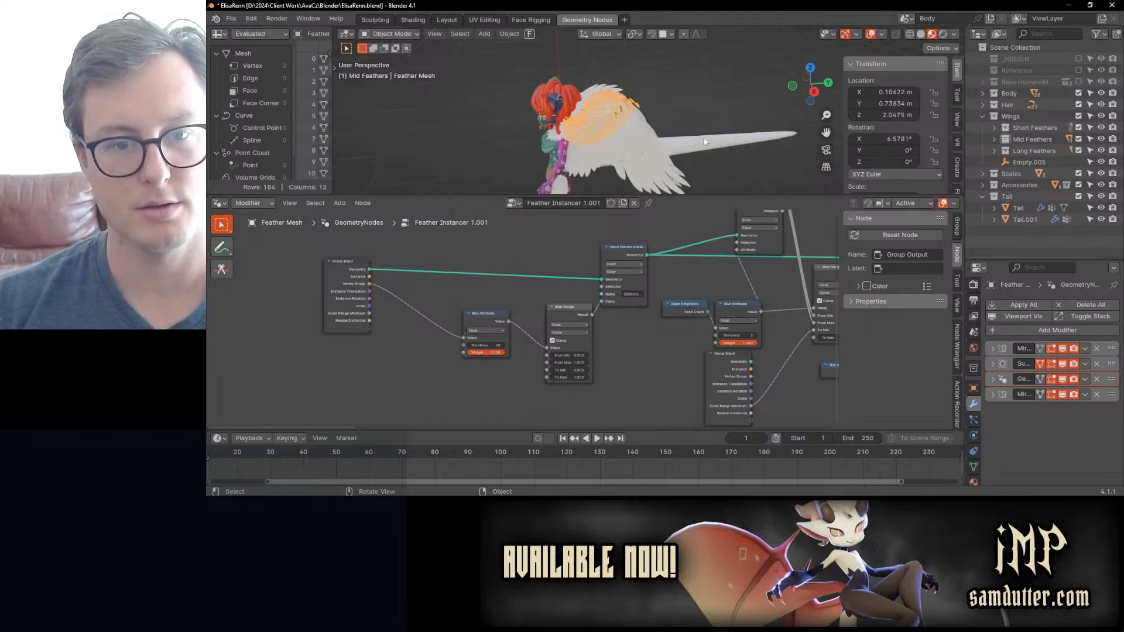
Step: Save the file and enlarge the 3D viewport
{"action": "key", "text": "ctrl+s"}
{"action": "left_click_drag", "start_coordinate": [659, 195], "coordinate": [656, 357]}
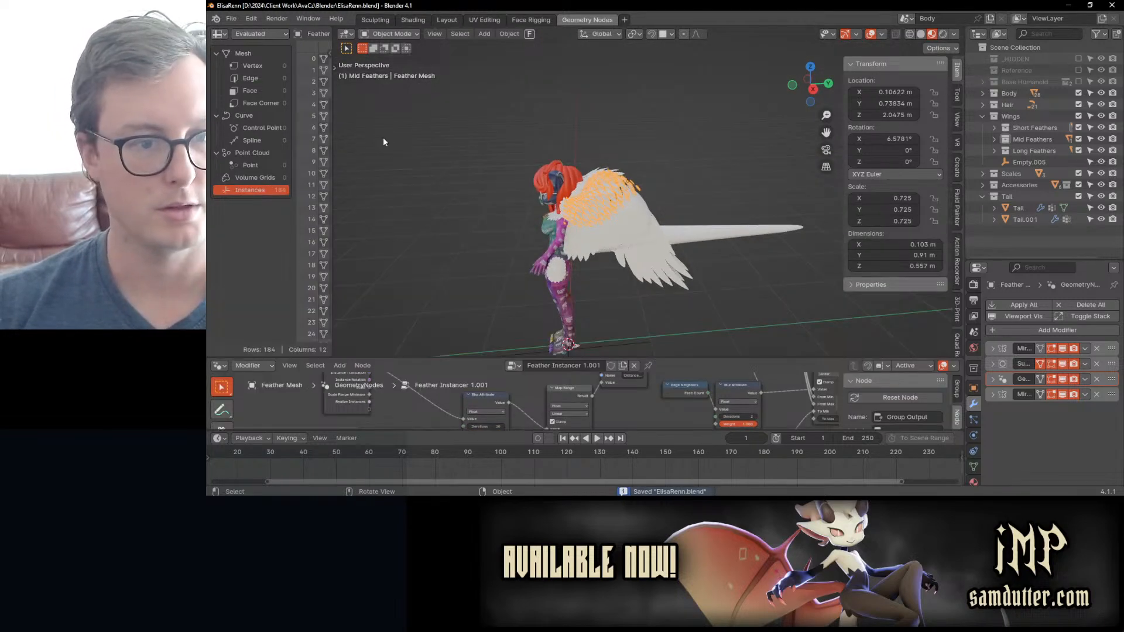
Step: Save a copy of the file as ElisaRenn_WIP_07_PreFeatherNodeUpdate.blend in the same folder
{"action": "key", "text": "ctrl+shift+s"}
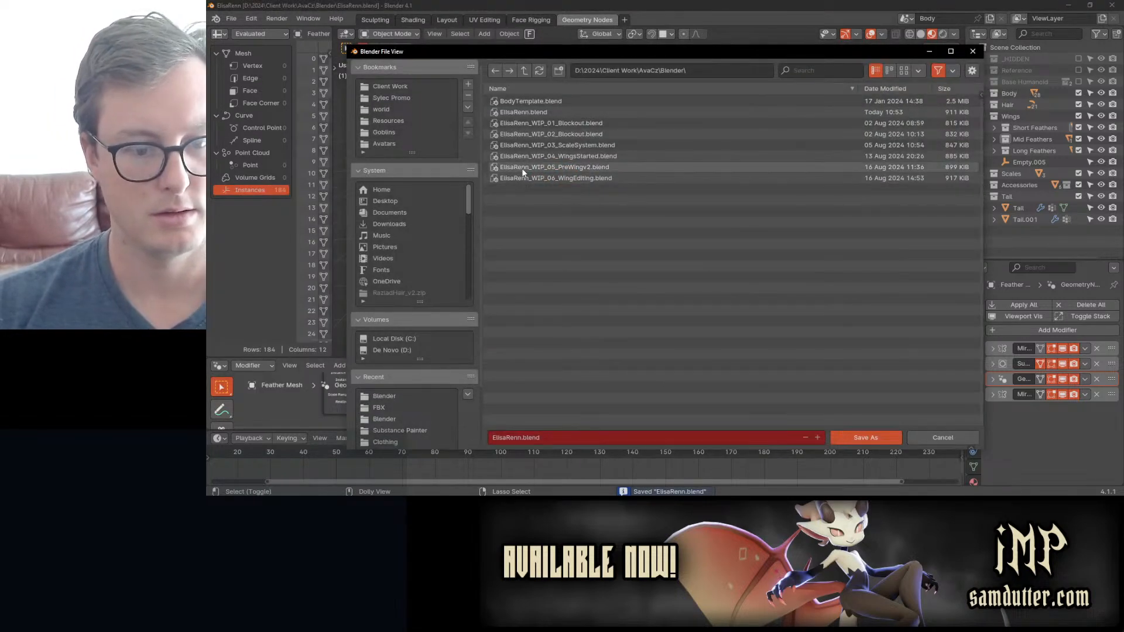
{"action": "key", "text": "Escape"}
{"action": "left_click", "coordinate": [232, 18]}
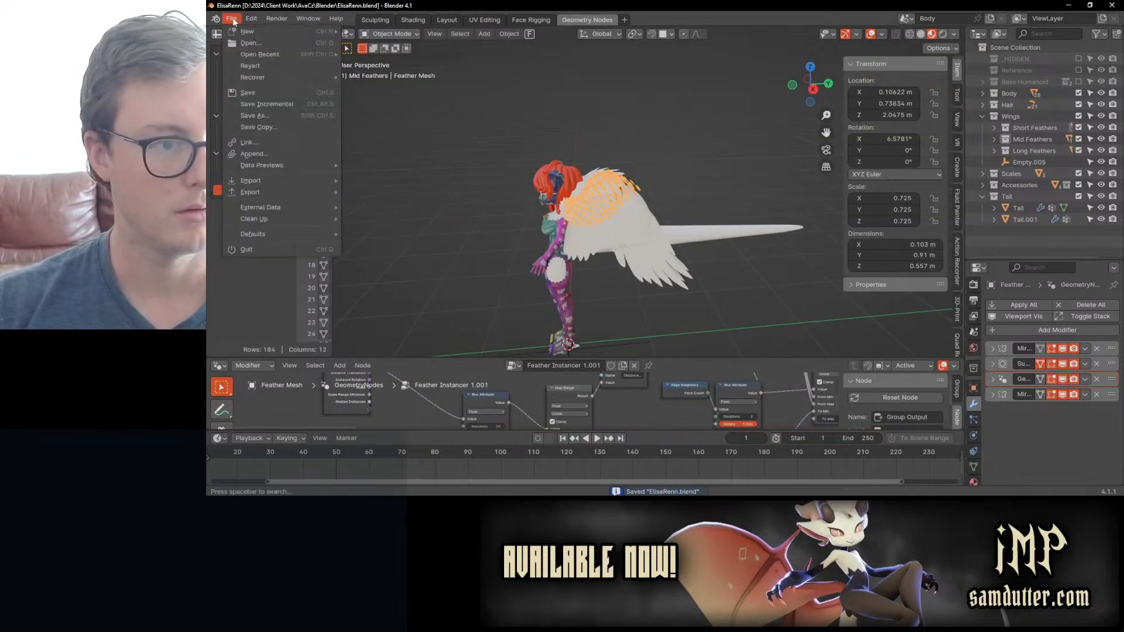
{"action": "left_click", "coordinate": [275, 125]}
{"action": "left_click", "coordinate": [535, 178]}
{"action": "left_click", "coordinate": [543, 438]}
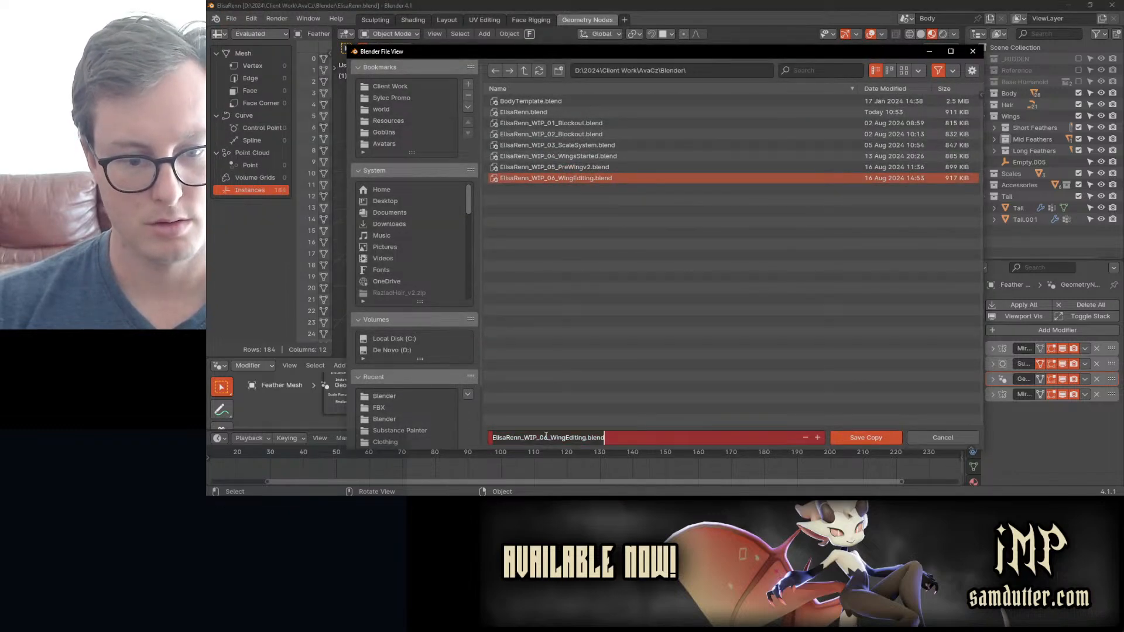
{"action": "left_click", "coordinate": [547, 438]}
{"action": "key", "text": "BackSpace"}
{"action": "type", "text": "7"}
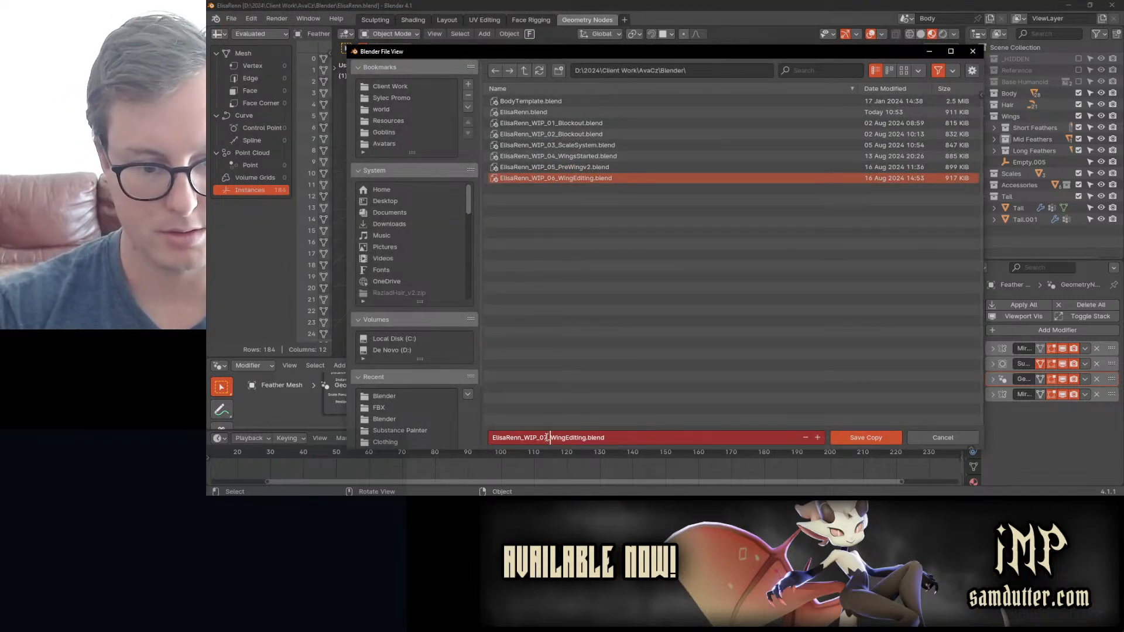
{"action": "key", "text": "Right"}
{"action": "key", "text": "Delete"}
{"action": "key", "text": "Delete"}
{"action": "key", "text": "Delete"}
{"action": "key", "text": "Delete"}
{"action": "key", "text": "Delete"}
{"action": "key", "text": "Delete"}
{"action": "key", "text": "Delete"}
{"action": "key", "text": "Delete"}
{"action": "key", "text": "Delete"}
{"action": "key", "text": "Delete"}
{"action": "key", "text": "Delete"}
{"action": "type", "text": "PreWi"}
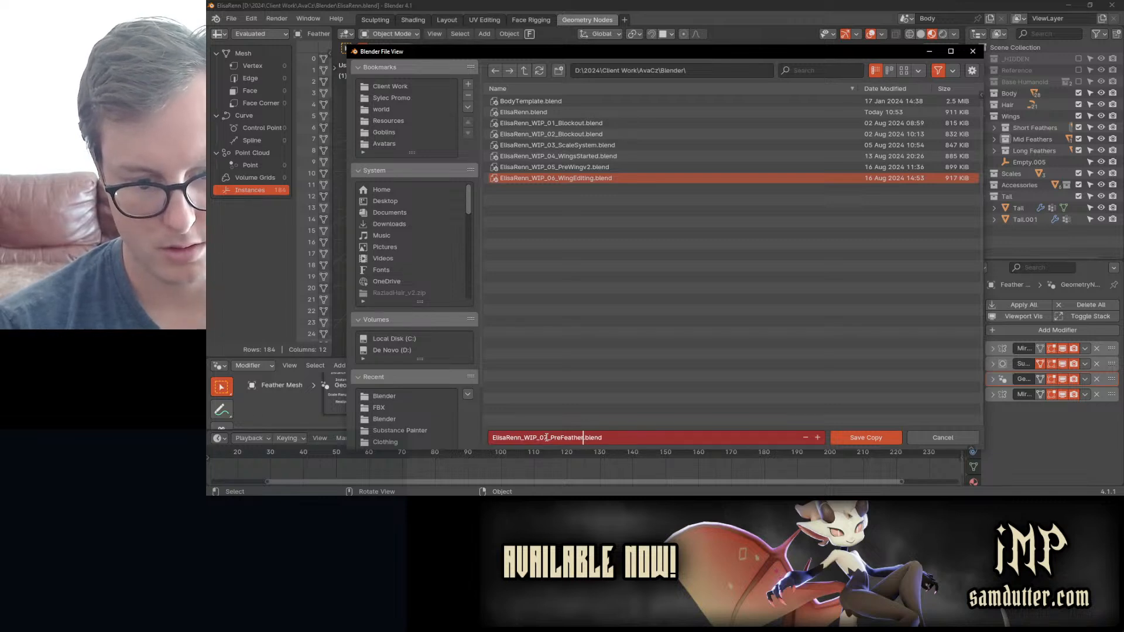
{"action": "type", "text": "atherNodeUp"}
{"action": "type", "text": "date"}
{"action": "key", "text": "Return"}
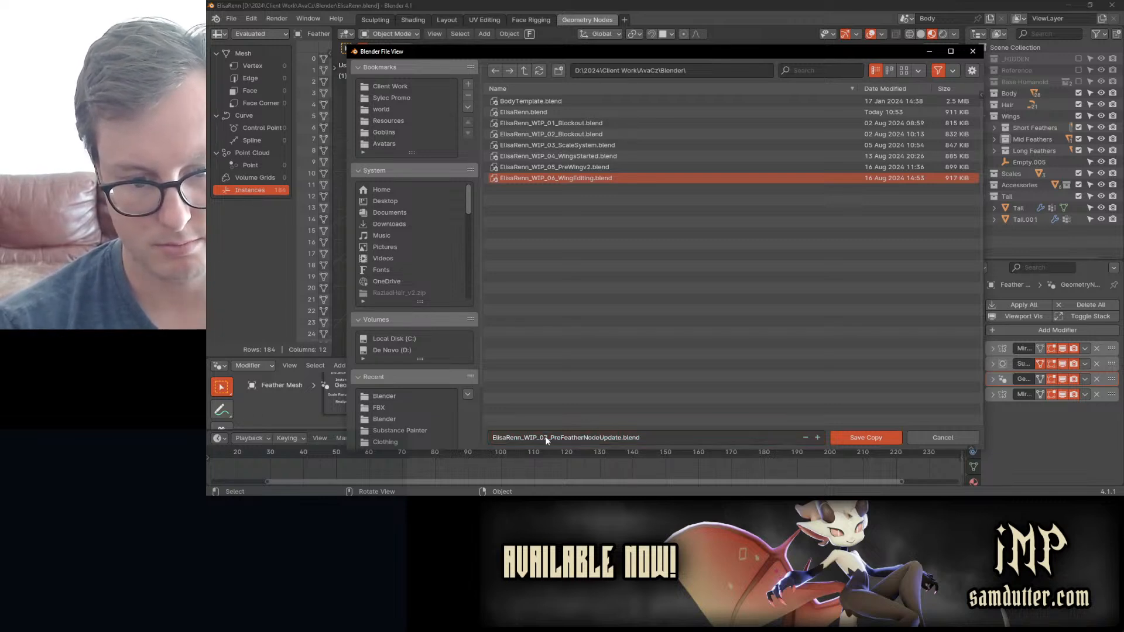
{"action": "left_click", "coordinate": [860, 436]}
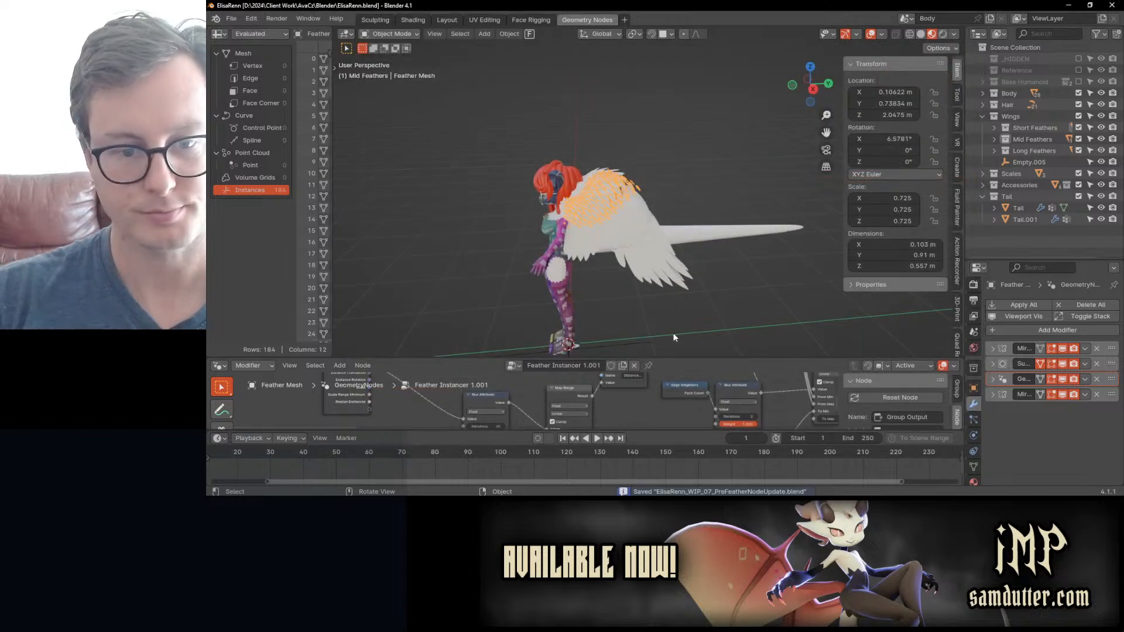
Step: Enable the fake user on the Feather Instancer 1.001 node group and rename it Feather Instancer 2
{"action": "scroll", "coordinate": [637, 226], "scroll_direction": "up", "scroll_amount": 4}
{"action": "left_click_drag", "start_coordinate": [708, 357], "coordinate": [662, 259]}
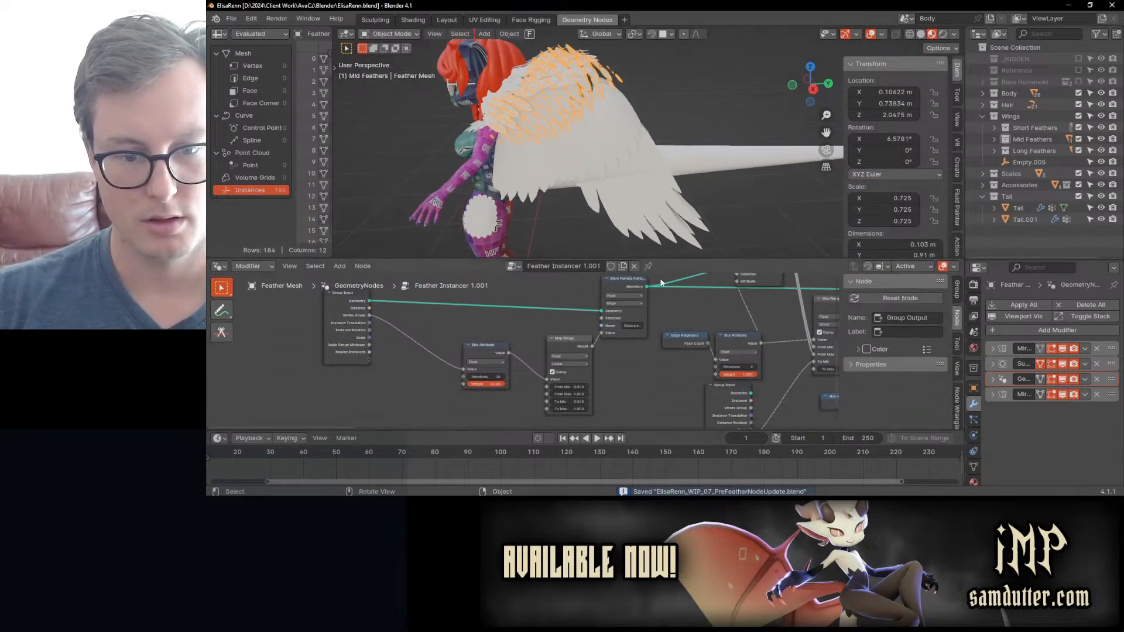
{"action": "left_click", "coordinate": [612, 267]}
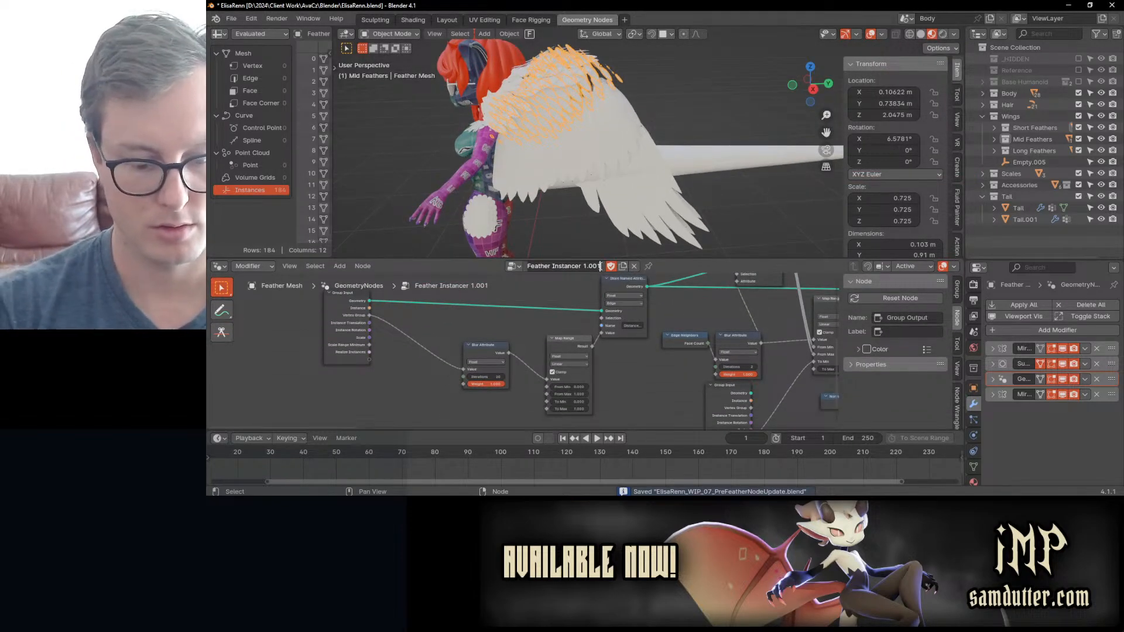
{"action": "key", "text": "BackSpace"}
{"action": "key", "text": "BackSpace"}
{"action": "key", "text": "BackSpace"}
{"action": "key", "text": "BackSpace"}
{"action": "type", "text": "2"}
{"action": "key", "text": "Return"}
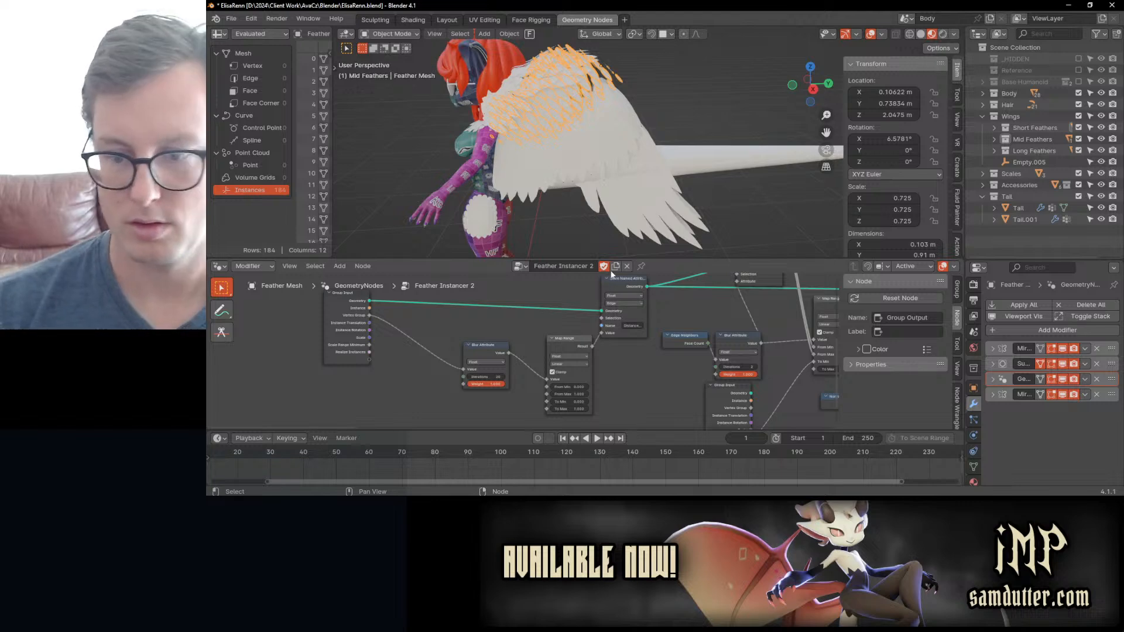
Step: Select the edge loop along the upper border of the feather mesh and assign it to the Top vertex group
{"action": "key", "text": "Tab"}
{"action": "key", "text": "z"}
{"action": "mouse_move", "coordinate": [570, 134]}
{"action": "middle_mouse_down"}
{"action": "mouse_move", "coordinate": [607, 126]}
{"action": "mouse_move", "coordinate": [543, 152]}
{"action": "middle_mouse_up"}
{"action": "left_click", "coordinate": [544, 126]}
{"action": "left_click", "coordinate": [491, 133]}
{"action": "left_click", "coordinate": [491, 133], "text": "alt"}
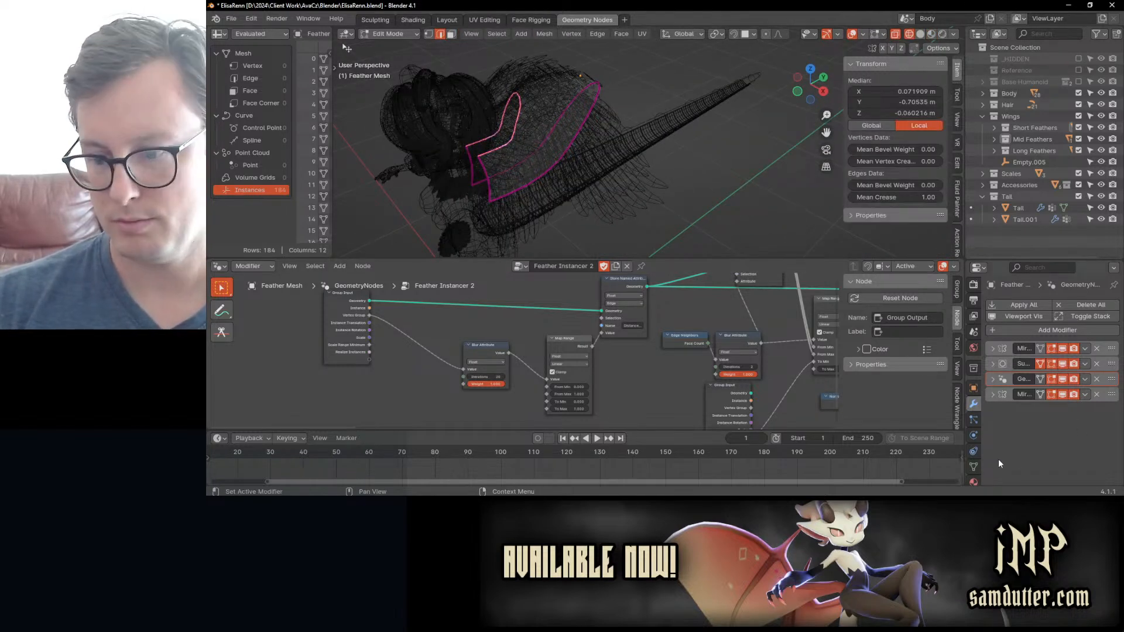
{"action": "left_click", "coordinate": [973, 467]}
{"action": "left_click", "coordinate": [1003, 410]}
{"action": "key", "text": "Tab"}
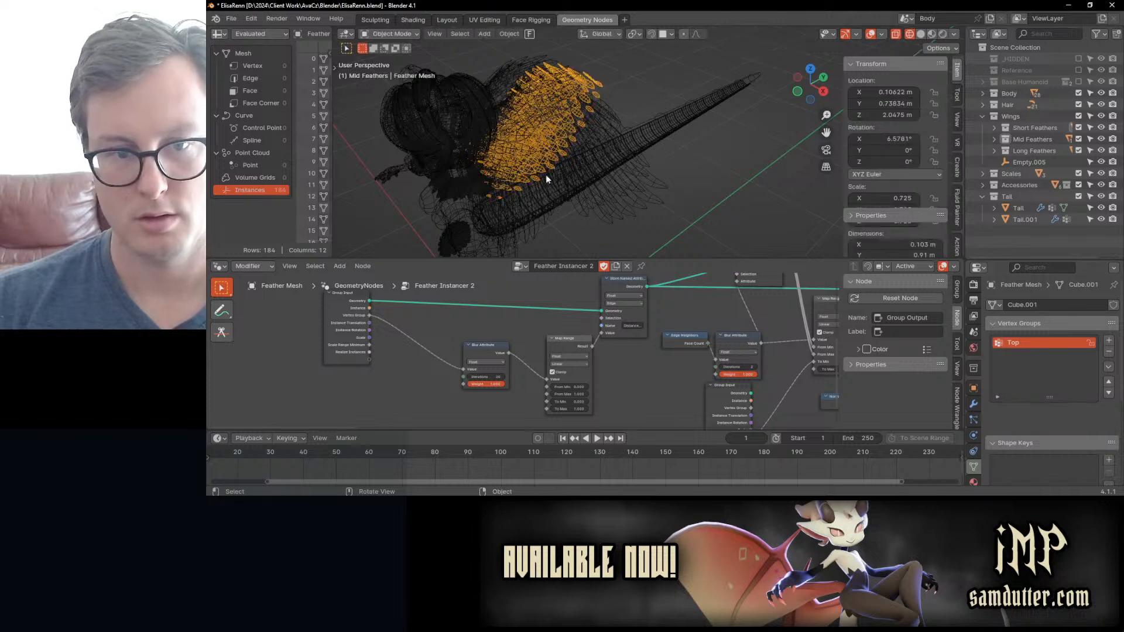
Step: Set the Vertex Group input of the Feather Instancer 2 modifier to Top and save the file
{"action": "left_click", "coordinate": [974, 404]}
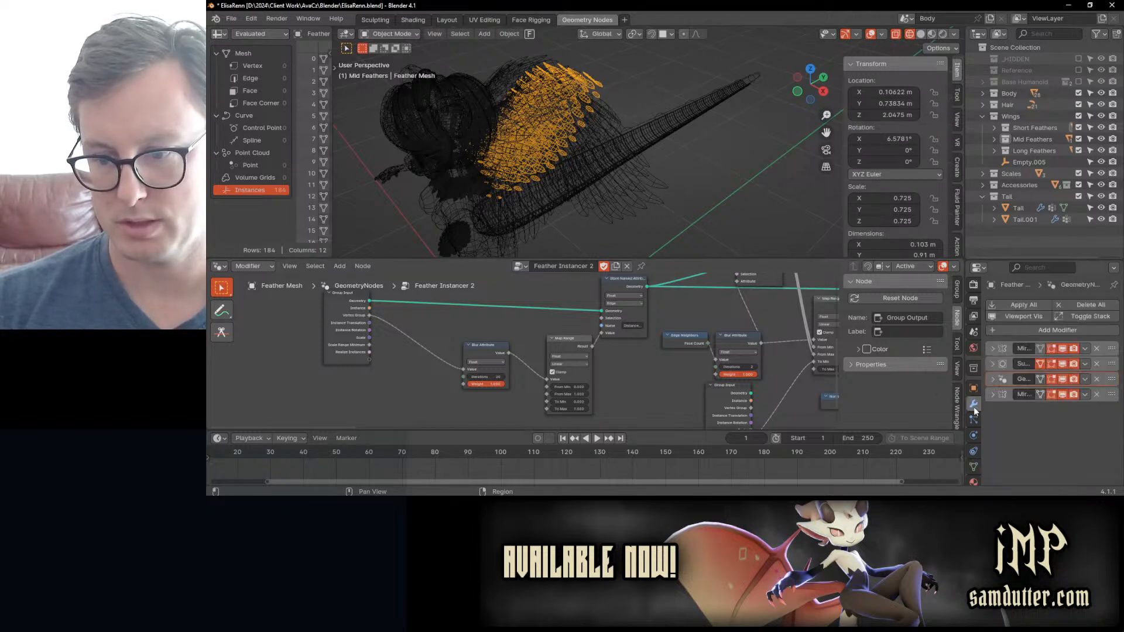
{"action": "left_click", "coordinate": [992, 378]}
{"action": "scroll", "coordinate": [1077, 375], "scroll_direction": "down", "scroll_amount": 5}
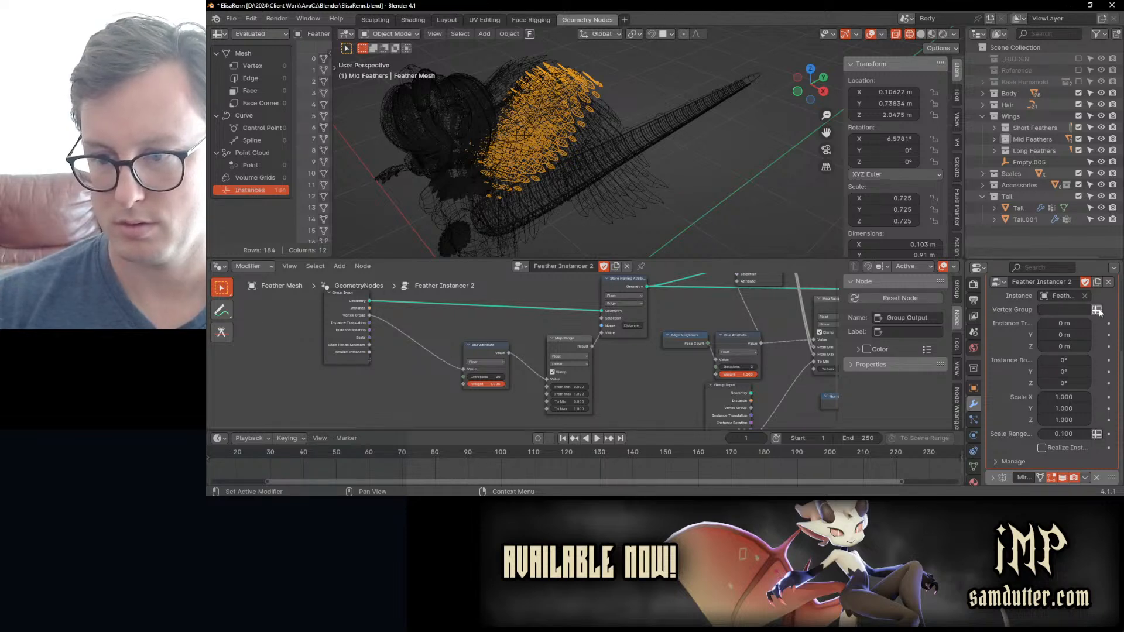
{"action": "left_click", "coordinate": [1078, 309]}
{"action": "left_click", "coordinate": [969, 349]}
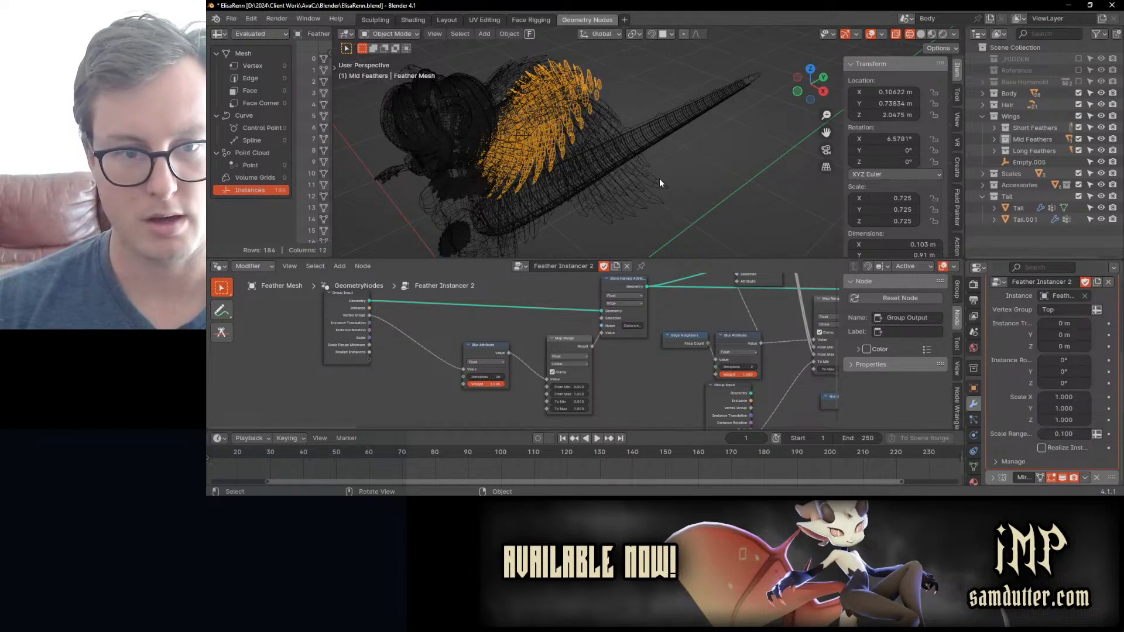
{"action": "middle_click_drag", "start_coordinate": [659, 178], "coordinate": [688, 142]}
{"action": "key", "text": "ctrl+s"}
Step: Set the X rotation of the Instance on Points node to 0°
{"action": "middle_click_drag", "start_coordinate": [765, 416], "coordinate": [455, 400]}
{"action": "middle_click_drag", "start_coordinate": [673, 335], "coordinate": [362, 385]}
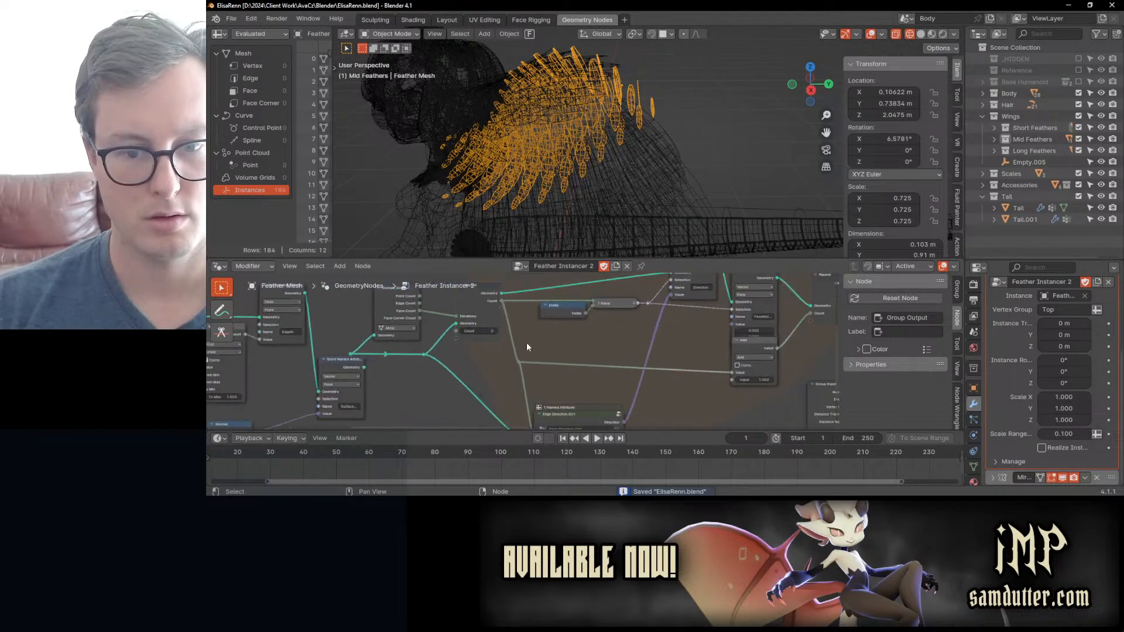
{"action": "scroll", "coordinate": [527, 344], "scroll_direction": "down", "scroll_amount": 5}
{"action": "middle_click_drag", "start_coordinate": [567, 341], "coordinate": [693, 305]}
{"action": "middle_click_drag", "start_coordinate": [621, 323], "coordinate": [457, 353]}
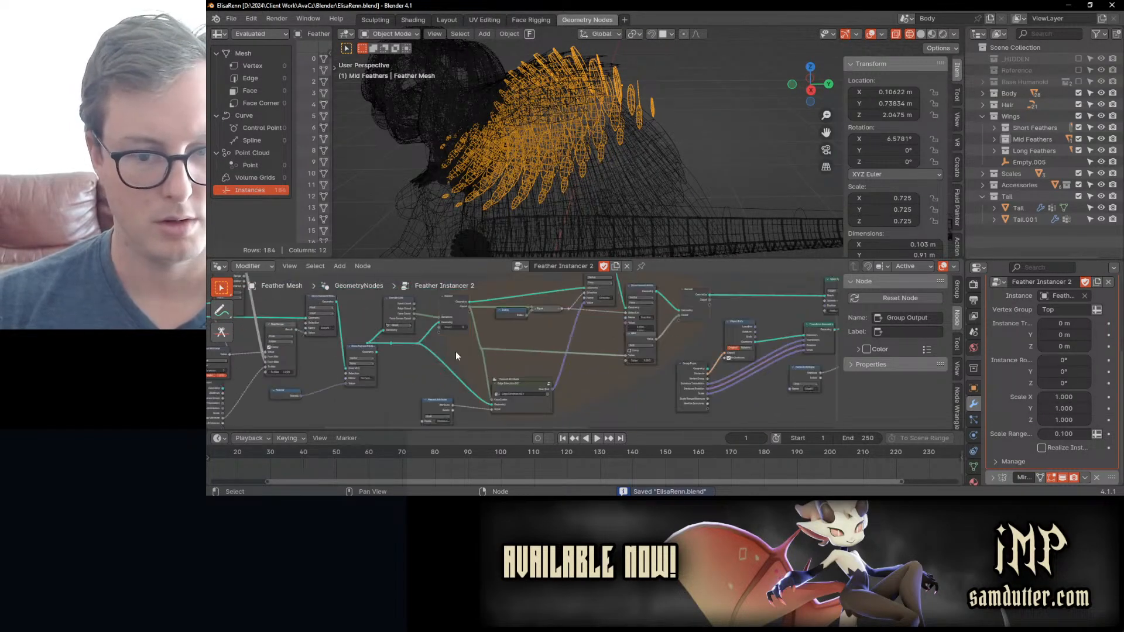
{"action": "middle_click_drag", "start_coordinate": [684, 330], "coordinate": [617, 335]}
{"action": "scroll", "coordinate": [631, 332], "scroll_direction": "up", "scroll_amount": 3}
{"action": "scroll", "coordinate": [617, 335], "scroll_direction": "up", "scroll_amount": 4}
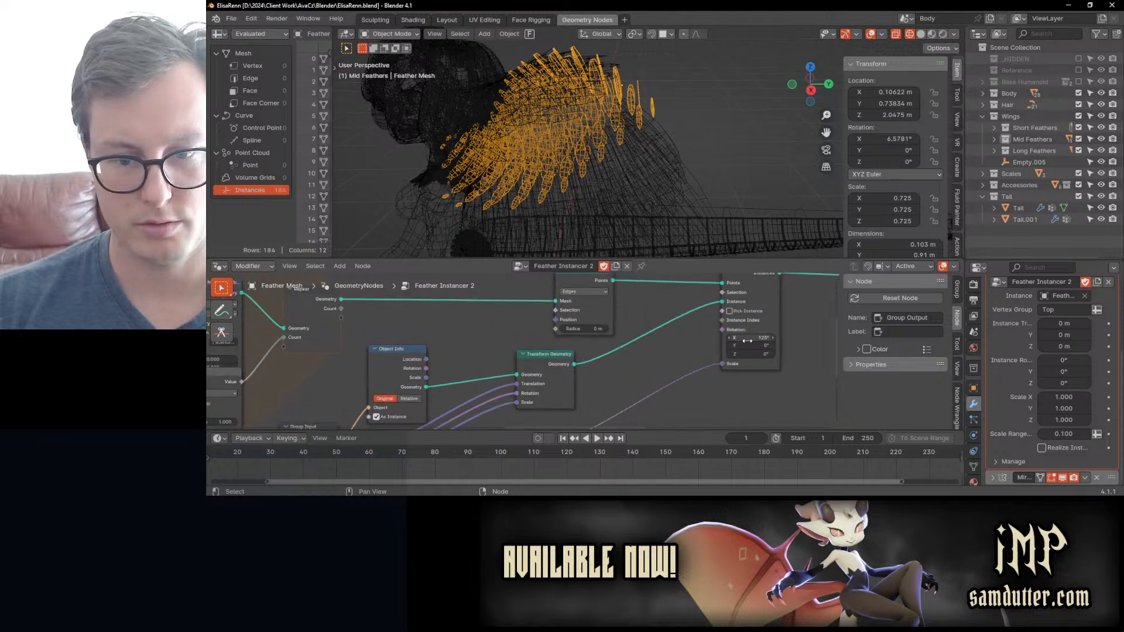
{"action": "type", "text": "0"}
{"action": "key", "text": "Return"}
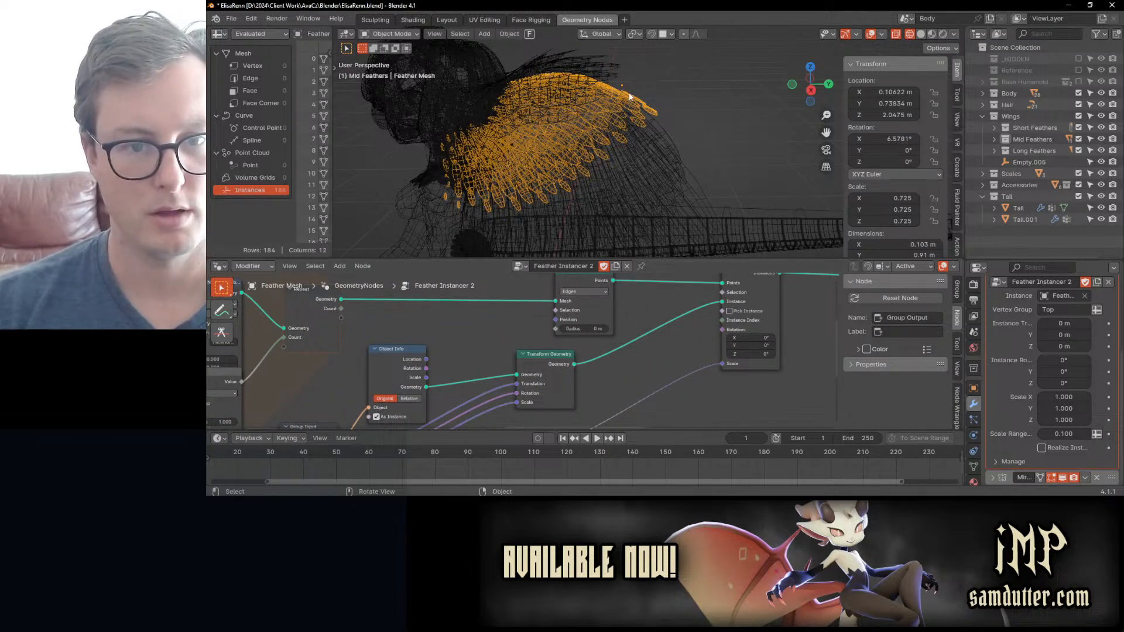
Step: Set the X rotation of the Instance on Points node to 180°, discarding a trial change to its Y rotation
{"action": "middle_click_drag", "start_coordinate": [614, 112], "coordinate": [669, 163]}
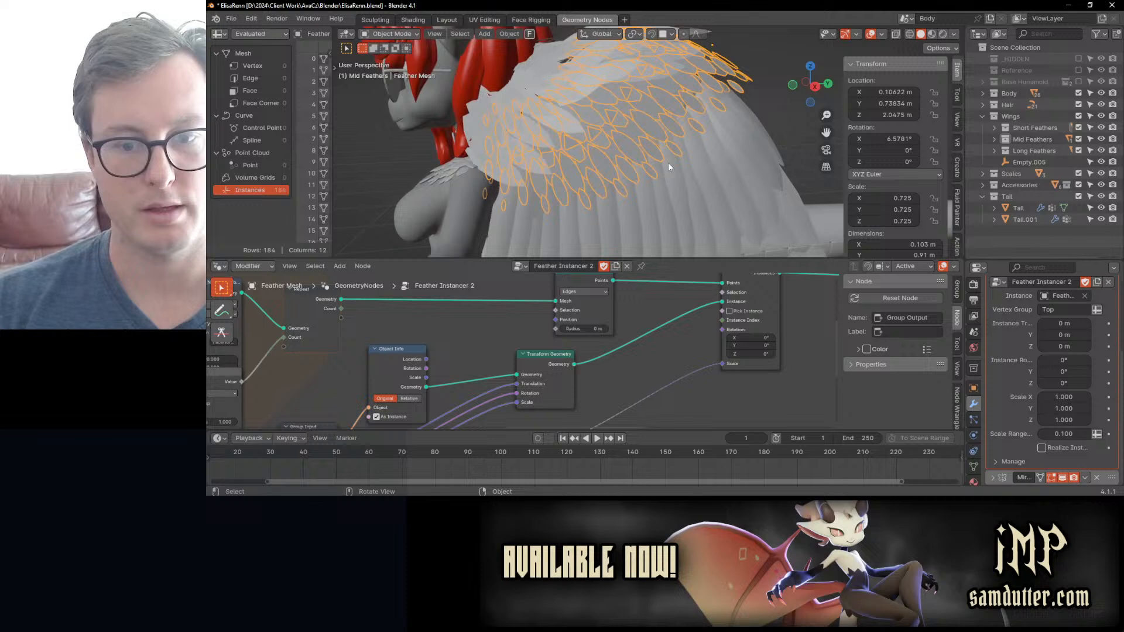
{"action": "left_click_drag", "start_coordinate": [749, 346], "coordinate": [673, 338]}
{"action": "key", "text": "ctrl+z"}
{"action": "left_click", "coordinate": [751, 337]}
{"action": "type", "text": "180"}
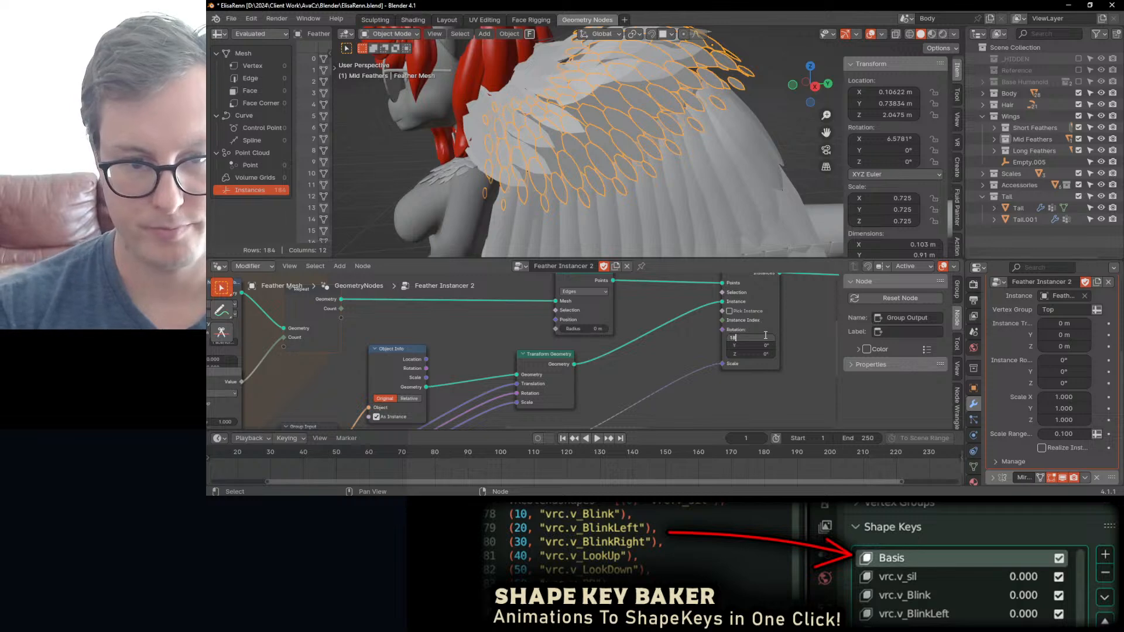
{"action": "key", "text": "Return"}
Step: Try a different Z rotation on the Instance on Points node and undo it
{"action": "middle_click_drag", "start_coordinate": [691, 141], "coordinate": [594, 176]}
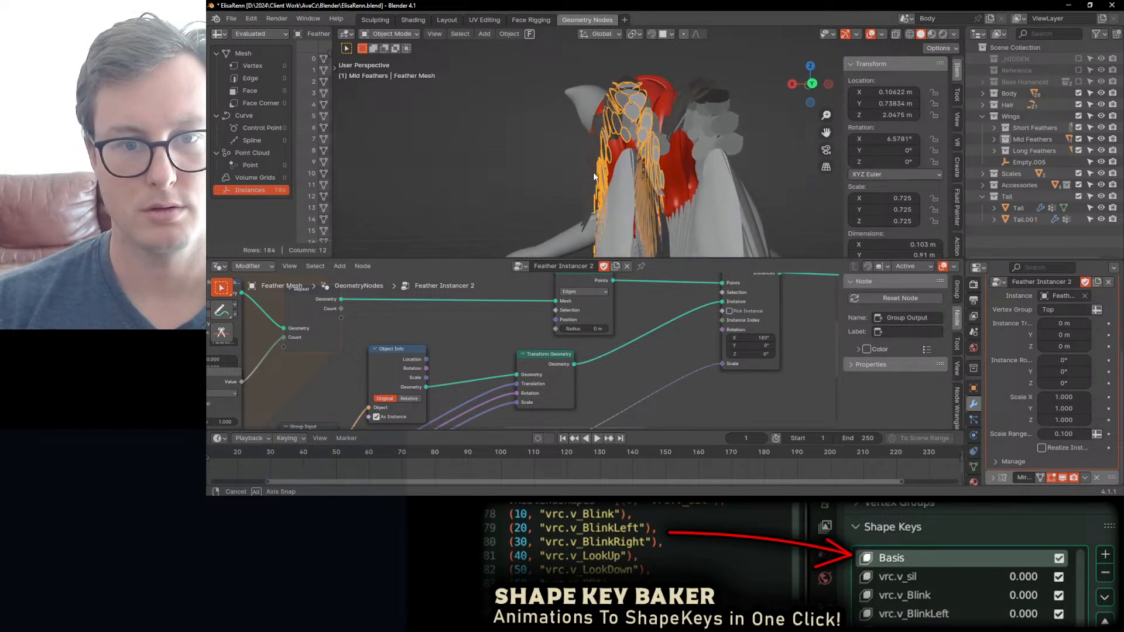
{"action": "left_click_drag", "start_coordinate": [752, 354], "coordinate": [797, 338]}
{"action": "key", "text": "ctrl+z"}
{"action": "key", "text": "ctrl+z"}
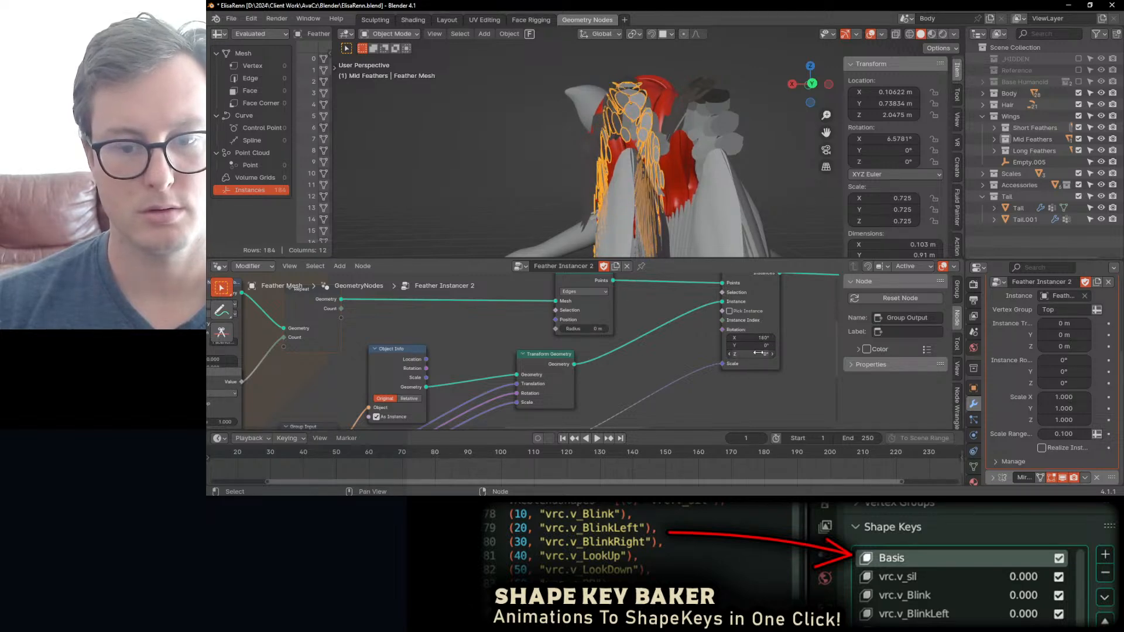
Step: Raise the Scale Range value of the Feather Instancer 2 modifier to about 0.6
{"action": "scroll", "coordinate": [676, 316], "scroll_direction": "down", "scroll_amount": 2}
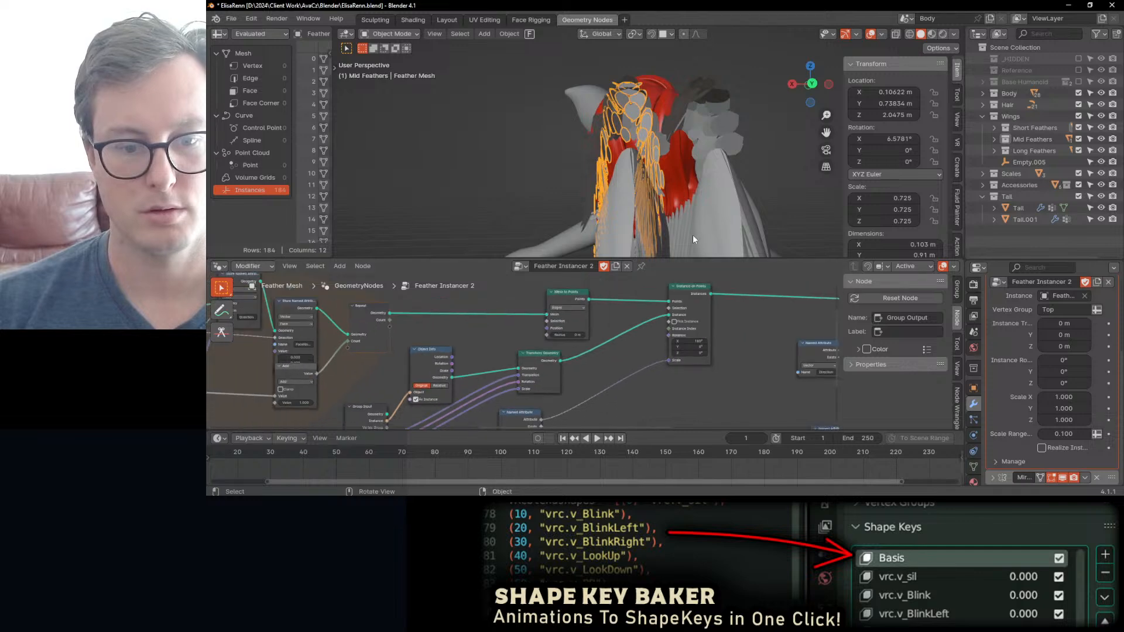
{"action": "scroll", "coordinate": [726, 311], "scroll_direction": "down", "scroll_amount": 1}
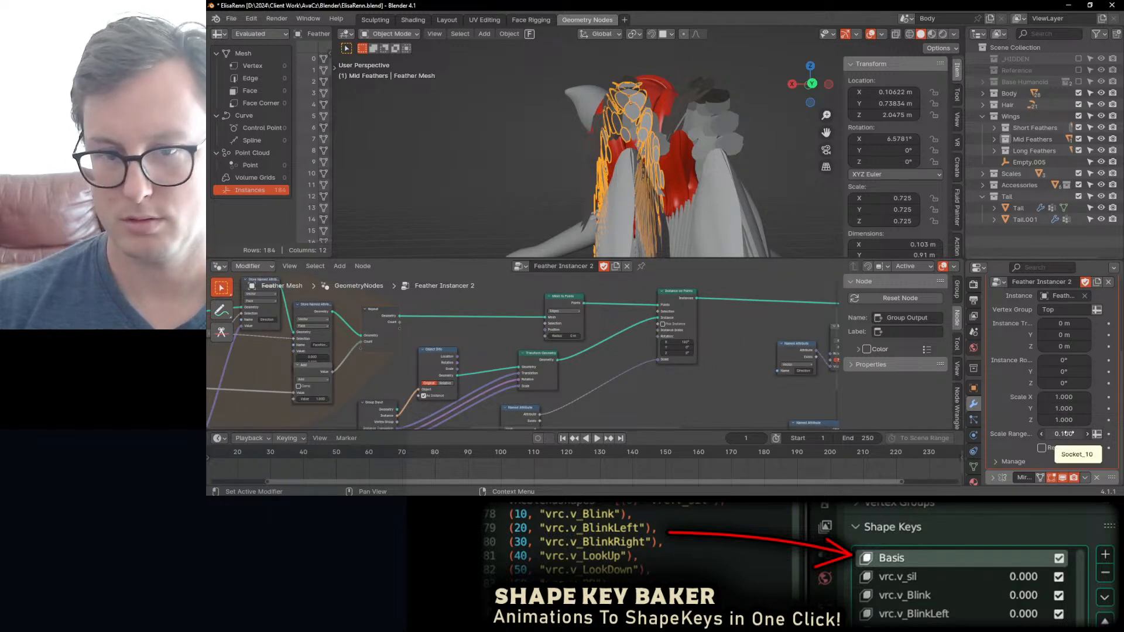
{"action": "left_click_drag", "start_coordinate": [1068, 434], "coordinate": [1098, 434]}
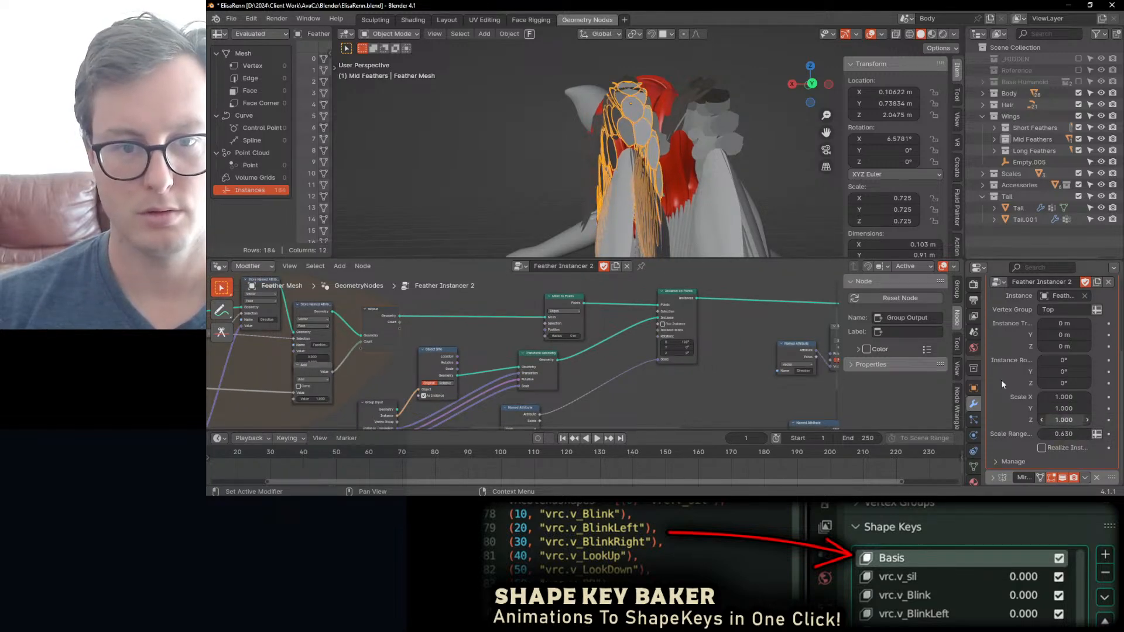
Step: Tilt the feathers with a negative Y rotation on Instance on Points and isolate the feather mesh in local view
{"action": "mouse_move", "coordinate": [661, 175]}
{"action": "middle_mouse_down"}
{"action": "mouse_move", "coordinate": [770, 180]}
{"action": "mouse_move", "coordinate": [710, 158]}
{"action": "mouse_move", "coordinate": [669, 184]}
{"action": "middle_mouse_up"}
{"action": "left_click_drag", "start_coordinate": [676, 346], "coordinate": [640, 346]}
{"action": "middle_click_drag", "start_coordinate": [621, 234], "coordinate": [722, 147]}
{"action": "key", "text": "KP_Divide"}
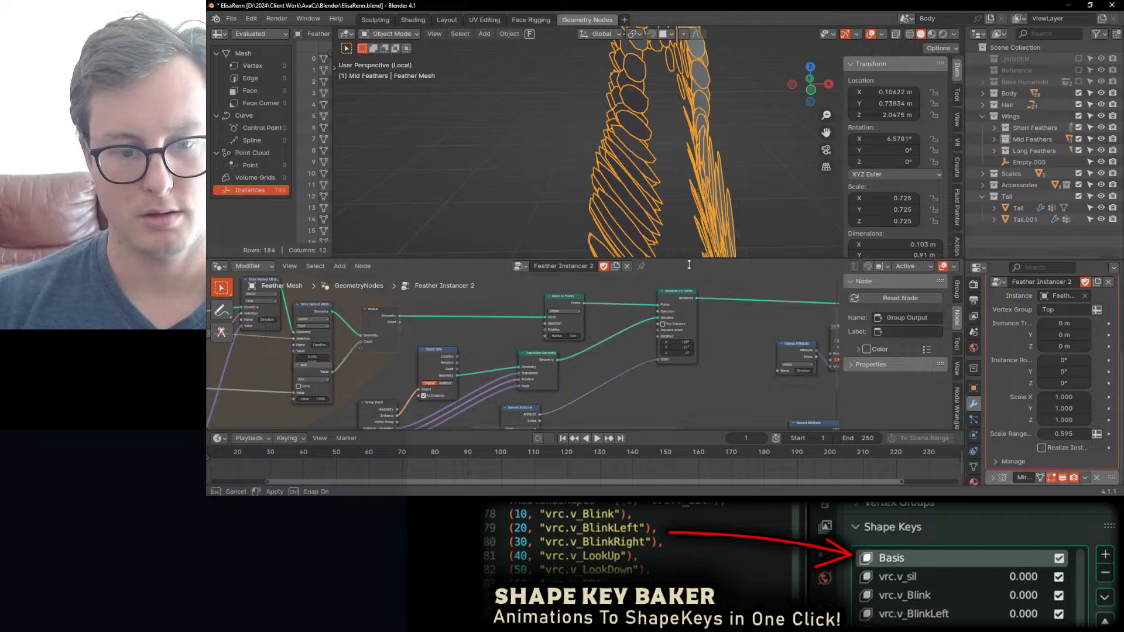
Step: Save the file and adjust the Y rotation of the Instance on Points node to about -16.4°
{"action": "left_click_drag", "start_coordinate": [689, 265], "coordinate": [694, 269]}
{"action": "middle_click_drag", "start_coordinate": [724, 212], "coordinate": [667, 187]}
{"action": "key", "text": "ctrl+s"}
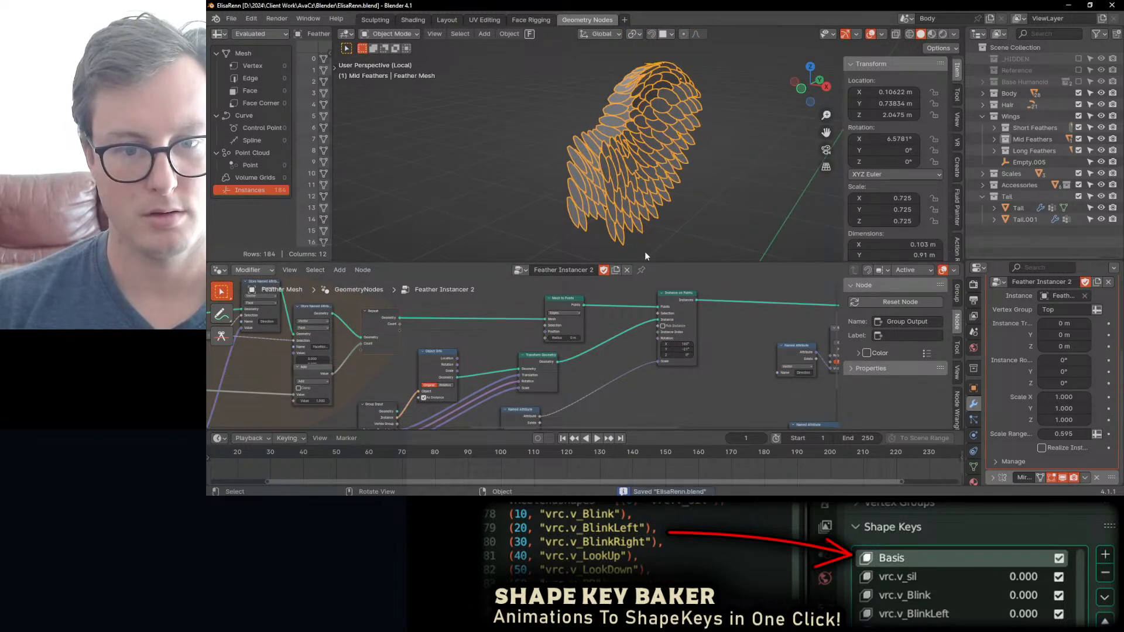
{"action": "left_click_drag", "start_coordinate": [677, 349], "coordinate": [671, 350]}
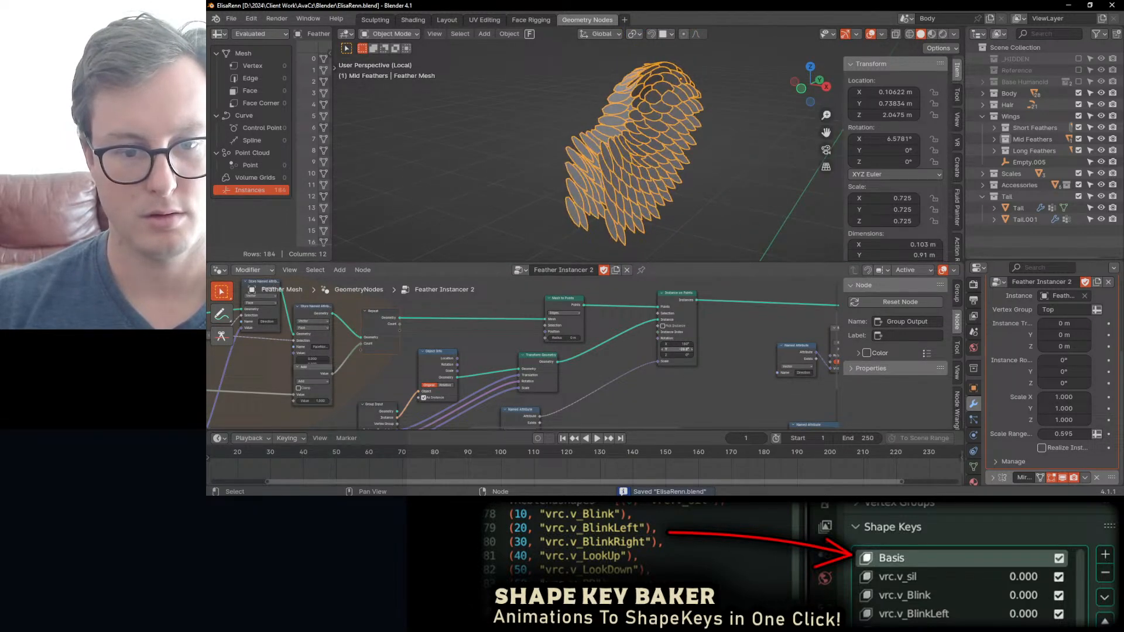
Step: Examine the Align Euler to Vector nodes and the Direction and SurfaceNormals attributes that drive the instance rotation
{"action": "middle_click_drag", "start_coordinate": [602, 398], "coordinate": [591, 355]}
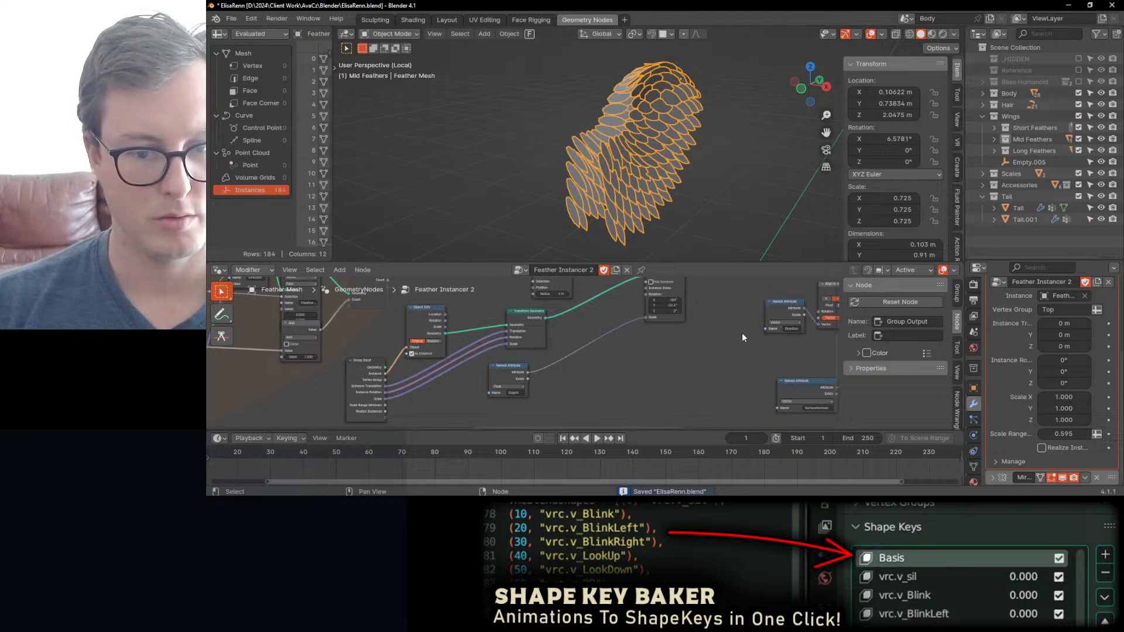
{"action": "middle_click_drag", "start_coordinate": [743, 333], "coordinate": [650, 343]}
{"action": "scroll", "coordinate": [703, 334], "scroll_direction": "up", "scroll_amount": 2}
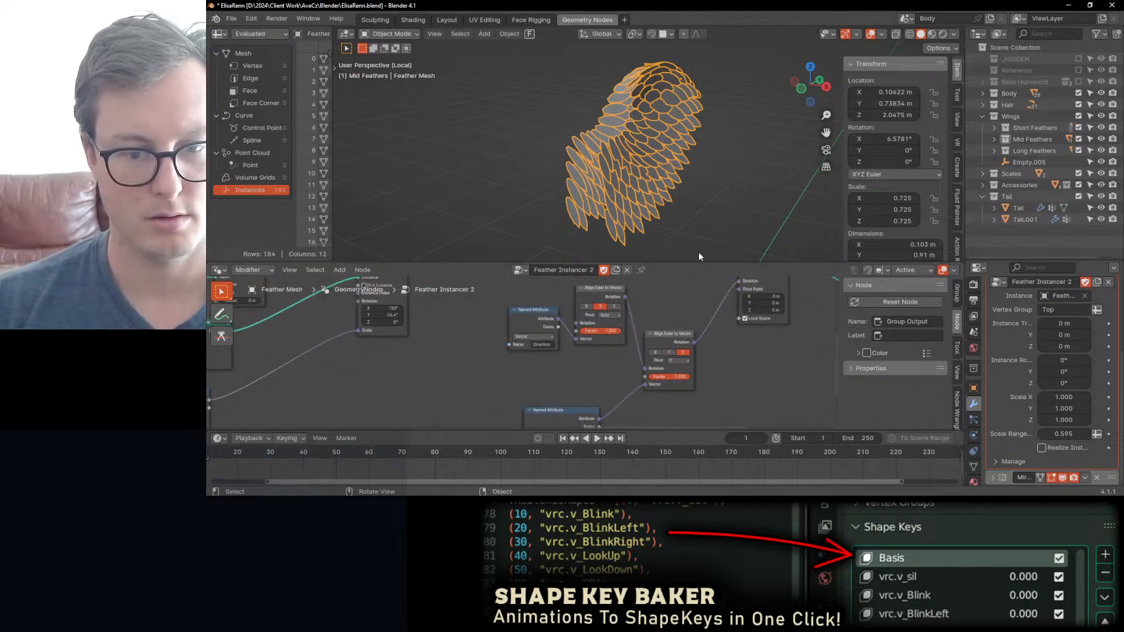
{"action": "left_click_drag", "start_coordinate": [699, 262], "coordinate": [699, 214]}
{"action": "middle_click_drag", "start_coordinate": [566, 379], "coordinate": [559, 355]}
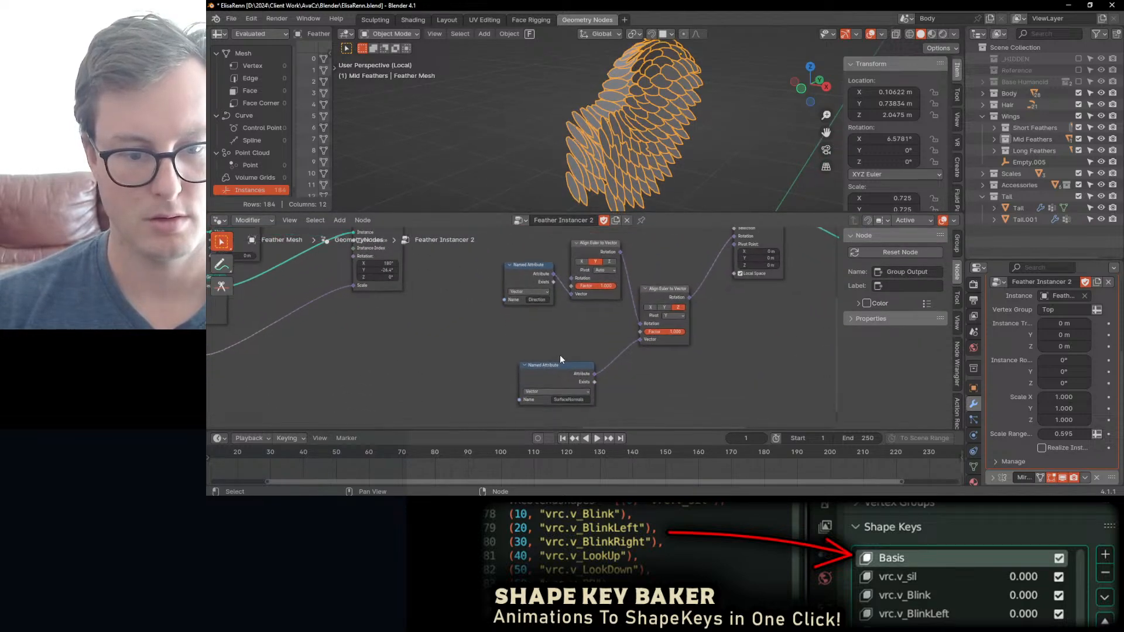
{"action": "scroll", "coordinate": [559, 354], "scroll_direction": "up", "scroll_amount": 1}
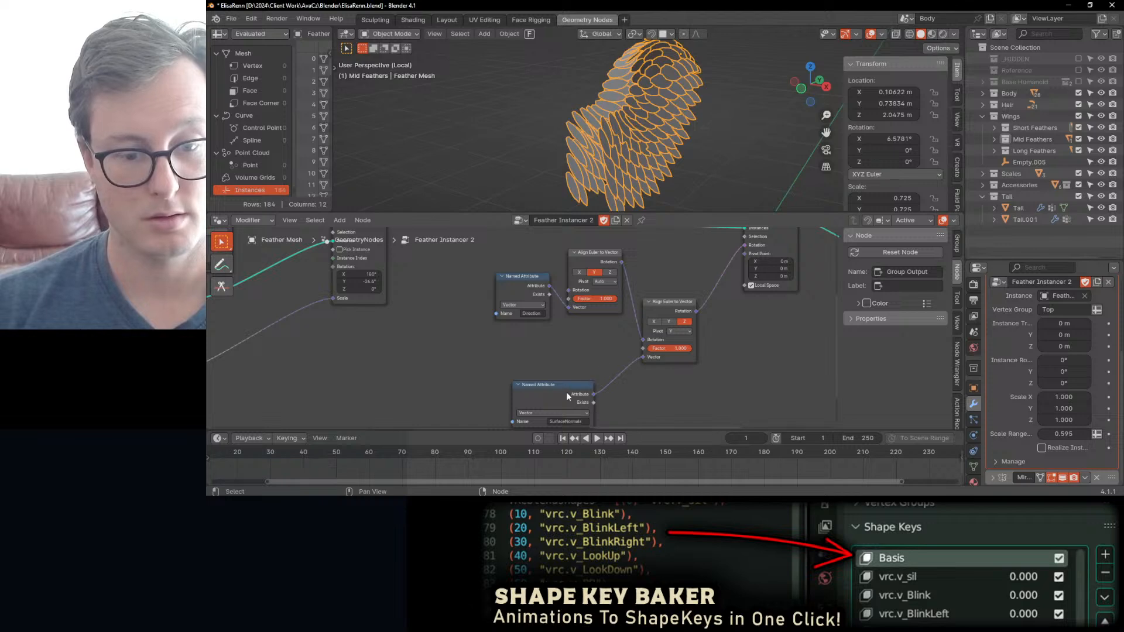
{"action": "left_click", "coordinate": [567, 396]}
{"action": "scroll", "coordinate": [581, 353], "scroll_direction": "down", "scroll_amount": 2}
{"action": "middle_click_drag", "start_coordinate": [490, 317], "coordinate": [575, 337]}
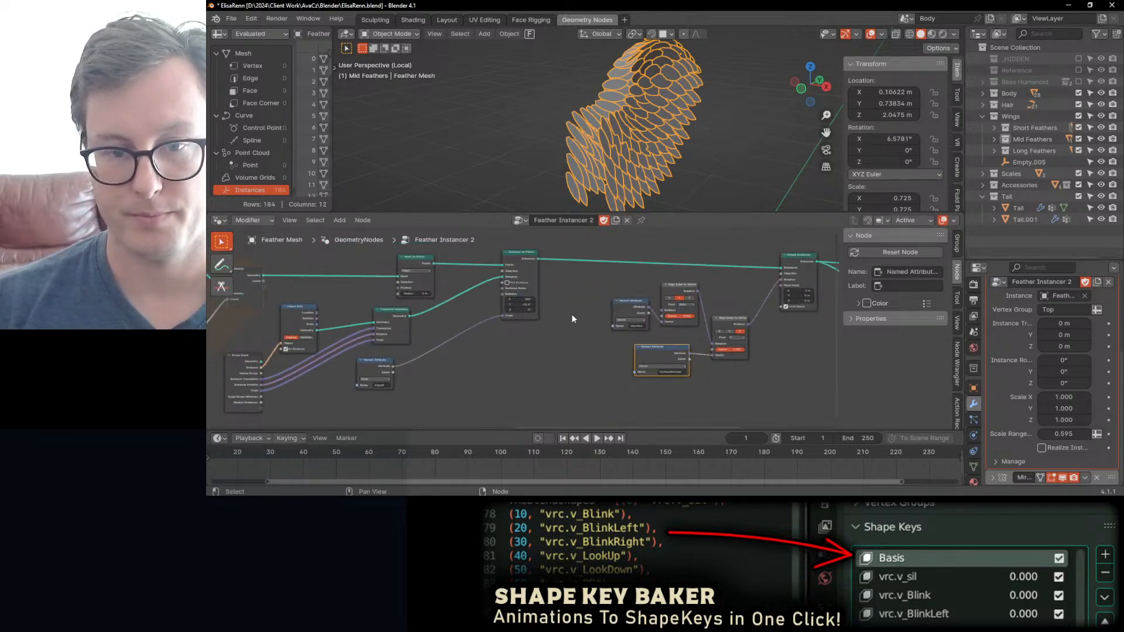
Step: Examine the upstream nodes to find where the surface normals are stored as a named attribute
{"action": "scroll", "coordinate": [621, 315], "scroll_direction": "up", "scroll_amount": 2}
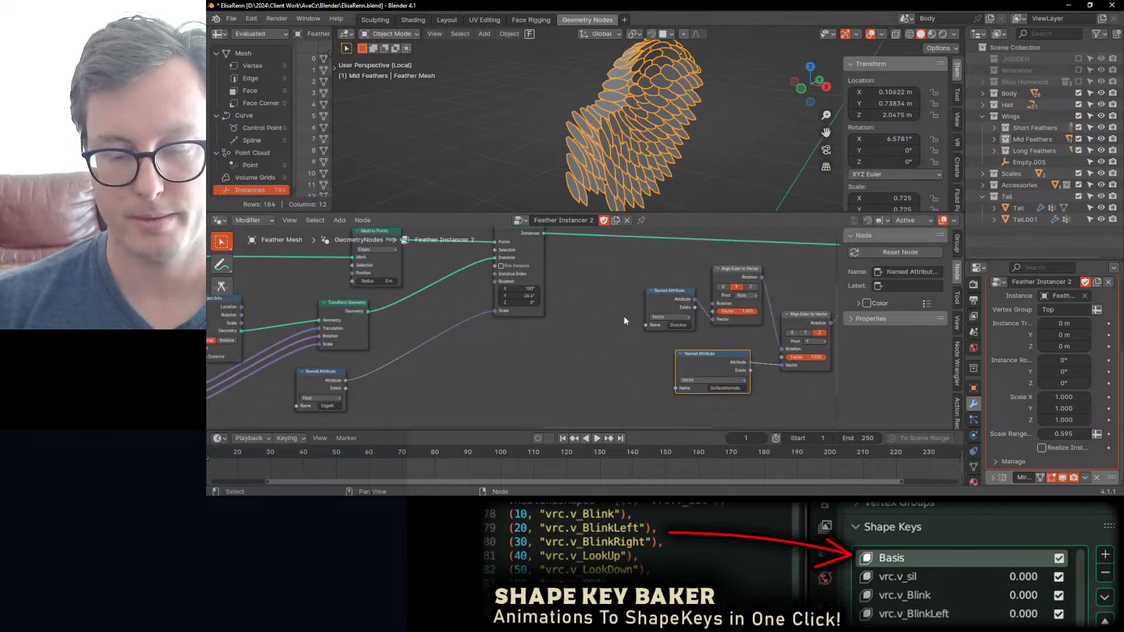
{"action": "middle_click_drag", "start_coordinate": [427, 339], "coordinate": [522, 335]}
{"action": "middle_click_drag", "start_coordinate": [389, 355], "coordinate": [564, 325]}
{"action": "scroll", "coordinate": [515, 318], "scroll_direction": "down", "scroll_amount": 3}
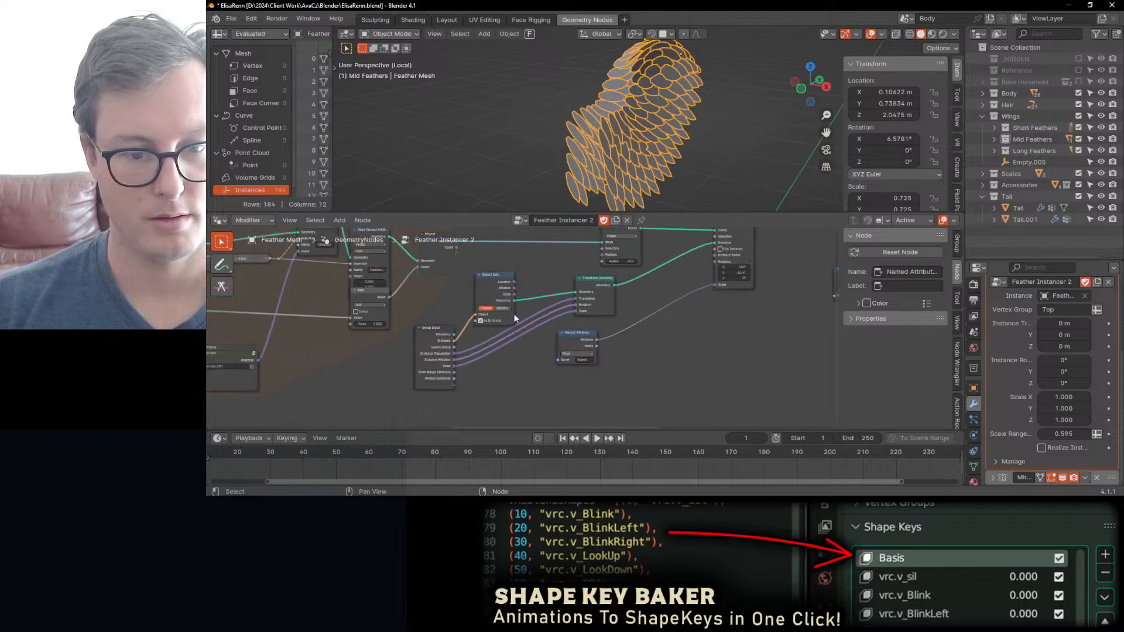
{"action": "mouse_move", "coordinate": [502, 293]}
{"action": "middle_mouse_down"}
{"action": "mouse_move", "coordinate": [558, 343]}
{"action": "mouse_move", "coordinate": [749, 335]}
{"action": "middle_mouse_up"}
{"action": "middle_click_drag", "start_coordinate": [427, 330], "coordinate": [643, 316]}
{"action": "middle_click_drag", "start_coordinate": [493, 351], "coordinate": [597, 342]}
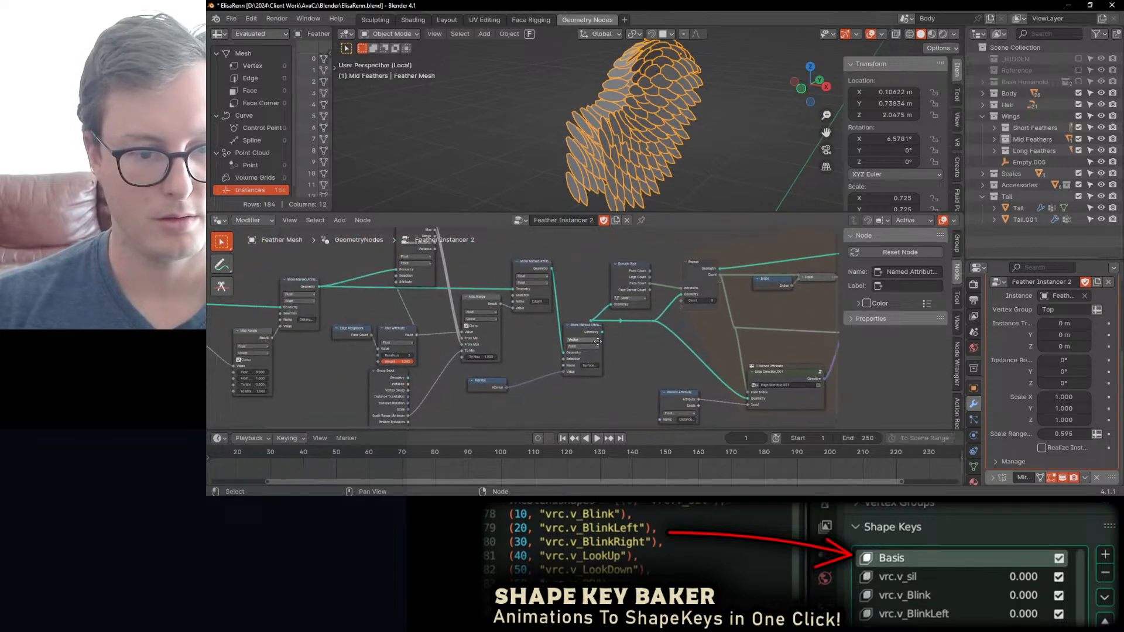
{"action": "scroll", "coordinate": [539, 370], "scroll_direction": "up", "scroll_amount": 2}
{"action": "left_click_drag", "start_coordinate": [476, 402], "coordinate": [521, 392]}
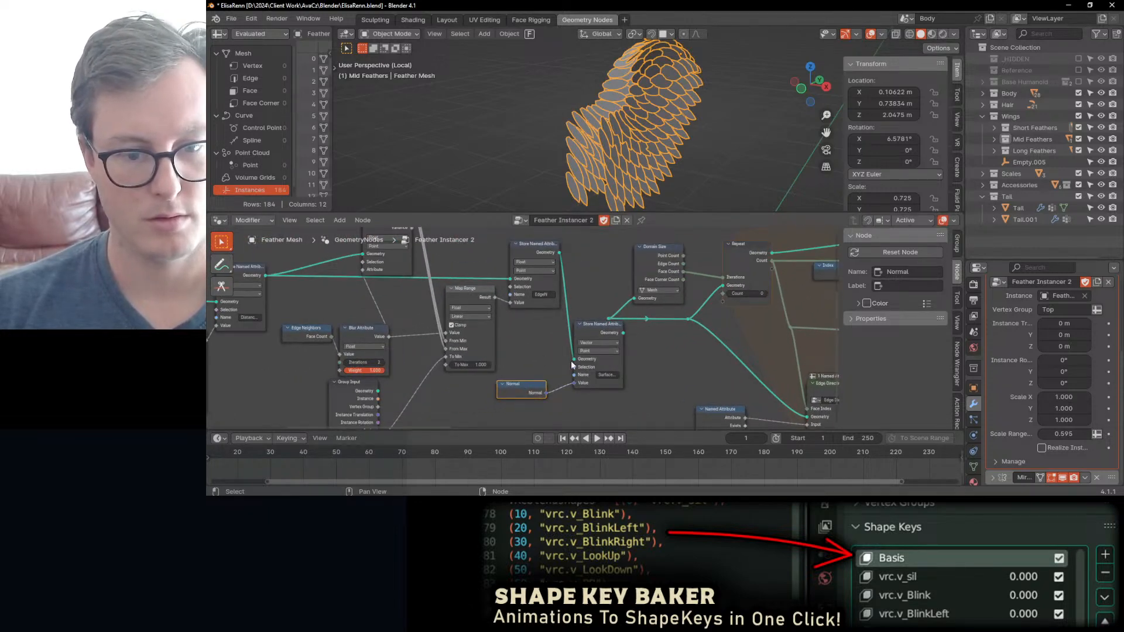
Step: Tidy the layout by moving the SurfaceNormals Store Named Attribute node closer to the Normal node and repositioning its output reroute
{"action": "left_click_drag", "start_coordinate": [606, 328], "coordinate": [589, 332]}
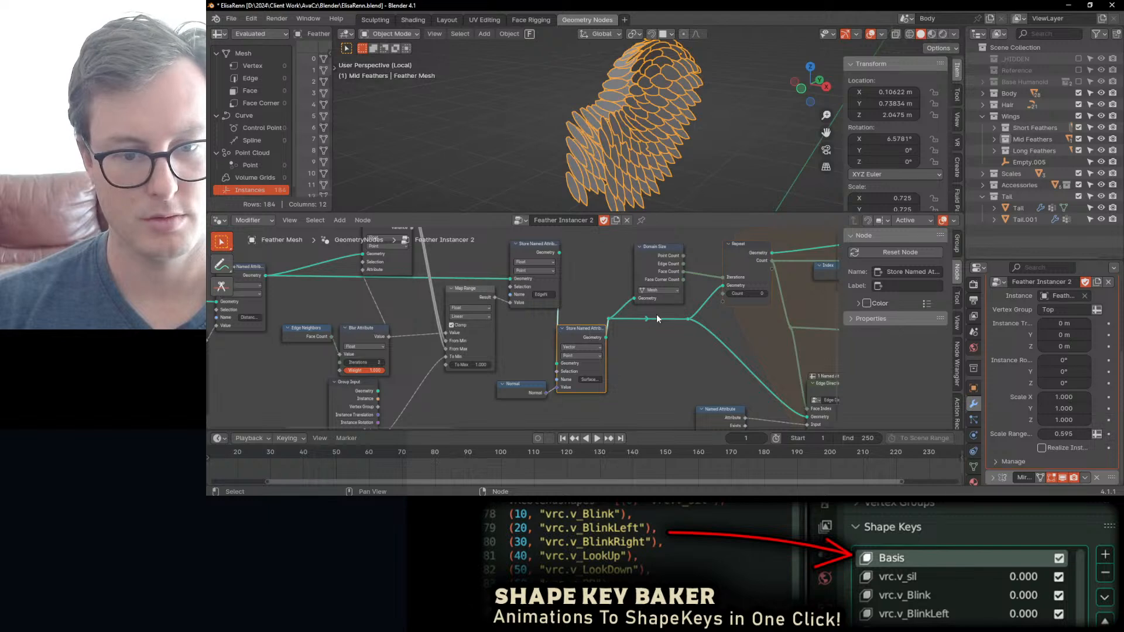
{"action": "middle_click_drag", "start_coordinate": [657, 315], "coordinate": [648, 322]}
{"action": "left_click_drag", "start_coordinate": [598, 326], "coordinate": [615, 339]}
{"action": "scroll", "coordinate": [722, 316], "scroll_direction": "down", "scroll_amount": 6}
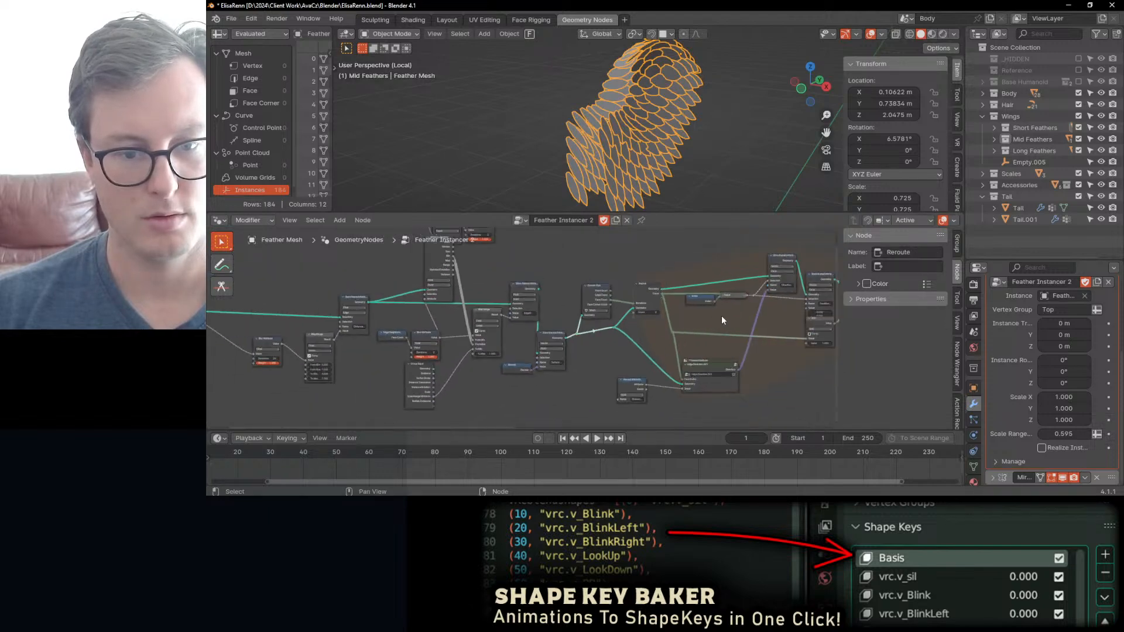
Step: Delete the SurfaceNormals Named Attribute node feeding the Z-axis Align Euler to Vector node
{"action": "scroll", "coordinate": [722, 320], "scroll_direction": "up", "scroll_amount": 1}
{"action": "middle_click_drag", "start_coordinate": [721, 320], "coordinate": [666, 311]}
{"action": "middle_click_drag", "start_coordinate": [673, 126], "coordinate": [697, 169]}
{"action": "middle_click_drag", "start_coordinate": [747, 316], "coordinate": [533, 313]}
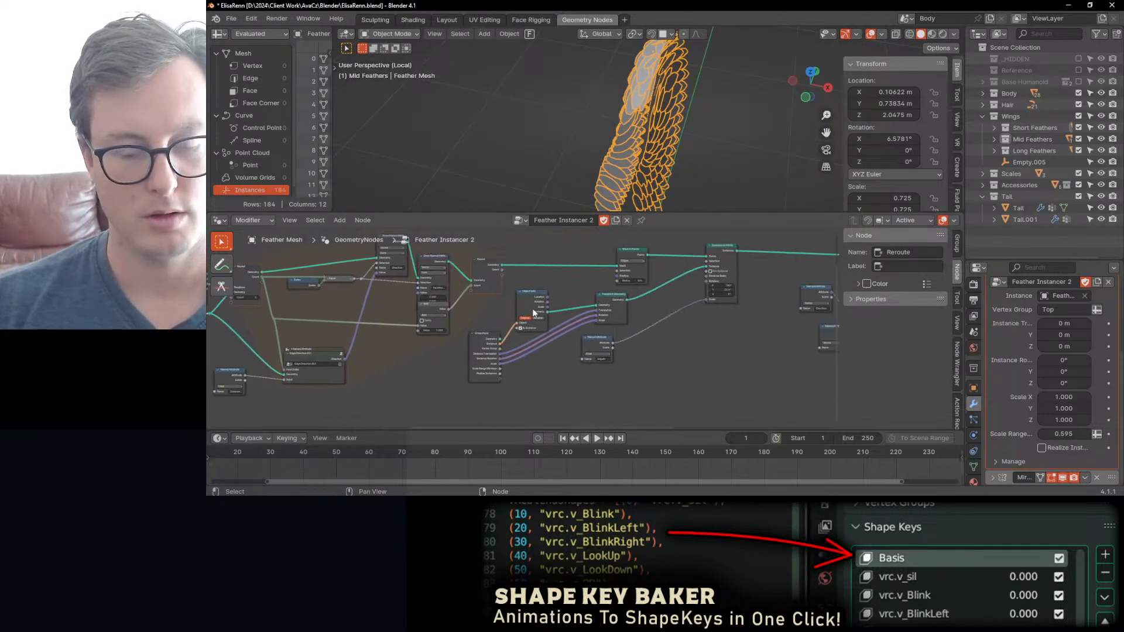
{"action": "scroll", "coordinate": [690, 311], "scroll_direction": "up", "scroll_amount": 1}
{"action": "middle_click_drag", "start_coordinate": [691, 311], "coordinate": [454, 336]}
{"action": "scroll", "coordinate": [661, 313], "scroll_direction": "up", "scroll_amount": 1}
{"action": "mouse_move", "coordinate": [606, 359]}
{"action": "middle_mouse_down"}
{"action": "mouse_move", "coordinate": [574, 345]}
{"action": "mouse_move", "coordinate": [573, 377]}
{"action": "middle_mouse_up"}
{"action": "scroll", "coordinate": [579, 358], "scroll_direction": "up", "scroll_amount": 1}
{"action": "left_click", "coordinate": [537, 368]}
{"action": "key", "text": "x"}
Step: Add a Sample Nearest Surface node feeding the Vector input of the Z-axis Align Euler to Vector node
{"action": "scroll", "coordinate": [575, 376], "scroll_direction": "down", "scroll_amount": 3}
{"action": "middle_click_drag", "start_coordinate": [508, 330], "coordinate": [564, 312]}
{"action": "left_click_drag", "start_coordinate": [670, 366], "coordinate": [623, 380]}
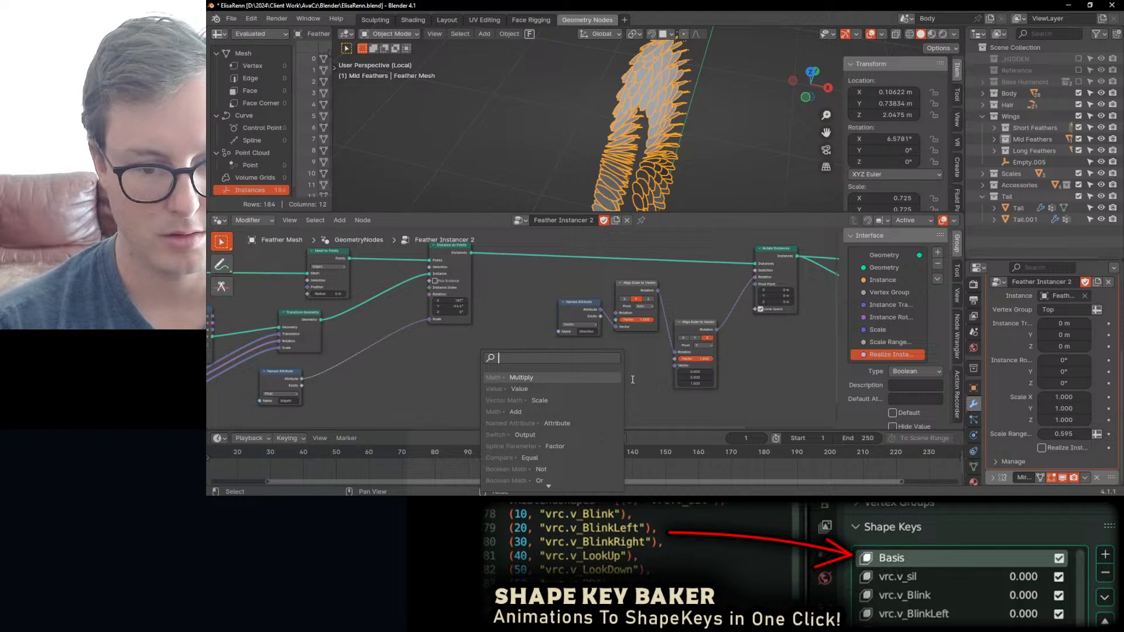
{"action": "type", "text": "sample"}
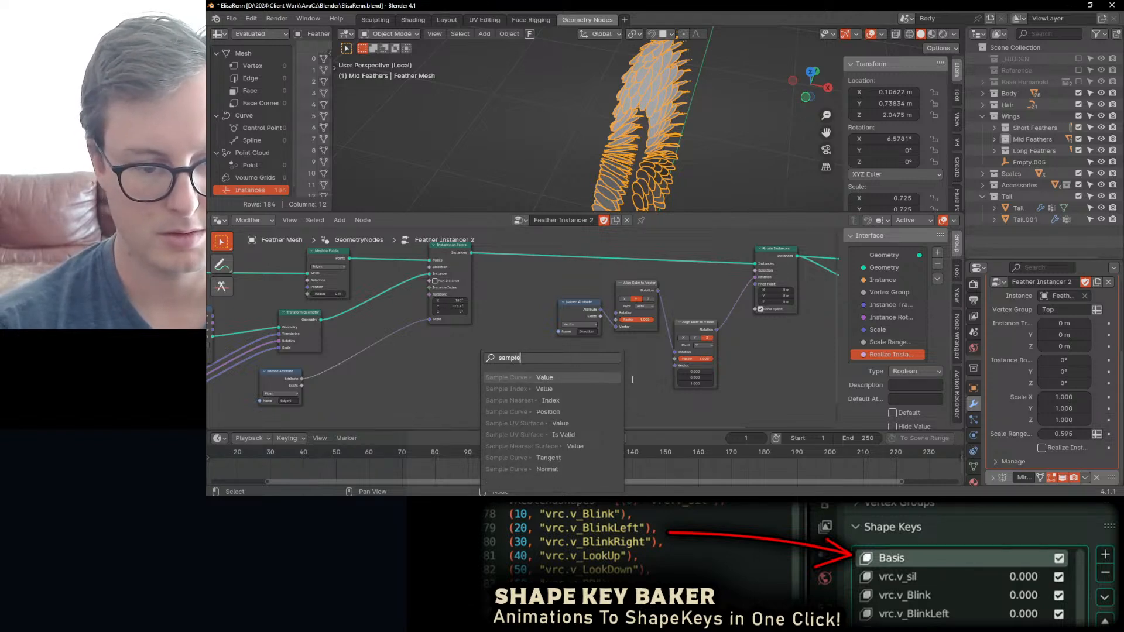
{"action": "key", "text": "Down"}
{"action": "key", "text": "Down"}
{"action": "key", "text": "Down"}
{"action": "key", "text": "Down"}
{"action": "key", "text": "Down"}
{"action": "key", "text": "Down"}
{"action": "key", "text": "Return"}
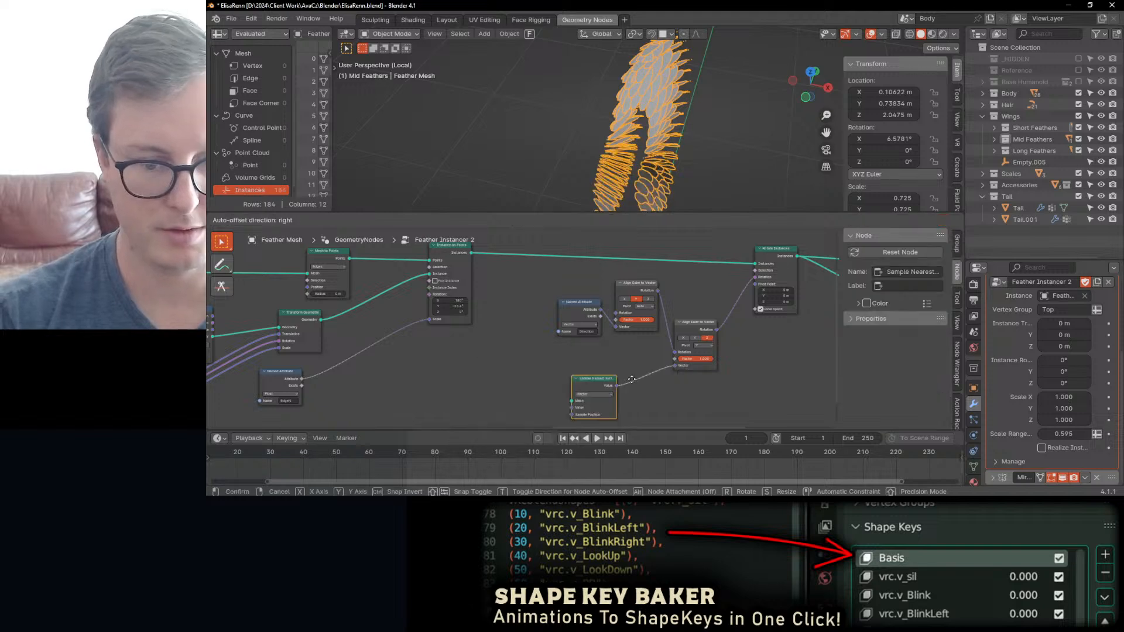
{"action": "left_click", "coordinate": [633, 378]}
Step: Add a Group Input node beside Sample Nearest Surface and connect its Geometry output to the Mesh input
{"action": "scroll", "coordinate": [633, 374], "scroll_direction": "down", "scroll_amount": 3}
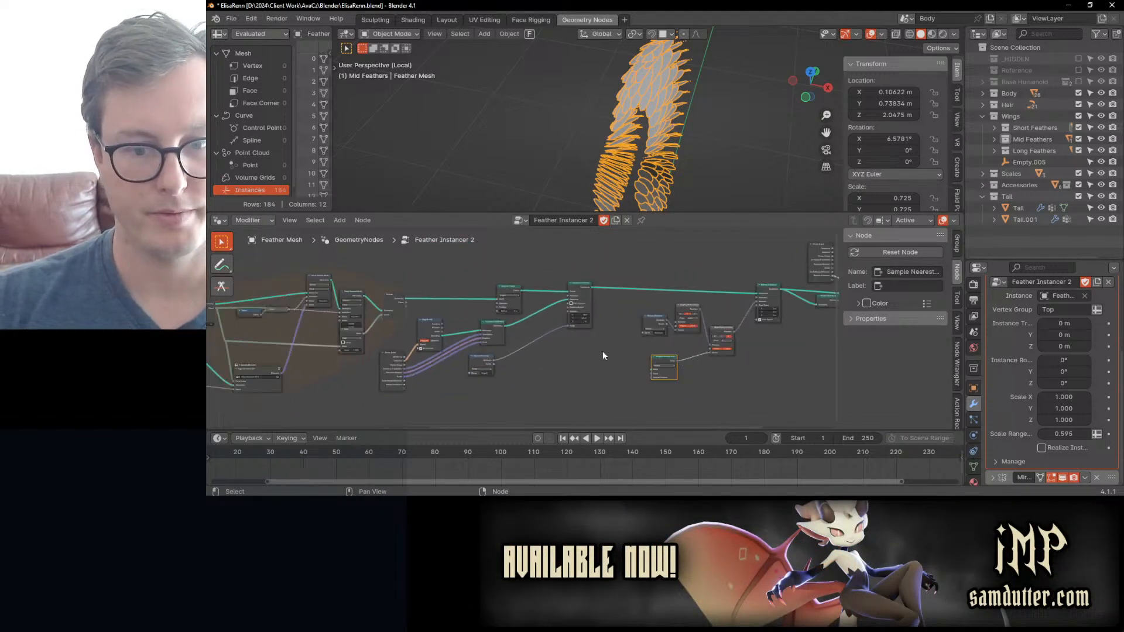
{"action": "scroll", "coordinate": [487, 313], "scroll_direction": "up", "scroll_amount": 5}
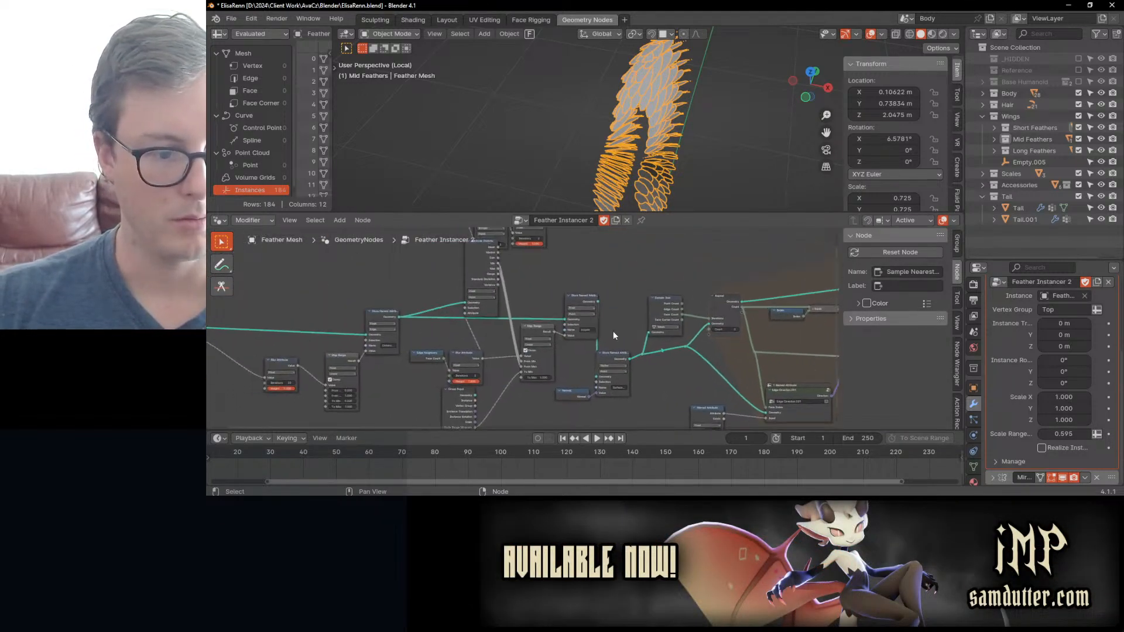
{"action": "middle_click_drag", "start_coordinate": [757, 309], "coordinate": [419, 316]}
{"action": "middle_click_drag", "start_coordinate": [643, 326], "coordinate": [384, 332]}
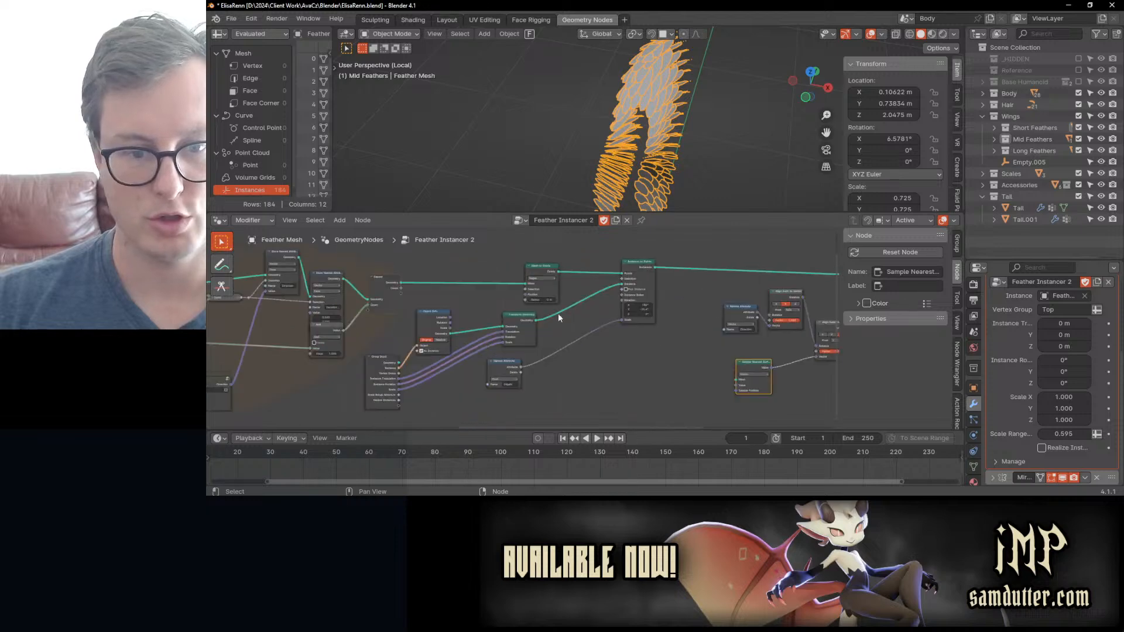
{"action": "scroll", "coordinate": [459, 313], "scroll_direction": "up", "scroll_amount": 4}
{"action": "middle_click_drag", "start_coordinate": [557, 314], "coordinate": [620, 318]}
{"action": "scroll", "coordinate": [492, 314], "scroll_direction": "down", "scroll_amount": 3}
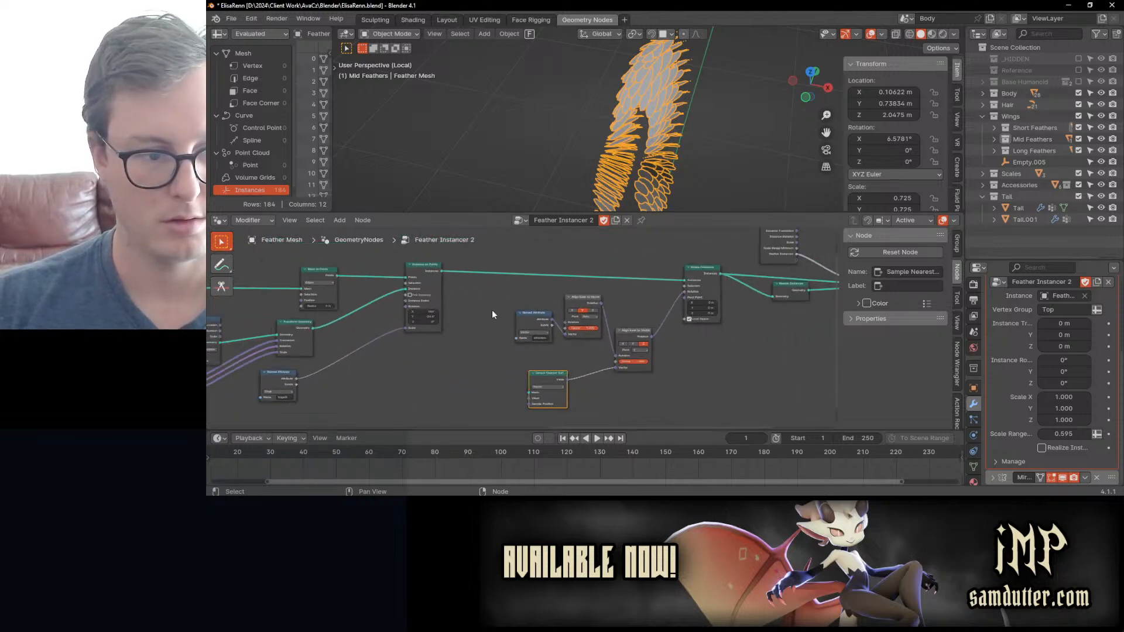
{"action": "key", "text": "shift+a"}
{"action": "type", "text": "group"}
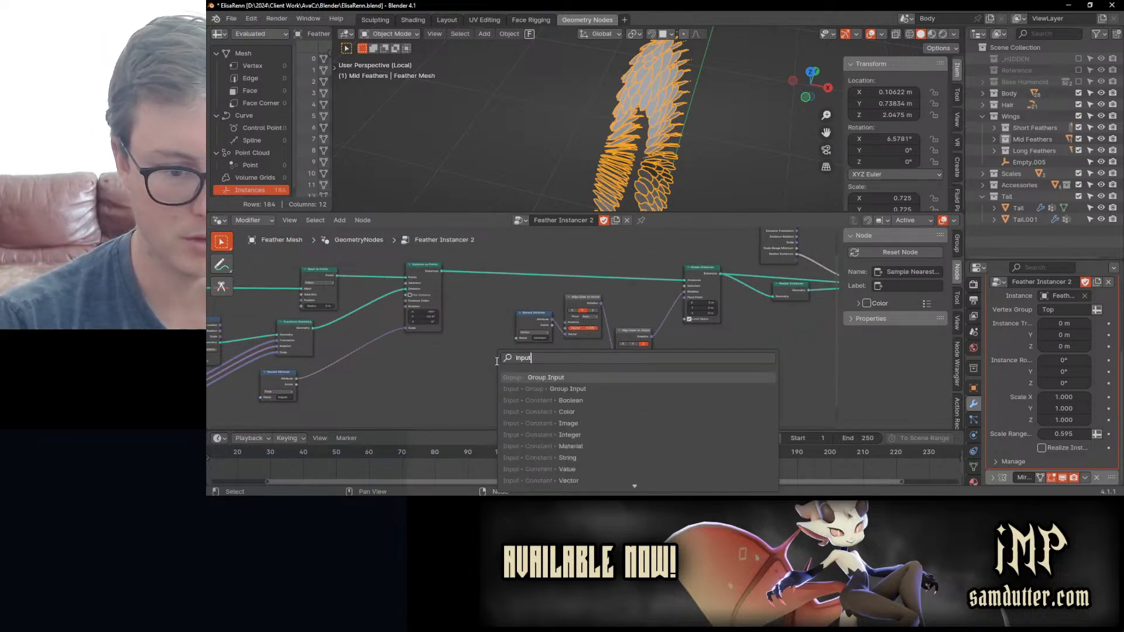
{"action": "key", "text": "Return"}
{"action": "left_click", "coordinate": [441, 360]}
{"action": "scroll", "coordinate": [483, 367], "scroll_direction": "up", "scroll_amount": 2}
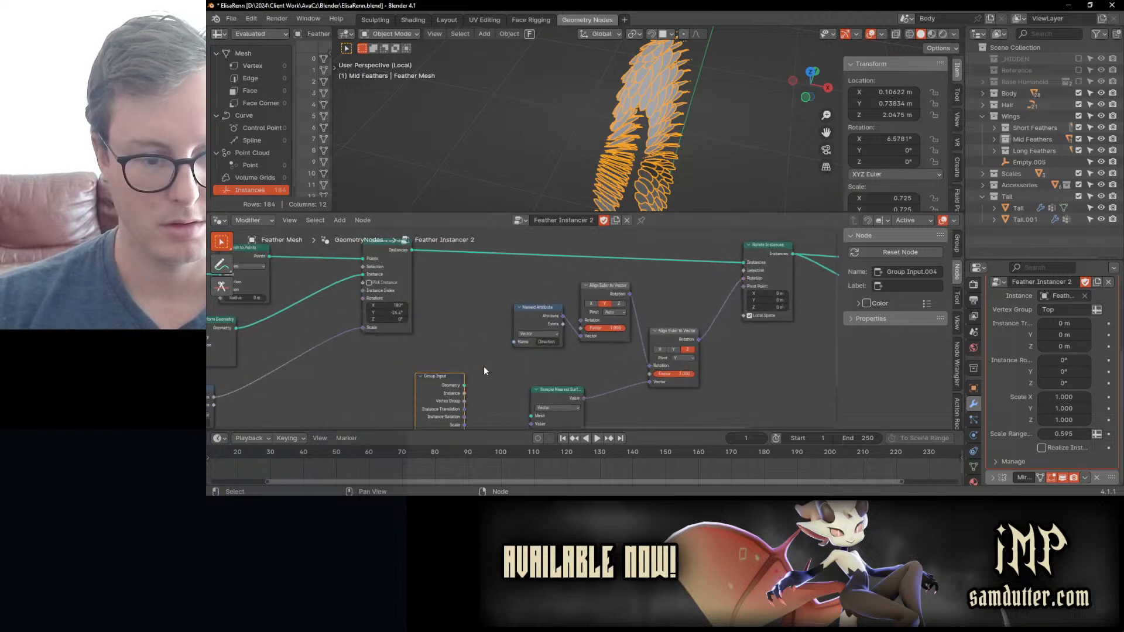
{"action": "left_click_drag", "start_coordinate": [623, 382], "coordinate": [531, 369]}
{"action": "middle_click_drag", "start_coordinate": [560, 356], "coordinate": [690, 307]}
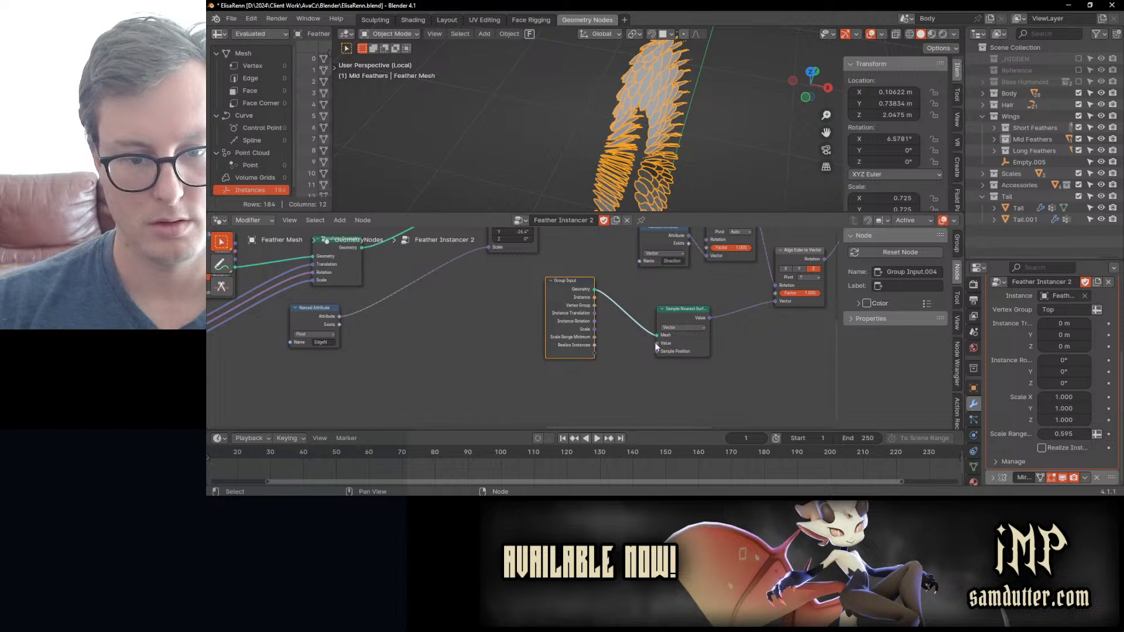
Step: Feed a Normal node into the Value input of Sample Nearest Surface and save the file
{"action": "left_click_drag", "start_coordinate": [655, 346], "coordinate": [613, 358]}
{"action": "type", "text": "normal"}
{"action": "key", "text": "Return"}
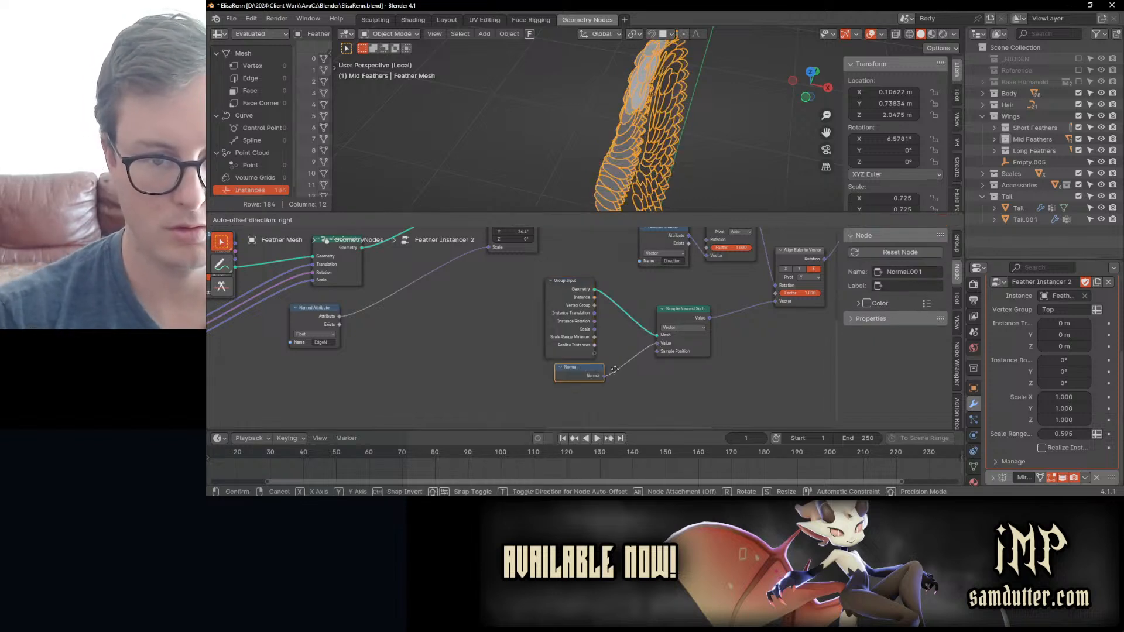
{"action": "left_click", "coordinate": [614, 370]}
{"action": "middle_click_drag", "start_coordinate": [700, 146], "coordinate": [673, 144]}
{"action": "key", "text": "ctrl+s"}
{"action": "middle_click_drag", "start_coordinate": [739, 288], "coordinate": [629, 332]}
{"action": "middle_click_drag", "start_coordinate": [636, 174], "coordinate": [655, 85]}
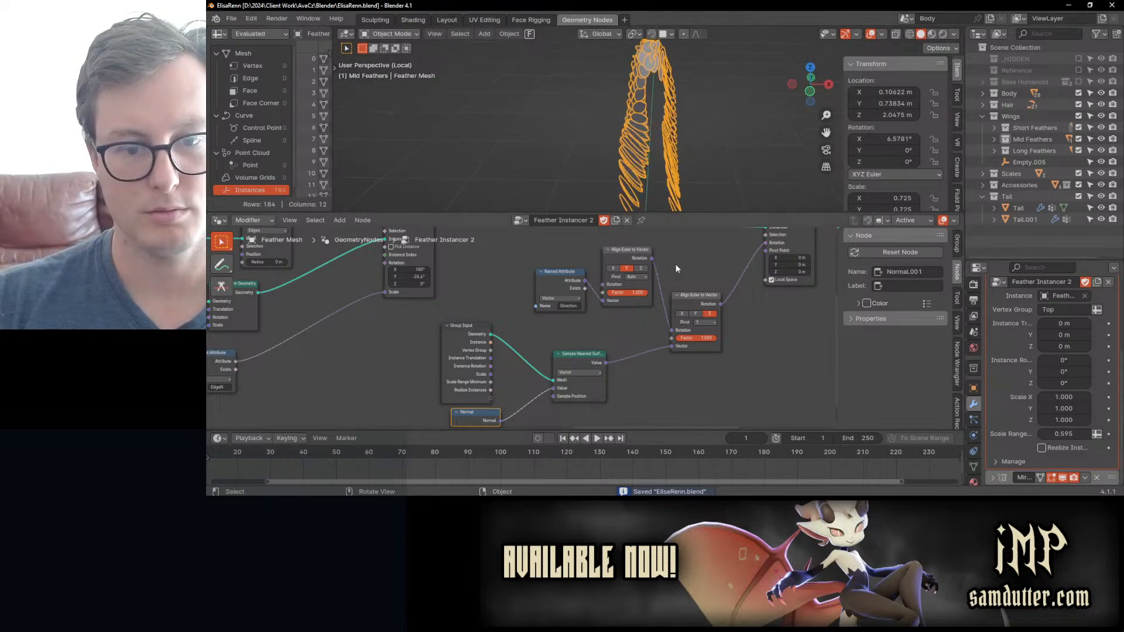
Step: Unlink the two Align Euler to Vector nodes and rearrange them so the Z-axis one sits before the Y-axis one
{"action": "right_click_drag", "start_coordinate": [677, 281], "coordinate": [639, 319], "text": "ctrl"}
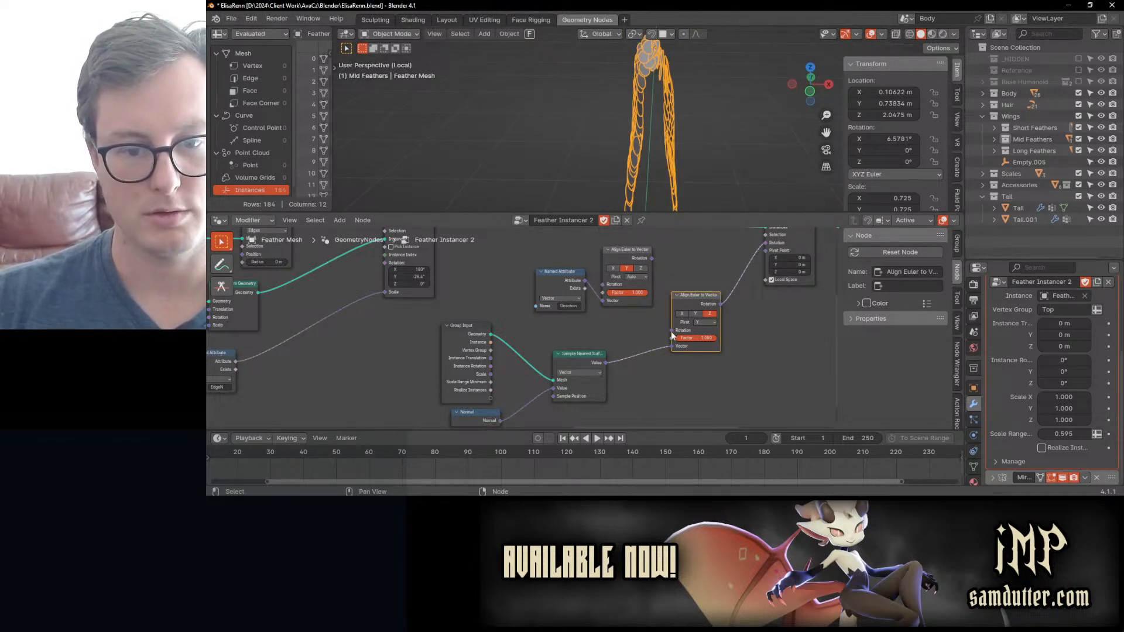
{"action": "key", "text": "g"}
{"action": "left_click", "coordinate": [628, 366]}
{"action": "left_click", "coordinate": [566, 285]}
{"action": "left_click", "coordinate": [618, 260], "text": "shift"}
{"action": "key", "text": "g"}
{"action": "left_click", "coordinate": [678, 265]}
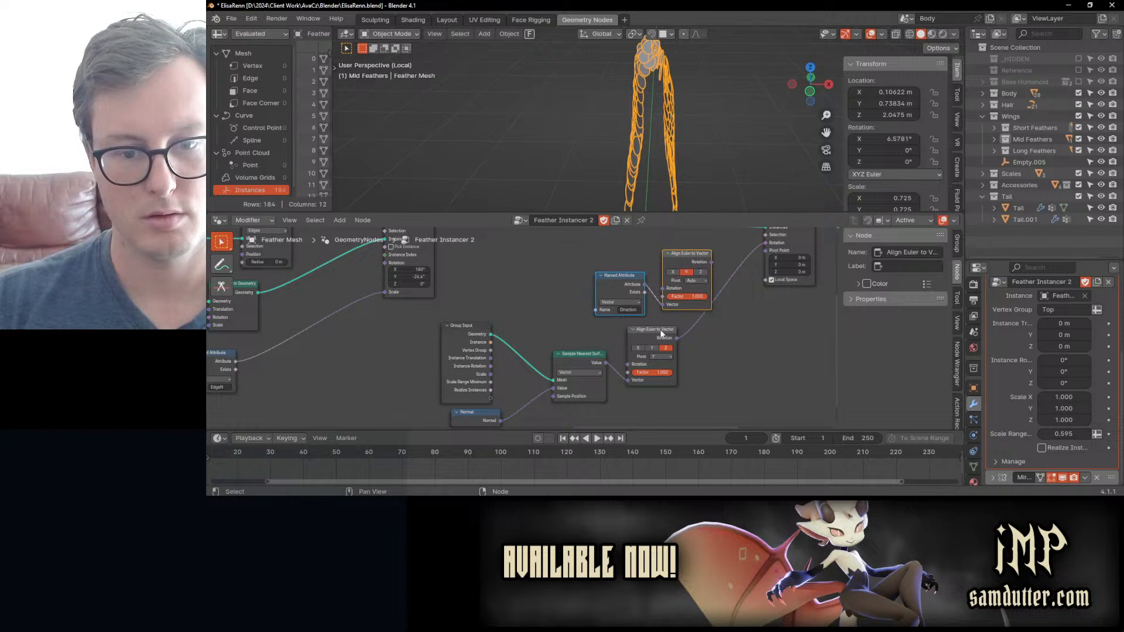
{"action": "left_click_drag", "start_coordinate": [662, 333], "coordinate": [629, 336]}
{"action": "middle_click_drag", "start_coordinate": [665, 321], "coordinate": [638, 346]}
Step: Chain the Z-axis Align Euler to Vector into the Y-axis one's Rotation input, and connect the Y-axis node to the Rotation of Rotate Instances
{"action": "middle_click_drag", "start_coordinate": [665, 146], "coordinate": [677, 374]}
{"action": "right_click_drag", "start_coordinate": [652, 388], "coordinate": [651, 391], "text": "ctrl"}
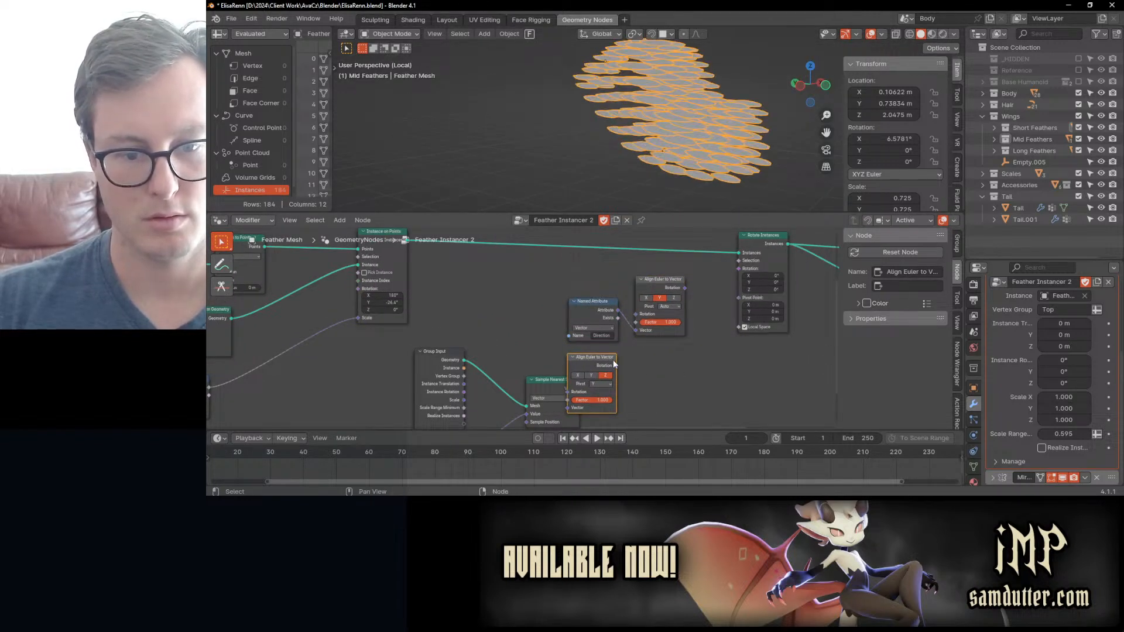
{"action": "left_click_drag", "start_coordinate": [614, 359], "coordinate": [647, 305]}
{"action": "key", "text": "ctrl+z"}
{"action": "key", "text": "ctrl+z"}
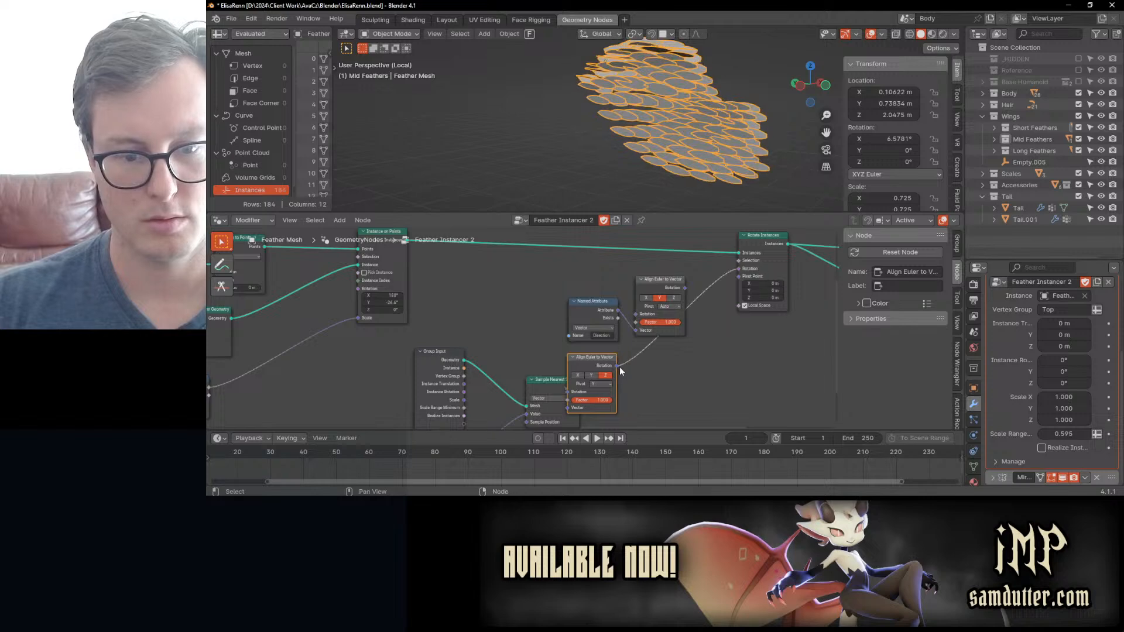
{"action": "right_click_drag", "start_coordinate": [637, 351], "coordinate": [643, 359], "text": "ctrl"}
{"action": "left_click_drag", "start_coordinate": [684, 287], "coordinate": [739, 269]}
{"action": "middle_click_drag", "start_coordinate": [682, 140], "coordinate": [638, 170]}
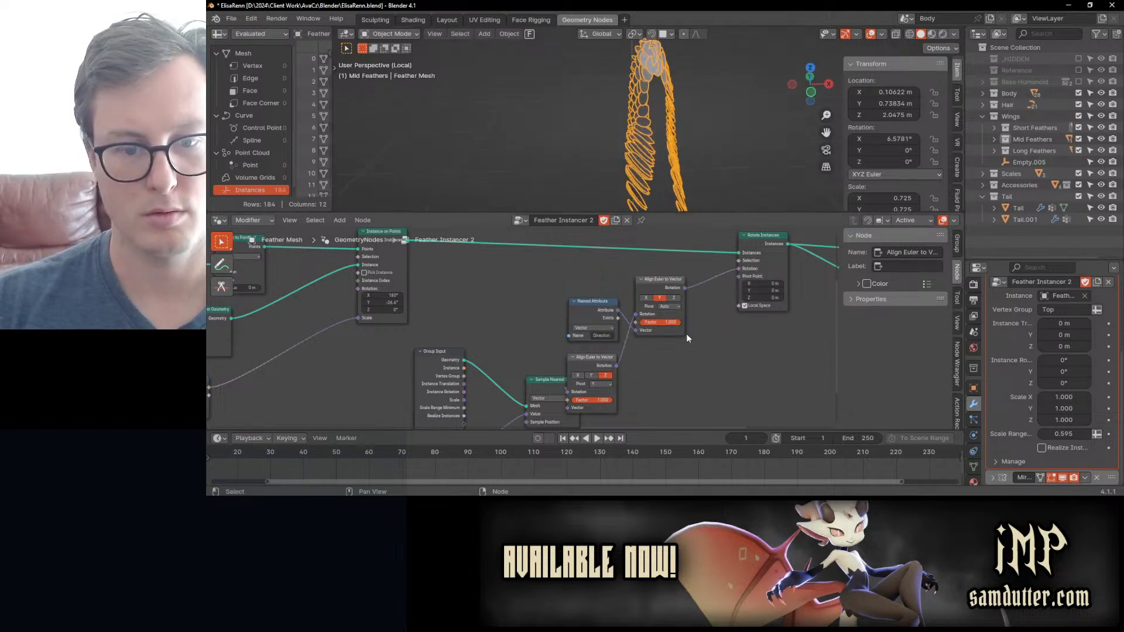
{"action": "middle_click_drag", "start_coordinate": [631, 387], "coordinate": [715, 333]}
{"action": "mouse_move", "coordinate": [646, 338]}
{"action": "left_mouse_down"}
{"action": "mouse_move", "coordinate": [605, 321]}
{"action": "mouse_move", "coordinate": [661, 321]}
{"action": "left_mouse_up"}
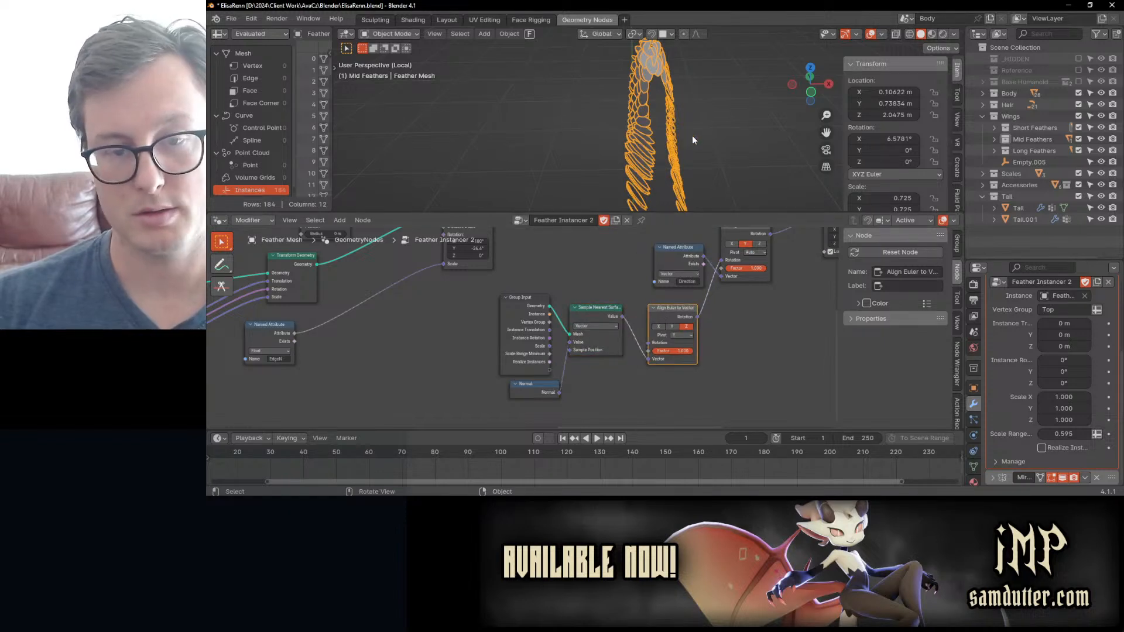
Step: Try the Y and X axes on the Align Euler to Vector node driven by the sampled normals
{"action": "middle_click_drag", "start_coordinate": [692, 135], "coordinate": [622, 135]}
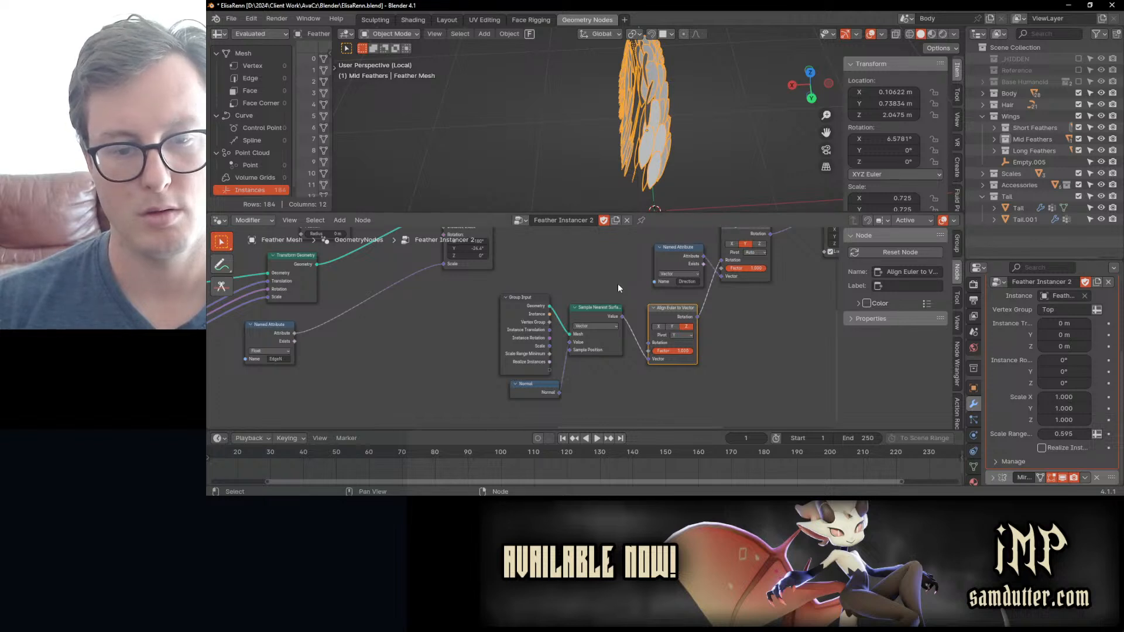
{"action": "left_click", "coordinate": [673, 327]}
{"action": "middle_click_drag", "start_coordinate": [654, 163], "coordinate": [646, 138]}
{"action": "left_click", "coordinate": [658, 326]}
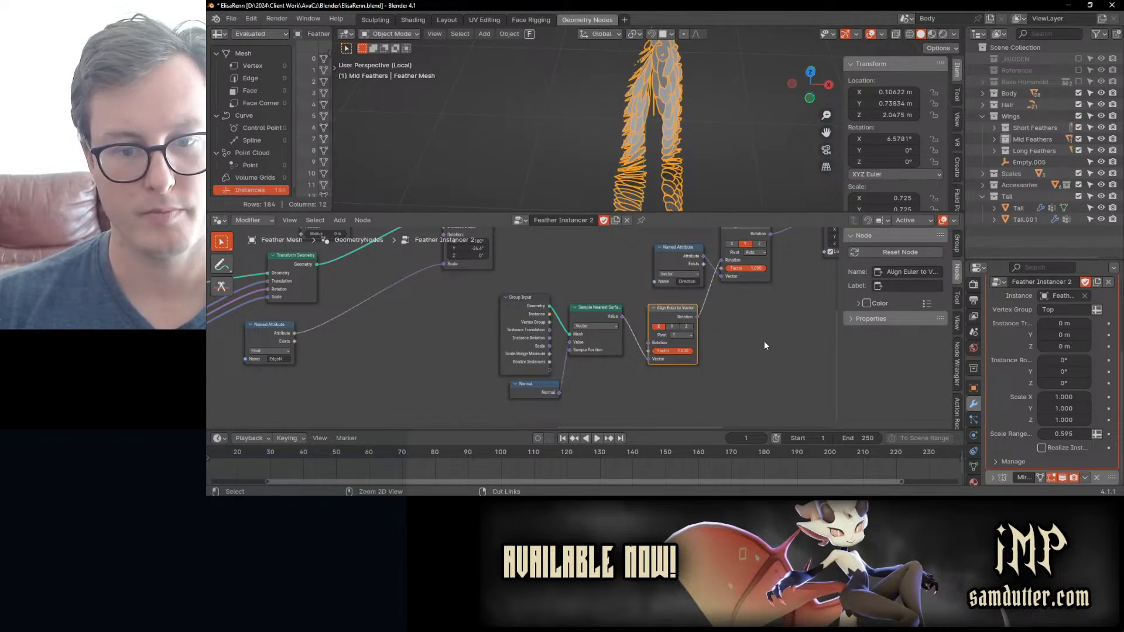
Step: Undo the rotation reordering and the Sample Nearest Surface setup, back to the SurfaceNormals Named Attribute node
{"action": "key", "text": "ctrl+z"}
{"action": "key", "text": "ctrl+z"}
{"action": "key", "text": "ctrl+z"}
{"action": "key", "text": "ctrl+z"}
{"action": "key", "text": "ctrl+z"}
{"action": "key", "text": "ctrl+z"}
{"action": "key", "text": "ctrl+z"}
{"action": "key", "text": "ctrl+z"}
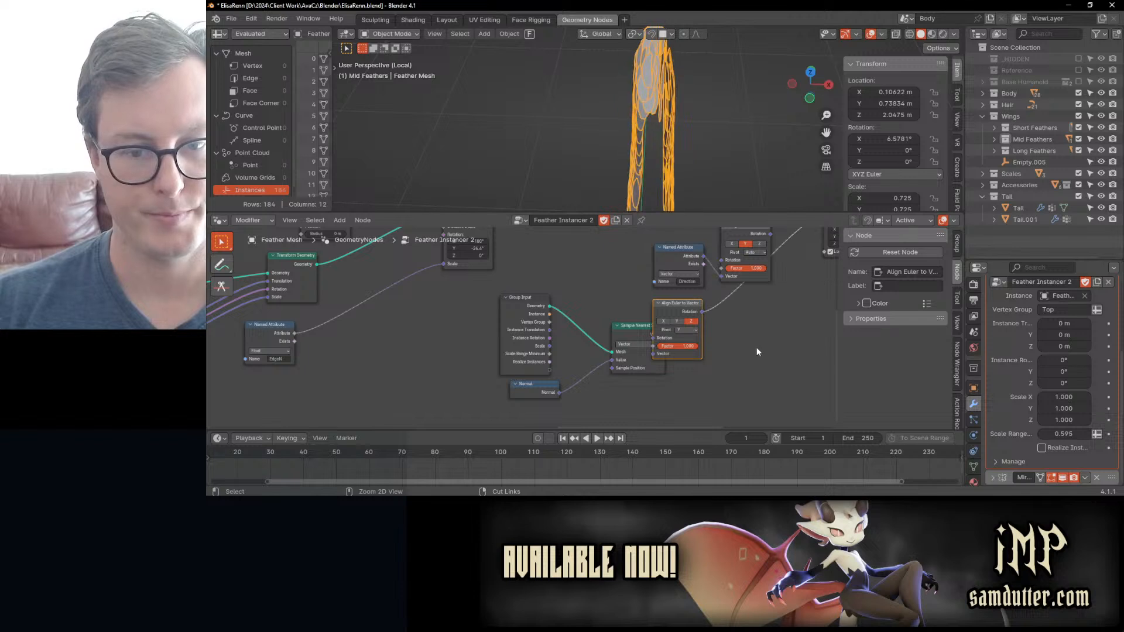
{"action": "key", "text": "ctrl+z"}
{"action": "key", "text": "ctrl+z"}
{"action": "key", "text": "ctrl+z"}
{"action": "key", "text": "ctrl+z"}
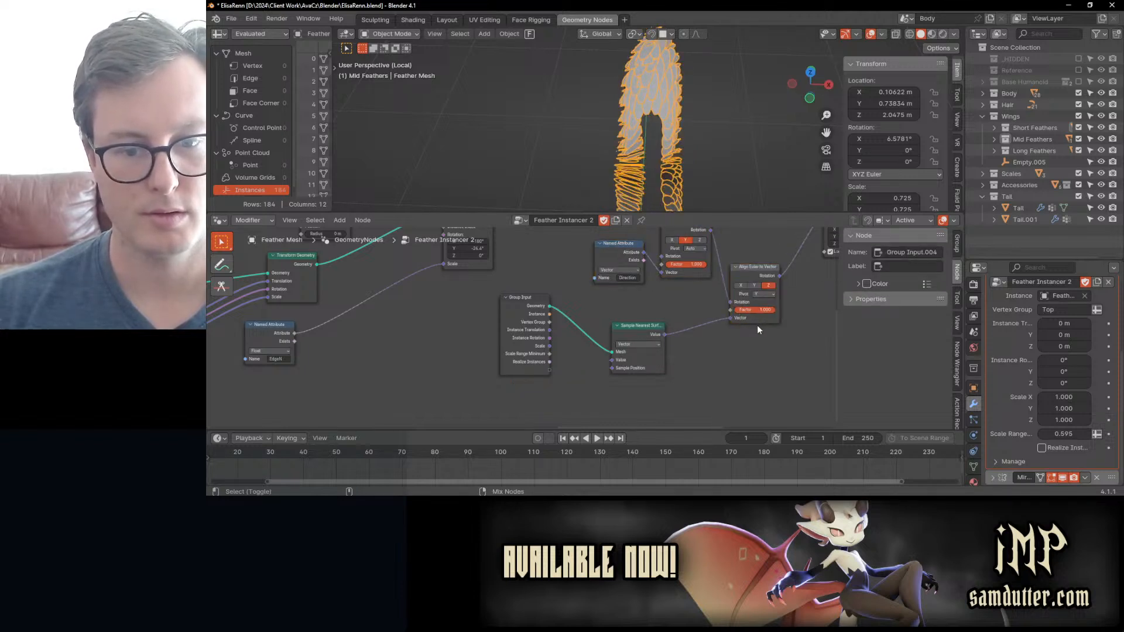
{"action": "key", "text": "ctrl+shift+z"}
{"action": "scroll", "coordinate": [688, 333], "scroll_direction": "up", "scroll_amount": 2}
{"action": "key", "text": "ctrl+z"}
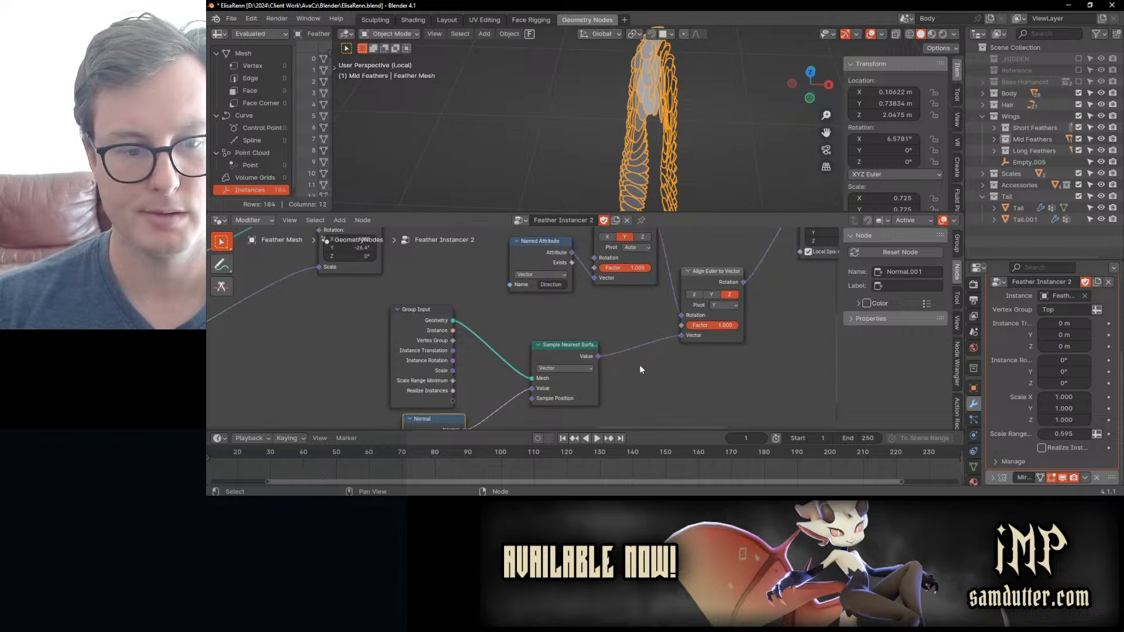
{"action": "key", "text": "ctrl+z"}
{"action": "key", "text": "ctrl+z"}
{"action": "key", "text": "ctrl+z"}
{"action": "key", "text": "ctrl+z"}
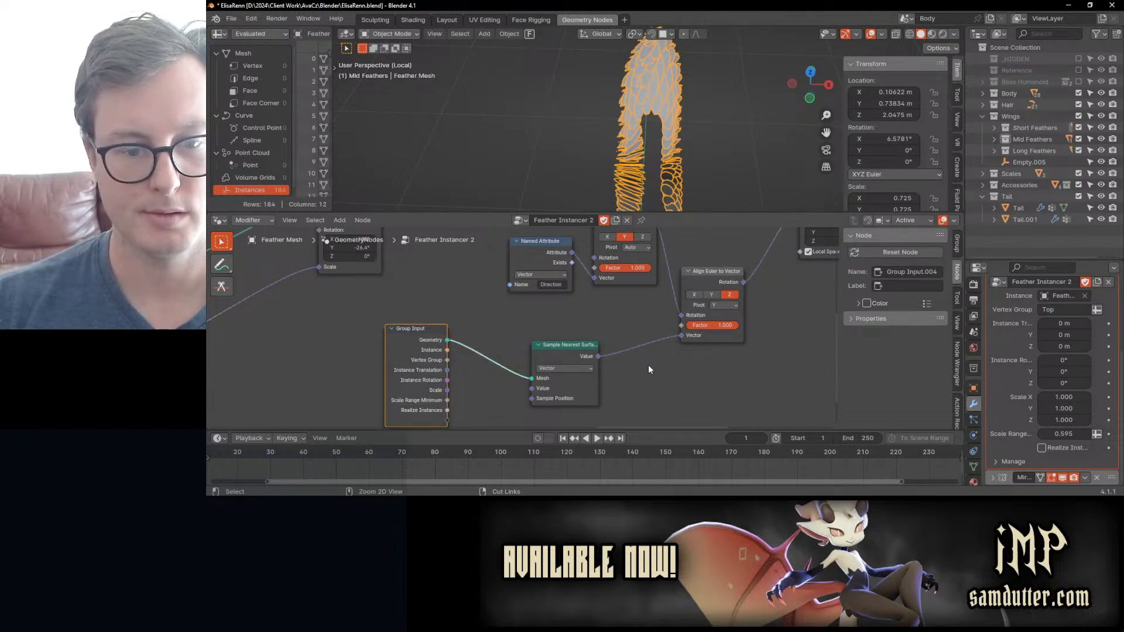
{"action": "key", "text": "ctrl+z"}
{"action": "key", "text": "ctrl+z"}
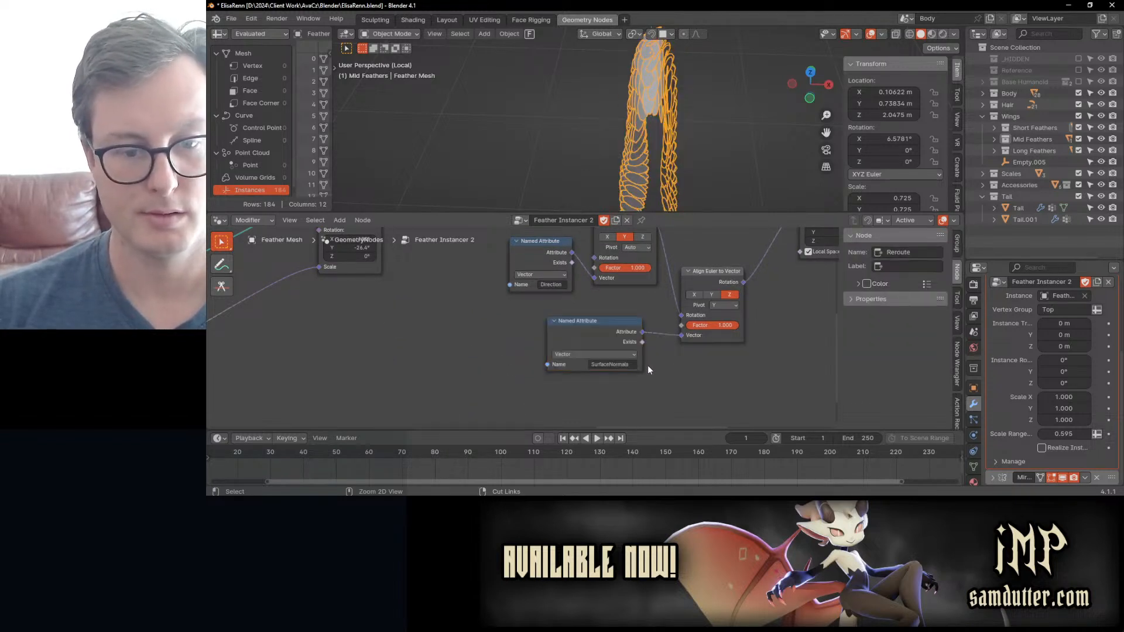
Step: Examine the node chain from the stored surface normals through the repeat zone to the Align Euler to Vector nodes
{"action": "scroll", "coordinate": [658, 355], "scroll_direction": "down", "scroll_amount": 7}
{"action": "middle_click_drag", "start_coordinate": [327, 354], "coordinate": [356, 345]}
{"action": "key", "text": "ctrl+z"}
{"action": "key", "text": "ctrl+z"}
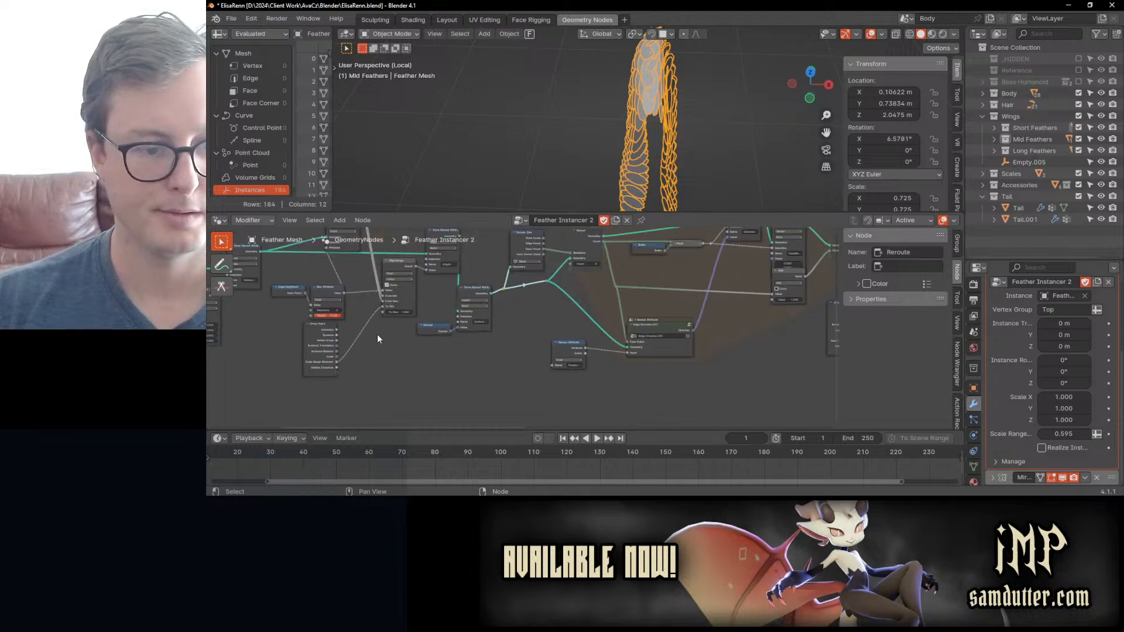
{"action": "middle_click_drag", "start_coordinate": [834, 315], "coordinate": [587, 307]}
{"action": "middle_click_drag", "start_coordinate": [217, 324], "coordinate": [528, 314]}
{"action": "scroll", "coordinate": [528, 314], "scroll_direction": "up", "scroll_amount": 4}
{"action": "scroll", "coordinate": [528, 314], "scroll_direction": "down", "scroll_amount": 7}
{"action": "middle_click_drag", "start_coordinate": [817, 303], "coordinate": [468, 311]}
{"action": "middle_click_drag", "start_coordinate": [661, 312], "coordinate": [332, 319]}
{"action": "scroll", "coordinate": [508, 323], "scroll_direction": "up", "scroll_amount": 1}
{"action": "scroll", "coordinate": [515, 327], "scroll_direction": "up", "scroll_amount": 6}
{"action": "scroll", "coordinate": [580, 291], "scroll_direction": "up", "scroll_amount": 4}
{"action": "middle_click_drag", "start_coordinate": [574, 291], "coordinate": [558, 350]}
{"action": "middle_click_drag", "start_coordinate": [632, 322], "coordinate": [673, 324]}
{"action": "scroll", "coordinate": [617, 338], "scroll_direction": "up", "scroll_amount": 1}
{"action": "scroll", "coordinate": [623, 338], "scroll_direction": "up", "scroll_amount": 1}
Step: Save the file and select the SurfaceNormals Named Attribute node
{"action": "key", "text": "ctrl+s"}
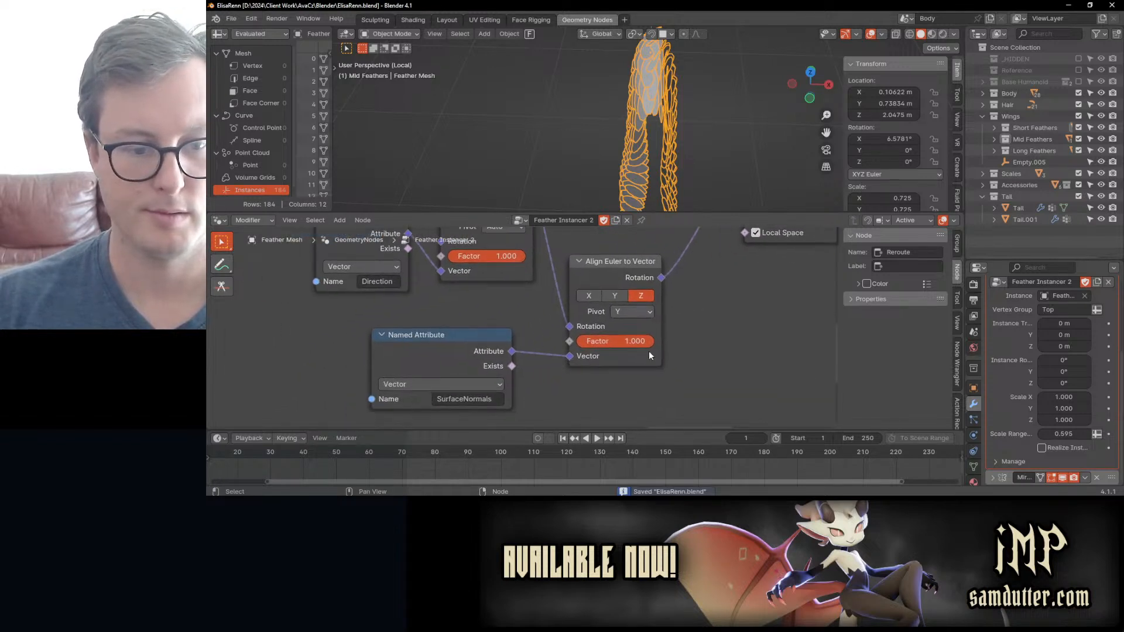
{"action": "left_click", "coordinate": [467, 341]}
{"action": "scroll", "coordinate": [609, 302], "scroll_direction": "down", "scroll_amount": 1}
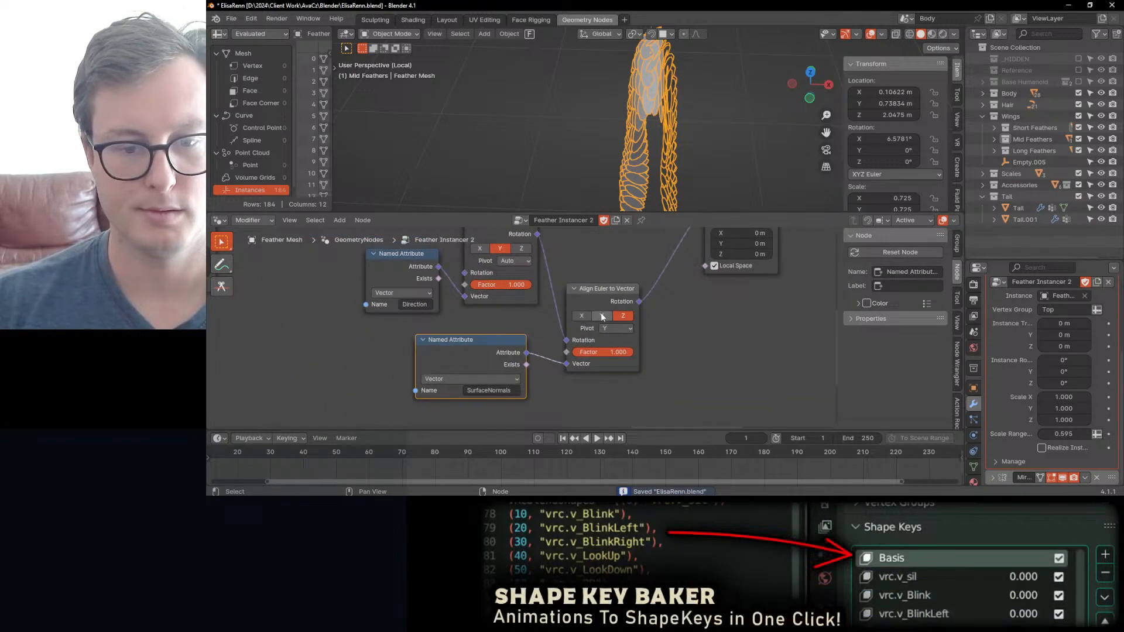
Step: Try the Y and X axes on the SurfaceNormals-driven Align Euler to Vector node and the X axis on the Direction-driven one
{"action": "left_click", "coordinate": [602, 316]}
{"action": "left_click", "coordinate": [582, 316]}
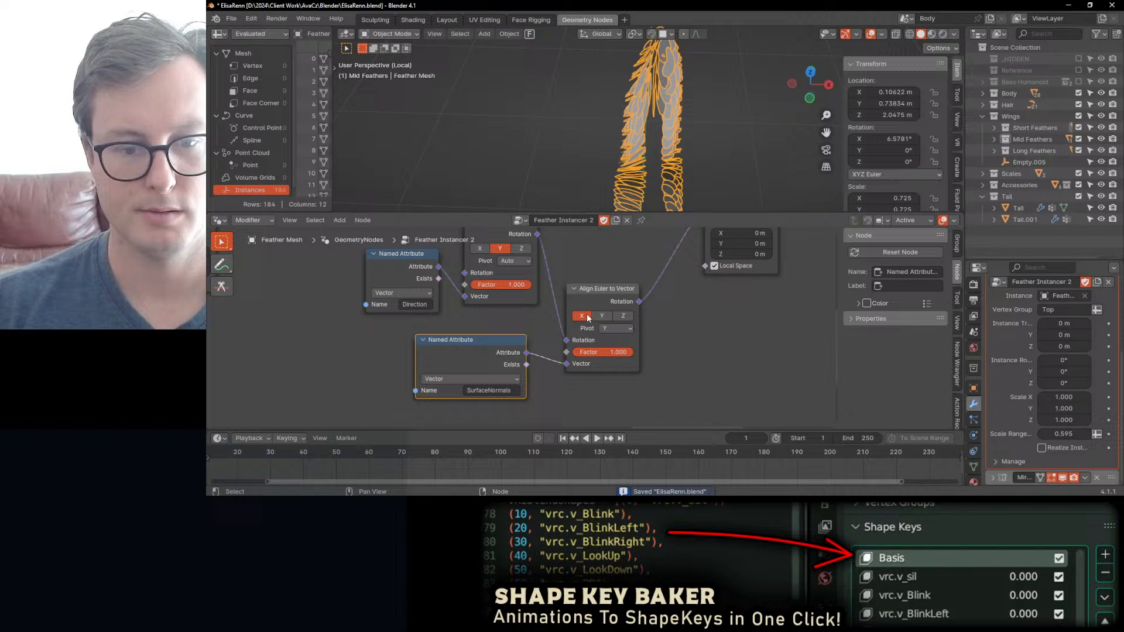
{"action": "left_click", "coordinate": [622, 317]}
{"action": "middle_click_drag", "start_coordinate": [534, 274], "coordinate": [557, 315]}
{"action": "left_click", "coordinate": [503, 292]}
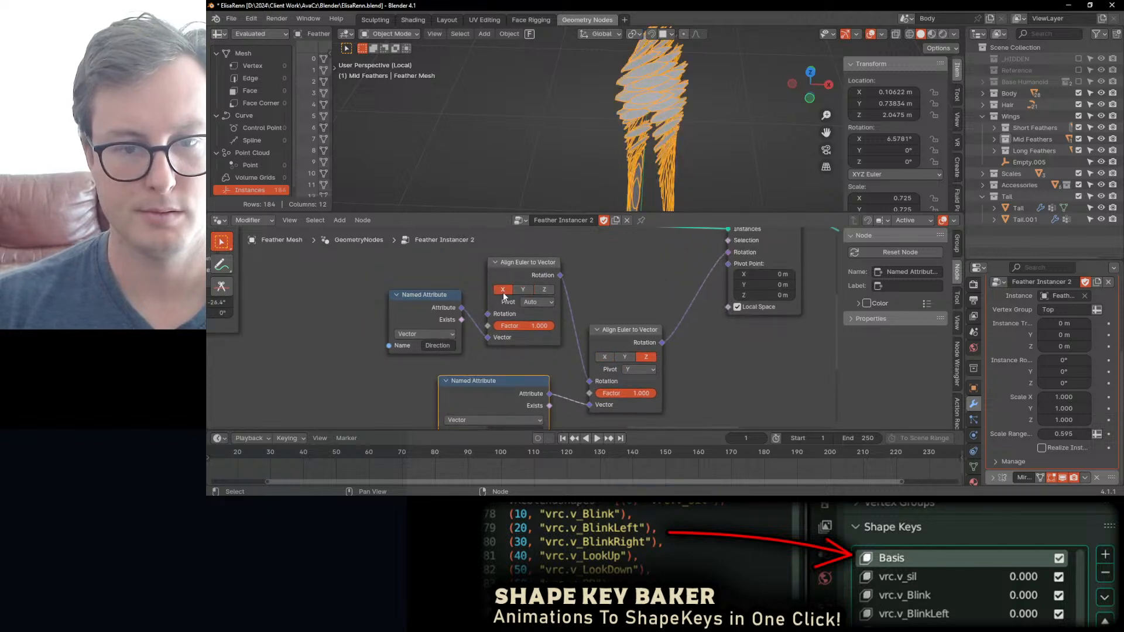
{"action": "left_click", "coordinate": [532, 290]}
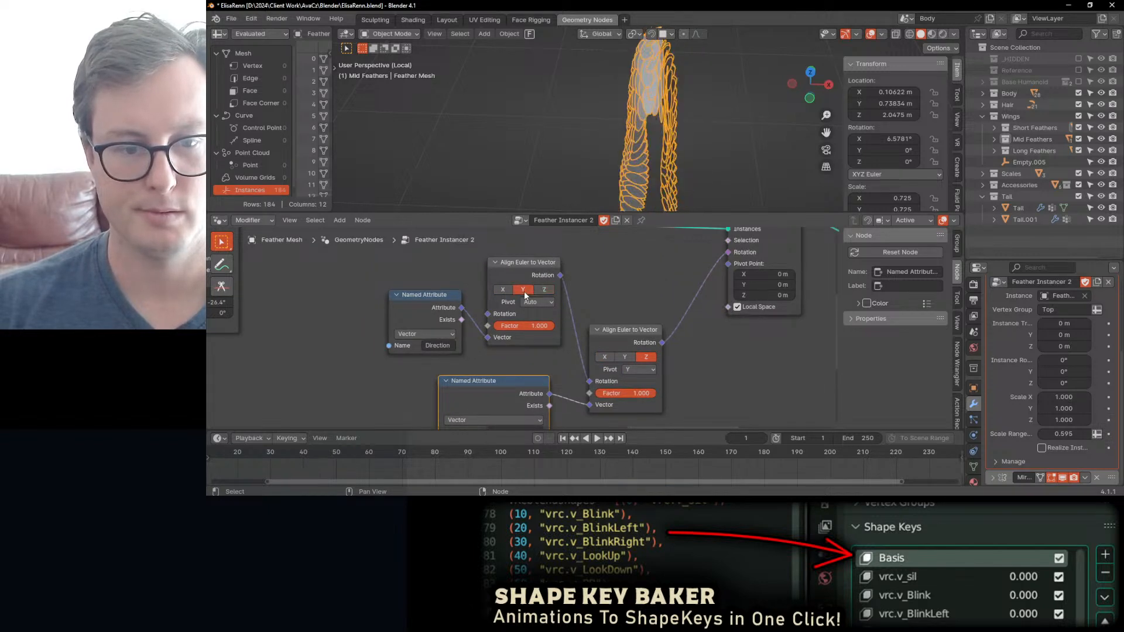
Step: Save the file and compare the feathers with Local Space off and on in the Rotate Instances node
{"action": "middle_click_drag", "start_coordinate": [699, 182], "coordinate": [651, 315]}
{"action": "key", "text": "ctrl+s"}
{"action": "scroll", "coordinate": [609, 134], "scroll_direction": "up", "scroll_amount": 3}
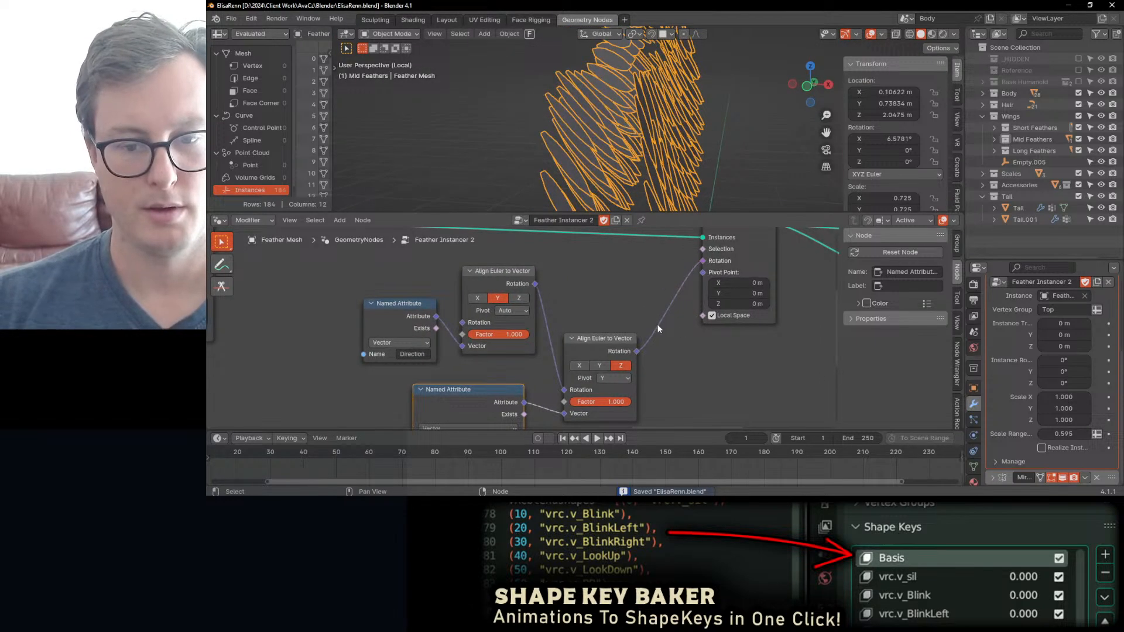
{"action": "left_click", "coordinate": [712, 316]}
{"action": "middle_click_drag", "start_coordinate": [637, 88], "coordinate": [624, 161]}
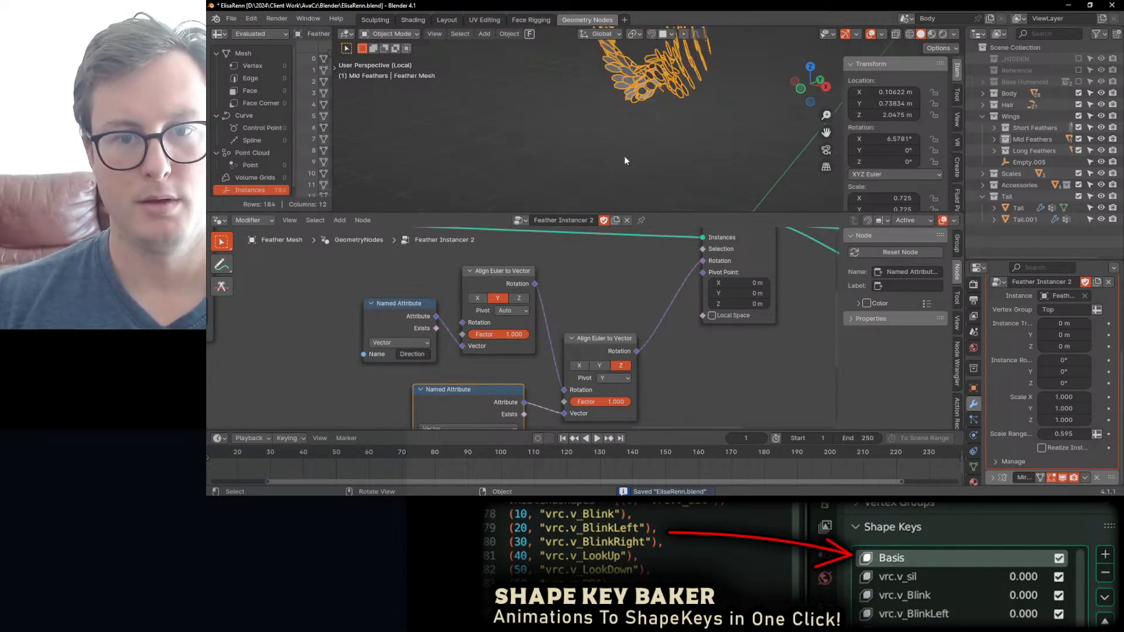
{"action": "left_click", "coordinate": [712, 316]}
Step: Set the pivot of the SurfaceNormals-driven Align Euler to Vector node to Auto
{"action": "middle_click_drag", "start_coordinate": [573, 404], "coordinate": [544, 356]}
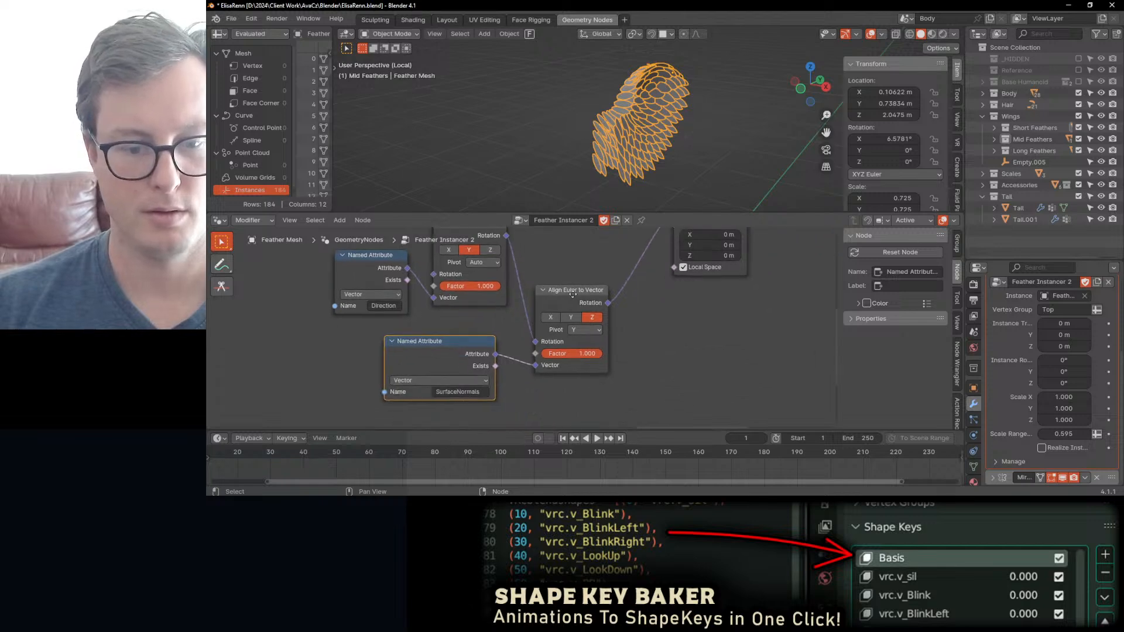
{"action": "scroll", "coordinate": [543, 358], "scroll_direction": "up", "scroll_amount": 1}
{"action": "left_click", "coordinate": [592, 322]}
{"action": "left_click", "coordinate": [597, 337]}
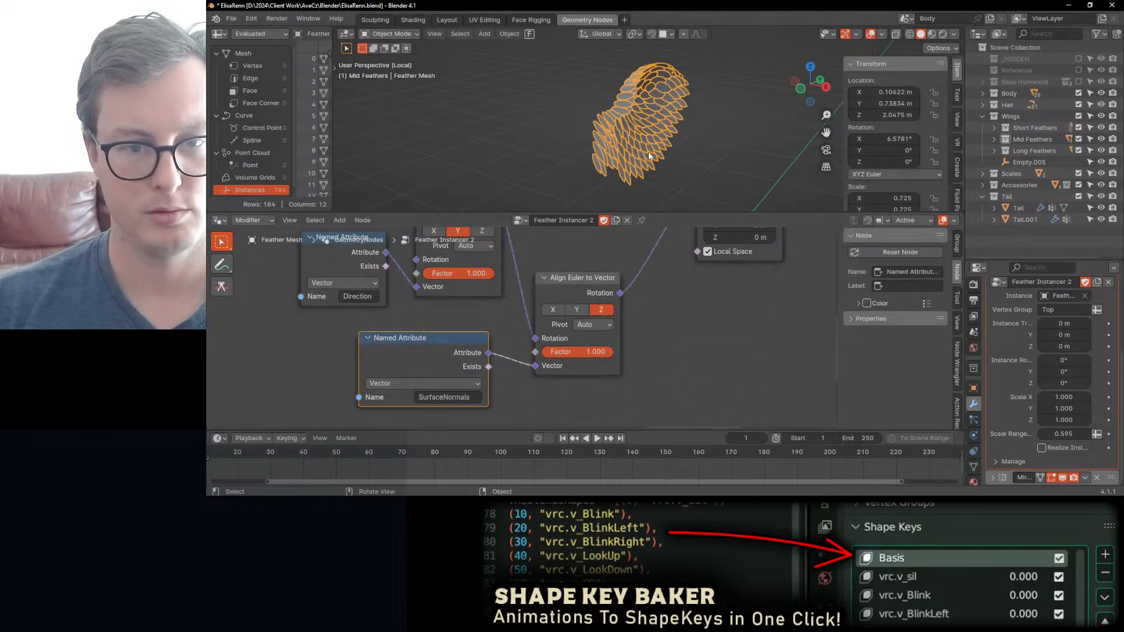
Step: Try the Y and X axes on the SurfaceNormals-driven Align Euler to Vector node with the Auto pivot
{"action": "middle_click_drag", "start_coordinate": [644, 167], "coordinate": [667, 175]}
{"action": "left_click", "coordinate": [575, 311]}
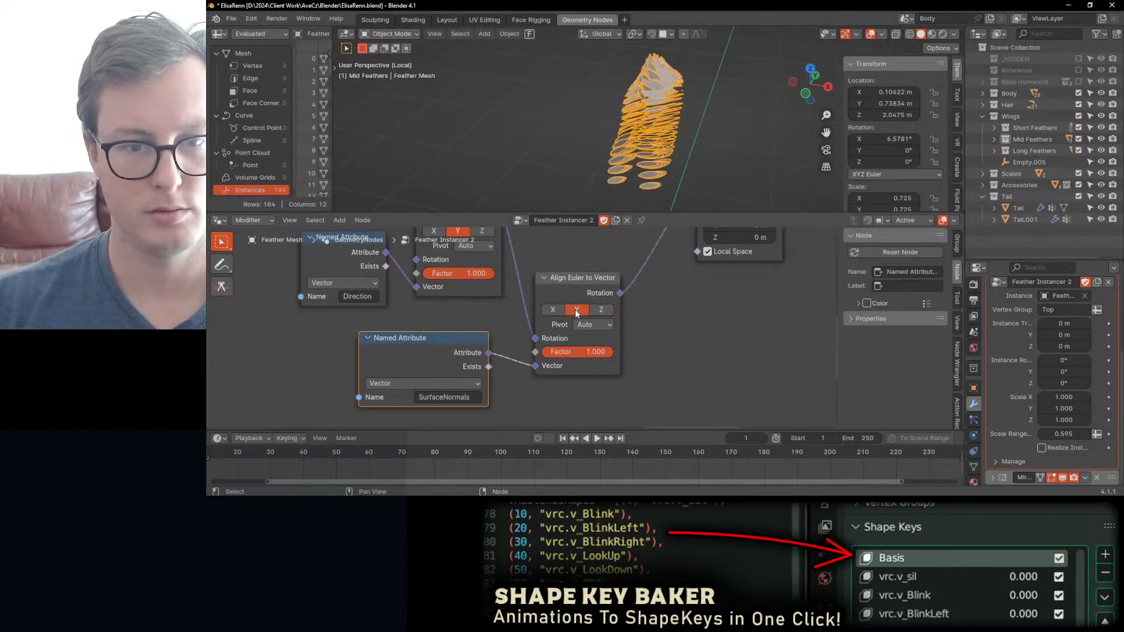
{"action": "left_click", "coordinate": [557, 309]}
{"action": "left_click", "coordinate": [598, 310]}
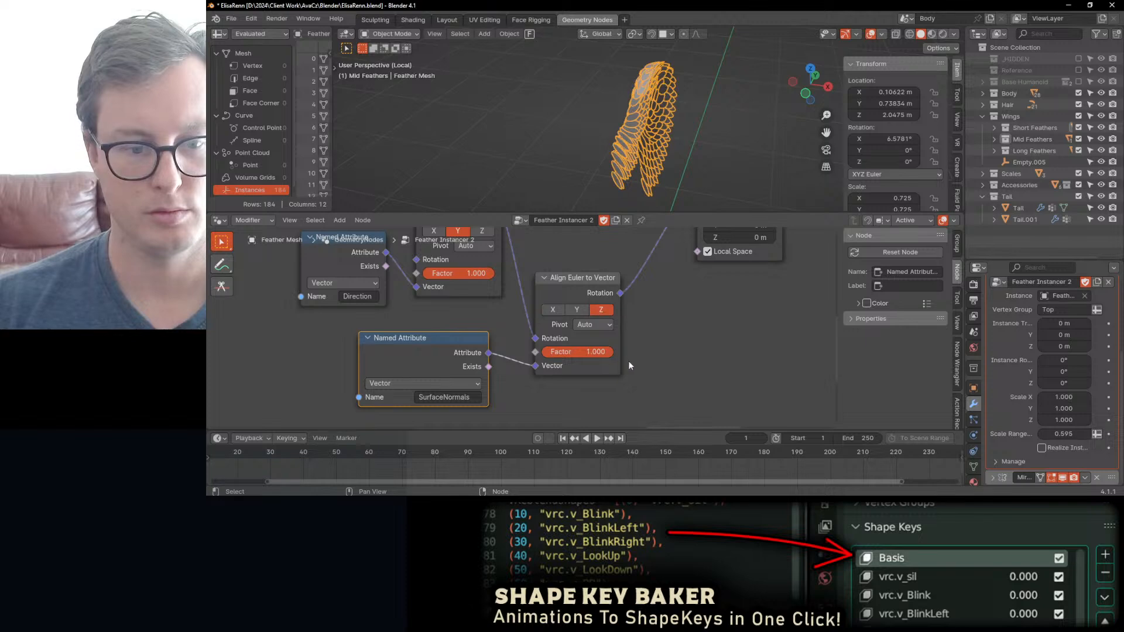
Step: Move the SurfaceNormals Named Attribute node further from its Align Euler to Vector node and inspect the feathers
{"action": "middle_click_drag", "start_coordinate": [544, 346], "coordinate": [608, 321]}
{"action": "left_click_drag", "start_coordinate": [516, 317], "coordinate": [431, 328]}
{"action": "middle_click_drag", "start_coordinate": [682, 167], "coordinate": [665, 108]}
{"action": "scroll", "coordinate": [742, 158], "scroll_direction": "up", "scroll_amount": 3}
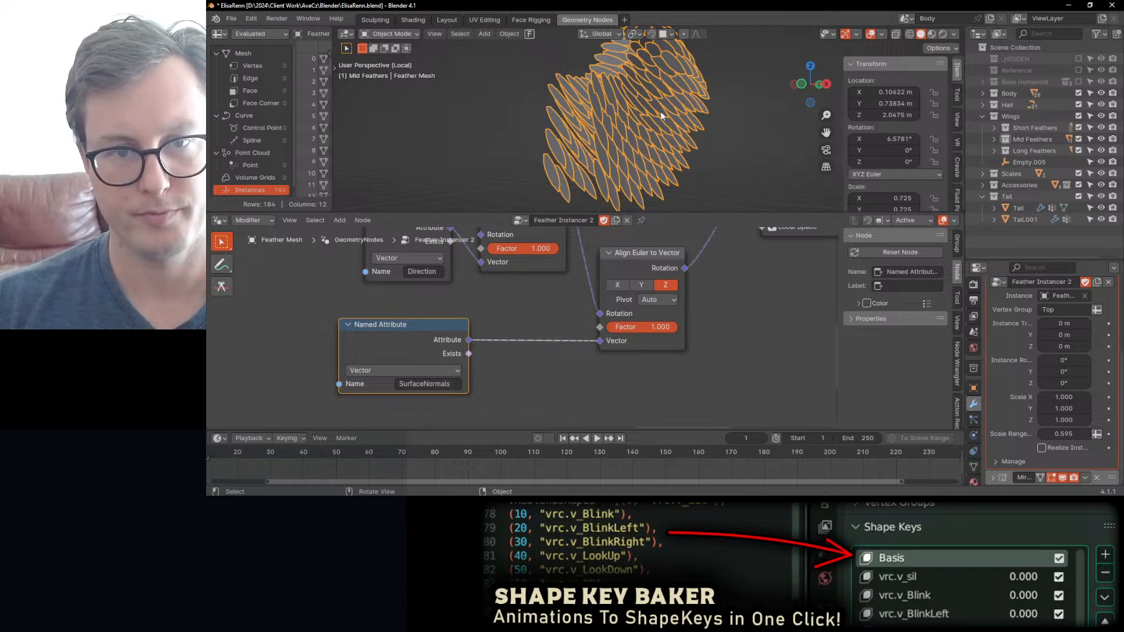
{"action": "scroll", "coordinate": [743, 392], "scroll_direction": "down", "scroll_amount": 3}
{"action": "middle_click_drag", "start_coordinate": [755, 277], "coordinate": [686, 346]}
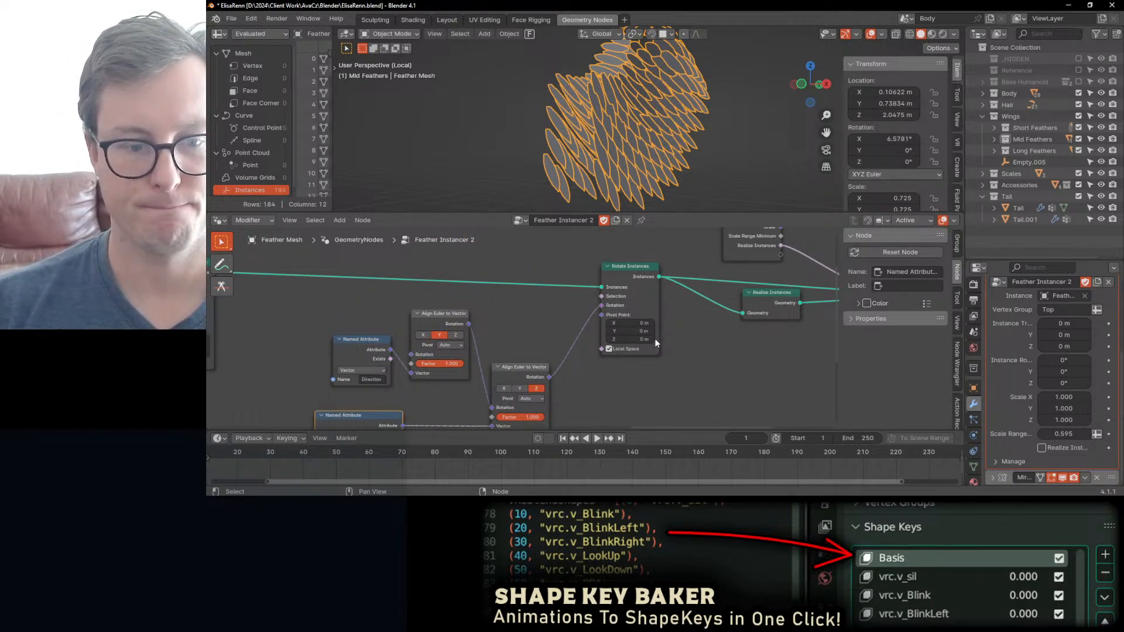
Step: Connect the Direction-driven Align Euler to Vector node directly to the Rotation input of Rotate Instances
{"action": "left_click_drag", "start_coordinate": [468, 327], "coordinate": [501, 315]}
{"action": "left_click_drag", "start_coordinate": [591, 312], "coordinate": [598, 305]}
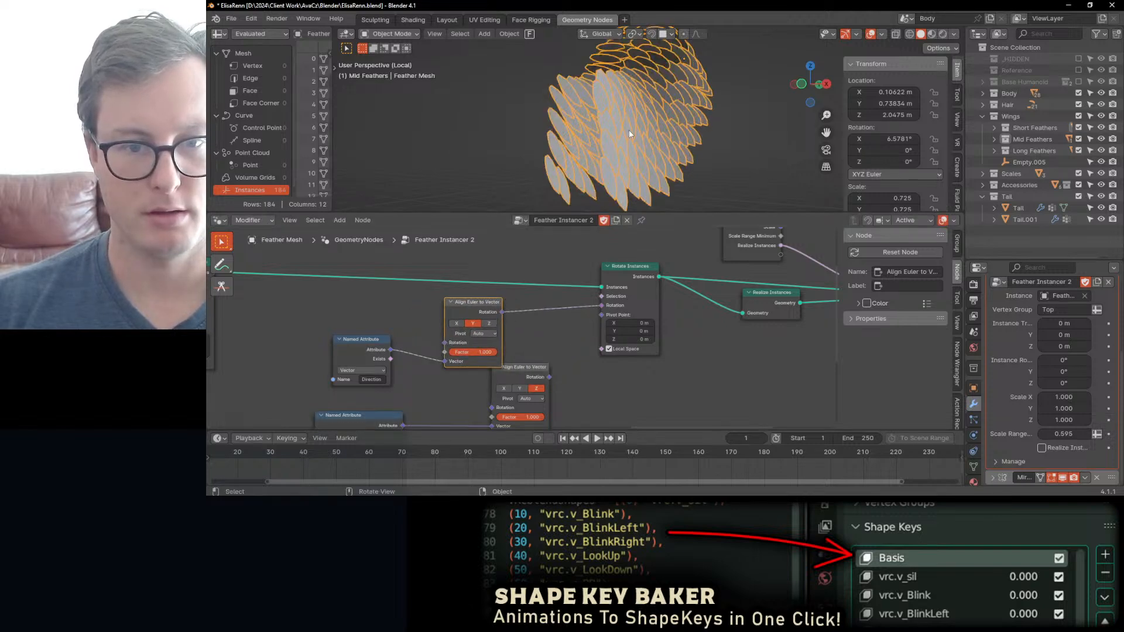
{"action": "middle_click_drag", "start_coordinate": [629, 130], "coordinate": [691, 195]}
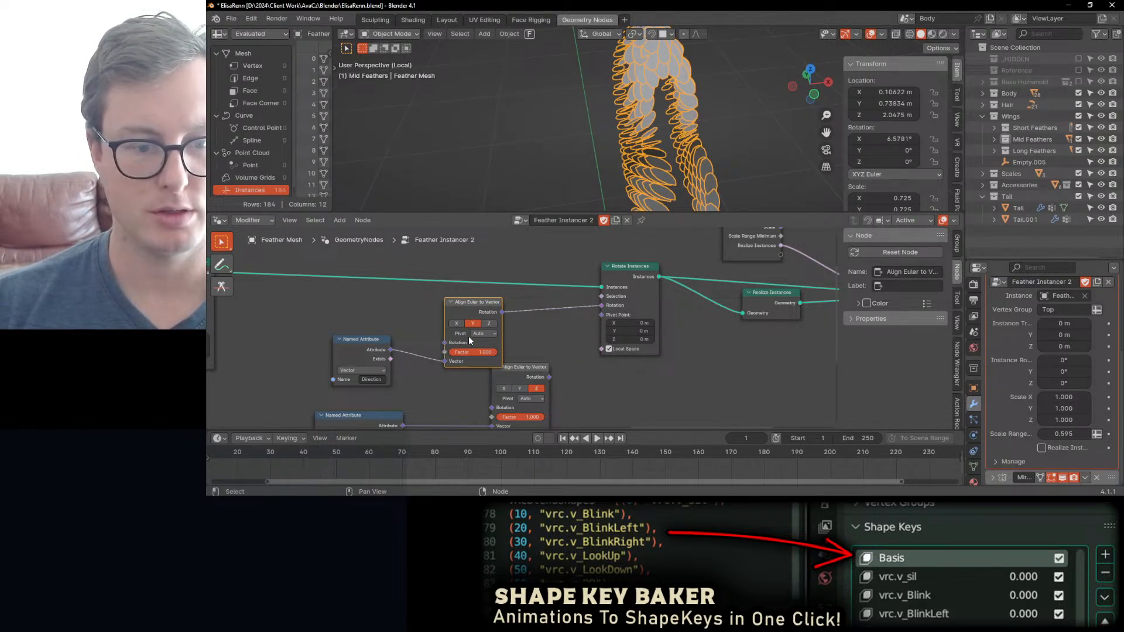
Step: Try the Z axis on the Direction-driven Align Euler to Vector node, return it to Y, and mute the node
{"action": "left_click", "coordinate": [490, 323]}
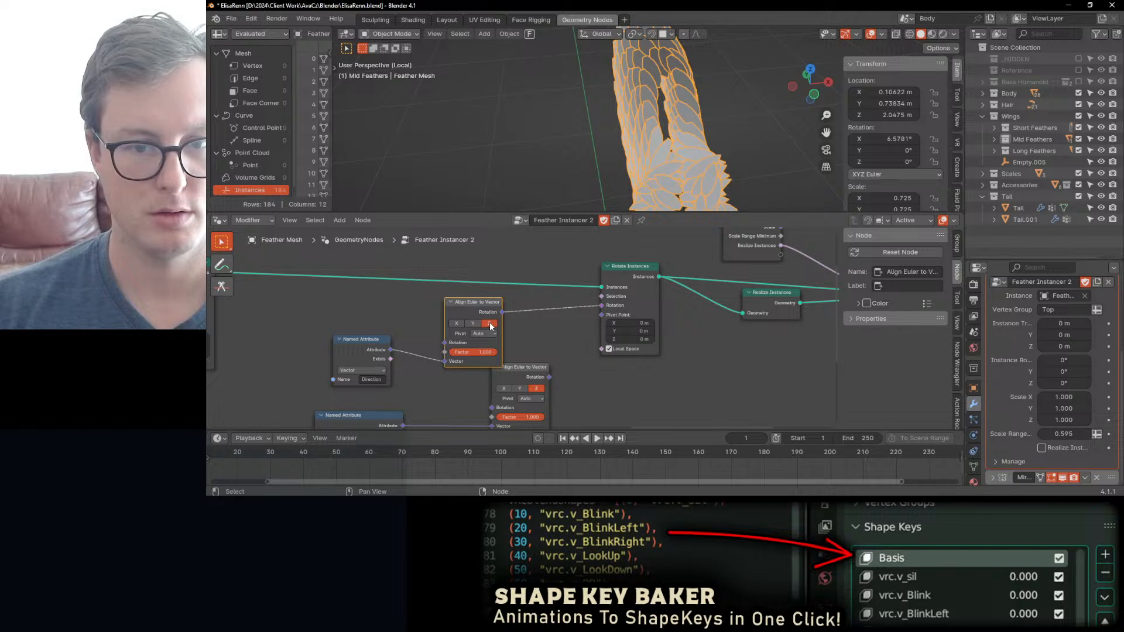
{"action": "left_click", "coordinate": [475, 324]}
{"action": "key", "text": "m"}
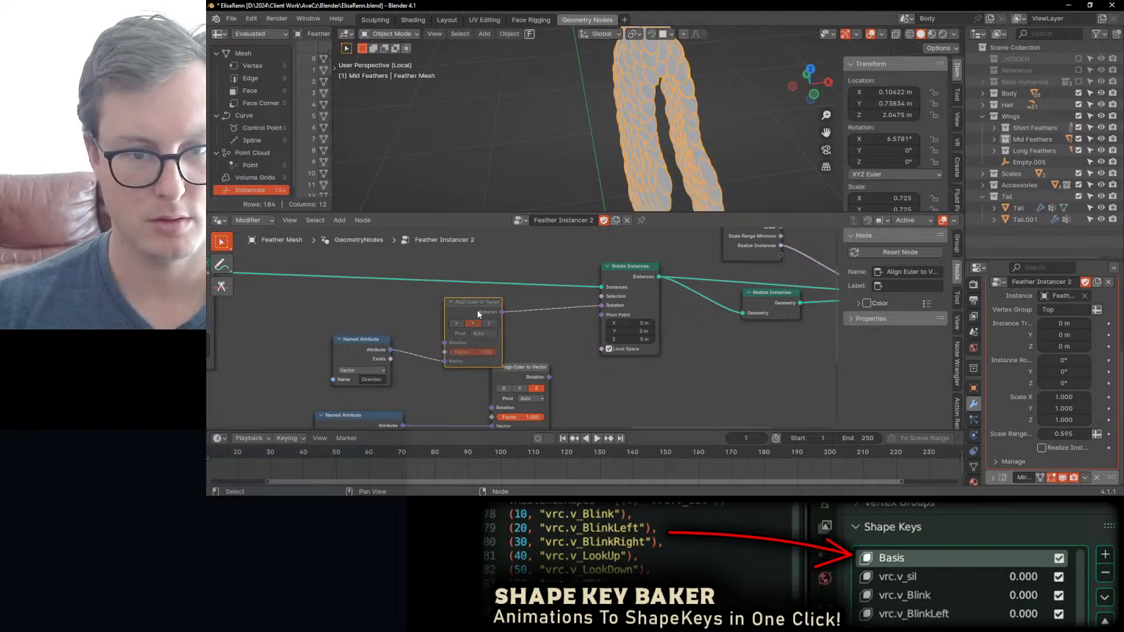
{"action": "mouse_move", "coordinate": [632, 141]}
{"action": "middle_mouse_down"}
{"action": "mouse_move", "coordinate": [611, 158]}
{"action": "mouse_move", "coordinate": [676, 142]}
{"action": "mouse_move", "coordinate": [649, 125]}
{"action": "middle_mouse_up"}
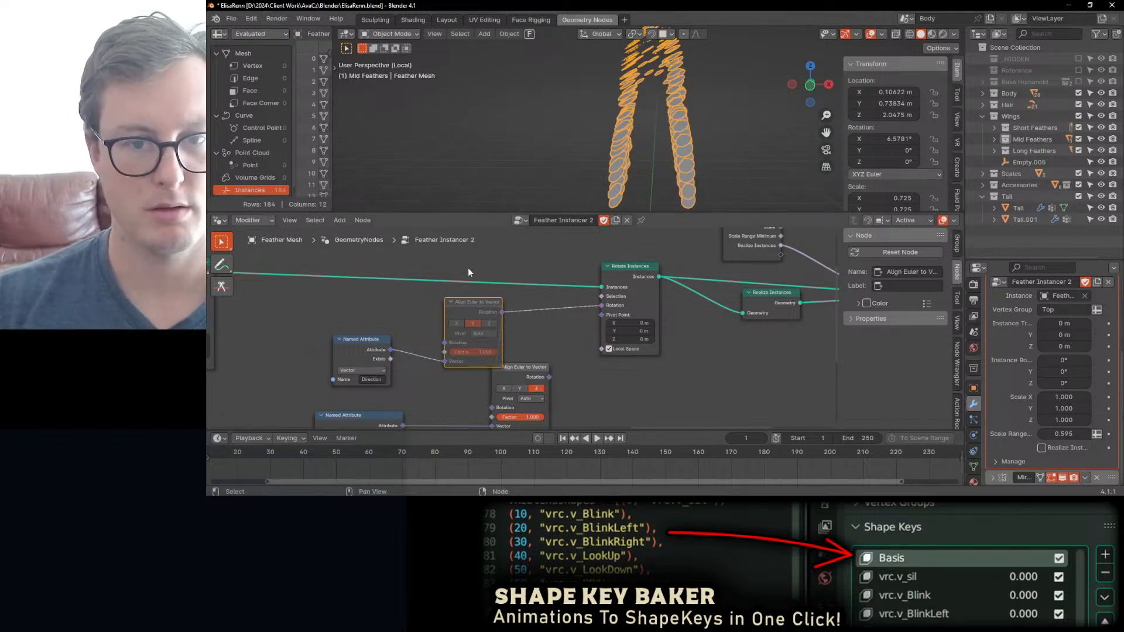
Step: Set the rotation of the Instance on Points node to 0° on all axes
{"action": "scroll", "coordinate": [454, 278], "scroll_direction": "down", "scroll_amount": 8}
{"action": "middle_click_drag", "start_coordinate": [322, 344], "coordinate": [532, 338]}
{"action": "scroll", "coordinate": [531, 338], "scroll_direction": "up", "scroll_amount": 2}
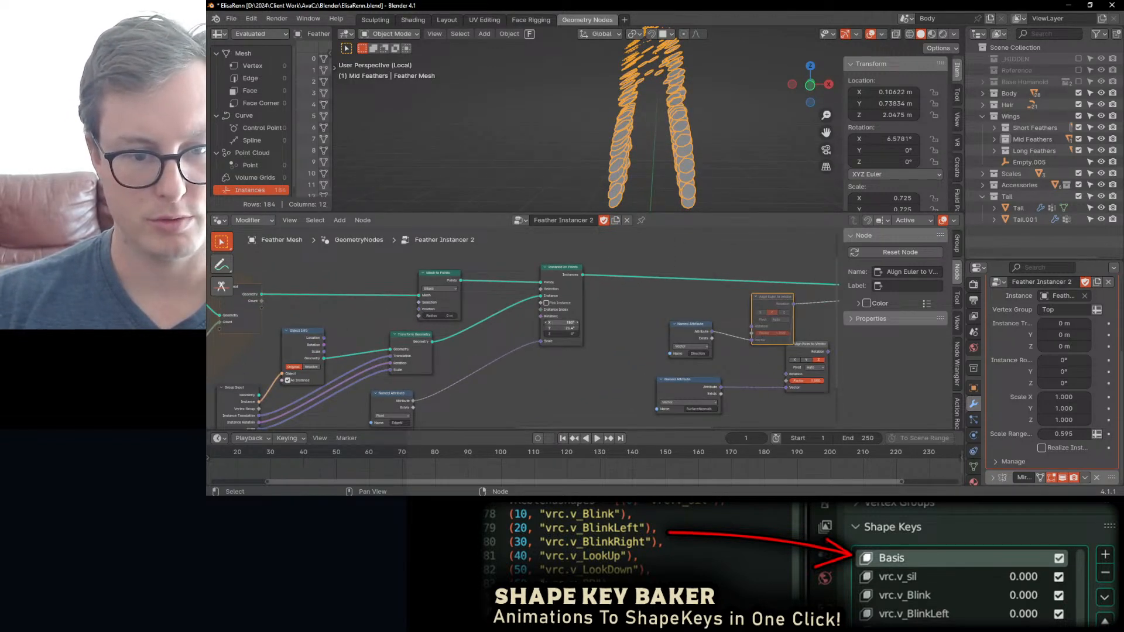
{"action": "type", "text": "0"}
{"action": "key", "text": "Return"}
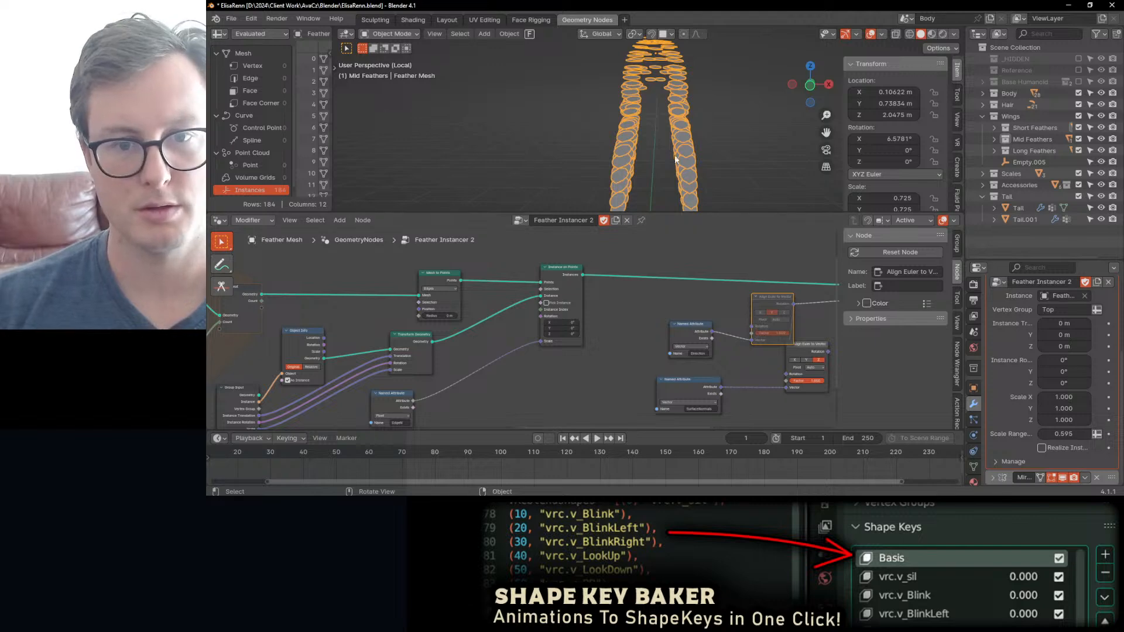
{"action": "middle_click_drag", "start_coordinate": [656, 154], "coordinate": [592, 182]}
Step: Unmute the Direction-driven Align Euler to Vector node and inspect the feathers
{"action": "middle_click_drag", "start_coordinate": [766, 305], "coordinate": [536, 297]}
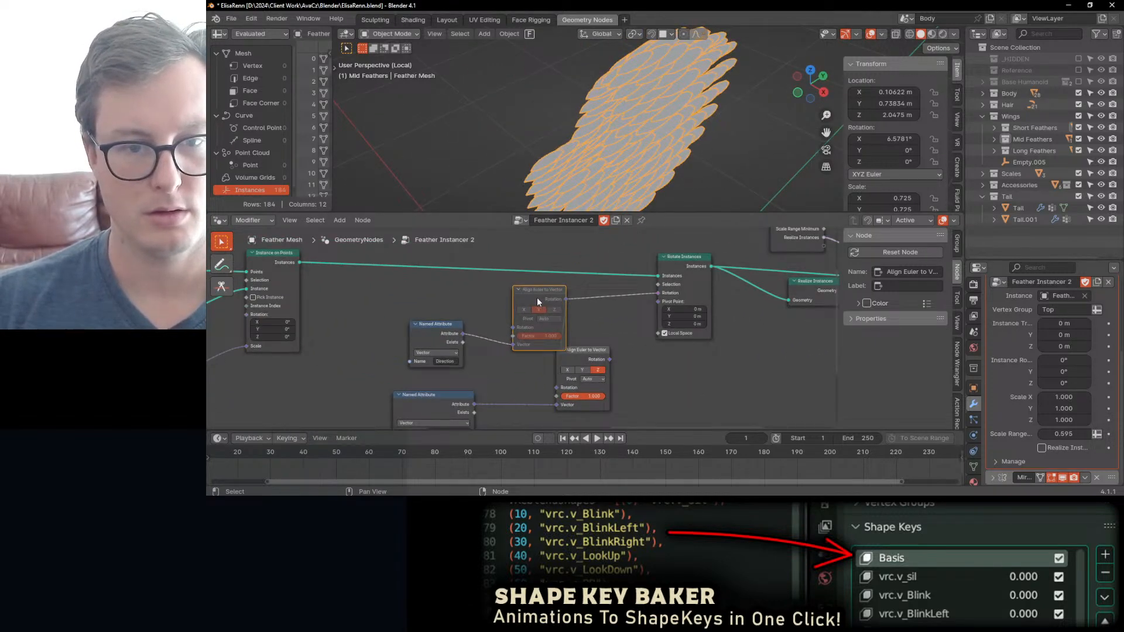
{"action": "key", "text": "m"}
{"action": "middle_click_drag", "start_coordinate": [612, 164], "coordinate": [649, 108]}
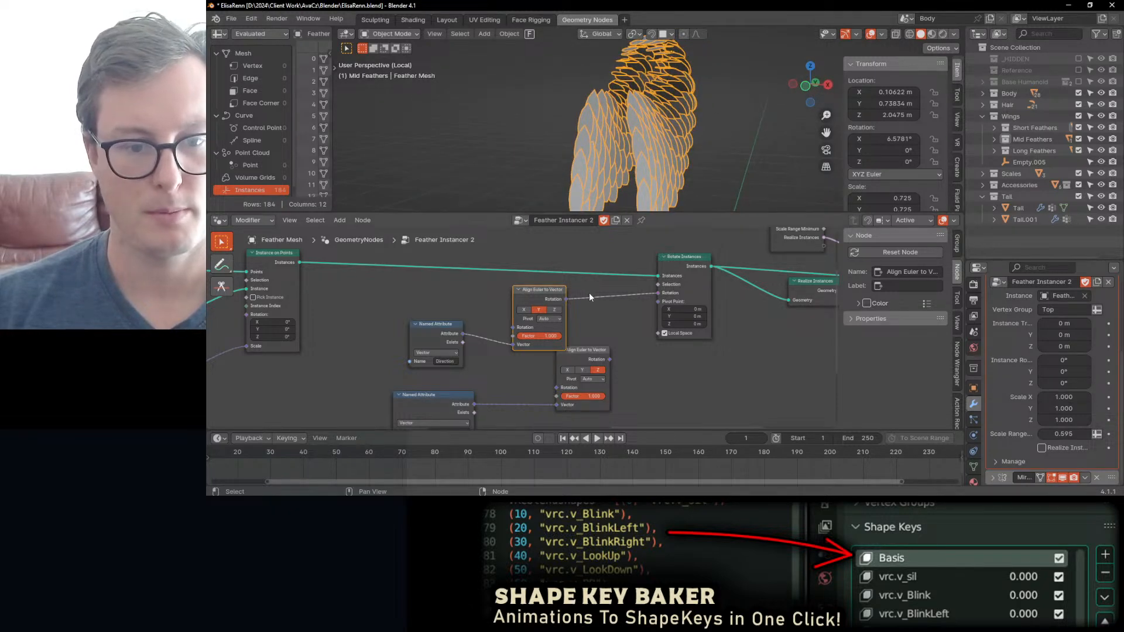
Step: Connect the SurfaceNormals-driven Align Euler to Vector node to the Rotation input of Rotate Instances
{"action": "right_click_drag", "start_coordinate": [585, 286], "coordinate": [591, 311], "text": "ctrl"}
{"action": "left_click_drag", "start_coordinate": [609, 359], "coordinate": [671, 294]}
{"action": "middle_click_drag", "start_coordinate": [672, 182], "coordinate": [617, 75]}
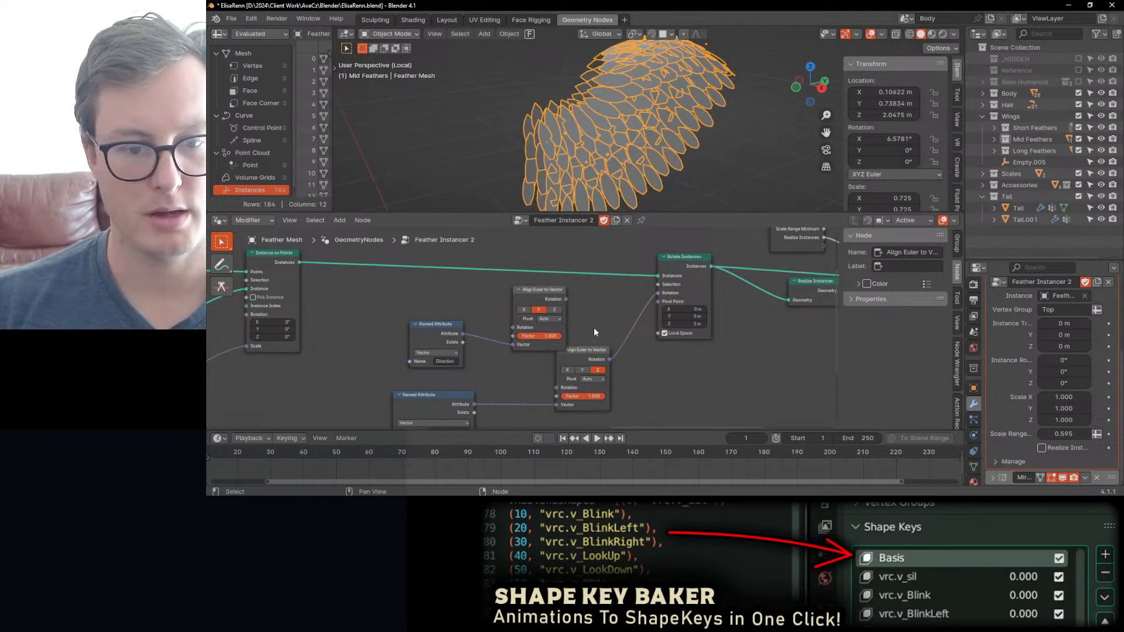
Step: Chain the Direction-driven Align Euler to Vector node into the SurfaceNormals-driven one's Rotation input and move the Direction nodes aside
{"action": "middle_click_drag", "start_coordinate": [556, 320], "coordinate": [581, 319]}
{"action": "left_click", "coordinate": [560, 295]}
{"action": "left_click", "coordinate": [470, 336], "text": "shift"}
{"action": "key", "text": "g"}
{"action": "left_click", "coordinate": [419, 338]}
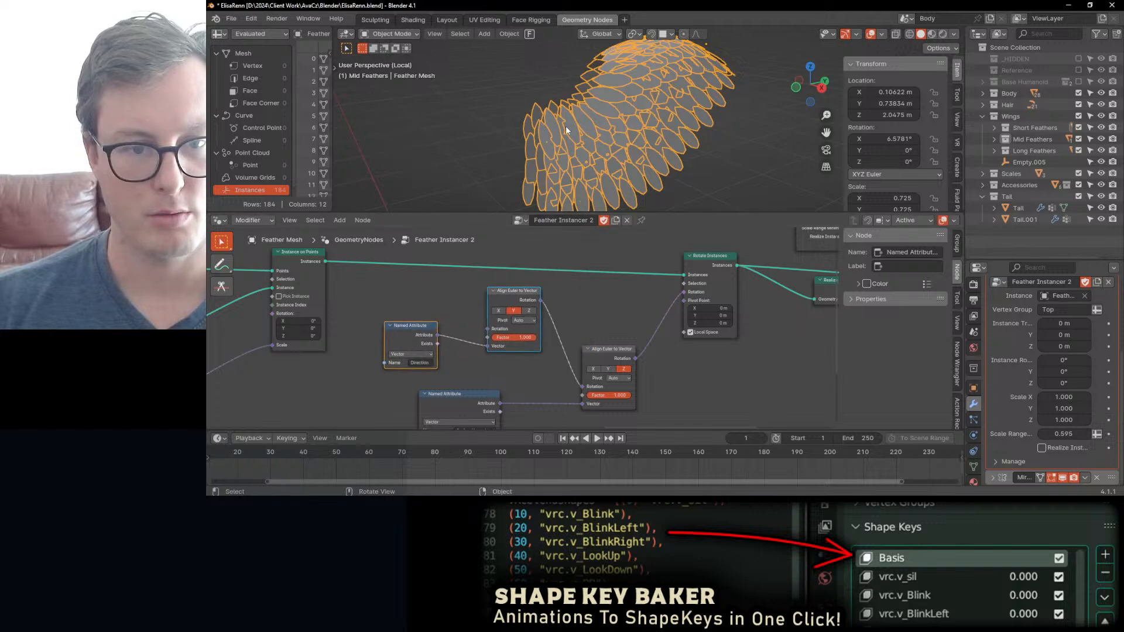
Step: Sketch temporary annotation arrows beside the wing to work out the feather direction, and return to the Select Box tool
{"action": "middle_click_drag", "start_coordinate": [566, 130], "coordinate": [595, 157]}
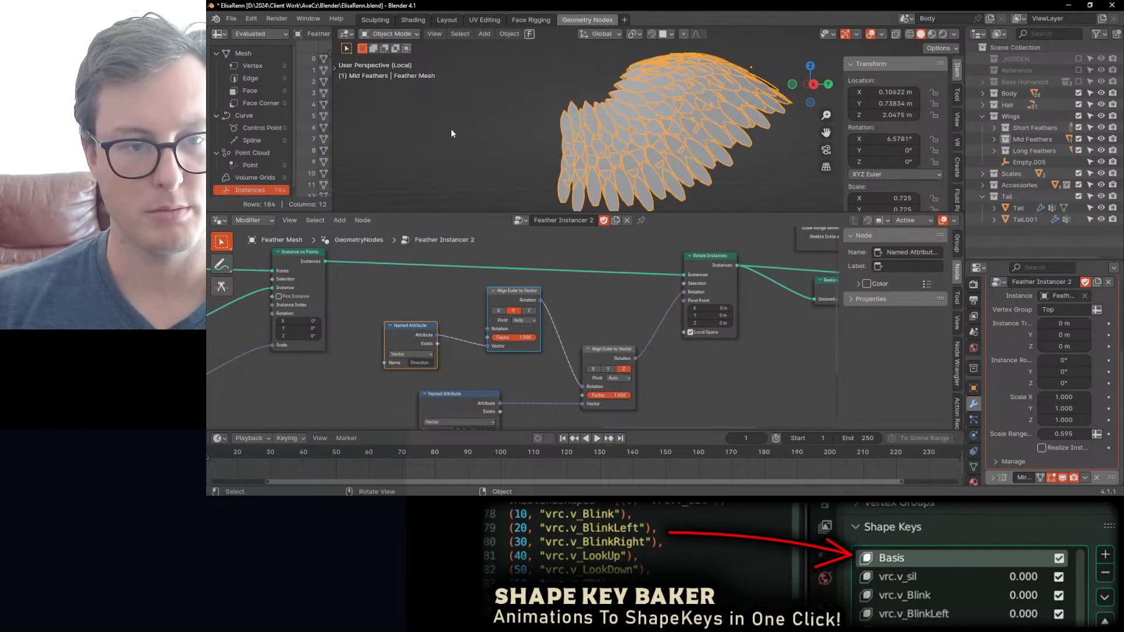
{"action": "key", "text": "t"}
{"action": "left_click", "coordinate": [348, 159]}
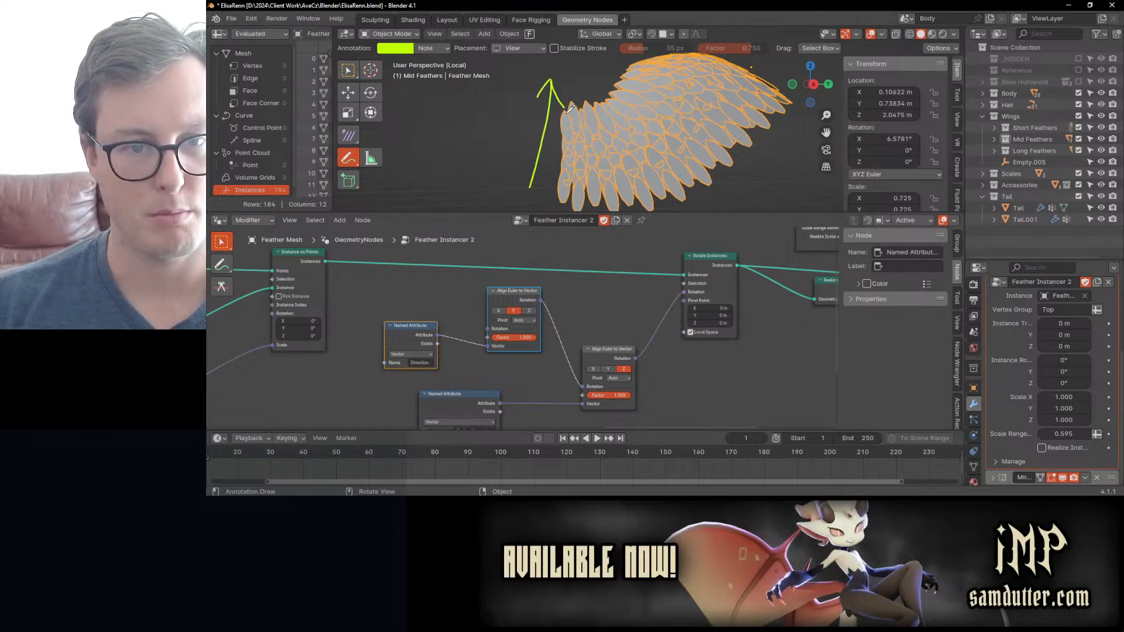
{"action": "middle_click_drag", "start_coordinate": [590, 111], "coordinate": [607, 127]}
{"action": "left_click_drag", "start_coordinate": [539, 91], "coordinate": [534, 141], "text": "ctrl"}
{"action": "middle_click_drag", "start_coordinate": [567, 67], "coordinate": [679, 153]}
{"action": "key", "text": "w"}
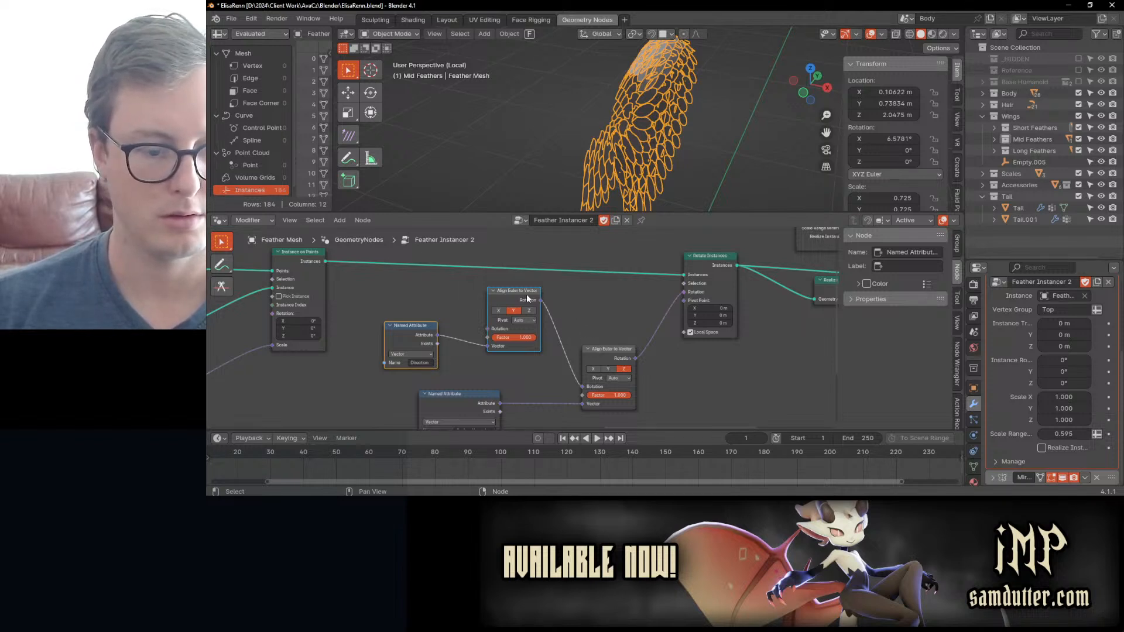
{"action": "middle_click_drag", "start_coordinate": [656, 168], "coordinate": [576, 104]}
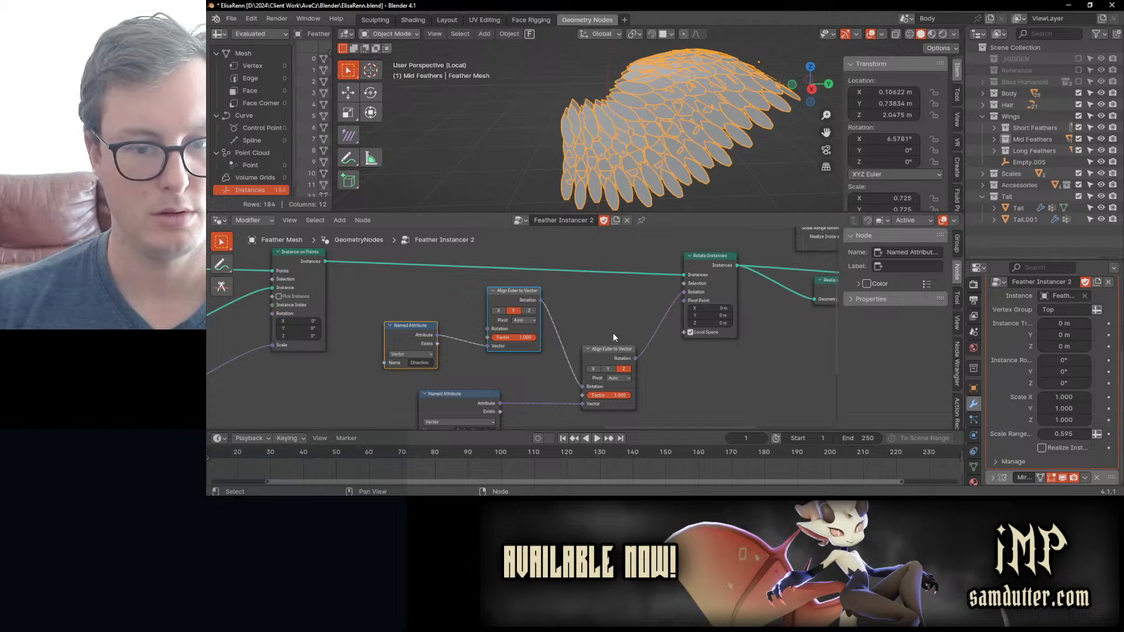
Step: Add a reroute on the Rotate Instances output and move it and the downstream nodes away to make room
{"action": "middle_click_drag", "start_coordinate": [602, 321], "coordinate": [458, 332]}
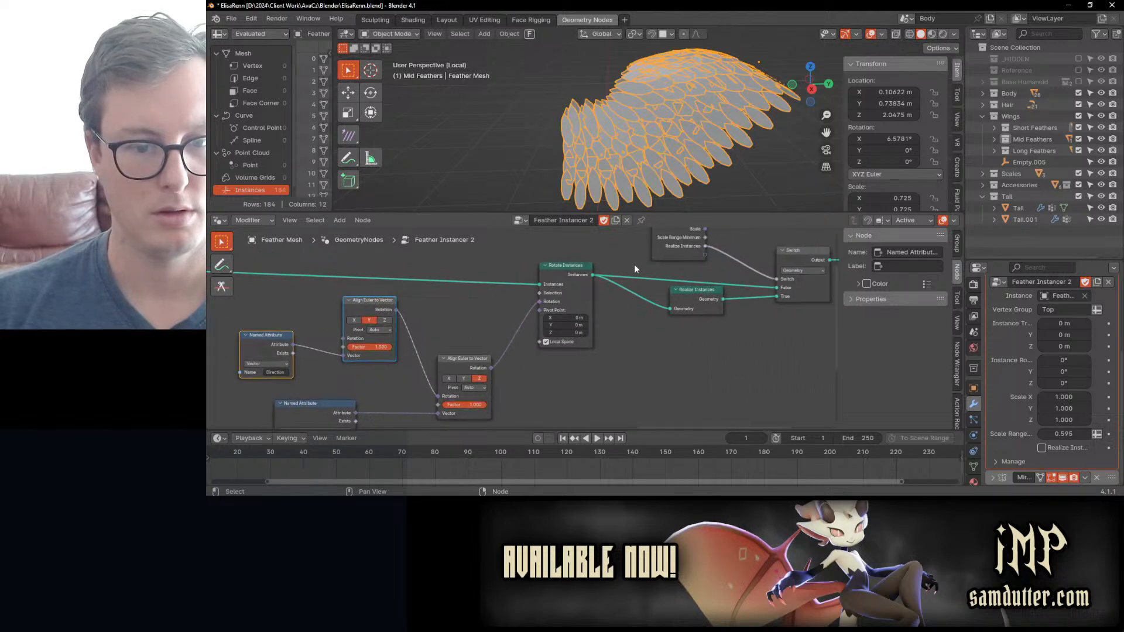
{"action": "scroll", "coordinate": [678, 283], "scroll_direction": "down", "scroll_amount": 2}
{"action": "middle_click_drag", "start_coordinate": [652, 271], "coordinate": [606, 290]}
{"action": "key", "text": "b"}
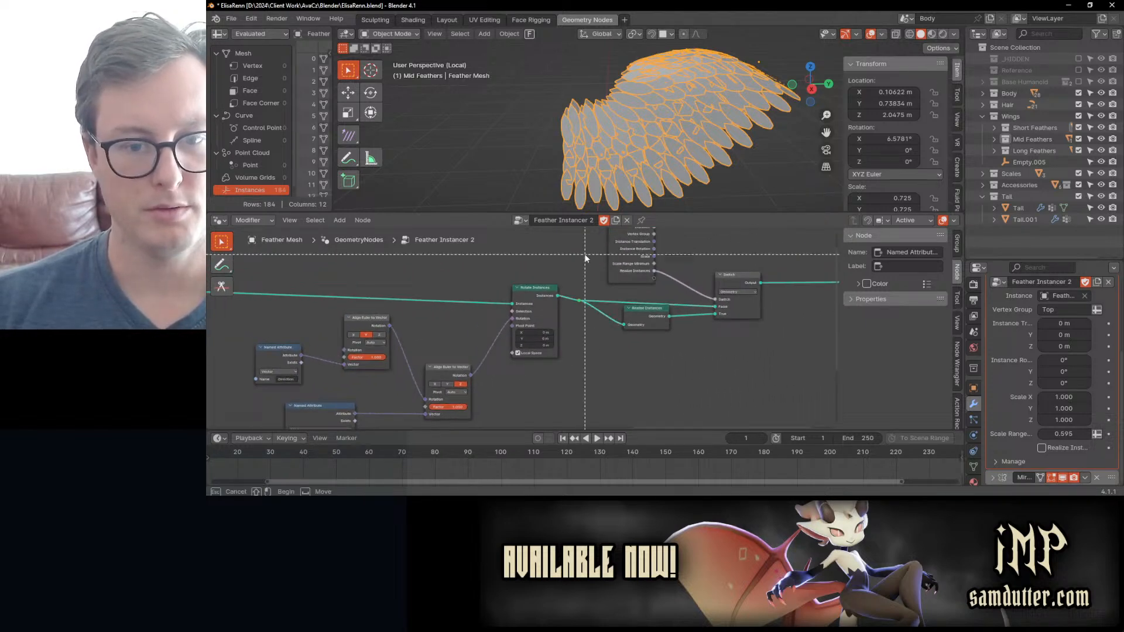
{"action": "left_click_drag", "start_coordinate": [584, 254], "coordinate": [725, 333]}
{"action": "key", "text": "g"}
{"action": "left_click", "coordinate": [796, 313]}
{"action": "left_click", "coordinate": [581, 287]}
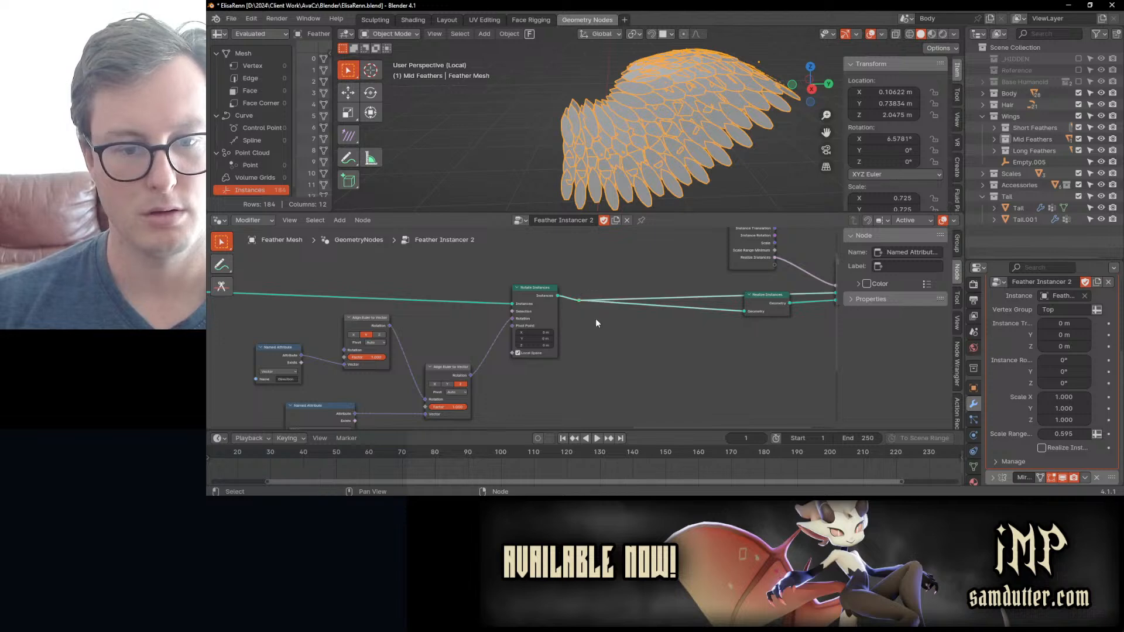
{"action": "key", "text": "g"}
{"action": "left_click", "coordinate": [680, 321]}
Step: Duplicate the Rotate Instances node and insert the copy between the original and the reroute
{"action": "left_click", "coordinate": [531, 289]}
{"action": "key", "text": "shift+d"}
{"action": "left_click", "coordinate": [597, 285]}
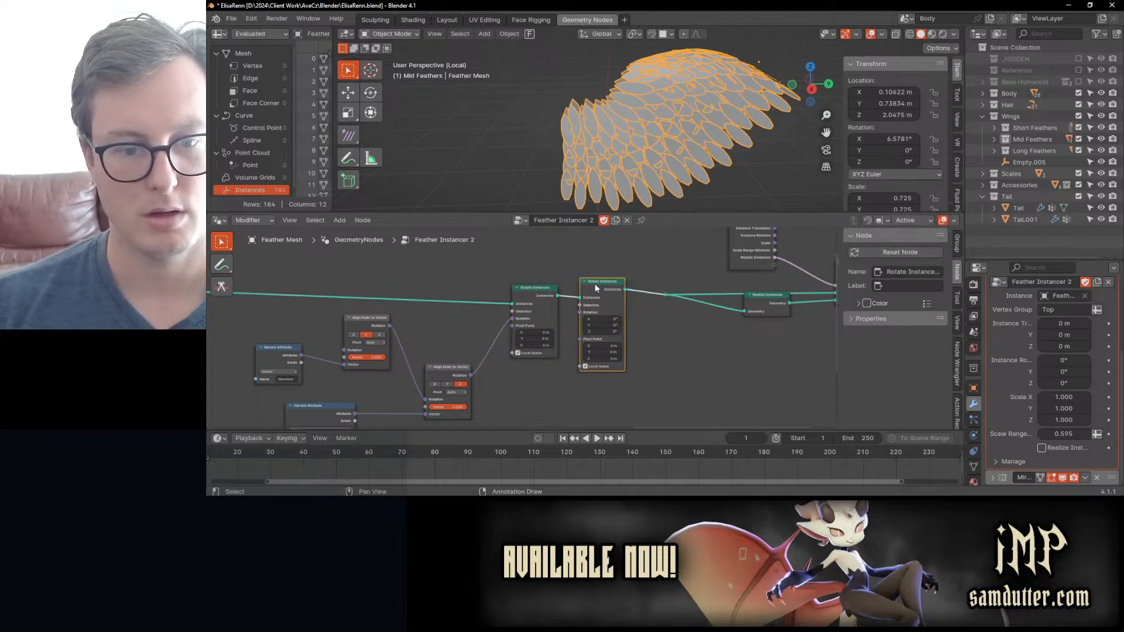
Step: Try different rotation values on the duplicated Rotate Instances node and undo them
{"action": "scroll", "coordinate": [636, 320], "scroll_direction": "up", "scroll_amount": 5}
{"action": "left_click_drag", "start_coordinate": [646, 333], "coordinate": [739, 323]}
{"action": "key", "text": "ctrl+z"}
Step: Set the duplicated Rotate Instances node's Z rotation to 180°
{"action": "key", "text": "ctrl+z"}
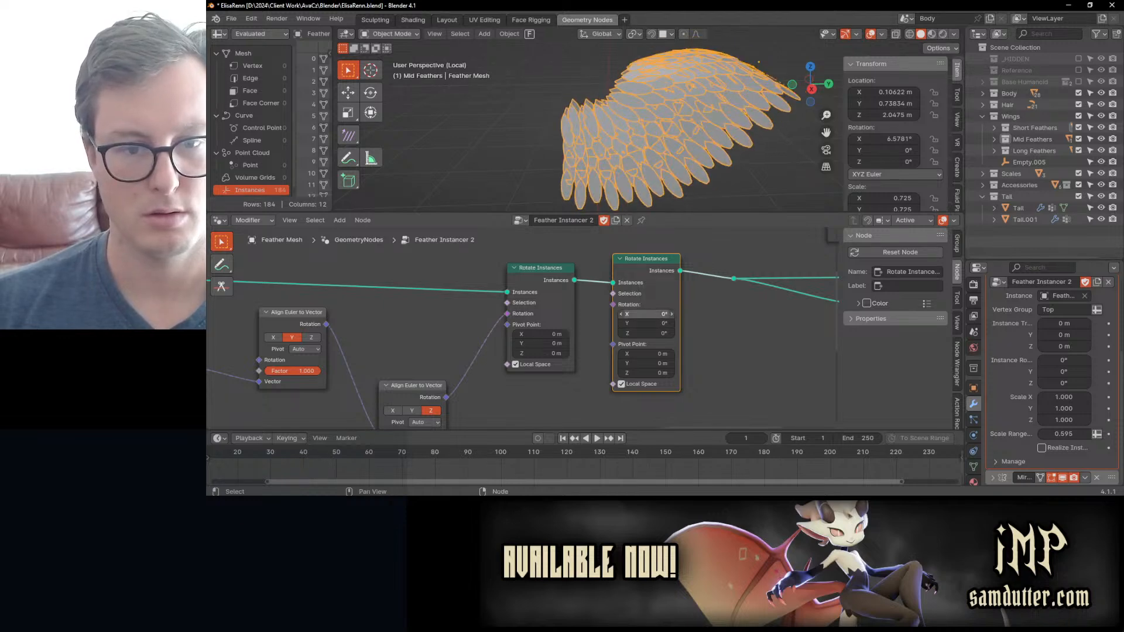
{"action": "left_click_drag", "start_coordinate": [664, 314], "coordinate": [640, 333]}
{"action": "key", "text": "ctrl+z"}
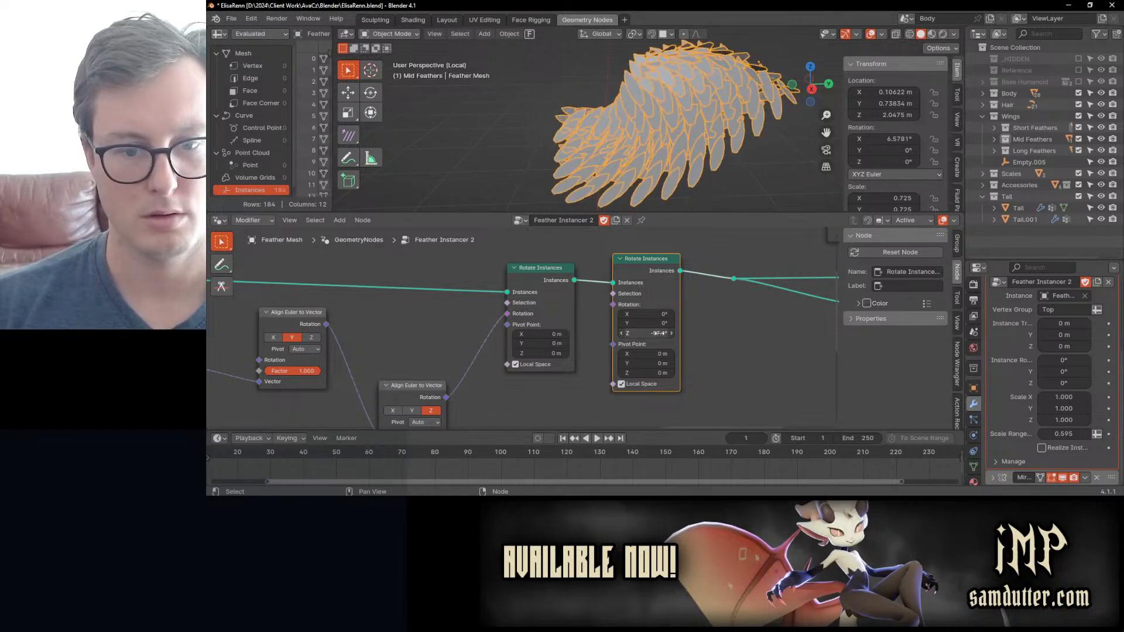
{"action": "type", "text": "180"}
{"action": "key", "text": "Return"}
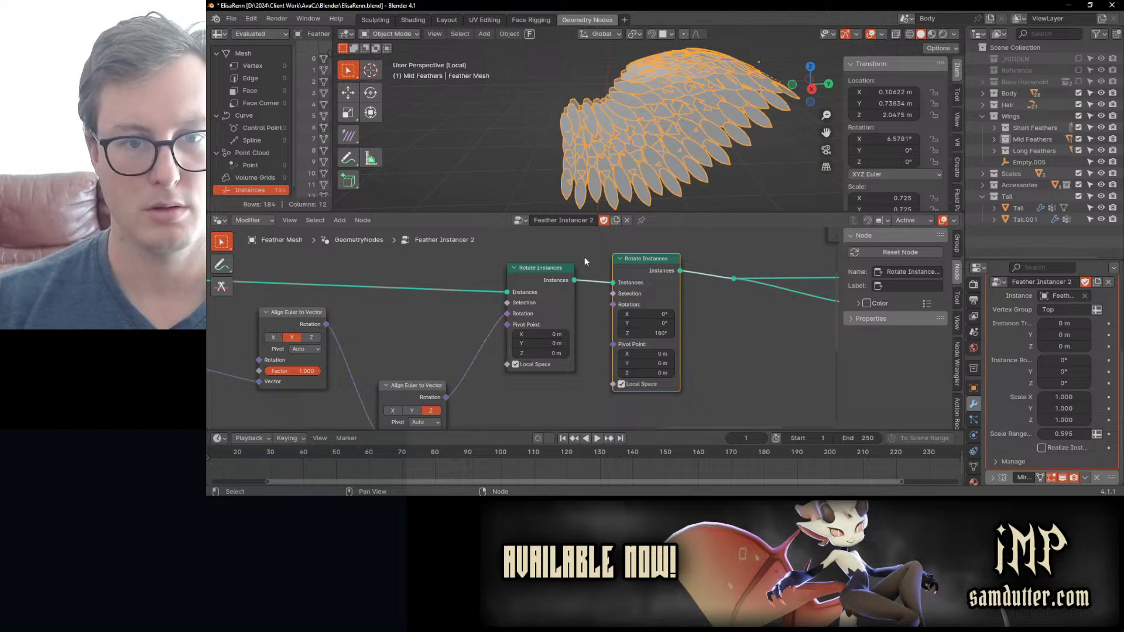
Step: Try a Y rotation of 1.4° on the duplicated Rotate Instances node and undo it
{"action": "mouse_move", "coordinate": [621, 150]}
{"action": "middle_mouse_down"}
{"action": "mouse_move", "coordinate": [661, 89]}
{"action": "mouse_move", "coordinate": [666, 120]}
{"action": "mouse_move", "coordinate": [588, 83]}
{"action": "mouse_move", "coordinate": [568, 92]}
{"action": "mouse_move", "coordinate": [603, 141]}
{"action": "middle_mouse_up"}
{"action": "left_click_drag", "start_coordinate": [651, 324], "coordinate": [652, 326]}
{"action": "middle_click_drag", "start_coordinate": [647, 112], "coordinate": [697, 117]}
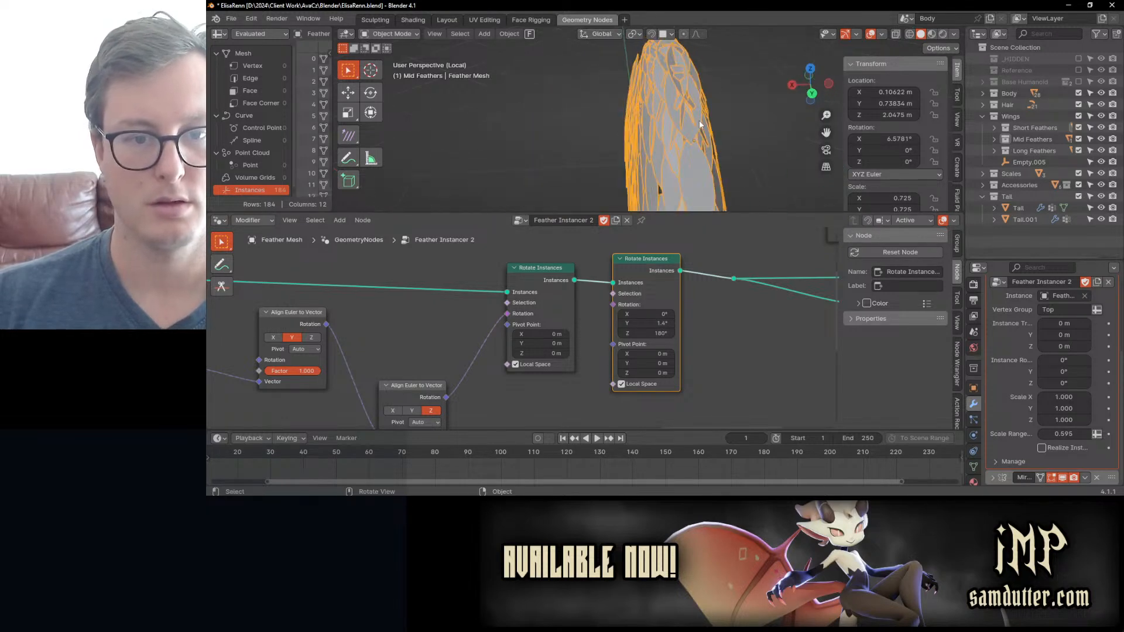
{"action": "key", "text": "ctrl+z"}
Step: Tilt the feathers by setting the duplicated Rotate Instances node's X rotation to about -4.9° and inspect the wing
{"action": "scroll", "coordinate": [660, 148], "scroll_direction": "down", "scroll_amount": 4}
{"action": "mouse_move", "coordinate": [649, 324]}
{"action": "left_mouse_down"}
{"action": "mouse_move", "coordinate": [660, 324]}
{"action": "mouse_move", "coordinate": [642, 315]}
{"action": "left_mouse_up"}
{"action": "key", "text": "ctrl+z"}
{"action": "middle_click_drag", "start_coordinate": [719, 131], "coordinate": [602, 114]}
{"action": "scroll", "coordinate": [617, 135], "scroll_direction": "down", "scroll_amount": 5}
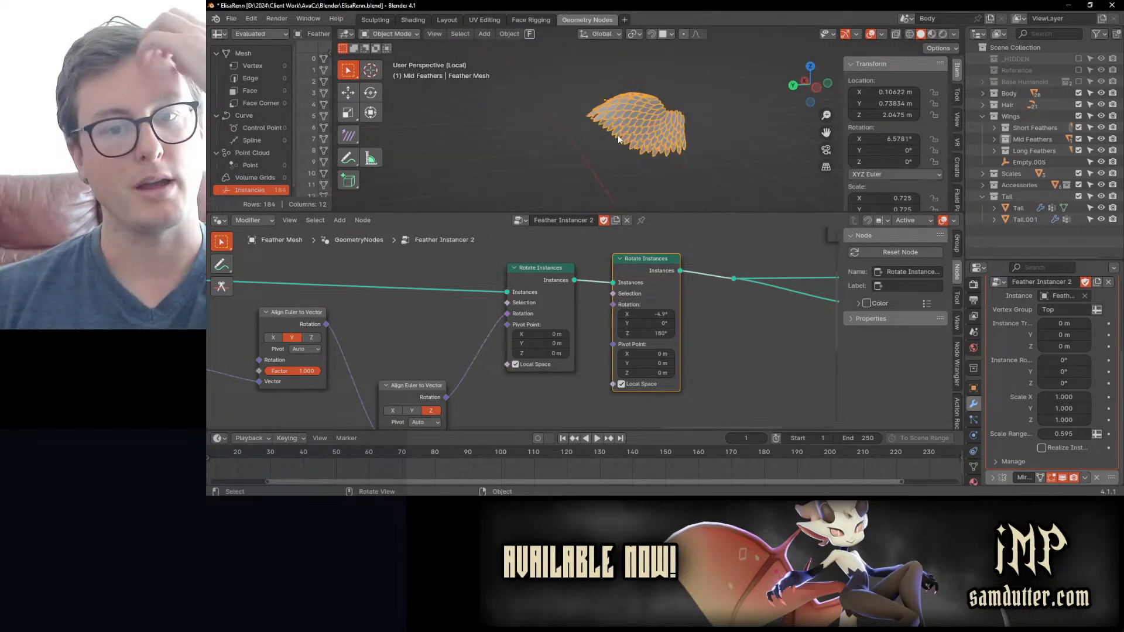
Step: Examine the mid feathers on the wing and trace the Feather Instancer 2 nodes from the instance transform to the Rotate Instances nodes
{"action": "left_click", "coordinate": [713, 149]}
{"action": "scroll", "coordinate": [622, 281], "scroll_direction": "down", "scroll_amount": 3}
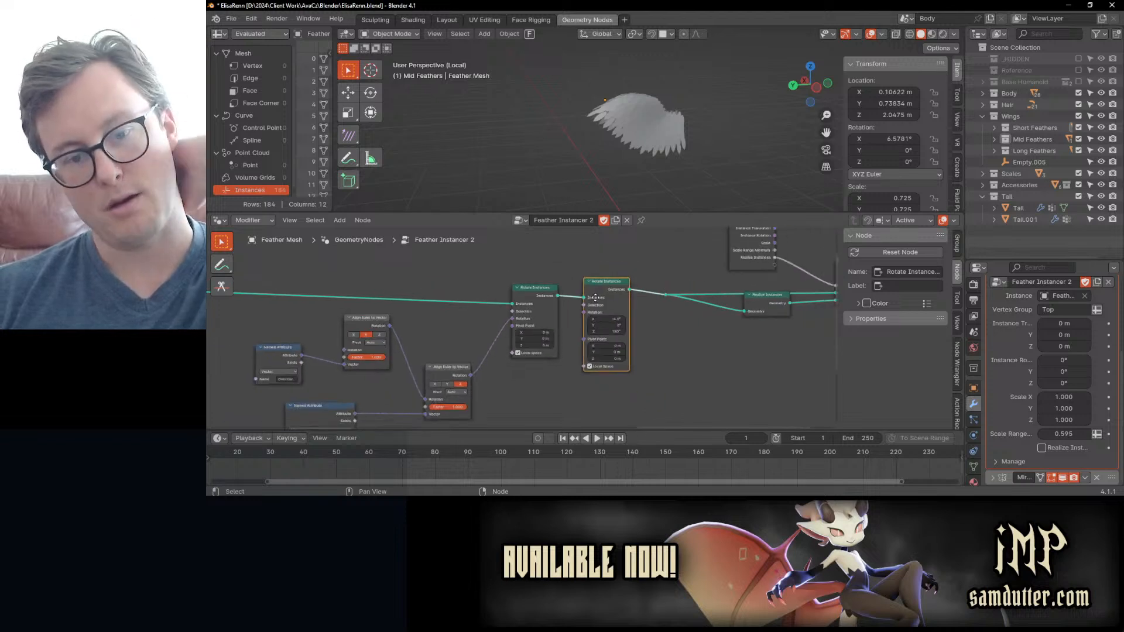
{"action": "scroll", "coordinate": [618, 129], "scroll_direction": "up", "scroll_amount": 6}
{"action": "middle_click_drag", "start_coordinate": [619, 130], "coordinate": [543, 132]}
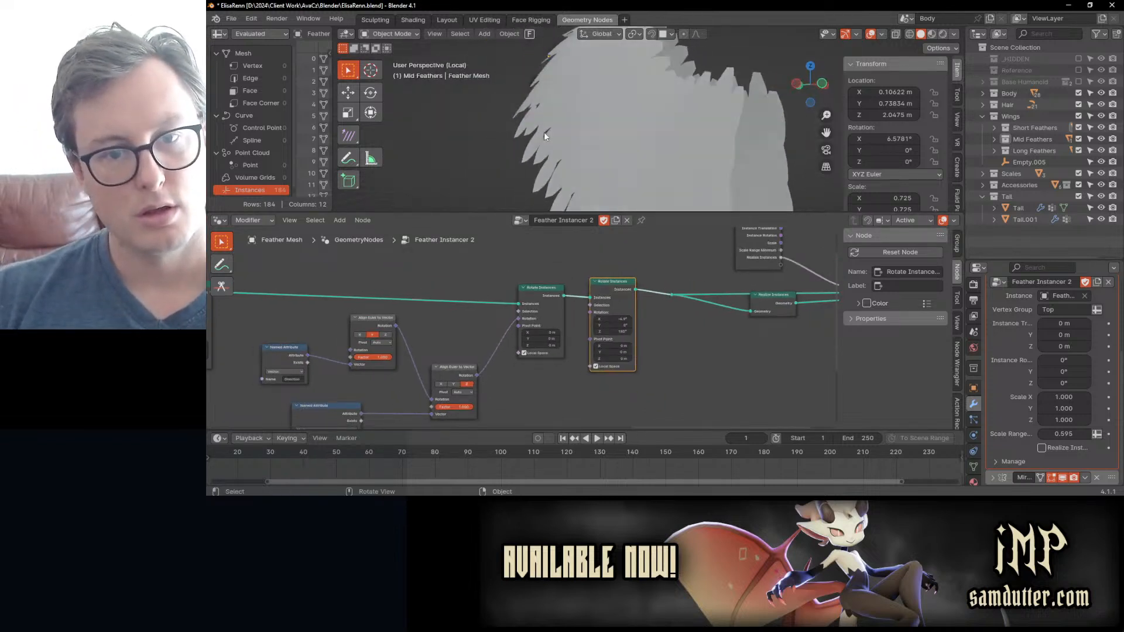
{"action": "scroll", "coordinate": [543, 133], "scroll_direction": "down", "scroll_amount": 6}
{"action": "middle_click_drag", "start_coordinate": [421, 309], "coordinate": [599, 285]}
{"action": "mouse_move", "coordinate": [355, 288]}
{"action": "middle_mouse_down"}
{"action": "mouse_move", "coordinate": [490, 291]}
{"action": "mouse_move", "coordinate": [469, 299]}
{"action": "mouse_move", "coordinate": [461, 324]}
{"action": "mouse_move", "coordinate": [569, 312]}
{"action": "middle_mouse_up"}
{"action": "mouse_move", "coordinate": [468, 350]}
{"action": "middle_mouse_down"}
{"action": "mouse_move", "coordinate": [604, 334]}
{"action": "mouse_move", "coordinate": [652, 351]}
{"action": "mouse_move", "coordinate": [543, 327]}
{"action": "middle_mouse_up"}
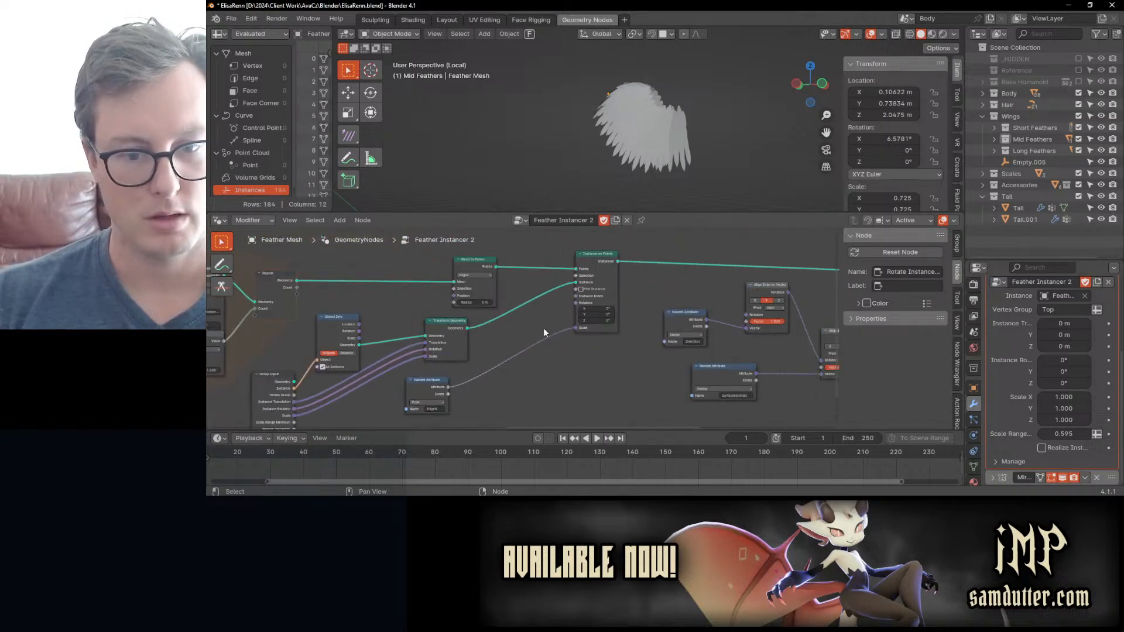
{"action": "left_click", "coordinate": [410, 400]}
{"action": "middle_click_drag", "start_coordinate": [759, 279], "coordinate": [366, 301]}
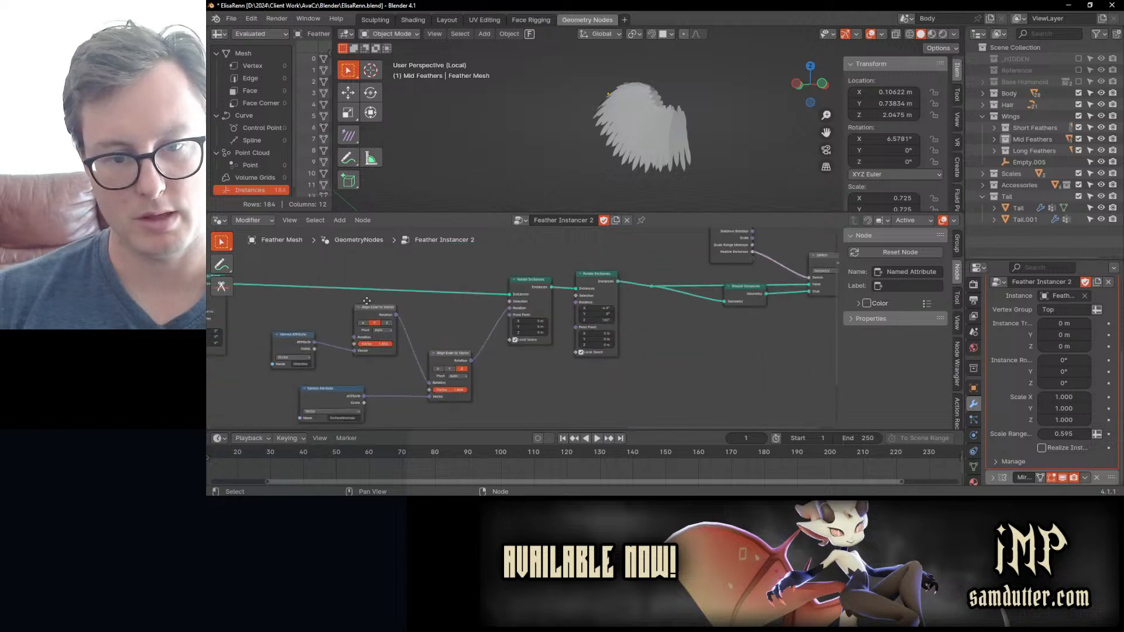
{"action": "scroll", "coordinate": [575, 309], "scroll_direction": "up", "scroll_amount": 2}
{"action": "middle_click_drag", "start_coordinate": [640, 184], "coordinate": [700, 119]}
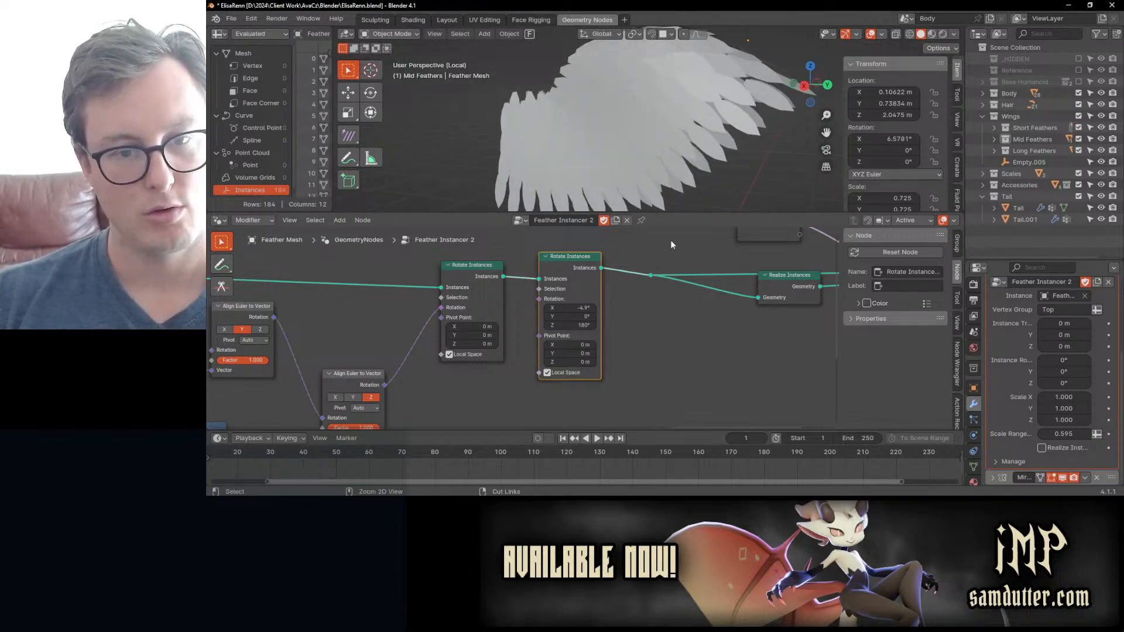
Step: Delete the duplicated Rotate Instances node while keeping the instances connection to the following nodes intact
{"action": "left_click", "coordinate": [679, 367]}
{"action": "left_click", "coordinate": [591, 263]}
{"action": "key", "text": "ctrl+x"}
{"action": "scroll", "coordinate": [649, 135], "scroll_direction": "down", "scroll_amount": 9}
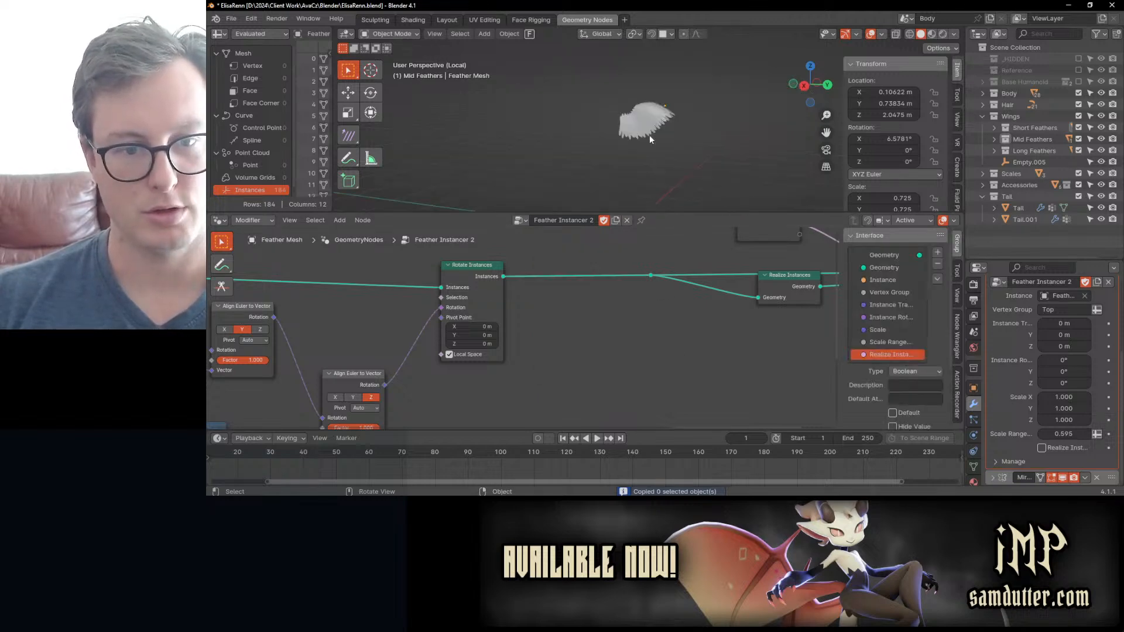
Step: Set the Z component of Instance Rotation to 180° in the mid feathers' Feather Instancer 2 modifier
{"action": "scroll", "coordinate": [293, 351], "scroll_direction": "down", "scroll_amount": 2}
{"action": "middle_click_drag", "start_coordinate": [272, 361], "coordinate": [511, 330]}
{"action": "scroll", "coordinate": [516, 333], "scroll_direction": "up", "scroll_amount": 1}
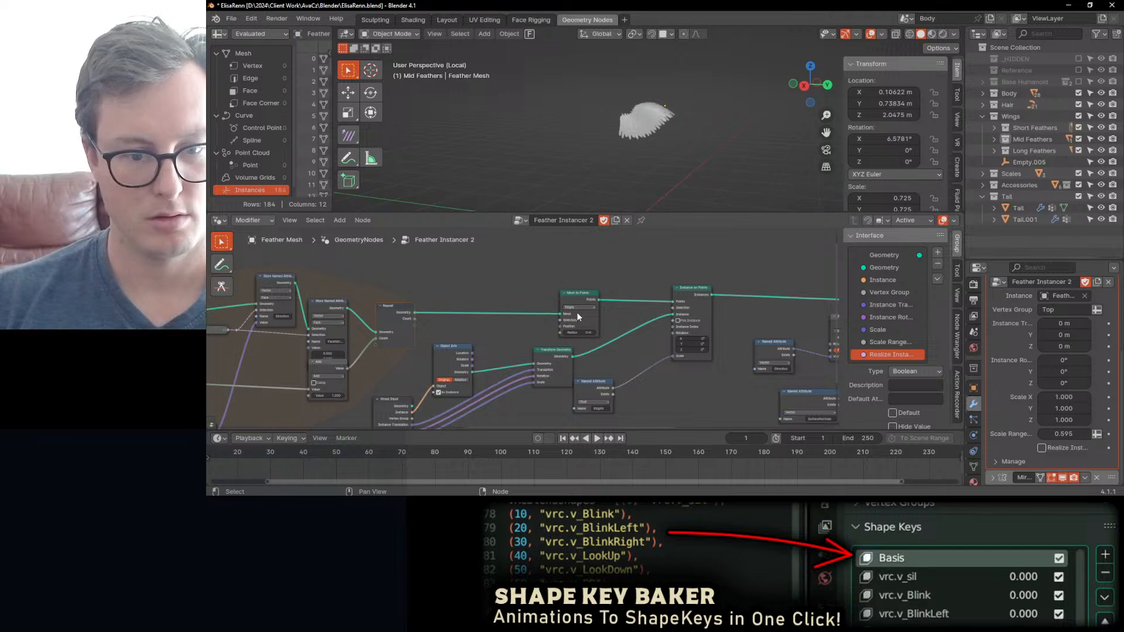
{"action": "middle_click_drag", "start_coordinate": [529, 393], "coordinate": [559, 321]}
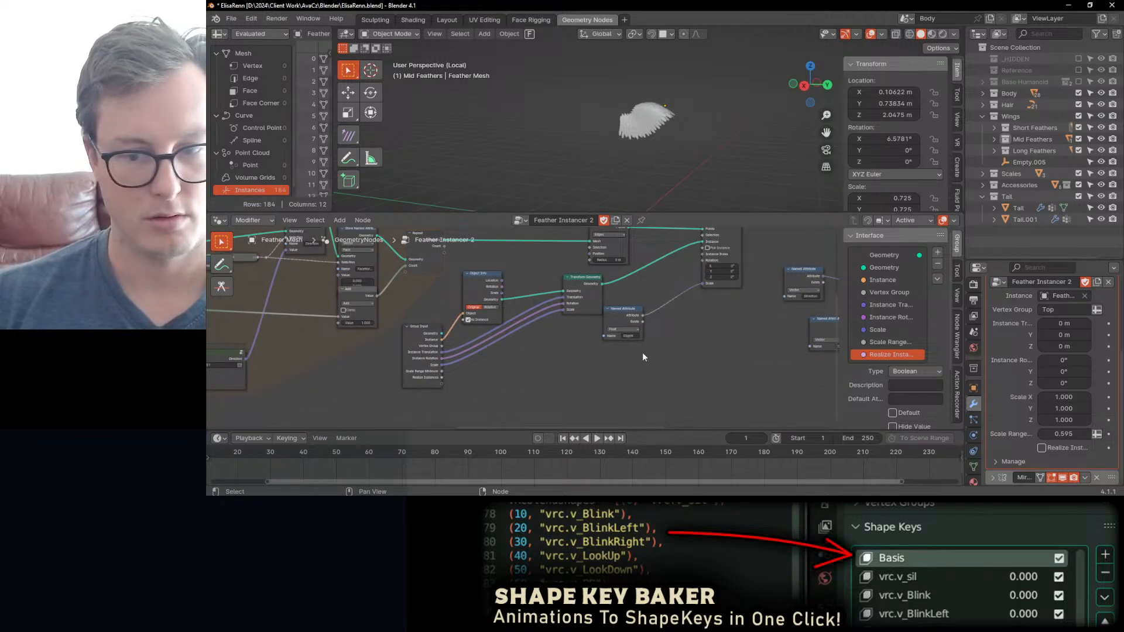
{"action": "scroll", "coordinate": [658, 159], "scroll_direction": "up", "scroll_amount": 5}
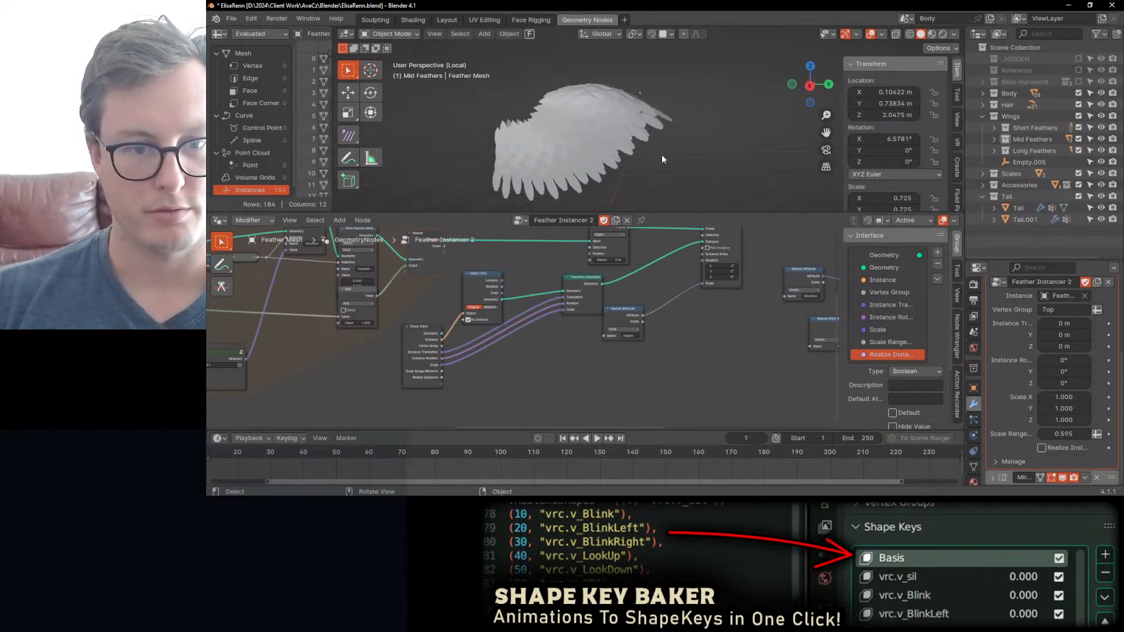
{"action": "scroll", "coordinate": [674, 350], "scroll_direction": "up", "scroll_amount": 1}
{"action": "scroll", "coordinate": [606, 101], "scroll_direction": "up", "scroll_amount": 4}
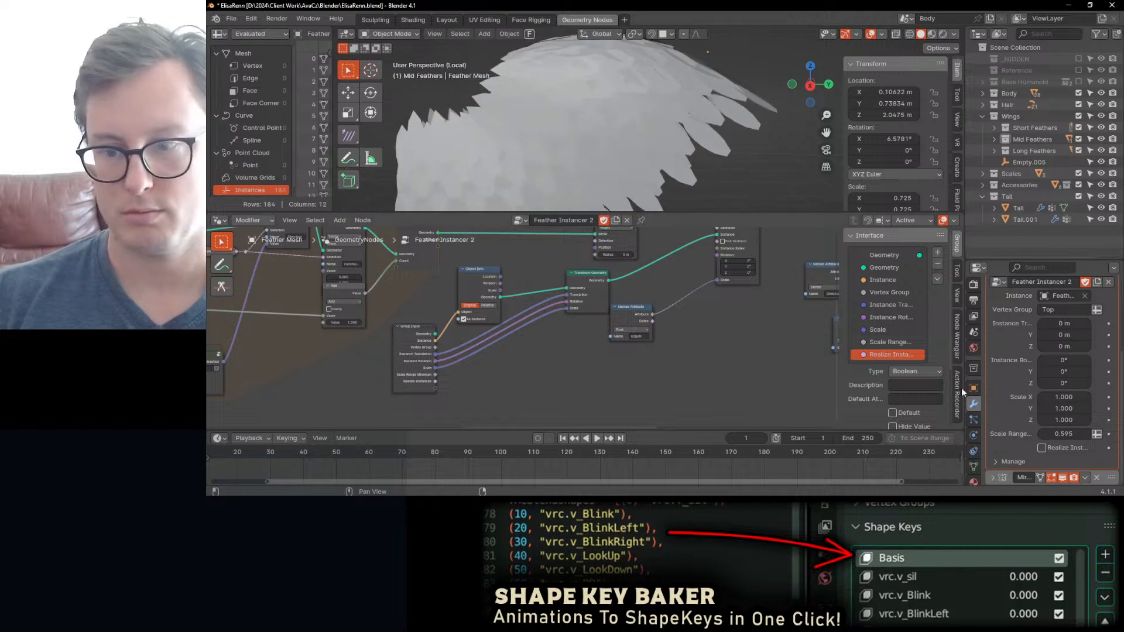
{"action": "left_click_drag", "start_coordinate": [1064, 383], "coordinate": [1077, 388]}
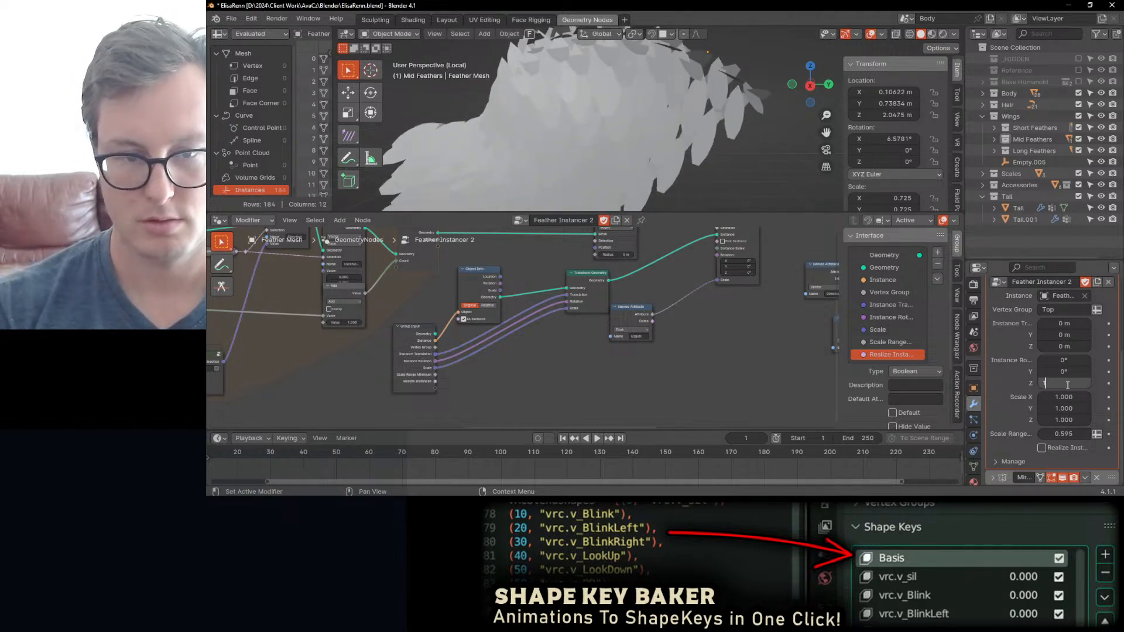
{"action": "type", "text": "180"}
{"action": "key", "text": "Return"}
Step: Tilt the mid feathers by setting the modifier's Instance Rotation X to -13.4°, leaving Y at 0°
{"action": "middle_click_drag", "start_coordinate": [637, 130], "coordinate": [865, 281]}
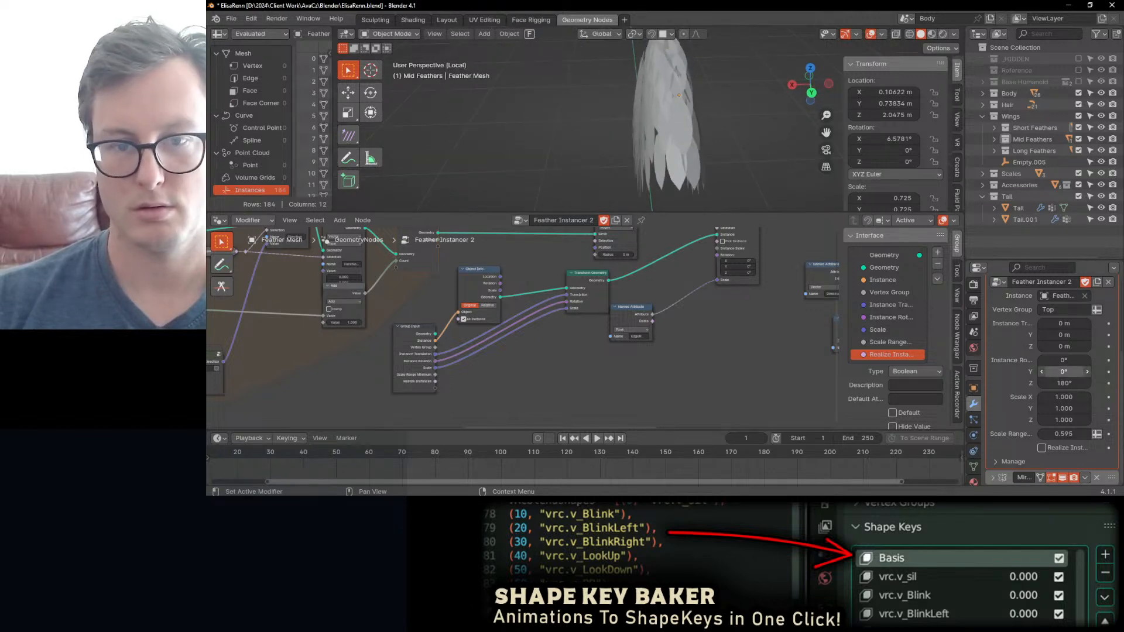
{"action": "left_click_drag", "start_coordinate": [1064, 371], "coordinate": [1058, 371]}
{"action": "key", "text": "BackSpace"}
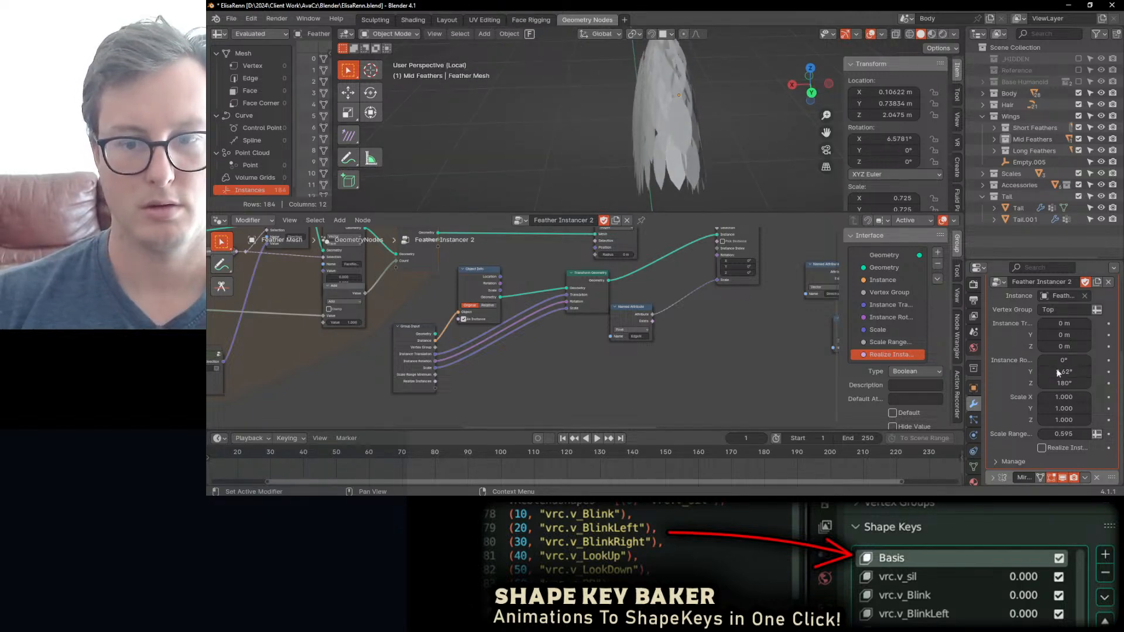
{"action": "left_click_drag", "start_coordinate": [1065, 360], "coordinate": [1047, 360]}
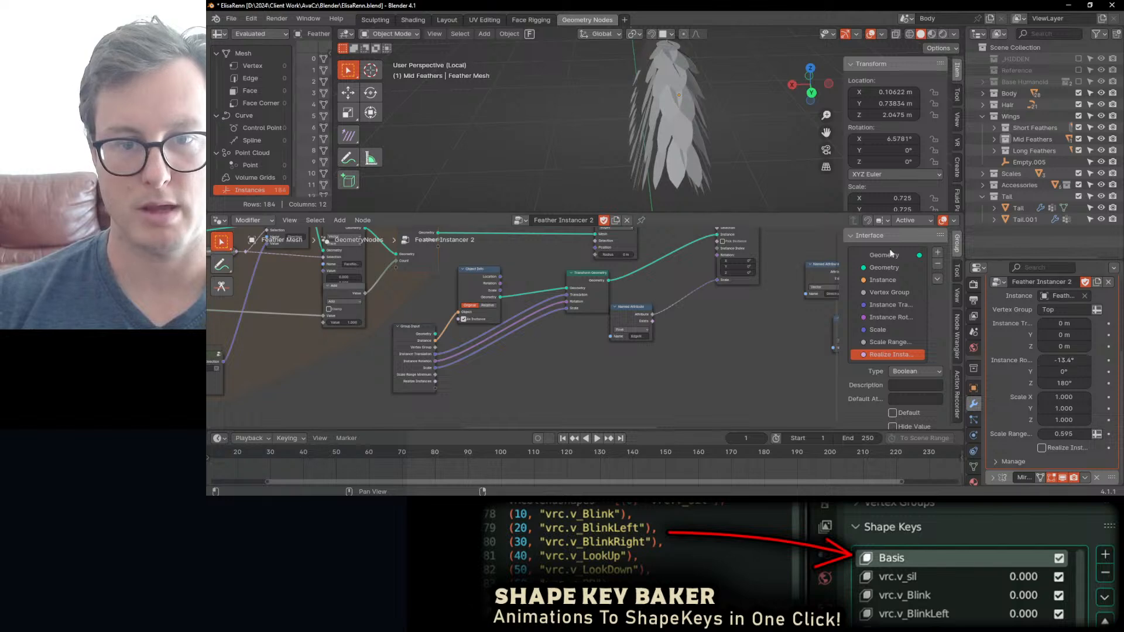
{"action": "mouse_move", "coordinate": [644, 129]}
{"action": "middle_mouse_down"}
{"action": "mouse_move", "coordinate": [725, 99]}
{"action": "mouse_move", "coordinate": [711, 108]}
{"action": "mouse_move", "coordinate": [711, 86]}
{"action": "mouse_move", "coordinate": [704, 138]}
{"action": "mouse_move", "coordinate": [637, 115]}
{"action": "middle_mouse_up"}
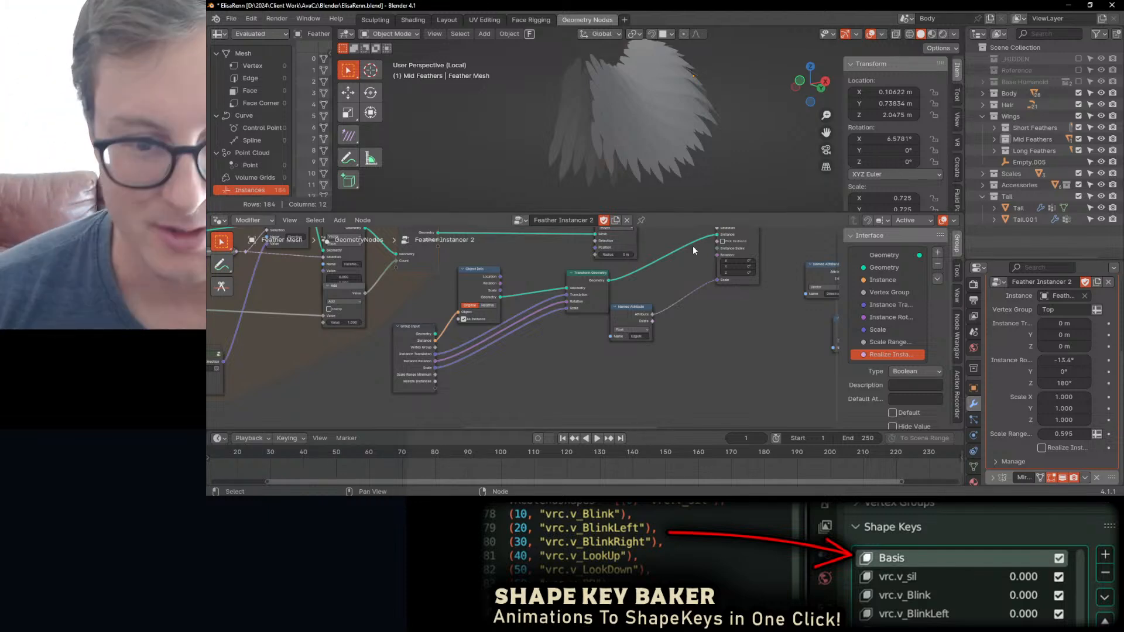
Step: Enlarge the 3D viewport and exit local view to show the wing on the whole character
{"action": "left_click_drag", "start_coordinate": [693, 215], "coordinate": [691, 352]}
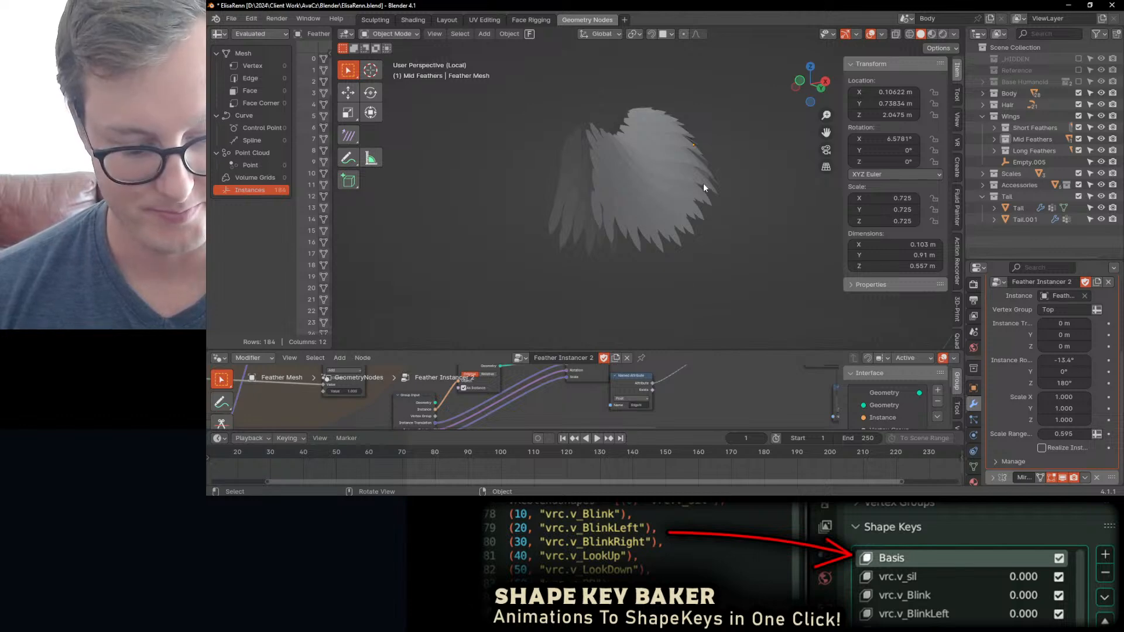
{"action": "key", "text": "period"}
{"action": "key", "text": "Escape"}
{"action": "key", "text": "slash"}
{"action": "middle_click_drag", "start_coordinate": [702, 186], "coordinate": [657, 173]}
Step: Save the file and switch the upper feather mesh's geometry nodes modifier to the Feather Instancer 2 node group
{"action": "left_click", "coordinate": [658, 170]}
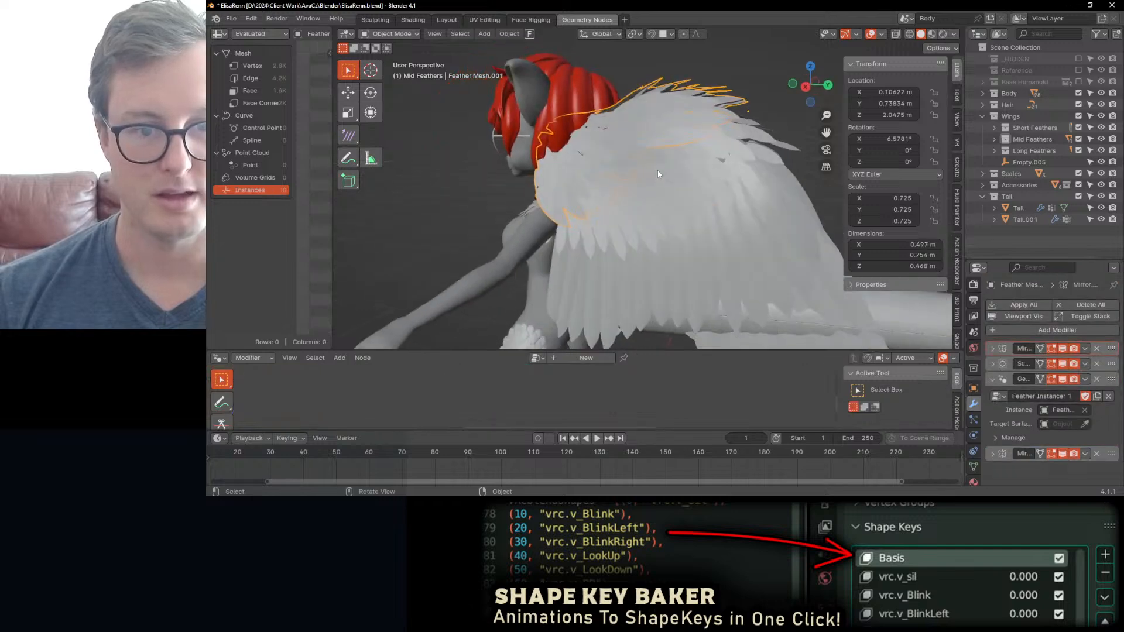
{"action": "key", "text": "ctrl+s"}
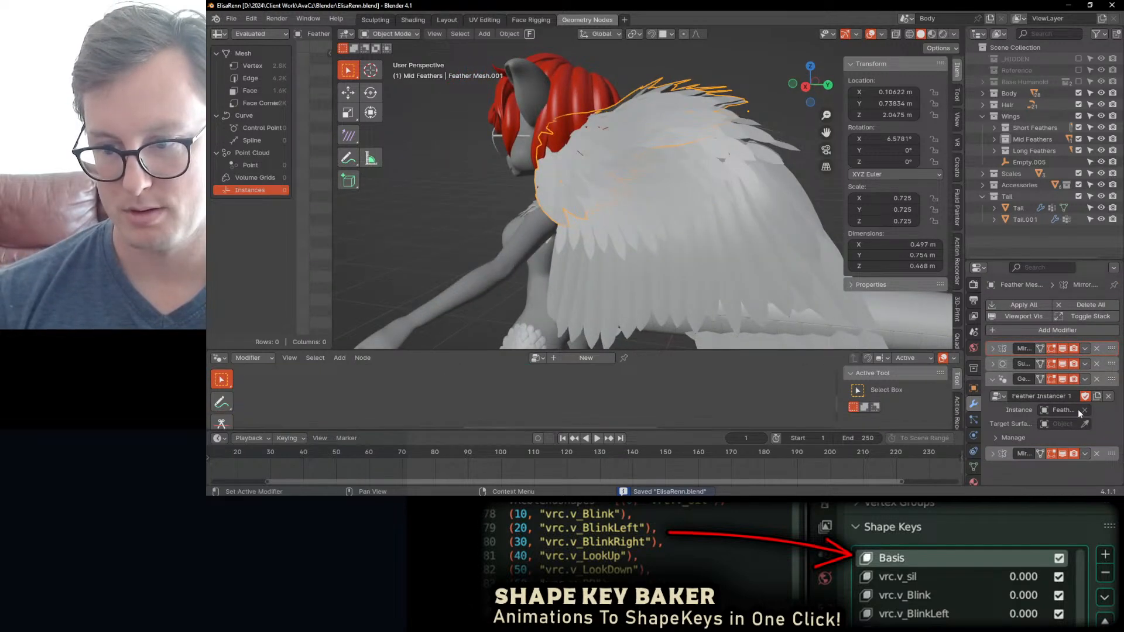
{"action": "left_click", "coordinate": [998, 396]}
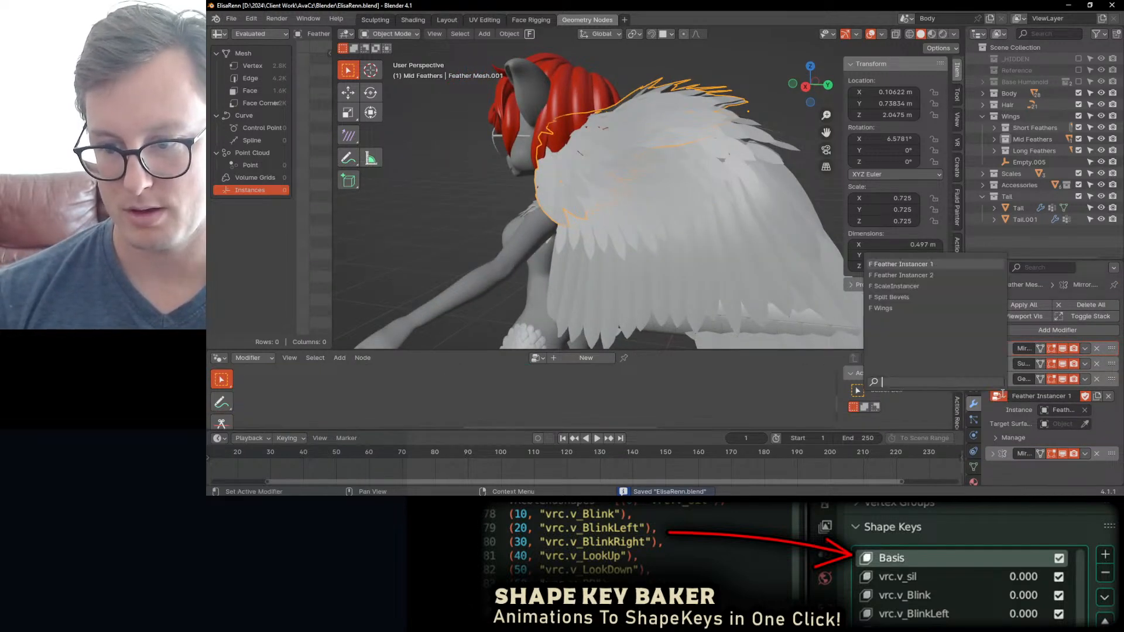
{"action": "left_click", "coordinate": [929, 274]}
{"action": "middle_click_drag", "start_coordinate": [655, 164], "coordinate": [670, 193]}
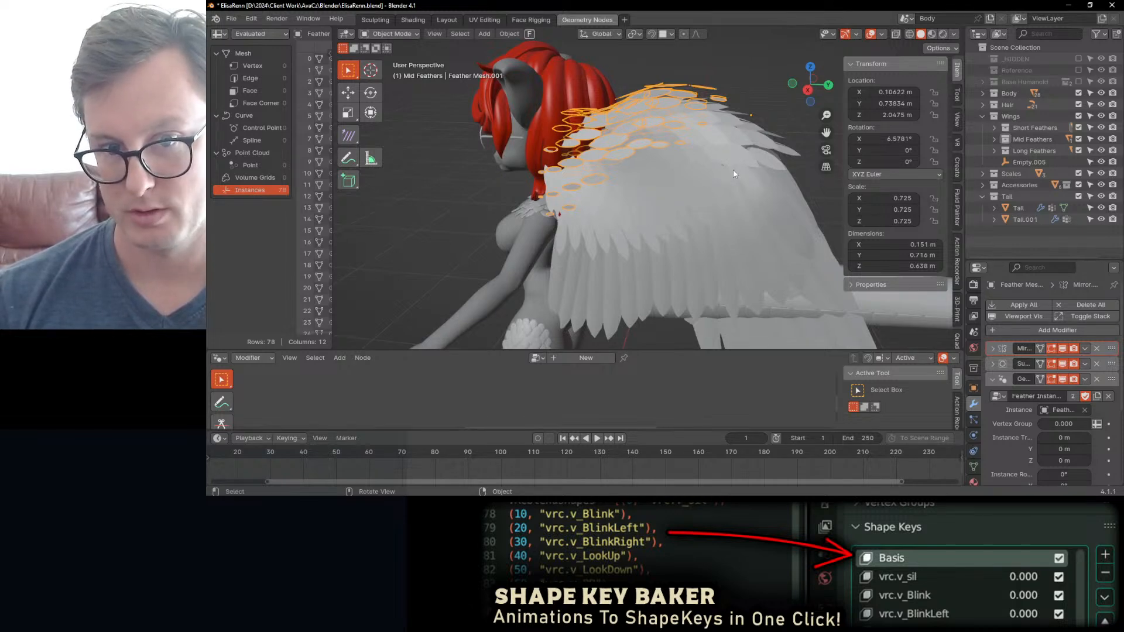
Step: Drive the upper feather mesh's Vertex Group input with the Top attribute
{"action": "middle_click_drag", "start_coordinate": [731, 210], "coordinate": [958, 373]}
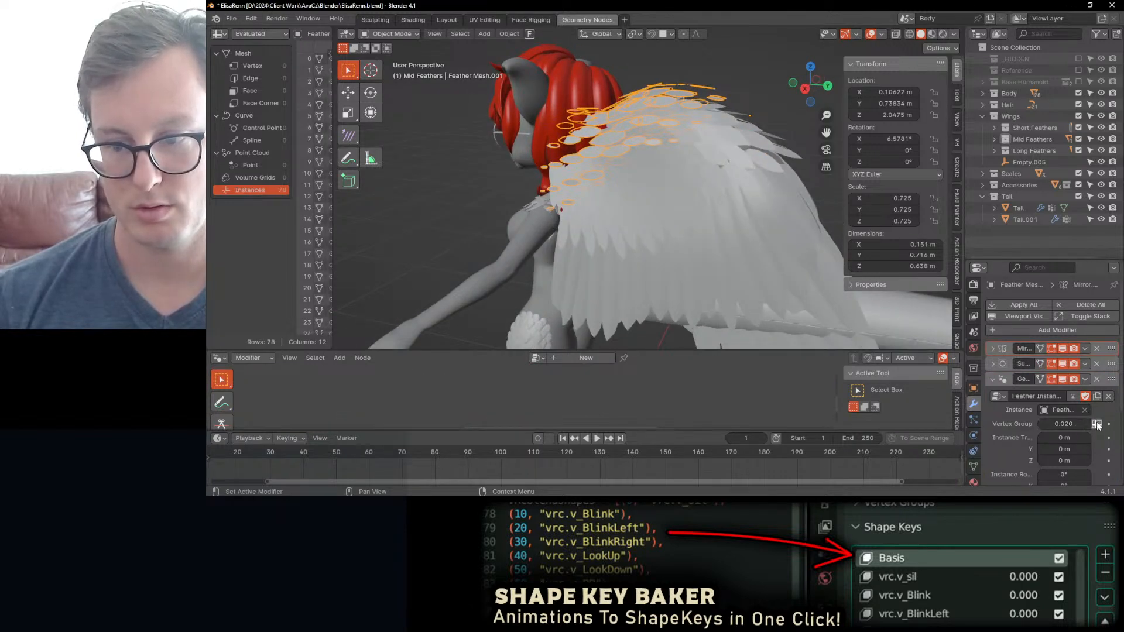
{"action": "left_click", "coordinate": [1083, 428]}
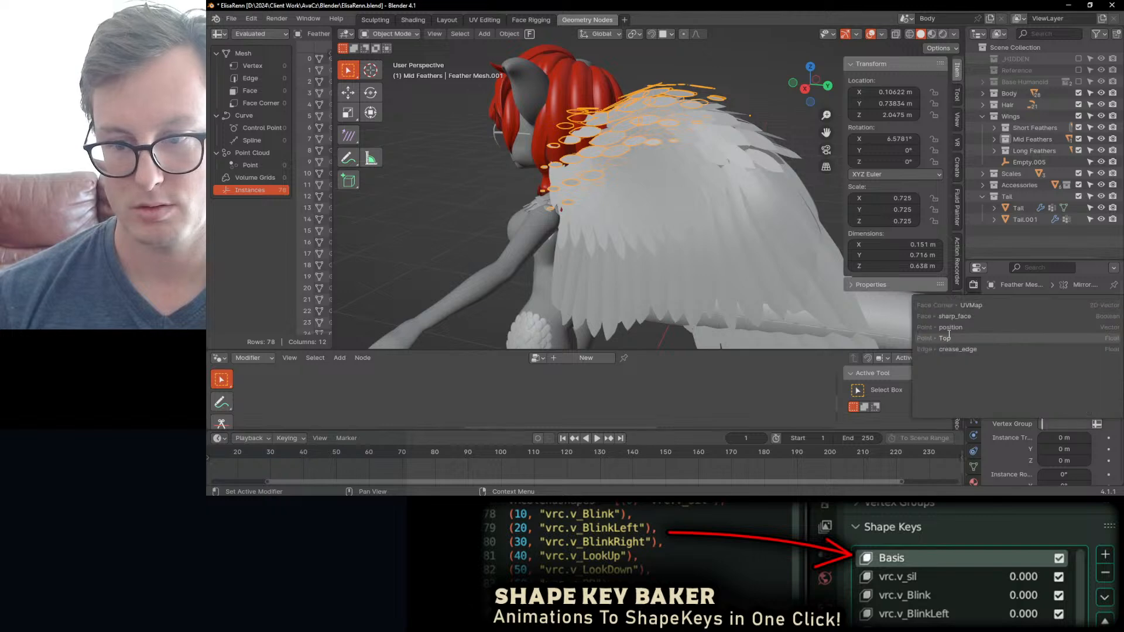
{"action": "left_click", "coordinate": [947, 337]}
{"action": "middle_click_drag", "start_coordinate": [591, 103], "coordinate": [652, 131]}
{"action": "scroll", "coordinate": [652, 130], "scroll_direction": "up", "scroll_amount": 2}
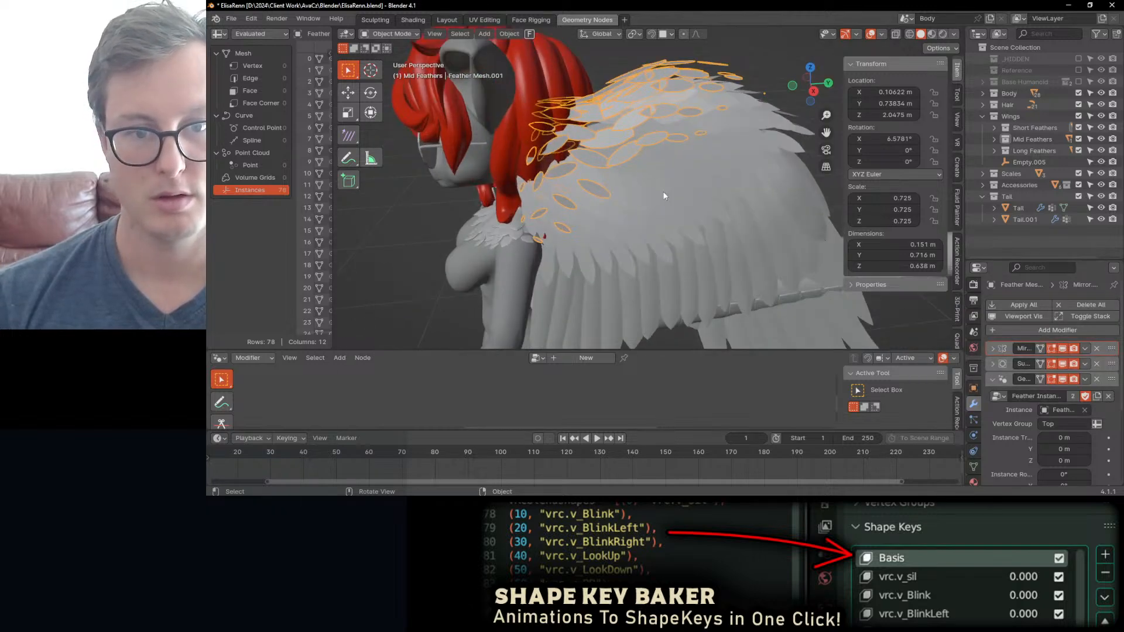
Step: Copy all Instance Rotation values from the larger mid feather mesh to the selected upper feather mesh
{"action": "scroll", "coordinate": [1081, 479], "scroll_direction": "down", "scroll_amount": 3}
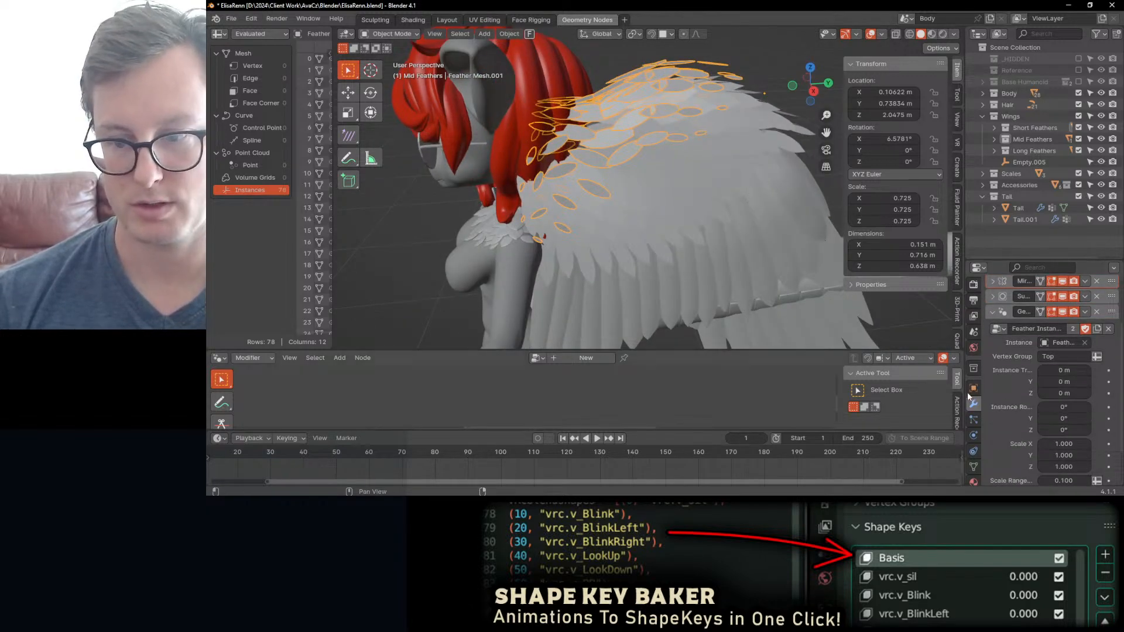
{"action": "left_click", "coordinate": [714, 169]}
{"action": "right_click", "coordinate": [1064, 407]}
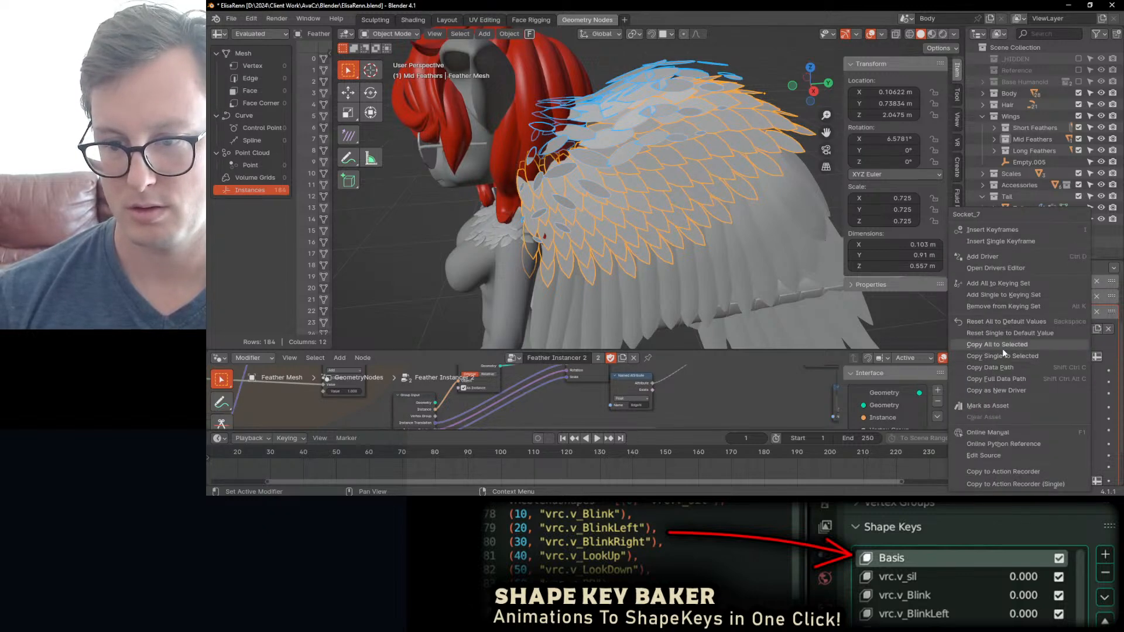
{"action": "left_click", "coordinate": [1002, 346]}
{"action": "middle_click_drag", "start_coordinate": [645, 187], "coordinate": [635, 181]}
Step: Try a Scale Range Minimum of 1 on the upper feather mesh and reduce it to 0.802
{"action": "scroll", "coordinate": [1094, 416], "scroll_direction": "down", "scroll_amount": 2}
{"action": "mouse_move", "coordinate": [1075, 434]}
{"action": "left_mouse_down"}
{"action": "mouse_move", "coordinate": [1103, 434]}
{"action": "mouse_move", "coordinate": [1069, 443]}
{"action": "left_mouse_up"}
{"action": "left_click", "coordinate": [644, 115]}
{"action": "double_click", "coordinate": [1064, 434]}
{"action": "type", "text": "0.1"}
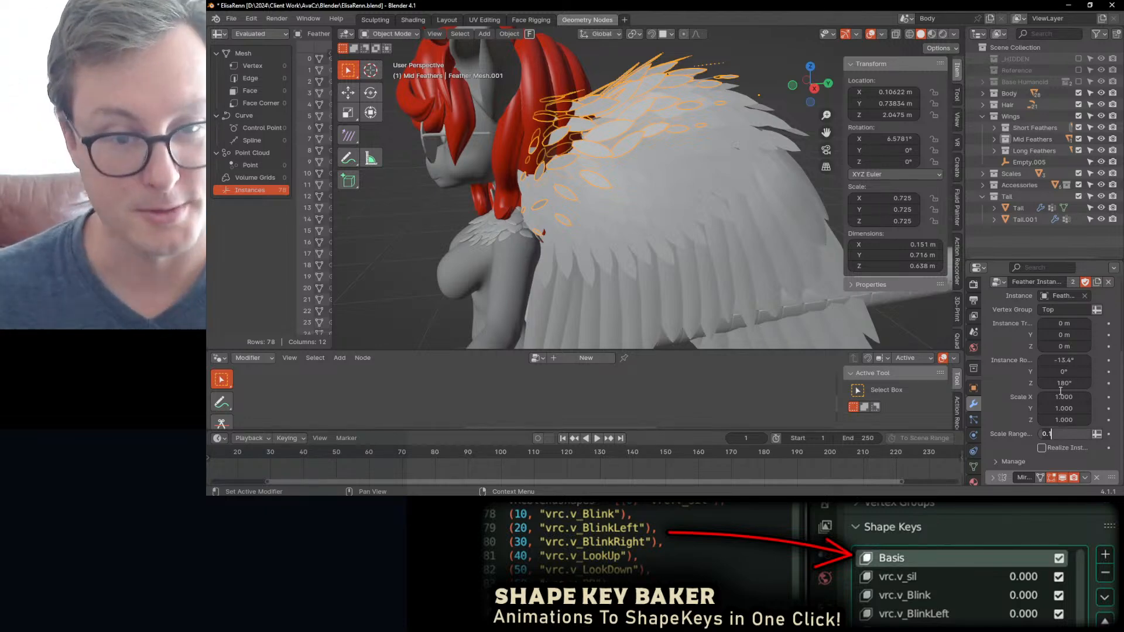
{"action": "key", "text": "BackSpace"}
{"action": "key", "text": "BackSpace"}
{"action": "key", "text": "BackSpace"}
{"action": "type", "text": "1"}
{"action": "key", "text": "Return"}
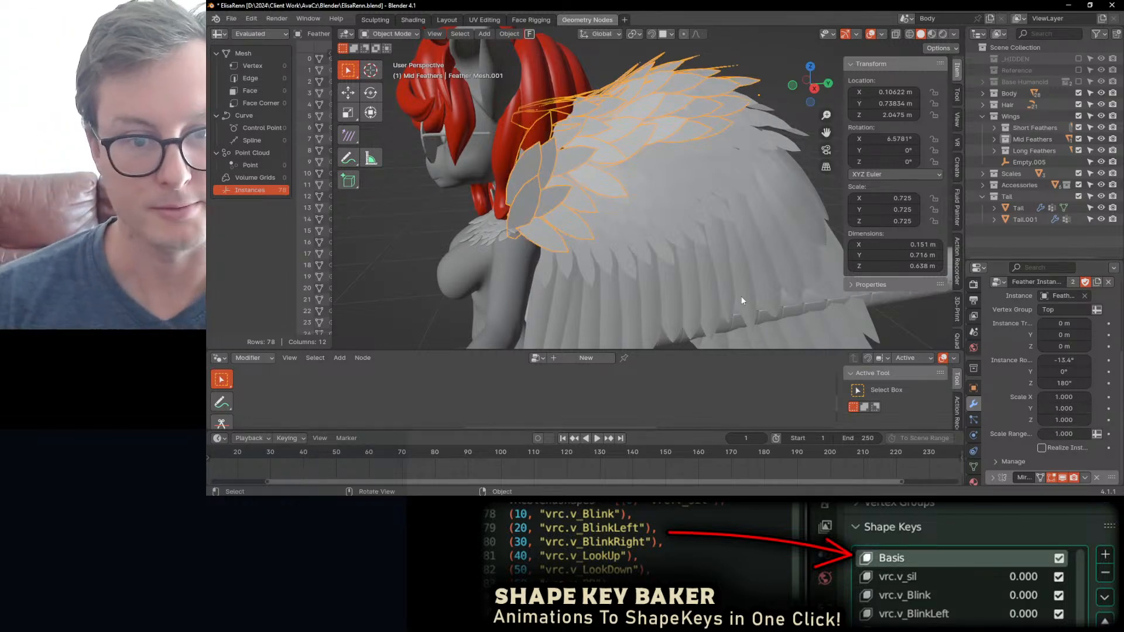
{"action": "middle_click_drag", "start_coordinate": [641, 179], "coordinate": [865, 297]}
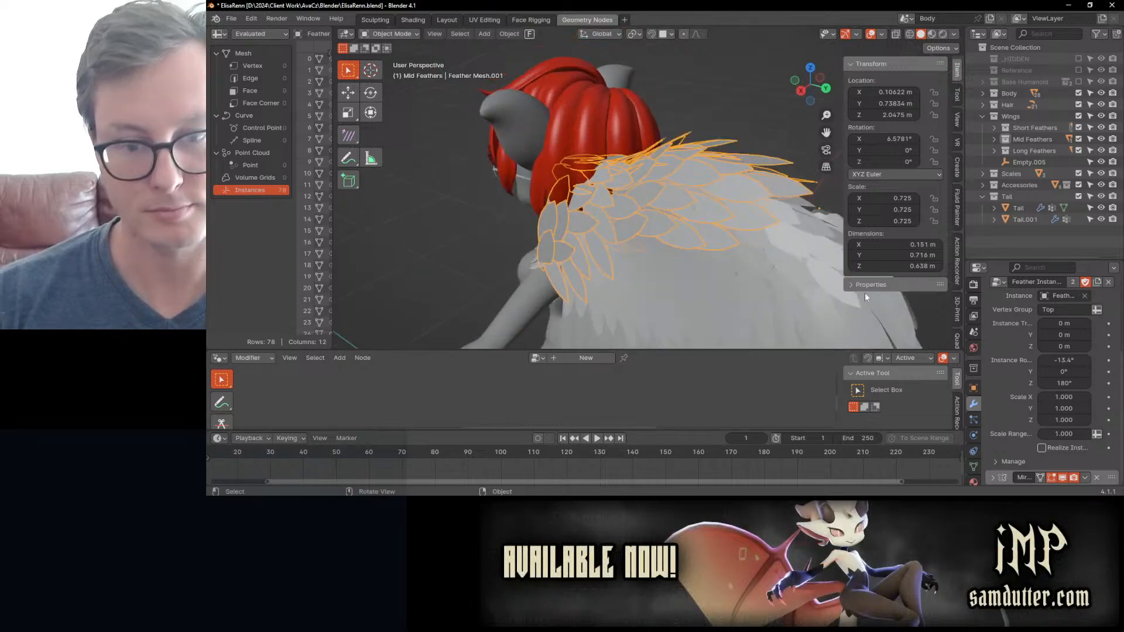
{"action": "left_click_drag", "start_coordinate": [1064, 434], "coordinate": [1048, 434]}
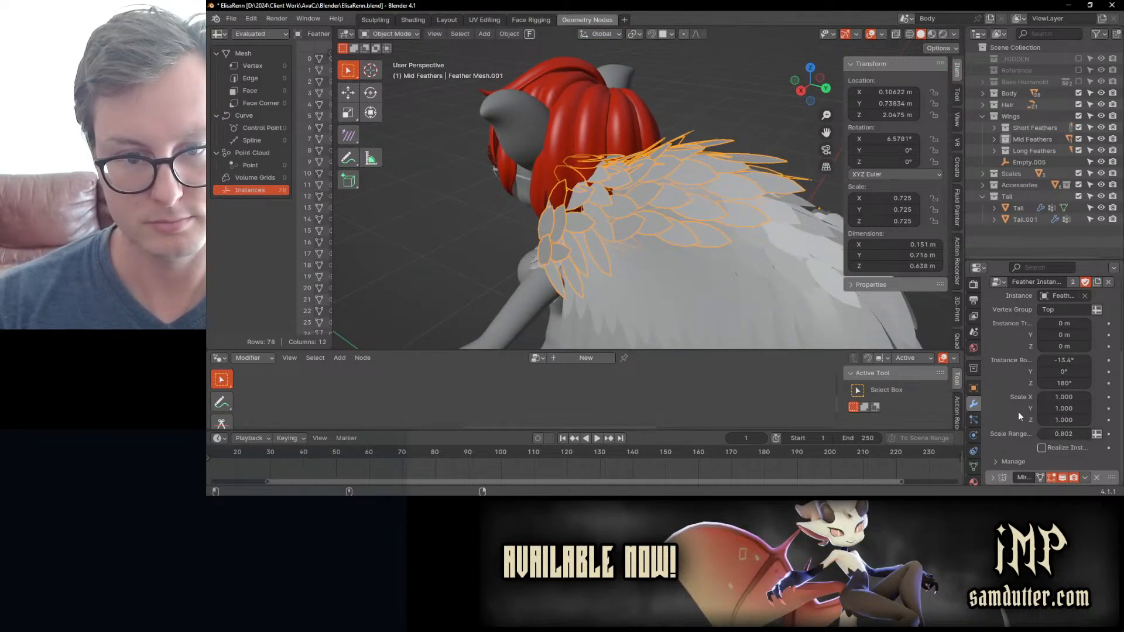
Step: Inspect the upper feather mesh's base geometry from above in Edit Mode
{"action": "middle_click_drag", "start_coordinate": [717, 176], "coordinate": [698, 226]}
{"action": "scroll", "coordinate": [612, 261], "scroll_direction": "up", "scroll_amount": 3}
{"action": "key", "text": "Tab"}
{"action": "left_click", "coordinate": [643, 212]}
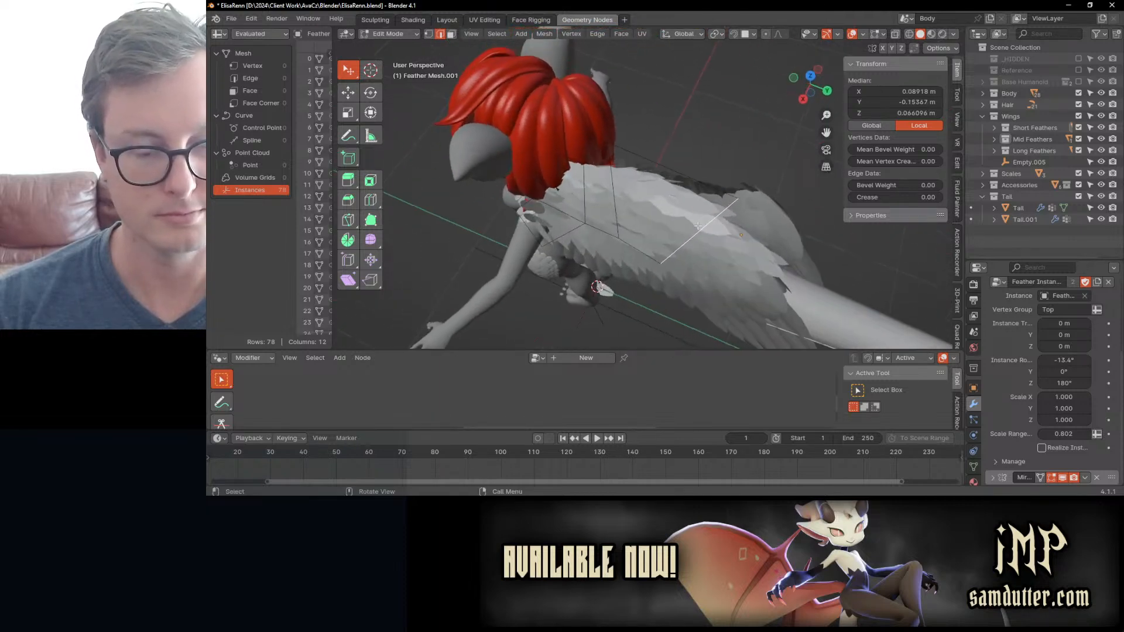
{"action": "key", "text": "Tab"}
{"action": "scroll", "coordinate": [1022, 353], "scroll_direction": "up", "scroll_amount": 5}
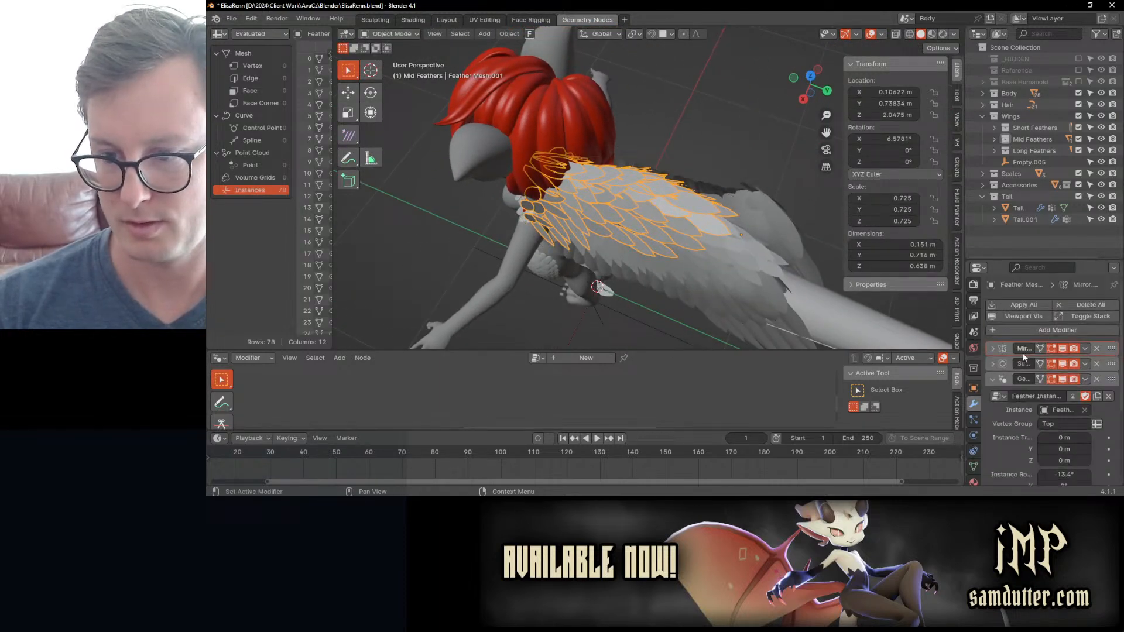
{"action": "left_click", "coordinate": [1084, 350]}
{"action": "left_click", "coordinate": [1079, 362]}
{"action": "middle_click_drag", "start_coordinate": [520, 219], "coordinate": [480, 181]}
{"action": "key", "text": "Tab"}
{"action": "middle_click_drag", "start_coordinate": [635, 161], "coordinate": [688, 194]}
{"action": "key", "text": "Tab"}
{"action": "left_click", "coordinate": [654, 190]}
{"action": "key", "text": "ctrl+z"}
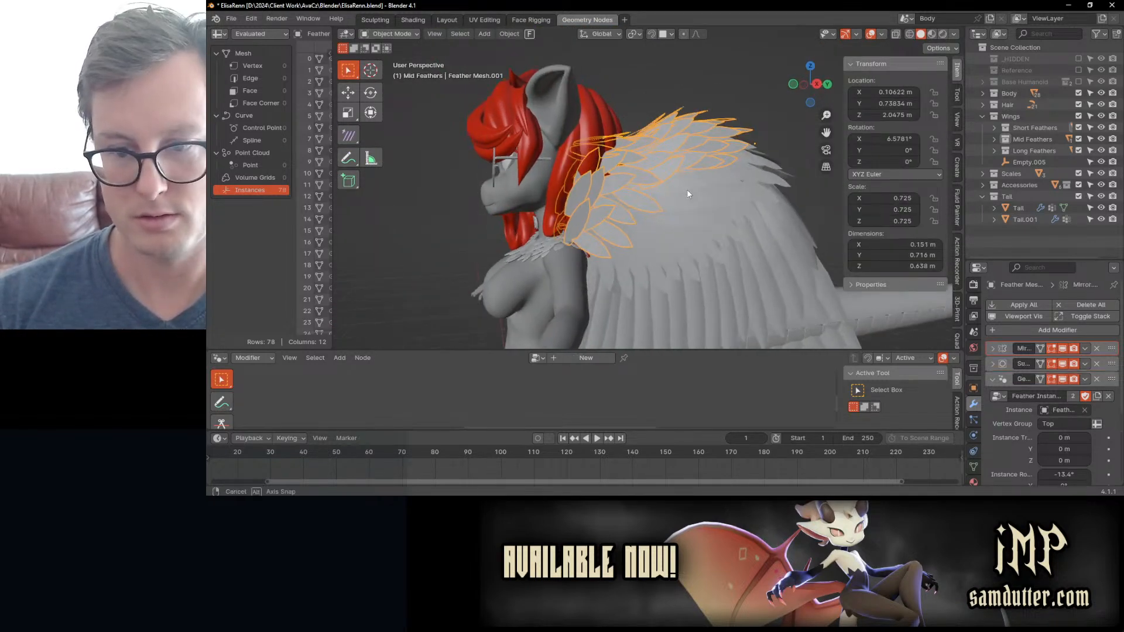
Step: In vertex editing of the upper feather mesh, move the front-edge vertex near the hair forward and upward
{"action": "key", "text": "Tab"}
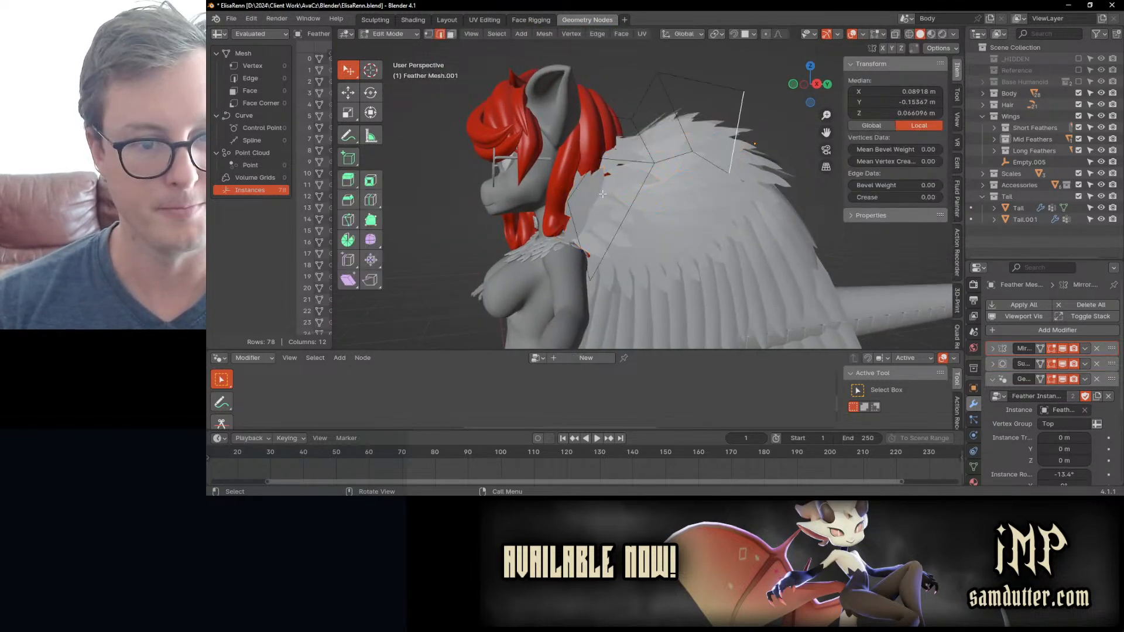
{"action": "left_click", "coordinate": [428, 34]}
{"action": "scroll", "coordinate": [540, 228], "scroll_direction": "up", "scroll_amount": 3}
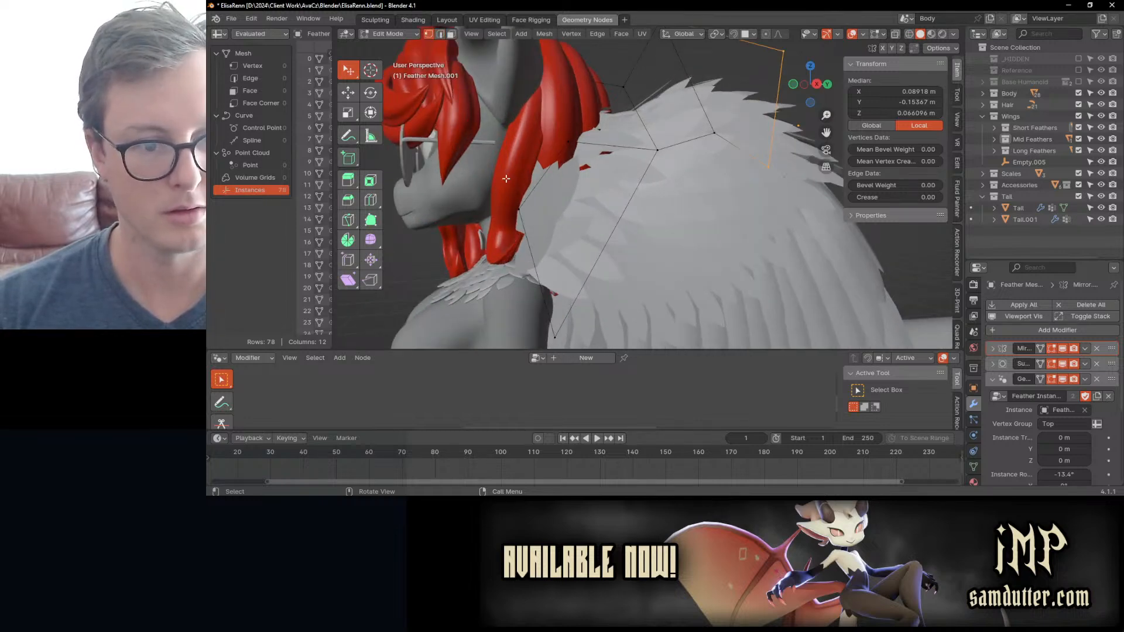
{"action": "left_click", "coordinate": [518, 209]}
{"action": "key", "text": "g"}
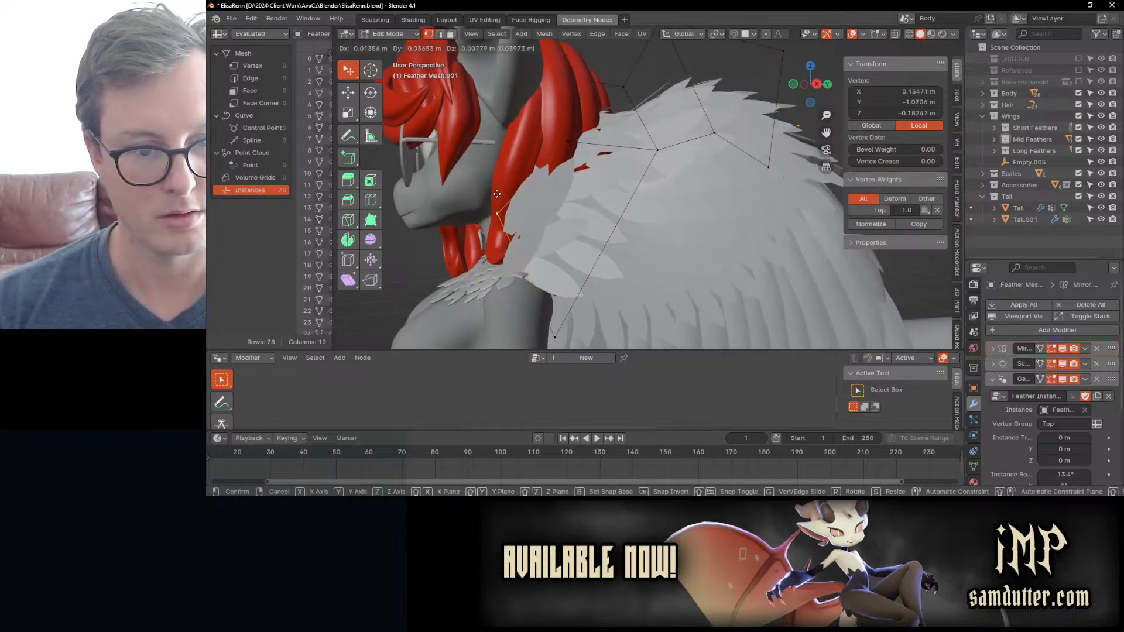
{"action": "left_click", "coordinate": [503, 179]}
Step: Remove the upper feather mesh's two front-edge vertices from the Top vertex group
{"action": "left_click", "coordinate": [554, 340]}
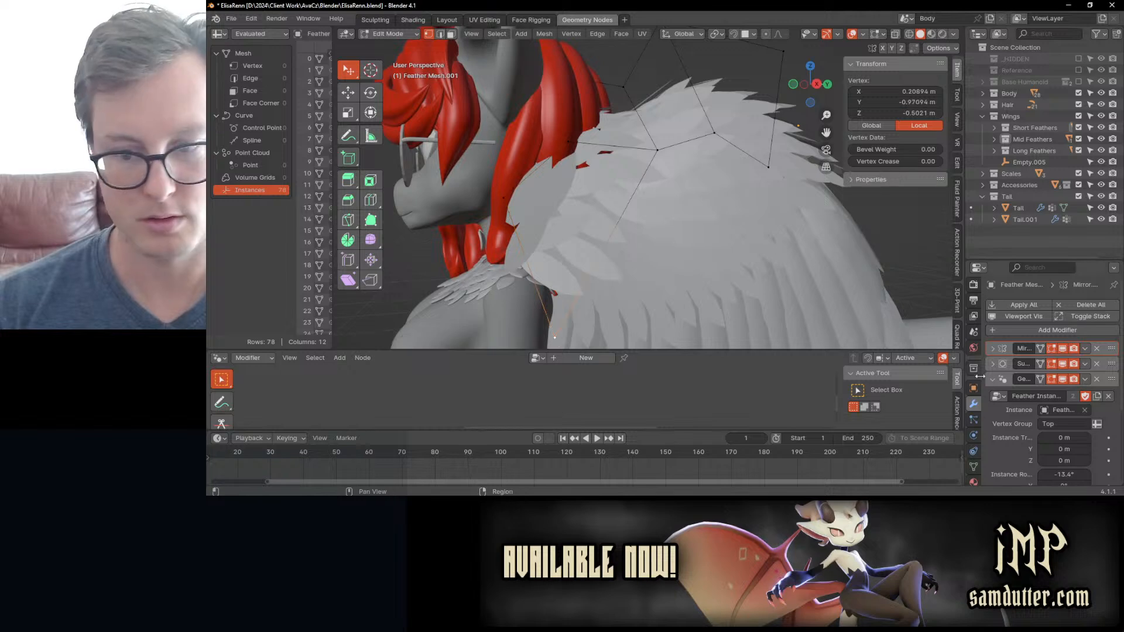
{"action": "left_click", "coordinate": [974, 467]}
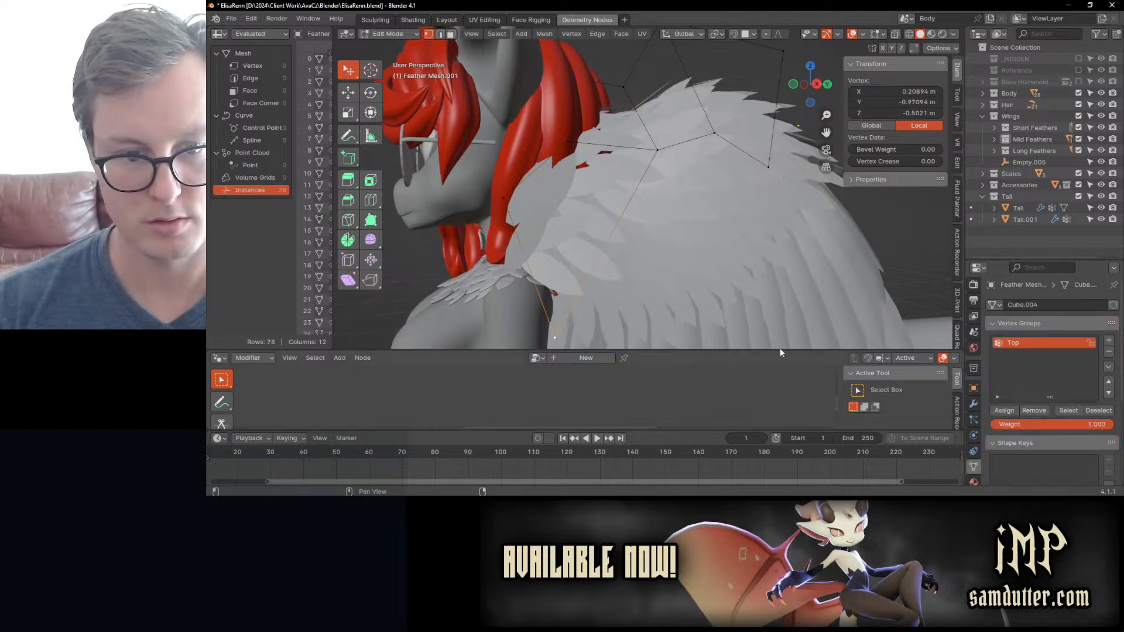
{"action": "left_click", "coordinate": [519, 218], "text": "shift"}
{"action": "left_click", "coordinate": [1034, 410]}
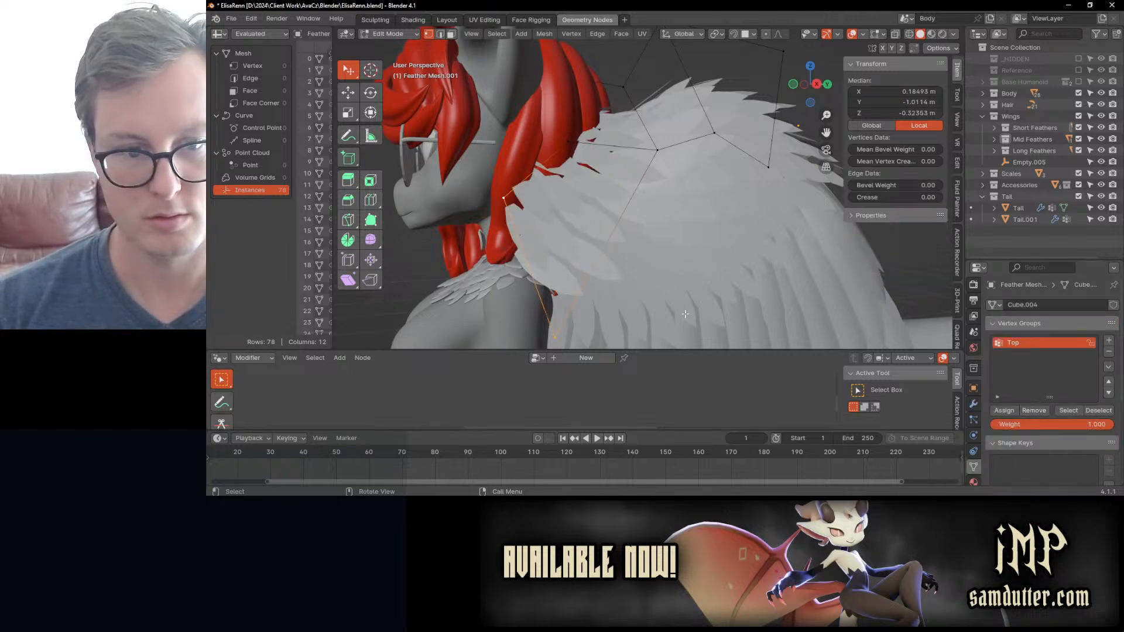
Step: Reposition the lowest front vertex of the upper feather mesh closer to the shoulder
{"action": "middle_click_drag", "start_coordinate": [592, 222], "coordinate": [584, 254]}
{"action": "left_click", "coordinate": [582, 258]}
{"action": "key", "text": "g"}
{"action": "left_click", "coordinate": [590, 238]}
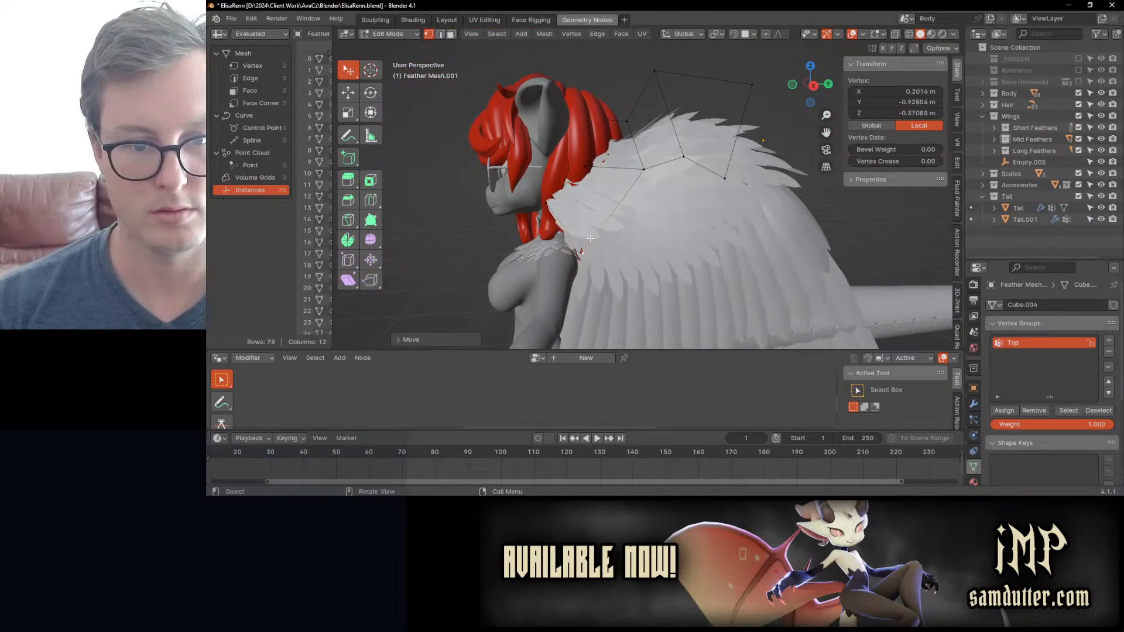
Step: Move the lower edge vertices of the upper feather mesh outward over the wing, checking from behind
{"action": "left_click", "coordinate": [549, 201], "text": "shift"}
{"action": "middle_click_drag", "start_coordinate": [550, 201], "coordinate": [636, 220]}
{"action": "left_click", "coordinate": [625, 208]}
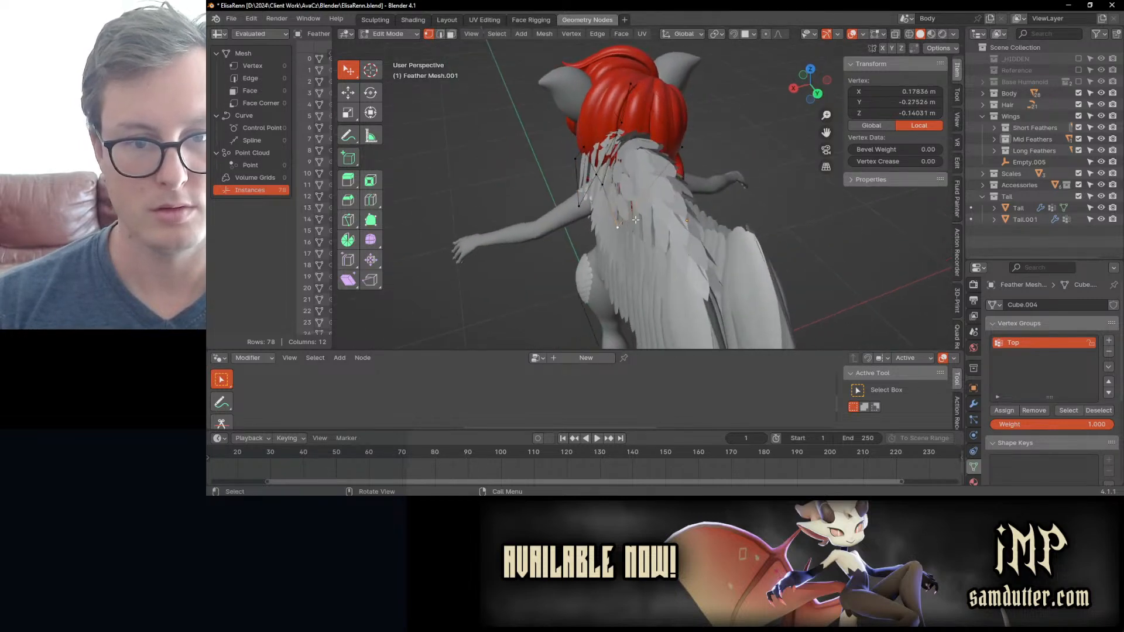
{"action": "key", "text": "g"}
{"action": "middle_click_drag", "start_coordinate": [620, 181], "coordinate": [693, 257]}
{"action": "left_click", "coordinate": [626, 211]}
{"action": "key", "text": "g"}
{"action": "left_click", "coordinate": [677, 255]}
Step: Try a loop cut across the upper feather mesh and undo it
{"action": "key", "text": "ctrl+r"}
{"action": "left_click", "coordinate": [663, 179]}
{"action": "right_click", "coordinate": [663, 179]}
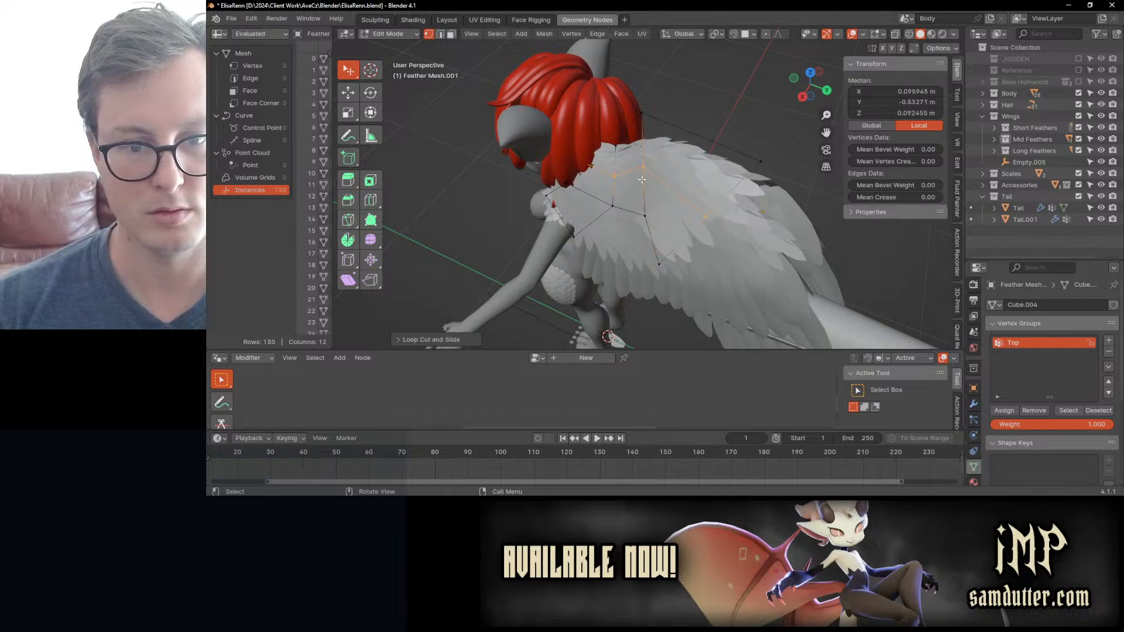
{"action": "middle_click_drag", "start_coordinate": [664, 180], "coordinate": [706, 151]}
{"action": "key", "text": "ctrl+z"}
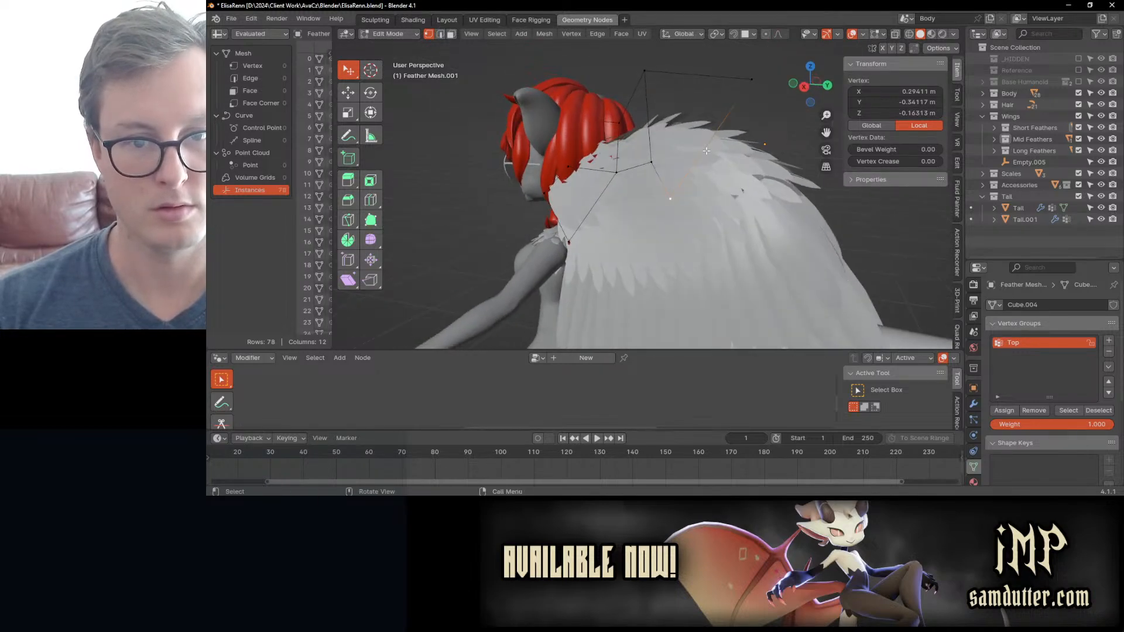
Step: Lower the two topmost vertices of the upper feather mesh along the Z axis
{"action": "key", "text": "g"}
{"action": "key", "text": "z"}
{"action": "left_click", "coordinate": [650, 98]}
{"action": "left_click", "coordinate": [762, 84]}
{"action": "key", "text": "g"}
{"action": "key", "text": "z"}
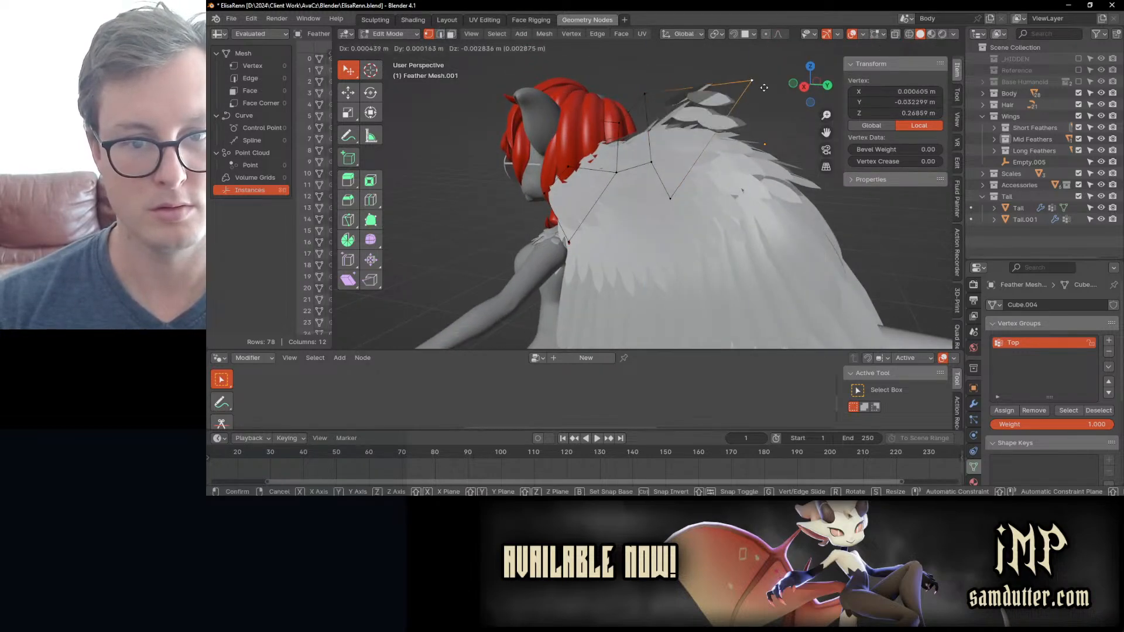
{"action": "left_click", "coordinate": [761, 90]}
Step: Return the upper feather mesh to Object Mode and save the file
{"action": "middle_click_drag", "start_coordinate": [616, 161], "coordinate": [671, 187]}
{"action": "scroll", "coordinate": [653, 166], "scroll_direction": "down", "scroll_amount": 2}
{"action": "key", "text": "Tab"}
{"action": "left_click", "coordinate": [714, 103]}
{"action": "scroll", "coordinate": [708, 152], "scroll_direction": "down", "scroll_amount": 3}
{"action": "scroll", "coordinate": [671, 191], "scroll_direction": "down", "scroll_amount": 3}
{"action": "key", "text": "ctrl+s"}
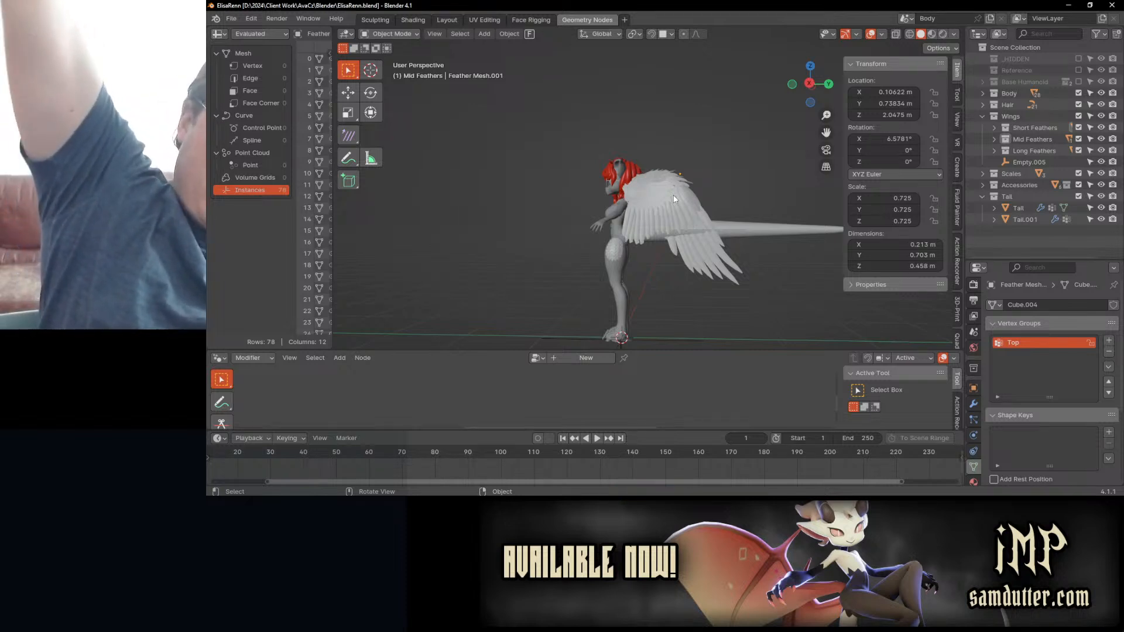
Step: Examine the whole character in Material Preview, then return to Solid shading
{"action": "key", "text": "z"}
{"action": "left_click", "coordinate": [676, 243]}
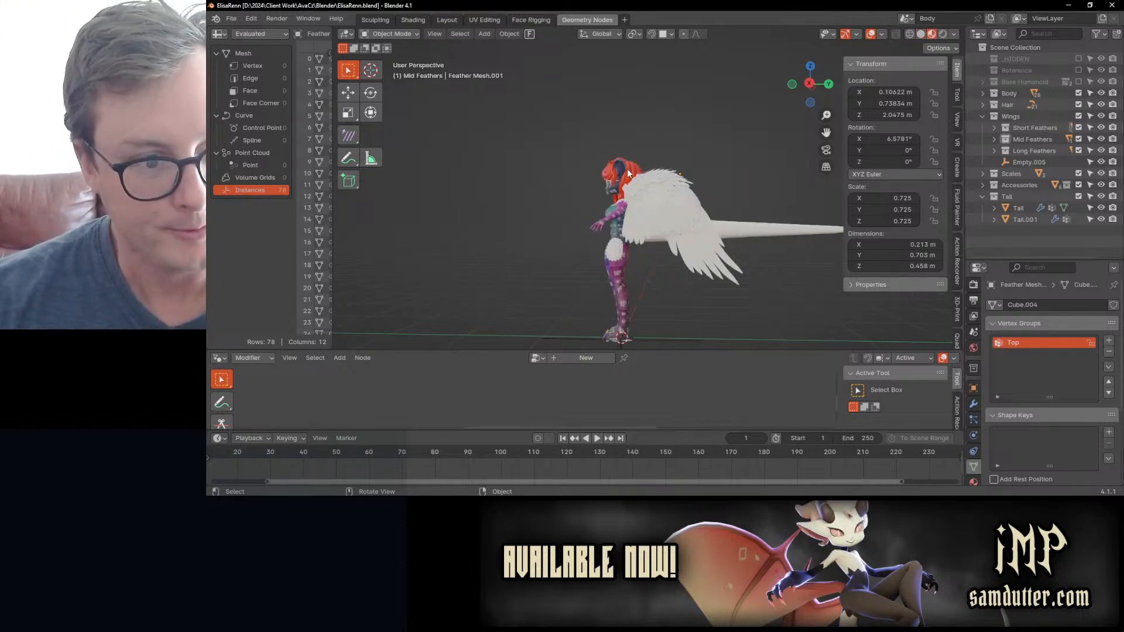
{"action": "scroll", "coordinate": [523, 174], "scroll_direction": "up", "scroll_amount": 2}
{"action": "middle_click_drag", "start_coordinate": [523, 174], "coordinate": [570, 223]}
{"action": "key", "text": "z"}
{"action": "left_click", "coordinate": [643, 199]}
{"action": "scroll", "coordinate": [485, 169], "scroll_direction": "up", "scroll_amount": 2}
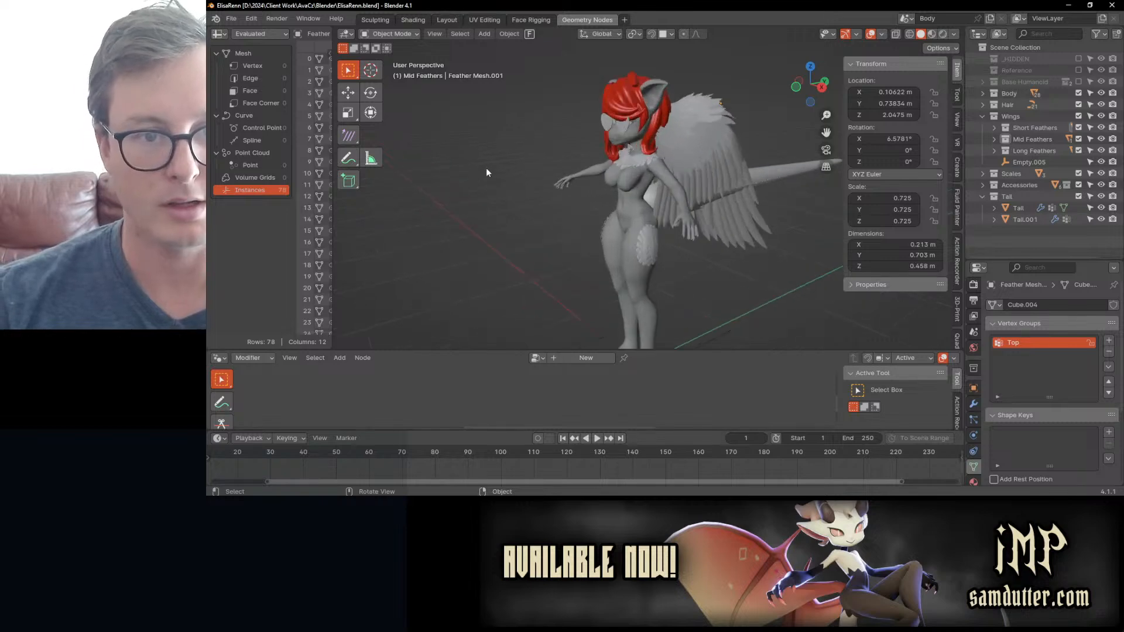
{"action": "middle_click_drag", "start_coordinate": [486, 169], "coordinate": [449, 66]}
Step: Save the file and switch to the Layout workspace
{"action": "key", "text": "ctrl+s"}
{"action": "left_click", "coordinate": [447, 20]}
{"action": "middle_click_drag", "start_coordinate": [490, 229], "coordinate": [883, 350]}
{"action": "scroll", "coordinate": [599, 226], "scroll_direction": "up", "scroll_amount": 3}
Step: Remove the Shrinkwrap modifier from Scales Neck and switch its geometry node group to Feather Instancer 2
{"action": "left_click", "coordinate": [634, 237], "text": "shift"}
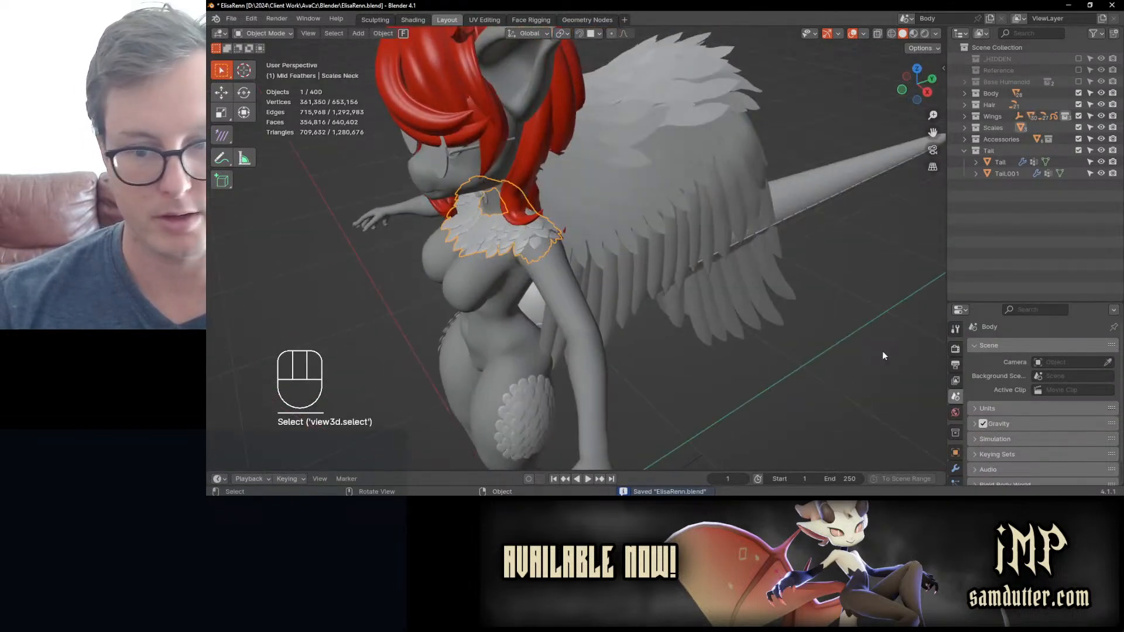
{"action": "left_click", "coordinate": [954, 469]}
{"action": "left_click", "coordinate": [974, 437]}
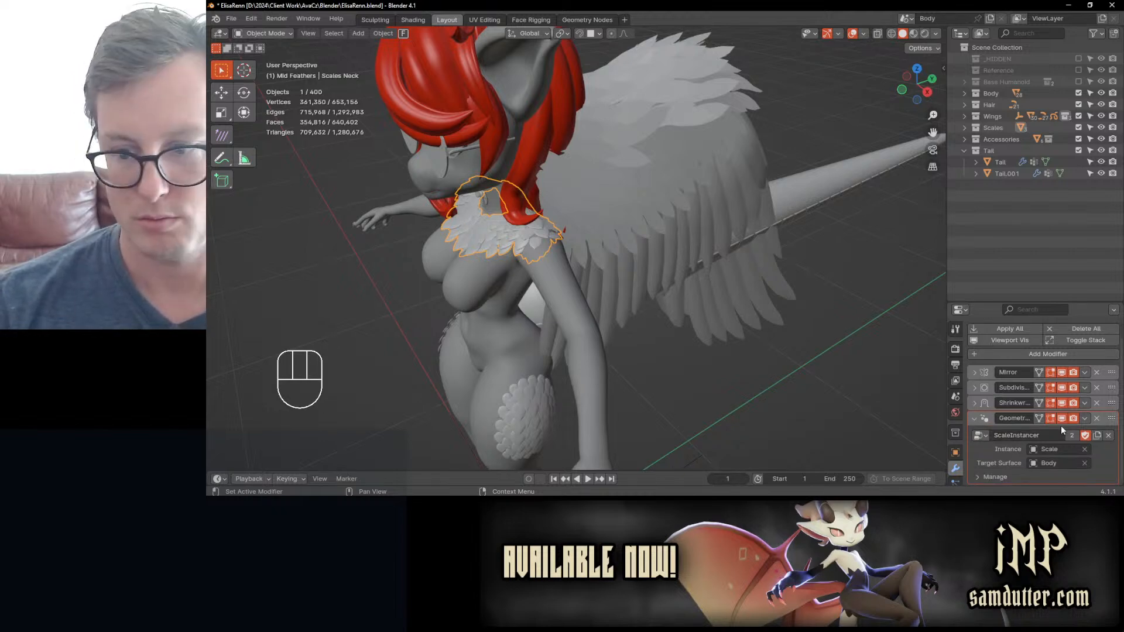
{"action": "left_click", "coordinate": [1096, 402]}
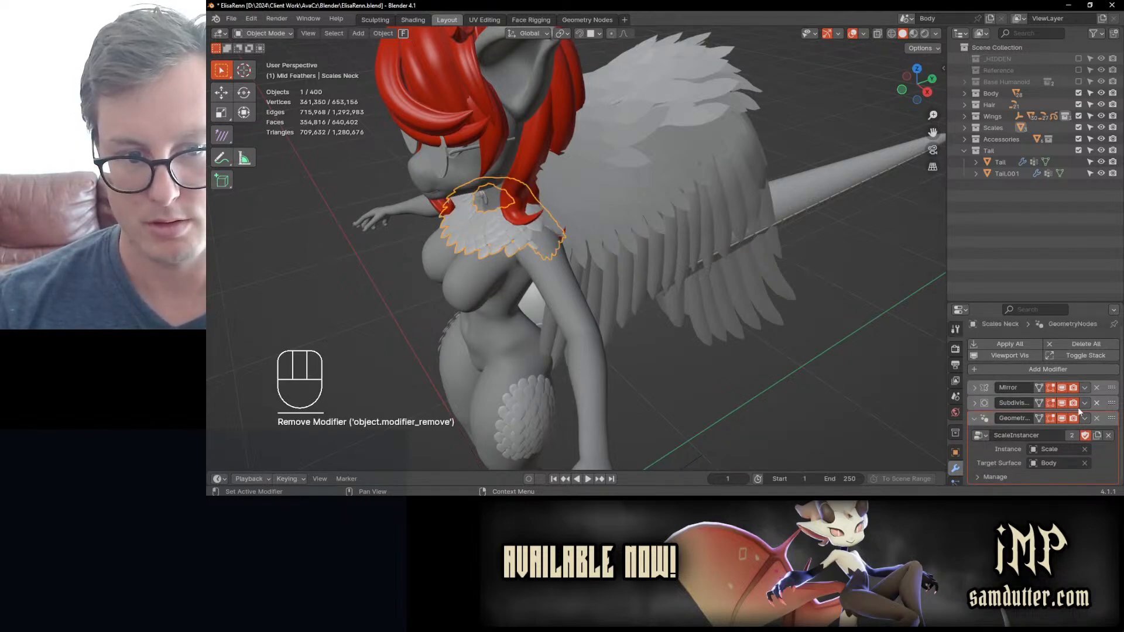
{"action": "left_click", "coordinate": [986, 436]}
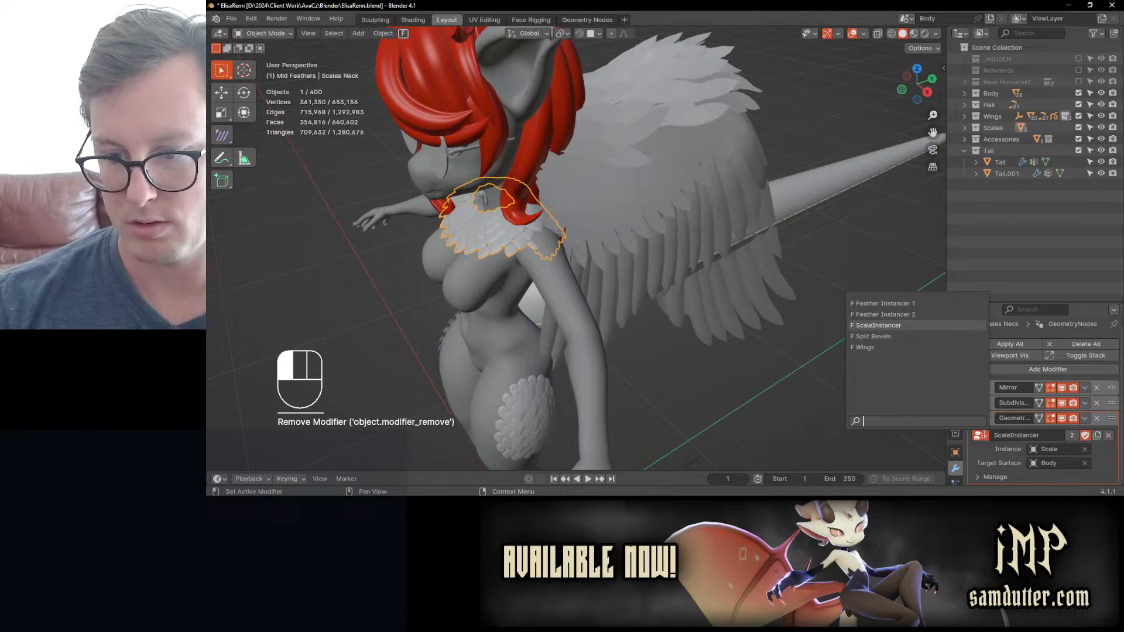
{"action": "left_click", "coordinate": [931, 315]}
{"action": "key", "text": "KP_Decimal"}
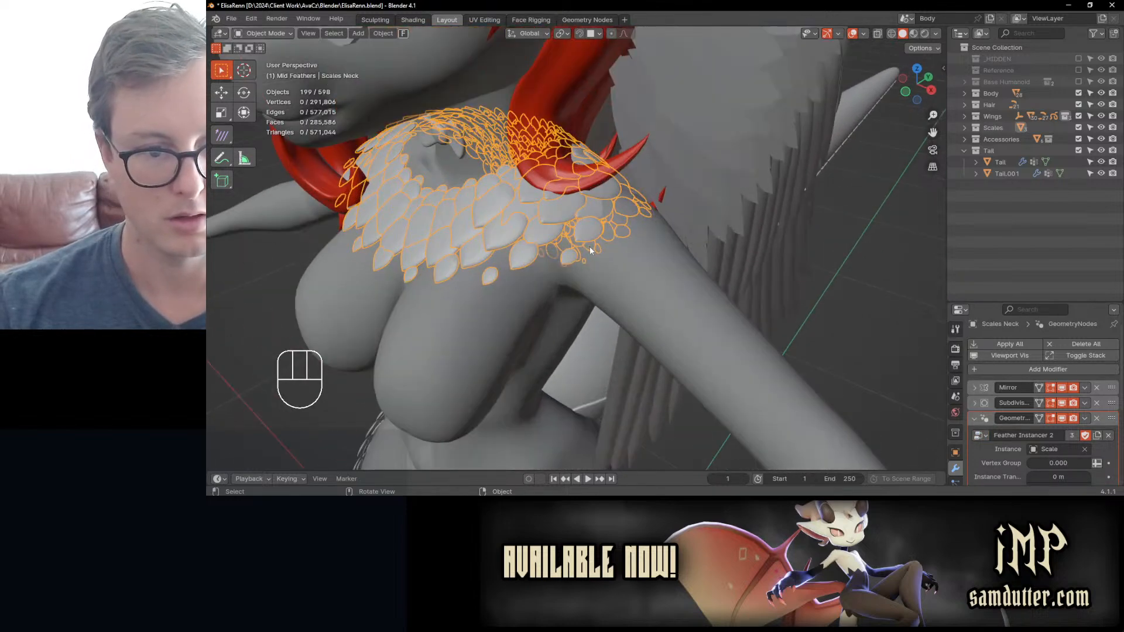
Step: Check which object the wing's mid feather mesh uses as its Instance, then undo back to Scales Neck
{"action": "left_click", "coordinate": [1083, 448]}
{"action": "left_click", "coordinate": [728, 185]}
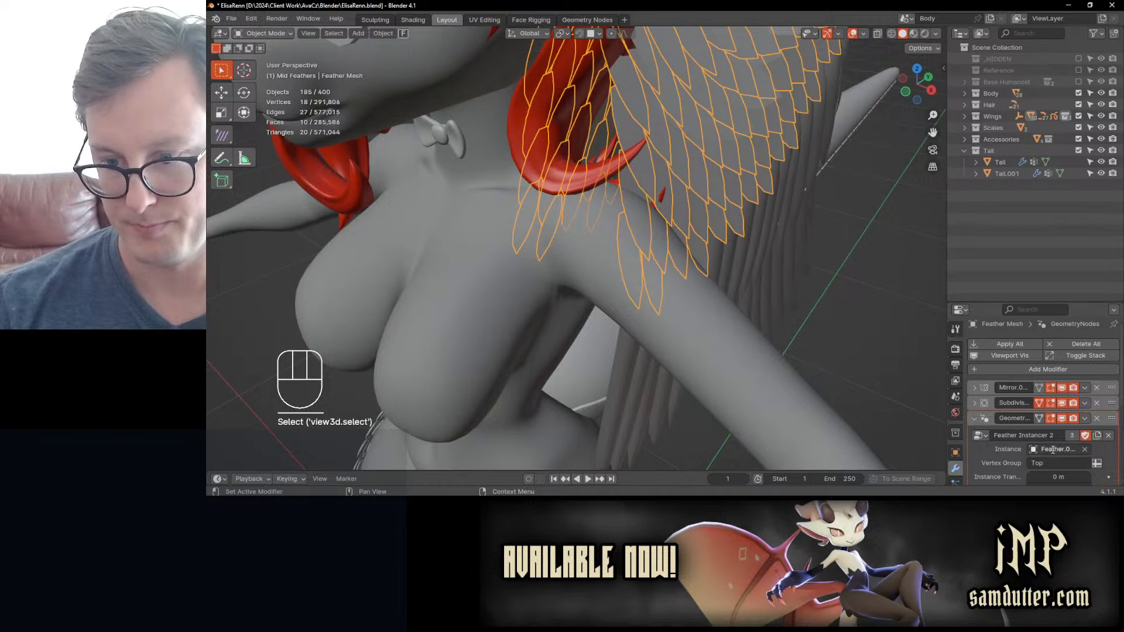
{"action": "left_click", "coordinate": [1053, 450]}
{"action": "key", "text": "Escape"}
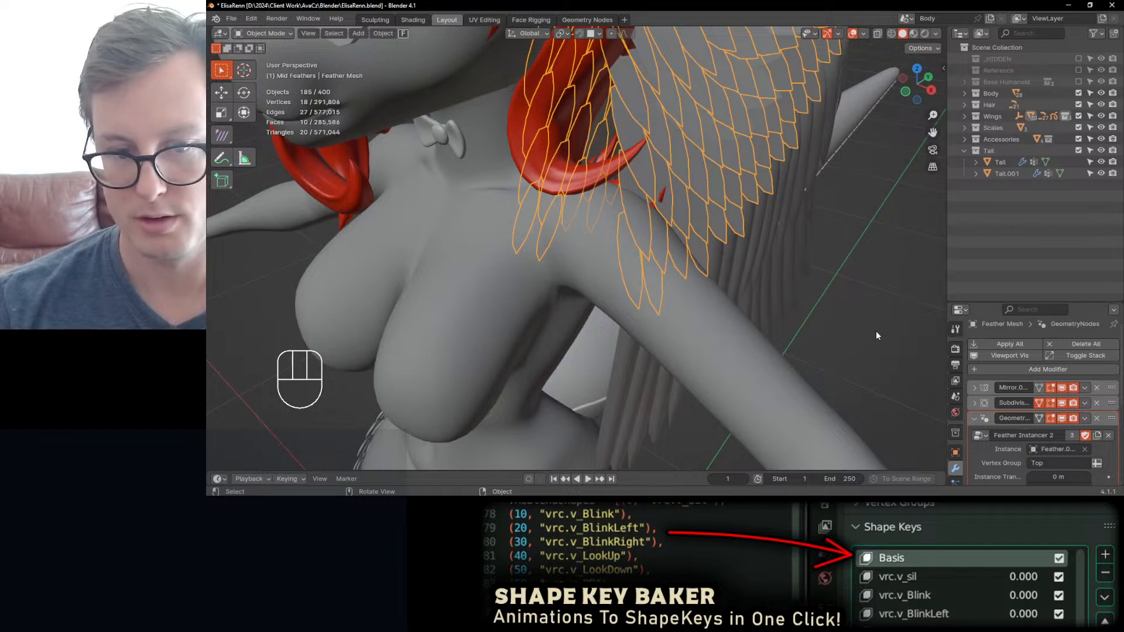
{"action": "key", "text": "ctrl+z"}
{"action": "key", "text": "ctrl+z"}
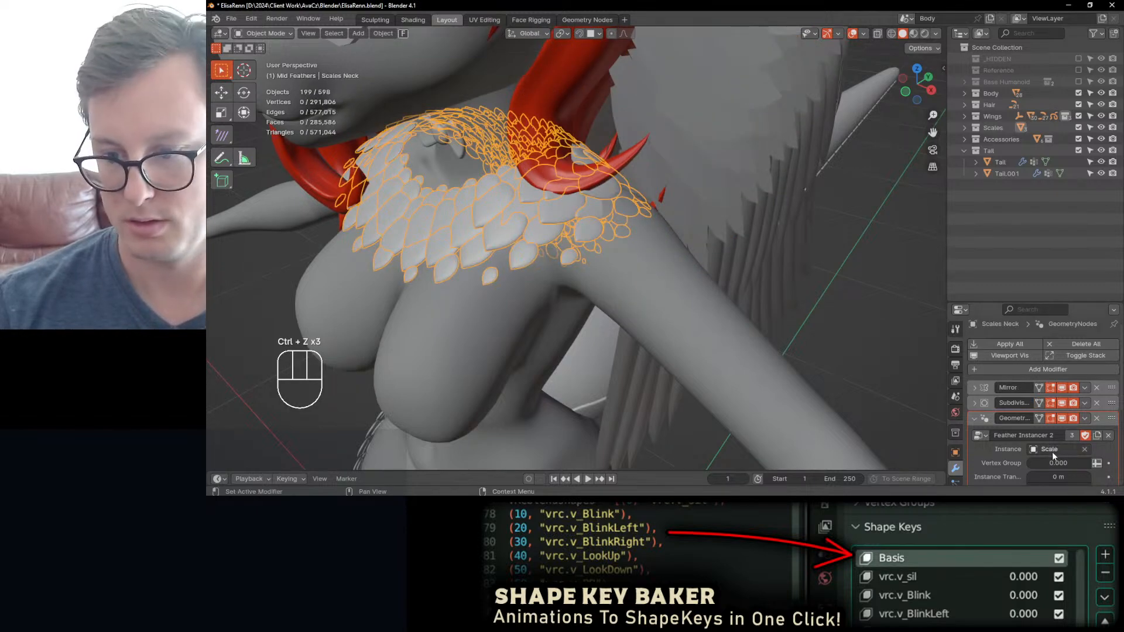
Step: Set the Instance object of Scales Neck to Feather.024 and save the file
{"action": "left_click", "coordinate": [1086, 449]}
{"action": "left_click", "coordinate": [1057, 449]}
{"action": "type", "text": "fea"}
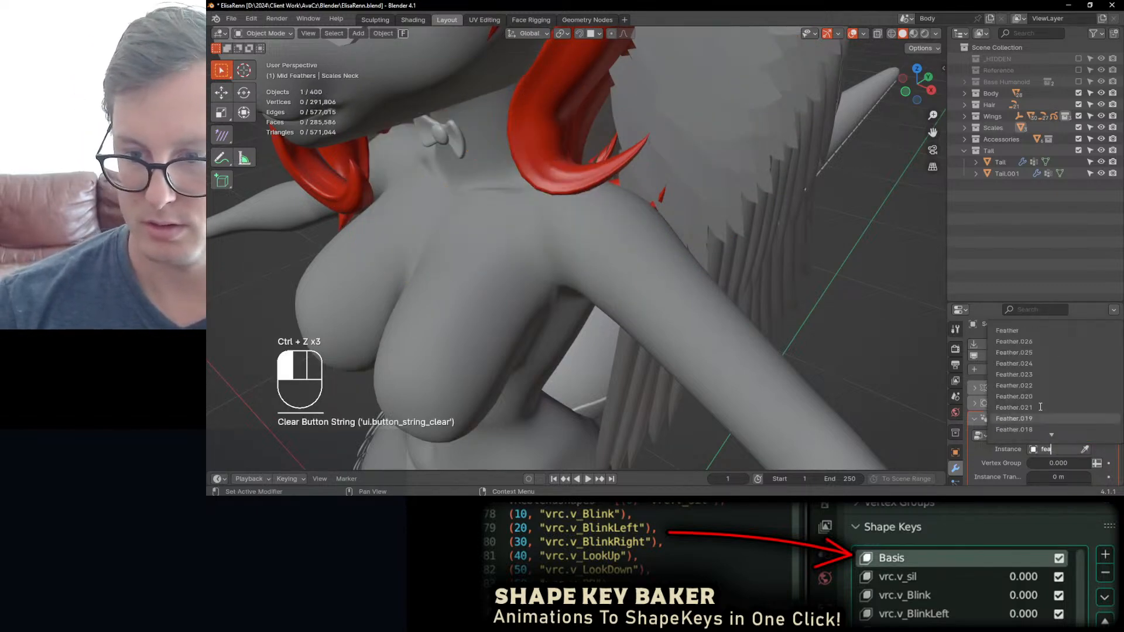
{"action": "left_click", "coordinate": [1029, 364]}
{"action": "middle_click_drag", "start_coordinate": [620, 214], "coordinate": [658, 231]}
{"action": "key", "text": "ctrl+s"}
Step: Enter Edit Mode on Scales Neck and toggle its Vertex Group input to use an attribute
{"action": "key", "text": "Tab"}
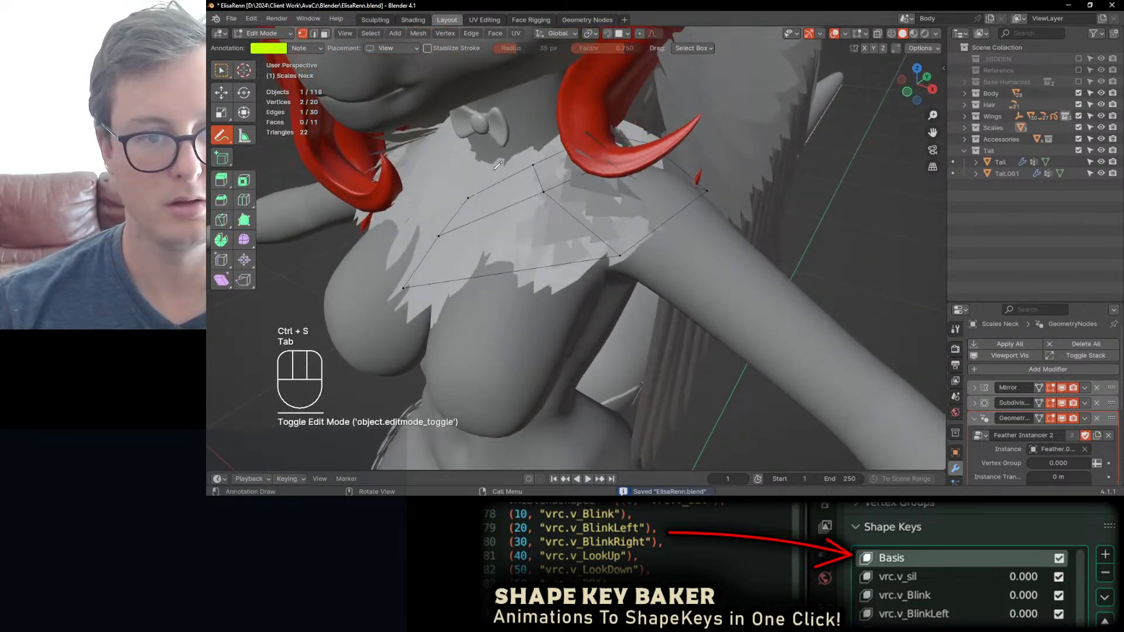
{"action": "key", "text": "w"}
{"action": "scroll", "coordinate": [995, 447], "scroll_direction": "down", "scroll_amount": 3}
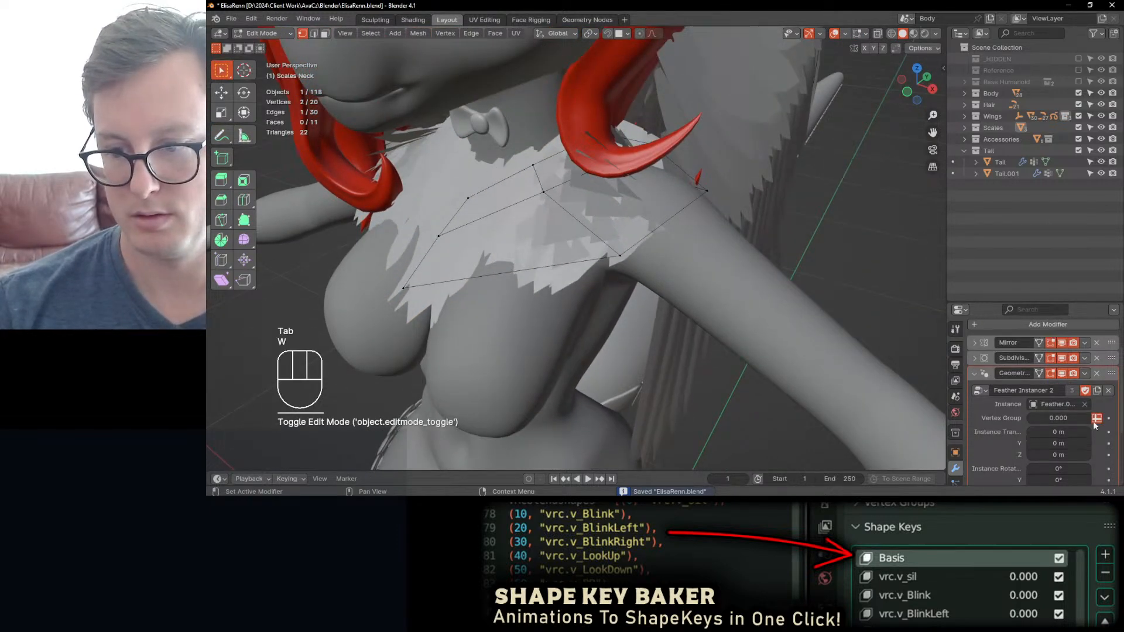
{"action": "left_click", "coordinate": [1096, 418]}
{"action": "left_click", "coordinate": [1058, 417]}
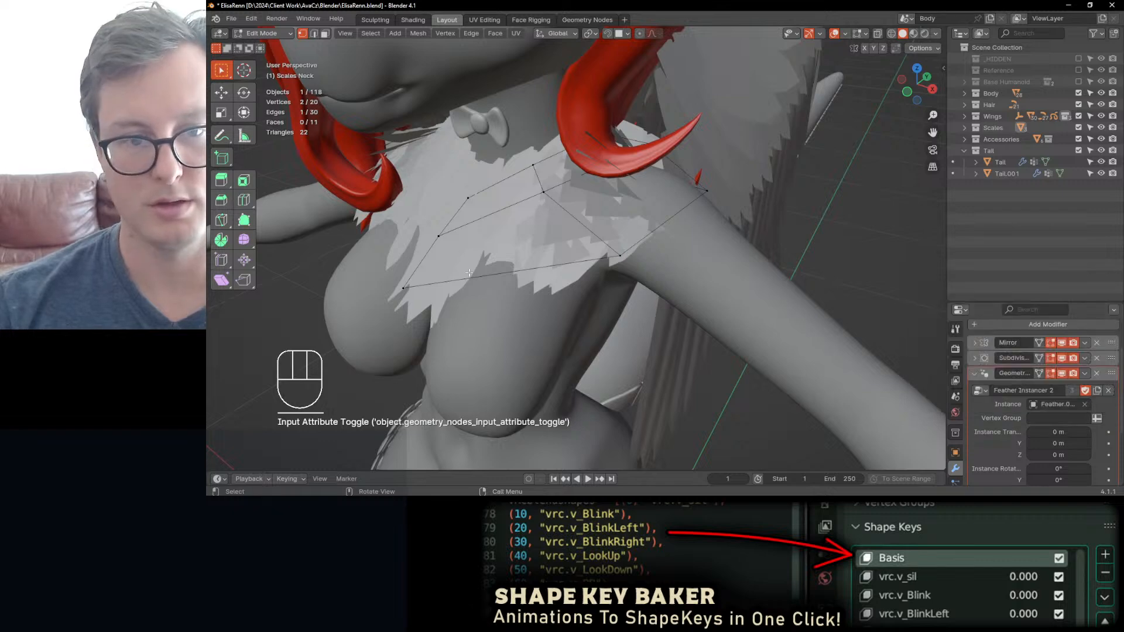
Step: Assign the neck mesh's upper edge loop to a new vertex group named Top
{"action": "left_click", "coordinate": [513, 177], "text": "alt+shift"}
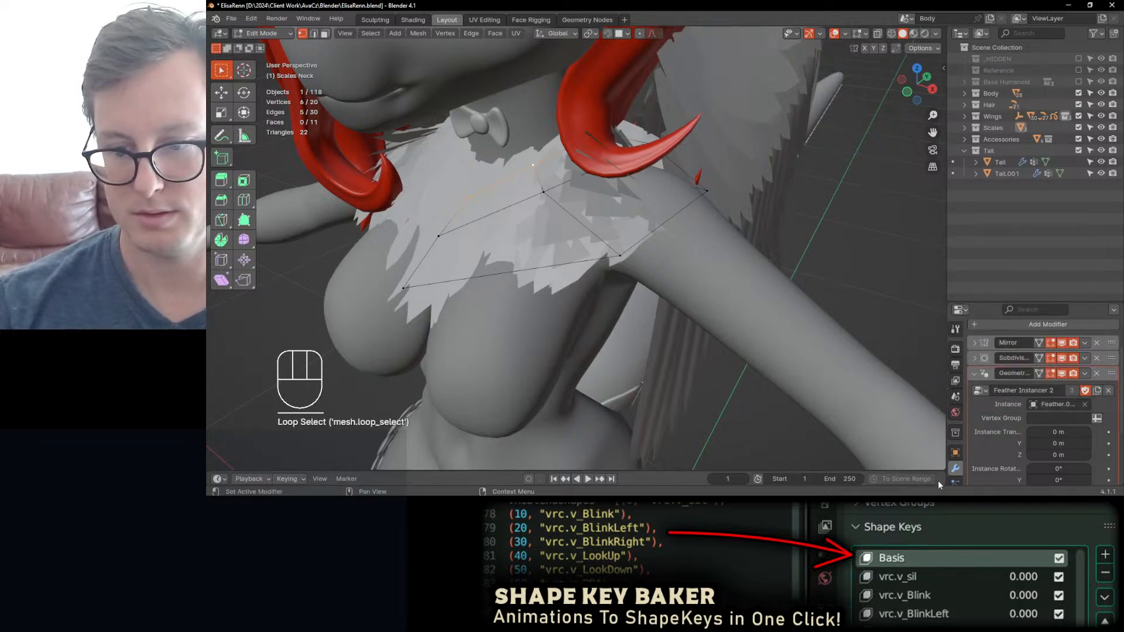
{"action": "scroll", "coordinate": [956, 422], "scroll_direction": "down", "scroll_amount": 3}
{"action": "left_click", "coordinate": [955, 452]}
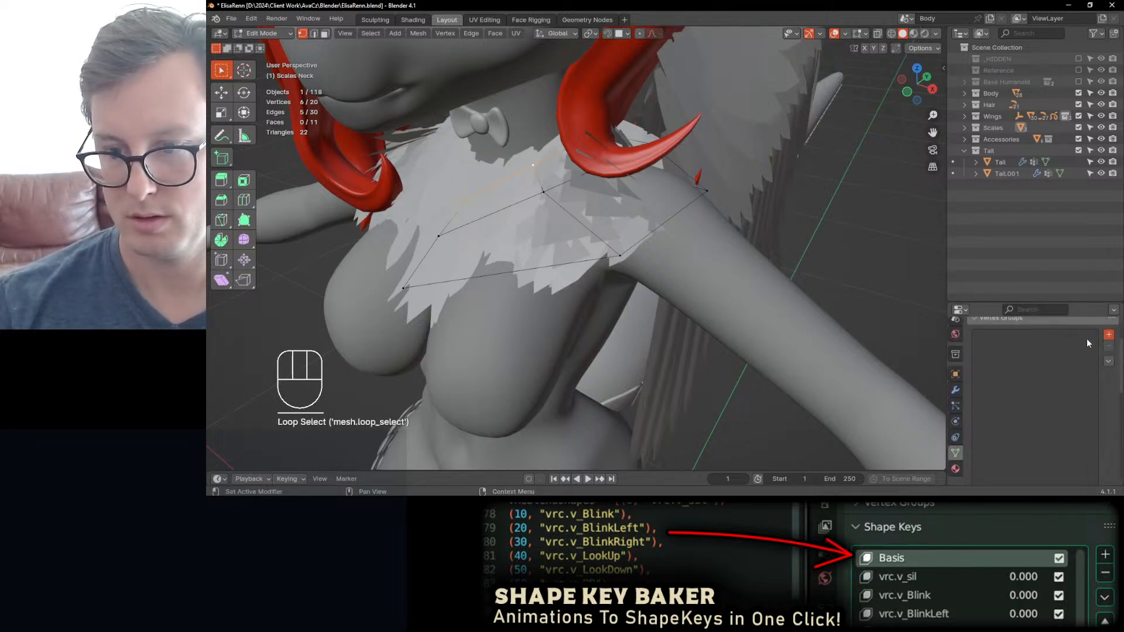
{"action": "double_click", "coordinate": [999, 338]}
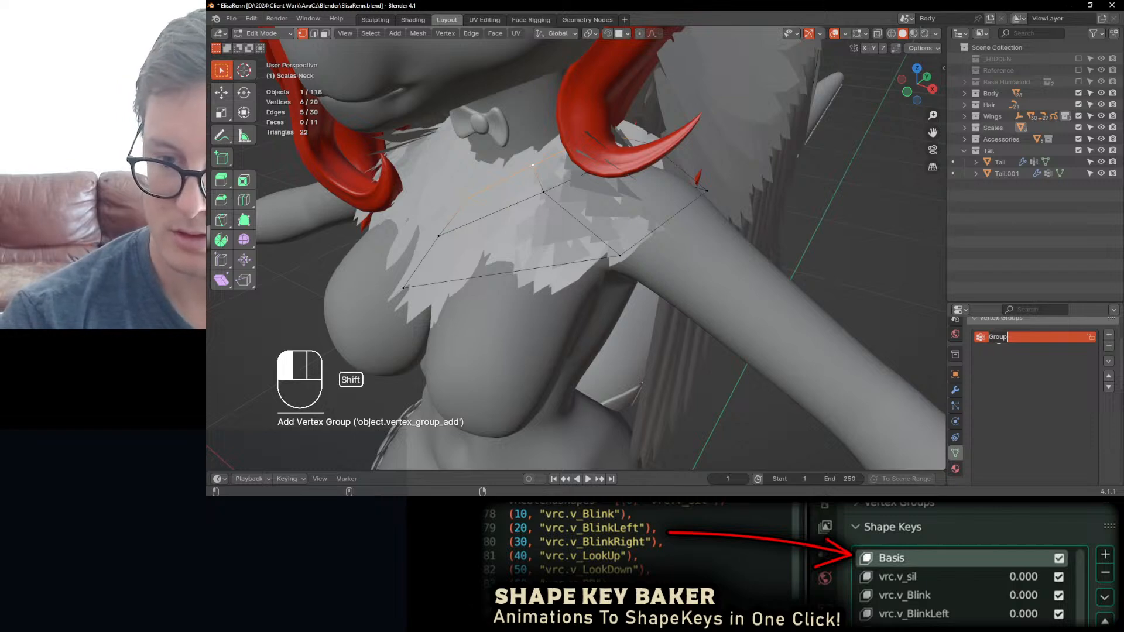
{"action": "type", "text": "To"}
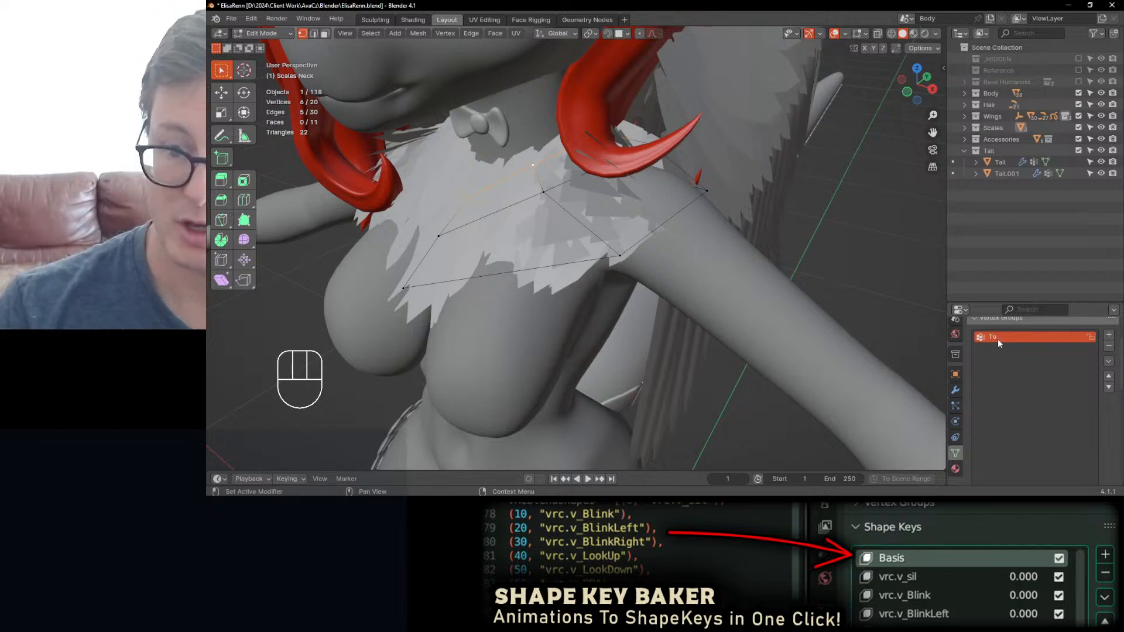
{"action": "type", "text": "p"}
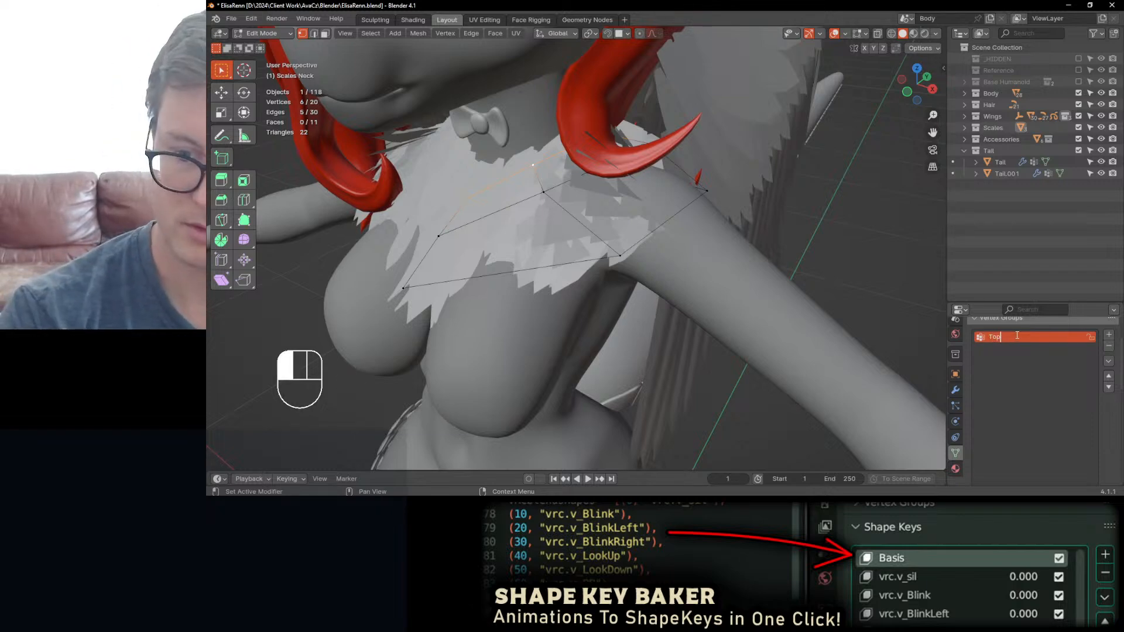
{"action": "scroll", "coordinate": [1096, 401], "scroll_direction": "down", "scroll_amount": 5}
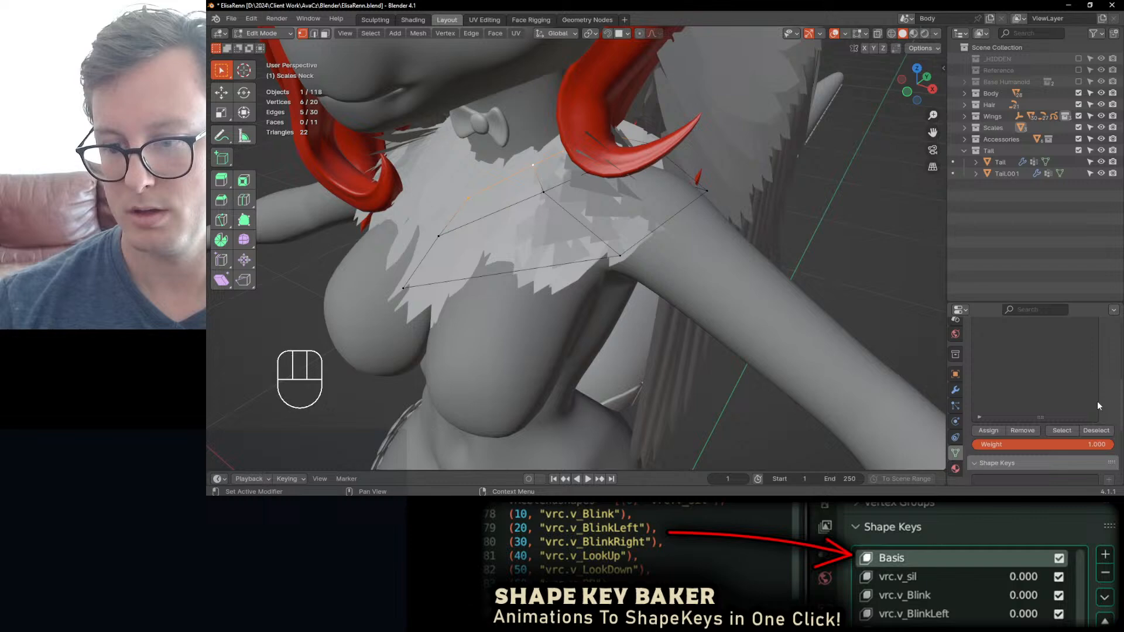
{"action": "left_click", "coordinate": [1000, 430]}
Step: Back in Object Mode, set the Vertex Group attribute of the Scales Neck modifier to Top
{"action": "key", "text": "Tab"}
{"action": "left_click", "coordinate": [955, 389]}
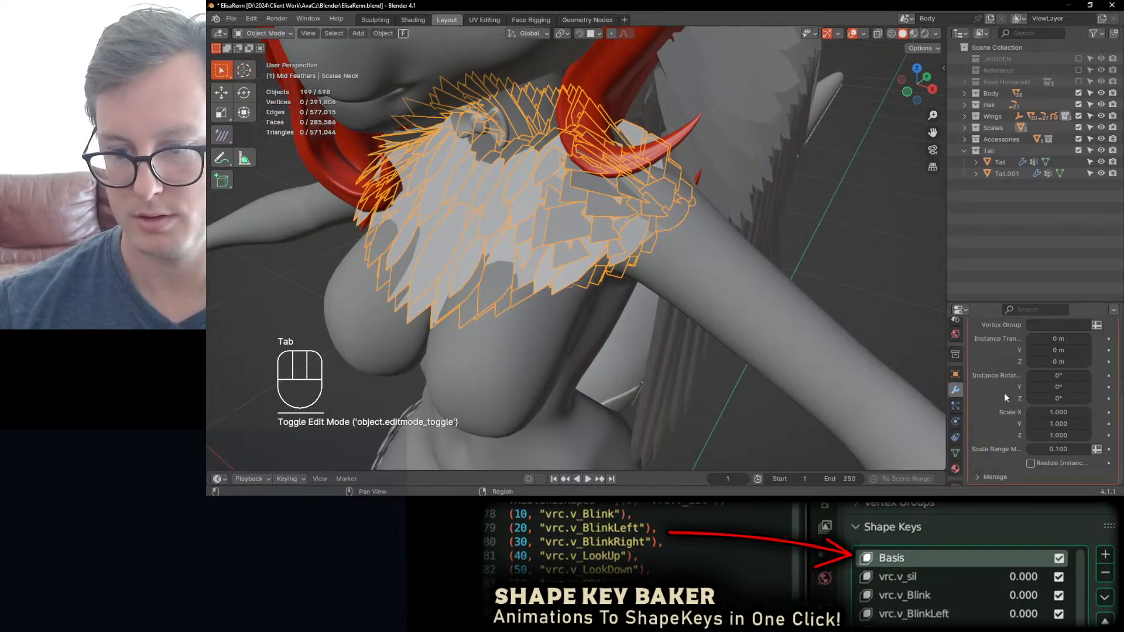
{"action": "scroll", "coordinate": [1041, 396], "scroll_direction": "up", "scroll_amount": 2}
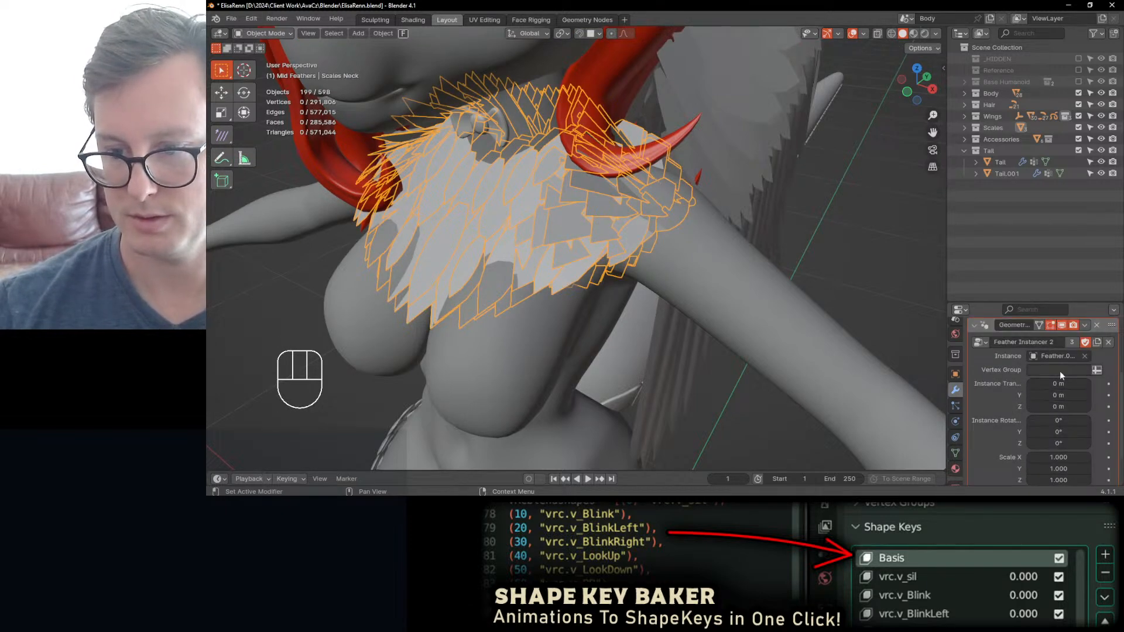
{"action": "left_click", "coordinate": [1059, 370]}
{"action": "left_click", "coordinate": [945, 273]}
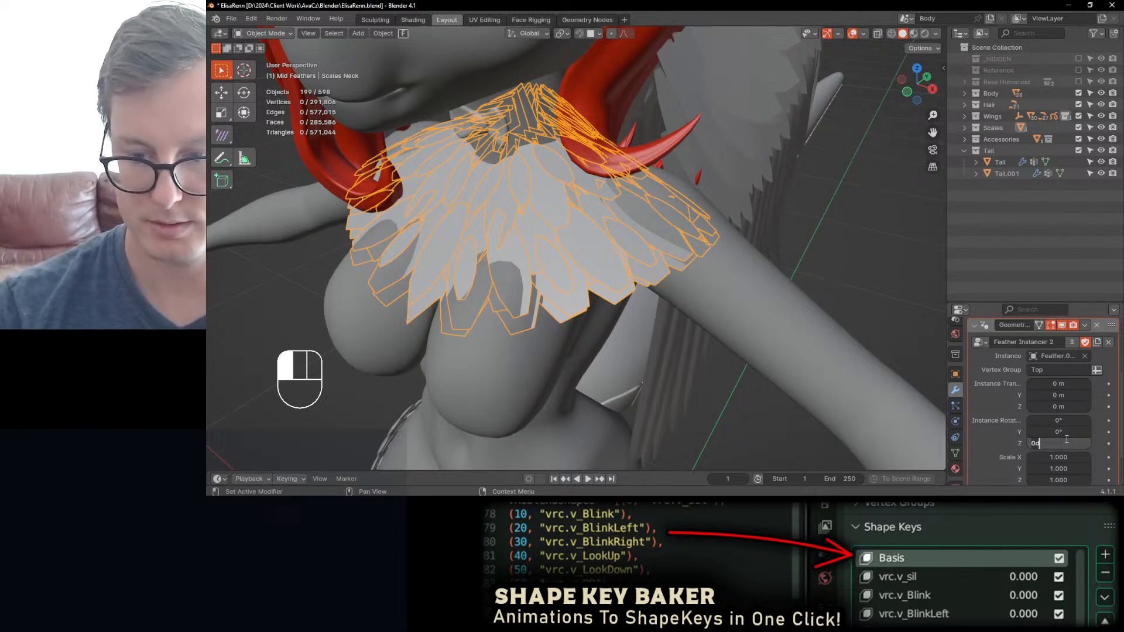
Step: Set the Instance Rotation of the Scales Neck modifier to -11.9° on X and 180° on Z
{"action": "type", "text": "0"}
{"action": "key", "text": "Return"}
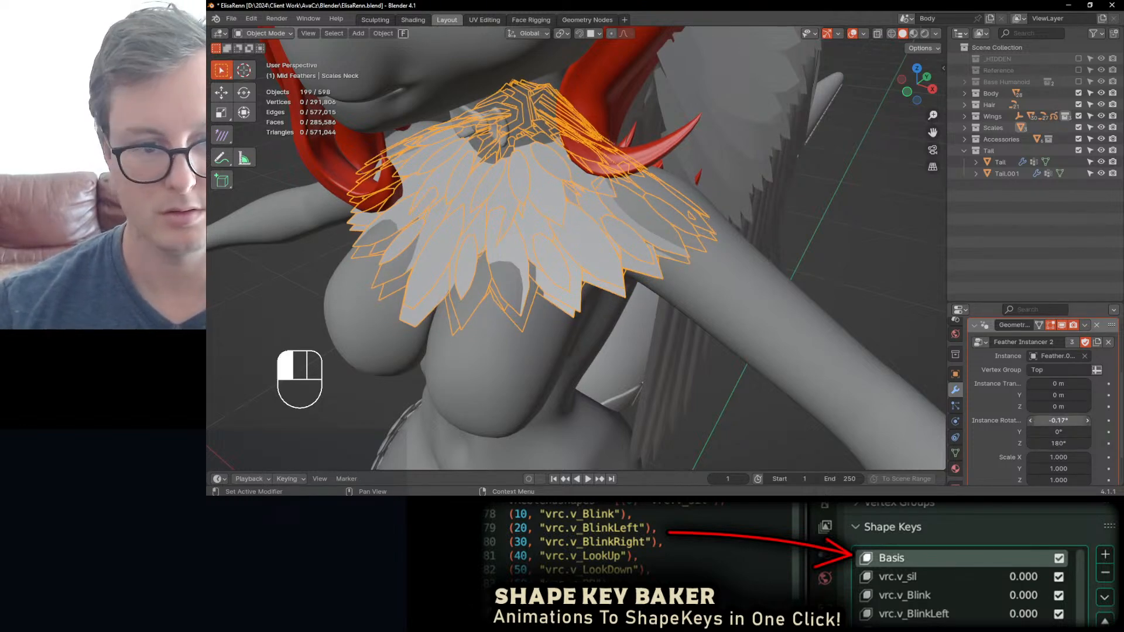
{"action": "left_click_drag", "start_coordinate": [1058, 420], "coordinate": [1053, 449]}
{"action": "scroll", "coordinate": [1059, 435], "scroll_direction": "down", "scroll_amount": 1}
{"action": "scroll", "coordinate": [1060, 434], "scroll_direction": "down", "scroll_amount": 2}
{"action": "scroll", "coordinate": [769, 348], "scroll_direction": "down", "scroll_amount": 5}
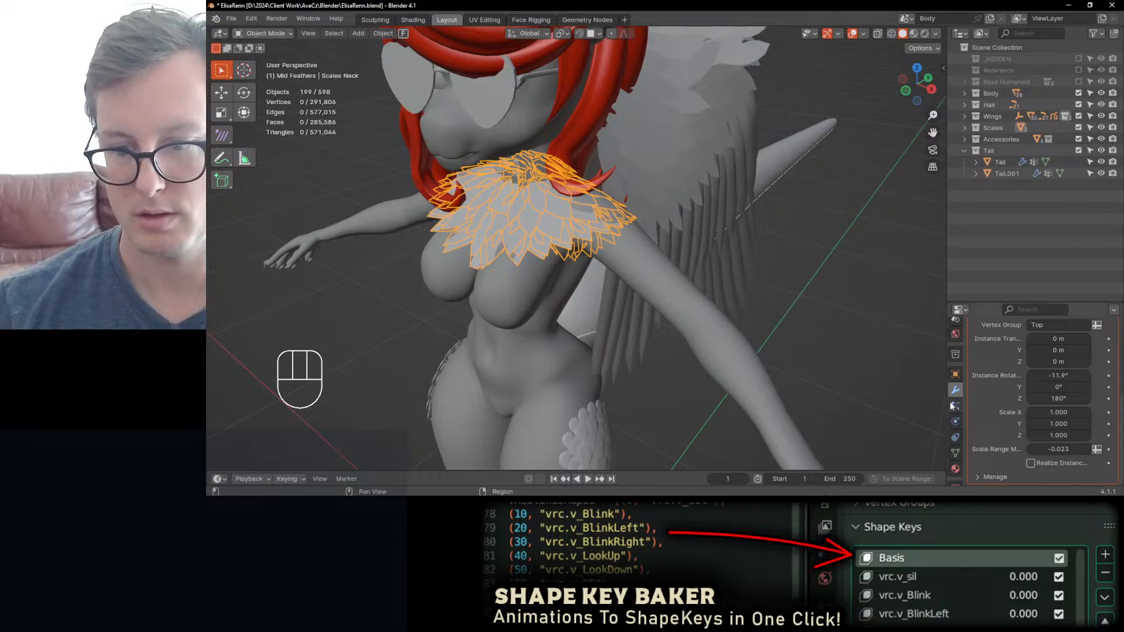
Step: Remove the Subdivision modifier from Scales Neck and isolate the neck feathers in local view
{"action": "scroll", "coordinate": [995, 402], "scroll_direction": "up", "scroll_amount": 5}
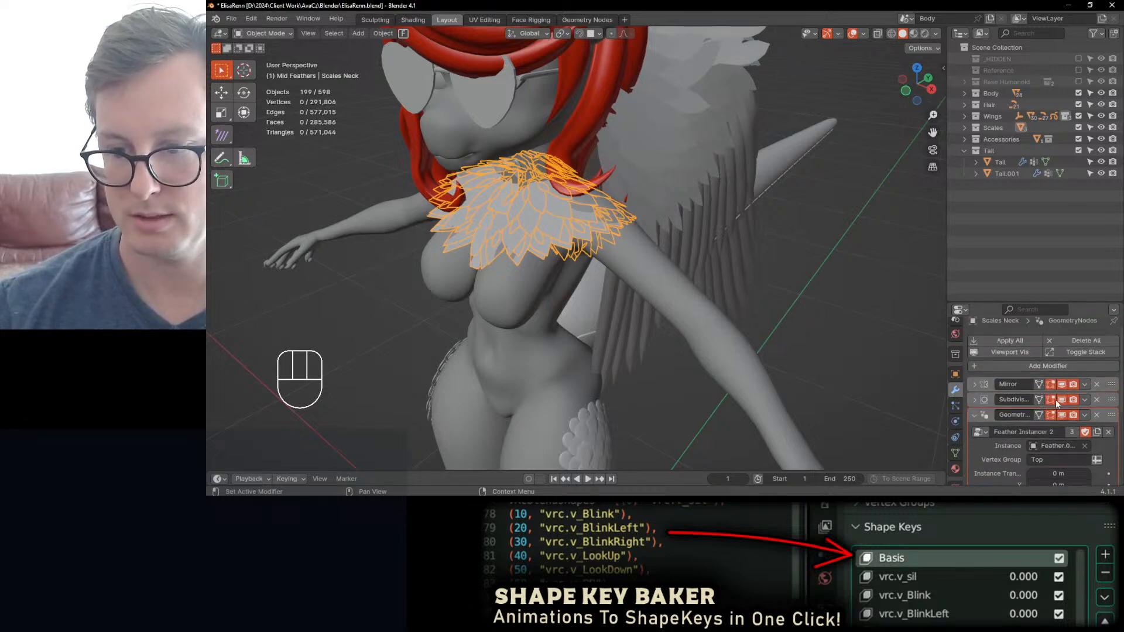
{"action": "left_click", "coordinate": [979, 401]}
{"action": "left_click", "coordinate": [1097, 399]}
{"action": "middle_click_drag", "start_coordinate": [650, 281], "coordinate": [610, 259]}
{"action": "scroll", "coordinate": [707, 326], "scroll_direction": "up", "scroll_amount": 2}
{"action": "key", "text": "slash"}
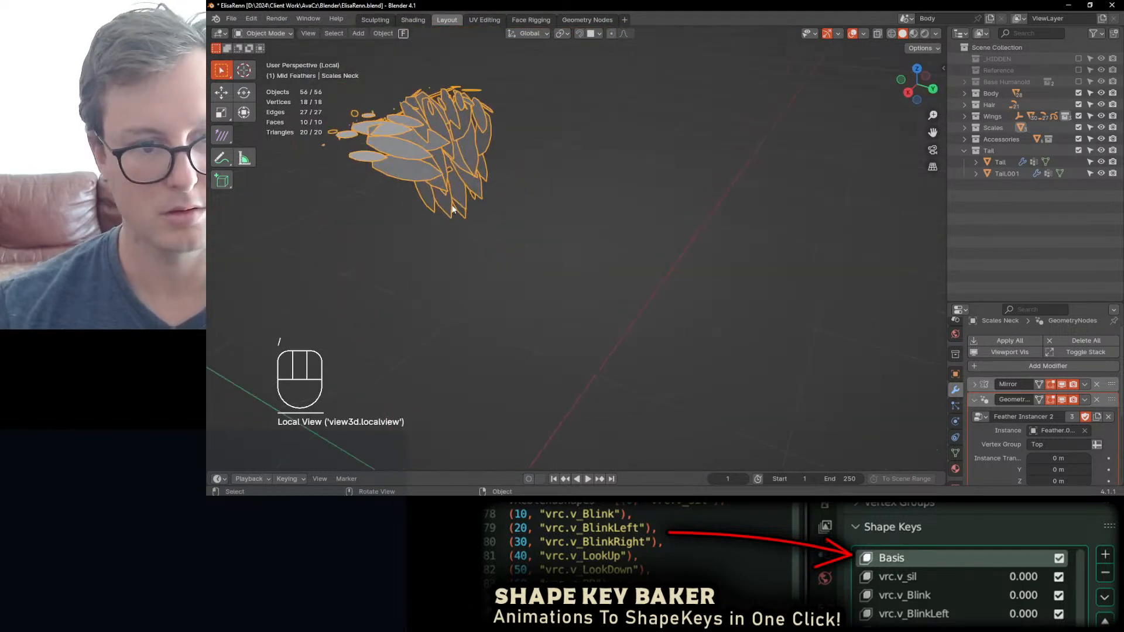
Step: In Edit Mode, assign the selected upper edge loop of the neck mesh to the Top vertex group with weight 1.000
{"action": "key", "text": "Tab"}
{"action": "middle_click_drag", "start_coordinate": [585, 240], "coordinate": [559, 260]}
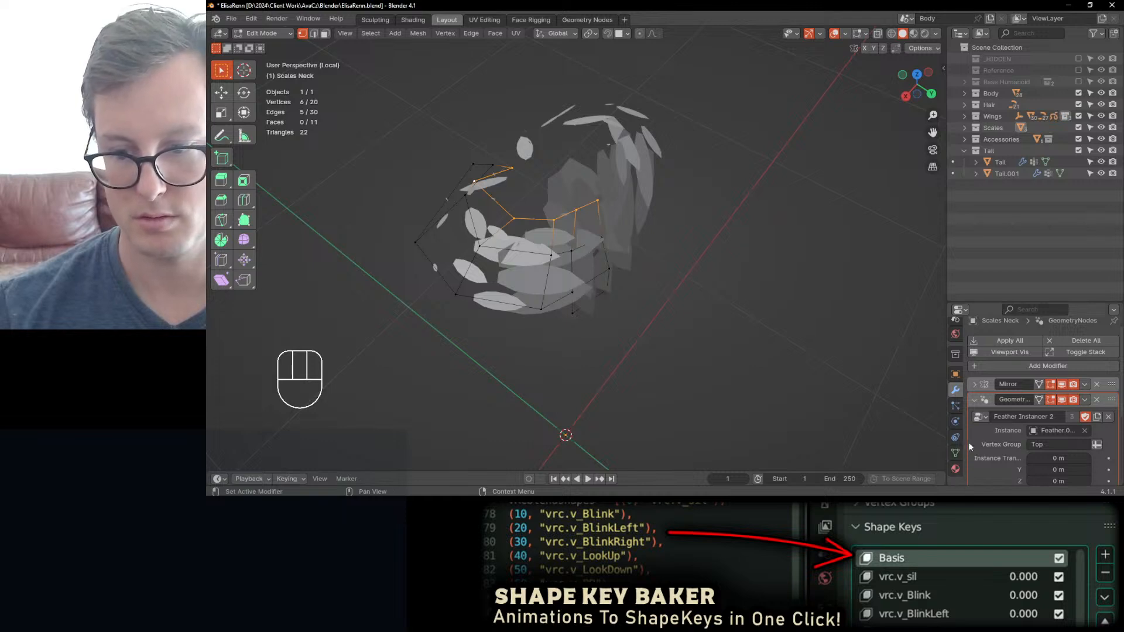
{"action": "scroll", "coordinate": [1002, 447], "scroll_direction": "down", "scroll_amount": 3}
{"action": "left_click", "coordinate": [956, 453]}
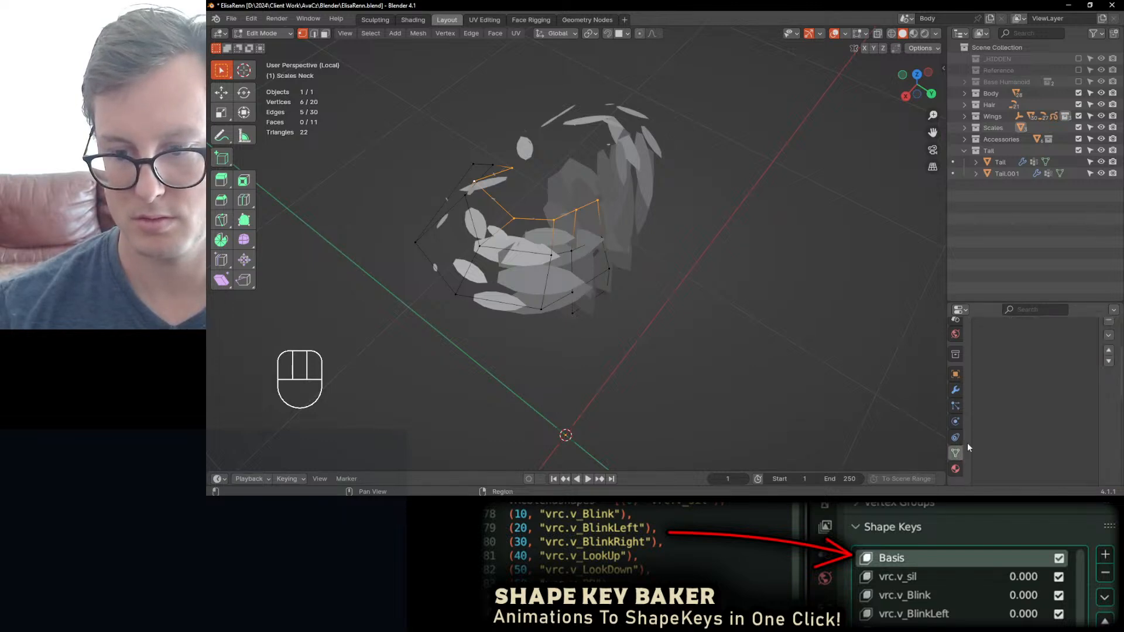
{"action": "scroll", "coordinate": [1007, 374], "scroll_direction": "down", "scroll_amount": 4}
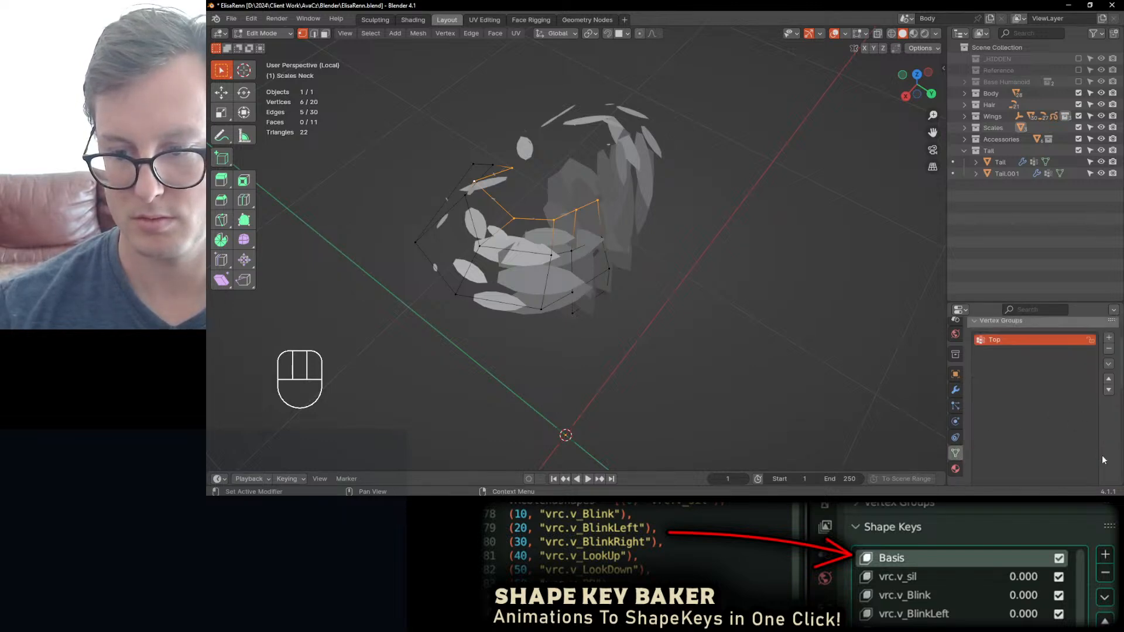
{"action": "left_click", "coordinate": [988, 366]}
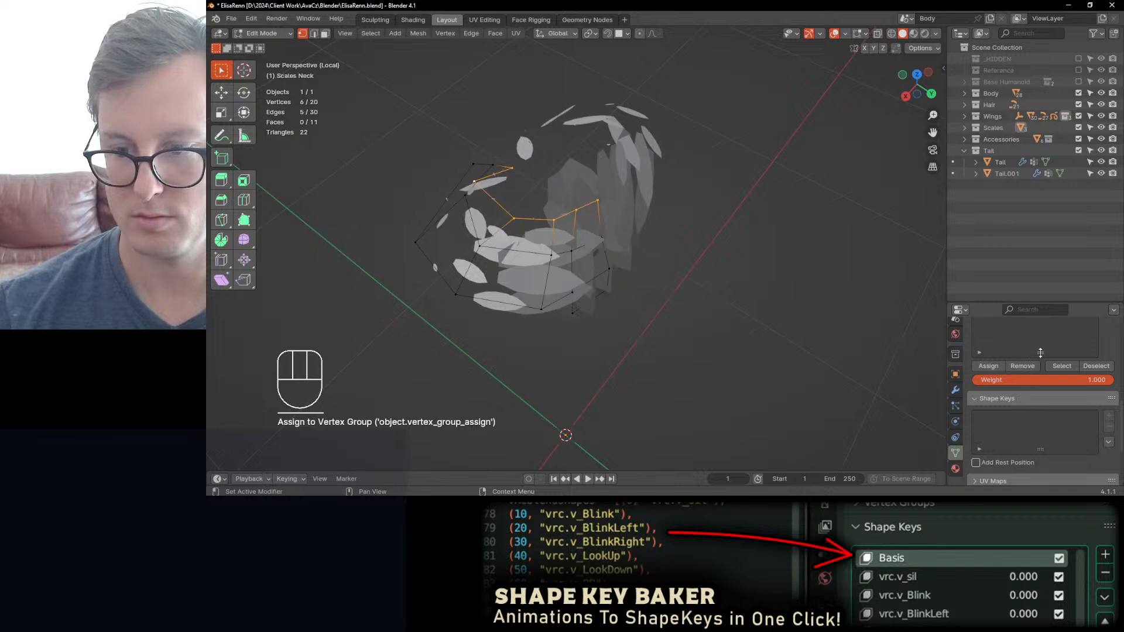
{"action": "scroll", "coordinate": [1040, 353], "scroll_direction": "down", "scroll_amount": 2}
{"action": "scroll", "coordinate": [1040, 353], "scroll_direction": "up", "scroll_amount": 4}
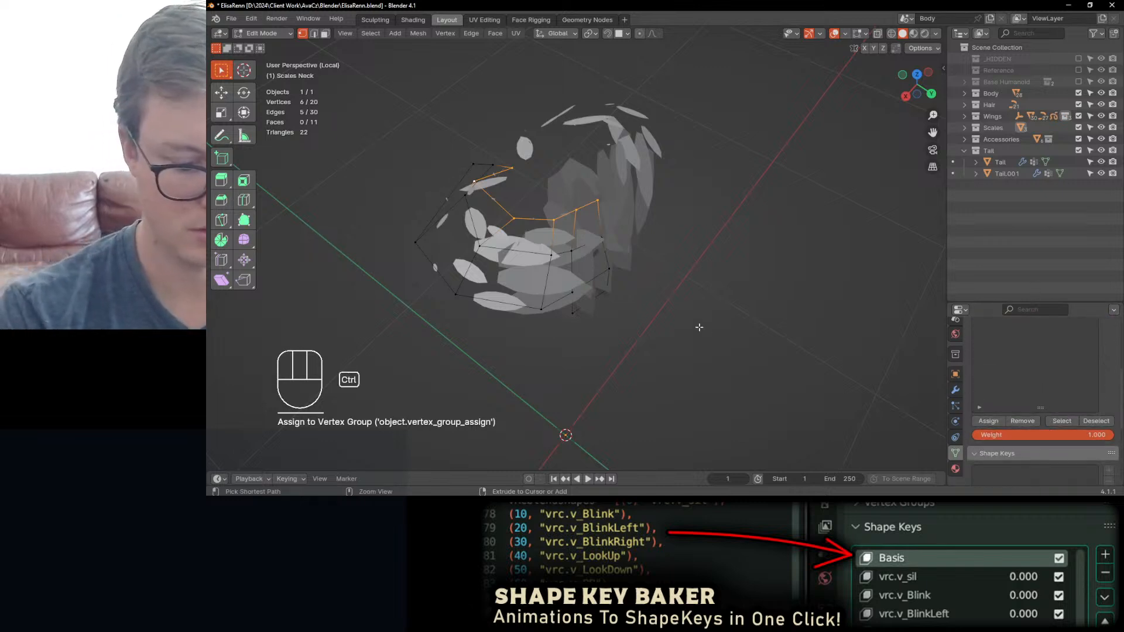
Step: Invert the selection, remove those lower vertices from the Top vertex group, and return to Object Mode
{"action": "key", "text": "ctrl+i"}
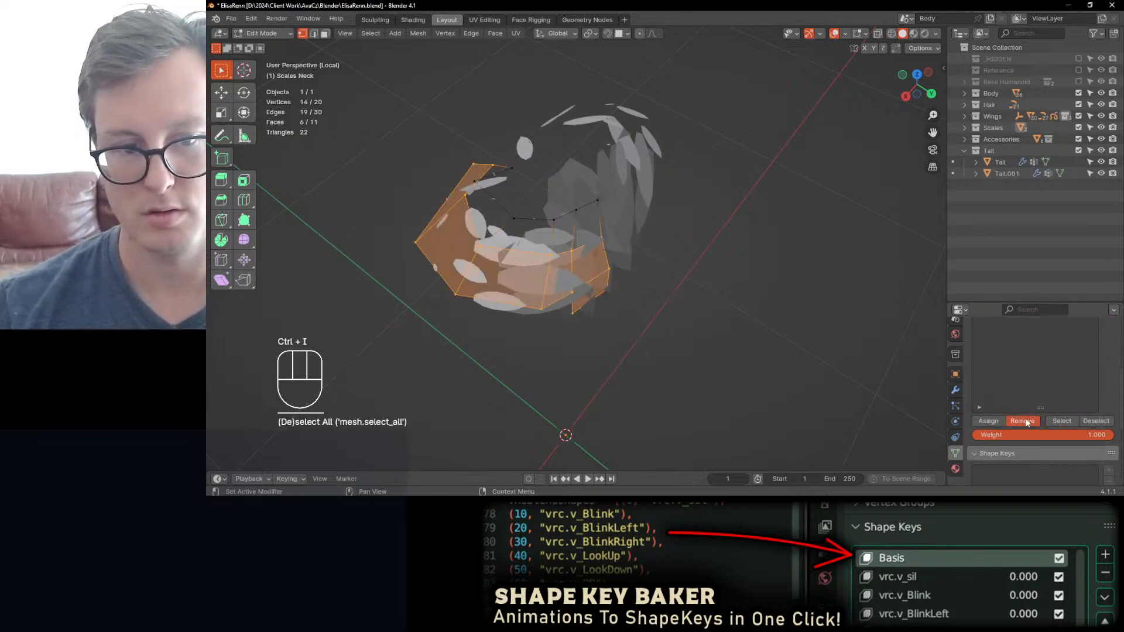
{"action": "scroll", "coordinate": [1115, 367], "scroll_direction": "up", "scroll_amount": 5}
{"action": "left_click", "coordinate": [973, 365]}
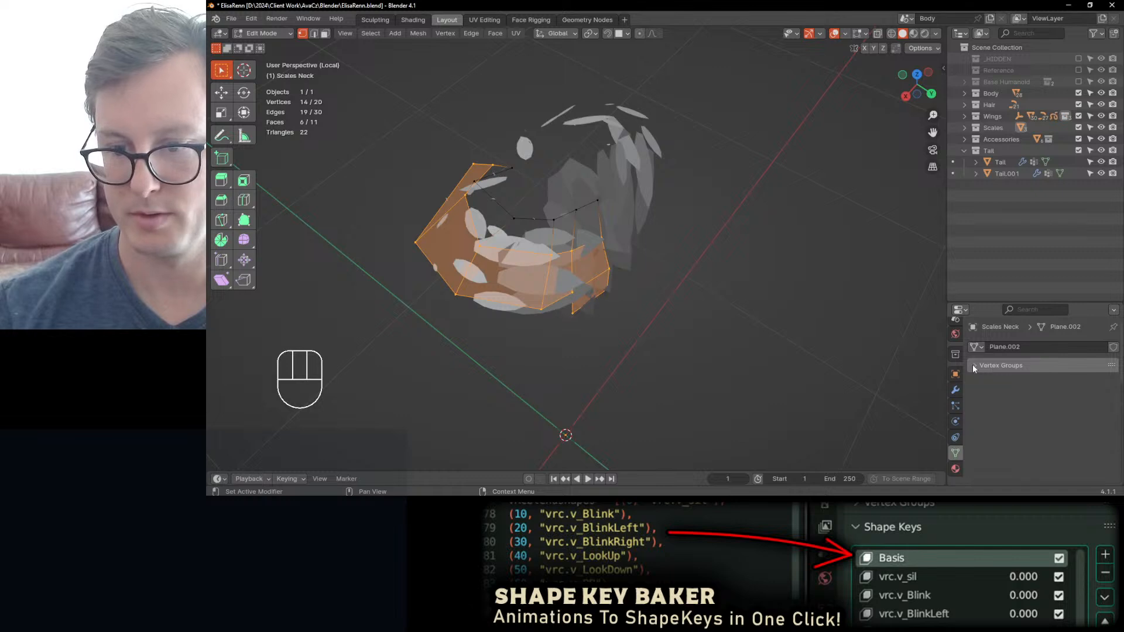
{"action": "middle_click_drag", "start_coordinate": [515, 281], "coordinate": [650, 254]}
{"action": "key", "text": "Tab"}
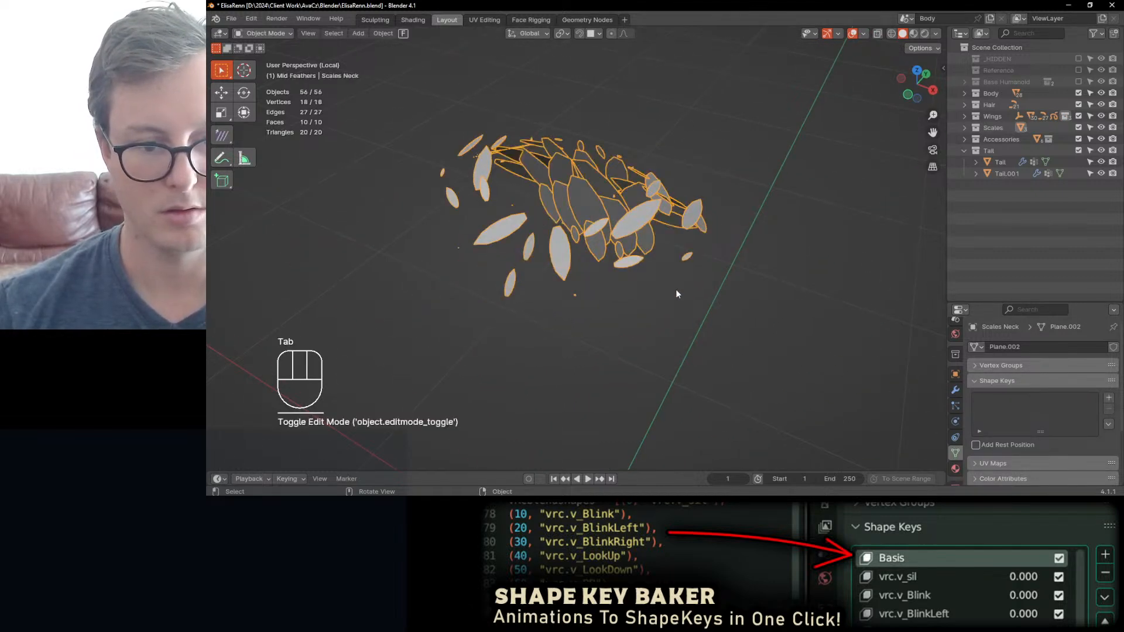
Step: Set the Scales Neck modifier's instance scale to 0.563 on all axes and its Scale Range value to 0.527
{"action": "left_click", "coordinate": [955, 389]}
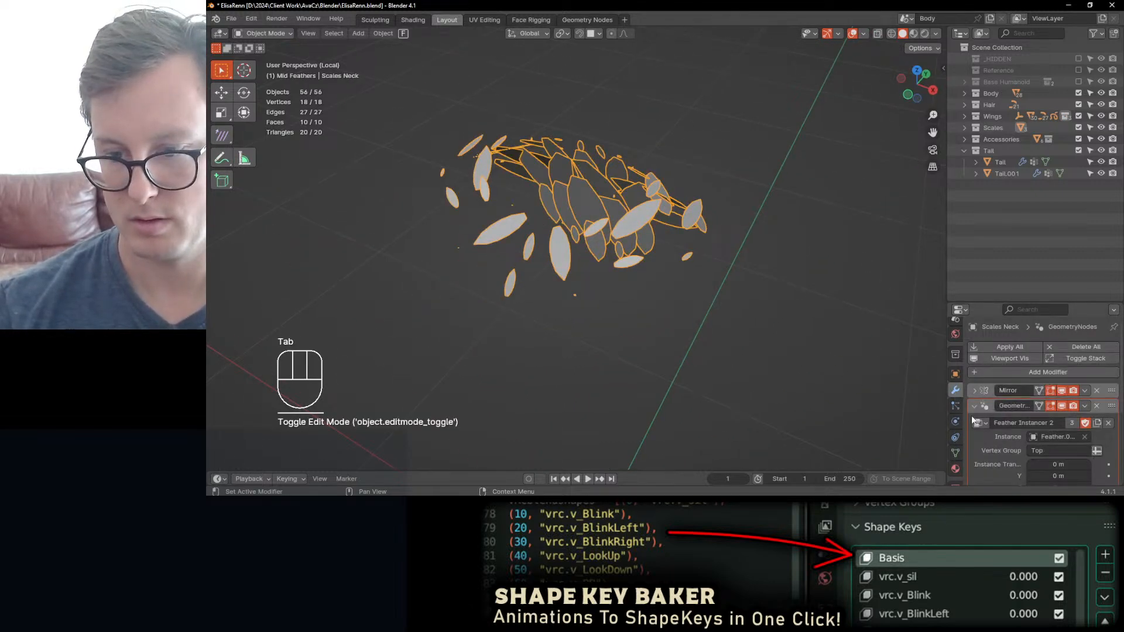
{"action": "left_click", "coordinate": [974, 405]}
{"action": "left_click", "coordinate": [974, 406]}
{"action": "scroll", "coordinate": [995, 418], "scroll_direction": "down", "scroll_amount": 5}
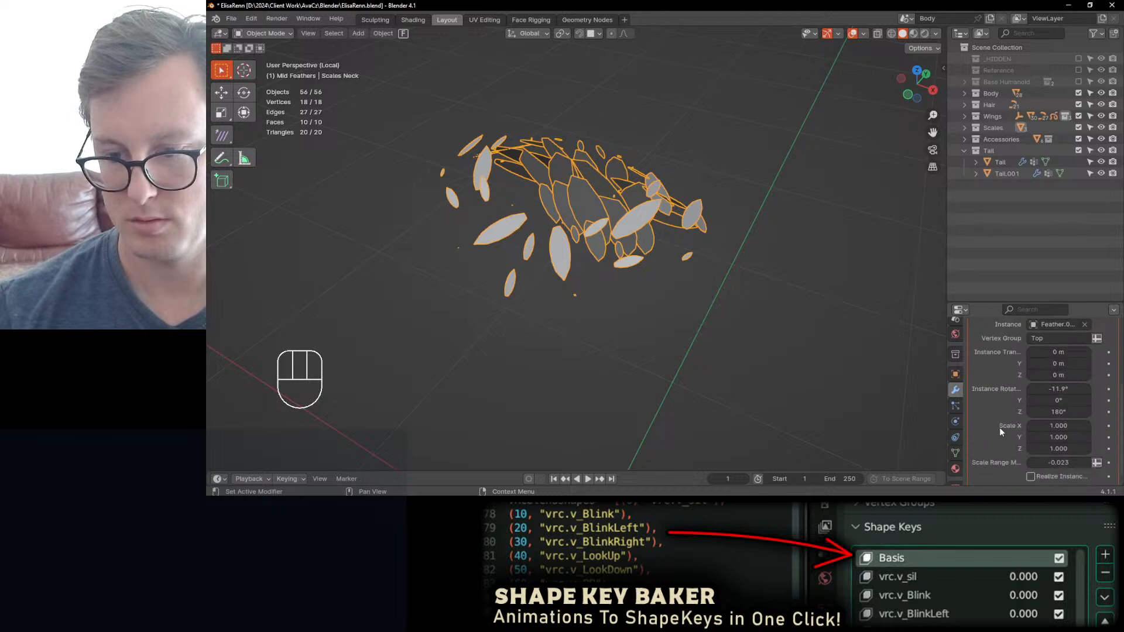
{"action": "left_click_drag", "start_coordinate": [1058, 412], "coordinate": [1069, 448]}
{"action": "middle_click_drag", "start_coordinate": [655, 319], "coordinate": [686, 339]}
Step: In Edit Mode, select the front centre vertex of the upper neck edge and remove it from the Top vertex group
{"action": "key", "text": "Tab"}
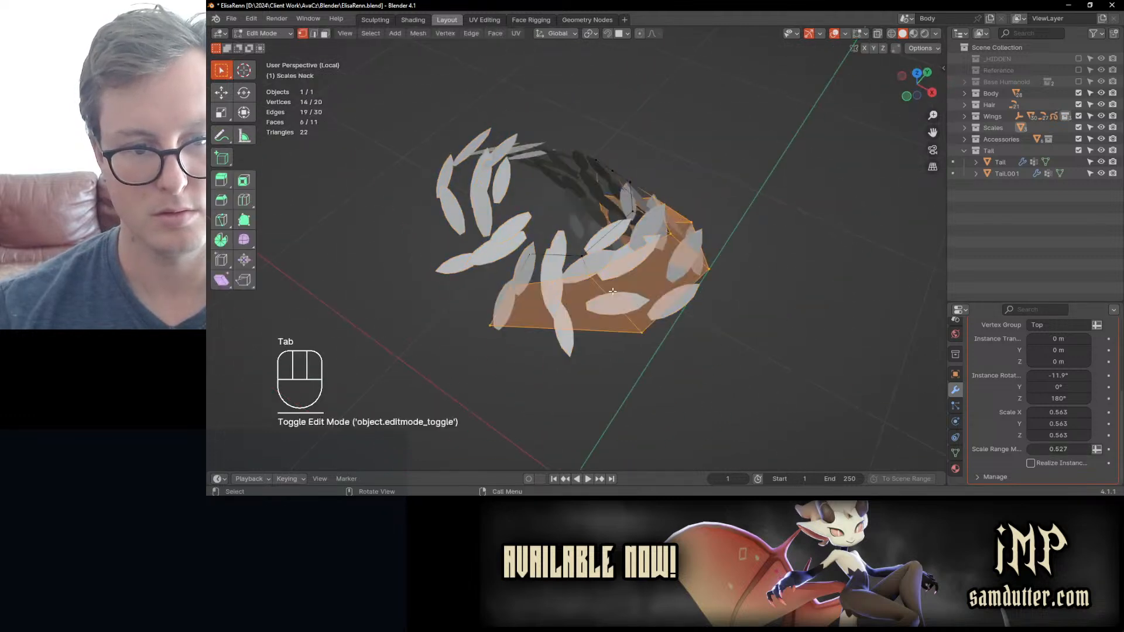
{"action": "left_click", "coordinate": [520, 264]}
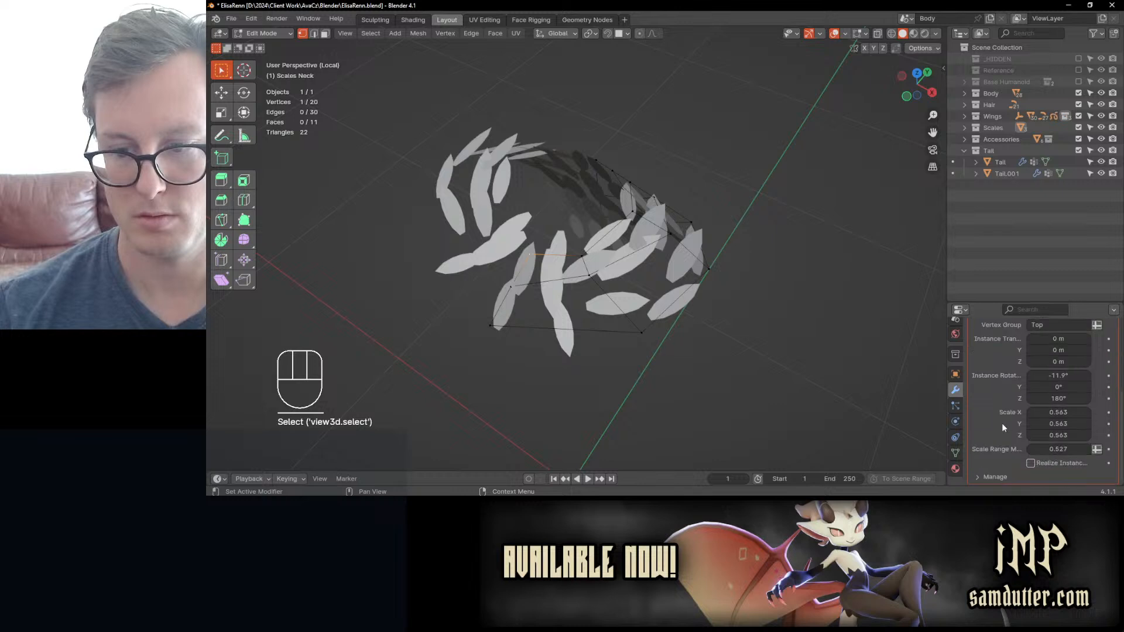
{"action": "left_click", "coordinate": [956, 454]}
{"action": "scroll", "coordinate": [1028, 372], "scroll_direction": "up", "scroll_amount": 5}
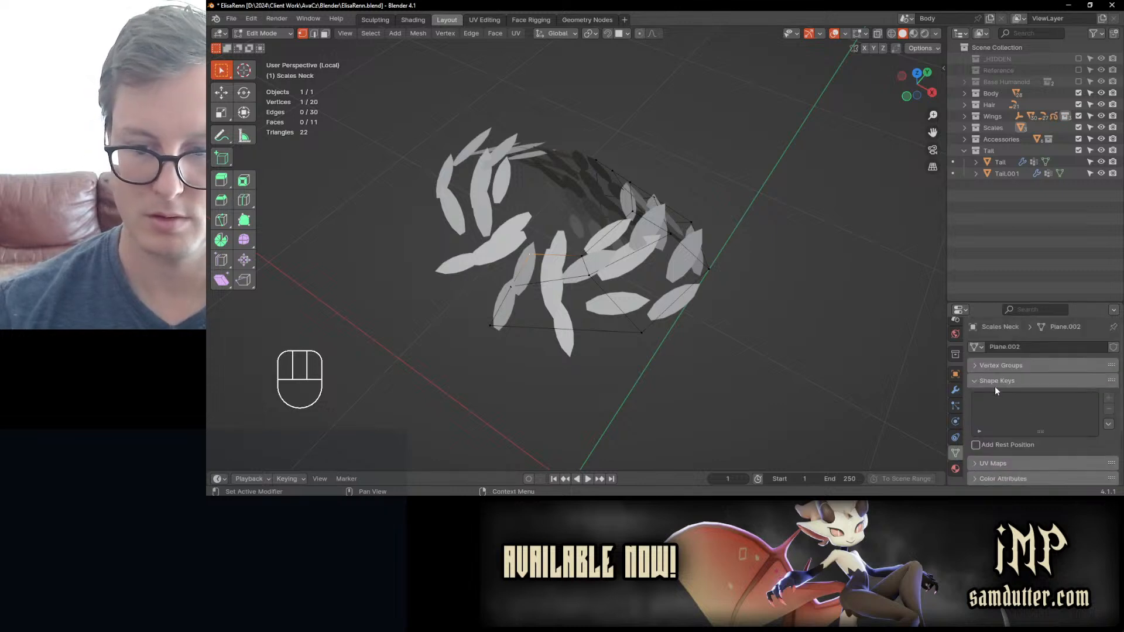
{"action": "left_click", "coordinate": [978, 365]}
{"action": "scroll", "coordinate": [1080, 439], "scroll_direction": "down", "scroll_amount": 5}
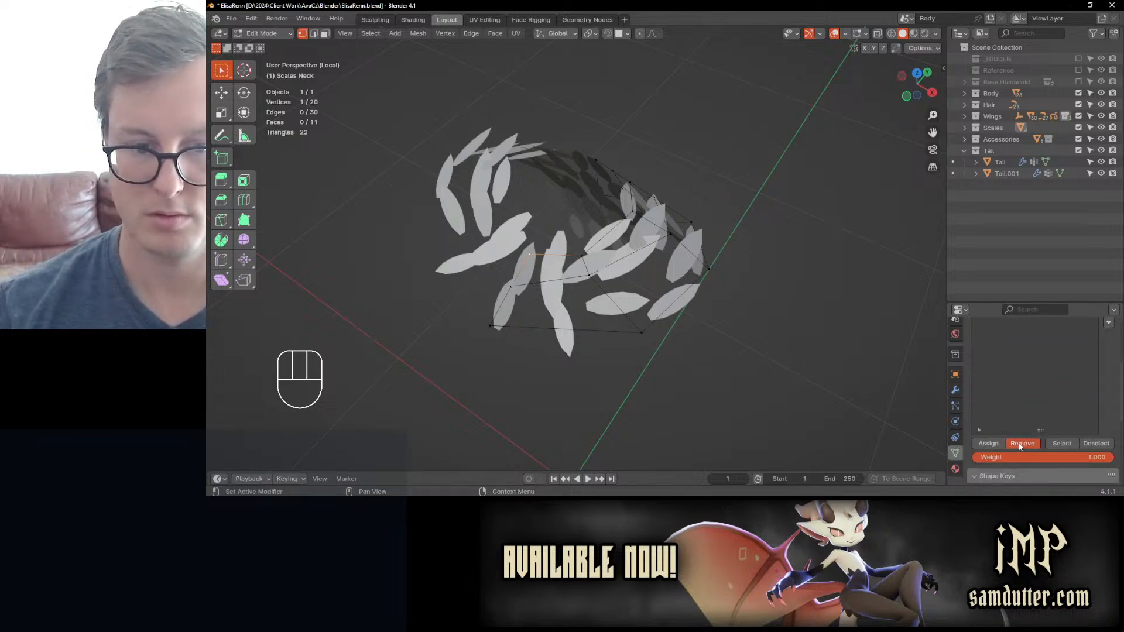
{"action": "left_click", "coordinate": [1021, 443]}
{"action": "middle_click_drag", "start_coordinate": [562, 263], "coordinate": [706, 260]}
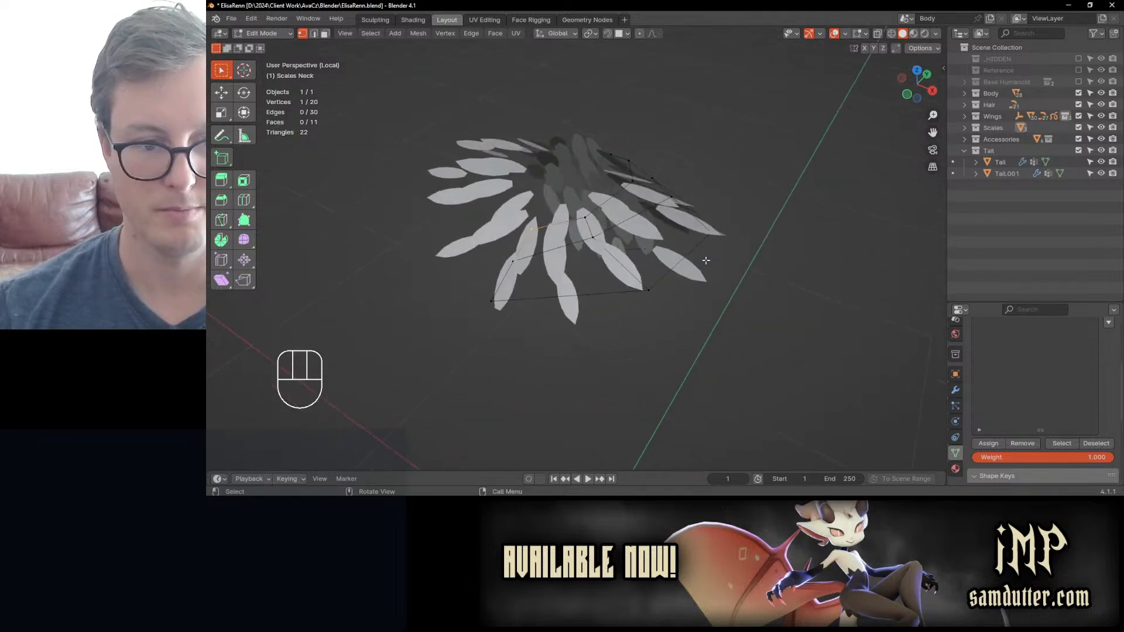
Step: Set the selected centre vertex's X coordinate to 0 m, return to Object Mode, and save the file
{"action": "key", "text": "m"}
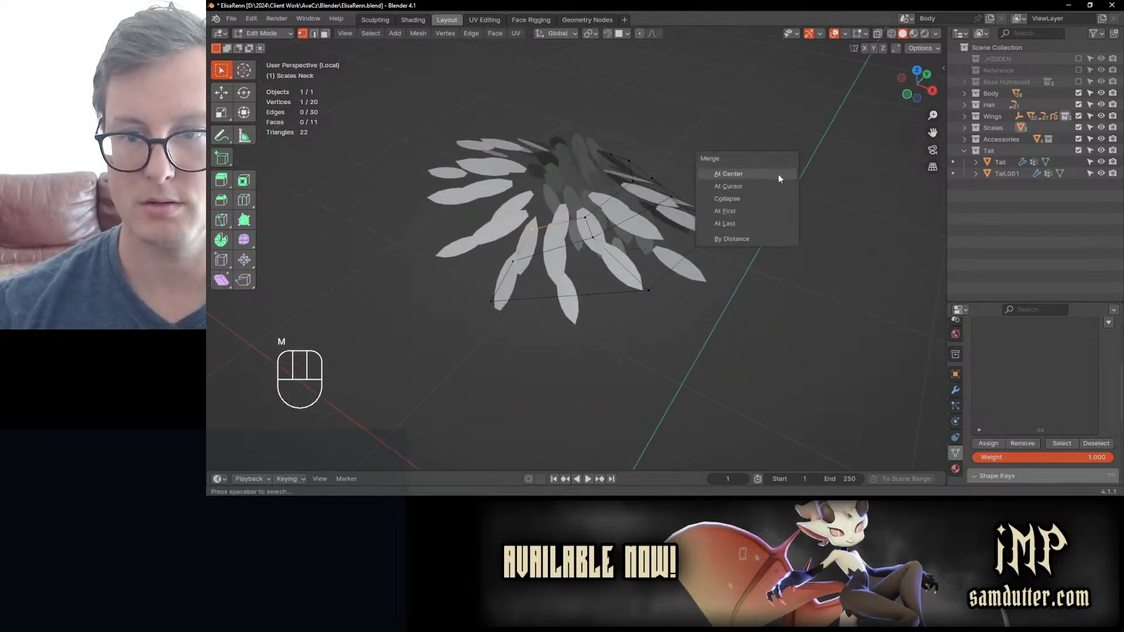
{"action": "key", "text": "n"}
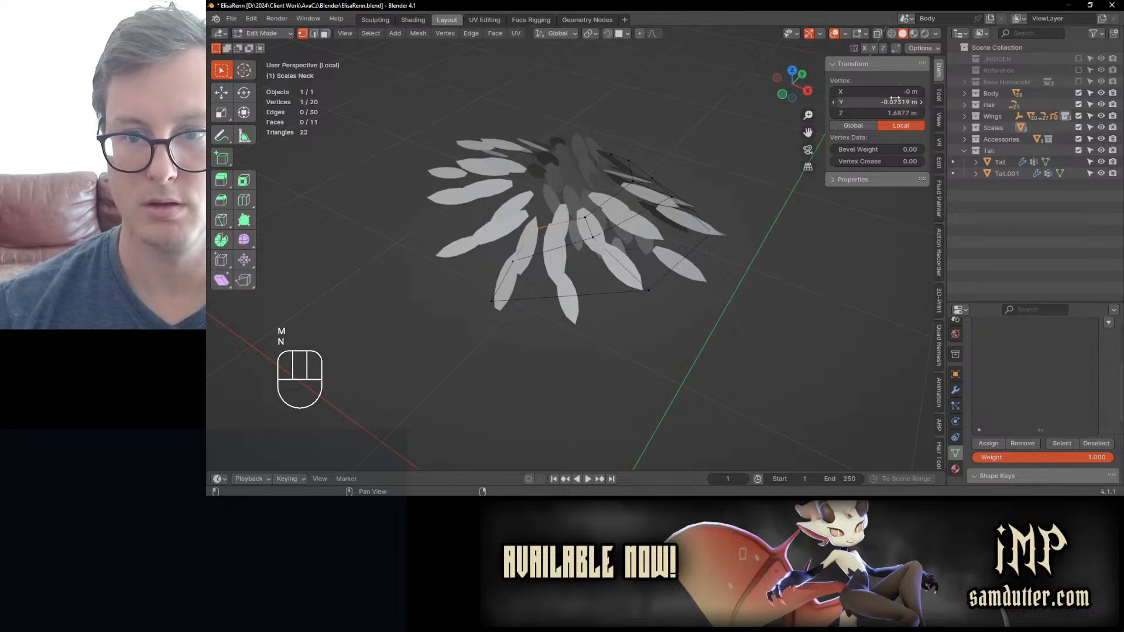
{"action": "left_click", "coordinate": [896, 91]}
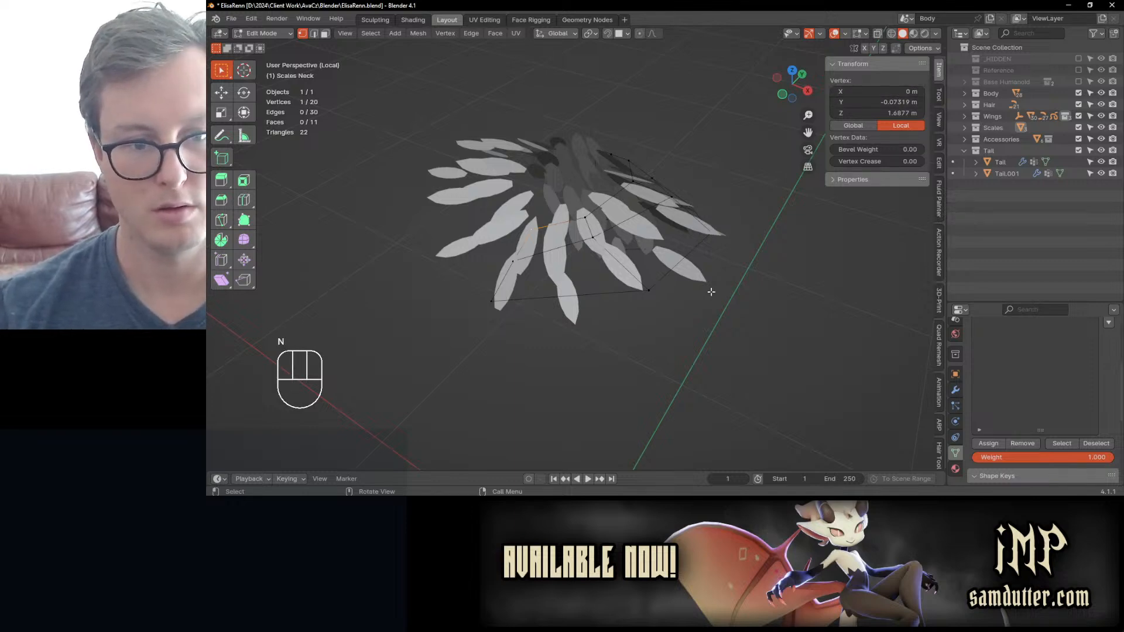
{"action": "key", "text": "Tab"}
{"action": "key", "text": "ctrl+s"}
{"action": "mouse_move", "coordinate": [594, 286]}
{"action": "middle_mouse_down"}
{"action": "mouse_move", "coordinate": [649, 309]}
{"action": "mouse_move", "coordinate": [589, 284]}
{"action": "middle_mouse_up"}
{"action": "key", "text": "Tab"}
{"action": "key", "text": "Tab"}
Step: Apply the Mirror modifier on Scales Neck
{"action": "left_click", "coordinate": [955, 390]}
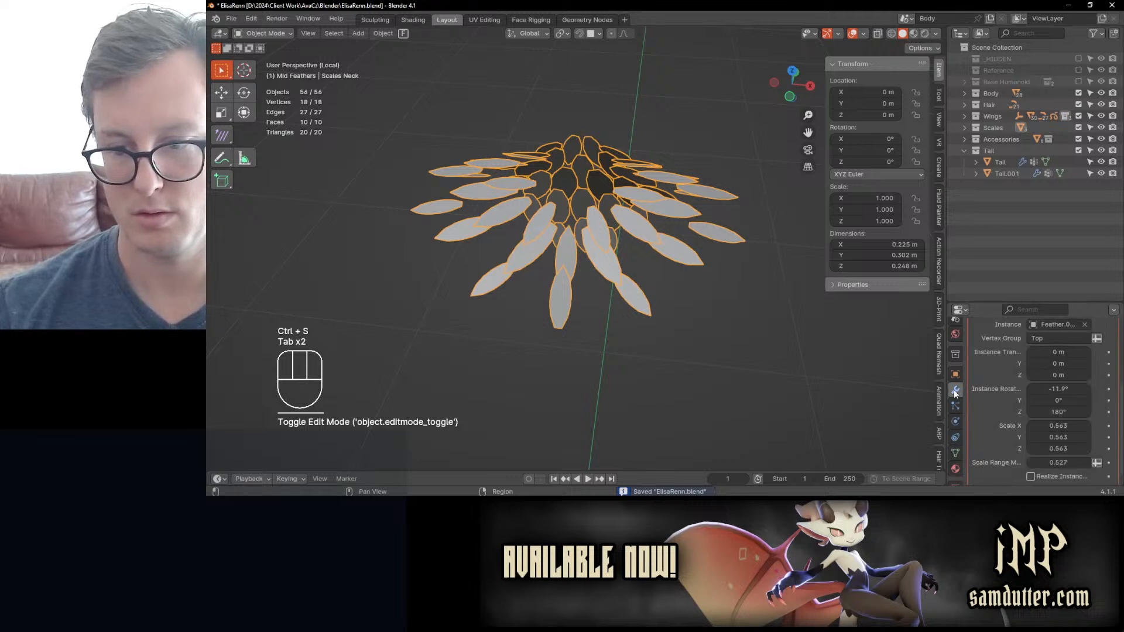
{"action": "scroll", "coordinate": [1046, 363], "scroll_direction": "up", "scroll_amount": 5}
{"action": "left_click", "coordinate": [973, 406]}
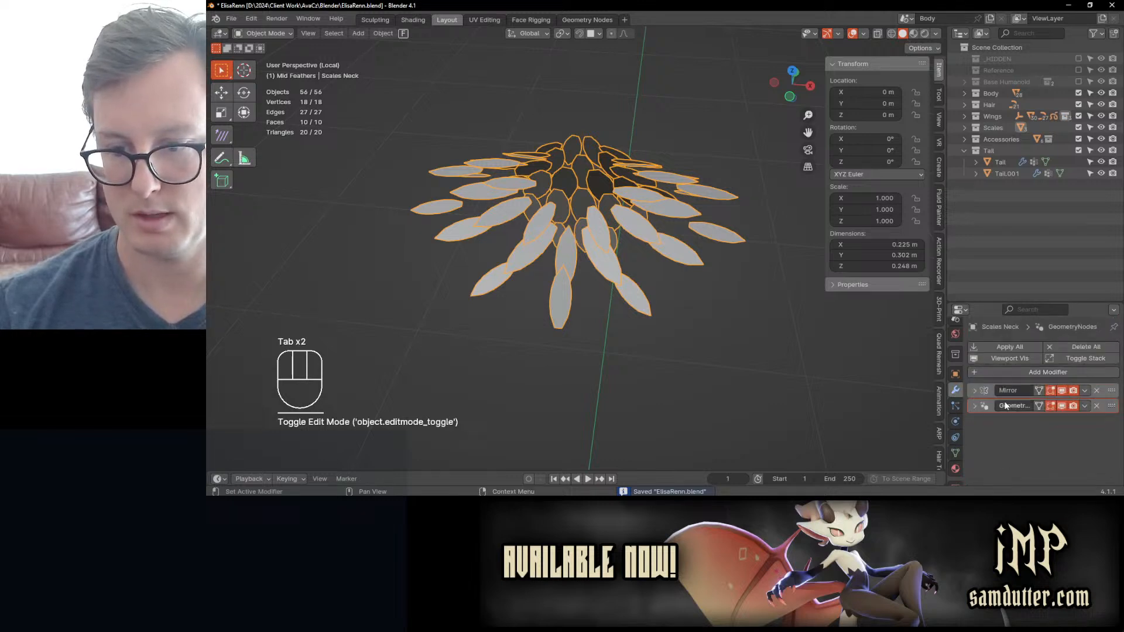
{"action": "left_click", "coordinate": [1085, 391]}
{"action": "left_click", "coordinate": [1069, 403]}
Step: Try assigning the entire upper edge loop of the mirrored neck mesh to the Top vertex group with weight 1.000
{"action": "key", "text": "Tab"}
{"action": "middle_click_drag", "start_coordinate": [547, 283], "coordinate": [407, 243]}
{"action": "key", "text": "g"}
{"action": "left_click", "coordinate": [574, 248]}
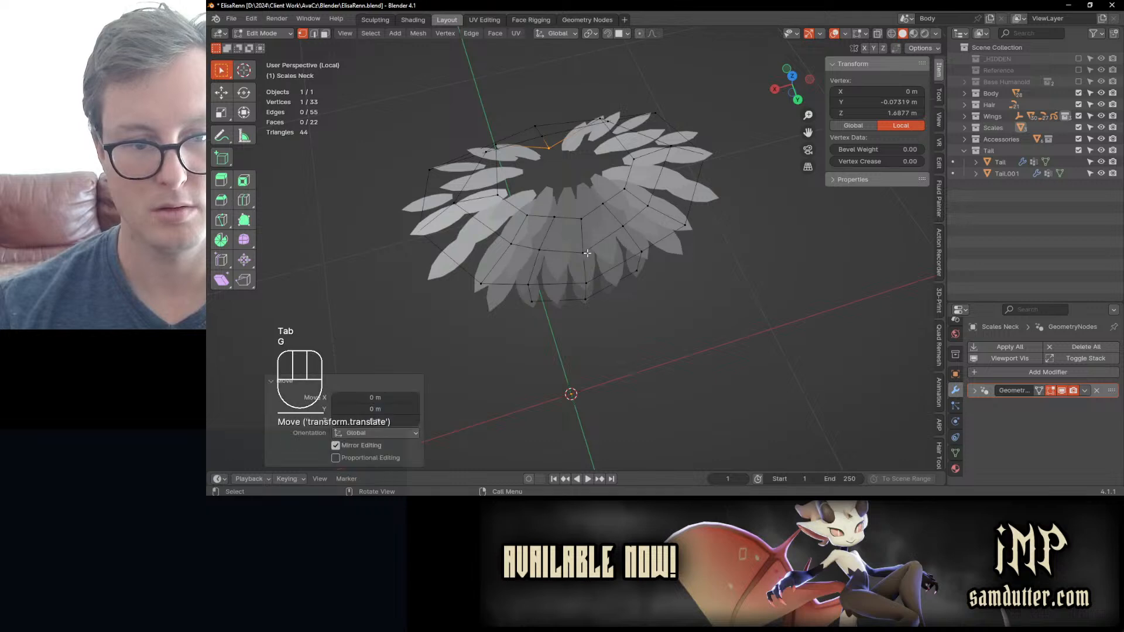
{"action": "middle_click_drag", "start_coordinate": [537, 176], "coordinate": [670, 193]}
{"action": "left_click", "coordinate": [670, 194]}
{"action": "left_click", "coordinate": [518, 270], "text": "alt"}
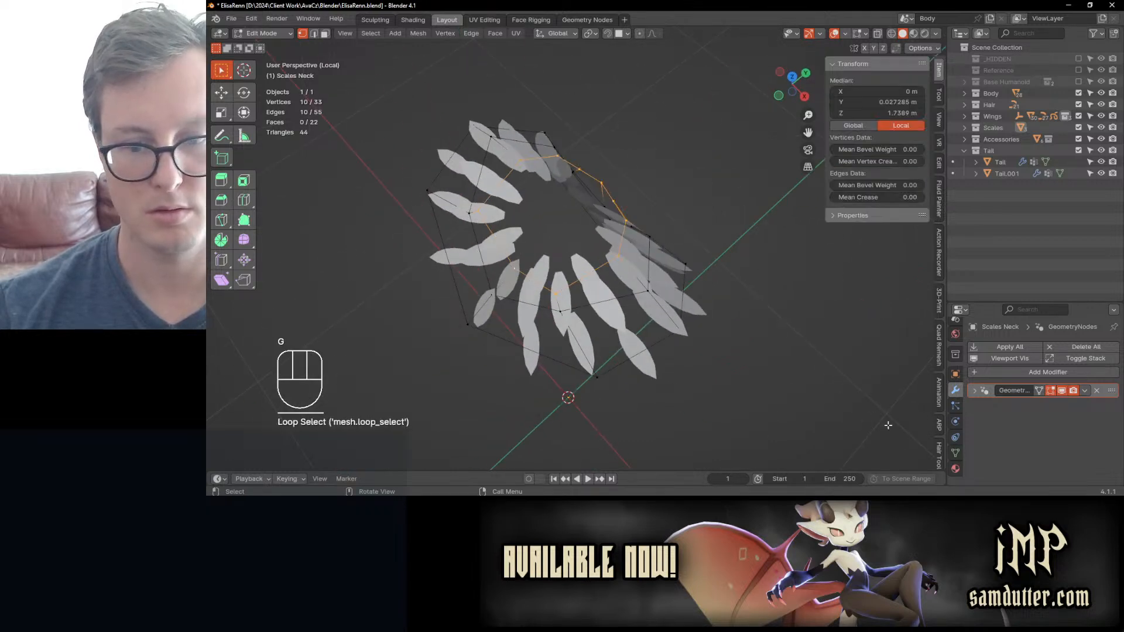
{"action": "left_click", "coordinate": [956, 452]}
{"action": "scroll", "coordinate": [995, 433], "scroll_direction": "up", "scroll_amount": 3}
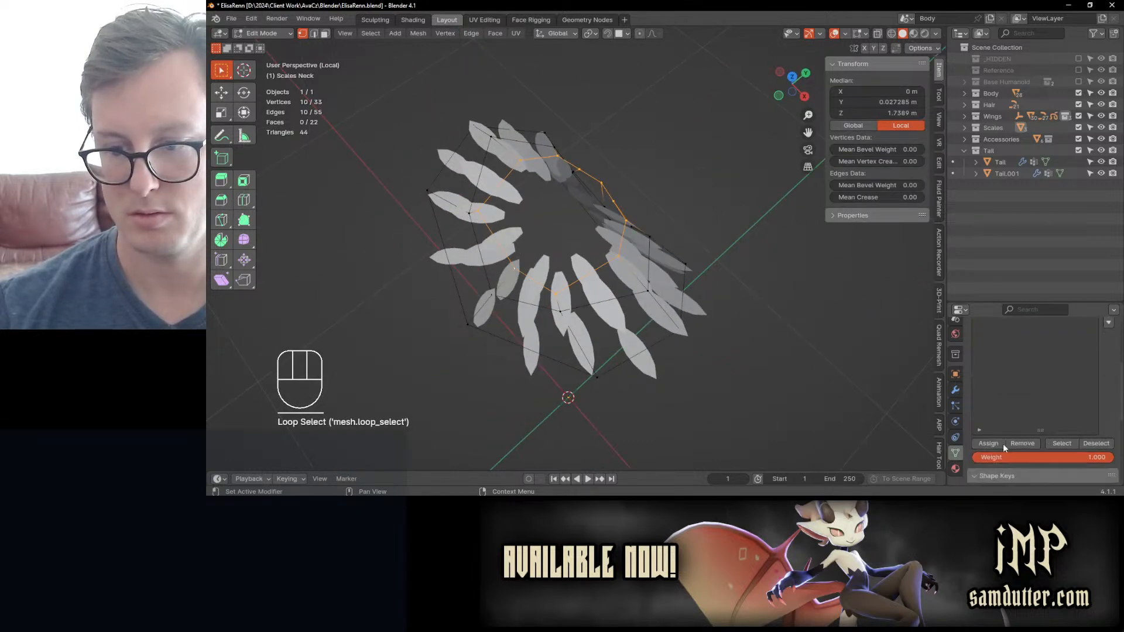
{"action": "left_click", "coordinate": [998, 443]}
{"action": "middle_click_drag", "start_coordinate": [625, 315], "coordinate": [847, 385]}
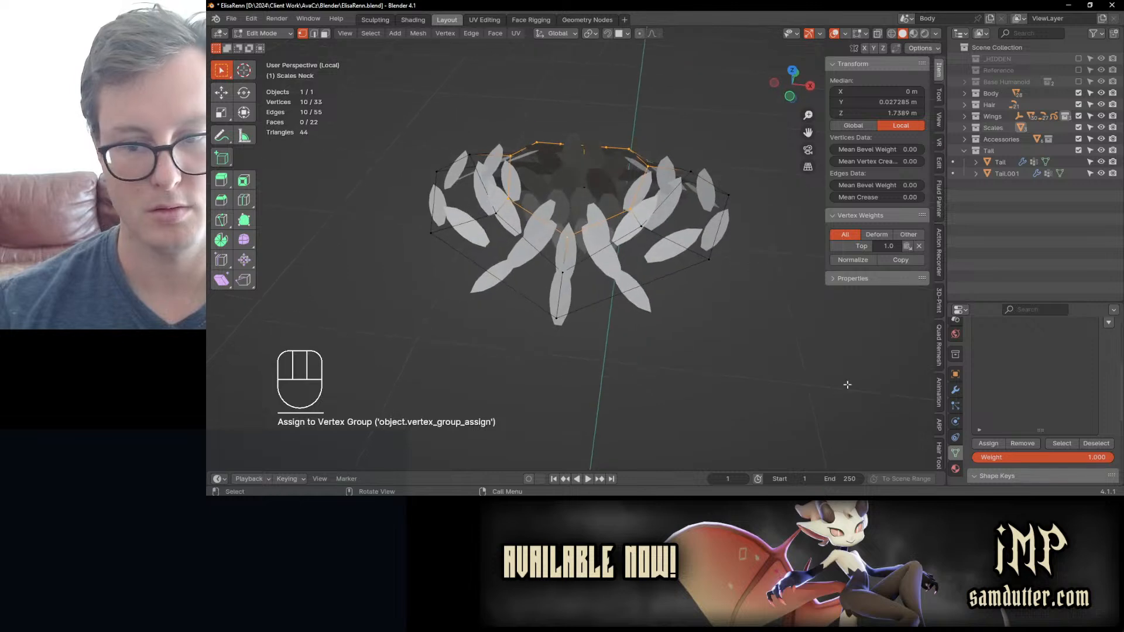
Step: Set the modifier's Instance Rotation to -11.6° on X and 176° on Z, and undo the last vertex group assignment
{"action": "left_click", "coordinate": [956, 390]}
{"action": "left_click", "coordinate": [982, 390]}
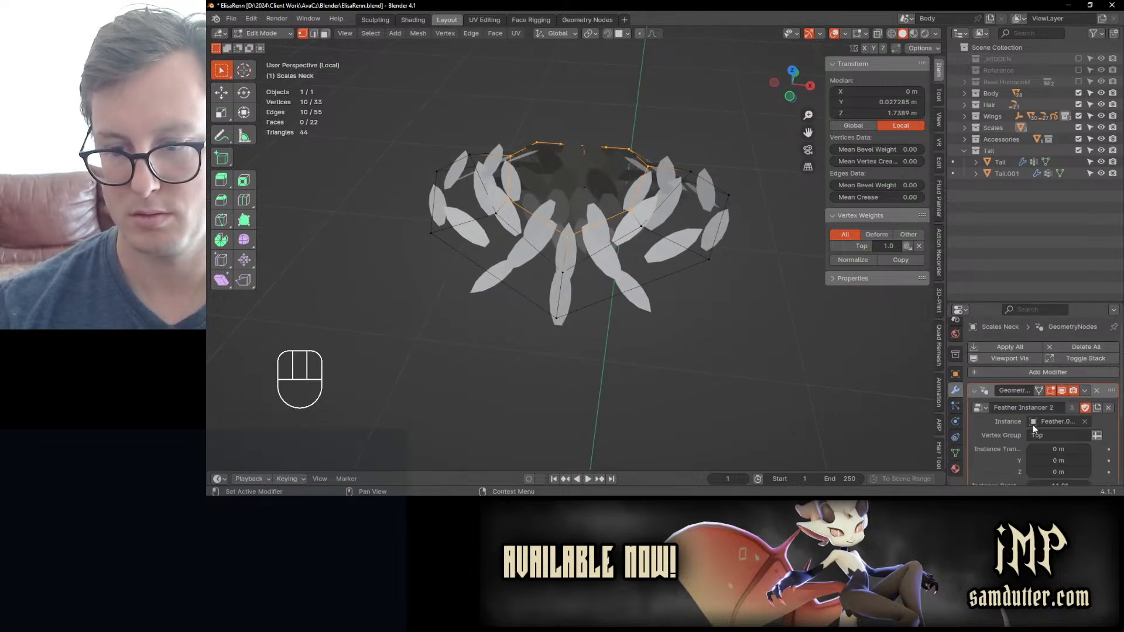
{"action": "scroll", "coordinate": [1033, 424], "scroll_direction": "down", "scroll_amount": 5}
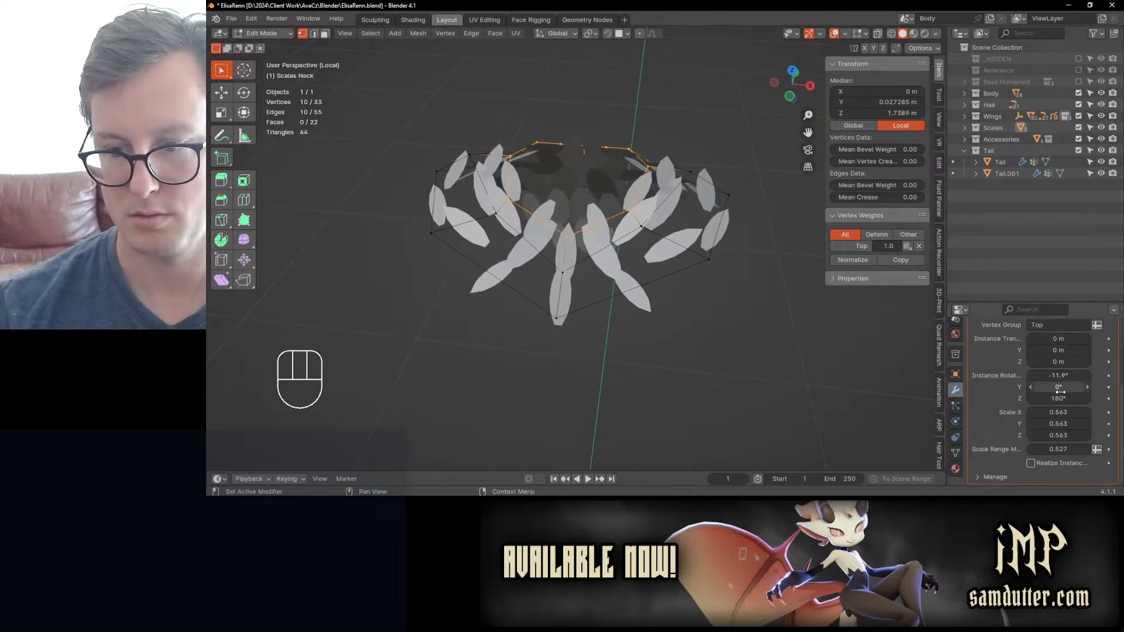
{"action": "key", "text": "ctrl+z"}
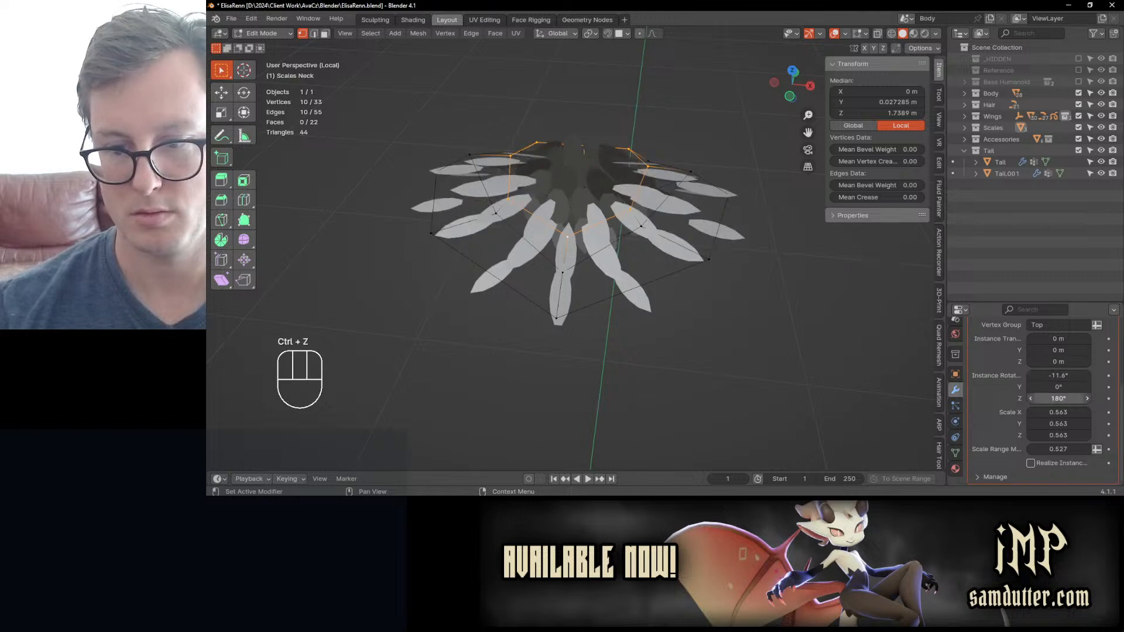
{"action": "mouse_move", "coordinate": [1058, 398]}
{"action": "left_mouse_down"}
{"action": "mouse_move", "coordinate": [1030, 398]}
{"action": "mouse_move", "coordinate": [1077, 398]}
{"action": "mouse_move", "coordinate": [1058, 399]}
{"action": "left_mouse_up"}
{"action": "key", "text": "ctrl+z"}
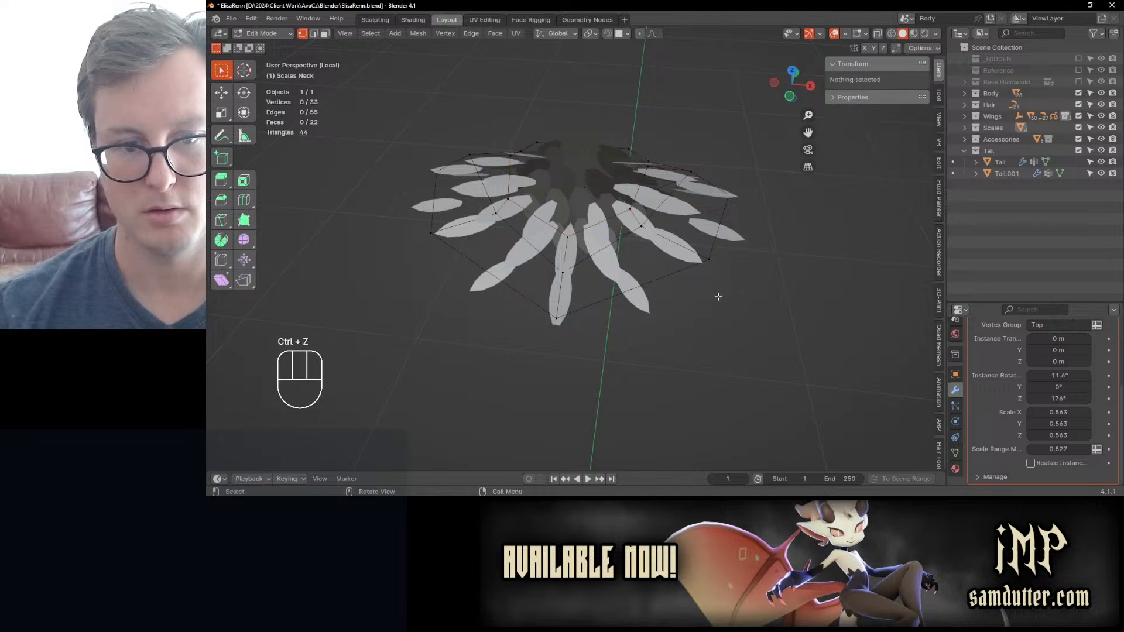
Step: Assign only the front centre vertex of the upper neck edge to the Top vertex group and toggle Object Mode to check the feathers
{"action": "left_click", "coordinate": [567, 234]}
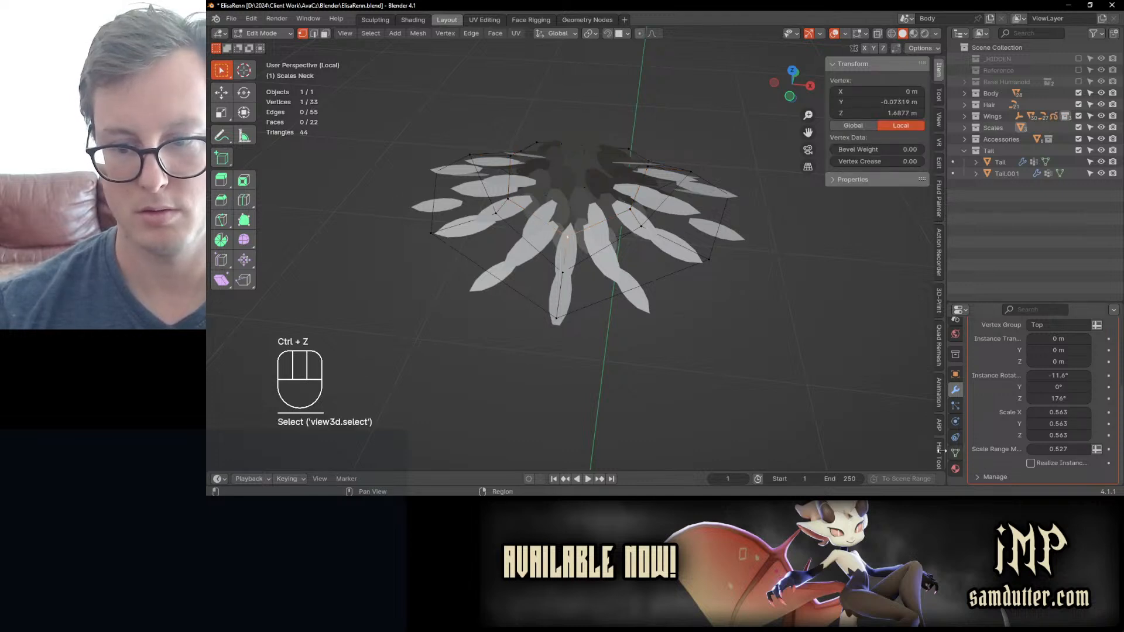
{"action": "left_click", "coordinate": [940, 455]}
{"action": "left_click", "coordinate": [956, 453]}
{"action": "left_click", "coordinate": [989, 446]}
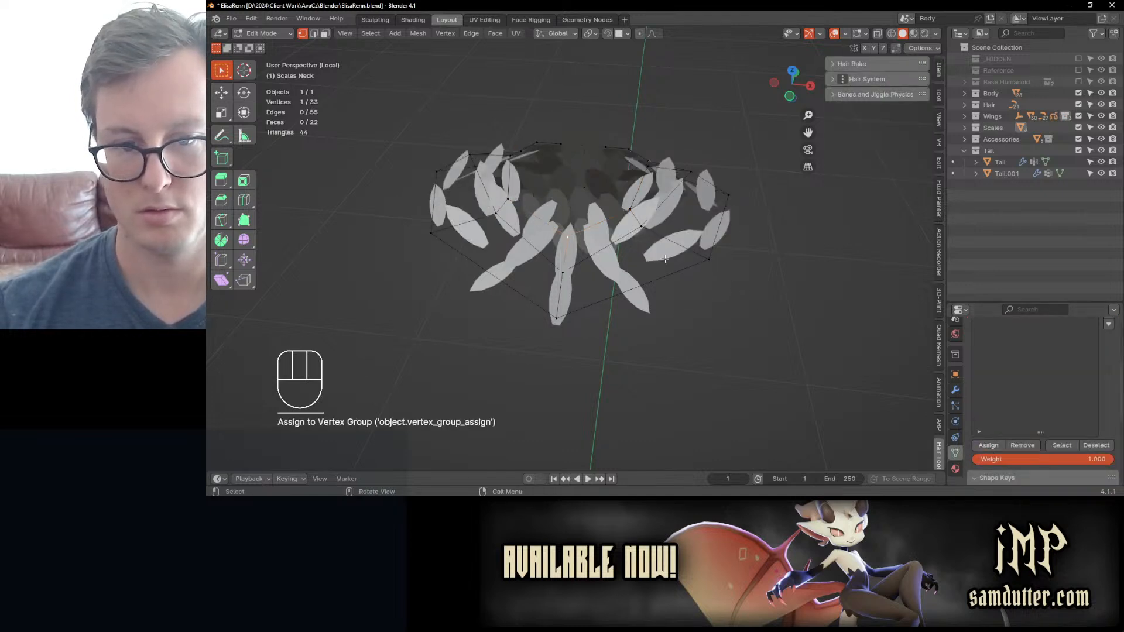
{"action": "key", "text": "Tab"}
{"action": "left_click", "coordinate": [683, 251]}
{"action": "key", "text": "Tab"}
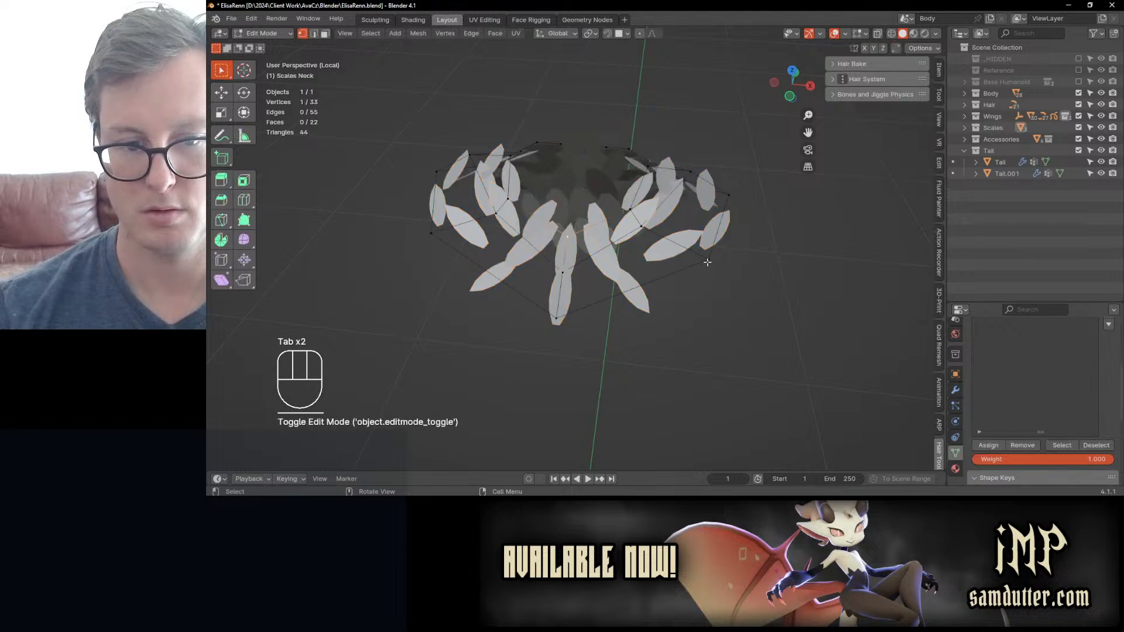
Step: Delete the vertices of the protruding lowest edge loop on the neck mesh
{"action": "middle_click_drag", "start_coordinate": [641, 273], "coordinate": [595, 202]}
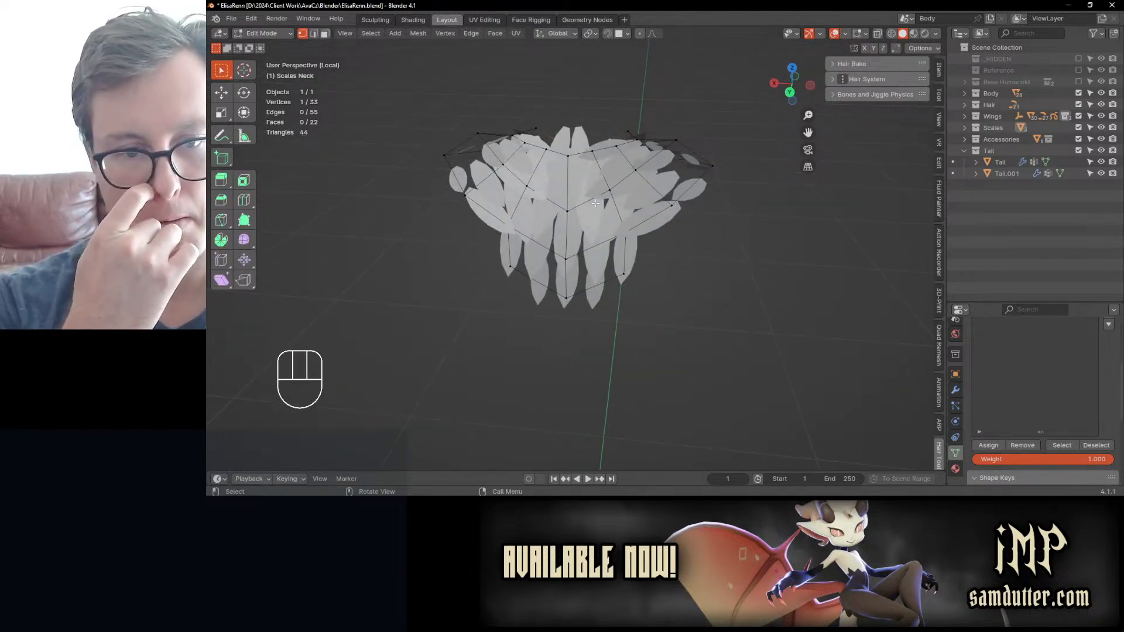
{"action": "middle_click_drag", "start_coordinate": [595, 202], "coordinate": [586, 352]}
{"action": "left_click", "coordinate": [586, 352]}
{"action": "left_click", "coordinate": [585, 352], "text": "alt"}
{"action": "key", "text": "x"}
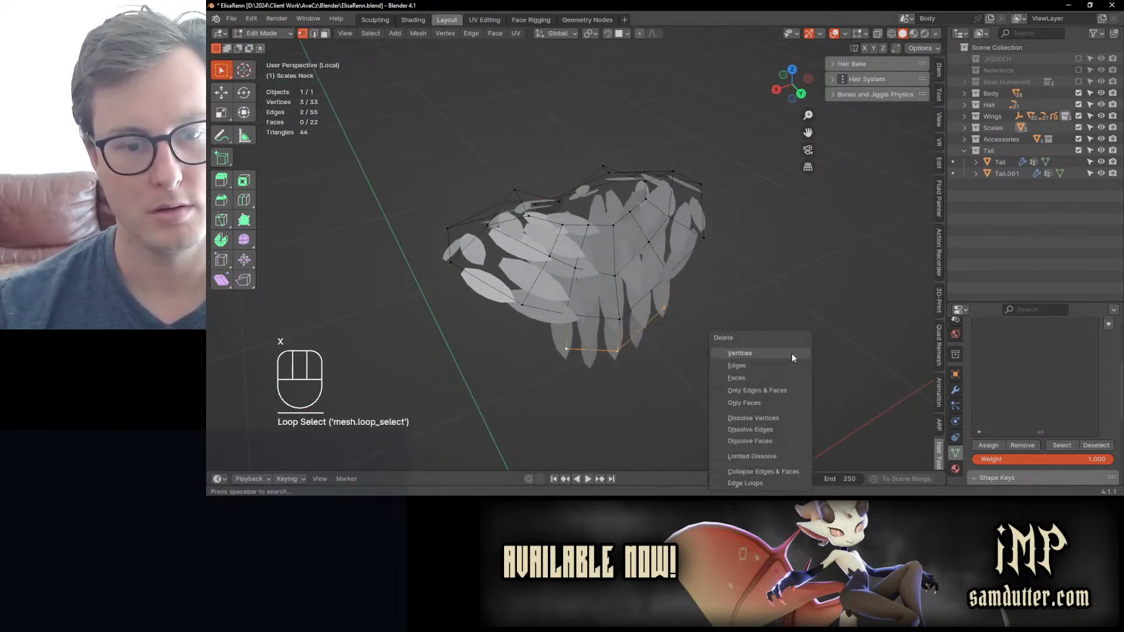
{"action": "left_click", "coordinate": [792, 353]}
Step: Assign the upper edge loop of the neck mesh to the Top vertex group and remove all other vertices from it
{"action": "middle_click_drag", "start_coordinate": [791, 353], "coordinate": [623, 336]}
{"action": "left_click", "coordinate": [589, 245], "text": "alt+shift"}
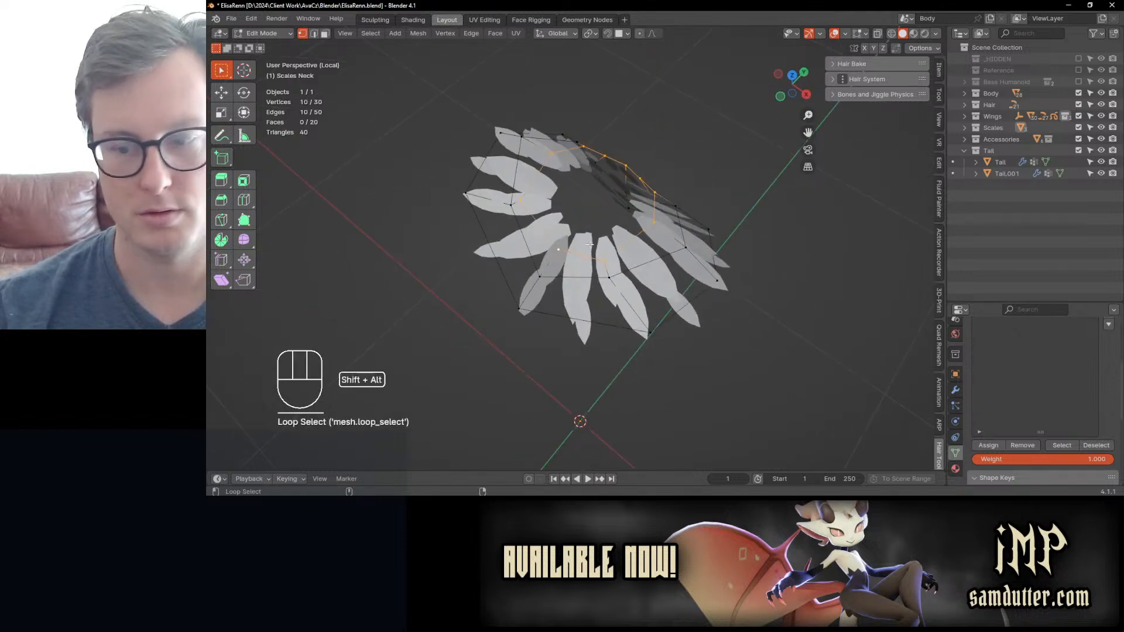
{"action": "left_click", "coordinate": [989, 445]}
{"action": "scroll", "coordinate": [1048, 373], "scroll_direction": "up", "scroll_amount": 5}
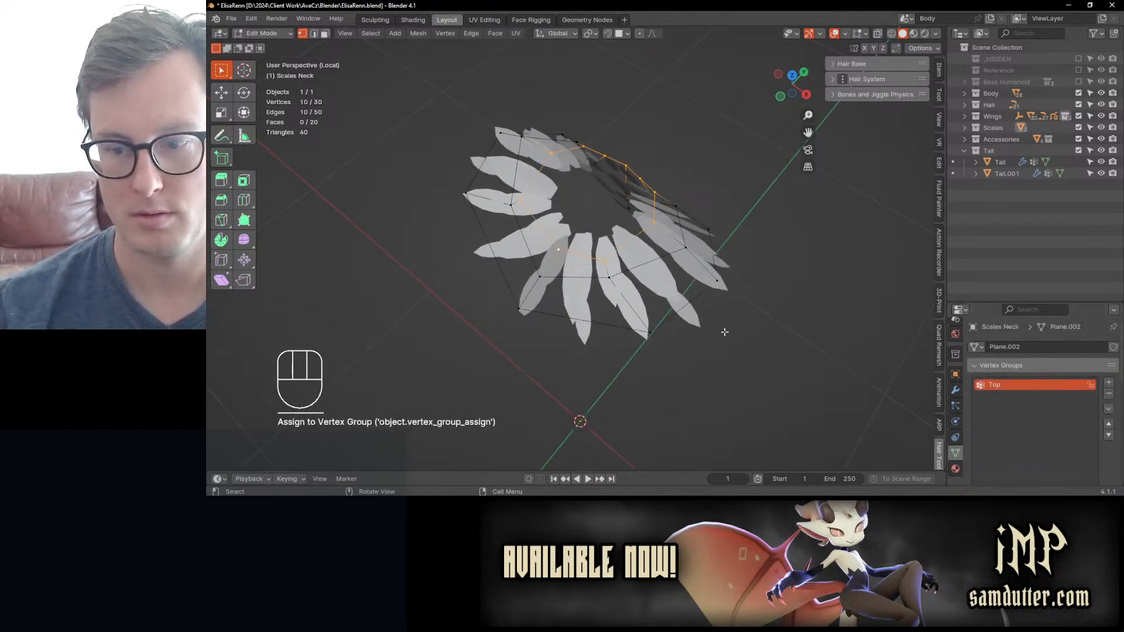
{"action": "key", "text": "ctrl+i"}
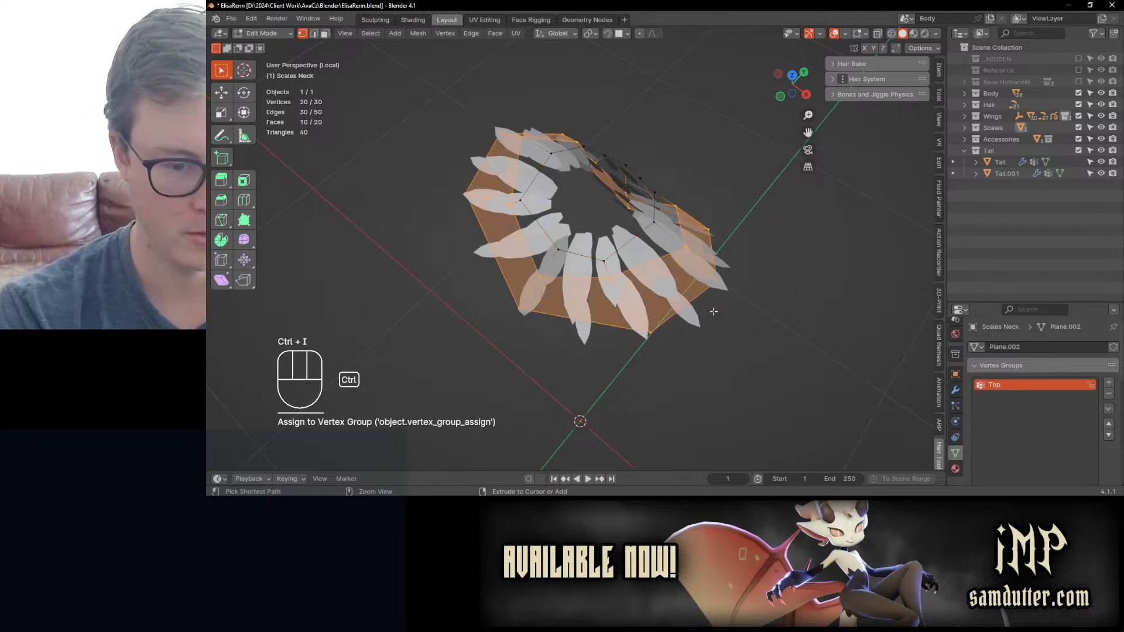
{"action": "scroll", "coordinate": [1115, 446], "scroll_direction": "down", "scroll_amount": 5}
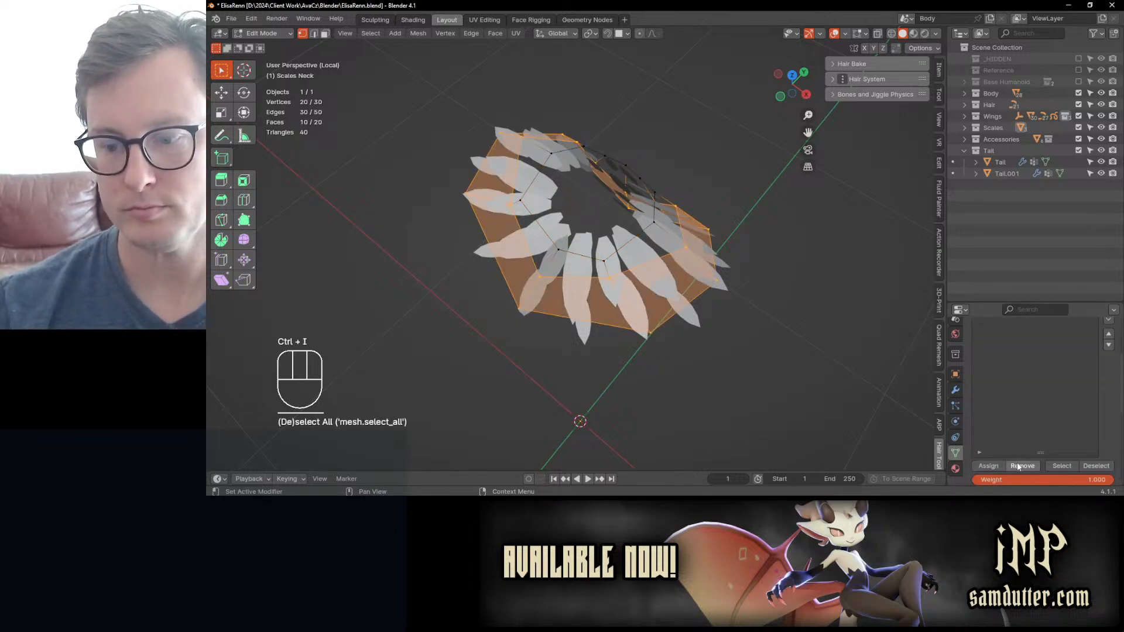
Step: Raise the upper front centre vertex of the neck mesh slightly along Z
{"action": "left_click", "coordinate": [557, 252]}
{"action": "middle_click_drag", "start_coordinate": [557, 252], "coordinate": [523, 196]}
{"action": "scroll", "coordinate": [526, 196], "scroll_direction": "up", "scroll_amount": 4}
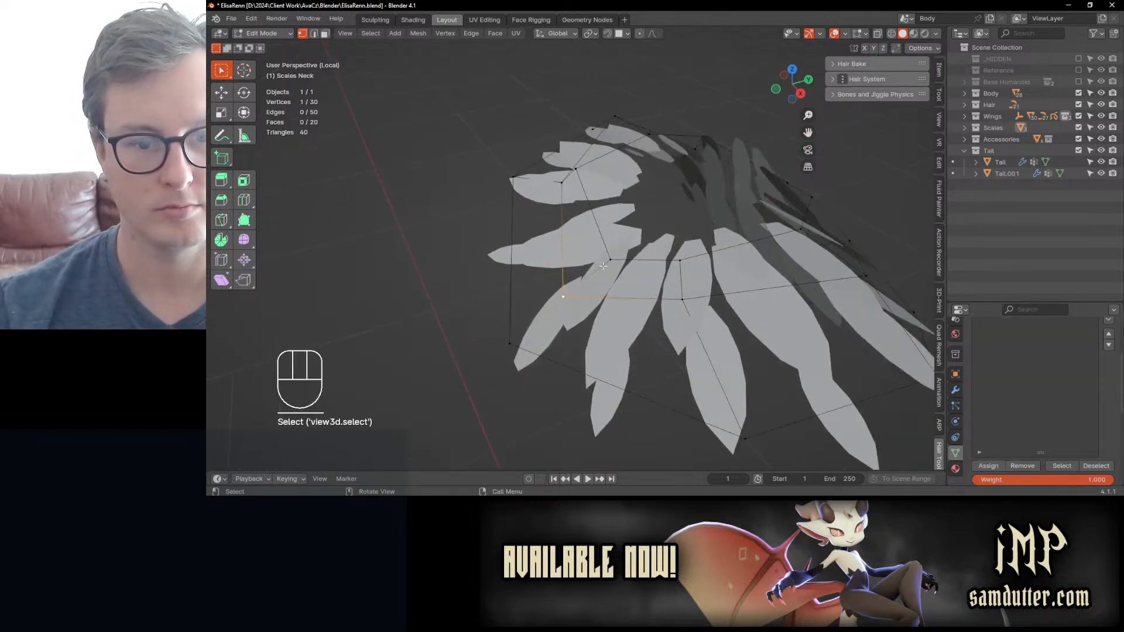
{"action": "key", "text": "g"}
{"action": "key", "text": "z"}
{"action": "left_click", "coordinate": [615, 246]}
Step: Reposition the middle and lower front centre vertices, using a Y-axis move, and return to Object Mode outside Local View
{"action": "left_click", "coordinate": [564, 298]}
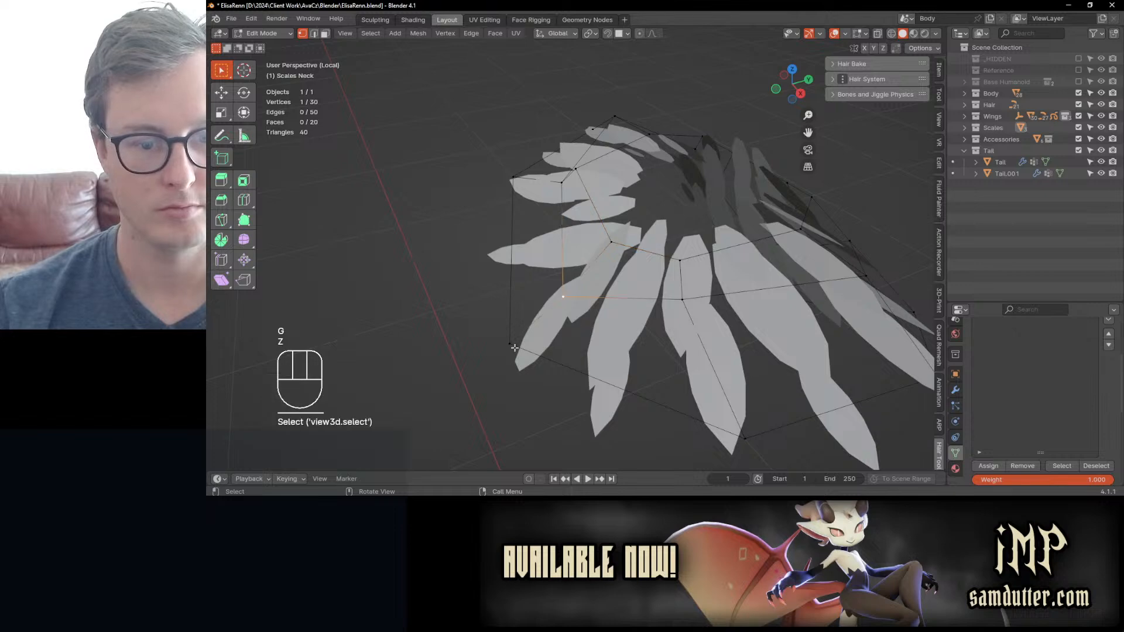
{"action": "key", "text": "g"}
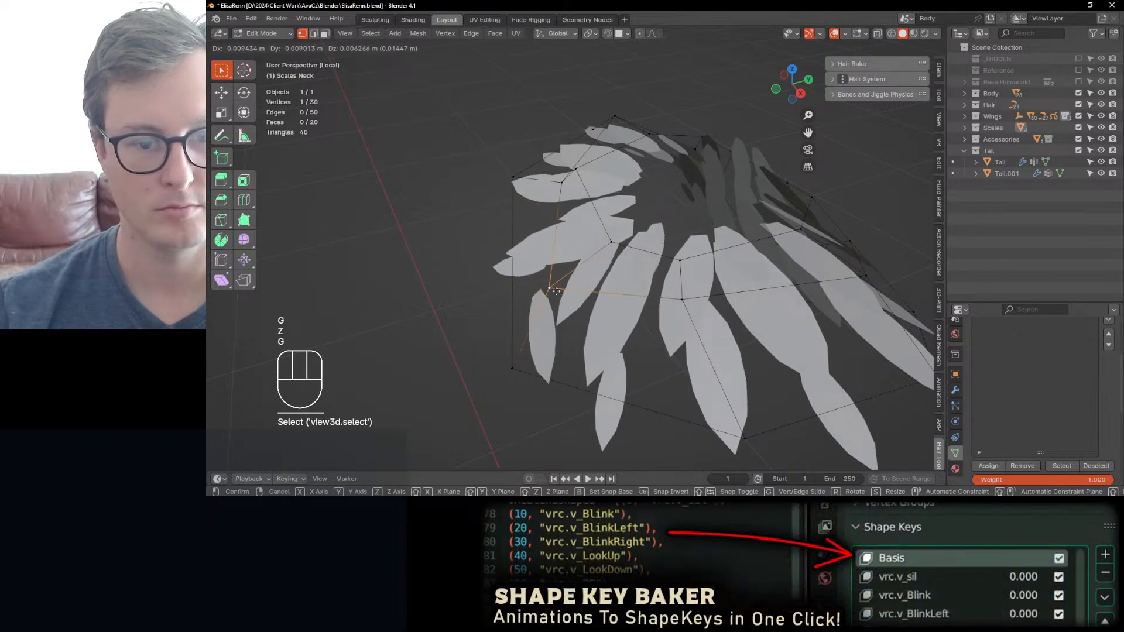
{"action": "key", "text": "Escape"}
{"action": "key", "text": "g"}
{"action": "middle_click_drag", "start_coordinate": [571, 288], "coordinate": [632, 311]}
{"action": "key", "text": "y"}
{"action": "left_click", "coordinate": [545, 271]}
{"action": "key", "text": "Tab"}
{"action": "key", "text": "slash"}
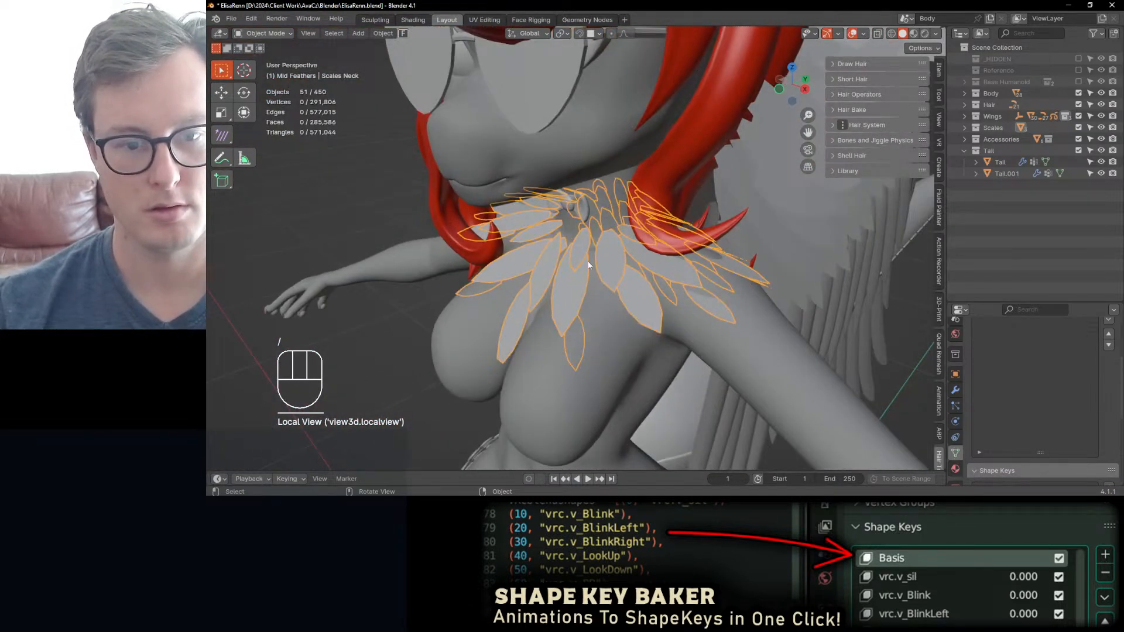
Step: Set the feather instance Scale to 0.397 on X, Y and Z in the Geometry Nodes modifier
{"action": "left_click", "coordinate": [955, 390]}
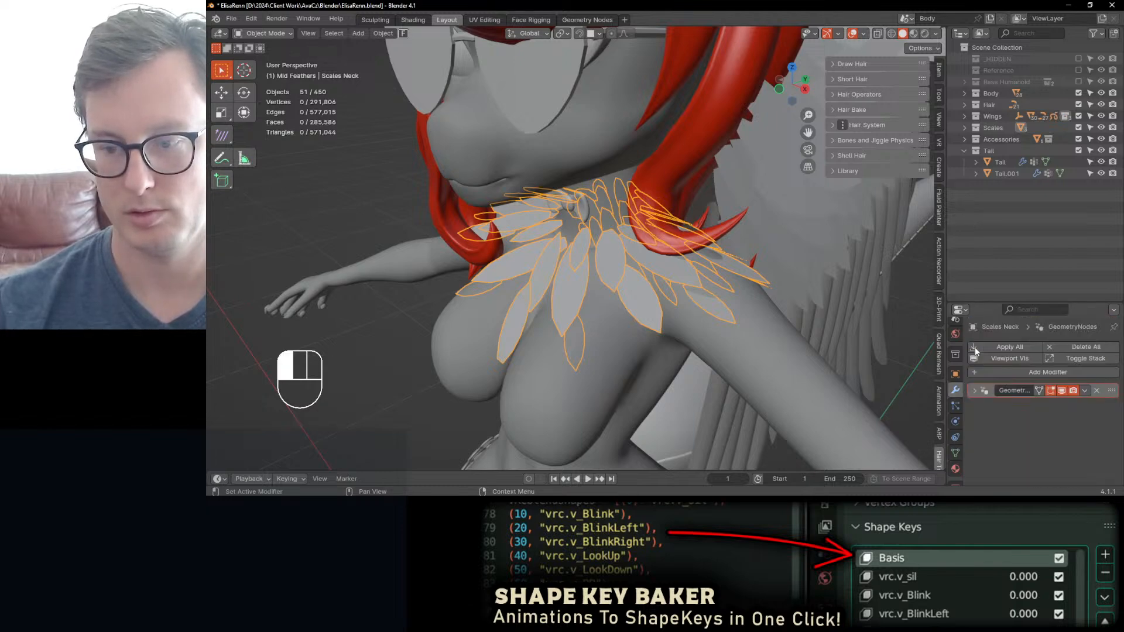
{"action": "left_click", "coordinate": [975, 389]}
{"action": "scroll", "coordinate": [1013, 417], "scroll_direction": "down", "scroll_amount": 3}
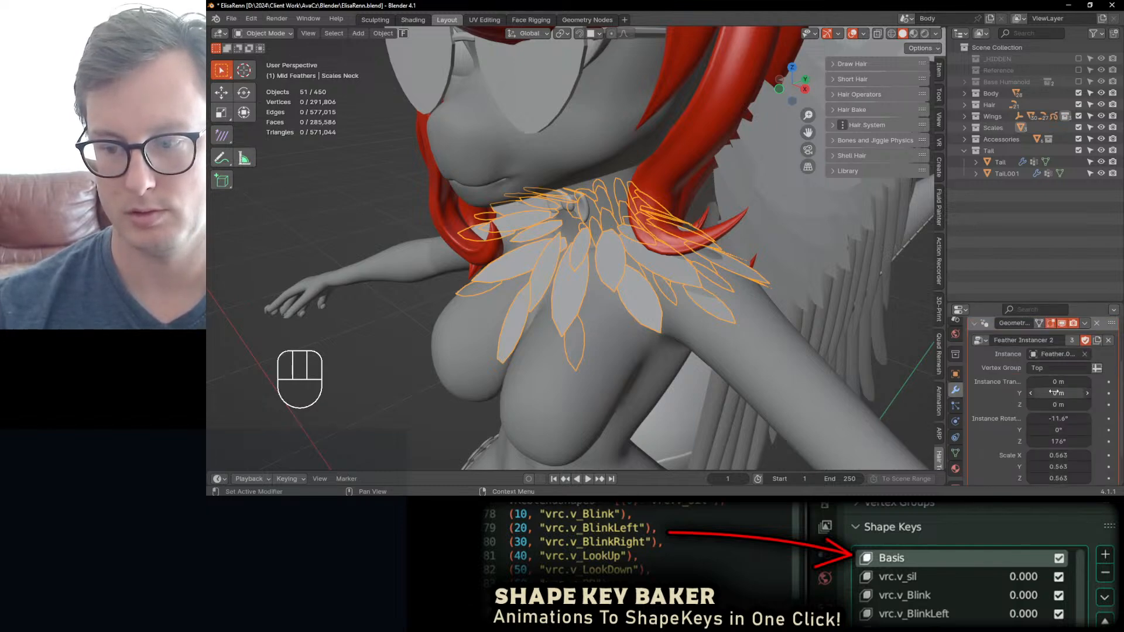
{"action": "left_click_drag", "start_coordinate": [1061, 454], "coordinate": [1010, 455], "text": "shift"}
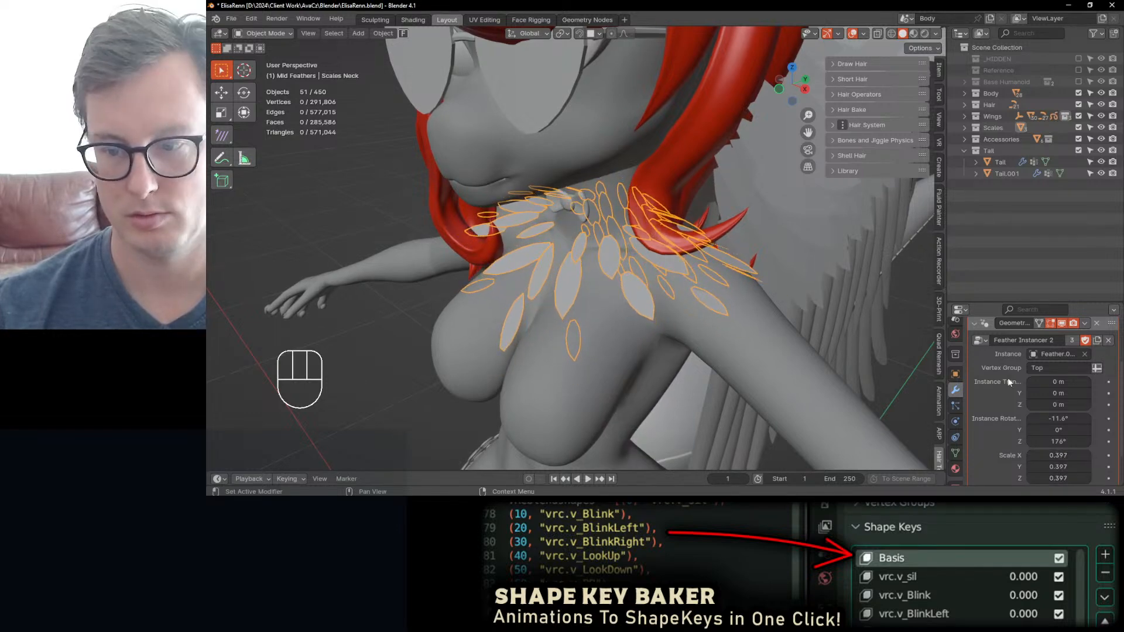
{"action": "left_click", "coordinate": [974, 322]}
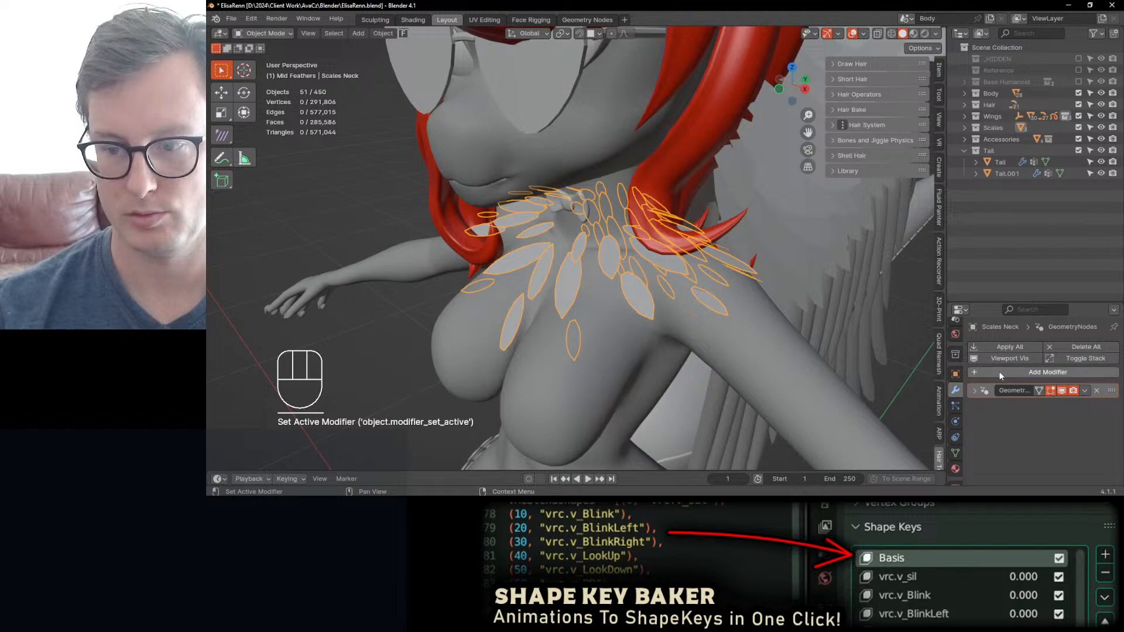
Step: Add a Subdivision Surface modifier to Scales Neck and place it above the Geometry Nodes modifier
{"action": "left_click", "coordinate": [998, 371]}
{"action": "mouse_move", "coordinate": [946, 408]}
{"action": "left_click", "coordinate": [866, 367]}
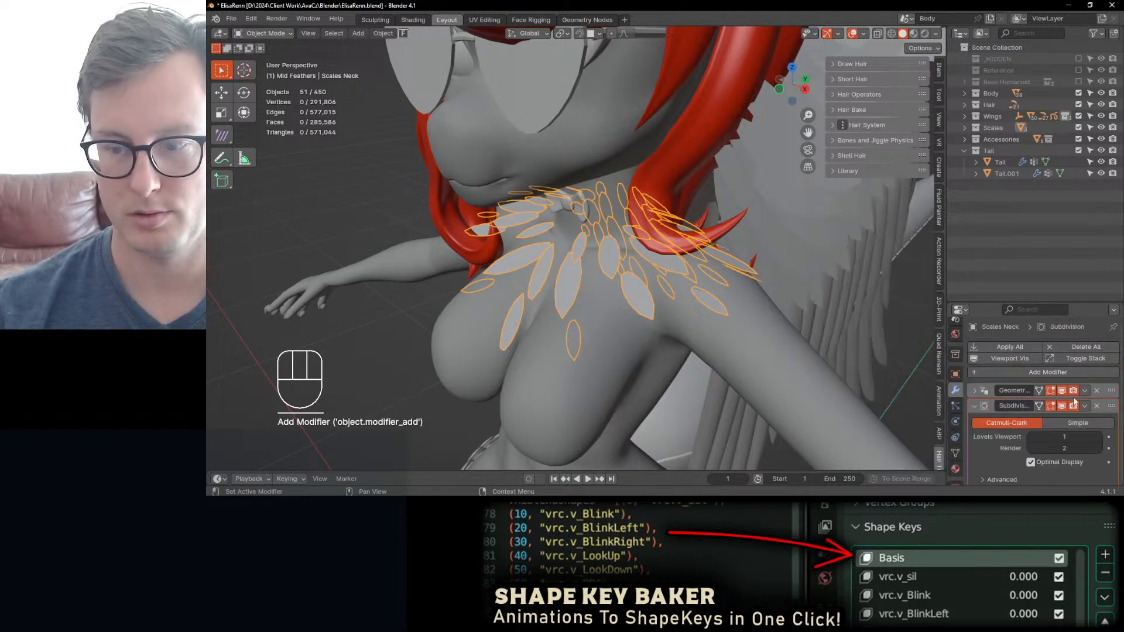
{"action": "left_click_drag", "start_coordinate": [1117, 410], "coordinate": [984, 398]}
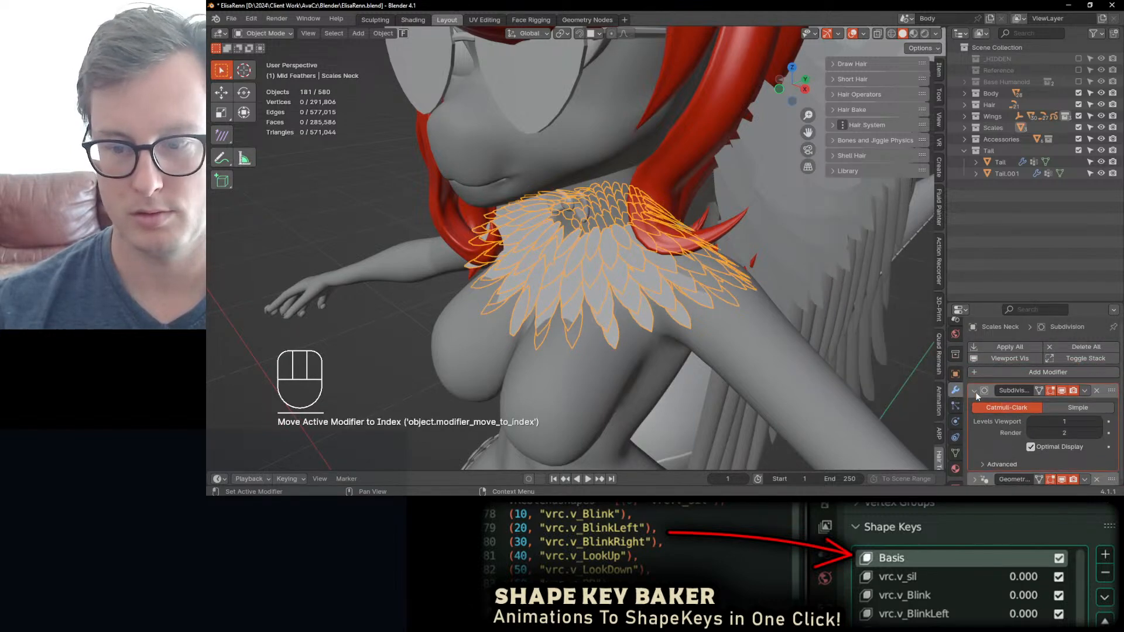
{"action": "left_click", "coordinate": [974, 391]}
Step: Save the file and enter Edit Mode on the neck mesh
{"action": "mouse_move", "coordinate": [707, 286]}
{"action": "middle_mouse_down"}
{"action": "mouse_move", "coordinate": [686, 278]}
{"action": "mouse_move", "coordinate": [801, 310]}
{"action": "mouse_move", "coordinate": [723, 292]}
{"action": "middle_mouse_up"}
{"action": "key", "text": "ctrl+s"}
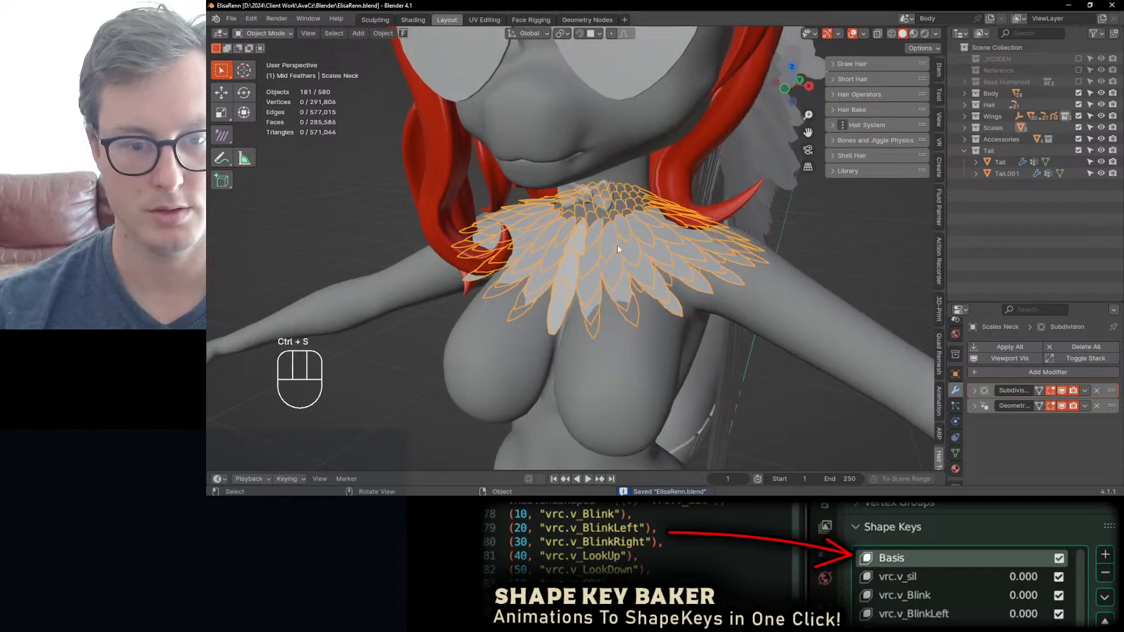
{"action": "middle_click_drag", "start_coordinate": [617, 249], "coordinate": [641, 282]}
{"action": "key", "text": "Tab"}
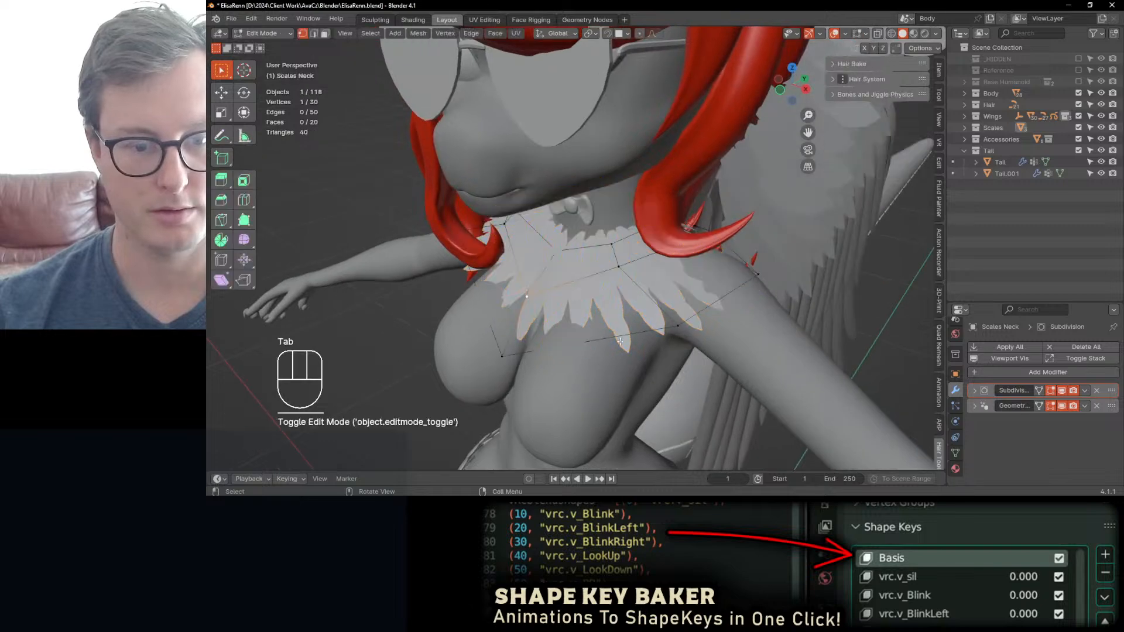
Step: Try raising the lower front centre vertex of the neck mesh about 0.029 m along Z
{"action": "left_click", "coordinate": [523, 356]}
{"action": "key", "text": "g"}
{"action": "key", "text": "z"}
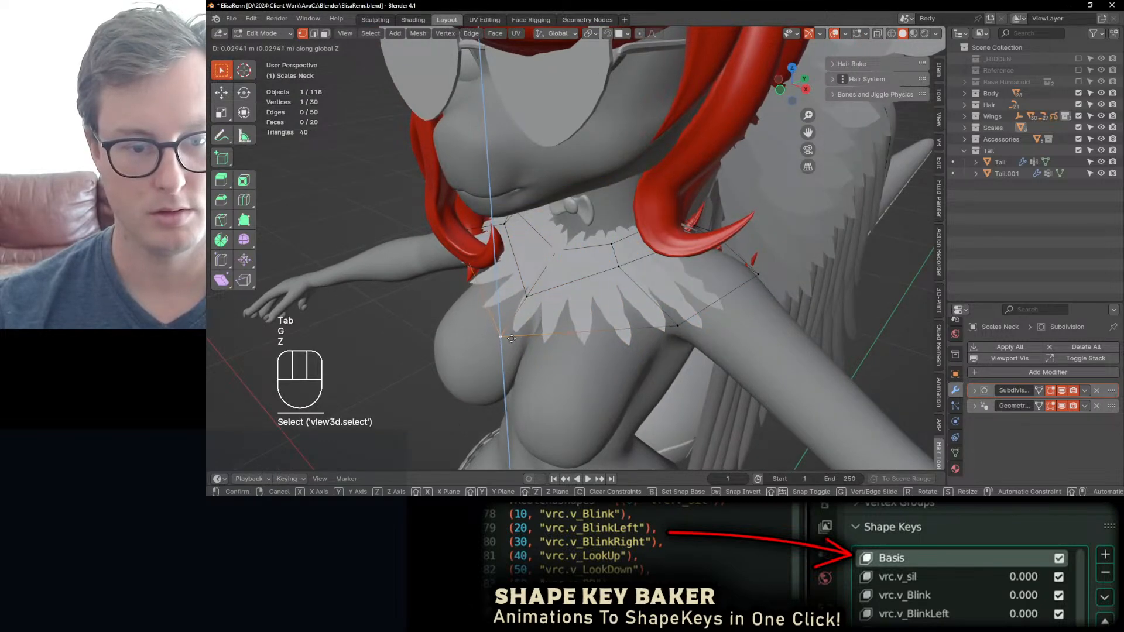
{"action": "left_click", "coordinate": [511, 338]}
Step: Try raising the outer shoulder vertices of the neck mesh along Z
{"action": "middle_click_drag", "start_coordinate": [608, 304], "coordinate": [652, 285]}
{"action": "left_click", "coordinate": [741, 266]}
{"action": "key", "text": "g"}
{"action": "middle_click_drag", "start_coordinate": [741, 267], "coordinate": [775, 195]}
{"action": "key", "text": "z"}
{"action": "left_click", "coordinate": [718, 231]}
{"action": "left_click", "coordinate": [764, 214]}
{"action": "key", "text": "g"}
{"action": "key", "text": "z"}
{"action": "left_click", "coordinate": [759, 205]}
Step: Try shifting the inner shoulder vertices about 0.012 m along X, and undo the recent vertex moves
{"action": "left_click", "coordinate": [718, 194]}
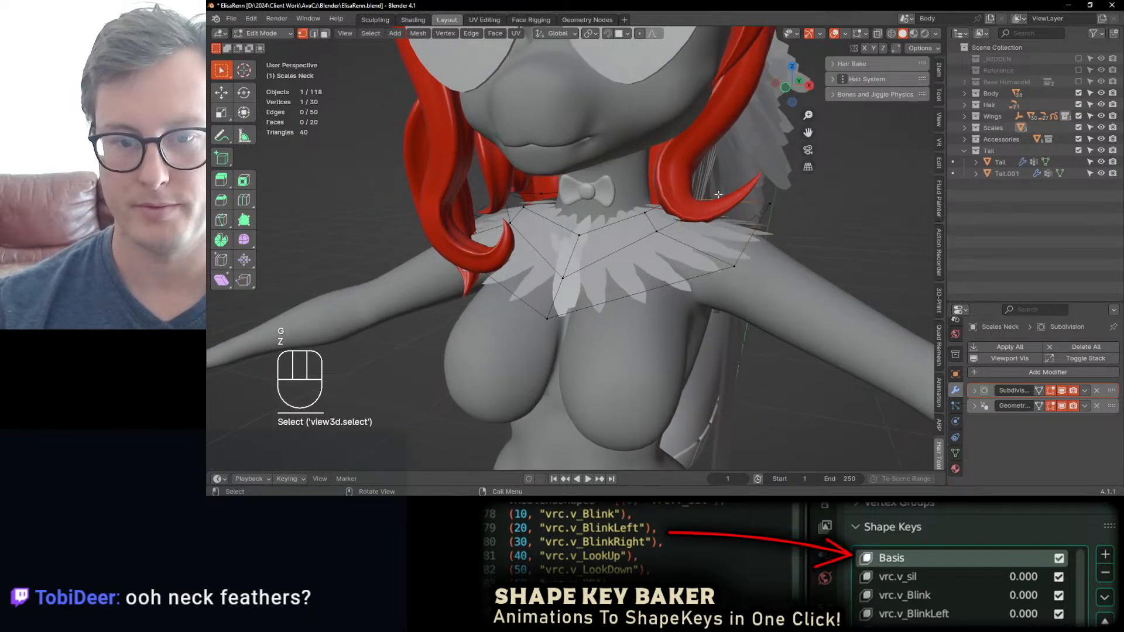
{"action": "key", "text": "g"}
{"action": "key", "text": "x"}
{"action": "left_click", "coordinate": [694, 229]}
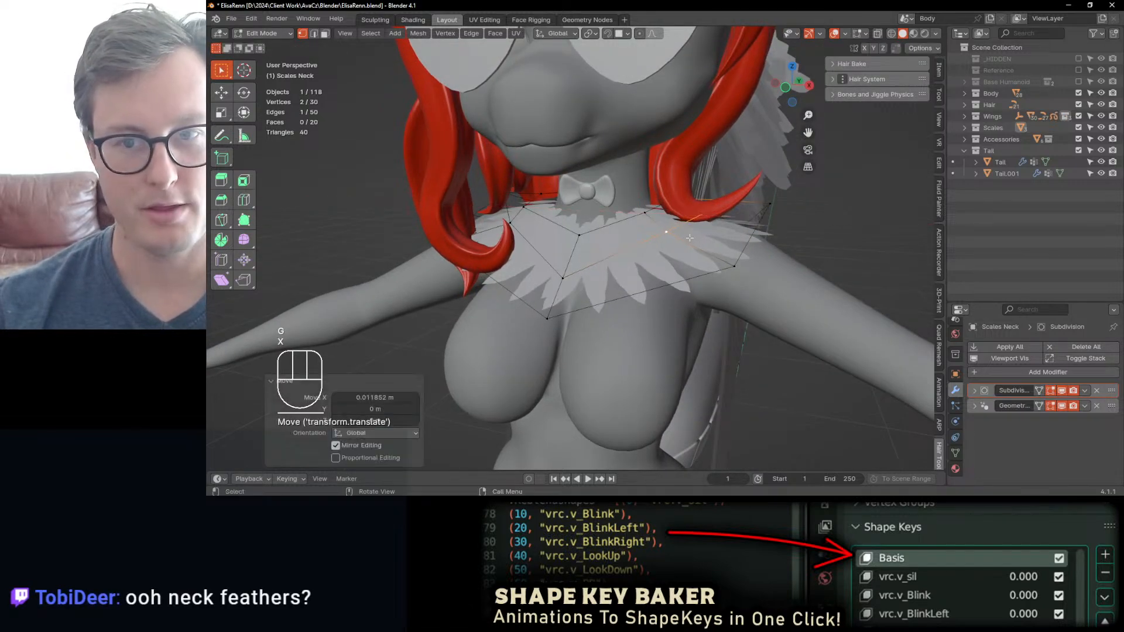
{"action": "key", "text": "ctrl+z"}
{"action": "key", "text": "ctrl+z"}
{"action": "key", "text": "ctrl+z"}
{"action": "key", "text": "ctrl+z"}
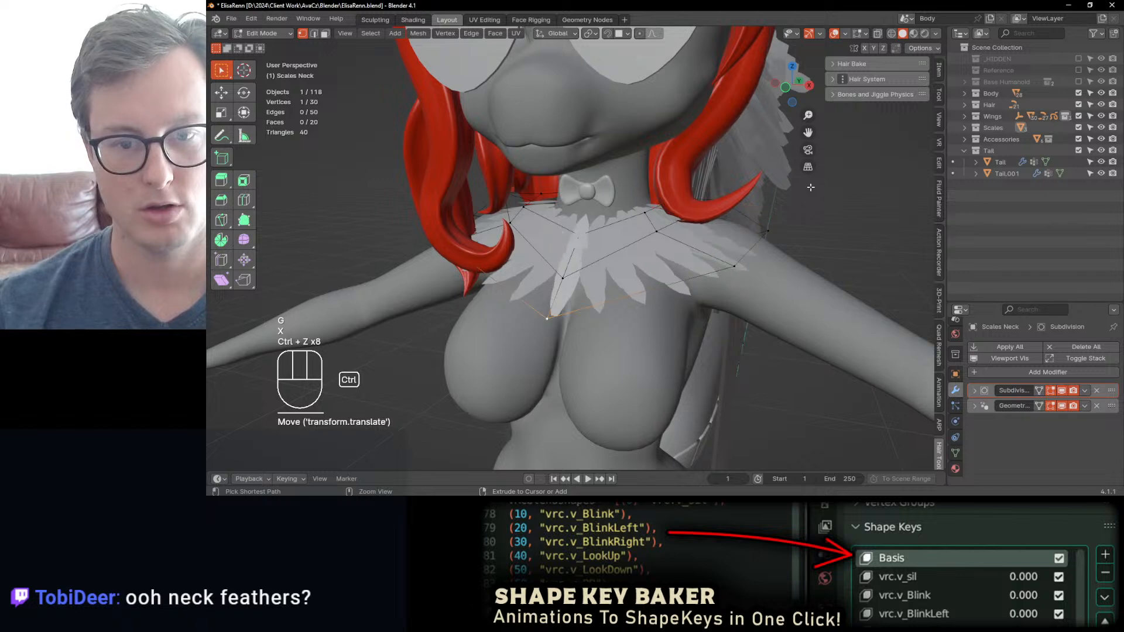
Step: Enable X-axis mirror editing and raise the outer shoulder vertex along Z
{"action": "left_click", "coordinate": [762, 246]}
{"action": "key", "text": "g"}
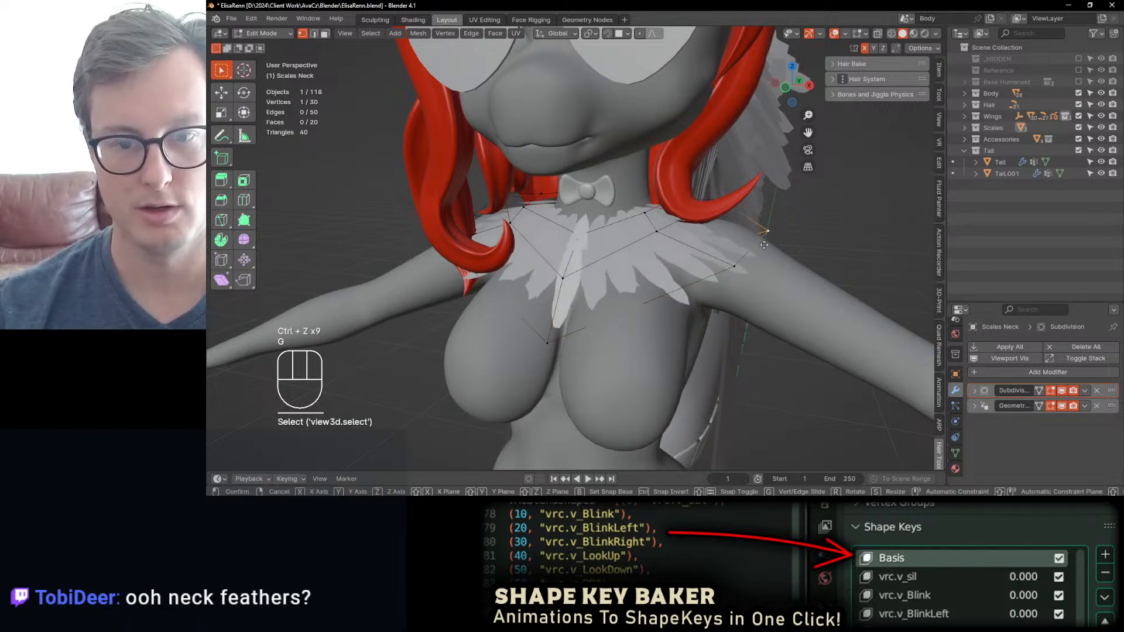
{"action": "key", "text": "z"}
{"action": "left_click", "coordinate": [759, 198]}
{"action": "middle_click_drag", "start_coordinate": [753, 198], "coordinate": [777, 209]}
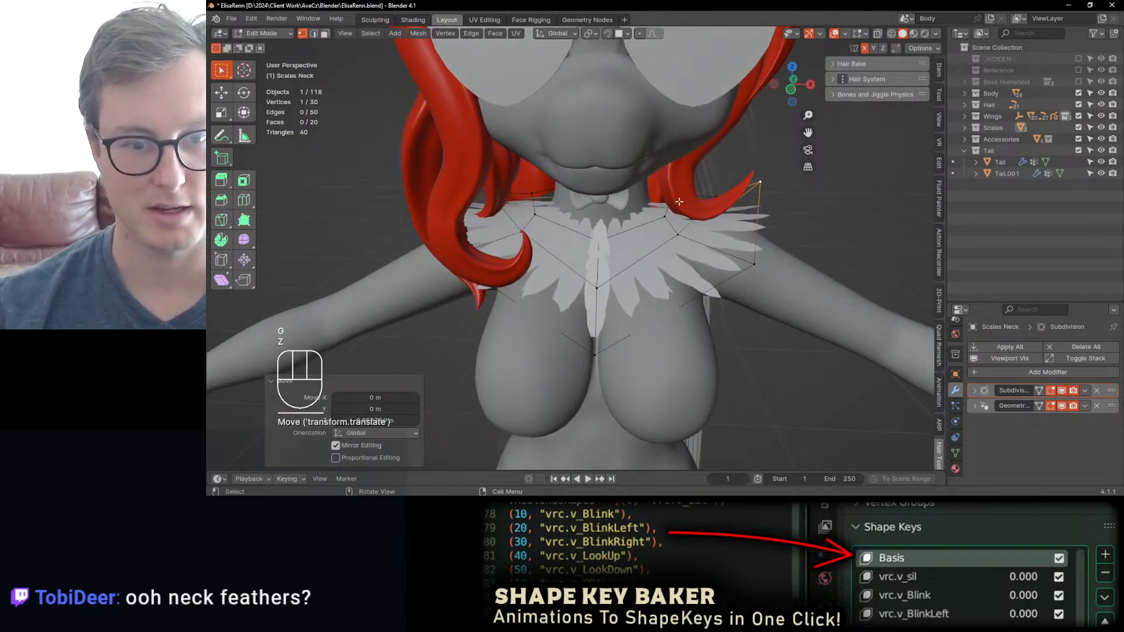
Step: Raise the lowest front centre vertex of the neck mesh along Z
{"action": "middle_click_drag", "start_coordinate": [679, 201], "coordinate": [638, 229]}
{"action": "left_click", "coordinate": [632, 234]}
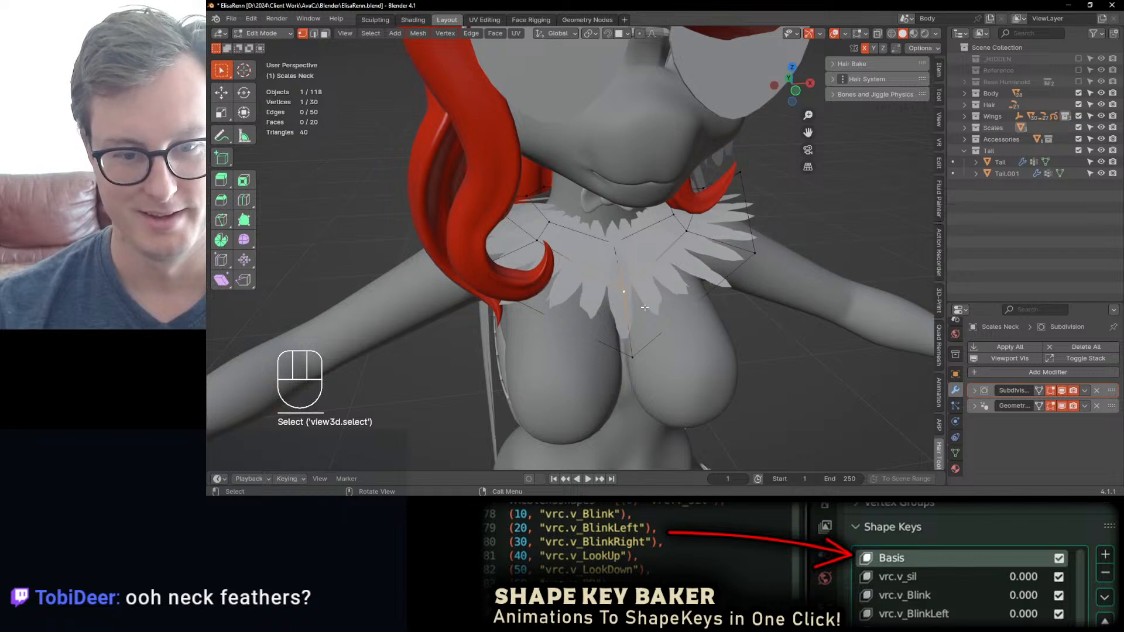
{"action": "middle_click_drag", "start_coordinate": [644, 307], "coordinate": [667, 305]}
{"action": "left_click", "coordinate": [644, 339]}
{"action": "key", "text": "g"}
{"action": "key", "text": "z"}
{"action": "left_click", "coordinate": [648, 316]}
Step: Nudge the shoulder-side vertices of the neck mesh freely so the feathers follow the body
{"action": "middle_click_drag", "start_coordinate": [740, 295], "coordinate": [608, 268]}
{"action": "left_click", "coordinate": [711, 281]}
{"action": "key", "text": "g"}
{"action": "left_click", "coordinate": [514, 270]}
{"action": "left_click", "coordinate": [514, 270]}
{"action": "key", "text": "g"}
{"action": "left_click", "coordinate": [507, 271]}
{"action": "key", "text": "g"}
{"action": "left_click", "coordinate": [605, 266]}
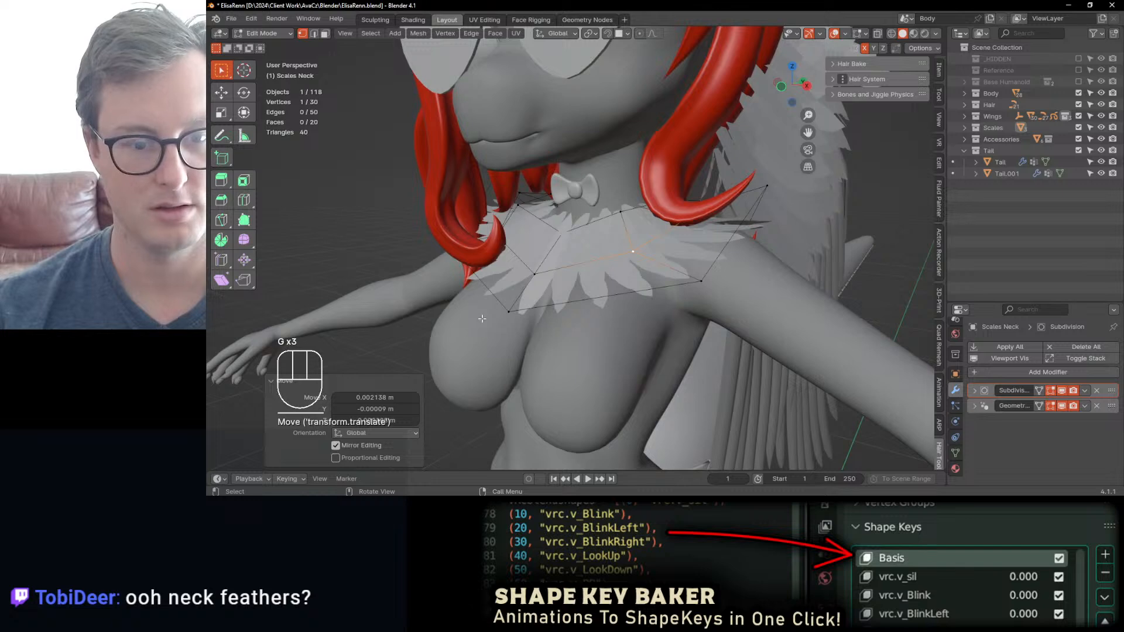
Step: Adjust the lowest front centre vertex along Z and Y, and return to Object Mode
{"action": "left_click", "coordinate": [508, 311]}
{"action": "key", "text": "g"}
{"action": "key", "text": "z"}
{"action": "left_click", "coordinate": [511, 304]}
{"action": "middle_click_drag", "start_coordinate": [515, 305], "coordinate": [497, 316]}
{"action": "key", "text": "g"}
{"action": "key", "text": "y"}
{"action": "left_click", "coordinate": [556, 301]}
{"action": "key", "text": "Tab"}
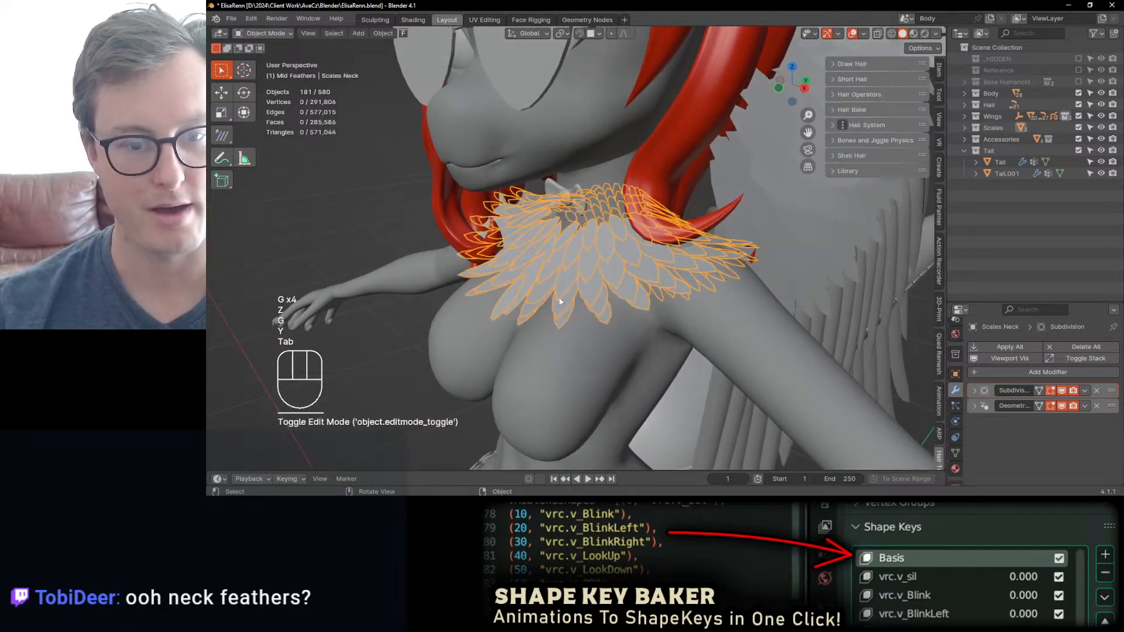
Step: Examine the neck feathers against the whole character from several angles
{"action": "scroll", "coordinate": [560, 301], "scroll_direction": "down", "scroll_amount": 7}
{"action": "mouse_move", "coordinate": [632, 258]}
{"action": "middle_mouse_down"}
{"action": "mouse_move", "coordinate": [568, 247]}
{"action": "mouse_move", "coordinate": [723, 261]}
{"action": "mouse_move", "coordinate": [634, 230]}
{"action": "mouse_move", "coordinate": [598, 246]}
{"action": "mouse_move", "coordinate": [641, 275]}
{"action": "middle_mouse_up"}
{"action": "left_click", "coordinate": [743, 253]}
{"action": "scroll", "coordinate": [726, 246], "scroll_direction": "down", "scroll_amount": 4}
{"action": "scroll", "coordinate": [598, 251], "scroll_direction": "up", "scroll_amount": 4}
{"action": "scroll", "coordinate": [644, 272], "scroll_direction": "up", "scroll_amount": 1}
{"action": "middle_click_drag", "start_coordinate": [708, 246], "coordinate": [644, 249]}
{"action": "middle_click_drag", "start_coordinate": [622, 358], "coordinate": [624, 254], "text": "shift"}
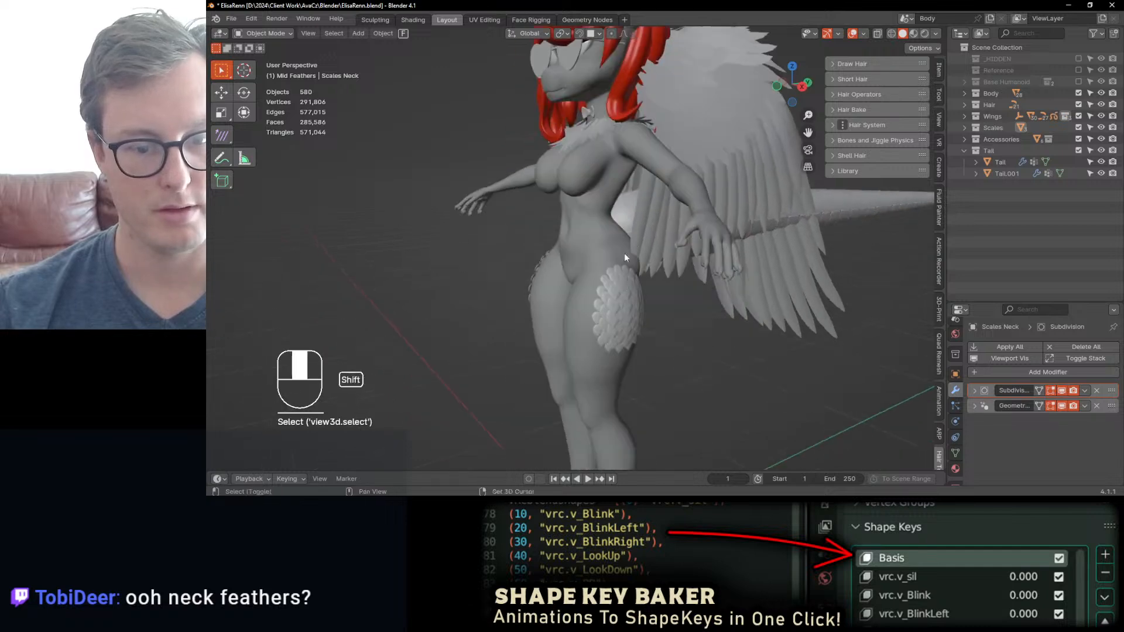
Step: Hide Scales Hips to view the body without it, and unhide all hidden objects
{"action": "left_click", "coordinate": [639, 343]}
{"action": "key", "text": "h"}
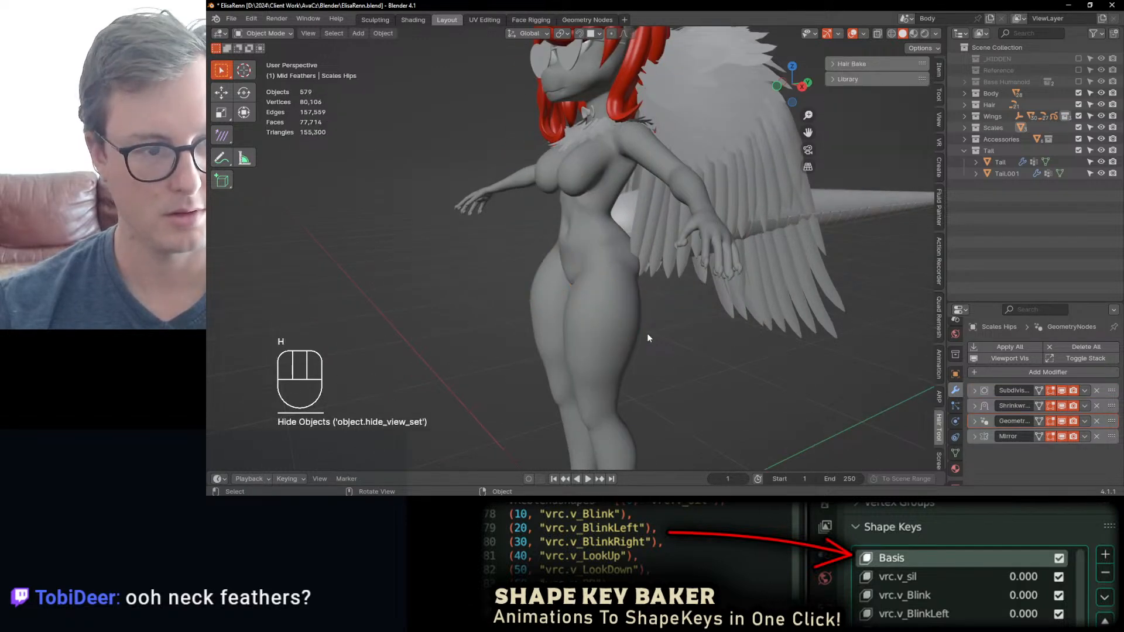
{"action": "key", "text": "alt+h"}
Step: Try a Subdivision viewport level of 1 on the body, save the file, and raise the level by one again
{"action": "left_click", "coordinate": [587, 315]}
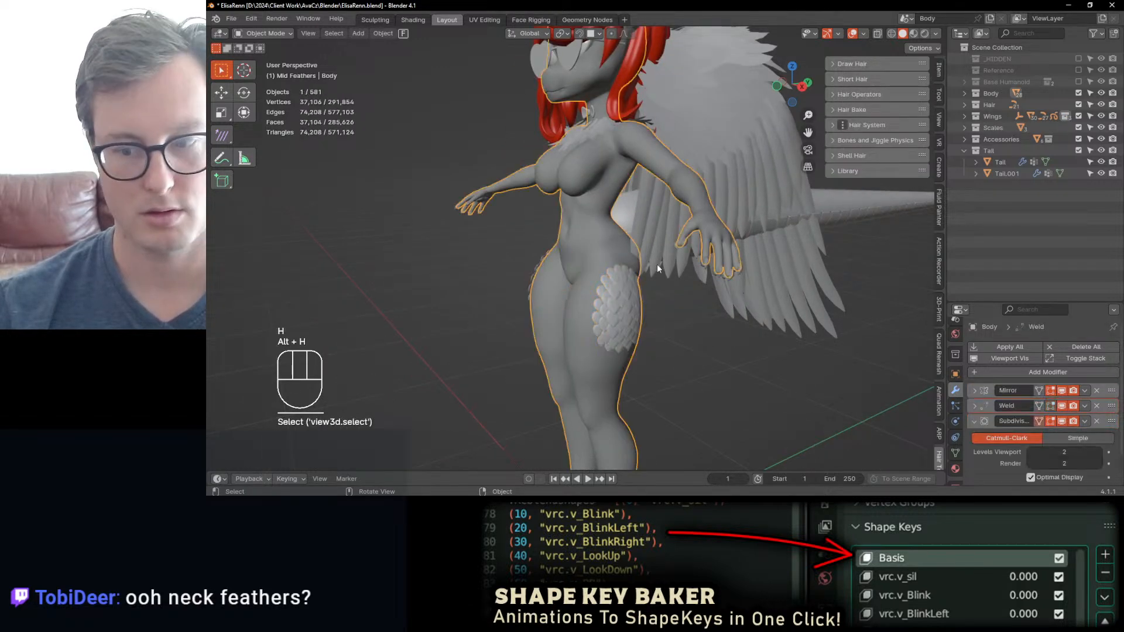
{"action": "left_click", "coordinate": [1032, 452]}
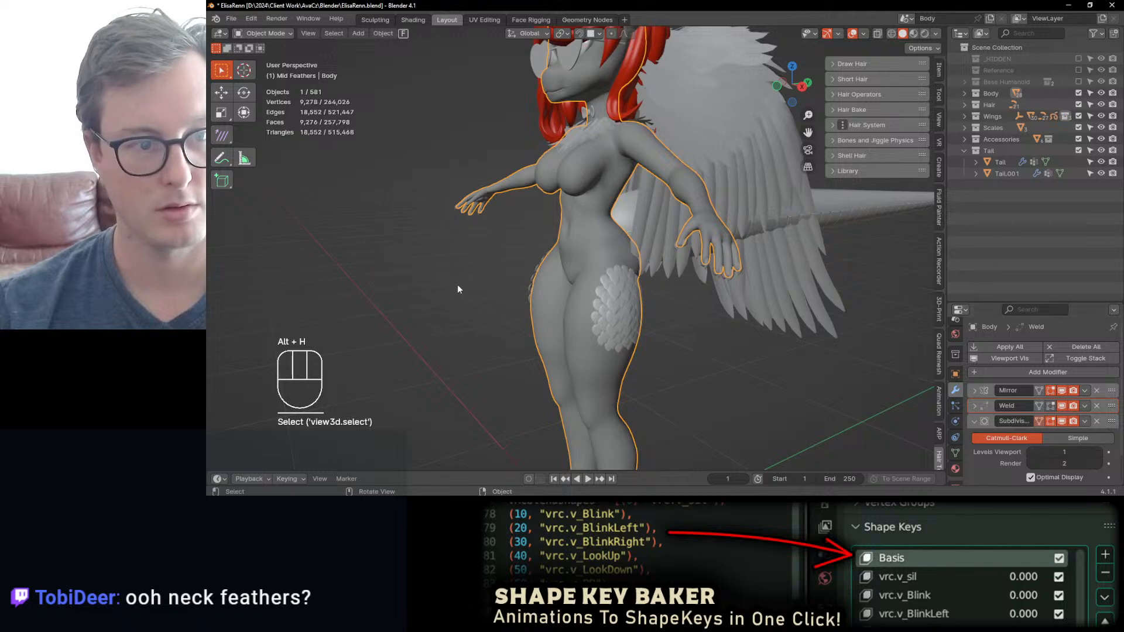
{"action": "middle_click_drag", "start_coordinate": [458, 285], "coordinate": [564, 291]}
{"action": "key", "text": "ctrl+s"}
{"action": "scroll", "coordinate": [624, 259], "scroll_direction": "down", "scroll_amount": 2}
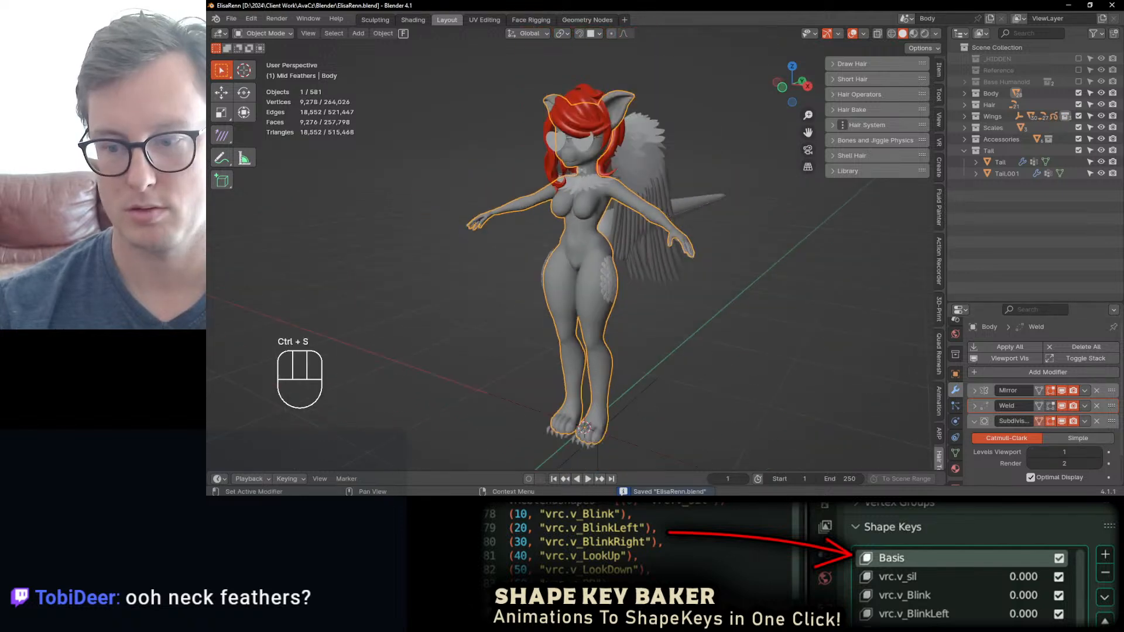
{"action": "left_click", "coordinate": [1098, 452]}
Step: Select the hair strand at the back of the head and set its Origin to Geometry
{"action": "scroll", "coordinate": [634, 255], "scroll_direction": "up", "scroll_amount": 4}
{"action": "middle_click_drag", "start_coordinate": [633, 211], "coordinate": [593, 275], "text": "shift"}
{"action": "left_click", "coordinate": [494, 285]}
{"action": "key", "text": "q"}
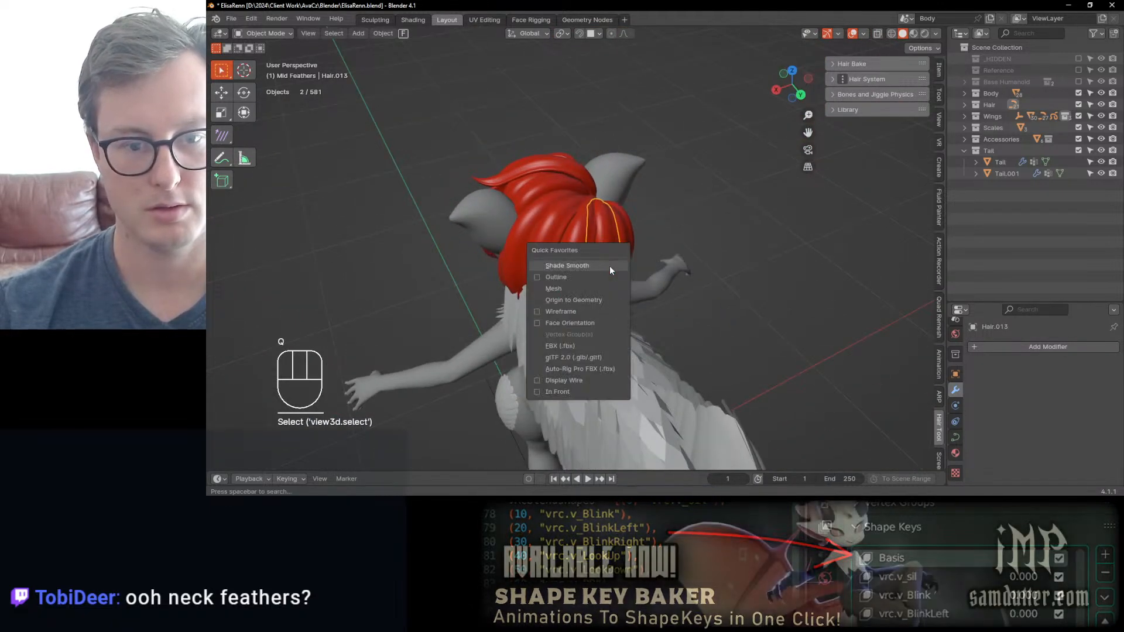
{"action": "left_click", "coordinate": [553, 305]}
Step: Turn on the Wireframe overlay and view the hair and wing feathers from the side
{"action": "key", "text": "q"}
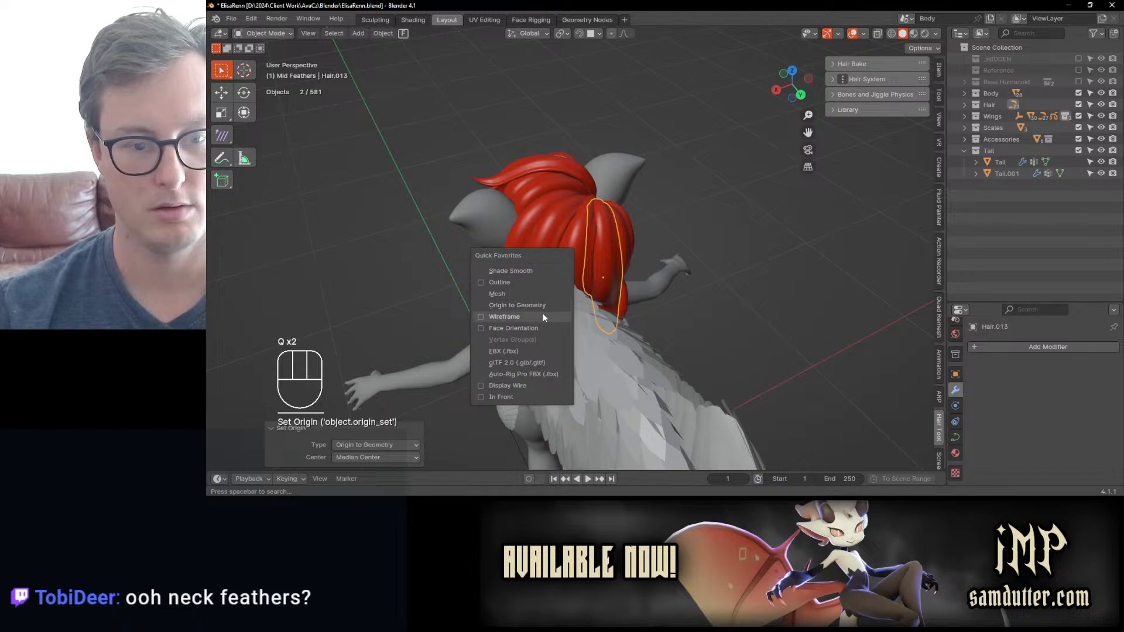
{"action": "left_click", "coordinate": [542, 314]}
{"action": "middle_click_drag", "start_coordinate": [537, 293], "coordinate": [592, 256]}
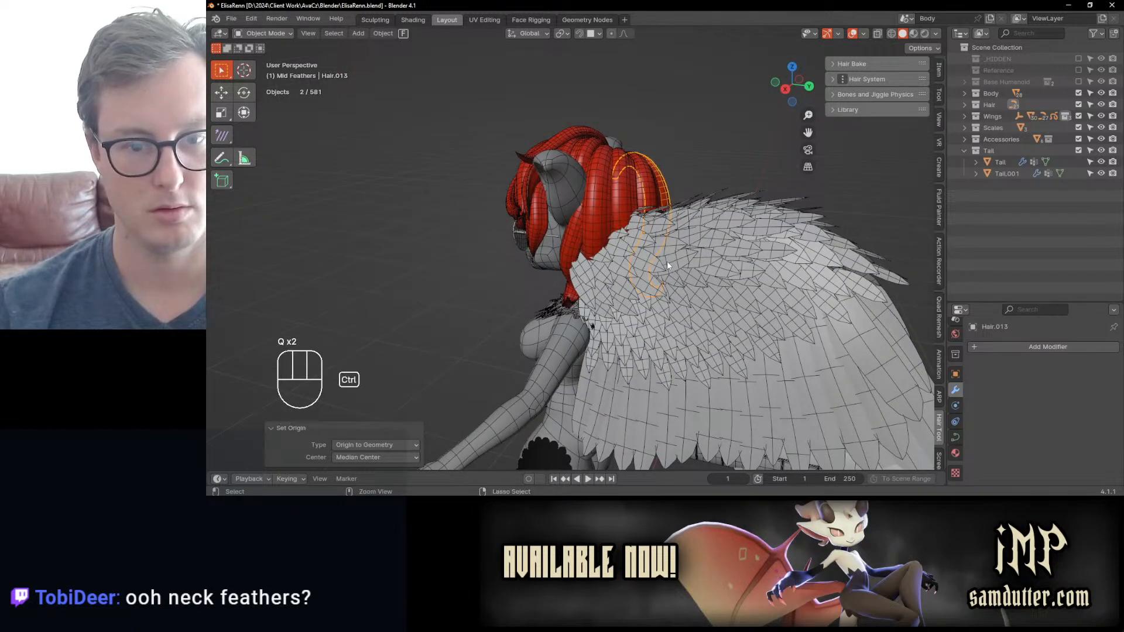
Step: Undo the hair strand's origin change and selection, return to the selected body, and save the file
{"action": "key", "text": "ctrl+z"}
{"action": "key", "text": "ctrl+z"}
{"action": "middle_click_drag", "start_coordinate": [666, 261], "coordinate": [647, 251]}
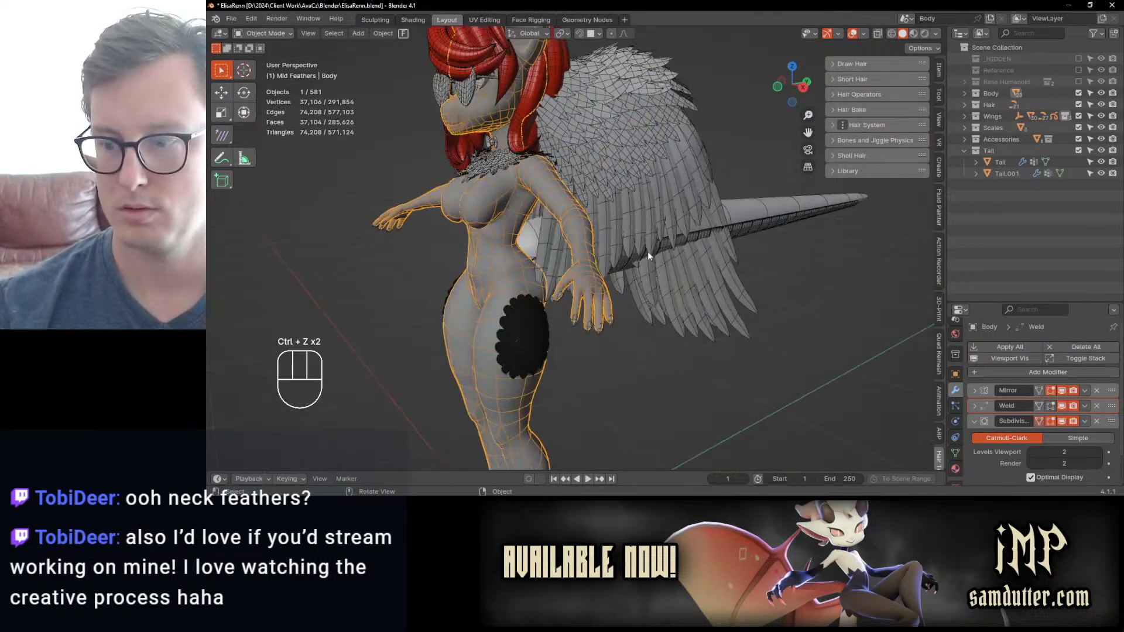
{"action": "key", "text": "ctrl+s"}
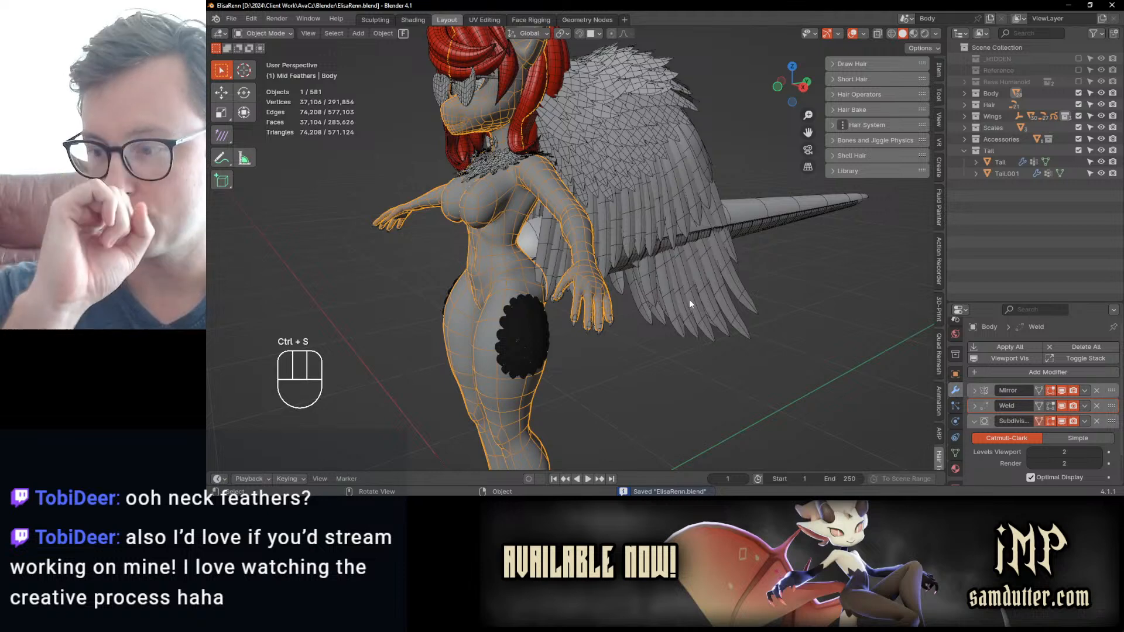
Step: Hide Scales Hips to compare the scene statistics without it, and unhide all hidden objects
{"action": "scroll", "coordinate": [623, 226], "scroll_direction": "down", "scroll_amount": 4}
{"action": "middle_click_drag", "start_coordinate": [623, 226], "coordinate": [623, 252]}
{"action": "scroll", "coordinate": [654, 286], "scroll_direction": "up", "scroll_amount": 4}
{"action": "left_click", "coordinate": [613, 277]}
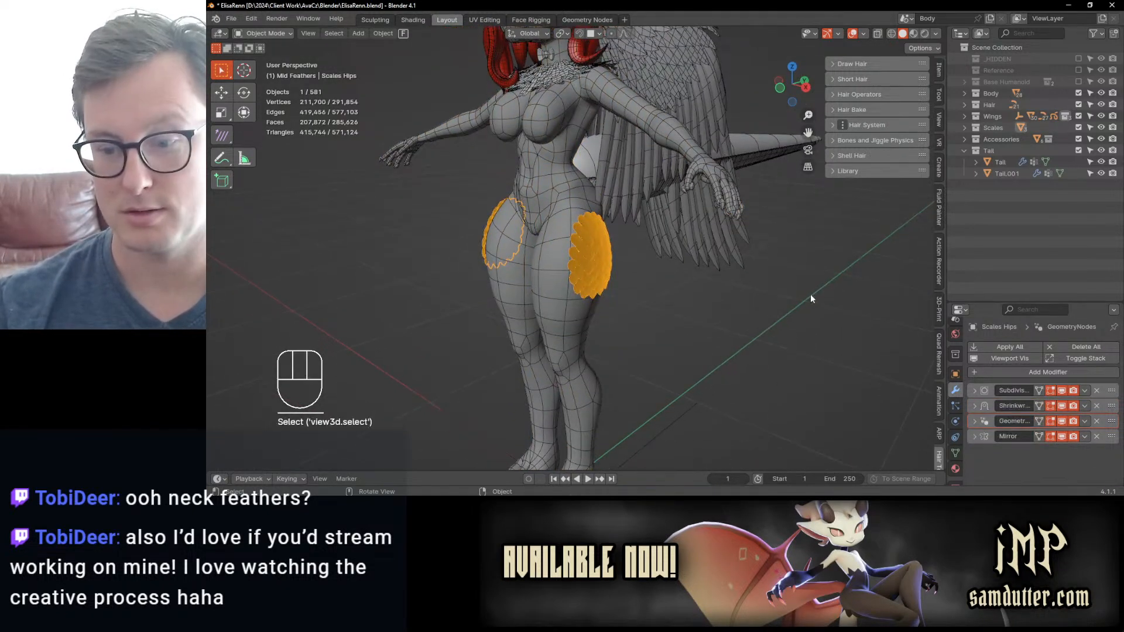
{"action": "key", "text": "h"}
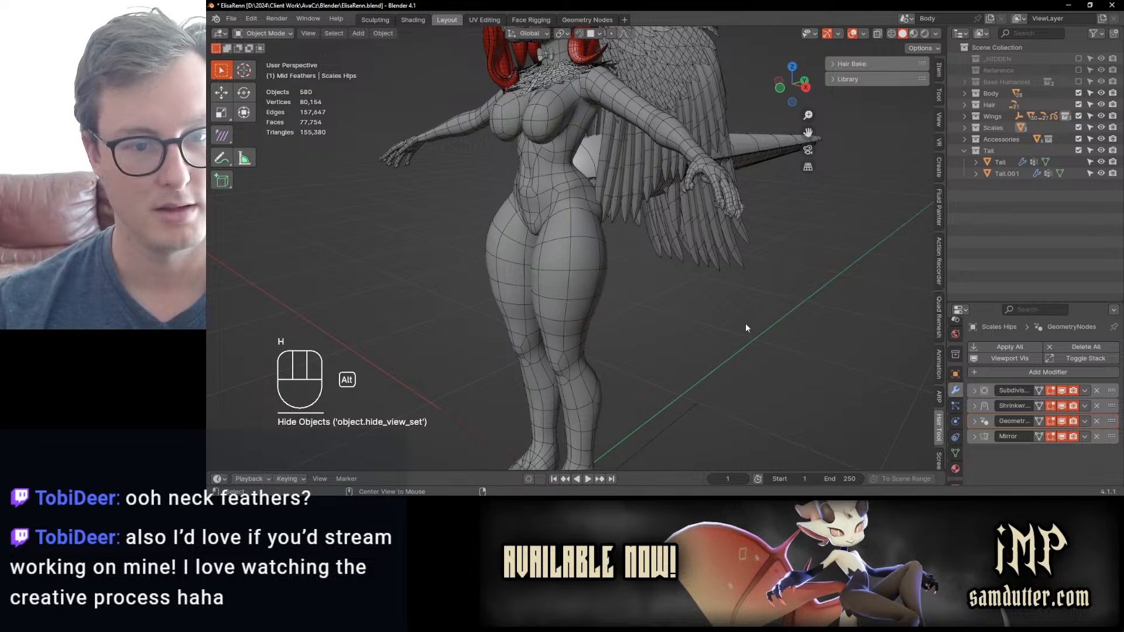
{"action": "key", "text": "alt"}
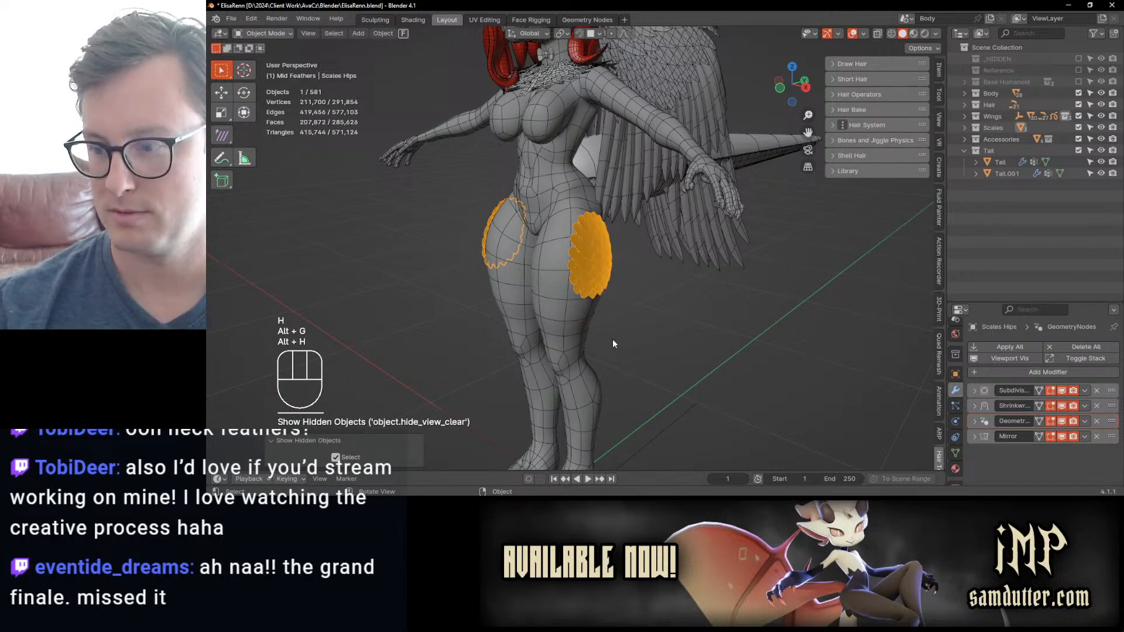
Step: Select the body, view it from the front, and save the file
{"action": "left_click", "coordinate": [605, 336]}
{"action": "middle_click_drag", "start_coordinate": [609, 325], "coordinate": [665, 341]}
{"action": "key", "text": "ctrl+s"}
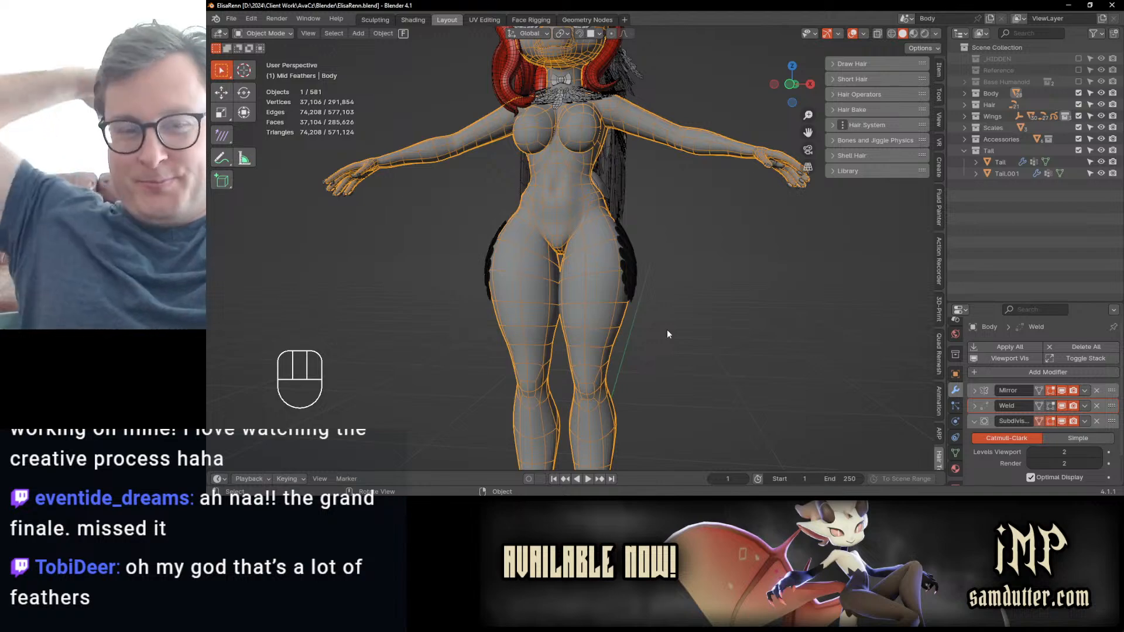
Step: Select one of the long wing feathers and examine the wing's mesh density up close
{"action": "middle_click_drag", "start_coordinate": [828, 314], "coordinate": [634, 247]}
{"action": "left_click", "coordinate": [655, 238]}
{"action": "scroll", "coordinate": [659, 256], "scroll_direction": "up", "scroll_amount": 3}
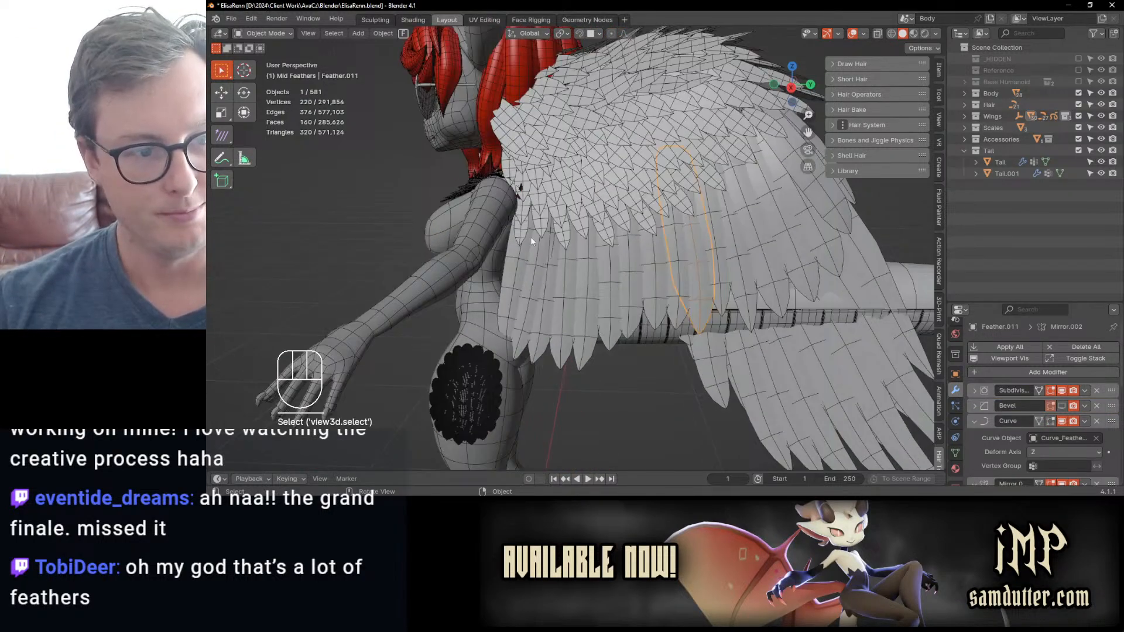
{"action": "scroll", "coordinate": [531, 236], "scroll_direction": "down", "scroll_amount": 5}
Step: Select Feather Mesh.001 on the upper wing and expand its Mirror modifier to review the settings
{"action": "middle_click_drag", "start_coordinate": [564, 276], "coordinate": [412, 290]}
{"action": "left_click", "coordinate": [551, 156]}
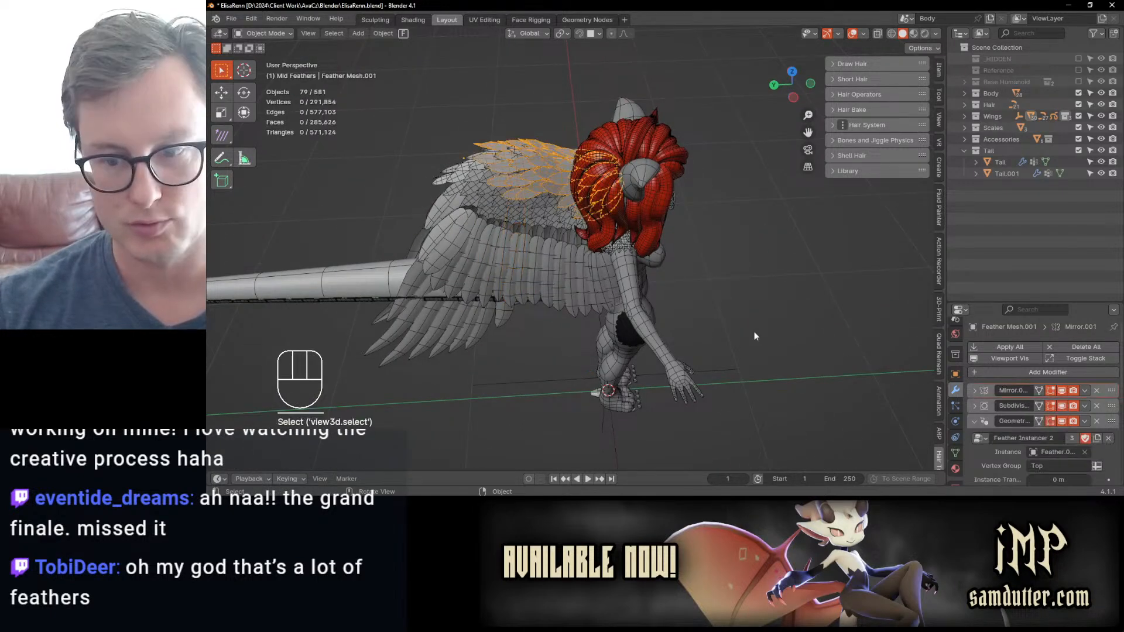
{"action": "middle_click_drag", "start_coordinate": [522, 243], "coordinate": [565, 264]}
{"action": "scroll", "coordinate": [1023, 439], "scroll_direction": "down", "scroll_amount": 7}
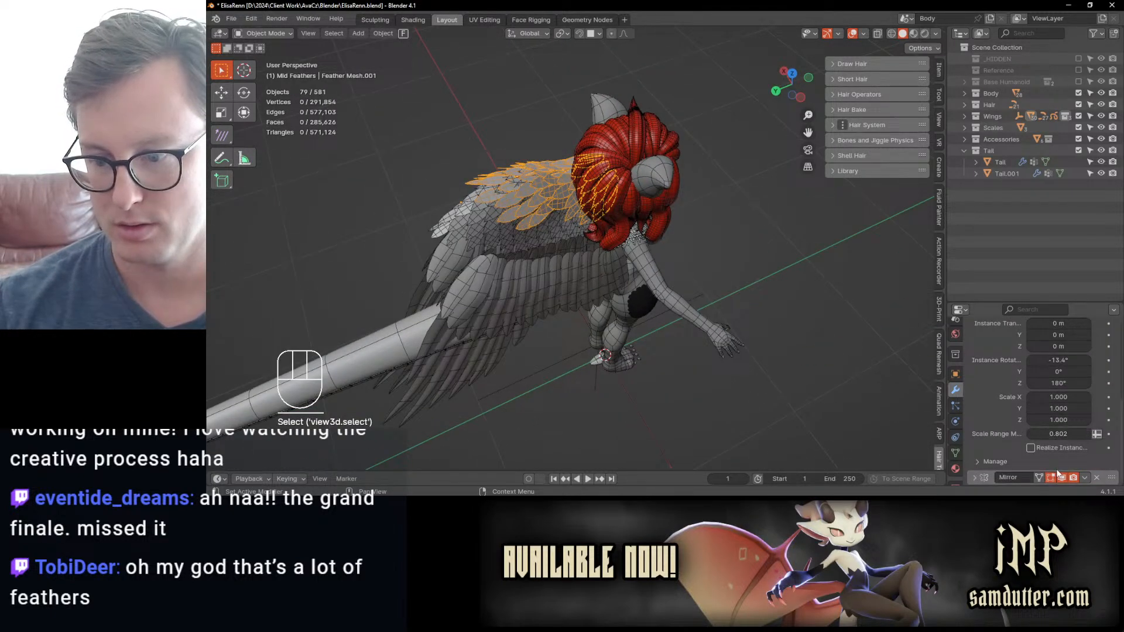
{"action": "left_click", "coordinate": [975, 476]}
{"action": "scroll", "coordinate": [1023, 417], "scroll_direction": "down", "scroll_amount": 5}
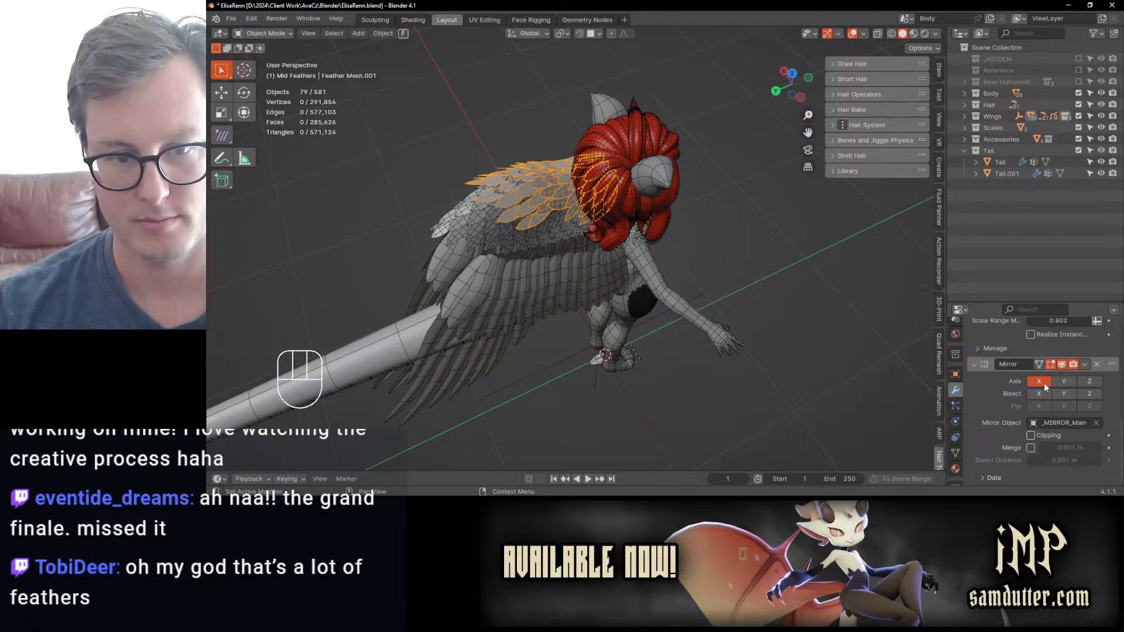
Step: Select Feather Mesh and examine the Realize Instances switch in its Feather Instancer 2 node tree, using an enlarged node editor
{"action": "middle_click_drag", "start_coordinate": [597, 274], "coordinate": [707, 265]}
{"action": "scroll", "coordinate": [691, 235], "scroll_direction": "up", "scroll_amount": 3}
{"action": "scroll", "coordinate": [672, 199], "scroll_direction": "down", "scroll_amount": 2}
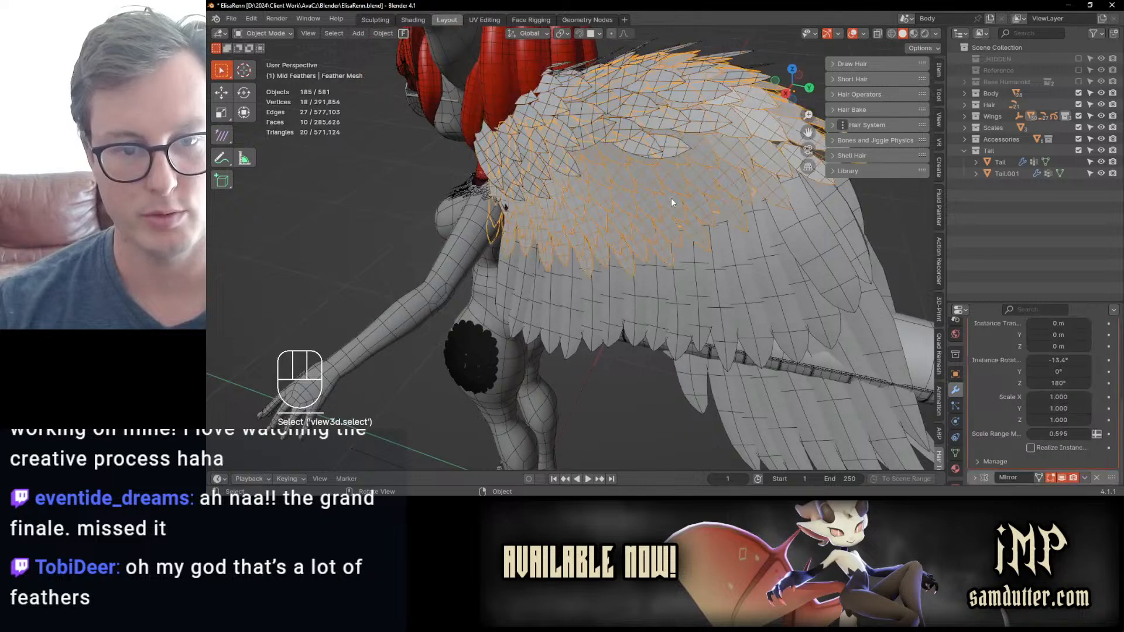
{"action": "left_click", "coordinate": [586, 19]}
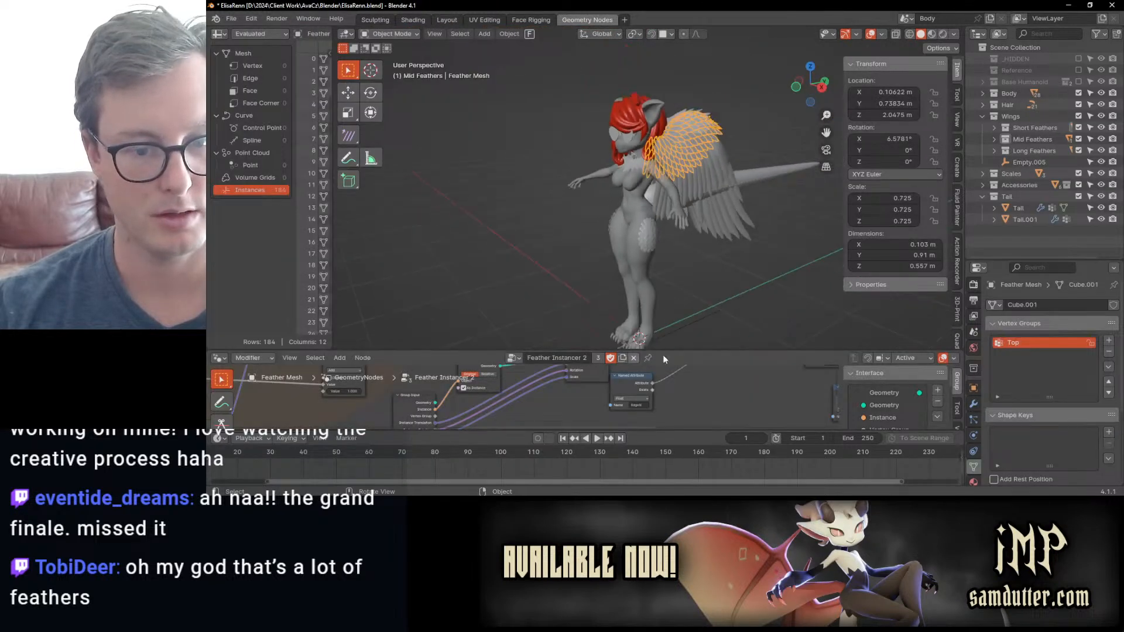
{"action": "left_click_drag", "start_coordinate": [663, 352], "coordinate": [664, 128]}
{"action": "scroll", "coordinate": [740, 260], "scroll_direction": "up", "scroll_amount": 6}
{"action": "middle_click_drag", "start_coordinate": [740, 260], "coordinate": [480, 301]}
{"action": "left_click_drag", "start_coordinate": [587, 277], "coordinate": [697, 277]}
{"action": "left_click", "coordinate": [536, 339]}
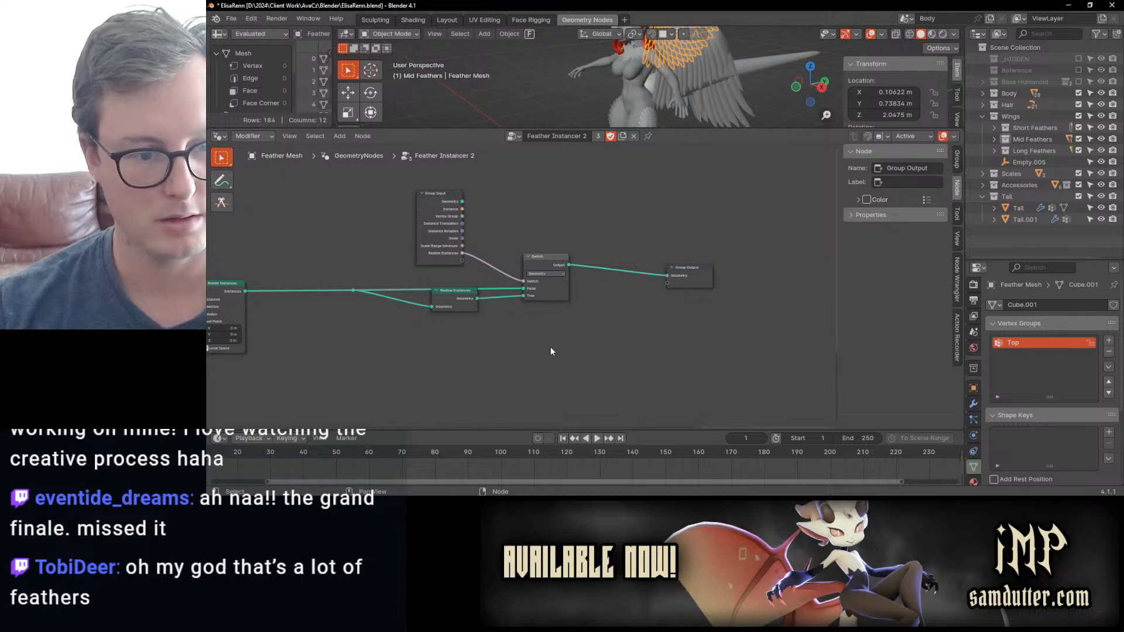
{"action": "middle_click_drag", "start_coordinate": [501, 314], "coordinate": [543, 320]}
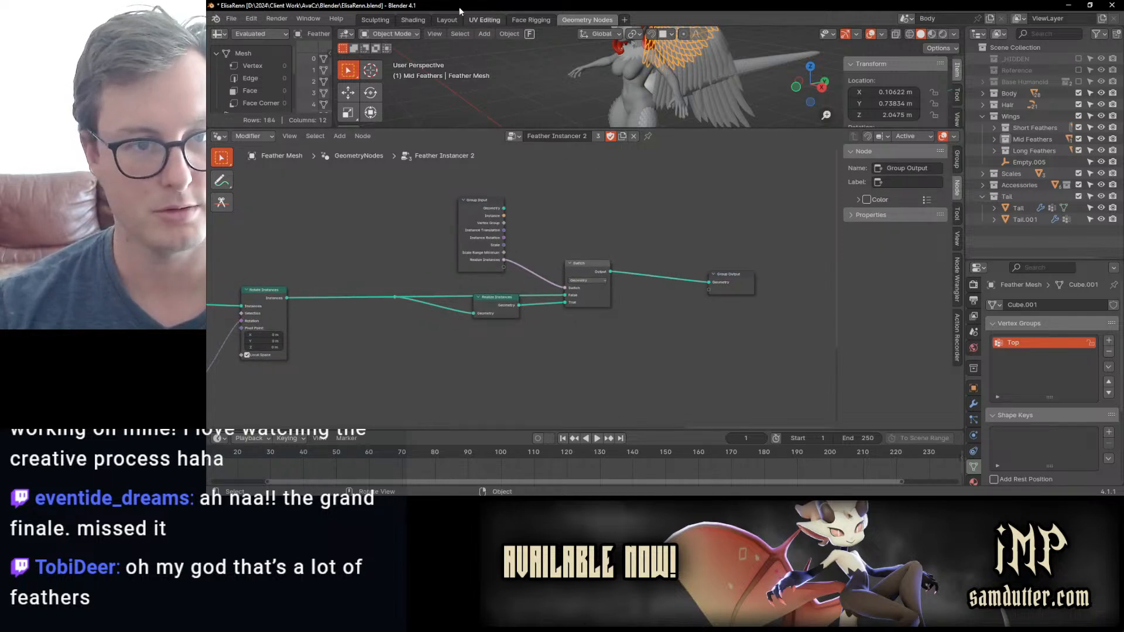
Step: Return to the Layout workspace and enable Realize Instances on Feather Mesh's geometry nodes modifier
{"action": "left_click", "coordinate": [450, 20]}
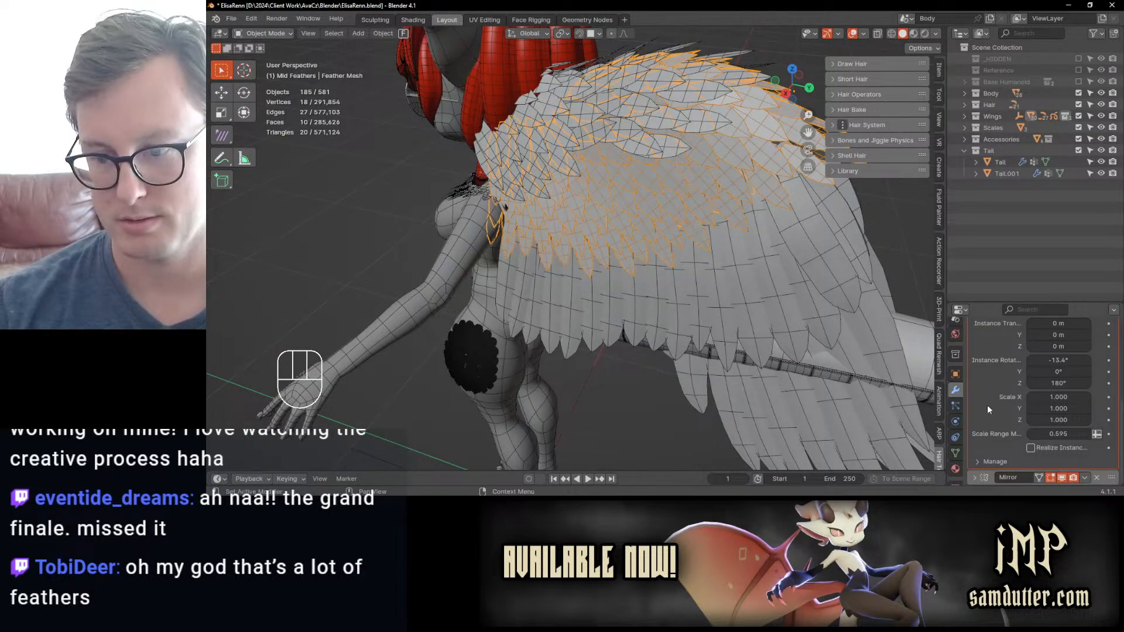
{"action": "left_click", "coordinate": [1030, 448]}
{"action": "scroll", "coordinate": [644, 276], "scroll_direction": "down", "scroll_amount": 3}
{"action": "middle_click_drag", "start_coordinate": [644, 276], "coordinate": [606, 288]}
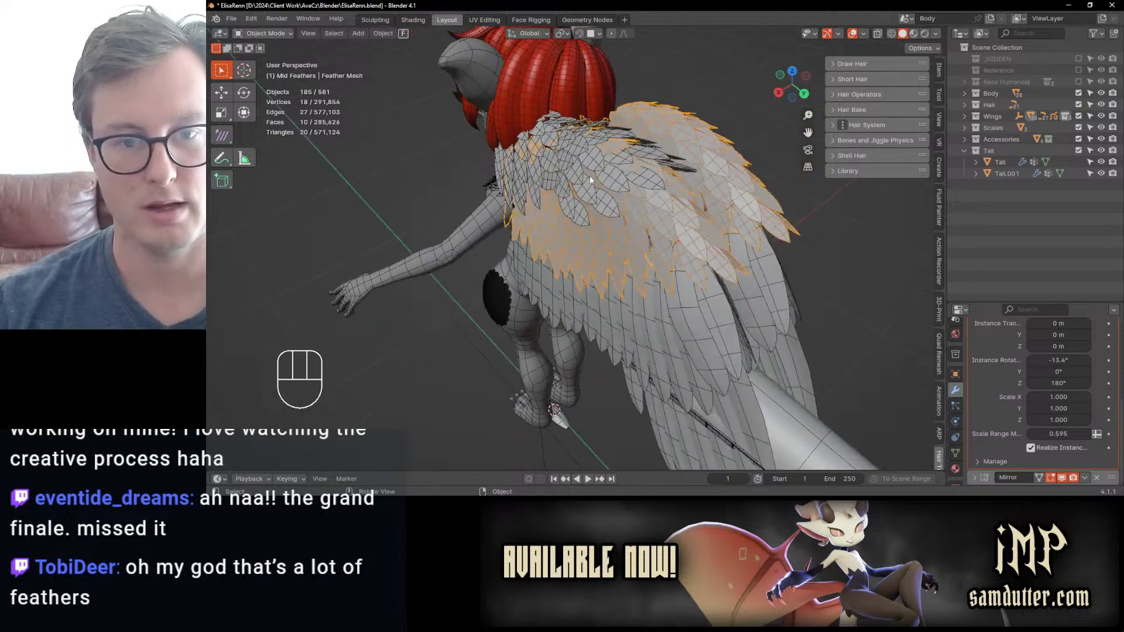
Step: Enable Realize Instances on Feather Mesh.001's geometry nodes modifier, deselect everything, and save the file
{"action": "left_click", "coordinate": [590, 183]}
{"action": "scroll", "coordinate": [1034, 450], "scroll_direction": "down", "scroll_amount": 1}
{"action": "left_click", "coordinate": [1032, 426]}
{"action": "middle_click_drag", "start_coordinate": [676, 291], "coordinate": [644, 284]}
{"action": "left_click", "coordinate": [468, 316]}
{"action": "middle_click_drag", "start_coordinate": [531, 279], "coordinate": [628, 247]}
{"action": "key", "text": "ctrl+s"}
Step: Select Feather Mesh on the wing and show its whole base mesh in Edit Mode
{"action": "scroll", "coordinate": [657, 254], "scroll_direction": "up", "scroll_amount": 4}
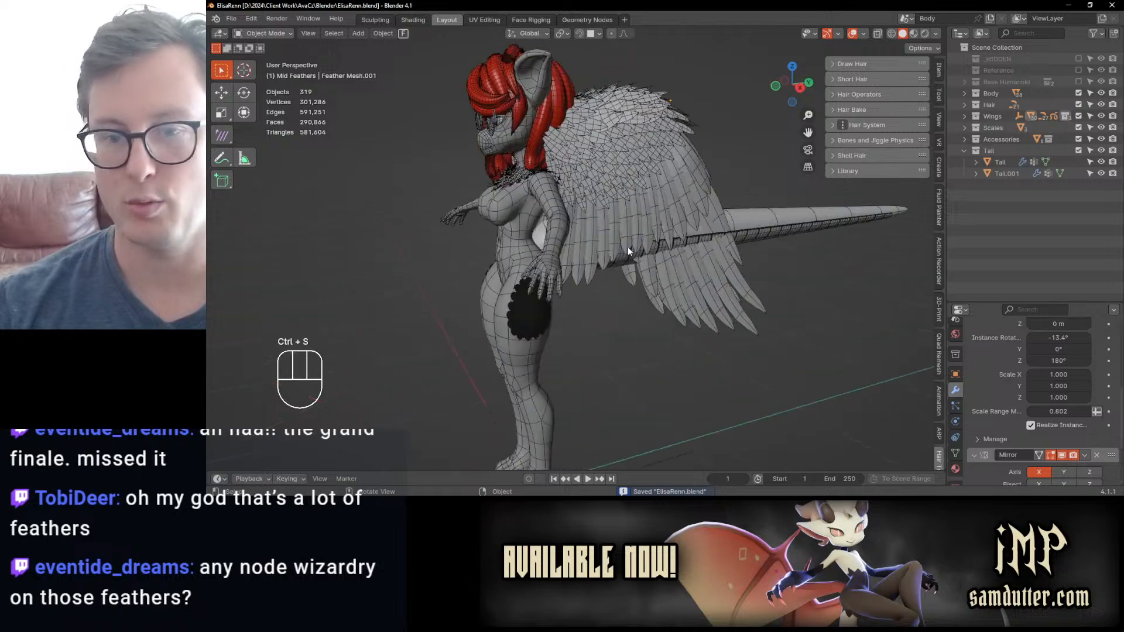
{"action": "scroll", "coordinate": [637, 276], "scroll_direction": "up", "scroll_amount": 3}
{"action": "scroll", "coordinate": [632, 267], "scroll_direction": "up", "scroll_amount": 2}
{"action": "left_click", "coordinate": [588, 203]}
{"action": "scroll", "coordinate": [587, 203], "scroll_direction": "down", "scroll_amount": 4}
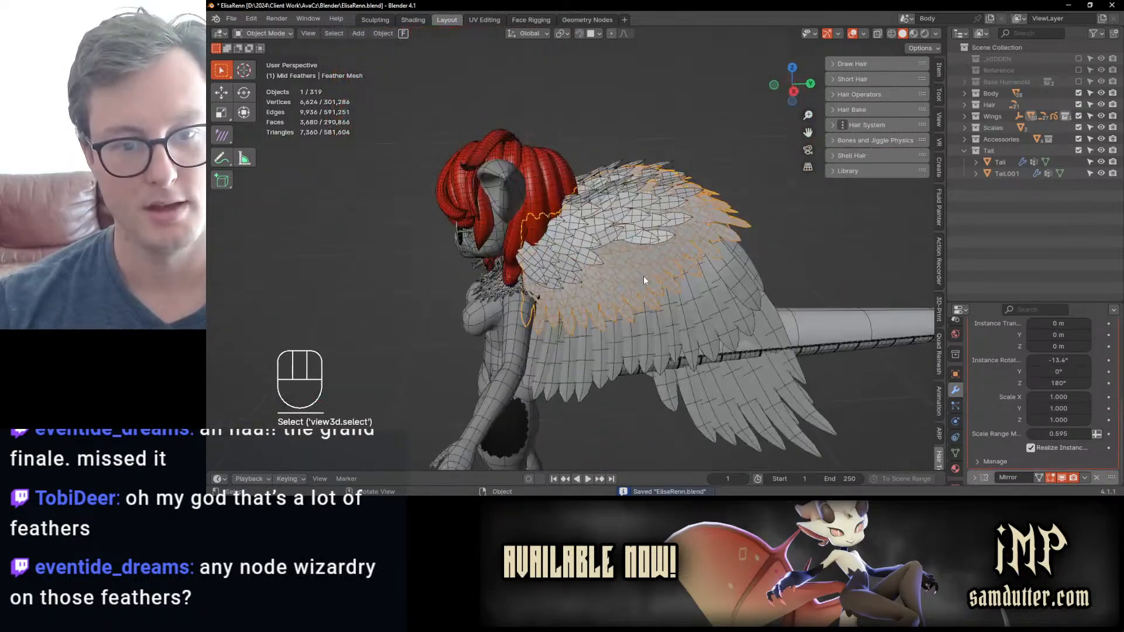
{"action": "key", "text": "Tab"}
{"action": "middle_click_drag", "start_coordinate": [646, 277], "coordinate": [720, 222]}
{"action": "scroll", "coordinate": [680, 266], "scroll_direction": "up", "scroll_amount": 2}
{"action": "key", "text": "a"}
Step: Try moving two vertices on the lower edge of the feather base mesh, and leave Edit Mode
{"action": "left_click", "coordinate": [657, 216]}
{"action": "left_click", "coordinate": [692, 268], "text": "shift"}
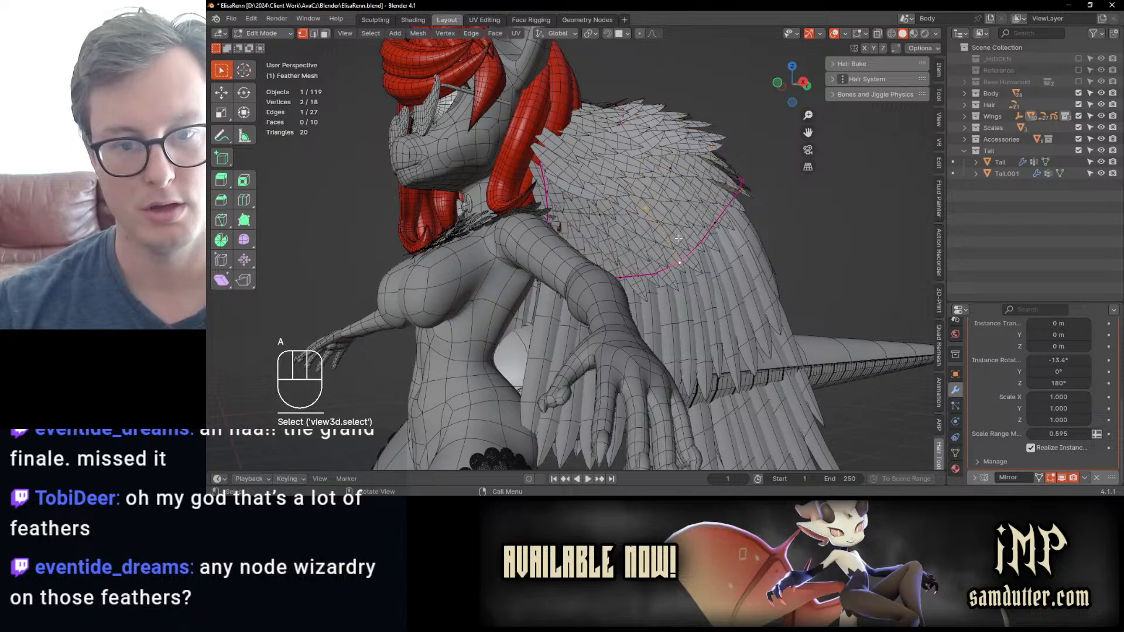
{"action": "key", "text": "g"}
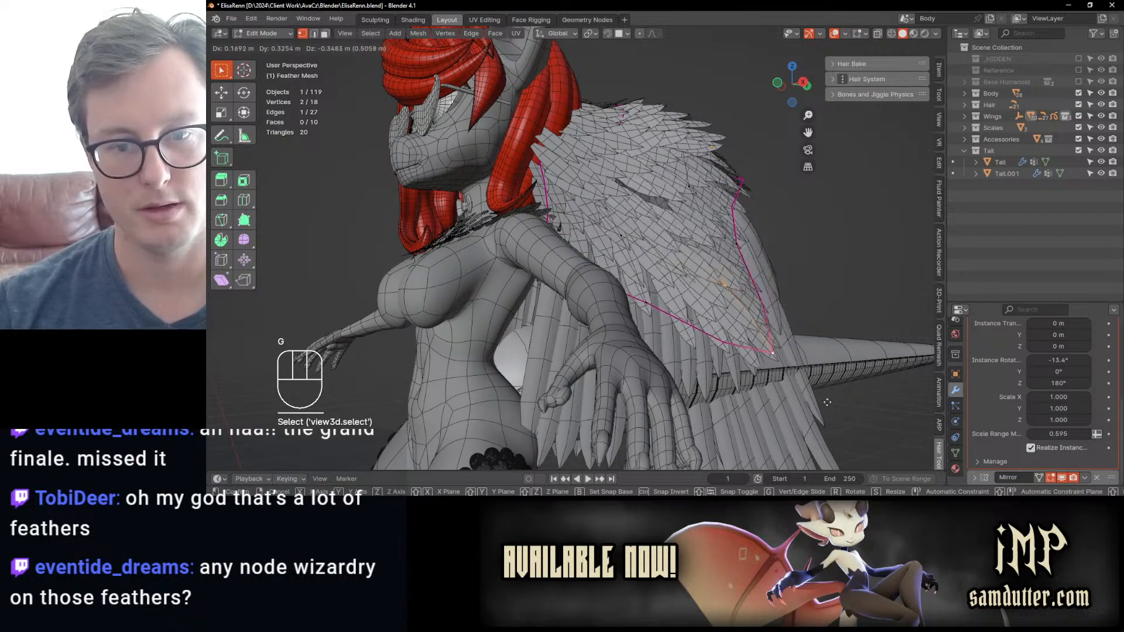
{"action": "key", "text": "Escape"}
{"action": "middle_click_drag", "start_coordinate": [661, 266], "coordinate": [575, 294]}
{"action": "scroll", "coordinate": [606, 268], "scroll_direction": "up", "scroll_amount": 1}
{"action": "key", "text": "Tab"}
Step: Select the body and isolate it in Local View
{"action": "middle_click_drag", "start_coordinate": [683, 228], "coordinate": [722, 296]}
{"action": "left_click", "coordinate": [733, 230]}
{"action": "middle_click_drag", "start_coordinate": [733, 230], "coordinate": [715, 265]}
{"action": "left_click", "coordinate": [714, 265]}
{"action": "scroll", "coordinate": [612, 222], "scroll_direction": "up", "scroll_amount": 5}
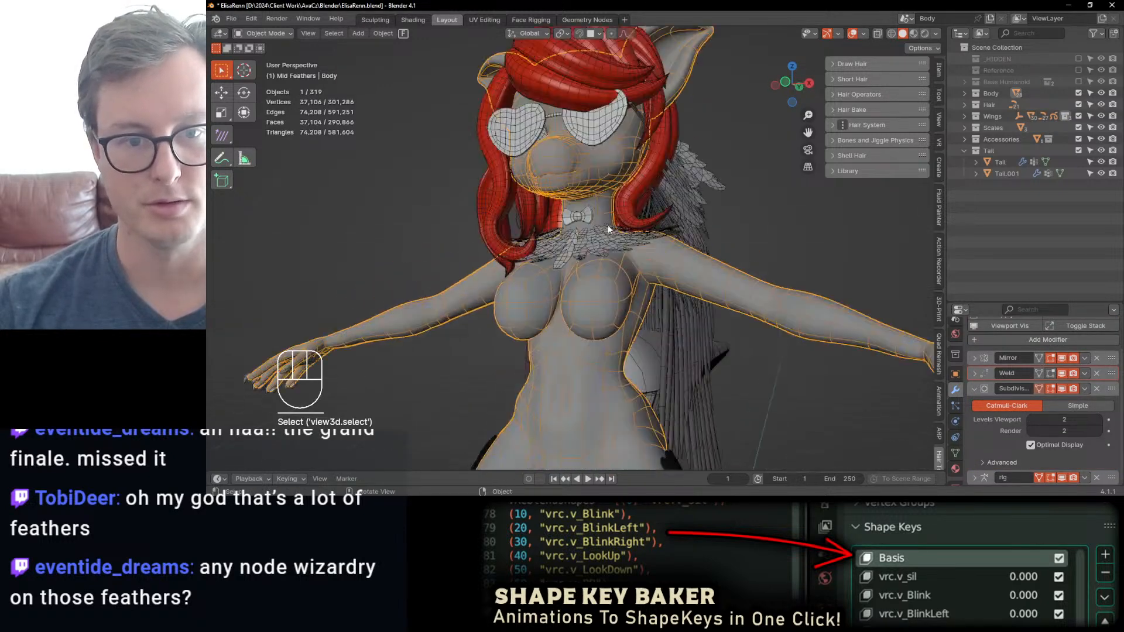
{"action": "key", "text": "slash"}
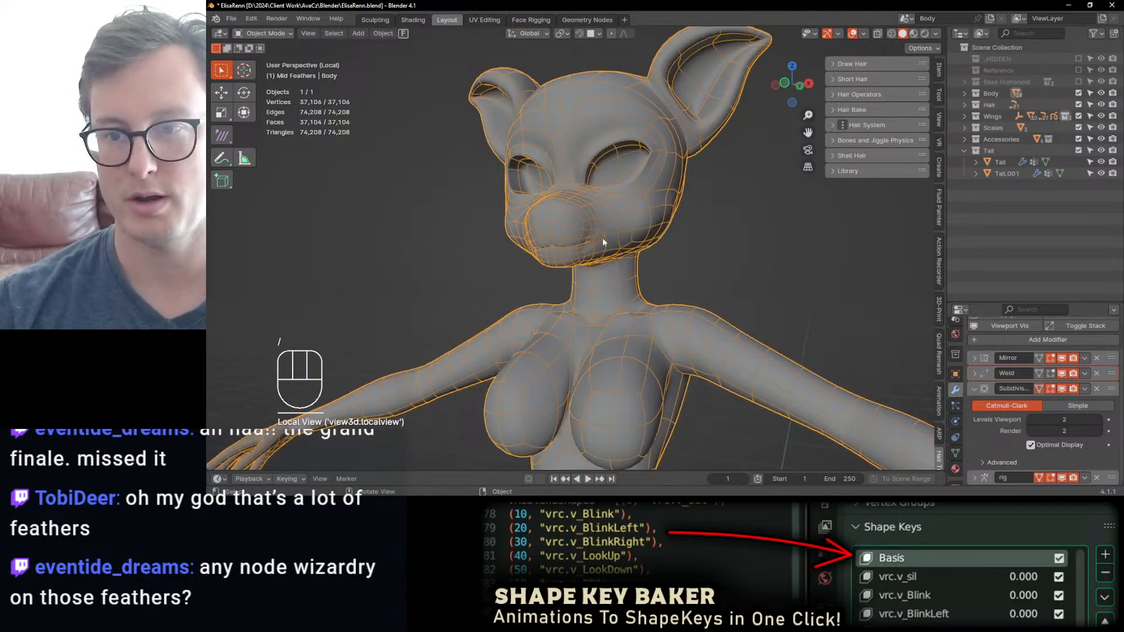
{"action": "middle_click_drag", "start_coordinate": [603, 237], "coordinate": [626, 236]}
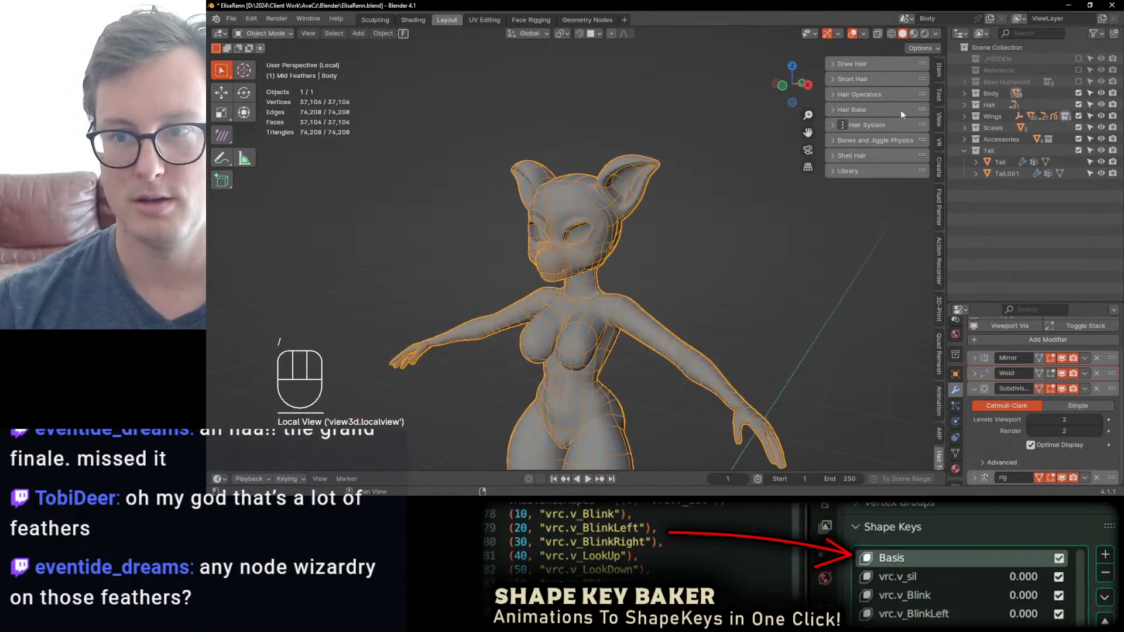
Step: Enable the Reference collection and compare the isolated body with the character reference images
{"action": "left_click", "coordinate": [1079, 69]}
{"action": "middle_click_drag", "start_coordinate": [643, 258], "coordinate": [445, 234]}
{"action": "scroll", "coordinate": [679, 259], "scroll_direction": "up", "scroll_amount": 2}
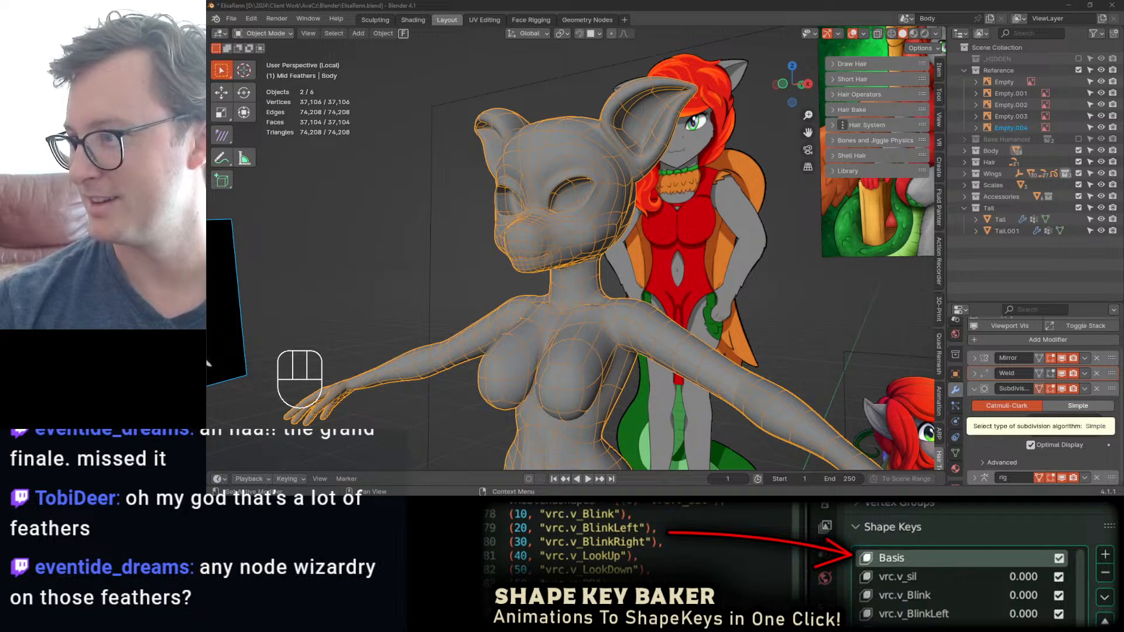
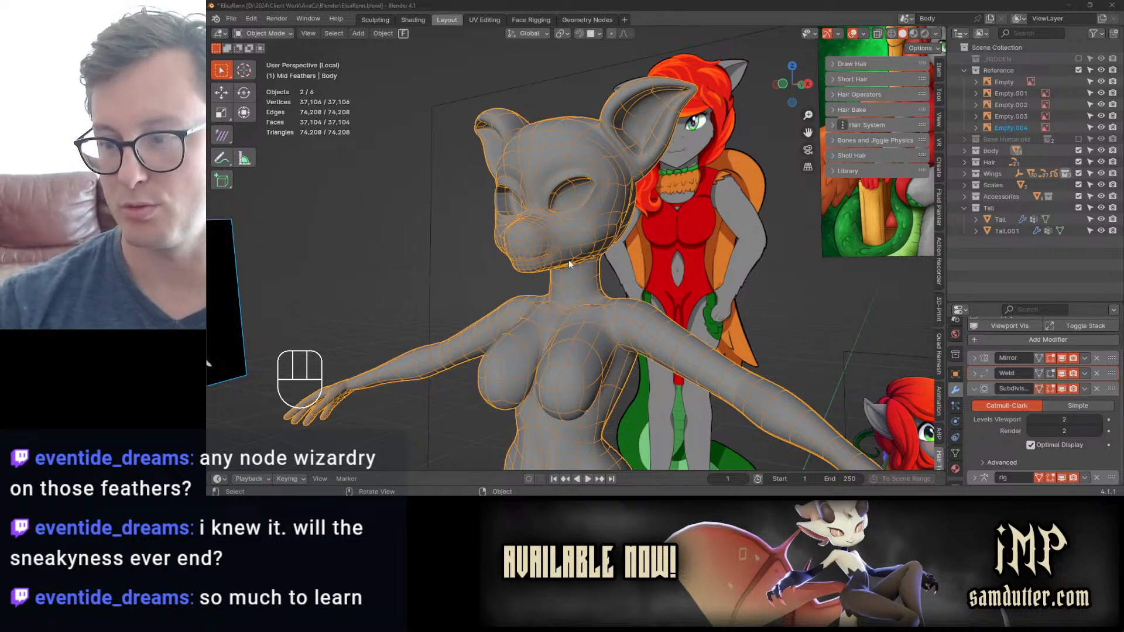
Step: Select only the body and collapse the settings of its Subdivision modifier
{"action": "mouse_move", "coordinate": [568, 259]}
{"action": "middle_mouse_down"}
{"action": "mouse_move", "coordinate": [518, 291]}
{"action": "mouse_move", "coordinate": [526, 262]}
{"action": "mouse_move", "coordinate": [659, 240]}
{"action": "mouse_move", "coordinate": [594, 269]}
{"action": "mouse_move", "coordinate": [590, 260]}
{"action": "middle_mouse_up"}
{"action": "left_click", "coordinate": [581, 299]}
{"action": "middle_click_drag", "start_coordinate": [582, 300], "coordinate": [673, 257]}
{"action": "left_click", "coordinate": [971, 390]}
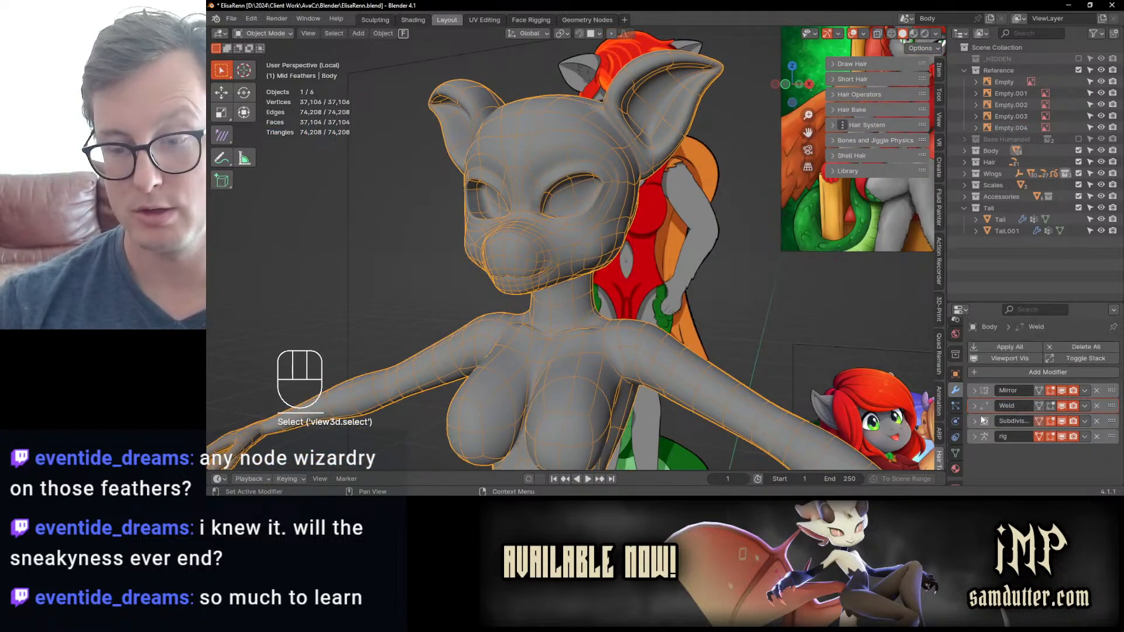
Step: Check the body's base mesh in Sculpt Mode, return to Object Mode and save the file
{"action": "mouse_move", "coordinate": [659, 311]}
{"action": "middle_mouse_down"}
{"action": "mouse_move", "coordinate": [643, 252]}
{"action": "mouse_move", "coordinate": [562, 228]}
{"action": "mouse_move", "coordinate": [603, 206]}
{"action": "mouse_move", "coordinate": [619, 246]}
{"action": "middle_mouse_up"}
{"action": "key", "text": "ctrl+Tab"}
{"action": "left_click", "coordinate": [581, 296]}
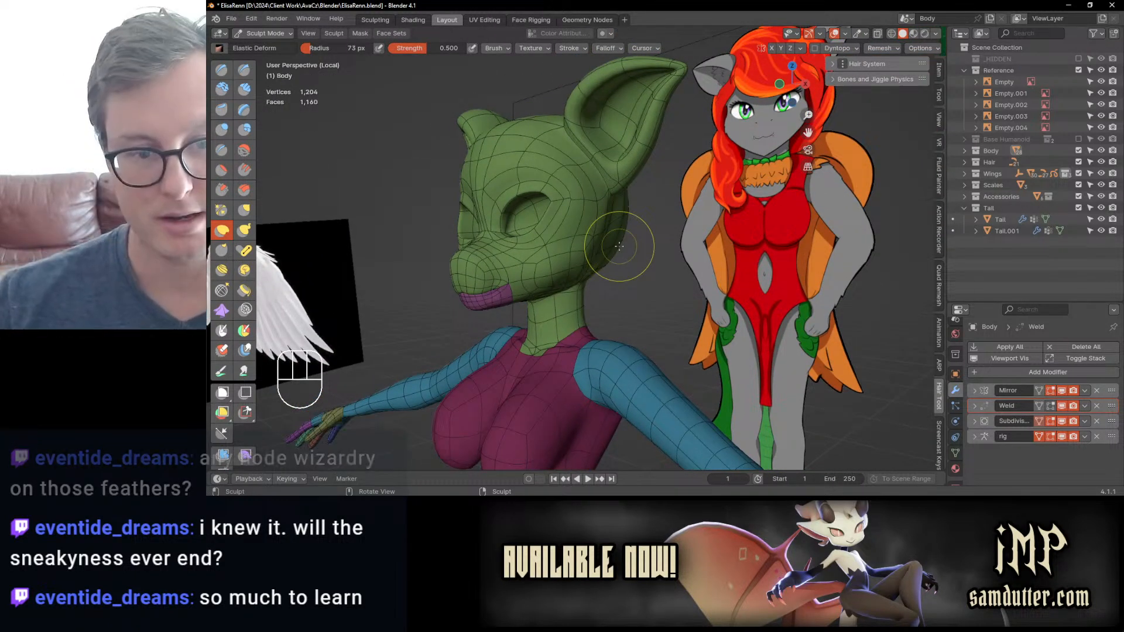
{"action": "key", "text": "ctrl+Tab"}
{"action": "left_click", "coordinate": [463, 283]}
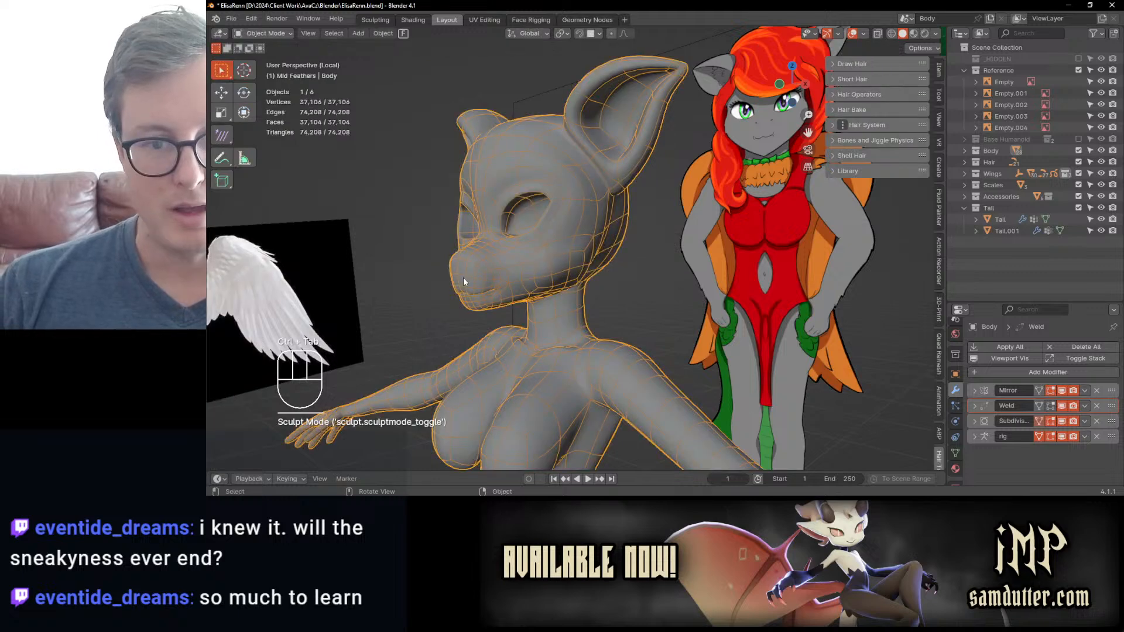
{"action": "key", "text": "ctrl+s"}
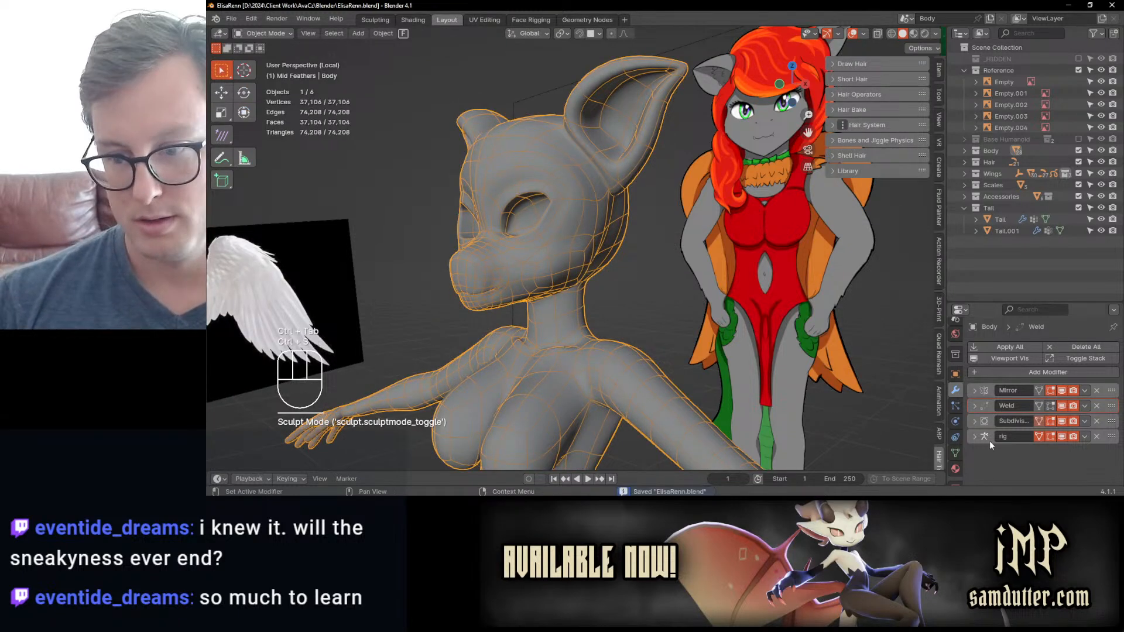
Step: Apply the body's Mirror, Weld and Subdivision modifiers, checking the UV grid in Material Preview before the Subdivision one
{"action": "left_click", "coordinate": [1083, 391]}
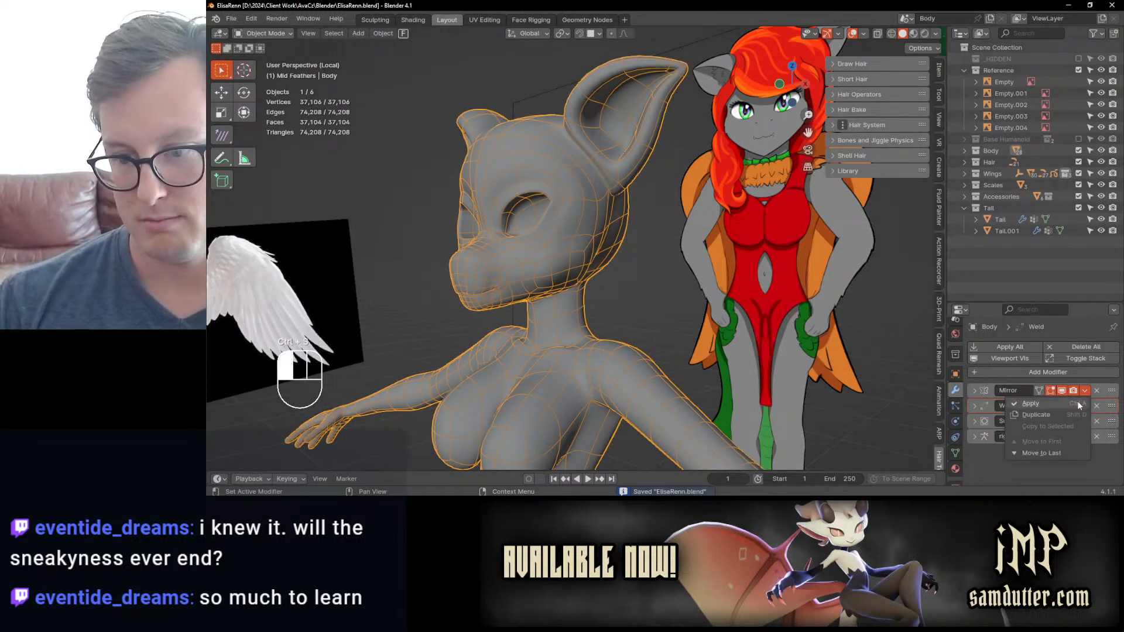
{"action": "left_click", "coordinate": [1077, 401]}
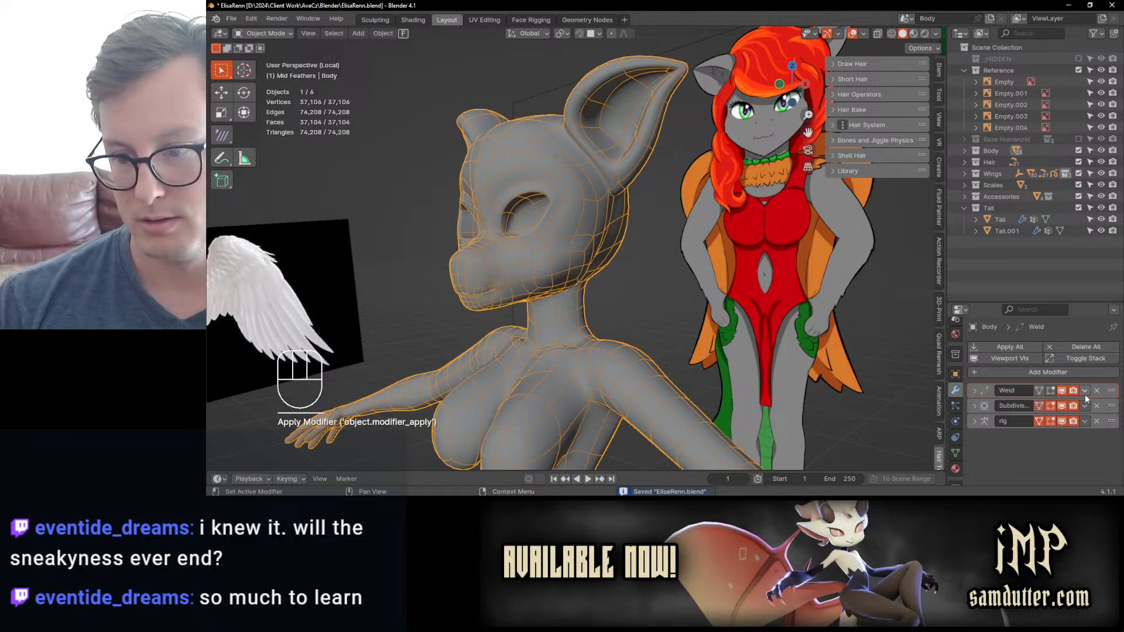
{"action": "left_click", "coordinate": [1084, 391]}
{"action": "left_click", "coordinate": [1065, 402]}
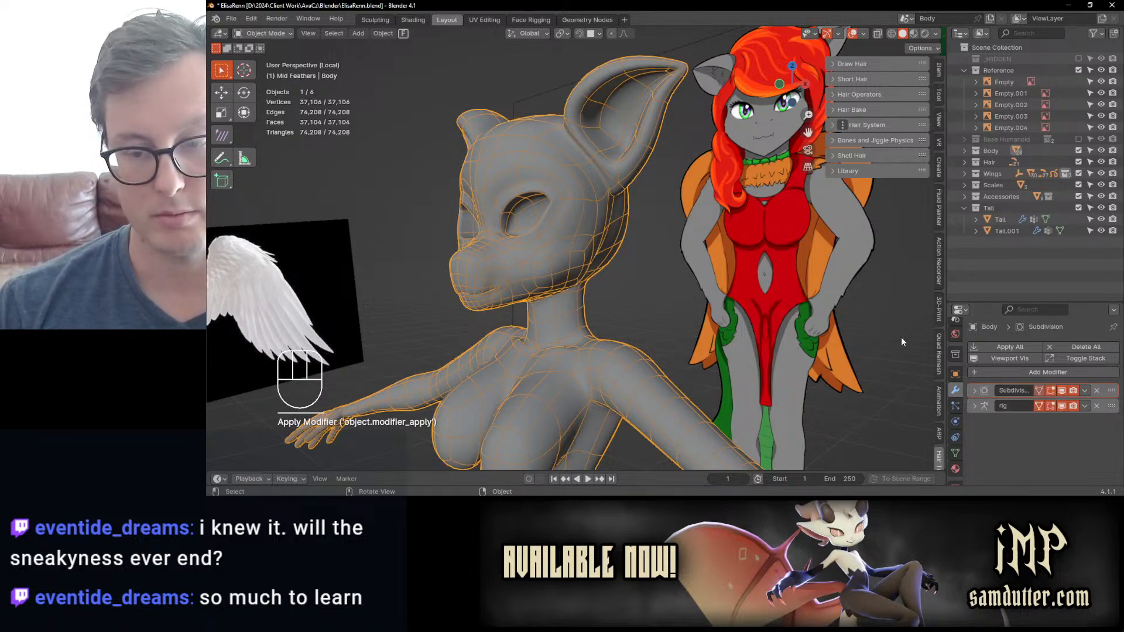
{"action": "key", "text": "z"}
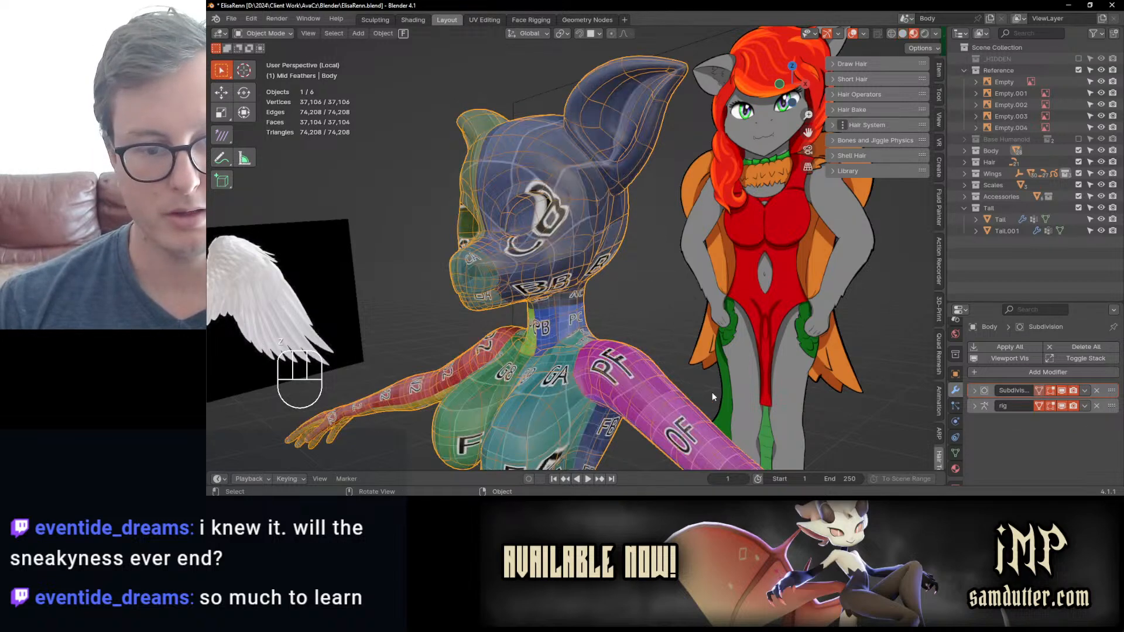
{"action": "key", "text": "z"}
{"action": "left_click", "coordinate": [1085, 390]}
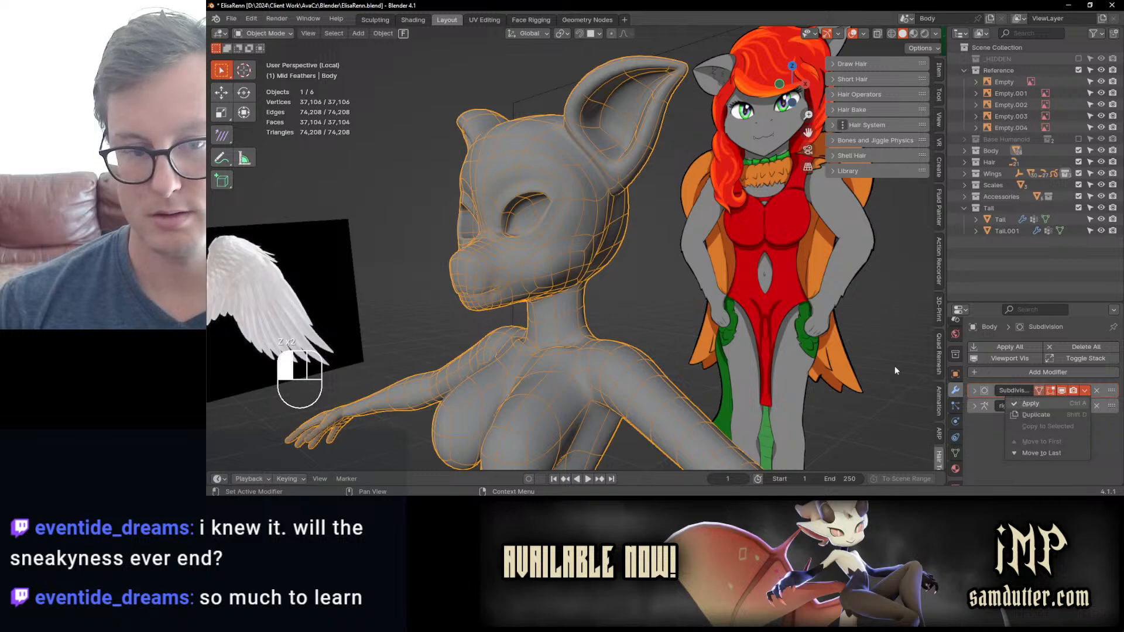
{"action": "key", "text": "ctrl+a"}
Step: Enter Sculpt Mode on the body, hide the wireframe overlay and activate the Slide Relax brush
{"action": "key", "text": "ctrl+Tab"}
{"action": "key", "text": "q"}
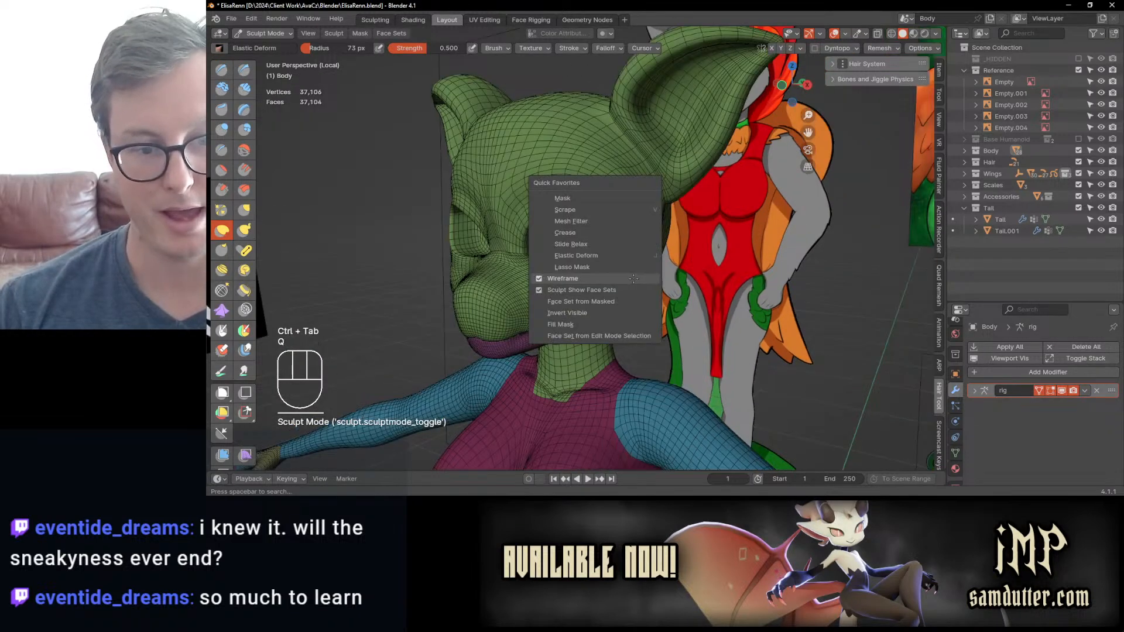
{"action": "left_click", "coordinate": [633, 279]}
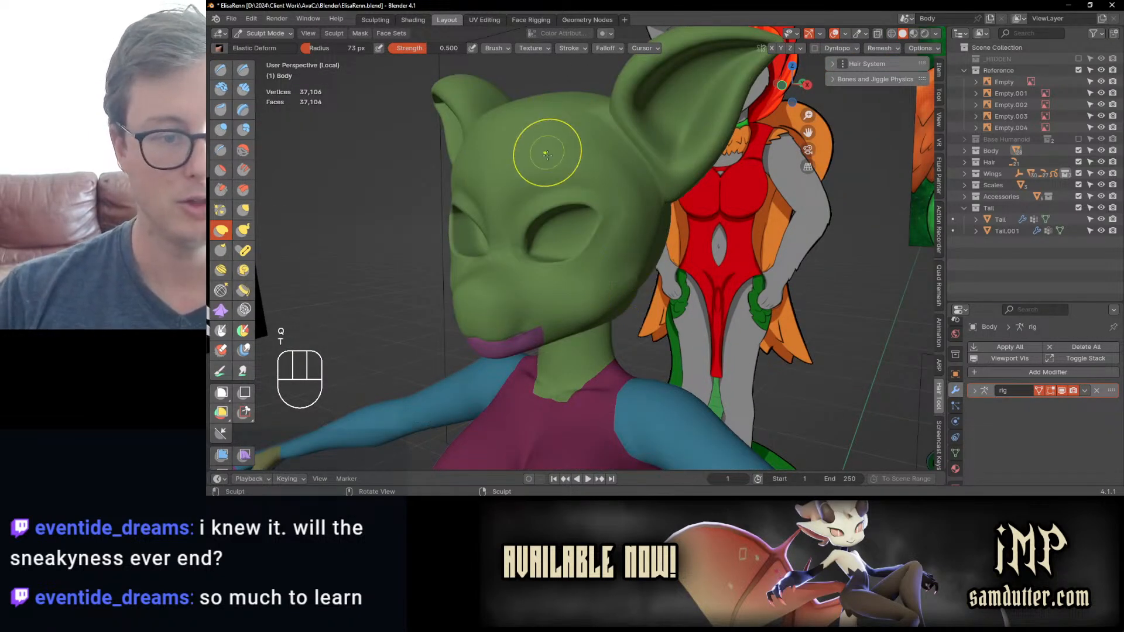
{"action": "key", "text": "t"}
{"action": "key", "text": "t"}
{"action": "key", "text": "q"}
{"action": "left_click", "coordinate": [579, 192]}
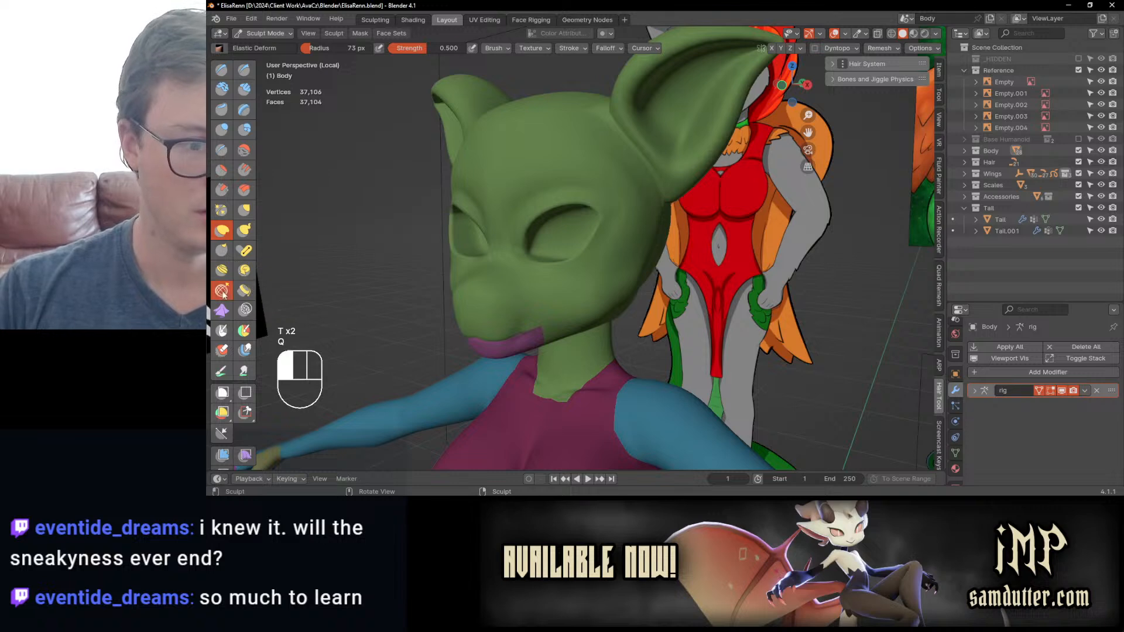
Step: Turn the wireframe overlay back on and examine the mesh density of the head and upper body
{"action": "key", "text": "q"}
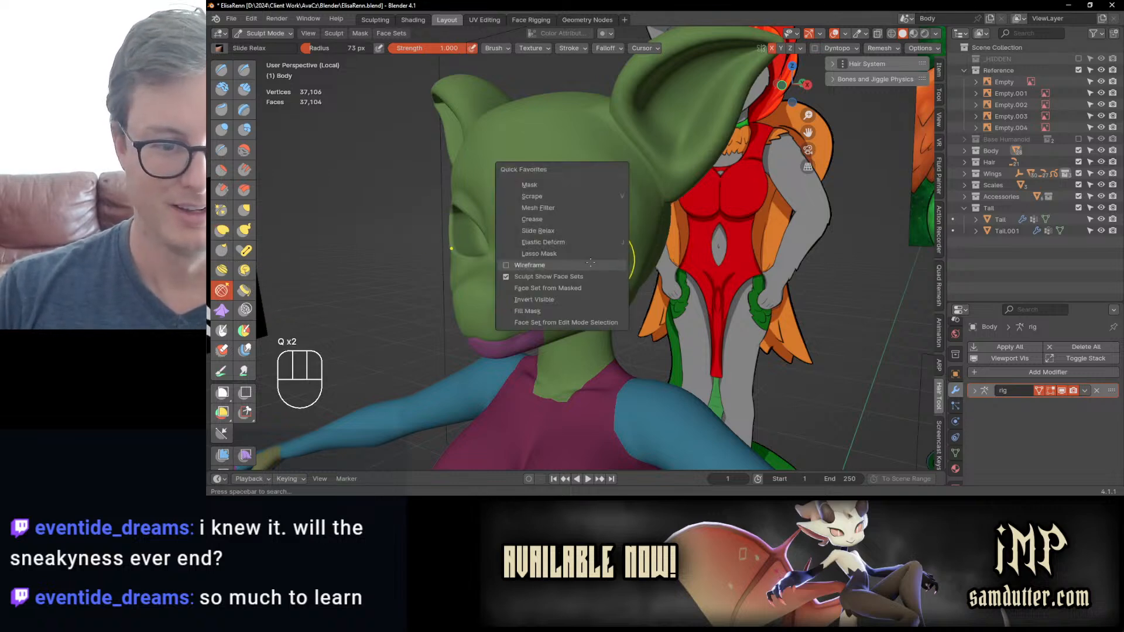
{"action": "left_click", "coordinate": [588, 253]}
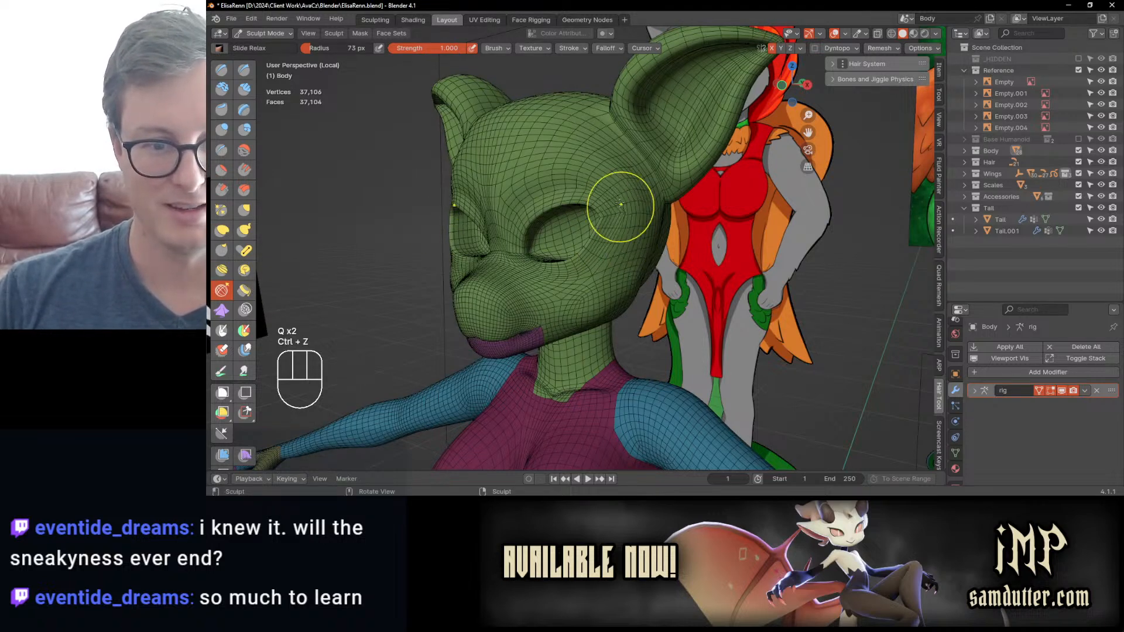
{"action": "key", "text": "ctrl+z"}
{"action": "mouse_move", "coordinate": [622, 205]}
{"action": "middle_mouse_down"}
{"action": "mouse_move", "coordinate": [672, 196]}
{"action": "mouse_move", "coordinate": [657, 231]}
{"action": "mouse_move", "coordinate": [570, 316]}
{"action": "mouse_move", "coordinate": [619, 254]}
{"action": "middle_mouse_up"}
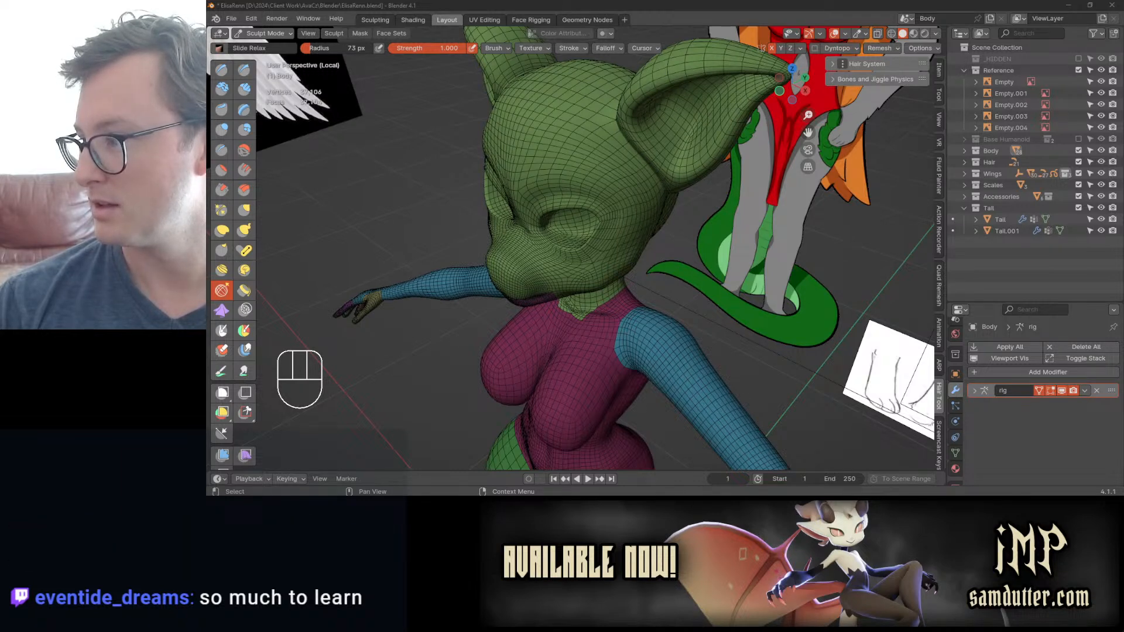
{"action": "mouse_move", "coordinate": [483, 241]}
{"action": "middle_mouse_down"}
{"action": "mouse_move", "coordinate": [522, 230]}
{"action": "mouse_move", "coordinate": [602, 266]}
{"action": "middle_mouse_up"}
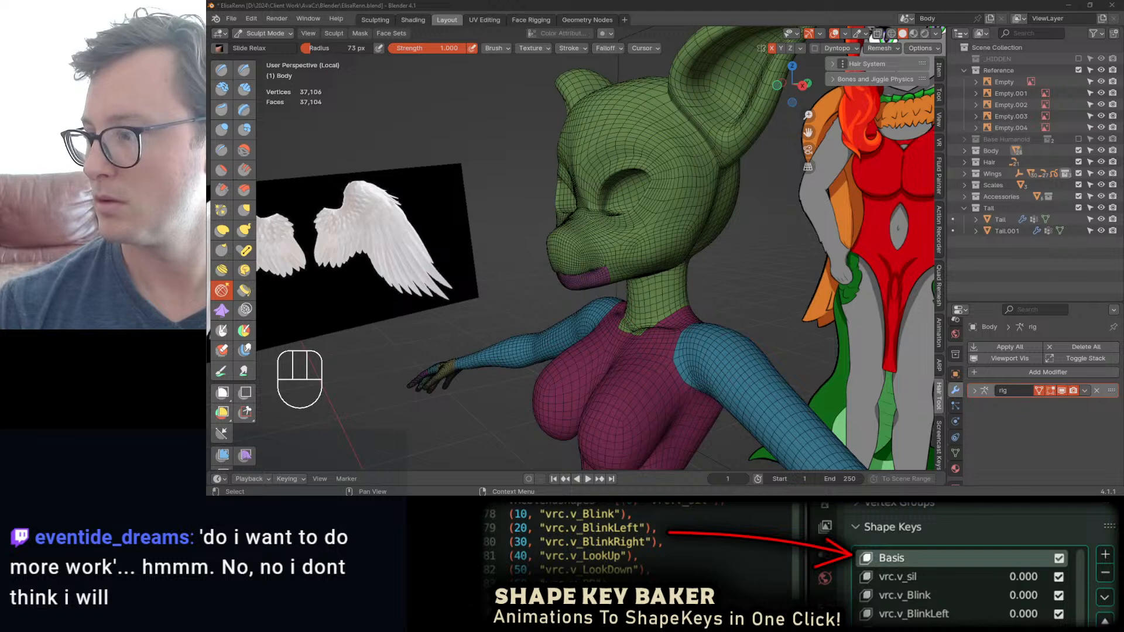
Step: Reshape the muzzle's bridge and nose profile with the Elastic Deform brush in the right side view
{"action": "middle_click_drag", "start_coordinate": [653, 188], "coordinate": [619, 277]}
{"action": "key", "text": "KP_3"}
{"action": "scroll", "coordinate": [618, 277], "scroll_direction": "up", "scroll_amount": 4}
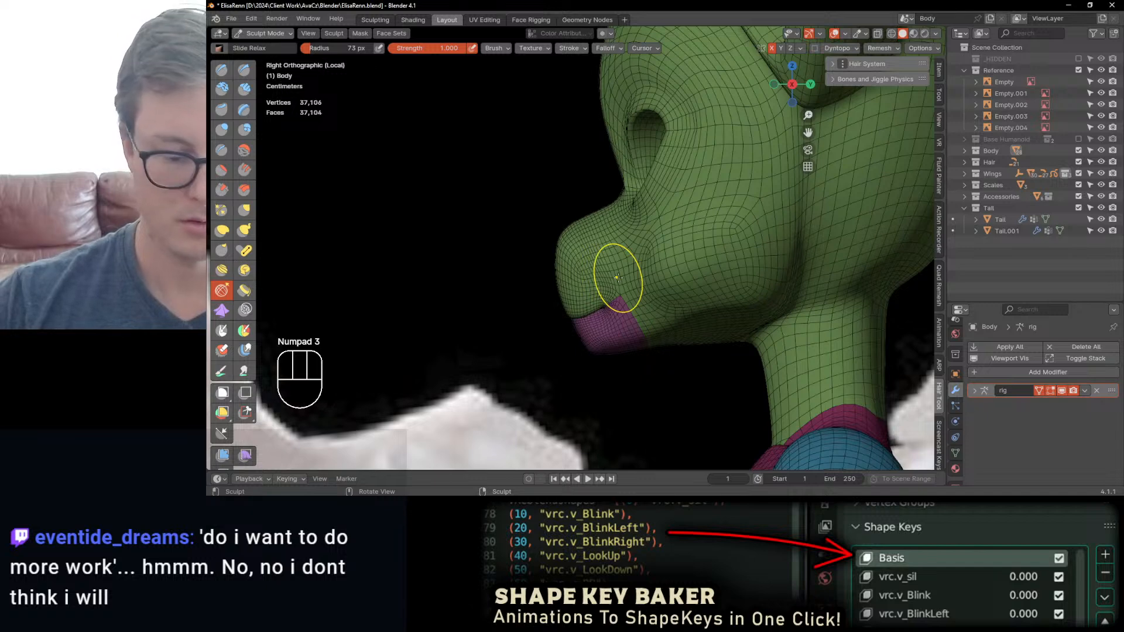
{"action": "key", "text": "j"}
{"action": "left_click_drag", "start_coordinate": [577, 232], "coordinate": [604, 217]}
{"action": "scroll", "coordinate": [618, 192], "scroll_direction": "up", "scroll_amount": 3}
{"action": "middle_click_drag", "start_coordinate": [626, 193], "coordinate": [625, 244], "text": "shift"}
{"action": "left_click_drag", "start_coordinate": [658, 194], "coordinate": [630, 226]}
{"action": "left_click_drag", "start_coordinate": [605, 249], "coordinate": [600, 254]}
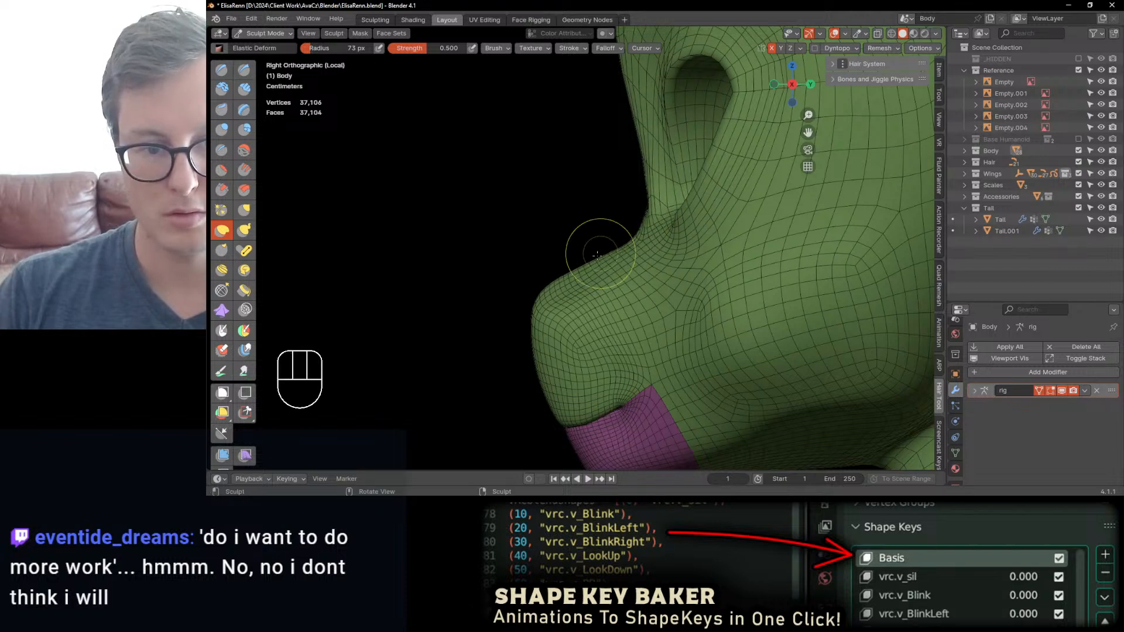
Step: Adjust the muzzle's width and the mouth corners with Elastic Deform strokes from front and three-quarter angles
{"action": "middle_click_drag", "start_coordinate": [597, 254], "coordinate": [681, 237]}
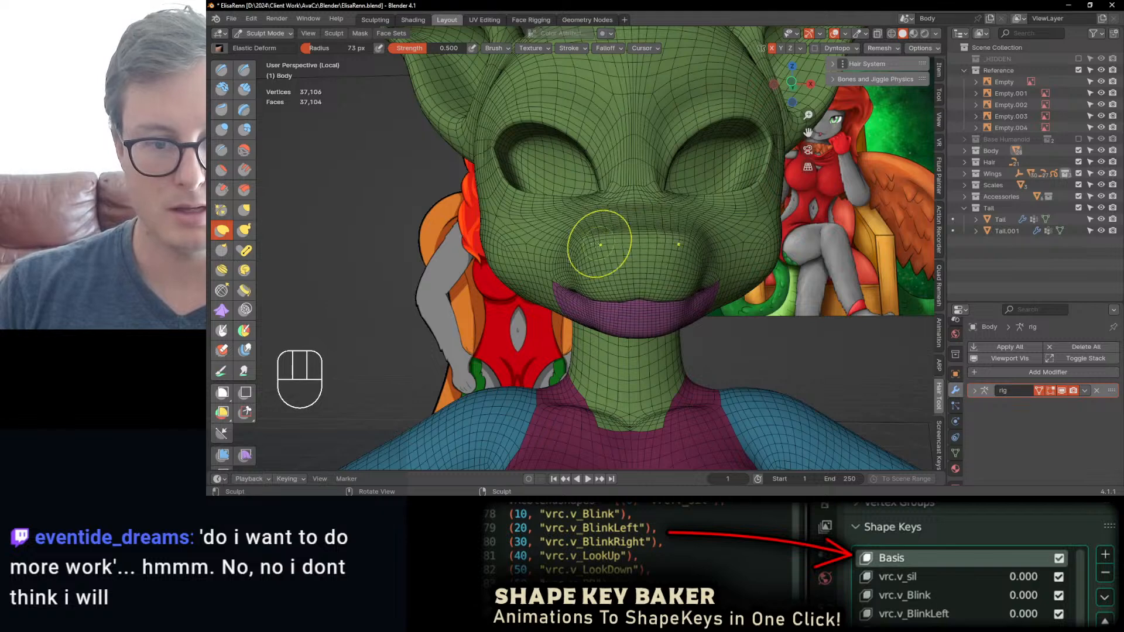
{"action": "middle_click_drag", "start_coordinate": [593, 236], "coordinate": [669, 204]}
{"action": "middle_click_drag", "start_coordinate": [723, 254], "coordinate": [690, 227], "text": "shift"}
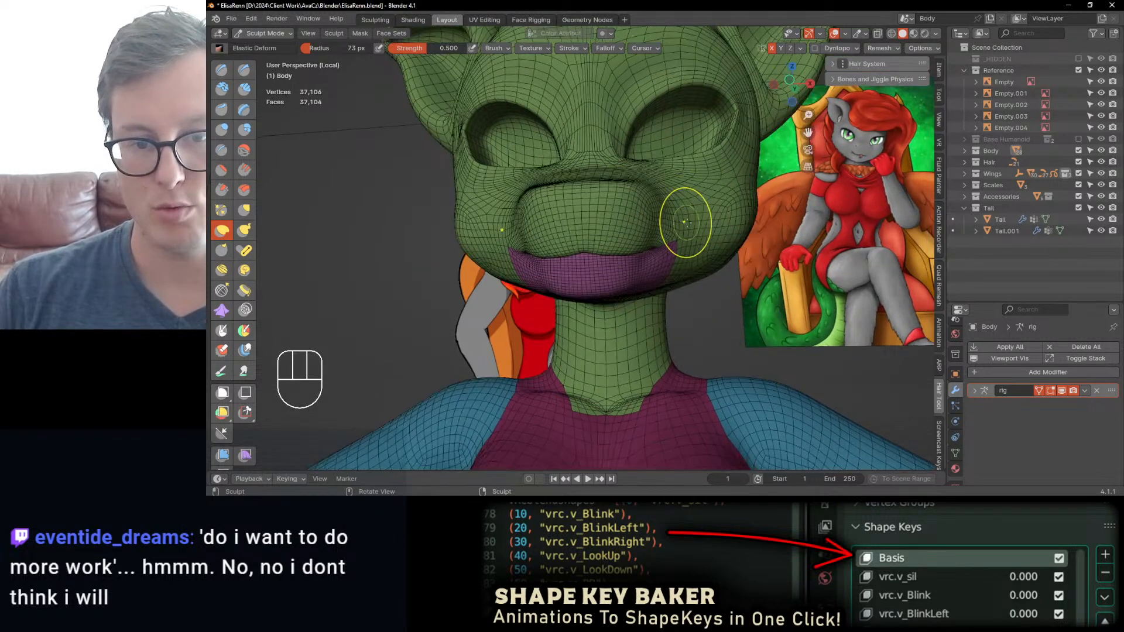
{"action": "left_click_drag", "start_coordinate": [673, 260], "coordinate": [669, 246]}
{"action": "middle_click_drag", "start_coordinate": [670, 246], "coordinate": [586, 244]}
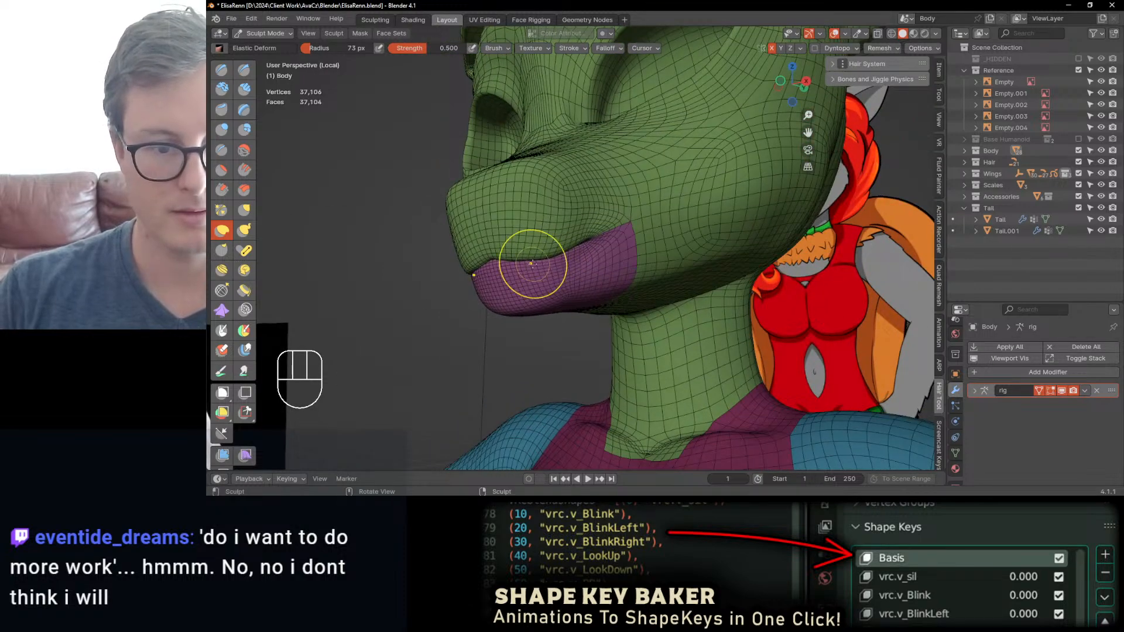
{"action": "mouse_move", "coordinate": [533, 257]}
{"action": "middle_mouse_down"}
{"action": "mouse_move", "coordinate": [432, 238]}
{"action": "mouse_move", "coordinate": [451, 225]}
{"action": "middle_mouse_up"}
Step: Activate Lasso Mask in the right side view, hide the wireframe overlay and try a lasso gesture at the muzzle
{"action": "key", "text": "KP_3"}
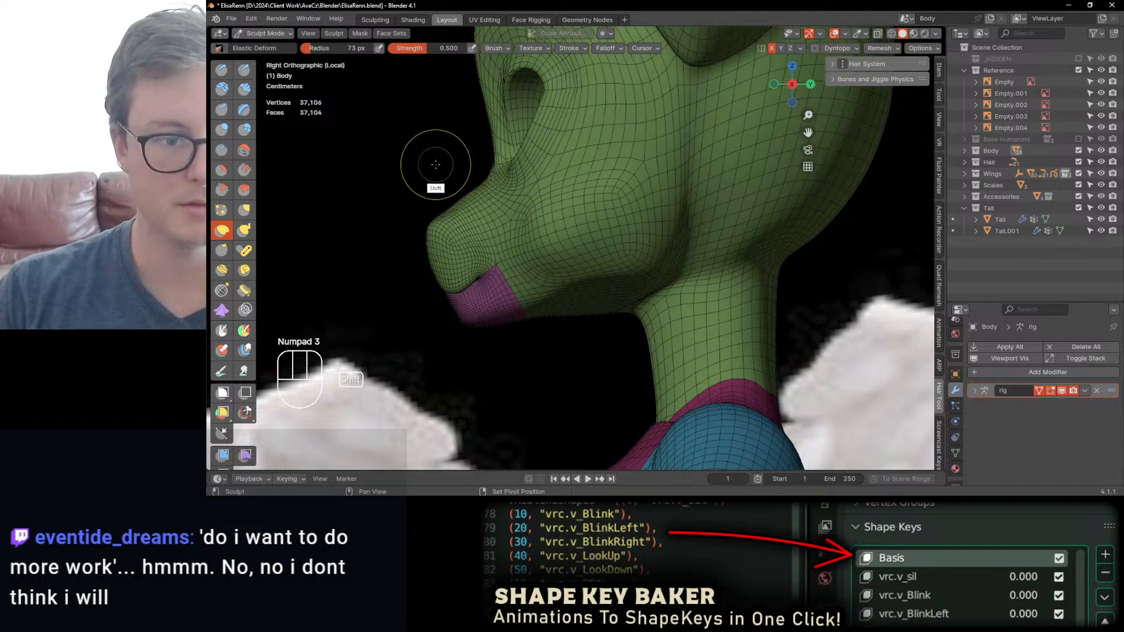
{"action": "key", "text": "q"}
{"action": "left_click", "coordinate": [502, 248]}
{"action": "scroll", "coordinate": [519, 263], "scroll_direction": "up", "scroll_amount": 2}
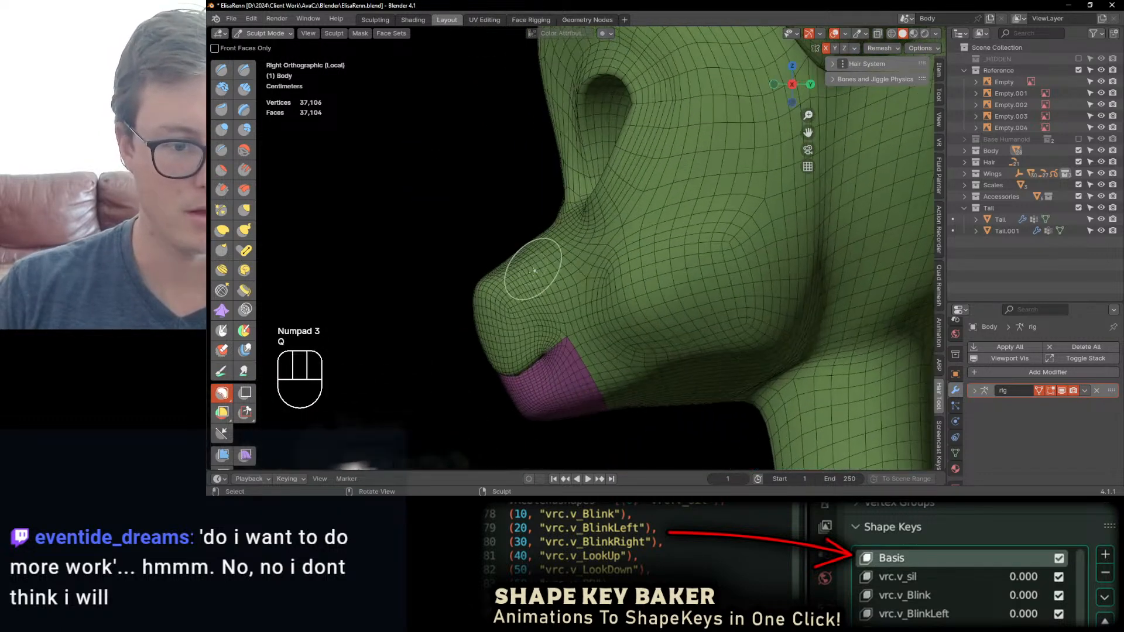
{"action": "key", "text": "q"}
{"action": "left_click", "coordinate": [506, 293]}
{"action": "scroll", "coordinate": [527, 263], "scroll_direction": "down", "scroll_amount": 2}
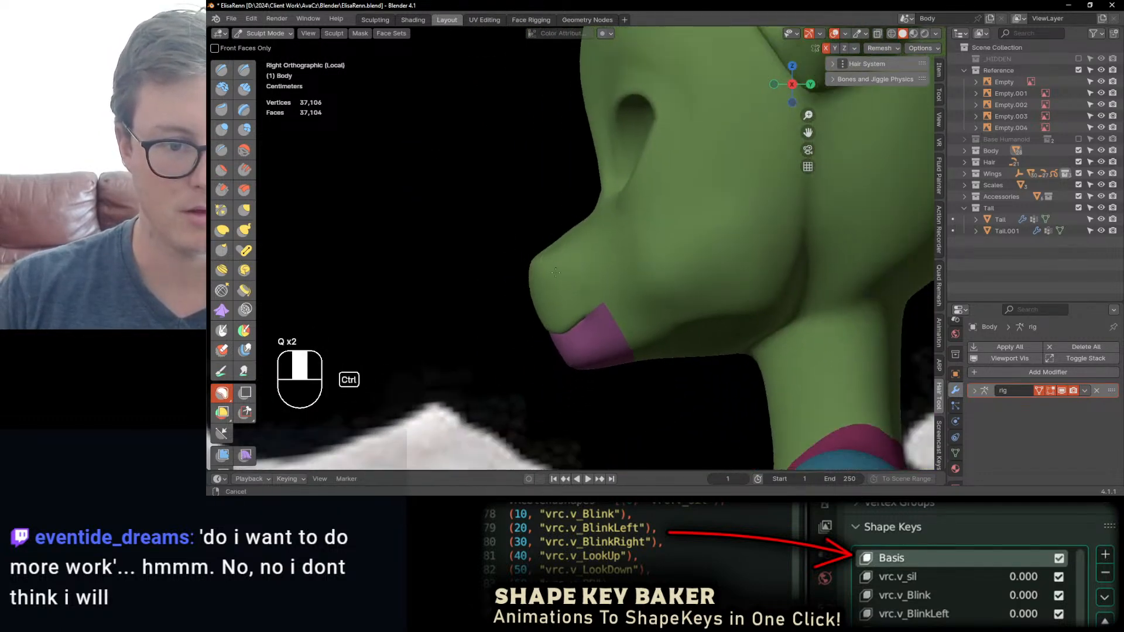
{"action": "left_click", "coordinate": [551, 241]}
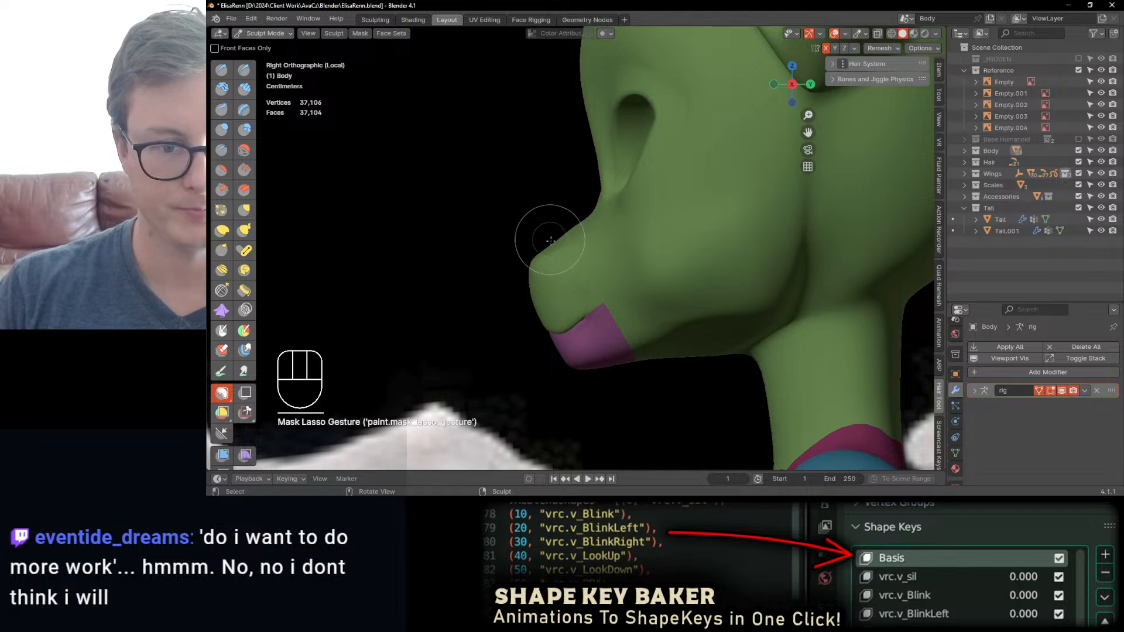
Step: Refine the tip and upper edge of the nose in profile with the Elastic Deform brush
{"action": "scroll", "coordinate": [532, 244], "scroll_direction": "up", "scroll_amount": 1}
{"action": "key", "text": "j"}
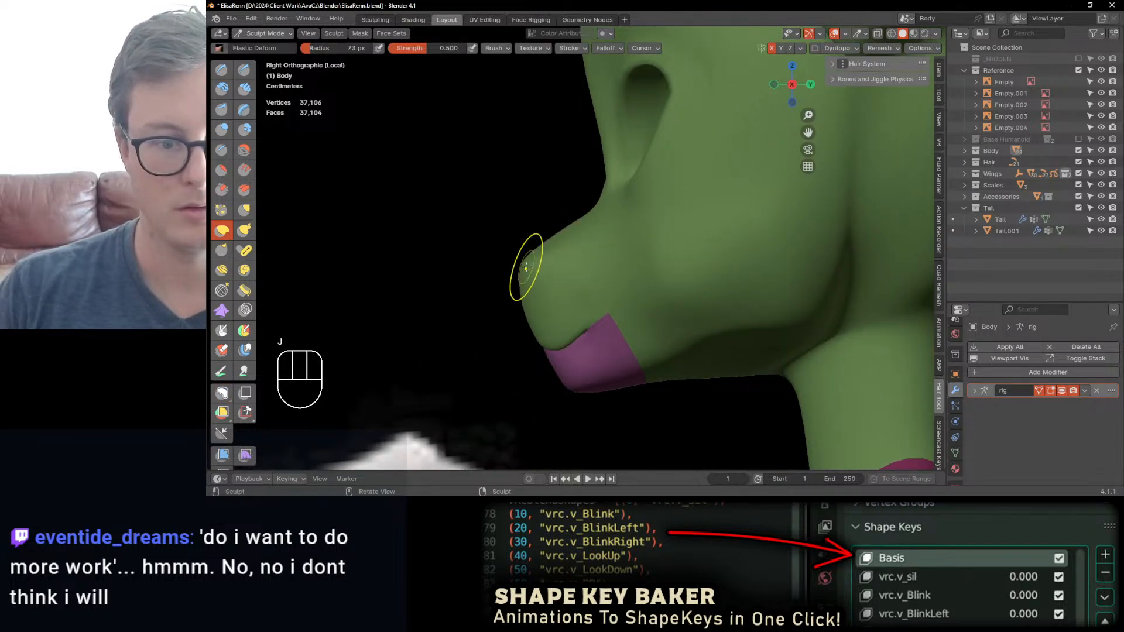
{"action": "left_click_drag", "start_coordinate": [526, 267], "coordinate": [541, 250]}
{"action": "mouse_move", "coordinate": [528, 291]}
{"action": "left_mouse_down"}
{"action": "mouse_move", "coordinate": [537, 265]}
{"action": "mouse_move", "coordinate": [528, 272]}
{"action": "left_mouse_up"}
{"action": "mouse_move", "coordinate": [528, 272]}
{"action": "middle_mouse_down"}
{"action": "mouse_move", "coordinate": [674, 242]}
{"action": "mouse_move", "coordinate": [684, 273]}
{"action": "mouse_move", "coordinate": [673, 254]}
{"action": "middle_mouse_up"}
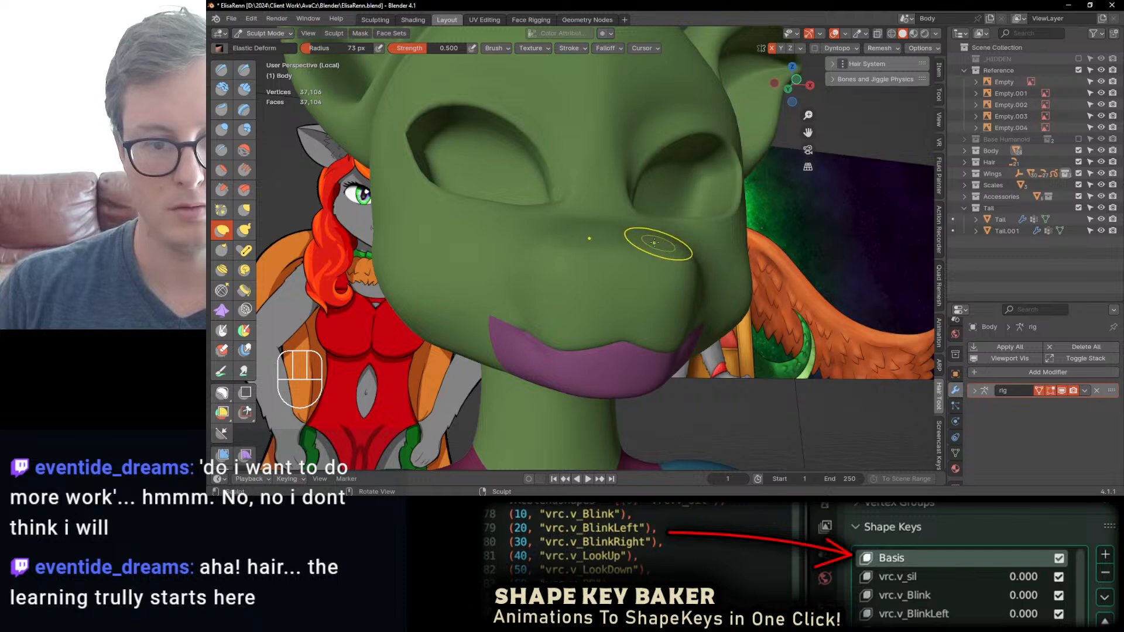
Step: Try reshaping the top and side of the muzzle with Elastic Deform and undo the strokes
{"action": "mouse_move", "coordinate": [571, 248]}
{"action": "left_mouse_down", "text": "shift"}
{"action": "mouse_move", "coordinate": [554, 247]}
{"action": "mouse_move", "coordinate": [605, 237]}
{"action": "mouse_move", "coordinate": [584, 255]}
{"action": "left_mouse_up", "text": "shift"}
{"action": "key", "text": "ctrl+z"}
{"action": "scroll", "coordinate": [609, 263], "scroll_direction": "down", "scroll_amount": 2}
{"action": "key", "text": "ctrl+z"}
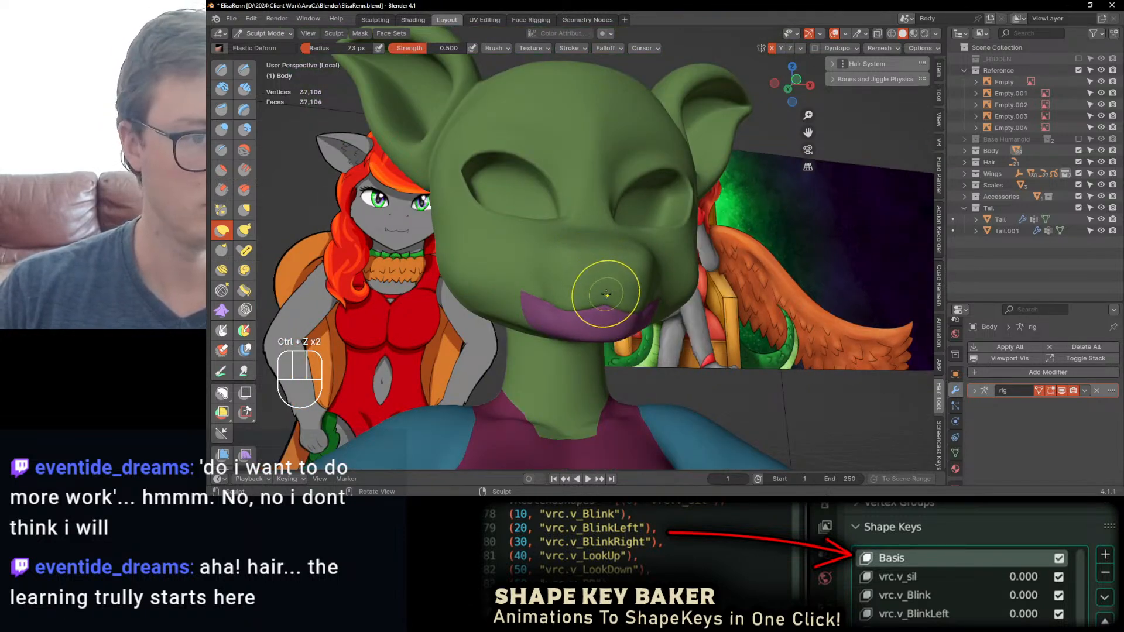
{"action": "middle_click_drag", "start_coordinate": [602, 297], "coordinate": [374, 111]}
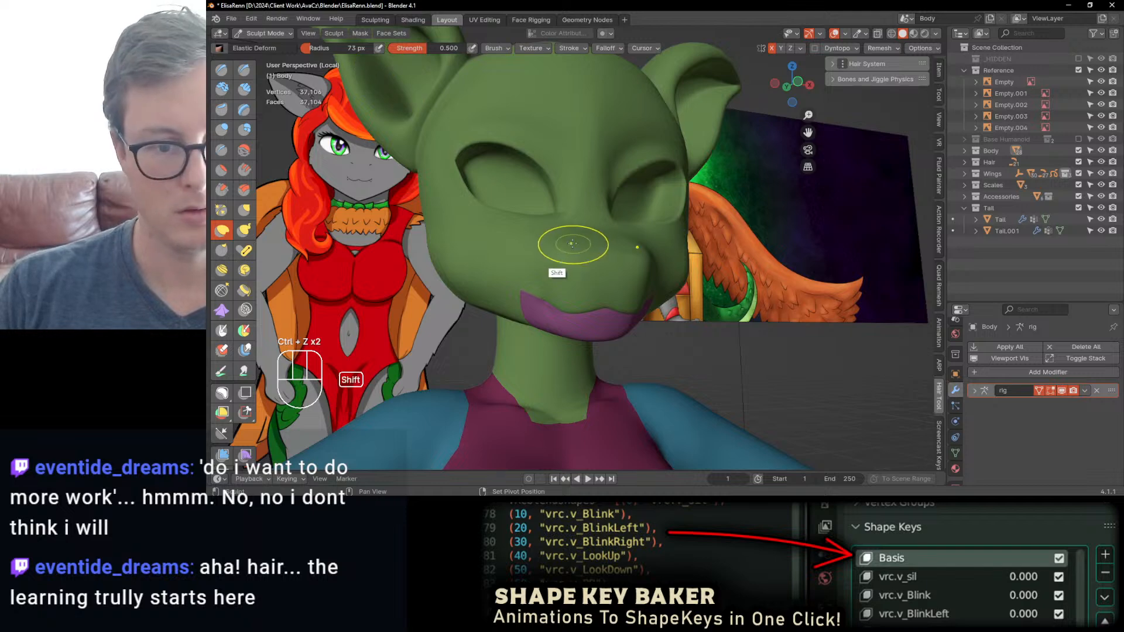
{"action": "mouse_move", "coordinate": [602, 252]}
{"action": "left_mouse_down", "text": "shift"}
{"action": "mouse_move", "coordinate": [578, 244]}
{"action": "mouse_move", "coordinate": [578, 256]}
{"action": "left_mouse_up", "text": "shift"}
{"action": "middle_click_drag", "start_coordinate": [577, 265], "coordinate": [585, 293]}
{"action": "key", "text": "ctrl+z"}
Step: Show the wireframe overlay and sculpt the muzzle's side above the mouth with Elastic Deform
{"action": "key", "text": "q"}
{"action": "left_click", "coordinate": [568, 294]}
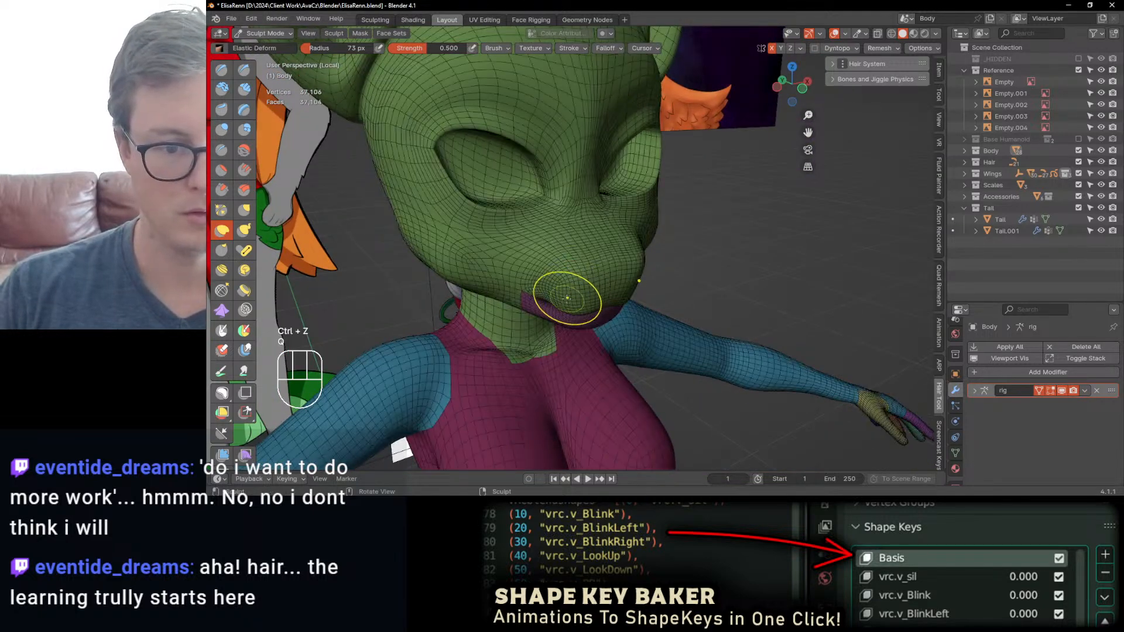
{"action": "scroll", "coordinate": [577, 281], "scroll_direction": "up", "scroll_amount": 1}
{"action": "mouse_move", "coordinate": [585, 263]}
{"action": "left_mouse_down", "text": "shift"}
{"action": "mouse_move", "coordinate": [549, 267]}
{"action": "mouse_move", "coordinate": [585, 268]}
{"action": "left_mouse_up", "text": "shift"}
{"action": "middle_click_drag", "start_coordinate": [590, 263], "coordinate": [602, 289]}
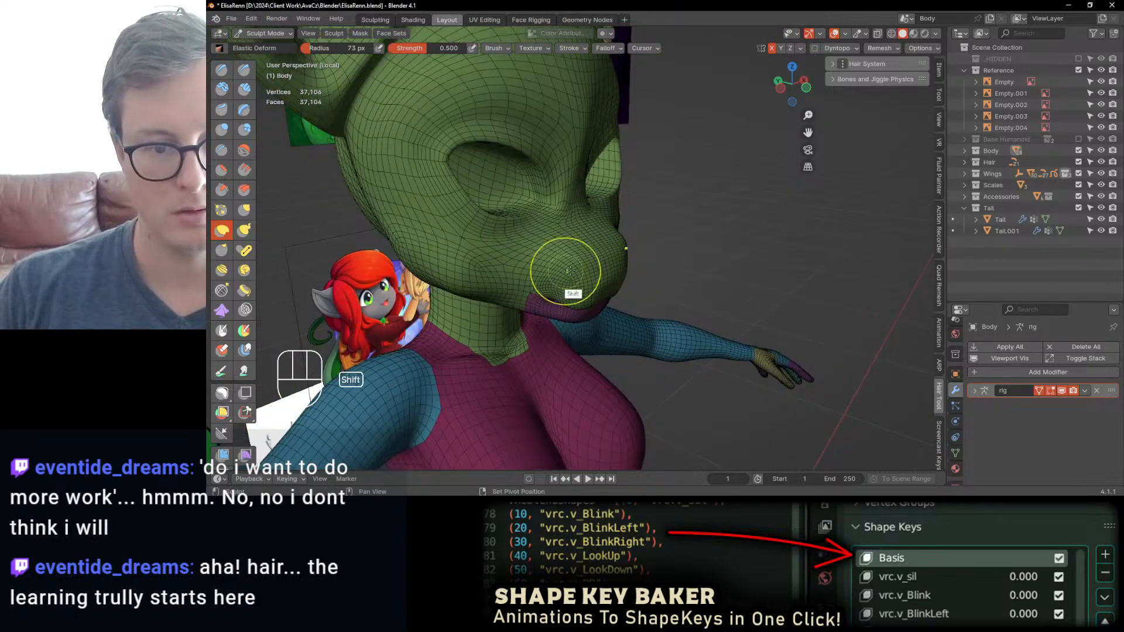
{"action": "middle_click_drag", "start_coordinate": [583, 251], "coordinate": [503, 226]}
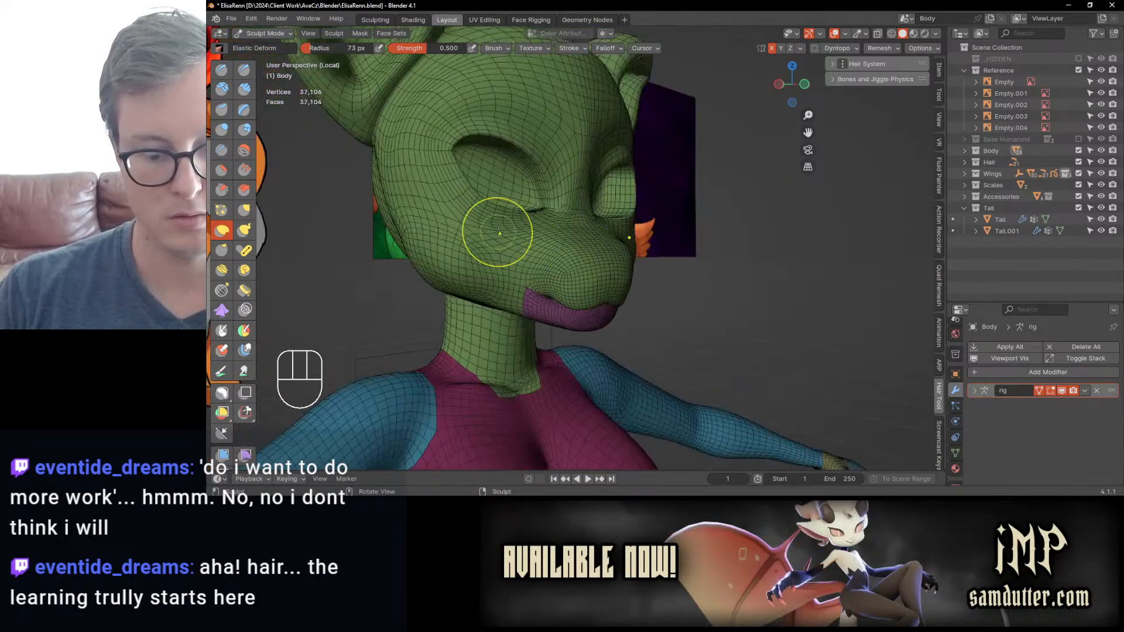
Step: Round the front and upper profile of the nose with Elastic Deform in the right side view
{"action": "key", "text": "KP_3"}
{"action": "middle_click_drag", "start_coordinate": [530, 176], "coordinate": [535, 264], "text": "ctrl"}
{"action": "left_click_drag", "start_coordinate": [536, 265], "coordinate": [530, 263]}
{"action": "middle_click_drag", "start_coordinate": [533, 254], "coordinate": [563, 217], "text": "ctrl"}
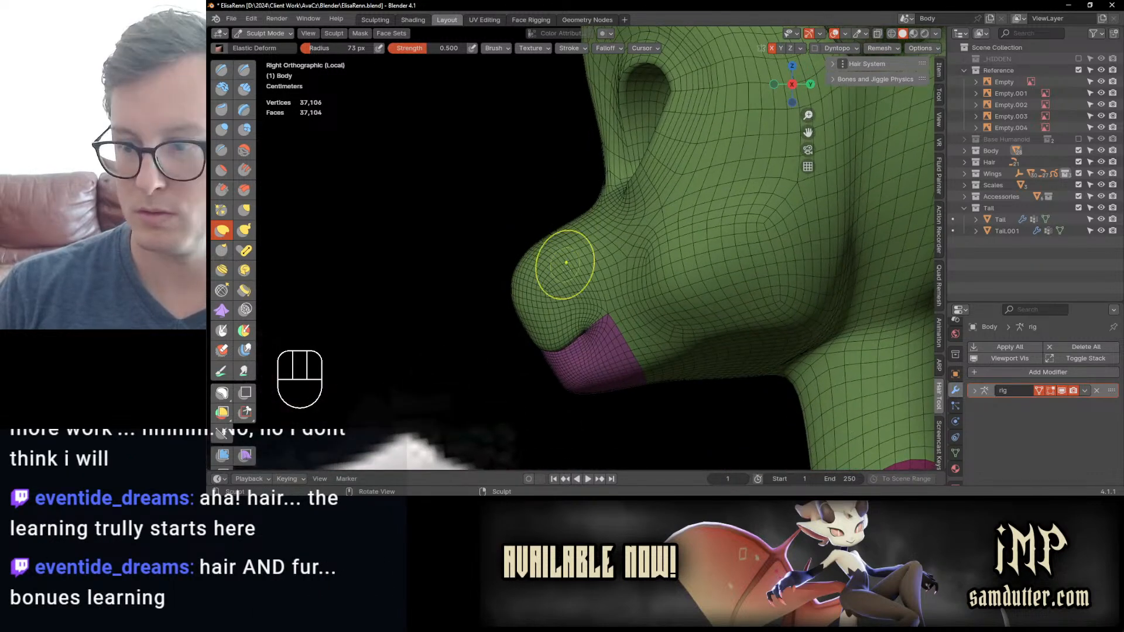
{"action": "middle_click_drag", "start_coordinate": [578, 317], "coordinate": [573, 257], "text": "shift"}
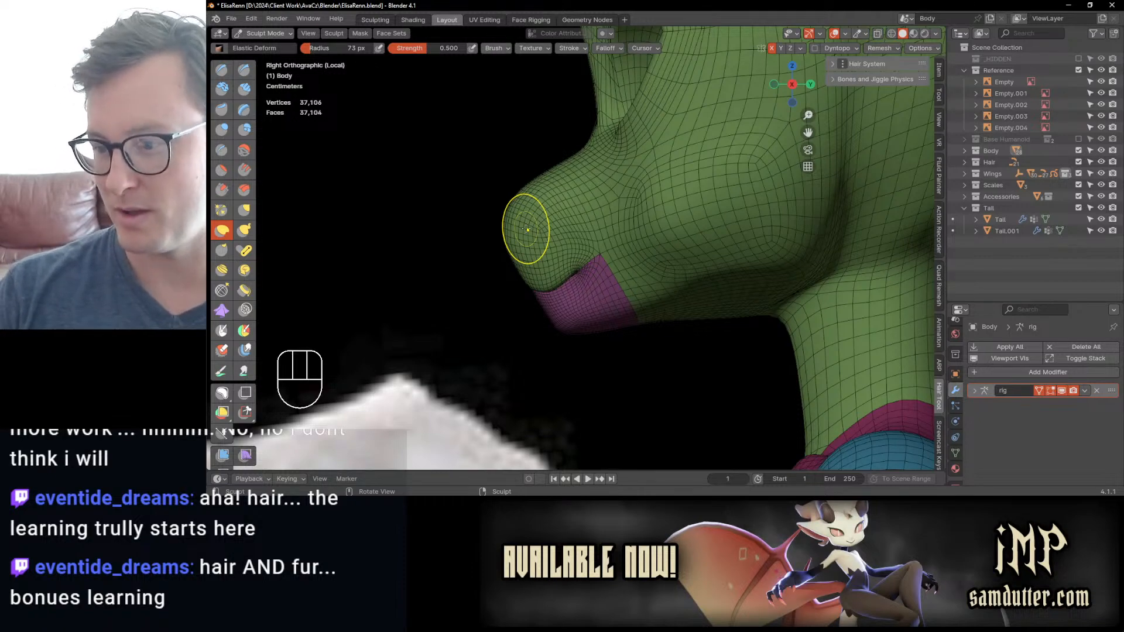
{"action": "middle_click_drag", "start_coordinate": [626, 267], "coordinate": [615, 290]}
{"action": "scroll", "coordinate": [609, 289], "scroll_direction": "up", "scroll_amount": 3}
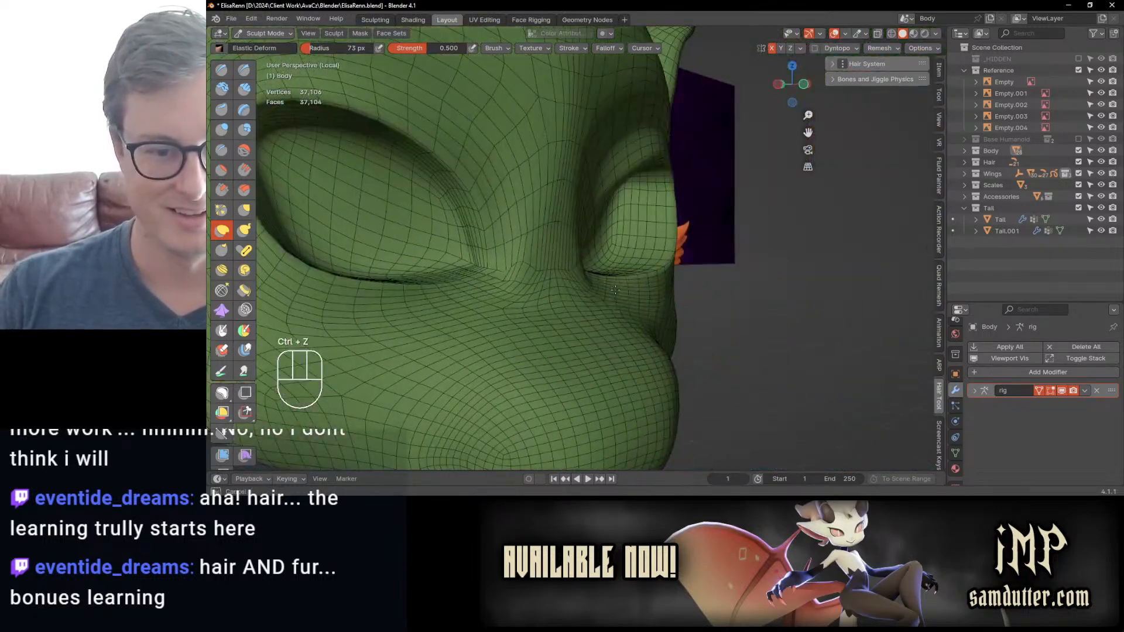
Step: Shape the inner eye corners and the adjoining sides of the nose bridge with the Elastic Deform brush
{"action": "left_click_drag", "start_coordinate": [576, 285], "coordinate": [573, 284]}
{"action": "middle_click_drag", "start_coordinate": [573, 284], "coordinate": [598, 302]}
{"action": "left_click_drag", "start_coordinate": [522, 294], "coordinate": [521, 289]}
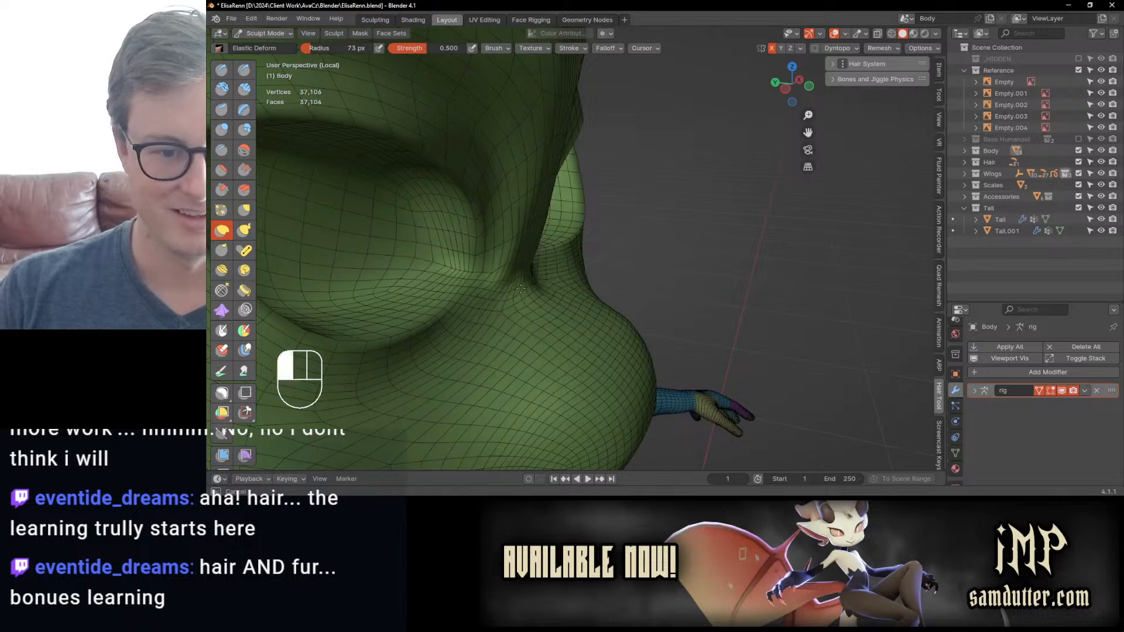
{"action": "middle_click_drag", "start_coordinate": [525, 266], "coordinate": [519, 262]}
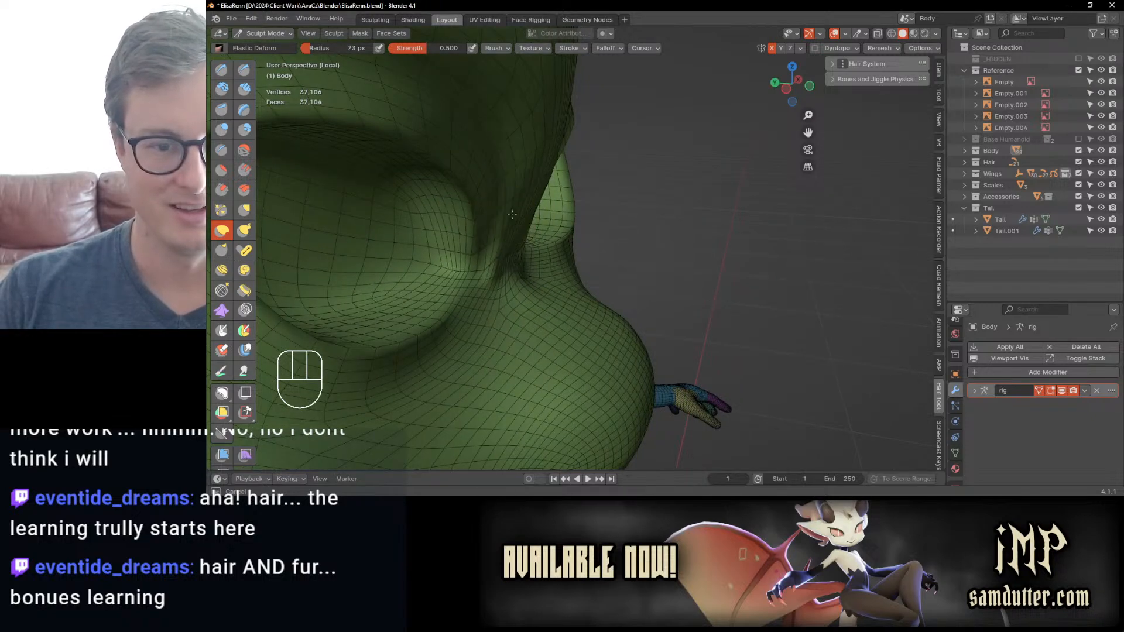
{"action": "left_click_drag", "start_coordinate": [512, 214], "coordinate": [552, 261]}
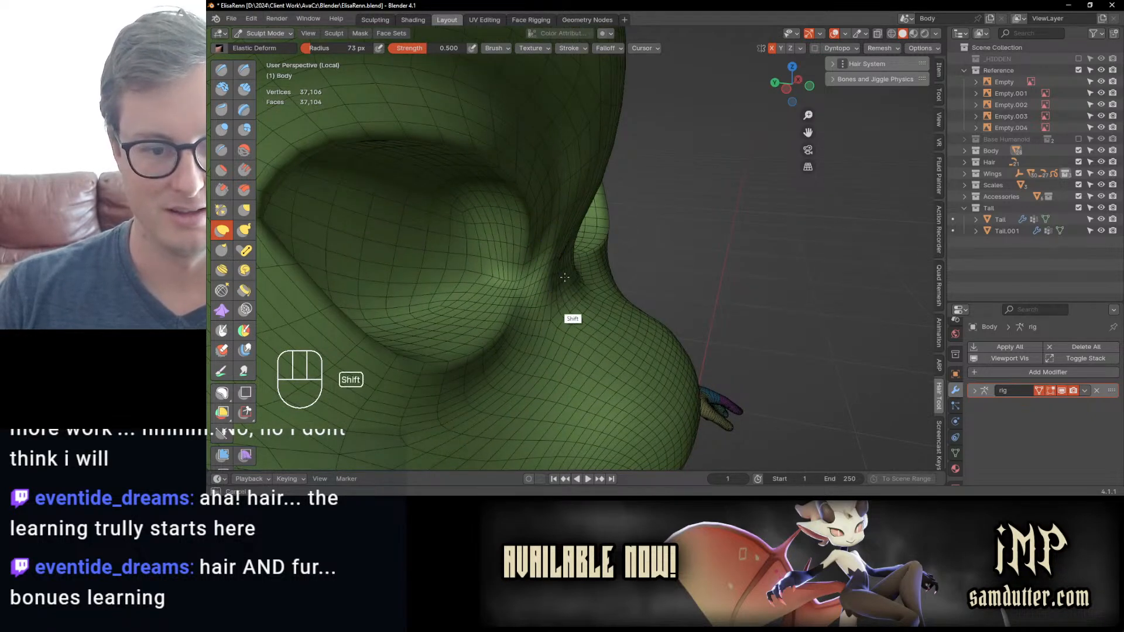
{"action": "middle_click_drag", "start_coordinate": [564, 277], "coordinate": [572, 248]}
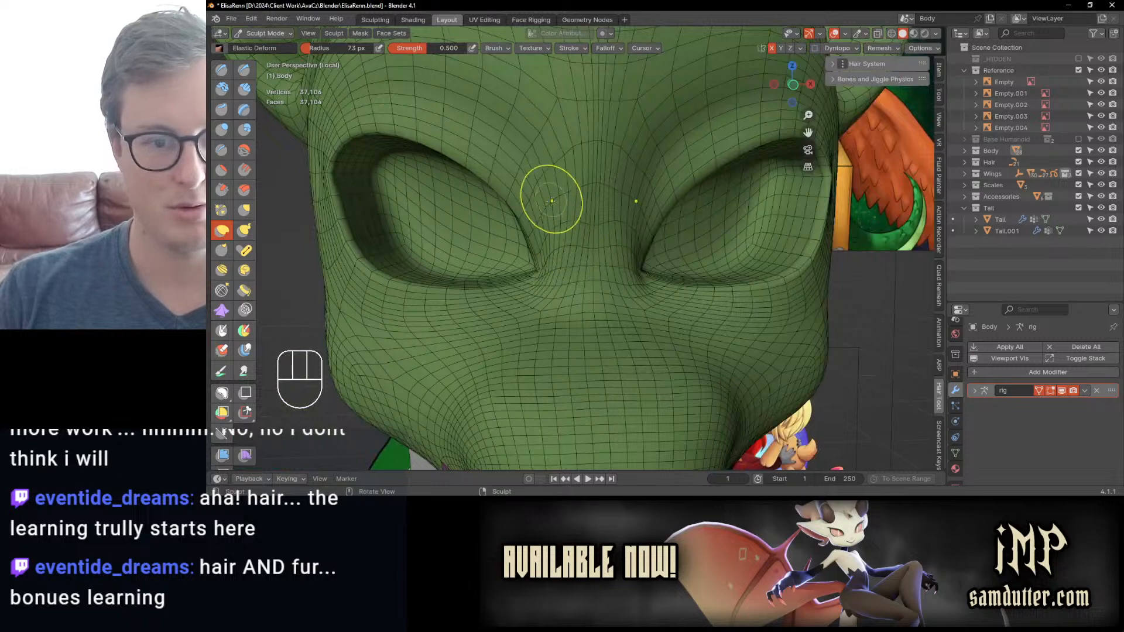
{"action": "mouse_move", "coordinate": [552, 194]}
{"action": "middle_mouse_down"}
{"action": "mouse_move", "coordinate": [585, 236]}
{"action": "mouse_move", "coordinate": [519, 284]}
{"action": "middle_mouse_up"}
{"action": "left_click_drag", "start_coordinate": [519, 284], "coordinate": [522, 293], "text": "shift"}
{"action": "mouse_move", "coordinate": [529, 290]}
{"action": "middle_mouse_down"}
{"action": "mouse_move", "coordinate": [592, 291]}
{"action": "mouse_move", "coordinate": [550, 331]}
{"action": "mouse_move", "coordinate": [532, 286]}
{"action": "mouse_move", "coordinate": [493, 276]}
{"action": "middle_mouse_up"}
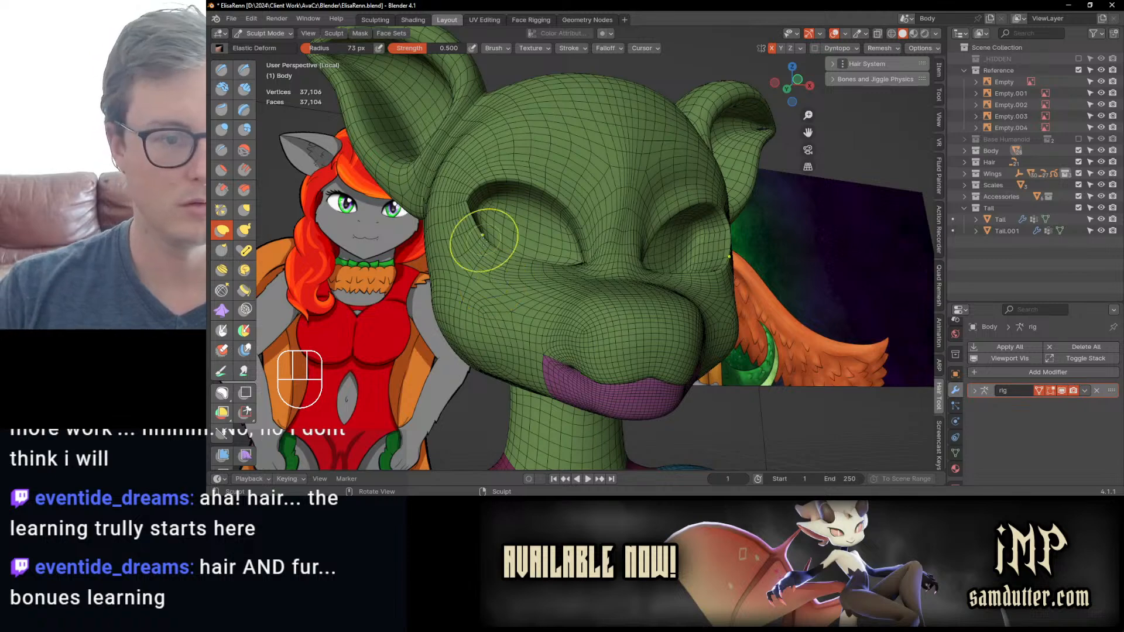
Step: Pull the outer eye corners outward and reshape the upper and lower eyelid edges with Elastic Deform
{"action": "mouse_move", "coordinate": [531, 219]}
{"action": "middle_mouse_down"}
{"action": "mouse_move", "coordinate": [571, 271]}
{"action": "mouse_move", "coordinate": [638, 292]}
{"action": "middle_mouse_up"}
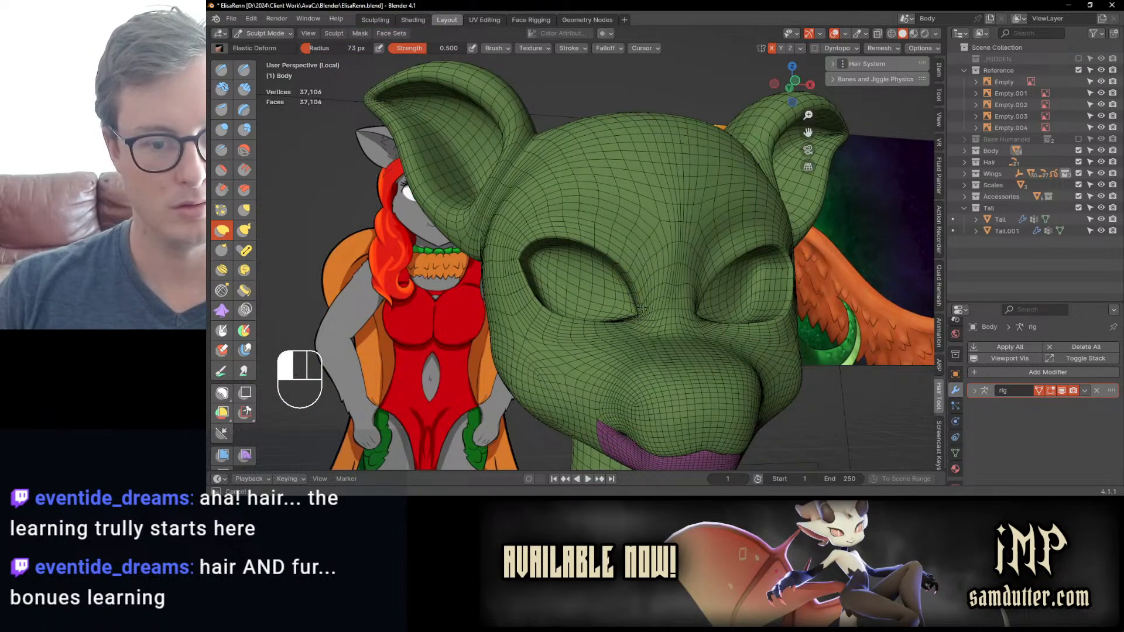
{"action": "middle_click_drag", "start_coordinate": [570, 294], "coordinate": [544, 291]}
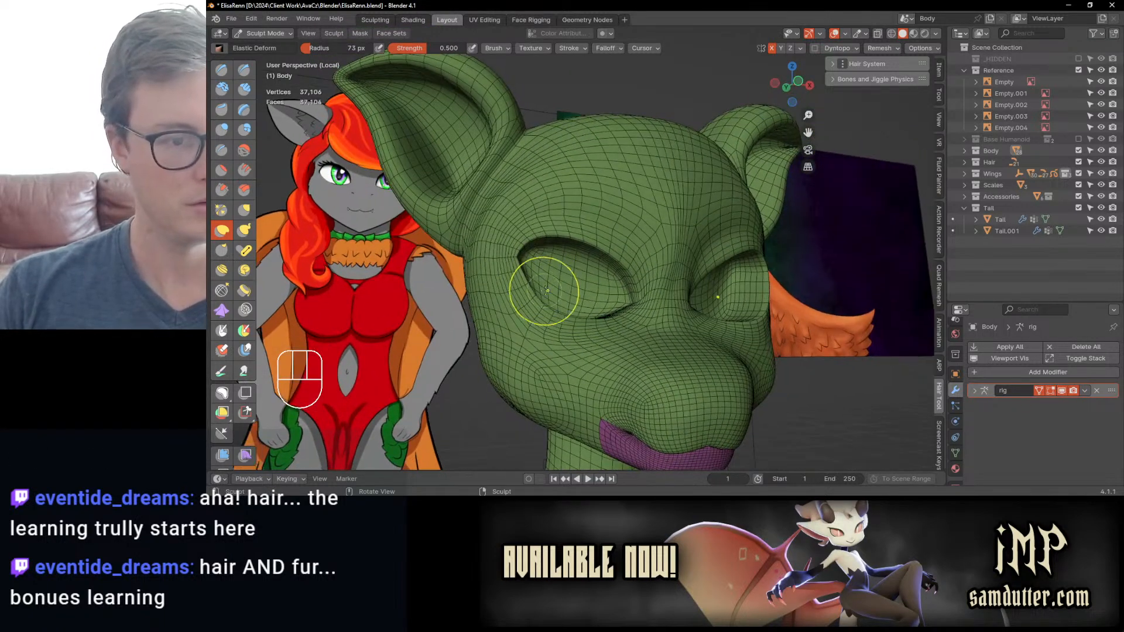
{"action": "left_click_drag", "start_coordinate": [514, 259], "coordinate": [510, 271]}
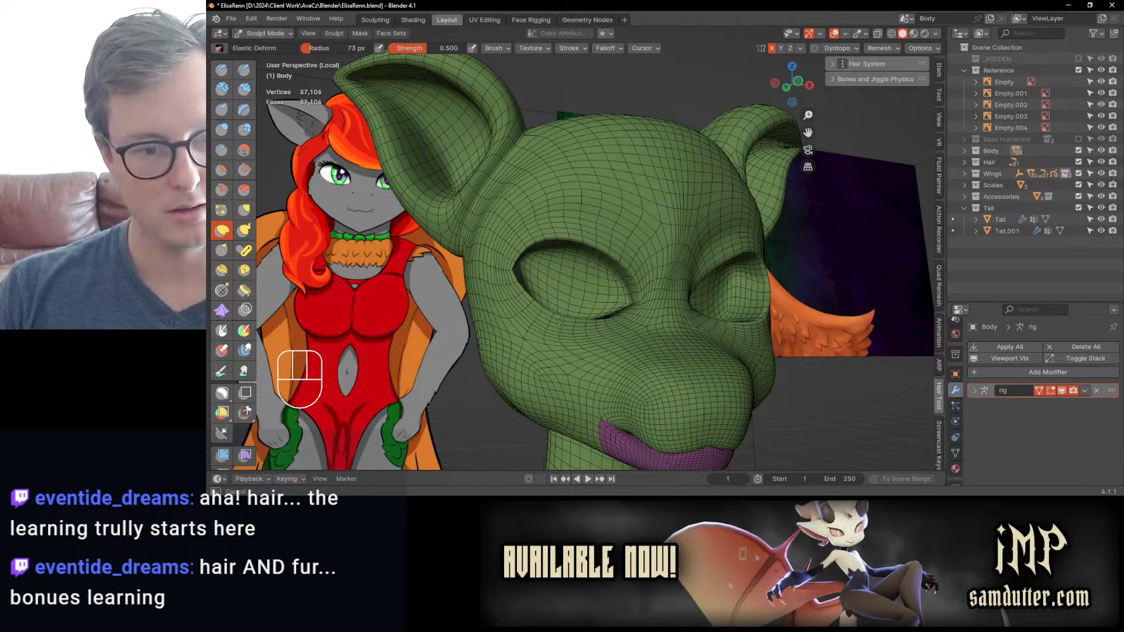
{"action": "left_click_drag", "start_coordinate": [579, 321], "coordinate": [615, 312]}
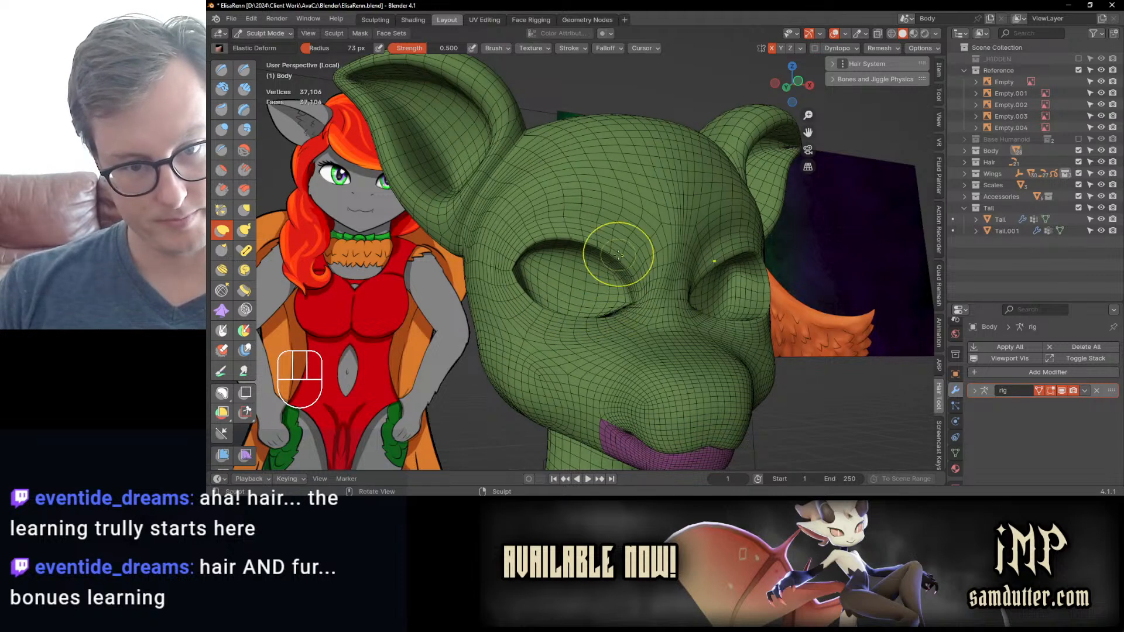
{"action": "left_click_drag", "start_coordinate": [617, 250], "coordinate": [611, 253]}
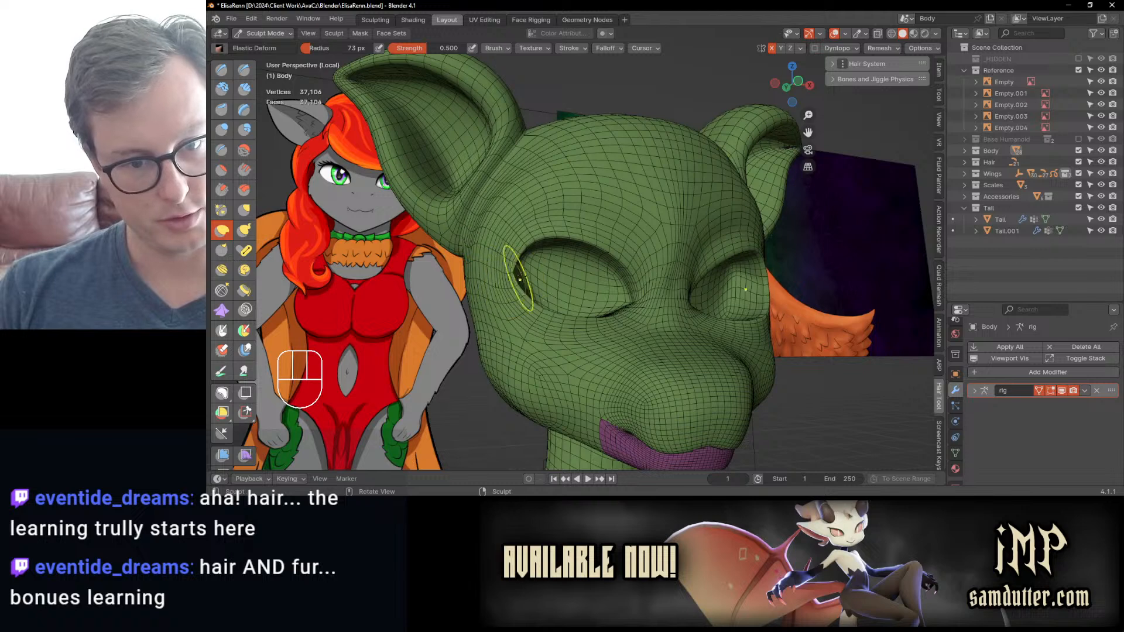
{"action": "middle_click_drag", "start_coordinate": [520, 276], "coordinate": [514, 283]}
Step: Refine the inner eye corners and the brow area above them with Elastic Deform
{"action": "mouse_move", "coordinate": [524, 263]}
{"action": "left_mouse_down"}
{"action": "mouse_move", "coordinate": [537, 302]}
{"action": "mouse_move", "coordinate": [511, 283]}
{"action": "mouse_move", "coordinate": [525, 275]}
{"action": "mouse_move", "coordinate": [525, 298]}
{"action": "mouse_move", "coordinate": [559, 320]}
{"action": "left_mouse_up"}
{"action": "left_click_drag", "start_coordinate": [633, 287], "coordinate": [638, 297]}
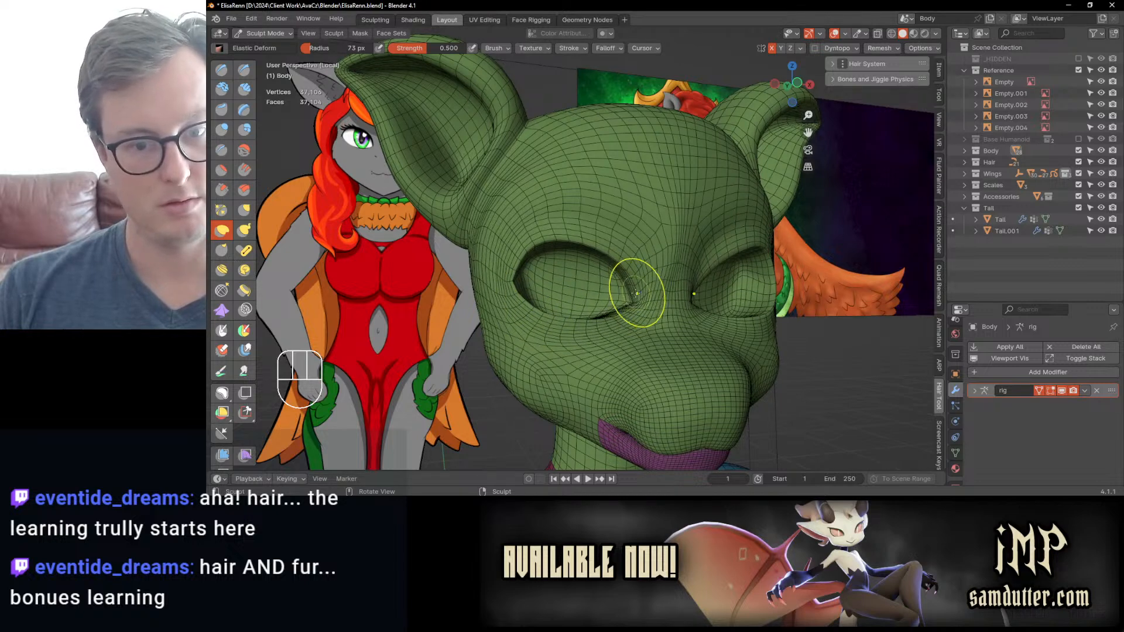
{"action": "middle_click_drag", "start_coordinate": [637, 260], "coordinate": [624, 243]}
{"action": "left_click_drag", "start_coordinate": [622, 238], "coordinate": [630, 239]}
{"action": "left_click_drag", "start_coordinate": [631, 235], "coordinate": [637, 239]}
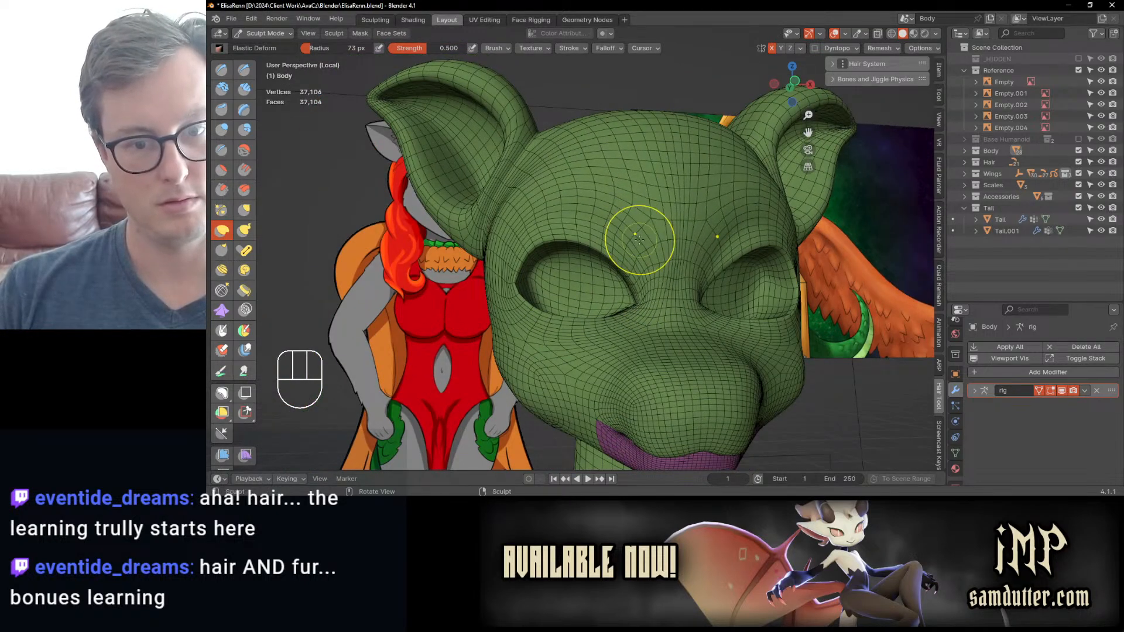
Step: Hide the wireframe overlay and soften the side and top of the muzzle using the Inflate/Deflate brush
{"action": "mouse_move", "coordinate": [646, 269]}
{"action": "middle_mouse_down"}
{"action": "mouse_move", "coordinate": [594, 266]}
{"action": "mouse_move", "coordinate": [592, 291]}
{"action": "mouse_move", "coordinate": [579, 263]}
{"action": "mouse_move", "coordinate": [577, 308]}
{"action": "middle_mouse_up"}
{"action": "key", "text": "q"}
{"action": "left_click", "coordinate": [601, 261]}
{"action": "key", "text": "i"}
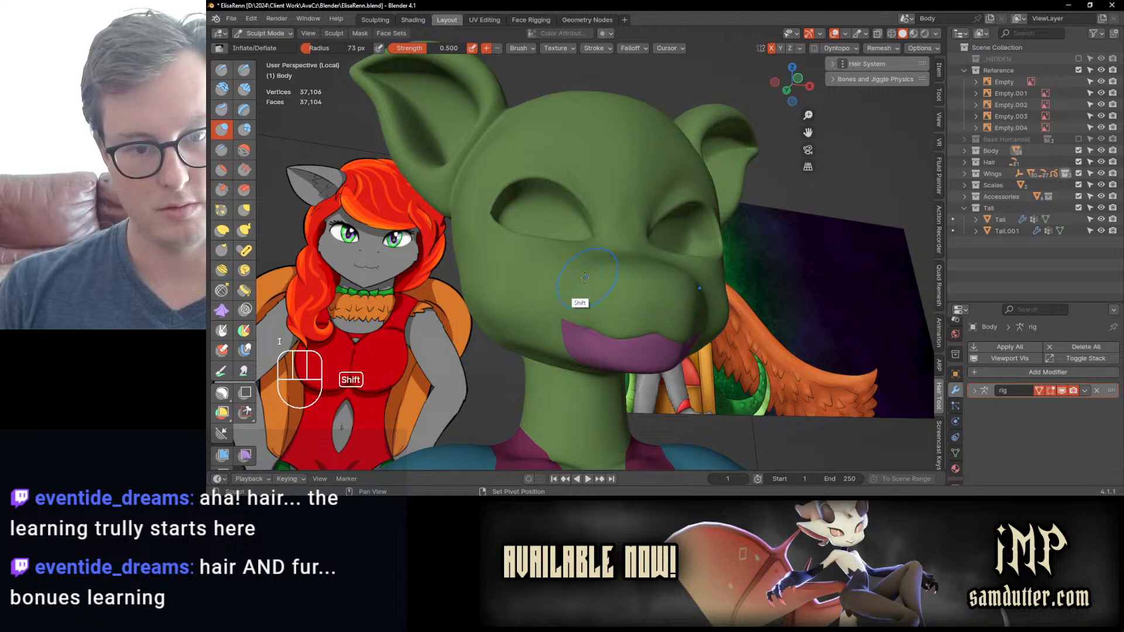
{"action": "middle_click_drag", "start_coordinate": [585, 277], "coordinate": [580, 310]}
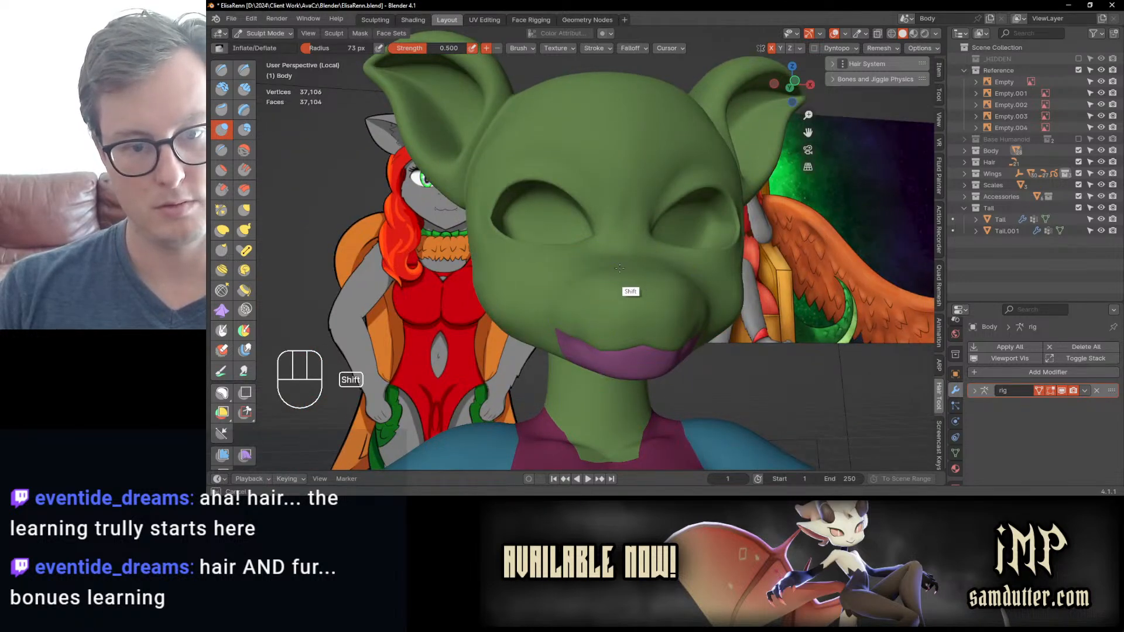
{"action": "middle_click_drag", "start_coordinate": [609, 273], "coordinate": [620, 308]}
Step: Show the wireframe overlay and even out the mesh on the side of the head and forehead with Slide Relax
{"action": "key", "text": "q"}
{"action": "left_click", "coordinate": [619, 310]}
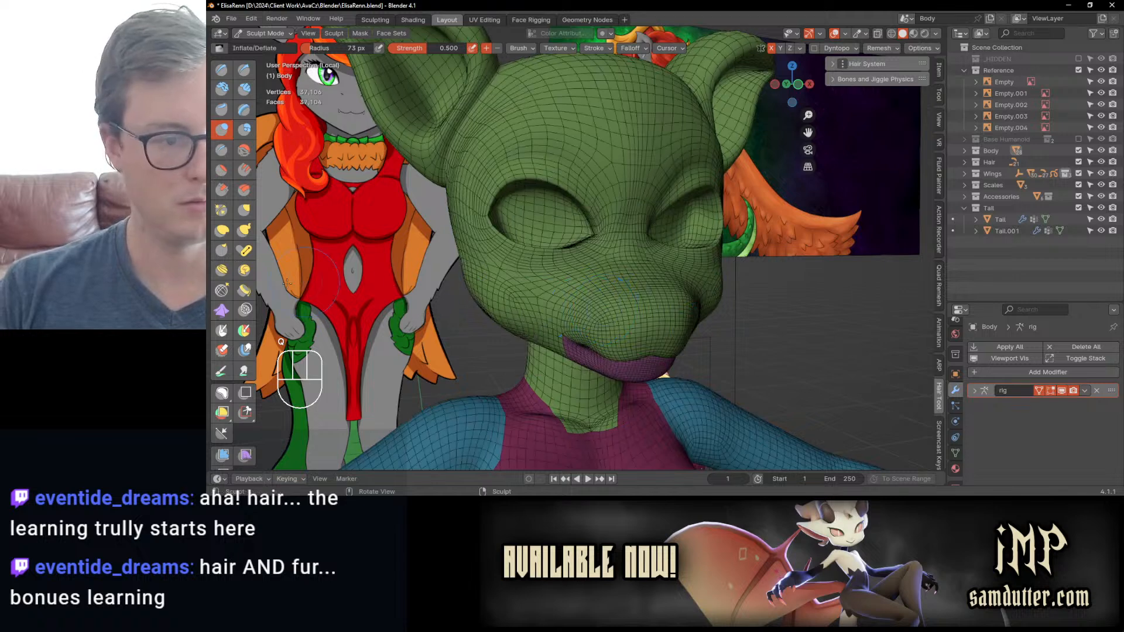
{"action": "left_click", "coordinate": [223, 293]}
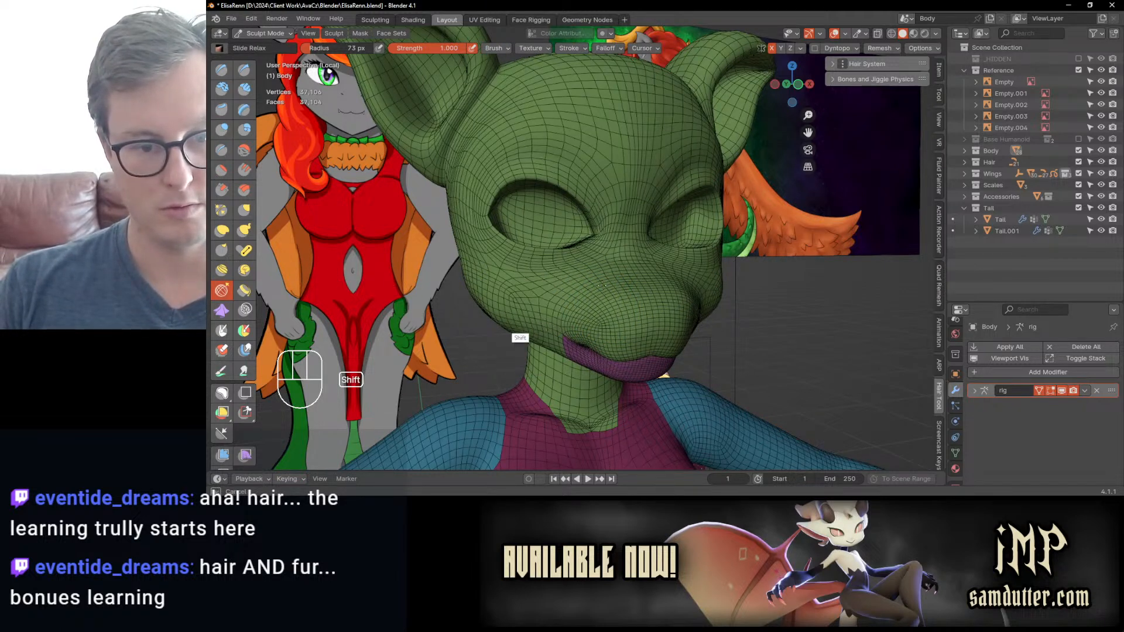
{"action": "left_click_drag", "start_coordinate": [457, 237], "coordinate": [490, 130], "text": "shift"}
{"action": "middle_click_drag", "start_coordinate": [596, 197], "coordinate": [562, 206]}
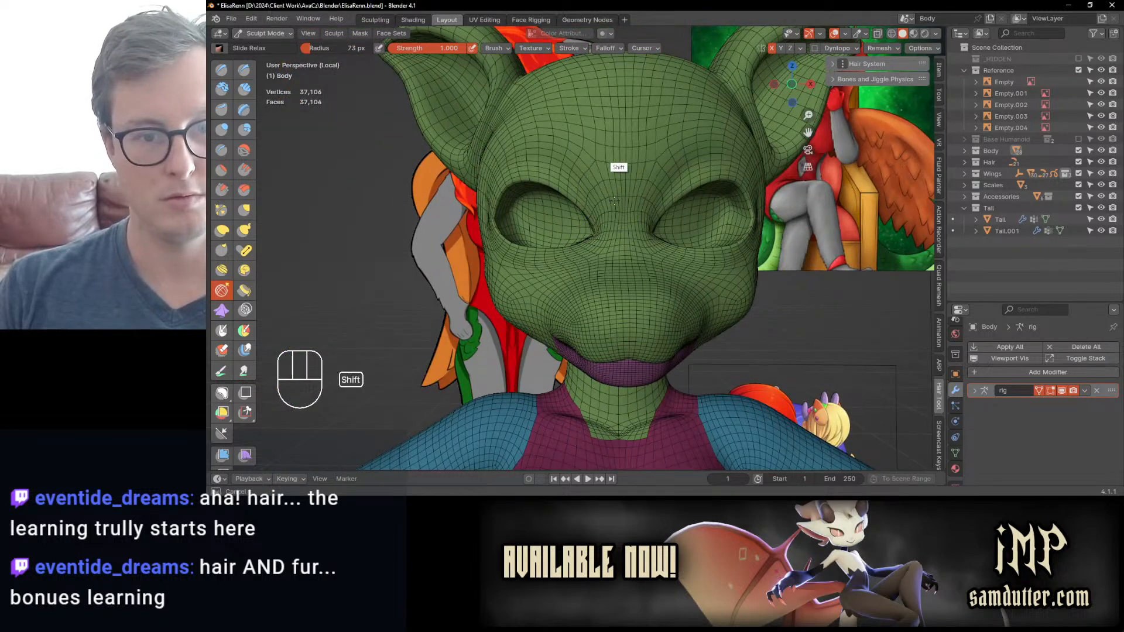
{"action": "scroll", "coordinate": [600, 152], "scroll_direction": "down", "scroll_amount": 3}
{"action": "mouse_move", "coordinate": [609, 193]}
{"action": "left_mouse_down", "text": "shift"}
{"action": "mouse_move", "coordinate": [560, 184]}
{"action": "mouse_move", "coordinate": [578, 175]}
{"action": "left_mouse_up", "text": "shift"}
{"action": "middle_click_drag", "start_coordinate": [605, 191], "coordinate": [647, 199]}
Step: Switch to Object Mode, hide the wireframe overlay and return the body to Sculpt Mode
{"action": "key", "text": "ctrl+Tab"}
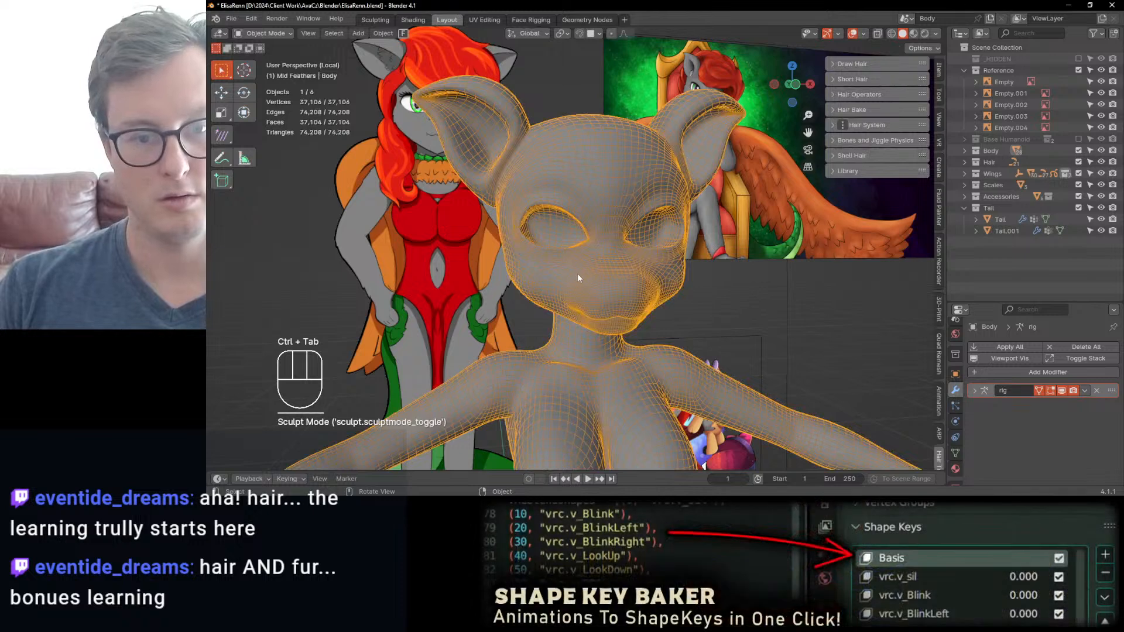
{"action": "key", "text": "q"}
{"action": "left_click", "coordinate": [567, 289]}
{"action": "mouse_move", "coordinate": [568, 289]}
{"action": "middle_mouse_down"}
{"action": "mouse_move", "coordinate": [610, 244]}
{"action": "mouse_move", "coordinate": [535, 342]}
{"action": "mouse_move", "coordinate": [512, 306]}
{"action": "middle_mouse_up"}
{"action": "key", "text": "ctrl+Tab"}
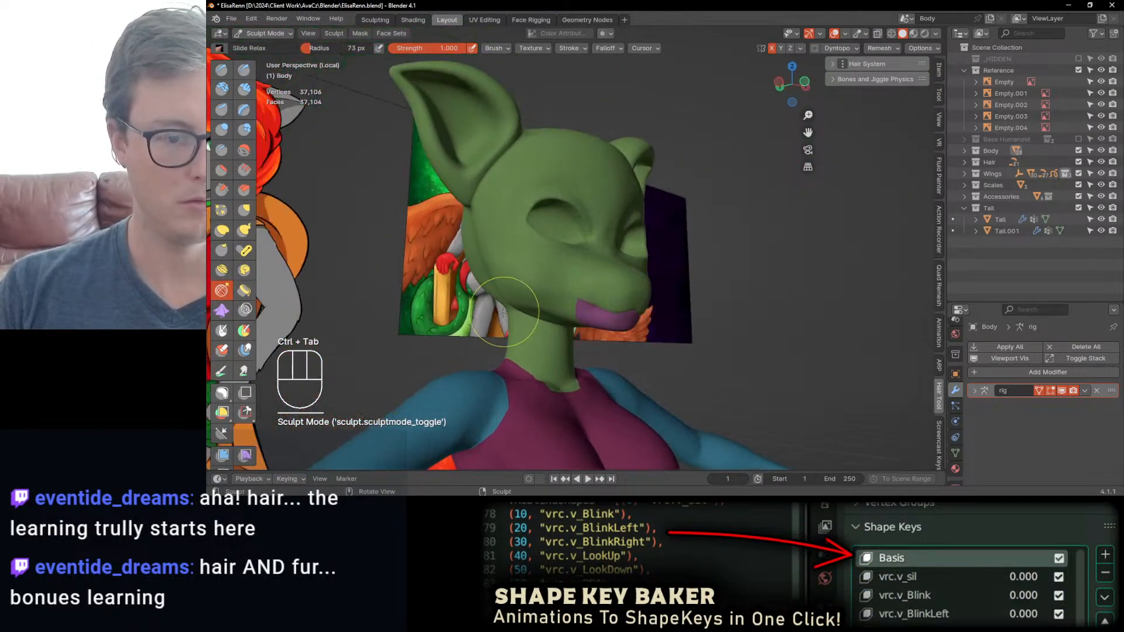
Step: Reshape the lower cheek, the jawline and the underside of the jaw with Elastic Deform
{"action": "key", "text": "j"}
{"action": "scroll", "coordinate": [477, 299], "scroll_direction": "up", "scroll_amount": 2}
{"action": "left_click_drag", "start_coordinate": [437, 300], "coordinate": [449, 302]}
{"action": "mouse_move", "coordinate": [467, 302]}
{"action": "middle_mouse_down"}
{"action": "mouse_move", "coordinate": [502, 283]}
{"action": "mouse_move", "coordinate": [542, 307]}
{"action": "middle_mouse_up"}
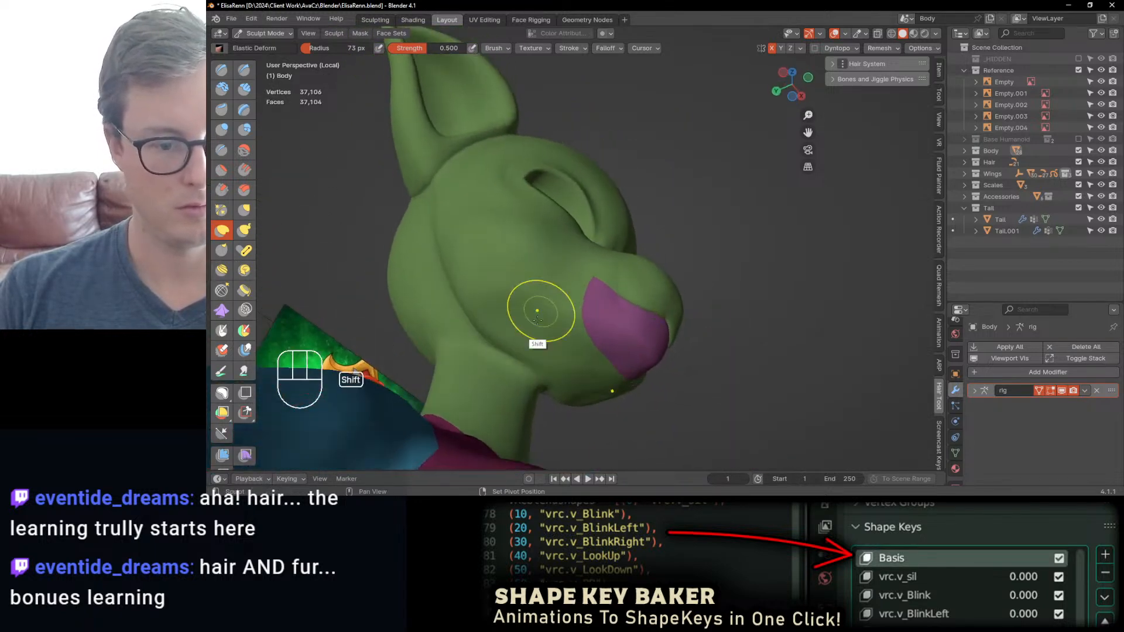
{"action": "left_click_drag", "start_coordinate": [538, 314], "coordinate": [517, 354], "text": "shift"}
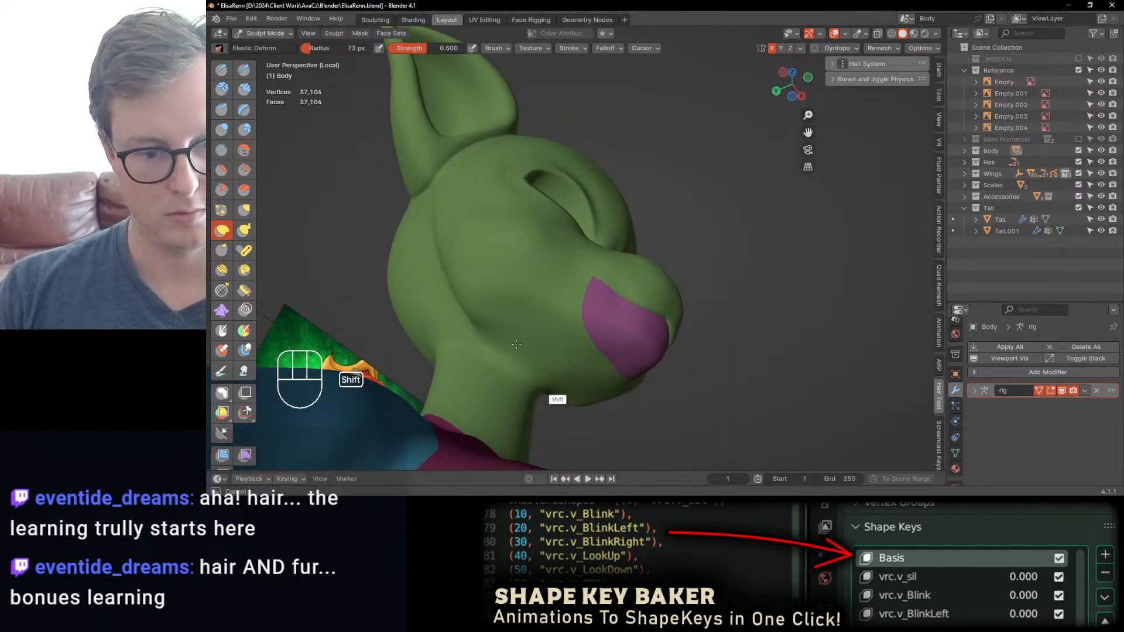
{"action": "left_click_drag", "start_coordinate": [488, 341], "coordinate": [505, 352], "text": "shift"}
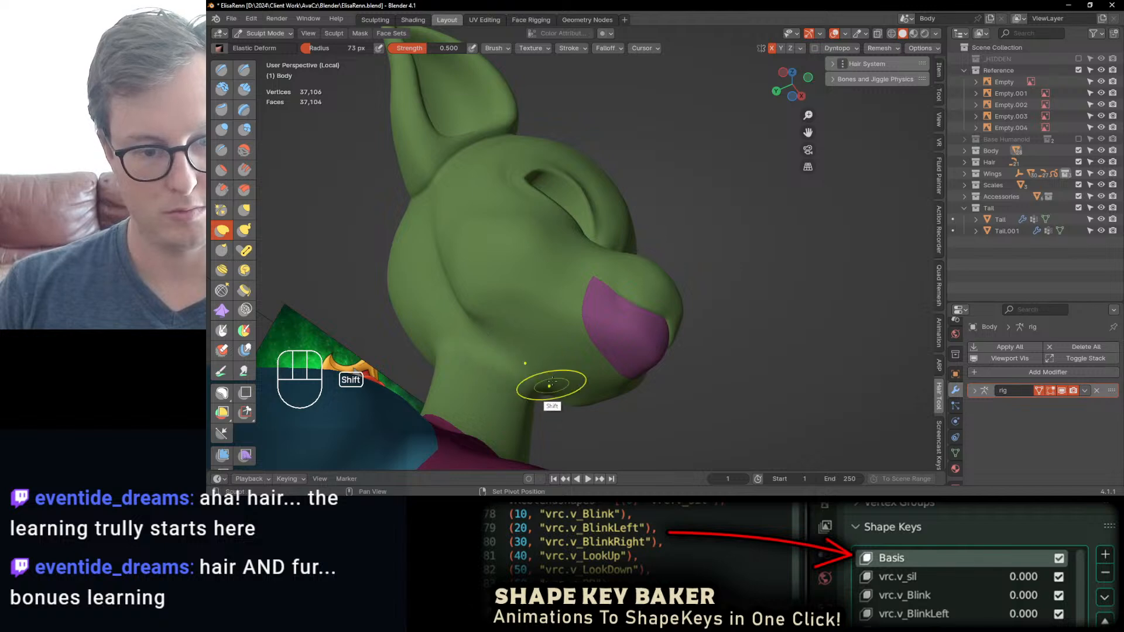
{"action": "middle_click_drag", "start_coordinate": [552, 383], "coordinate": [540, 426]}
{"action": "mouse_move", "coordinate": [480, 312]}
{"action": "middle_mouse_down"}
{"action": "mouse_move", "coordinate": [483, 331]}
{"action": "mouse_move", "coordinate": [512, 317]}
{"action": "mouse_move", "coordinate": [543, 327]}
{"action": "middle_mouse_up"}
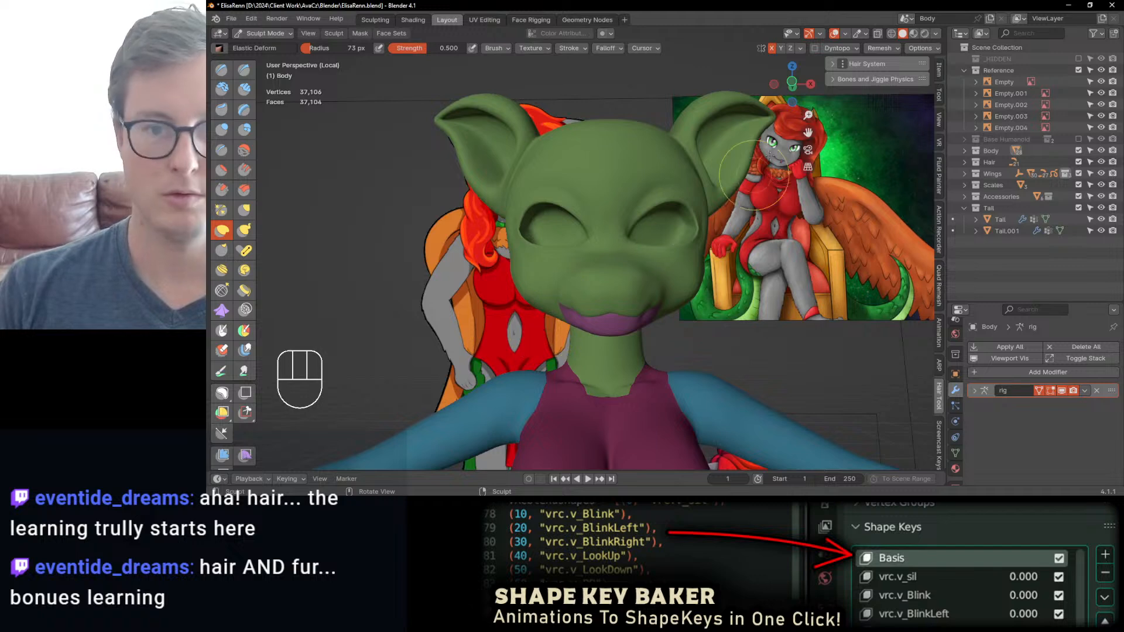
Step: Hide the Face Sets overlay in the sculpt mode overlays
{"action": "left_click", "coordinate": [866, 34]}
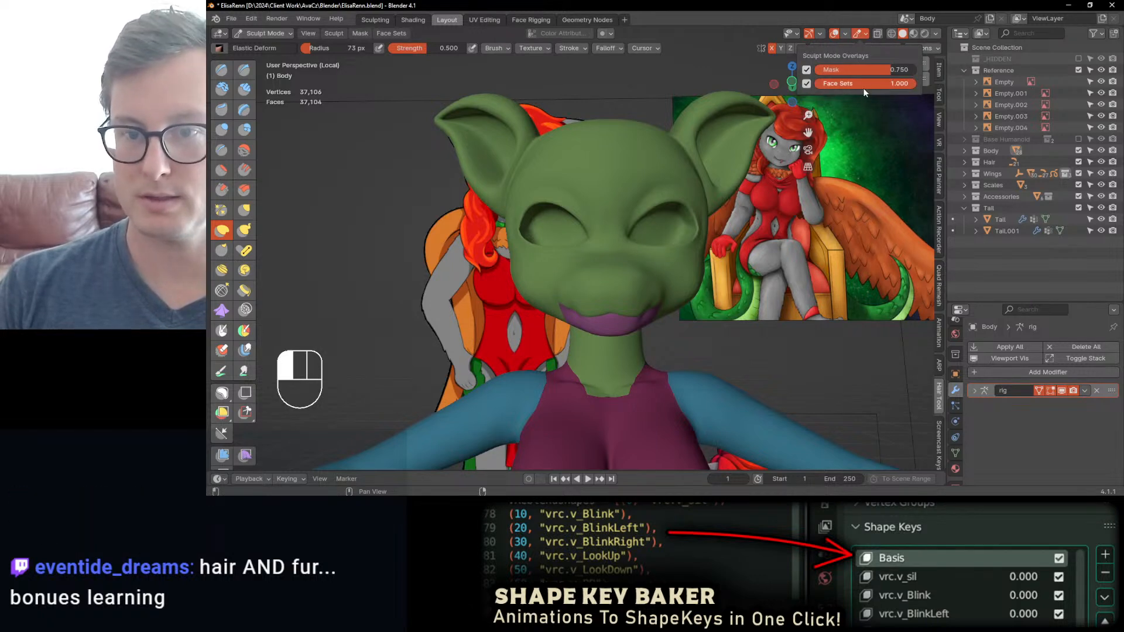
{"action": "mouse_move", "coordinate": [866, 84]}
{"action": "left_mouse_down"}
{"action": "mouse_move", "coordinate": [799, 82]}
{"action": "mouse_move", "coordinate": [873, 84]}
{"action": "left_mouse_up"}
{"action": "left_click", "coordinate": [807, 84]}
Step: Adjust the outer eye corner with Elastic Deform and undo the last change
{"action": "mouse_move", "coordinate": [655, 297]}
{"action": "middle_mouse_down"}
{"action": "mouse_move", "coordinate": [641, 287]}
{"action": "mouse_move", "coordinate": [655, 241]}
{"action": "mouse_move", "coordinate": [694, 237]}
{"action": "mouse_move", "coordinate": [680, 240]}
{"action": "middle_mouse_up"}
{"action": "scroll", "coordinate": [655, 241], "scroll_direction": "up", "scroll_amount": 2}
{"action": "left_click_drag", "start_coordinate": [683, 186], "coordinate": [681, 177], "text": "shift"}
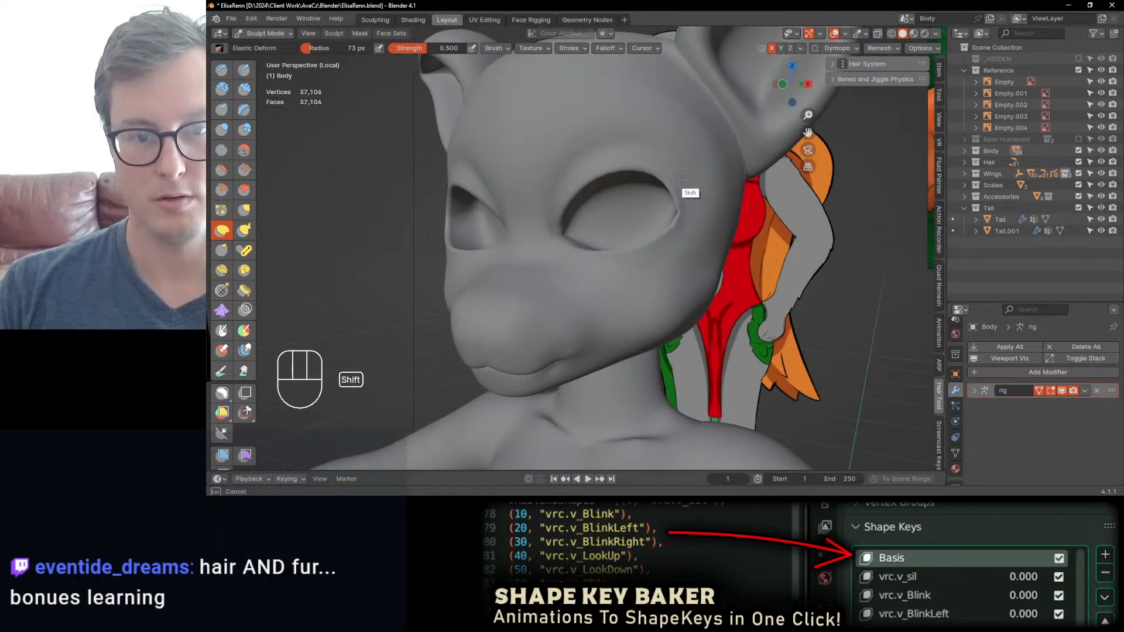
{"action": "mouse_move", "coordinate": [700, 218]}
{"action": "middle_mouse_down"}
{"action": "mouse_move", "coordinate": [736, 219]}
{"action": "mouse_move", "coordinate": [692, 216]}
{"action": "middle_mouse_up"}
{"action": "key", "text": "u"}
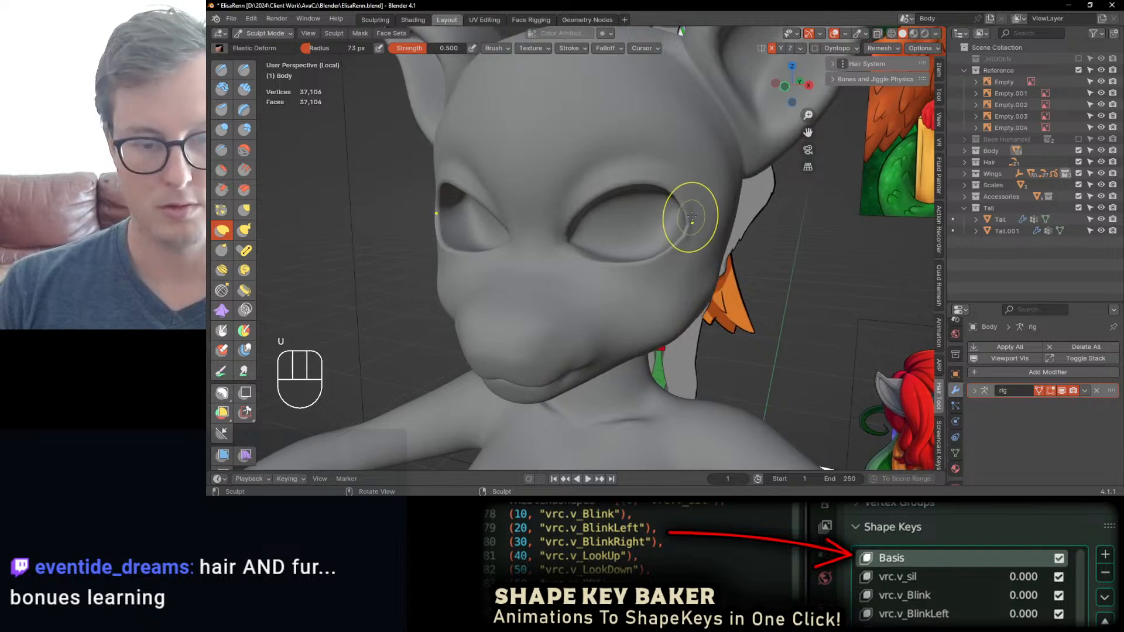
{"action": "key", "text": "ctrl+z"}
Step: Smooth the area around the outer eye corner, the lower eyelid and the cheek using the Inflate/Deflate brush
{"action": "key", "text": "i"}
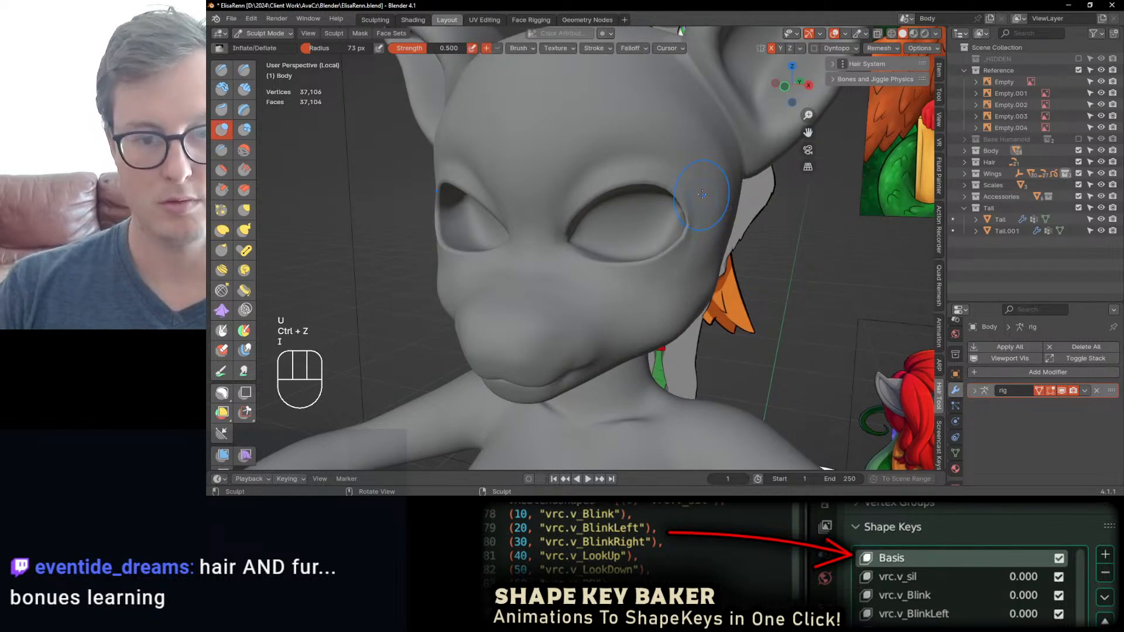
{"action": "key", "text": "shift"}
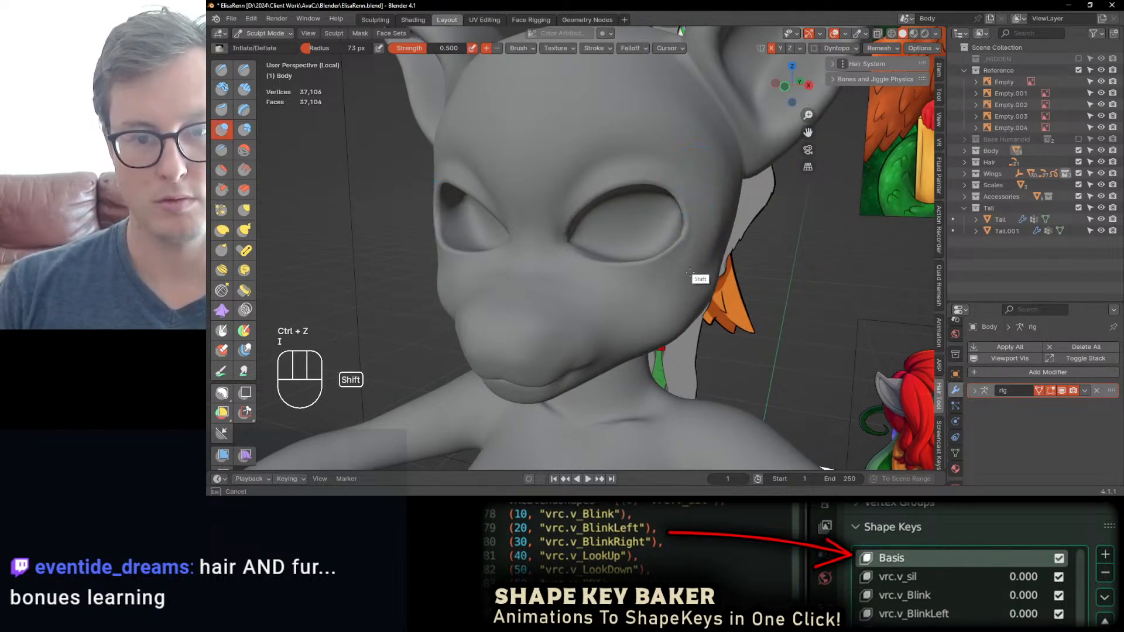
{"action": "left_click_drag", "start_coordinate": [690, 272], "coordinate": [719, 207], "text": "shift"}
{"action": "mouse_move", "coordinate": [717, 205]}
{"action": "middle_mouse_down"}
{"action": "mouse_move", "coordinate": [701, 182]}
{"action": "mouse_move", "coordinate": [697, 220]}
{"action": "mouse_move", "coordinate": [679, 220]}
{"action": "middle_mouse_up"}
{"action": "left_click_drag", "start_coordinate": [672, 223], "coordinate": [648, 232]}
{"action": "middle_click_drag", "start_coordinate": [644, 234], "coordinate": [671, 251]}
{"action": "left_click_drag", "start_coordinate": [647, 261], "coordinate": [646, 264], "text": "shift"}
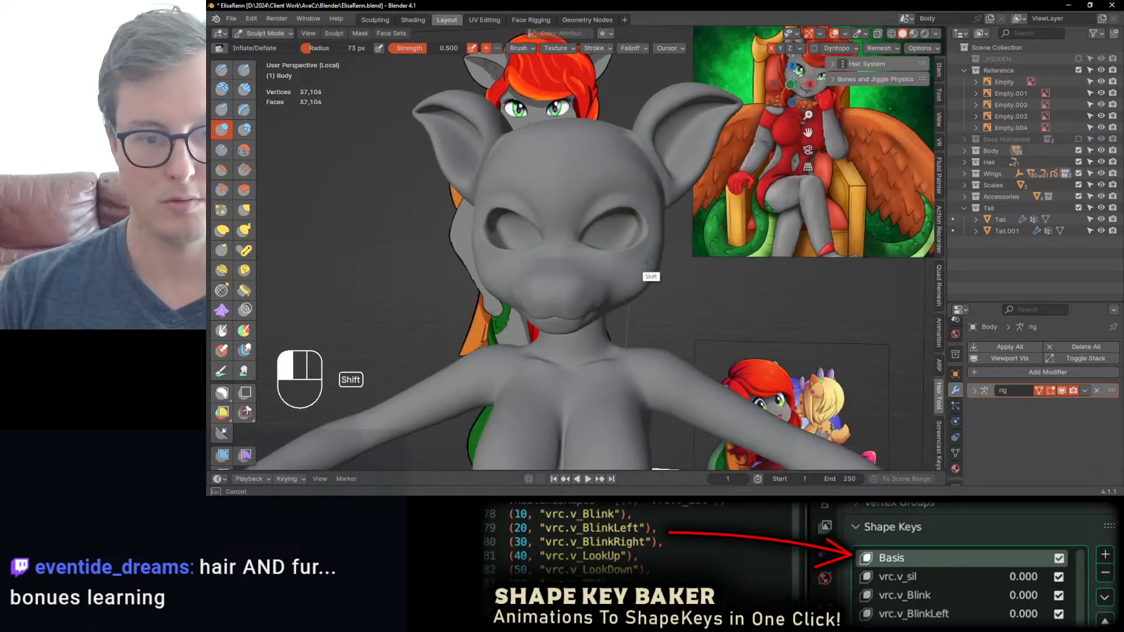
{"action": "middle_click_drag", "start_coordinate": [652, 258], "coordinate": [643, 288]}
{"action": "middle_click_drag", "start_coordinate": [643, 288], "coordinate": [582, 310], "text": "ctrl"}
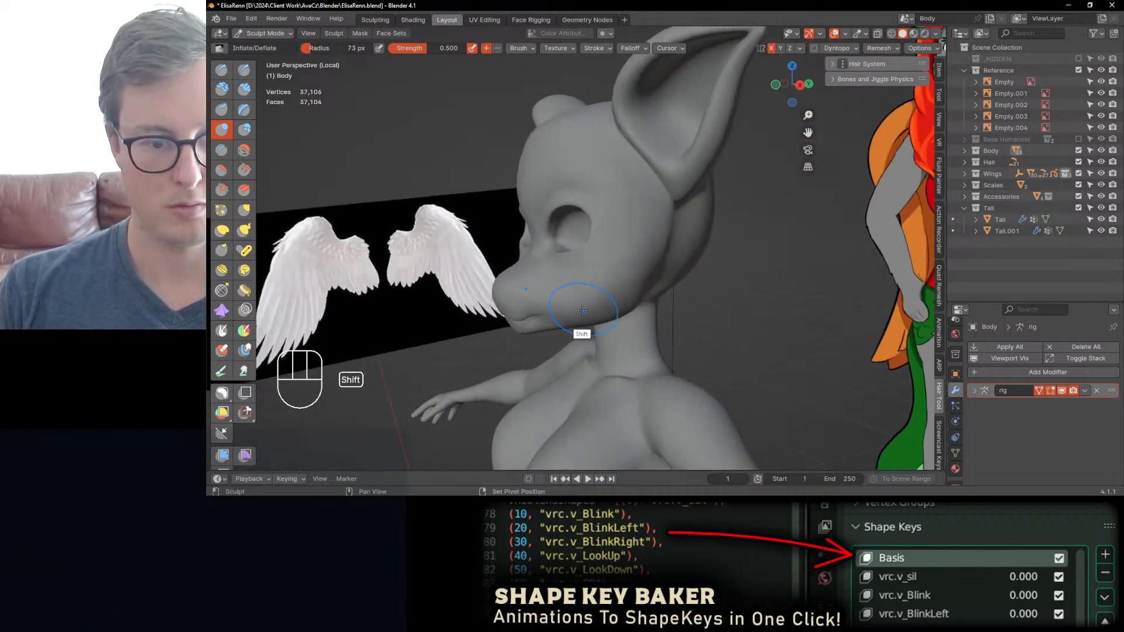
Step: Try pushing the nose tip down and back in the right side view with Elastic Deform and undo it
{"action": "key", "text": "KP_3"}
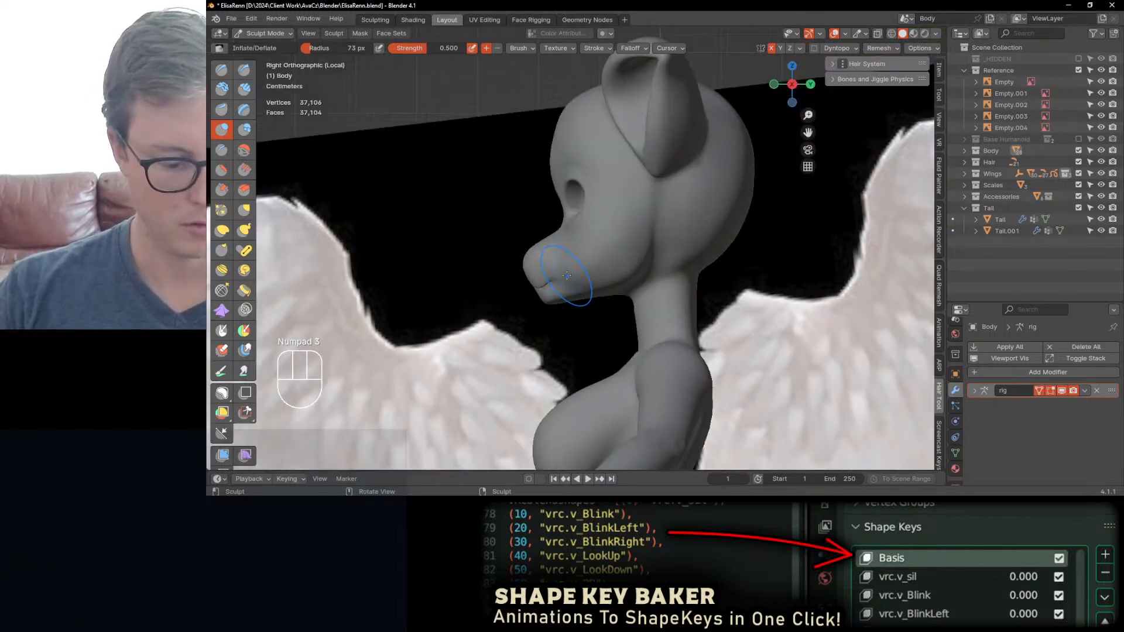
{"action": "key", "text": "j"}
{"action": "left_click_drag", "start_coordinate": [535, 256], "coordinate": [544, 282]}
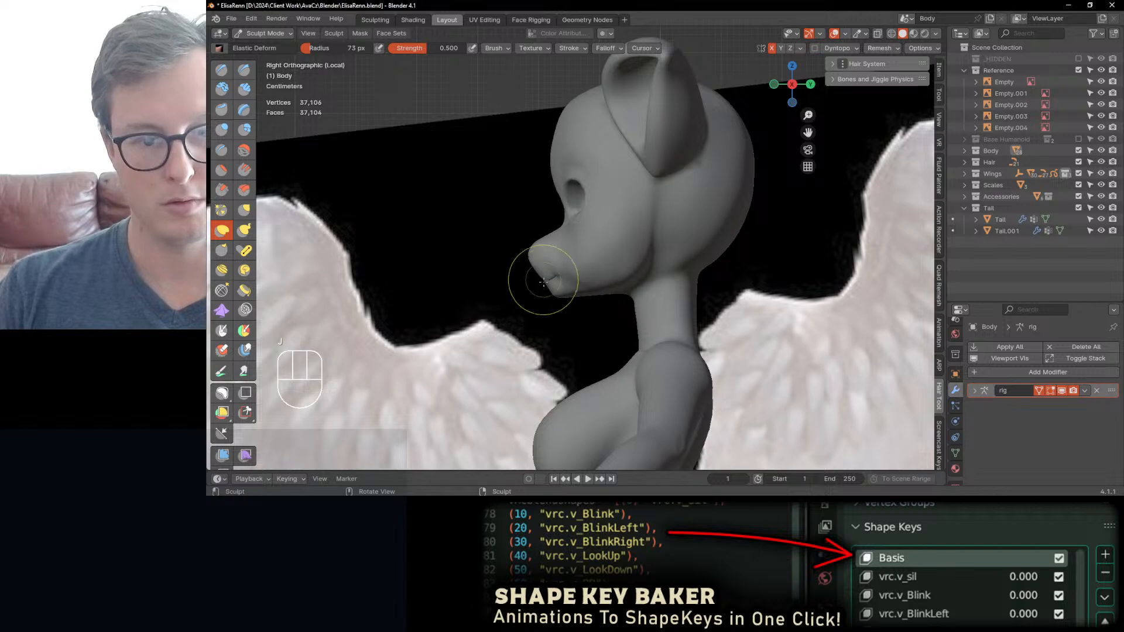
{"action": "scroll", "coordinate": [551, 289], "scroll_direction": "up", "scroll_amount": 2}
{"action": "key", "text": "ctrl+z"}
{"action": "key", "text": "ctrl+z"}
{"action": "key", "text": "ctrl+z"}
{"action": "key", "text": "ctrl+z"}
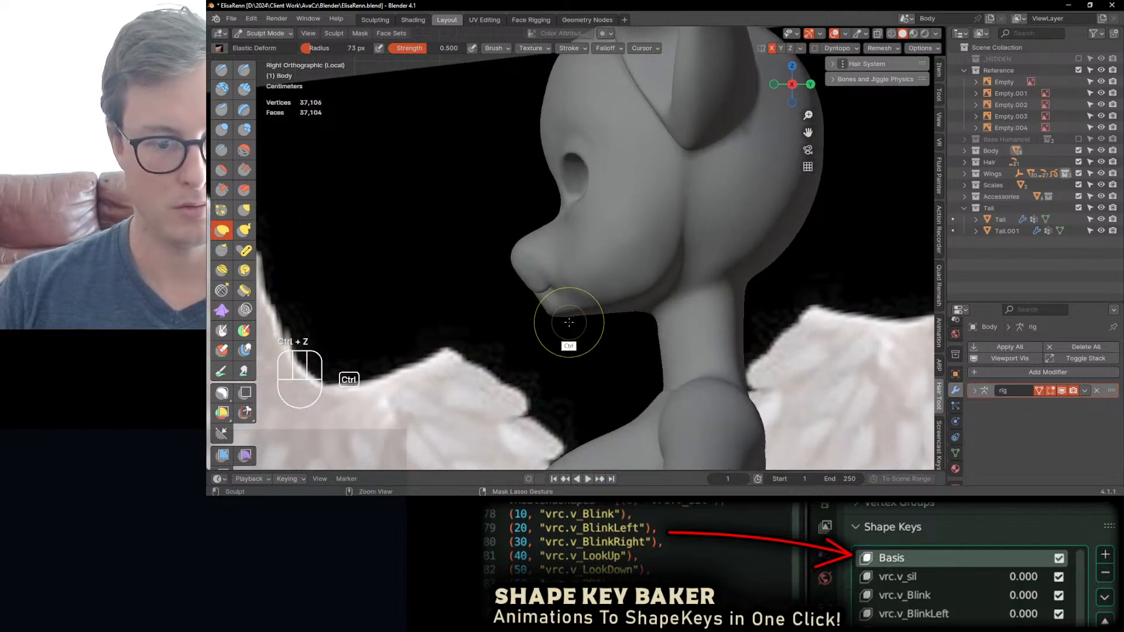
Step: Pull the chin and lower lip forward and refine their profile with Elastic Deform
{"action": "mouse_move", "coordinate": [547, 313]}
{"action": "middle_mouse_down"}
{"action": "mouse_move", "coordinate": [602, 297]}
{"action": "mouse_move", "coordinate": [629, 329]}
{"action": "mouse_move", "coordinate": [523, 320]}
{"action": "middle_mouse_up"}
{"action": "scroll", "coordinate": [591, 308], "scroll_direction": "up", "scroll_amount": 1}
{"action": "scroll", "coordinate": [525, 313], "scroll_direction": "up", "scroll_amount": 2}
{"action": "left_click_drag", "start_coordinate": [521, 323], "coordinate": [523, 324]}
{"action": "left_click_drag", "start_coordinate": [517, 327], "coordinate": [519, 323]}
{"action": "middle_click_drag", "start_coordinate": [519, 326], "coordinate": [544, 292]}
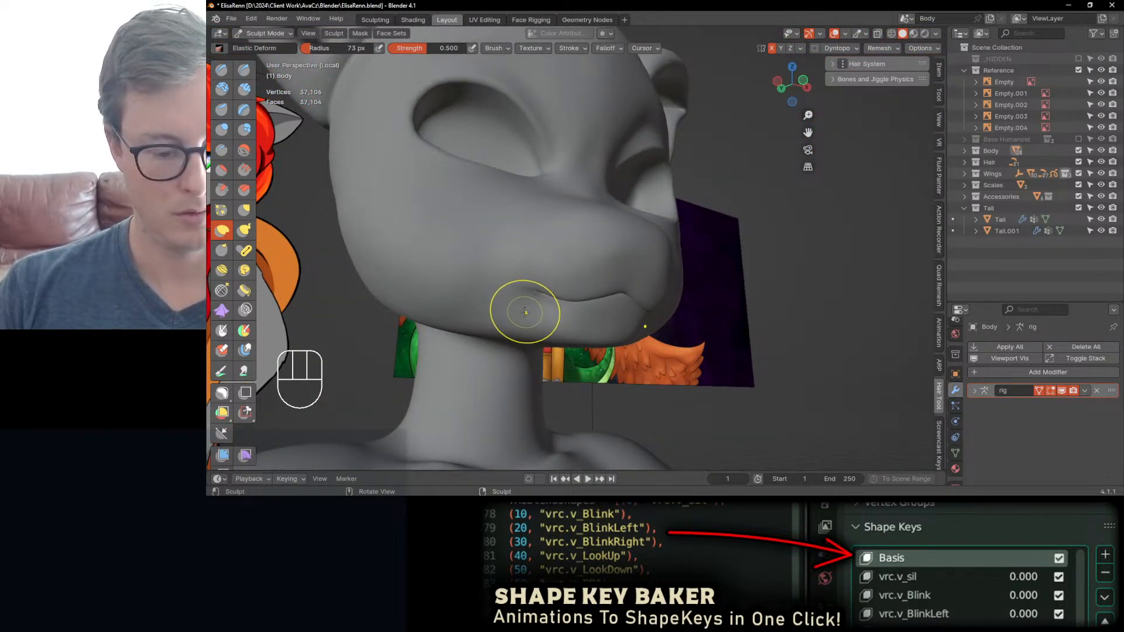
Step: Smooth the jawline and the underside of the jaw near the neck using the Inflate/Deflate brush
{"action": "key", "text": "i"}
{"action": "mouse_move", "coordinate": [497, 319]}
{"action": "left_mouse_down", "text": "shift"}
{"action": "mouse_move", "coordinate": [491, 328]}
{"action": "mouse_move", "coordinate": [451, 318]}
{"action": "left_mouse_up", "text": "shift"}
{"action": "left_click_drag", "start_coordinate": [456, 319], "coordinate": [428, 310]}
{"action": "middle_click_drag", "start_coordinate": [428, 310], "coordinate": [572, 311]}
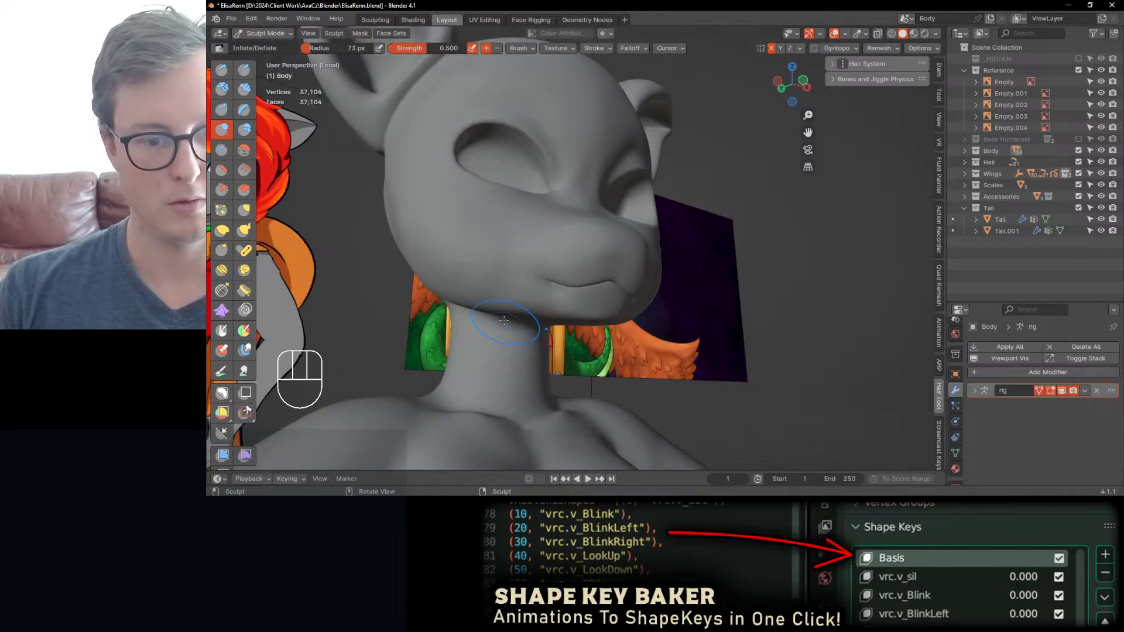
Step: Try reshaping the cheek and jaw beside the mouth with the Inflate/Deflate brush and undo the strokes
{"action": "mouse_move", "coordinate": [442, 295]}
{"action": "middle_mouse_down"}
{"action": "mouse_move", "coordinate": [570, 298]}
{"action": "mouse_move", "coordinate": [556, 300]}
{"action": "middle_mouse_up"}
{"action": "key", "text": "ctrl+z"}
{"action": "mouse_move", "coordinate": [540, 304]}
{"action": "left_mouse_down", "text": "shift"}
{"action": "mouse_move", "coordinate": [553, 285]}
{"action": "mouse_move", "coordinate": [539, 285]}
{"action": "left_mouse_up", "text": "shift"}
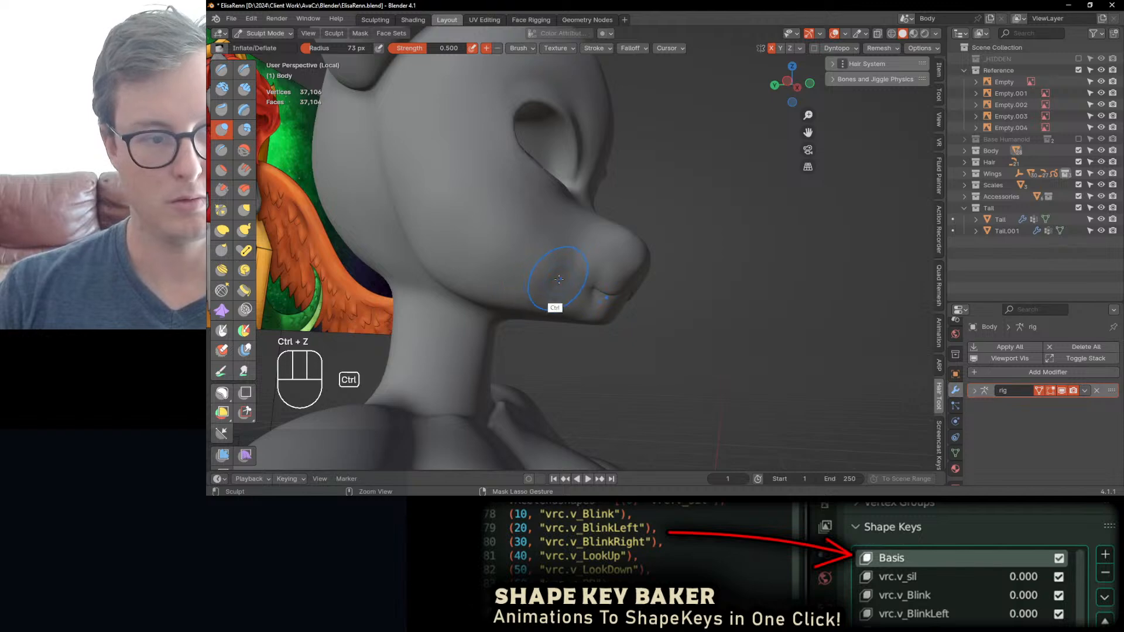
{"action": "key", "text": "ctrl+z"}
Step: Try filling the hollow between the cheek and muzzle with the Fill/Deepen brush and undo the strokes
{"action": "left_click", "coordinate": [243, 170]}
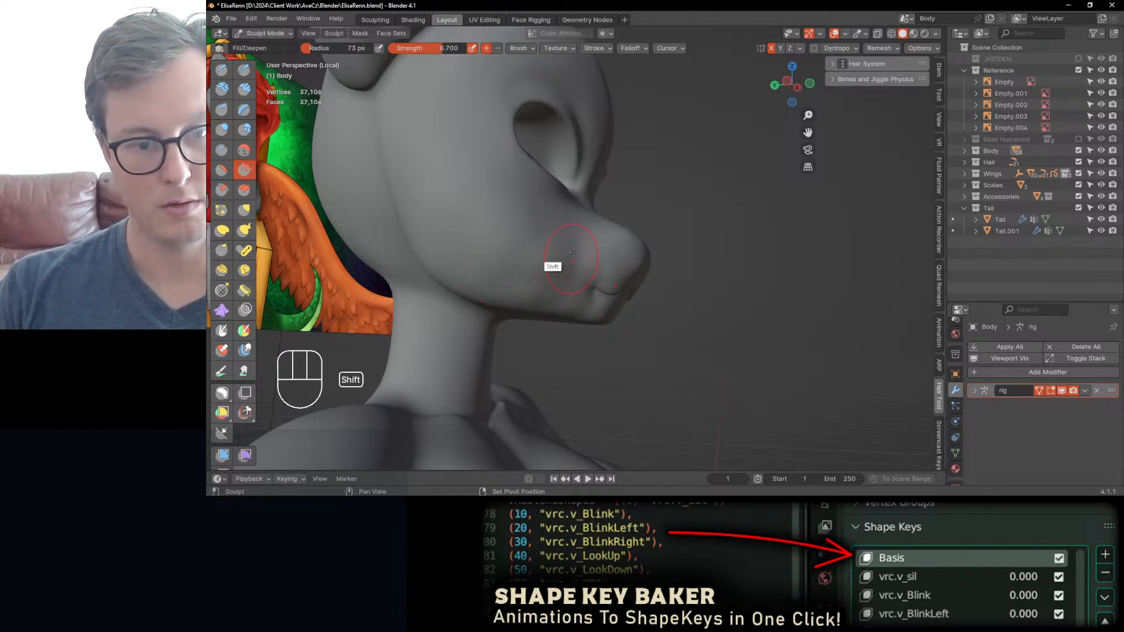
{"action": "middle_click_drag", "start_coordinate": [539, 263], "coordinate": [499, 267]}
{"action": "mouse_move", "coordinate": [496, 297]}
{"action": "left_mouse_down", "text": "shift"}
{"action": "mouse_move", "coordinate": [487, 285]}
{"action": "mouse_move", "coordinate": [526, 261]}
{"action": "left_mouse_up", "text": "shift"}
{"action": "middle_click_drag", "start_coordinate": [544, 267], "coordinate": [488, 271]}
{"action": "key", "text": "ctrl+z"}
{"action": "key", "text": "ctrl+z"}
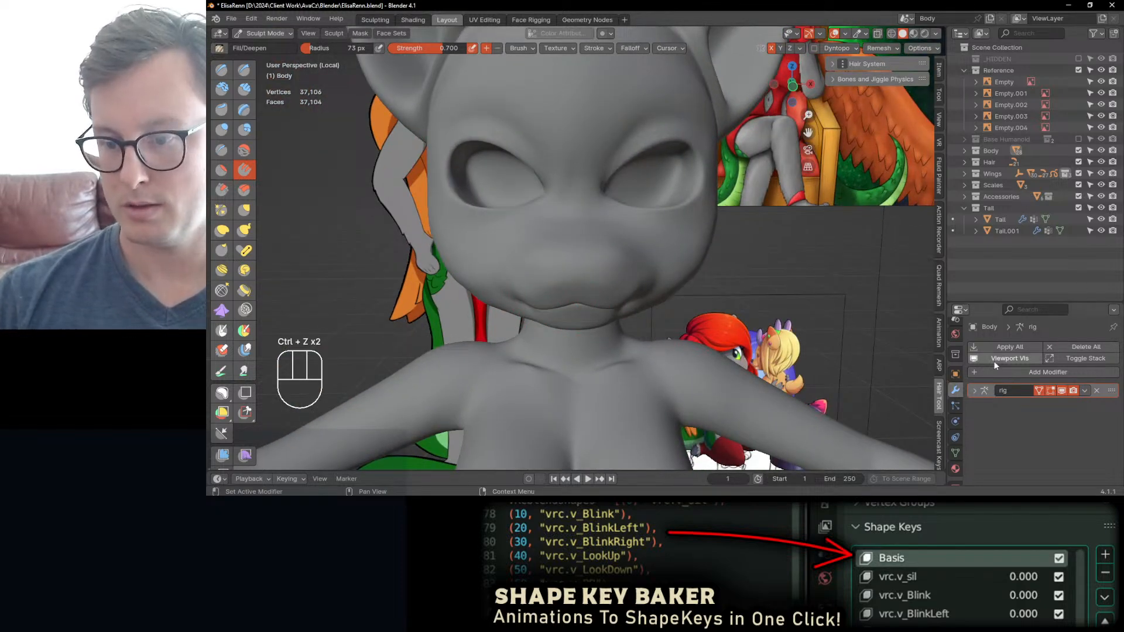
Step: Add a Subdivision Surface modifier to the body mesh
{"action": "left_click", "coordinate": [971, 395]}
{"action": "left_click", "coordinate": [996, 371]}
{"action": "mouse_move", "coordinate": [996, 370]}
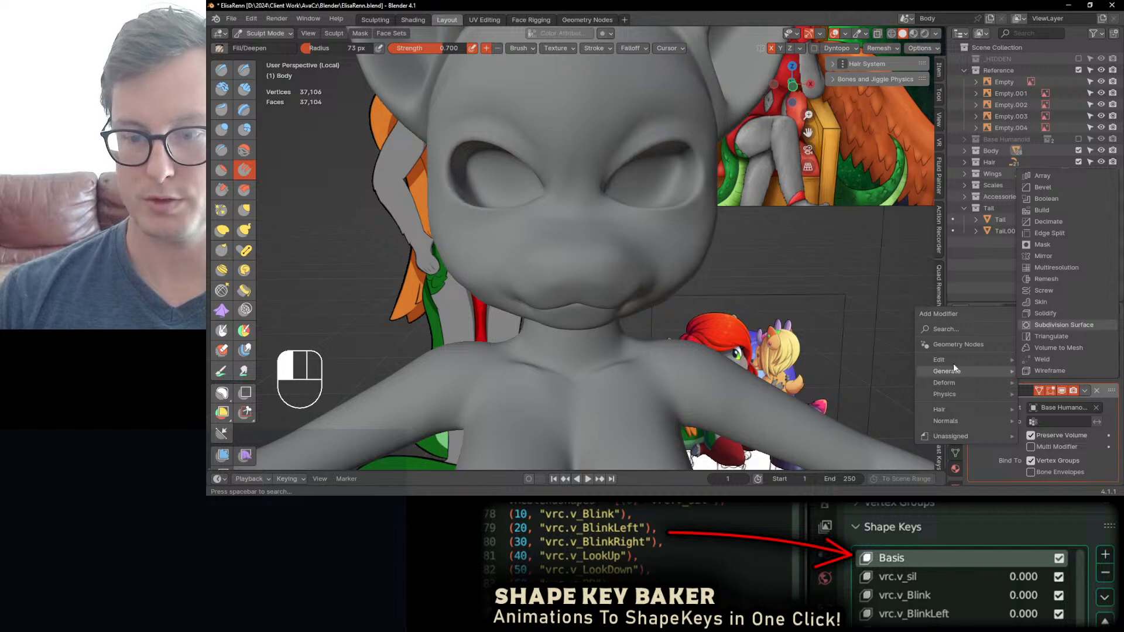
{"action": "left_click", "coordinate": [1063, 324]}
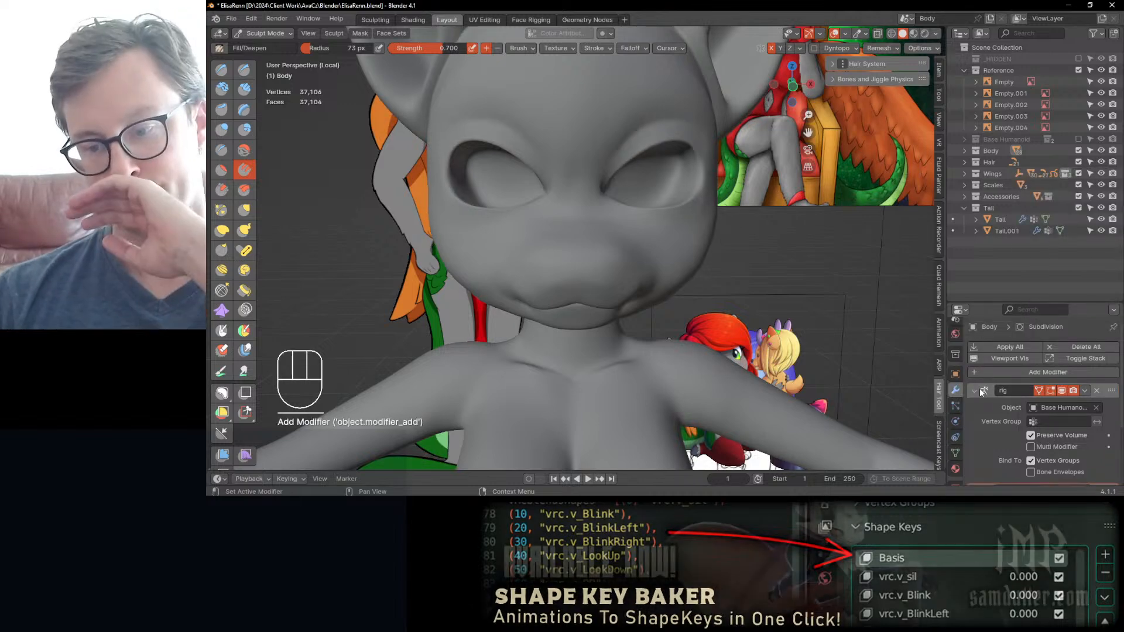
Step: Move the Subdivision modifier above the rig modifier and apply it to the body mesh
{"action": "left_click", "coordinate": [974, 391]}
{"action": "left_click_drag", "start_coordinate": [1110, 405], "coordinate": [1108, 365]}
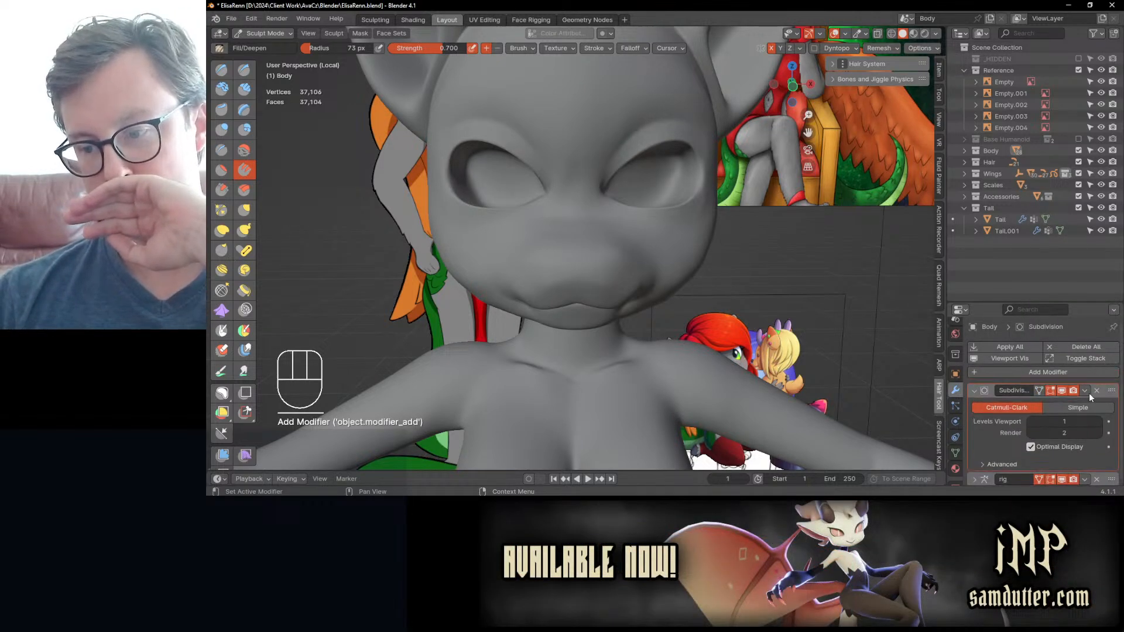
{"action": "left_click", "coordinate": [1084, 392]}
{"action": "left_click", "coordinate": [1067, 401]}
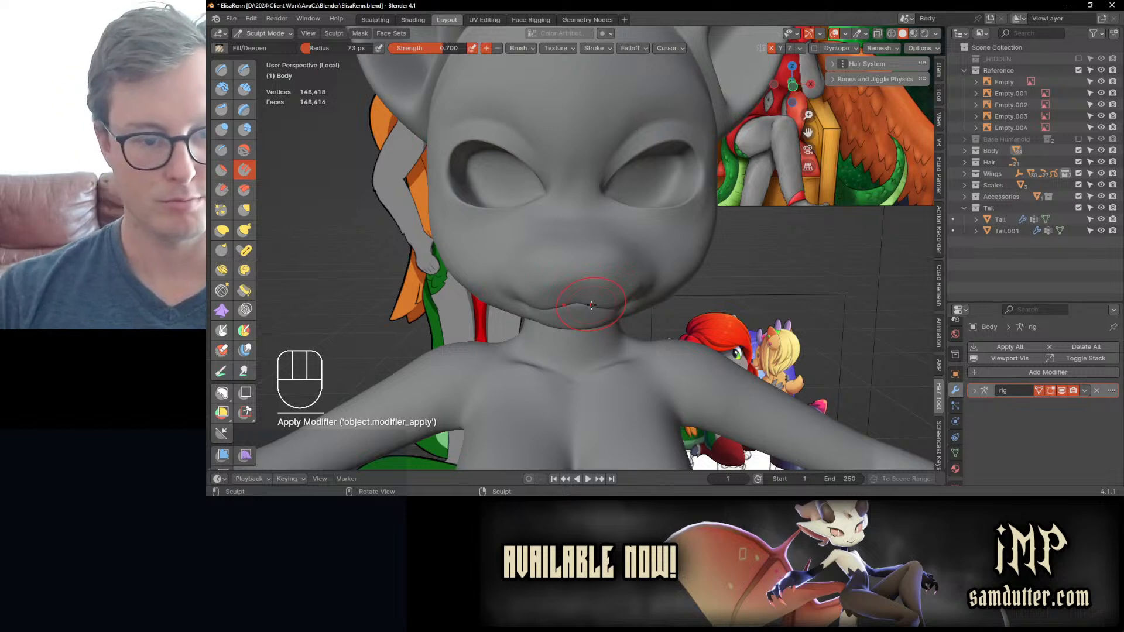
Step: Undo the Fill/Deepen stroke on the cheek, and smooth the cheek and jawline using the Inflate/Deflate brush
{"action": "middle_click_drag", "start_coordinate": [483, 258], "coordinate": [511, 239]}
{"action": "mouse_move", "coordinate": [473, 274]}
{"action": "left_mouse_down", "text": "ctrl"}
{"action": "mouse_move", "coordinate": [501, 292]}
{"action": "mouse_move", "coordinate": [470, 297]}
{"action": "left_mouse_up", "text": "ctrl"}
{"action": "key", "text": "ctrl+z"}
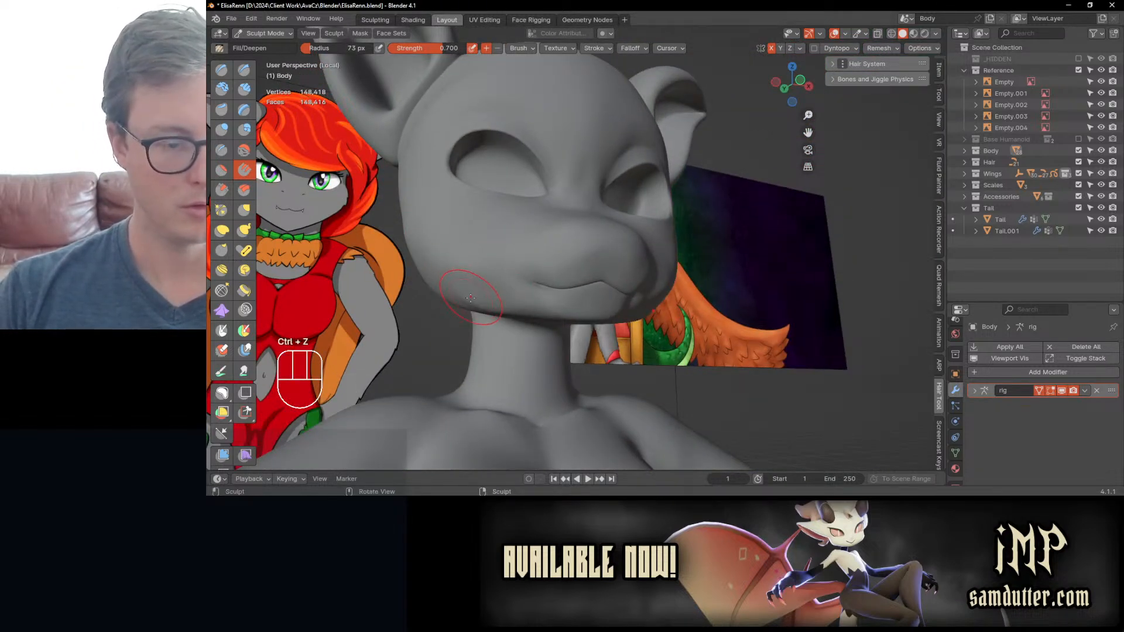
{"action": "middle_click_drag", "start_coordinate": [498, 298], "coordinate": [491, 284]}
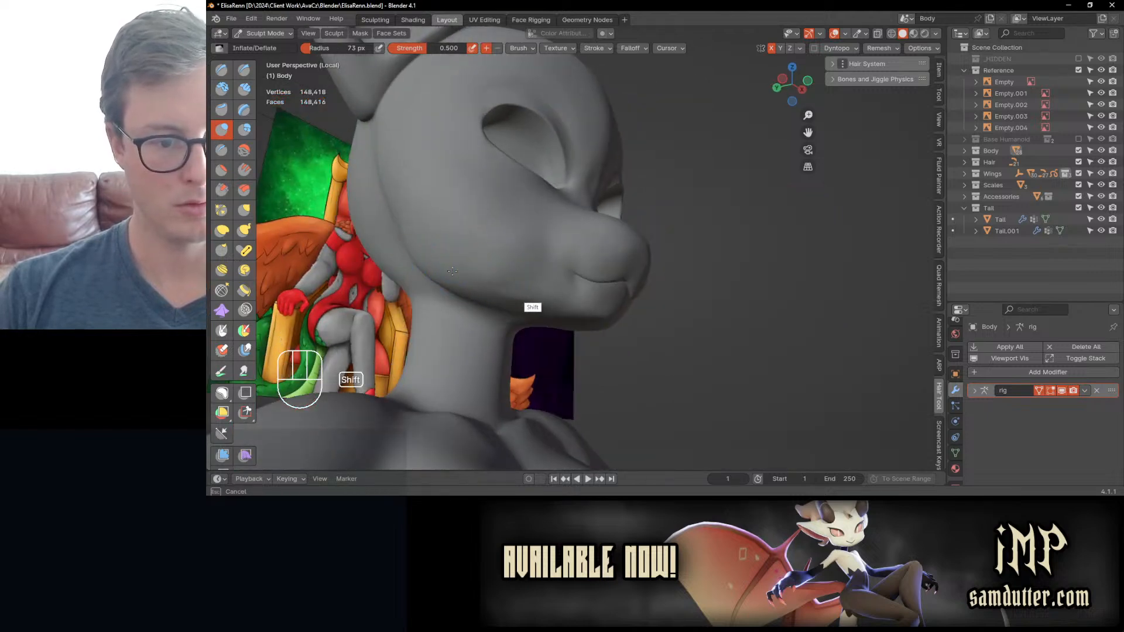
{"action": "middle_click_drag", "start_coordinate": [529, 288], "coordinate": [501, 309]}
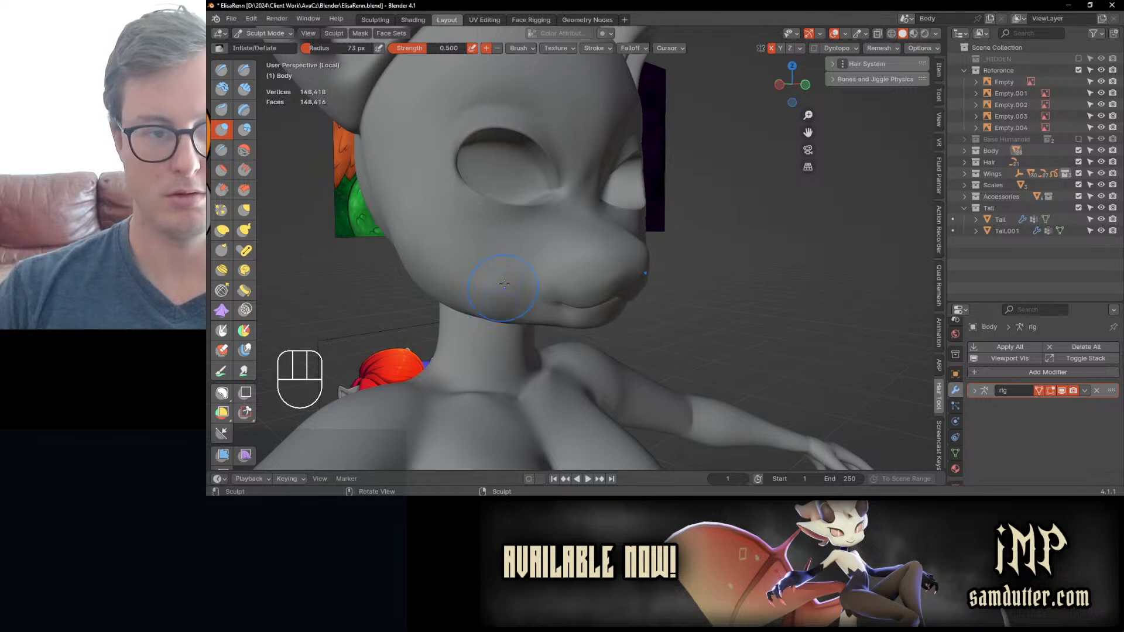
Step: Display the wireframe overlay to check the subdivided mesh's density, and hide it again
{"action": "scroll", "coordinate": [504, 284], "scroll_direction": "down", "scroll_amount": 4}
{"action": "middle_click_drag", "start_coordinate": [515, 297], "coordinate": [486, 251]}
{"action": "key", "text": "q"}
{"action": "left_click", "coordinate": [609, 280]}
{"action": "key", "text": "q"}
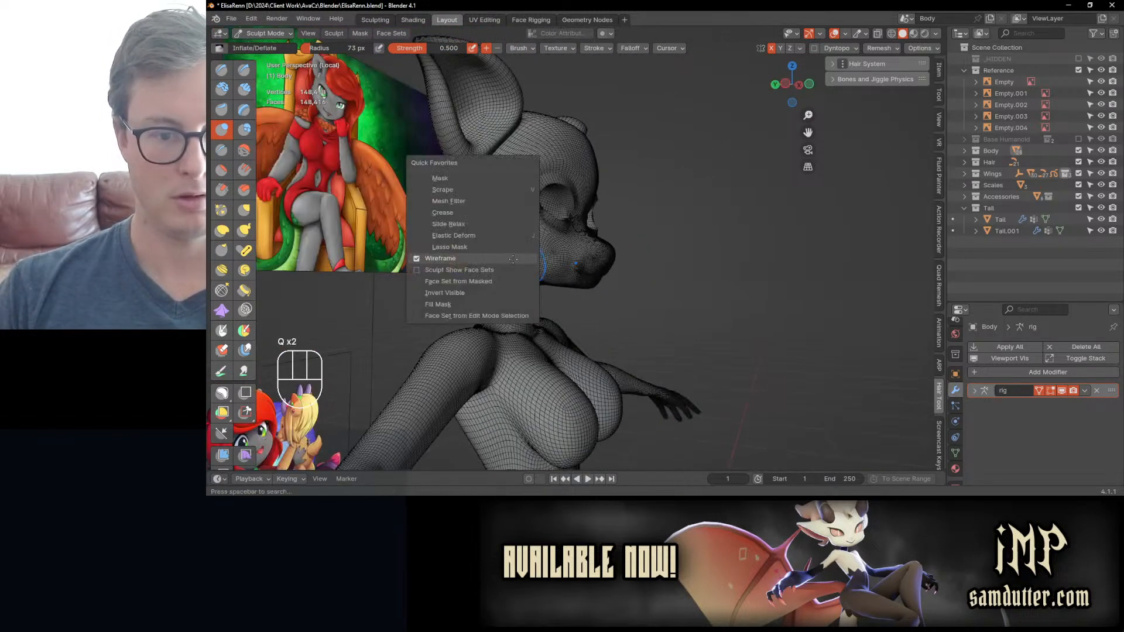
{"action": "left_click", "coordinate": [478, 251]}
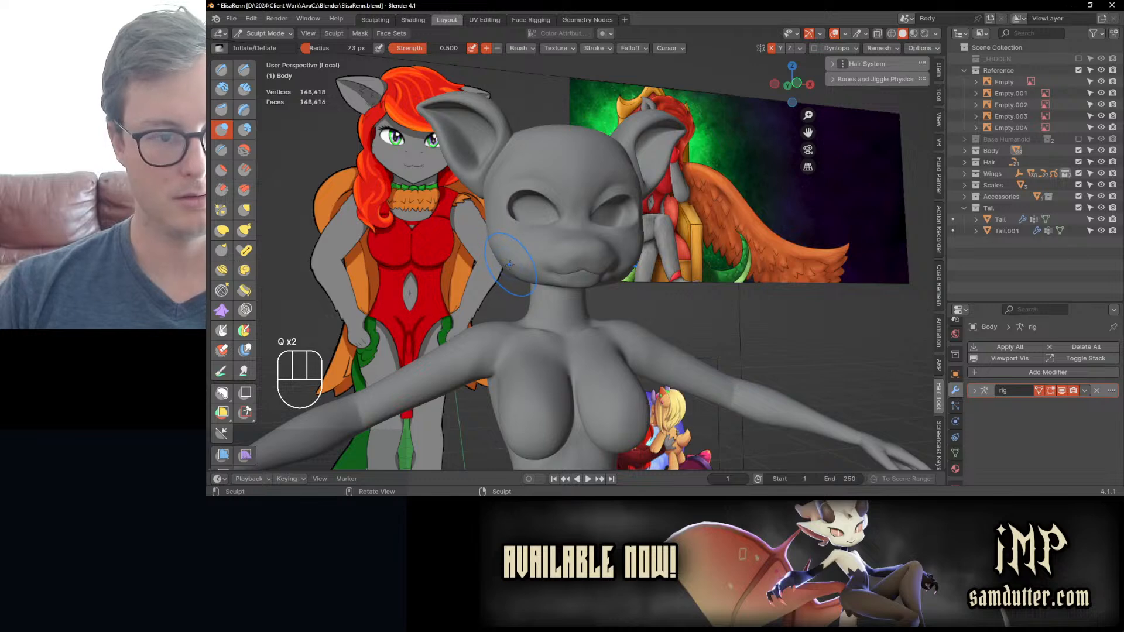
Step: Try reshaping the jaw and mouth area with the Snake Hook brush and undo the changes
{"action": "middle_click_drag", "start_coordinate": [512, 272], "coordinate": [514, 296], "text": "ctrl"}
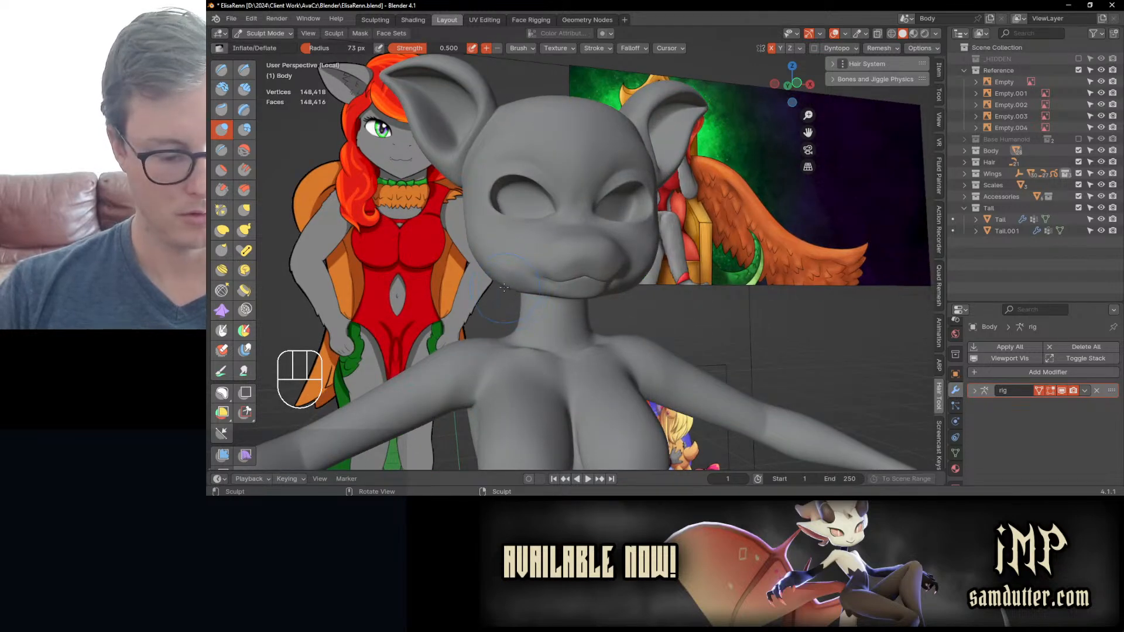
{"action": "key", "text": "k"}
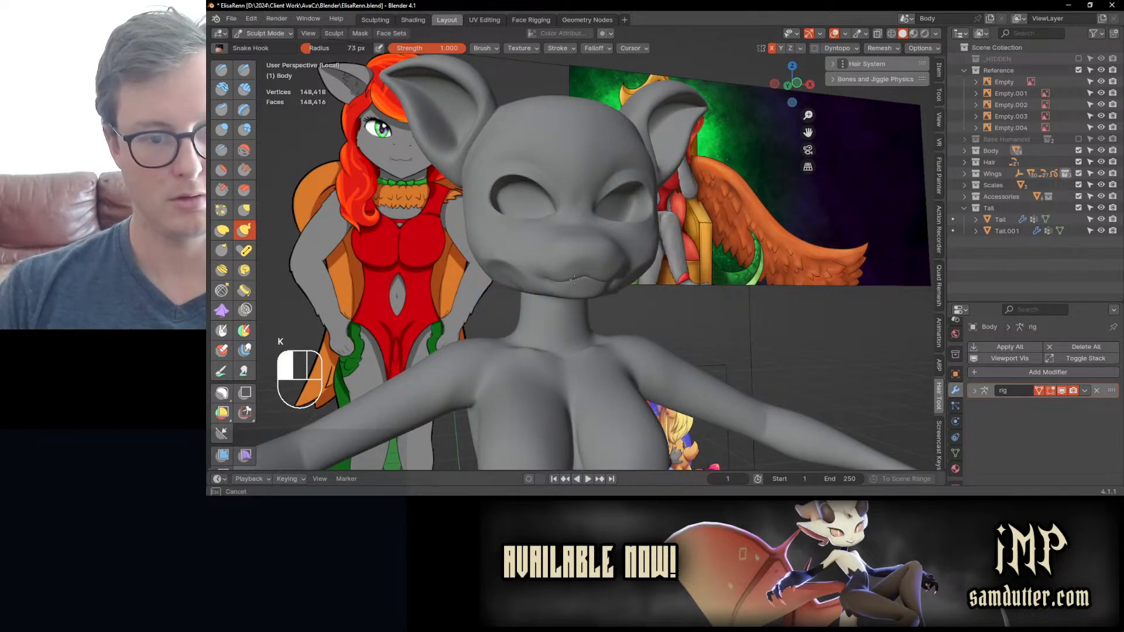
{"action": "key", "text": "ctrl+z"}
{"action": "key", "text": "ctrl+z"}
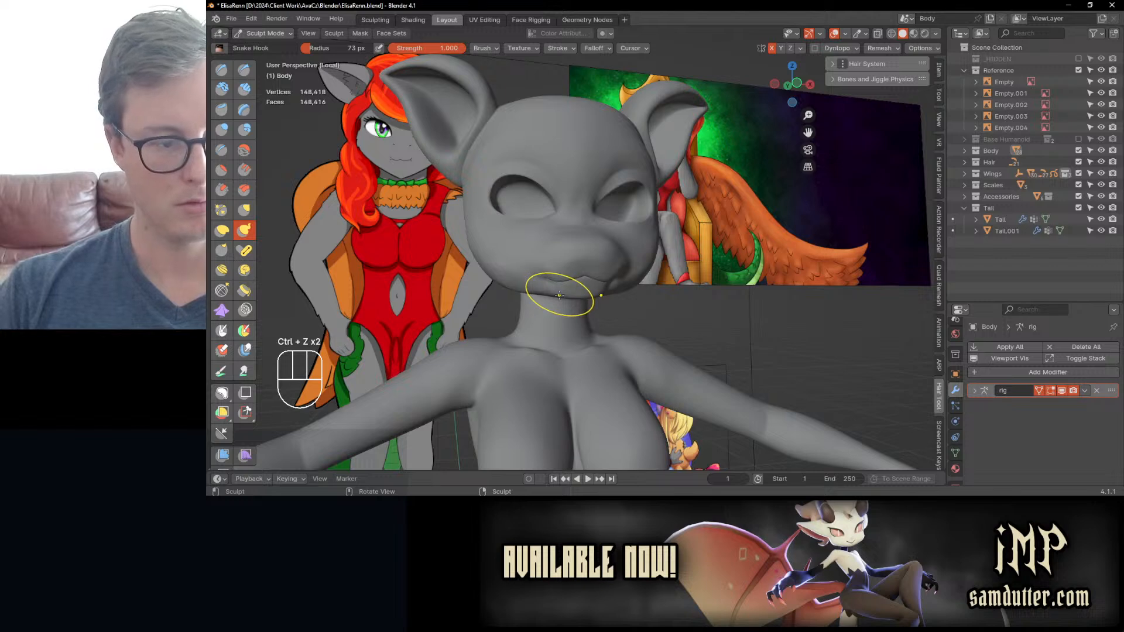
{"action": "key", "text": "h"}
{"action": "key", "text": "ctrl+z"}
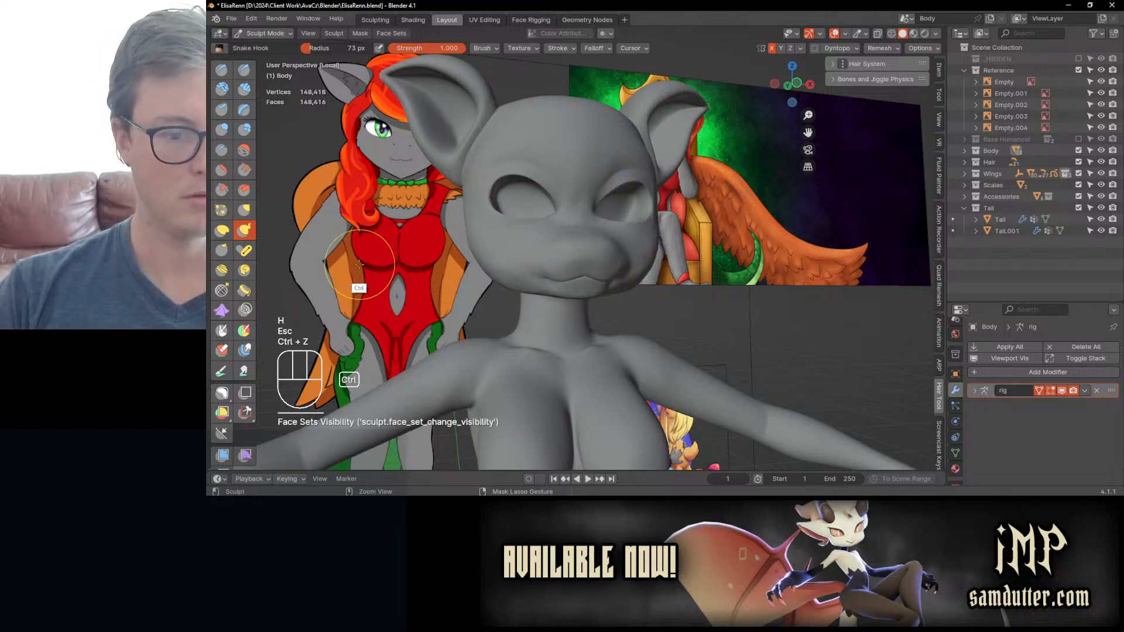
Step: Reshape the chin with Elastic Deform, and smooth the chin and the underside of the jaw using the Inflate/Deflate brush
{"action": "left_click", "coordinate": [224, 231]}
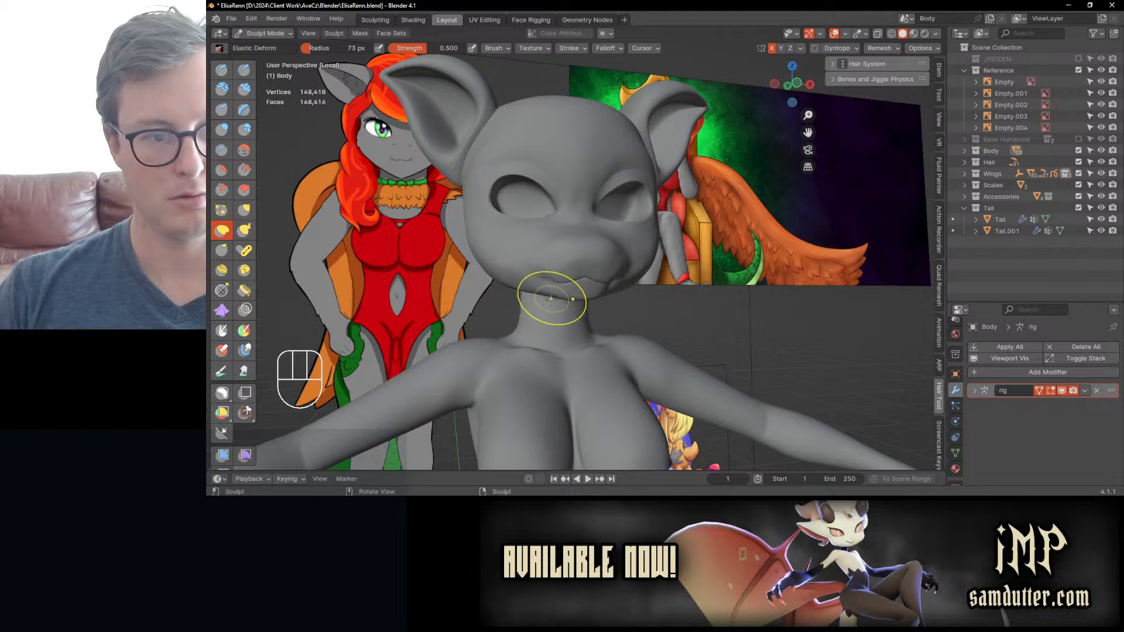
{"action": "middle_click_drag", "start_coordinate": [560, 306], "coordinate": [540, 260]}
{"action": "key", "text": "i"}
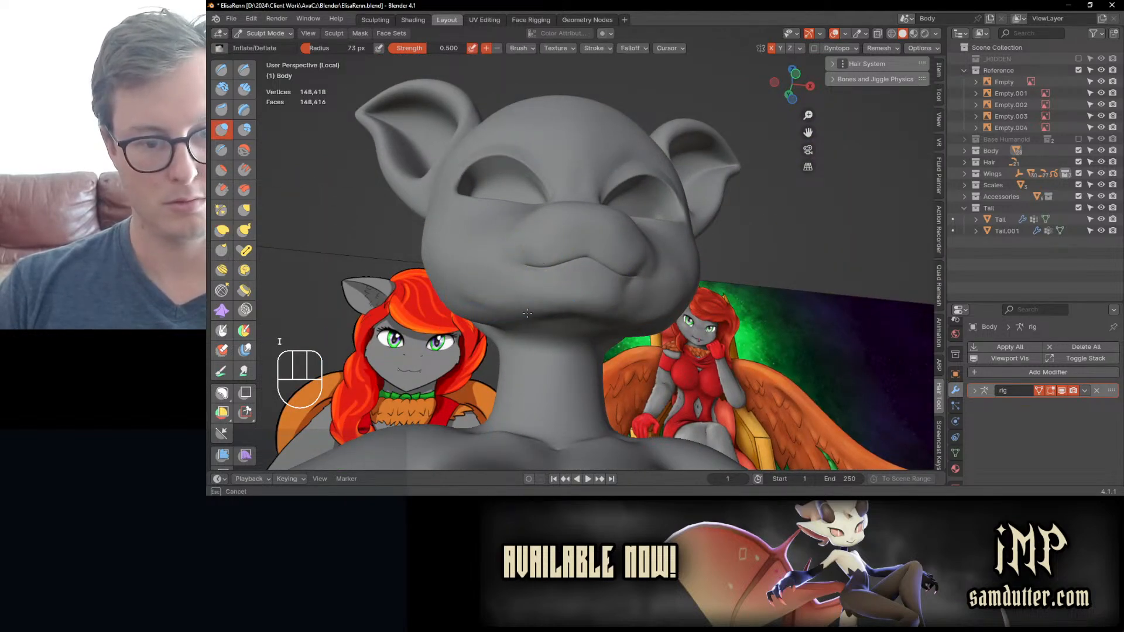
{"action": "mouse_move", "coordinate": [527, 314]}
{"action": "middle_mouse_down"}
{"action": "mouse_move", "coordinate": [552, 308]}
{"action": "mouse_move", "coordinate": [535, 316]}
{"action": "middle_mouse_up"}
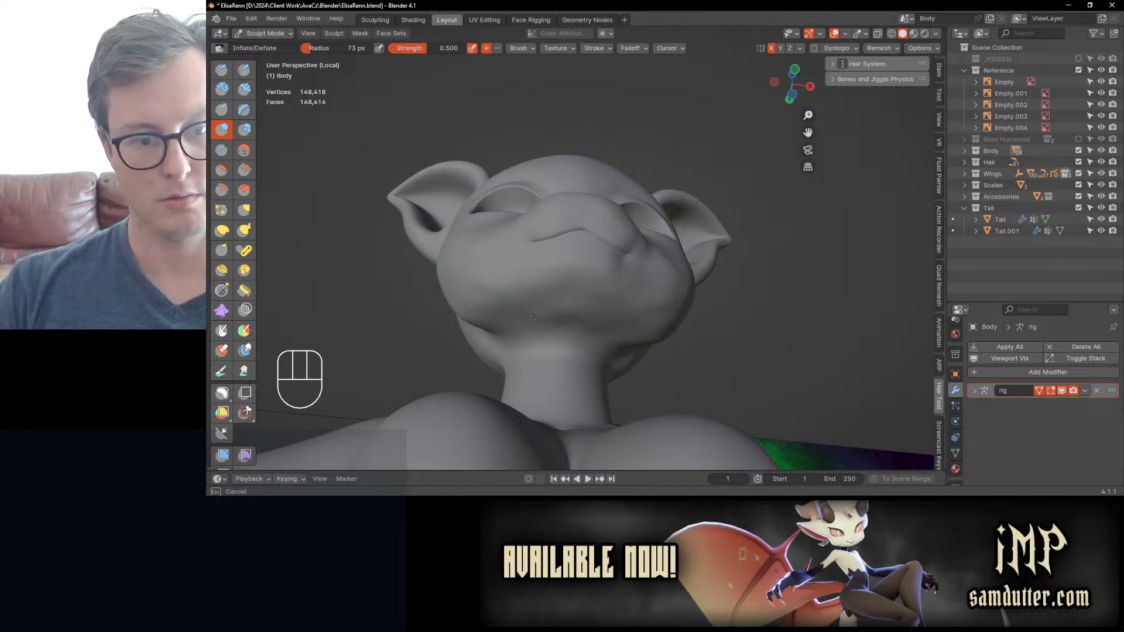
{"action": "mouse_move", "coordinate": [563, 306]}
{"action": "middle_mouse_down"}
{"action": "mouse_move", "coordinate": [562, 361]}
{"action": "mouse_move", "coordinate": [592, 358]}
{"action": "mouse_move", "coordinate": [563, 340]}
{"action": "mouse_move", "coordinate": [567, 300]}
{"action": "middle_mouse_up"}
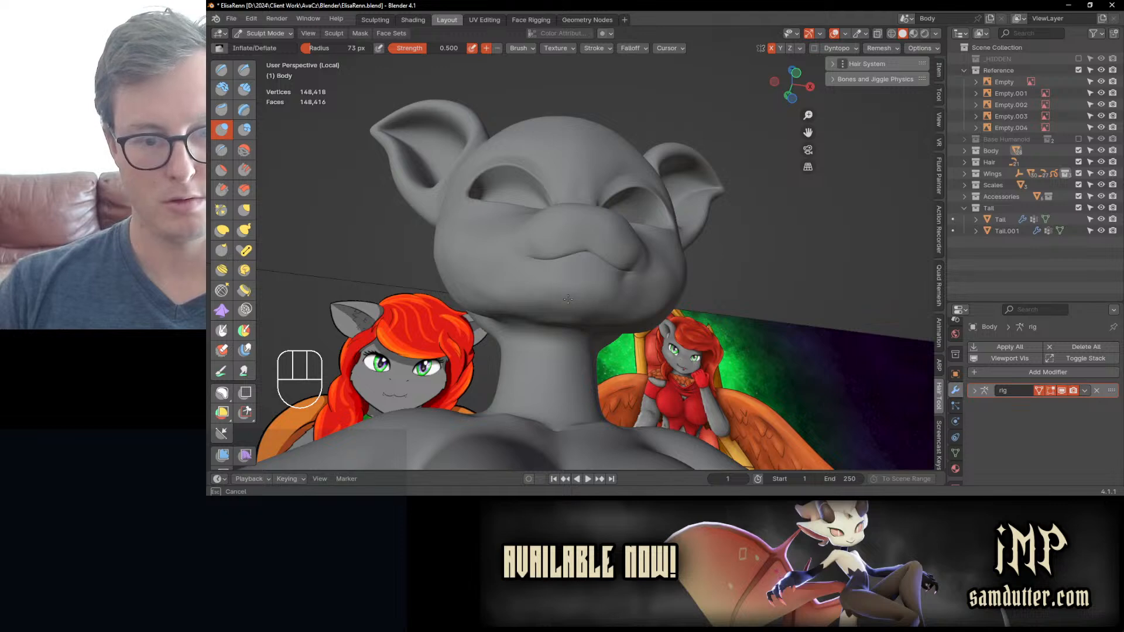
{"action": "middle_click_drag", "start_coordinate": [544, 306], "coordinate": [565, 323]}
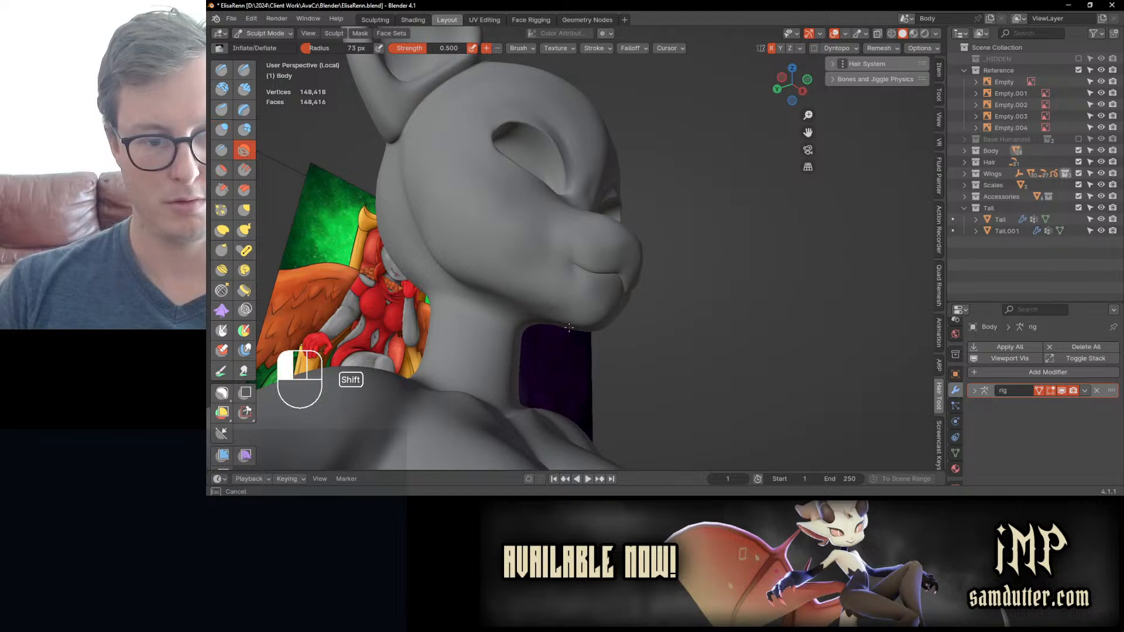
{"action": "mouse_move", "coordinate": [568, 328]}
{"action": "middle_mouse_down"}
{"action": "mouse_move", "coordinate": [508, 319]}
{"action": "mouse_move", "coordinate": [523, 363]}
{"action": "middle_mouse_up"}
Step: Reshape the jawline and the outer cheeks with Elastic Deform
{"action": "key", "text": "j"}
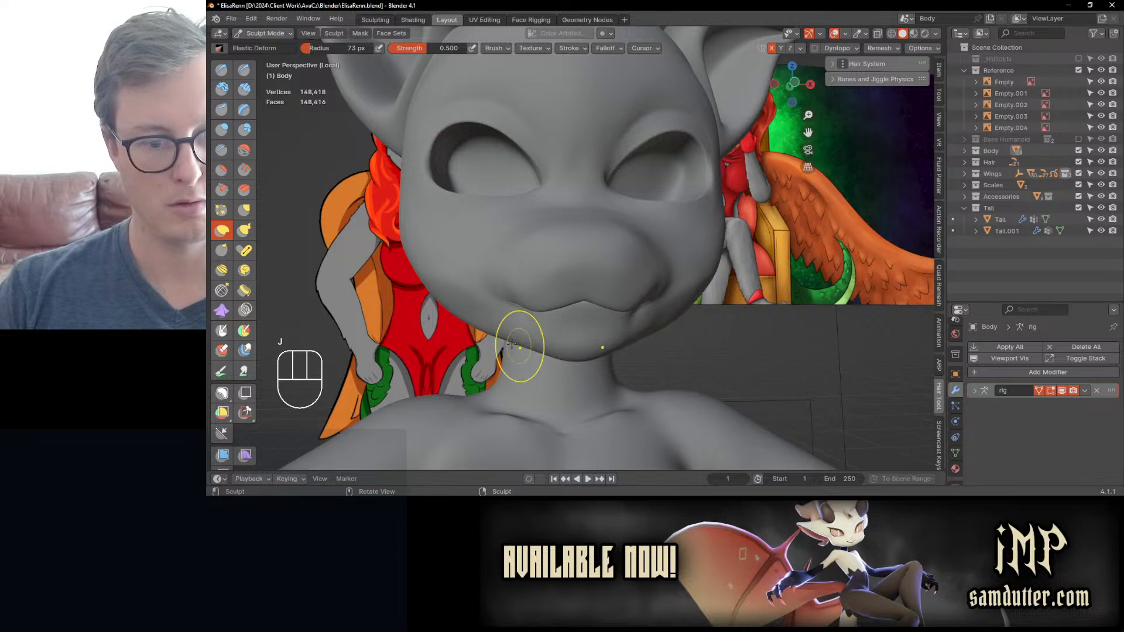
{"action": "middle_click_drag", "start_coordinate": [495, 329], "coordinate": [487, 285], "text": "ctrl"}
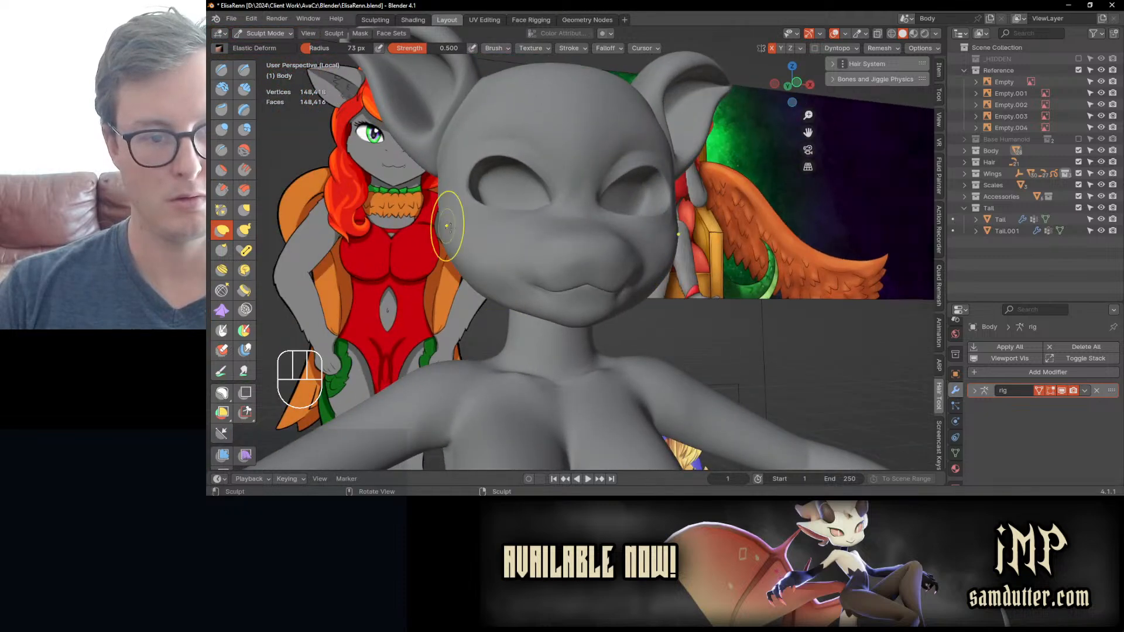
{"action": "mouse_move", "coordinate": [451, 222]}
{"action": "middle_mouse_down"}
{"action": "mouse_move", "coordinate": [469, 253]}
{"action": "mouse_move", "coordinate": [513, 260]}
{"action": "mouse_move", "coordinate": [476, 252]}
{"action": "mouse_move", "coordinate": [488, 204]}
{"action": "middle_mouse_up"}
{"action": "scroll", "coordinate": [509, 252], "scroll_direction": "down", "scroll_amount": 2}
{"action": "middle_click_drag", "start_coordinate": [495, 278], "coordinate": [511, 283]}
{"action": "scroll", "coordinate": [521, 280], "scroll_direction": "up", "scroll_amount": 2}
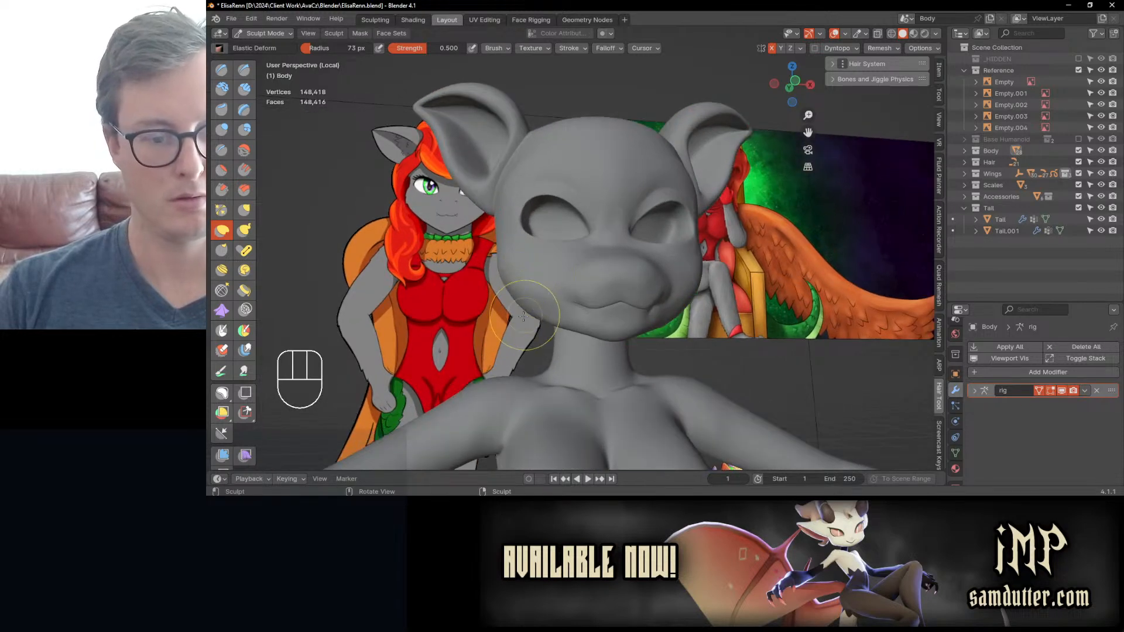
{"action": "scroll", "coordinate": [522, 316], "scroll_direction": "up", "scroll_amount": 1}
Step: Smooth the lower cheek and the jawline toward the neck using the Inflate/Deflate brush
{"action": "key", "text": "i"}
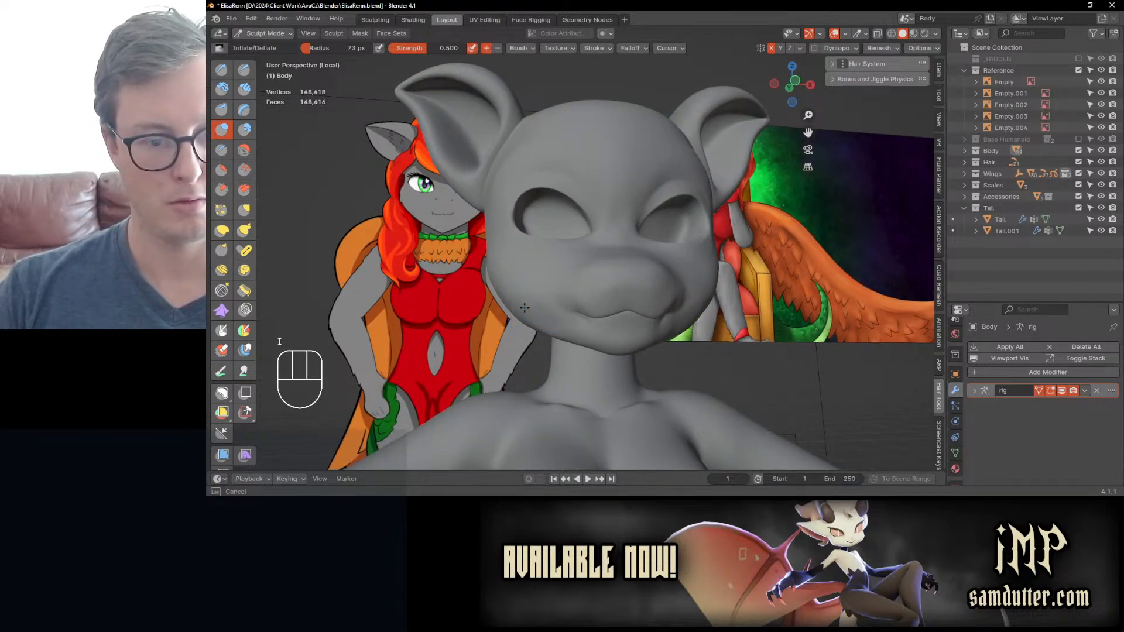
{"action": "middle_click_drag", "start_coordinate": [525, 308], "coordinate": [545, 347], "text": "ctrl"}
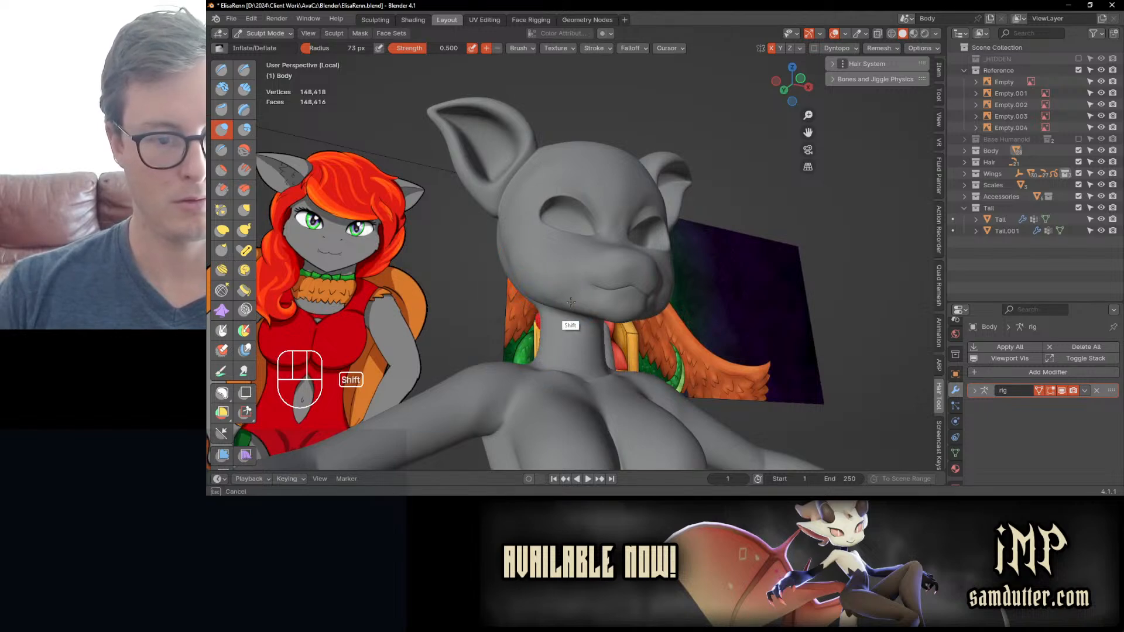
{"action": "middle_click_drag", "start_coordinate": [531, 285], "coordinate": [505, 268]}
Step: Pull the forehead profile slightly forward in the right side view with Elastic Deform
{"action": "key", "text": "KP_3"}
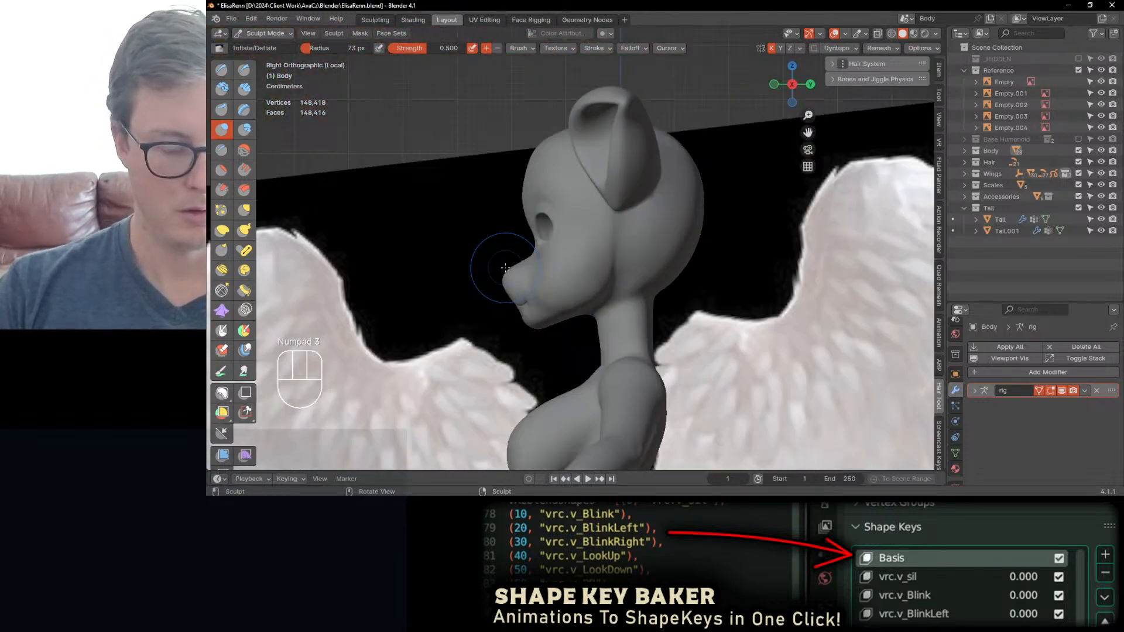
{"action": "key", "text": "j"}
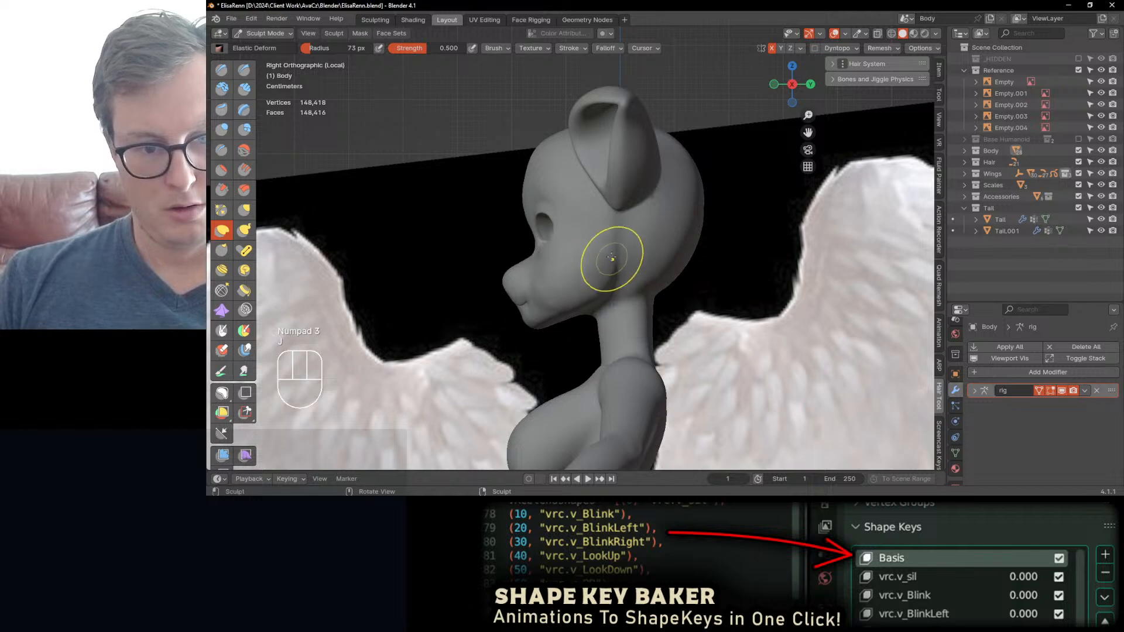
{"action": "left_click_drag", "start_coordinate": [527, 186], "coordinate": [525, 173]}
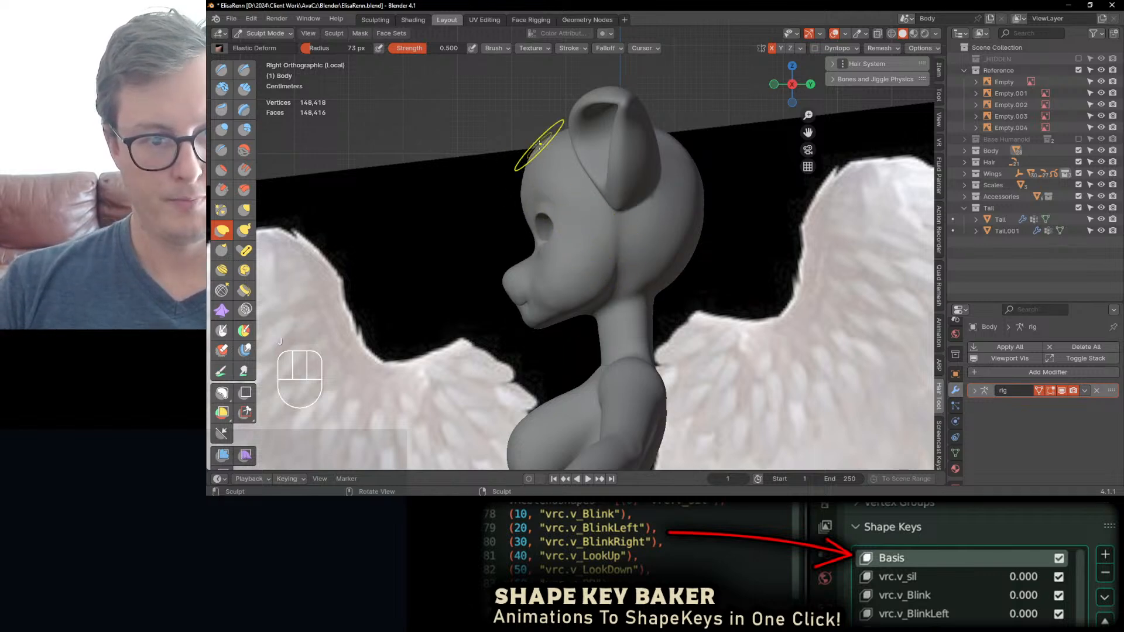
{"action": "middle_click_drag", "start_coordinate": [538, 142], "coordinate": [595, 193]}
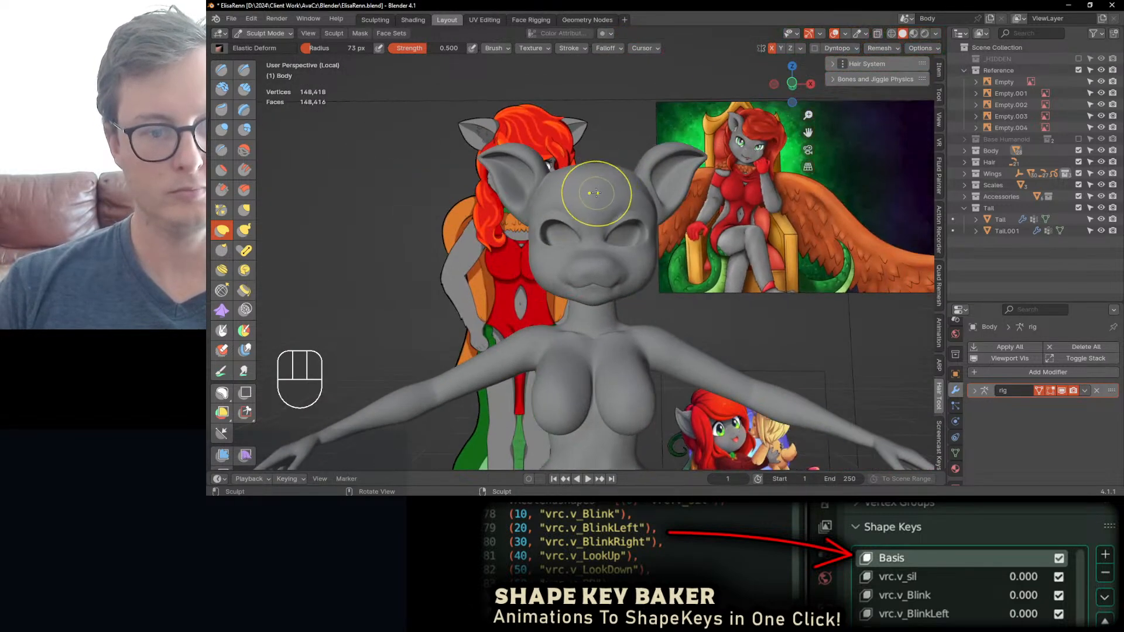
Step: Adjust the cheeks, jaw and chin from the front with Elastic Deform, and smooth the muzzle and jaw using the Inflate/Deflate brush
{"action": "mouse_move", "coordinate": [565, 251]}
{"action": "middle_mouse_down"}
{"action": "mouse_move", "coordinate": [579, 246]}
{"action": "mouse_move", "coordinate": [562, 258]}
{"action": "middle_mouse_up"}
{"action": "middle_click_drag", "start_coordinate": [547, 298], "coordinate": [593, 266], "text": "ctrl"}
{"action": "middle_click_drag", "start_coordinate": [599, 313], "coordinate": [599, 285], "text": "ctrl"}
{"action": "key", "text": "i"}
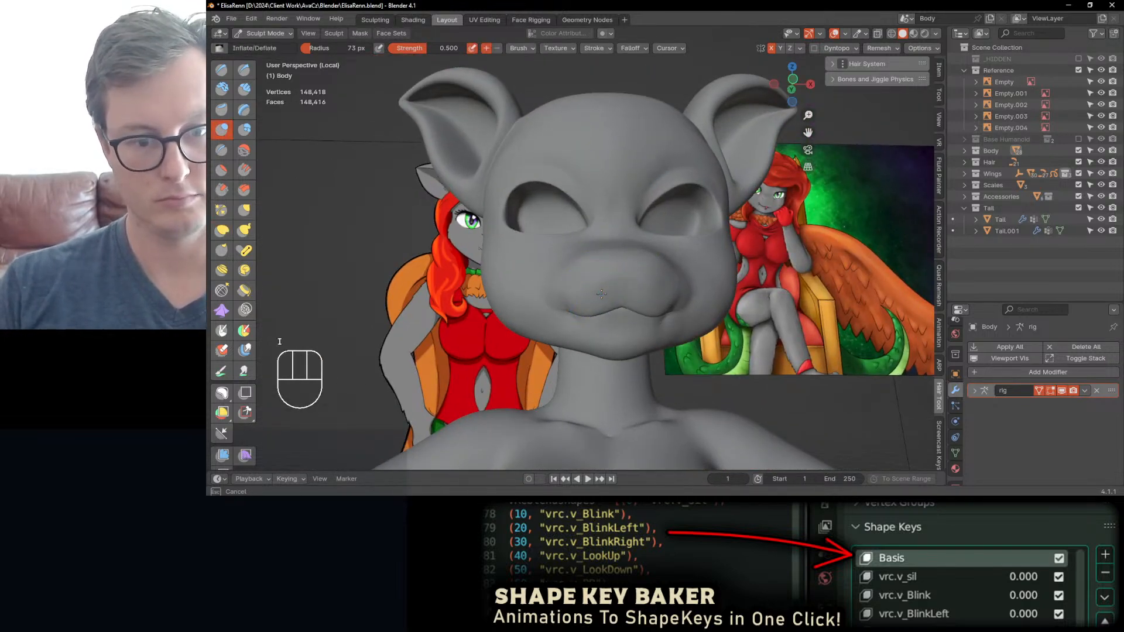
{"action": "mouse_move", "coordinate": [603, 288]}
{"action": "middle_mouse_down"}
{"action": "mouse_move", "coordinate": [647, 318]}
{"action": "mouse_move", "coordinate": [594, 301]}
{"action": "mouse_move", "coordinate": [622, 318]}
{"action": "mouse_move", "coordinate": [640, 268]}
{"action": "mouse_move", "coordinate": [607, 287]}
{"action": "middle_mouse_up"}
{"action": "mouse_move", "coordinate": [566, 322]}
{"action": "middle_mouse_down"}
{"action": "mouse_move", "coordinate": [585, 276]}
{"action": "mouse_move", "coordinate": [582, 307]}
{"action": "middle_mouse_up"}
Step: Display the wireframe overlay and switch the body to Object Mode to inspect the head's topology
{"action": "key", "text": "q"}
{"action": "left_click", "coordinate": [546, 325]}
{"action": "key", "text": "ctrl+Tab"}
{"action": "left_click", "coordinate": [465, 318]}
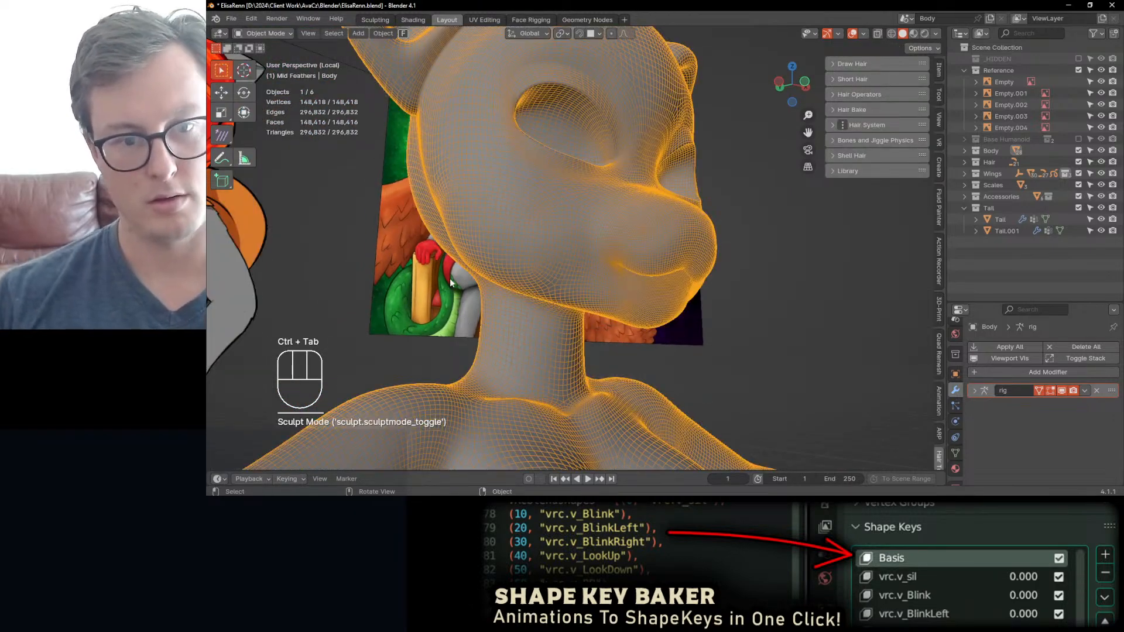
{"action": "scroll", "coordinate": [598, 269], "scroll_direction": "up", "scroll_amount": 2}
{"action": "mouse_move", "coordinate": [500, 302]}
{"action": "middle_mouse_down"}
{"action": "mouse_move", "coordinate": [666, 276]}
{"action": "mouse_move", "coordinate": [563, 283]}
{"action": "middle_mouse_up"}
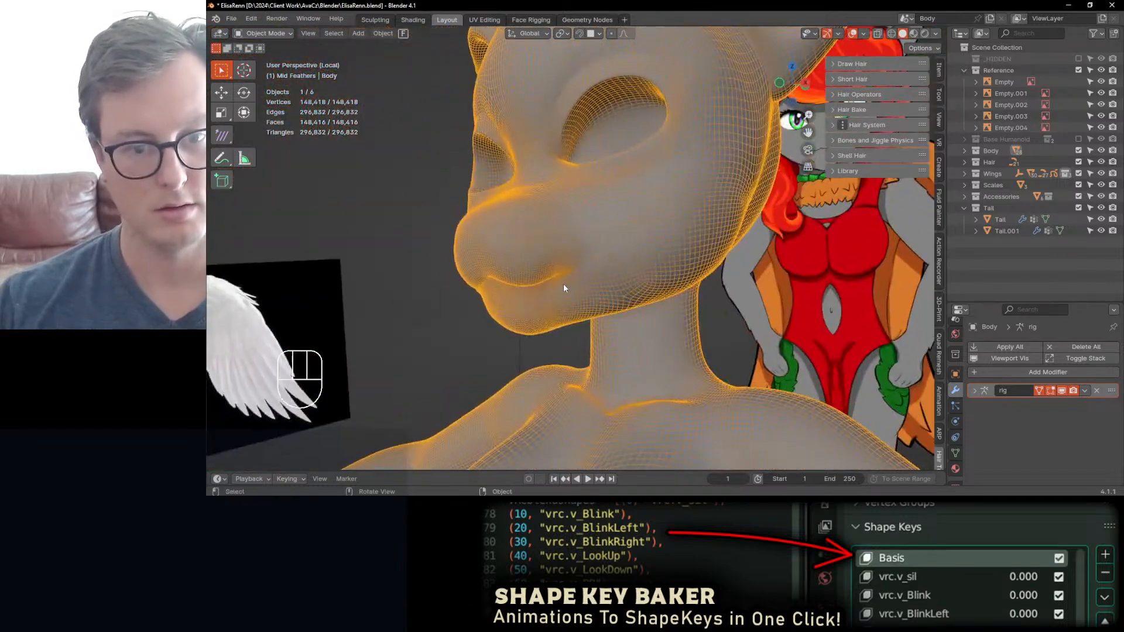
Step: Check the UV grid texture on the body in Material Preview shading, and return to Solid shading
{"action": "key", "text": "z"}
{"action": "left_click", "coordinate": [593, 367]}
{"action": "middle_click_drag", "start_coordinate": [592, 368], "coordinate": [578, 349]}
{"action": "scroll", "coordinate": [578, 350], "scroll_direction": "down", "scroll_amount": 4}
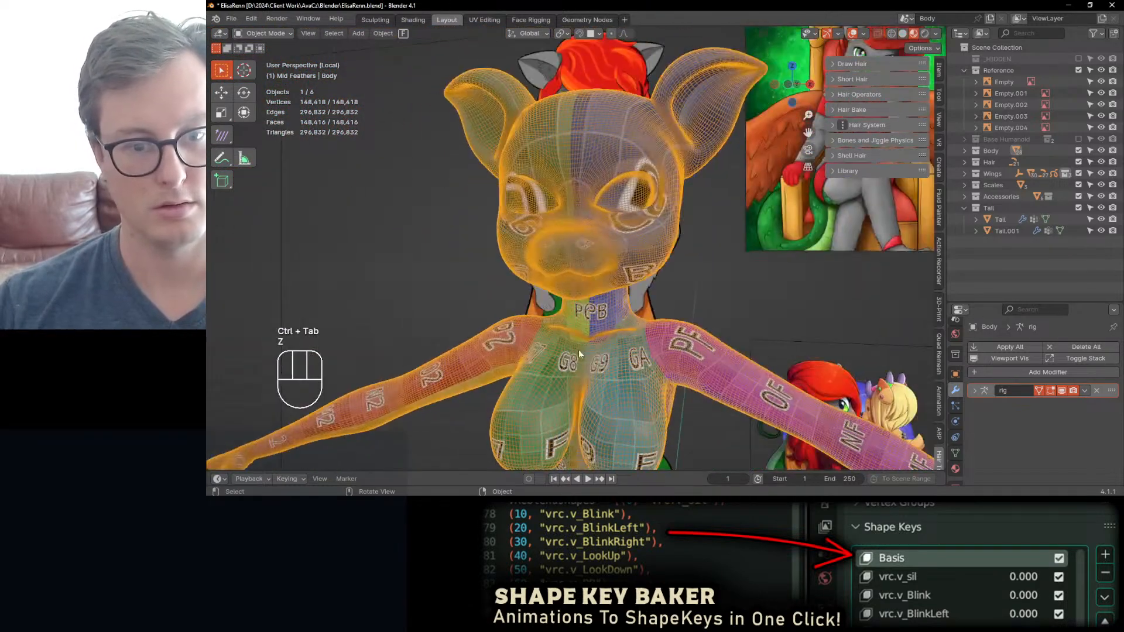
{"action": "key", "text": "z"}
{"action": "left_click", "coordinate": [691, 325]}
Step: Hide the wireframe overlay and save the file
{"action": "scroll", "coordinate": [673, 321], "scroll_direction": "down", "scroll_amount": 3}
{"action": "key", "text": "q"}
{"action": "left_click", "coordinate": [624, 318]}
{"action": "middle_click_drag", "start_coordinate": [609, 309], "coordinate": [662, 301]}
{"action": "key", "text": "ctrl+s"}
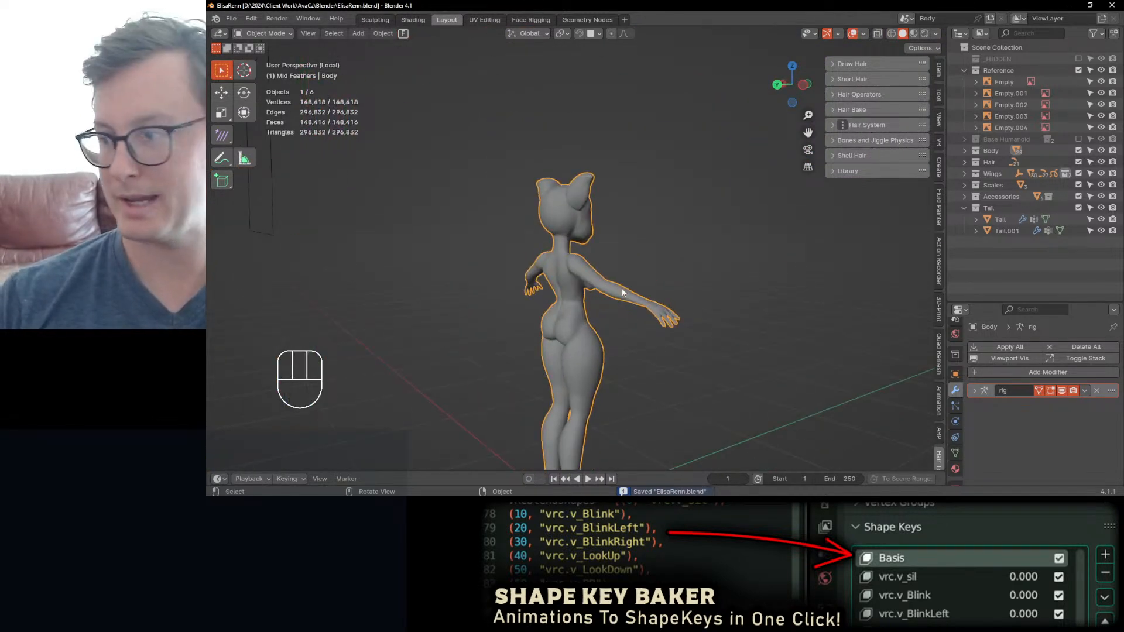
Step: Enter Sculpt Mode and reshape the back of the head and the neck below it with the Elastic Deform brush
{"action": "scroll", "coordinate": [525, 215], "scroll_direction": "up", "scroll_amount": 5}
{"action": "key", "text": "ctrl+Tab"}
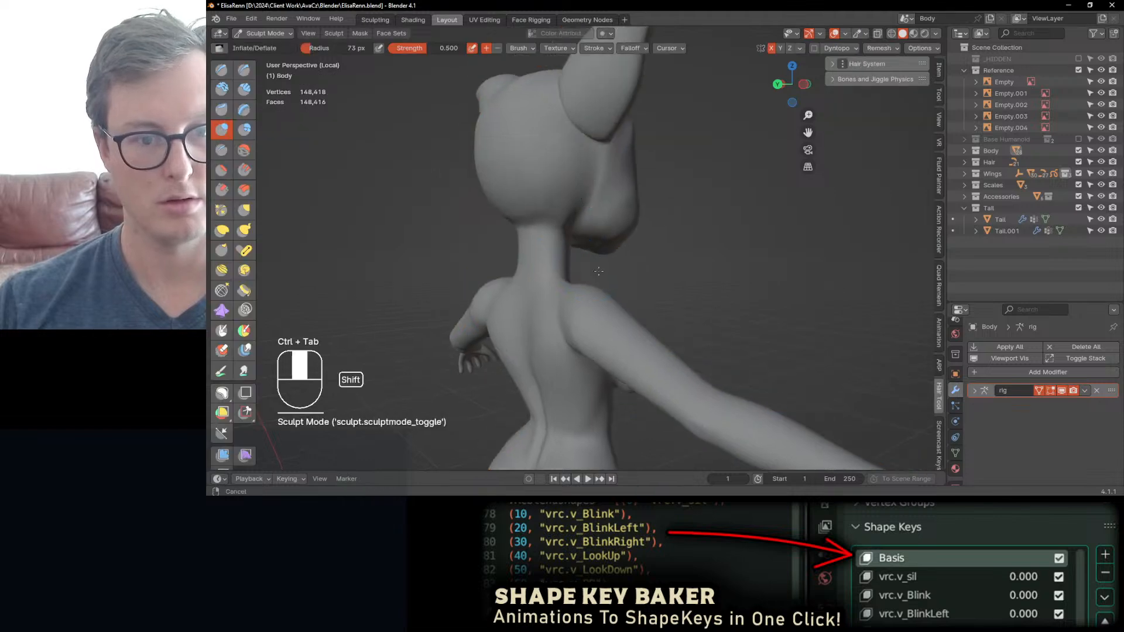
{"action": "middle_click_drag", "start_coordinate": [598, 270], "coordinate": [616, 294], "text": "shift"}
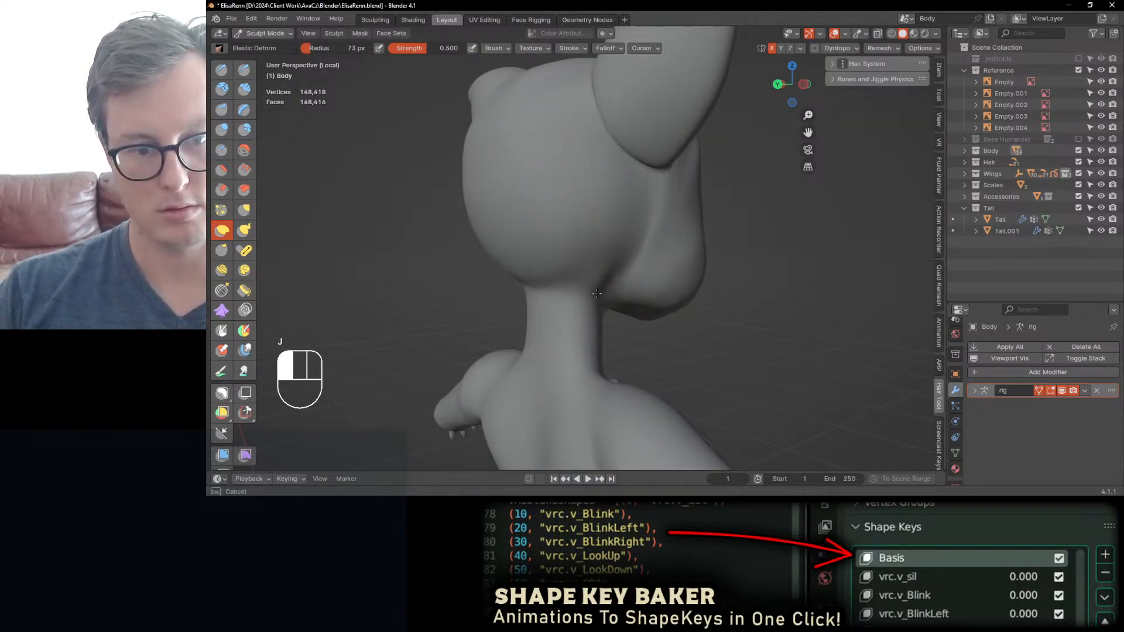
{"action": "middle_click_drag", "start_coordinate": [577, 259], "coordinate": [579, 274]}
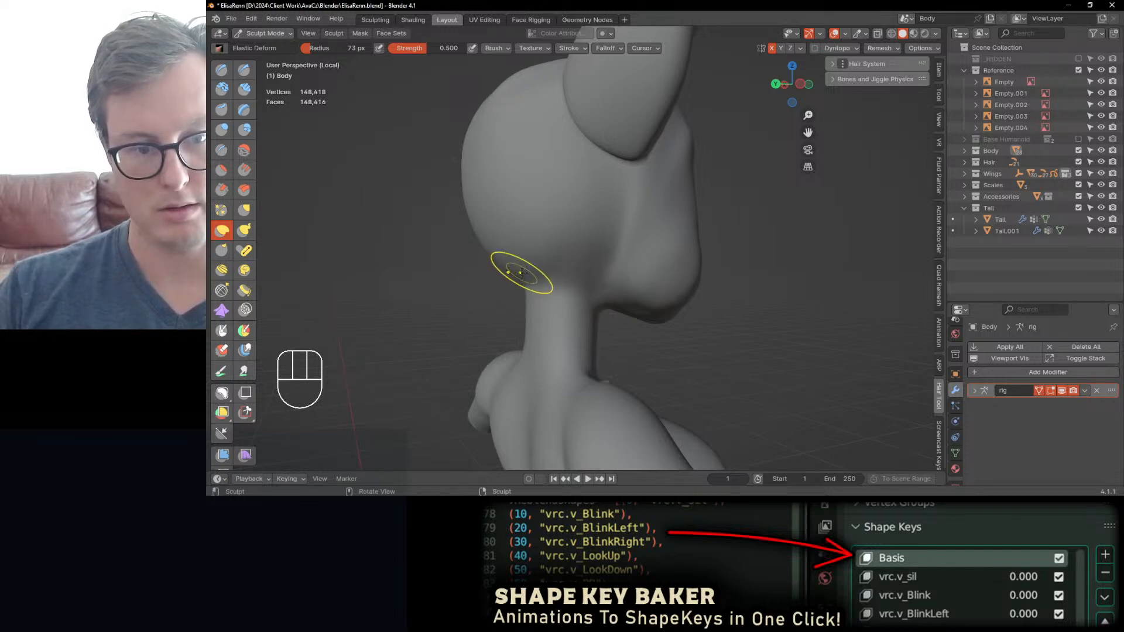
{"action": "middle_click_drag", "start_coordinate": [521, 273], "coordinate": [616, 281]}
{"action": "mouse_move", "coordinate": [502, 304]}
{"action": "middle_mouse_down"}
{"action": "mouse_move", "coordinate": [623, 306]}
{"action": "mouse_move", "coordinate": [506, 311]}
{"action": "middle_mouse_up"}
{"action": "middle_click_drag", "start_coordinate": [536, 342], "coordinate": [553, 312], "text": "shift"}
{"action": "key", "text": "j"}
{"action": "key", "text": "ctrl"}
{"action": "middle_click_drag", "start_coordinate": [553, 312], "coordinate": [550, 349], "text": "ctrl"}
{"action": "middle_click_drag", "start_coordinate": [551, 349], "coordinate": [532, 303]}
{"action": "left_click_drag", "start_coordinate": [532, 304], "coordinate": [509, 312], "text": "shift"}
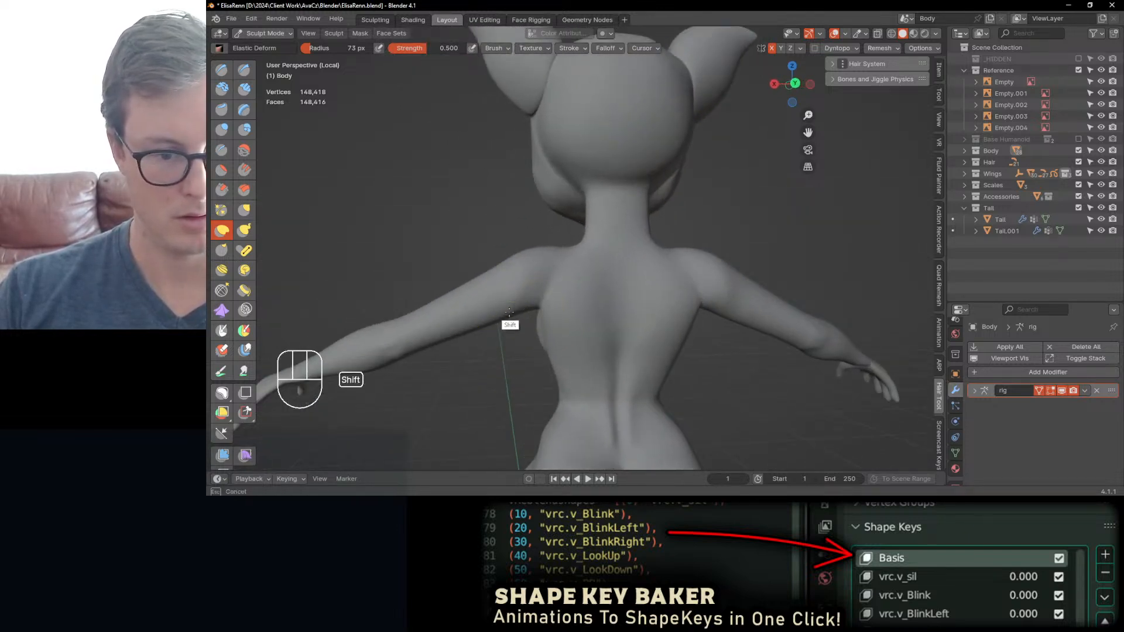
Step: Adjust the shape of the inner thighs from the front with the Elastic Deform brush
{"action": "middle_click_drag", "start_coordinate": [509, 312], "coordinate": [534, 283]}
{"action": "left_click_drag", "start_coordinate": [534, 283], "coordinate": [551, 278], "text": "shift"}
{"action": "middle_click_drag", "start_coordinate": [550, 279], "coordinate": [584, 250]}
{"action": "middle_click_drag", "start_coordinate": [585, 251], "coordinate": [572, 286]}
{"action": "middle_click_drag", "start_coordinate": [572, 286], "coordinate": [563, 266], "text": "ctrl"}
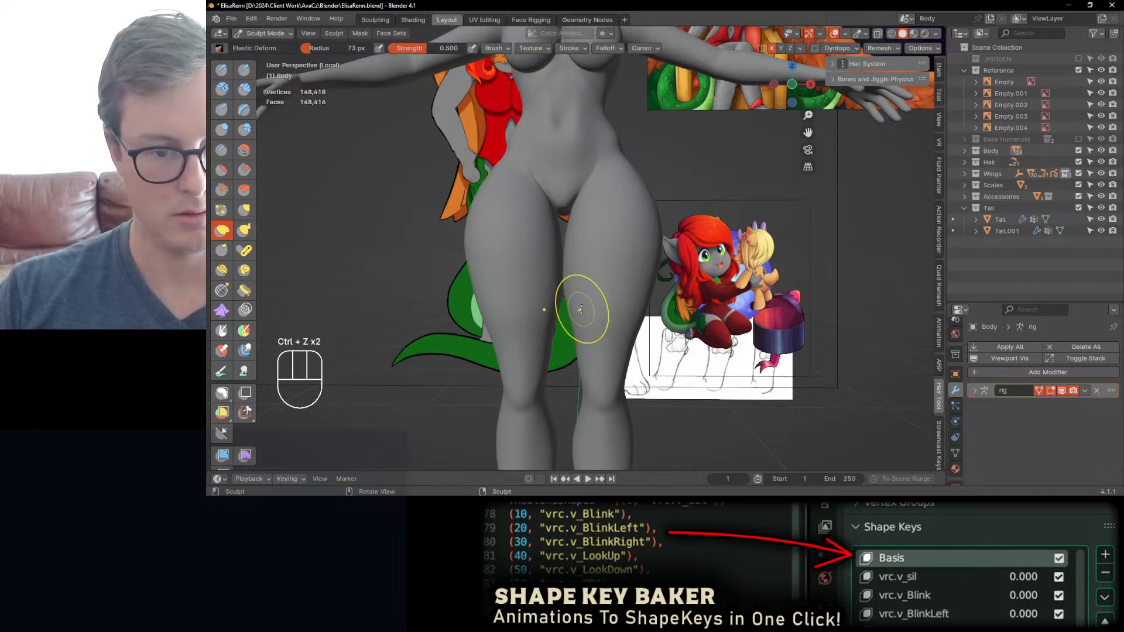
{"action": "middle_click_drag", "start_coordinate": [565, 280], "coordinate": [566, 263]}
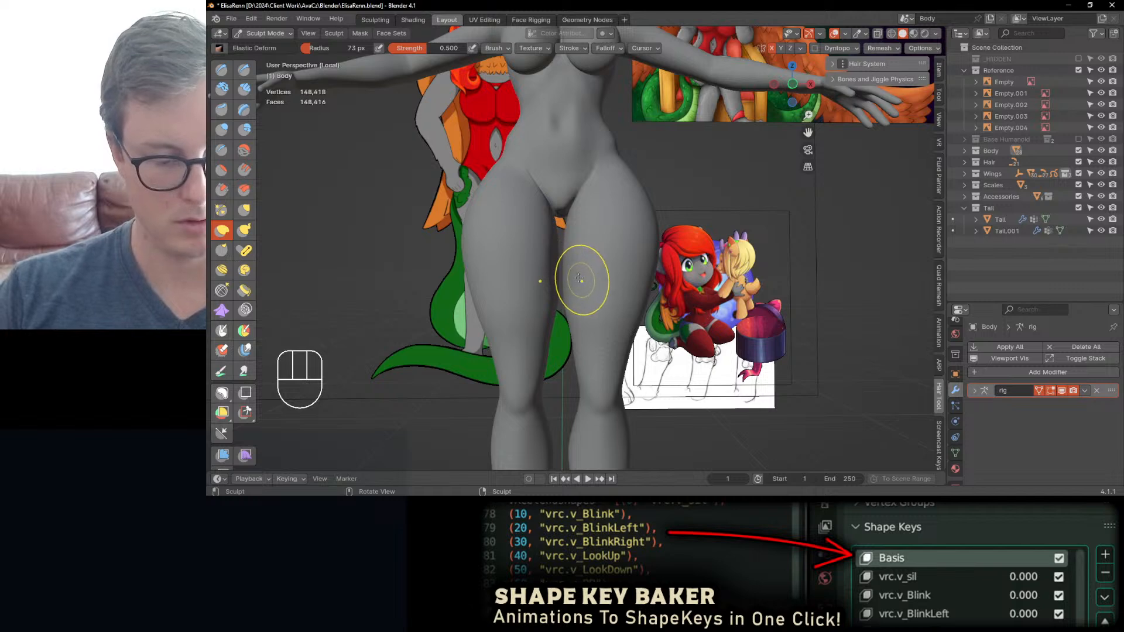
{"action": "middle_click_drag", "start_coordinate": [575, 278], "coordinate": [562, 269], "text": "ctrl"}
{"action": "left_click_drag", "start_coordinate": [562, 269], "coordinate": [569, 273]}
{"action": "mouse_move", "coordinate": [574, 283]}
{"action": "middle_mouse_down", "text": "ctrl"}
{"action": "mouse_move", "coordinate": [586, 360]}
{"action": "mouse_move", "coordinate": [571, 334]}
{"action": "middle_mouse_up", "text": "ctrl"}
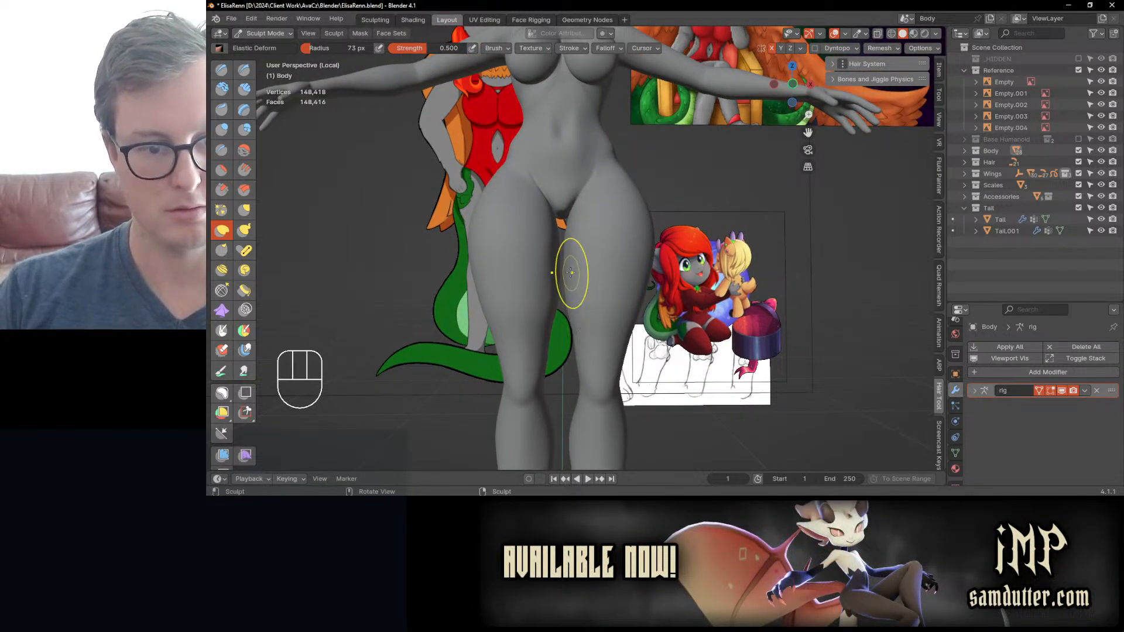
{"action": "middle_click_drag", "start_coordinate": [570, 270], "coordinate": [595, 320], "text": "shift"}
{"action": "left_click_drag", "start_coordinate": [577, 254], "coordinate": [573, 249], "text": "shift"}
{"action": "middle_click_drag", "start_coordinate": [574, 250], "coordinate": [616, 272]}
{"action": "left_click_drag", "start_coordinate": [582, 250], "coordinate": [581, 241], "text": "shift"}
{"action": "middle_click_drag", "start_coordinate": [581, 242], "coordinate": [607, 309]}
{"action": "mouse_move", "coordinate": [607, 309]}
{"action": "middle_mouse_down"}
{"action": "mouse_move", "coordinate": [520, 271]}
{"action": "mouse_move", "coordinate": [562, 225]}
{"action": "mouse_move", "coordinate": [577, 231]}
{"action": "middle_mouse_up"}
Step: Smooth the buttocks and their lower crease from behind using the Inflate/Deflate brush, and undo the last two strokes
{"action": "key", "text": "i"}
{"action": "left_click_drag", "start_coordinate": [576, 232], "coordinate": [574, 232]}
{"action": "middle_click_drag", "start_coordinate": [574, 231], "coordinate": [691, 252]}
{"action": "left_click_drag", "start_coordinate": [550, 280], "coordinate": [556, 280], "text": "shift"}
{"action": "middle_click_drag", "start_coordinate": [564, 261], "coordinate": [591, 264]}
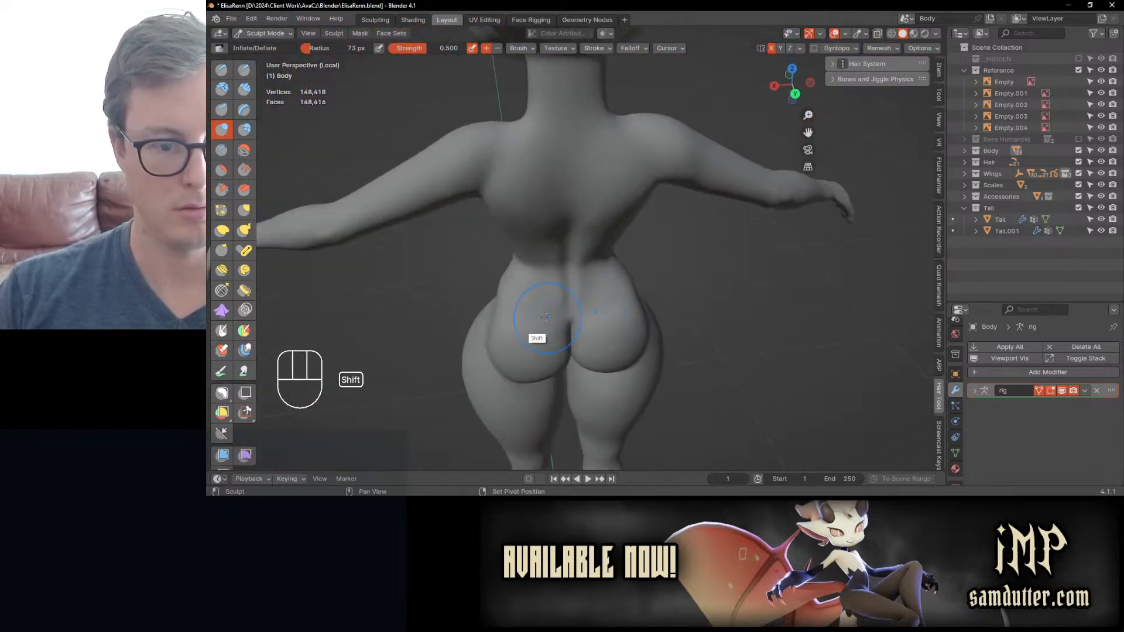
{"action": "left_click_drag", "start_coordinate": [540, 313], "coordinate": [518, 321], "text": "shift"}
{"action": "middle_click_drag", "start_coordinate": [518, 316], "coordinate": [545, 292]}
{"action": "left_click_drag", "start_coordinate": [529, 319], "coordinate": [522, 321], "text": "shift"}
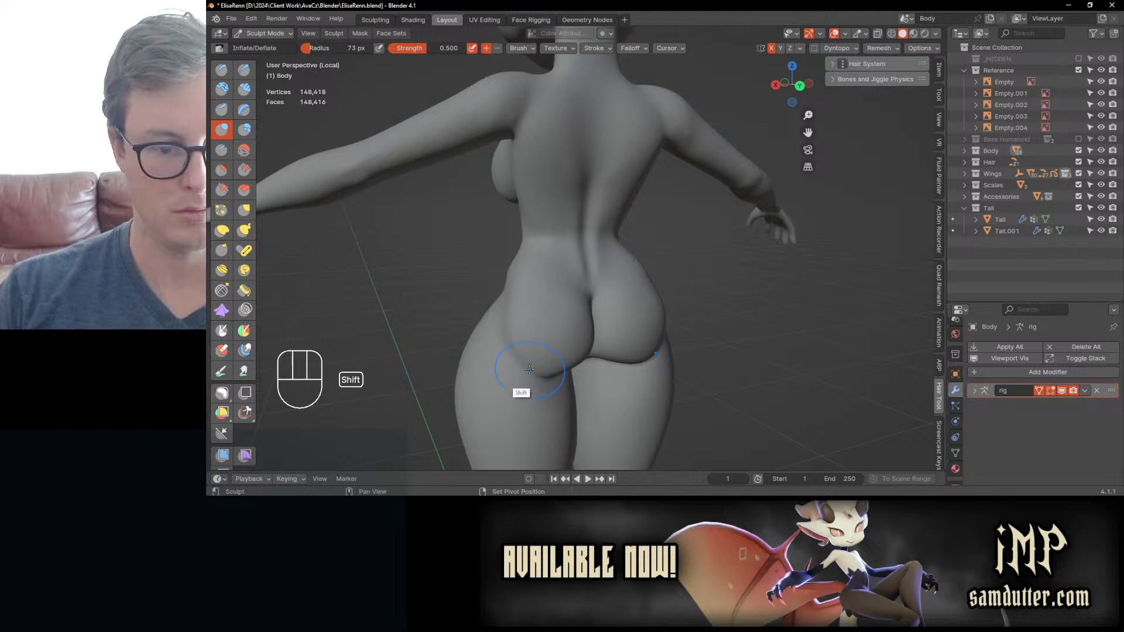
{"action": "left_click_drag", "start_coordinate": [529, 363], "coordinate": [521, 357], "text": "shift"}
{"action": "mouse_move", "coordinate": [521, 357]}
{"action": "middle_mouse_down"}
{"action": "mouse_move", "coordinate": [570, 339]}
{"action": "mouse_move", "coordinate": [582, 306]}
{"action": "middle_mouse_up"}
{"action": "key", "text": "ctrl+z"}
{"action": "key", "text": "ctrl+z"}
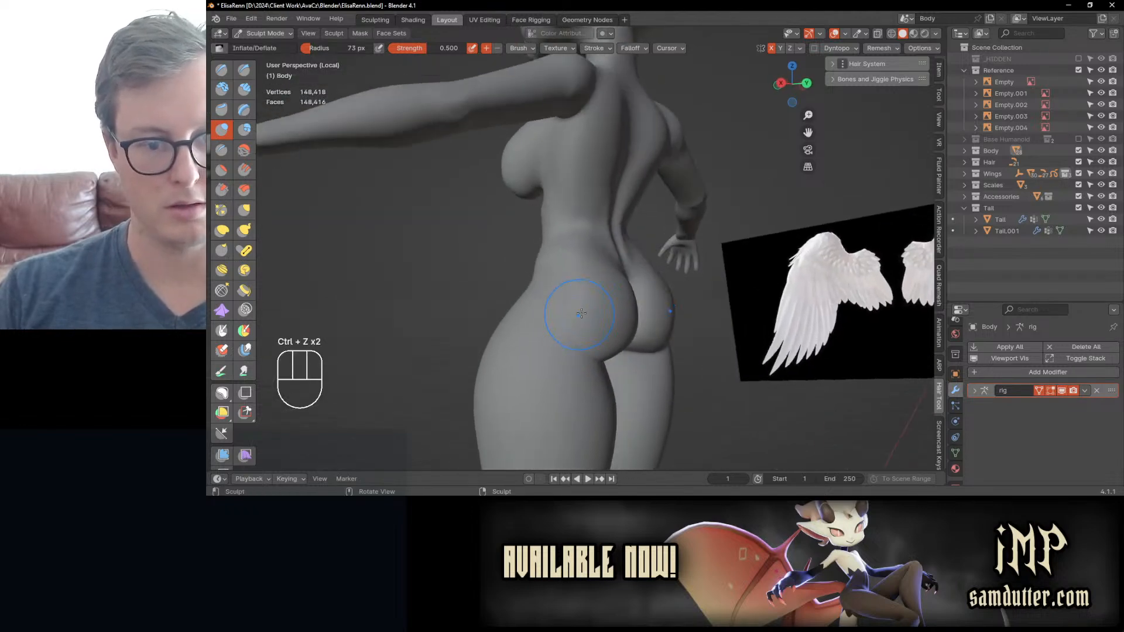
Step: Try to shorten the legs by pushing the feet upward in front view with Elastic Deform at a 136 px radius
{"action": "middle_click_drag", "start_coordinate": [644, 200], "coordinate": [568, 215]}
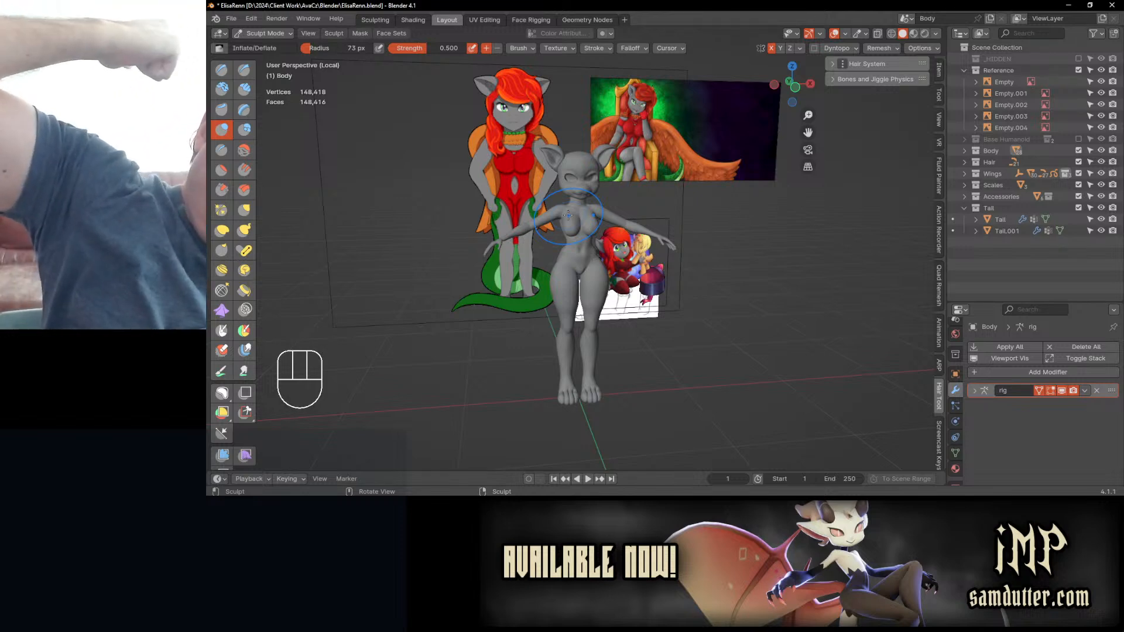
{"action": "key", "text": "KP_1"}
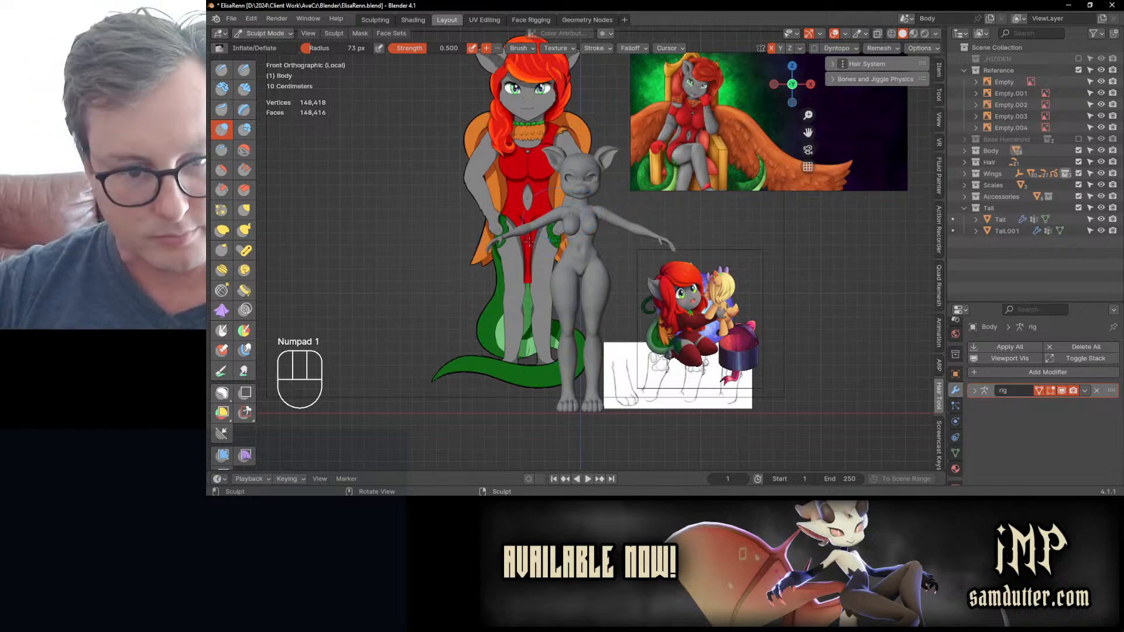
{"action": "scroll", "coordinate": [551, 374], "scroll_direction": "up", "scroll_amount": 1}
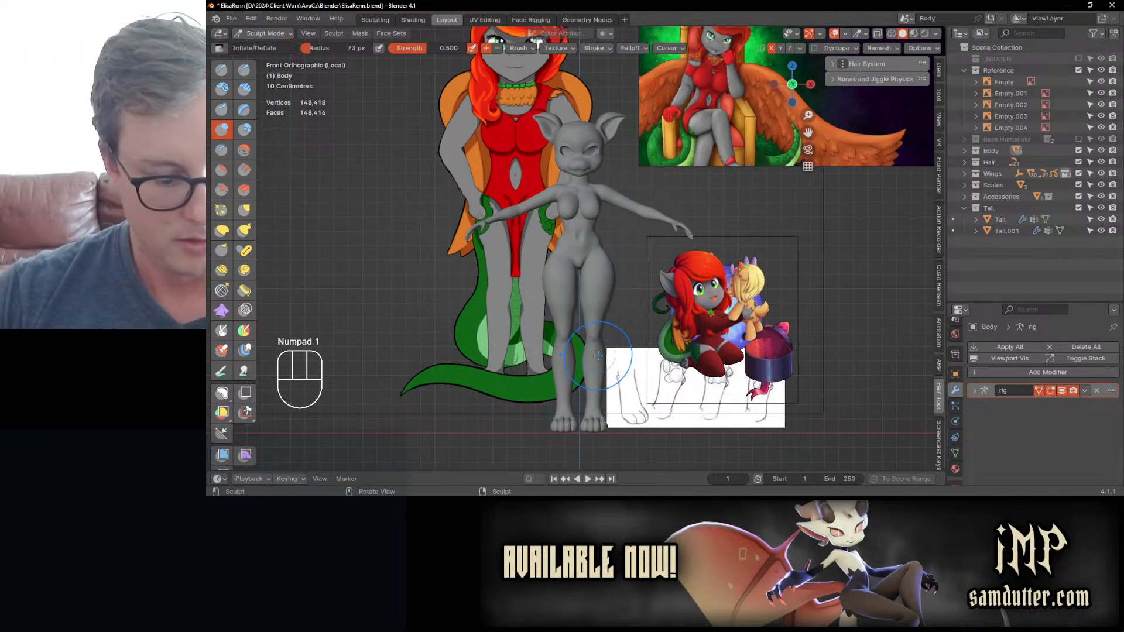
{"action": "key", "text": "j"}
{"action": "scroll", "coordinate": [580, 263], "scroll_direction": "down", "scroll_amount": 1}
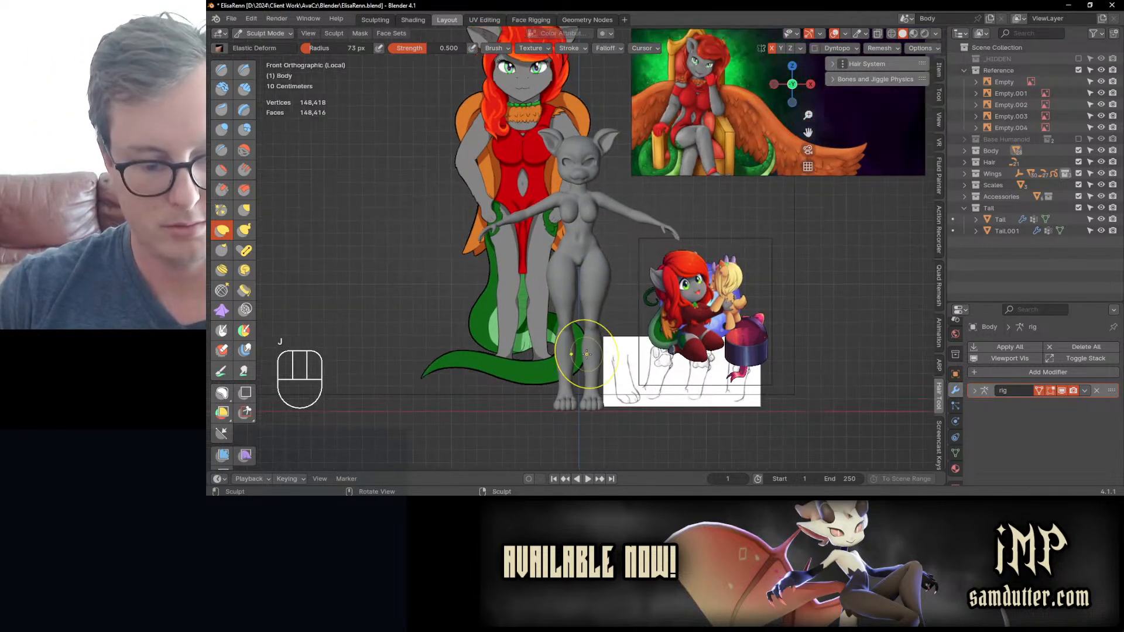
{"action": "key", "text": "bracketright"}
{"action": "key", "text": "bracketright"}
{"action": "key", "text": "bracketright"}
{"action": "key", "text": "bracketright"}
{"action": "key", "text": "bracketright"}
{"action": "key", "text": "bracketright"}
{"action": "left_click_drag", "start_coordinate": [564, 414], "coordinate": [566, 401]}
{"action": "mouse_move", "coordinate": [560, 349]}
{"action": "middle_mouse_down"}
{"action": "mouse_move", "coordinate": [574, 365]}
{"action": "mouse_move", "coordinate": [724, 343]}
{"action": "mouse_move", "coordinate": [783, 350]}
{"action": "mouse_move", "coordinate": [602, 383]}
{"action": "mouse_move", "coordinate": [577, 375]}
{"action": "middle_mouse_up"}
{"action": "key", "text": "KP_1"}
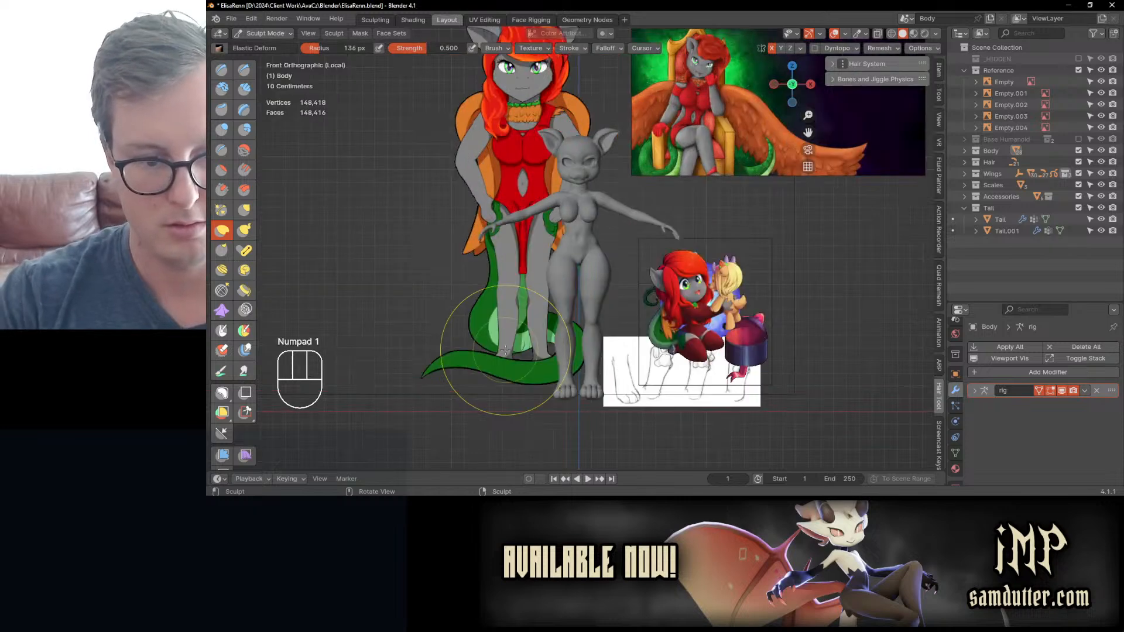
Step: Undo the foot strokes and try raising the feet again with Elastic Deform at a 98 px radius
{"action": "key", "text": "ctrl+z"}
{"action": "key", "text": "ctrl+z"}
{"action": "key", "text": "ctrl+z"}
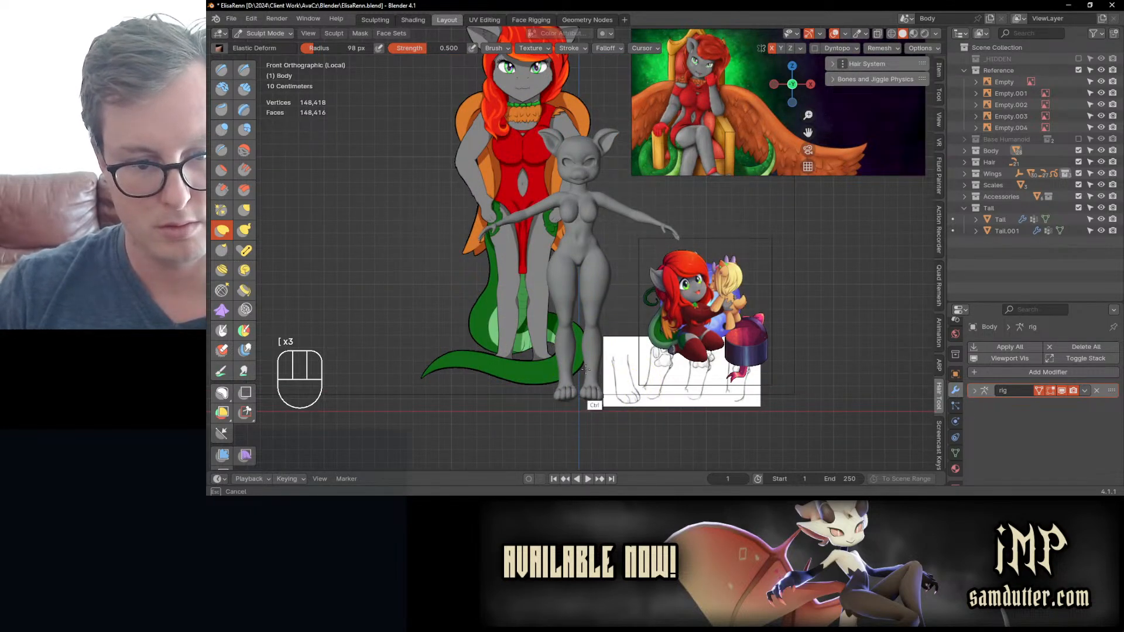
{"action": "middle_click_drag", "start_coordinate": [587, 402], "coordinate": [564, 395]}
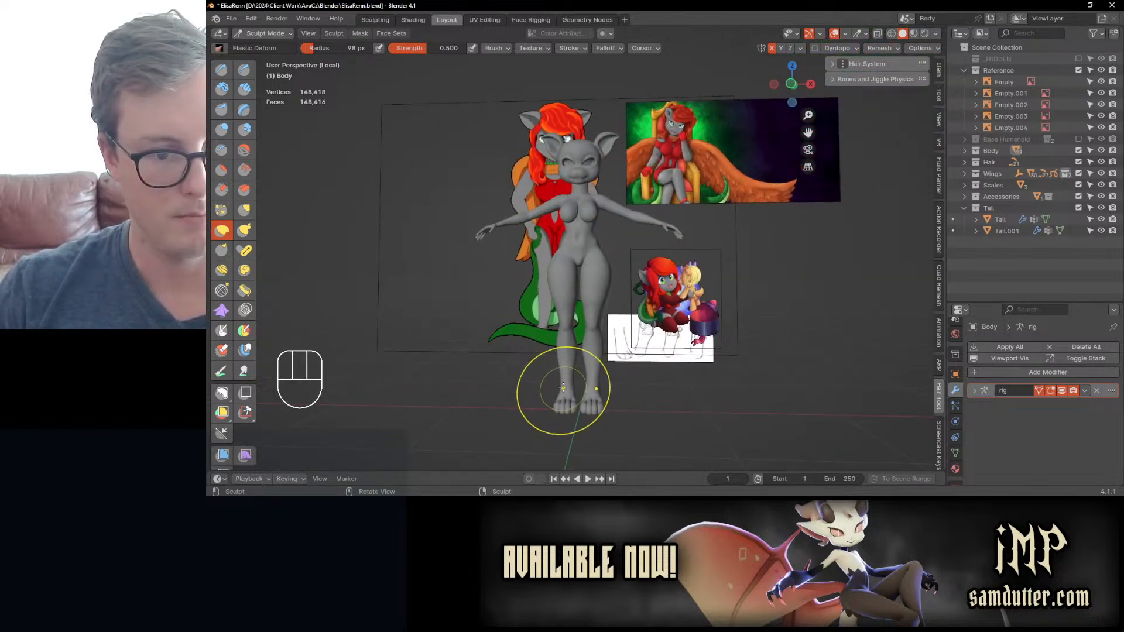
Step: Return the body to Object Mode and save the file
{"action": "key", "text": "ctrl+Tab"}
{"action": "key", "text": "ctrl+s"}
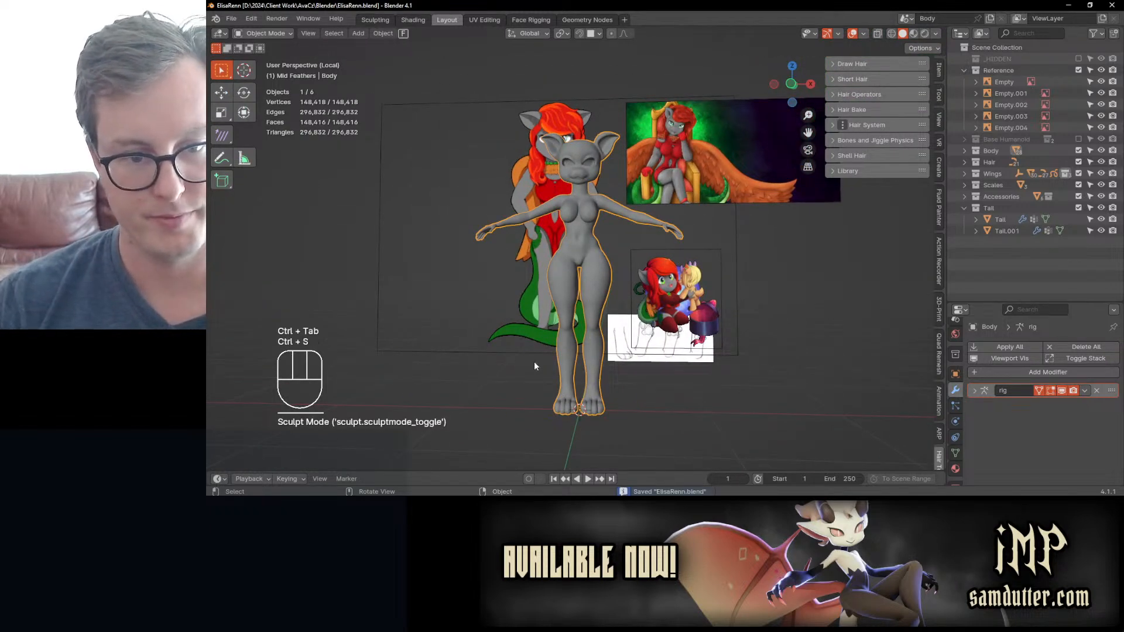
Step: In Edit Mode, select the vertex at the upper end of the cleft between the buttocks and snap the 3D cursor to it
{"action": "key", "text": "Tab"}
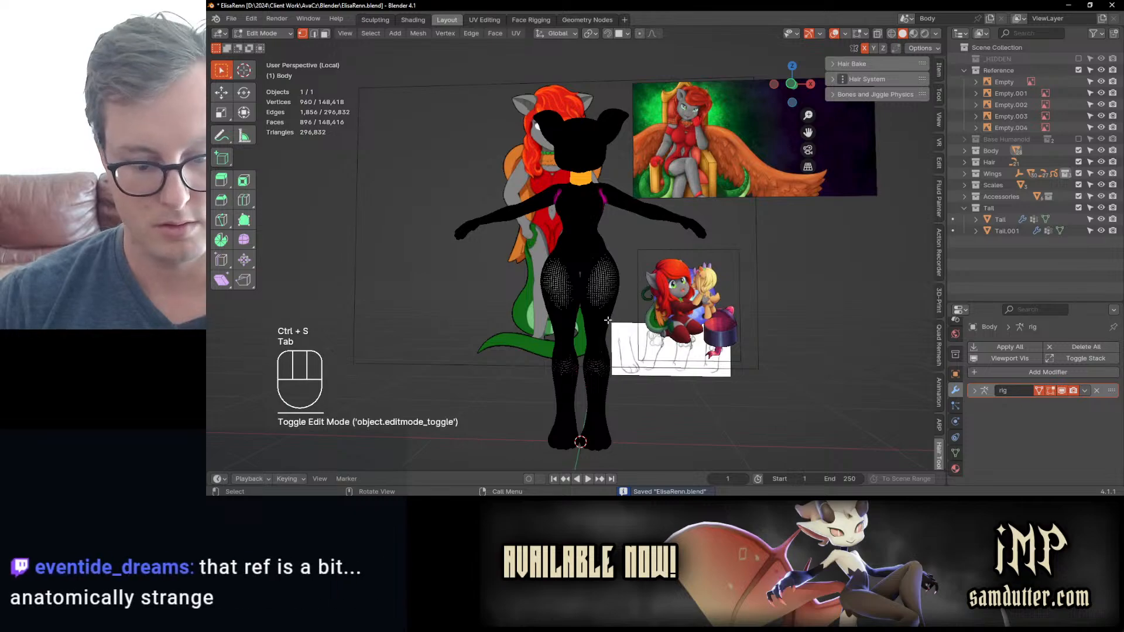
{"action": "key", "text": "KP_1"}
{"action": "scroll", "coordinate": [593, 316], "scroll_direction": "up", "scroll_amount": 3}
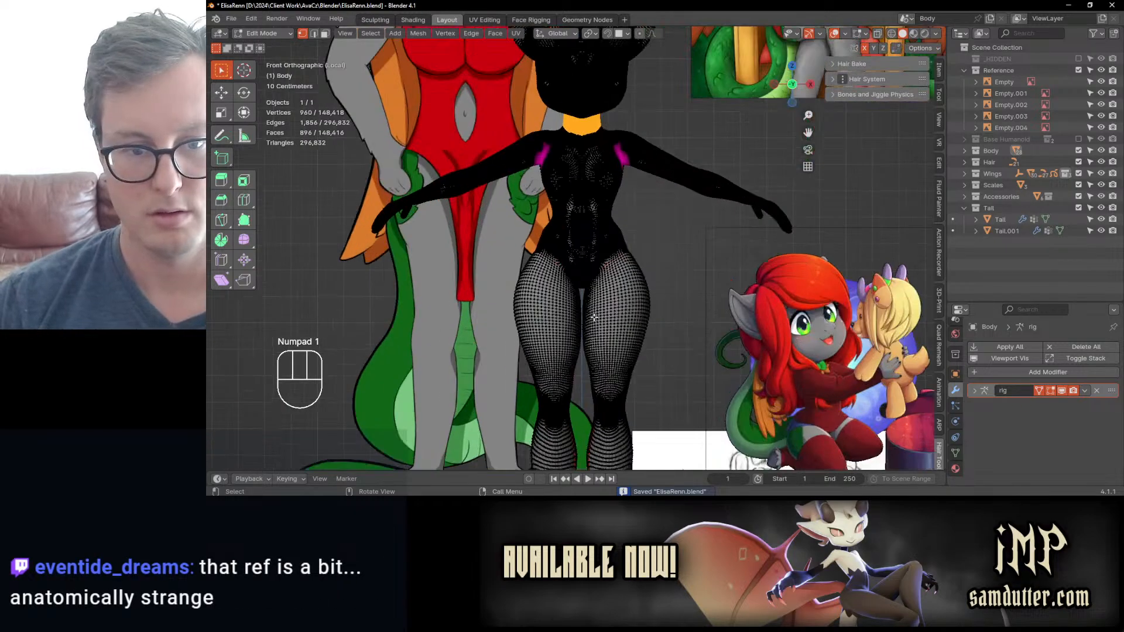
{"action": "scroll", "coordinate": [594, 317], "scroll_direction": "up", "scroll_amount": 6}
{"action": "middle_click_drag", "start_coordinate": [632, 287], "coordinate": [436, 306]}
{"action": "scroll", "coordinate": [592, 286], "scroll_direction": "down", "scroll_amount": 3}
{"action": "scroll", "coordinate": [592, 286], "scroll_direction": "up", "scroll_amount": 1}
{"action": "key", "text": "z"}
{"action": "middle_click_drag", "start_coordinate": [735, 301], "coordinate": [605, 301]}
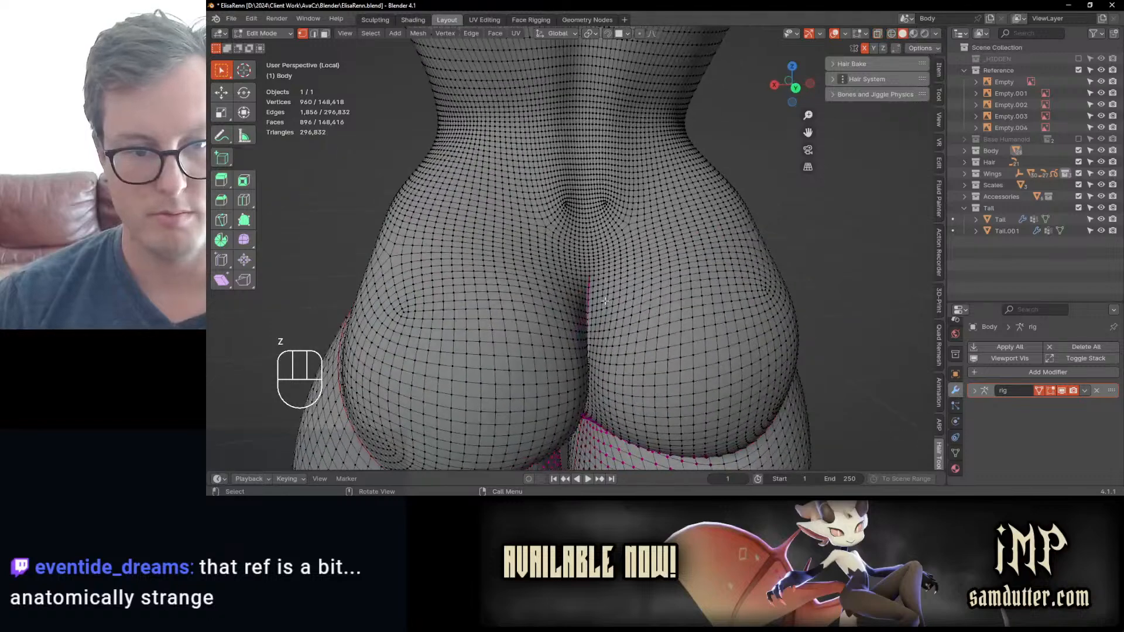
{"action": "left_click", "coordinate": [589, 285]}
{"action": "key", "text": "shift+s"}
{"action": "left_click", "coordinate": [616, 367]}
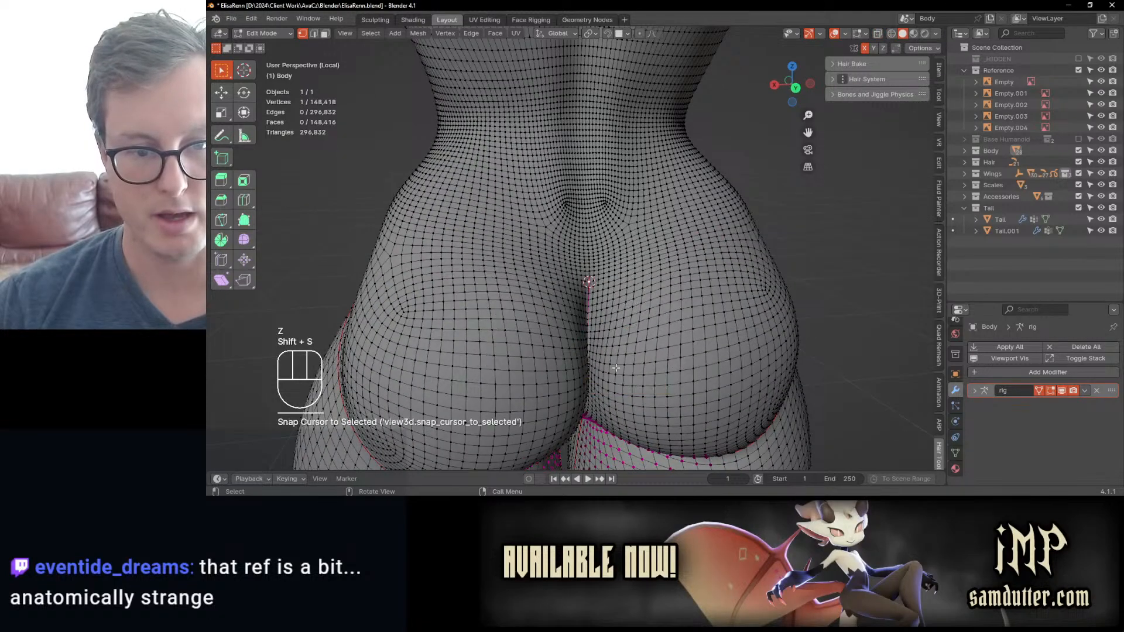
Step: Box-select the soles of both feet in see-through front view, and enable proportional editing with the 3D Cursor as pivot point
{"action": "key", "text": "KP_1"}
{"action": "scroll", "coordinate": [553, 437], "scroll_direction": "down", "scroll_amount": 5}
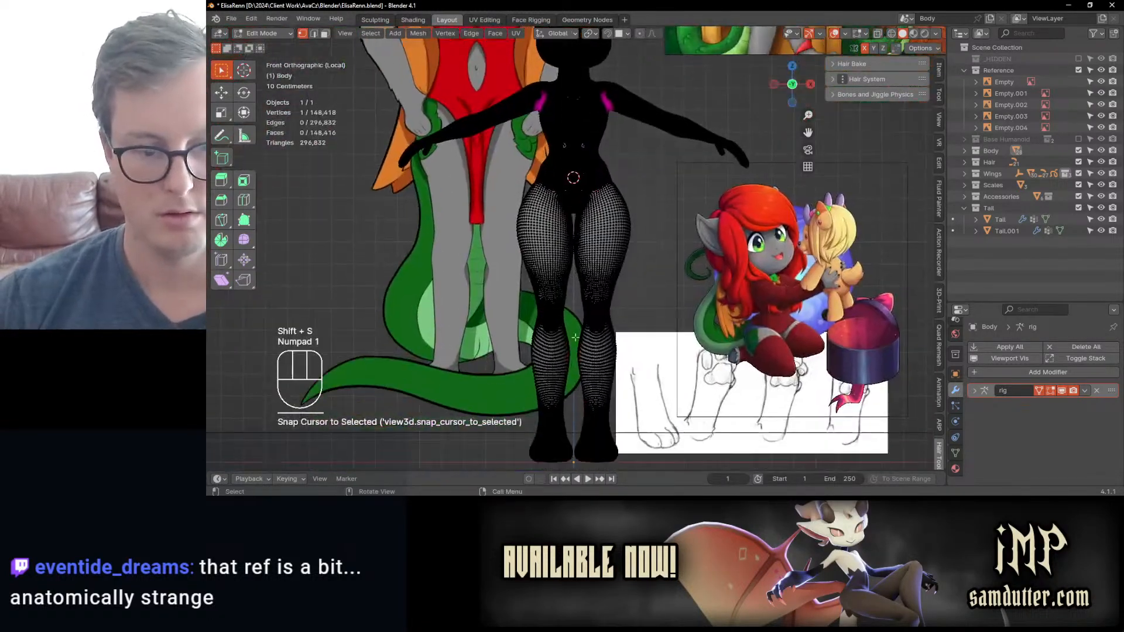
{"action": "middle_click_drag", "start_coordinate": [553, 438], "coordinate": [542, 308], "text": "shift"}
{"action": "key", "text": "z"}
{"action": "scroll", "coordinate": [471, 393], "scroll_direction": "up", "scroll_amount": 4}
{"action": "scroll", "coordinate": [497, 402], "scroll_direction": "down", "scroll_amount": 2}
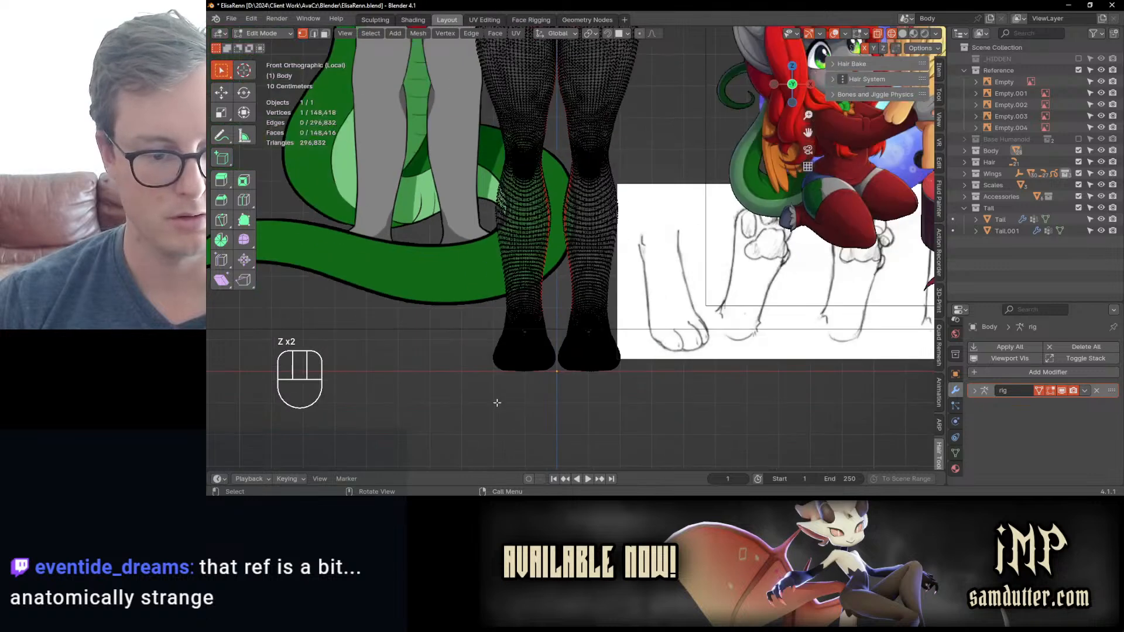
{"action": "left_click", "coordinate": [495, 368]}
{"action": "key", "text": "b"}
{"action": "left_click_drag", "start_coordinate": [486, 358], "coordinate": [714, 391]}
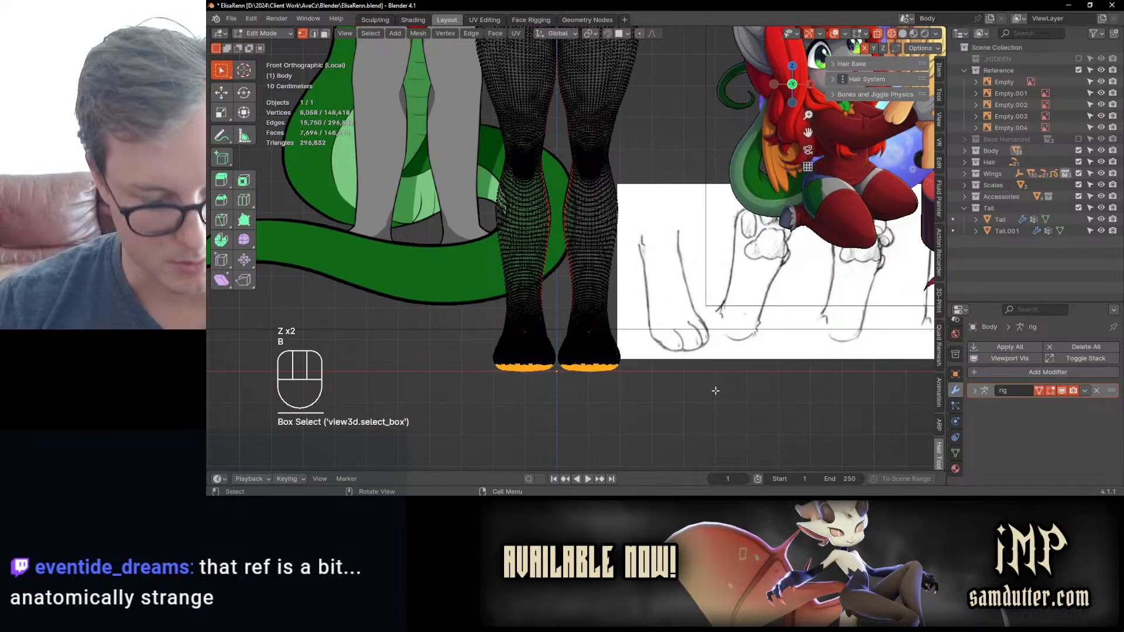
{"action": "key", "text": "o"}
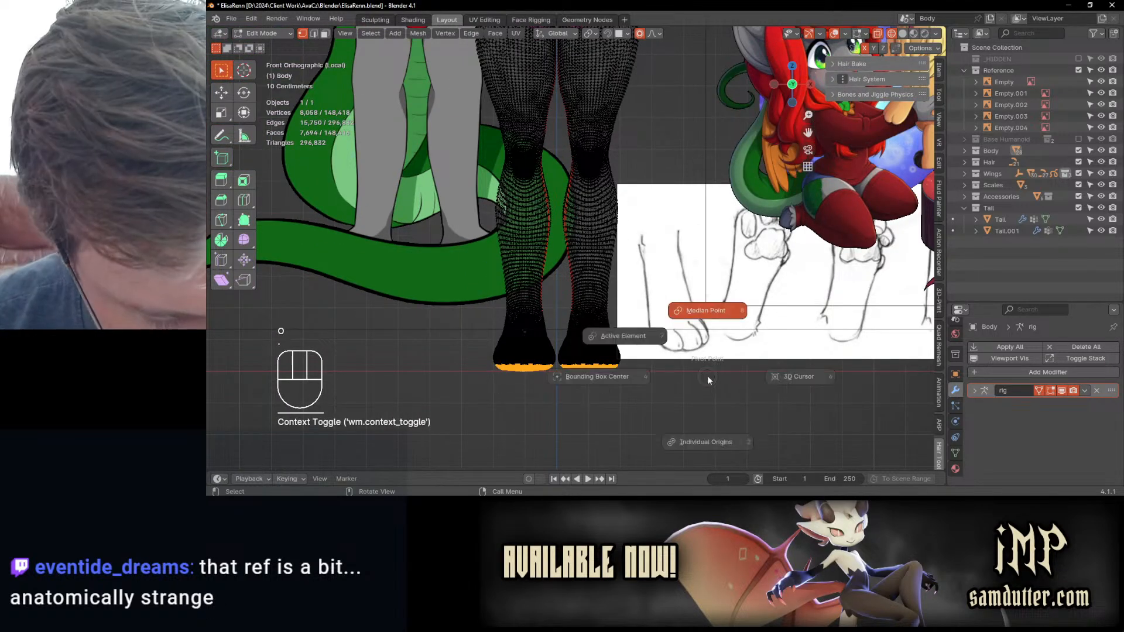
{"action": "scroll", "coordinate": [682, 314], "scroll_direction": "down", "scroll_amount": 3}
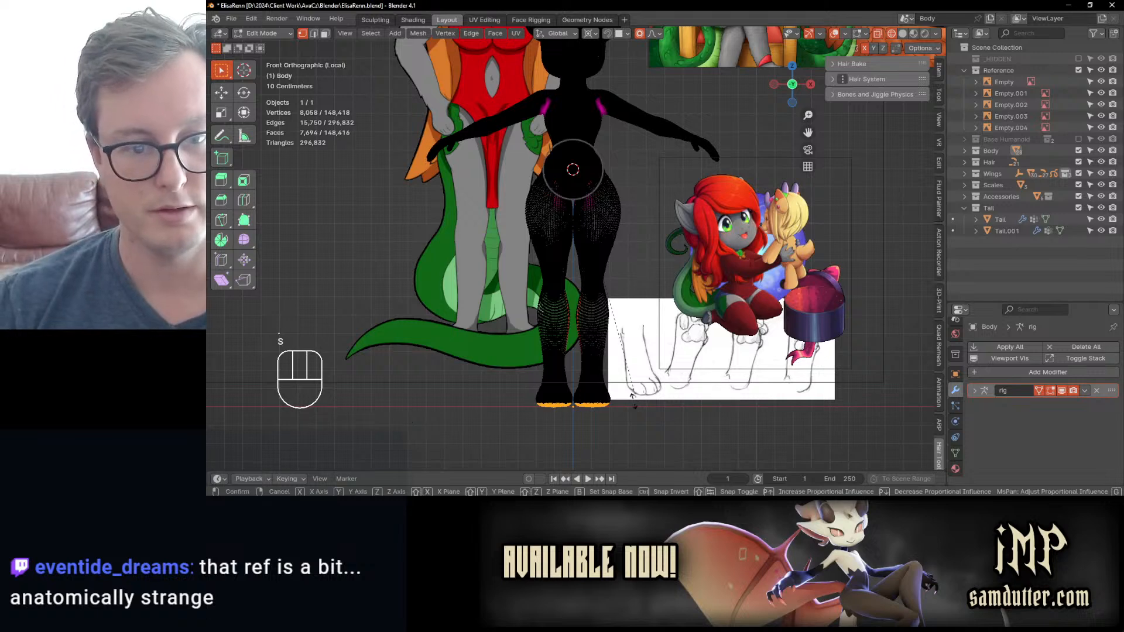
{"action": "key", "text": "s"}
{"action": "key", "text": "y"}
{"action": "scroll", "coordinate": [631, 393], "scroll_direction": "down", "scroll_amount": 15}
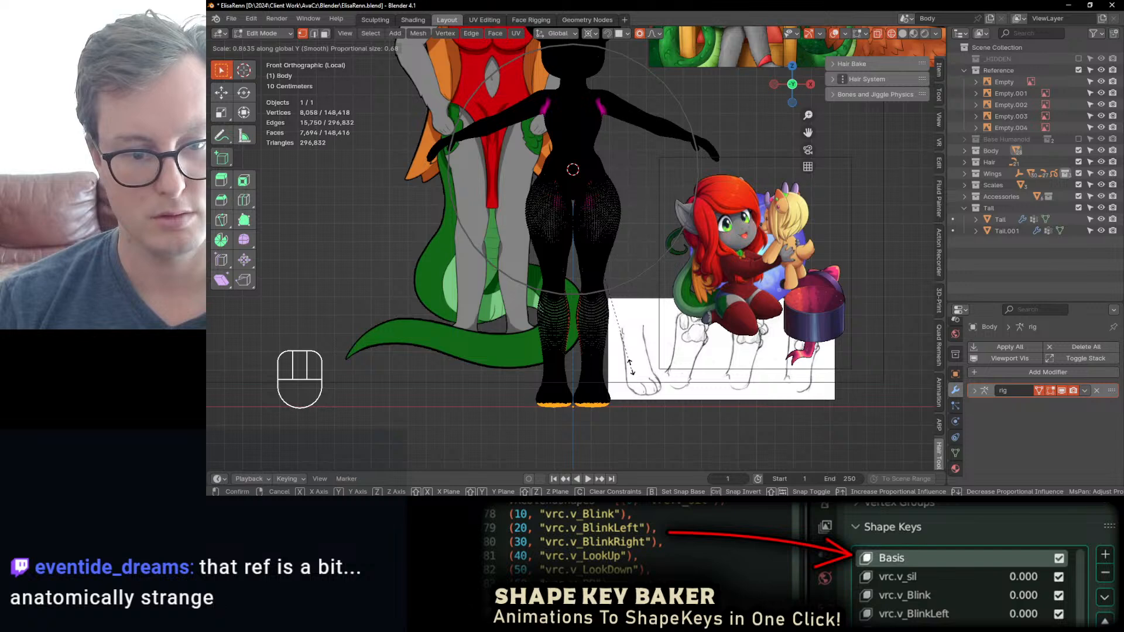
{"action": "key", "text": "z"}
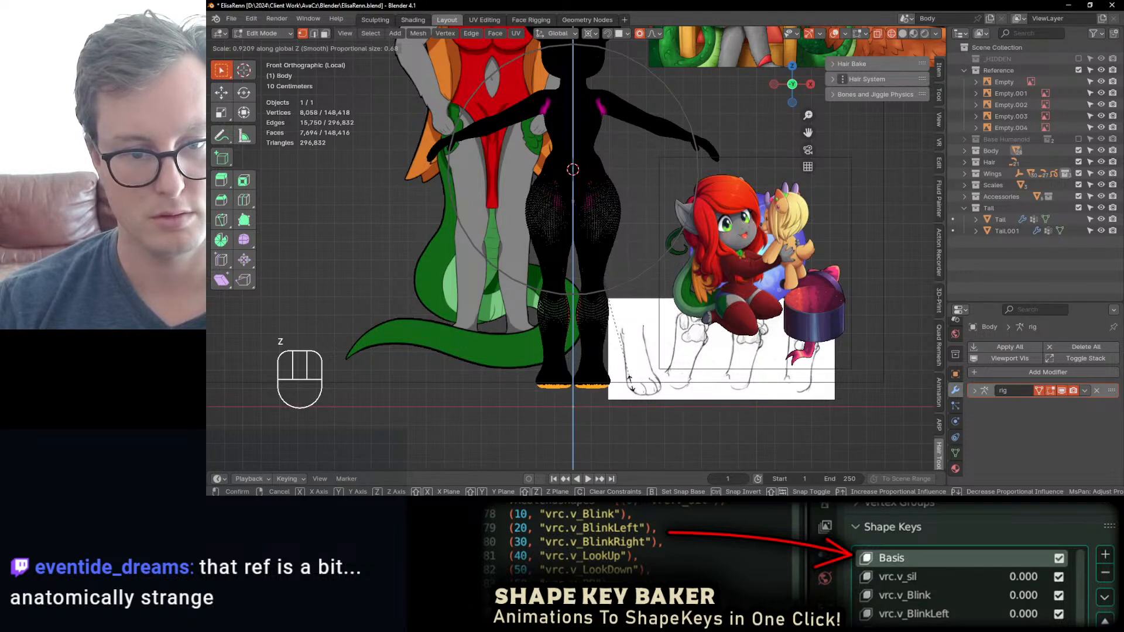
{"action": "scroll", "coordinate": [630, 384], "scroll_direction": "down", "scroll_amount": 14}
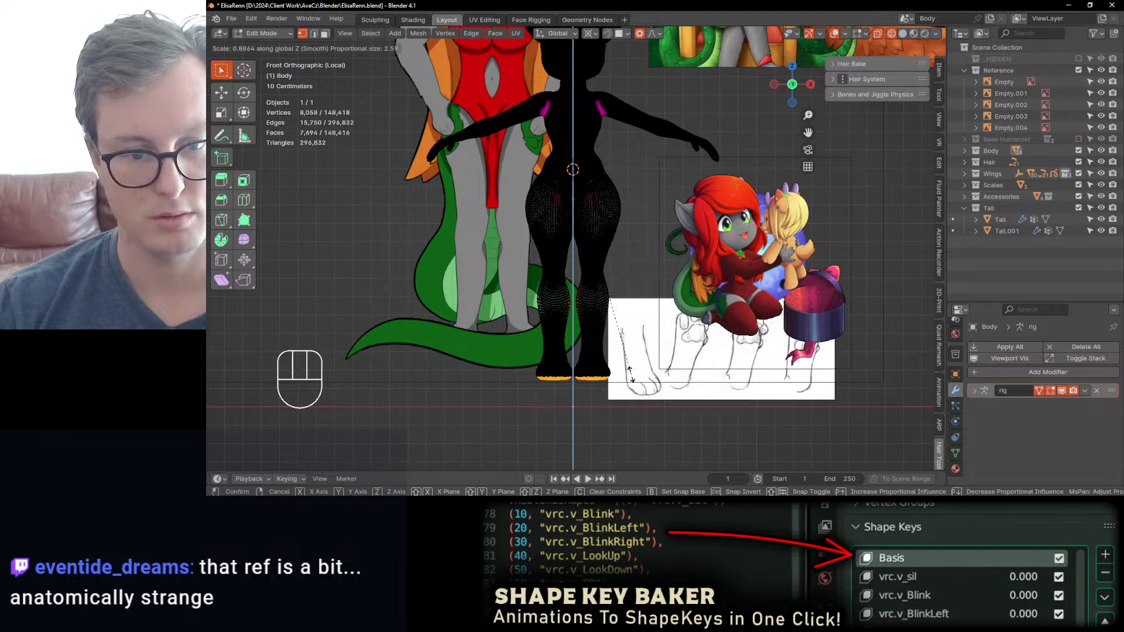
{"action": "key", "text": "Escape"}
Step: Move the soles of both feet slightly up along Z with smooth proportional editing at a size of 1.21 m
{"action": "key", "text": "g"}
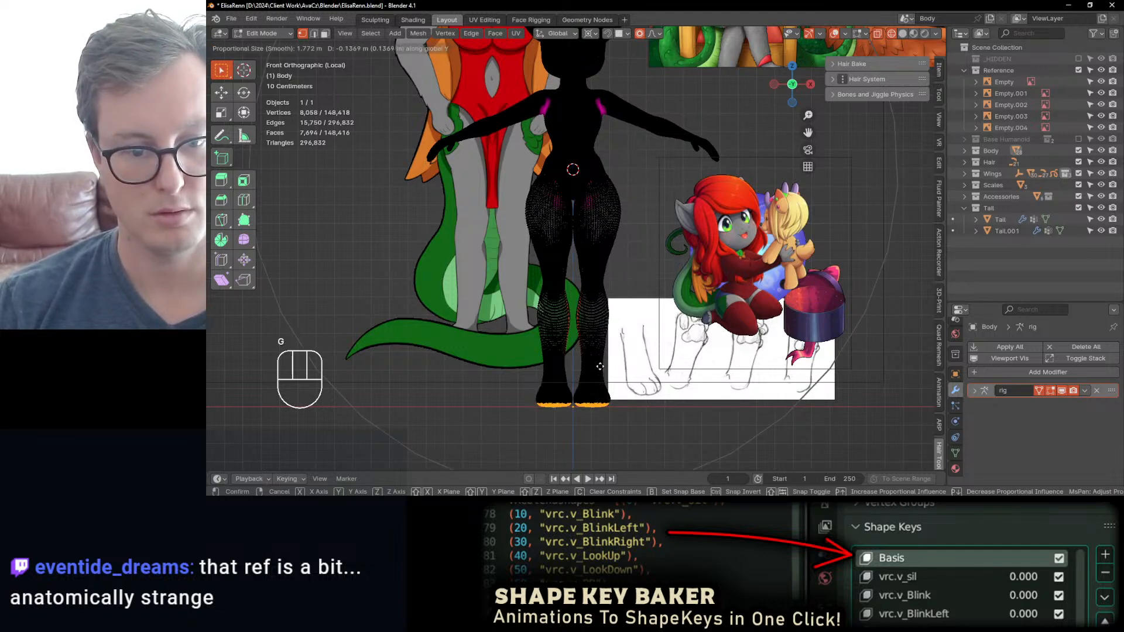
{"action": "key", "text": "z"}
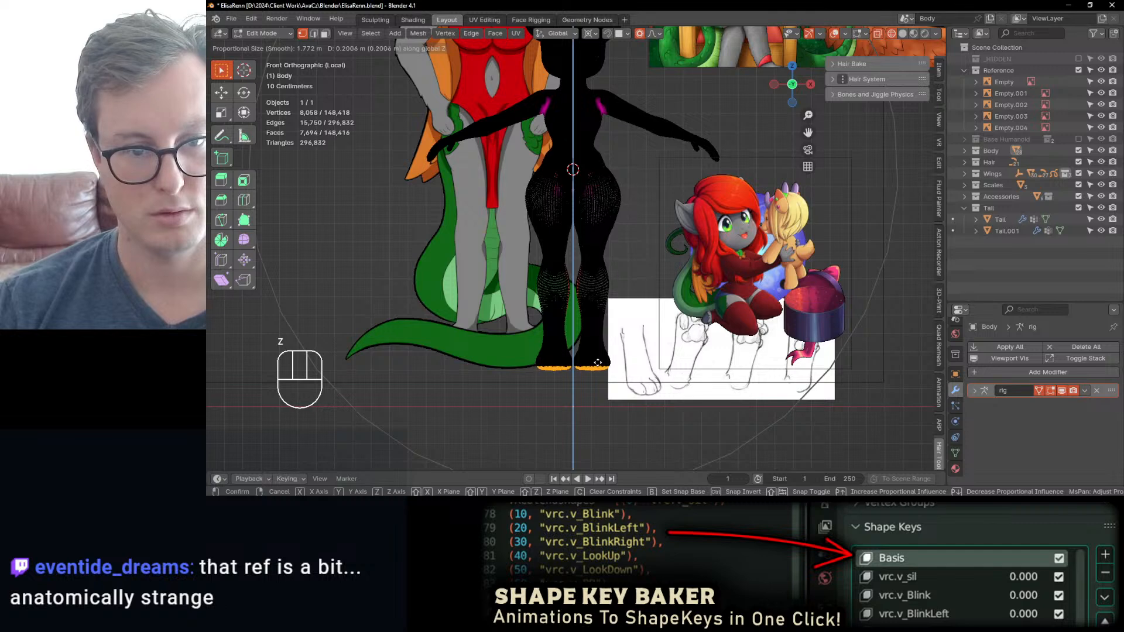
{"action": "scroll", "coordinate": [597, 363], "scroll_direction": "up", "scroll_amount": 6}
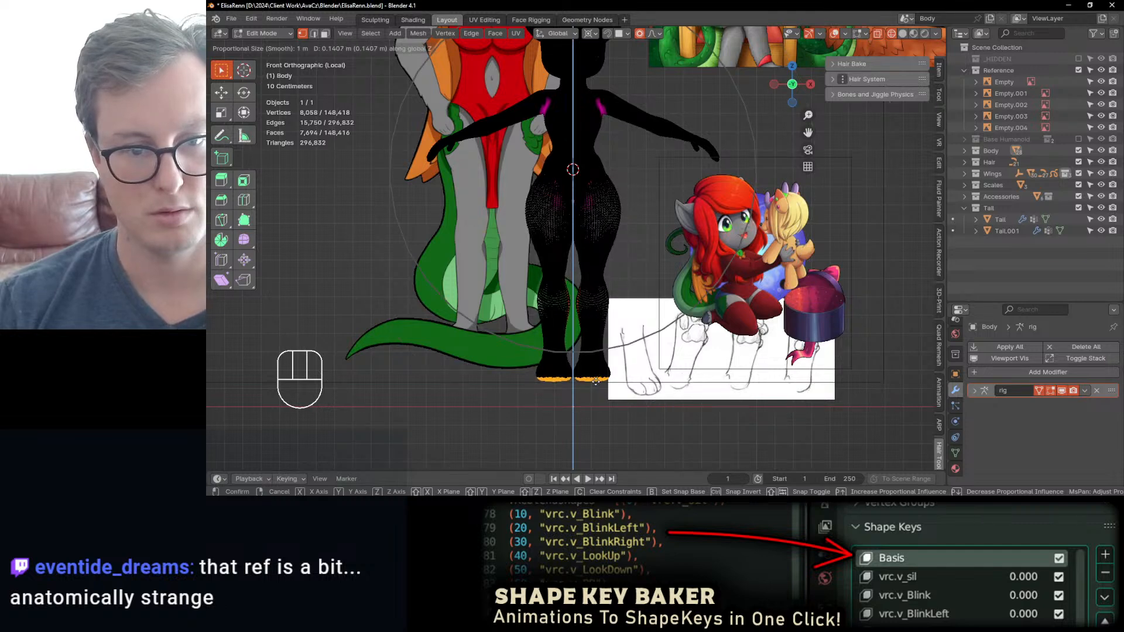
{"action": "scroll", "coordinate": [596, 381], "scroll_direction": "up", "scroll_amount": 1}
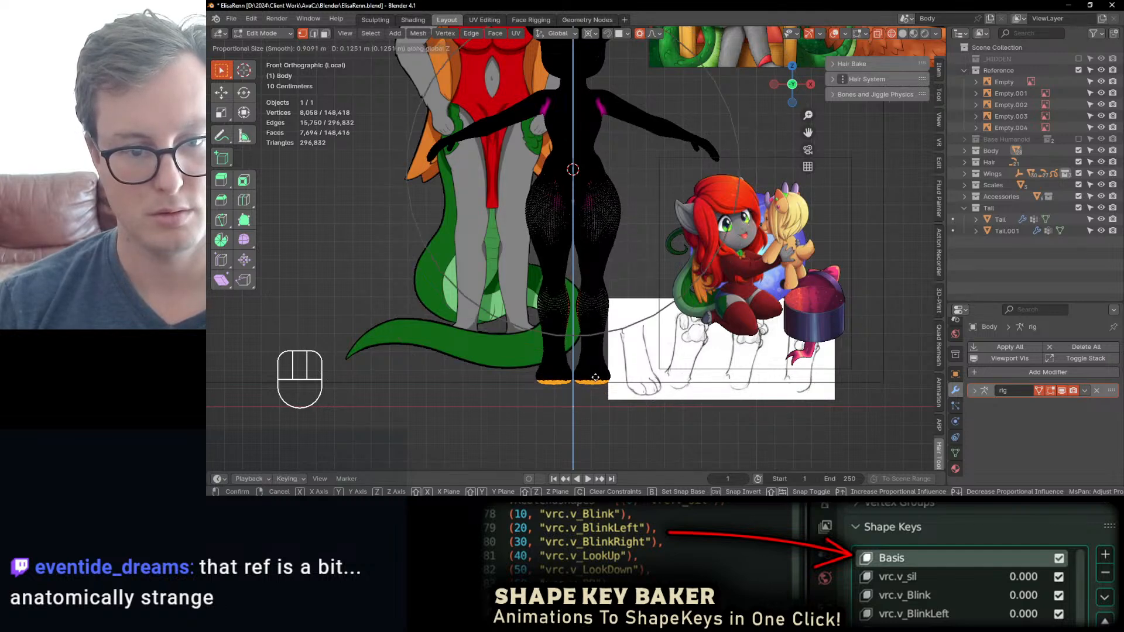
{"action": "scroll", "coordinate": [595, 378], "scroll_direction": "down", "scroll_amount": 3}
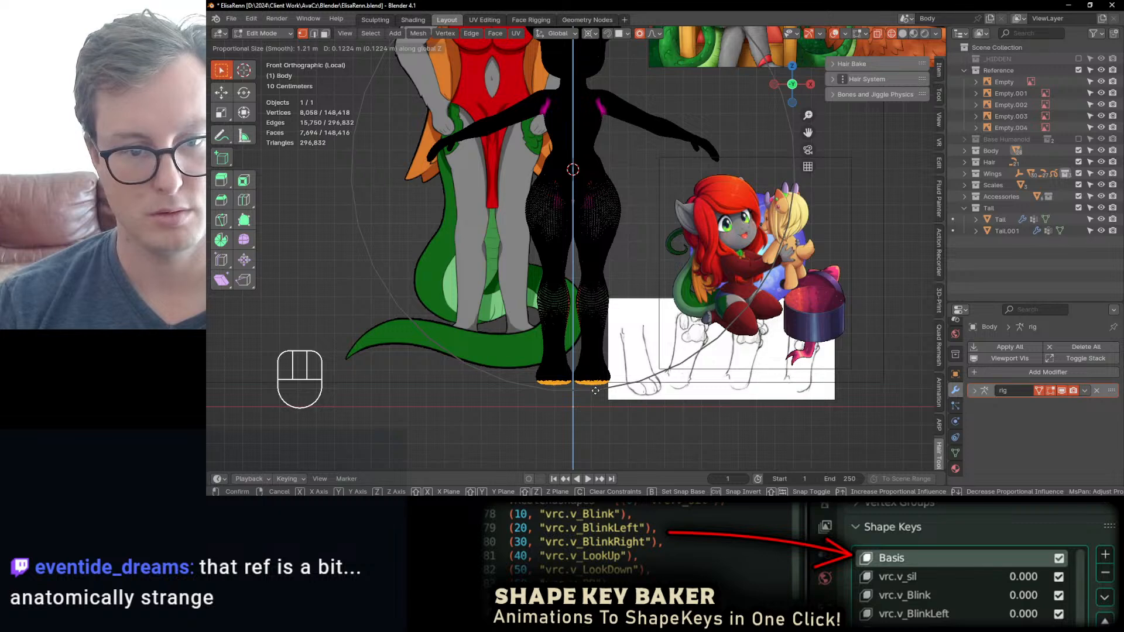
{"action": "key", "text": "Escape"}
{"action": "key", "text": "g"}
{"action": "key", "text": "z"}
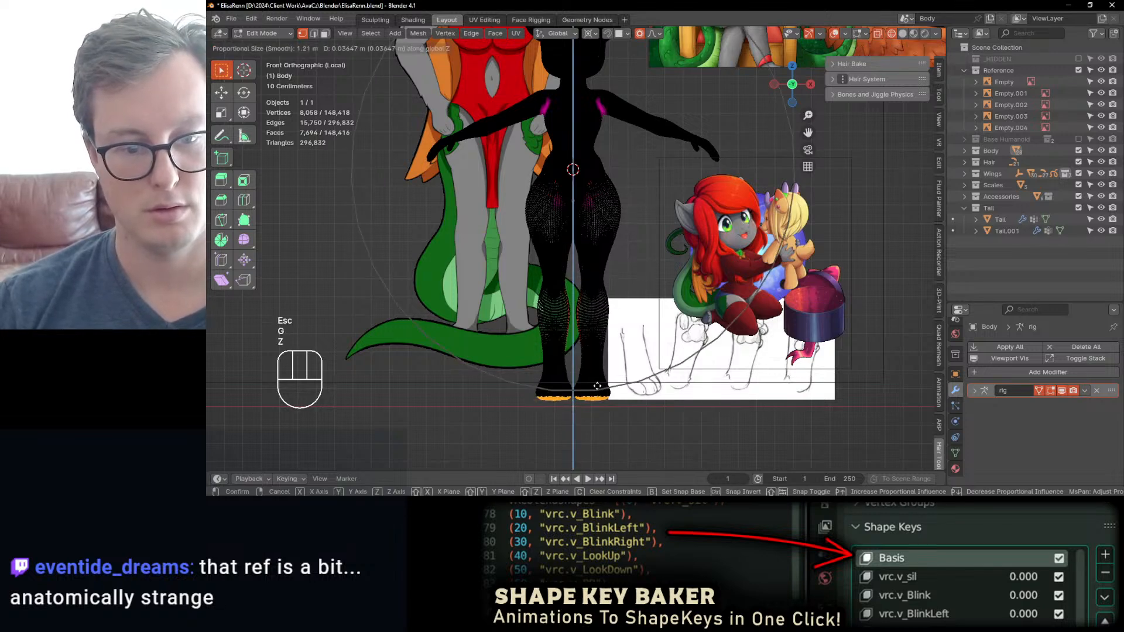
{"action": "left_click", "coordinate": [598, 383]}
Step: Select the entire body mesh, lower it along Z so the feet rest on the floor line, and leave Edit Mode
{"action": "key", "text": "a"}
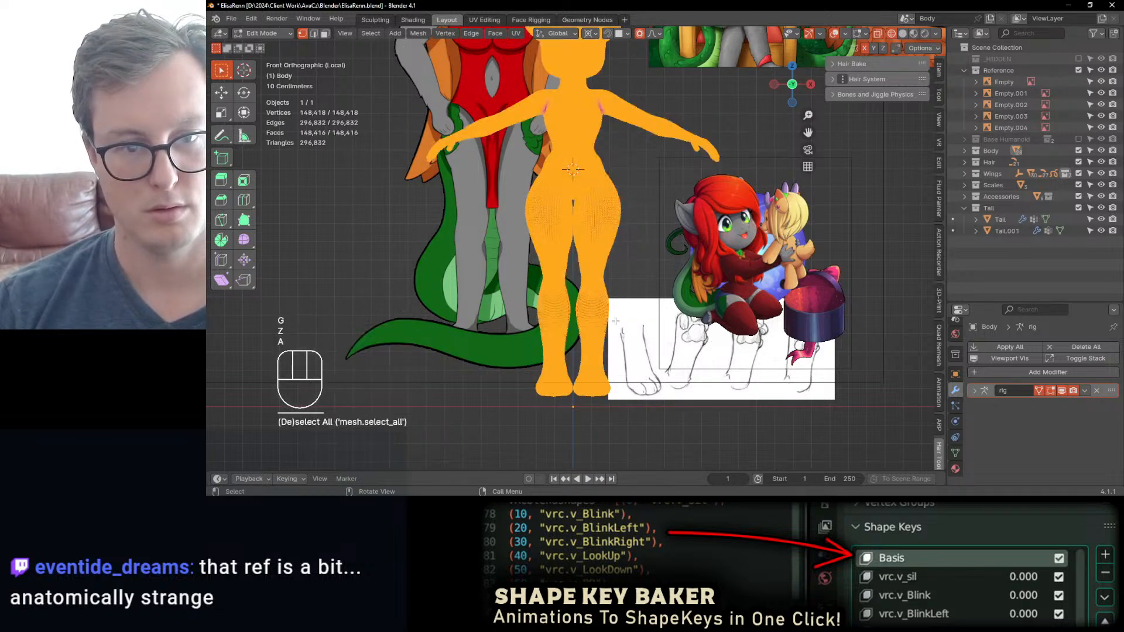
{"action": "key", "text": "g"}
{"action": "key", "text": "z"}
{"action": "left_click", "coordinate": [614, 333]}
{"action": "key", "text": "Tab"}
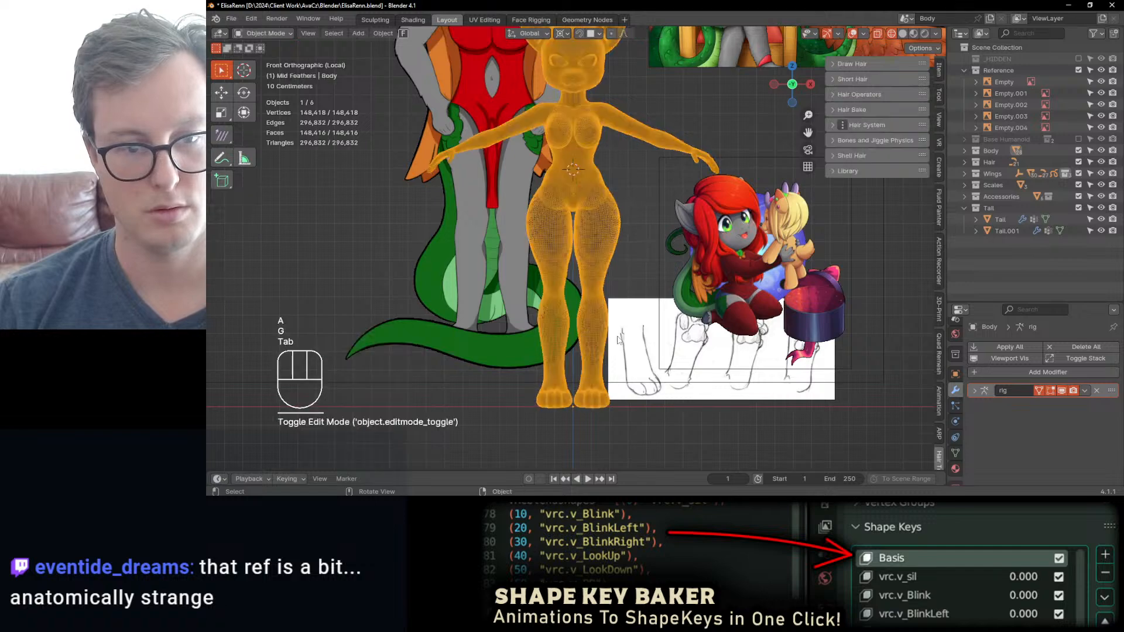
Step: Return the body to Object Mode with solid shading and save the file
{"action": "key", "text": "Tab"}
{"action": "mouse_move", "coordinate": [614, 334]}
{"action": "middle_mouse_down"}
{"action": "mouse_move", "coordinate": [642, 356]}
{"action": "mouse_move", "coordinate": [670, 357]}
{"action": "middle_mouse_up"}
{"action": "key", "text": "ctrl+Tab"}
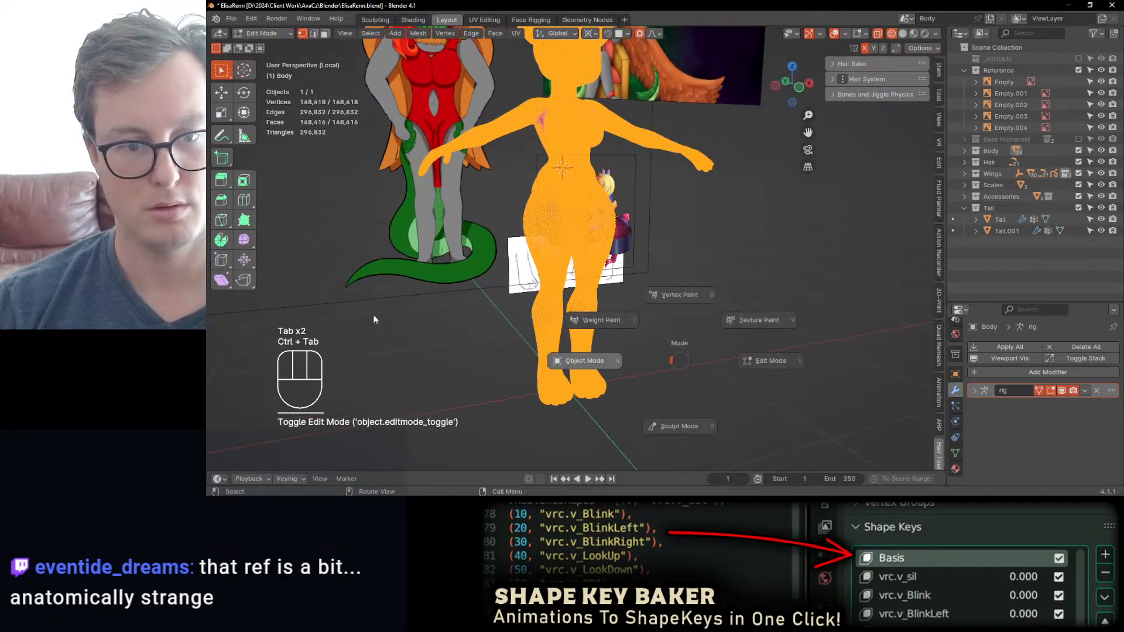
{"action": "middle_click_drag", "start_coordinate": [374, 318], "coordinate": [425, 316]}
{"action": "key", "text": "z"}
{"action": "mouse_move", "coordinate": [745, 299]}
{"action": "middle_mouse_down"}
{"action": "mouse_move", "coordinate": [584, 308]}
{"action": "mouse_move", "coordinate": [656, 234]}
{"action": "mouse_move", "coordinate": [609, 246]}
{"action": "middle_mouse_up"}
{"action": "key", "text": "ctrl+s"}
Step: In Edit Mode, select the edge loop around the upper arm near the shoulder and snap the 3D cursor to it
{"action": "key", "text": "Tab"}
{"action": "scroll", "coordinate": [586, 234], "scroll_direction": "up", "scroll_amount": 4}
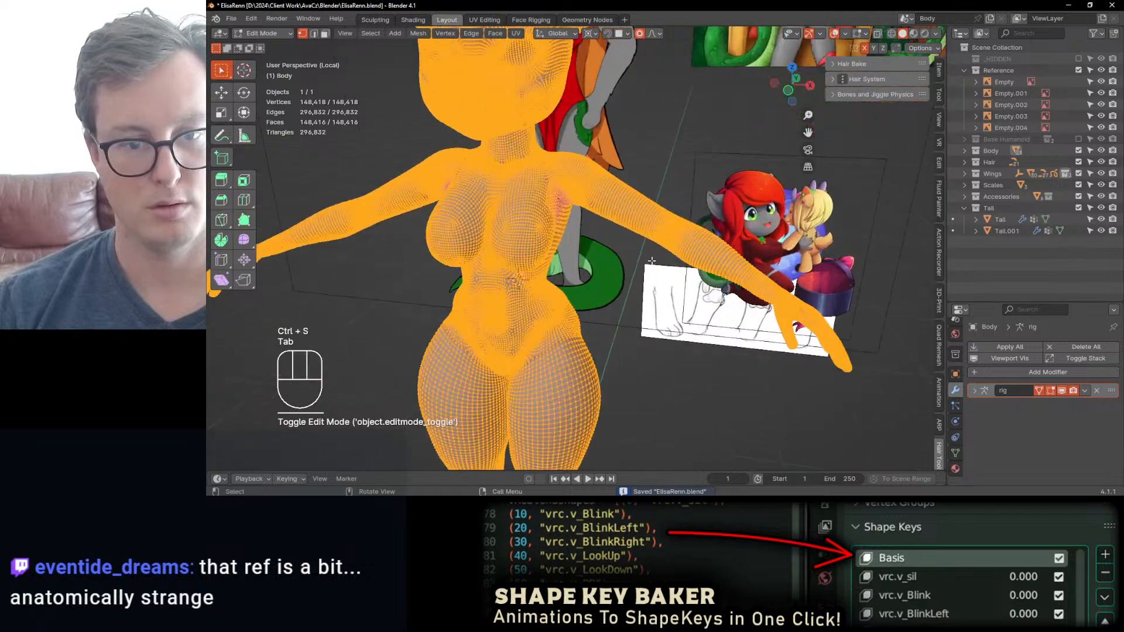
{"action": "middle_click_drag", "start_coordinate": [553, 202], "coordinate": [563, 275], "text": "shift"}
{"action": "key", "text": "z"}
{"action": "scroll", "coordinate": [585, 263], "scroll_direction": "up", "scroll_amount": 3}
{"action": "key", "text": "z"}
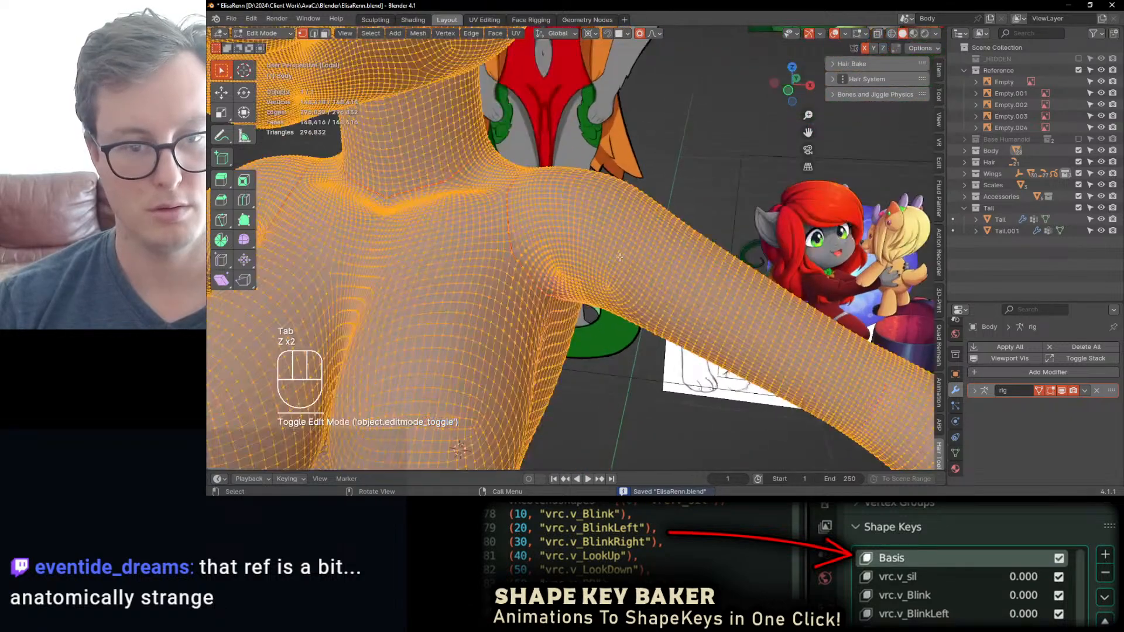
{"action": "left_click", "coordinate": [579, 237]}
{"action": "left_click", "coordinate": [579, 237], "text": "alt"}
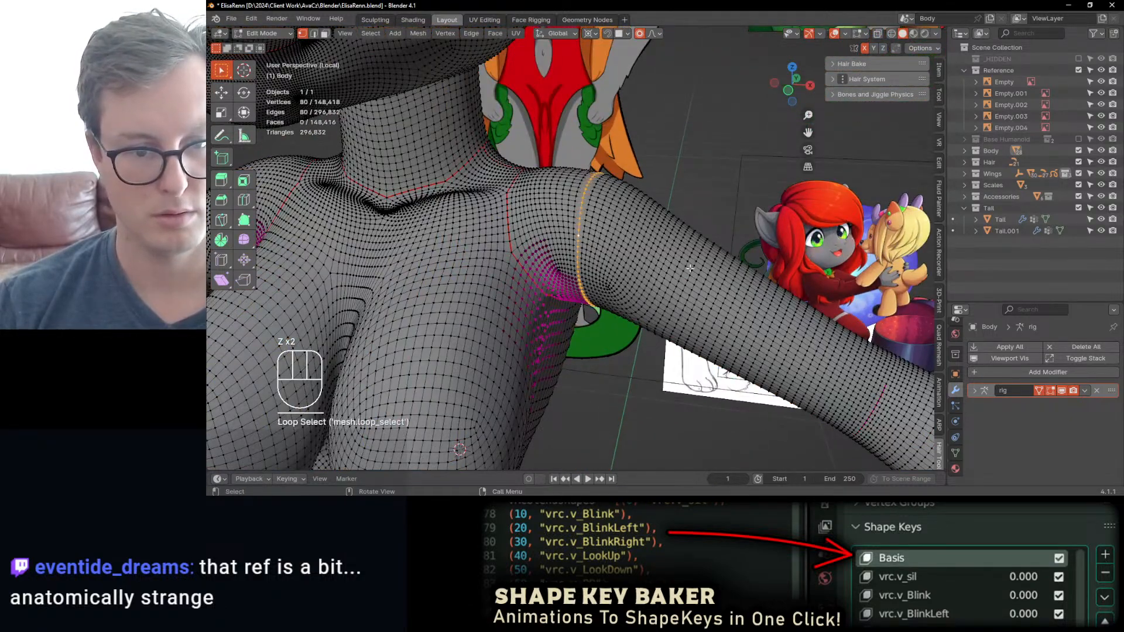
{"action": "key", "text": "shift+s"}
{"action": "left_click", "coordinate": [706, 319]}
Step: Box-select the hand on the same arm in see-through view and grow the selection up into the forearm
{"action": "scroll", "coordinate": [707, 319], "scroll_direction": "down", "scroll_amount": 6}
{"action": "middle_click_drag", "start_coordinate": [707, 319], "coordinate": [715, 311]}
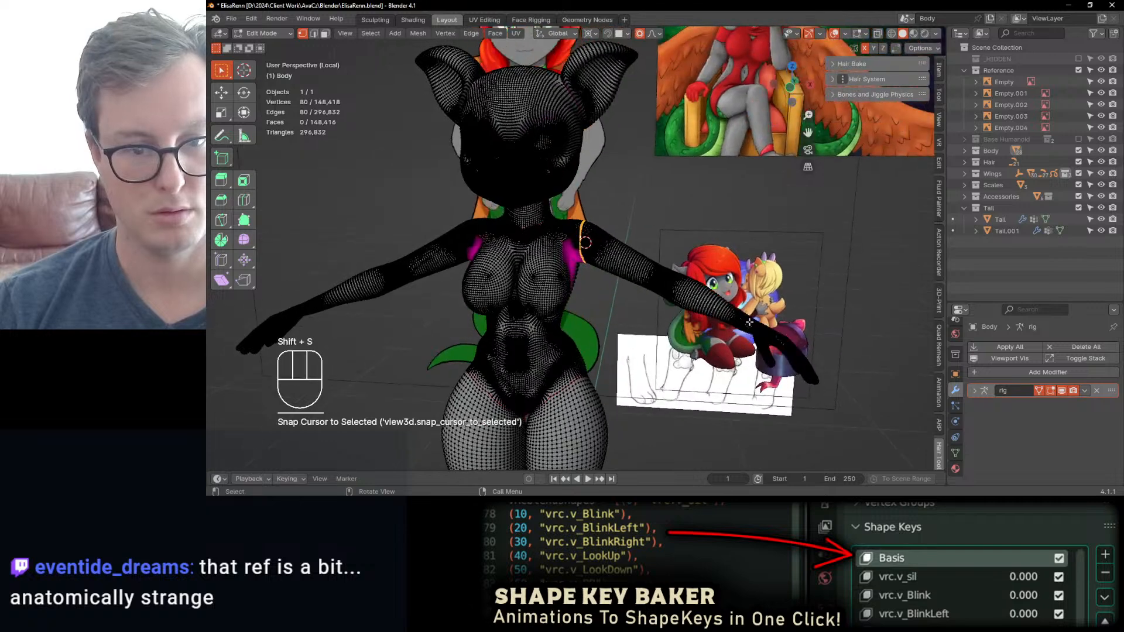
{"action": "key", "text": "z"}
{"action": "middle_click_drag", "start_coordinate": [612, 281], "coordinate": [618, 279]}
{"action": "key", "text": "b"}
{"action": "left_click_drag", "start_coordinate": [744, 301], "coordinate": [849, 387]}
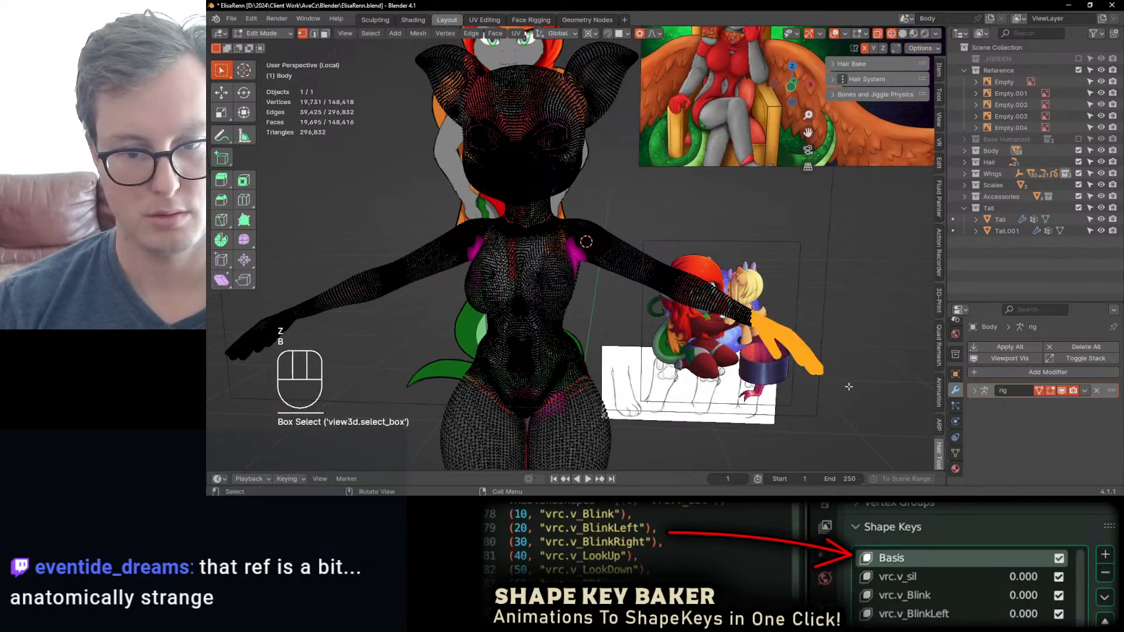
{"action": "key", "text": "ctrl+KP_Add"}
{"action": "key", "text": "ctrl+KP_Add"}
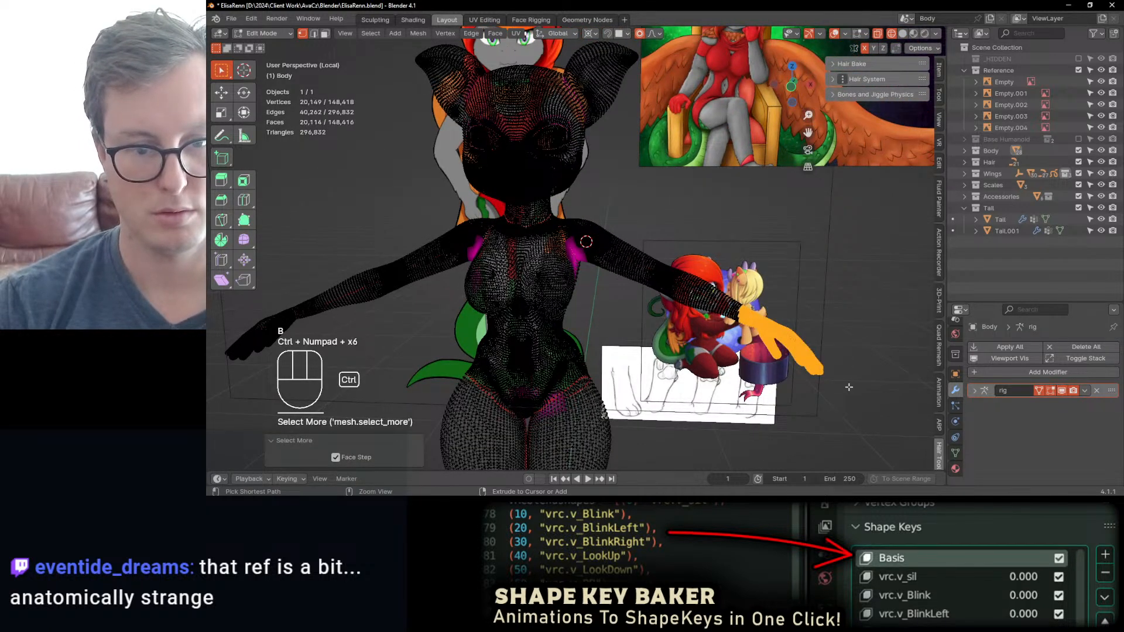
{"action": "key", "text": "ctrl+KP_Add"}
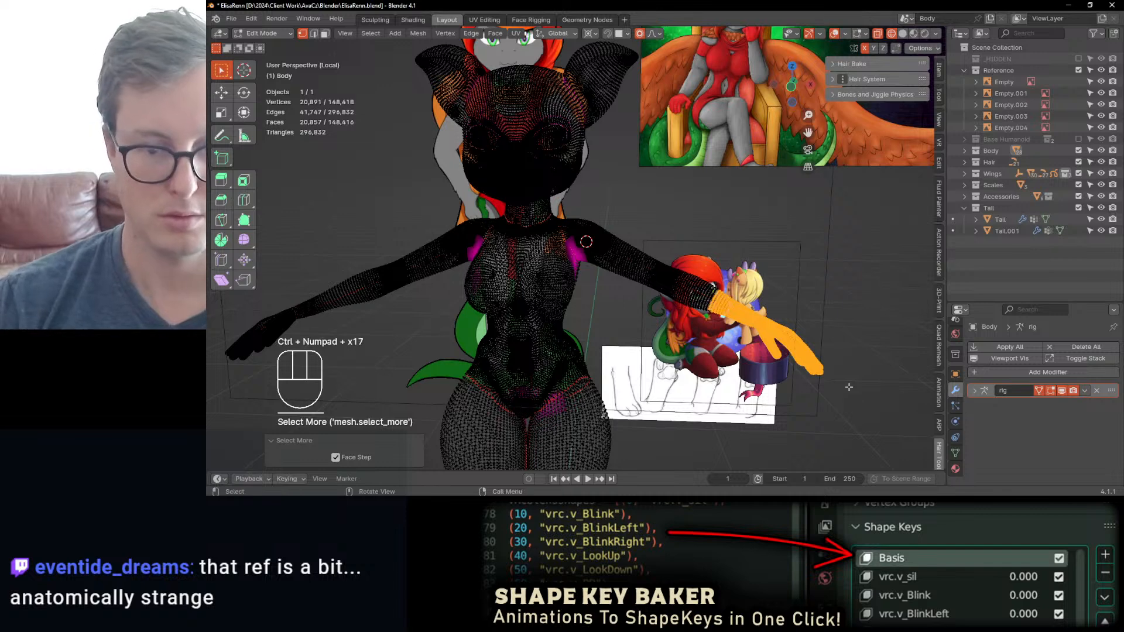
{"action": "scroll", "coordinate": [799, 401], "scroll_direction": "down", "scroll_amount": 3}
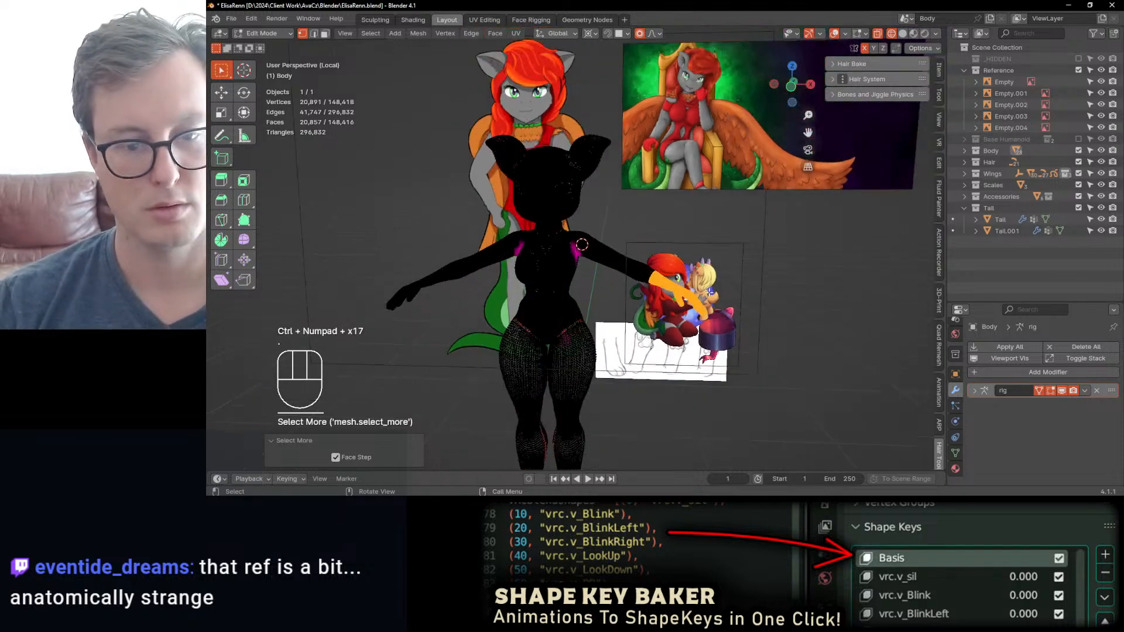
{"action": "key", "text": "s"}
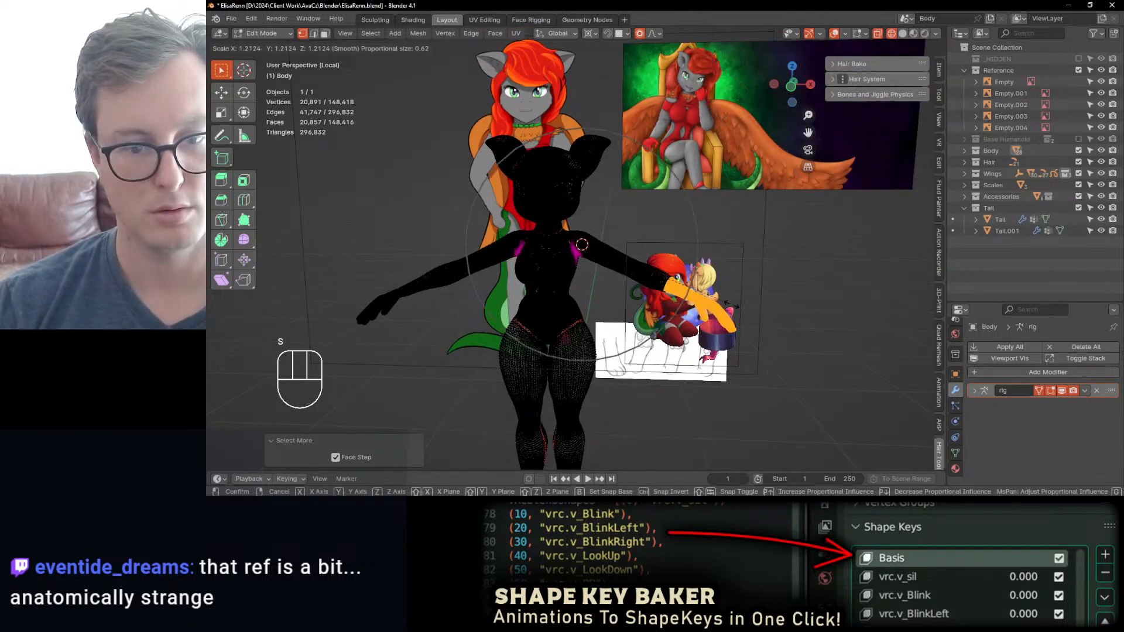
{"action": "key", "text": "Escape"}
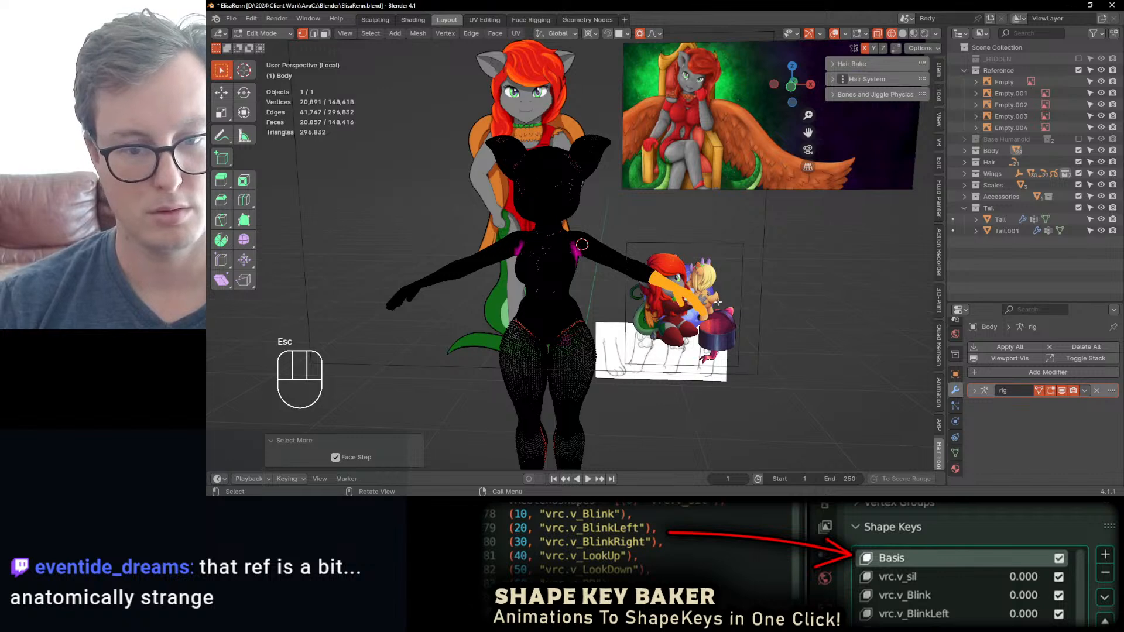
{"action": "key", "text": "s"}
{"action": "key", "text": "Escape"}
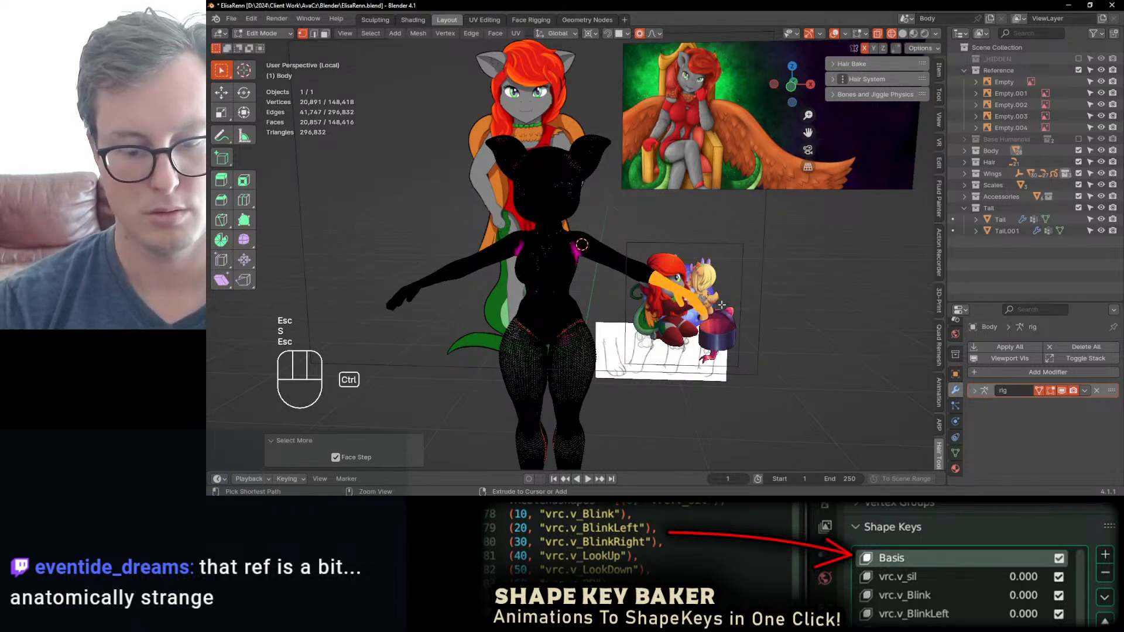
Step: Shrink the selection back to the hand and scale it up slightly about the 3D cursor with proportional editing, lengthening the arms
{"action": "key", "text": "ctrl+KP_Subtract"}
{"action": "key", "text": "ctrl+KP_Subtract"}
{"action": "key", "text": "ctrl+KP_Subtract"}
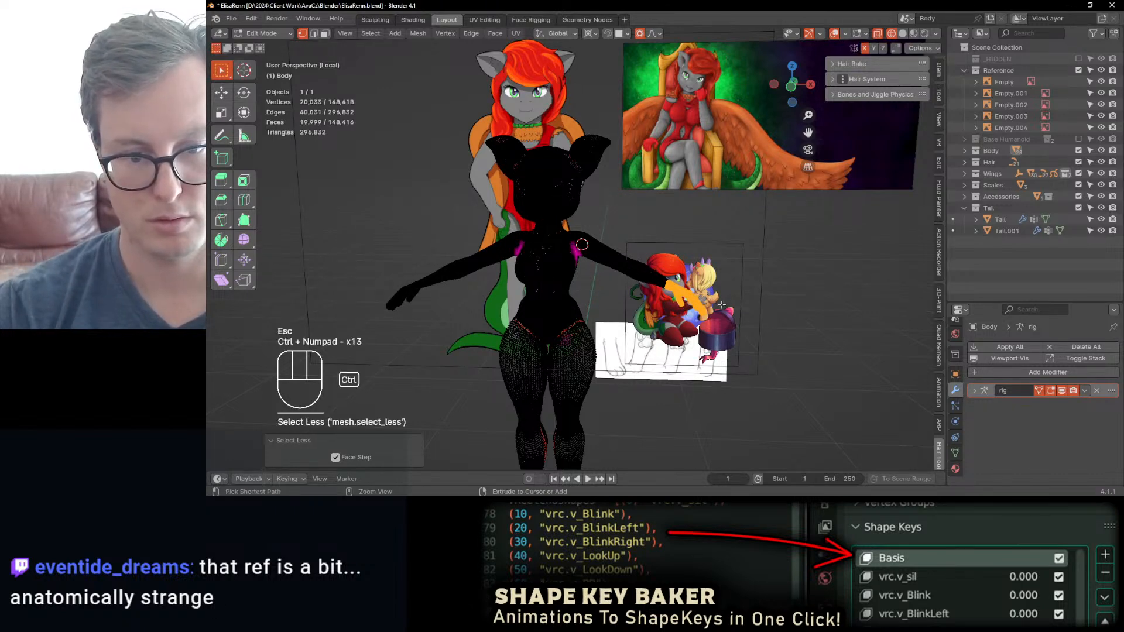
{"action": "key", "text": "ctrl+KP_Subtract"}
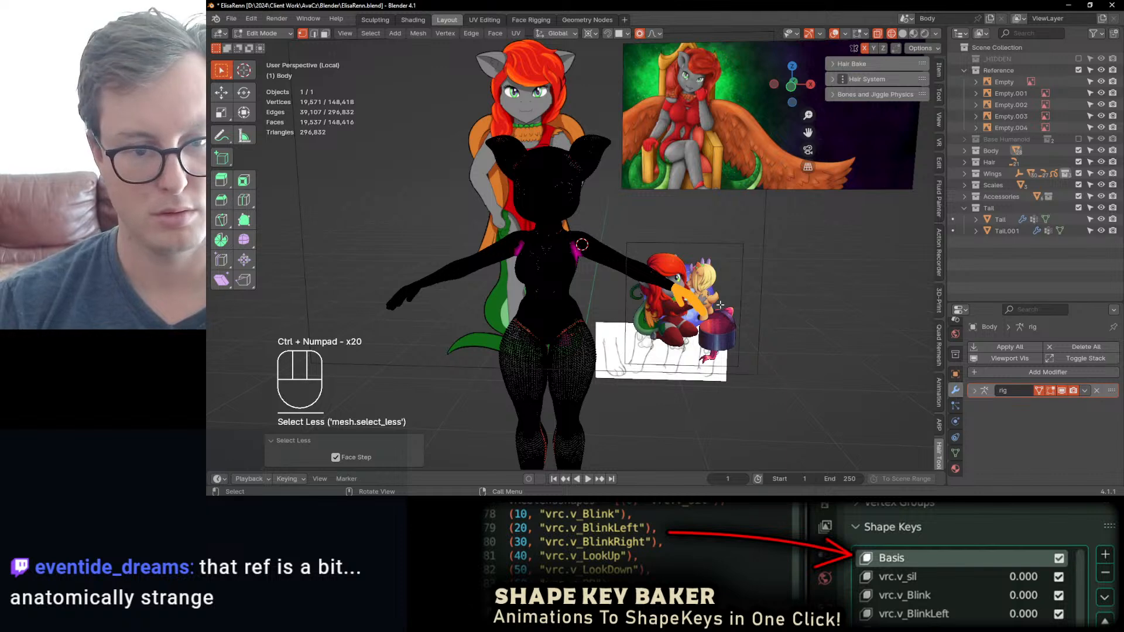
{"action": "key", "text": "s"}
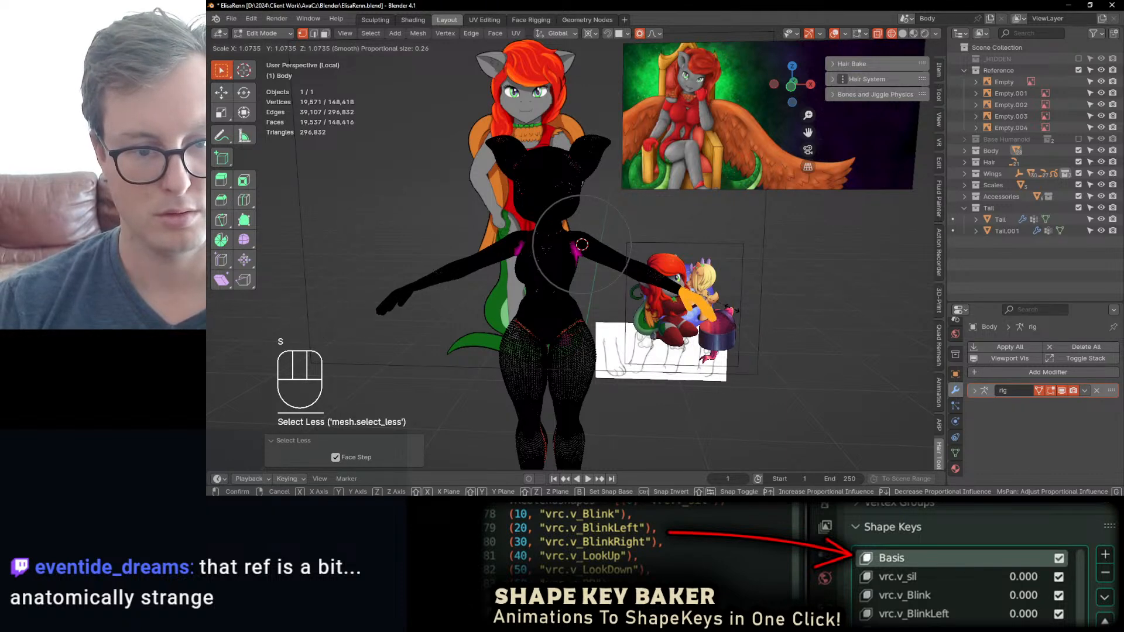
{"action": "left_click", "coordinate": [732, 308]}
Step: Leave Edit Mode, show the body in solid shading and save the file
{"action": "middle_click_drag", "start_coordinate": [732, 309], "coordinate": [755, 304]}
{"action": "middle_click_drag", "start_coordinate": [726, 295], "coordinate": [700, 266], "text": "shift"}
{"action": "key", "text": "Tab"}
{"action": "mouse_move", "coordinate": [700, 265]}
{"action": "middle_mouse_down"}
{"action": "mouse_move", "coordinate": [716, 282]}
{"action": "mouse_move", "coordinate": [789, 287]}
{"action": "mouse_move", "coordinate": [660, 265]}
{"action": "mouse_move", "coordinate": [653, 274]}
{"action": "mouse_move", "coordinate": [609, 222]}
{"action": "mouse_move", "coordinate": [614, 240]}
{"action": "middle_mouse_up"}
{"action": "key", "text": "z"}
{"action": "key", "text": "ctrl+s"}
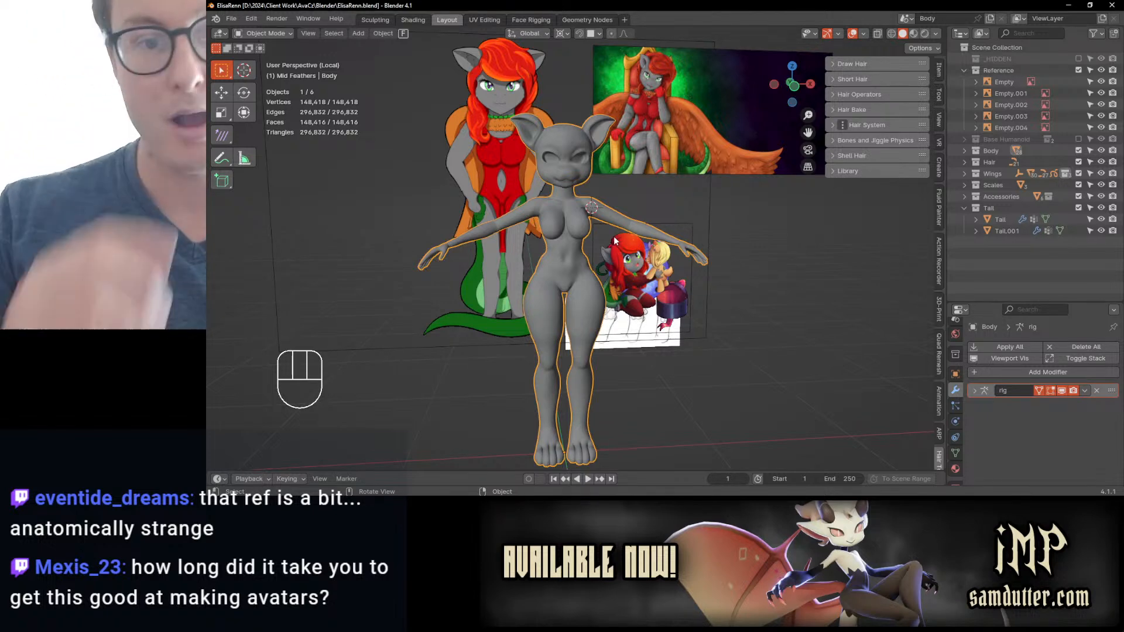
Step: In Sculpt Mode, adjust the inner corners of the eyes in front view using Elastic Deform with a 71 px radius
{"action": "key", "text": "KP_1"}
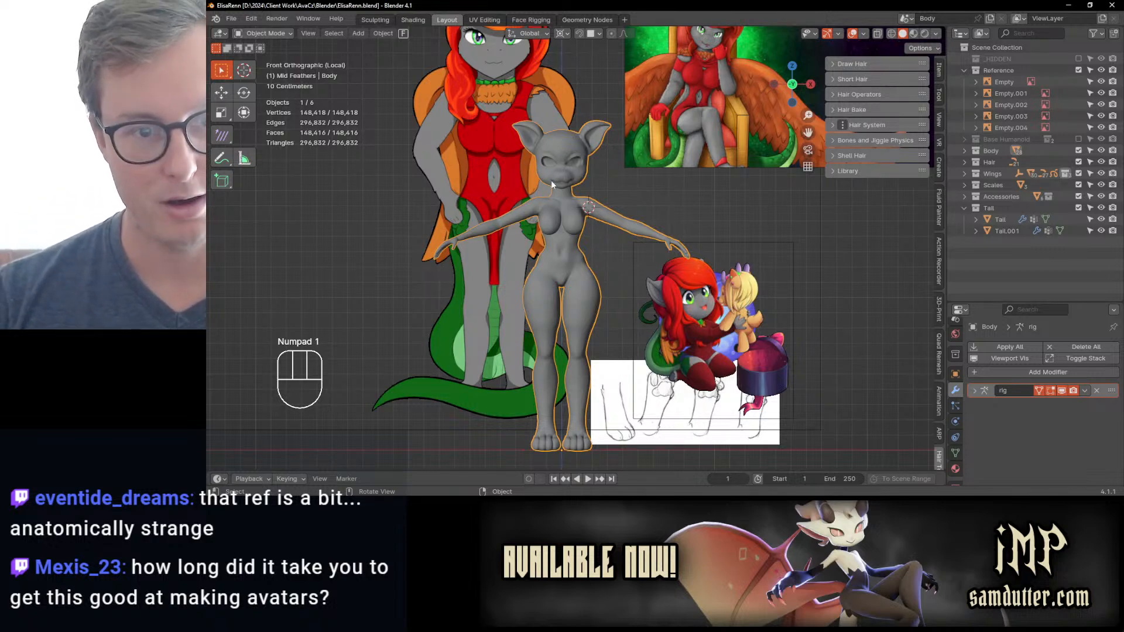
{"action": "scroll", "coordinate": [564, 185], "scroll_direction": "up", "scroll_amount": 8}
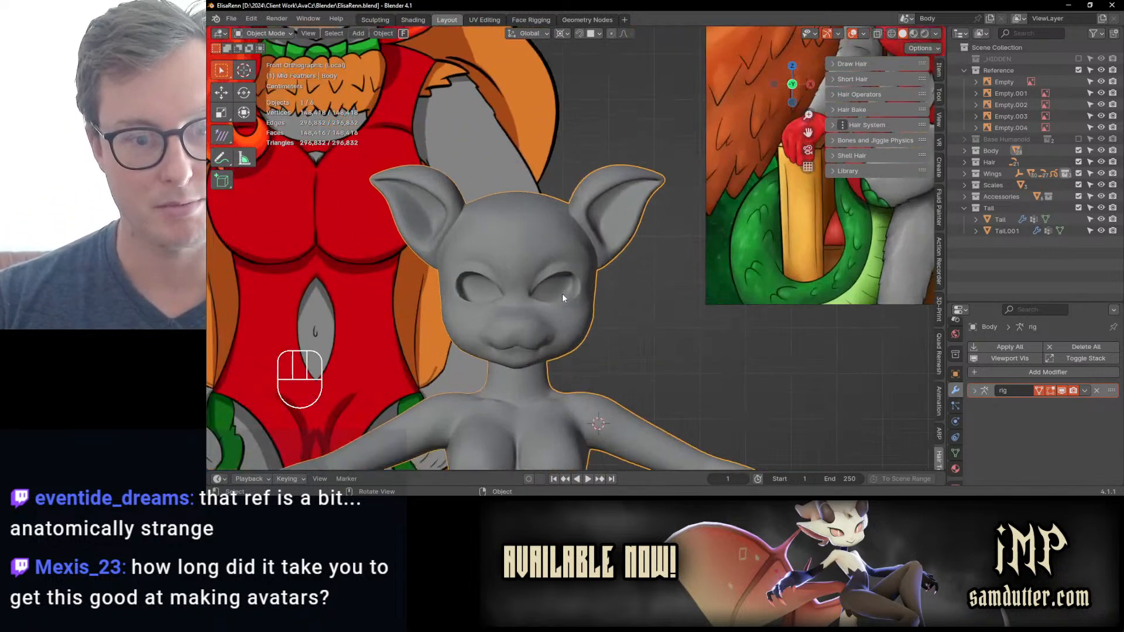
{"action": "middle_click_drag", "start_coordinate": [562, 294], "coordinate": [595, 304], "text": "shift"}
{"action": "scroll", "coordinate": [700, 258], "scroll_direction": "down", "scroll_amount": 3}
{"action": "scroll", "coordinate": [595, 297], "scroll_direction": "up", "scroll_amount": 4}
{"action": "scroll", "coordinate": [556, 381], "scroll_direction": "down", "scroll_amount": 2}
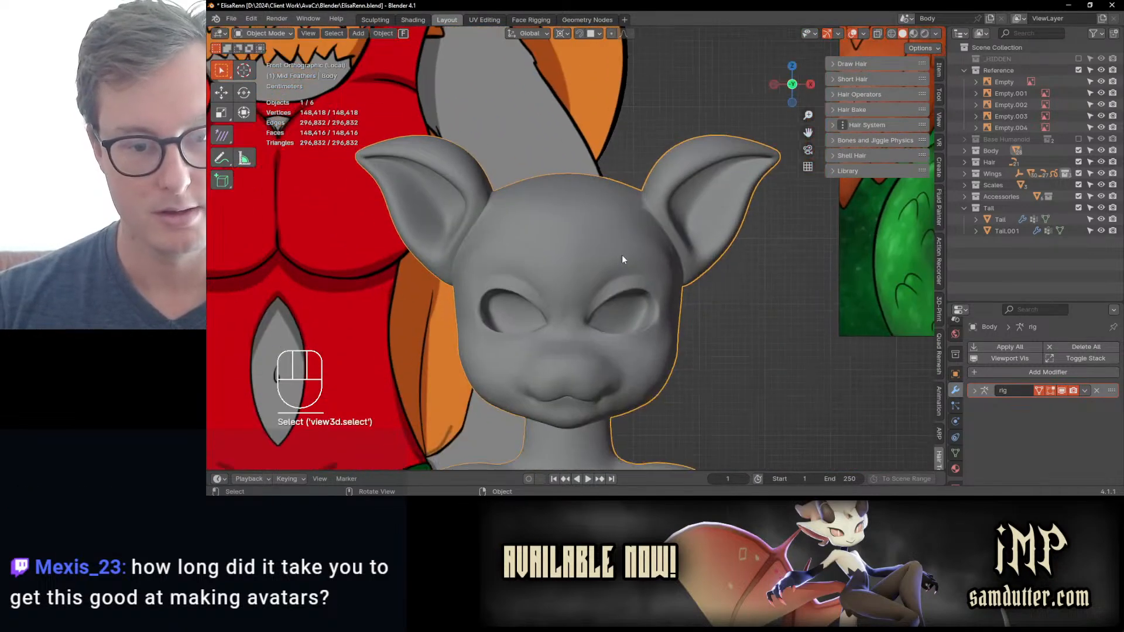
{"action": "key", "text": "ctrl+Tab"}
{"action": "scroll", "coordinate": [646, 364], "scroll_direction": "up", "scroll_amount": 3}
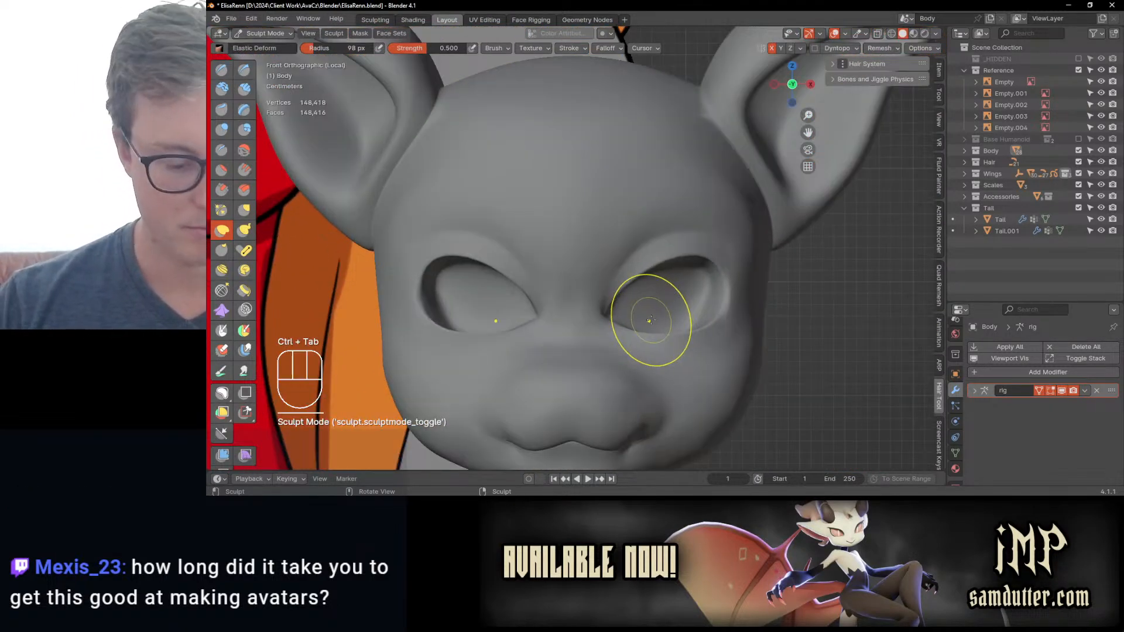
{"action": "key", "text": "bracketleft"}
{"action": "key", "text": "bracketleft"}
{"action": "key", "text": "bracketleft"}
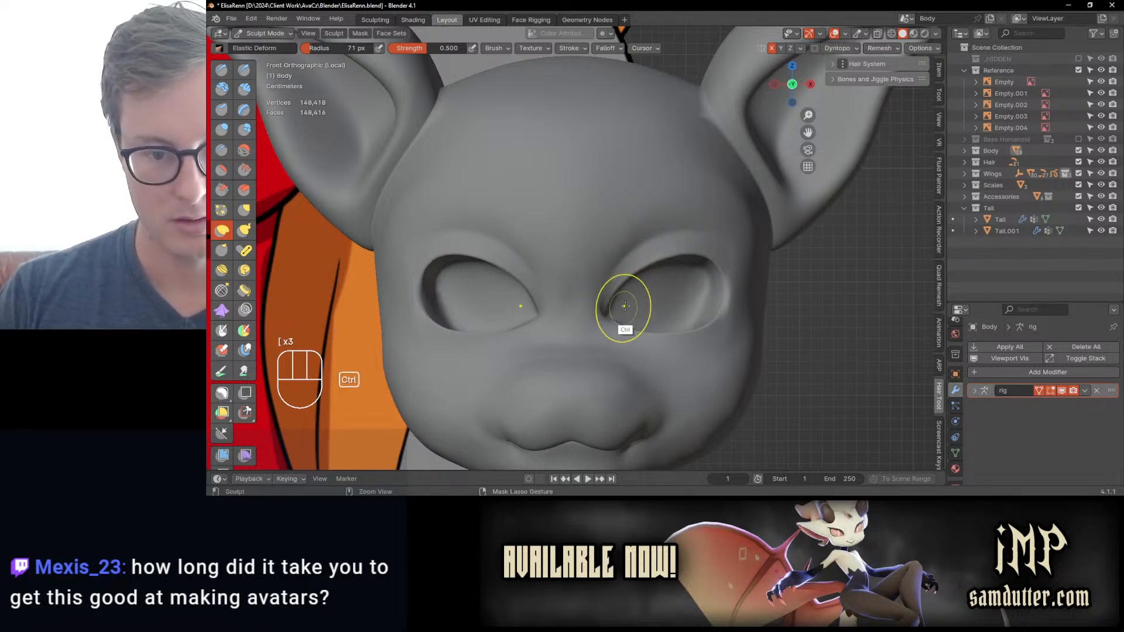
{"action": "scroll", "coordinate": [622, 306], "scroll_direction": "down", "scroll_amount": 2}
{"action": "left_click_drag", "start_coordinate": [697, 287], "coordinate": [696, 289]}
{"action": "left_click_drag", "start_coordinate": [599, 301], "coordinate": [610, 312]}
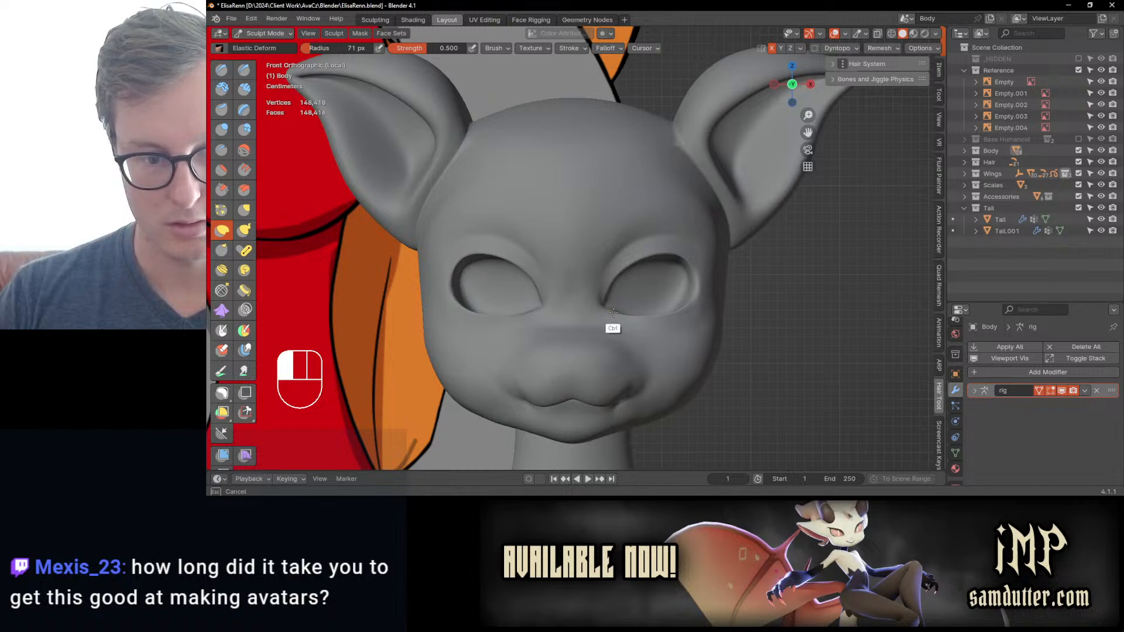
Step: Examine the eyes and face from several angles, and return the body to Object Mode
{"action": "scroll", "coordinate": [610, 316], "scroll_direction": "down", "scroll_amount": 6}
{"action": "scroll", "coordinate": [604, 342], "scroll_direction": "up", "scroll_amount": 6}
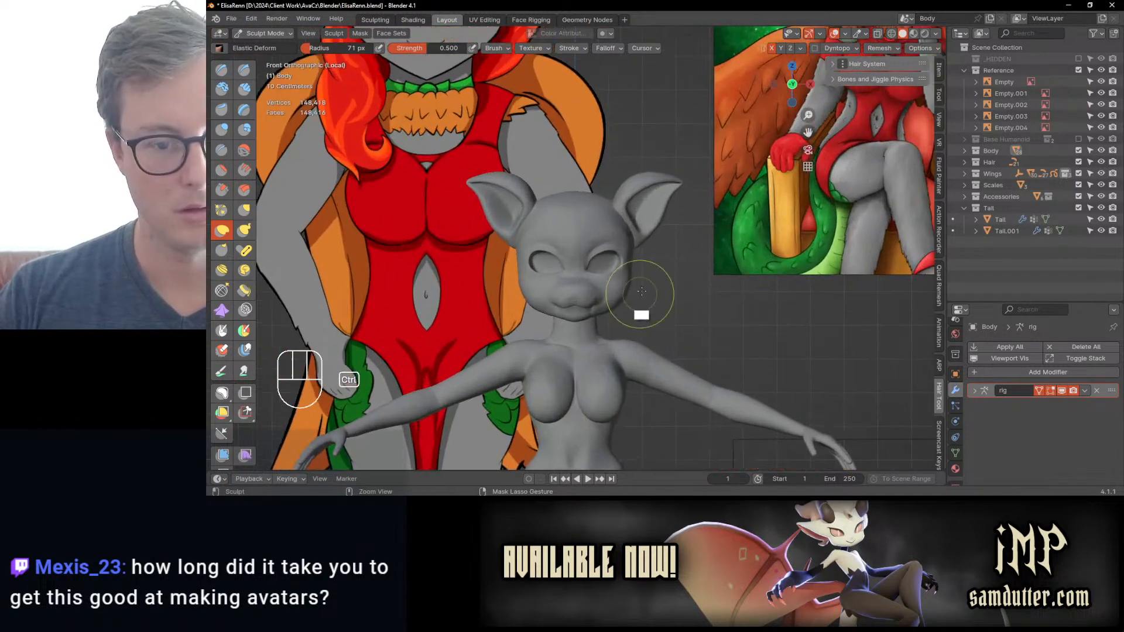
{"action": "middle_click_drag", "start_coordinate": [635, 319], "coordinate": [603, 331]}
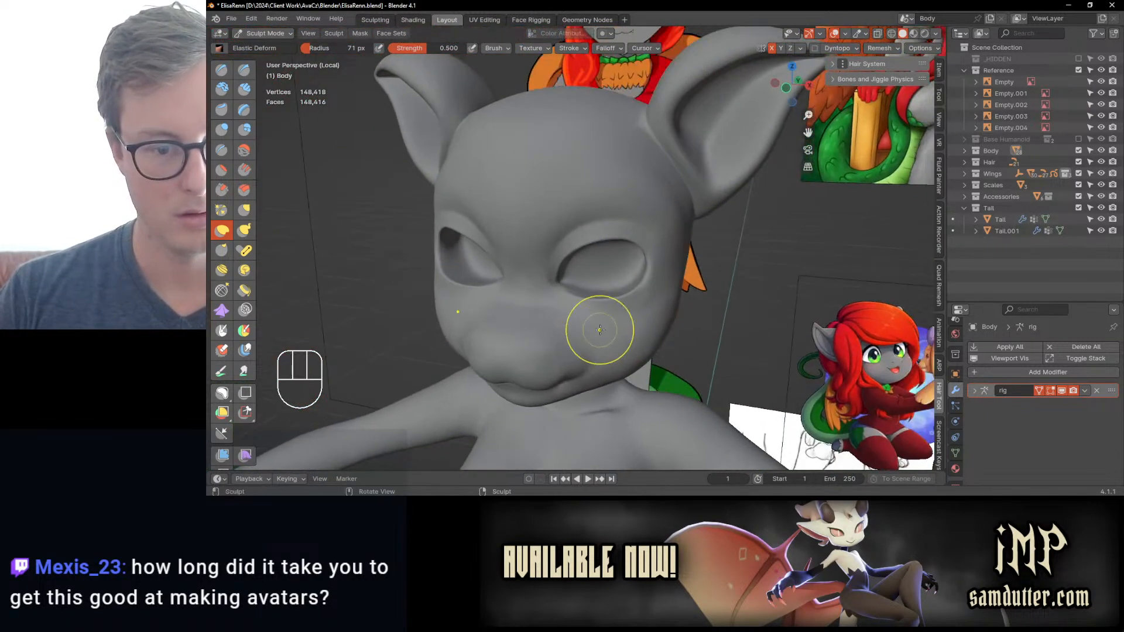
{"action": "middle_click_drag", "start_coordinate": [487, 311], "coordinate": [570, 271]}
{"action": "key", "text": "ctrl+Tab"}
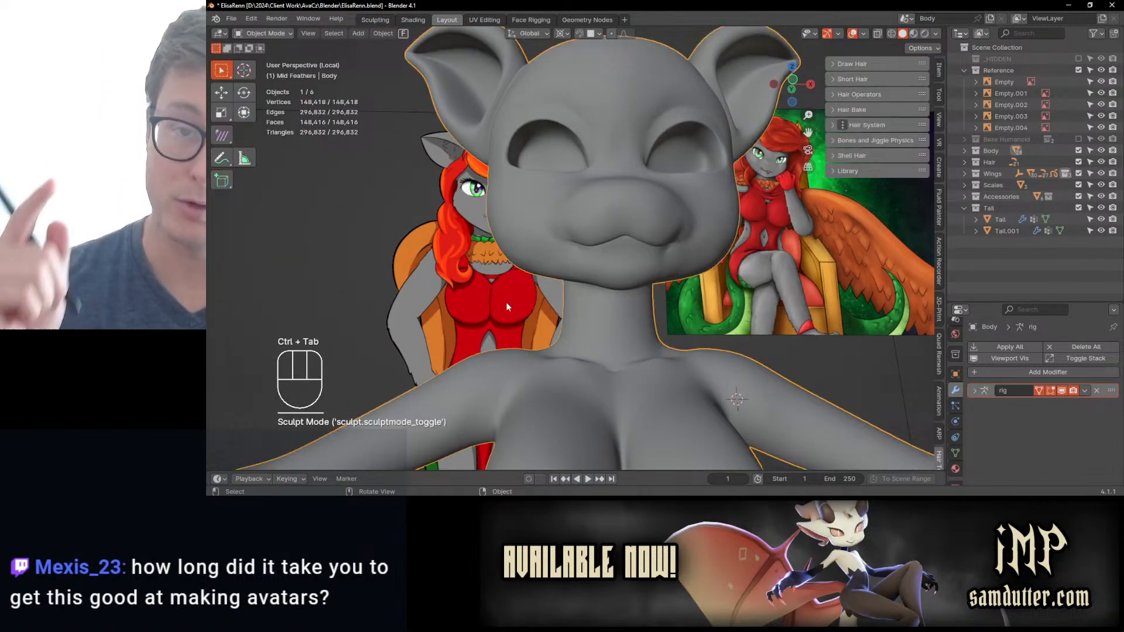
{"action": "scroll", "coordinate": [503, 272], "scroll_direction": "down", "scroll_amount": 7}
{"action": "middle_click_drag", "start_coordinate": [536, 278], "coordinate": [440, 259]}
Step: Enter Sculpt Mode and reshape the lower buttocks and upper thighs from behind using Elastic Deform with a 71 px radius
{"action": "scroll", "coordinate": [634, 276], "scroll_direction": "up", "scroll_amount": 3}
{"action": "scroll", "coordinate": [515, 227], "scroll_direction": "up", "scroll_amount": 5}
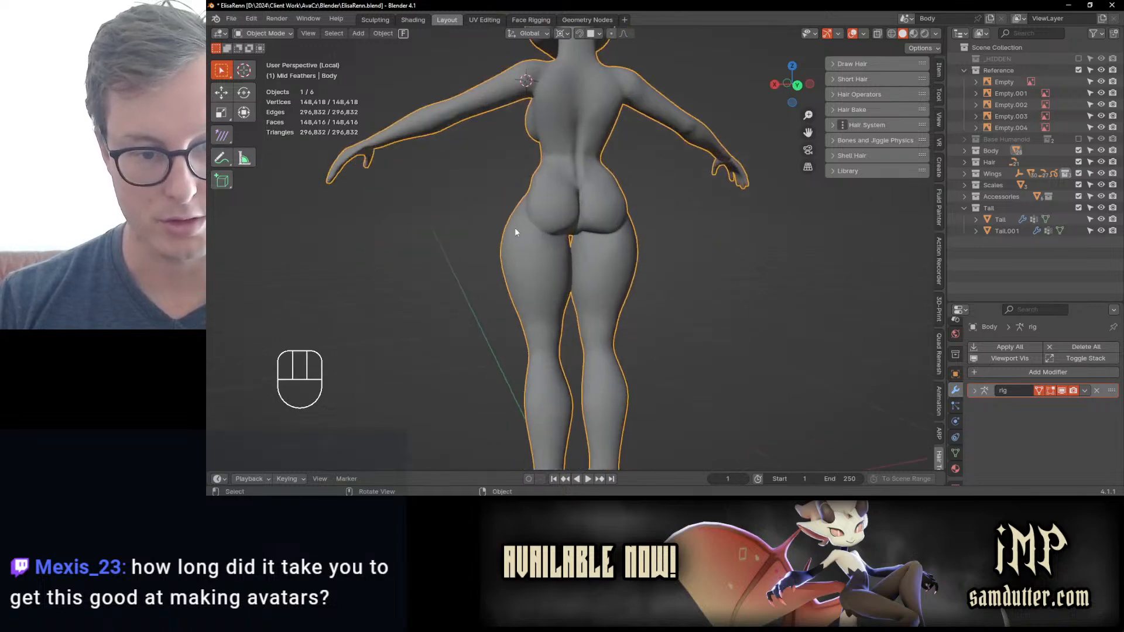
{"action": "middle_click_drag", "start_coordinate": [481, 211], "coordinate": [506, 228], "text": "shift"}
{"action": "key", "text": "ctrl+Tab"}
{"action": "middle_click_drag", "start_coordinate": [622, 280], "coordinate": [641, 322]}
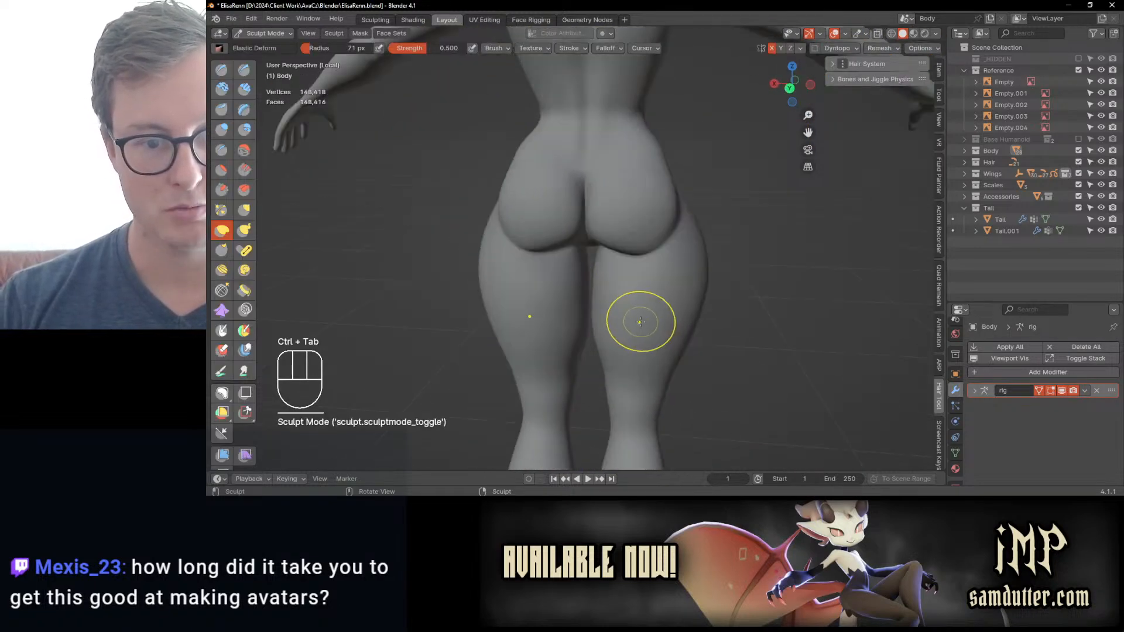
{"action": "mouse_move", "coordinate": [534, 251]}
{"action": "middle_mouse_down"}
{"action": "mouse_move", "coordinate": [585, 232]}
{"action": "mouse_move", "coordinate": [547, 244]}
{"action": "mouse_move", "coordinate": [594, 296]}
{"action": "mouse_move", "coordinate": [547, 220]}
{"action": "mouse_move", "coordinate": [538, 232]}
{"action": "middle_mouse_up"}
{"action": "left_click_drag", "start_coordinate": [557, 256], "coordinate": [572, 251]}
{"action": "mouse_move", "coordinate": [572, 250]}
{"action": "middle_mouse_down"}
{"action": "mouse_move", "coordinate": [612, 243]}
{"action": "mouse_move", "coordinate": [562, 236]}
{"action": "middle_mouse_up"}
Step: Fill out the crease between the buttocks and outer thighs using the Inflate/Deflate brush at 0.500 strength
{"action": "key", "text": "i"}
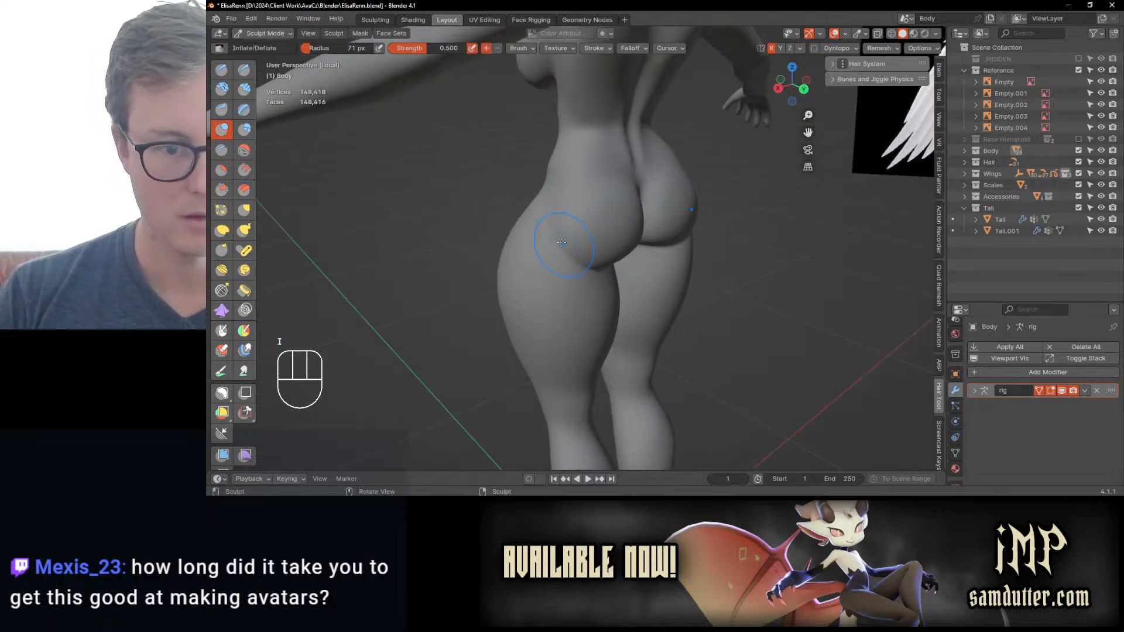
{"action": "middle_click_drag", "start_coordinate": [564, 184], "coordinate": [613, 280]}
{"action": "middle_click_drag", "start_coordinate": [613, 281], "coordinate": [644, 302]}
{"action": "middle_click_drag", "start_coordinate": [644, 302], "coordinate": [632, 231], "text": "shift"}
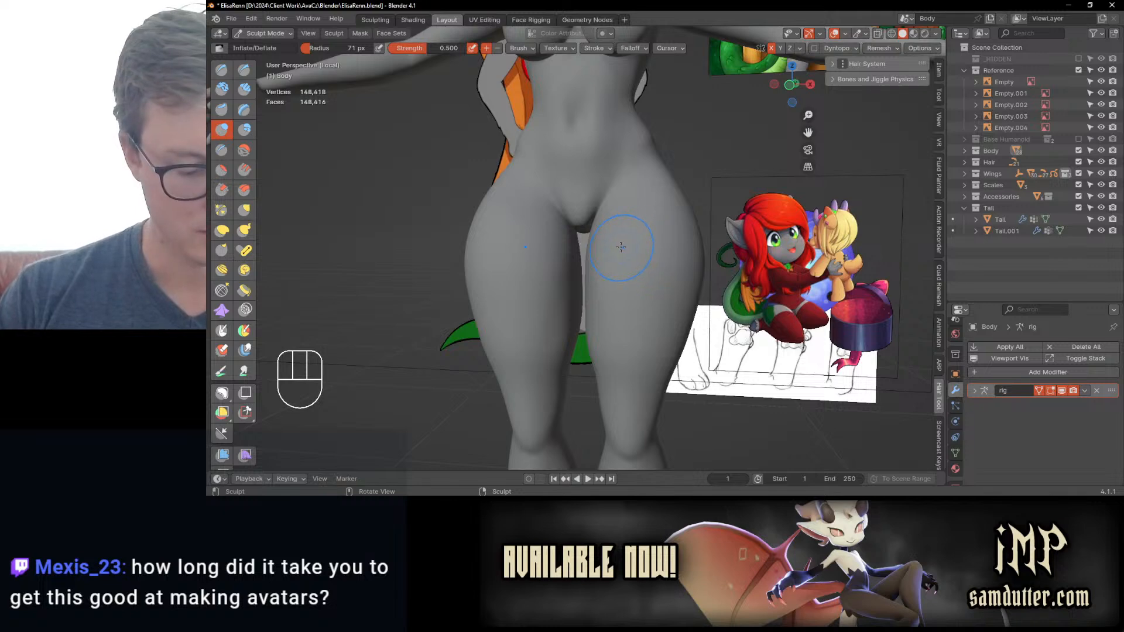
Step: Reshape the groin and inner thighs from the front with Elastic Deform, undoing one unwanted stroke
{"action": "key", "text": "j"}
{"action": "scroll", "coordinate": [620, 222], "scroll_direction": "up", "scroll_amount": 1}
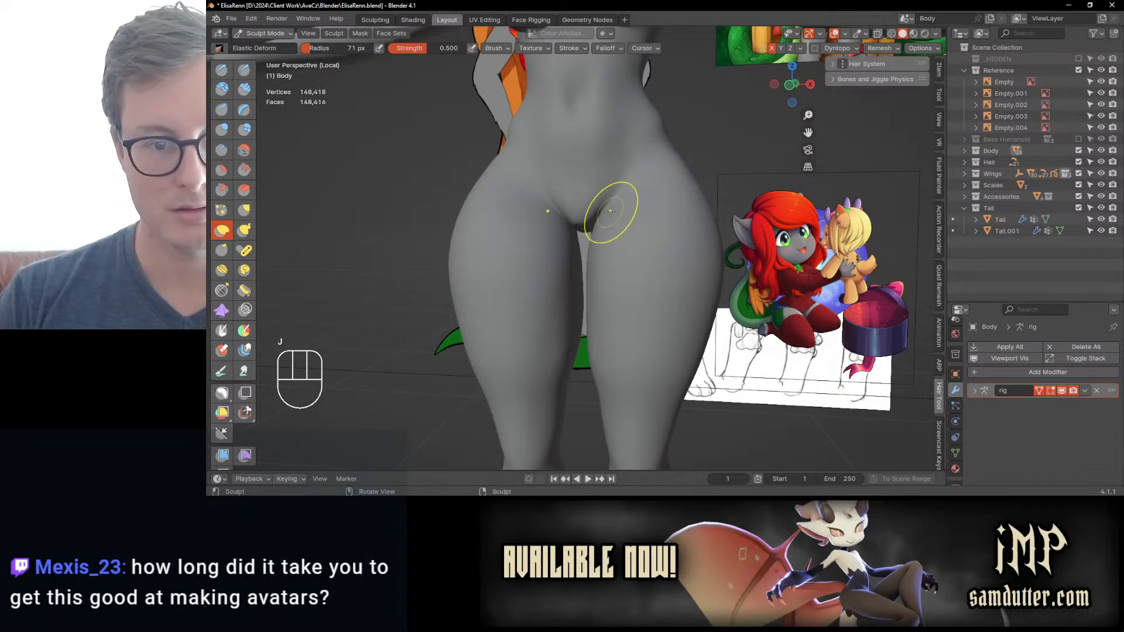
{"action": "mouse_move", "coordinate": [610, 211]}
{"action": "middle_mouse_down"}
{"action": "mouse_move", "coordinate": [622, 197]}
{"action": "mouse_move", "coordinate": [611, 252]}
{"action": "middle_mouse_up"}
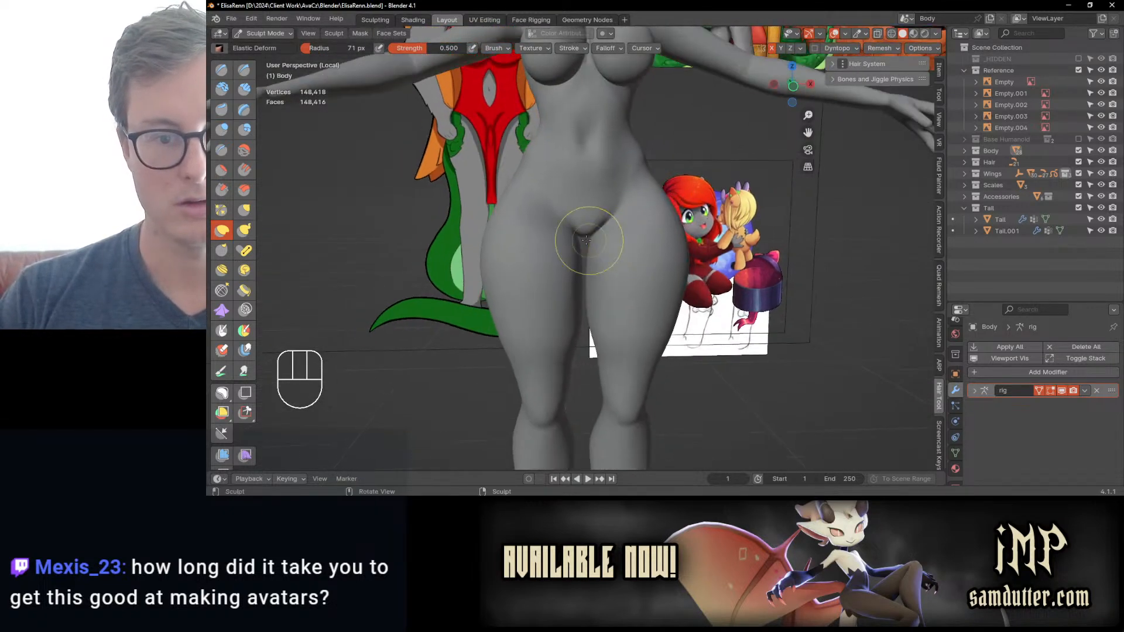
{"action": "mouse_move", "coordinate": [562, 235]}
{"action": "left_mouse_down", "text": "shift"}
{"action": "mouse_move", "coordinate": [550, 228]}
{"action": "mouse_move", "coordinate": [552, 236]}
{"action": "left_mouse_up", "text": "shift"}
{"action": "middle_click_drag", "start_coordinate": [552, 230], "coordinate": [597, 246]}
{"action": "key", "text": "ctrl+z"}
{"action": "middle_click_drag", "start_coordinate": [597, 303], "coordinate": [577, 252]}
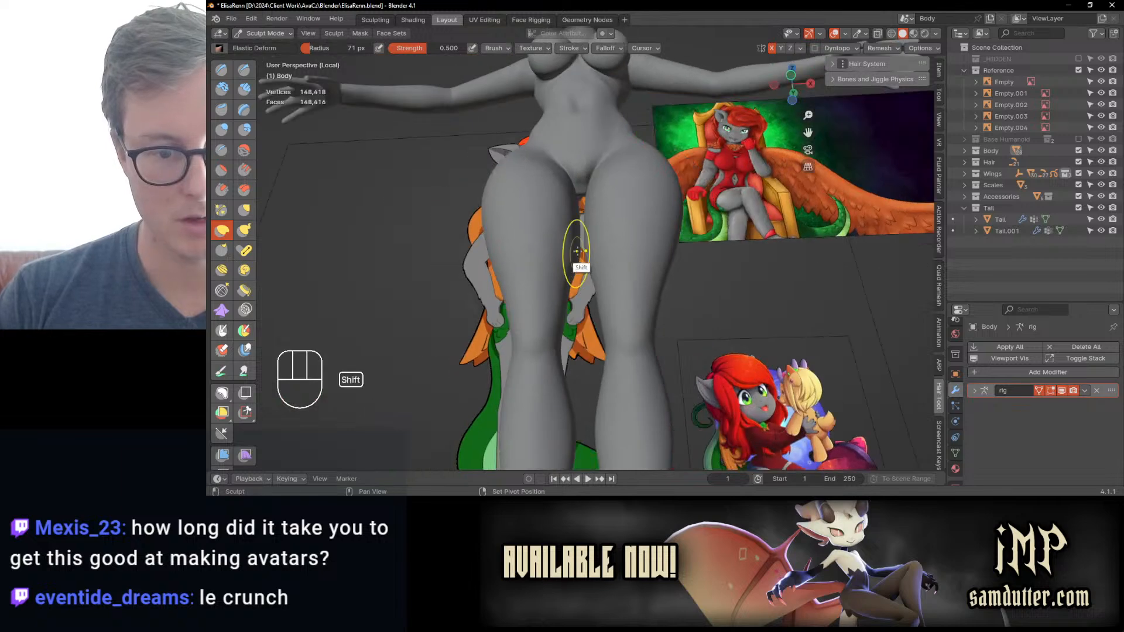
{"action": "left_click_drag", "start_coordinate": [576, 252], "coordinate": [594, 291], "text": "shift"}
{"action": "middle_click_drag", "start_coordinate": [594, 291], "coordinate": [527, 267]}
{"action": "scroll", "coordinate": [585, 299], "scroll_direction": "down", "scroll_amount": 2}
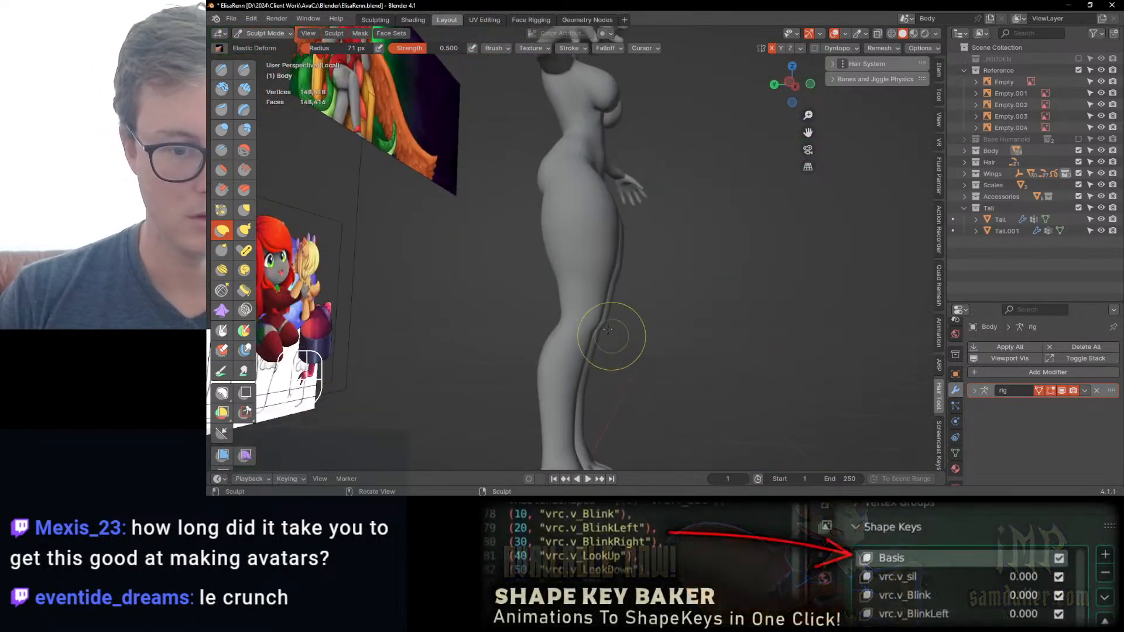
Step: In right side view, refine the front and back contours of the upper thighs with Elastic Deform
{"action": "middle_click_drag", "start_coordinate": [607, 329], "coordinate": [628, 296]}
{"action": "key", "text": "KP_3"}
{"action": "middle_click_drag", "start_coordinate": [628, 297], "coordinate": [624, 256], "text": "shift"}
{"action": "key", "text": "j"}
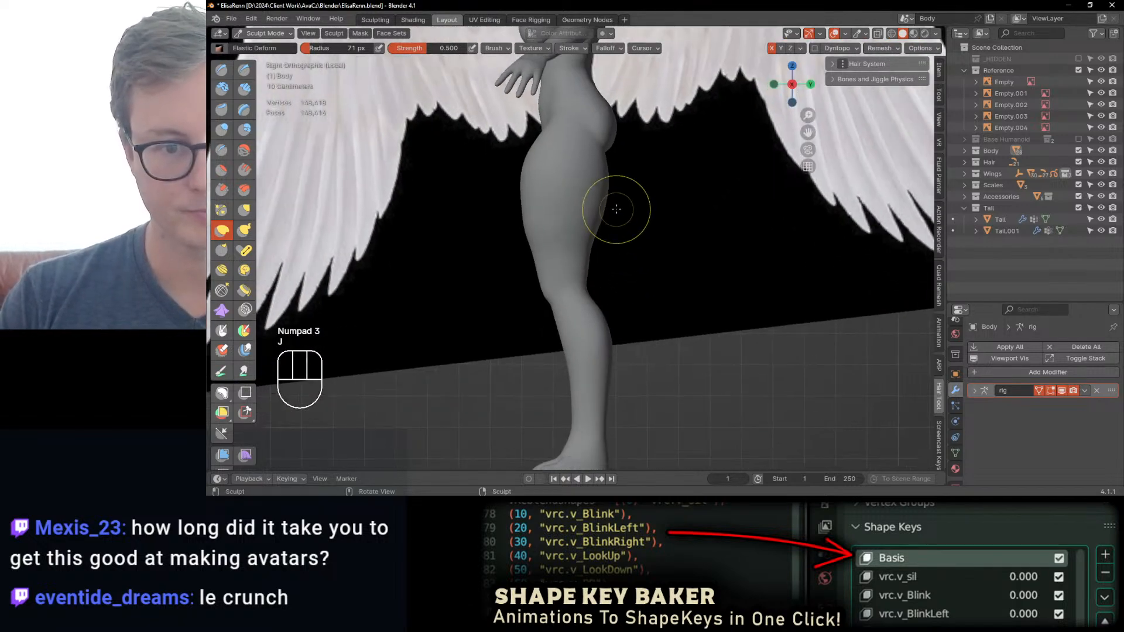
{"action": "left_click_drag", "start_coordinate": [616, 209], "coordinate": [515, 236]}
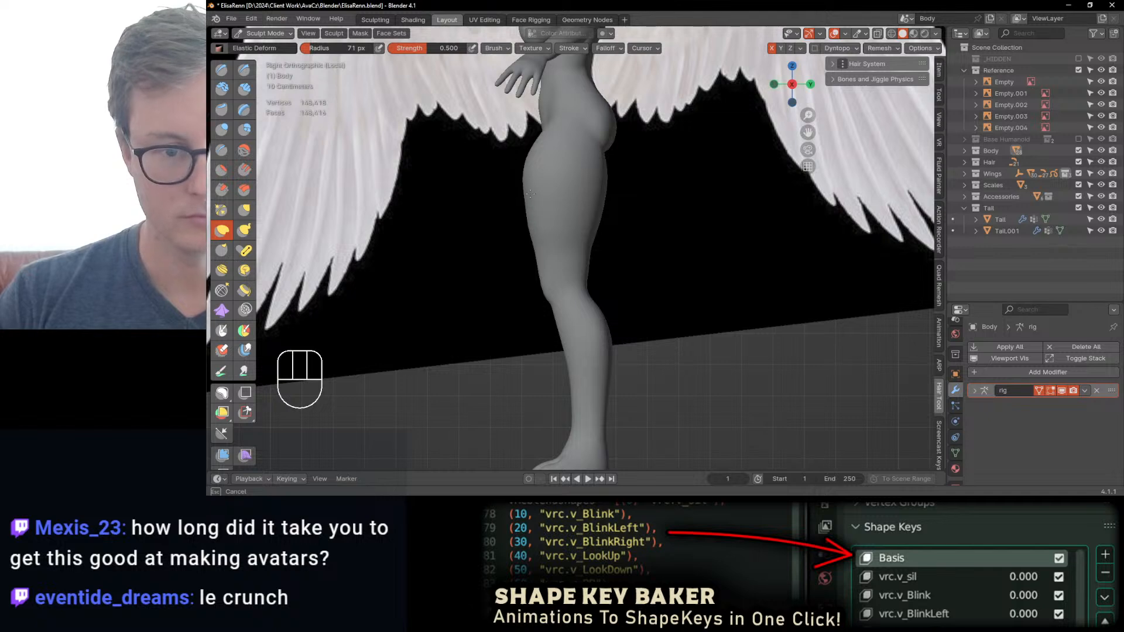
{"action": "left_click_drag", "start_coordinate": [529, 194], "coordinate": [529, 186]}
{"action": "left_click_drag", "start_coordinate": [529, 163], "coordinate": [530, 171]}
{"action": "mouse_move", "coordinate": [530, 171]}
{"action": "middle_mouse_down", "text": "shift"}
{"action": "mouse_move", "coordinate": [540, 244]}
{"action": "mouse_move", "coordinate": [542, 217]}
{"action": "middle_mouse_up", "text": "shift"}
Step: Refine the thigh profile down toward the knee in side view, adjusting both its front and back edges
{"action": "mouse_move", "coordinate": [543, 243]}
{"action": "left_mouse_down"}
{"action": "mouse_move", "coordinate": [527, 253]}
{"action": "mouse_move", "coordinate": [534, 241]}
{"action": "left_mouse_up"}
{"action": "left_click_drag", "start_coordinate": [538, 296], "coordinate": [551, 359], "text": "shift"}
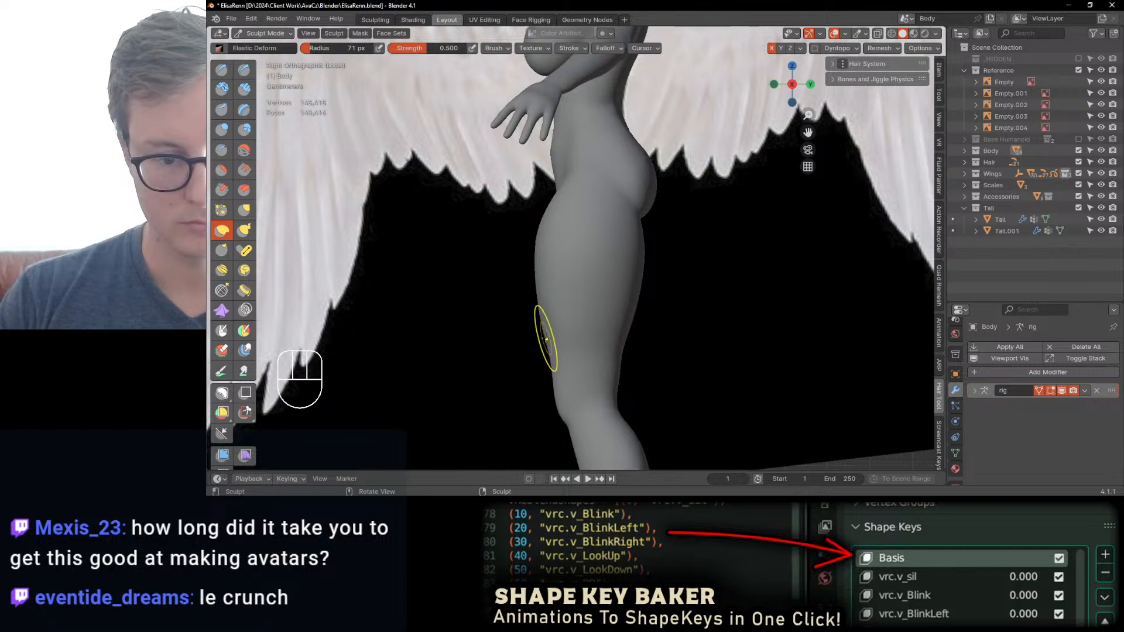
{"action": "middle_click_drag", "start_coordinate": [536, 331], "coordinate": [553, 325], "text": "ctrl"}
{"action": "left_click_drag", "start_coordinate": [554, 325], "coordinate": [560, 319]}
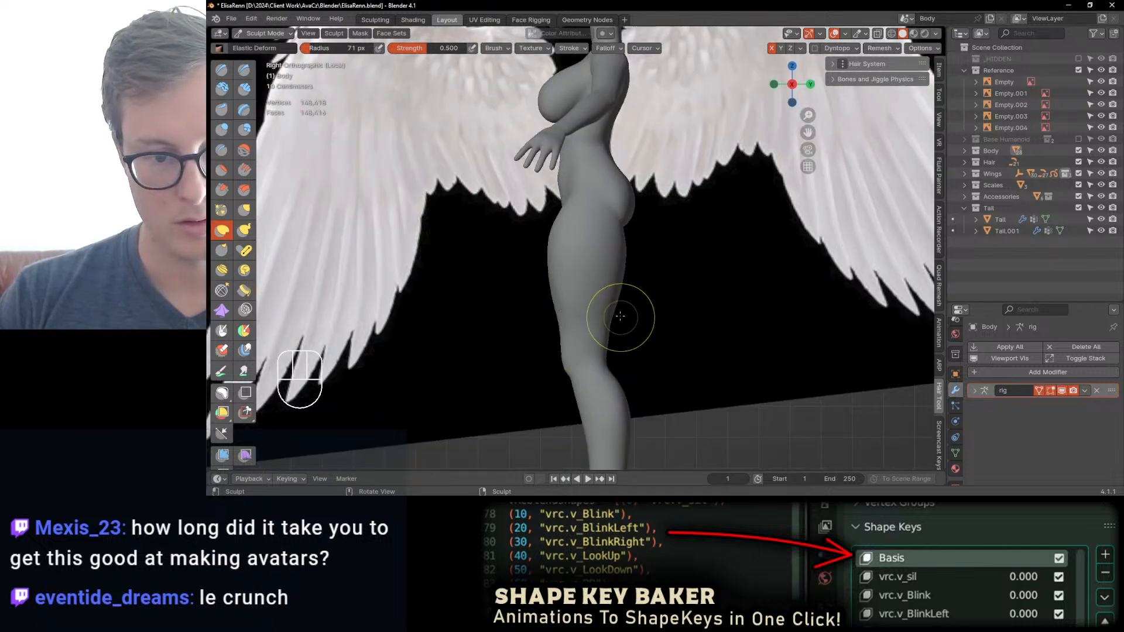
{"action": "left_click_drag", "start_coordinate": [619, 278], "coordinate": [616, 275]}
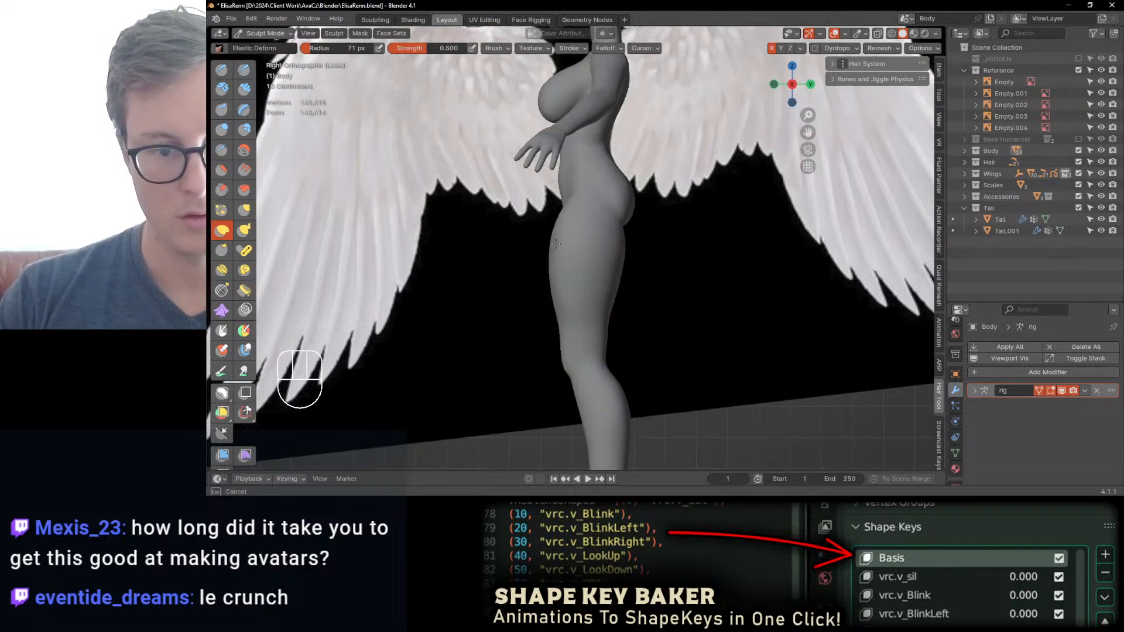
{"action": "mouse_move", "coordinate": [555, 243]}
{"action": "middle_mouse_down"}
{"action": "mouse_move", "coordinate": [595, 343]}
{"action": "mouse_move", "coordinate": [593, 304]}
{"action": "mouse_move", "coordinate": [650, 293]}
{"action": "mouse_move", "coordinate": [666, 263]}
{"action": "middle_mouse_up"}
Step: Adjust the outer contour of the hips and thighs from the front with Elastic Deform
{"action": "scroll", "coordinate": [661, 275], "scroll_direction": "up", "scroll_amount": 4}
{"action": "left_click_drag", "start_coordinate": [662, 255], "coordinate": [656, 252]}
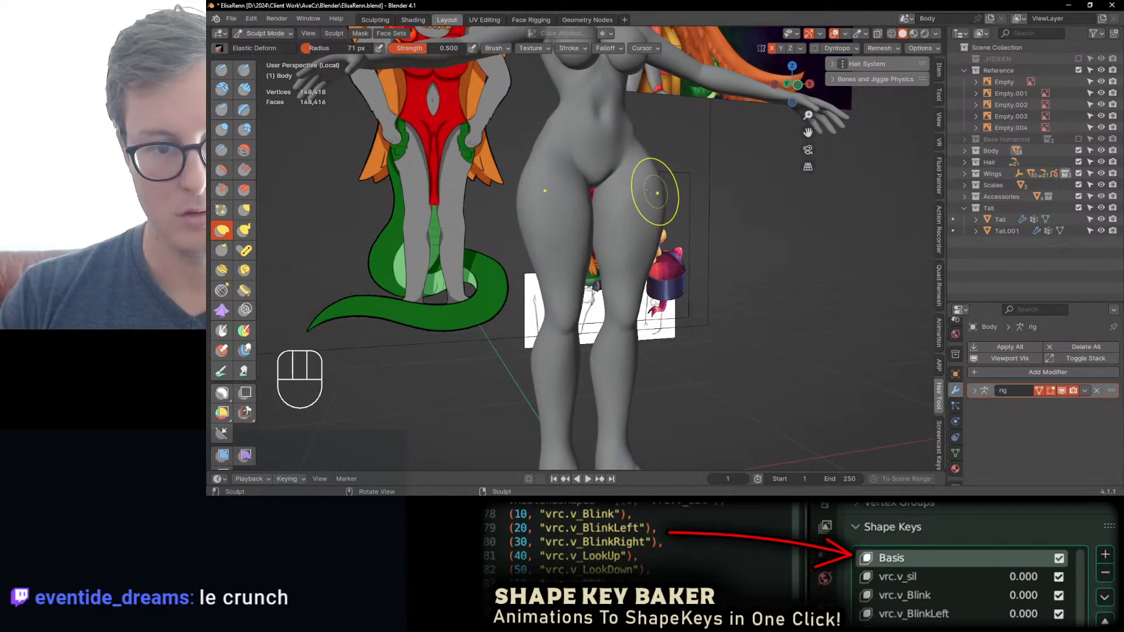
{"action": "scroll", "coordinate": [658, 228], "scroll_direction": "down", "scroll_amount": 3}
{"action": "middle_click_drag", "start_coordinate": [676, 226], "coordinate": [663, 200]}
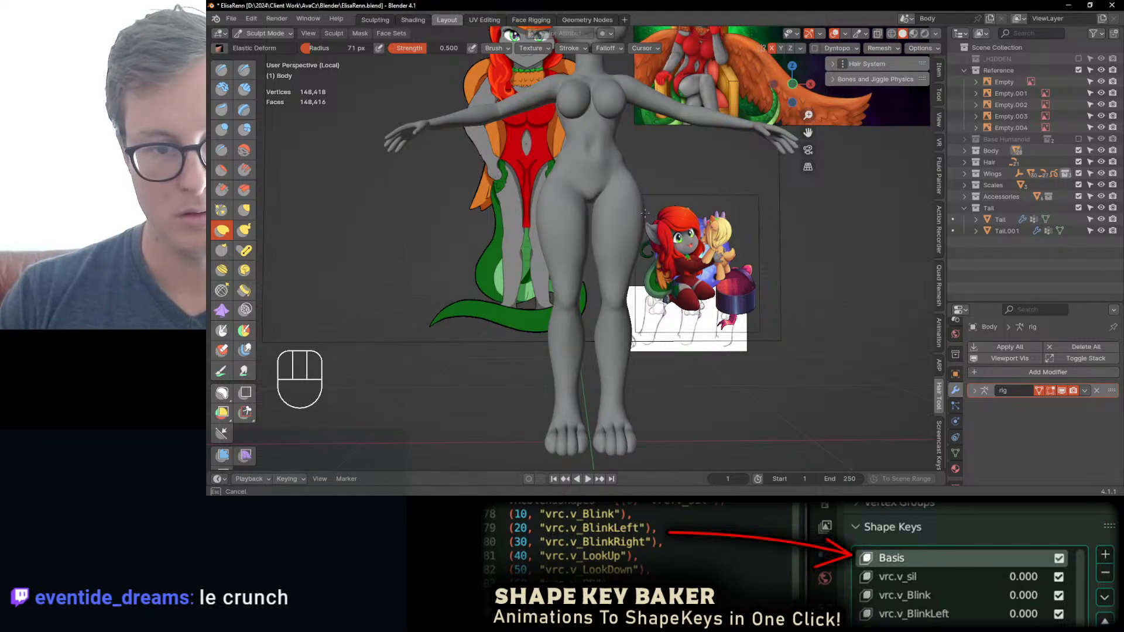
{"action": "middle_click_drag", "start_coordinate": [645, 213], "coordinate": [641, 199]}
{"action": "middle_click_drag", "start_coordinate": [619, 264], "coordinate": [581, 244]}
{"action": "scroll", "coordinate": [659, 269], "scroll_direction": "down", "scroll_amount": 3}
Step: Reshape the base and outer edges of the ears with Elastic Deform, working in perspective and front views
{"action": "middle_click_drag", "start_coordinate": [641, 289], "coordinate": [695, 188]}
{"action": "mouse_move", "coordinate": [714, 202]}
{"action": "middle_mouse_down"}
{"action": "mouse_move", "coordinate": [686, 199]}
{"action": "mouse_move", "coordinate": [632, 231]}
{"action": "mouse_move", "coordinate": [580, 234]}
{"action": "mouse_move", "coordinate": [618, 235]}
{"action": "mouse_move", "coordinate": [619, 296]}
{"action": "mouse_move", "coordinate": [595, 240]}
{"action": "mouse_move", "coordinate": [627, 263]}
{"action": "mouse_move", "coordinate": [585, 270]}
{"action": "mouse_move", "coordinate": [615, 234]}
{"action": "mouse_move", "coordinate": [629, 201]}
{"action": "mouse_move", "coordinate": [621, 190]}
{"action": "mouse_move", "coordinate": [657, 204]}
{"action": "middle_mouse_up"}
{"action": "middle_click_drag", "start_coordinate": [657, 205], "coordinate": [617, 244], "text": "ctrl"}
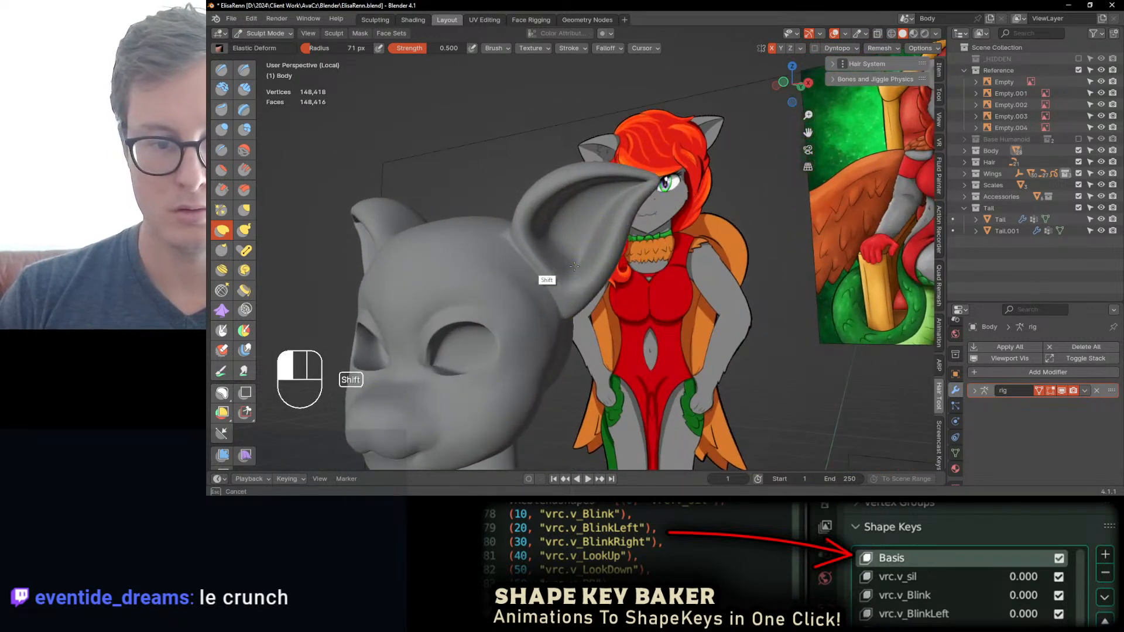
{"action": "mouse_move", "coordinate": [518, 243]}
{"action": "middle_mouse_down"}
{"action": "mouse_move", "coordinate": [602, 326]}
{"action": "mouse_move", "coordinate": [609, 207]}
{"action": "middle_mouse_up"}
{"action": "middle_click_drag", "start_coordinate": [567, 273], "coordinate": [636, 305]}
{"action": "key", "text": "KP_1"}
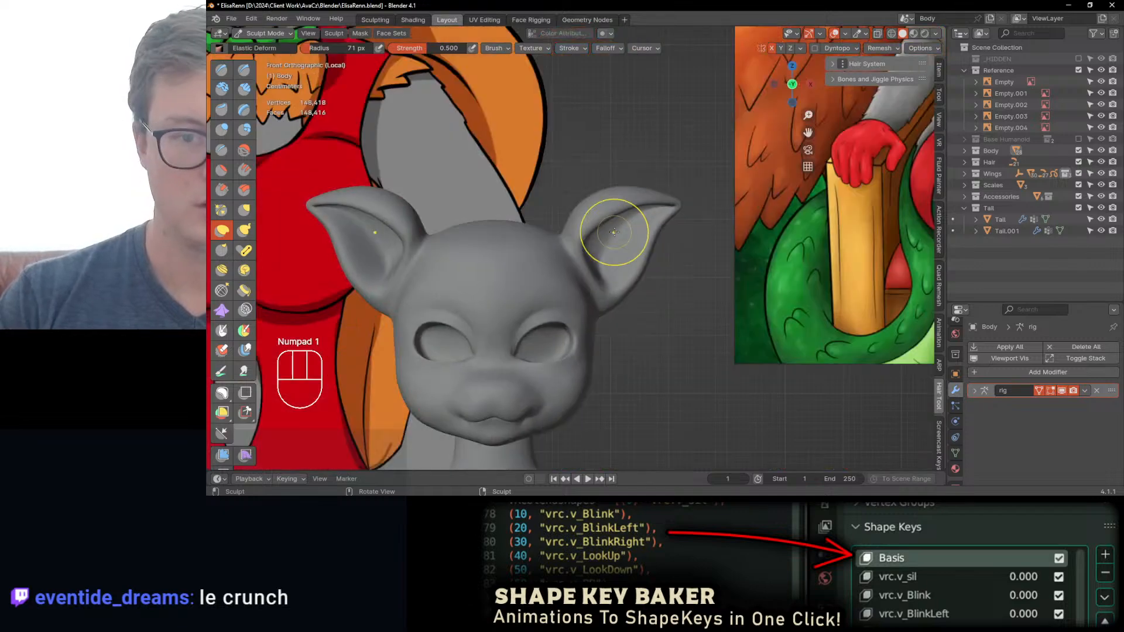
{"action": "mouse_move", "coordinate": [615, 188]}
{"action": "middle_mouse_down", "text": "ctrl"}
{"action": "mouse_move", "coordinate": [602, 239]}
{"action": "mouse_move", "coordinate": [556, 259]}
{"action": "mouse_move", "coordinate": [545, 226]}
{"action": "mouse_move", "coordinate": [555, 205]}
{"action": "middle_mouse_up", "text": "ctrl"}
Step: Thicken the rims of the ears using the Inflate/Deflate brush with a 71 px radius
{"action": "key", "text": "i"}
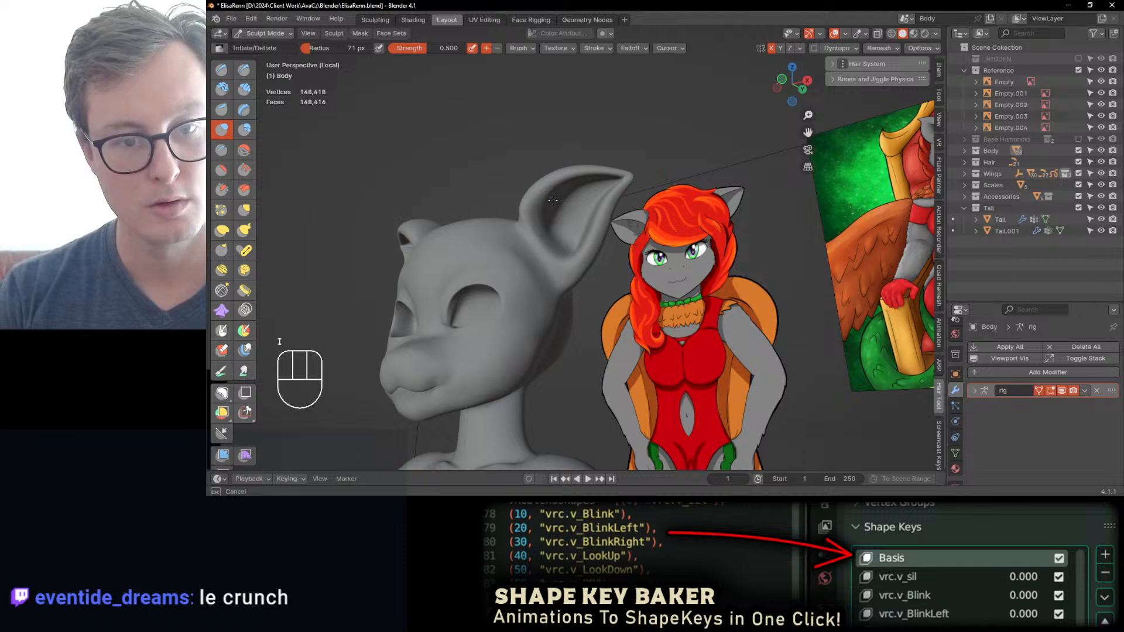
{"action": "middle_click_drag", "start_coordinate": [579, 188], "coordinate": [574, 260]}
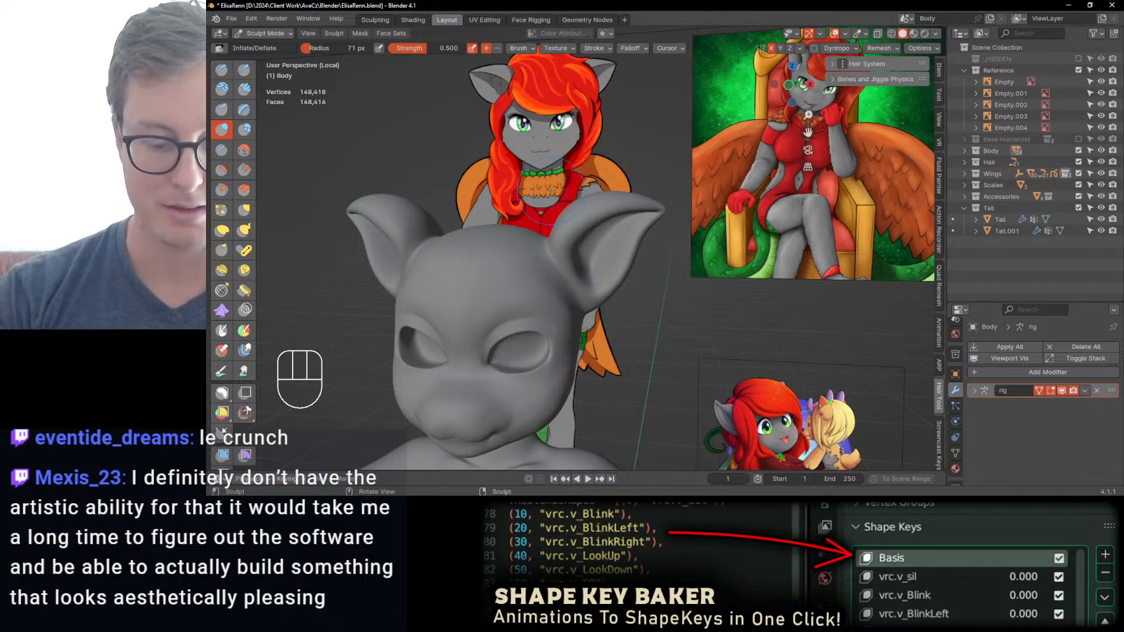
{"action": "key", "text": "KP_1"}
{"action": "mouse_move", "coordinate": [575, 182]}
{"action": "middle_mouse_down"}
{"action": "mouse_move", "coordinate": [574, 191]}
{"action": "mouse_move", "coordinate": [554, 177]}
{"action": "middle_mouse_up"}
{"action": "key", "text": "KP_1"}
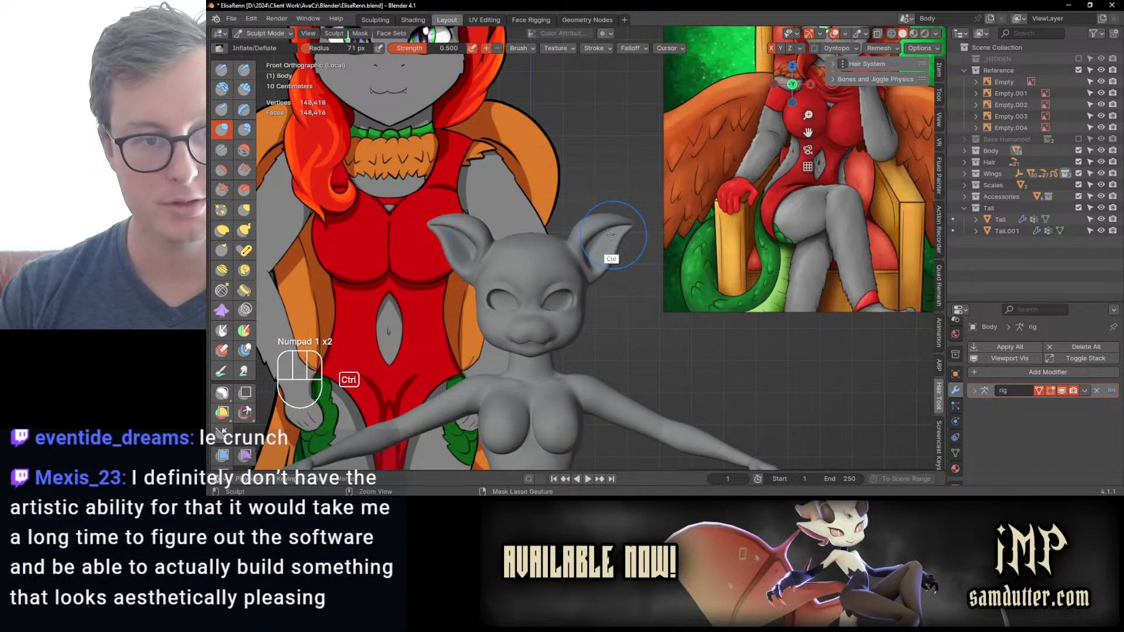
{"action": "scroll", "coordinate": [614, 239], "scroll_direction": "down", "scroll_amount": 3}
{"action": "scroll", "coordinate": [613, 246], "scroll_direction": "up", "scroll_amount": 2}
{"action": "middle_click_drag", "start_coordinate": [613, 256], "coordinate": [660, 224], "text": "ctrl"}
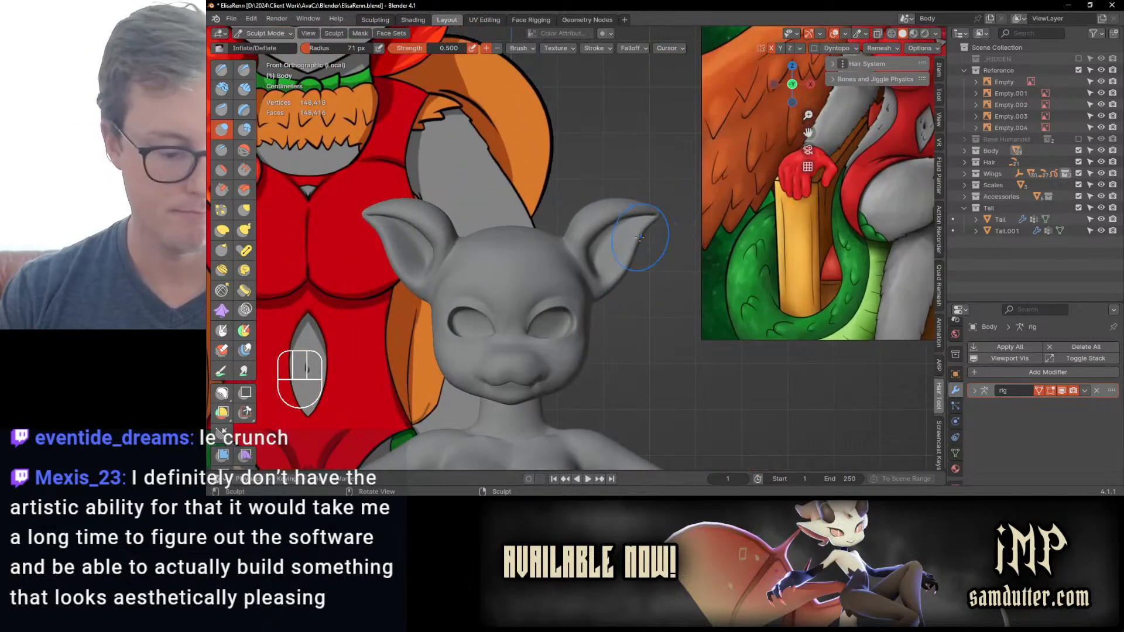
{"action": "key", "text": "h"}
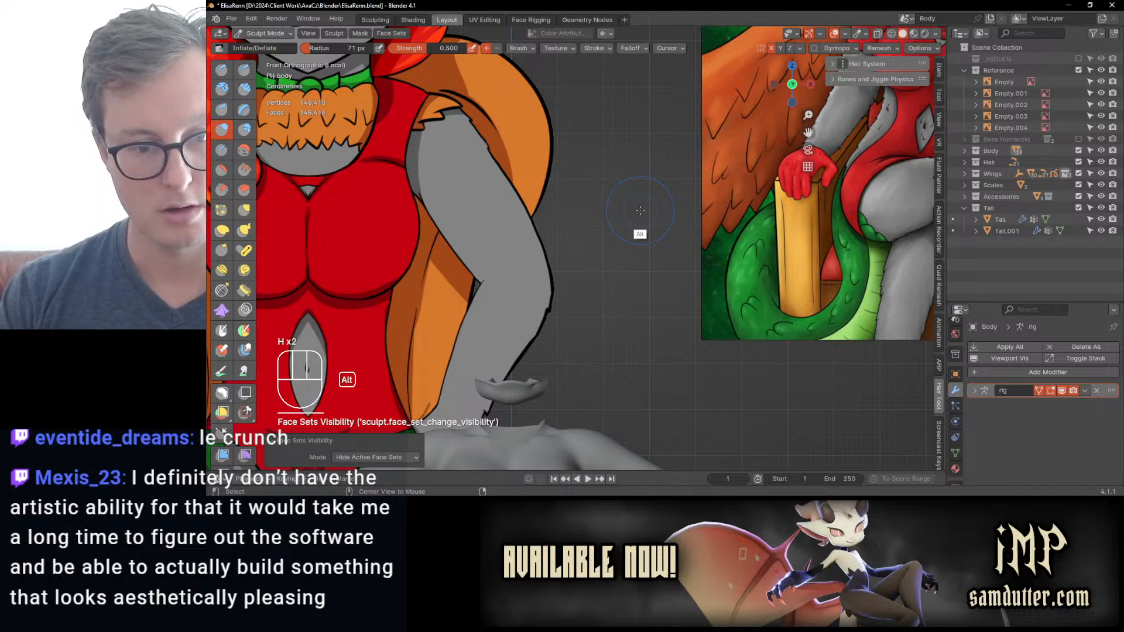
{"action": "key", "text": "alt+h"}
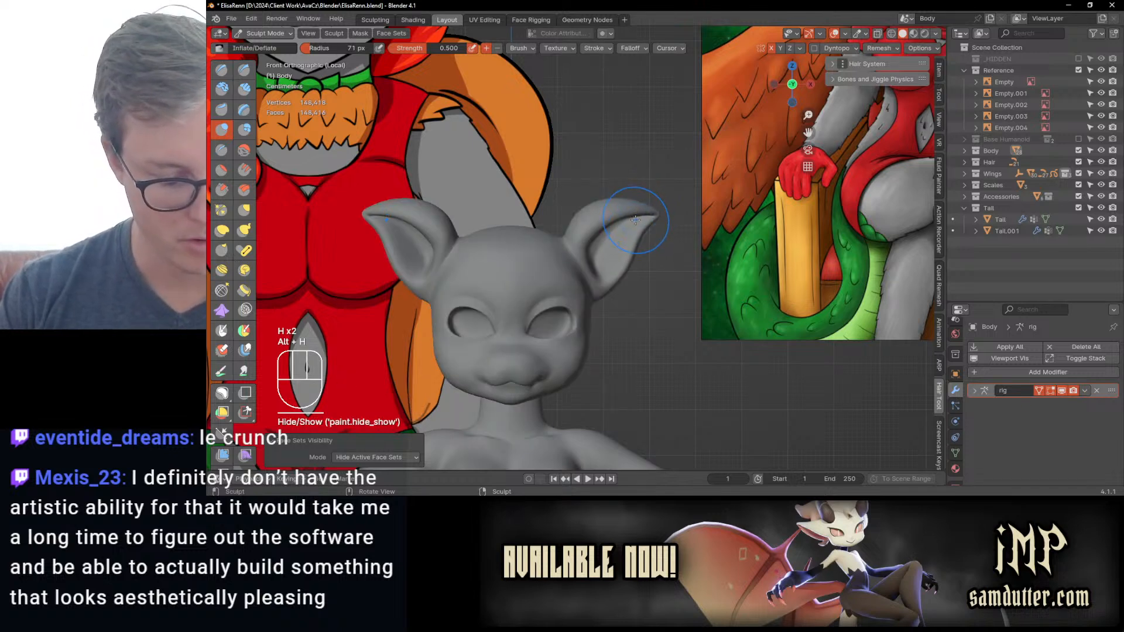
Step: Refine the ear tips, bases and outer edges in front view with Elastic Deform
{"action": "key", "text": "j"}
{"action": "middle_click_drag", "start_coordinate": [640, 216], "coordinate": [654, 200], "text": "ctrl"}
{"action": "mouse_move", "coordinate": [652, 201]}
{"action": "left_mouse_down"}
{"action": "mouse_move", "coordinate": [647, 228]}
{"action": "mouse_move", "coordinate": [643, 212]}
{"action": "left_mouse_up"}
{"action": "left_click_drag", "start_coordinate": [559, 234], "coordinate": [566, 222]}
{"action": "left_click_drag", "start_coordinate": [567, 220], "coordinate": [614, 195]}
{"action": "left_click_drag", "start_coordinate": [652, 211], "coordinate": [656, 215]}
{"action": "mouse_move", "coordinate": [650, 225]}
{"action": "middle_mouse_down", "text": "ctrl"}
{"action": "mouse_move", "coordinate": [652, 328]}
{"action": "mouse_move", "coordinate": [587, 328]}
{"action": "mouse_move", "coordinate": [590, 257]}
{"action": "middle_mouse_up", "text": "ctrl"}
Step: Reshape the sides of the head, cheeks and jawline in front view with Elastic Deform
{"action": "left_click_drag", "start_coordinate": [595, 316], "coordinate": [600, 305]}
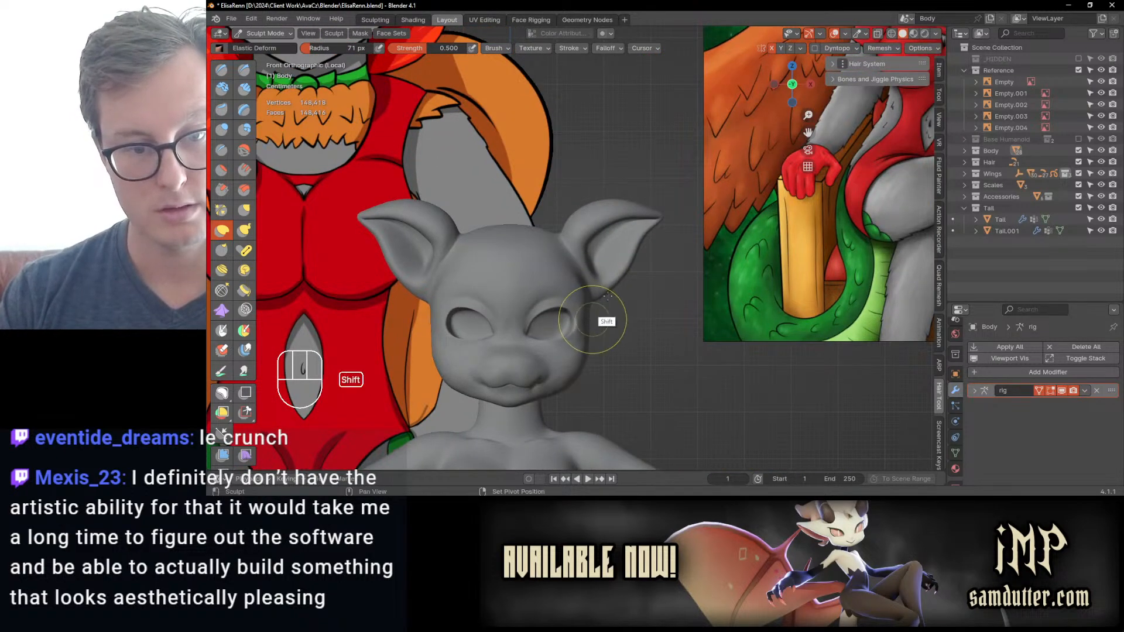
{"action": "middle_click_drag", "start_coordinate": [607, 318], "coordinate": [640, 271], "text": "ctrl"}
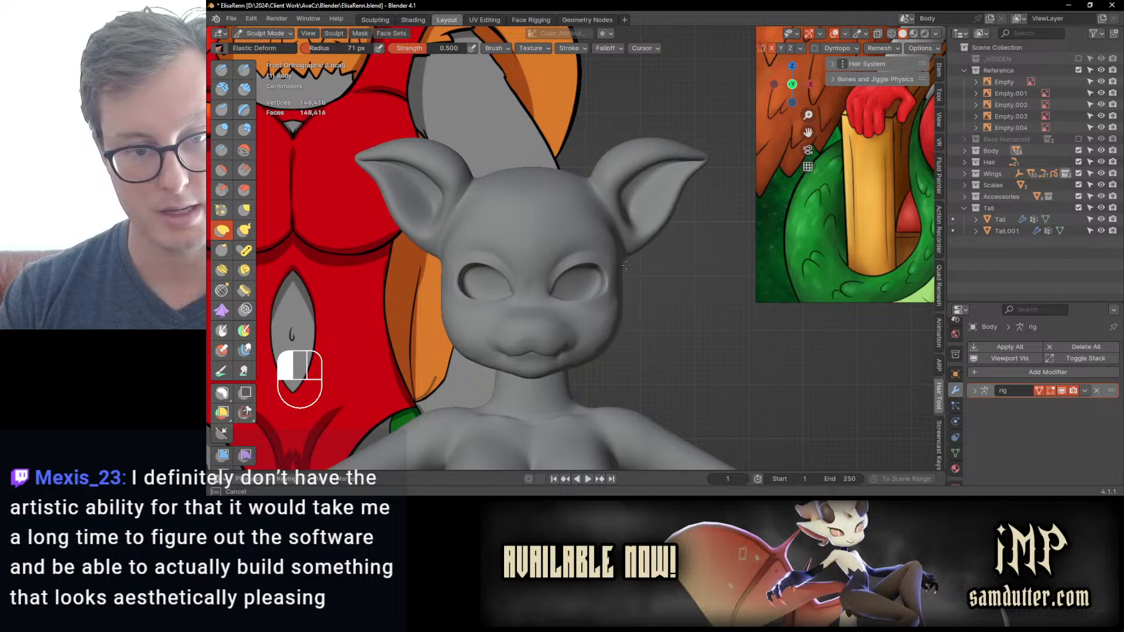
{"action": "left_click_drag", "start_coordinate": [623, 274], "coordinate": [623, 282]}
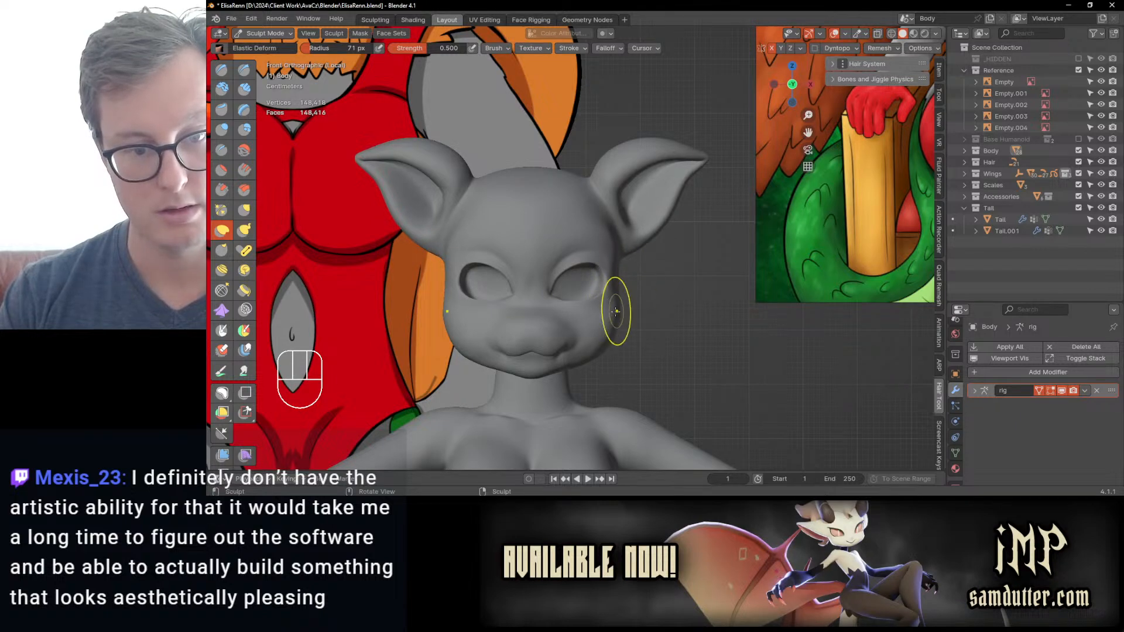
{"action": "mouse_move", "coordinate": [616, 311]}
{"action": "middle_mouse_down", "text": "ctrl"}
{"action": "mouse_move", "coordinate": [602, 326]}
{"action": "mouse_move", "coordinate": [613, 173]}
{"action": "mouse_move", "coordinate": [594, 151]}
{"action": "mouse_move", "coordinate": [592, 213]}
{"action": "middle_mouse_up", "text": "ctrl"}
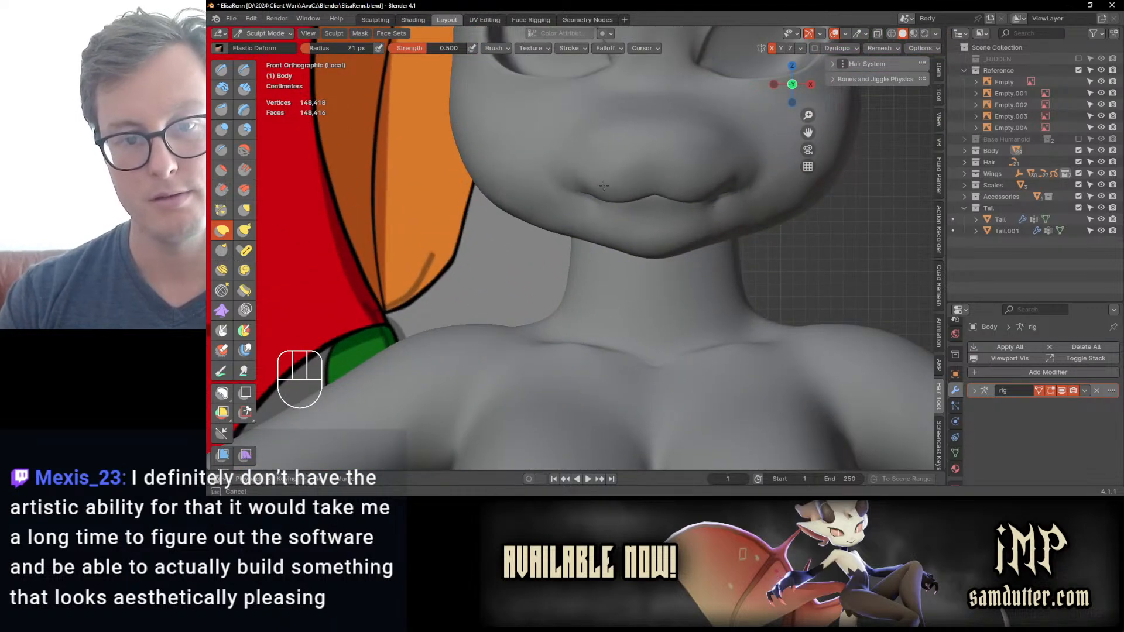
{"action": "middle_click_drag", "start_coordinate": [606, 230], "coordinate": [606, 259], "text": "ctrl"}
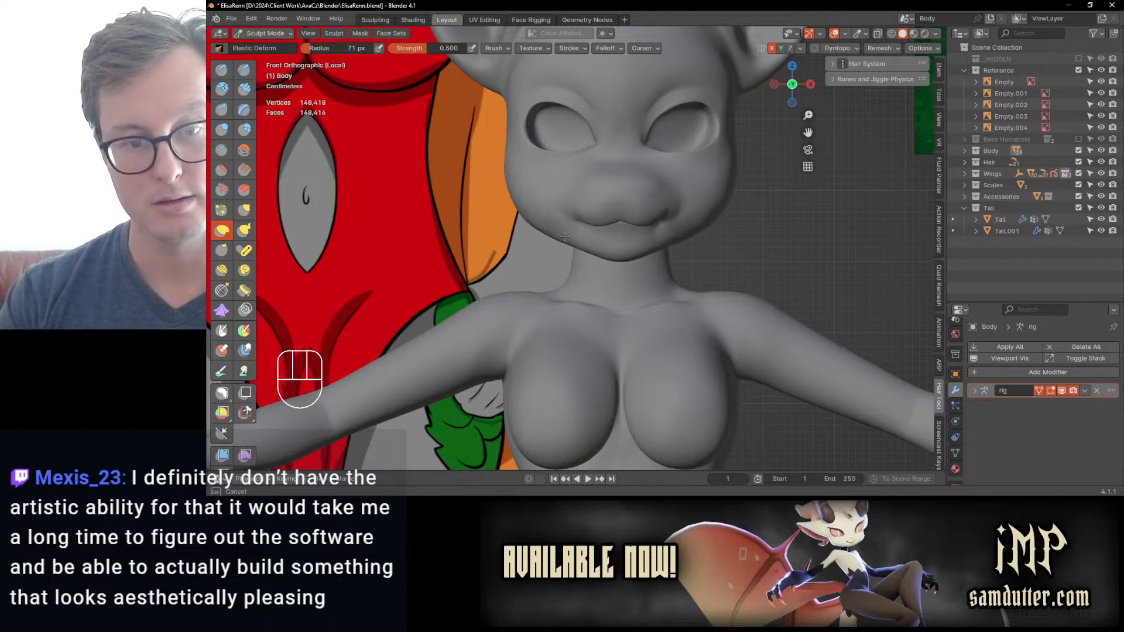
{"action": "mouse_move", "coordinate": [609, 201]}
{"action": "middle_mouse_down"}
{"action": "mouse_move", "coordinate": [665, 188]}
{"action": "mouse_move", "coordinate": [619, 194]}
{"action": "middle_mouse_up"}
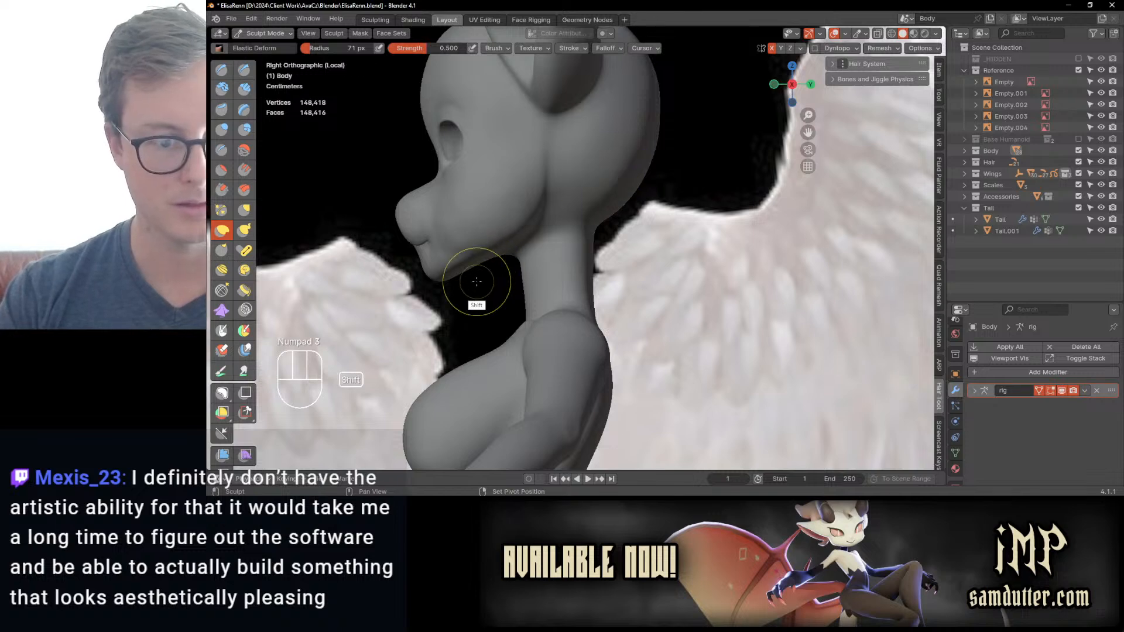
Step: Reshape the chin and the area below the lower lip in right side view with Elastic Deform
{"action": "scroll", "coordinate": [477, 300], "scroll_direction": "up", "scroll_amount": 3}
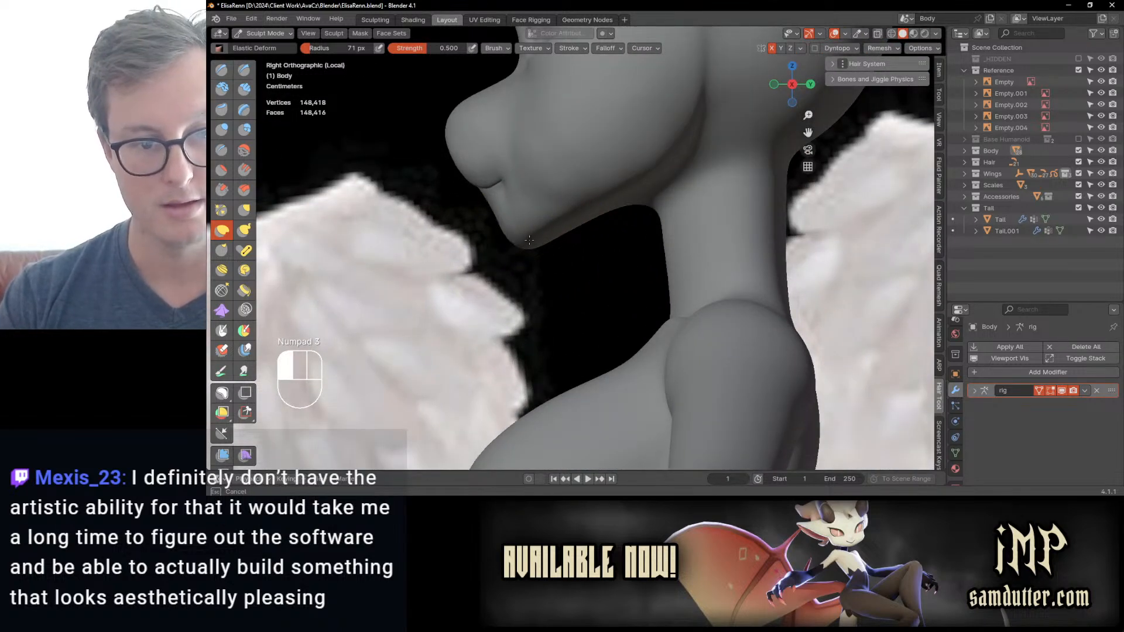
{"action": "left_click_drag", "start_coordinate": [530, 247], "coordinate": [522, 248]}
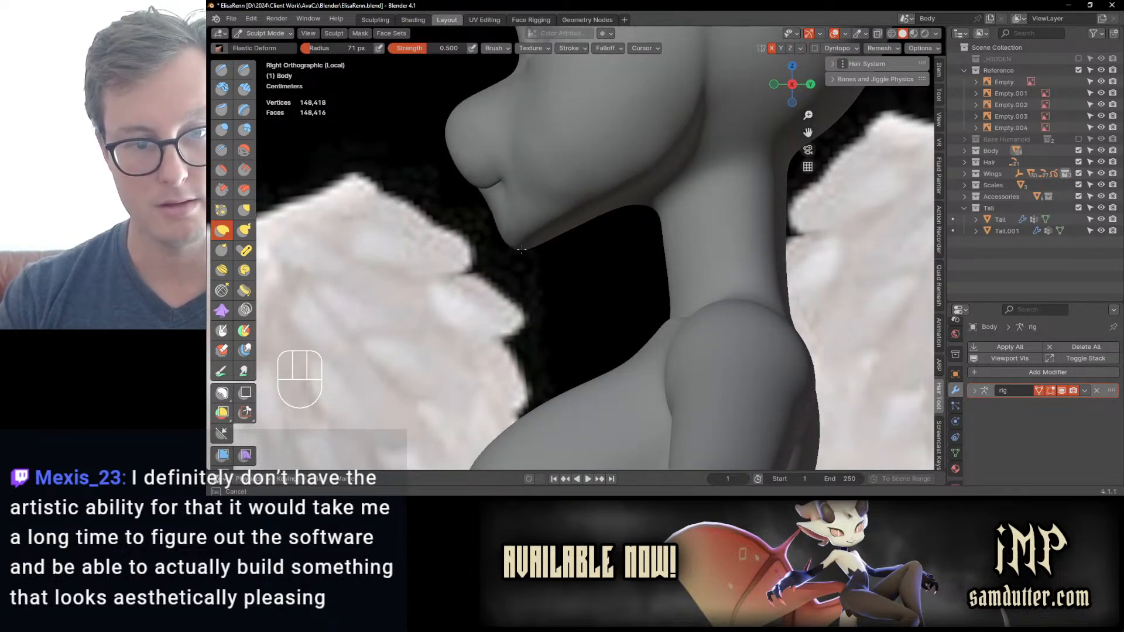
{"action": "middle_click_drag", "start_coordinate": [484, 208], "coordinate": [516, 243], "text": "shift"}
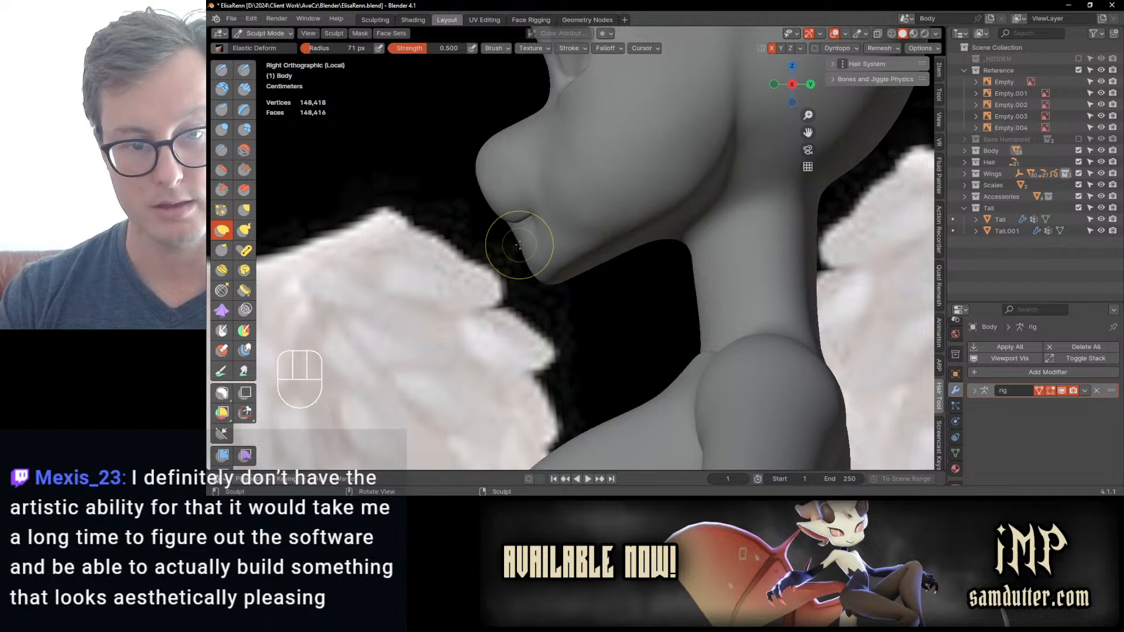
{"action": "left_click_drag", "start_coordinate": [523, 246], "coordinate": [523, 248]}
{"action": "mouse_move", "coordinate": [523, 248]}
{"action": "middle_mouse_down"}
{"action": "mouse_move", "coordinate": [541, 254]}
{"action": "mouse_move", "coordinate": [590, 232]}
{"action": "middle_mouse_up"}
Step: Reshape the underside of the chin, jaw and neck in right side view with Elastic Deform, using up to a 112 px radius
{"action": "key", "text": "KP_3"}
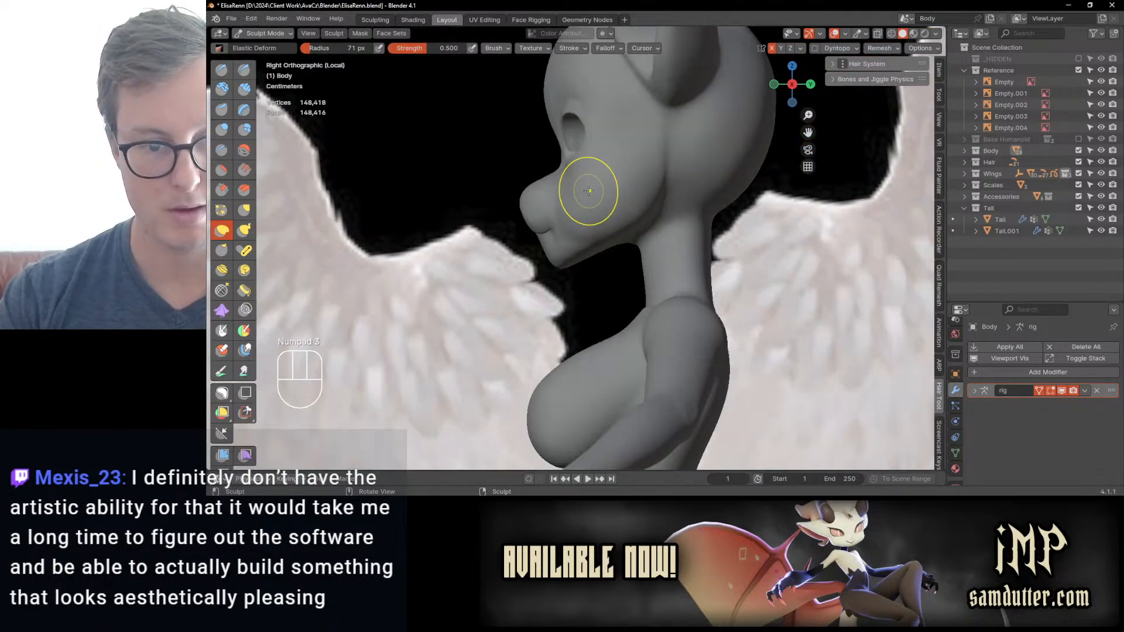
{"action": "middle_click_drag", "start_coordinate": [622, 282], "coordinate": [575, 326], "text": "ctrl"}
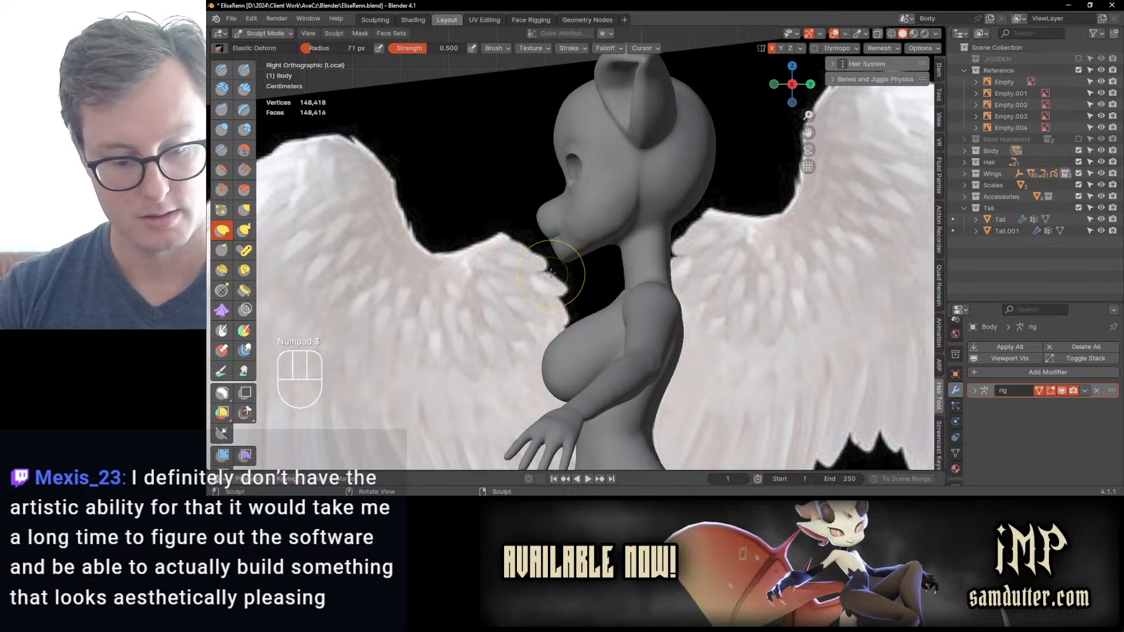
{"action": "key", "text": "bracketright"}
{"action": "scroll", "coordinate": [608, 269], "scroll_direction": "up", "scroll_amount": 1}
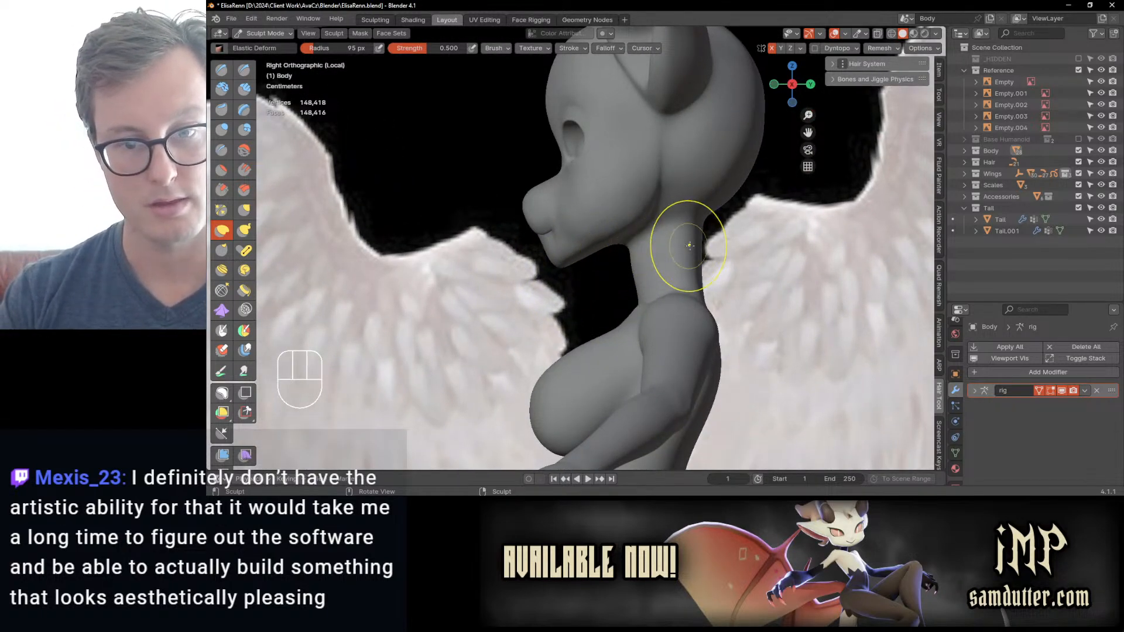
{"action": "scroll", "coordinate": [643, 256], "scroll_direction": "up", "scroll_amount": 1}
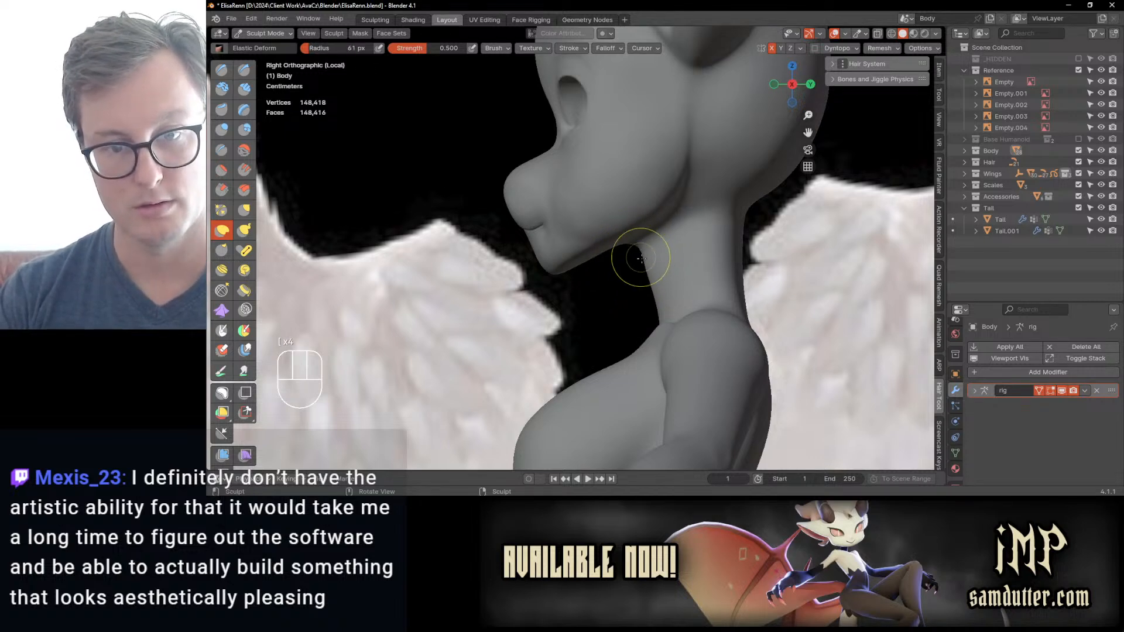
{"action": "scroll", "coordinate": [648, 271], "scroll_direction": "down", "scroll_amount": 2}
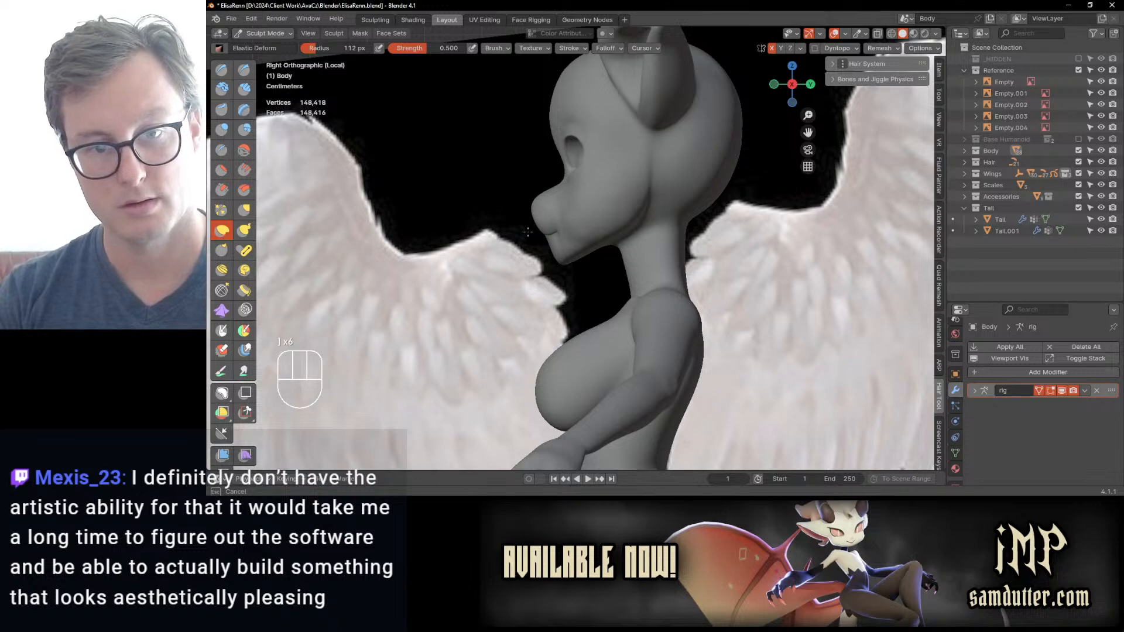
{"action": "scroll", "coordinate": [579, 249], "scroll_direction": "up", "scroll_amount": 2}
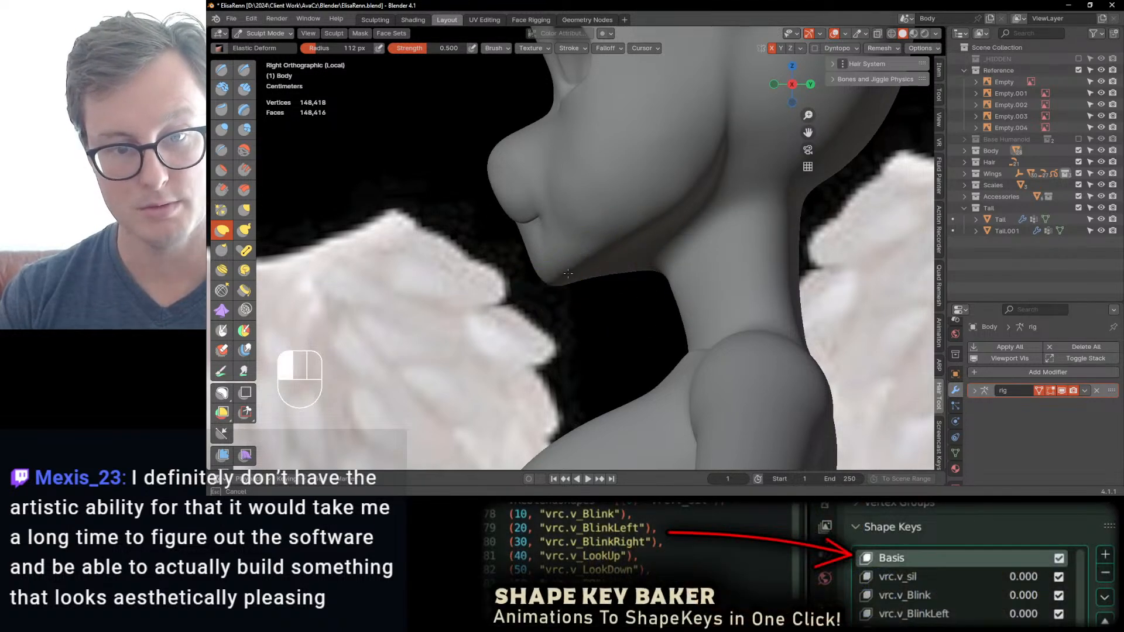
{"action": "mouse_move", "coordinate": [555, 273]}
{"action": "middle_mouse_down"}
{"action": "mouse_move", "coordinate": [640, 251]}
{"action": "mouse_move", "coordinate": [626, 287]}
{"action": "mouse_move", "coordinate": [639, 251]}
{"action": "mouse_move", "coordinate": [564, 238]}
{"action": "mouse_move", "coordinate": [577, 251]}
{"action": "mouse_move", "coordinate": [494, 271]}
{"action": "mouse_move", "coordinate": [597, 279]}
{"action": "mouse_move", "coordinate": [555, 214]}
{"action": "middle_mouse_up"}
{"action": "scroll", "coordinate": [597, 279], "scroll_direction": "up", "scroll_amount": 2}
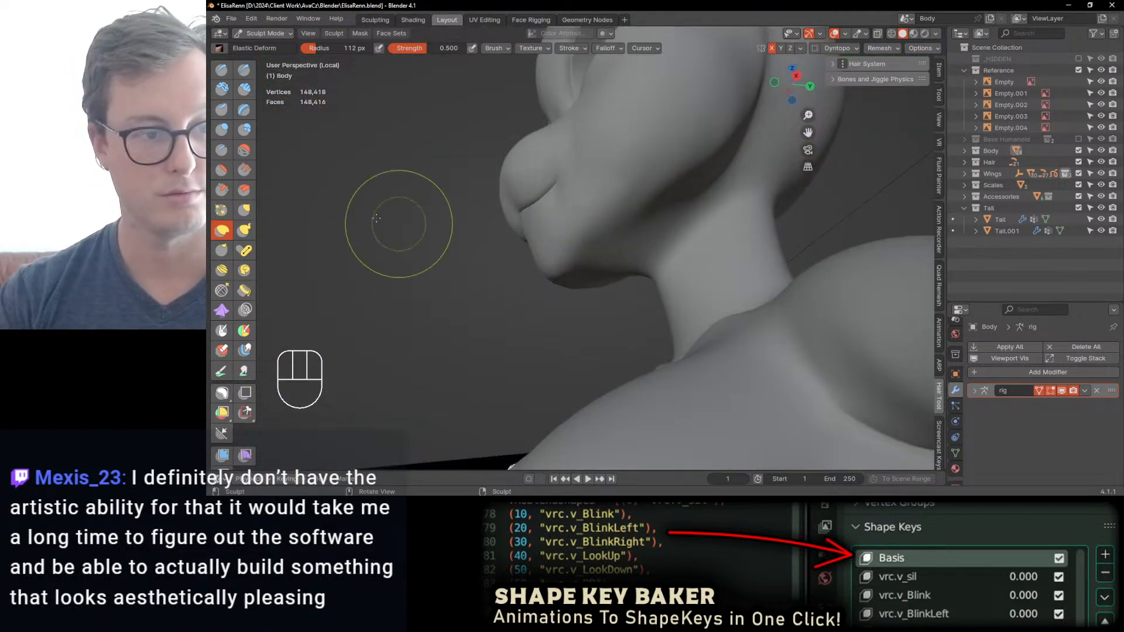
Step: Soften the crease between the jaw and the neck with the Fill/Deepen brush at 0.700 strength and a 112 px radius
{"action": "left_click", "coordinate": [245, 171]}
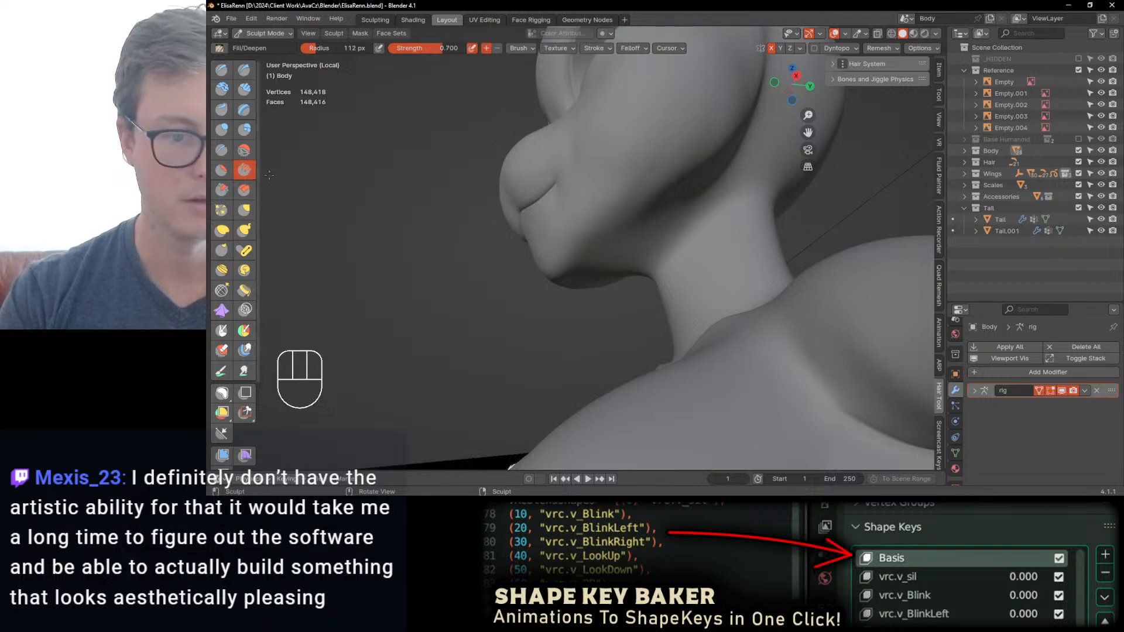
{"action": "middle_click_drag", "start_coordinate": [687, 234], "coordinate": [705, 223]}
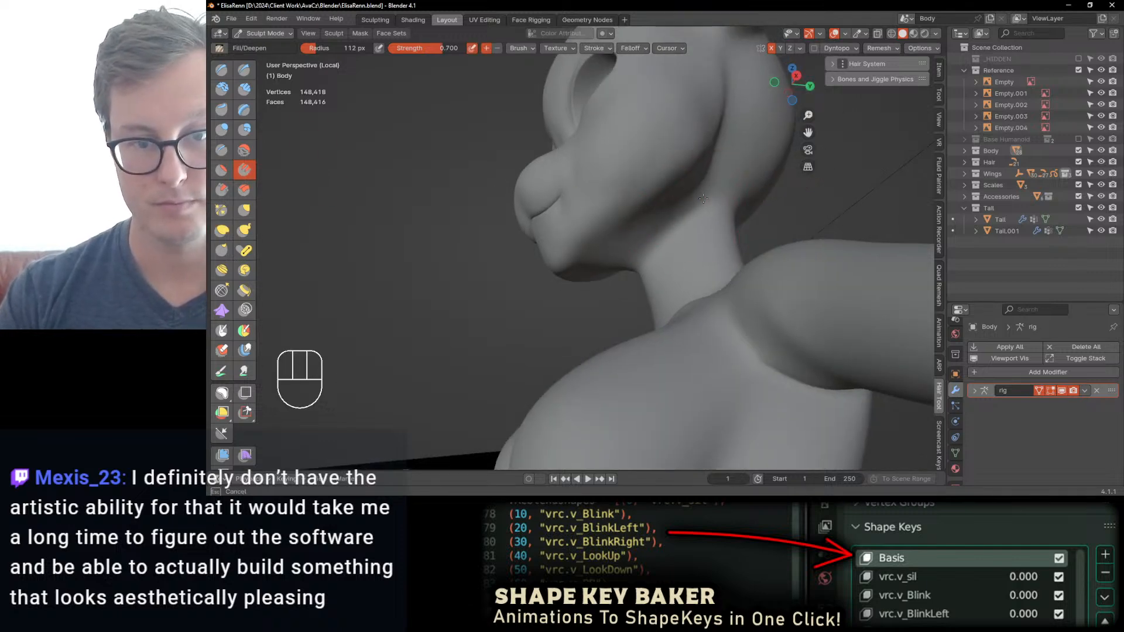
{"action": "mouse_move", "coordinate": [703, 199]}
{"action": "left_mouse_down"}
{"action": "mouse_move", "coordinate": [686, 216]}
{"action": "mouse_move", "coordinate": [697, 188]}
{"action": "mouse_move", "coordinate": [686, 200]}
{"action": "left_mouse_up"}
{"action": "key", "text": "ctrl+z"}
{"action": "mouse_move", "coordinate": [645, 215]}
{"action": "middle_mouse_down"}
{"action": "mouse_move", "coordinate": [622, 229]}
{"action": "mouse_move", "coordinate": [642, 171]}
{"action": "middle_mouse_up"}
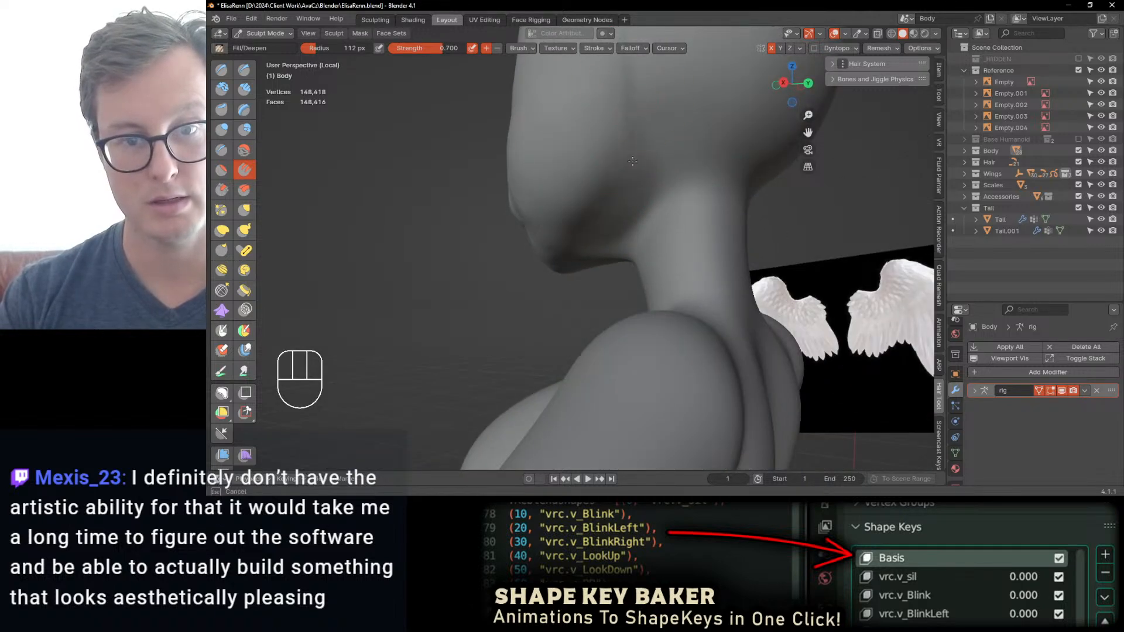
{"action": "left_click_drag", "start_coordinate": [632, 161], "coordinate": [635, 66], "text": "shift"}
{"action": "left_click_drag", "start_coordinate": [629, 108], "coordinate": [625, 202]}
{"action": "mouse_move", "coordinate": [623, 211]}
{"action": "middle_mouse_down"}
{"action": "mouse_move", "coordinate": [653, 207]}
{"action": "mouse_move", "coordinate": [649, 198]}
{"action": "middle_mouse_up"}
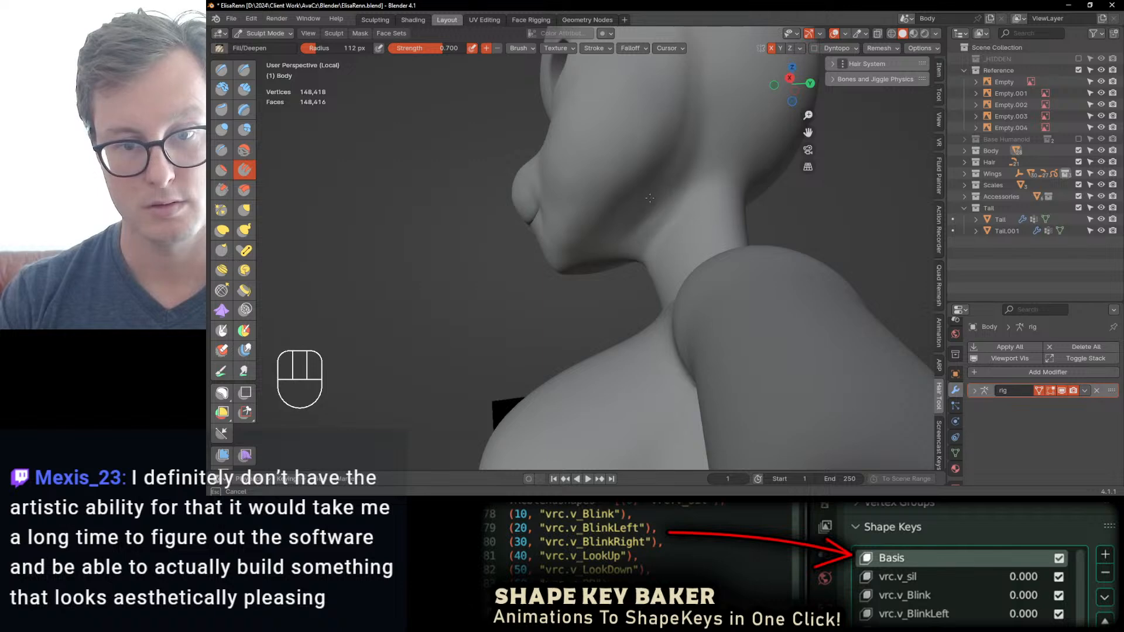
{"action": "left_click_drag", "start_coordinate": [650, 197], "coordinate": [647, 231]}
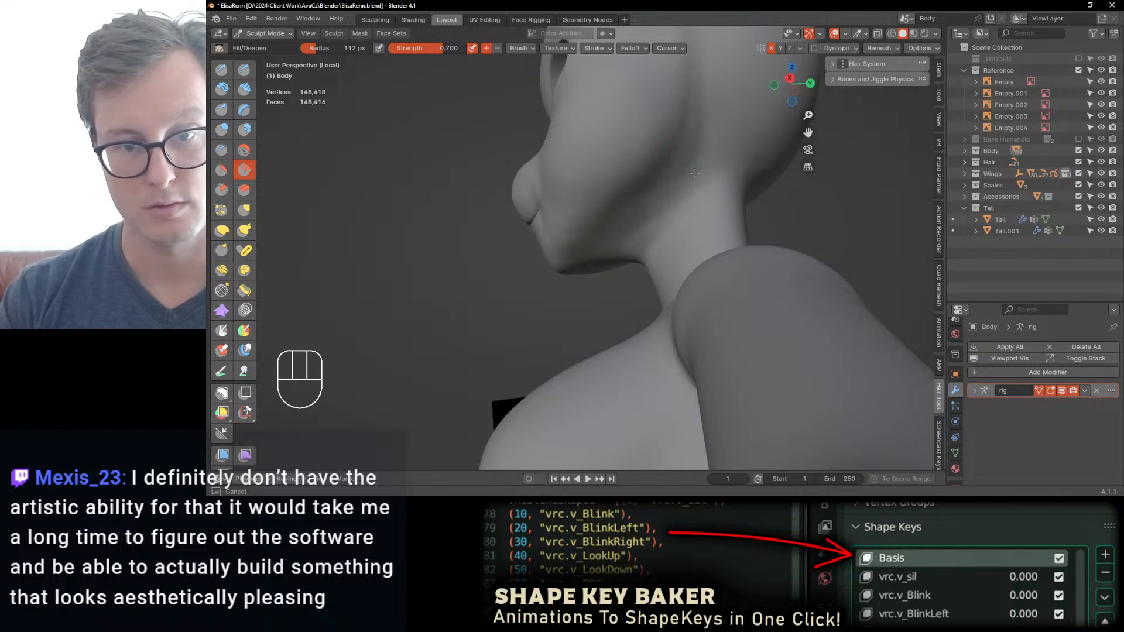
{"action": "left_click_drag", "start_coordinate": [694, 173], "coordinate": [681, 194], "text": "shift"}
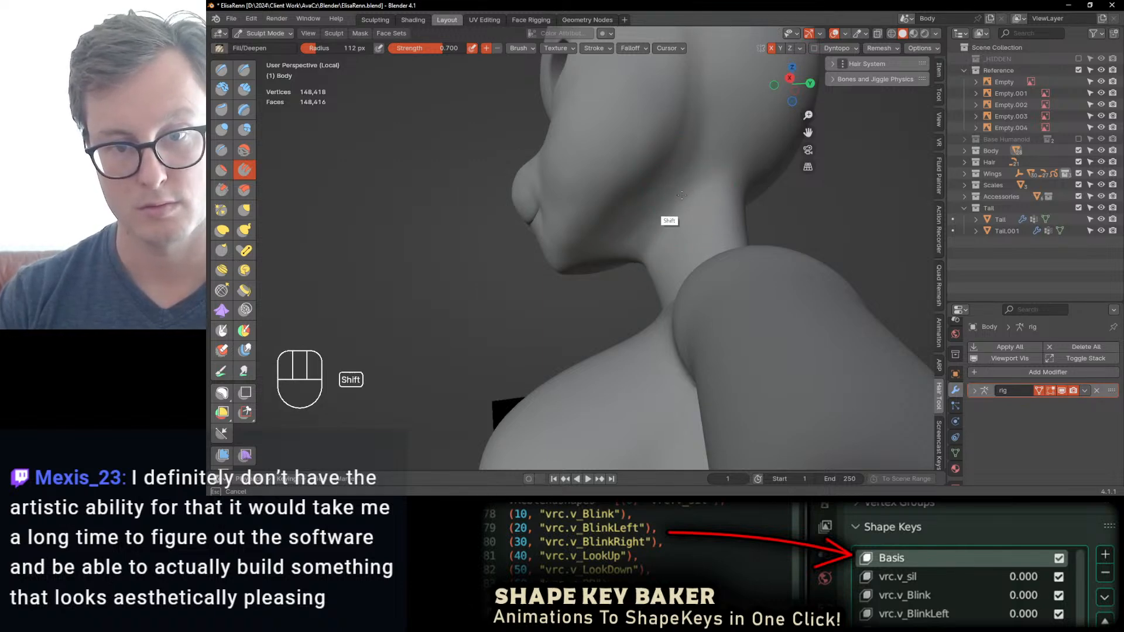
{"action": "middle_click_drag", "start_coordinate": [719, 192], "coordinate": [698, 192]}
{"action": "left_click_drag", "start_coordinate": [686, 183], "coordinate": [670, 219], "text": "shift"}
{"action": "mouse_move", "coordinate": [661, 220]}
{"action": "middle_mouse_down"}
{"action": "mouse_move", "coordinate": [767, 233]}
{"action": "mouse_move", "coordinate": [640, 265]}
{"action": "mouse_move", "coordinate": [685, 234]}
{"action": "middle_mouse_up"}
{"action": "middle_click_drag", "start_coordinate": [685, 234], "coordinate": [679, 272], "text": "ctrl"}
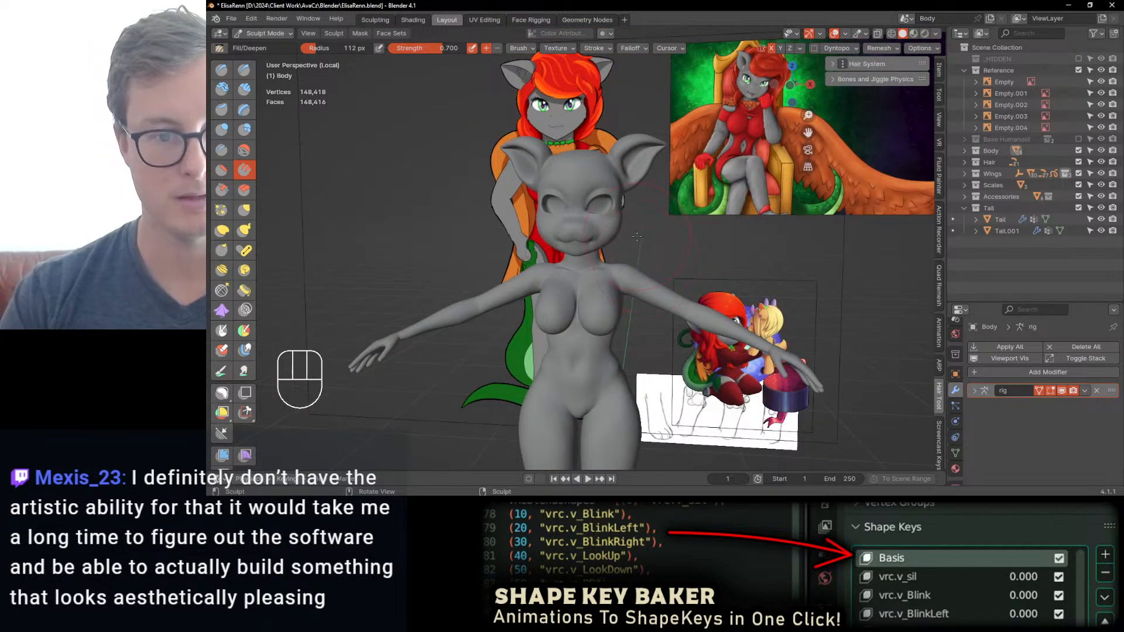
Step: Refine the mouth, chin and lower jawline in front view with Elastic Deform at a 112 px radius
{"action": "key", "text": "KP_1"}
{"action": "scroll", "coordinate": [597, 258], "scroll_direction": "up", "scroll_amount": 5}
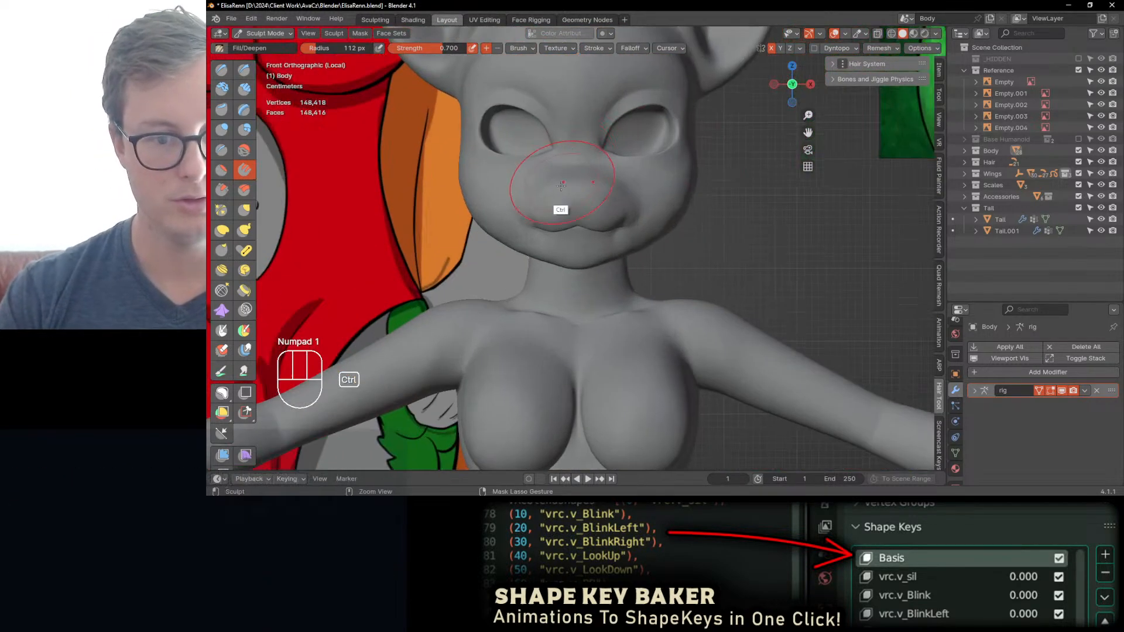
{"action": "key", "text": "j"}
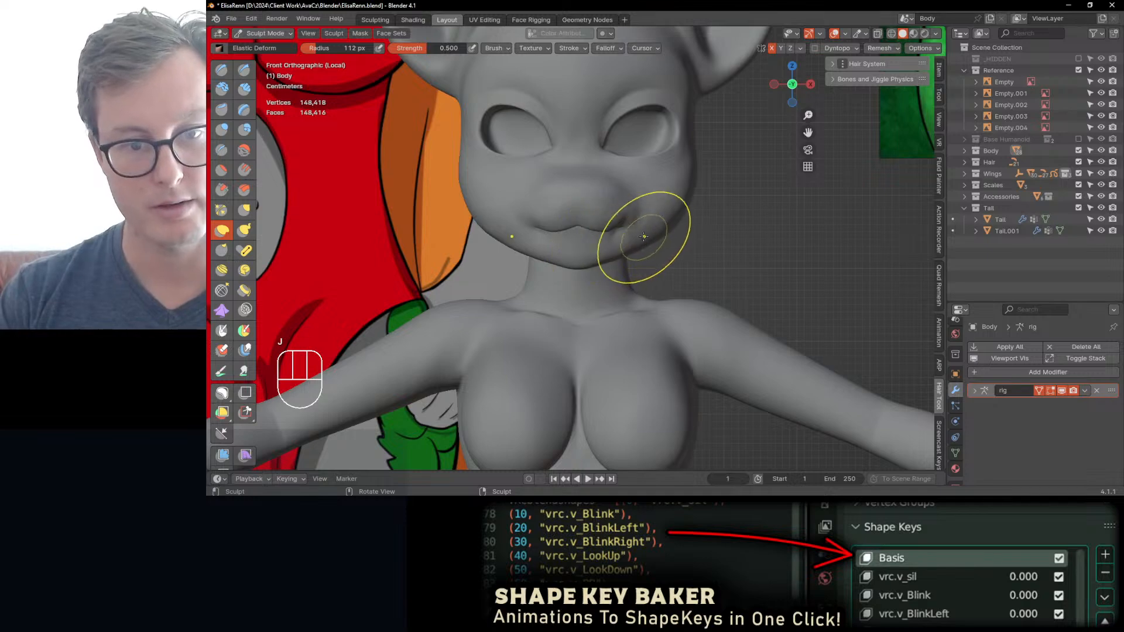
{"action": "mouse_move", "coordinate": [619, 227]}
{"action": "middle_mouse_down", "text": "shift"}
{"action": "mouse_move", "coordinate": [629, 303]}
{"action": "mouse_move", "coordinate": [619, 359]}
{"action": "mouse_move", "coordinate": [594, 306]}
{"action": "middle_mouse_up", "text": "shift"}
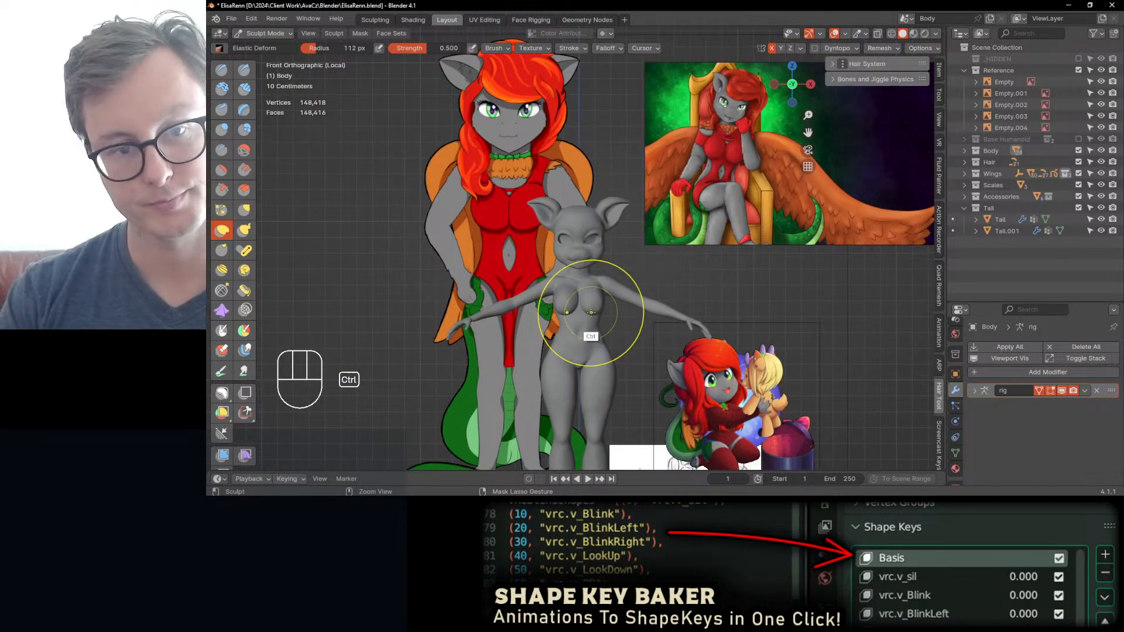
{"action": "middle_click_drag", "start_coordinate": [586, 319], "coordinate": [601, 202], "text": "ctrl"}
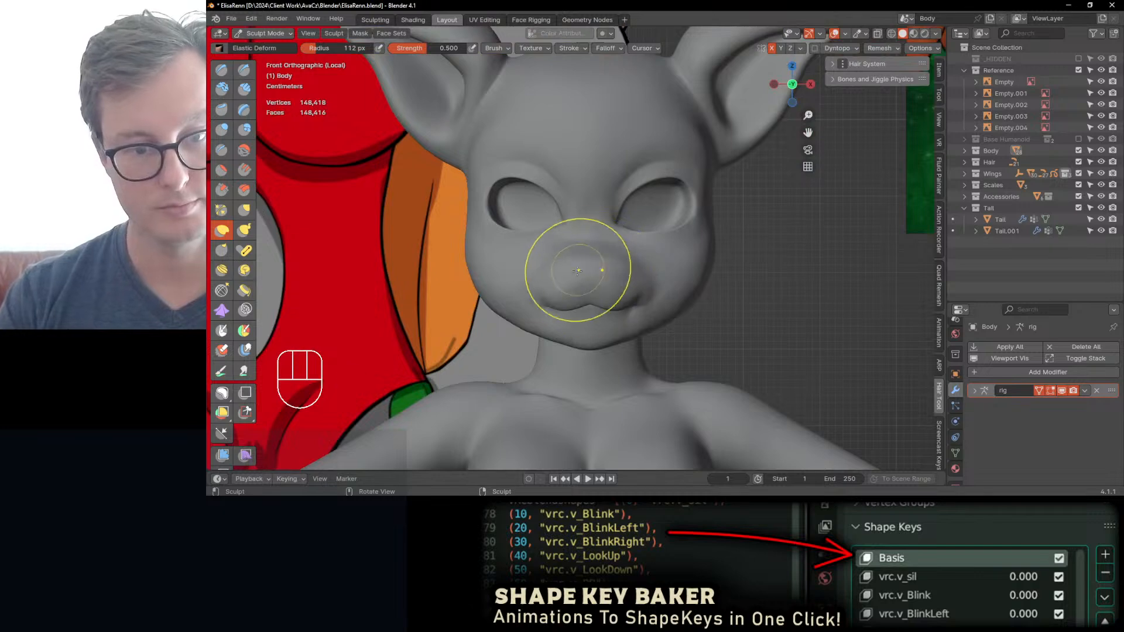
{"action": "scroll", "coordinate": [586, 269], "scroll_direction": "up", "scroll_amount": 1}
{"action": "middle_click_drag", "start_coordinate": [583, 289], "coordinate": [541, 285], "text": "shift"}
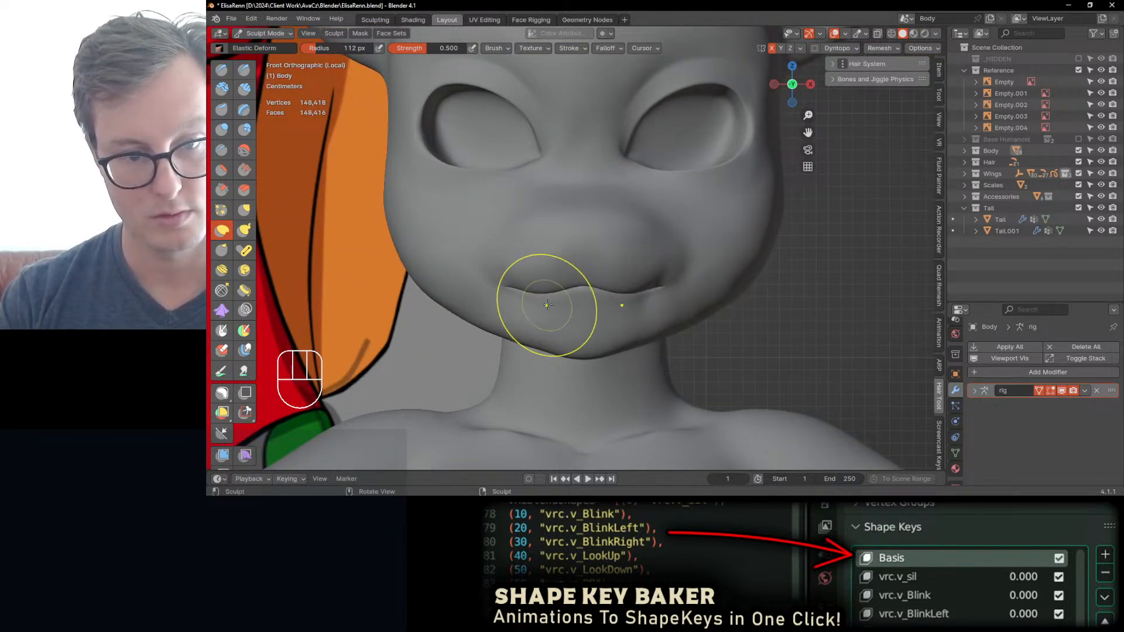
{"action": "middle_click_drag", "start_coordinate": [560, 313], "coordinate": [553, 331], "text": "ctrl"}
{"action": "left_click_drag", "start_coordinate": [487, 301], "coordinate": [489, 300]}
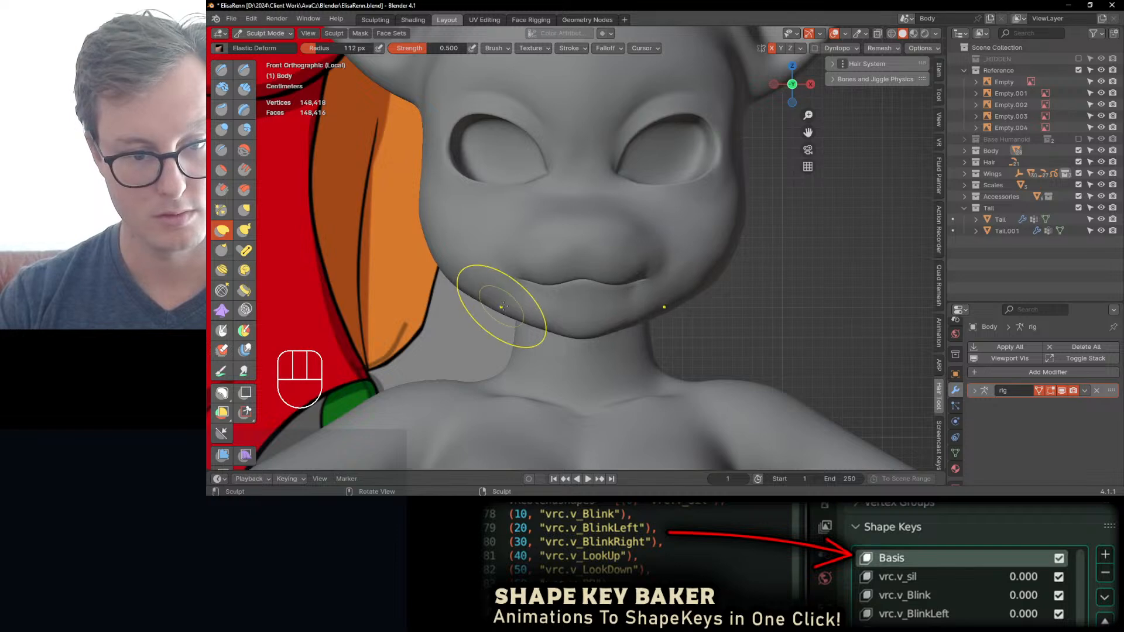
{"action": "middle_click_drag", "start_coordinate": [524, 328], "coordinate": [543, 330], "text": "ctrl"}
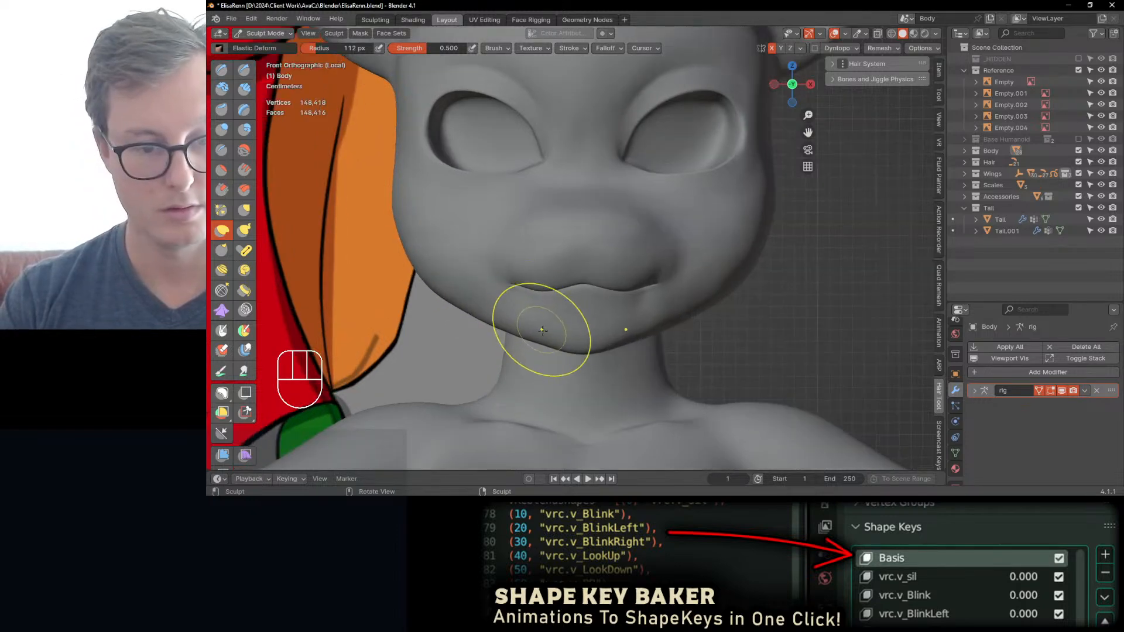
Step: Adjust the jaw and lower cheeks below the mouth corners with Elastic Deform, undoing the last two changes
{"action": "left_click_drag", "start_coordinate": [545, 333], "coordinate": [544, 330]}
{"action": "middle_click_drag", "start_coordinate": [525, 298], "coordinate": [519, 339], "text": "ctrl"}
{"action": "middle_click_drag", "start_coordinate": [512, 270], "coordinate": [517, 358], "text": "ctrl"}
{"action": "middle_click_drag", "start_coordinate": [508, 315], "coordinate": [493, 173], "text": "ctrl"}
{"action": "key", "text": "ctrl+z"}
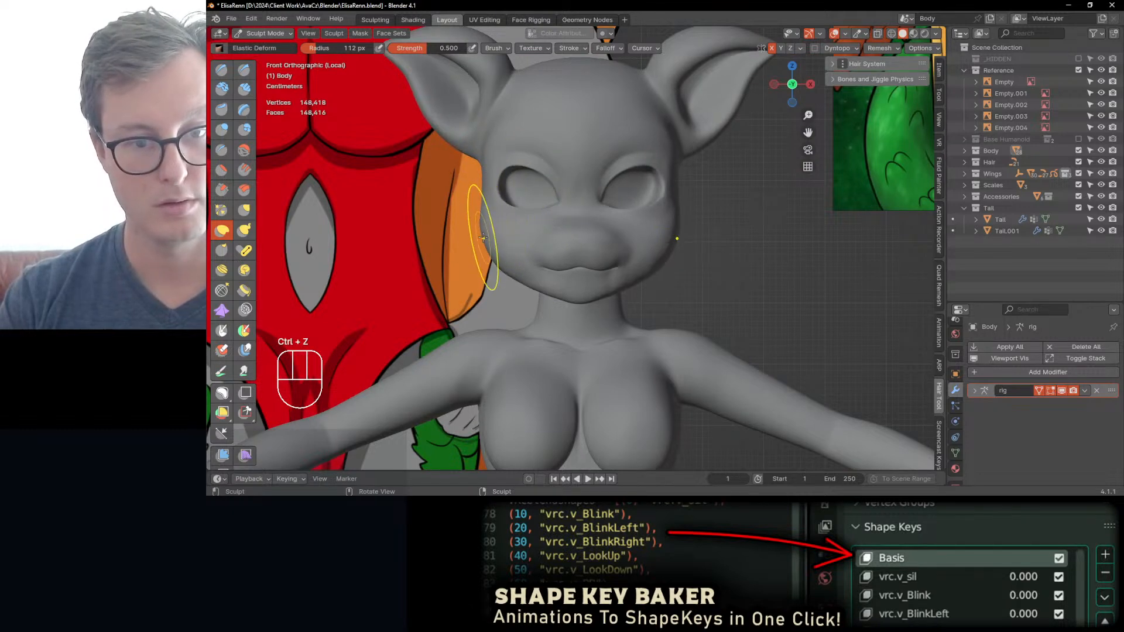
{"action": "key", "text": "ctrl+z"}
Step: Reshape the outer cheeks with Elastic Deform and smooth the jawline beside the mouth
{"action": "left_click_drag", "start_coordinate": [504, 261], "coordinate": [515, 213]}
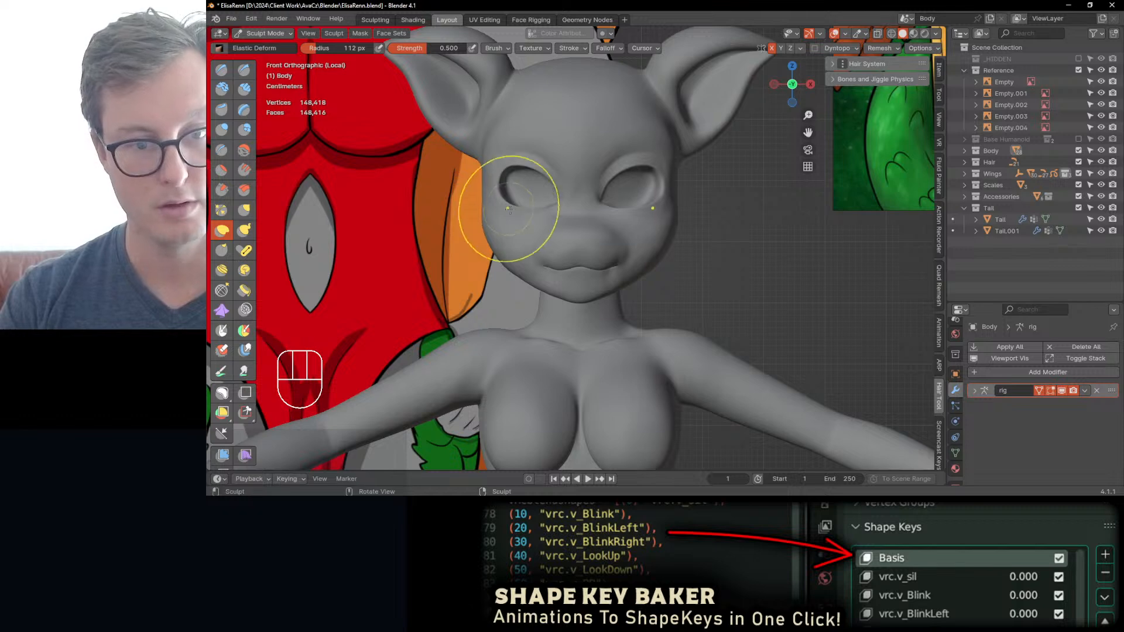
{"action": "middle_click_drag", "start_coordinate": [515, 214], "coordinate": [556, 218]}
{"action": "middle_click_drag", "start_coordinate": [562, 277], "coordinate": [561, 237], "text": "ctrl"}
{"action": "mouse_move", "coordinate": [560, 237]}
{"action": "middle_mouse_down"}
{"action": "mouse_move", "coordinate": [649, 237]}
{"action": "mouse_move", "coordinate": [515, 281]}
{"action": "mouse_move", "coordinate": [517, 266]}
{"action": "middle_mouse_up"}
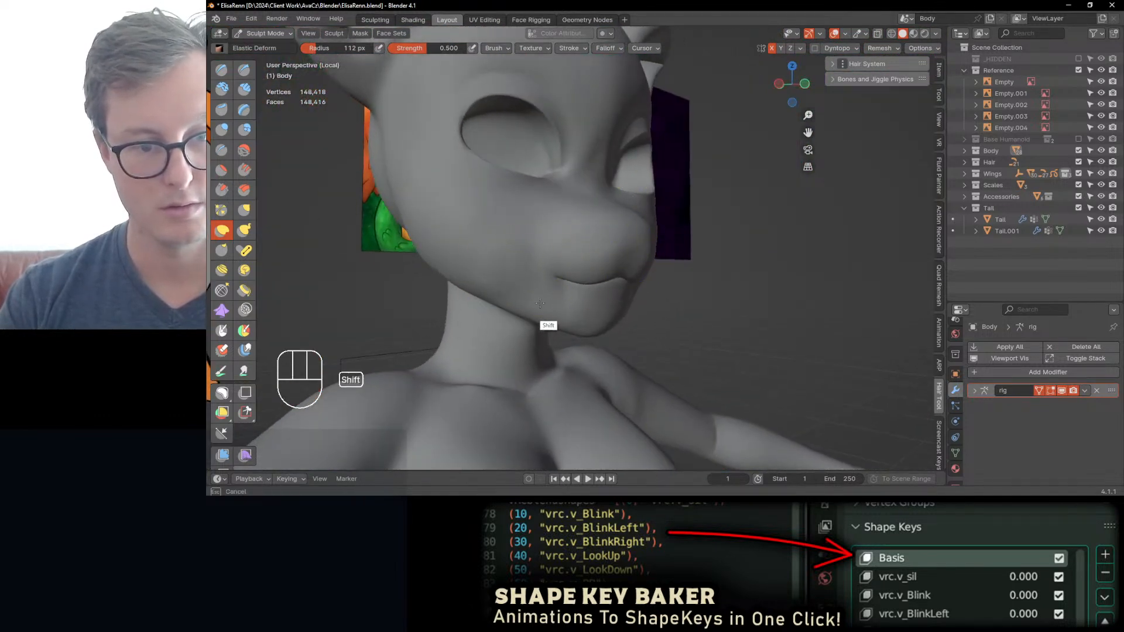
{"action": "left_click_drag", "start_coordinate": [538, 245], "coordinate": [551, 246], "text": "shift"}
{"action": "mouse_move", "coordinate": [565, 246]}
{"action": "middle_mouse_down"}
{"action": "mouse_move", "coordinate": [514, 245]}
{"action": "mouse_move", "coordinate": [501, 340]}
{"action": "mouse_move", "coordinate": [527, 278]}
{"action": "middle_mouse_up"}
Step: Switch the body from Sculpt Mode to Object Mode and save the Blender file
{"action": "key", "text": "KP_3"}
{"action": "key", "text": "ctrl+Tab"}
{"action": "left_click", "coordinate": [403, 280]}
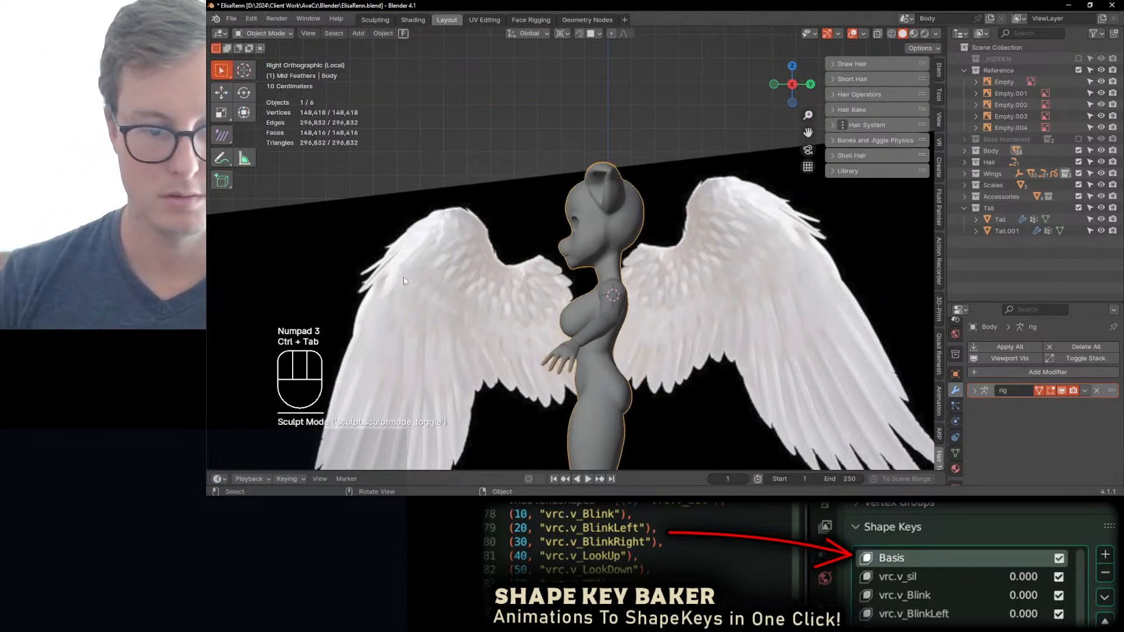
{"action": "middle_click_drag", "start_coordinate": [404, 280], "coordinate": [491, 276]}
{"action": "scroll", "coordinate": [475, 245], "scroll_direction": "up", "scroll_amount": 3}
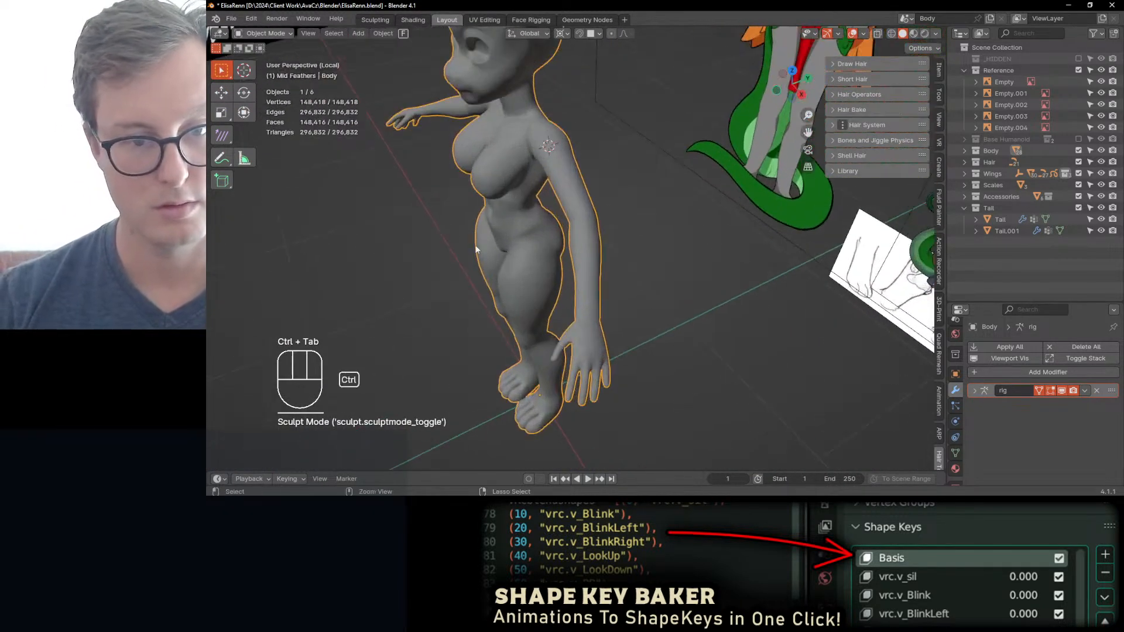
{"action": "key", "text": "ctrl+s"}
Step: Return the body to Sculpt Mode and adjust the wrist and forearm with Elastic Deform at a 112 px radius
{"action": "scroll", "coordinate": [478, 243], "scroll_direction": "up", "scroll_amount": 2}
{"action": "mouse_move", "coordinate": [647, 294]}
{"action": "middle_mouse_down"}
{"action": "mouse_move", "coordinate": [676, 280]}
{"action": "mouse_move", "coordinate": [603, 291]}
{"action": "mouse_move", "coordinate": [590, 316]}
{"action": "middle_mouse_up"}
{"action": "scroll", "coordinate": [597, 291], "scroll_direction": "up", "scroll_amount": 2}
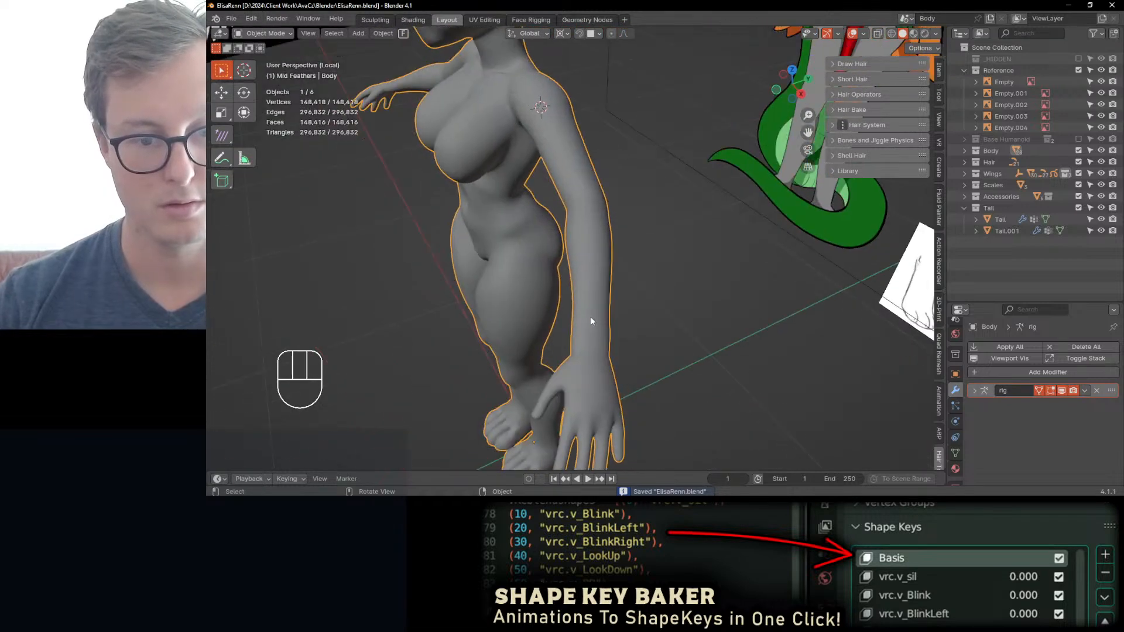
{"action": "key", "text": "ctrl+Tab"}
{"action": "left_click", "coordinate": [622, 347]}
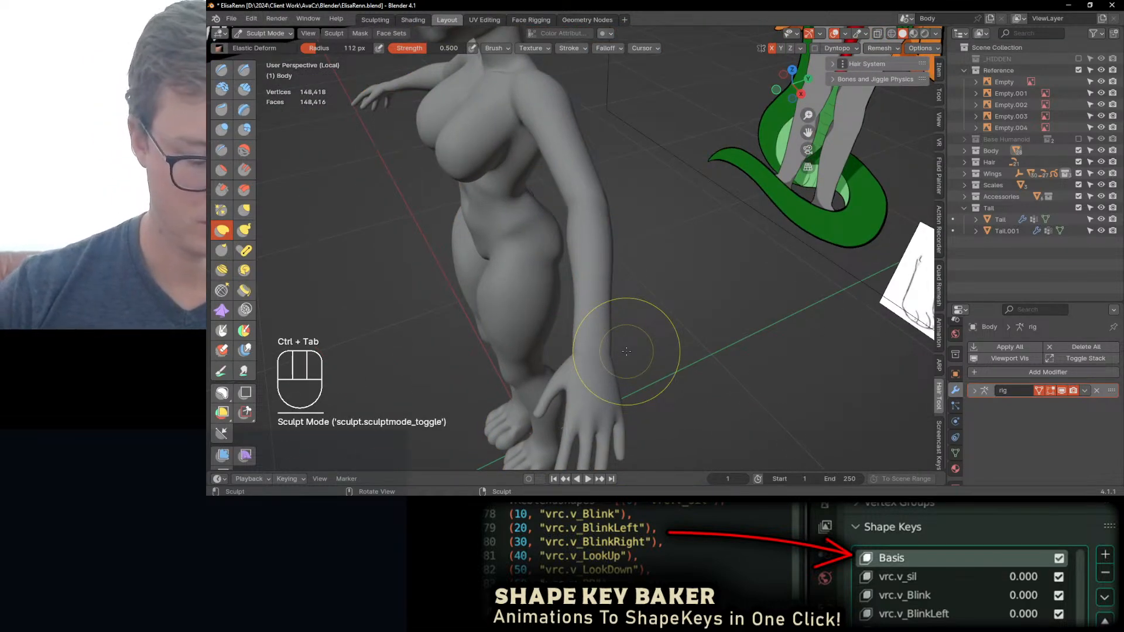
{"action": "mouse_move", "coordinate": [586, 327]}
{"action": "left_mouse_down", "text": "shift"}
{"action": "mouse_move", "coordinate": [574, 328]}
{"action": "mouse_move", "coordinate": [593, 338]}
{"action": "left_mouse_up", "text": "shift"}
{"action": "middle_click_drag", "start_coordinate": [594, 337], "coordinate": [697, 208]}
{"action": "left_click_drag", "start_coordinate": [681, 218], "coordinate": [668, 228], "text": "shift"}
{"action": "middle_click_drag", "start_coordinate": [659, 252], "coordinate": [642, 190]}
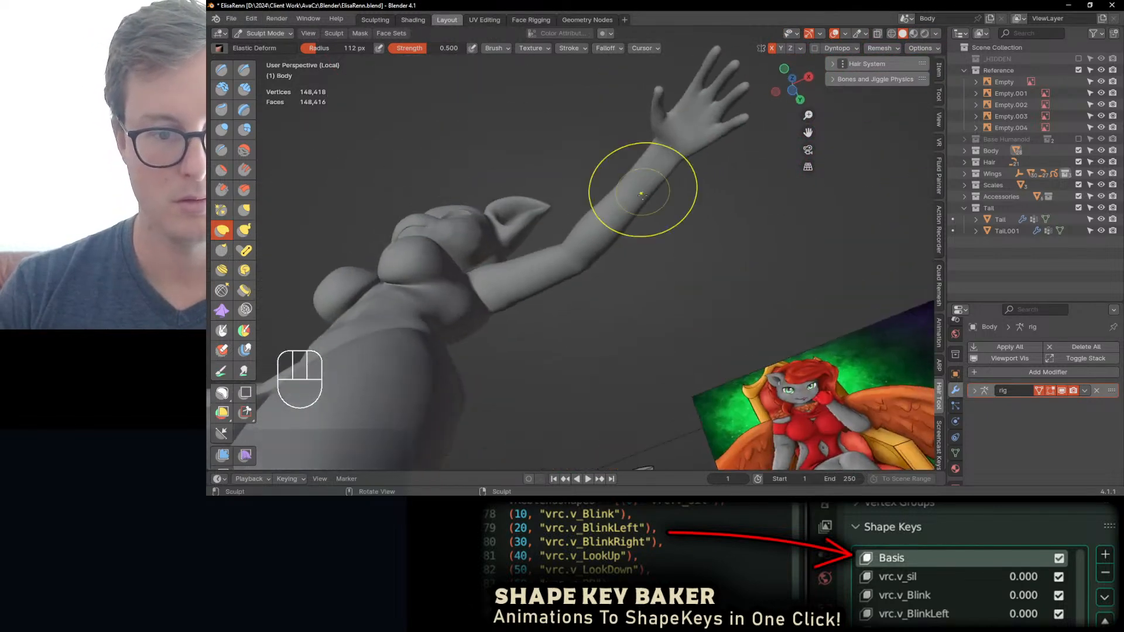
{"action": "mouse_move", "coordinate": [601, 234]}
{"action": "middle_mouse_down"}
{"action": "mouse_move", "coordinate": [621, 252]}
{"action": "mouse_move", "coordinate": [624, 229]}
{"action": "mouse_move", "coordinate": [526, 251]}
{"action": "mouse_move", "coordinate": [515, 241]}
{"action": "mouse_move", "coordinate": [560, 240]}
{"action": "mouse_move", "coordinate": [527, 302]}
{"action": "middle_mouse_up"}
Step: Thicken the wrist and lower forearm with the Inflate/Deflate brush at 0.500 strength and a 112 px radius
{"action": "key", "text": "i"}
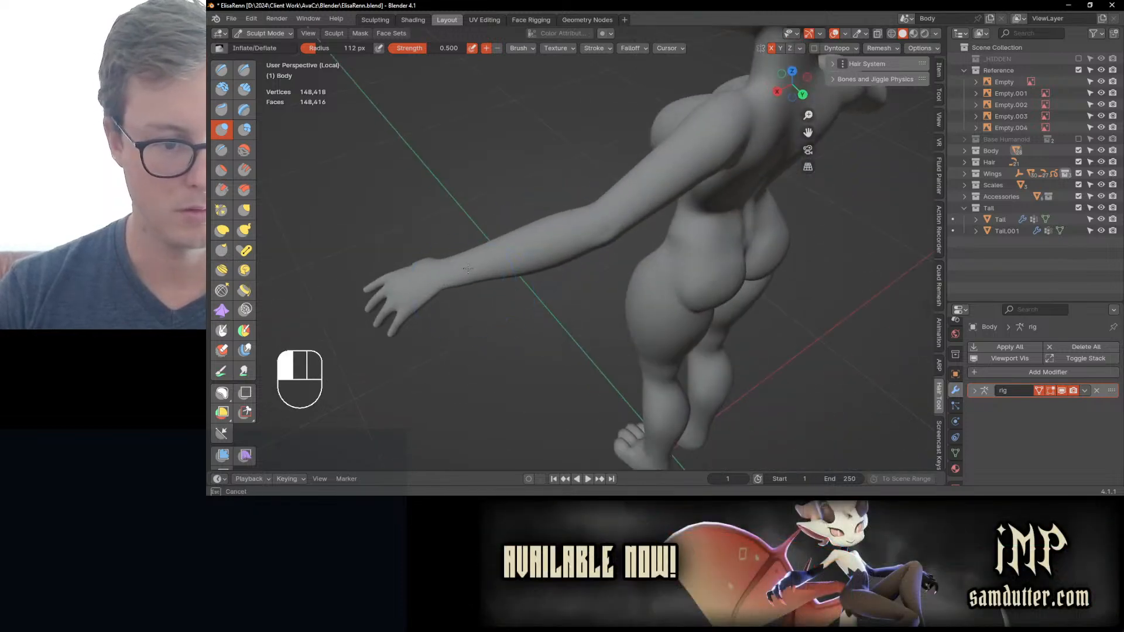
{"action": "middle_click_drag", "start_coordinate": [449, 277], "coordinate": [560, 279]}
{"action": "left_click_drag", "start_coordinate": [549, 374], "coordinate": [547, 345]}
{"action": "middle_click_drag", "start_coordinate": [548, 339], "coordinate": [646, 284]}
{"action": "mouse_move", "coordinate": [648, 283]}
{"action": "middle_mouse_down", "text": "ctrl"}
{"action": "mouse_move", "coordinate": [621, 299]}
{"action": "mouse_move", "coordinate": [530, 296]}
{"action": "middle_mouse_up", "text": "ctrl"}
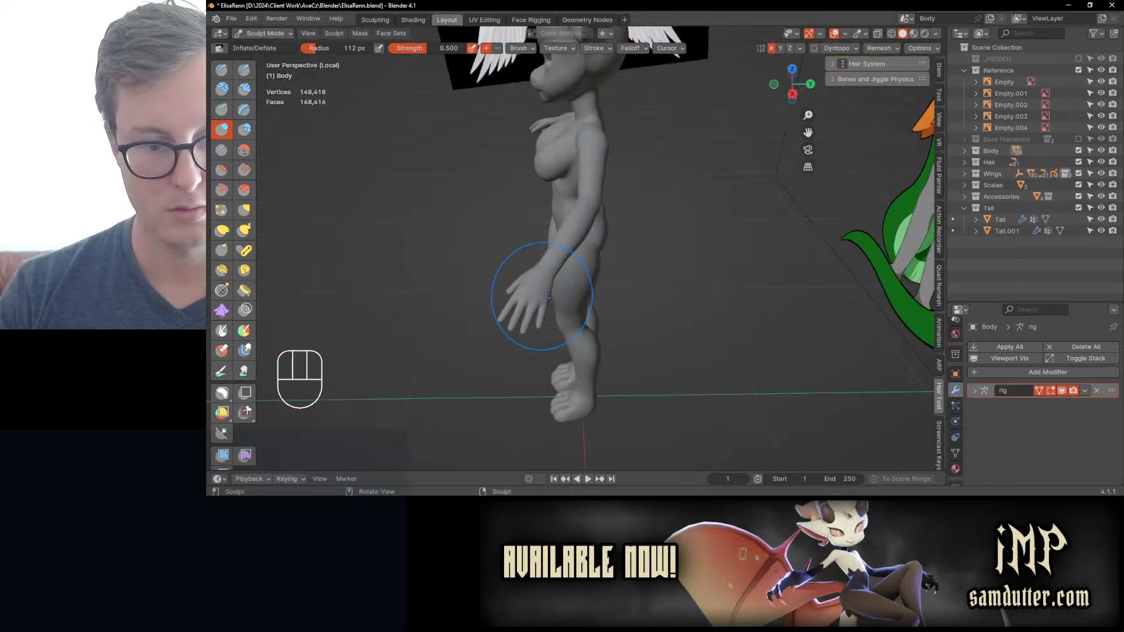
Step: Try inflating the hand with short Inflate/Deflate strokes, and undo the recent inflation changes
{"action": "left_click_drag", "start_coordinate": [527, 306], "coordinate": [529, 309]}
{"action": "middle_click_drag", "start_coordinate": [529, 308], "coordinate": [609, 298]}
{"action": "key", "text": "ctrl+z"}
{"action": "key", "text": "ctrl+z"}
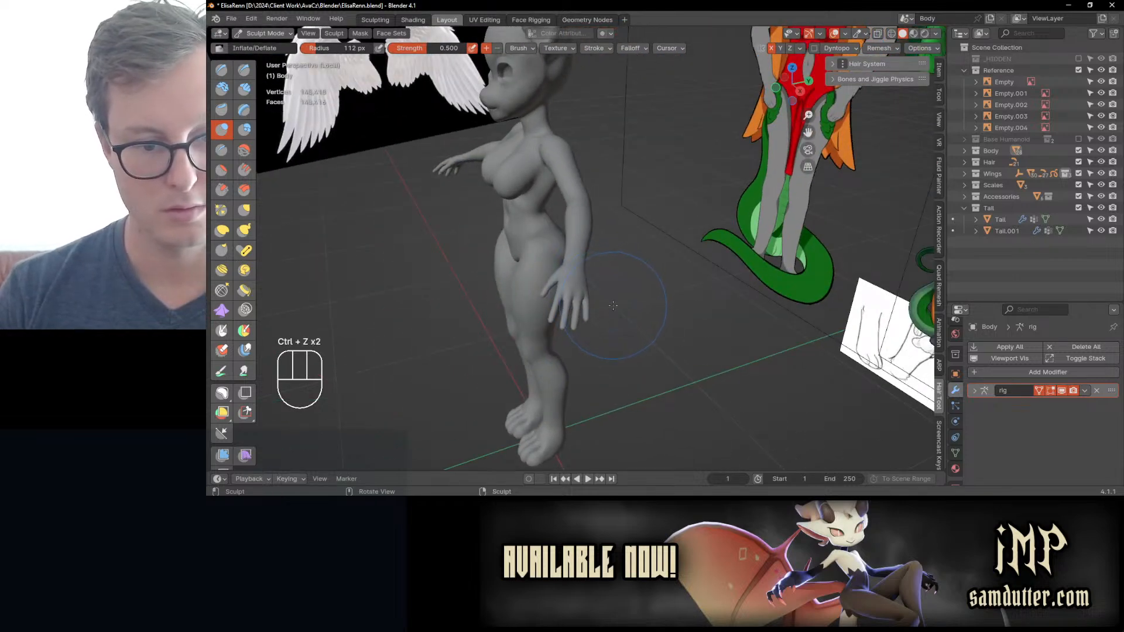
{"action": "left_click_drag", "start_coordinate": [567, 284], "coordinate": [566, 285]}
{"action": "key", "text": "ctrl+z"}
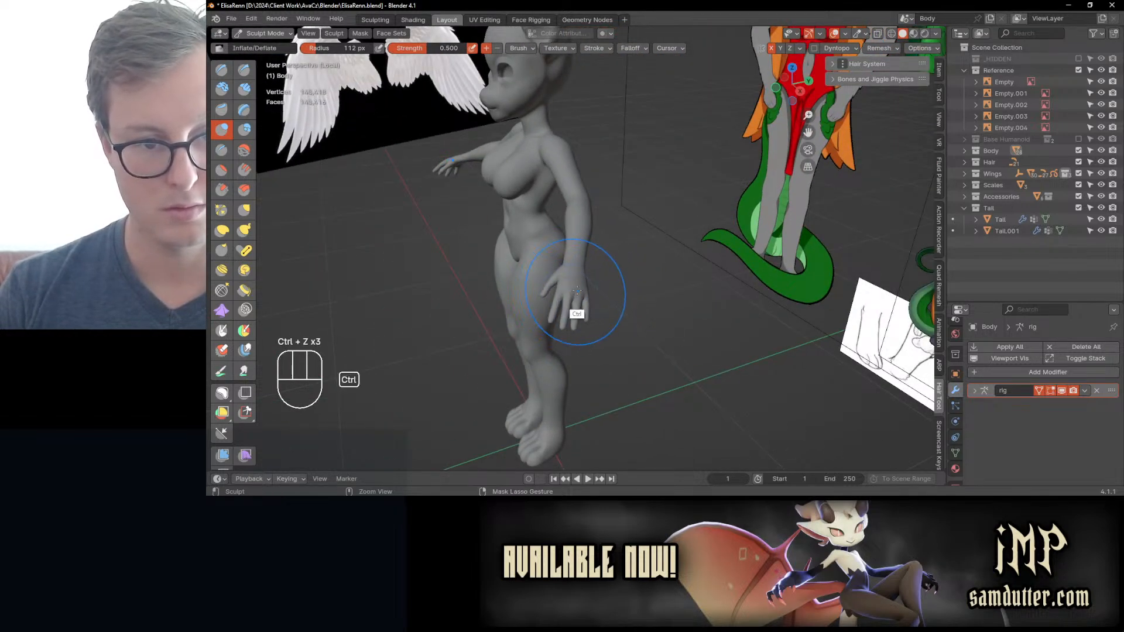
{"action": "key", "text": "ctrl+z"}
Step: Check the whole body against the reference images and switch it to Object Mode
{"action": "middle_click_drag", "start_coordinate": [547, 285], "coordinate": [611, 309]}
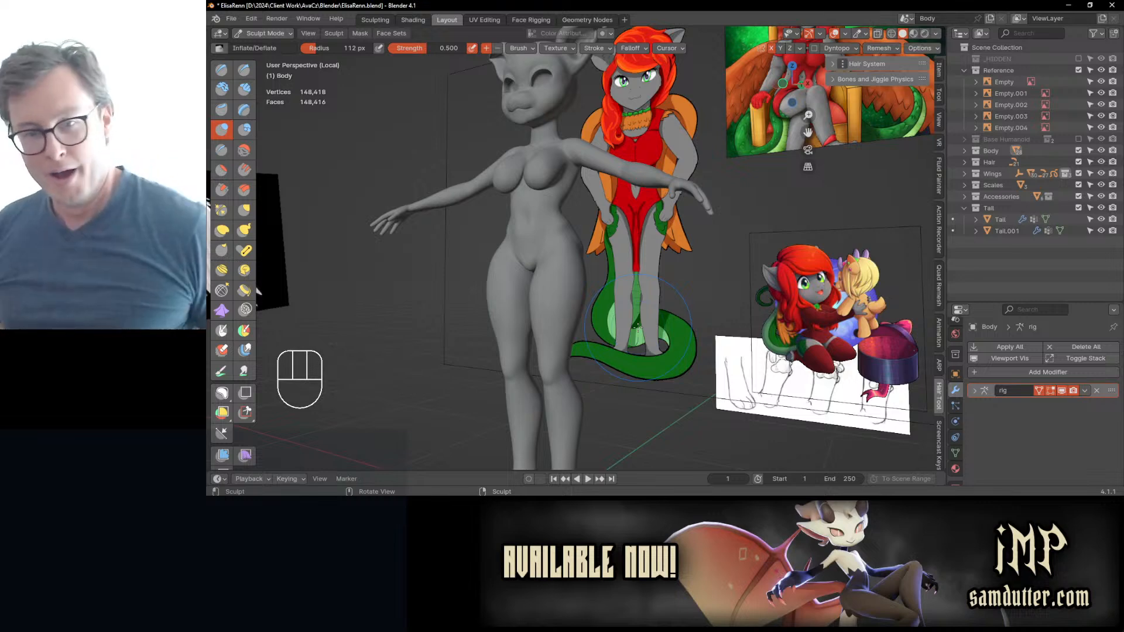
{"action": "mouse_move", "coordinate": [518, 173]}
{"action": "middle_mouse_down"}
{"action": "mouse_move", "coordinate": [528, 218]}
{"action": "mouse_move", "coordinate": [579, 202]}
{"action": "middle_mouse_up"}
{"action": "scroll", "coordinate": [589, 198], "scroll_direction": "up", "scroll_amount": 5}
{"action": "key", "text": "ctrl+Tab"}
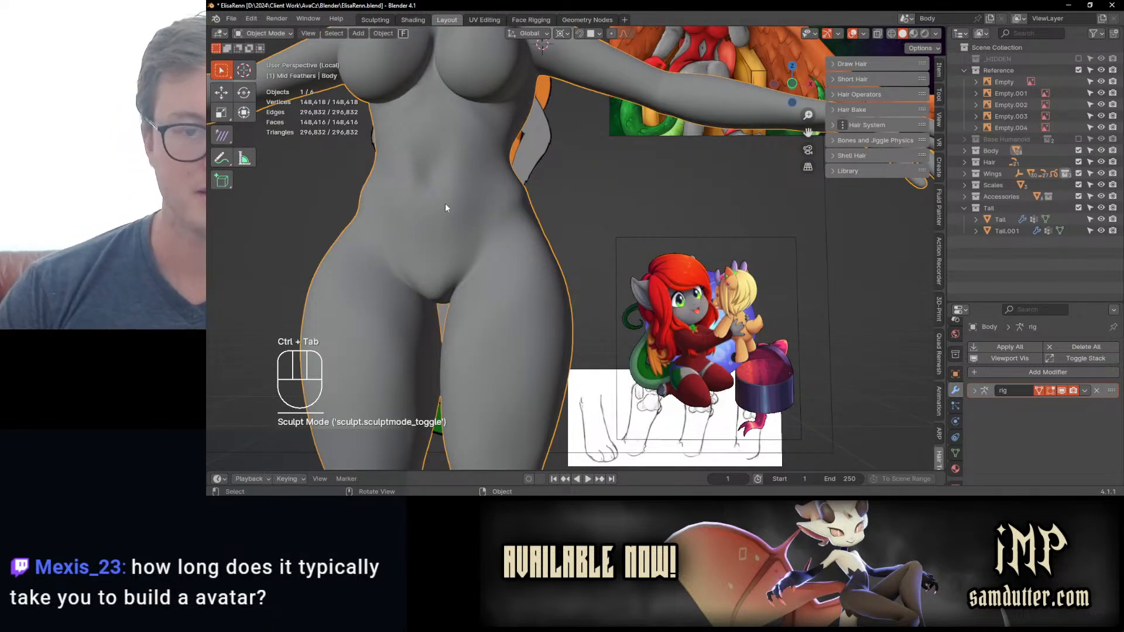
Step: Save the file, reset the 3D cursor to the world origin, and select and frame only the body mesh
{"action": "scroll", "coordinate": [538, 167], "scroll_direction": "down", "scroll_amount": 3}
{"action": "left_click", "coordinate": [600, 224]}
{"action": "middle_click_drag", "start_coordinate": [599, 225], "coordinate": [578, 254]}
{"action": "key", "text": "ctrl+s"}
{"action": "key", "text": "shift+c"}
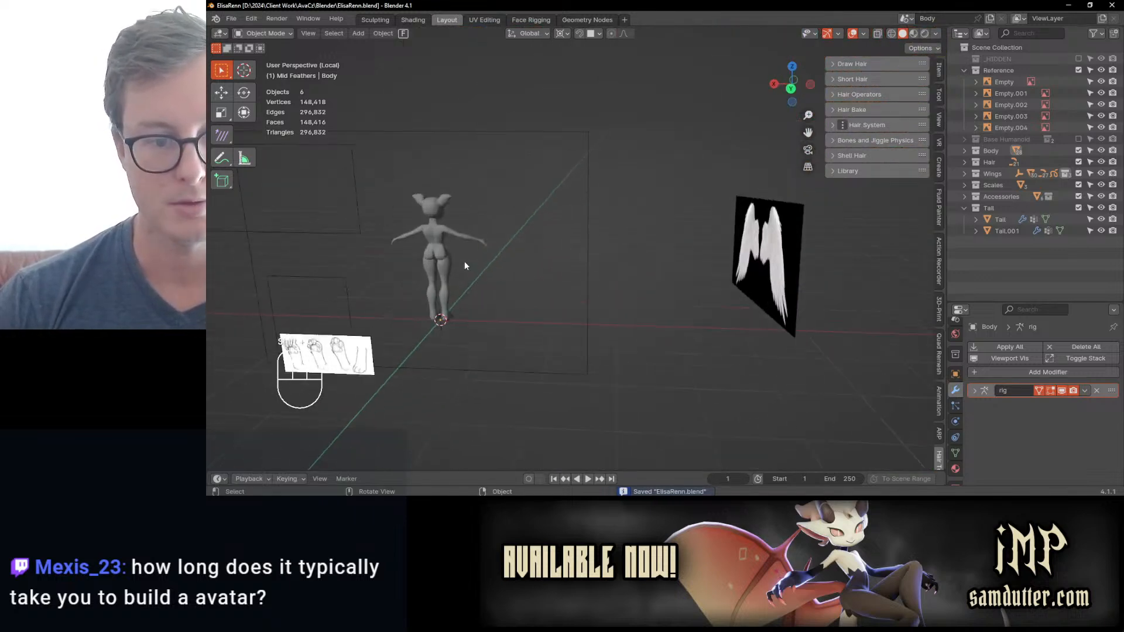
{"action": "key", "text": "KP_Decimal"}
{"action": "key", "text": "a"}
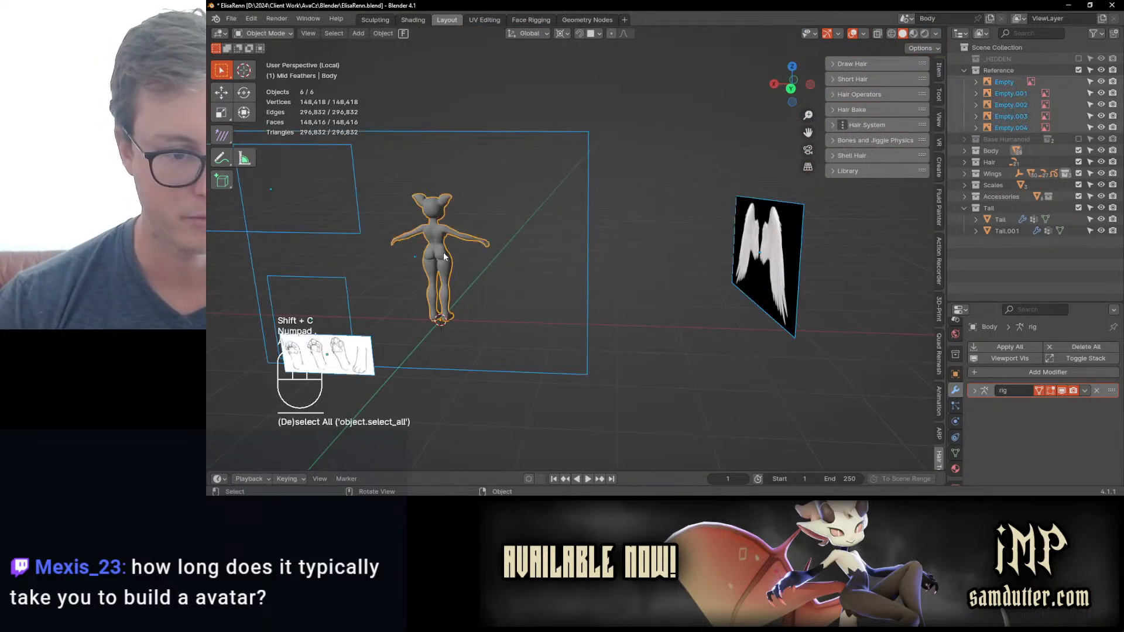
{"action": "left_click", "coordinate": [444, 256]}
{"action": "key", "text": "KP_Decimal"}
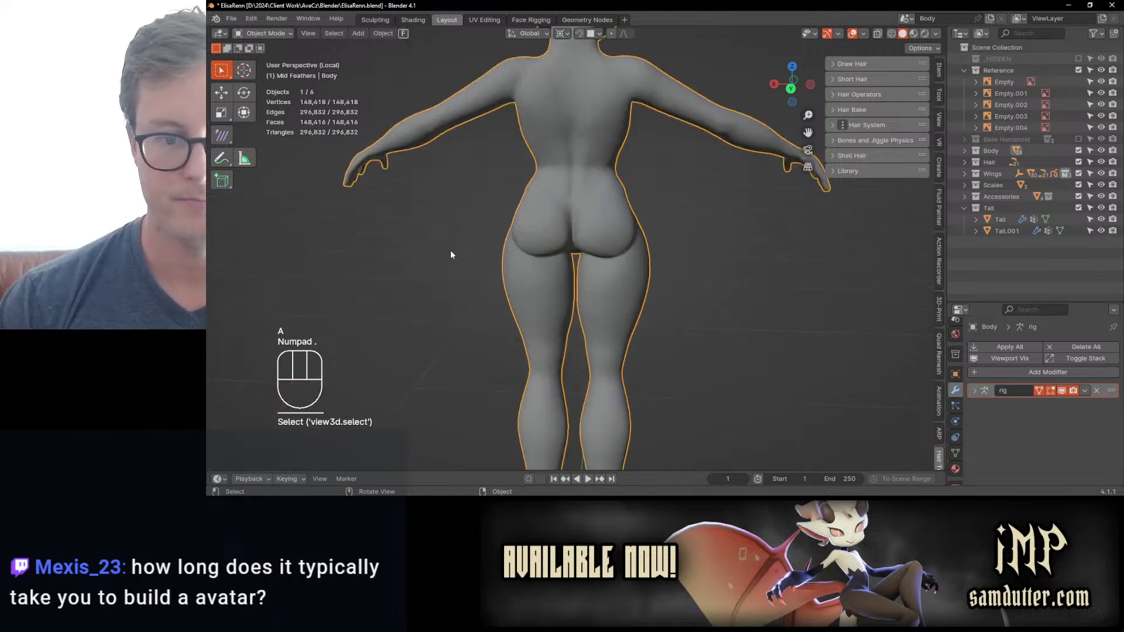
Step: Show the body in right orthographic view and return it to Sculpt Mode, with the lower legs in focus
{"action": "middle_click_drag", "start_coordinate": [450, 254], "coordinate": [634, 254]}
{"action": "key", "text": "KP_3"}
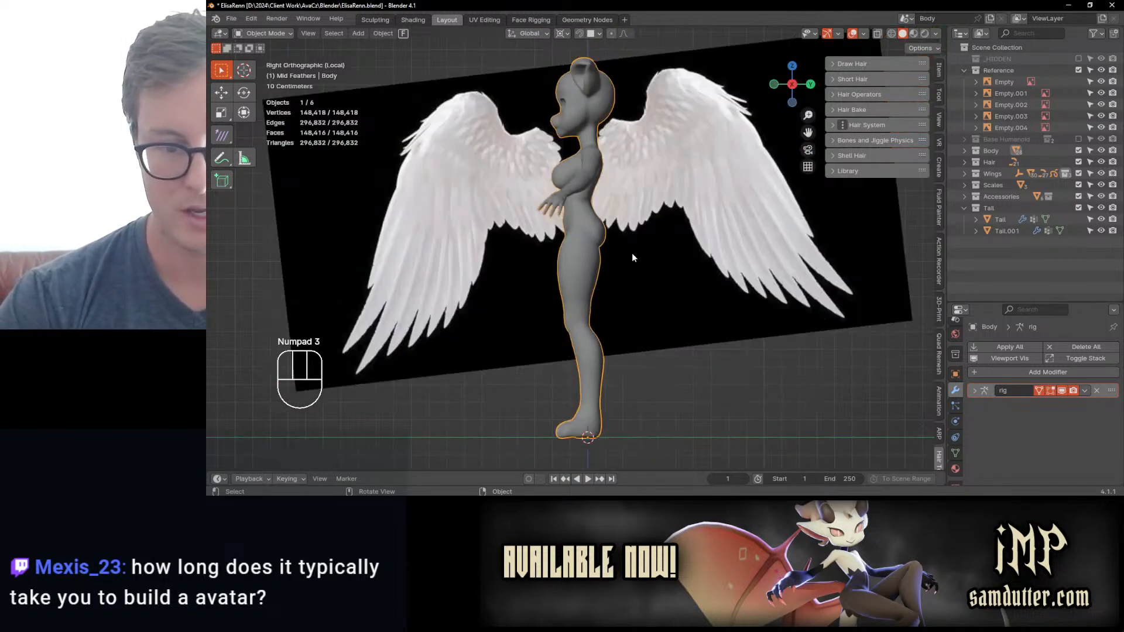
{"action": "middle_click_drag", "start_coordinate": [686, 331], "coordinate": [624, 199], "text": "shift"}
{"action": "key", "text": "ctrl+Tab"}
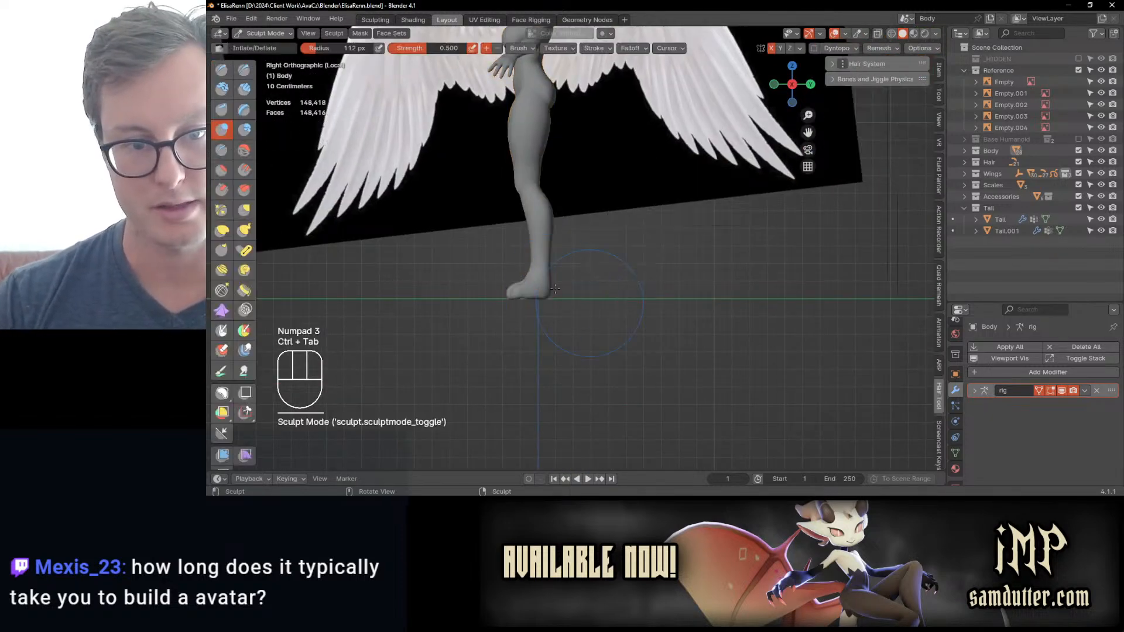
{"action": "middle_click_drag", "start_coordinate": [526, 248], "coordinate": [585, 293], "text": "shift"}
{"action": "scroll", "coordinate": [587, 293], "scroll_direction": "up", "scroll_amount": 2}
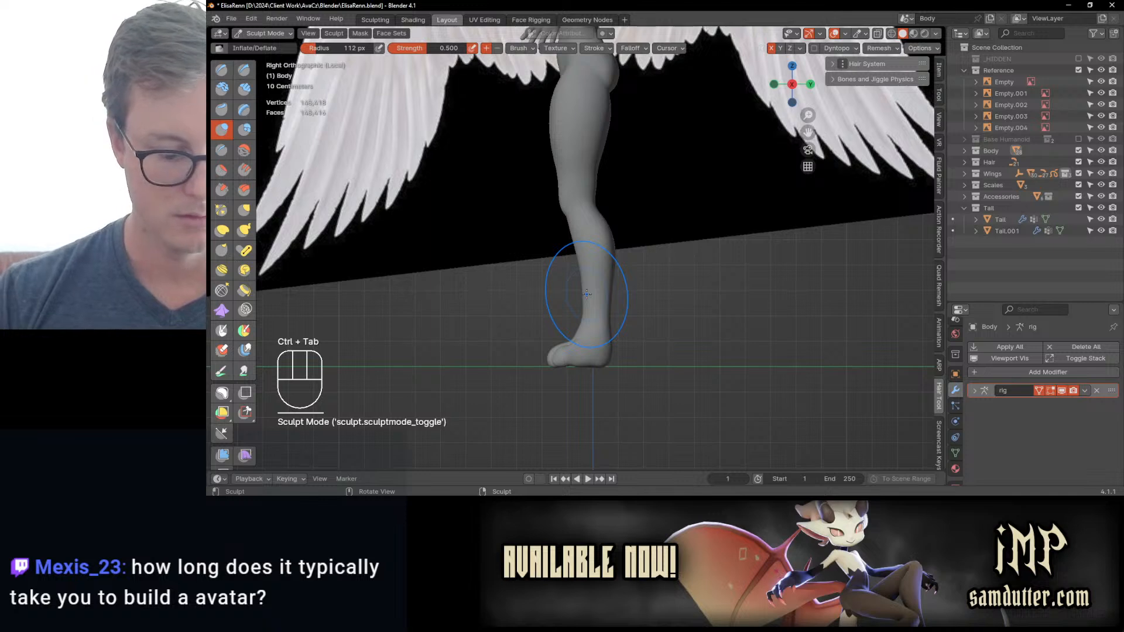
Step: Reshape the foot, ankle and lower leg in side profile with Elastic Deform at a 112 px radius and 0.500 strength
{"action": "key", "text": "j"}
{"action": "middle_click_drag", "start_coordinate": [602, 389], "coordinate": [592, 314], "text": "shift"}
{"action": "scroll", "coordinate": [557, 296], "scroll_direction": "up", "scroll_amount": 4}
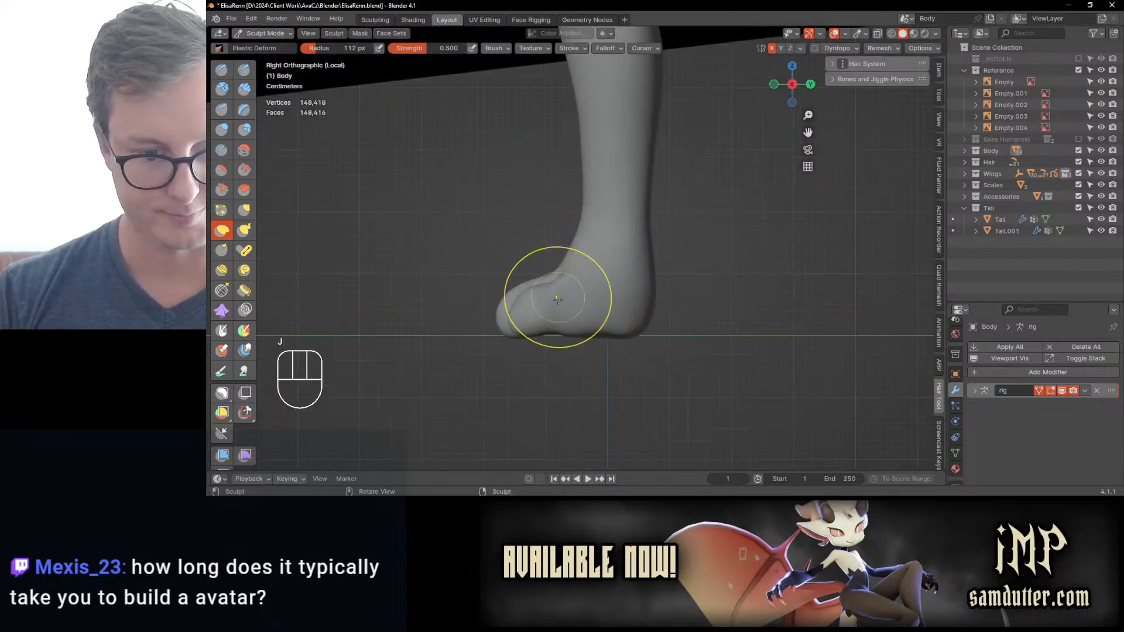
{"action": "left_click_drag", "start_coordinate": [548, 329], "coordinate": [549, 279]}
{"action": "scroll", "coordinate": [621, 255], "scroll_direction": "down", "scroll_amount": 2}
{"action": "middle_click_drag", "start_coordinate": [625, 225], "coordinate": [618, 316], "text": "shift"}
{"action": "left_click_drag", "start_coordinate": [627, 357], "coordinate": [620, 363]}
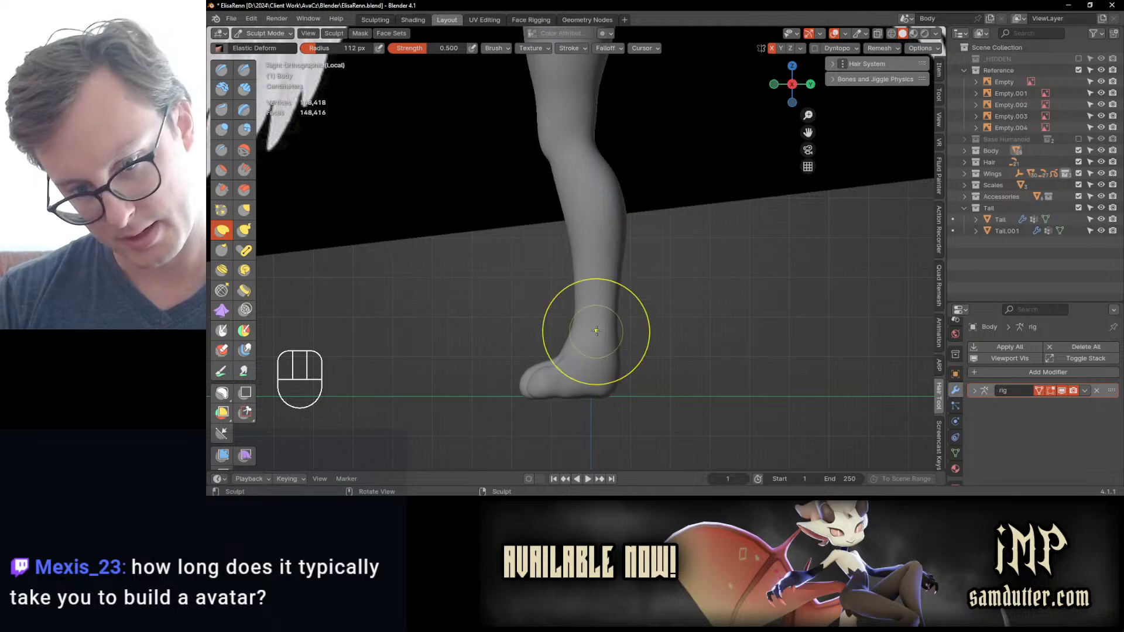
{"action": "middle_click_drag", "start_coordinate": [596, 330], "coordinate": [670, 221]}
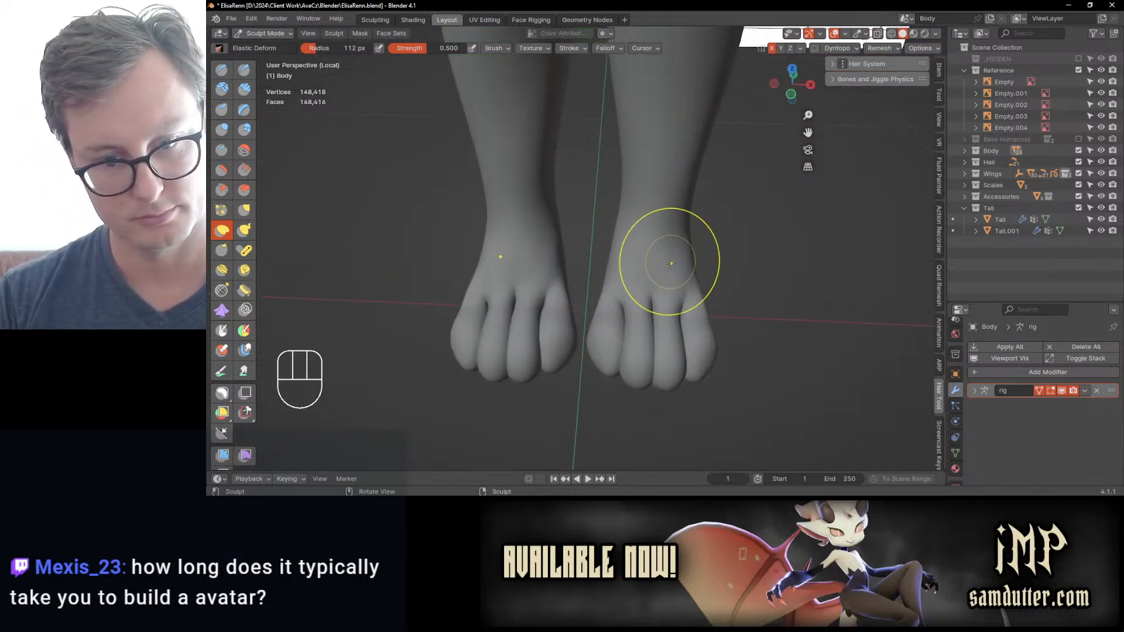
Step: Try Draw Sharp strokes across the toes at a 112 px radius and 0.500 strength, undoing the unwanted ones
{"action": "middle_click_drag", "start_coordinate": [670, 263], "coordinate": [602, 251], "text": "shift"}
{"action": "left_click", "coordinate": [244, 69]}
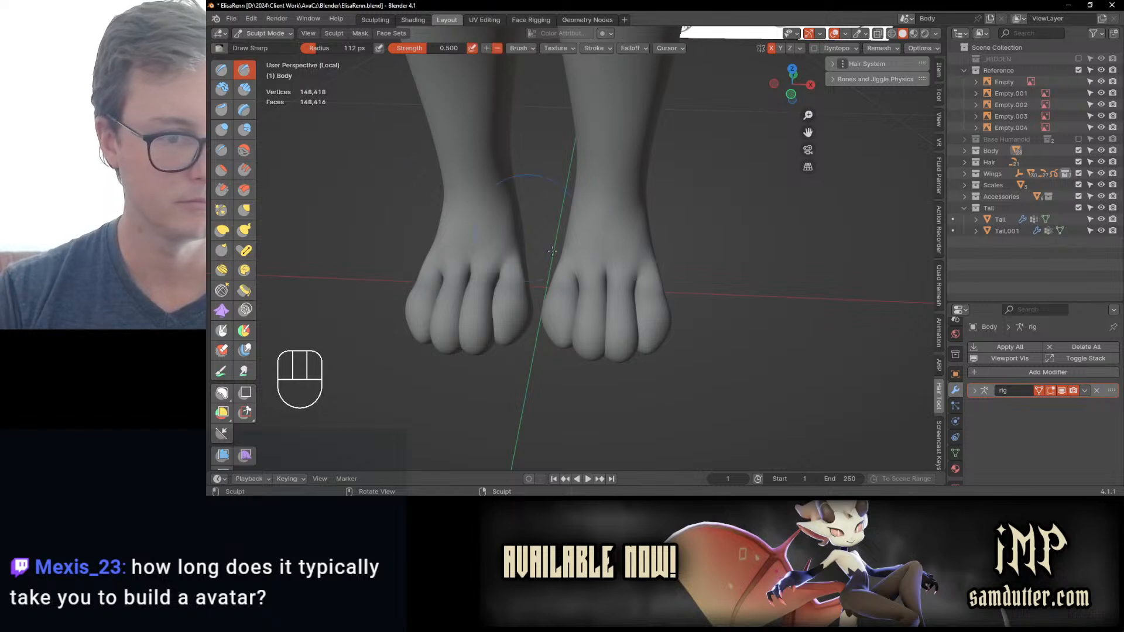
{"action": "left_click_drag", "start_coordinate": [552, 323], "coordinate": [678, 323], "text": "ctrl"}
{"action": "key", "text": "ctrl+z"}
{"action": "key", "text": "ctrl+z"}
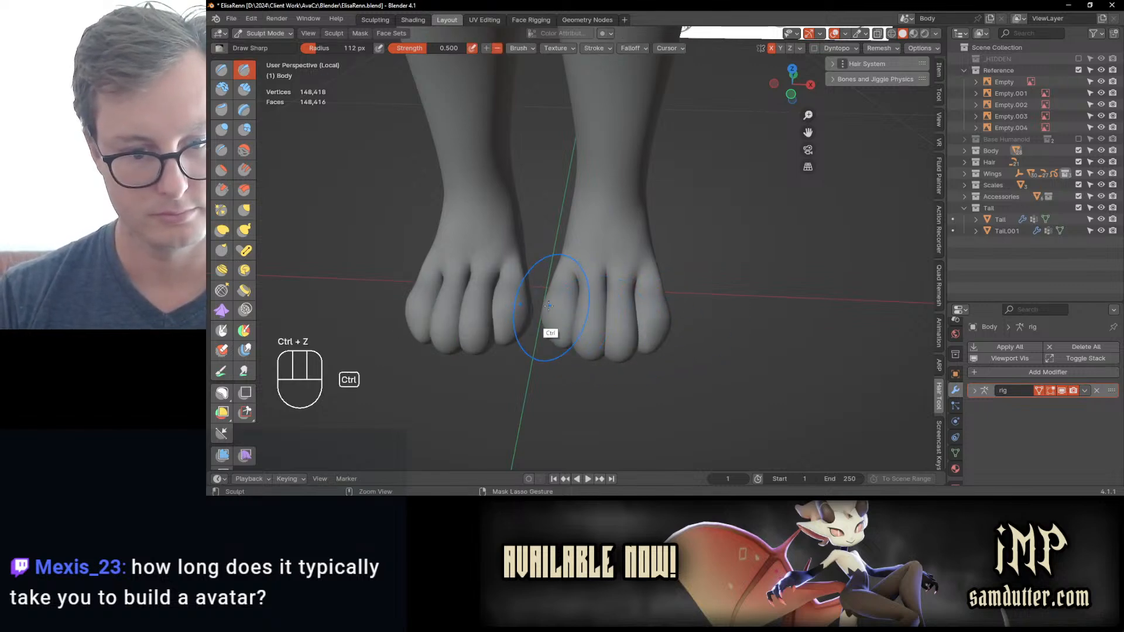
{"action": "mouse_move", "coordinate": [547, 310]}
{"action": "left_mouse_down", "text": "ctrl"}
{"action": "mouse_move", "coordinate": [592, 329]}
{"action": "mouse_move", "coordinate": [661, 308]}
{"action": "left_mouse_up", "text": "ctrl"}
{"action": "middle_click_drag", "start_coordinate": [632, 295], "coordinate": [637, 252]}
{"action": "mouse_move", "coordinate": [637, 251]}
{"action": "middle_mouse_down", "text": "shift"}
{"action": "mouse_move", "coordinate": [653, 293]}
{"action": "mouse_move", "coordinate": [637, 268]}
{"action": "middle_mouse_up", "text": "shift"}
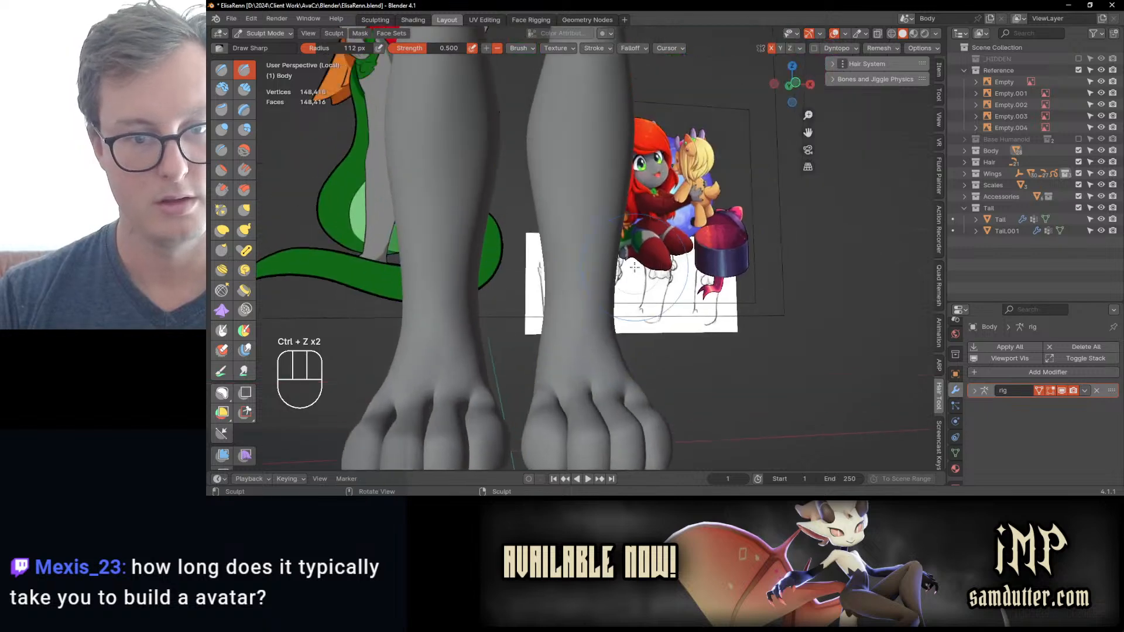
Step: Define the kneecap edges and the crease below the knees with Draw Sharp, undoing the unwanted strokes
{"action": "scroll", "coordinate": [634, 268], "scroll_direction": "down", "scroll_amount": 2}
{"action": "middle_click_drag", "start_coordinate": [618, 226], "coordinate": [627, 330], "text": "shift"}
{"action": "scroll", "coordinate": [609, 234], "scroll_direction": "up", "scroll_amount": 3}
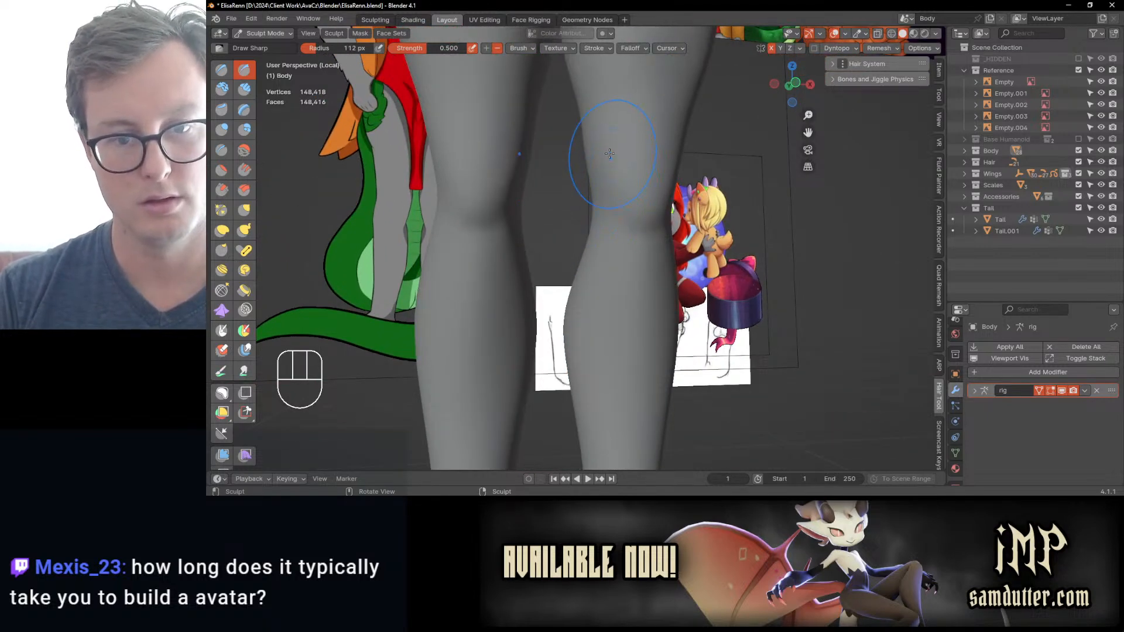
{"action": "mouse_move", "coordinate": [609, 154]}
{"action": "middle_mouse_down"}
{"action": "mouse_move", "coordinate": [644, 187]}
{"action": "mouse_move", "coordinate": [535, 232]}
{"action": "mouse_move", "coordinate": [637, 221]}
{"action": "mouse_move", "coordinate": [591, 205]}
{"action": "mouse_move", "coordinate": [562, 209]}
{"action": "mouse_move", "coordinate": [585, 241]}
{"action": "middle_mouse_up"}
{"action": "key", "text": "ctrl+z"}
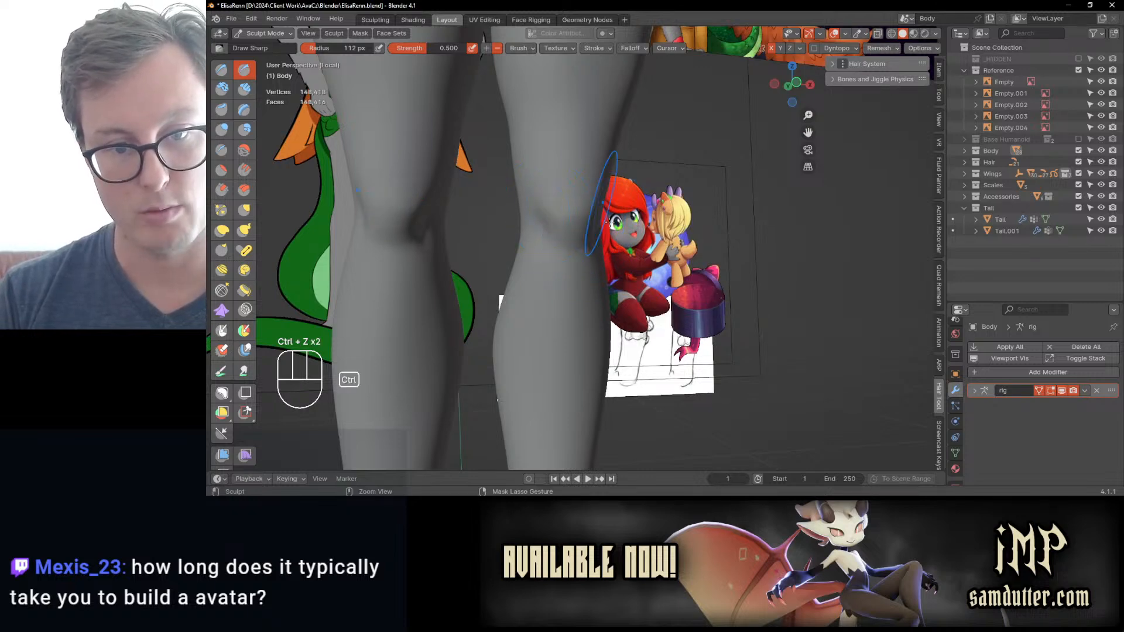
{"action": "middle_click_drag", "start_coordinate": [610, 222], "coordinate": [583, 220]}
{"action": "key", "text": "ctrl+z"}
{"action": "left_click_drag", "start_coordinate": [579, 217], "coordinate": [636, 209], "text": "ctrl"}
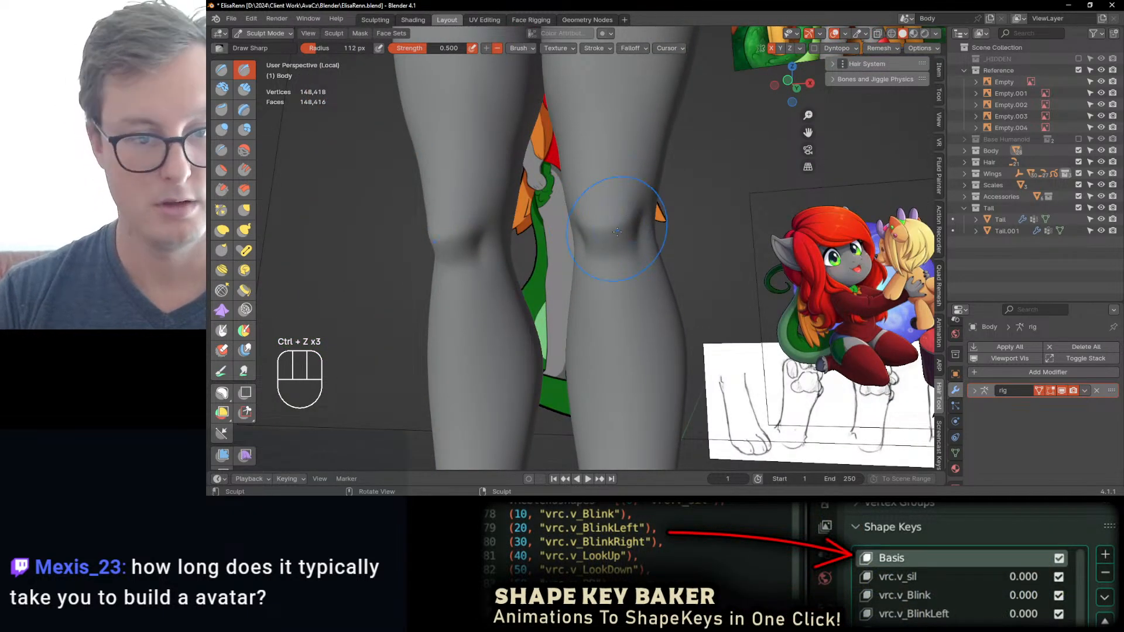
{"action": "middle_click_drag", "start_coordinate": [597, 267], "coordinate": [595, 226], "text": "shift"}
Step: Check the legs from several angles and sculpt the crease between hip and thigh with Draw Sharp, undoing the first stroke
{"action": "scroll", "coordinate": [615, 239], "scroll_direction": "down", "scroll_amount": 3}
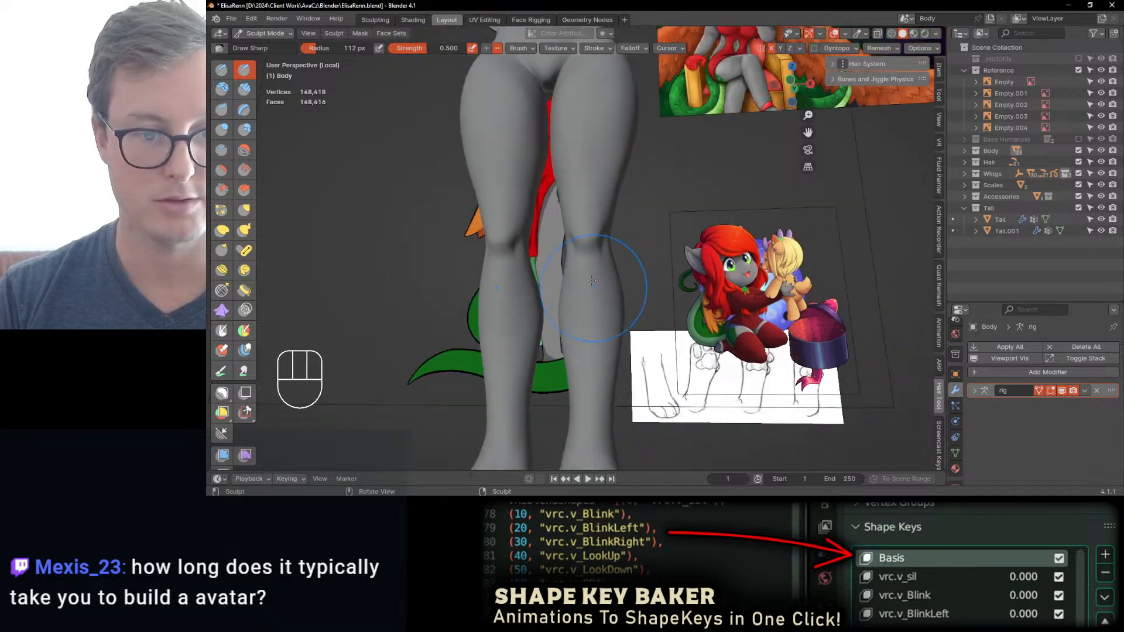
{"action": "middle_click_drag", "start_coordinate": [592, 275], "coordinate": [600, 294]}
{"action": "middle_click_drag", "start_coordinate": [604, 263], "coordinate": [605, 311], "text": "shift"}
{"action": "middle_click_drag", "start_coordinate": [575, 249], "coordinate": [604, 256]}
{"action": "middle_click_drag", "start_coordinate": [633, 219], "coordinate": [635, 258], "text": "ctrl"}
{"action": "middle_click_drag", "start_coordinate": [717, 234], "coordinate": [634, 243]}
{"action": "middle_click_drag", "start_coordinate": [634, 242], "coordinate": [634, 204], "text": "ctrl"}
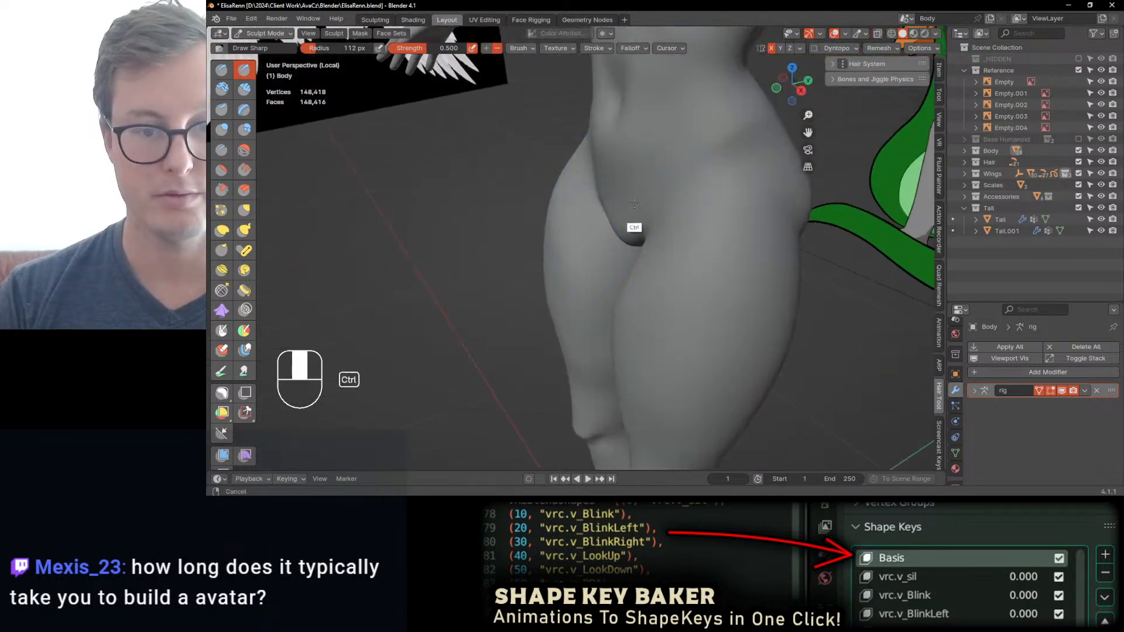
{"action": "left_click_drag", "start_coordinate": [759, 139], "coordinate": [660, 226]}
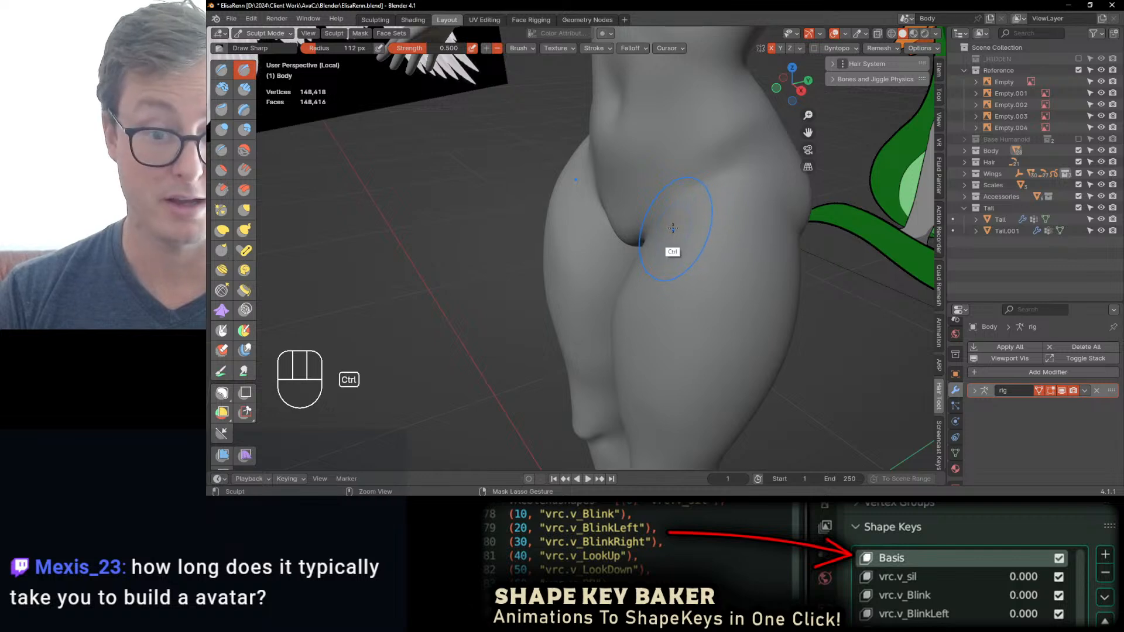
{"action": "key", "text": "ctrl+z"}
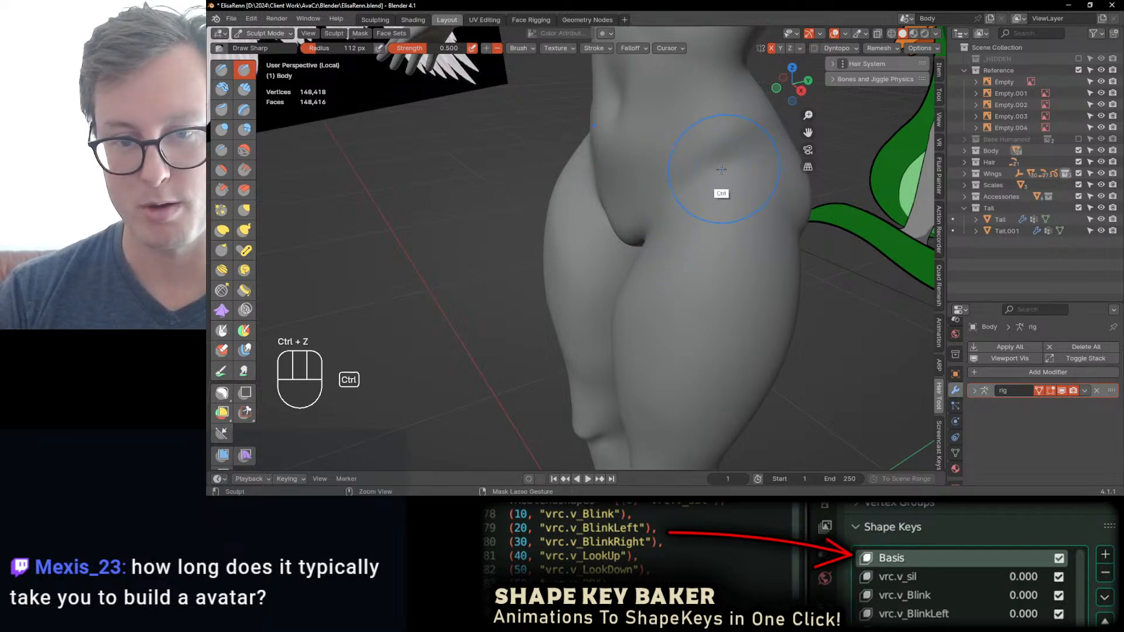
{"action": "mouse_move", "coordinate": [720, 188]}
{"action": "middle_mouse_down"}
{"action": "mouse_move", "coordinate": [684, 207]}
{"action": "mouse_move", "coordinate": [728, 202]}
{"action": "middle_mouse_up"}
{"action": "mouse_move", "coordinate": [673, 175]}
{"action": "middle_mouse_down", "text": "shift"}
{"action": "mouse_move", "coordinate": [691, 222]}
{"action": "mouse_move", "coordinate": [630, 273]}
{"action": "middle_mouse_up", "text": "shift"}
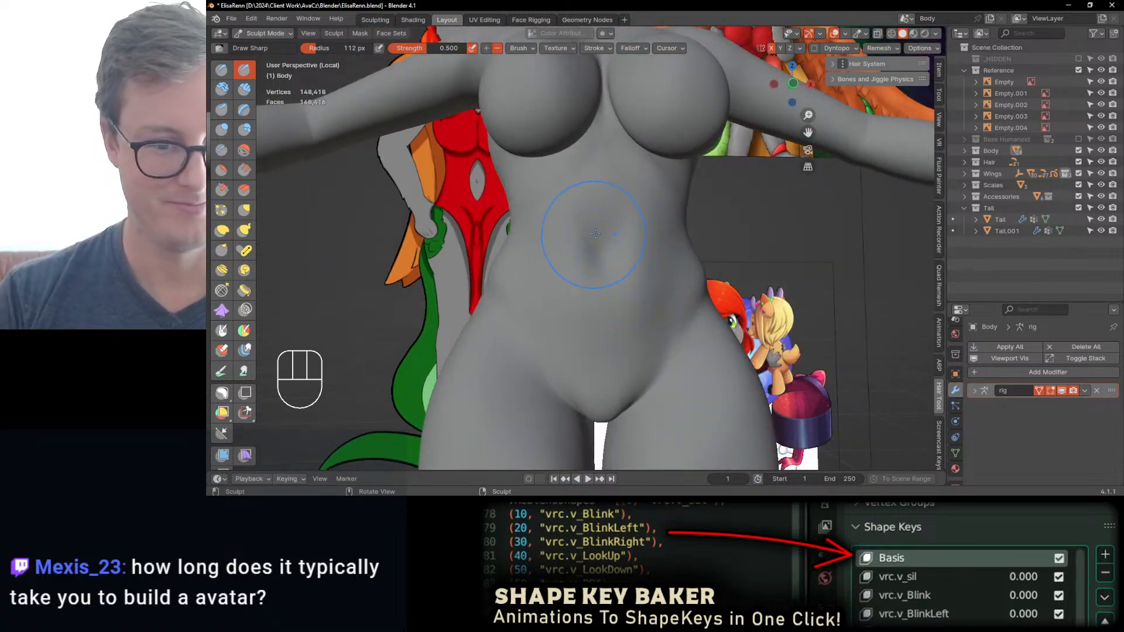
Step: Choose the Crease brush at a 112 px radius and 0.250 strength for the belly, and redo the last undone change
{"action": "key", "text": "i"}
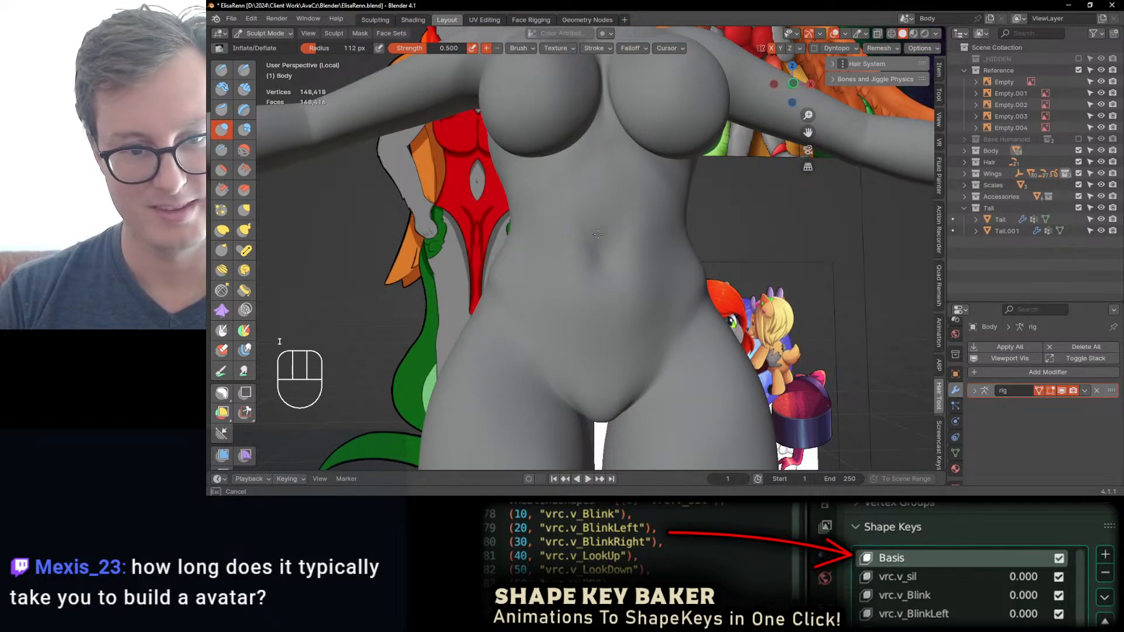
{"action": "left_click", "coordinate": [221, 150]}
{"action": "left_click_drag", "start_coordinate": [257, 159], "coordinate": [261, 171]}
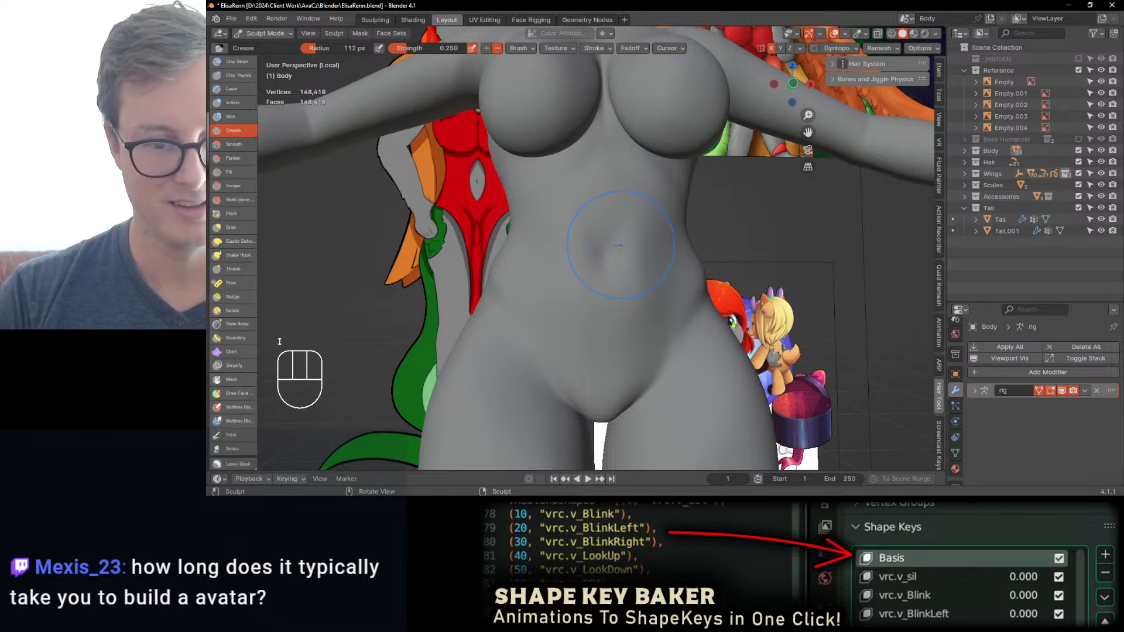
{"action": "scroll", "coordinate": [620, 241], "scroll_direction": "up", "scroll_amount": 1}
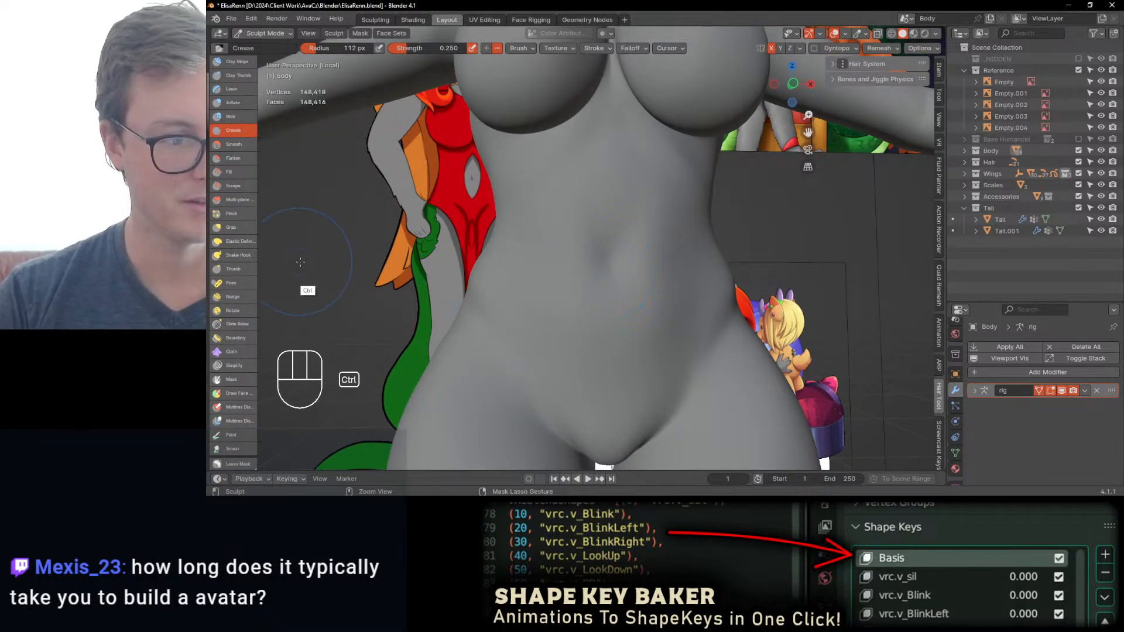
{"action": "key", "text": "ctrl+shift+z"}
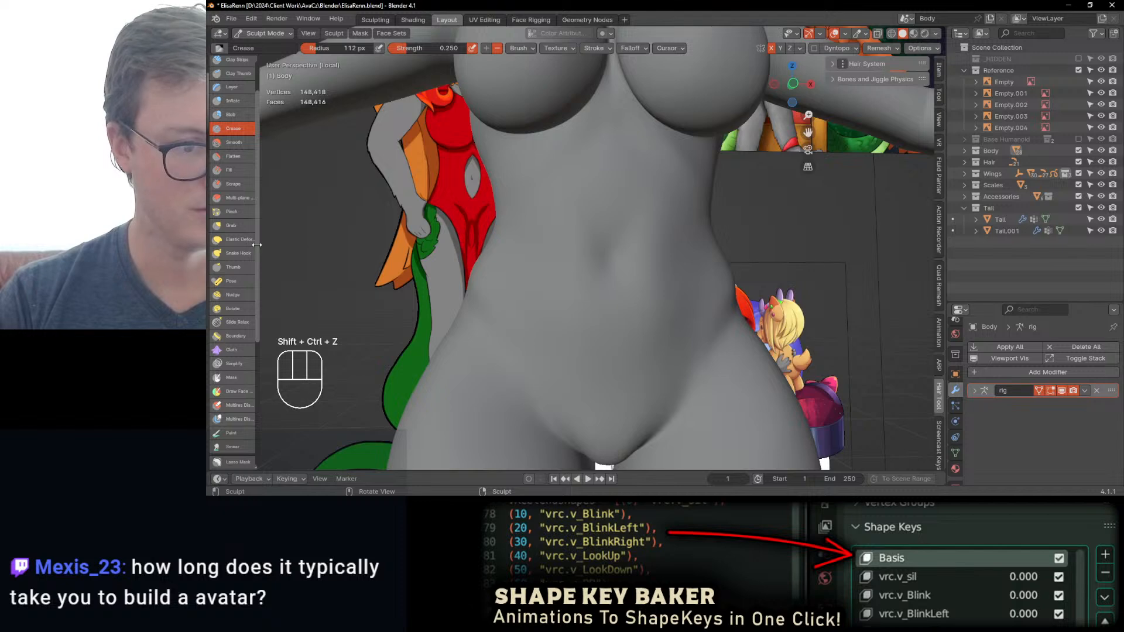
Step: Resize the sculpt brush shelf to a readable two-column icon layout and show its first brushes
{"action": "left_click_drag", "start_coordinate": [258, 244], "coordinate": [249, 274]}
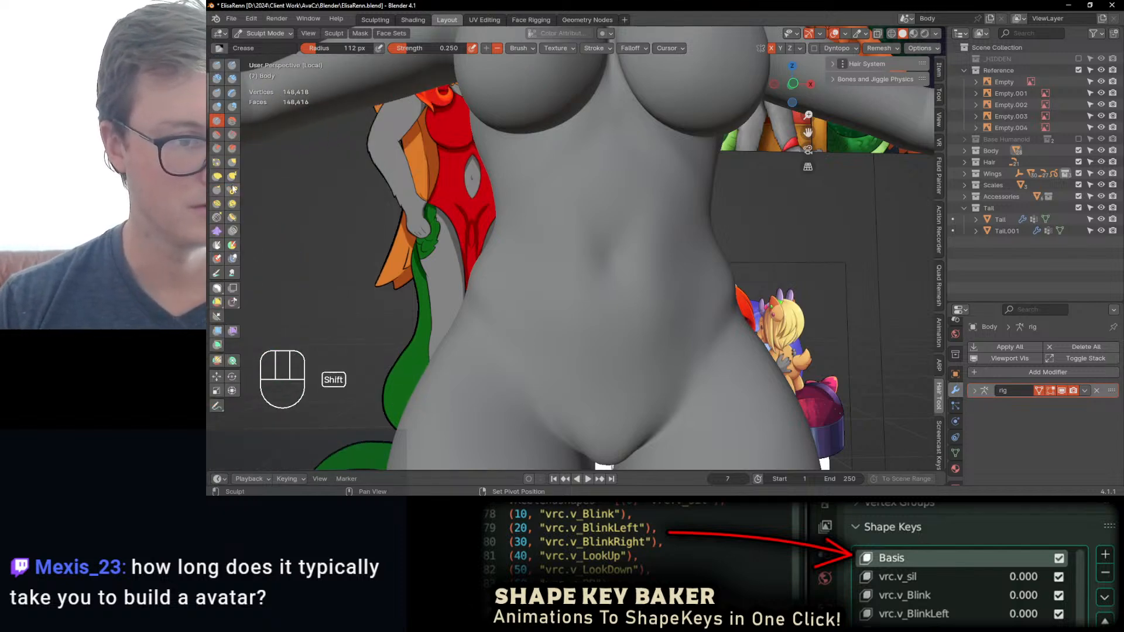
{"action": "mouse_move", "coordinate": [236, 196]}
{"action": "middle_mouse_down", "text": "ctrl"}
{"action": "mouse_move", "coordinate": [250, 207]}
{"action": "mouse_move", "coordinate": [215, 97]}
{"action": "mouse_move", "coordinate": [239, 207]}
{"action": "middle_mouse_up", "text": "ctrl"}
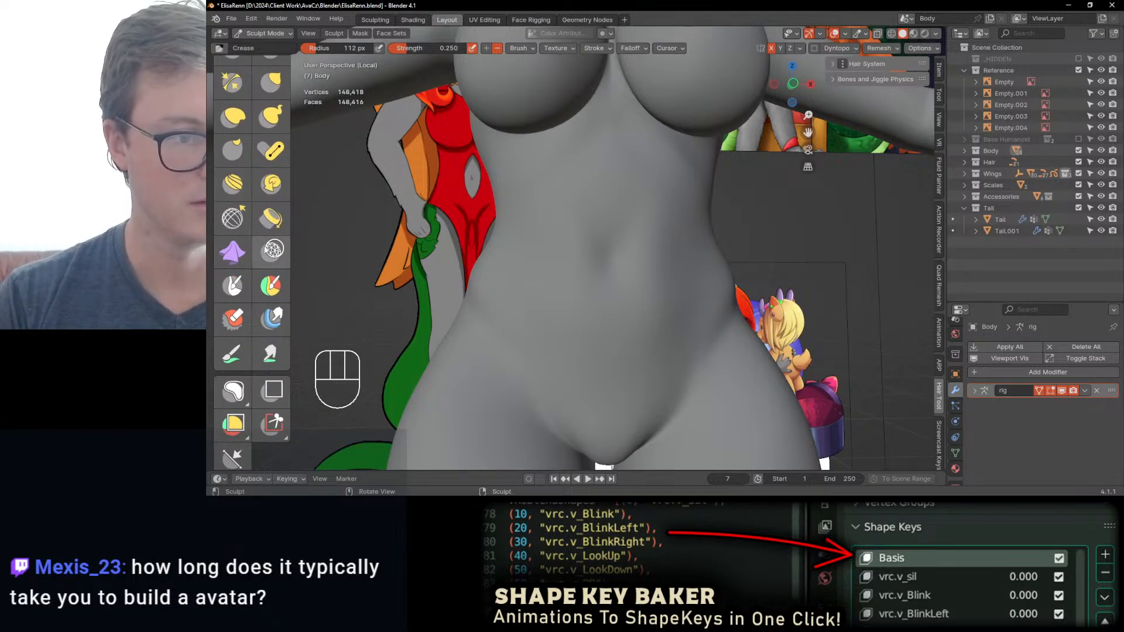
{"action": "middle_click_drag", "start_coordinate": [252, 252], "coordinate": [277, 224], "text": "ctrl"}
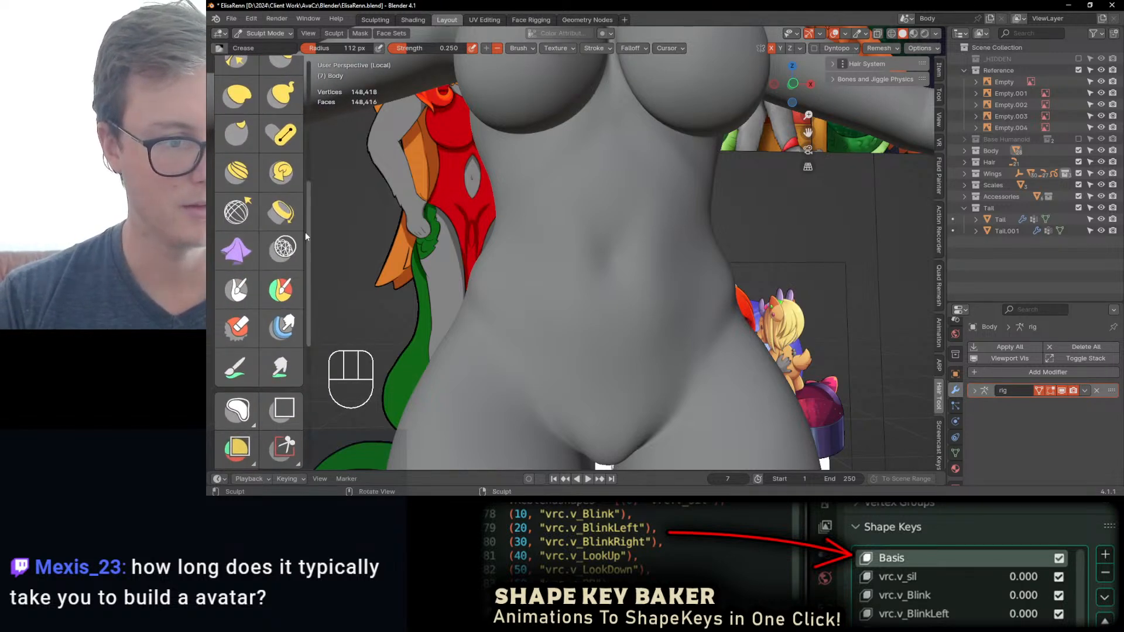
{"action": "mouse_move", "coordinate": [308, 234]}
{"action": "left_mouse_down"}
{"action": "mouse_move", "coordinate": [367, 234]}
{"action": "mouse_move", "coordinate": [311, 235]}
{"action": "left_mouse_up"}
{"action": "mouse_move", "coordinate": [263, 257]}
{"action": "middle_mouse_down", "text": "ctrl"}
{"action": "mouse_move", "coordinate": [234, 317]}
{"action": "mouse_move", "coordinate": [253, 295]}
{"action": "middle_mouse_up", "text": "ctrl"}
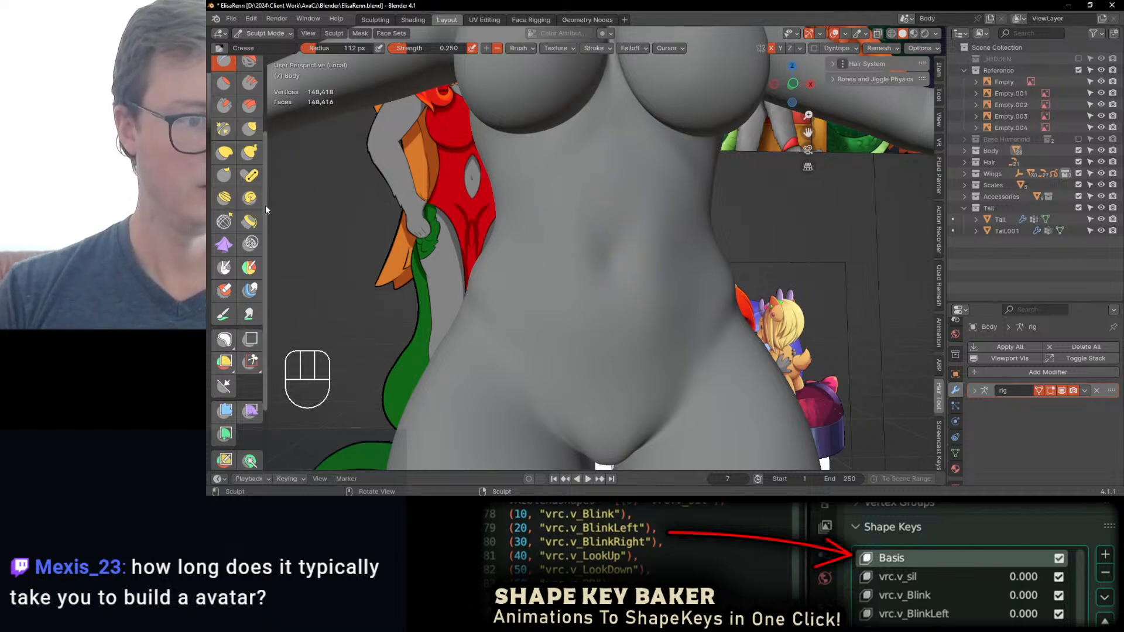
{"action": "scroll", "coordinate": [265, 205], "scroll_direction": "up", "scroll_amount": 5}
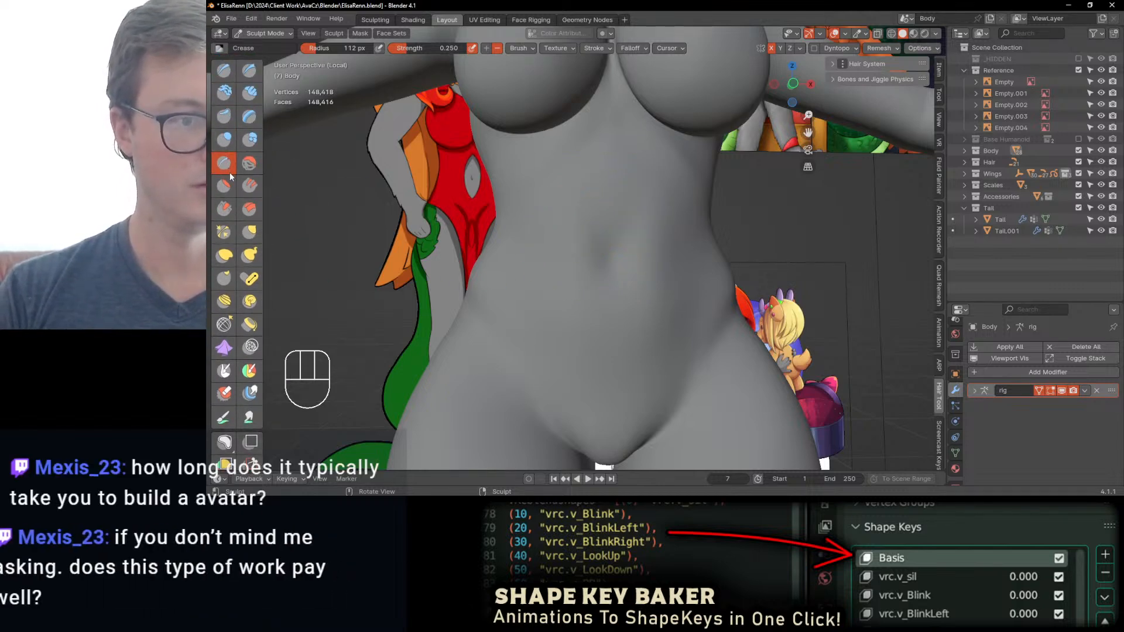
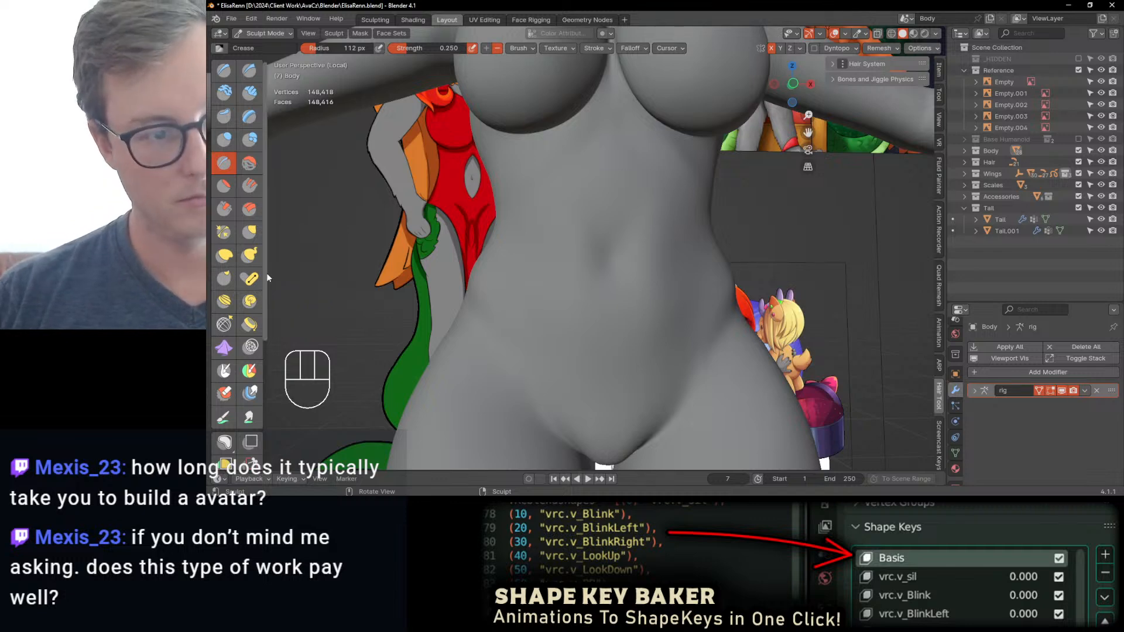
{"action": "scroll", "coordinate": [240, 263], "scroll_direction": "down", "scroll_amount": 5}
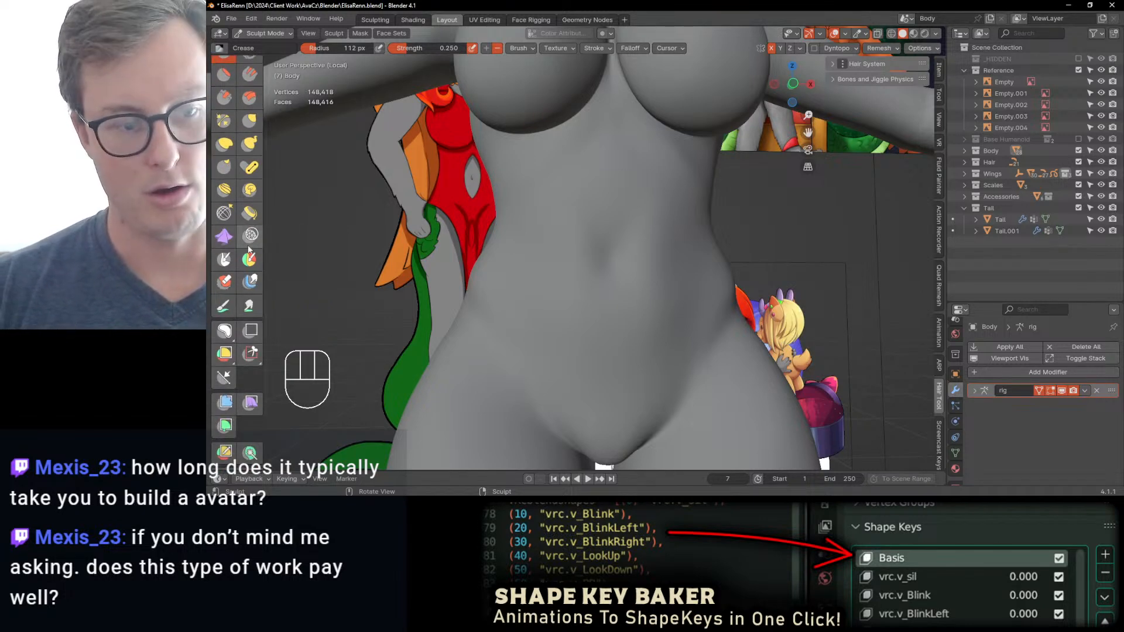
{"action": "scroll", "coordinate": [240, 262], "scroll_direction": "down", "scroll_amount": 3}
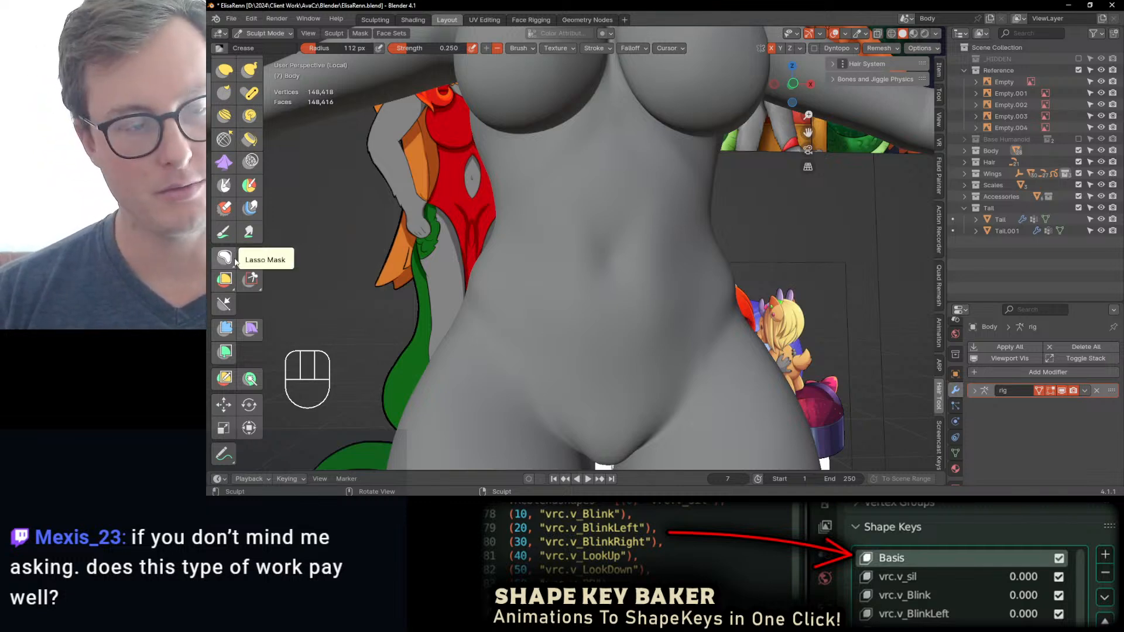
{"action": "scroll", "coordinate": [234, 237], "scroll_direction": "up", "scroll_amount": 4}
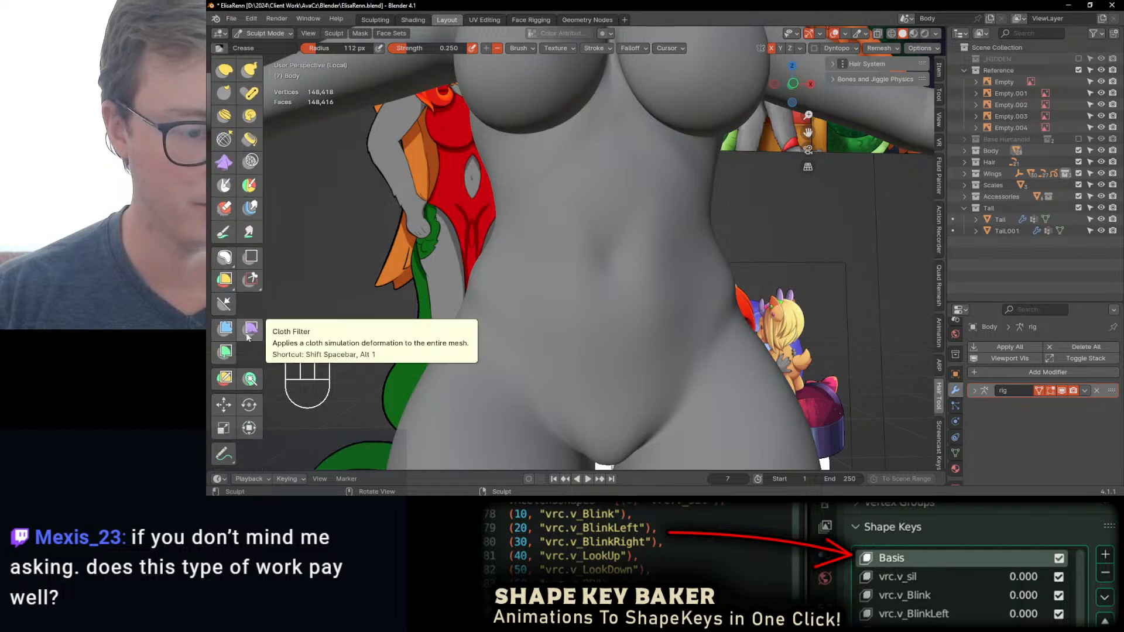
{"action": "scroll", "coordinate": [238, 258], "scroll_direction": "up", "scroll_amount": 4}
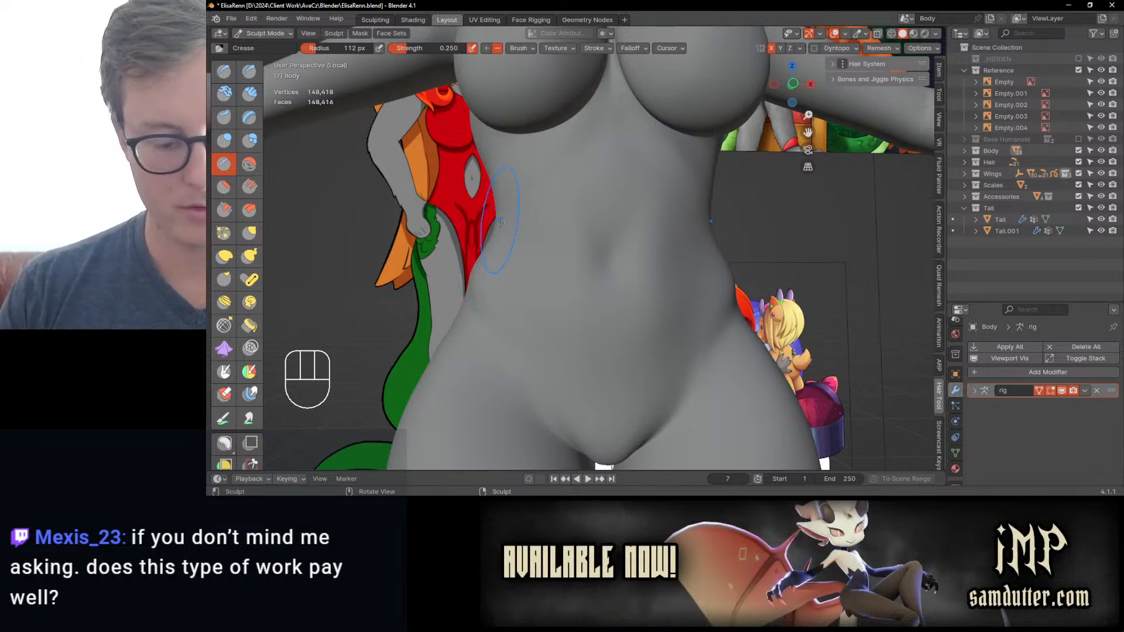
Step: Shape the navel with the Crease brush at 40 px and 58 px radius, undoing the unwanted strokes
{"action": "key", "text": "bracketleft"}
{"action": "key", "text": "bracketleft"}
{"action": "key", "text": "bracketleft"}
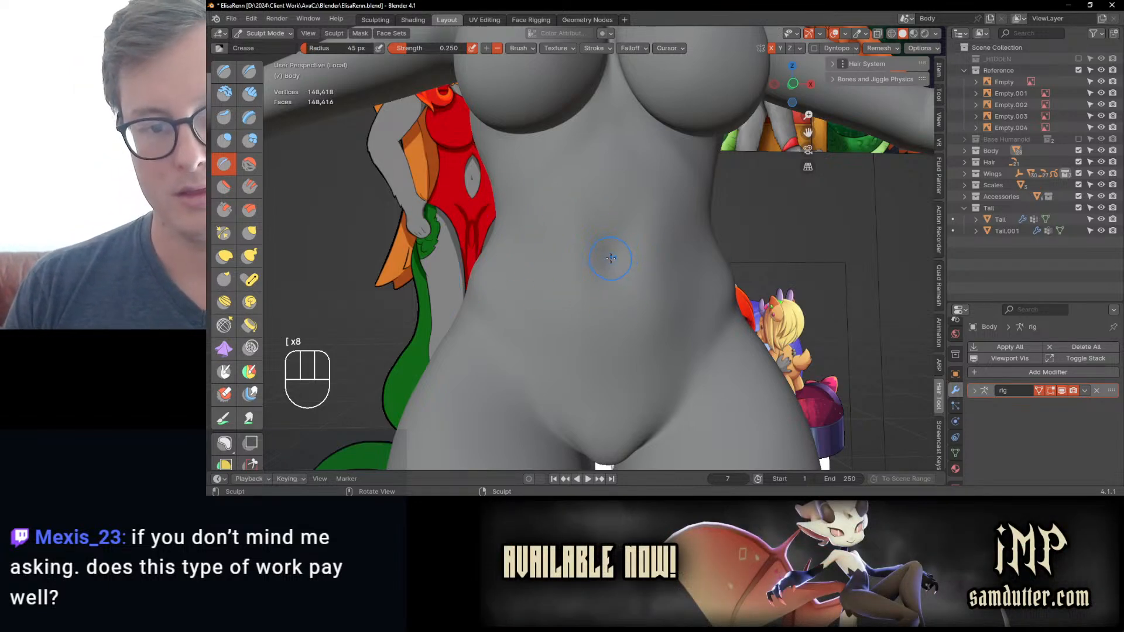
{"action": "key", "text": "bracketleft"}
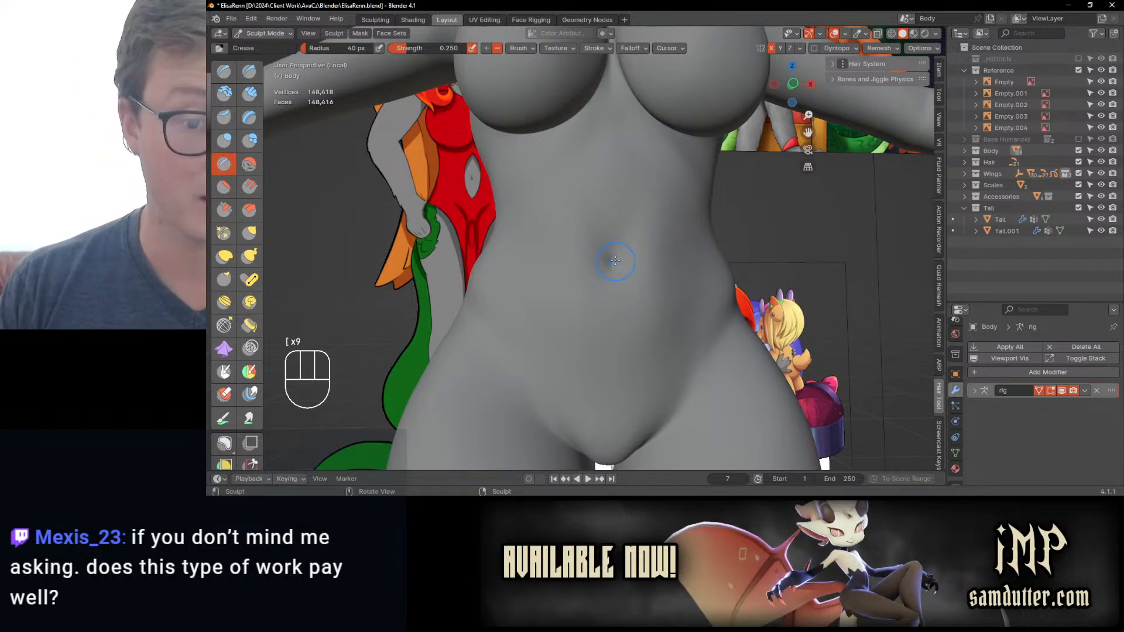
{"action": "key", "text": "shift"}
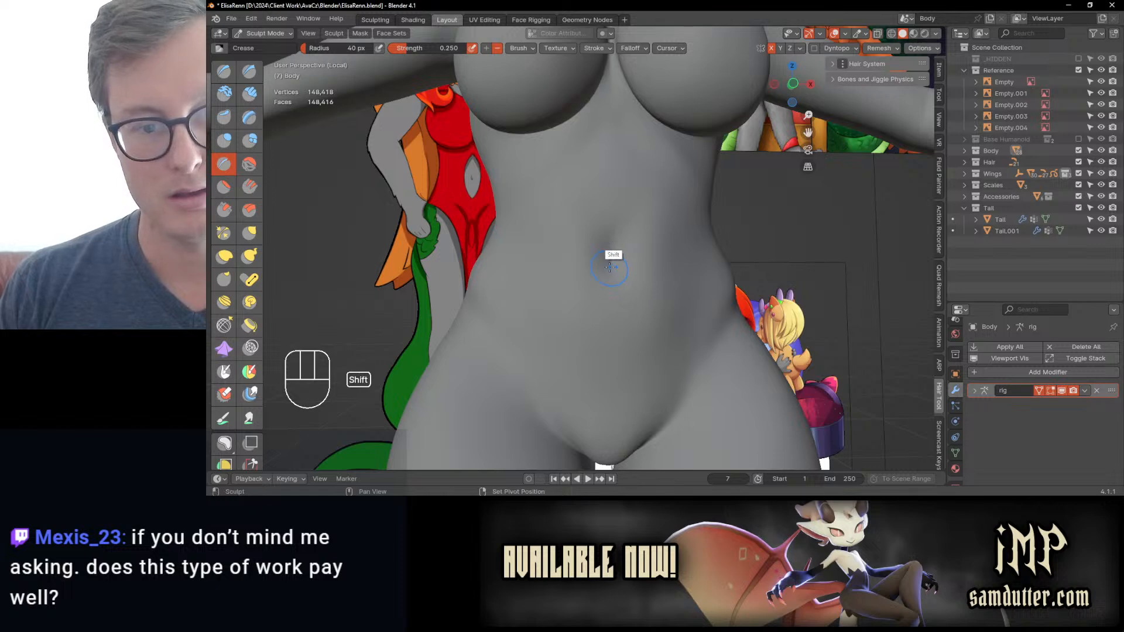
{"action": "scroll", "coordinate": [610, 267], "scroll_direction": "down", "scroll_amount": 2}
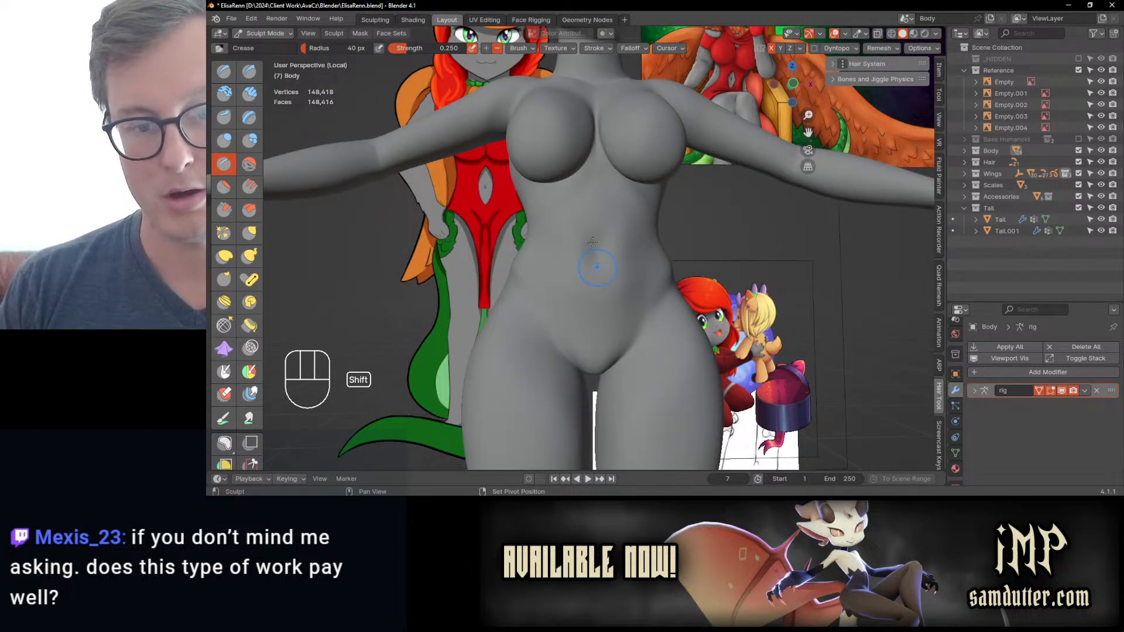
{"action": "middle_click_drag", "start_coordinate": [593, 241], "coordinate": [592, 250]}
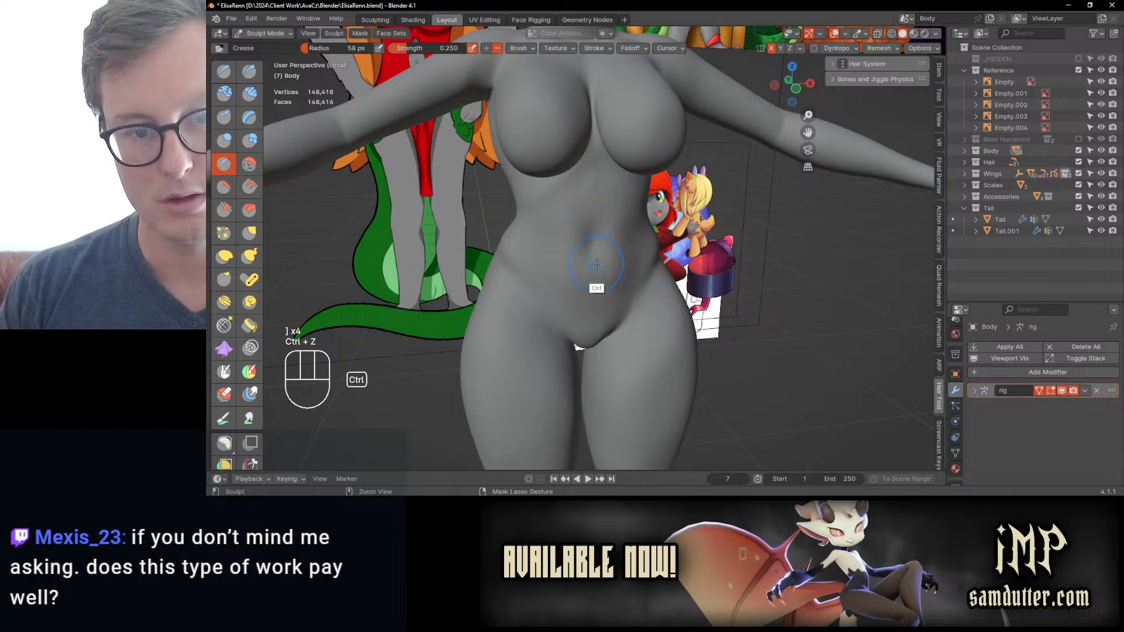
{"action": "middle_click_drag", "start_coordinate": [596, 265], "coordinate": [601, 246]}
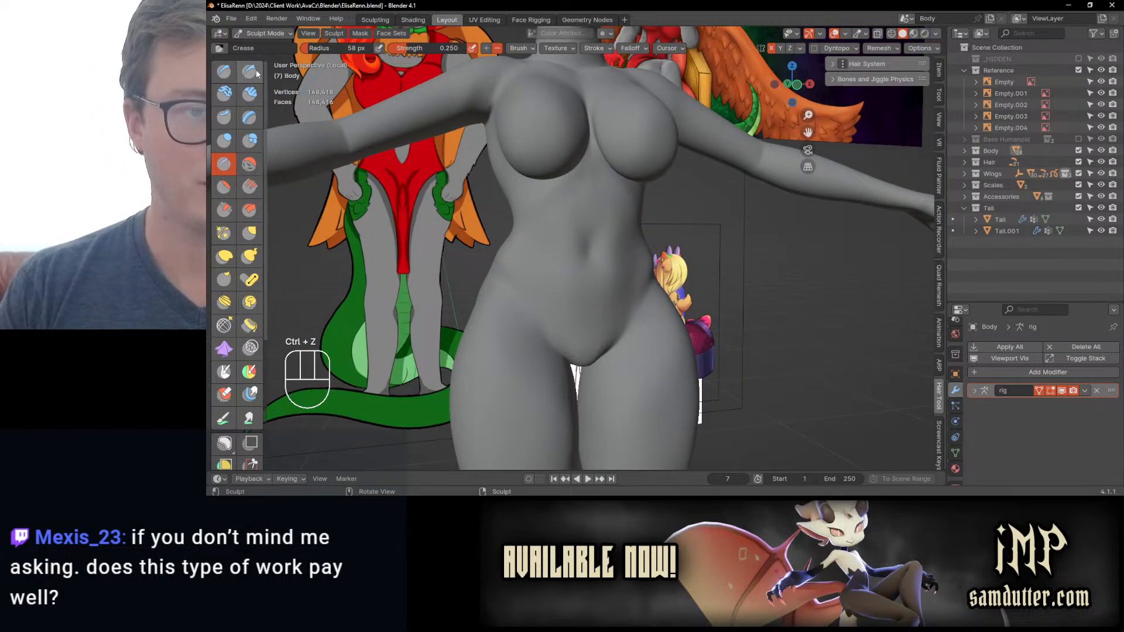
Step: Sculpt the abdominal lines beside the navel with Draw Sharp at 58 px radius and 0.500 strength, undoing failed strokes and smoothing the result
{"action": "middle_click_drag", "start_coordinate": [539, 252], "coordinate": [476, 287]}
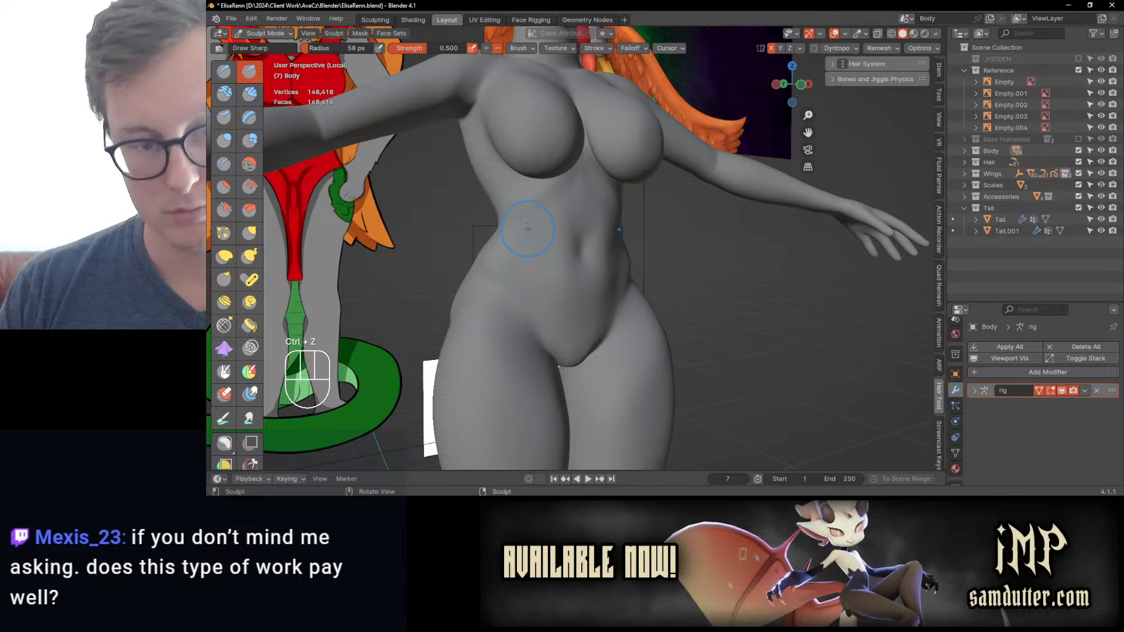
{"action": "left_click_drag", "start_coordinate": [528, 229], "coordinate": [534, 292]}
{"action": "key", "text": "ctrl+z"}
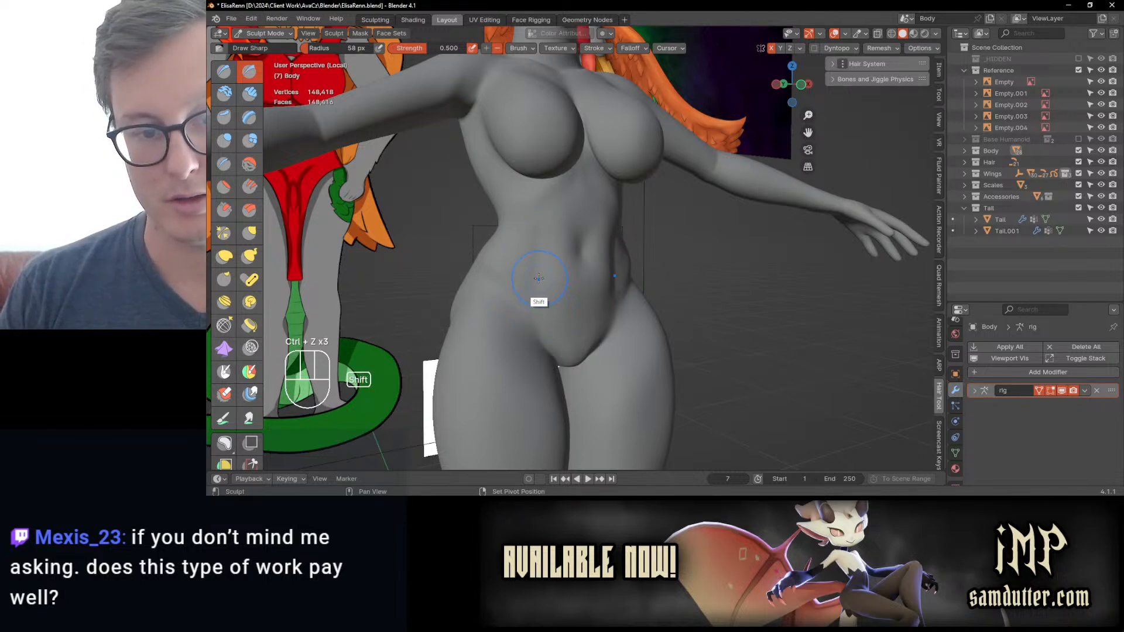
{"action": "left_click_drag", "start_coordinate": [539, 278], "coordinate": [535, 251], "text": "shift"}
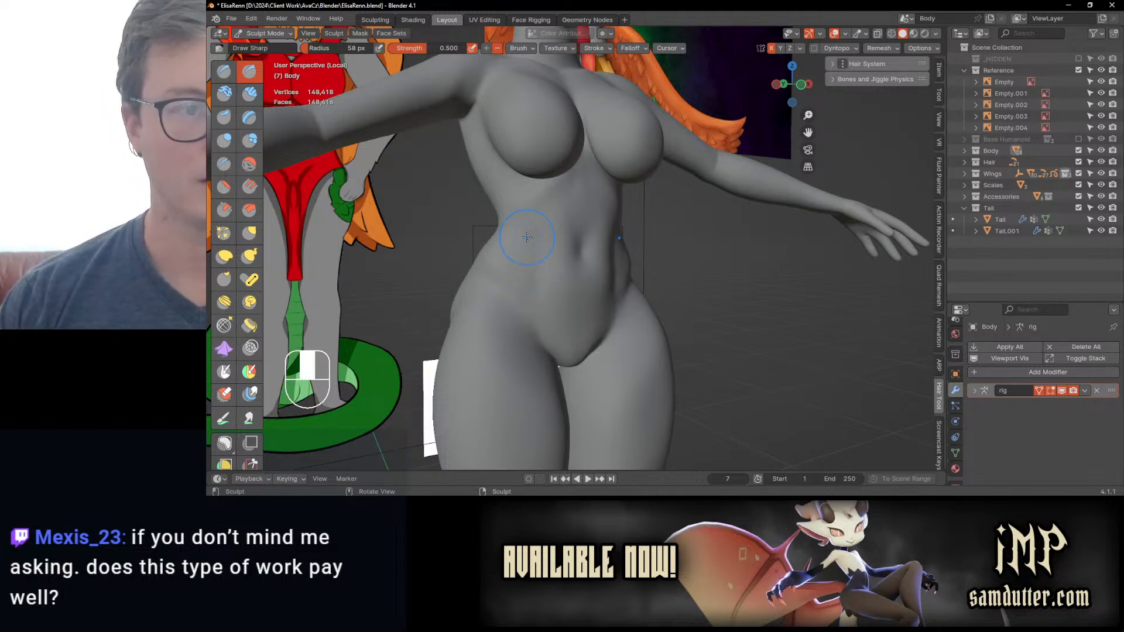
Step: Switch the body from Sculpt Mode to Object Mode and save the file
{"action": "key", "text": "ctrl+Tab"}
{"action": "left_click", "coordinate": [446, 246]}
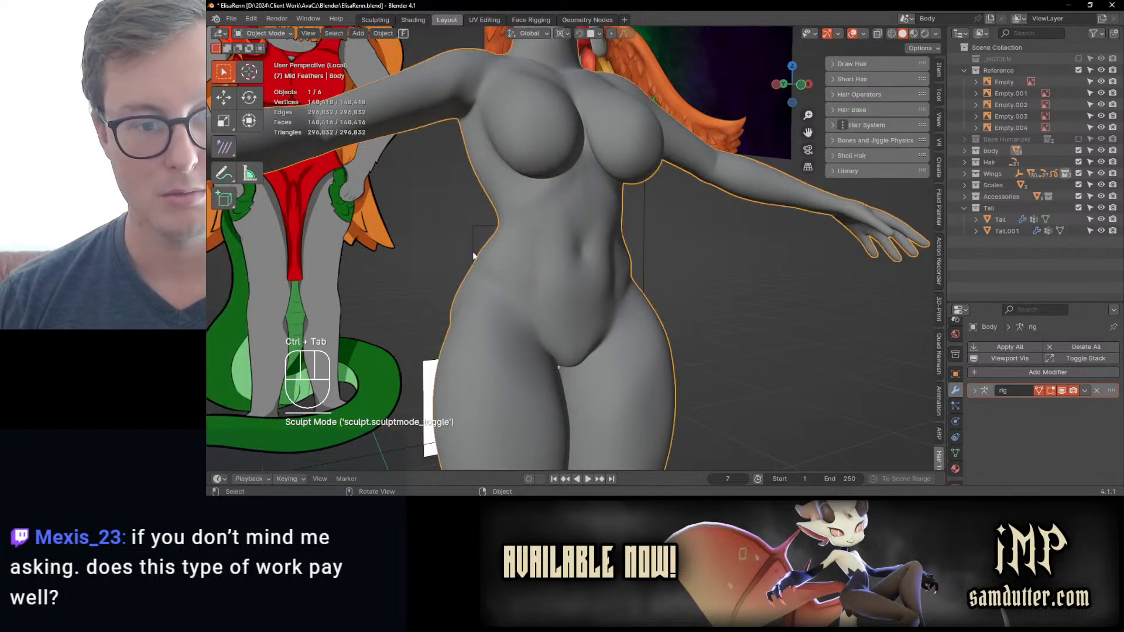
{"action": "key", "text": "ctrl+s"}
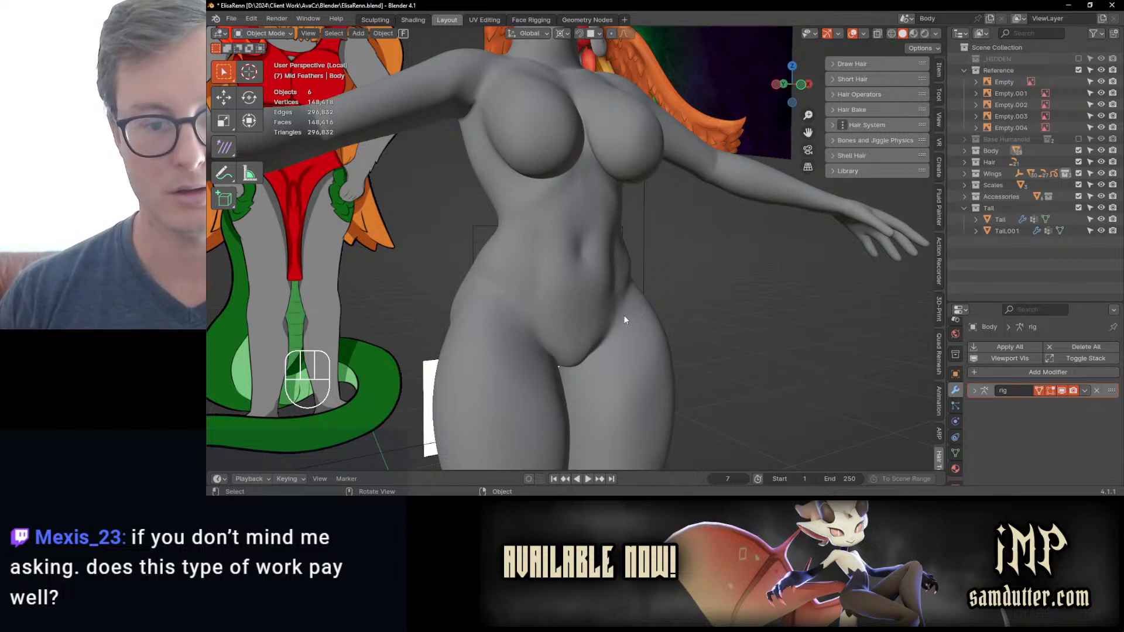
Step: Reselect the body mesh and return it to Sculpt Mode
{"action": "left_click", "coordinate": [608, 320]}
{"action": "middle_click_drag", "start_coordinate": [584, 252], "coordinate": [563, 276]}
{"action": "key", "text": "ctrl+Tab"}
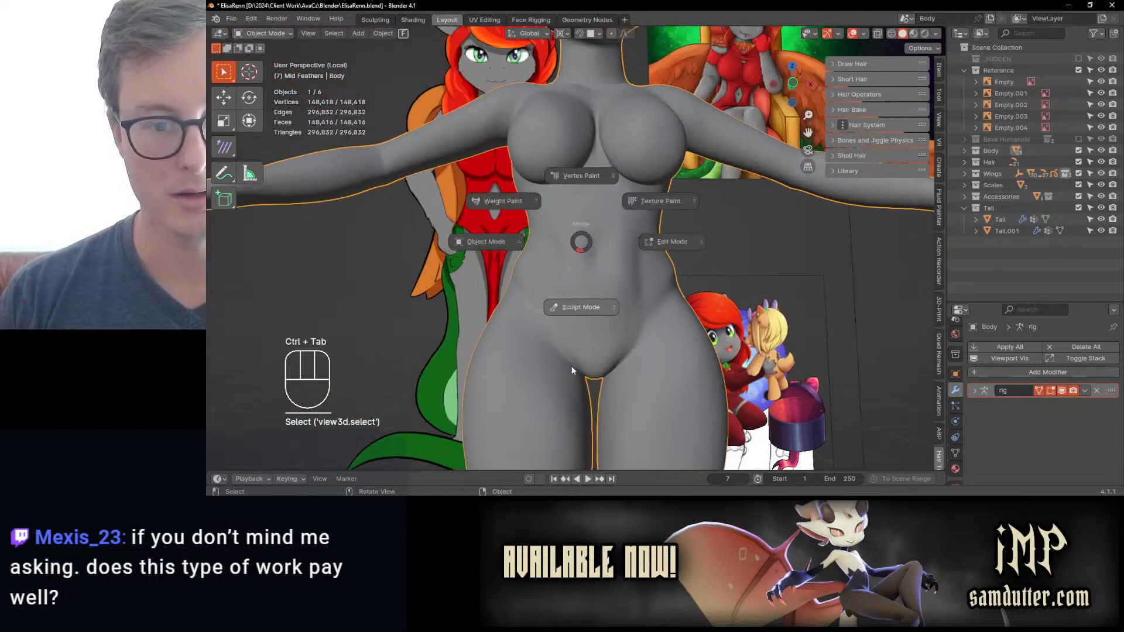
{"action": "left_click", "coordinate": [571, 366]}
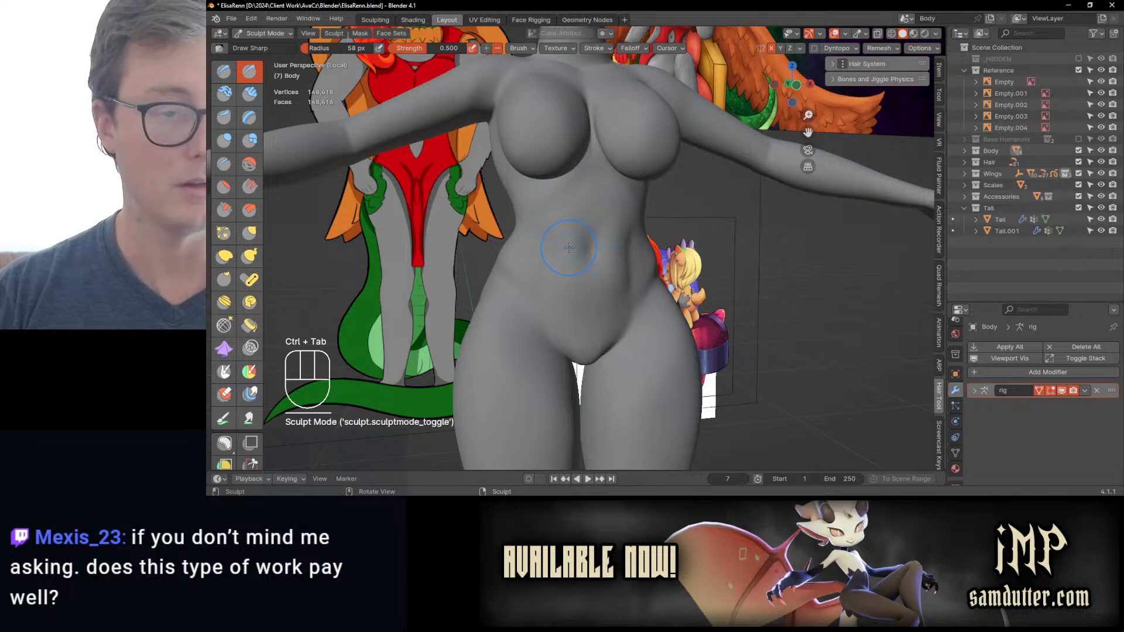
Step: Reshape the back below the armpits with Elastic Deform at 58 px radius and 0.500 strength
{"action": "mouse_move", "coordinate": [553, 225]}
{"action": "middle_mouse_down"}
{"action": "mouse_move", "coordinate": [630, 276]}
{"action": "mouse_move", "coordinate": [607, 324]}
{"action": "mouse_move", "coordinate": [524, 284]}
{"action": "mouse_move", "coordinate": [570, 272]}
{"action": "mouse_move", "coordinate": [524, 266]}
{"action": "mouse_move", "coordinate": [504, 243]}
{"action": "mouse_move", "coordinate": [519, 201]}
{"action": "middle_mouse_up"}
{"action": "scroll", "coordinate": [568, 274], "scroll_direction": "down", "scroll_amount": 1}
{"action": "key", "text": "j"}
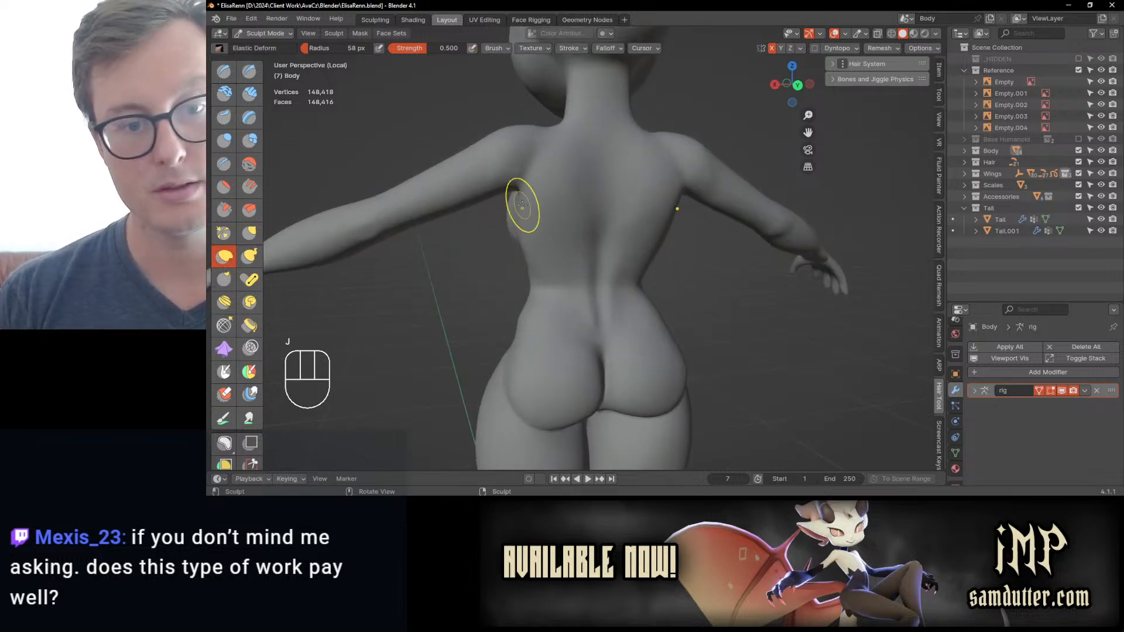
{"action": "scroll", "coordinate": [519, 201], "scroll_direction": "up", "scroll_amount": 2}
{"action": "left_click_drag", "start_coordinate": [483, 181], "coordinate": [488, 227]}
{"action": "middle_click_drag", "start_coordinate": [501, 233], "coordinate": [527, 215]}
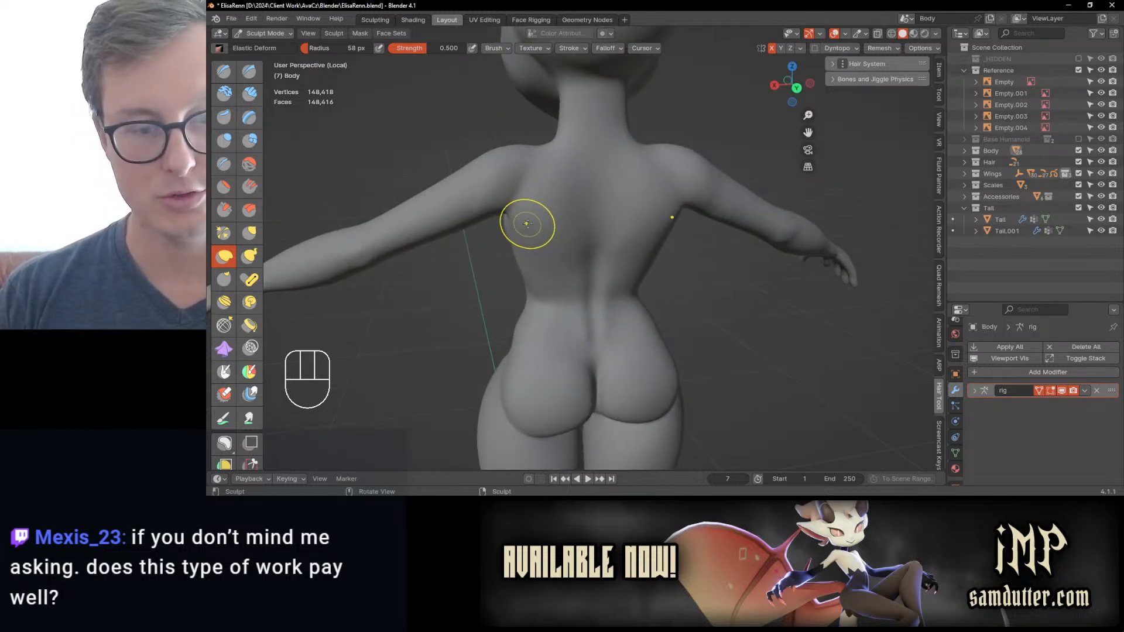
Step: Fill and smooth the back of the shoulder and armpit with the Fill/Deepen brush at 58 px radius and 0.700 strength
{"action": "left_click", "coordinate": [254, 195]}
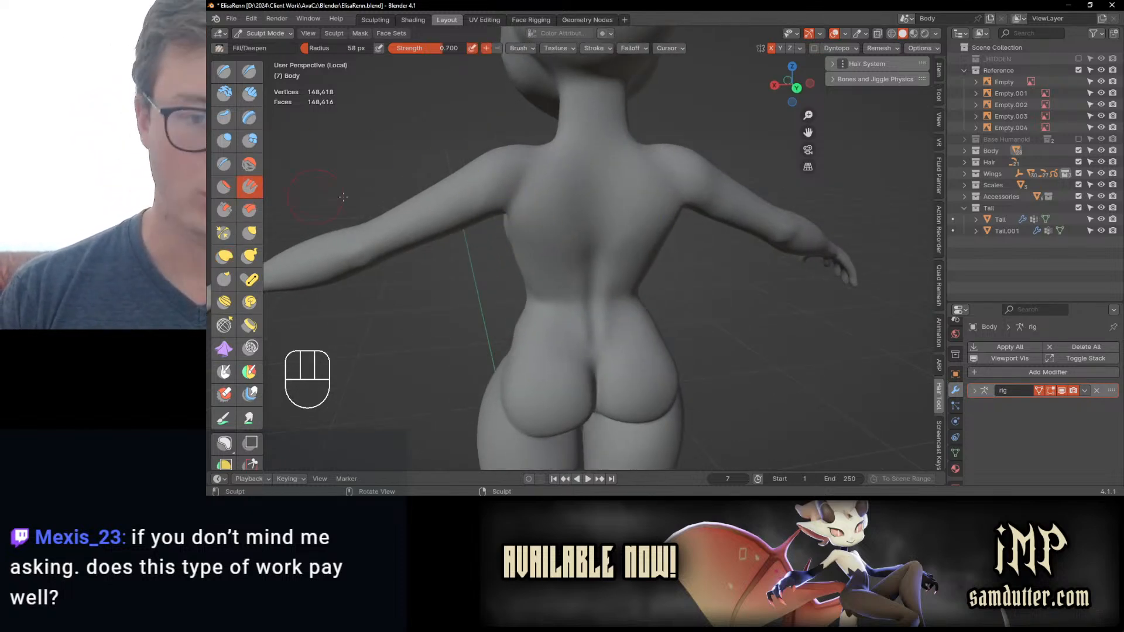
{"action": "middle_click_drag", "start_coordinate": [553, 234], "coordinate": [547, 193], "text": "ctrl"}
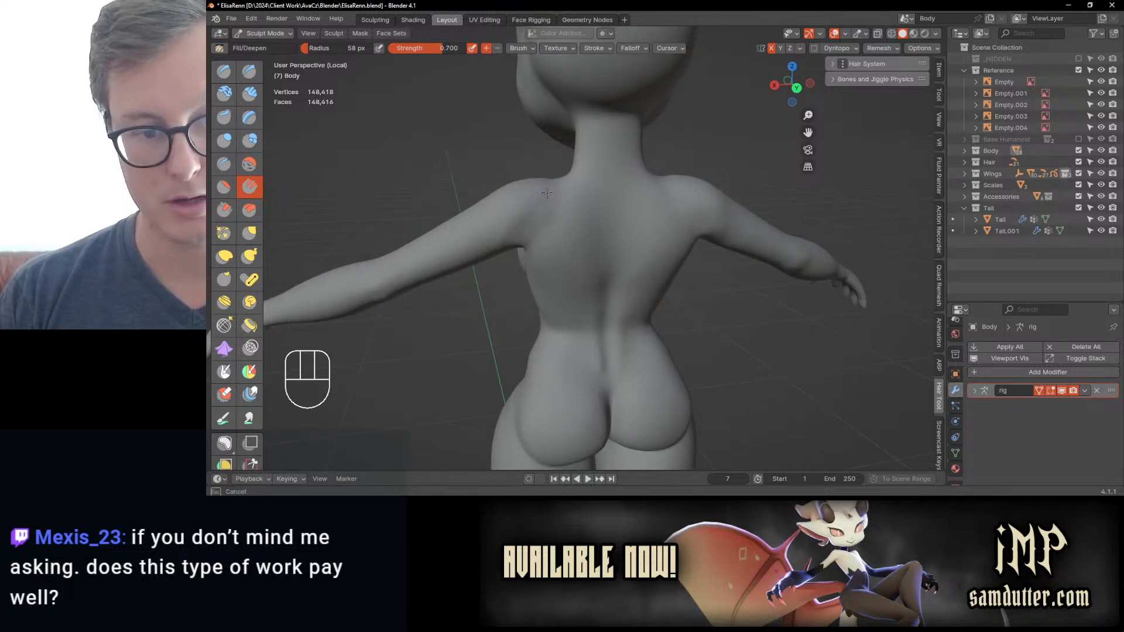
{"action": "left_click_drag", "start_coordinate": [512, 238], "coordinate": [494, 230], "text": "shift"}
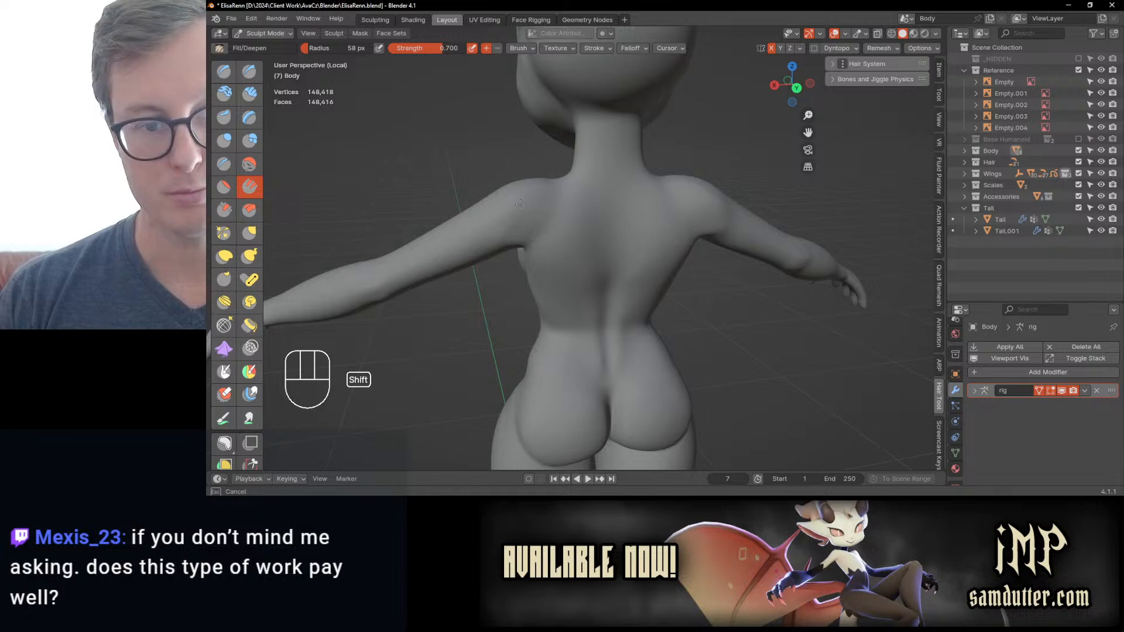
{"action": "mouse_move", "coordinate": [520, 205]}
{"action": "middle_mouse_down"}
{"action": "mouse_move", "coordinate": [604, 248]}
{"action": "mouse_move", "coordinate": [518, 256]}
{"action": "middle_mouse_up"}
{"action": "mouse_move", "coordinate": [512, 237]}
{"action": "left_mouse_down", "text": "shift"}
{"action": "mouse_move", "coordinate": [483, 261]}
{"action": "mouse_move", "coordinate": [507, 255]}
{"action": "mouse_move", "coordinate": [481, 262]}
{"action": "left_mouse_up", "text": "shift"}
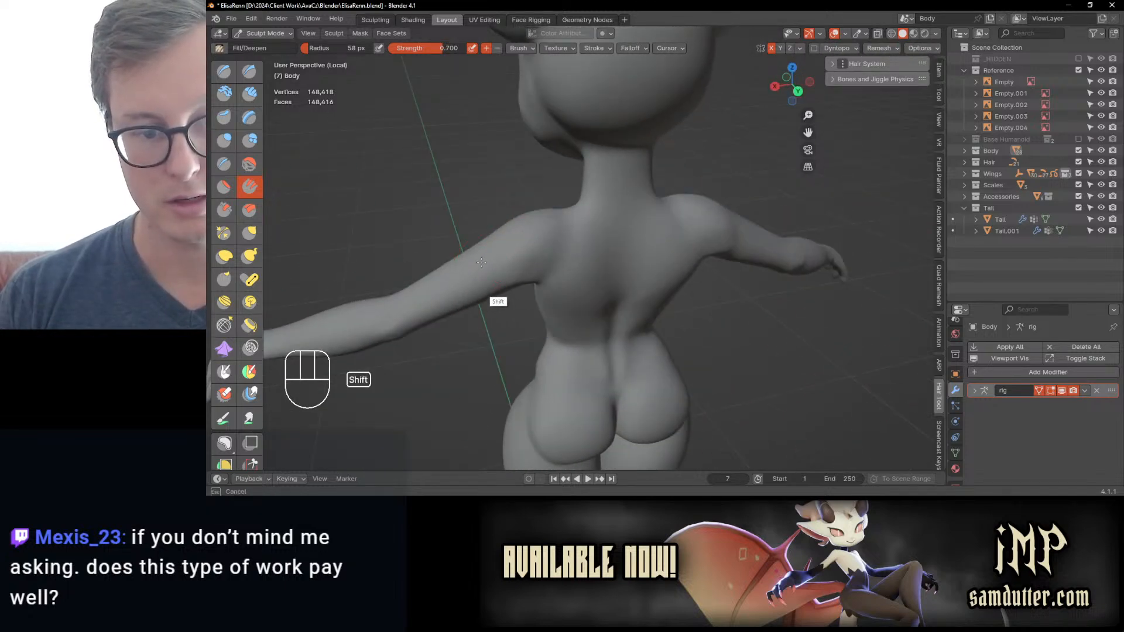
Step: Display the body's wireframe and relax the topology around the shoulder with Slide Relax at 58 px radius, undoing the last change
{"action": "left_click", "coordinate": [224, 325]}
{"action": "key", "text": "q"}
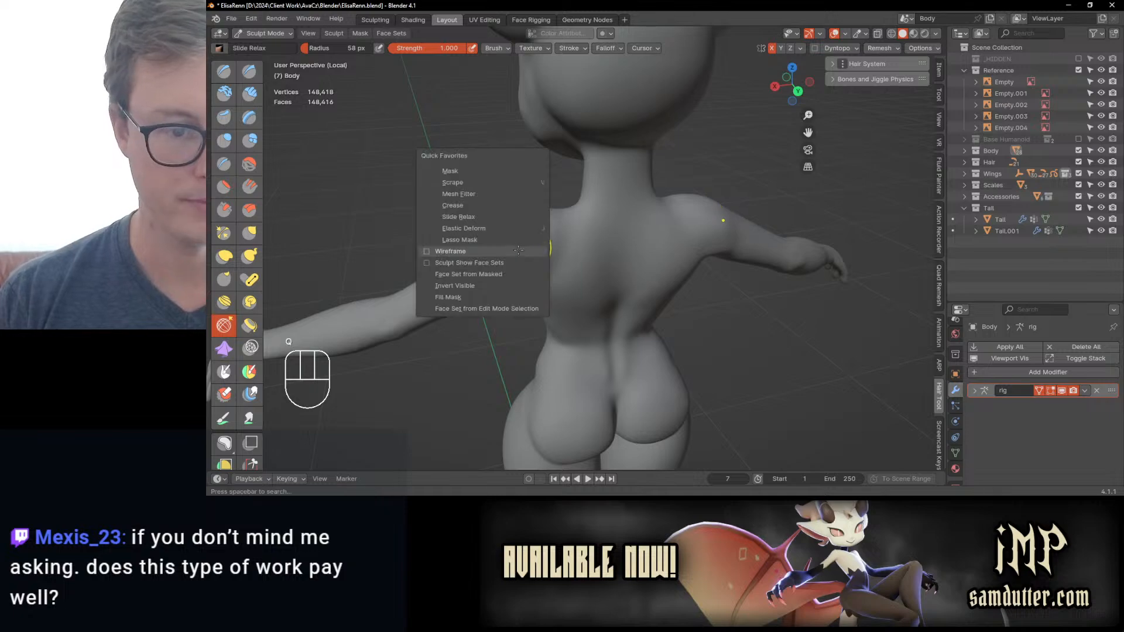
{"action": "left_click", "coordinate": [518, 251]}
{"action": "mouse_move", "coordinate": [518, 250]}
{"action": "middle_mouse_down"}
{"action": "mouse_move", "coordinate": [527, 263]}
{"action": "mouse_move", "coordinate": [515, 233]}
{"action": "mouse_move", "coordinate": [541, 272]}
{"action": "mouse_move", "coordinate": [517, 294]}
{"action": "mouse_move", "coordinate": [472, 302]}
{"action": "mouse_move", "coordinate": [484, 312]}
{"action": "mouse_move", "coordinate": [502, 313]}
{"action": "mouse_move", "coordinate": [514, 268]}
{"action": "mouse_move", "coordinate": [494, 268]}
{"action": "mouse_move", "coordinate": [477, 238]}
{"action": "mouse_move", "coordinate": [639, 281]}
{"action": "mouse_move", "coordinate": [577, 239]}
{"action": "mouse_move", "coordinate": [619, 264]}
{"action": "mouse_move", "coordinate": [602, 297]}
{"action": "mouse_move", "coordinate": [636, 275]}
{"action": "mouse_move", "coordinate": [585, 297]}
{"action": "mouse_move", "coordinate": [595, 195]}
{"action": "mouse_move", "coordinate": [582, 244]}
{"action": "mouse_move", "coordinate": [584, 261]}
{"action": "mouse_move", "coordinate": [594, 258]}
{"action": "middle_mouse_up"}
{"action": "key", "text": "h"}
{"action": "key", "text": "alt+h"}
{"action": "key", "text": "ctrl+z"}
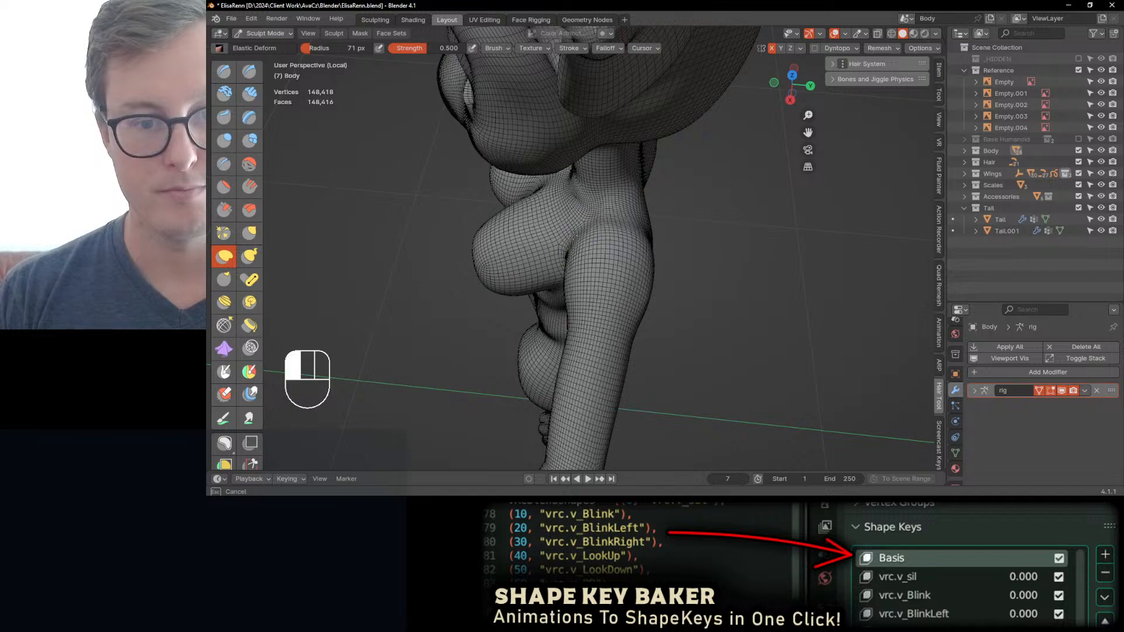
Step: Adjust the shoulder's side profile with Elastic Deform at 71 px radius and turn the wireframe off
{"action": "left_click_drag", "start_coordinate": [574, 236], "coordinate": [573, 233]}
{"action": "middle_click_drag", "start_coordinate": [573, 233], "coordinate": [643, 191]}
{"action": "key", "text": "q"}
{"action": "left_click", "coordinate": [641, 192]}
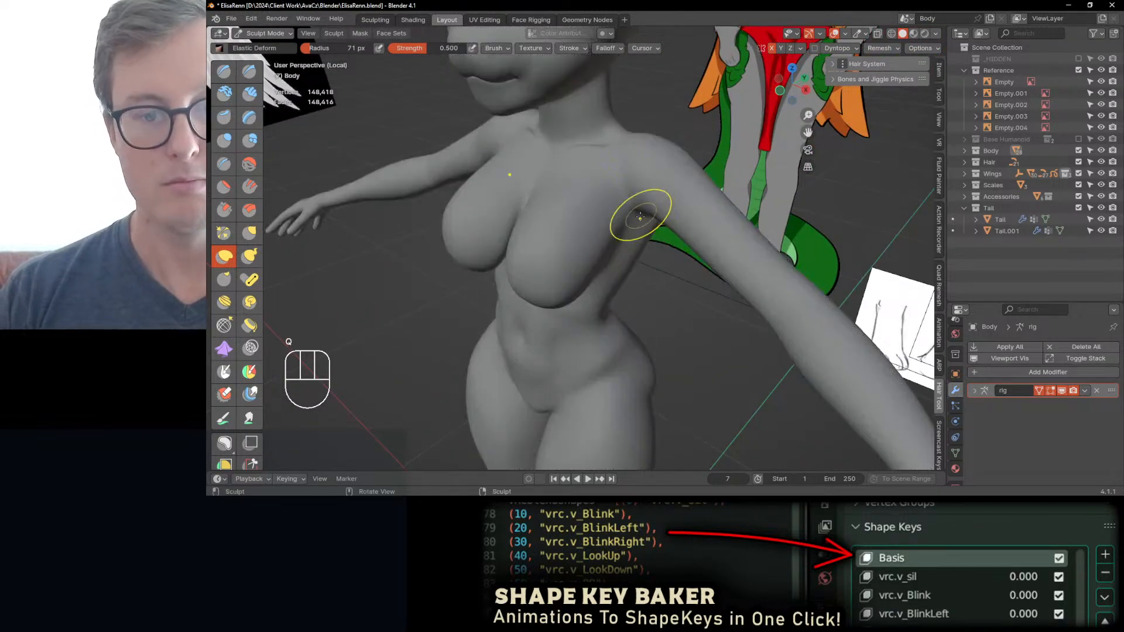
Step: Refine the underarm and upper arm from the front, side and back with Elastic Deform, enlarging its radius to 95 px
{"action": "key", "text": "KP_1"}
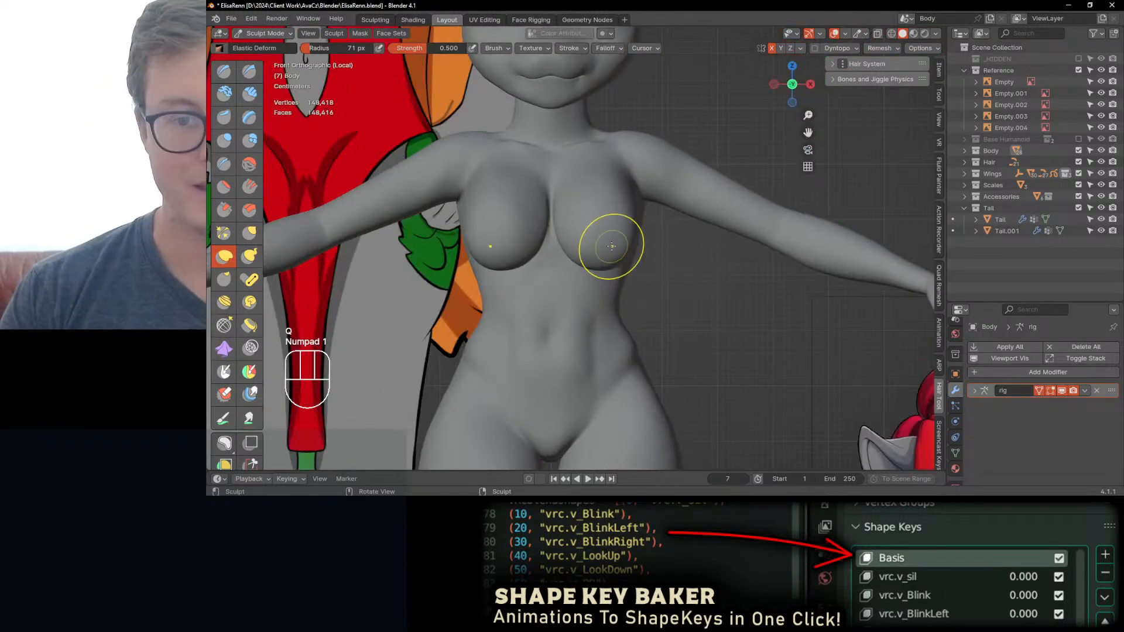
{"action": "scroll", "coordinate": [572, 226], "scroll_direction": "up", "scroll_amount": 2}
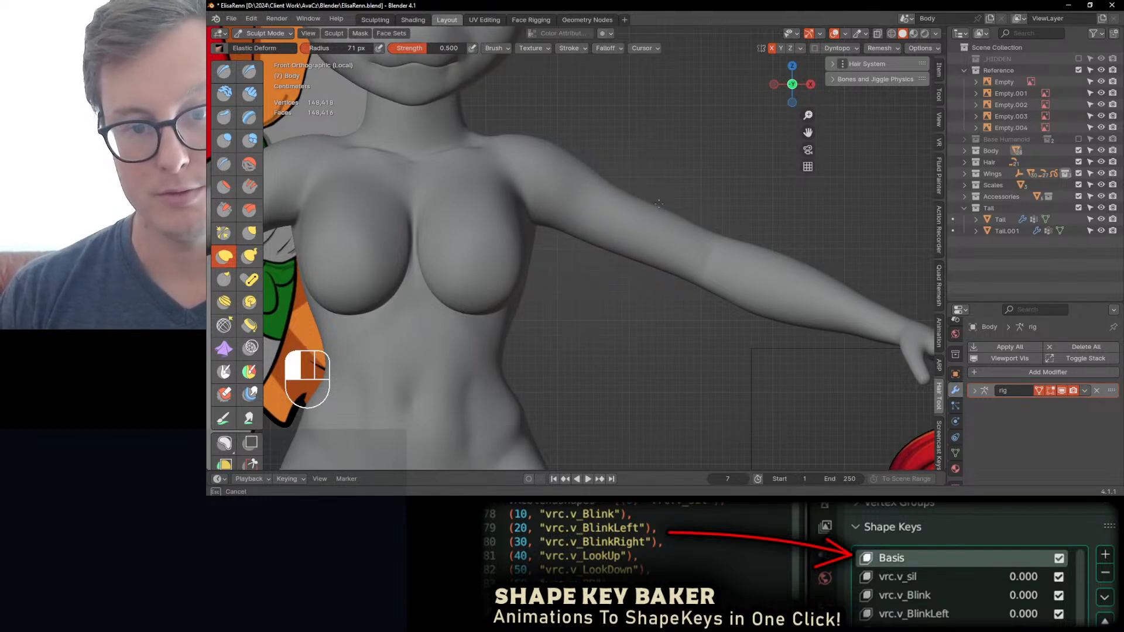
{"action": "middle_click_drag", "start_coordinate": [596, 255], "coordinate": [567, 237]}
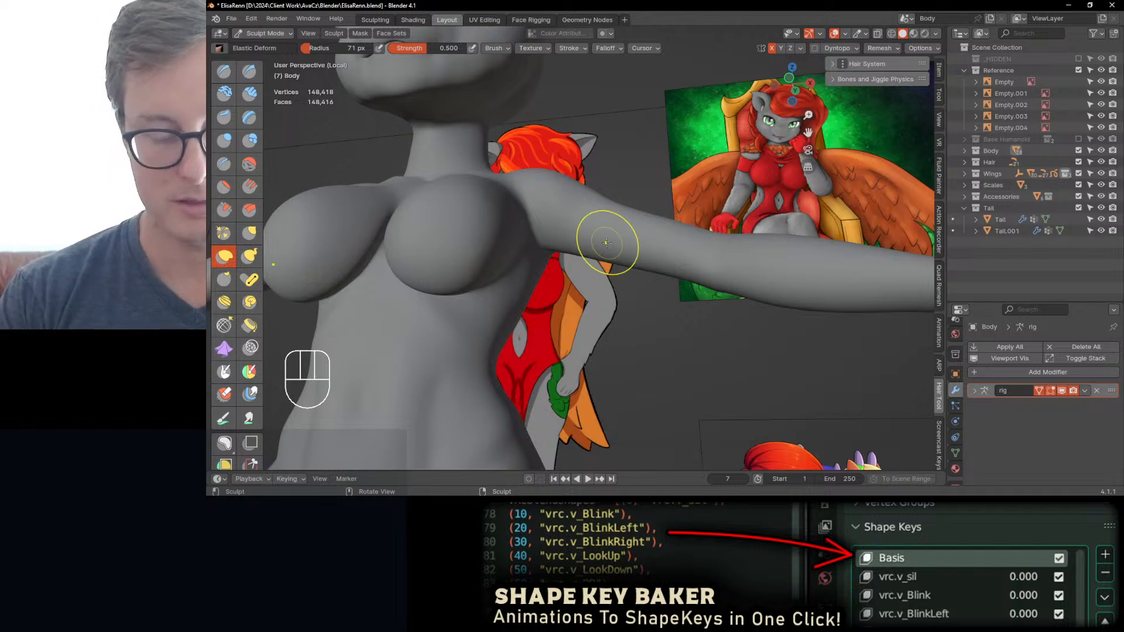
{"action": "key", "text": "KP_1"}
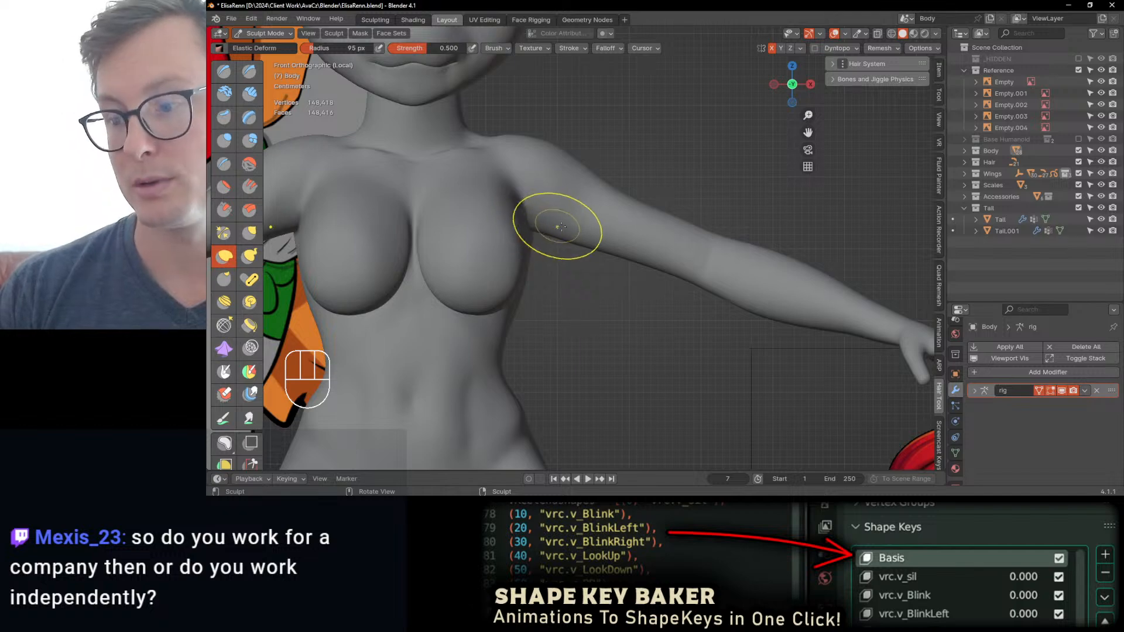
{"action": "mouse_move", "coordinate": [566, 245]}
{"action": "middle_mouse_down"}
{"action": "mouse_move", "coordinate": [556, 251]}
{"action": "mouse_move", "coordinate": [548, 233]}
{"action": "middle_mouse_up"}
{"action": "mouse_move", "coordinate": [542, 244]}
{"action": "middle_mouse_down"}
{"action": "mouse_move", "coordinate": [590, 226]}
{"action": "mouse_move", "coordinate": [626, 250]}
{"action": "mouse_move", "coordinate": [652, 226]}
{"action": "mouse_move", "coordinate": [640, 251]}
{"action": "mouse_move", "coordinate": [636, 229]}
{"action": "mouse_move", "coordinate": [639, 249]}
{"action": "mouse_move", "coordinate": [638, 233]}
{"action": "mouse_move", "coordinate": [672, 230]}
{"action": "middle_mouse_up"}
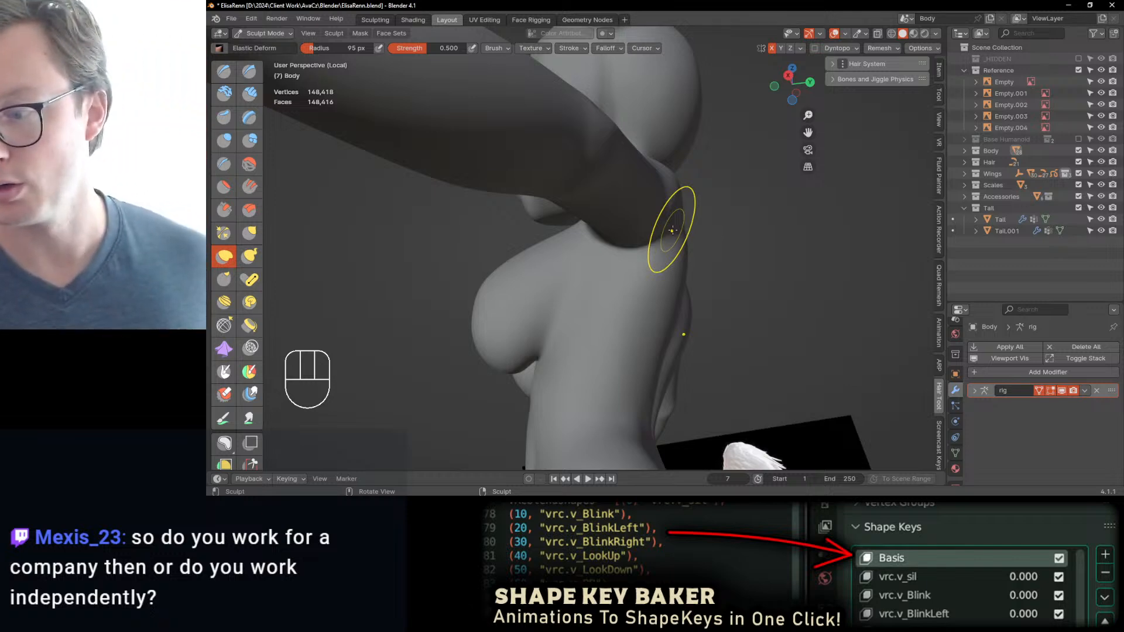
{"action": "mouse_move", "coordinate": [600, 264]}
{"action": "middle_mouse_down"}
{"action": "mouse_move", "coordinate": [557, 313]}
{"action": "mouse_move", "coordinate": [621, 251]}
{"action": "mouse_move", "coordinate": [590, 238]}
{"action": "middle_mouse_up"}
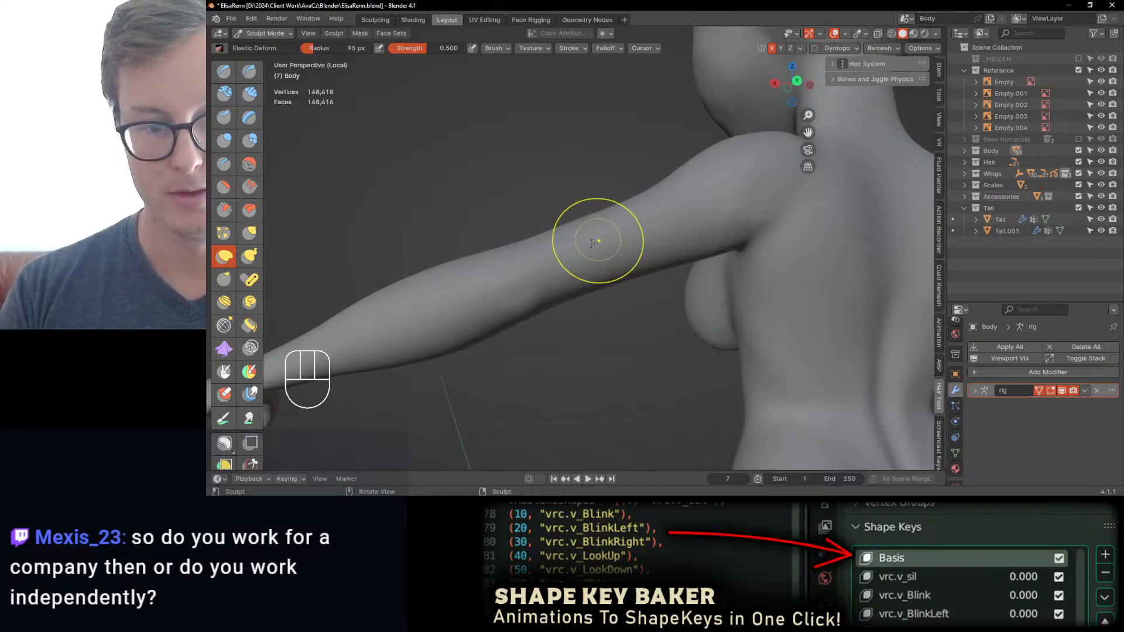
Step: Sculpt the back of the elbow with Draw Sharp at 76 px radius over the wireframe, undo the last stroke and hide the wireframe
{"action": "key", "text": "q"}
{"action": "left_click", "coordinate": [486, 312]}
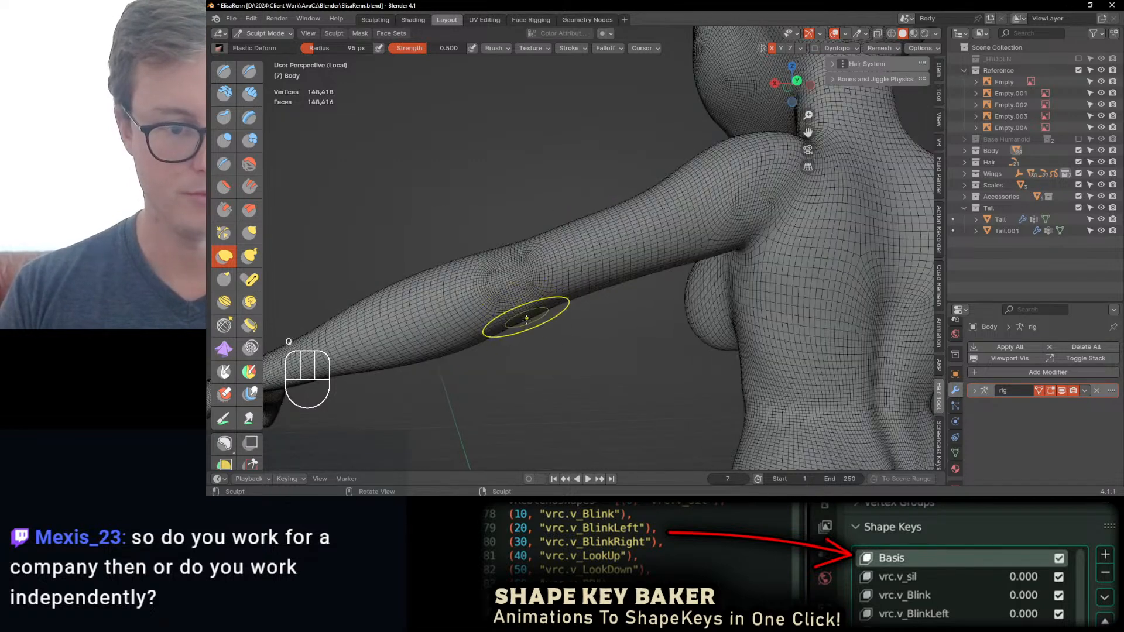
{"action": "left_click", "coordinate": [249, 72]}
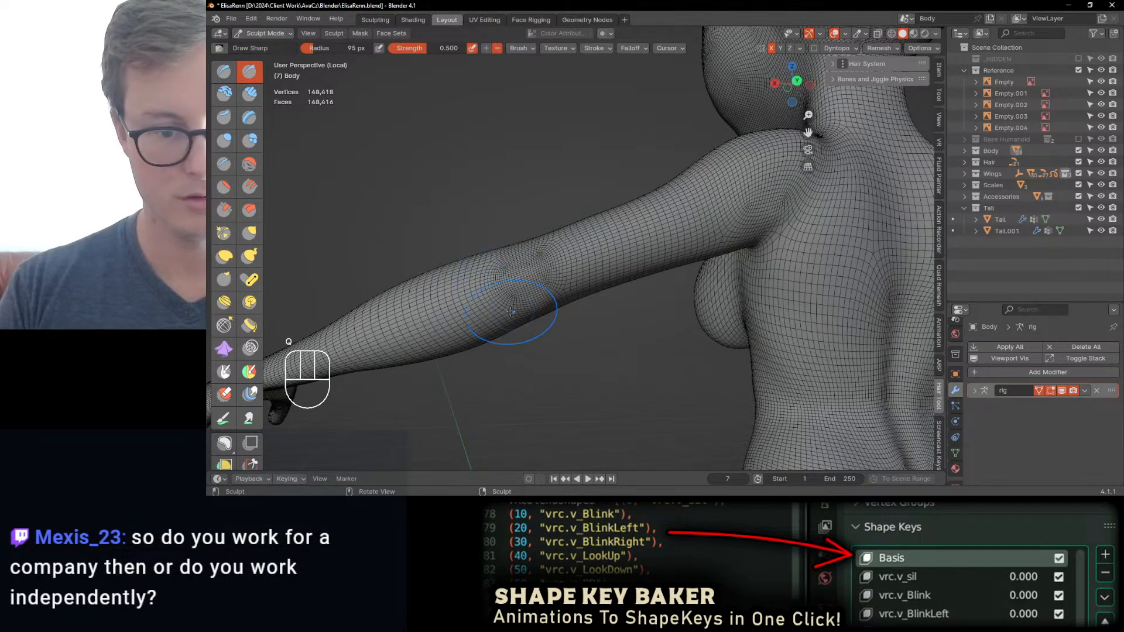
{"action": "key", "text": "bracketleft"}
{"action": "key", "text": "bracketleft"}
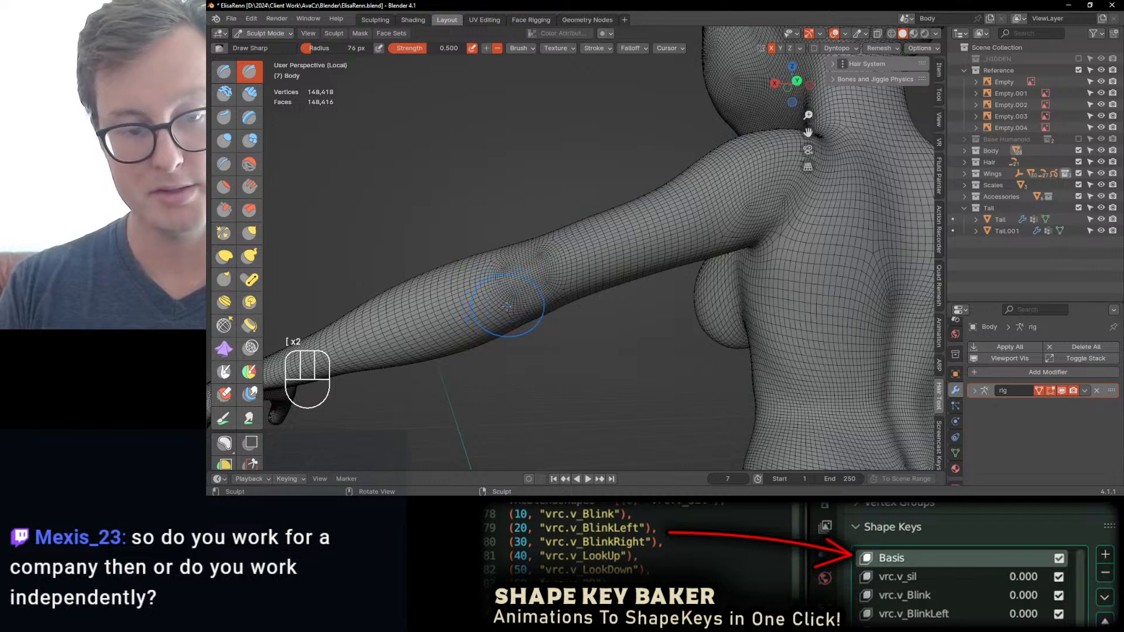
{"action": "left_click_drag", "start_coordinate": [496, 310], "coordinate": [548, 295]}
{"action": "middle_click_drag", "start_coordinate": [538, 292], "coordinate": [535, 301]}
{"action": "key", "text": "ctrl+z"}
{"action": "key", "text": "q"}
{"action": "left_click", "coordinate": [540, 295]}
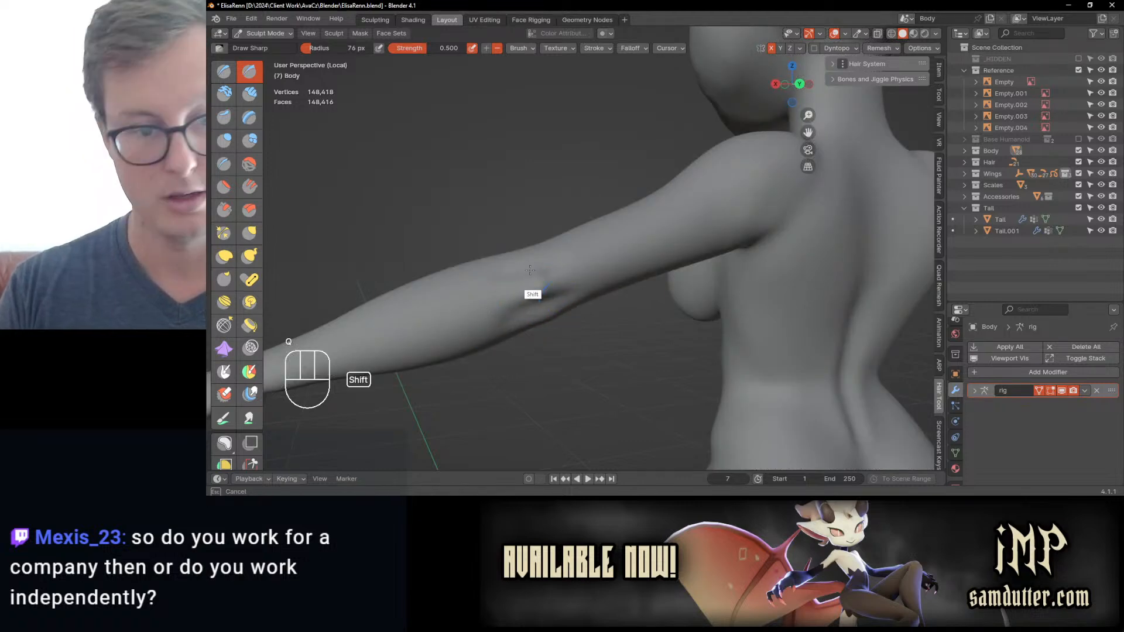
Step: Smooth the crease around the bony point of the elbow
{"action": "mouse_move", "coordinate": [530, 284]}
{"action": "left_mouse_down", "text": "shift"}
{"action": "mouse_move", "coordinate": [513, 291]}
{"action": "mouse_move", "coordinate": [529, 300]}
{"action": "mouse_move", "coordinate": [491, 329]}
{"action": "left_mouse_up", "text": "shift"}
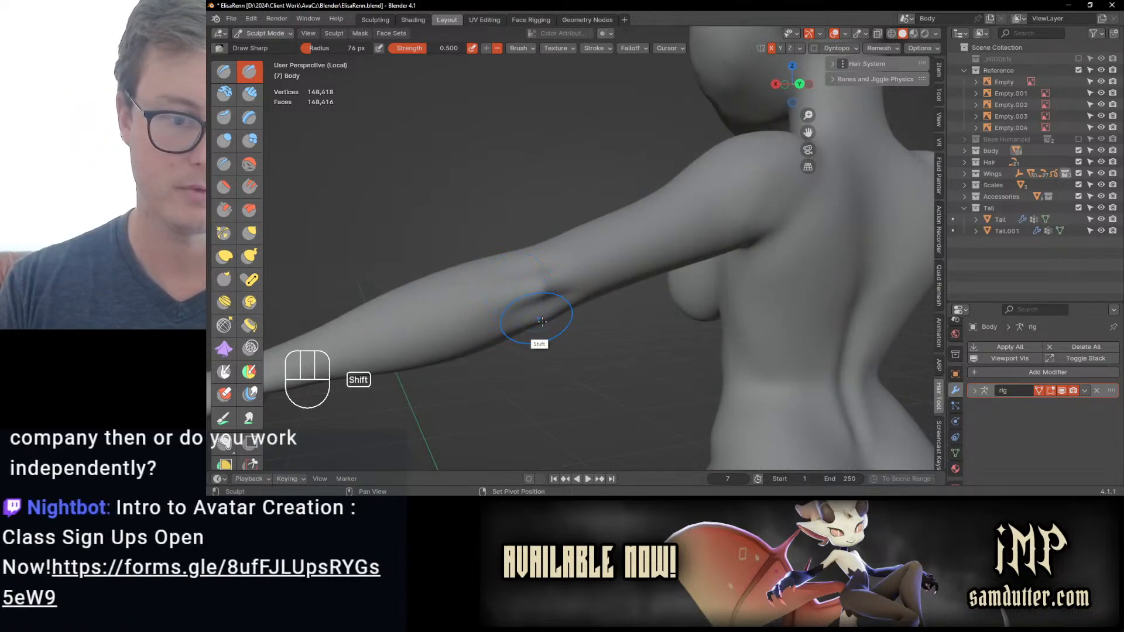
{"action": "middle_click_drag", "start_coordinate": [534, 329], "coordinate": [743, 281]}
{"action": "middle_click_drag", "start_coordinate": [653, 293], "coordinate": [589, 312], "text": "ctrl"}
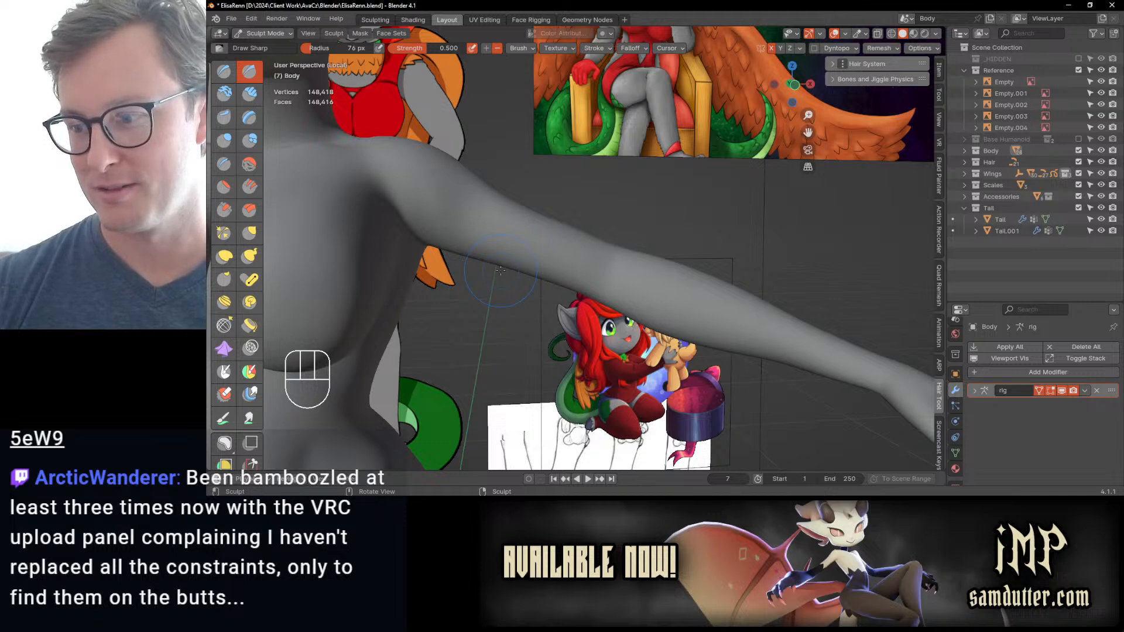
Step: Reshape the collarbones and upper chest with Elastic Deform at 76 px radius
{"action": "mouse_move", "coordinate": [655, 221]}
{"action": "middle_mouse_down"}
{"action": "mouse_move", "coordinate": [546, 220]}
{"action": "mouse_move", "coordinate": [584, 310]}
{"action": "mouse_move", "coordinate": [635, 213]}
{"action": "mouse_move", "coordinate": [594, 263]}
{"action": "mouse_move", "coordinate": [545, 256]}
{"action": "middle_mouse_up"}
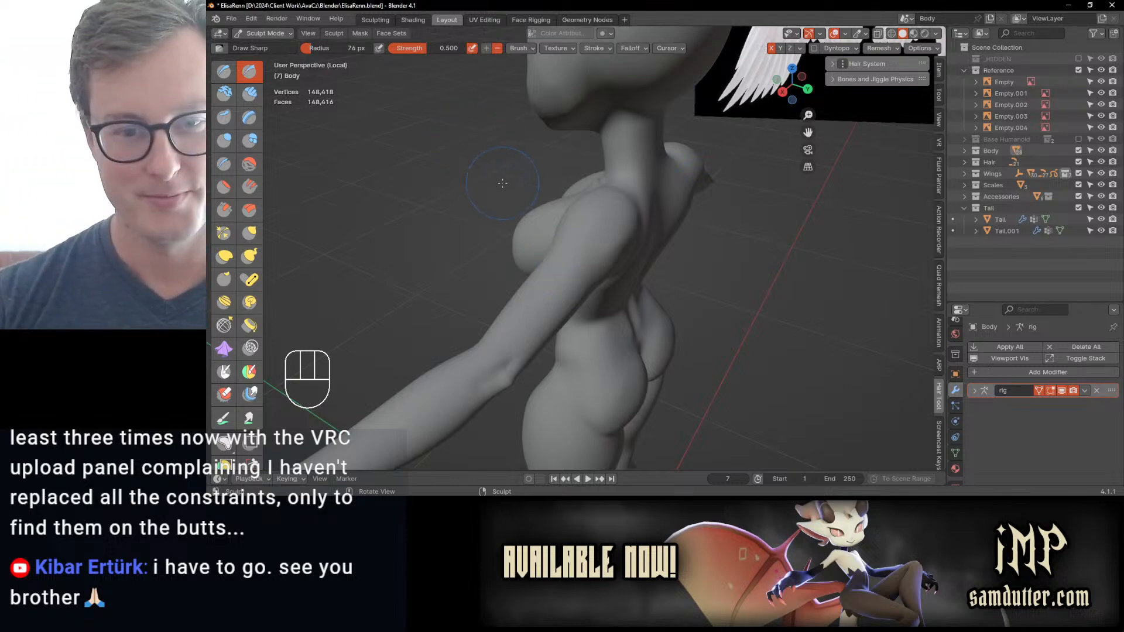
{"action": "mouse_move", "coordinate": [502, 183]}
{"action": "middle_mouse_down"}
{"action": "mouse_move", "coordinate": [589, 314]}
{"action": "mouse_move", "coordinate": [640, 251]}
{"action": "mouse_move", "coordinate": [594, 276]}
{"action": "middle_mouse_up"}
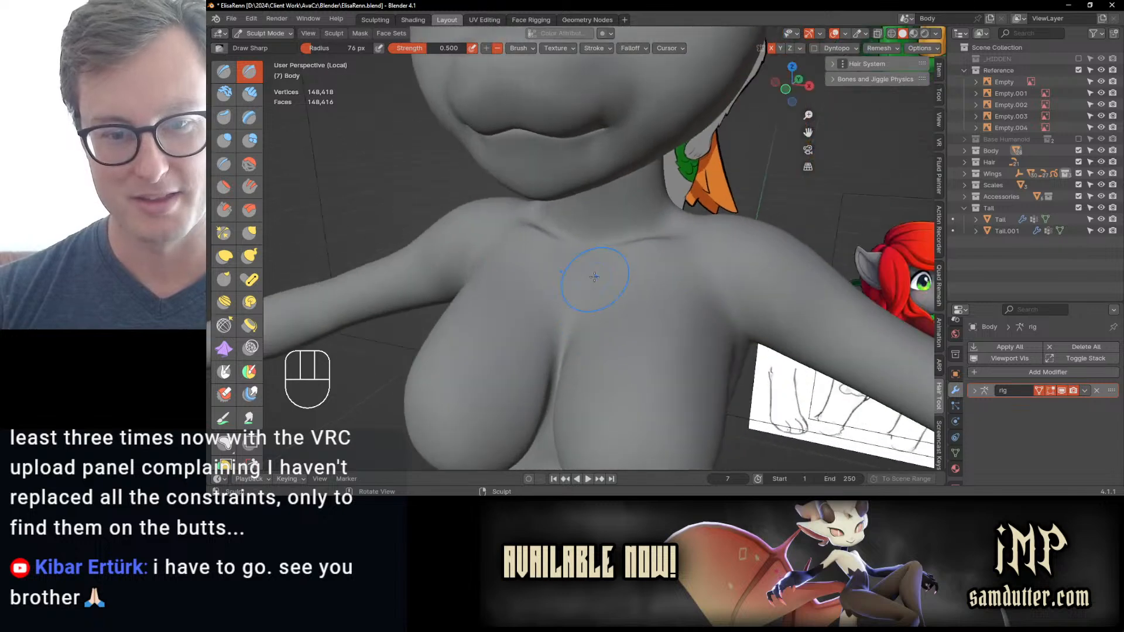
{"action": "middle_click_drag", "start_coordinate": [517, 321], "coordinate": [584, 311]}
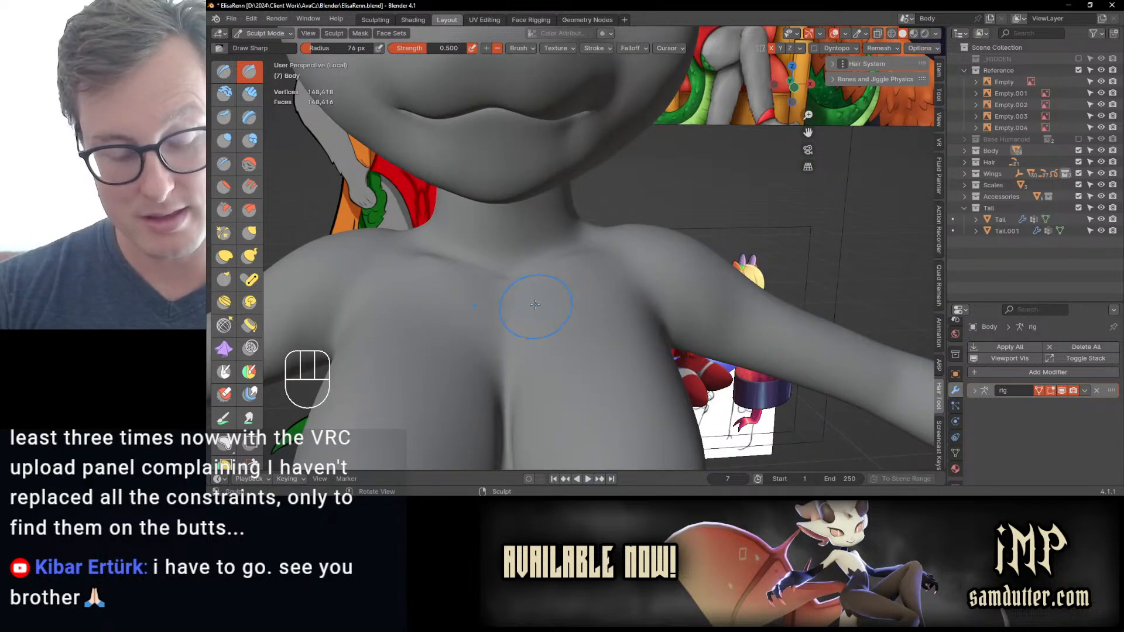
{"action": "key", "text": "j"}
{"action": "mouse_move", "coordinate": [503, 276]}
{"action": "middle_mouse_down"}
{"action": "mouse_move", "coordinate": [582, 275]}
{"action": "mouse_move", "coordinate": [457, 347]}
{"action": "middle_mouse_up"}
{"action": "middle_click_drag", "start_coordinate": [454, 266], "coordinate": [534, 366]}
Step: Adjust the neck-to-shoulder contour from the front with Elastic Deform at 76 px radius
{"action": "key", "text": "KP_1"}
{"action": "middle_click_drag", "start_coordinate": [534, 258], "coordinate": [573, 250], "text": "ctrl"}
{"action": "left_click_drag", "start_coordinate": [602, 255], "coordinate": [584, 253]}
{"action": "middle_click_drag", "start_coordinate": [616, 263], "coordinate": [651, 261], "text": "ctrl"}
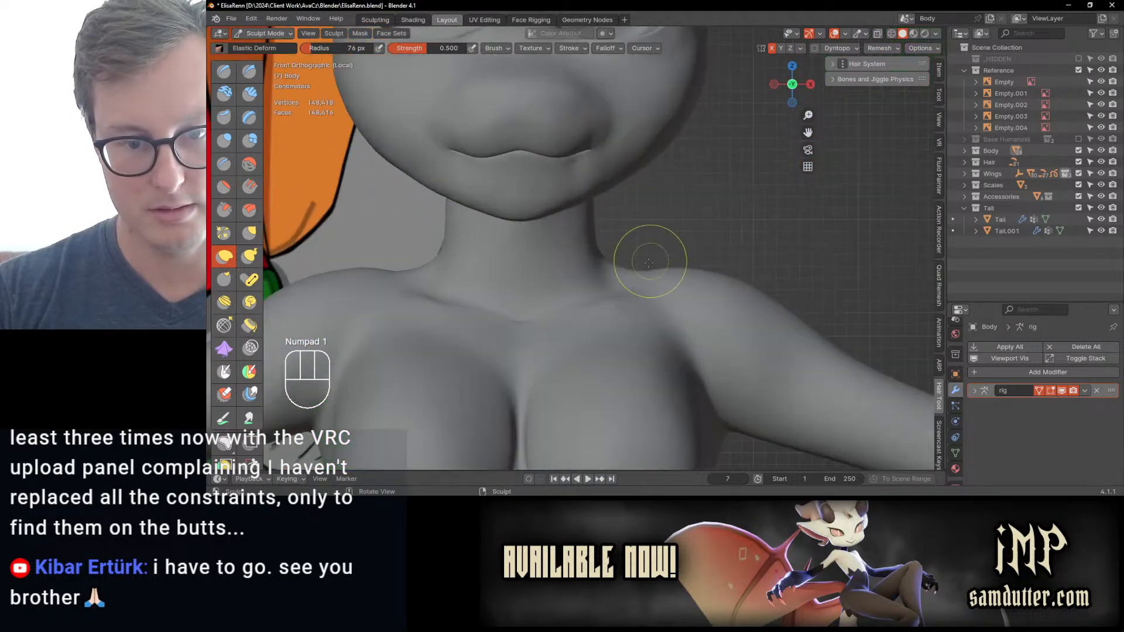
{"action": "left_click_drag", "start_coordinate": [641, 276], "coordinate": [637, 266]}
{"action": "left_click_drag", "start_coordinate": [629, 263], "coordinate": [626, 265]}
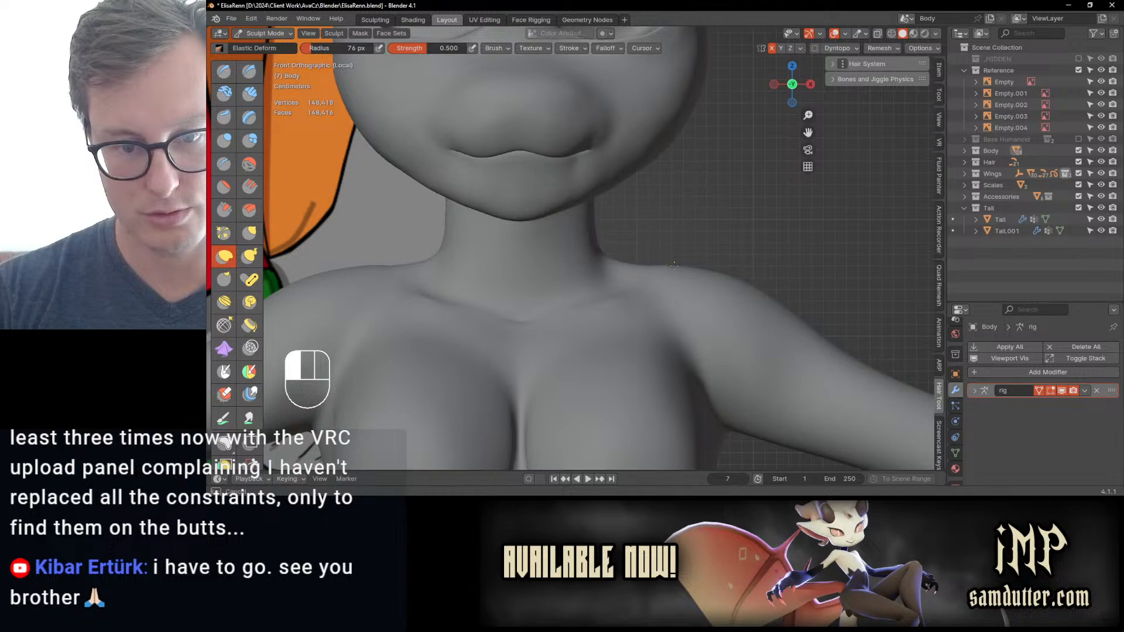
{"action": "mouse_move", "coordinate": [673, 261]}
{"action": "middle_mouse_down"}
{"action": "mouse_move", "coordinate": [614, 327]}
{"action": "mouse_move", "coordinate": [601, 296]}
{"action": "mouse_move", "coordinate": [588, 326]}
{"action": "mouse_move", "coordinate": [609, 311]}
{"action": "mouse_move", "coordinate": [608, 301]}
{"action": "mouse_move", "coordinate": [591, 306]}
{"action": "middle_mouse_up"}
Step: Refine the breast volume with Inflate/Deflate, undoing the last change and enlarging the radius to 82 px
{"action": "key", "text": "i"}
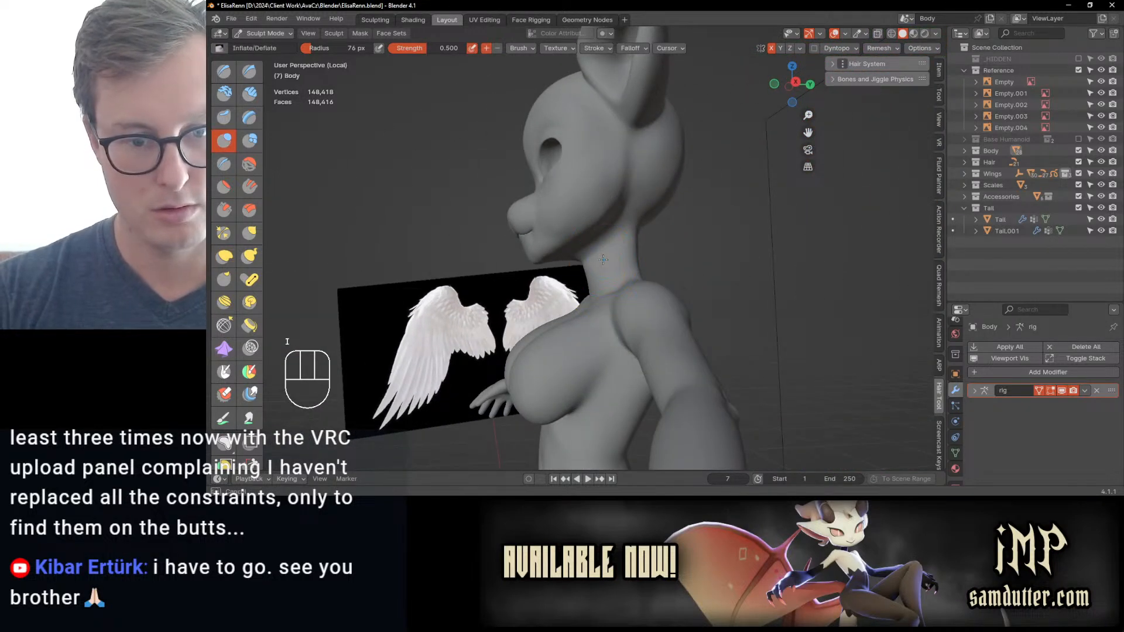
{"action": "mouse_move", "coordinate": [603, 259]}
{"action": "middle_mouse_down"}
{"action": "mouse_move", "coordinate": [576, 388]}
{"action": "mouse_move", "coordinate": [611, 313]}
{"action": "middle_mouse_up"}
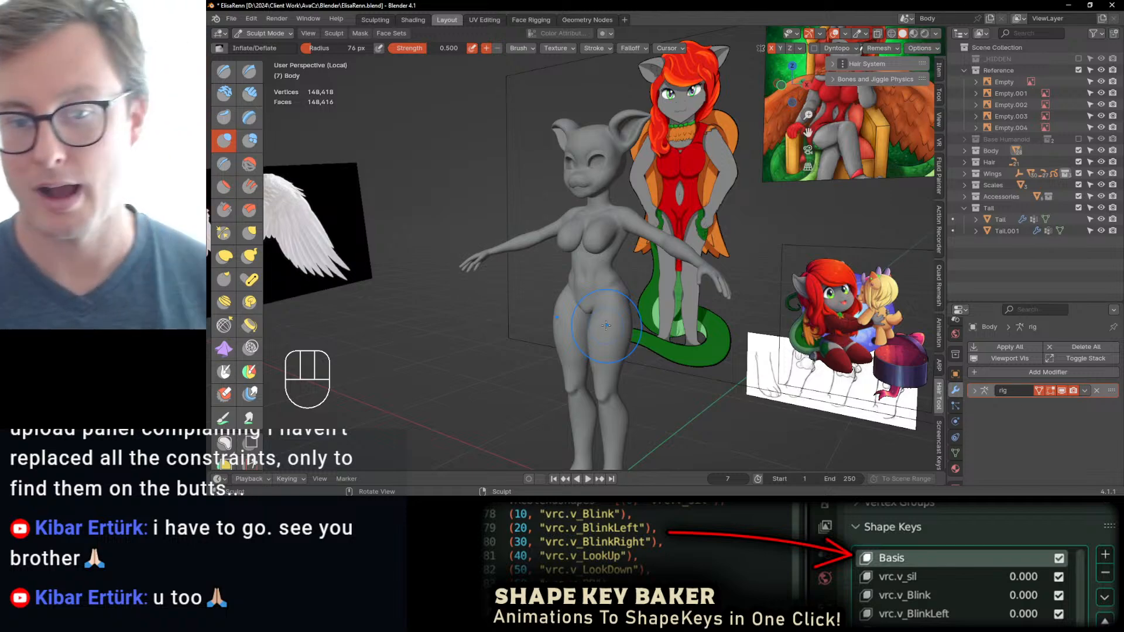
{"action": "key", "text": "KP_1"}
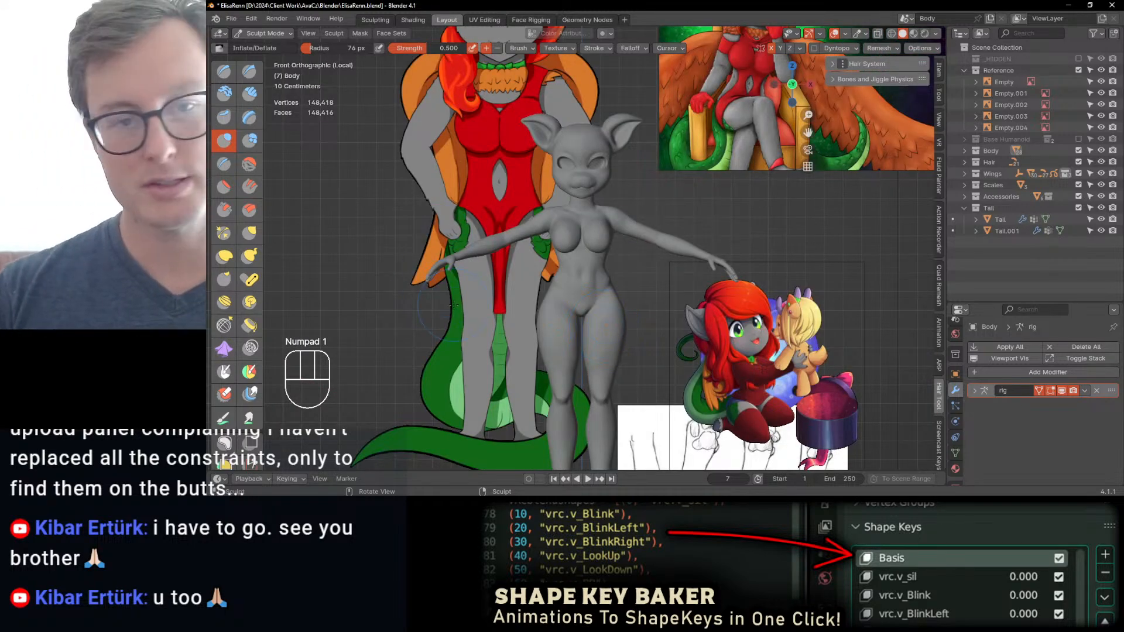
{"action": "middle_click_drag", "start_coordinate": [453, 304], "coordinate": [547, 264]}
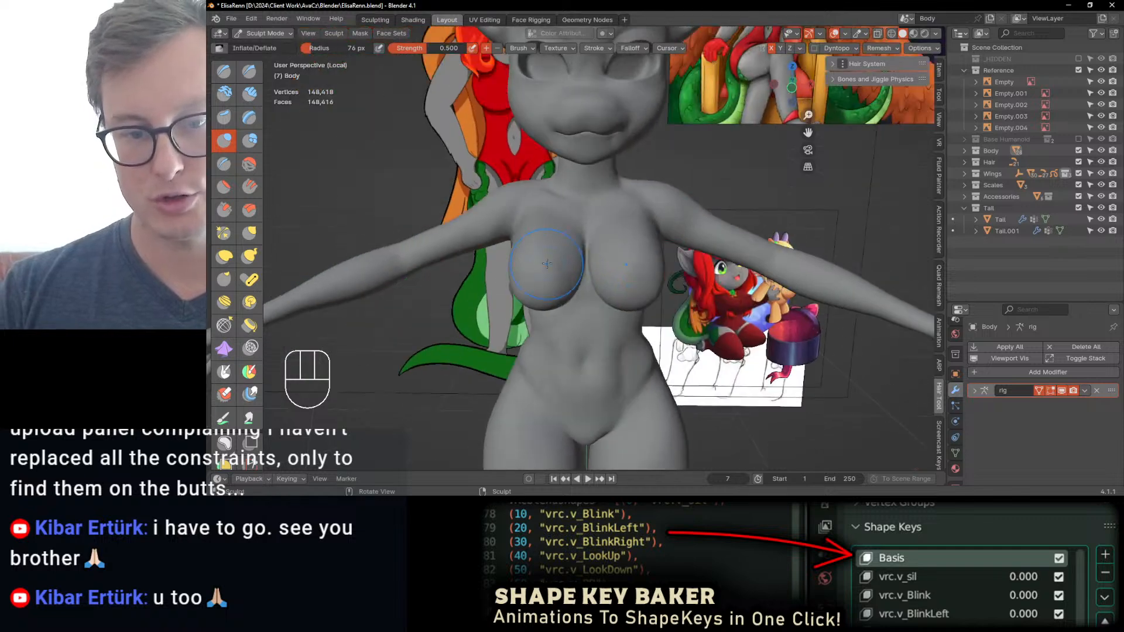
{"action": "middle_click_drag", "start_coordinate": [580, 299], "coordinate": [598, 277]}
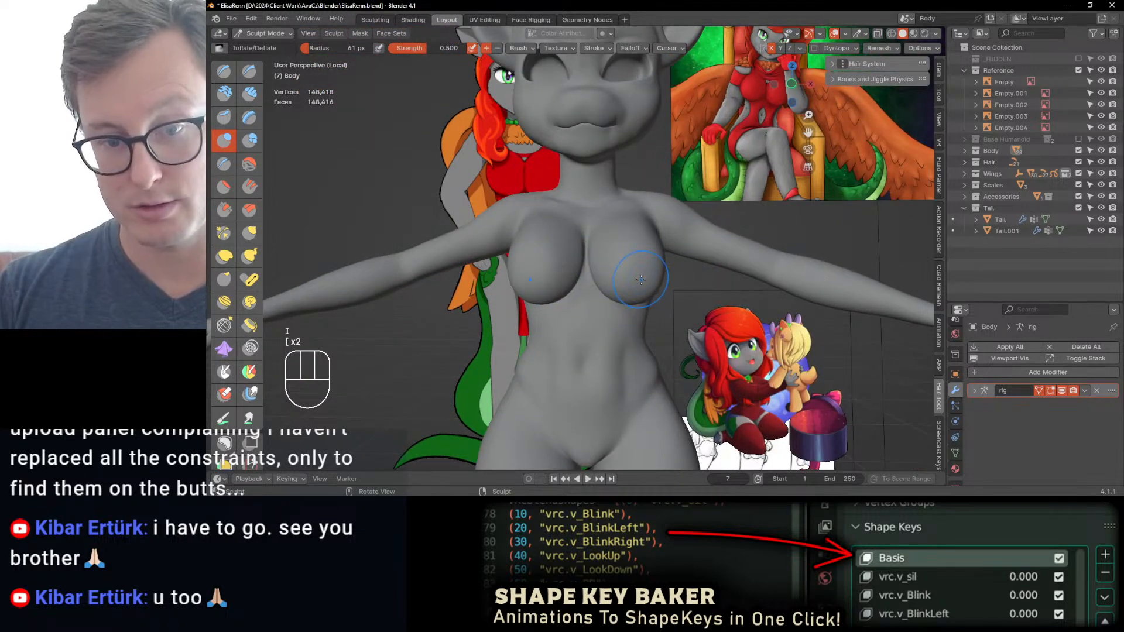
{"action": "key", "text": "ctrl+z"}
{"action": "key", "text": "bracketright"}
{"action": "left_click_drag", "start_coordinate": [638, 283], "coordinate": [645, 262]}
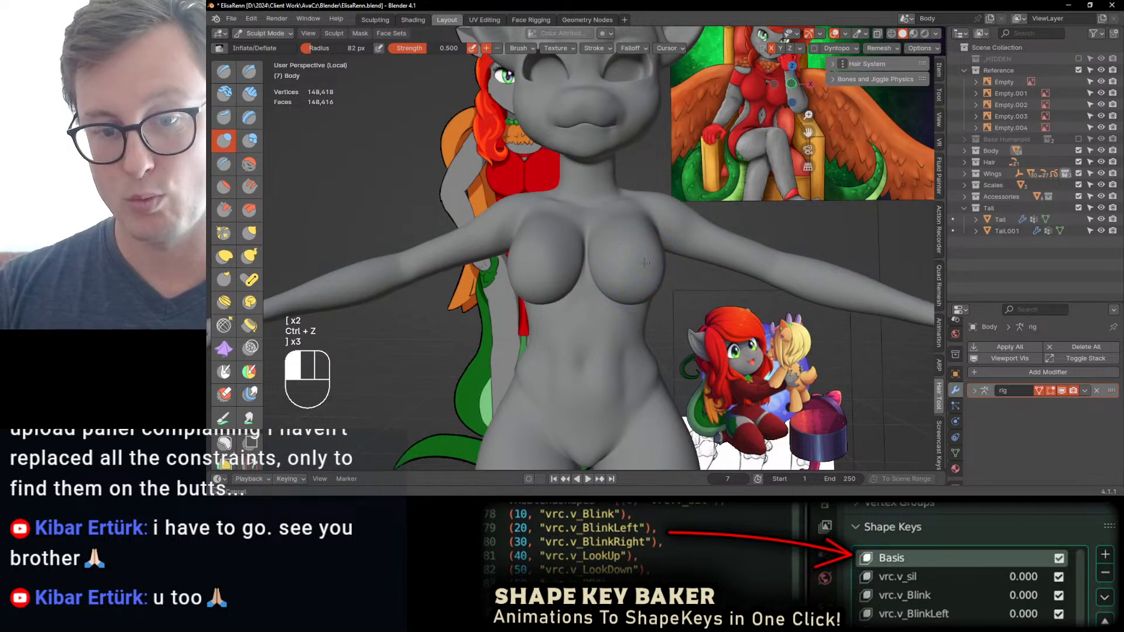
{"action": "mouse_move", "coordinate": [642, 267]}
{"action": "middle_mouse_down"}
{"action": "mouse_move", "coordinate": [588, 267]}
{"action": "mouse_move", "coordinate": [621, 253]}
{"action": "mouse_move", "coordinate": [600, 276]}
{"action": "mouse_move", "coordinate": [612, 249]}
{"action": "mouse_move", "coordinate": [645, 253]}
{"action": "mouse_move", "coordinate": [622, 238]}
{"action": "mouse_move", "coordinate": [619, 264]}
{"action": "middle_mouse_up"}
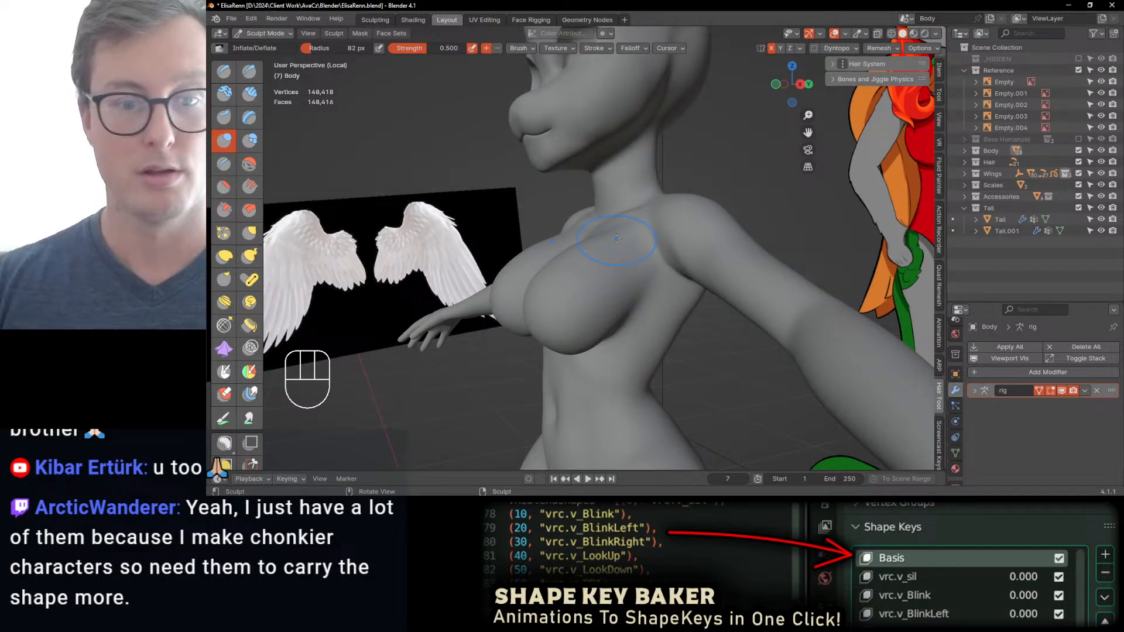
Step: Reshape the side of the chest between breast and armpit with Elastic Deform at 82 px radius
{"action": "mouse_move", "coordinate": [616, 238]}
{"action": "middle_mouse_down"}
{"action": "mouse_move", "coordinate": [639, 273]}
{"action": "mouse_move", "coordinate": [624, 279]}
{"action": "middle_mouse_up"}
{"action": "key", "text": "j"}
{"action": "left_click_drag", "start_coordinate": [666, 299], "coordinate": [666, 296]}
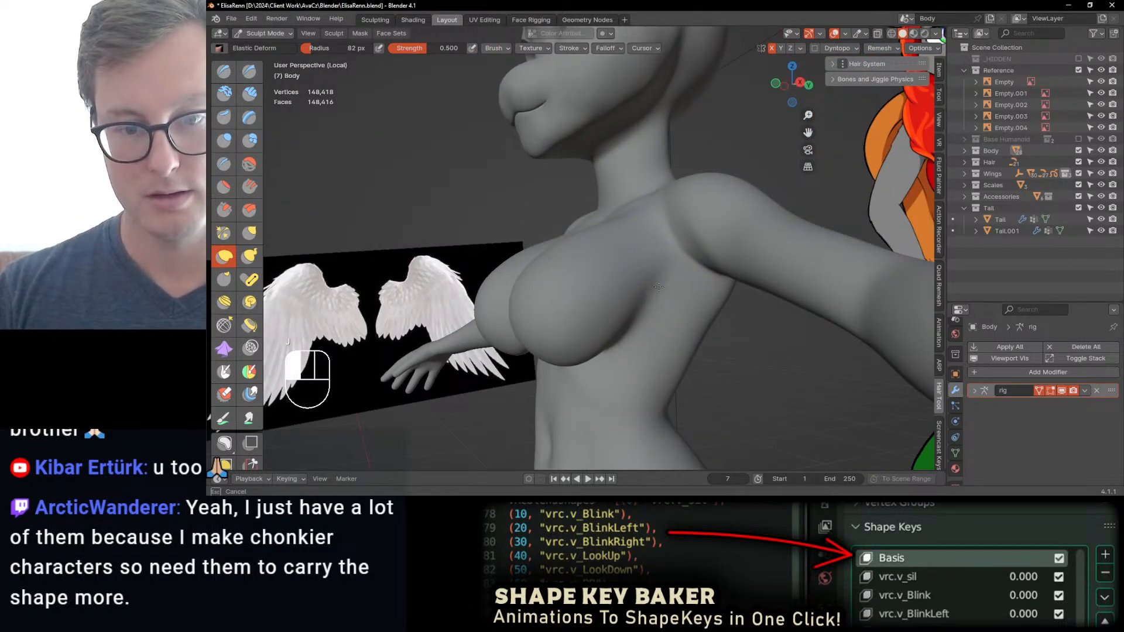
{"action": "mouse_move", "coordinate": [653, 280]}
{"action": "middle_mouse_down"}
{"action": "mouse_move", "coordinate": [664, 301]}
{"action": "mouse_move", "coordinate": [640, 244]}
{"action": "mouse_move", "coordinate": [687, 268]}
{"action": "mouse_move", "coordinate": [650, 282]}
{"action": "mouse_move", "coordinate": [575, 283]}
{"action": "mouse_move", "coordinate": [586, 339]}
{"action": "mouse_move", "coordinate": [642, 331]}
{"action": "middle_mouse_up"}
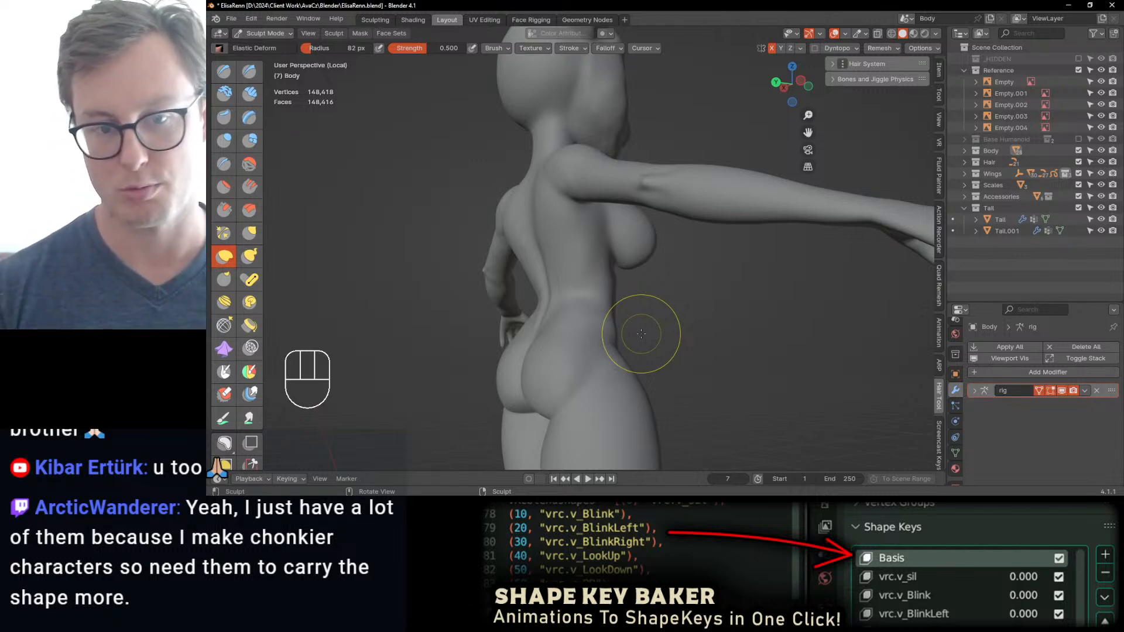
{"action": "mouse_move", "coordinate": [648, 314]}
{"action": "middle_mouse_down"}
{"action": "mouse_move", "coordinate": [584, 273]}
{"action": "mouse_move", "coordinate": [547, 210]}
{"action": "mouse_move", "coordinate": [626, 257]}
{"action": "middle_mouse_up"}
Step: Refine the shoulder blades and upper spine up to the neck's base with Inflate/Deflate at 82 px radius
{"action": "key", "text": "i"}
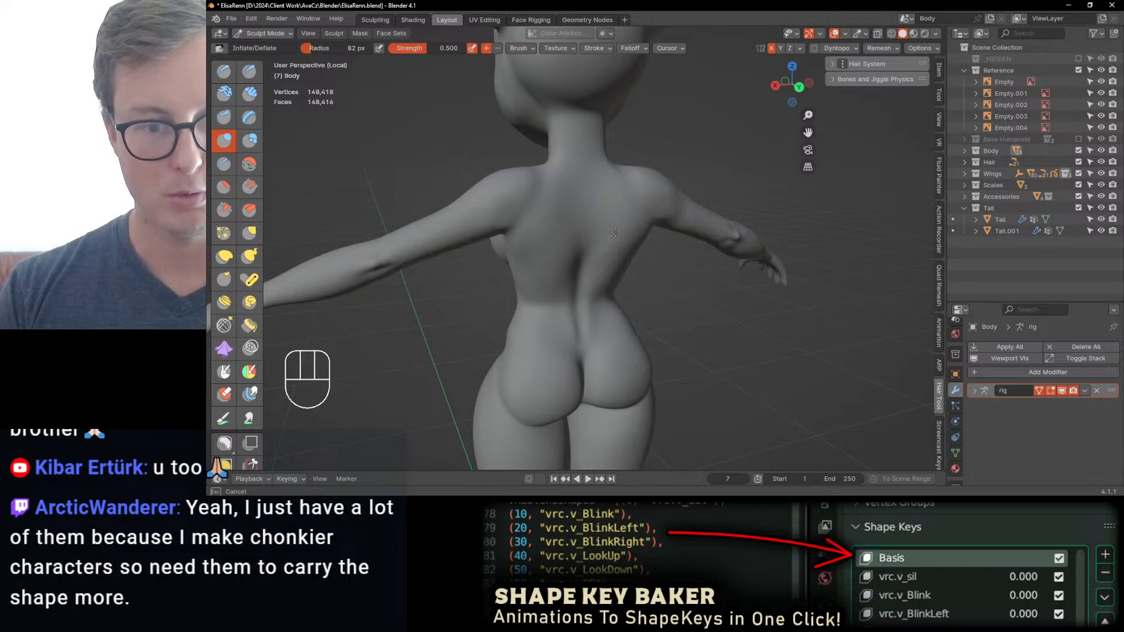
{"action": "left_click", "coordinate": [535, 251]}
{"action": "left_click_drag", "start_coordinate": [536, 278], "coordinate": [556, 237]}
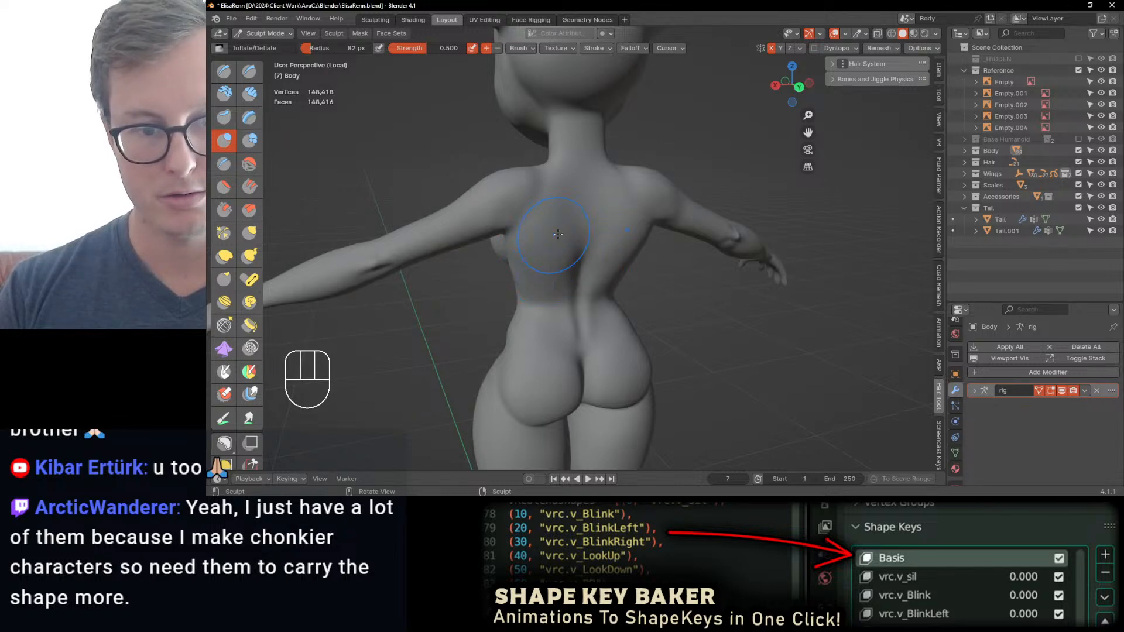
{"action": "middle_click_drag", "start_coordinate": [559, 195], "coordinate": [561, 206]}
{"action": "left_click_drag", "start_coordinate": [566, 202], "coordinate": [568, 181]}
{"action": "middle_click_drag", "start_coordinate": [569, 178], "coordinate": [575, 185]}
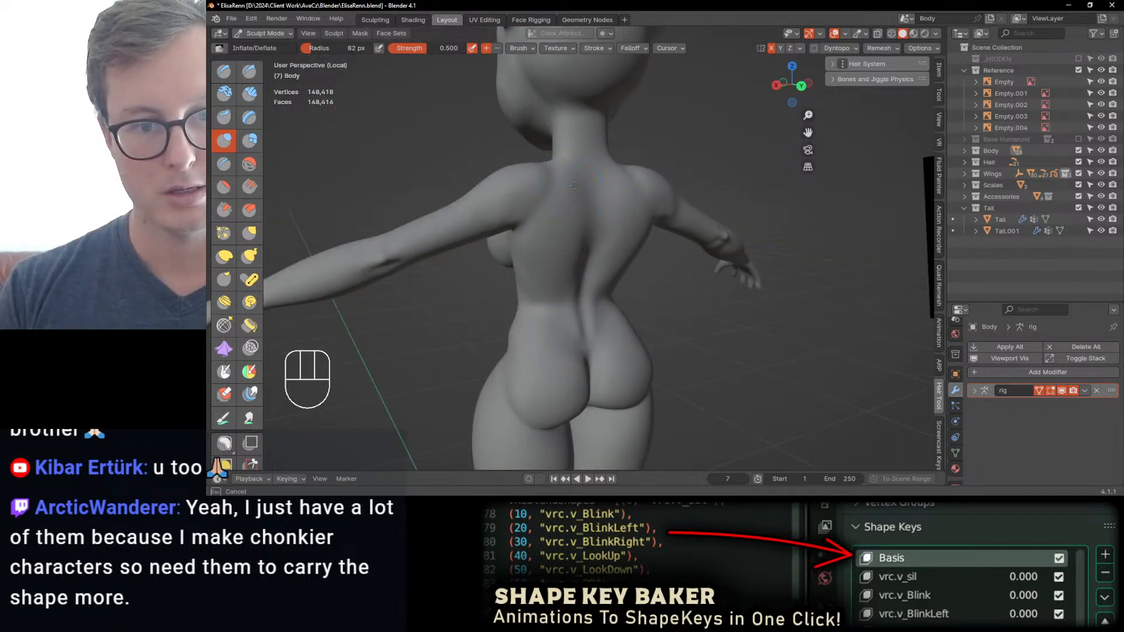
{"action": "middle_click_drag", "start_coordinate": [540, 223], "coordinate": [597, 268]}
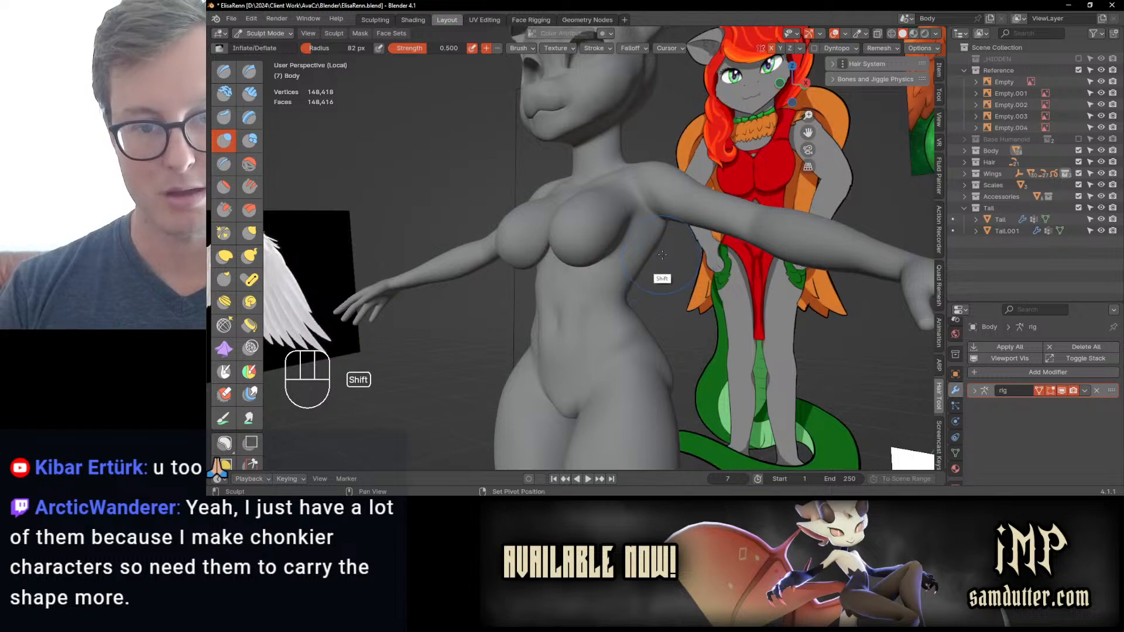
Step: Refine the abdomen and front of the hips with Inflate/Deflate at 82 px radius
{"action": "mouse_move", "coordinate": [662, 255]}
{"action": "middle_mouse_down"}
{"action": "mouse_move", "coordinate": [619, 245]}
{"action": "mouse_move", "coordinate": [554, 303]}
{"action": "middle_mouse_up"}
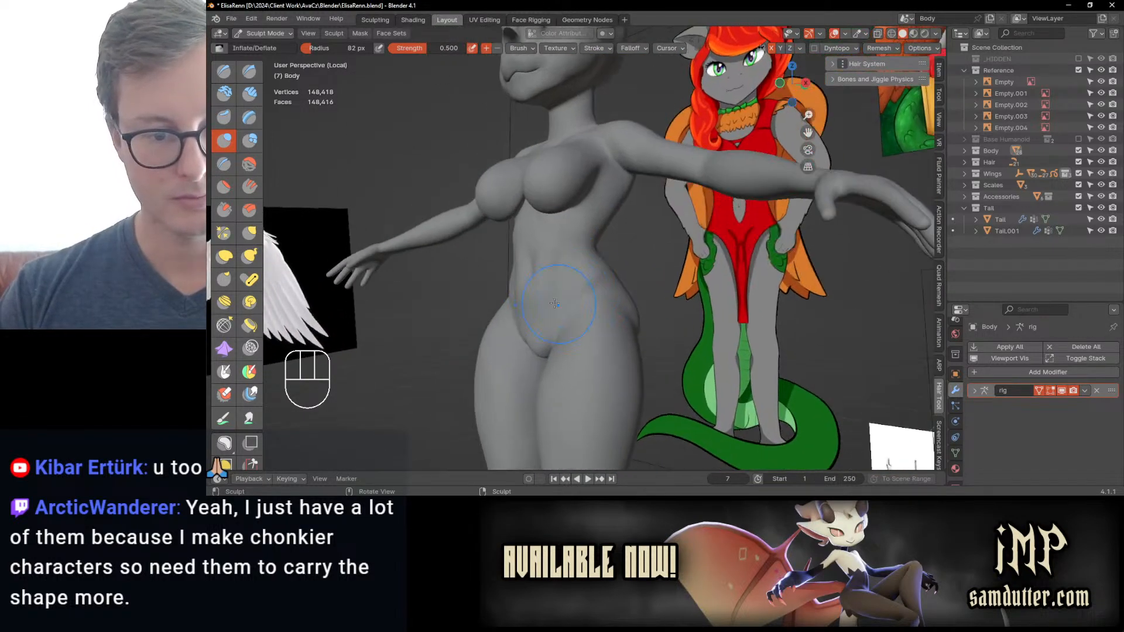
{"action": "left_click_drag", "start_coordinate": [554, 303], "coordinate": [540, 277], "text": "shift"}
{"action": "middle_click_drag", "start_coordinate": [549, 276], "coordinate": [530, 294]}
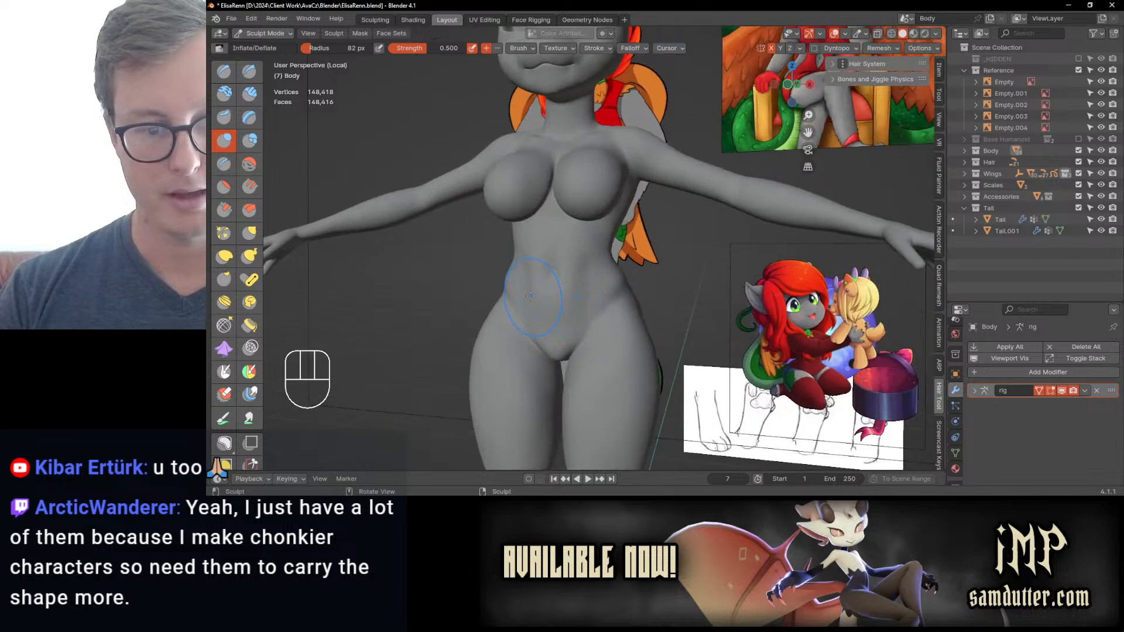
{"action": "left_click_drag", "start_coordinate": [530, 295], "coordinate": [524, 278]}
{"action": "middle_click_drag", "start_coordinate": [597, 319], "coordinate": [603, 286], "text": "ctrl"}
{"action": "middle_click_drag", "start_coordinate": [594, 284], "coordinate": [625, 280]}
{"action": "left_click_drag", "start_coordinate": [615, 280], "coordinate": [618, 287], "text": "shift"}
{"action": "middle_click_drag", "start_coordinate": [628, 286], "coordinate": [606, 288]}
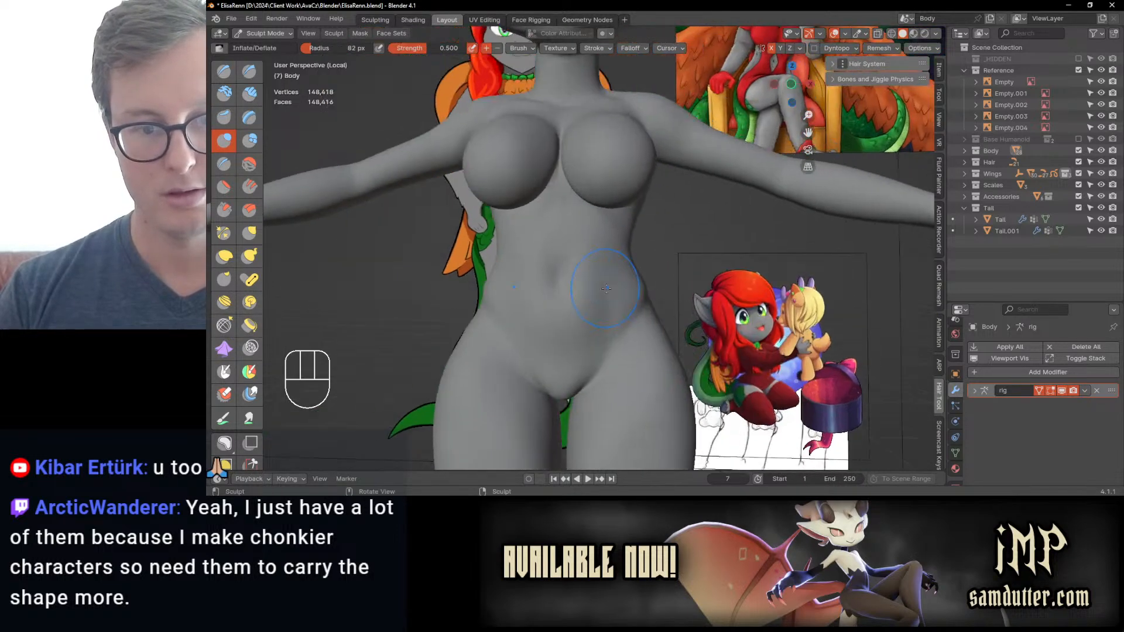
Step: Continue refining the lower belly and waist from the front around to the back with the Inflate/Deflate brush
{"action": "left_click_drag", "start_coordinate": [585, 315], "coordinate": [577, 319], "text": "shift"}
{"action": "mouse_move", "coordinate": [571, 326]}
{"action": "middle_mouse_down"}
{"action": "mouse_move", "coordinate": [564, 306]}
{"action": "mouse_move", "coordinate": [577, 296]}
{"action": "mouse_move", "coordinate": [548, 352]}
{"action": "mouse_move", "coordinate": [557, 301]}
{"action": "mouse_move", "coordinate": [591, 248]}
{"action": "middle_mouse_up"}
{"action": "middle_click_drag", "start_coordinate": [609, 240], "coordinate": [629, 241]}
{"action": "left_click_drag", "start_coordinate": [610, 186], "coordinate": [624, 193], "text": "shift"}
{"action": "mouse_move", "coordinate": [615, 202]}
{"action": "middle_mouse_down", "text": "ctrl"}
{"action": "mouse_move", "coordinate": [585, 260]}
{"action": "mouse_move", "coordinate": [625, 262]}
{"action": "mouse_move", "coordinate": [629, 235]}
{"action": "middle_mouse_up", "text": "ctrl"}
{"action": "mouse_move", "coordinate": [628, 235]}
{"action": "middle_mouse_down"}
{"action": "mouse_move", "coordinate": [577, 248]}
{"action": "mouse_move", "coordinate": [599, 265]}
{"action": "mouse_move", "coordinate": [614, 233]}
{"action": "mouse_move", "coordinate": [575, 243]}
{"action": "mouse_move", "coordinate": [590, 266]}
{"action": "mouse_move", "coordinate": [603, 244]}
{"action": "mouse_move", "coordinate": [726, 222]}
{"action": "mouse_move", "coordinate": [597, 255]}
{"action": "mouse_move", "coordinate": [567, 299]}
{"action": "mouse_move", "coordinate": [515, 291]}
{"action": "mouse_move", "coordinate": [527, 288]}
{"action": "mouse_move", "coordinate": [532, 318]}
{"action": "mouse_move", "coordinate": [476, 226]}
{"action": "mouse_move", "coordinate": [481, 209]}
{"action": "middle_mouse_up"}
{"action": "left_click_drag", "start_coordinate": [575, 227], "coordinate": [573, 234], "text": "shift"}
{"action": "mouse_move", "coordinate": [577, 231]}
{"action": "middle_mouse_down"}
{"action": "mouse_move", "coordinate": [552, 223]}
{"action": "mouse_move", "coordinate": [542, 268]}
{"action": "middle_mouse_up"}
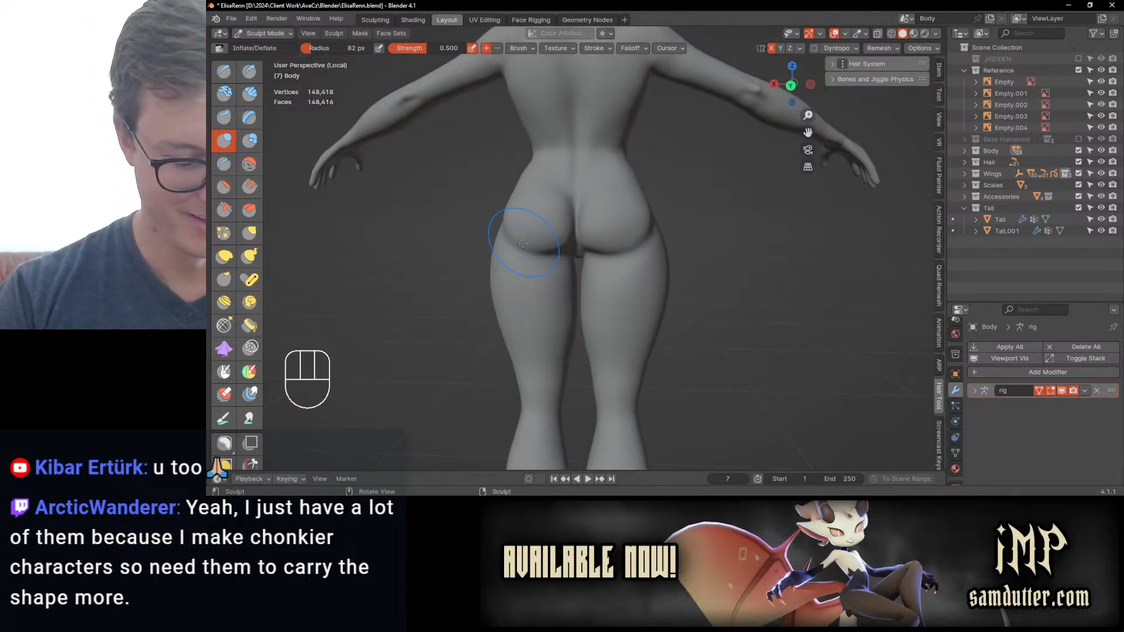
Step: Reshape the buttocks and the fold above the thighs from the back with Elastic Deform at 82 px radius
{"action": "key", "text": "ctrl+KP_1"}
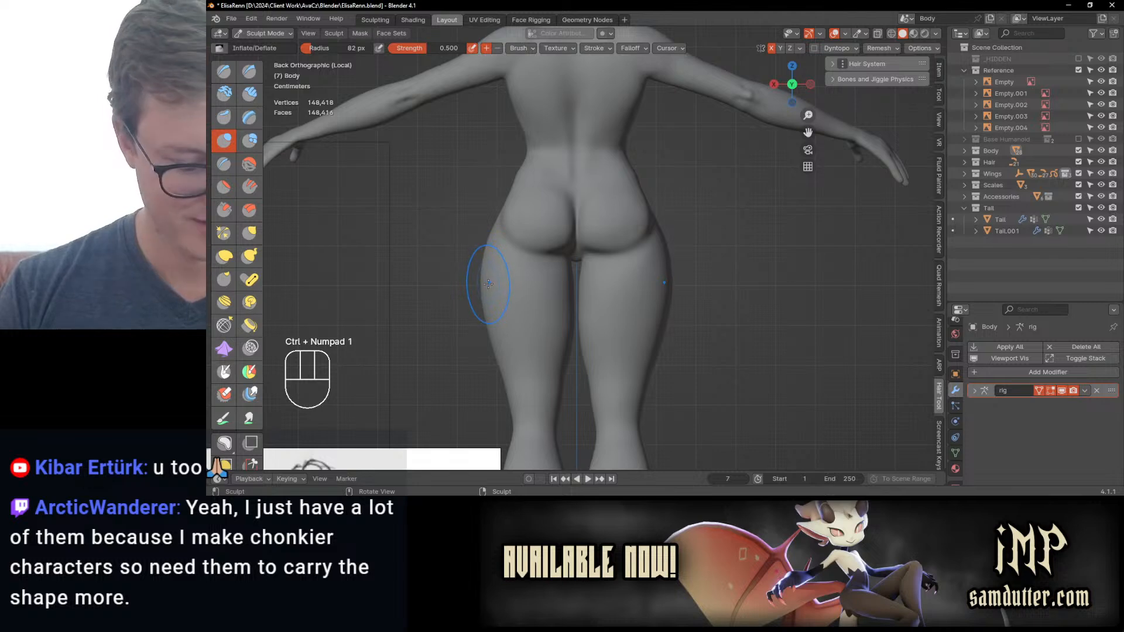
{"action": "key", "text": "j"}
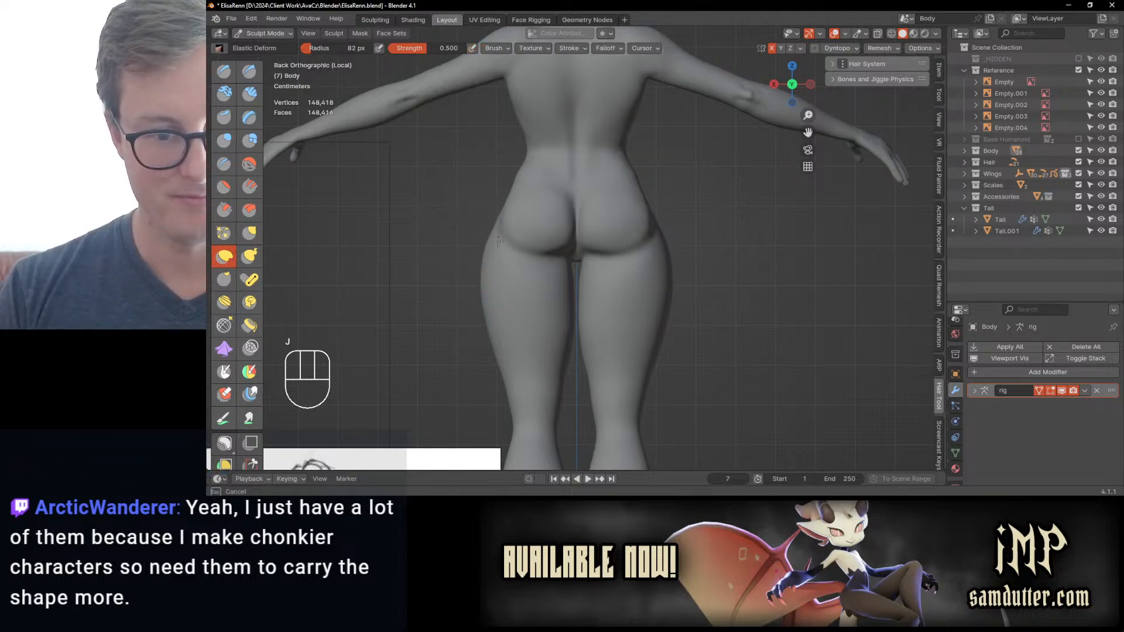
{"action": "left_click_drag", "start_coordinate": [558, 216], "coordinate": [559, 199]}
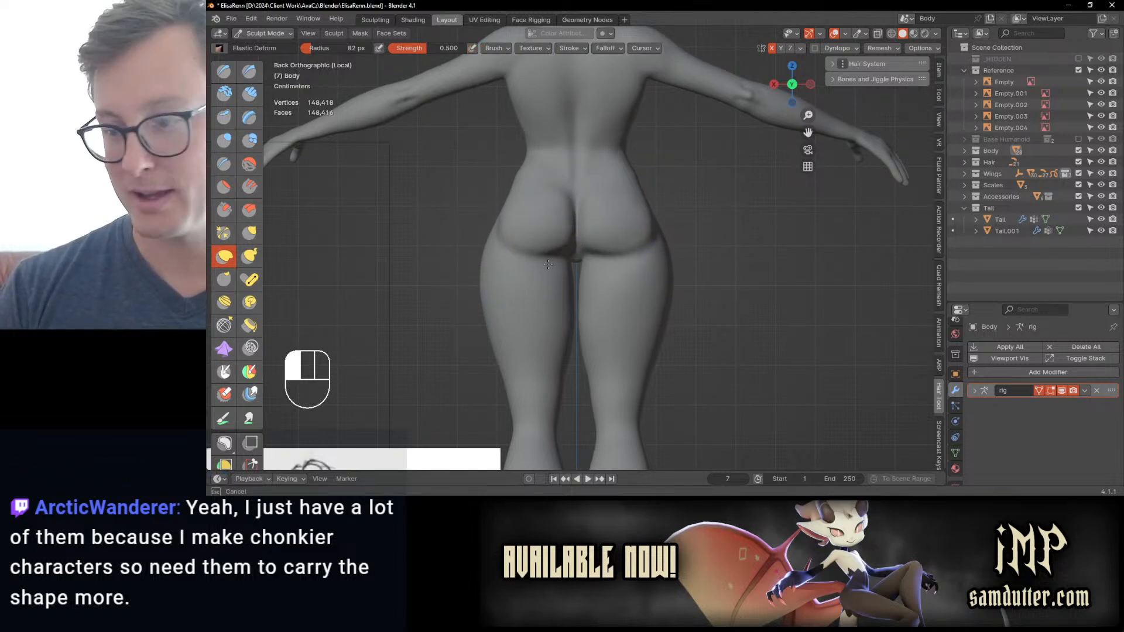
{"action": "left_click_drag", "start_coordinate": [548, 265], "coordinate": [549, 264]}
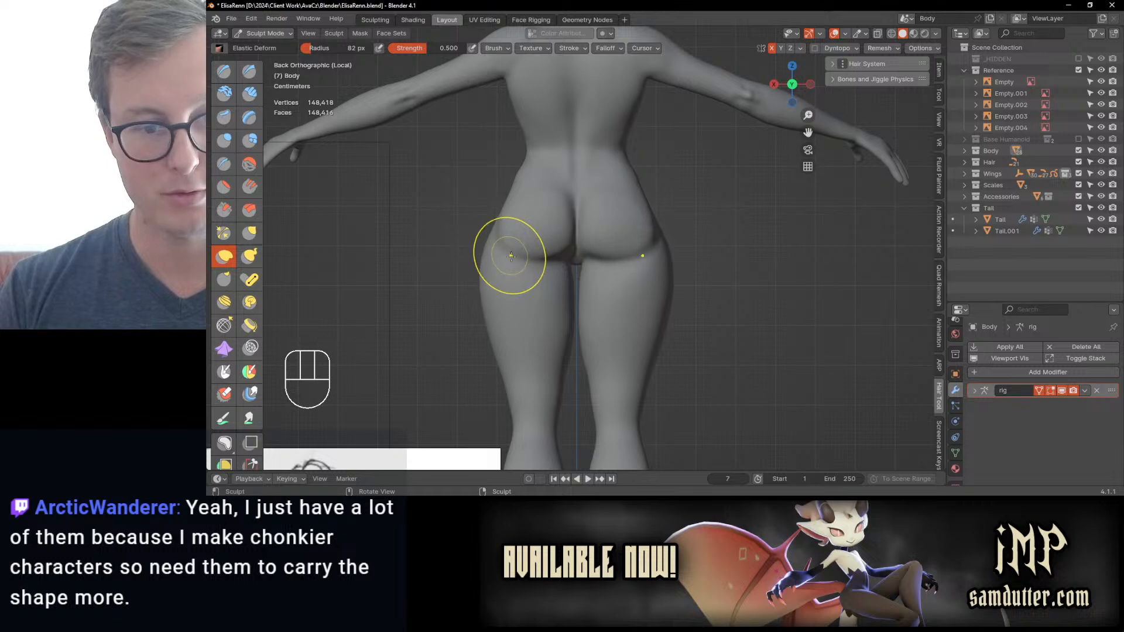
{"action": "middle_click_drag", "start_coordinate": [532, 240], "coordinate": [541, 298], "text": "shift"}
{"action": "middle_click_drag", "start_coordinate": [547, 251], "coordinate": [600, 252]}
Step: Reshape the buttocks and the back of the upper thighs from the side and rear with Elastic Deform at 82 px radius
{"action": "key", "text": "KP_3"}
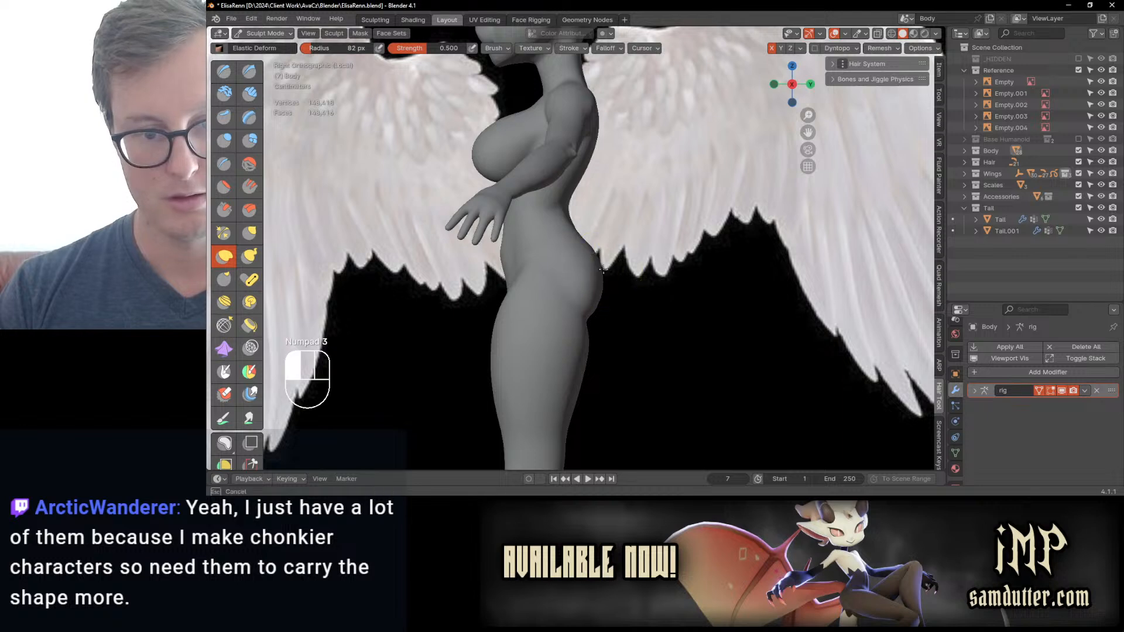
{"action": "mouse_move", "coordinate": [598, 258]}
{"action": "middle_mouse_down"}
{"action": "mouse_move", "coordinate": [528, 274]}
{"action": "mouse_move", "coordinate": [573, 304]}
{"action": "mouse_move", "coordinate": [534, 314]}
{"action": "mouse_move", "coordinate": [572, 322]}
{"action": "mouse_move", "coordinate": [527, 314]}
{"action": "mouse_move", "coordinate": [584, 305]}
{"action": "middle_mouse_up"}
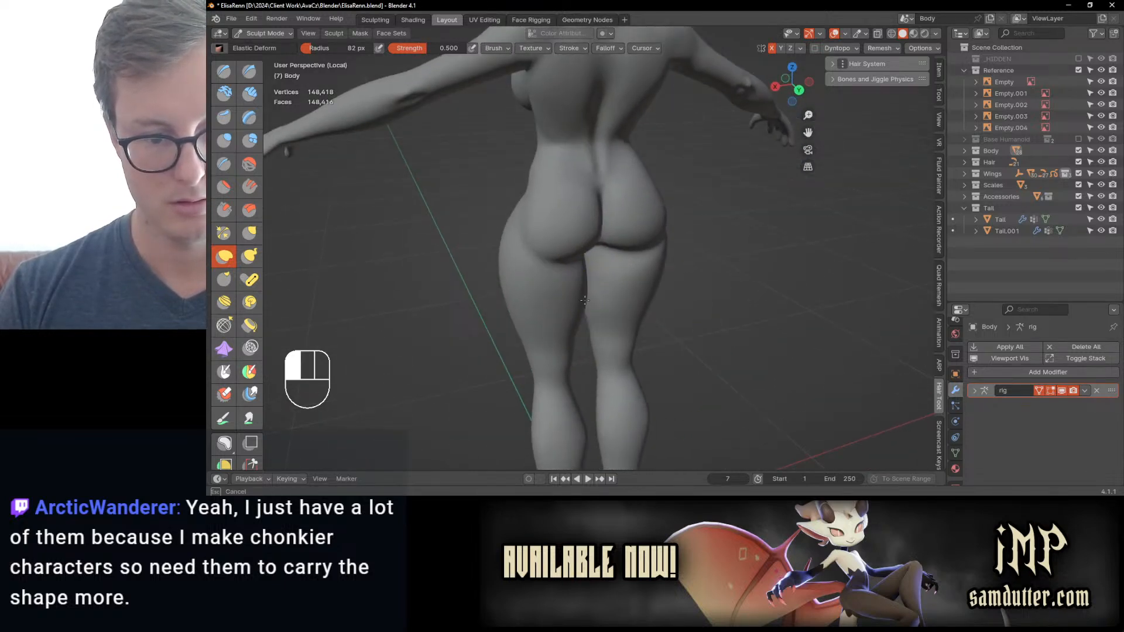
{"action": "mouse_move", "coordinate": [541, 318]}
{"action": "middle_mouse_down"}
{"action": "mouse_move", "coordinate": [507, 309]}
{"action": "mouse_move", "coordinate": [512, 319]}
{"action": "mouse_move", "coordinate": [559, 302]}
{"action": "mouse_move", "coordinate": [590, 251]}
{"action": "mouse_move", "coordinate": [557, 271]}
{"action": "middle_mouse_up"}
Step: Reshape the thigh and knee profile with Elastic Deform at 82 px radius and touch up the thighs with Inflate/Deflate
{"action": "key", "text": "KP_3"}
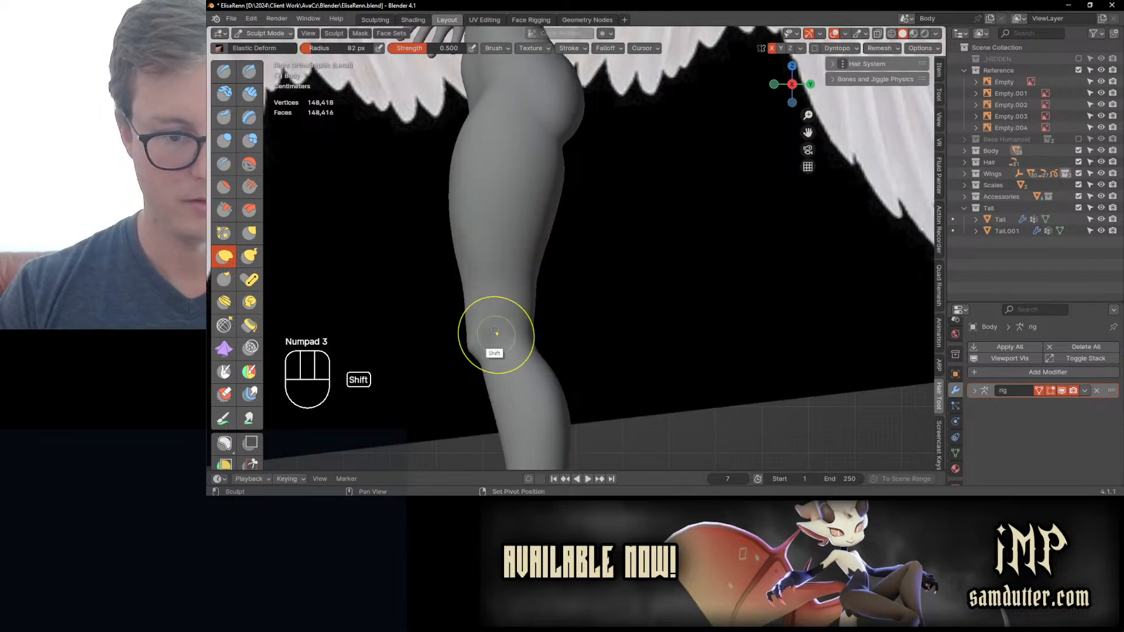
{"action": "middle_click_drag", "start_coordinate": [494, 334], "coordinate": [541, 308], "text": "shift"}
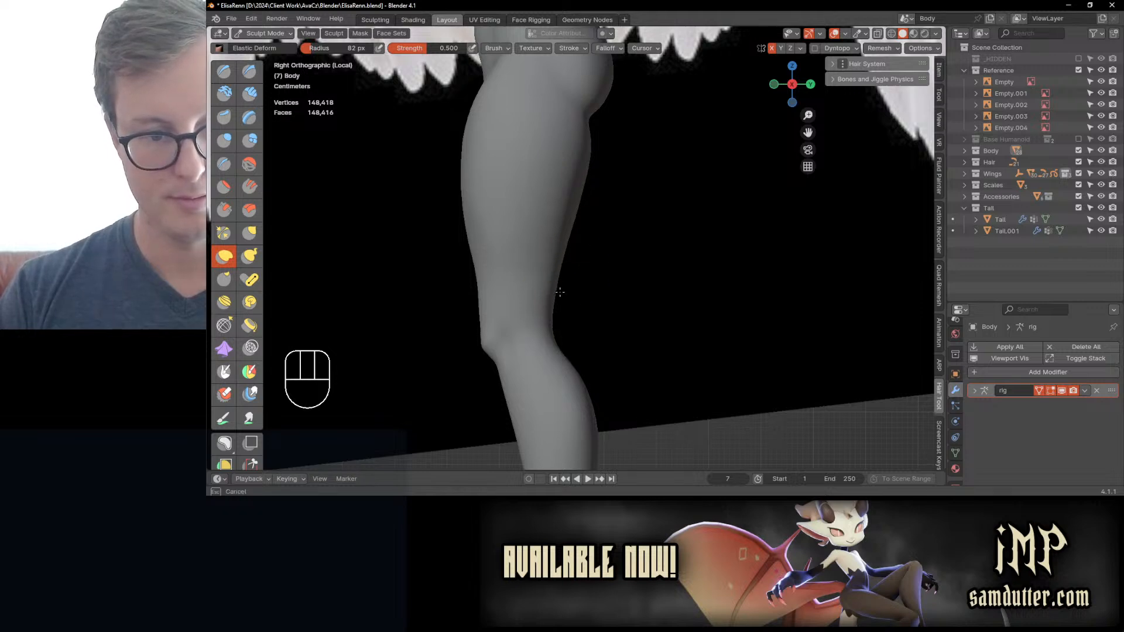
{"action": "middle_click_drag", "start_coordinate": [583, 233], "coordinate": [587, 195], "text": "ctrl"}
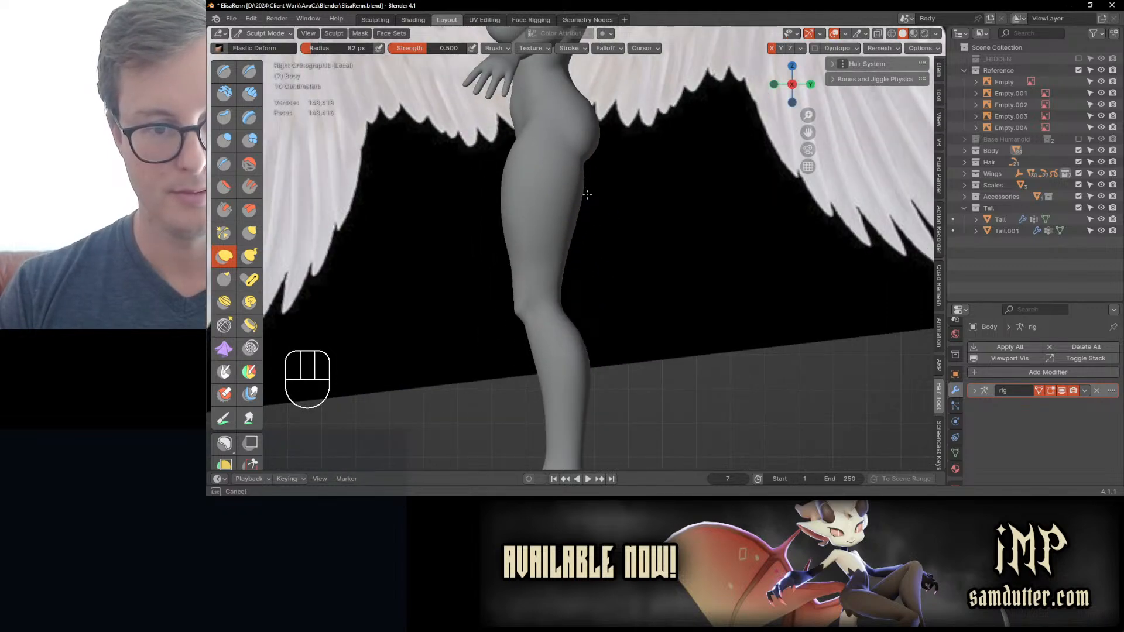
{"action": "middle_click_drag", "start_coordinate": [515, 248], "coordinate": [644, 271]}
{"action": "mouse_move", "coordinate": [592, 304]}
{"action": "middle_mouse_down", "text": "ctrl"}
{"action": "mouse_move", "coordinate": [606, 226]}
{"action": "mouse_move", "coordinate": [561, 274]}
{"action": "mouse_move", "coordinate": [568, 290]}
{"action": "mouse_move", "coordinate": [557, 273]}
{"action": "mouse_move", "coordinate": [524, 278]}
{"action": "middle_mouse_up", "text": "ctrl"}
{"action": "middle_click_drag", "start_coordinate": [545, 294], "coordinate": [551, 275], "text": "ctrl"}
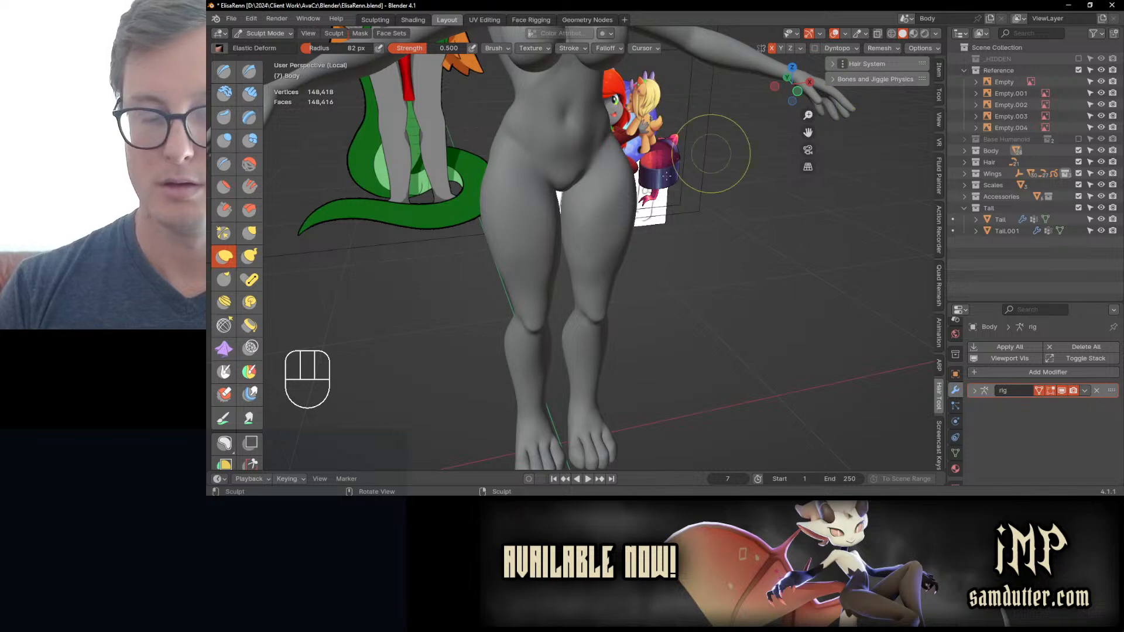
{"action": "key", "text": "i"}
{"action": "middle_click_drag", "start_coordinate": [515, 258], "coordinate": [517, 281], "text": "ctrl"}
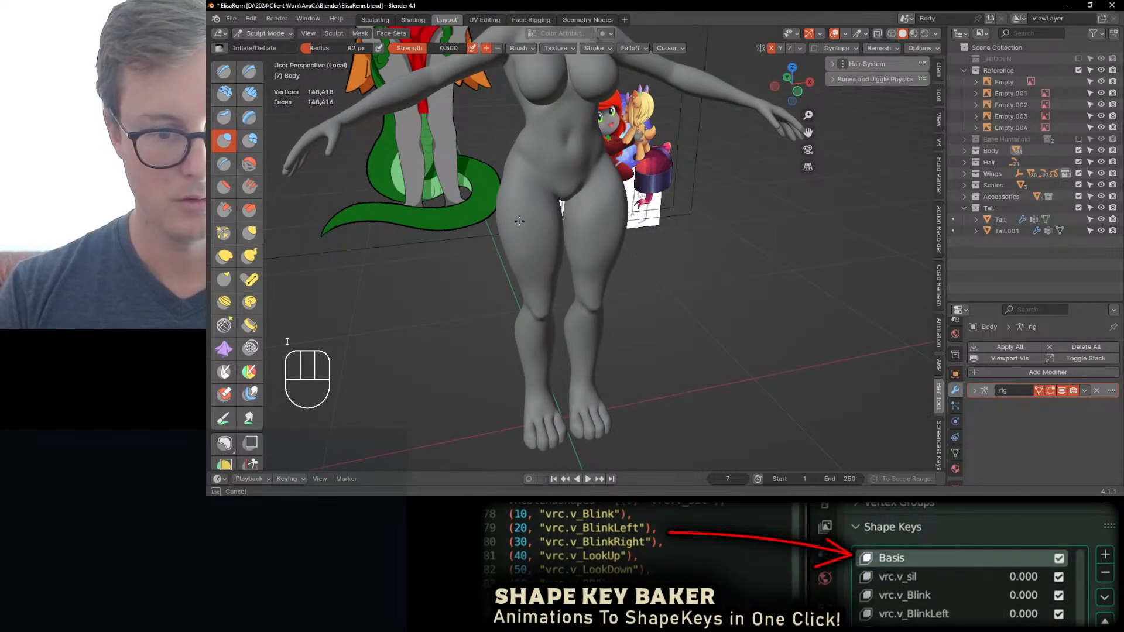
Step: Show the wireframe over the body to smooth the thigh topology with Slide Relax, and hide the wireframe again
{"action": "key", "text": "q"}
{"action": "left_click", "coordinate": [522, 239]}
{"action": "middle_click_drag", "start_coordinate": [522, 239], "coordinate": [524, 227]}
{"action": "left_click", "coordinate": [224, 325]}
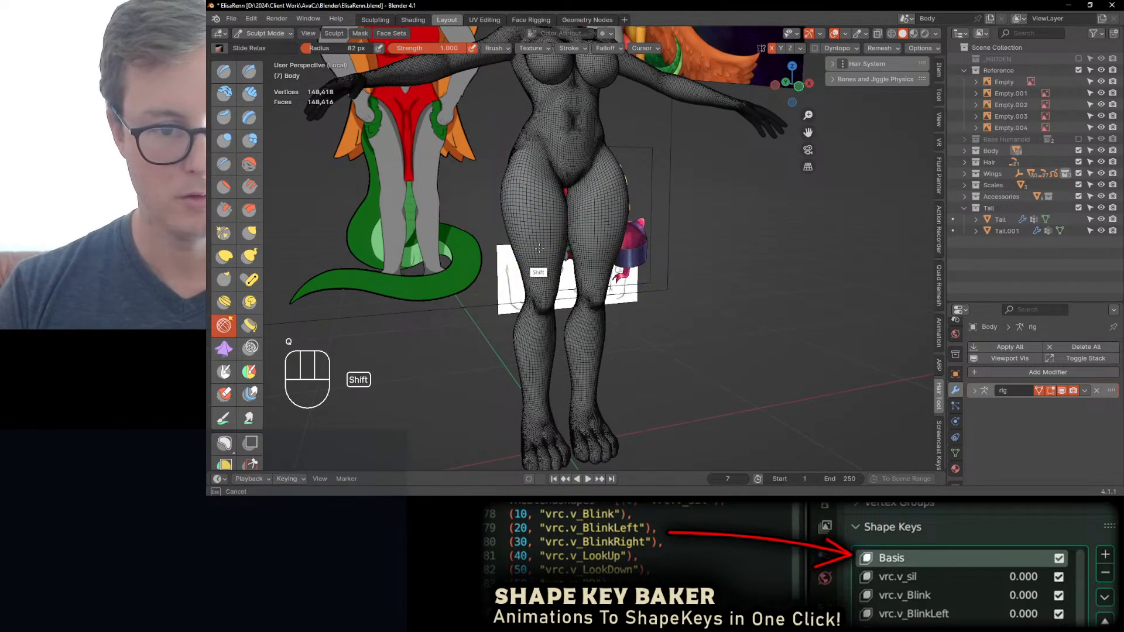
{"action": "key", "text": "d"}
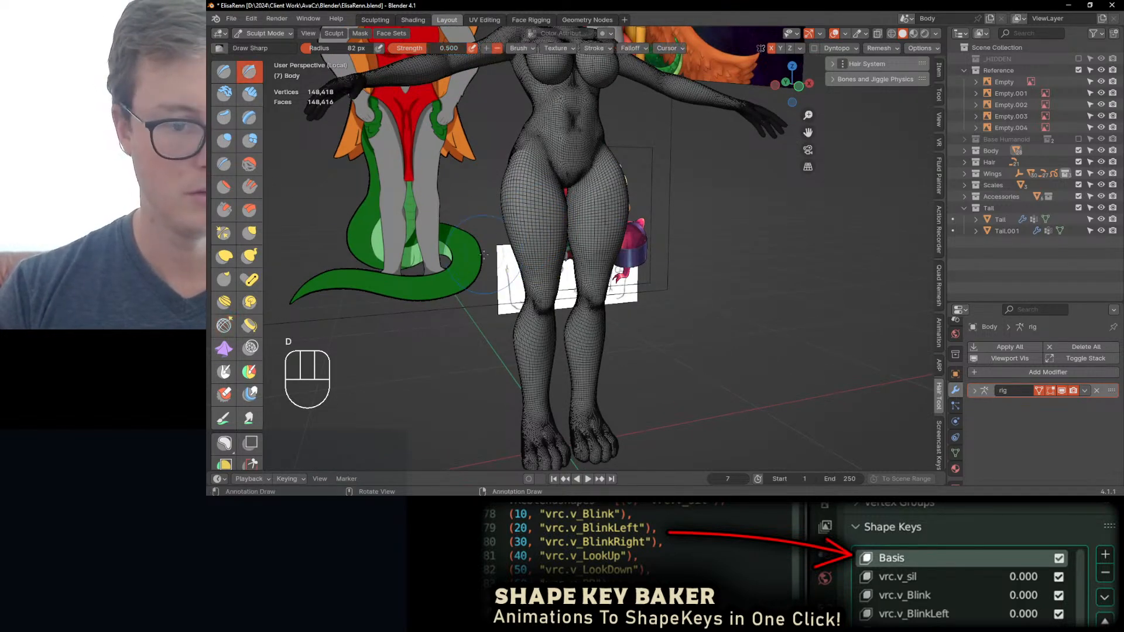
{"action": "key", "text": "q"}
{"action": "left_click", "coordinate": [494, 266]}
{"action": "middle_click_drag", "start_coordinate": [494, 266], "coordinate": [502, 267]}
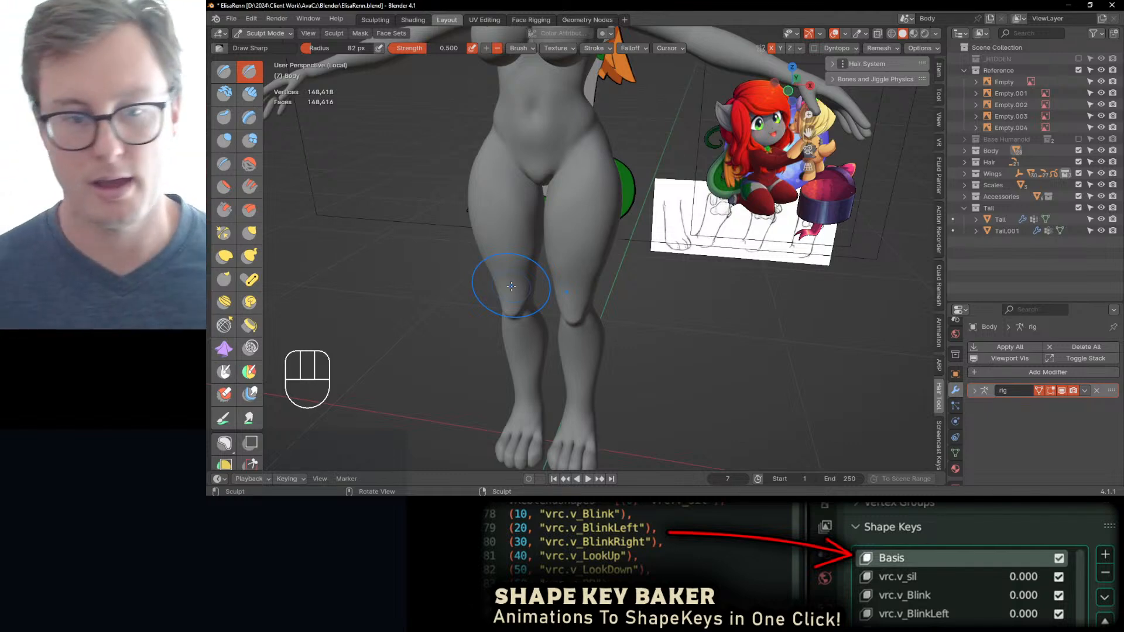
Step: Adjust the inner thighs between crotch and knees from the front with Elastic Deform at 82 px radius
{"action": "mouse_move", "coordinate": [515, 289]}
{"action": "middle_mouse_down"}
{"action": "mouse_move", "coordinate": [544, 299]}
{"action": "mouse_move", "coordinate": [563, 252]}
{"action": "middle_mouse_up"}
{"action": "scroll", "coordinate": [543, 299], "scroll_direction": "up", "scroll_amount": 2}
{"action": "key", "text": "j"}
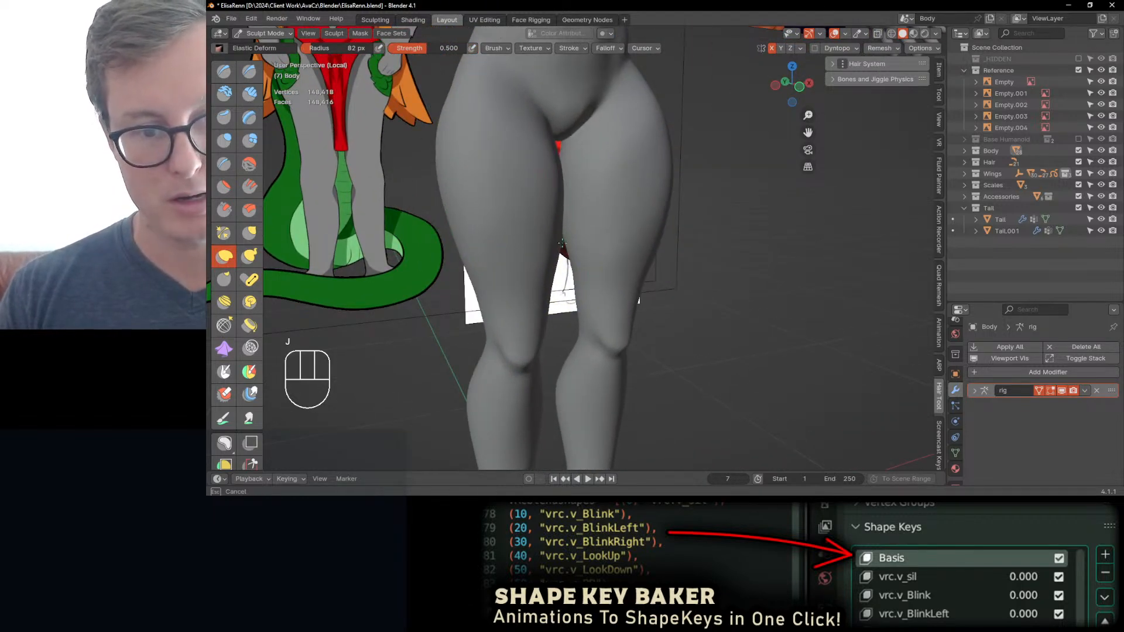
{"action": "mouse_move", "coordinate": [556, 251]}
{"action": "middle_mouse_down"}
{"action": "mouse_move", "coordinate": [526, 300]}
{"action": "mouse_move", "coordinate": [522, 280]}
{"action": "middle_mouse_up"}
Step: Refine the volume of the front thighs with Inflate/Deflate at 112 px radius, smoothing the surface
{"action": "key", "text": "i"}
{"action": "key", "text": "bracketright"}
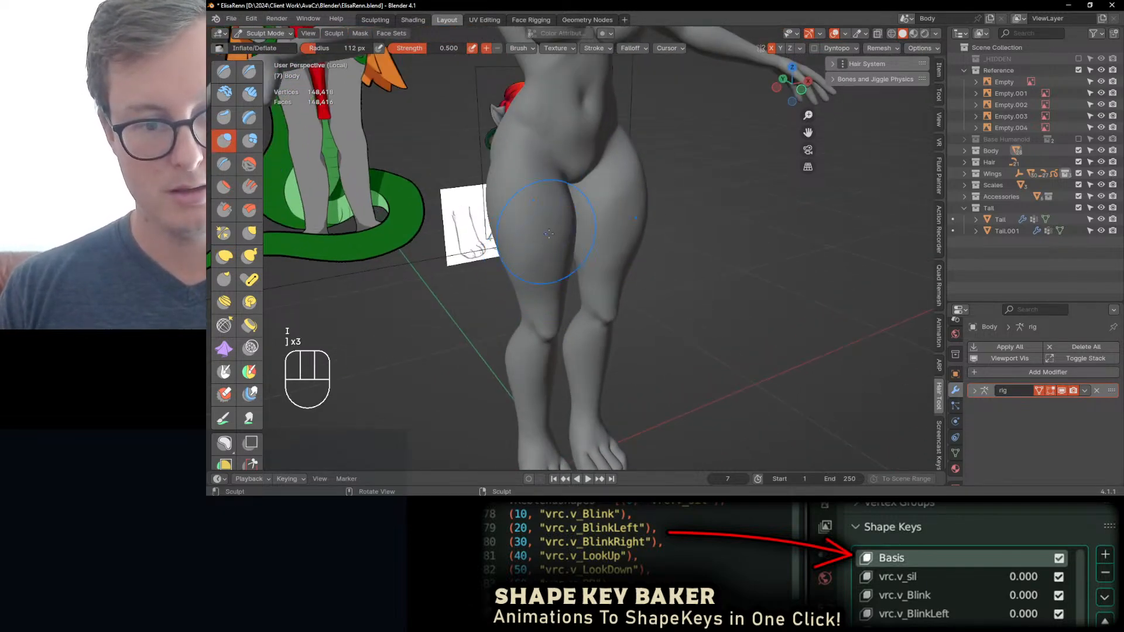
{"action": "mouse_move", "coordinate": [548, 233]}
{"action": "middle_mouse_down"}
{"action": "mouse_move", "coordinate": [574, 209]}
{"action": "mouse_move", "coordinate": [608, 223]}
{"action": "mouse_move", "coordinate": [574, 251]}
{"action": "mouse_move", "coordinate": [573, 237]}
{"action": "mouse_move", "coordinate": [451, 247]}
{"action": "mouse_move", "coordinate": [531, 243]}
{"action": "middle_mouse_up"}
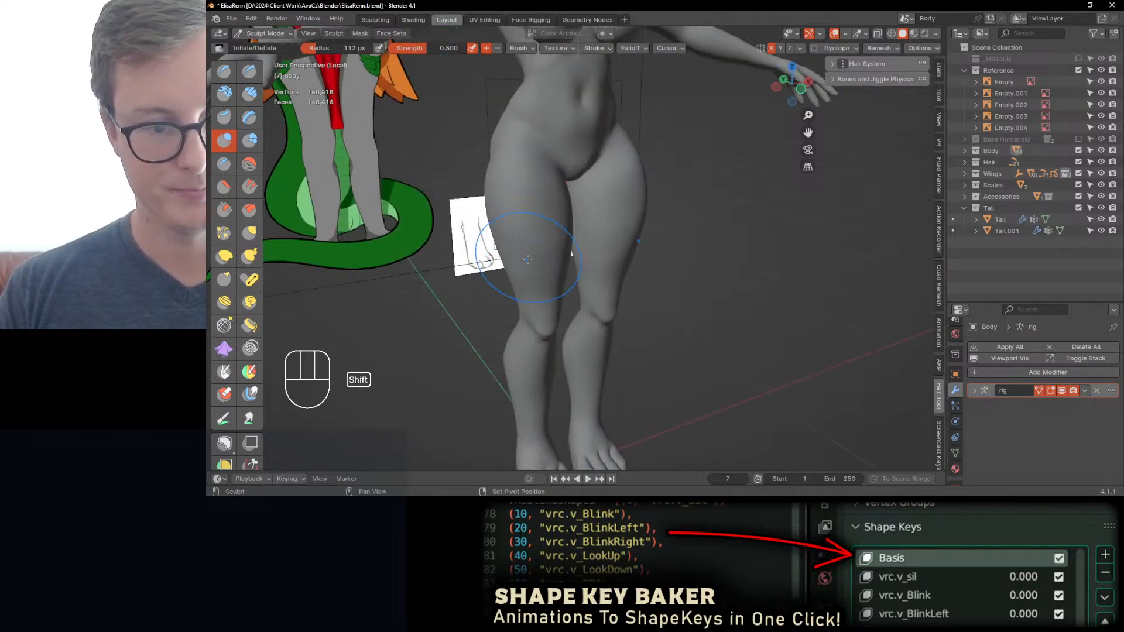
{"action": "left_click_drag", "start_coordinate": [515, 240], "coordinate": [527, 278], "text": "shift"}
{"action": "middle_click_drag", "start_coordinate": [536, 258], "coordinate": [597, 252]}
{"action": "left_click_drag", "start_coordinate": [596, 258], "coordinate": [603, 234], "text": "shift"}
Step: Deflate the outer hips and upper thighs from the rear side around to the front at 112 px brush radius
{"action": "mouse_move", "coordinate": [603, 234]}
{"action": "middle_mouse_down"}
{"action": "mouse_move", "coordinate": [661, 228]}
{"action": "mouse_move", "coordinate": [674, 211]}
{"action": "middle_mouse_up"}
{"action": "left_click_drag", "start_coordinate": [677, 196], "coordinate": [680, 186], "text": "ctrl"}
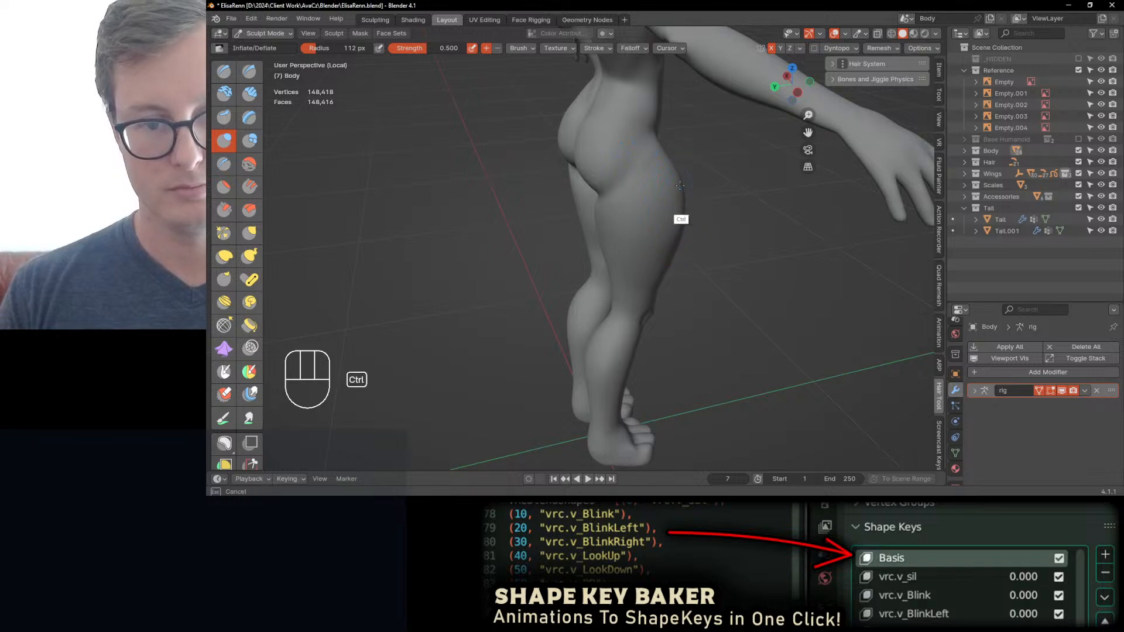
{"action": "middle_click_drag", "start_coordinate": [680, 228], "coordinate": [481, 172]}
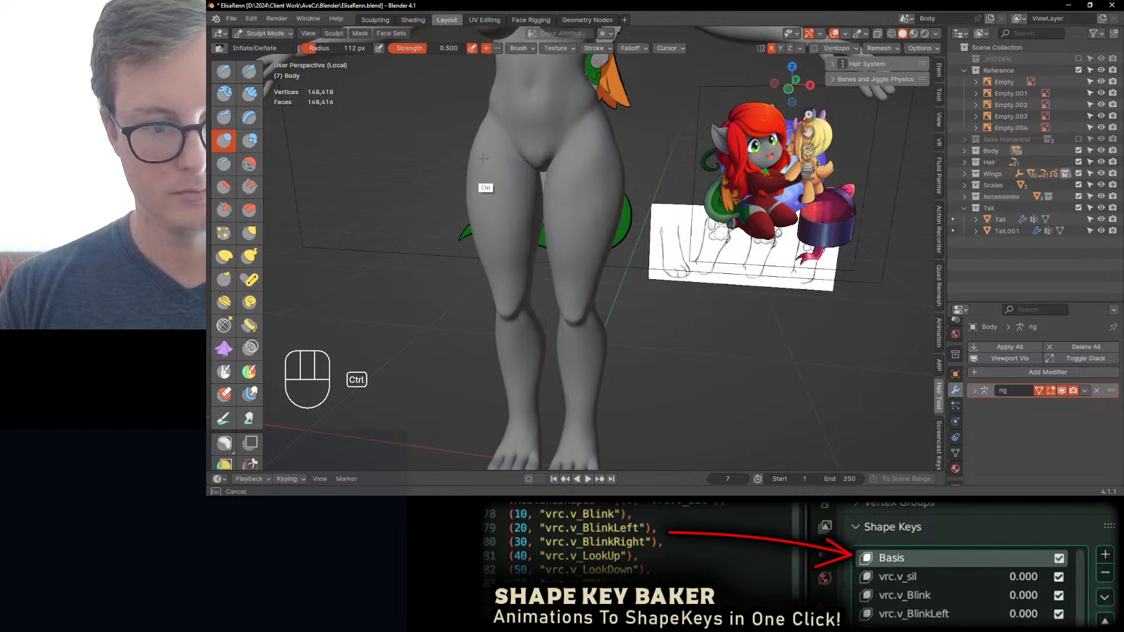
{"action": "left_click_drag", "start_coordinate": [483, 158], "coordinate": [502, 234], "text": "ctrl"}
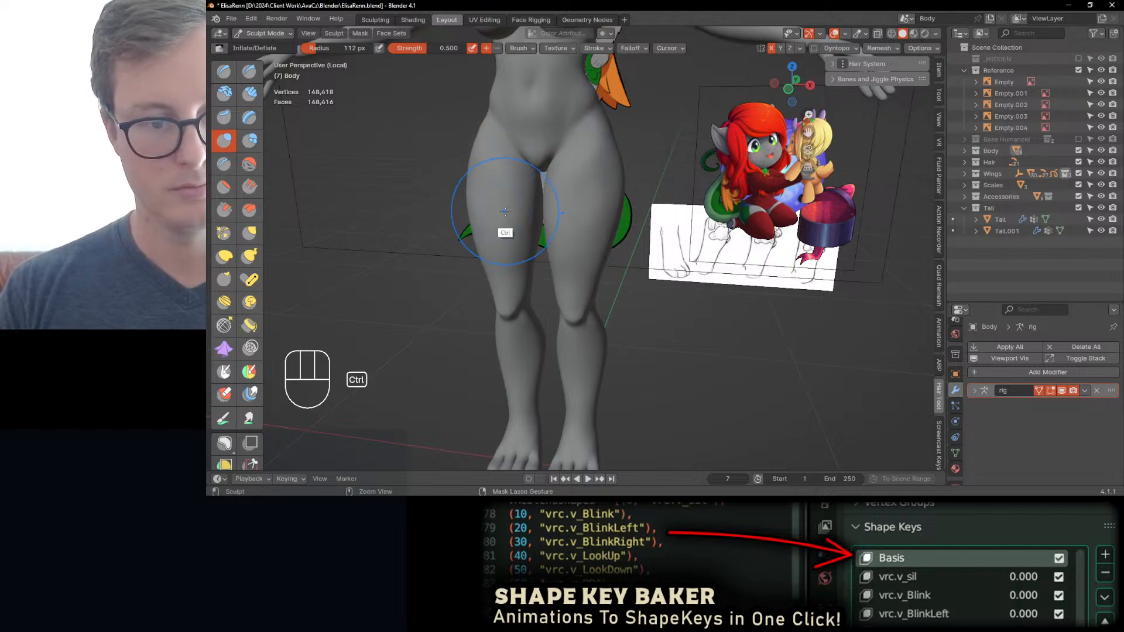
{"action": "mouse_move", "coordinate": [502, 234]}
{"action": "middle_mouse_down"}
{"action": "mouse_move", "coordinate": [622, 233]}
{"action": "mouse_move", "coordinate": [525, 209]}
{"action": "middle_mouse_up"}
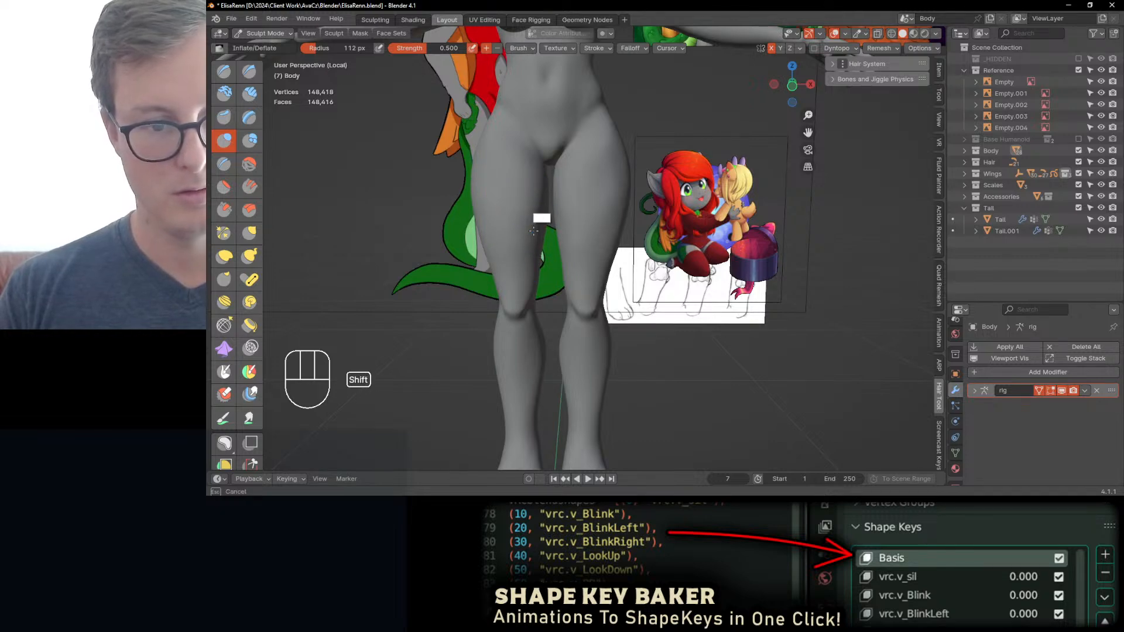
{"action": "middle_click_drag", "start_coordinate": [533, 232], "coordinate": [652, 158]}
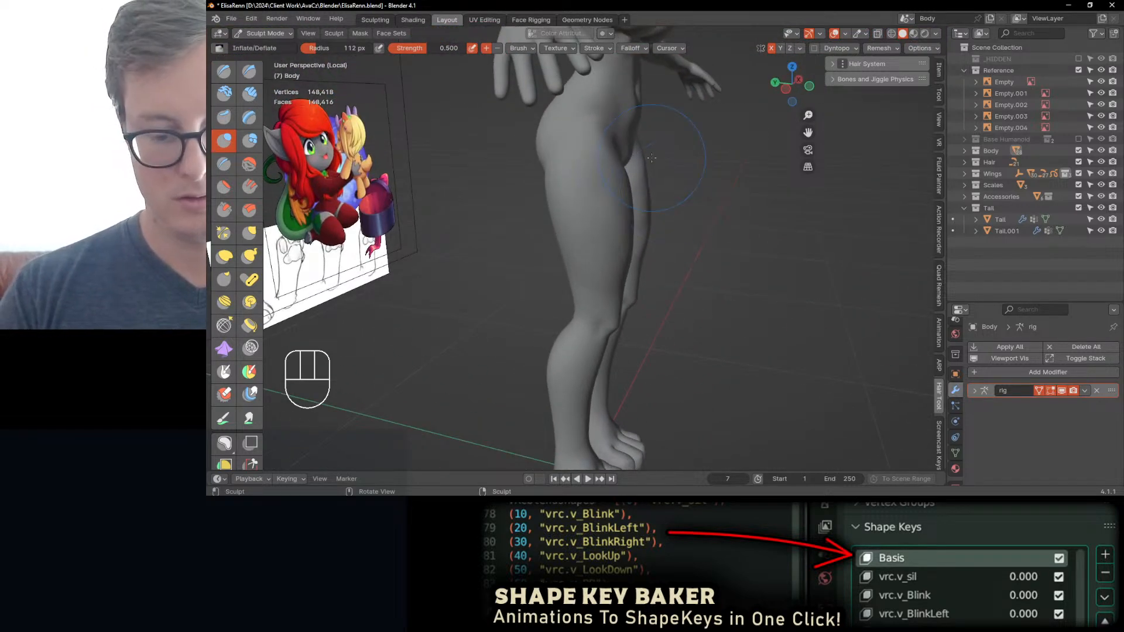
Step: Refine the leg silhouette around the knees and front thighs in the right side view with Elastic Deform at 112 px radius
{"action": "key", "text": "KP_3"}
{"action": "scroll", "coordinate": [452, 250], "scroll_direction": "up", "scroll_amount": 3}
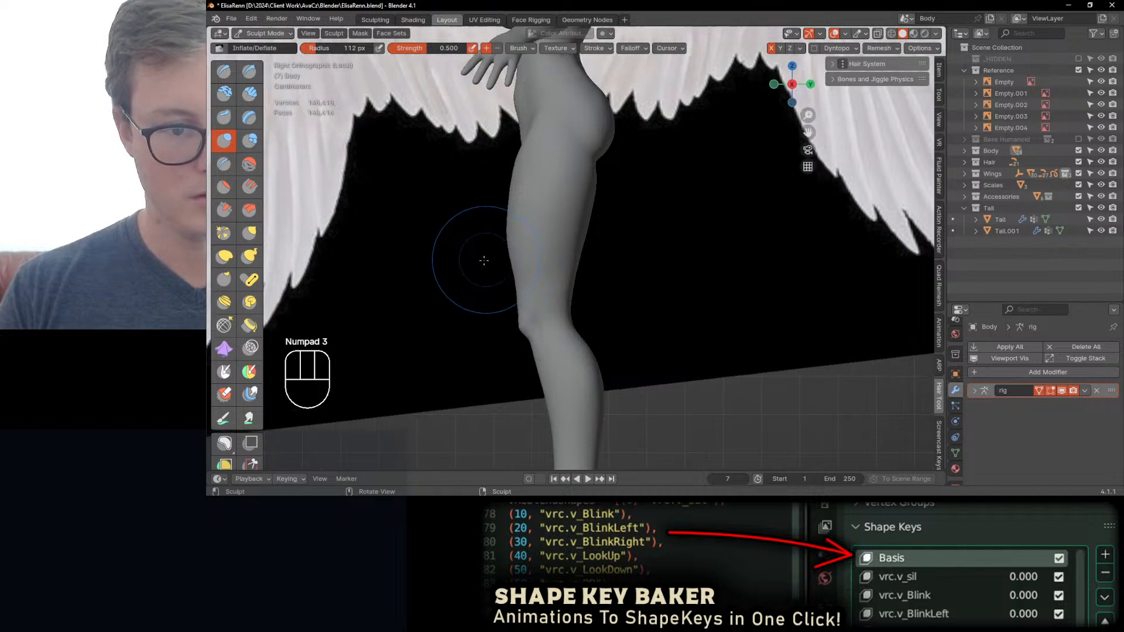
{"action": "key", "text": "j"}
{"action": "middle_click_drag", "start_coordinate": [507, 323], "coordinate": [512, 319], "text": "ctrl"}
{"action": "left_click_drag", "start_coordinate": [526, 304], "coordinate": [528, 303]}
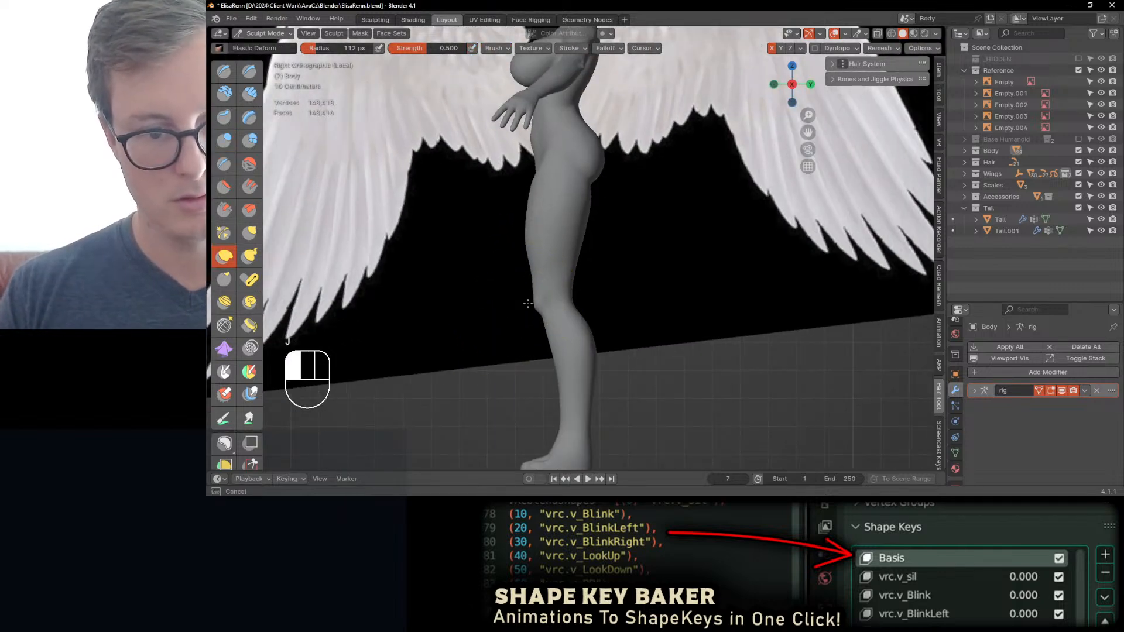
{"action": "mouse_move", "coordinate": [527, 257]}
{"action": "middle_mouse_down", "text": "ctrl"}
{"action": "mouse_move", "coordinate": [515, 235]}
{"action": "mouse_move", "coordinate": [531, 219]}
{"action": "mouse_move", "coordinate": [566, 316]}
{"action": "mouse_move", "coordinate": [524, 305]}
{"action": "middle_mouse_up", "text": "ctrl"}
{"action": "middle_click_drag", "start_coordinate": [560, 225], "coordinate": [553, 205], "text": "ctrl"}
{"action": "middle_click_drag", "start_coordinate": [550, 216], "coordinate": [566, 280], "text": "shift"}
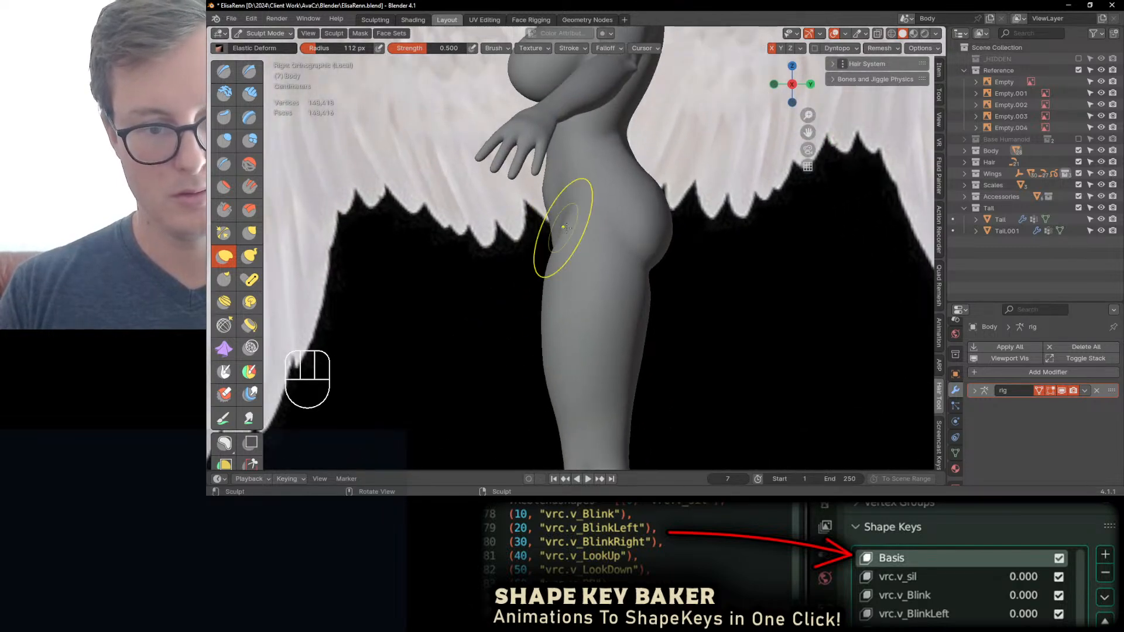
Step: Reshape the front of the hip and the fold below the buttock from the side with Elastic Deform at 112 px radius
{"action": "left_click_drag", "start_coordinate": [565, 228], "coordinate": [573, 220]}
{"action": "left_click_drag", "start_coordinate": [648, 268], "coordinate": [649, 265]}
{"action": "mouse_move", "coordinate": [574, 217]}
{"action": "left_mouse_down"}
{"action": "mouse_move", "coordinate": [644, 264]}
{"action": "mouse_move", "coordinate": [647, 251]}
{"action": "left_mouse_up"}
{"action": "mouse_move", "coordinate": [646, 251]}
{"action": "left_mouse_down"}
{"action": "mouse_move", "coordinate": [671, 231]}
{"action": "mouse_move", "coordinate": [663, 223]}
{"action": "left_mouse_up"}
{"action": "middle_click_drag", "start_coordinate": [662, 220], "coordinate": [588, 289]}
Step: Adjust the buttocks' side profile and their lower creases from behind with Elastic Deform at 112 px radius
{"action": "key", "text": "KP_3"}
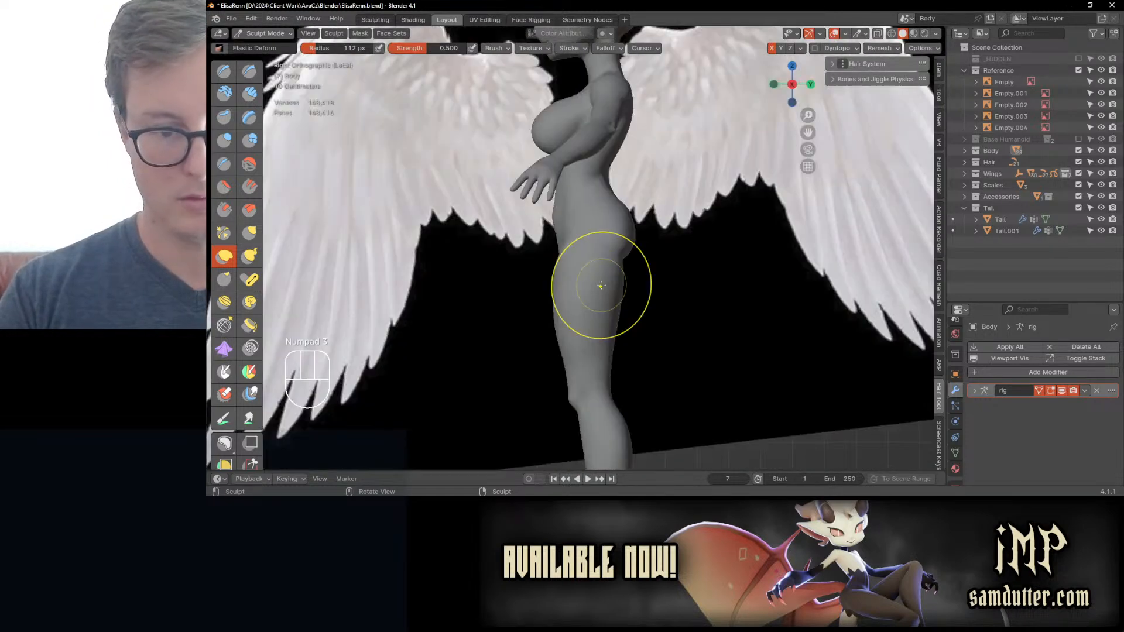
{"action": "mouse_move", "coordinate": [637, 232]}
{"action": "middle_mouse_down"}
{"action": "mouse_move", "coordinate": [591, 252]}
{"action": "mouse_move", "coordinate": [582, 270]}
{"action": "middle_mouse_up"}
{"action": "scroll", "coordinate": [597, 268], "scroll_direction": "up", "scroll_amount": 2}
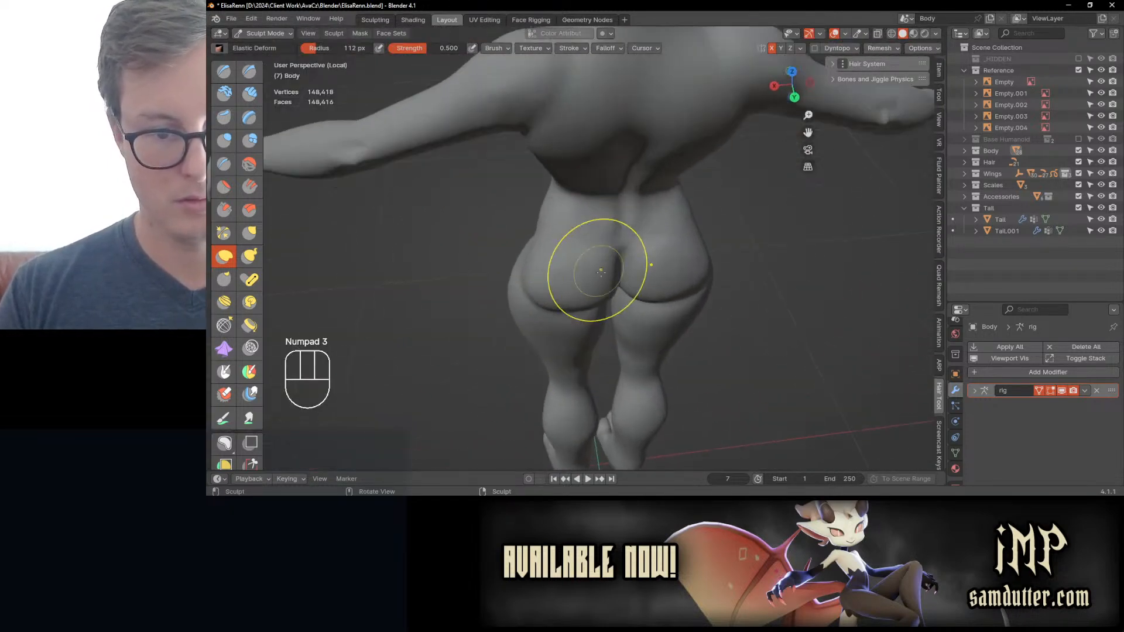
{"action": "scroll", "coordinate": [588, 300], "scroll_direction": "up", "scroll_amount": 1}
{"action": "left_click_drag", "start_coordinate": [580, 297], "coordinate": [571, 318]}
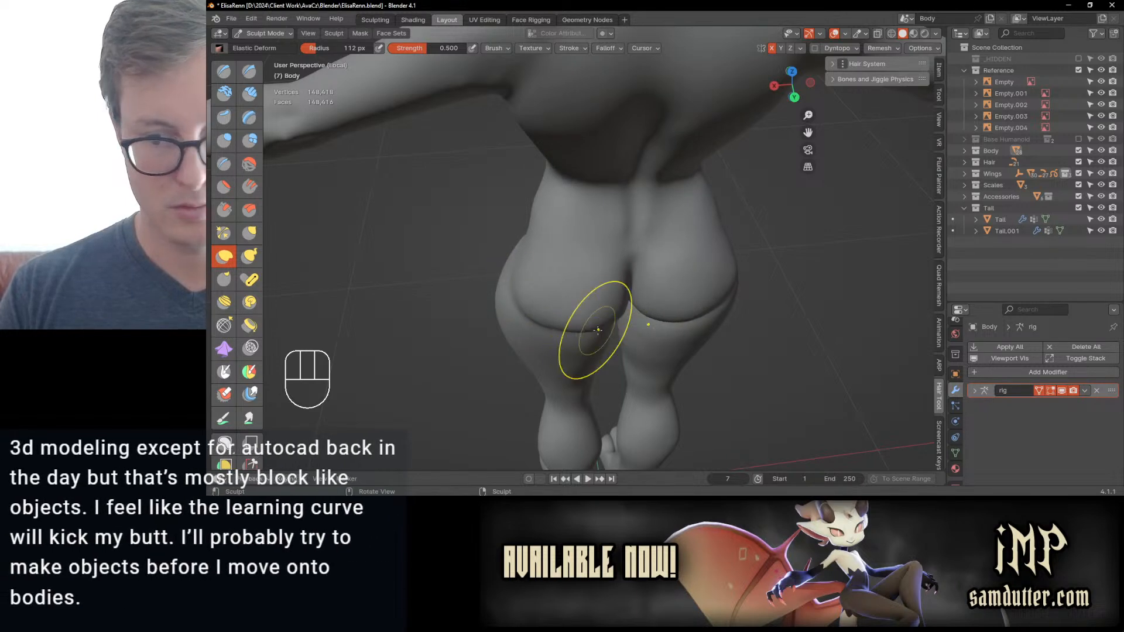
{"action": "middle_click_drag", "start_coordinate": [590, 326], "coordinate": [576, 314]}
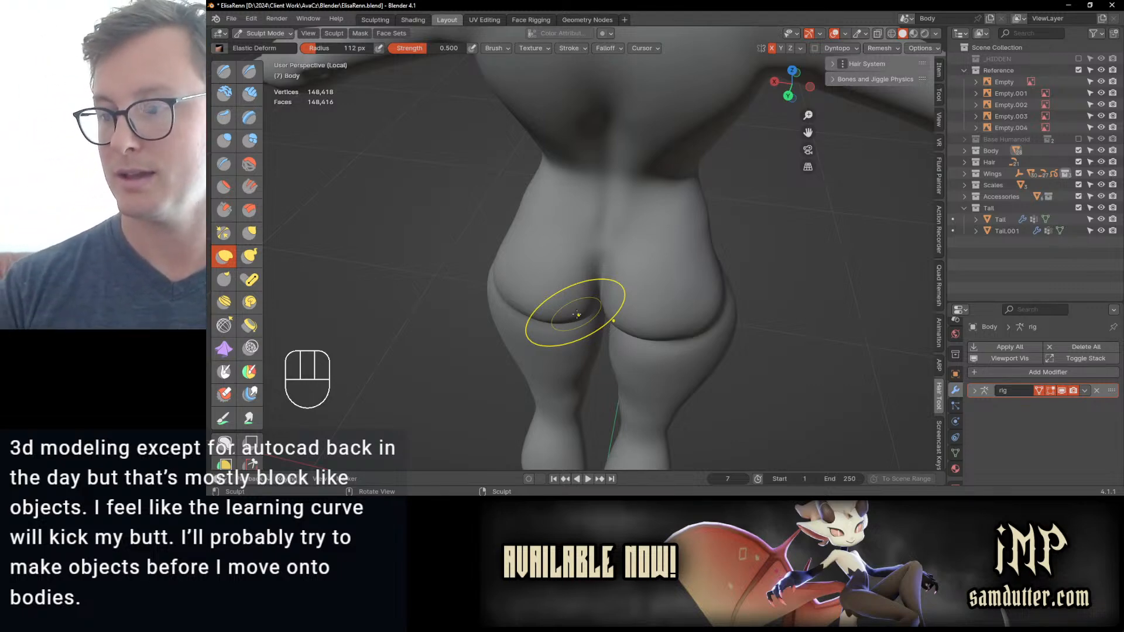
Step: Refine the fold between buttocks and thighs from several rear angles with Elastic Deform, undoing the stroke that distorts the crease
{"action": "mouse_move", "coordinate": [546, 301]}
{"action": "middle_mouse_down"}
{"action": "mouse_move", "coordinate": [534, 301]}
{"action": "mouse_move", "coordinate": [631, 230]}
{"action": "mouse_move", "coordinate": [592, 300]}
{"action": "middle_mouse_up"}
{"action": "left_click_drag", "start_coordinate": [596, 184], "coordinate": [596, 184]}
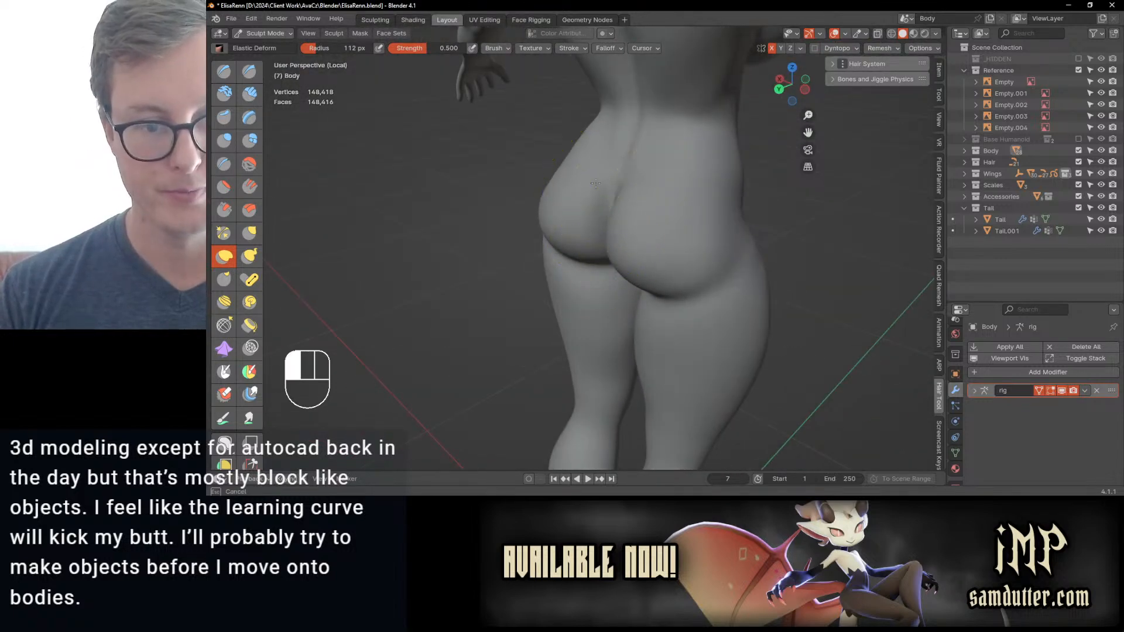
{"action": "middle_click_drag", "start_coordinate": [583, 261], "coordinate": [580, 264]}
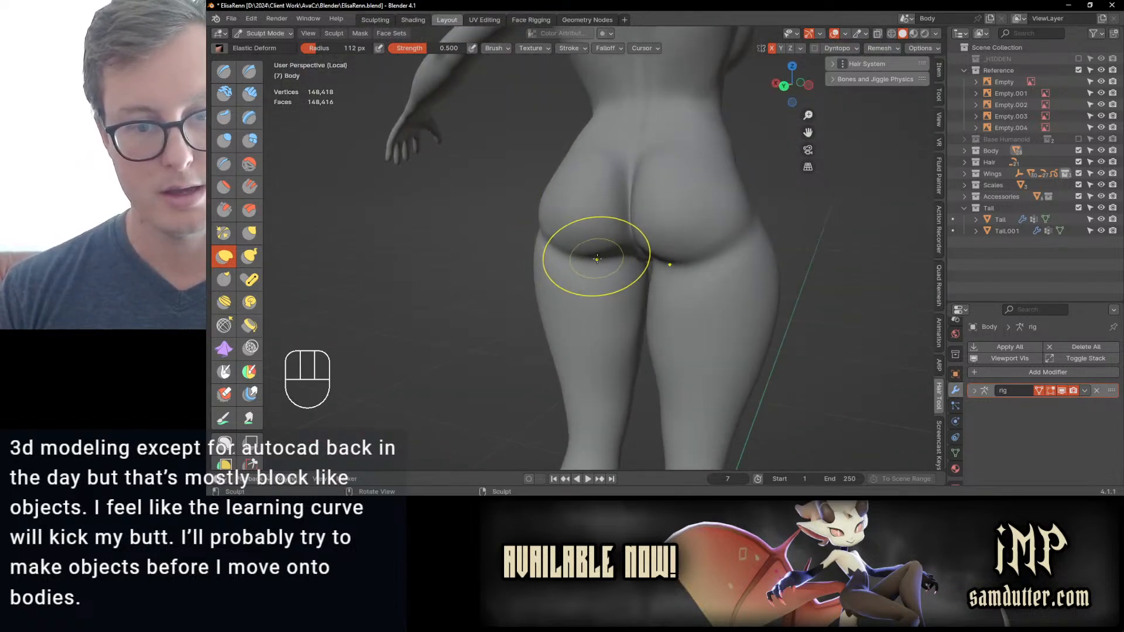
{"action": "key", "text": "ctrl+z"}
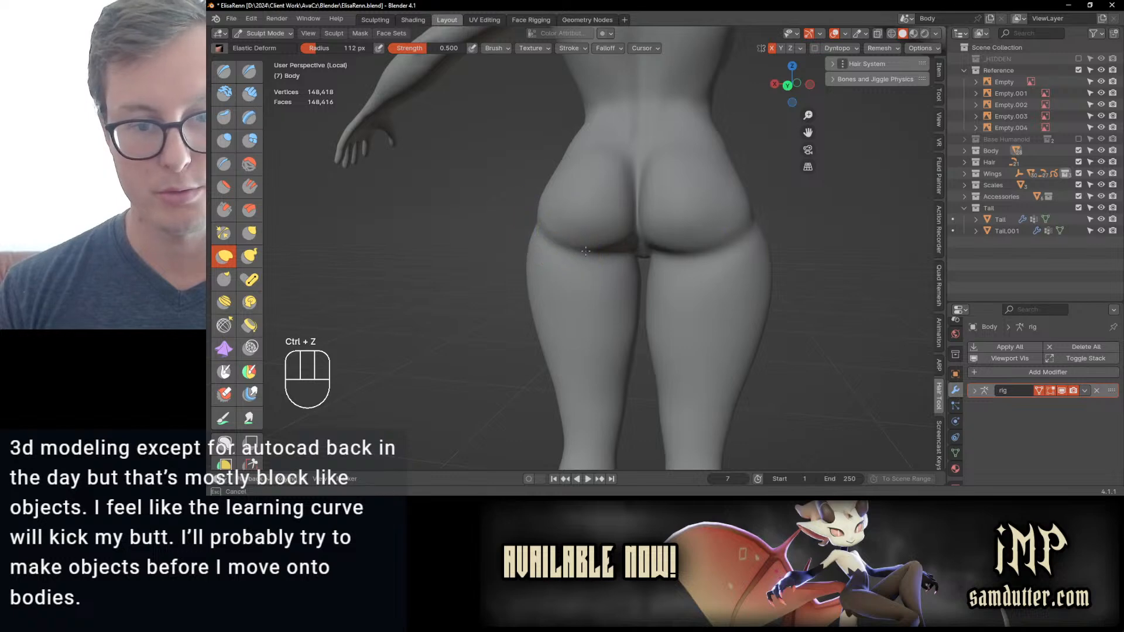
{"action": "mouse_move", "coordinate": [576, 227]}
{"action": "middle_mouse_down"}
{"action": "mouse_move", "coordinate": [624, 255]}
{"action": "mouse_move", "coordinate": [576, 247]}
{"action": "mouse_move", "coordinate": [596, 213]}
{"action": "mouse_move", "coordinate": [632, 216]}
{"action": "mouse_move", "coordinate": [586, 345]}
{"action": "middle_mouse_up"}
{"action": "mouse_move", "coordinate": [562, 310]}
{"action": "middle_mouse_down"}
{"action": "mouse_move", "coordinate": [578, 336]}
{"action": "mouse_move", "coordinate": [579, 289]}
{"action": "mouse_move", "coordinate": [655, 233]}
{"action": "mouse_move", "coordinate": [590, 343]}
{"action": "mouse_move", "coordinate": [581, 280]}
{"action": "middle_mouse_up"}
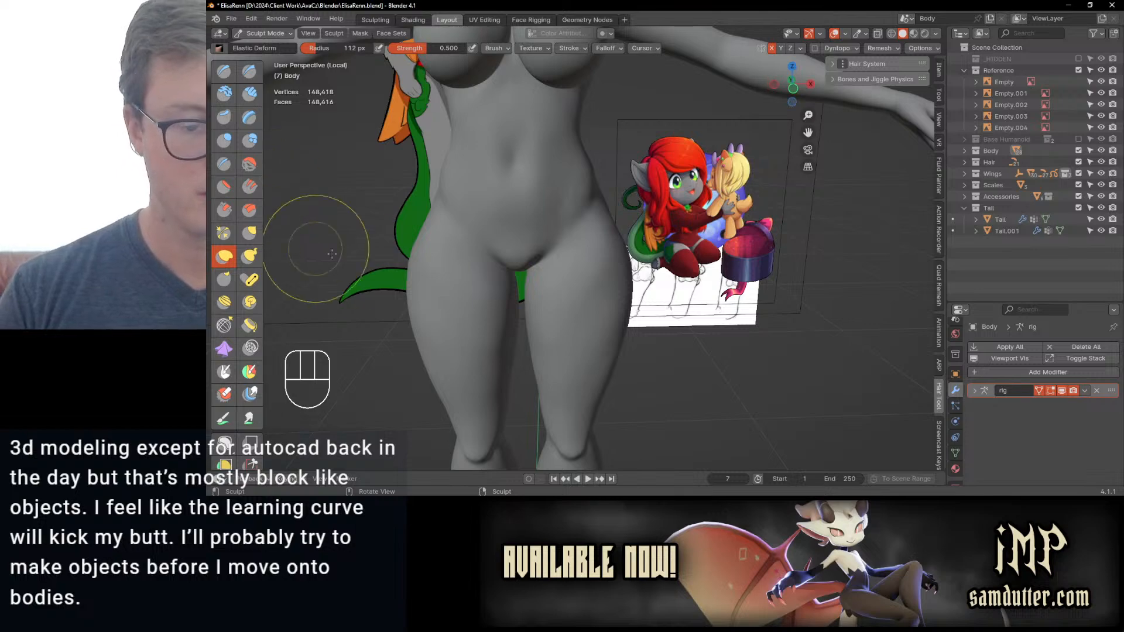
Step: Adjust the lower belly and front of the hips with Elastic Deform at 112 px radius
{"action": "middle_click_drag", "start_coordinate": [332, 253], "coordinate": [449, 267]}
{"action": "middle_click_drag", "start_coordinate": [464, 306], "coordinate": [515, 257]}
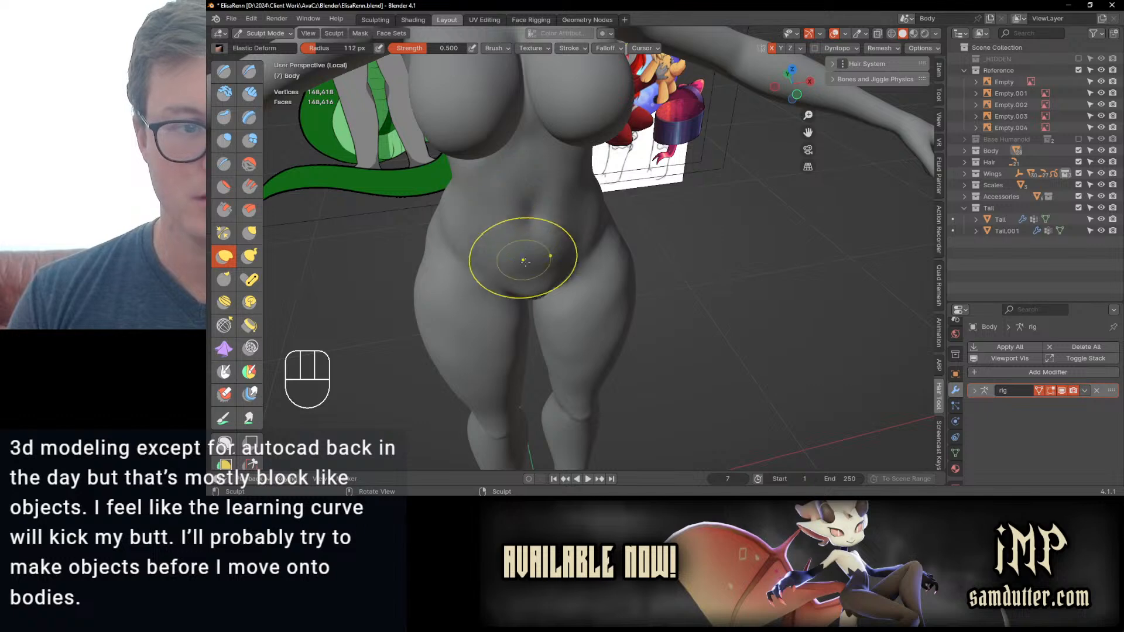
{"action": "middle_click_drag", "start_coordinate": [521, 264], "coordinate": [607, 276]}
Step: Leave Sculpt Mode to save ElisaRenn.blend, and resume sculpting the body
{"action": "key", "text": "ctrl+Tab"}
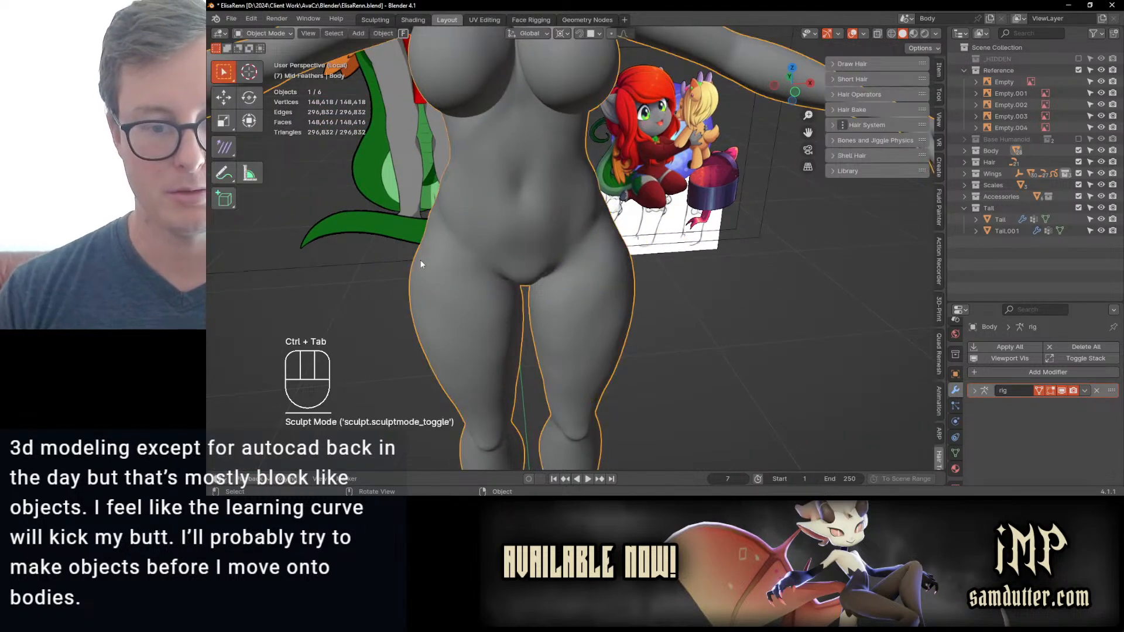
{"action": "mouse_move", "coordinate": [420, 259]}
{"action": "middle_mouse_down"}
{"action": "mouse_move", "coordinate": [609, 298]}
{"action": "mouse_move", "coordinate": [517, 256]}
{"action": "mouse_move", "coordinate": [546, 246]}
{"action": "mouse_move", "coordinate": [572, 279]}
{"action": "middle_mouse_up"}
{"action": "key", "text": "ctrl+s"}
{"action": "key", "text": "ctrl+Tab"}
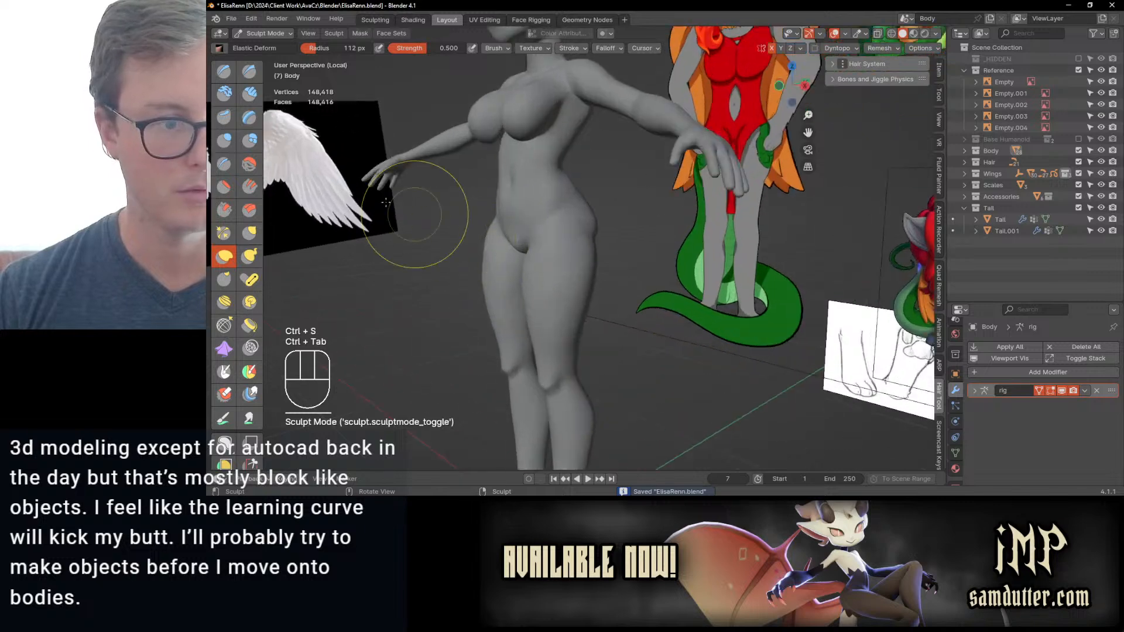
Step: Switch to the Draw Sharp brush and display the body's transform properties
{"action": "scroll", "coordinate": [468, 234], "scroll_direction": "up", "scroll_amount": 3}
{"action": "key", "text": "d"}
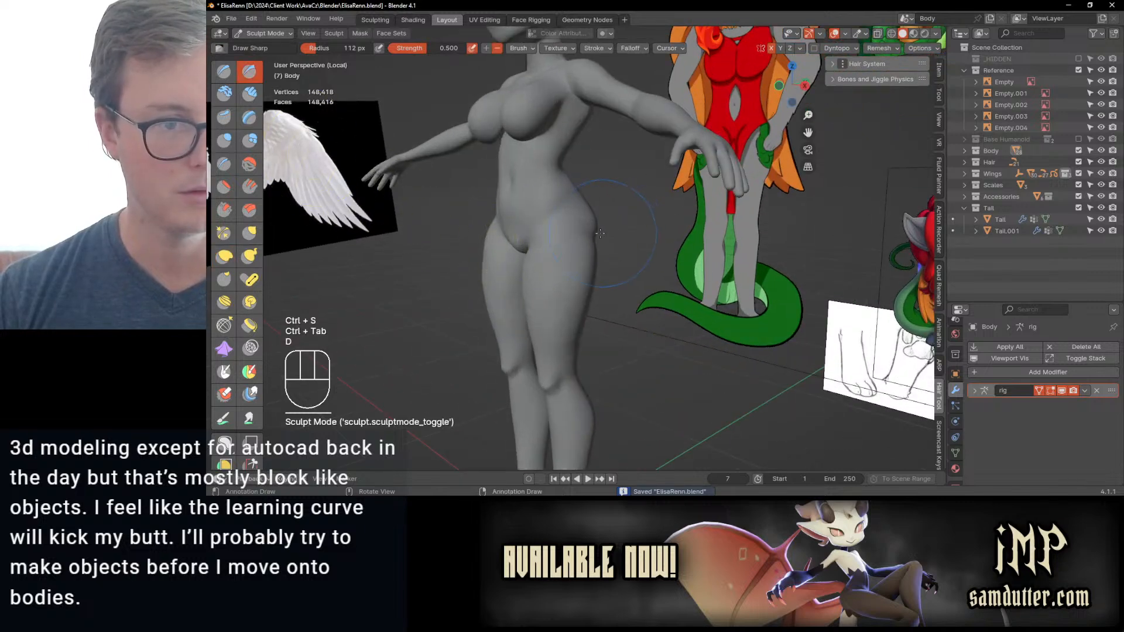
{"action": "left_click", "coordinate": [379, 48]}
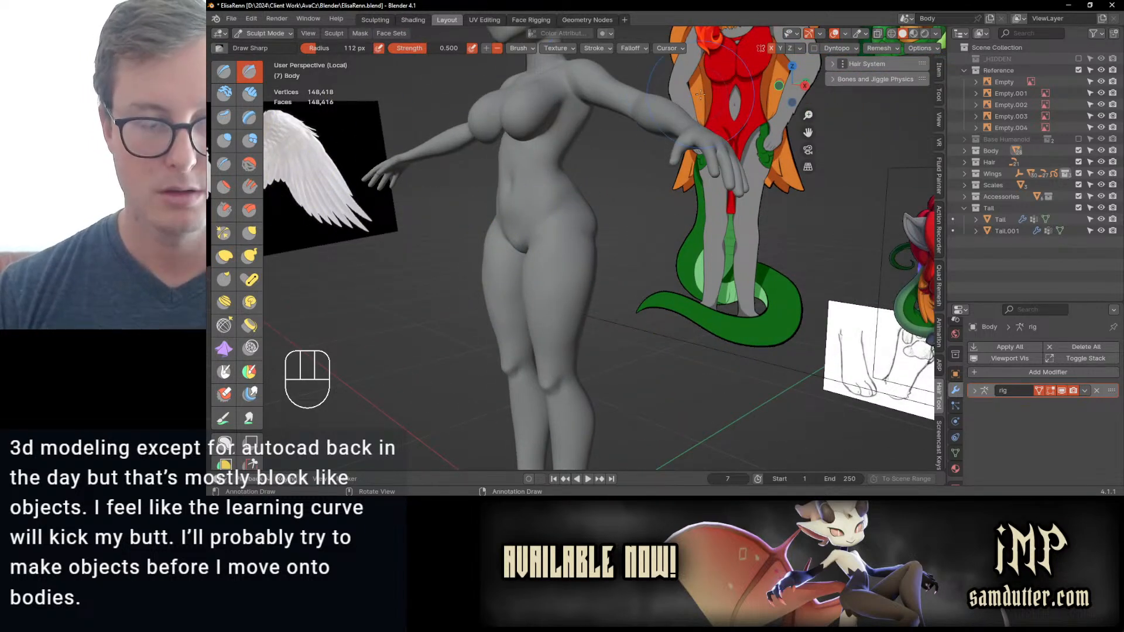
{"action": "left_click", "coordinate": [937, 69]}
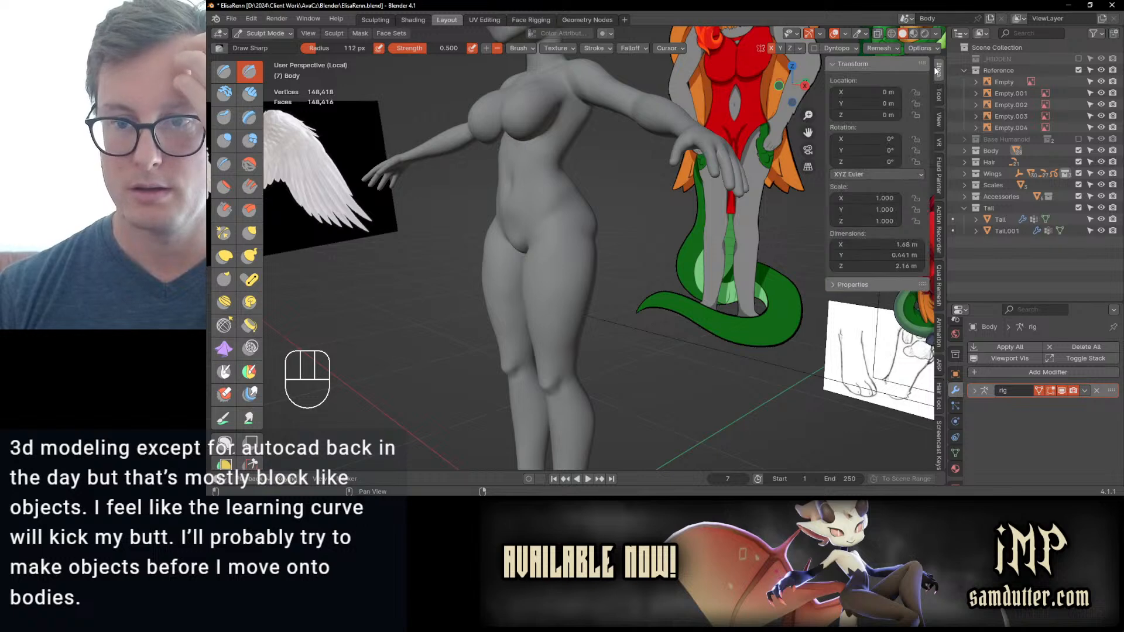
Step: Check the Gaomon Tablet driver's Digital Pen settings and test the pen pressure, leaving the settings as they are
{"action": "left_click", "coordinate": [1040, 506]}
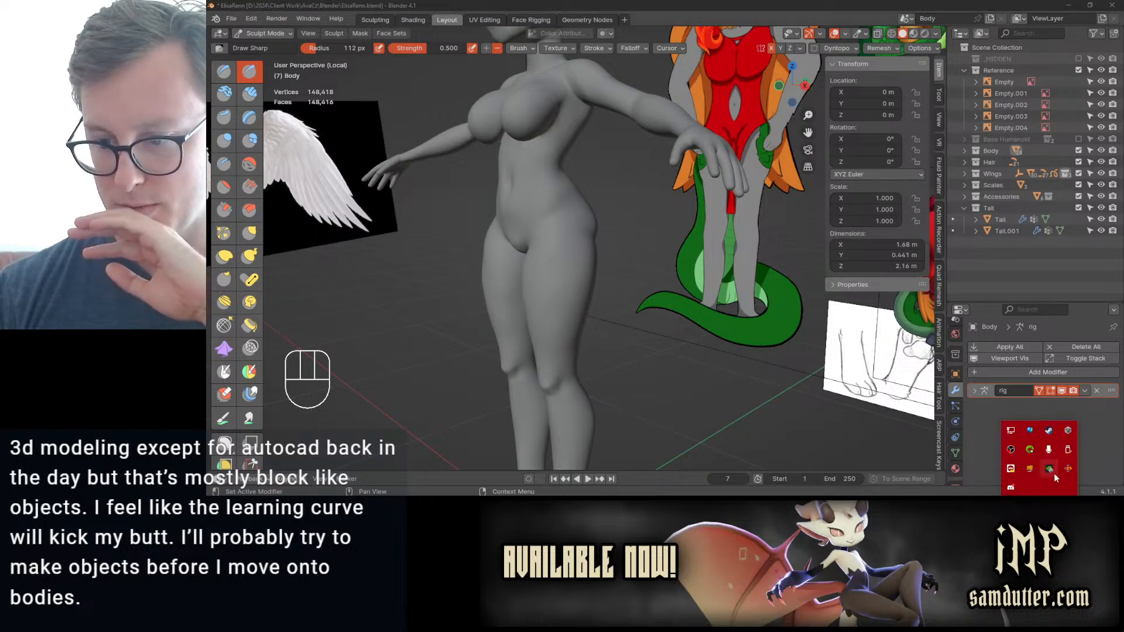
{"action": "left_click", "coordinate": [1067, 470]}
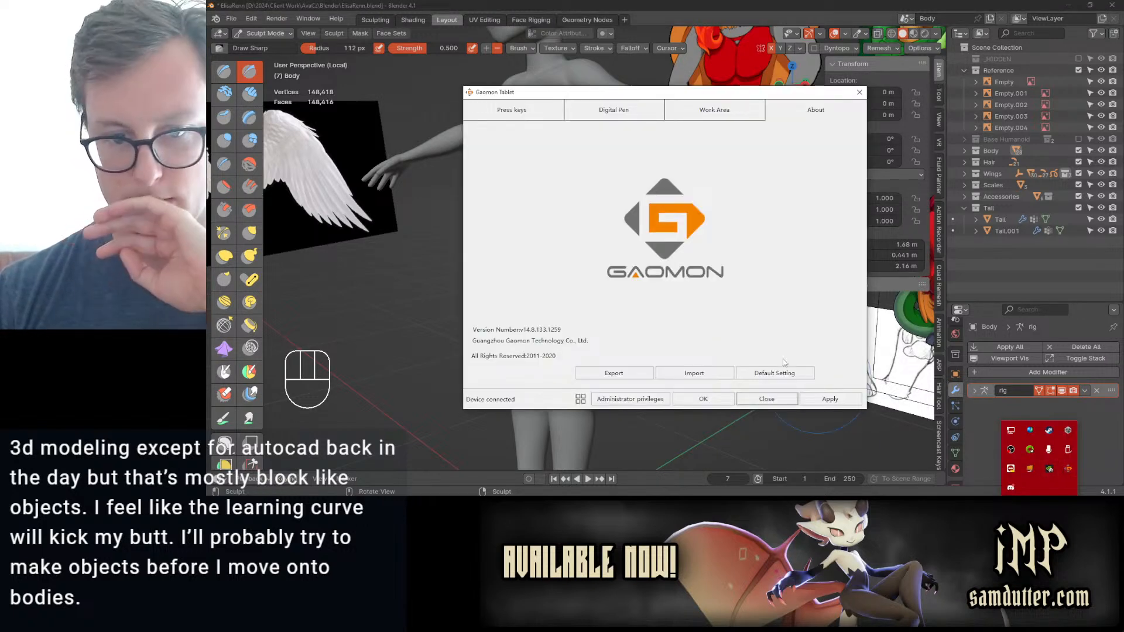
{"action": "left_click", "coordinate": [600, 116]}
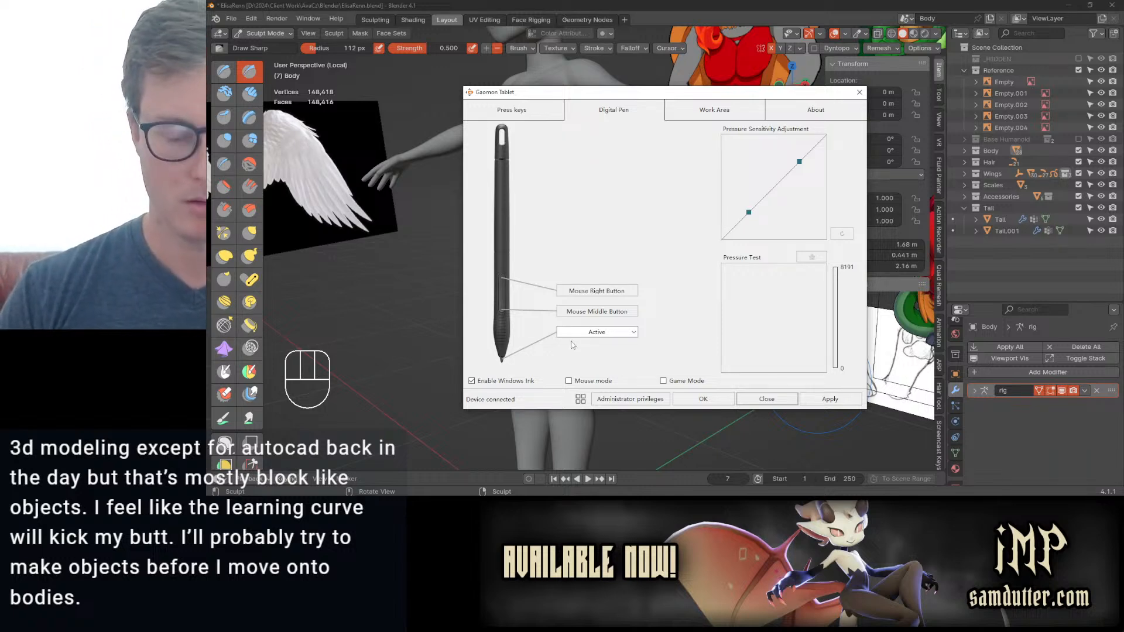
{"action": "left_click", "coordinate": [733, 327]}
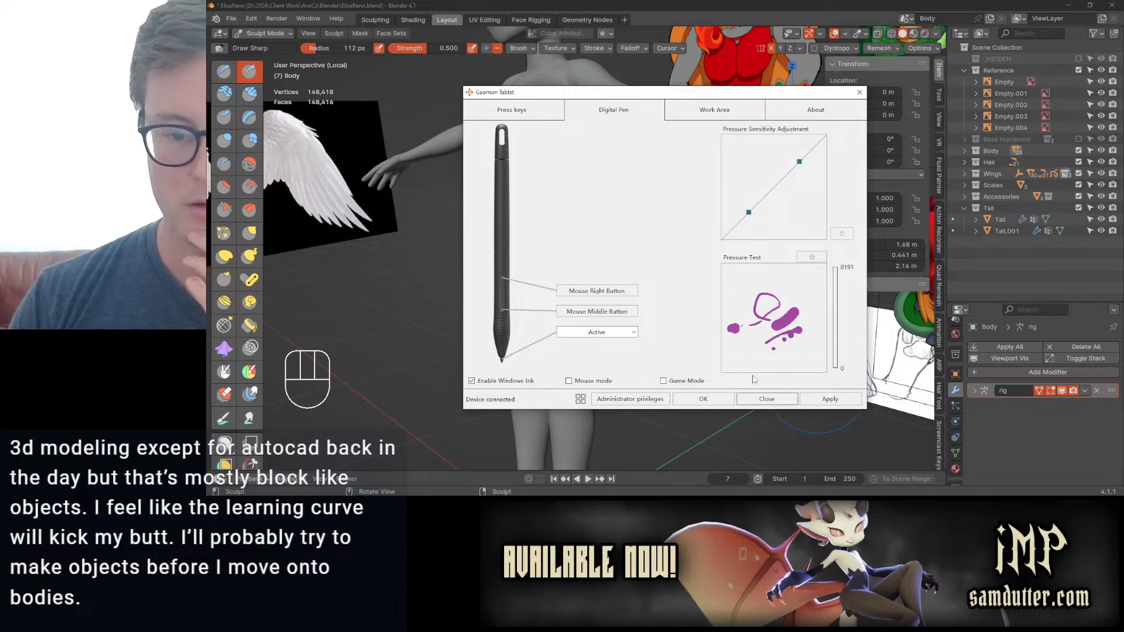
{"action": "left_click", "coordinate": [858, 93]}
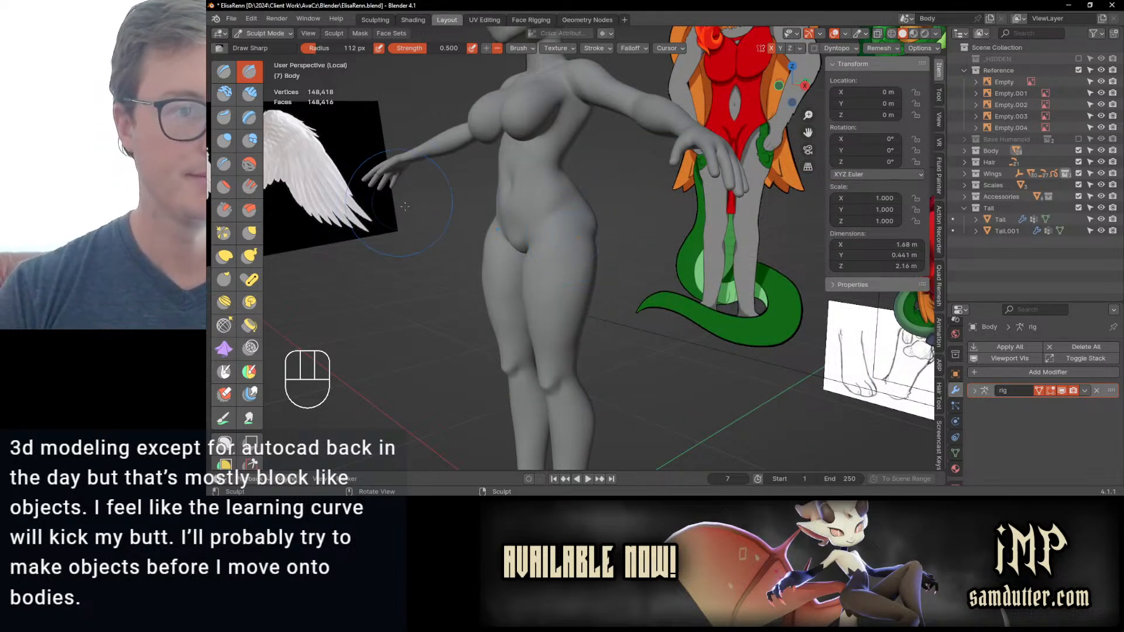
Step: Save ElisaRenn.blend and switch the body to Object Mode, checking it with and without the other objects
{"action": "left_click_drag", "start_coordinate": [533, 240], "coordinate": [536, 237]}
{"action": "mouse_move", "coordinate": [532, 273]}
{"action": "middle_mouse_down"}
{"action": "mouse_move", "coordinate": [570, 271]}
{"action": "mouse_move", "coordinate": [559, 257]}
{"action": "mouse_move", "coordinate": [598, 280]}
{"action": "middle_mouse_up"}
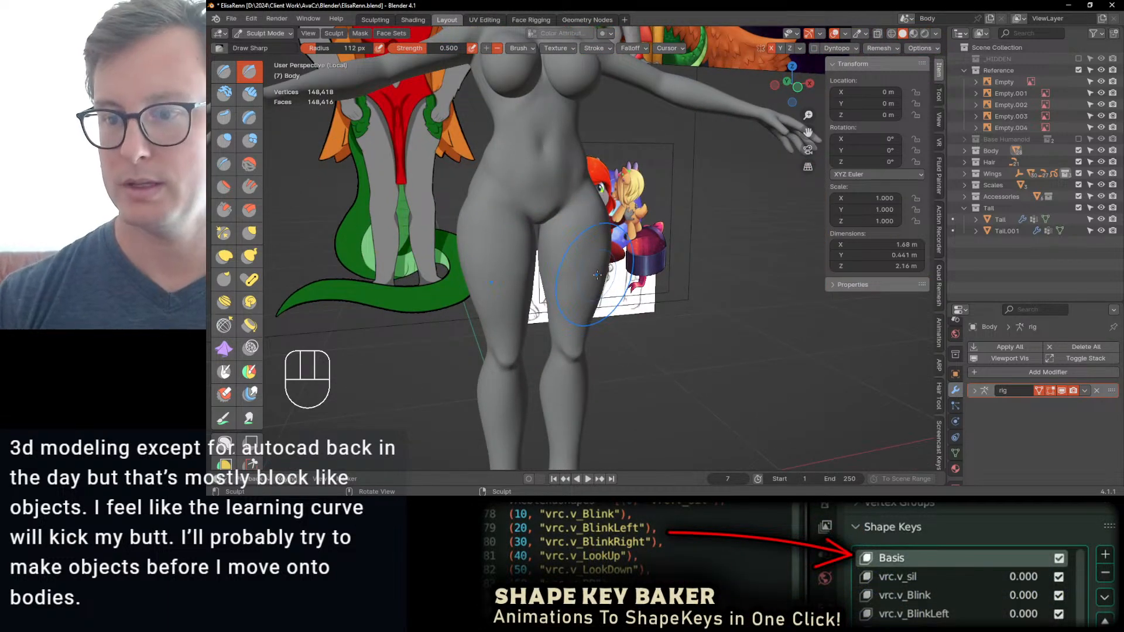
{"action": "key", "text": "ctrl+s"}
{"action": "scroll", "coordinate": [681, 283], "scroll_direction": "down", "scroll_amount": 5}
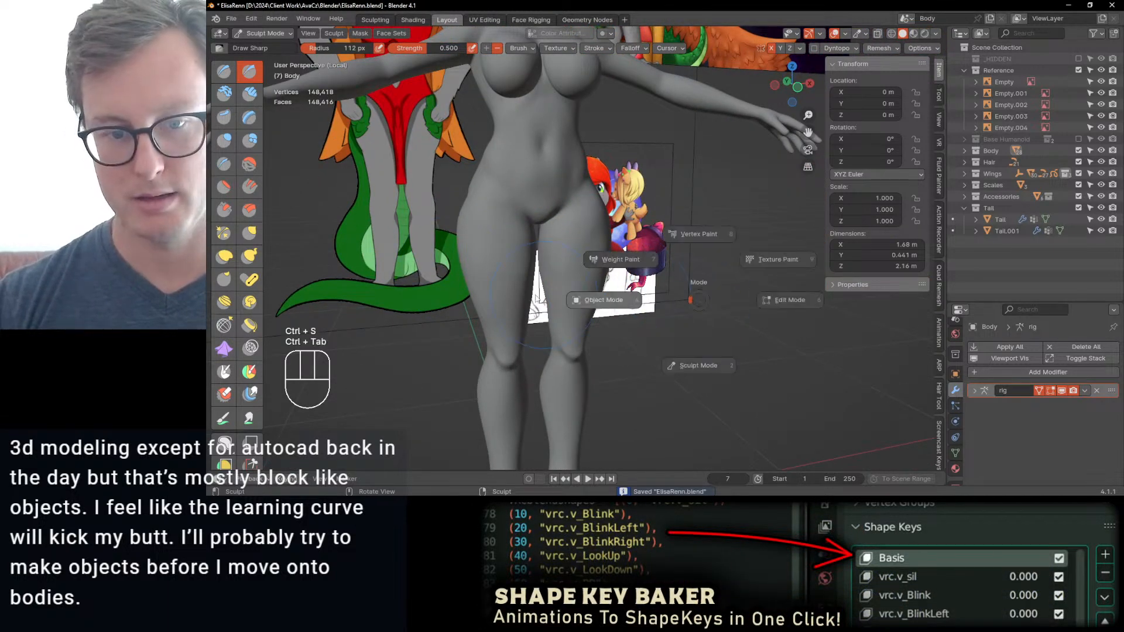
{"action": "key", "text": "ctrl+Tab"}
{"action": "key", "text": "slash"}
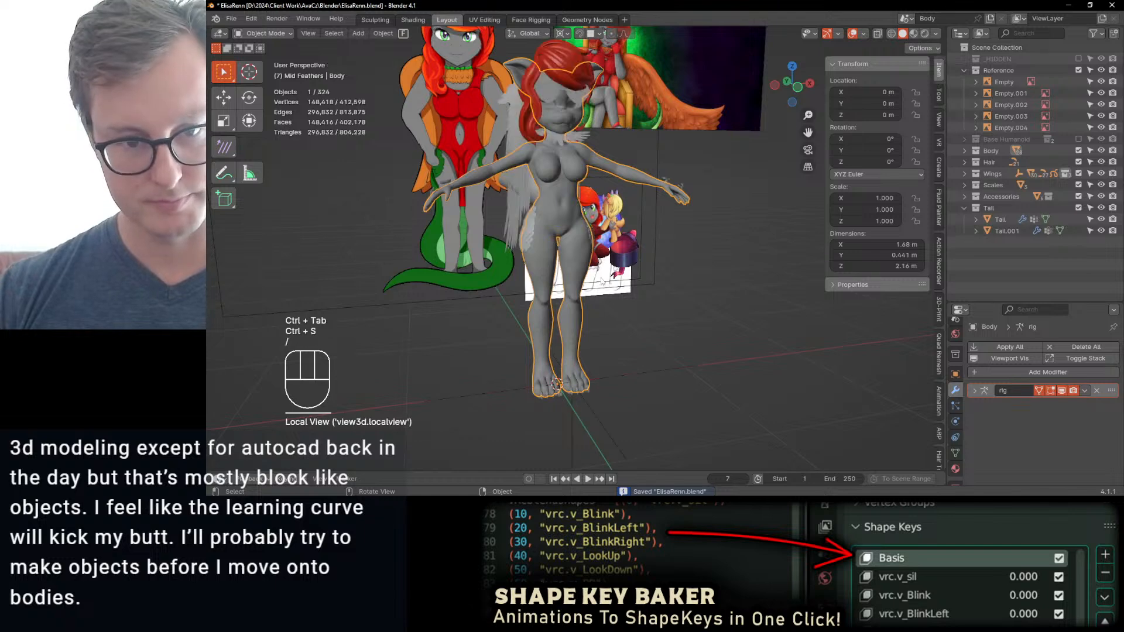
{"action": "key", "text": "slash"}
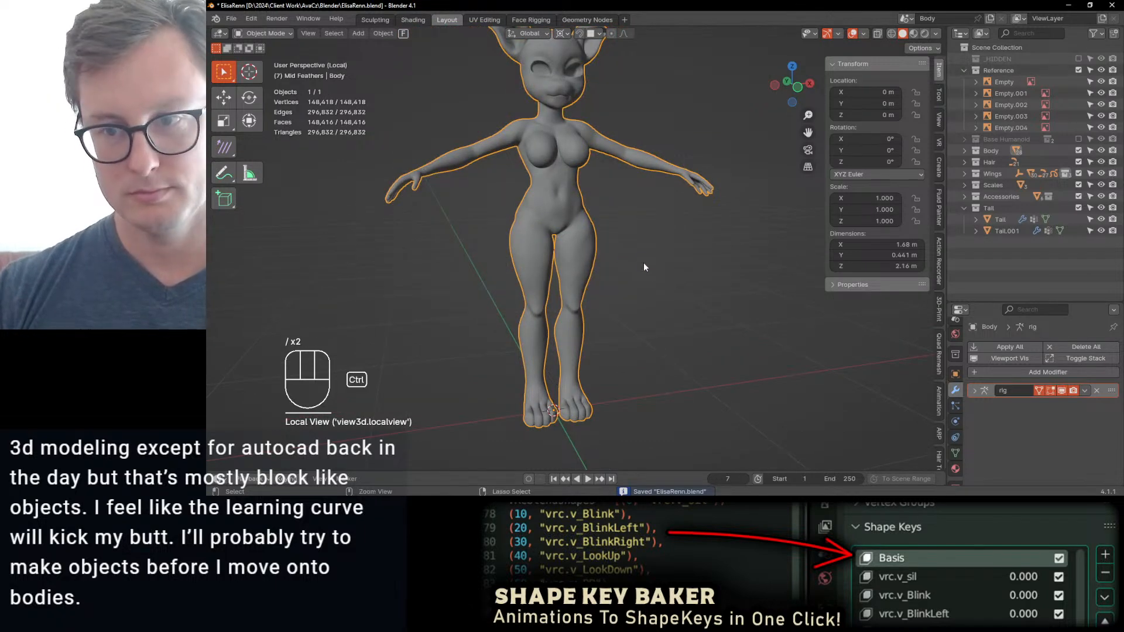
{"action": "key", "text": "ctrl+s"}
Step: Exclude the Hair, Wings, Scales, Accessories and Tail collections and resume sculpting the body outside local view
{"action": "left_click_drag", "start_coordinate": [1078, 162], "coordinate": [1078, 209]}
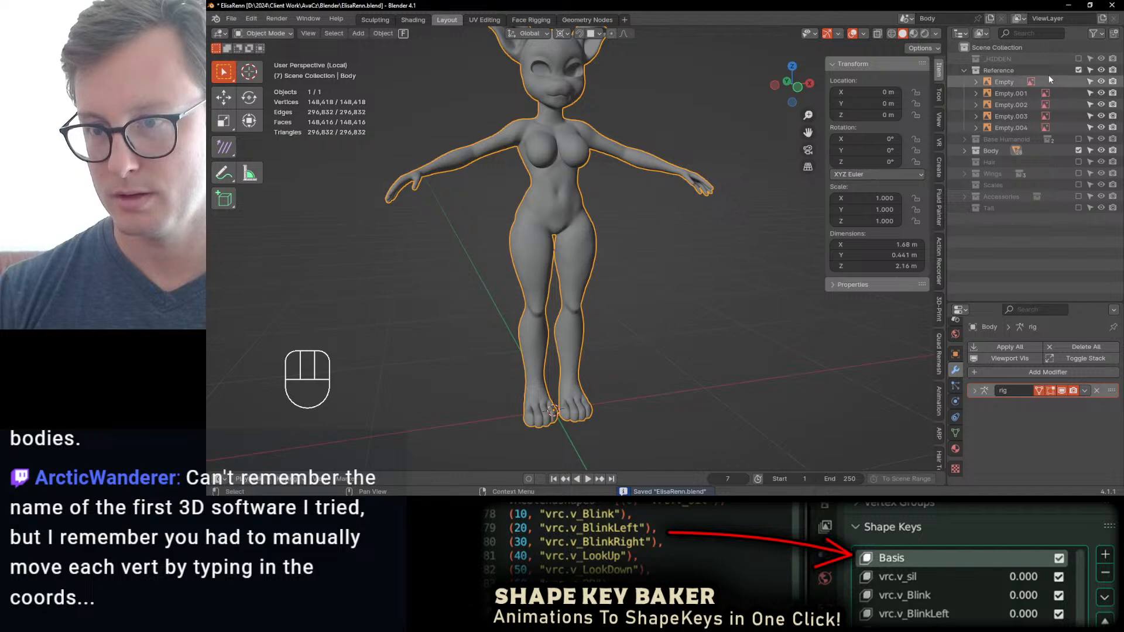
{"action": "key", "text": "slash"}
{"action": "key", "text": "ctrl+Tab"}
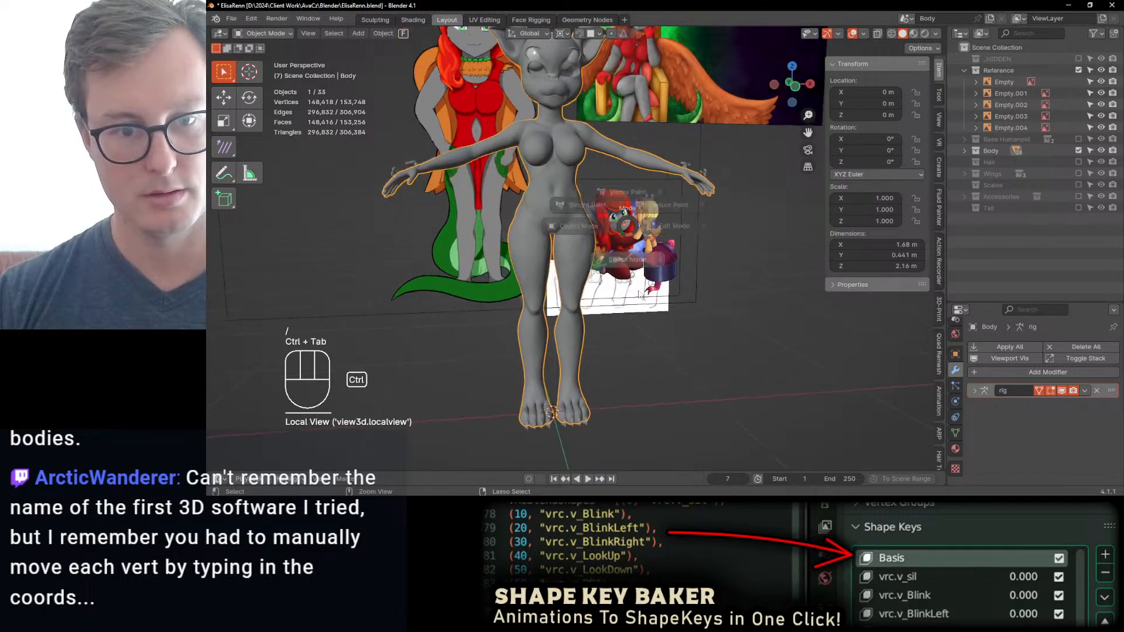
{"action": "left_click", "coordinate": [639, 295]}
Step: Select the Inflate/Deflate brush and change the viewport shading to bring out the body's surface forms with stronger contrast
{"action": "mouse_move", "coordinate": [603, 245]}
{"action": "middle_mouse_down"}
{"action": "mouse_move", "coordinate": [612, 253]}
{"action": "mouse_move", "coordinate": [585, 251]}
{"action": "mouse_move", "coordinate": [605, 234]}
{"action": "middle_mouse_up"}
{"action": "scroll", "coordinate": [612, 253], "scroll_direction": "up", "scroll_amount": 4}
{"action": "key", "text": "i"}
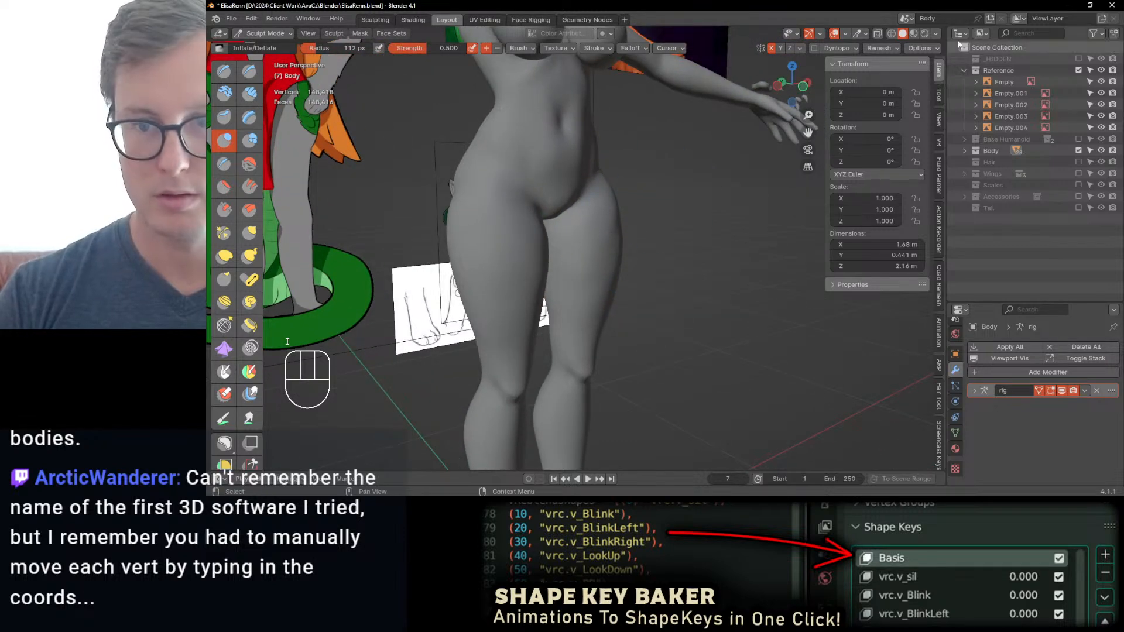
{"action": "left_click", "coordinate": [935, 34]}
{"action": "left_click", "coordinate": [922, 89]}
{"action": "left_click", "coordinate": [924, 115]}
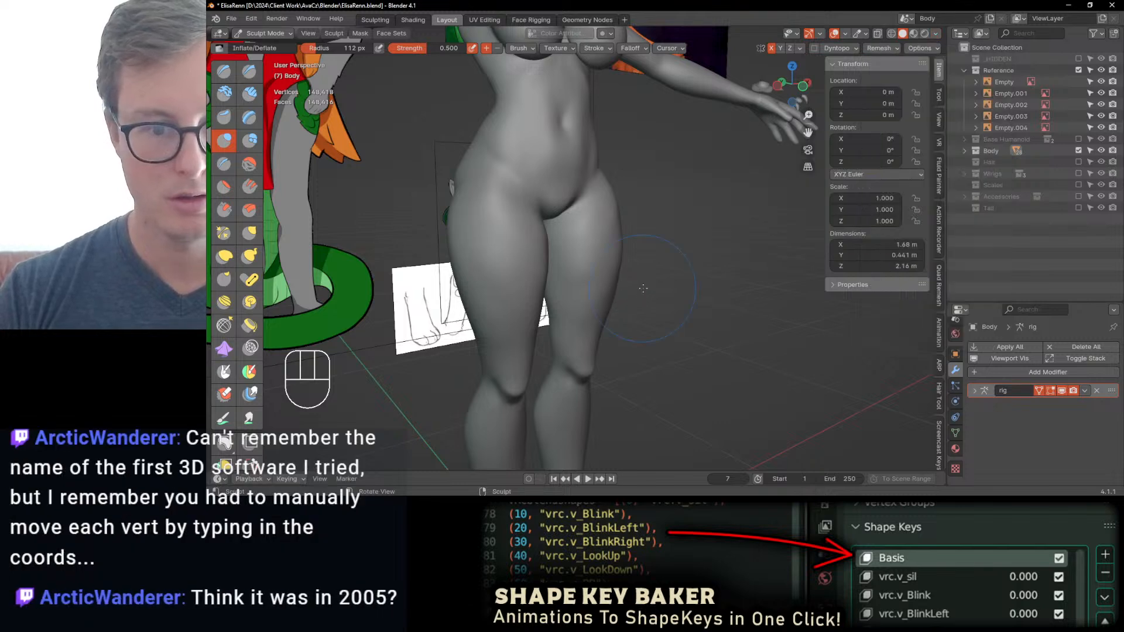
Step: Fill out the upper thighs with Inflate/Deflate at 112 px radius and even out their surface with the Smooth brush
{"action": "mouse_move", "coordinate": [614, 289]}
{"action": "middle_mouse_down", "text": "ctrl"}
{"action": "mouse_move", "coordinate": [621, 233]}
{"action": "mouse_move", "coordinate": [594, 299]}
{"action": "middle_mouse_up", "text": "ctrl"}
{"action": "middle_click_drag", "start_coordinate": [560, 262], "coordinate": [520, 292]}
{"action": "middle_click_drag", "start_coordinate": [537, 237], "coordinate": [569, 241]}
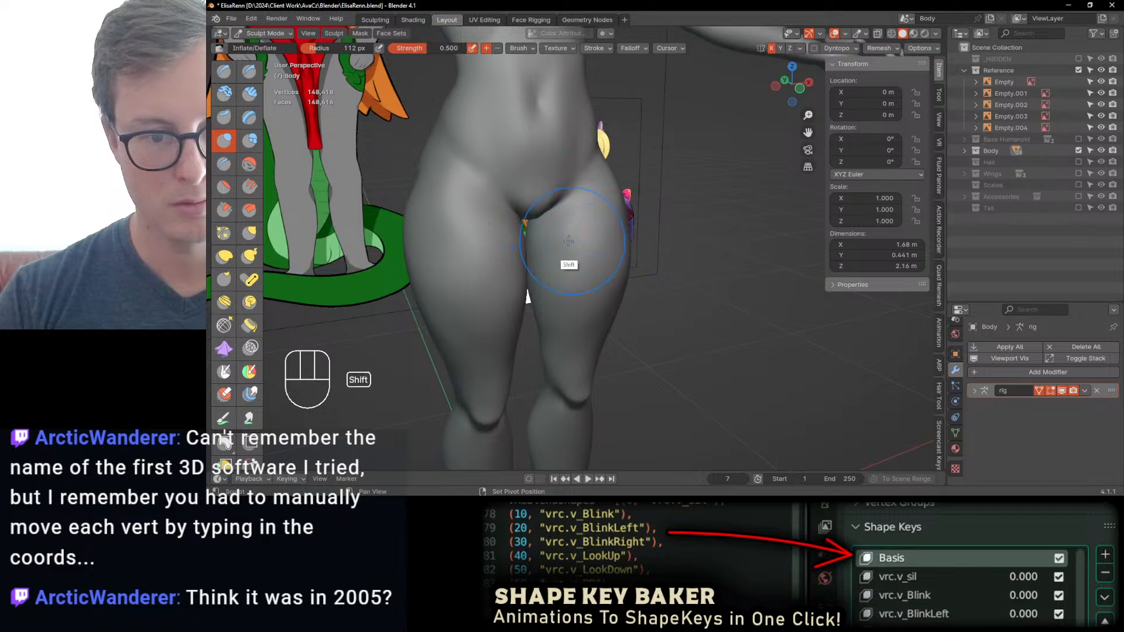
{"action": "mouse_move", "coordinate": [568, 240]}
{"action": "left_mouse_down", "text": "shift"}
{"action": "mouse_move", "coordinate": [566, 250]}
{"action": "mouse_move", "coordinate": [616, 220]}
{"action": "left_mouse_up", "text": "shift"}
{"action": "middle_click_drag", "start_coordinate": [632, 218], "coordinate": [588, 230]}
{"action": "left_click_drag", "start_coordinate": [588, 229], "coordinate": [586, 194], "text": "shift"}
{"action": "middle_click_drag", "start_coordinate": [585, 189], "coordinate": [590, 214], "text": "ctrl"}
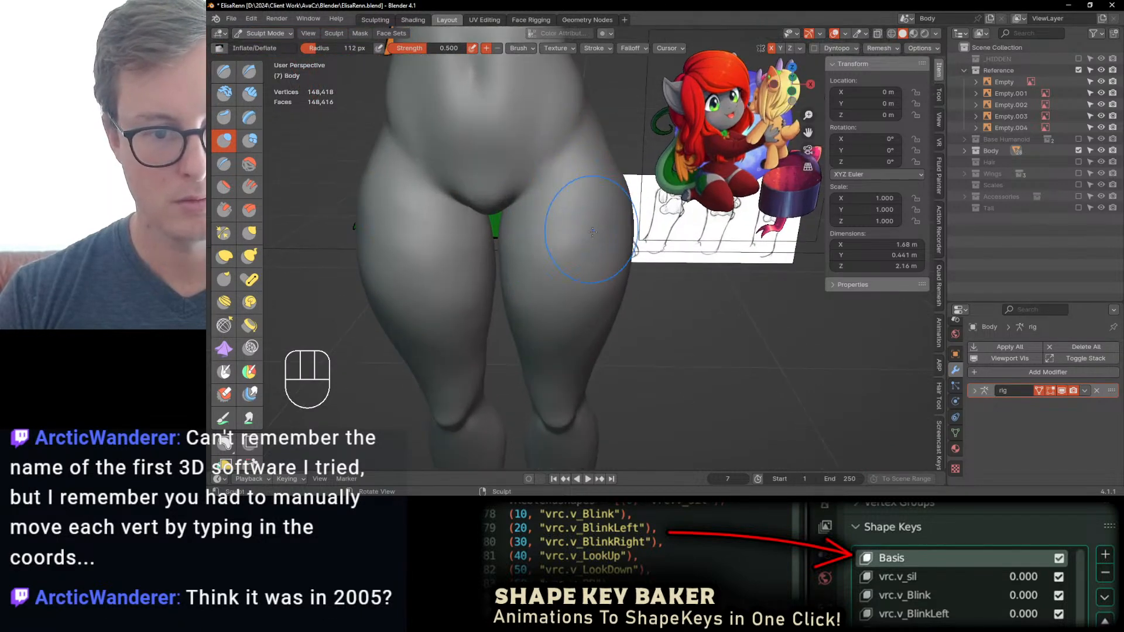
{"action": "left_click_drag", "start_coordinate": [543, 266], "coordinate": [538, 255], "text": "shift"}
{"action": "left_click", "coordinate": [248, 166]}
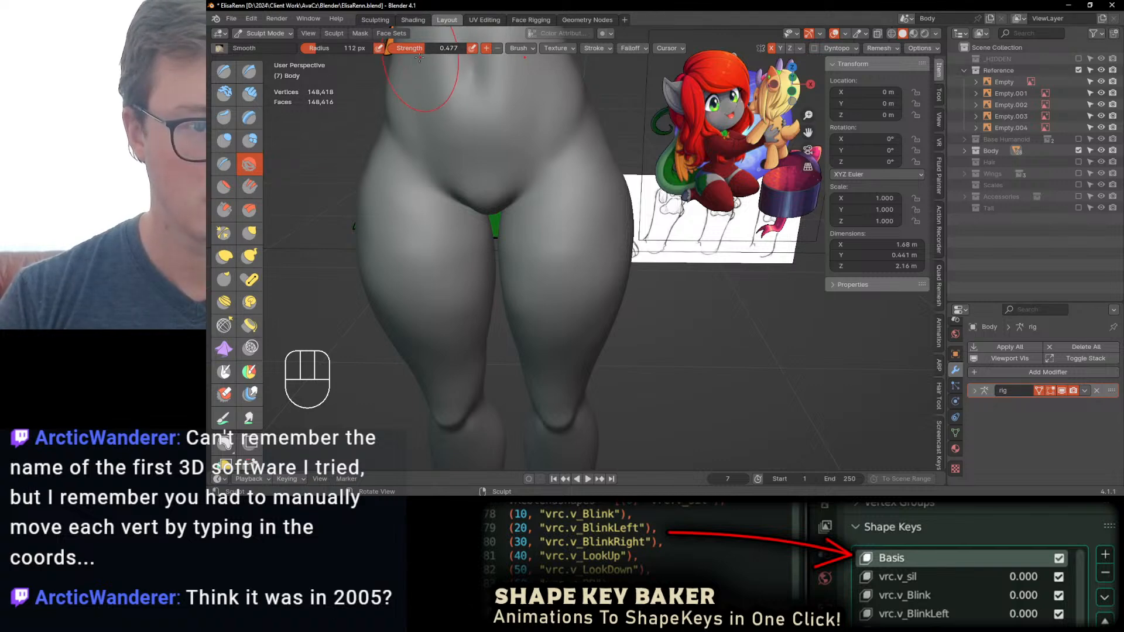
{"action": "middle_click_drag", "start_coordinate": [560, 211], "coordinate": [586, 258]}
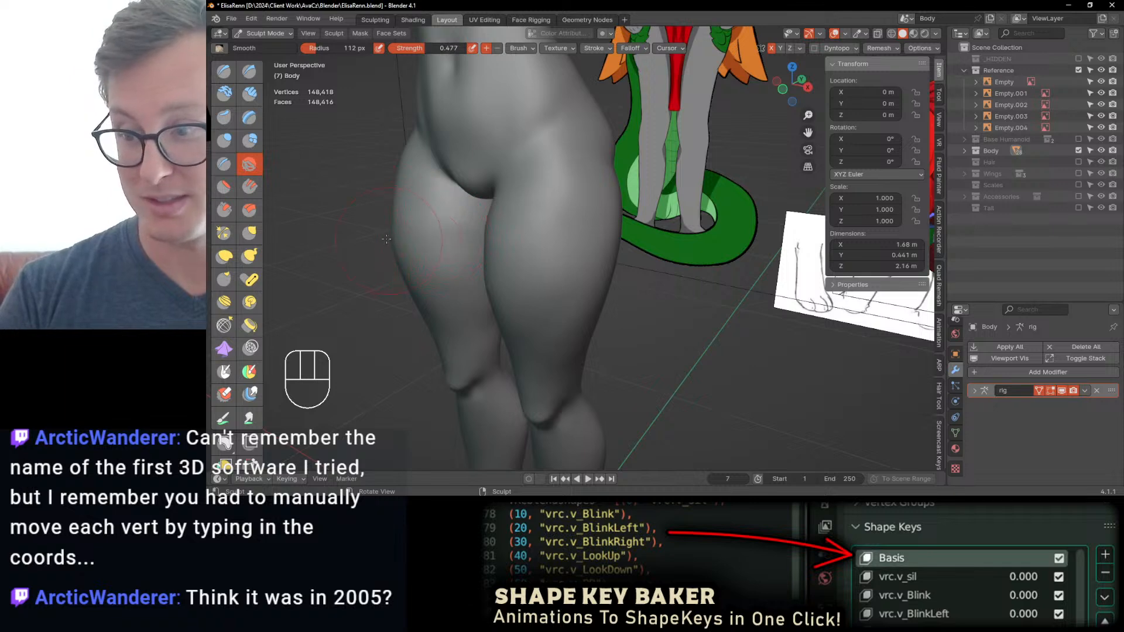
Step: Build up and smooth the outer thighs with the Draw brush at 112 px radius and 0.500 strength, undoing unwanted strokes
{"action": "left_click", "coordinate": [223, 71]}
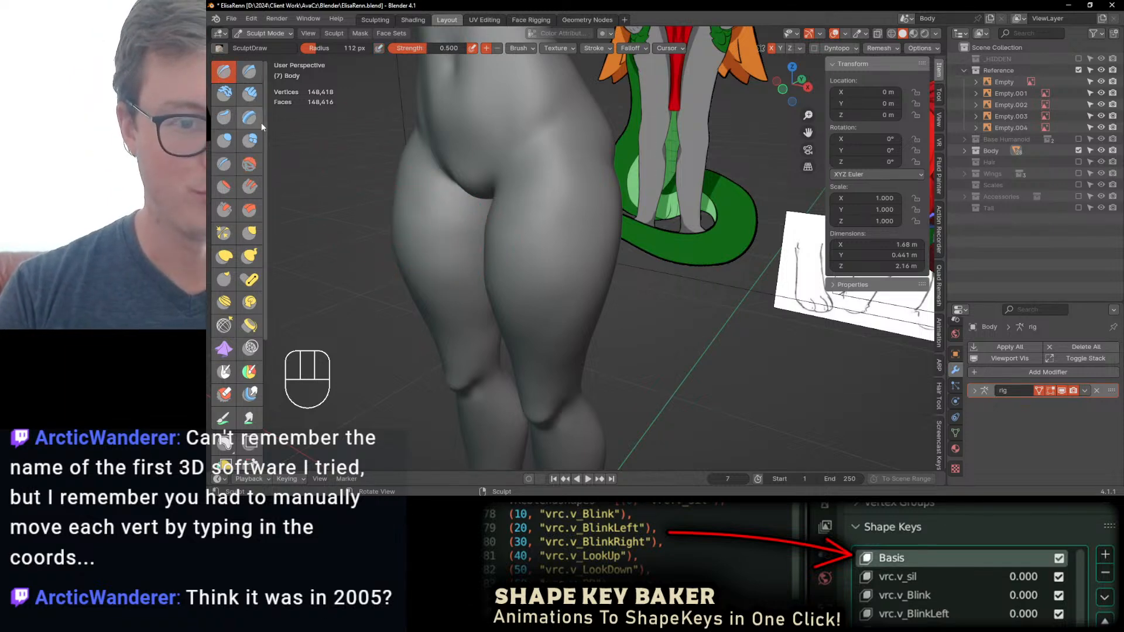
{"action": "mouse_move", "coordinate": [501, 312]}
{"action": "middle_mouse_down"}
{"action": "mouse_move", "coordinate": [495, 258]}
{"action": "mouse_move", "coordinate": [517, 252]}
{"action": "middle_mouse_up"}
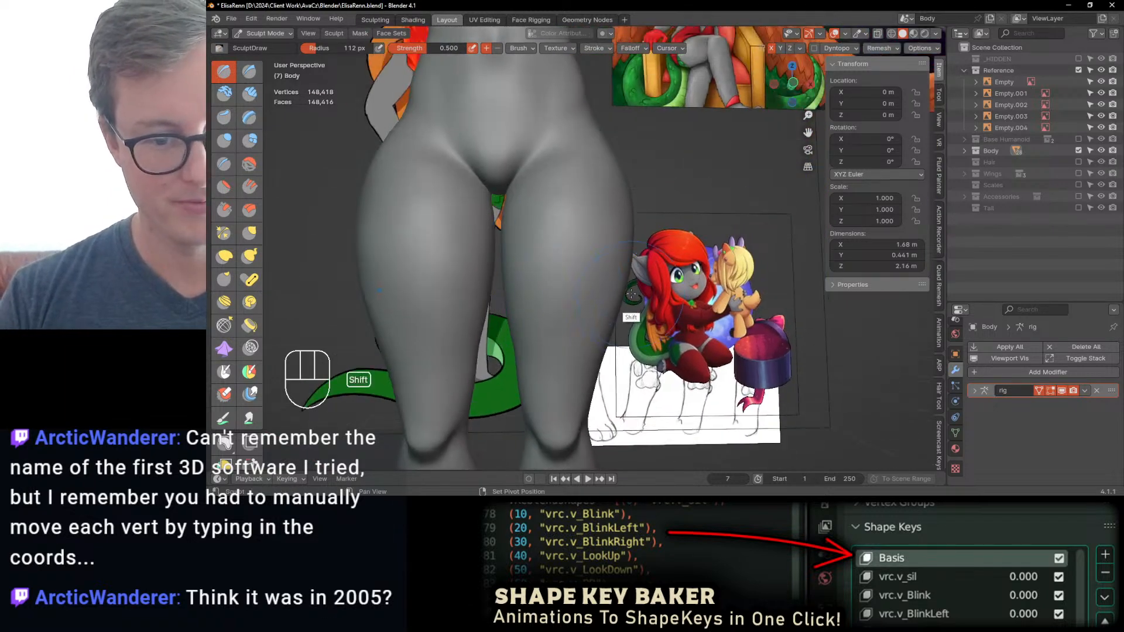
{"action": "left_click_drag", "start_coordinate": [632, 293], "coordinate": [601, 338], "text": "shift"}
{"action": "middle_click_drag", "start_coordinate": [632, 293], "coordinate": [615, 288]}
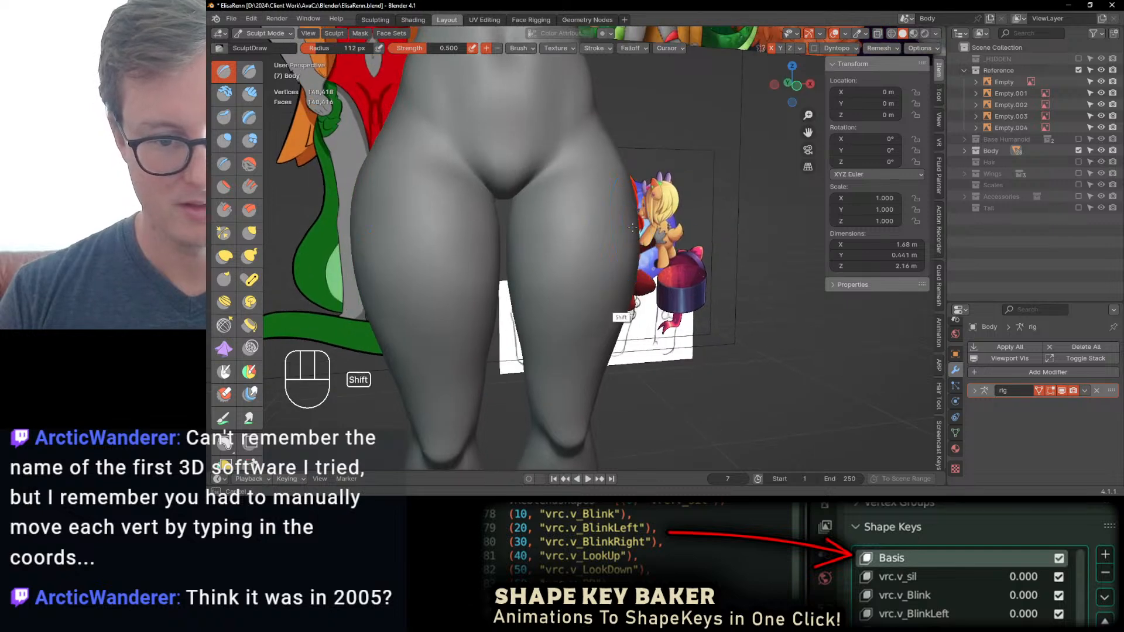
{"action": "key", "text": "ctrl+z"}
{"action": "mouse_move", "coordinate": [610, 285]}
{"action": "left_mouse_down", "text": "shift"}
{"action": "mouse_move", "coordinate": [601, 212]}
{"action": "mouse_move", "coordinate": [606, 264]}
{"action": "left_mouse_up", "text": "shift"}
{"action": "key", "text": "ctrl+z"}
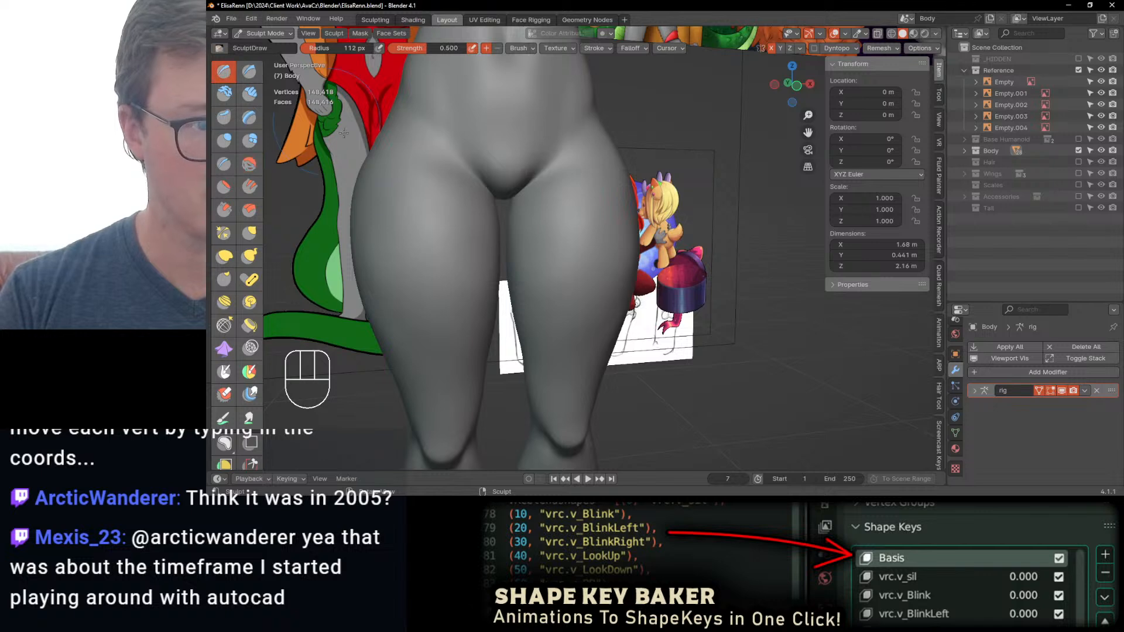
{"action": "mouse_move", "coordinate": [587, 256]}
{"action": "left_mouse_down", "text": "shift"}
{"action": "mouse_move", "coordinate": [616, 275]}
{"action": "mouse_move", "coordinate": [615, 261]}
{"action": "left_mouse_up", "text": "shift"}
{"action": "key", "text": "ctrl+z"}
Step: Refine the front and back of the thighs with more Draw strokes from several angles, undoing the one that does not fit
{"action": "middle_click_drag", "start_coordinate": [603, 249], "coordinate": [617, 234]}
{"action": "mouse_move", "coordinate": [596, 234]}
{"action": "left_mouse_down", "text": "shift"}
{"action": "mouse_move", "coordinate": [605, 198]}
{"action": "mouse_move", "coordinate": [598, 284]}
{"action": "left_mouse_up", "text": "shift"}
{"action": "middle_click_drag", "start_coordinate": [597, 280], "coordinate": [588, 302], "text": "ctrl"}
{"action": "left_click_drag", "start_coordinate": [551, 258], "coordinate": [576, 240], "text": "shift"}
{"action": "key", "text": "ctrl+z"}
{"action": "middle_click_drag", "start_coordinate": [584, 236], "coordinate": [614, 263]}
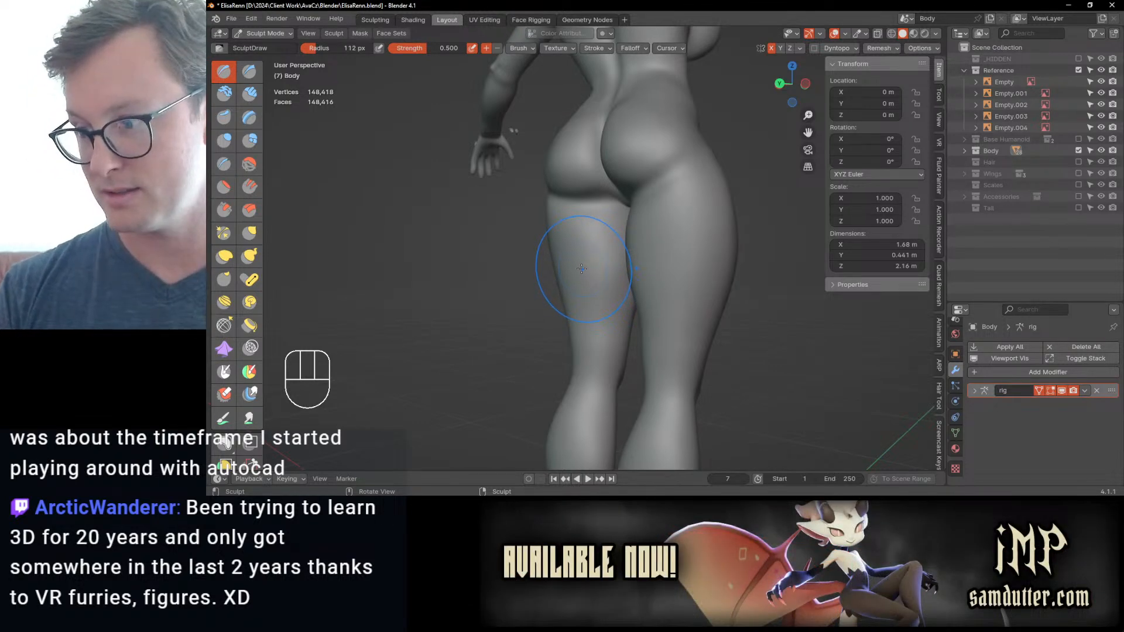
{"action": "middle_click_drag", "start_coordinate": [582, 269], "coordinate": [595, 252]}
Step: Adjust the front contour of the thigh in the right side view with Elastic Deform, undoing the unwanted strokes
{"action": "key", "text": "KP_3"}
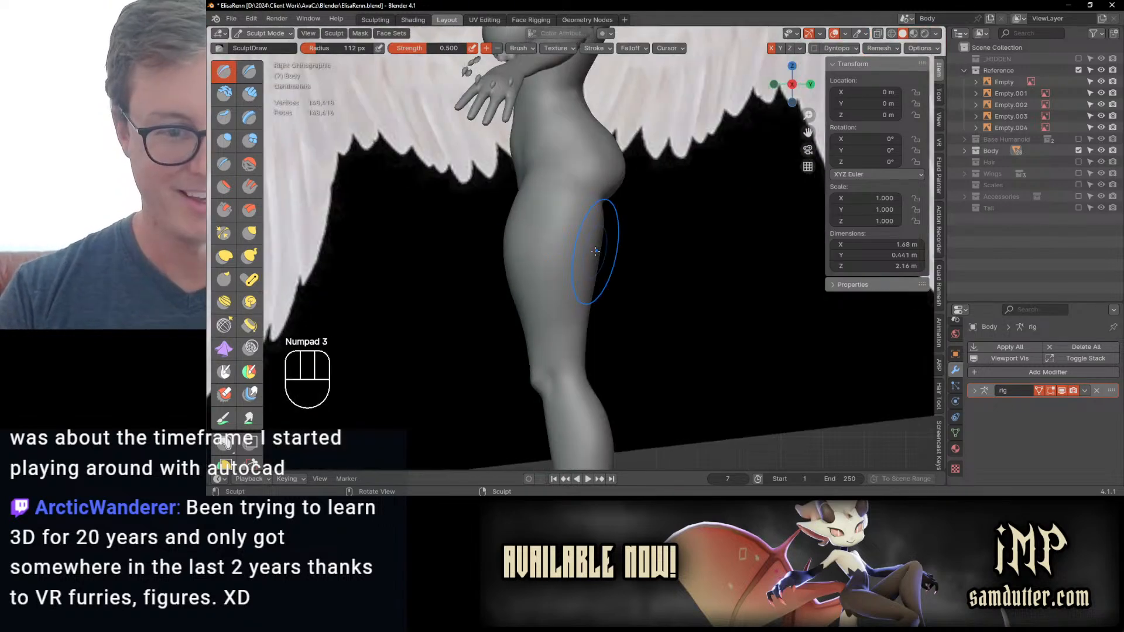
{"action": "key", "text": "j"}
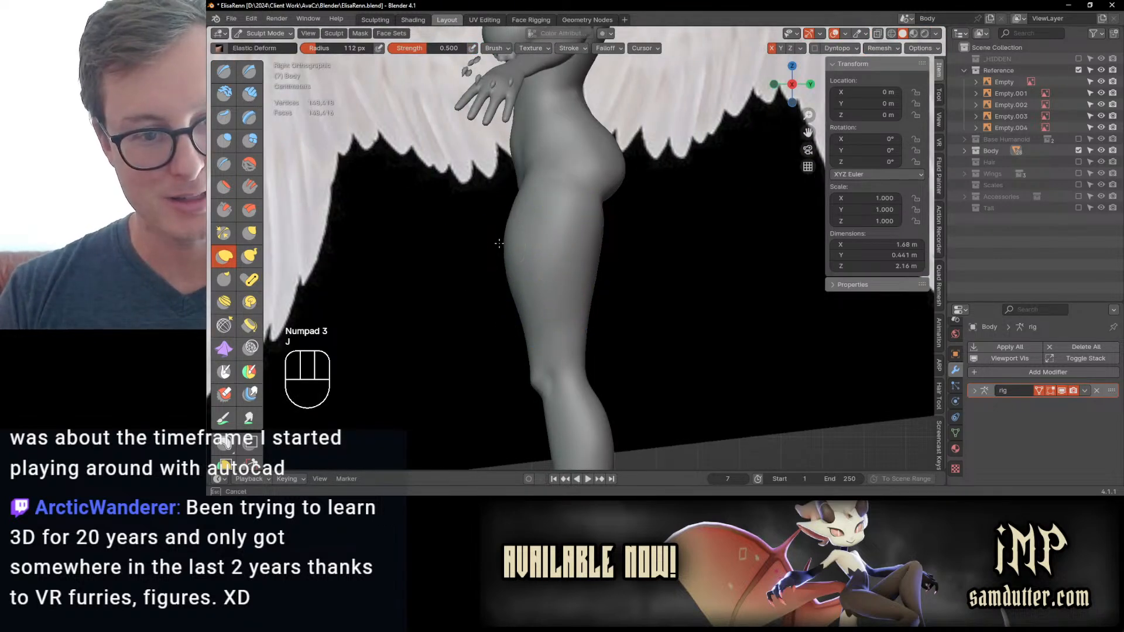
{"action": "key", "text": "ctrl+z"}
{"action": "left_click_drag", "start_coordinate": [517, 247], "coordinate": [516, 257]}
{"action": "scroll", "coordinate": [519, 263], "scroll_direction": "down", "scroll_amount": 2}
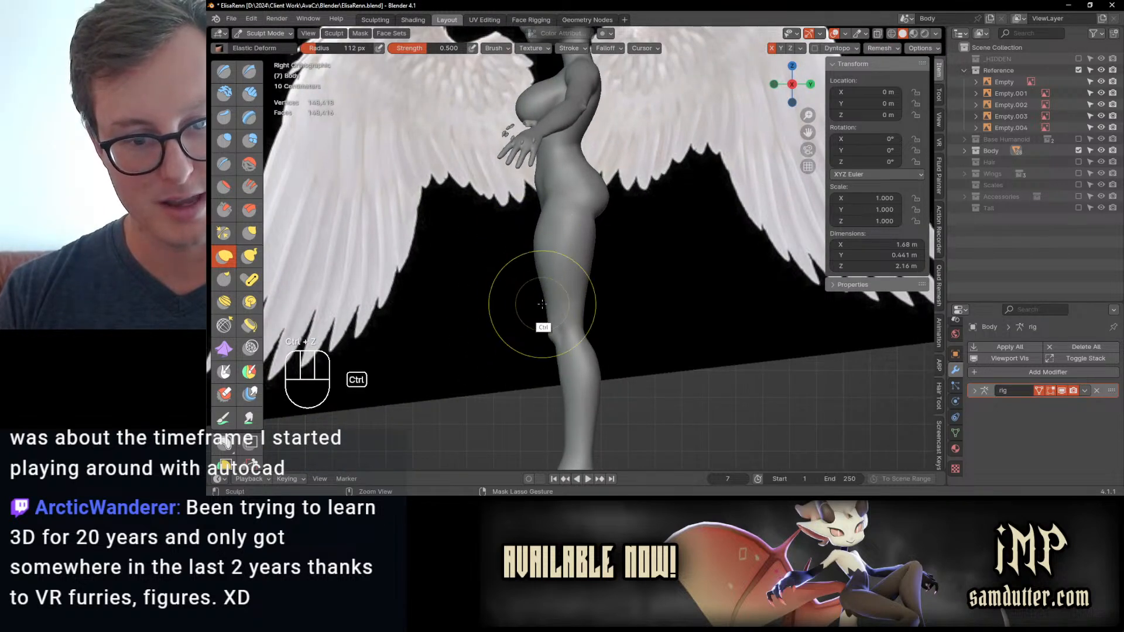
{"action": "scroll", "coordinate": [530, 321], "scroll_direction": "up", "scroll_amount": 5}
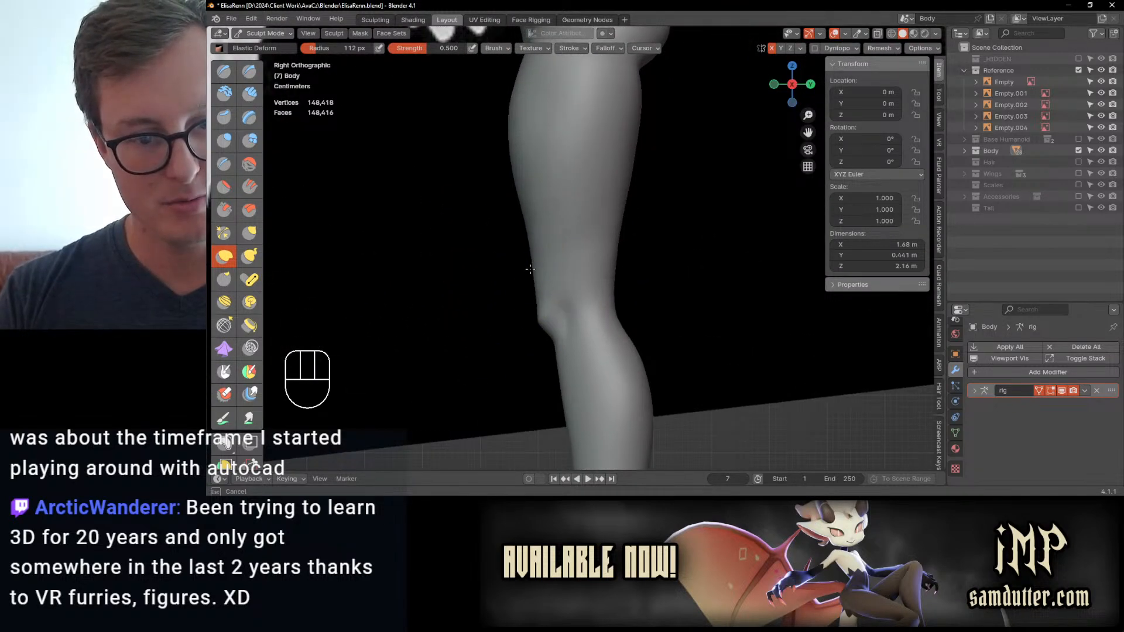
{"action": "key", "text": "ctrl+z"}
Step: Reshape the lower legs from ankle to knee with Elastic Deform, working from the side and rear
{"action": "scroll", "coordinate": [537, 275], "scroll_direction": "down", "scroll_amount": 4}
{"action": "scroll", "coordinate": [550, 369], "scroll_direction": "up", "scroll_amount": 3}
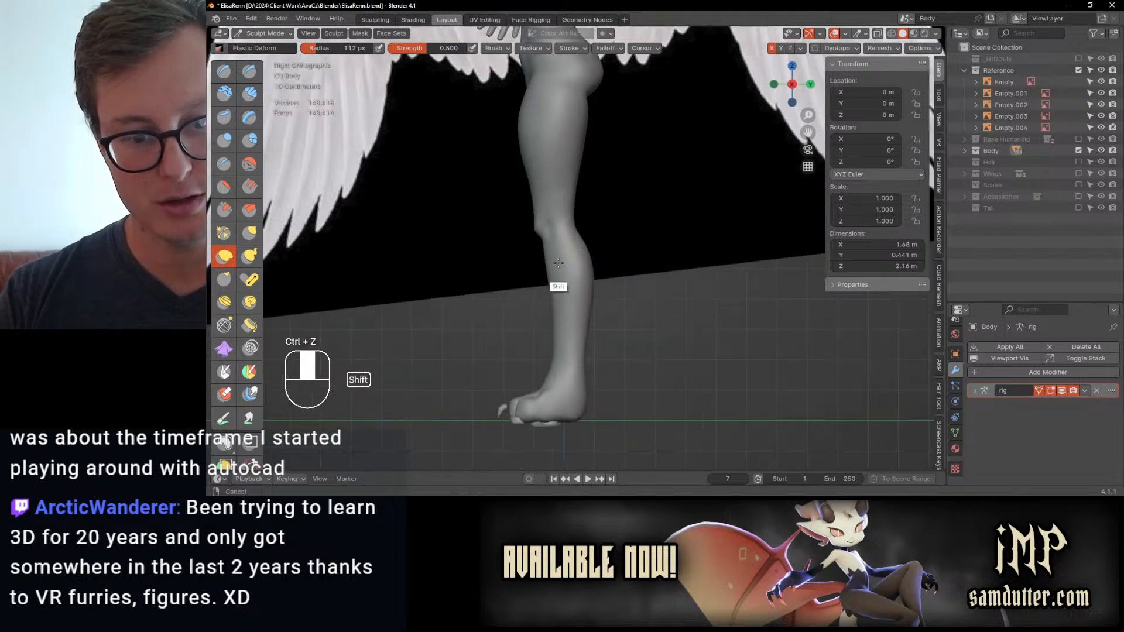
{"action": "middle_click_drag", "start_coordinate": [562, 362], "coordinate": [574, 353], "text": "ctrl"}
{"action": "left_click_drag", "start_coordinate": [574, 353], "coordinate": [573, 354]}
{"action": "left_click_drag", "start_coordinate": [573, 353], "coordinate": [567, 336]}
{"action": "middle_click_drag", "start_coordinate": [567, 336], "coordinate": [572, 299], "text": "ctrl"}
{"action": "left_click_drag", "start_coordinate": [572, 310], "coordinate": [572, 316]}
{"action": "left_click_drag", "start_coordinate": [562, 327], "coordinate": [555, 332]}
{"action": "middle_click_drag", "start_coordinate": [590, 235], "coordinate": [629, 241], "text": "ctrl"}
{"action": "mouse_move", "coordinate": [609, 232]}
{"action": "left_mouse_down"}
{"action": "mouse_move", "coordinate": [607, 248]}
{"action": "mouse_move", "coordinate": [571, 261]}
{"action": "left_mouse_up"}
{"action": "mouse_move", "coordinate": [572, 261]}
{"action": "middle_mouse_down"}
{"action": "mouse_move", "coordinate": [619, 262]}
{"action": "mouse_move", "coordinate": [624, 279]}
{"action": "mouse_move", "coordinate": [607, 288]}
{"action": "mouse_move", "coordinate": [559, 244]}
{"action": "mouse_move", "coordinate": [609, 256]}
{"action": "mouse_move", "coordinate": [602, 250]}
{"action": "mouse_move", "coordinate": [630, 242]}
{"action": "mouse_move", "coordinate": [626, 268]}
{"action": "middle_mouse_up"}
Step: Try to carve the hollows behind the knees with Draw Sharp at a reduced 81 px radius, and undo the strokes
{"action": "left_click", "coordinate": [254, 76]}
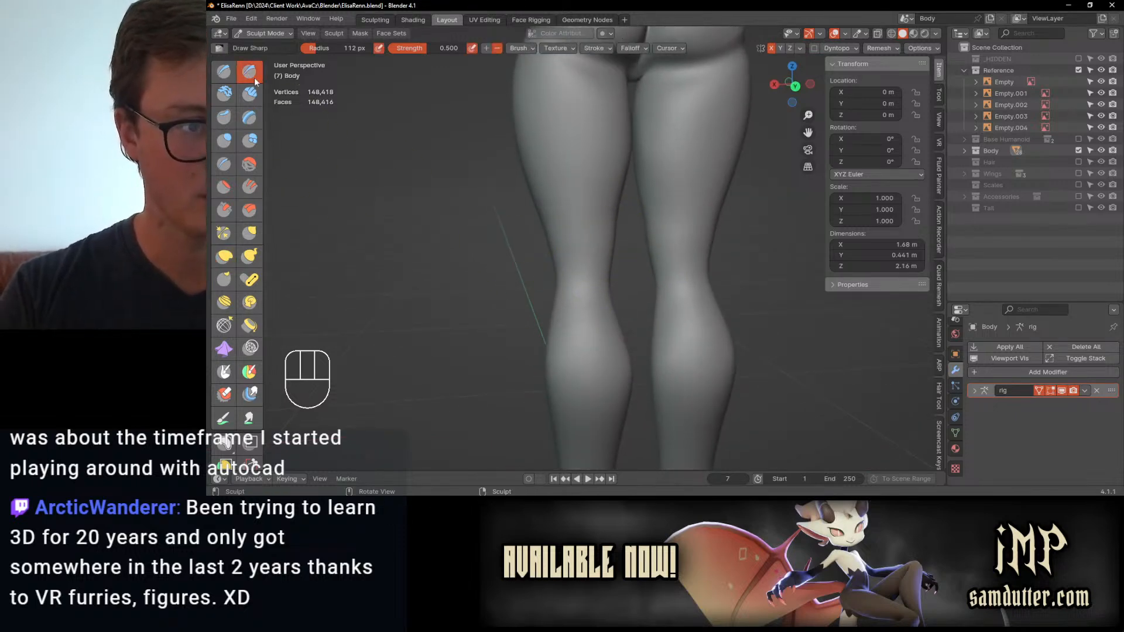
{"action": "middle_click_drag", "start_coordinate": [555, 241], "coordinate": [495, 248], "text": "shift"}
{"action": "scroll", "coordinate": [494, 248], "scroll_direction": "up", "scroll_amount": 1}
{"action": "key", "text": "["}
{"action": "key", "text": "["}
{"action": "key", "text": "["}
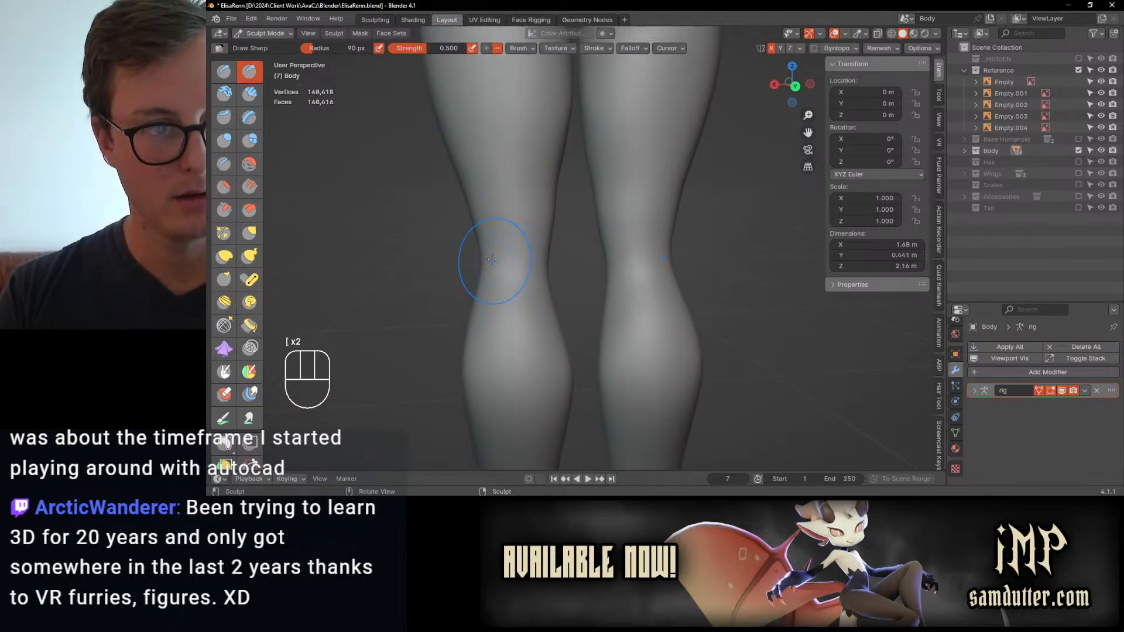
{"action": "key", "text": "ctrl+z"}
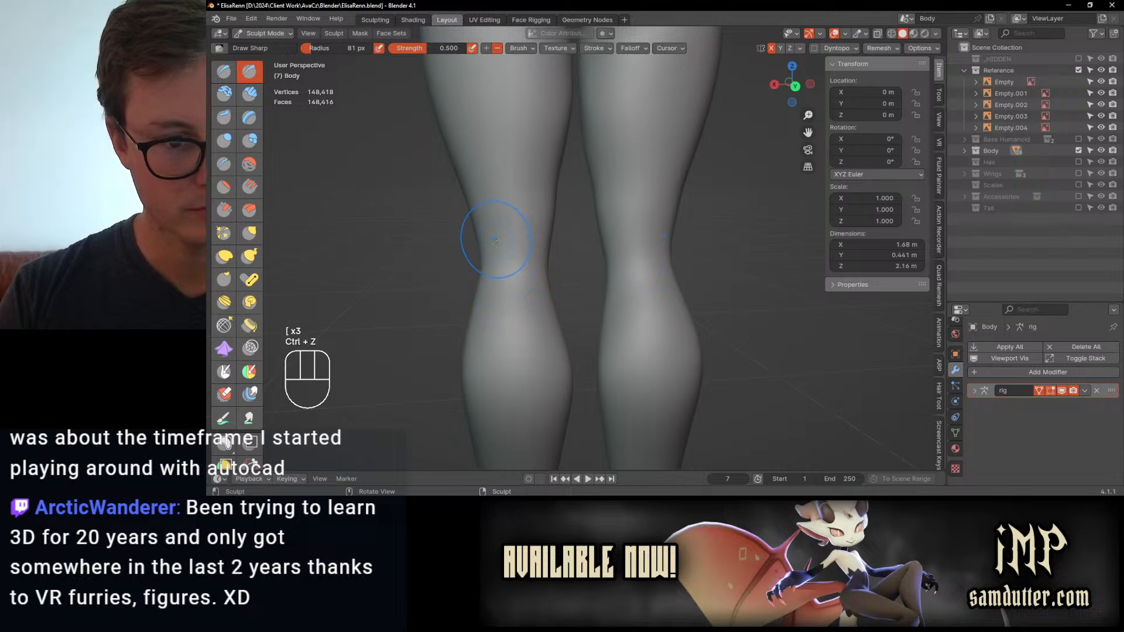
{"action": "key", "text": "ctrl+z"}
Step: Add a Catmull-Clark Subdivision modifier at viewport level 1 to the body in Object Mode and apply it
{"action": "key", "text": "ctrl+Tab"}
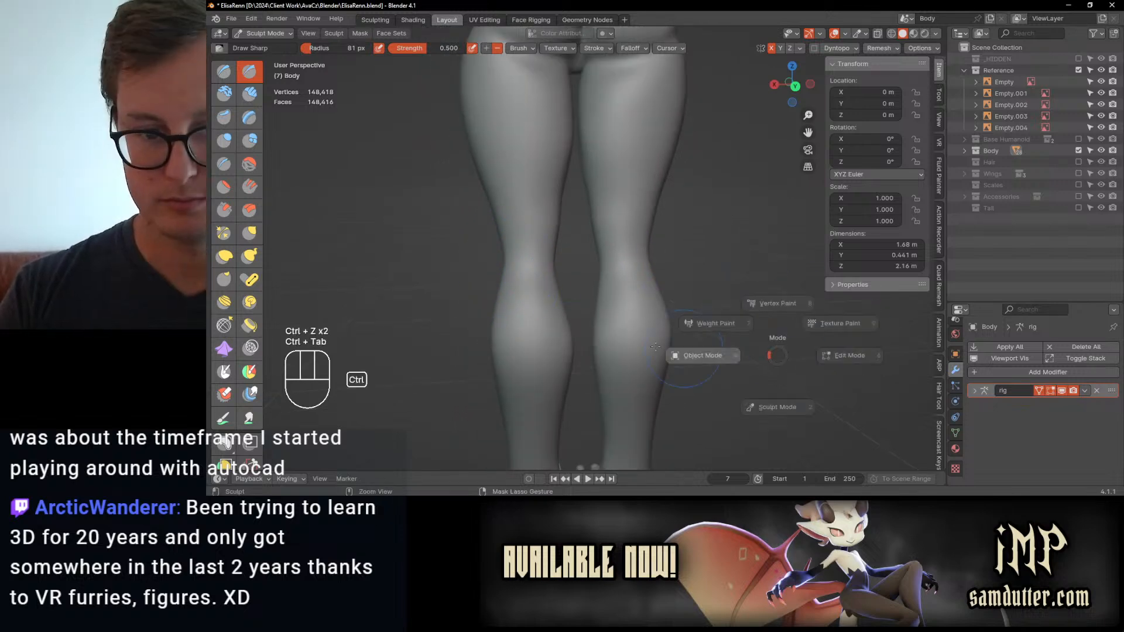
{"action": "left_click", "coordinate": [1041, 374]}
{"action": "mouse_move", "coordinate": [1041, 373]}
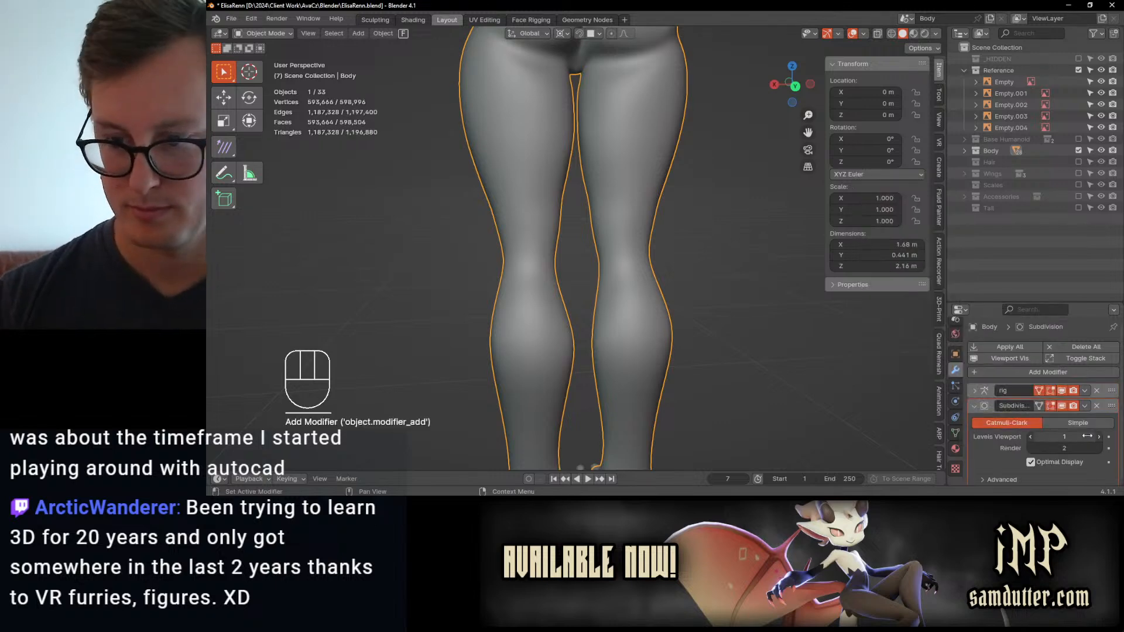
{"action": "left_click", "coordinate": [1085, 406]}
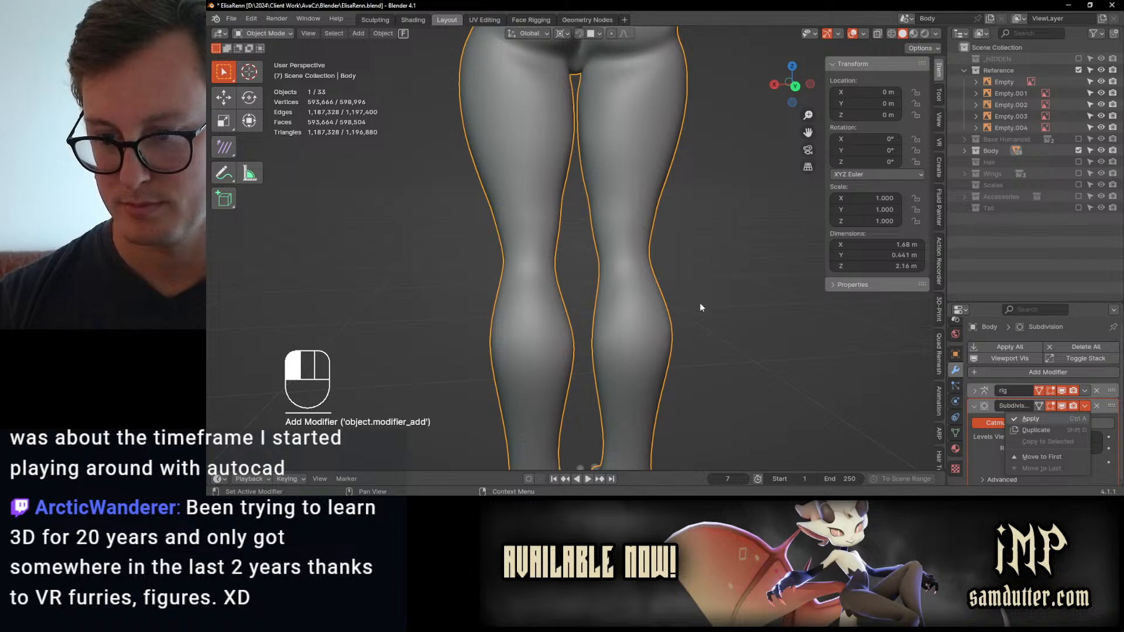
{"action": "key", "text": "ctrl+a"}
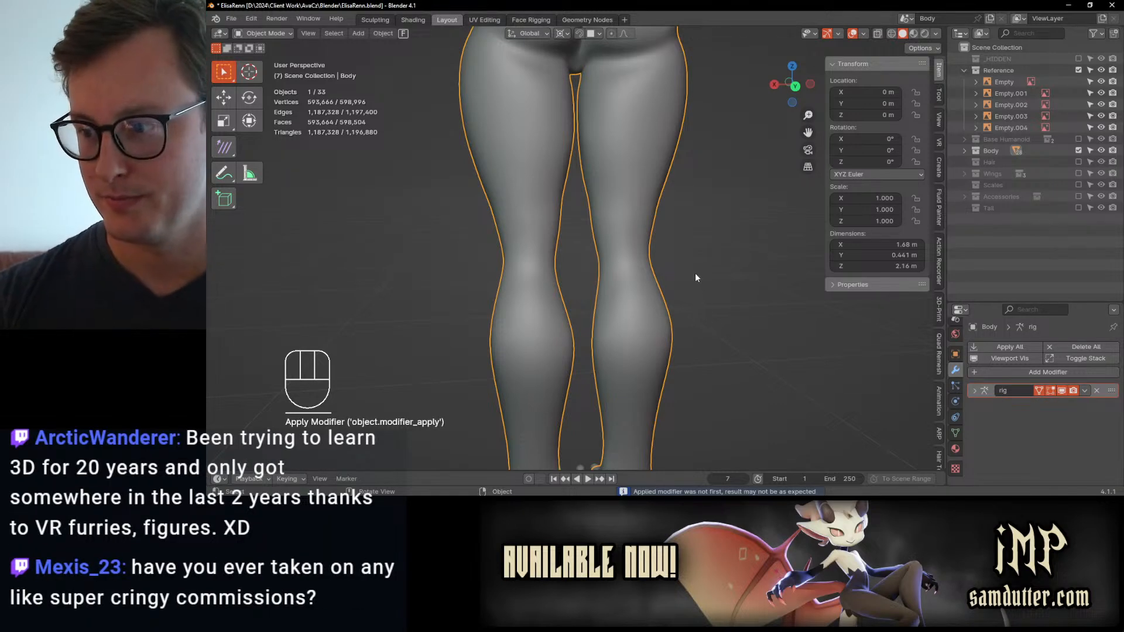
{"action": "scroll", "coordinate": [695, 268], "scroll_direction": "down", "scroll_amount": 4}
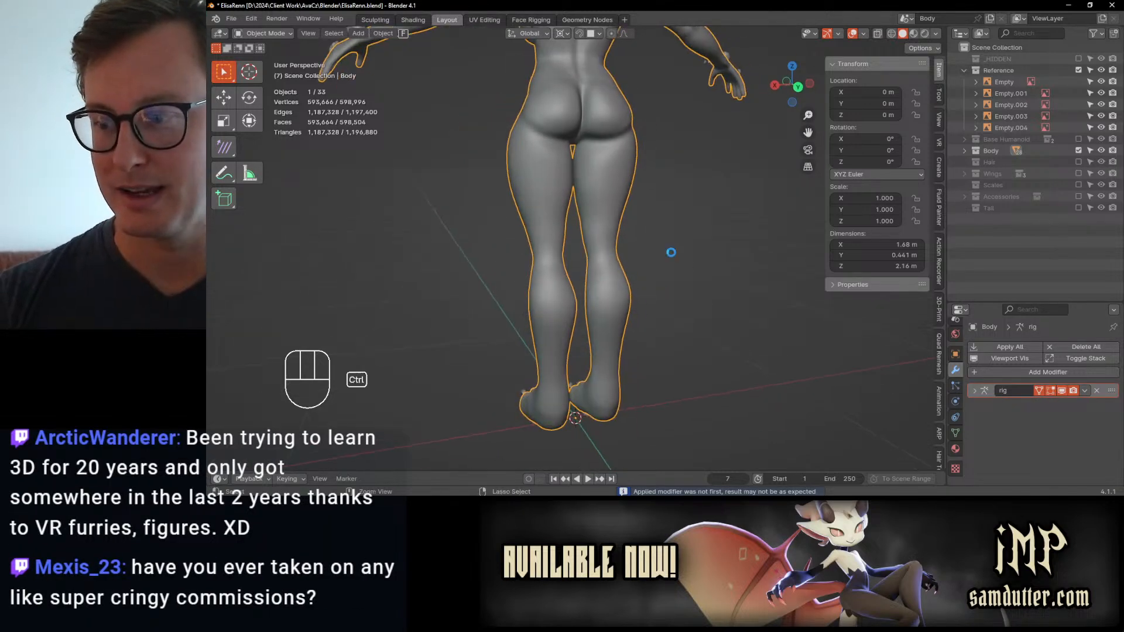
Step: Save the file and switch the body back to Sculpt Mode
{"action": "key", "text": "ctrl+s"}
{"action": "key", "text": "ctrl+Tab"}
{"action": "left_click", "coordinate": [627, 324]}
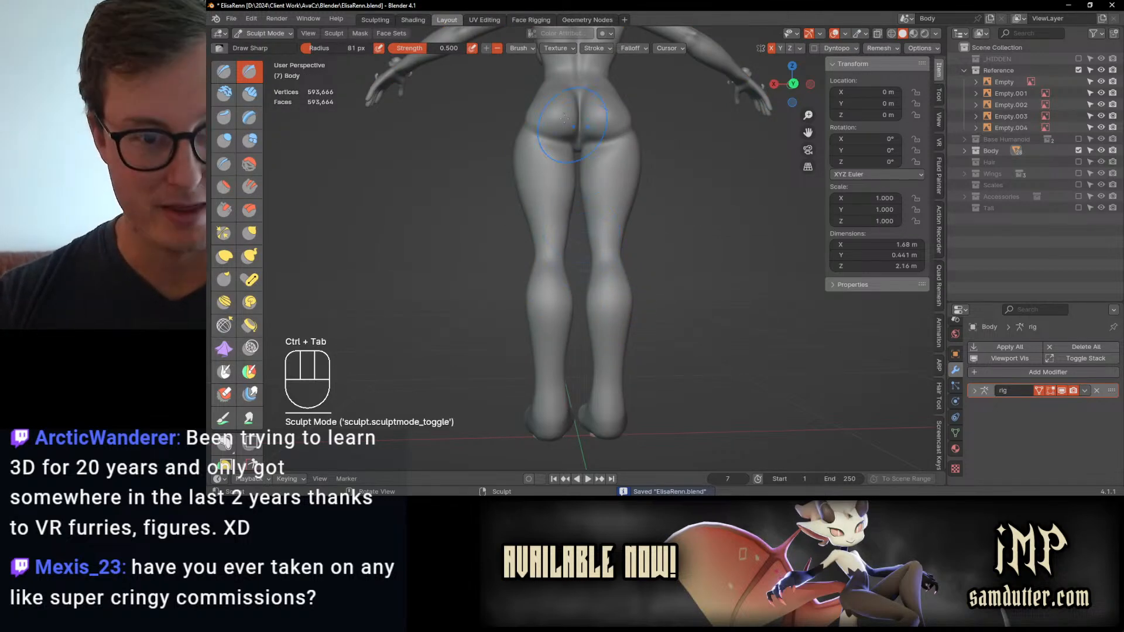
Step: Hide the torso, arm and head face sets so the legs can be sculpted in isolation
{"action": "key", "text": "h"}
{"action": "middle_click_drag", "start_coordinate": [574, 135], "coordinate": [585, 231], "text": "shift"}
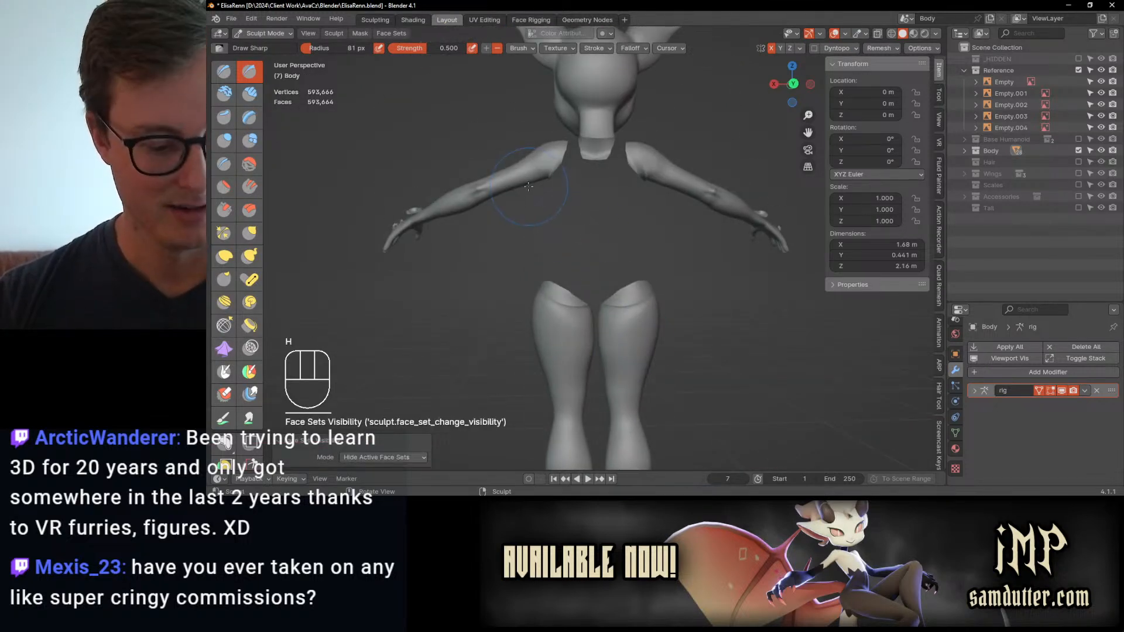
{"action": "key", "text": "h"}
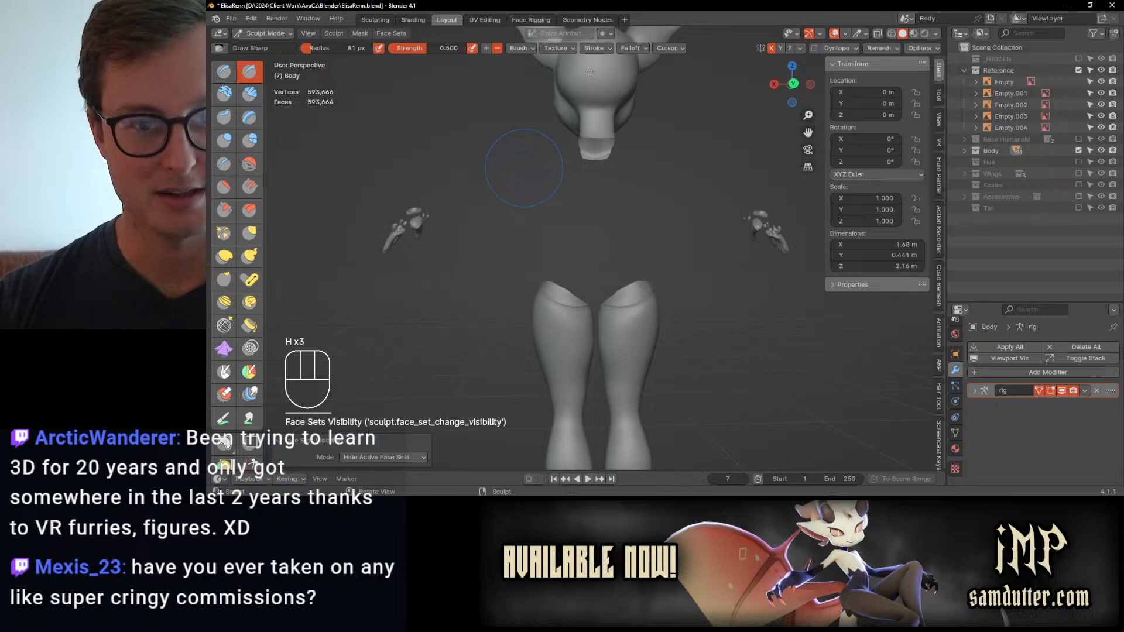
{"action": "key", "text": "h"}
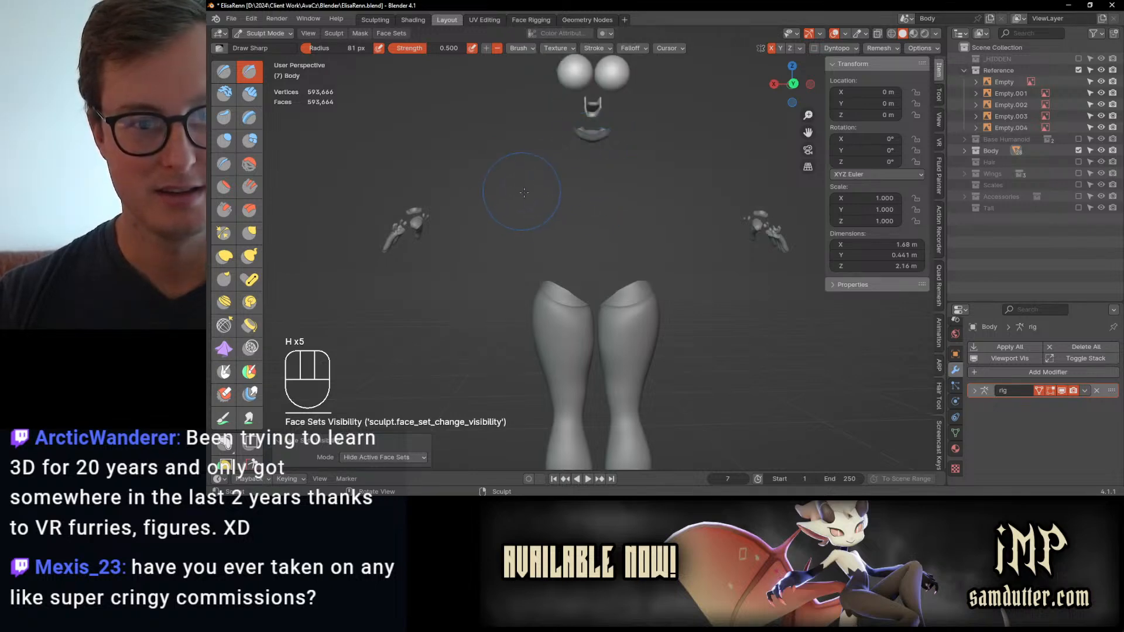
Step: Carve the horizontal crease behind the knees with Draw Sharp and smooth it, undoing an unwanted stroke
{"action": "mouse_move", "coordinate": [524, 192]}
{"action": "middle_mouse_down"}
{"action": "mouse_move", "coordinate": [652, 221]}
{"action": "mouse_move", "coordinate": [530, 205]}
{"action": "mouse_move", "coordinate": [525, 186]}
{"action": "middle_mouse_up"}
{"action": "scroll", "coordinate": [570, 295], "scroll_direction": "up", "scroll_amount": 4}
{"action": "middle_click_drag", "start_coordinate": [522, 375], "coordinate": [524, 77], "text": "shift"}
{"action": "mouse_move", "coordinate": [535, 158]}
{"action": "middle_mouse_down"}
{"action": "mouse_move", "coordinate": [597, 180]}
{"action": "mouse_move", "coordinate": [595, 150]}
{"action": "mouse_move", "coordinate": [592, 178]}
{"action": "middle_mouse_up"}
{"action": "middle_click_drag", "start_coordinate": [592, 179], "coordinate": [570, 175]}
{"action": "scroll", "coordinate": [571, 174], "scroll_direction": "up", "scroll_amount": 1}
{"action": "middle_click_drag", "start_coordinate": [571, 175], "coordinate": [578, 244], "text": "shift"}
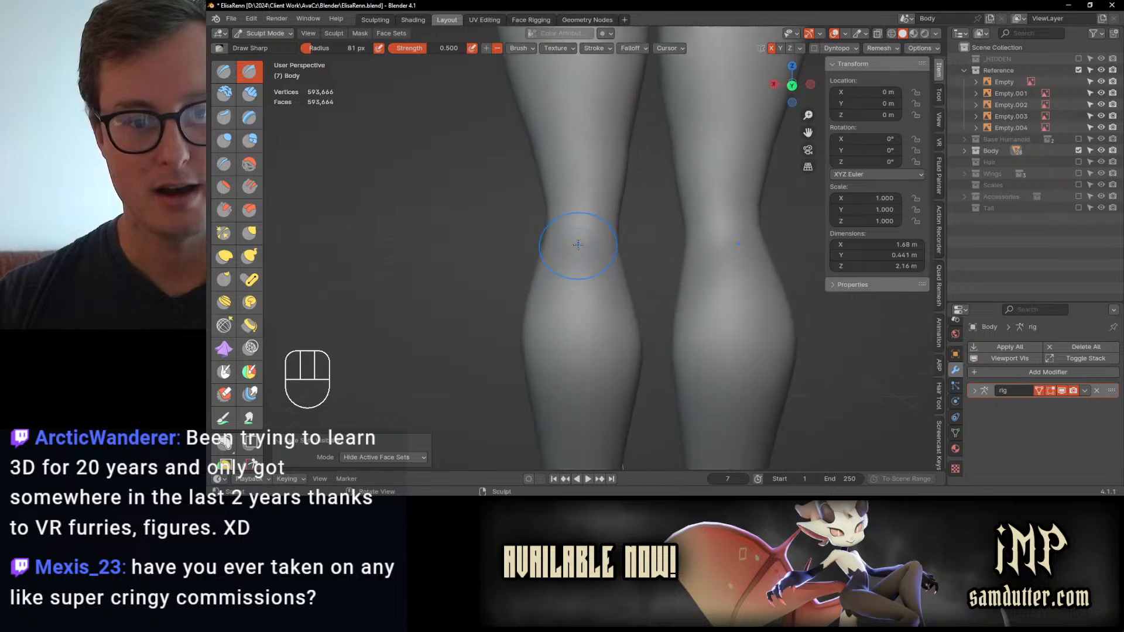
{"action": "scroll", "coordinate": [579, 247], "scroll_direction": "up", "scroll_amount": 1}
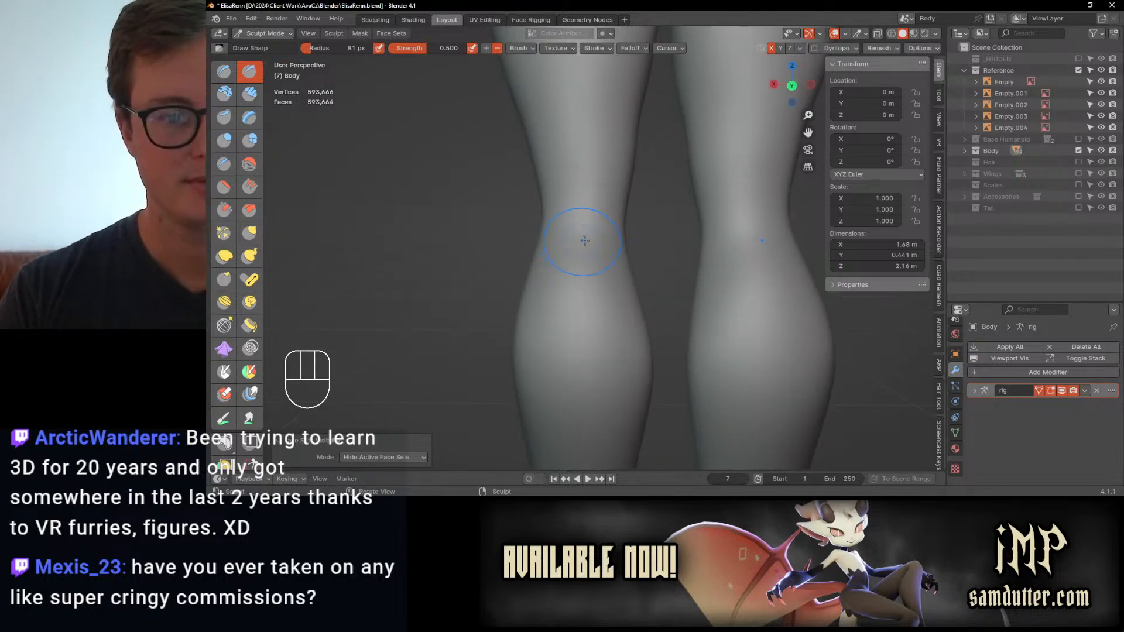
{"action": "scroll", "coordinate": [585, 241], "scroll_direction": "down", "scroll_amount": 3}
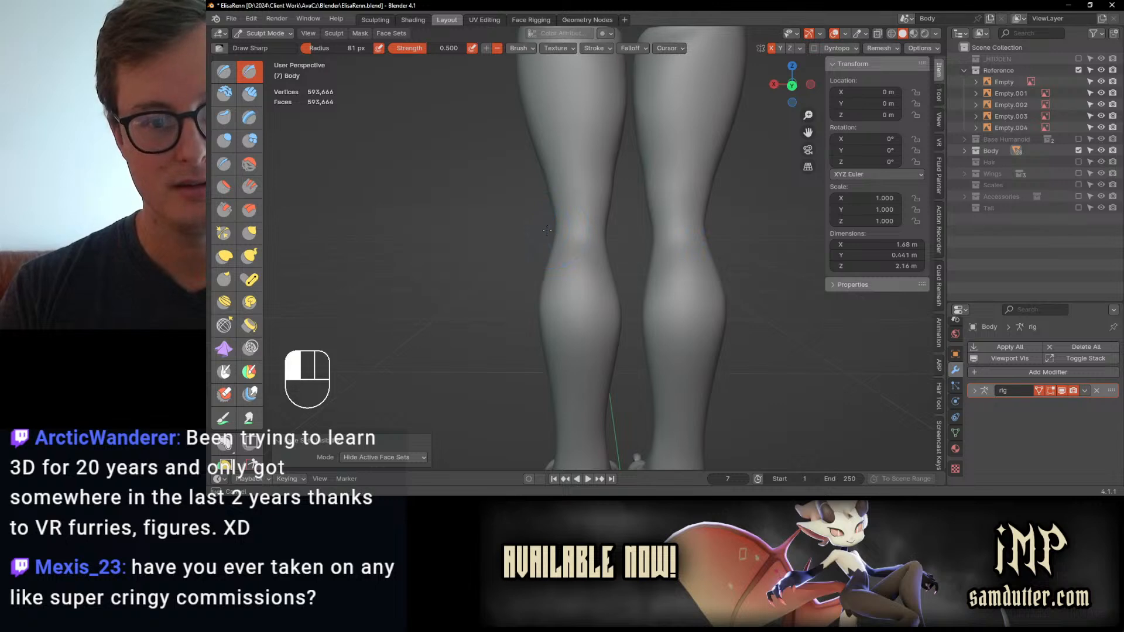
{"action": "left_click_drag", "start_coordinate": [547, 231], "coordinate": [543, 231]}
{"action": "key", "text": "ctrl+z"}
{"action": "mouse_move", "coordinate": [574, 225]}
{"action": "middle_mouse_down"}
{"action": "mouse_move", "coordinate": [580, 240]}
{"action": "mouse_move", "coordinate": [644, 225]}
{"action": "mouse_move", "coordinate": [568, 221]}
{"action": "mouse_move", "coordinate": [577, 260]}
{"action": "mouse_move", "coordinate": [615, 250]}
{"action": "middle_mouse_up"}
{"action": "left_click_drag", "start_coordinate": [537, 277], "coordinate": [515, 318], "text": "shift"}
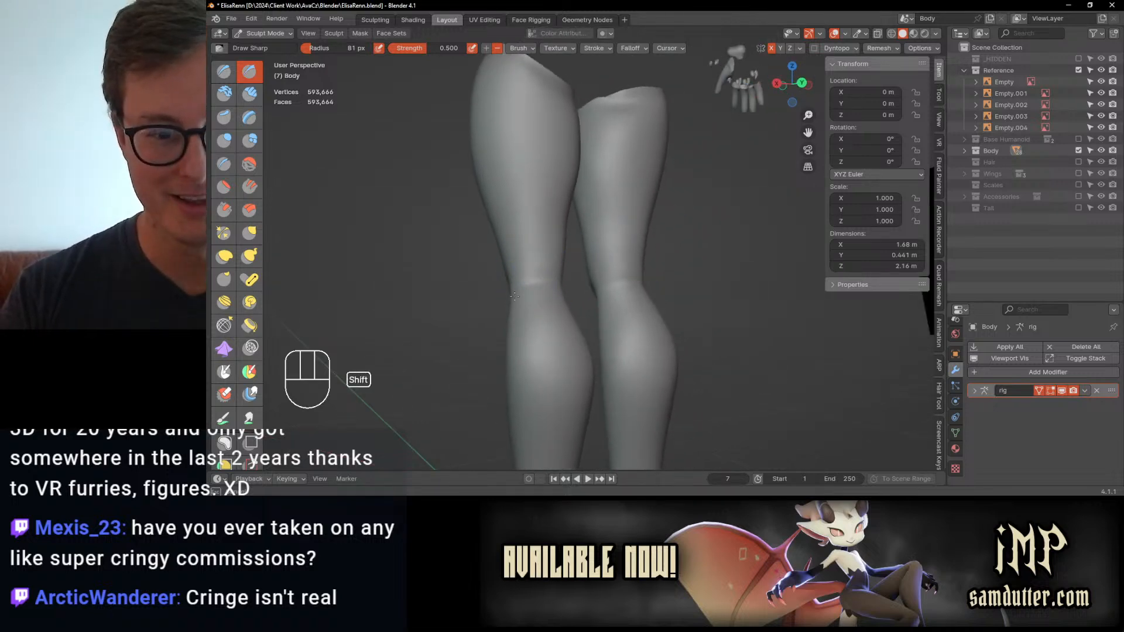
{"action": "mouse_move", "coordinate": [520, 294]}
{"action": "middle_mouse_down"}
{"action": "mouse_move", "coordinate": [502, 297]}
{"action": "mouse_move", "coordinate": [524, 272]}
{"action": "middle_mouse_up"}
Step: Sculpt the vertical tendon lines above the knee creases with Draw Sharp, undoing the unwanted stroke and smoothing the surface
{"action": "scroll", "coordinate": [541, 264], "scroll_direction": "up", "scroll_amount": 2}
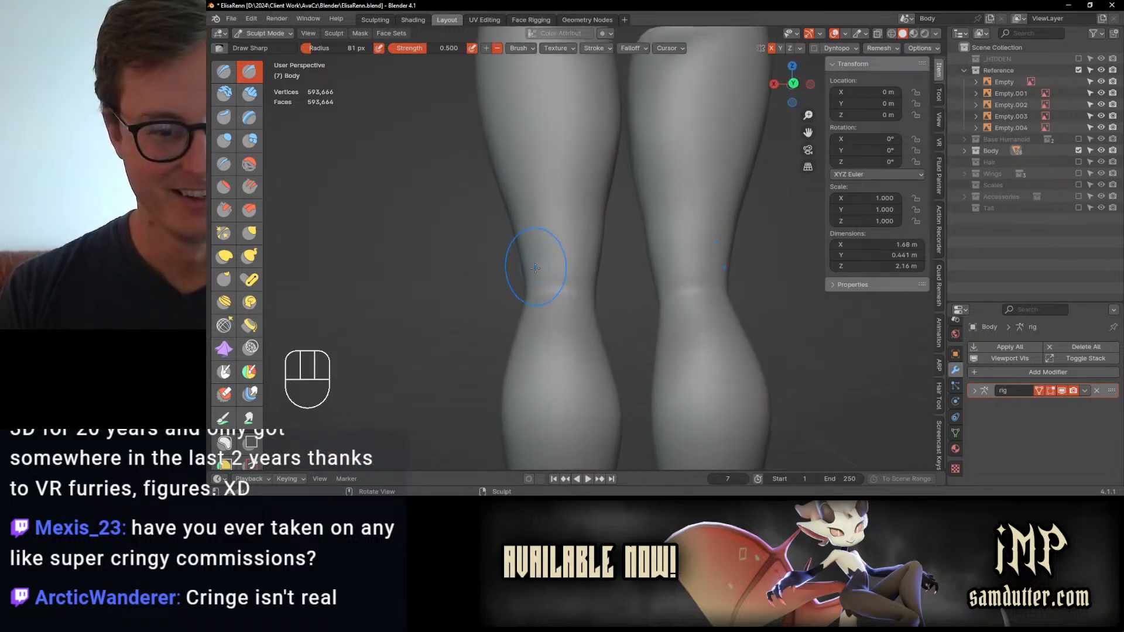
{"action": "left_click_drag", "start_coordinate": [531, 235], "coordinate": [537, 287]}
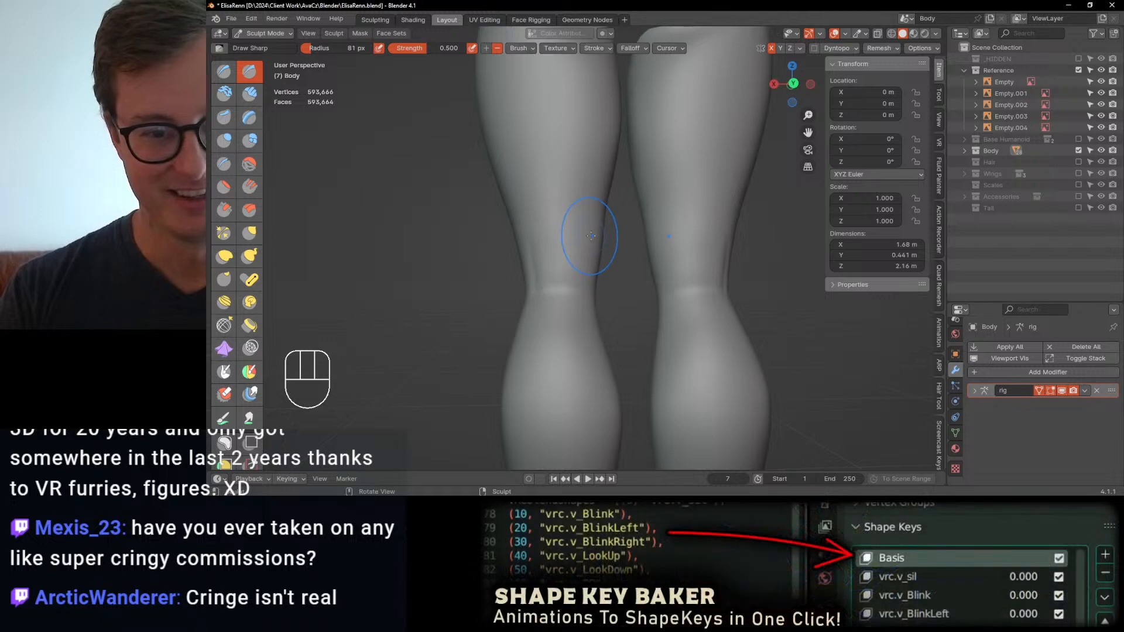
{"action": "mouse_move", "coordinate": [590, 237]}
{"action": "left_mouse_down"}
{"action": "mouse_move", "coordinate": [581, 287]}
{"action": "mouse_move", "coordinate": [586, 257]}
{"action": "left_mouse_up"}
{"action": "key", "text": "ctrl+z"}
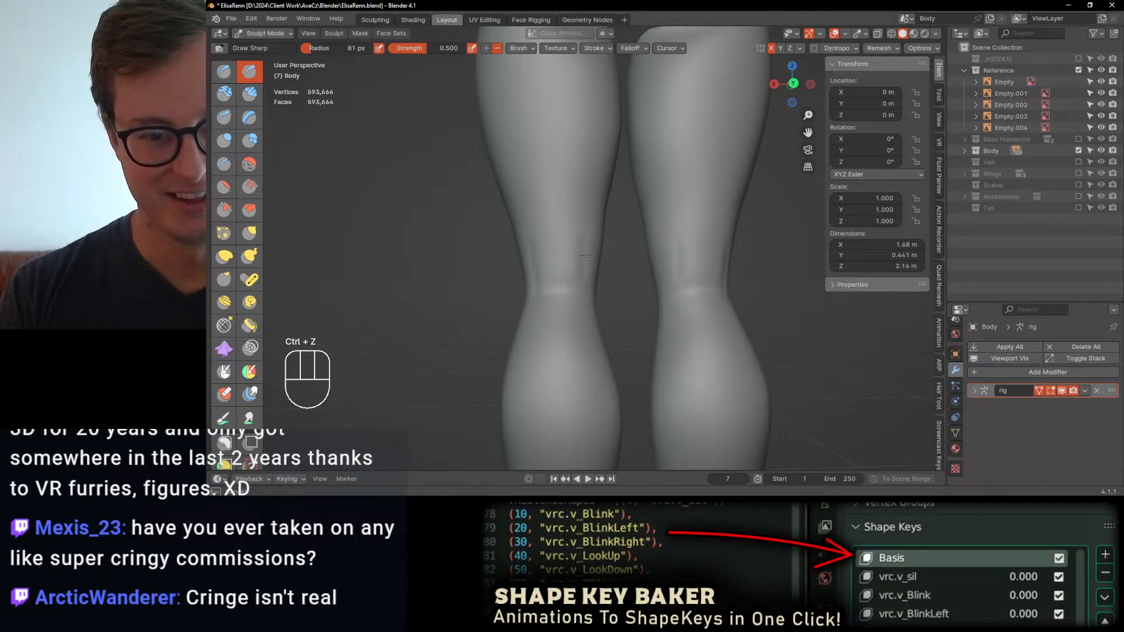
{"action": "left_click_drag", "start_coordinate": [527, 234], "coordinate": [527, 239], "text": "shift"}
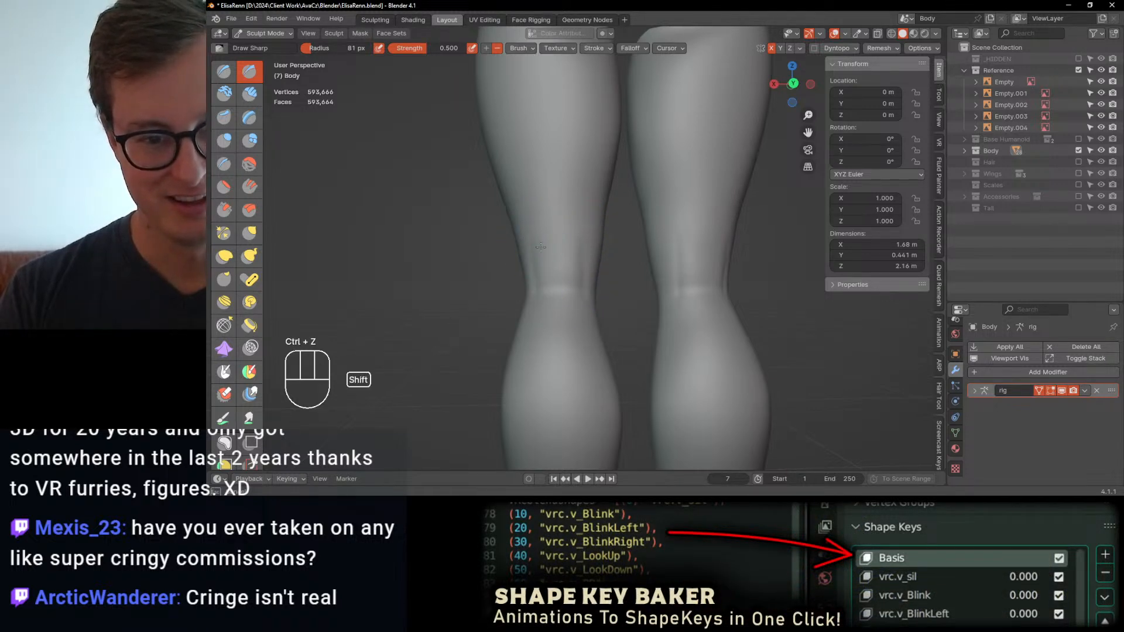
{"action": "mouse_move", "coordinate": [540, 247]}
{"action": "middle_mouse_down"}
{"action": "mouse_move", "coordinate": [599, 236]}
{"action": "mouse_move", "coordinate": [550, 243]}
{"action": "mouse_move", "coordinate": [545, 257]}
{"action": "middle_mouse_up"}
{"action": "scroll", "coordinate": [549, 324], "scroll_direction": "down", "scroll_amount": 3}
{"action": "middle_click_drag", "start_coordinate": [549, 328], "coordinate": [543, 320]}
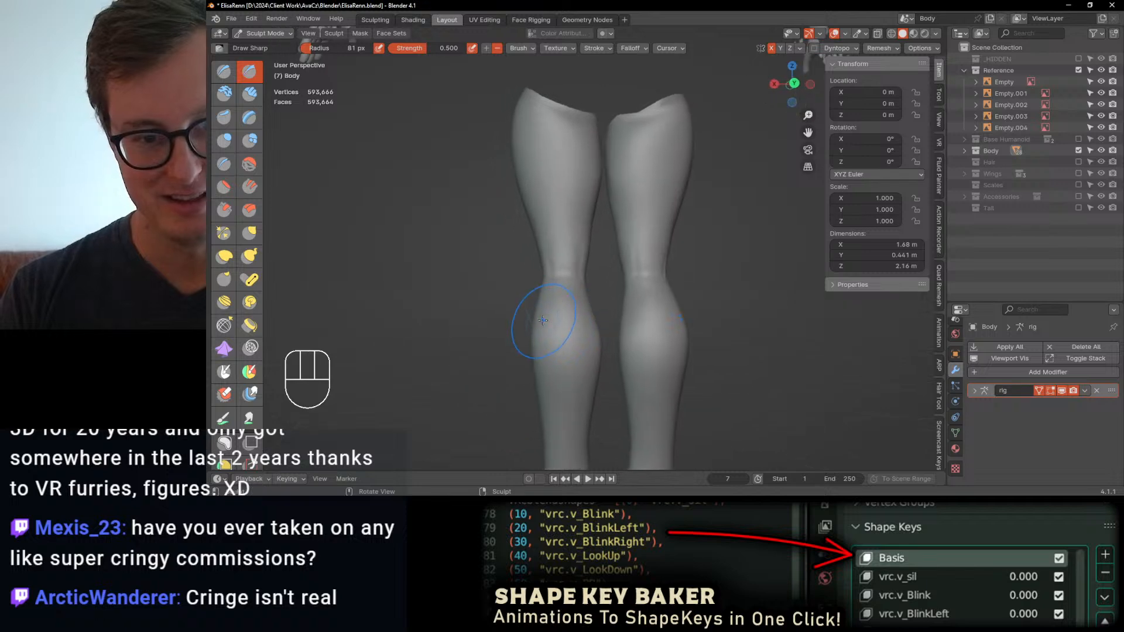
Step: Try the Crease brush on the backs of the calves, and undo the strokes
{"action": "scroll", "coordinate": [575, 263], "scroll_direction": "up", "scroll_amount": 2}
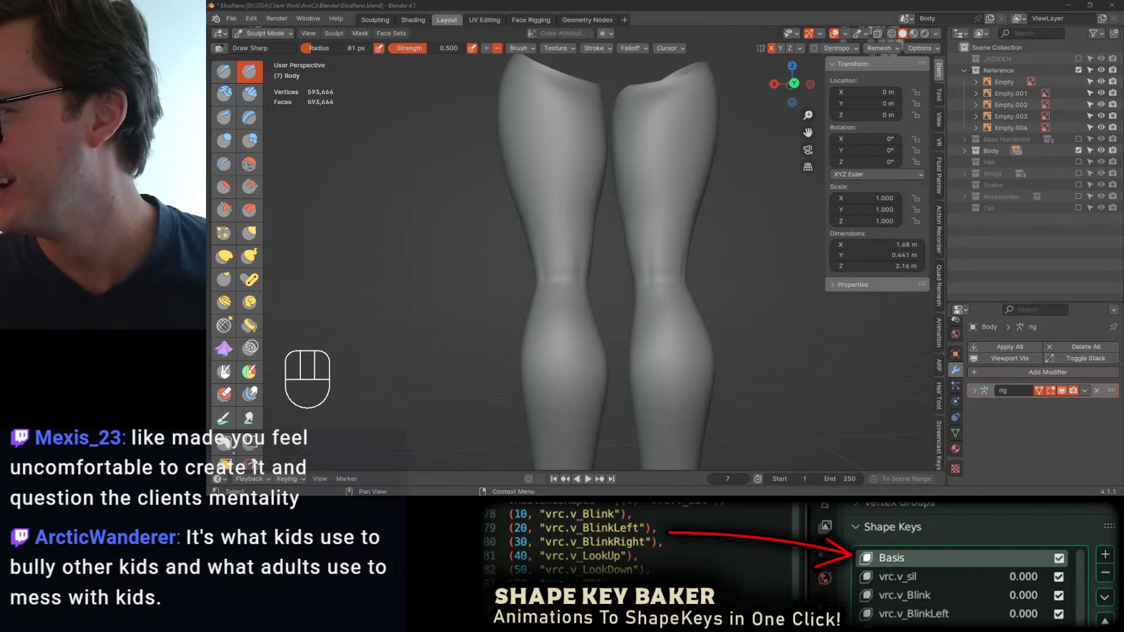
{"action": "middle_click_drag", "start_coordinate": [490, 244], "coordinate": [622, 245]}
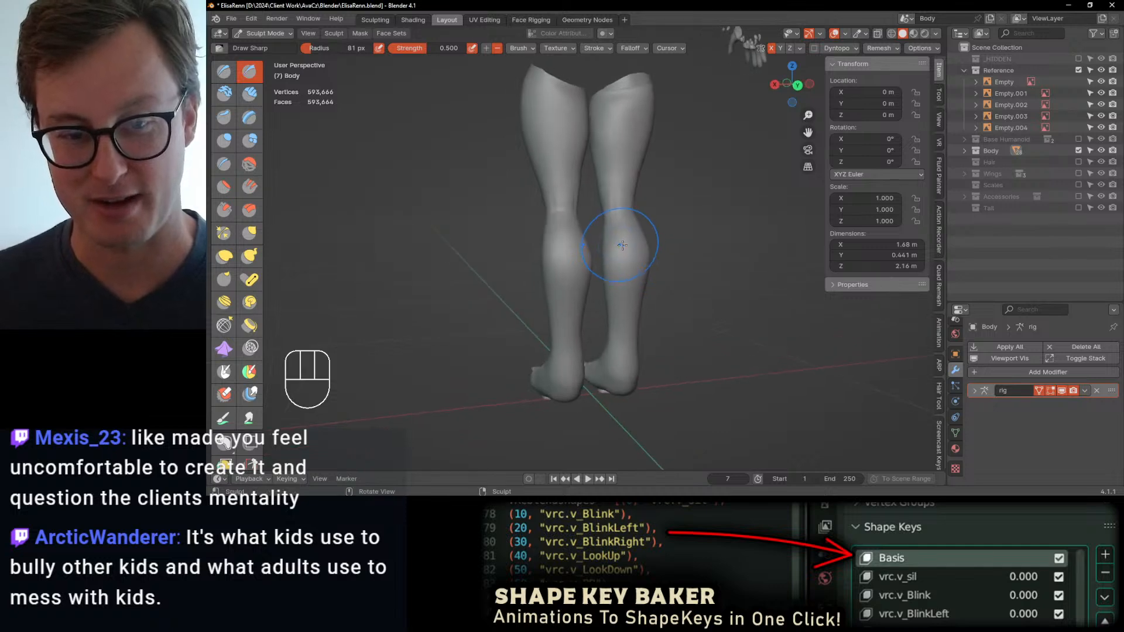
{"action": "middle_click_drag", "start_coordinate": [730, 273], "coordinate": [642, 285]}
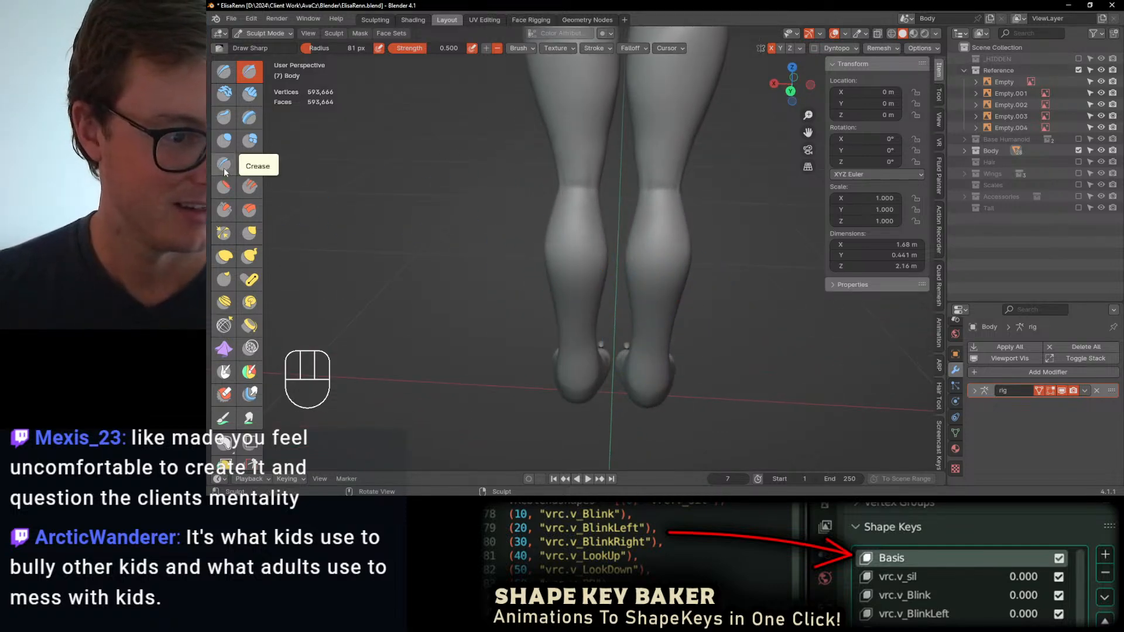
{"action": "left_click", "coordinate": [225, 165]}
{"action": "middle_click_drag", "start_coordinate": [554, 258], "coordinate": [531, 242]}
{"action": "left_click_drag", "start_coordinate": [531, 243], "coordinate": [595, 276], "text": "ctrl"}
{"action": "key", "text": "ctrl+z"}
{"action": "key", "text": "ctrl+z"}
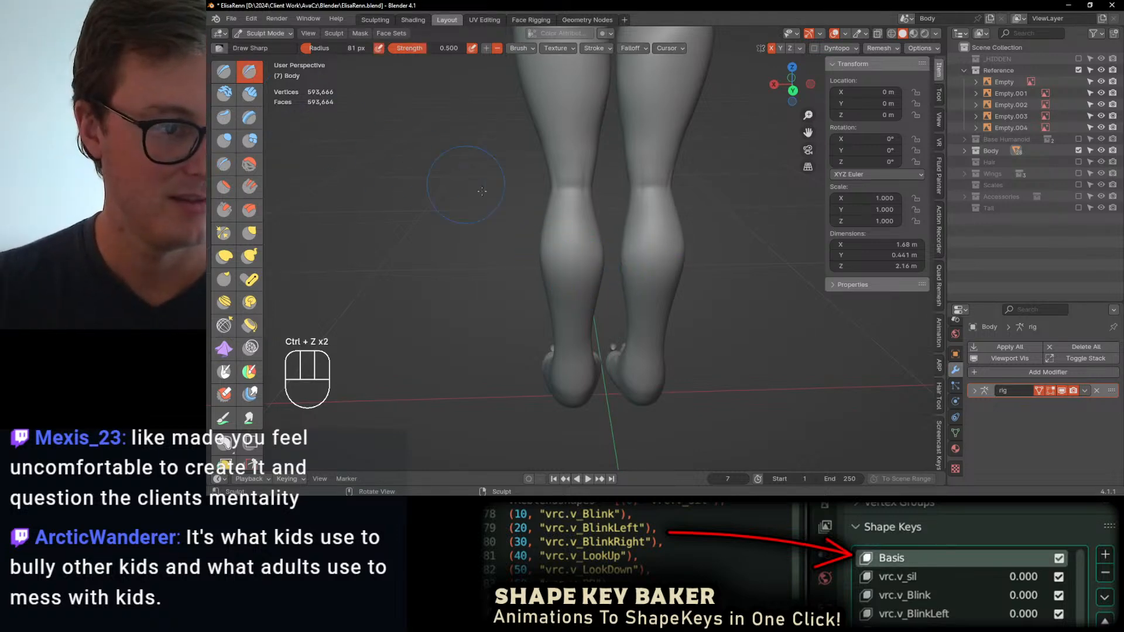
Step: Define the lower edge of the calf muscles with Draw Sharp and smooth the transitions
{"action": "mouse_move", "coordinate": [478, 205]}
{"action": "middle_mouse_down"}
{"action": "mouse_move", "coordinate": [491, 202]}
{"action": "mouse_move", "coordinate": [551, 328]}
{"action": "middle_mouse_up"}
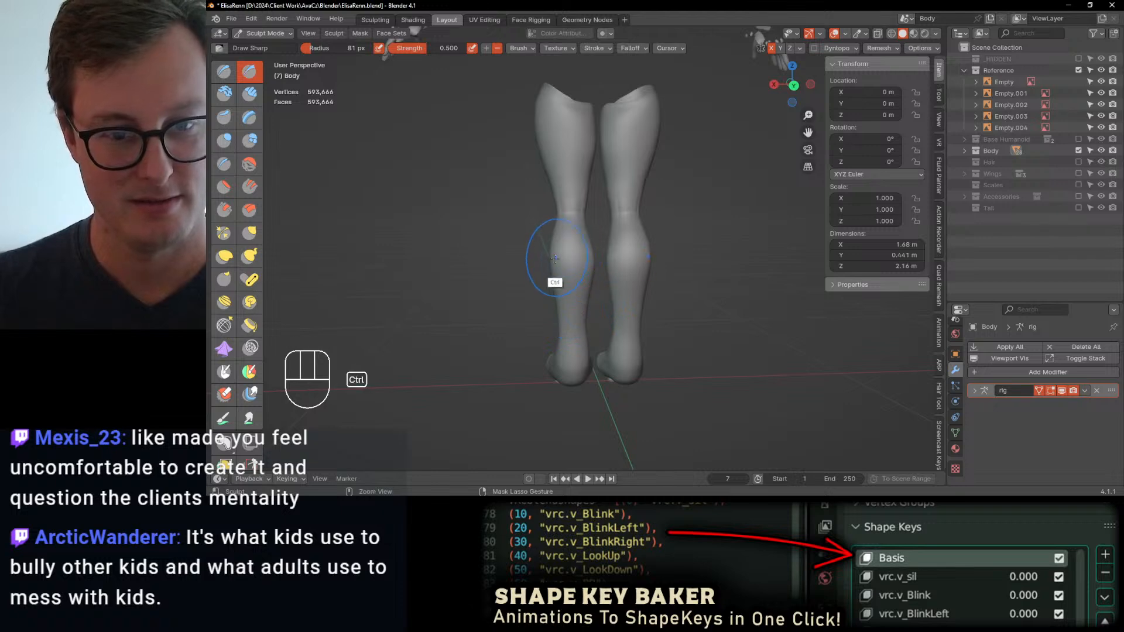
{"action": "left_click_drag", "start_coordinate": [536, 269], "coordinate": [550, 269], "text": "ctrl"}
{"action": "mouse_move", "coordinate": [579, 260]}
{"action": "middle_mouse_down"}
{"action": "mouse_move", "coordinate": [658, 251]}
{"action": "mouse_move", "coordinate": [577, 281]}
{"action": "middle_mouse_up"}
{"action": "middle_click_drag", "start_coordinate": [577, 281], "coordinate": [575, 244], "text": "ctrl"}
{"action": "left_click_drag", "start_coordinate": [555, 260], "coordinate": [604, 269], "text": "shift"}
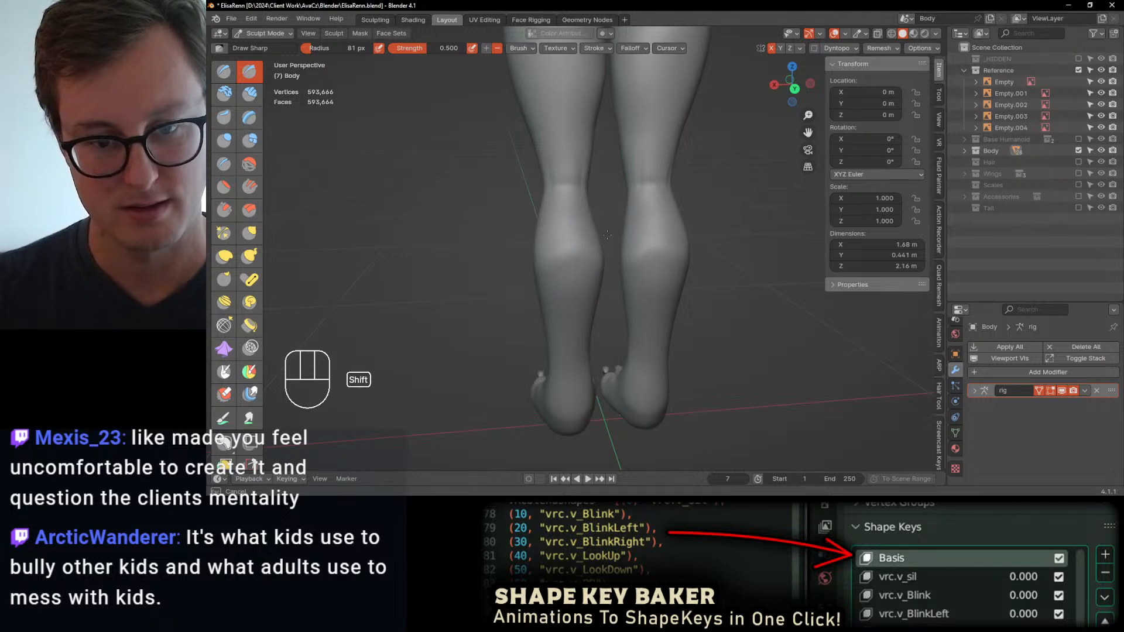
{"action": "mouse_move", "coordinate": [577, 243]}
{"action": "middle_mouse_down"}
{"action": "mouse_move", "coordinate": [516, 271]}
{"action": "mouse_move", "coordinate": [560, 301]}
{"action": "middle_mouse_up"}
Step: Sharpen the edges around the heels and soles with Draw Sharp, undoing the unwanted strokes
{"action": "left_click_drag", "start_coordinate": [539, 322], "coordinate": [545, 316], "text": "ctrl"}
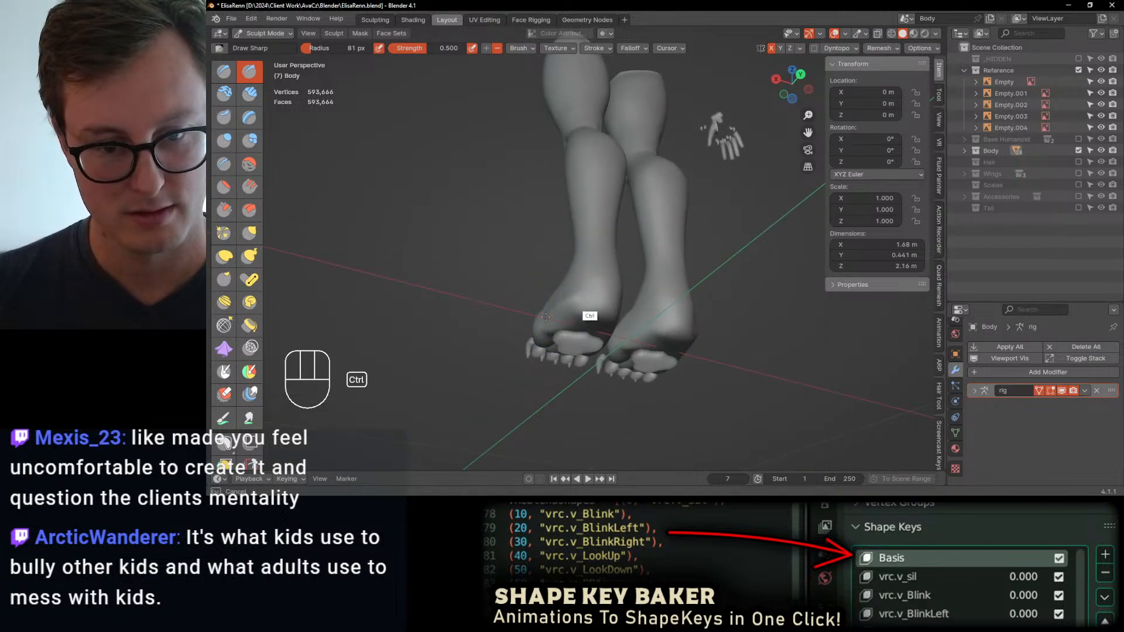
{"action": "left_click_drag", "start_coordinate": [613, 294], "coordinate": [617, 293], "text": "ctrl"}
{"action": "mouse_move", "coordinate": [617, 294]}
{"action": "middle_mouse_down"}
{"action": "mouse_move", "coordinate": [550, 278]}
{"action": "mouse_move", "coordinate": [645, 243]}
{"action": "middle_mouse_up"}
{"action": "key", "text": "ctrl+z"}
{"action": "left_click_drag", "start_coordinate": [603, 301], "coordinate": [598, 314], "text": "ctrl"}
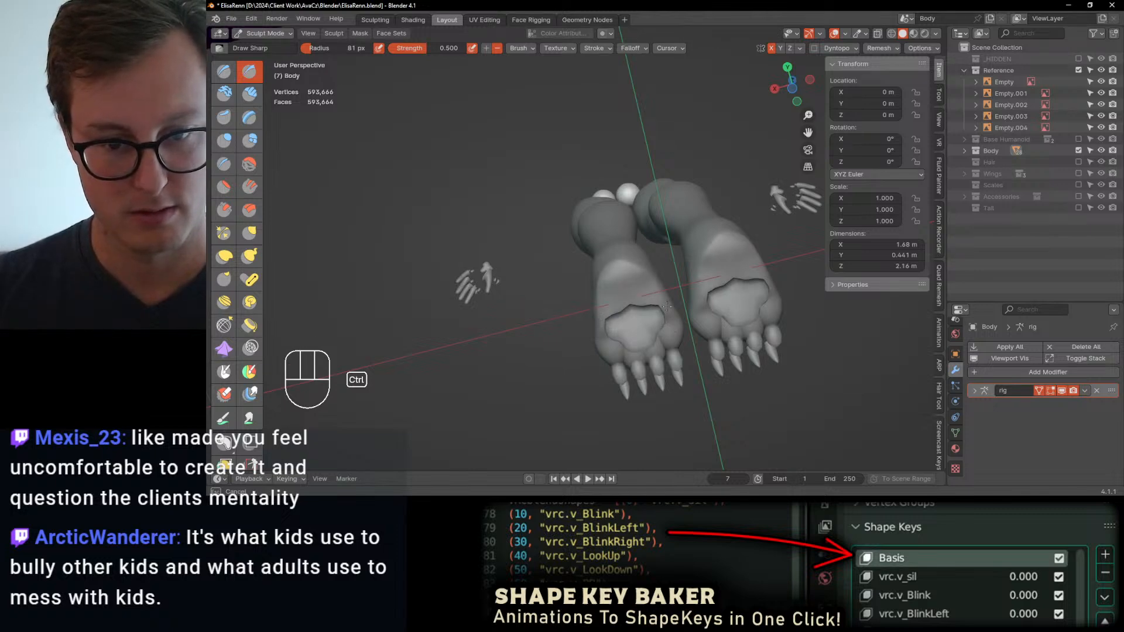
{"action": "left_click_drag", "start_coordinate": [667, 306], "coordinate": [667, 306], "text": "ctrl"}
{"action": "mouse_move", "coordinate": [667, 306]}
{"action": "middle_mouse_down"}
{"action": "mouse_move", "coordinate": [559, 319]}
{"action": "mouse_move", "coordinate": [653, 319]}
{"action": "mouse_move", "coordinate": [622, 315]}
{"action": "mouse_move", "coordinate": [635, 335]}
{"action": "middle_mouse_up"}
{"action": "key", "text": "ctrl+z"}
Step: Reshape the heels with Elastic Deform, working from the right side view and from behind
{"action": "scroll", "coordinate": [638, 312], "scroll_direction": "up", "scroll_amount": 1}
{"action": "key", "text": "KP_3"}
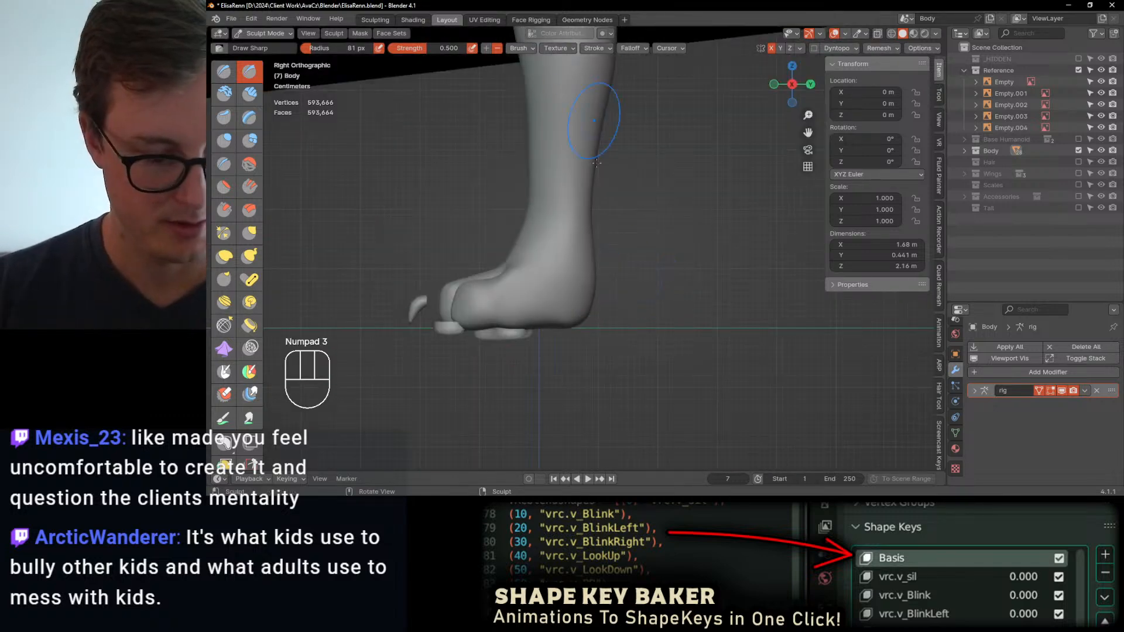
{"action": "key", "text": "j"}
{"action": "mouse_move", "coordinate": [584, 295]}
{"action": "left_mouse_down"}
{"action": "mouse_move", "coordinate": [577, 286]}
{"action": "mouse_move", "coordinate": [612, 307]}
{"action": "left_mouse_up"}
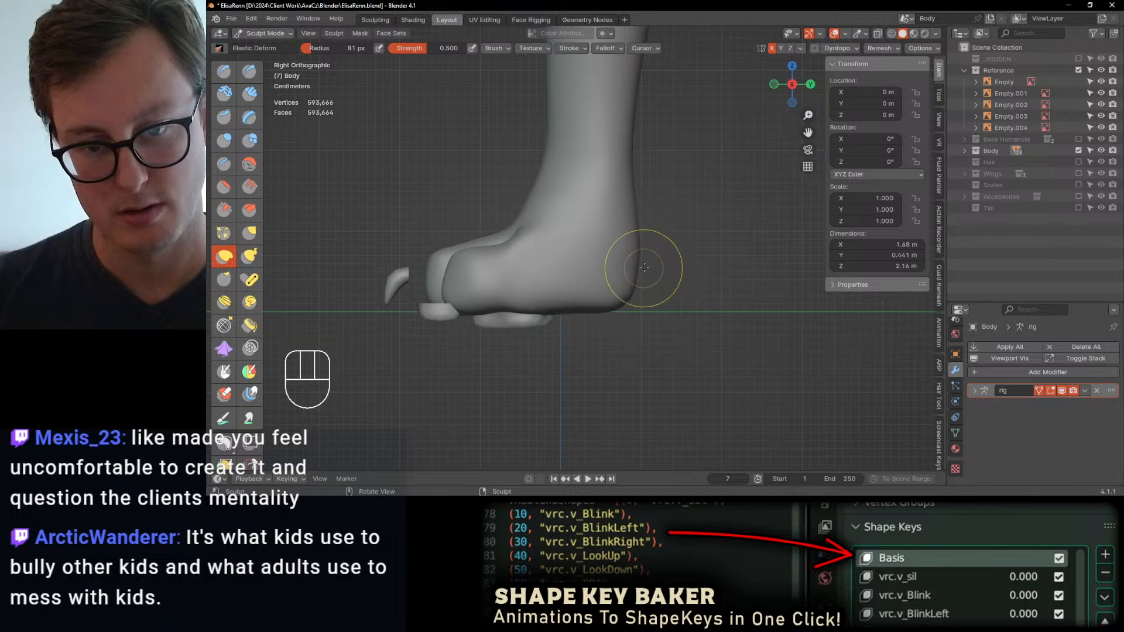
{"action": "middle_click_drag", "start_coordinate": [644, 270], "coordinate": [637, 283]}
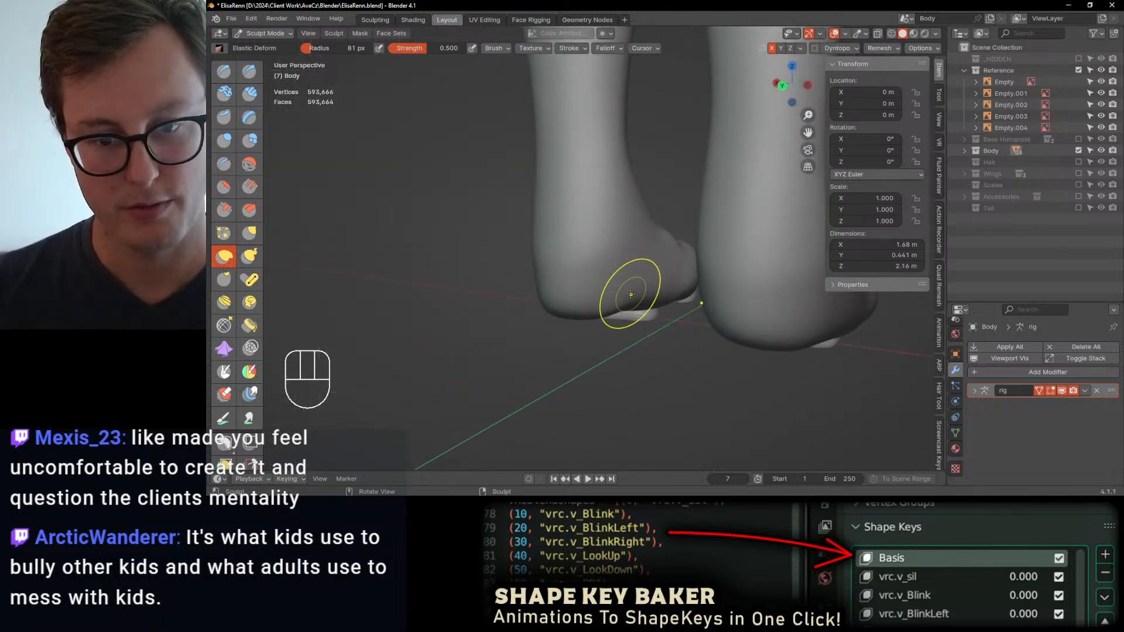
{"action": "left_click_drag", "start_coordinate": [631, 294], "coordinate": [639, 301]}
{"action": "middle_click_drag", "start_coordinate": [629, 300], "coordinate": [634, 226]}
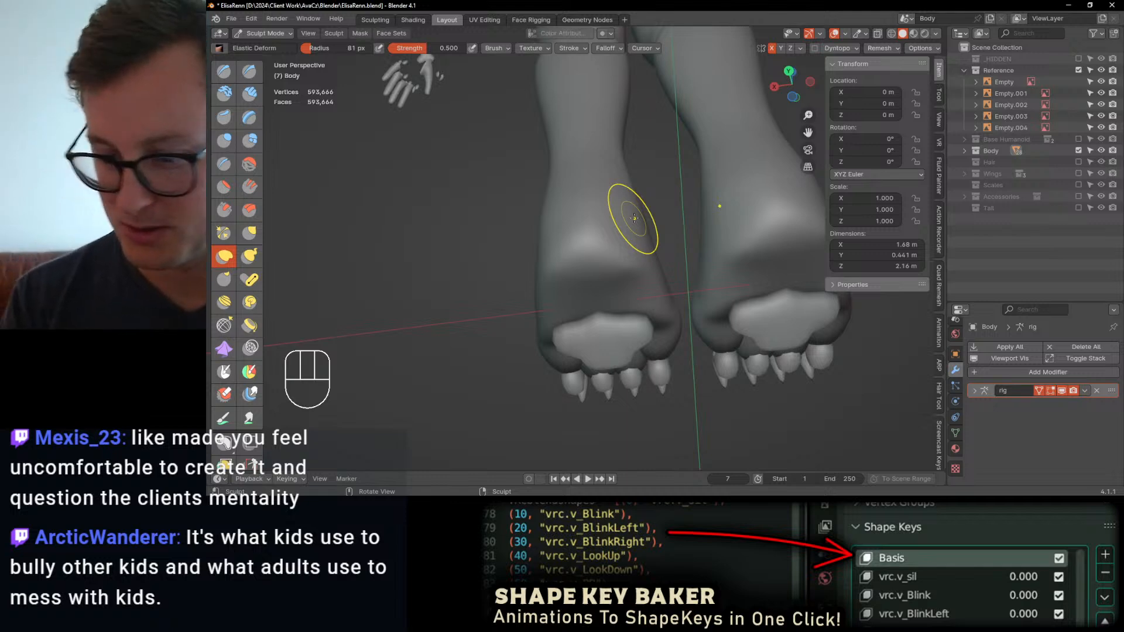
Step: Adjust the outline of the feet with Elastic Deform in the bottom view, undoing the unwanted strokes
{"action": "key", "text": "ctrl+KP_7"}
{"action": "middle_click_drag", "start_coordinate": [523, 255], "coordinate": [554, 306], "text": "shift"}
{"action": "middle_click_drag", "start_coordinate": [520, 229], "coordinate": [521, 273], "text": "ctrl"}
{"action": "left_click_drag", "start_coordinate": [522, 226], "coordinate": [547, 226]}
{"action": "key", "text": "ctrl+z"}
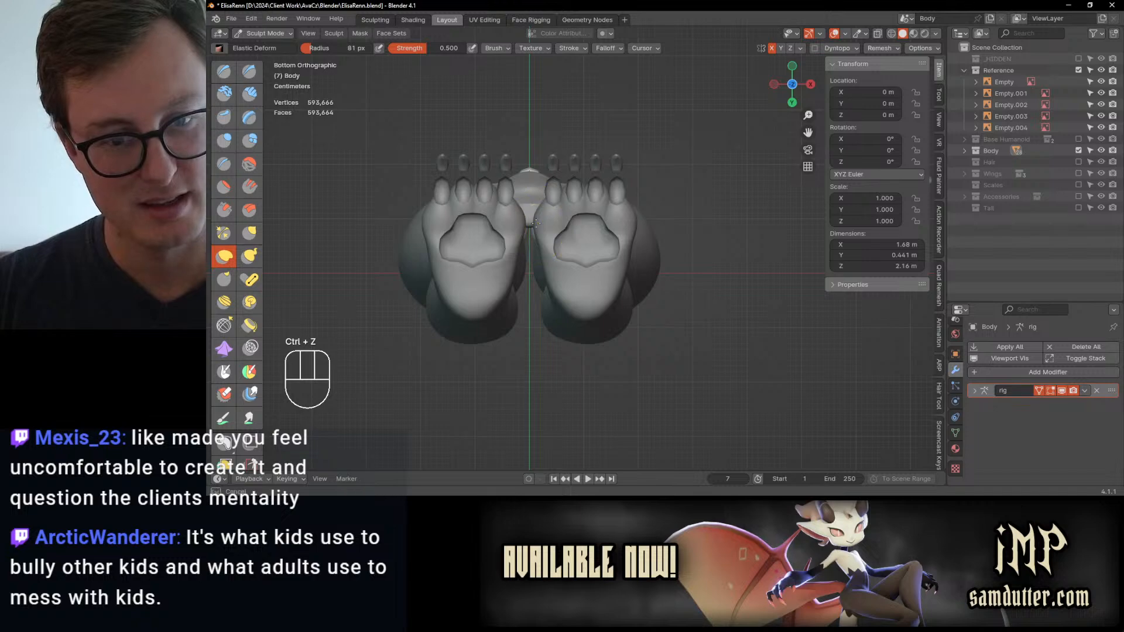
{"action": "key", "text": "ctrl+z"}
{"action": "middle_click_drag", "start_coordinate": [552, 226], "coordinate": [570, 367]}
Step: Refine and smooth the outer side and top of the feet behind the toes
{"action": "middle_click_drag", "start_coordinate": [548, 294], "coordinate": [620, 232], "text": "ctrl"}
{"action": "left_click_drag", "start_coordinate": [655, 261], "coordinate": [655, 265], "text": "shift"}
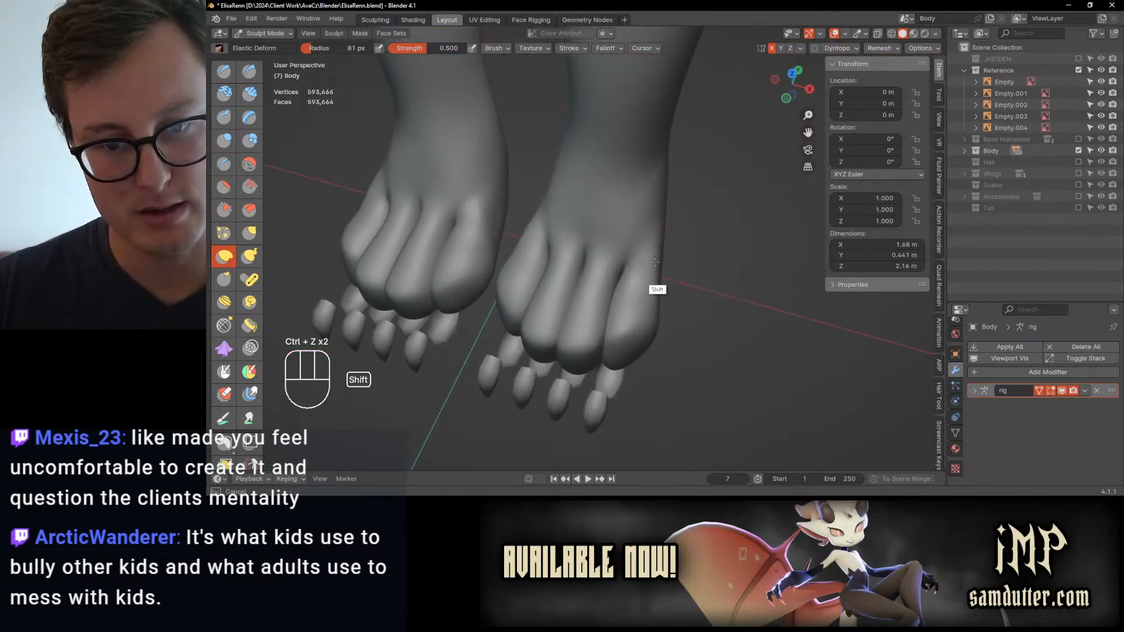
{"action": "middle_click_drag", "start_coordinate": [666, 237], "coordinate": [689, 224]}
{"action": "left_click_drag", "start_coordinate": [537, 239], "coordinate": [593, 232], "text": "shift"}
{"action": "mouse_move", "coordinate": [663, 253]}
{"action": "middle_mouse_down"}
{"action": "mouse_move", "coordinate": [639, 213]}
{"action": "mouse_move", "coordinate": [653, 267]}
{"action": "mouse_move", "coordinate": [602, 249]}
{"action": "mouse_move", "coordinate": [579, 301]}
{"action": "middle_mouse_up"}
Step: Adjust the ankle and lower shin contours with Elastic Deform in the front view
{"action": "key", "text": "KP_1"}
{"action": "scroll", "coordinate": [578, 302], "scroll_direction": "up", "scroll_amount": 2}
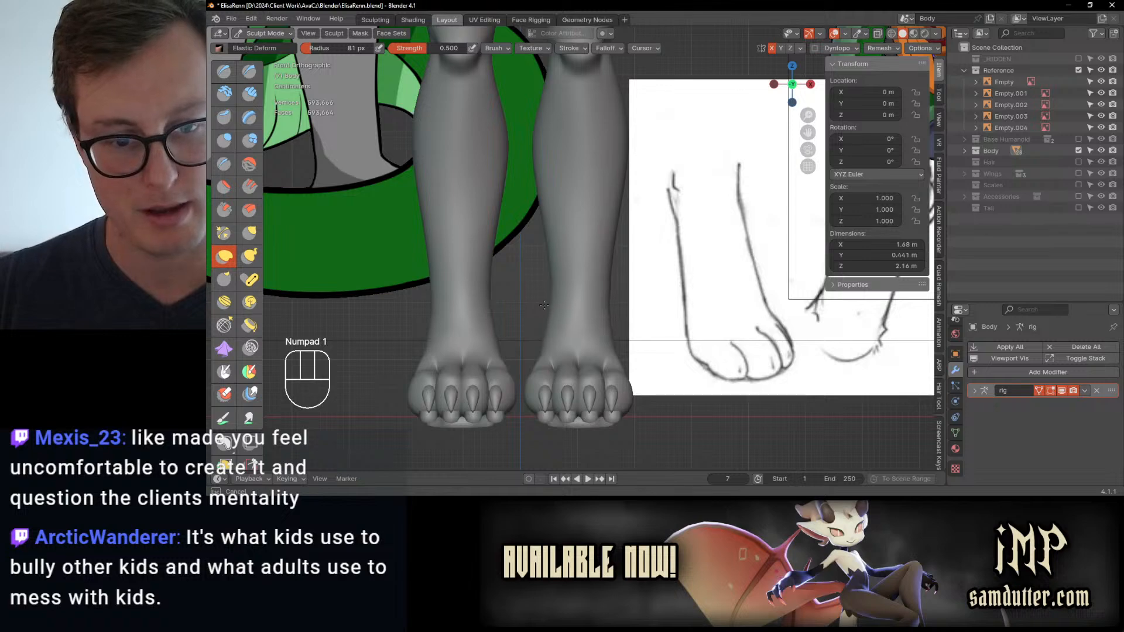
{"action": "left_click_drag", "start_coordinate": [612, 305], "coordinate": [601, 310]}
{"action": "left_click_drag", "start_coordinate": [539, 332], "coordinate": [543, 332]}
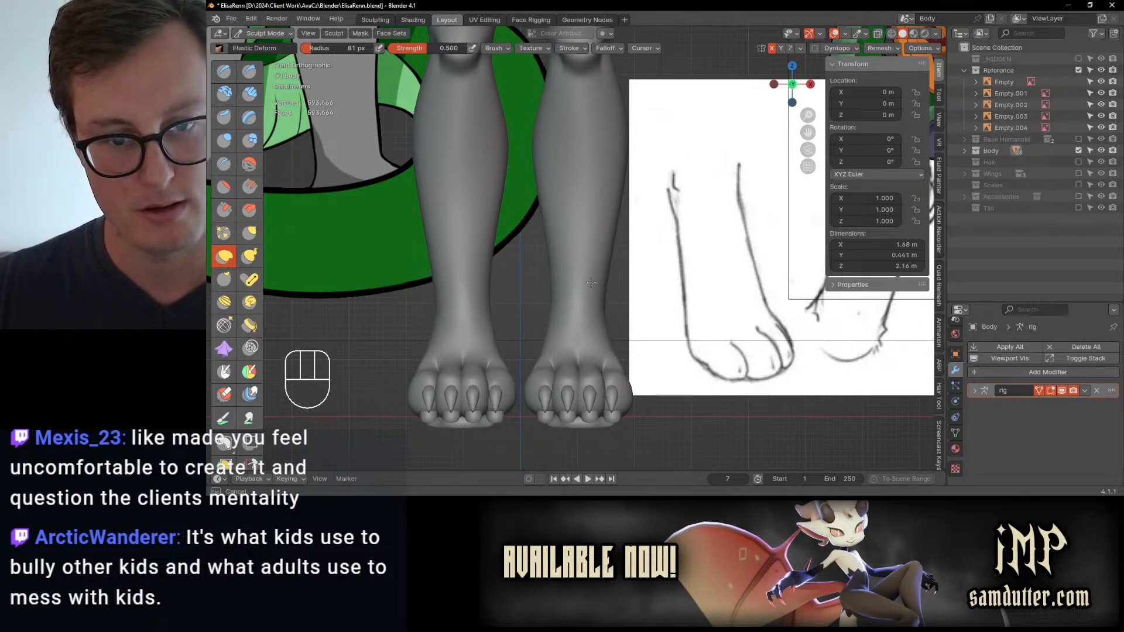
{"action": "middle_click_drag", "start_coordinate": [591, 282], "coordinate": [489, 273]}
Step: Adjust the ankle and instep profile with Elastic Deform in the right side view
{"action": "key", "text": "KP_3"}
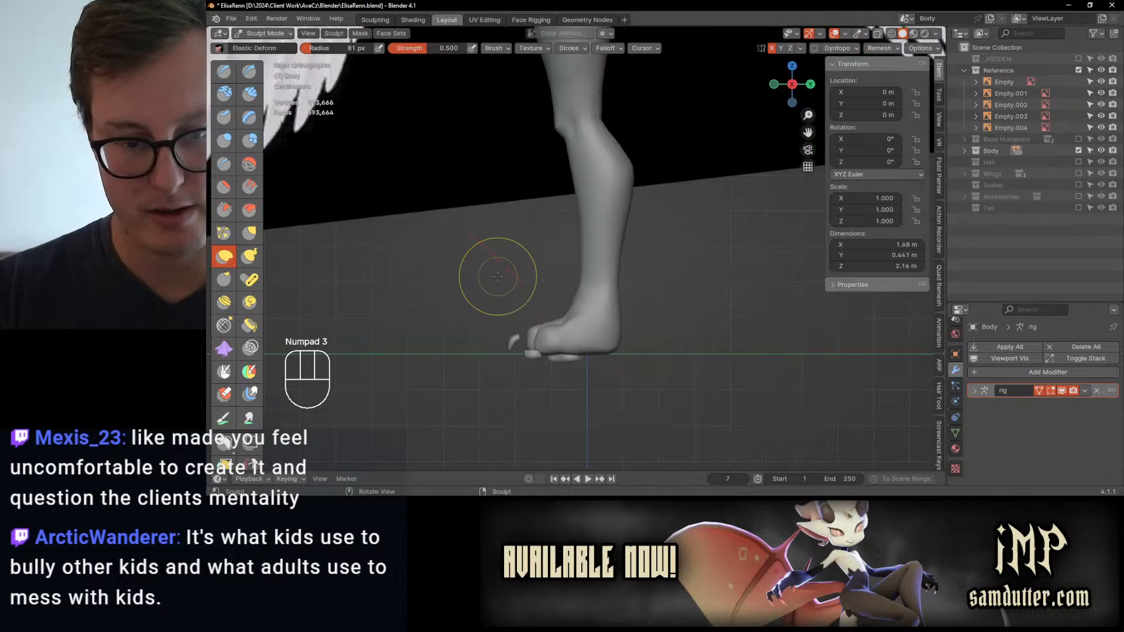
{"action": "middle_click_drag", "start_coordinate": [603, 300], "coordinate": [624, 301], "text": "ctrl"}
{"action": "left_click_drag", "start_coordinate": [580, 310], "coordinate": [577, 300]}
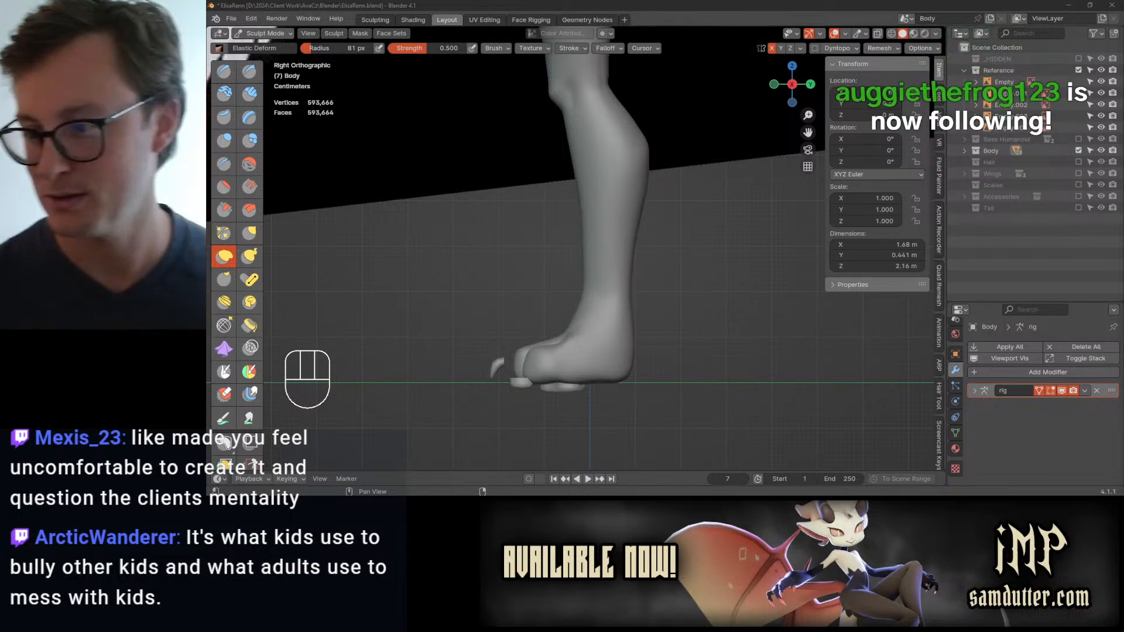
Step: Reshape the knee and upper shin profile with Elastic Deform in the right side view
{"action": "mouse_move", "coordinate": [592, 180]}
{"action": "middle_mouse_down", "text": "shift"}
{"action": "mouse_move", "coordinate": [574, 300]}
{"action": "mouse_move", "coordinate": [583, 305]}
{"action": "mouse_move", "coordinate": [566, 260]}
{"action": "middle_mouse_up", "text": "shift"}
{"action": "left_click_drag", "start_coordinate": [536, 269], "coordinate": [542, 268]}
{"action": "middle_click_drag", "start_coordinate": [568, 310], "coordinate": [571, 366], "text": "ctrl"}
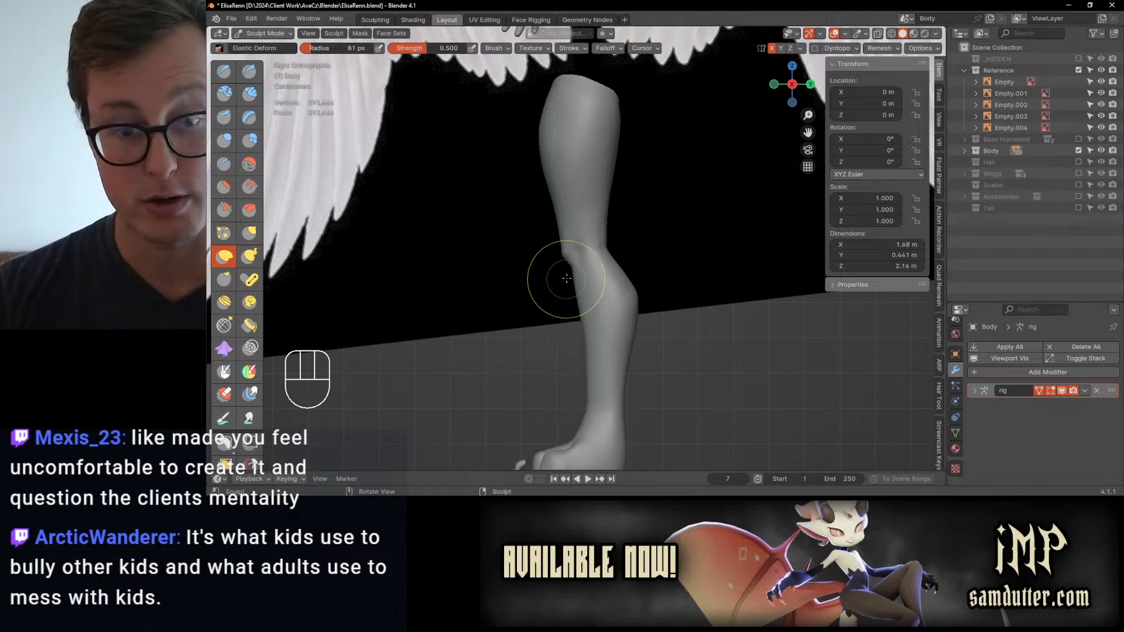
{"action": "left_click_drag", "start_coordinate": [566, 270], "coordinate": [573, 270]}
{"action": "middle_click_drag", "start_coordinate": [574, 280], "coordinate": [572, 291], "text": "ctrl"}
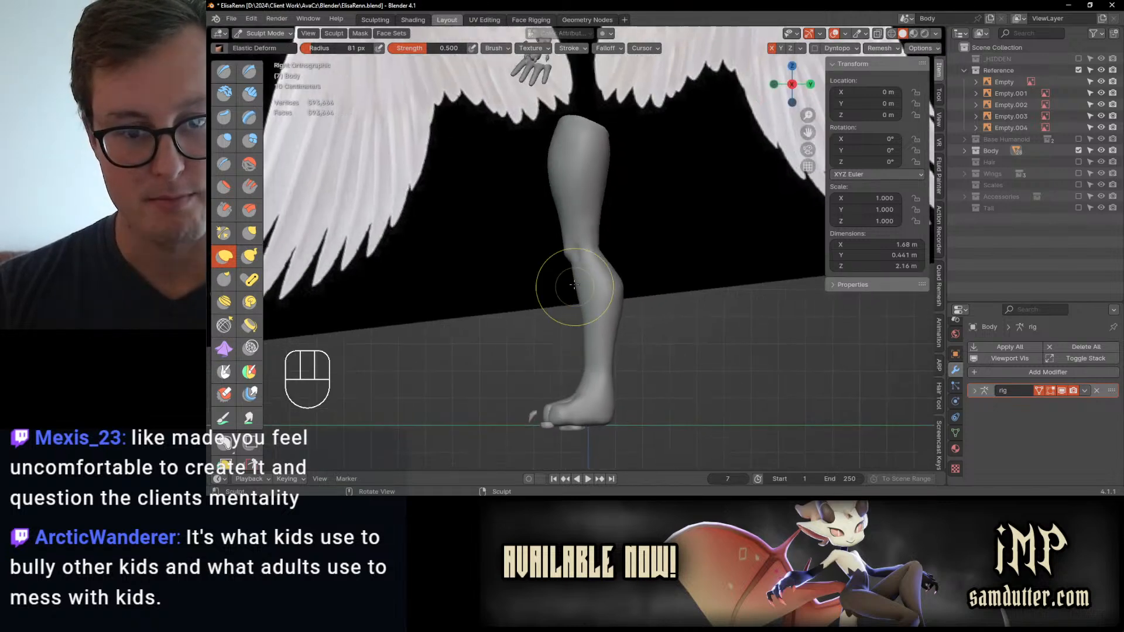
{"action": "left_click_drag", "start_coordinate": [570, 287], "coordinate": [560, 223]}
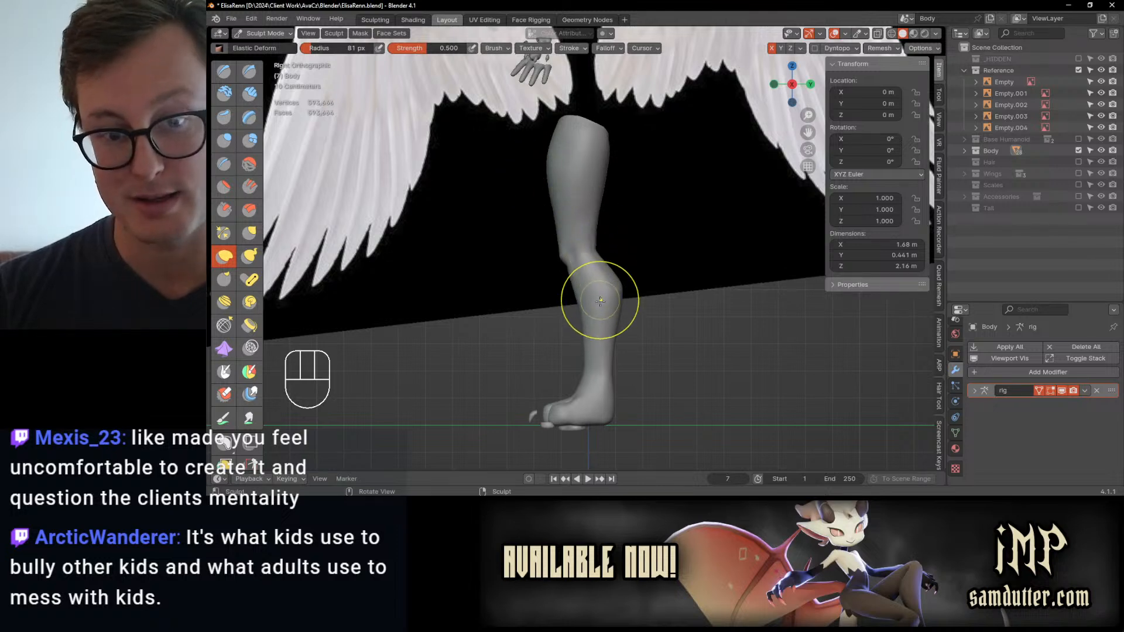
{"action": "middle_click_drag", "start_coordinate": [600, 301], "coordinate": [579, 269]}
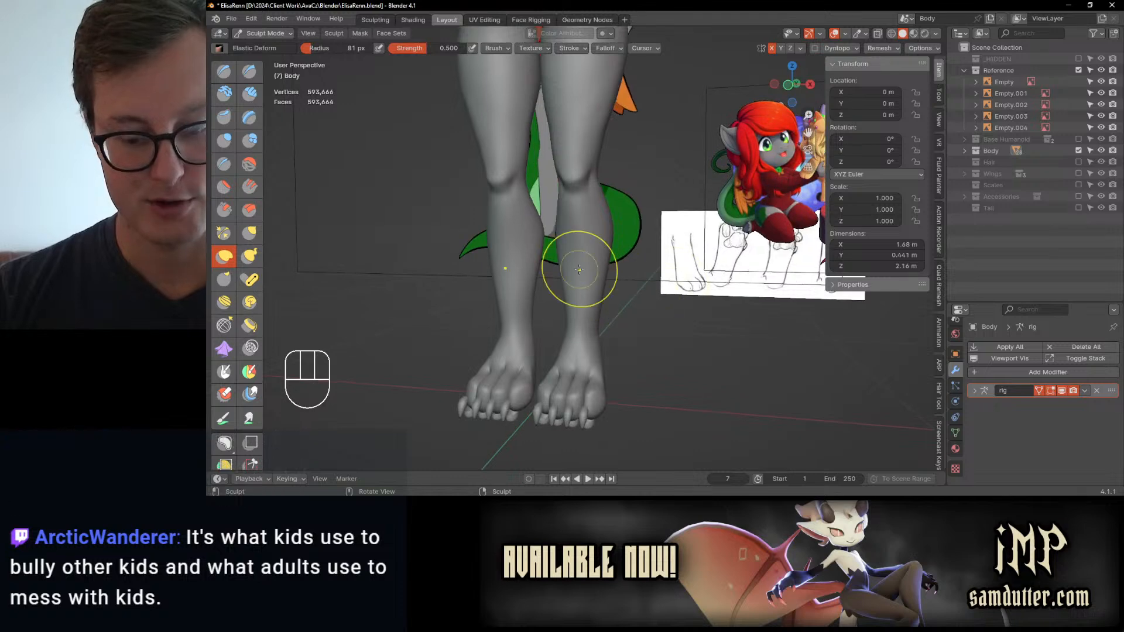
Step: Examine the calves from the front and the whole body's proportions in perspective against the reference images
{"action": "key", "text": "KP_1"}
{"action": "scroll", "coordinate": [519, 340], "scroll_direction": "up", "scroll_amount": 4}
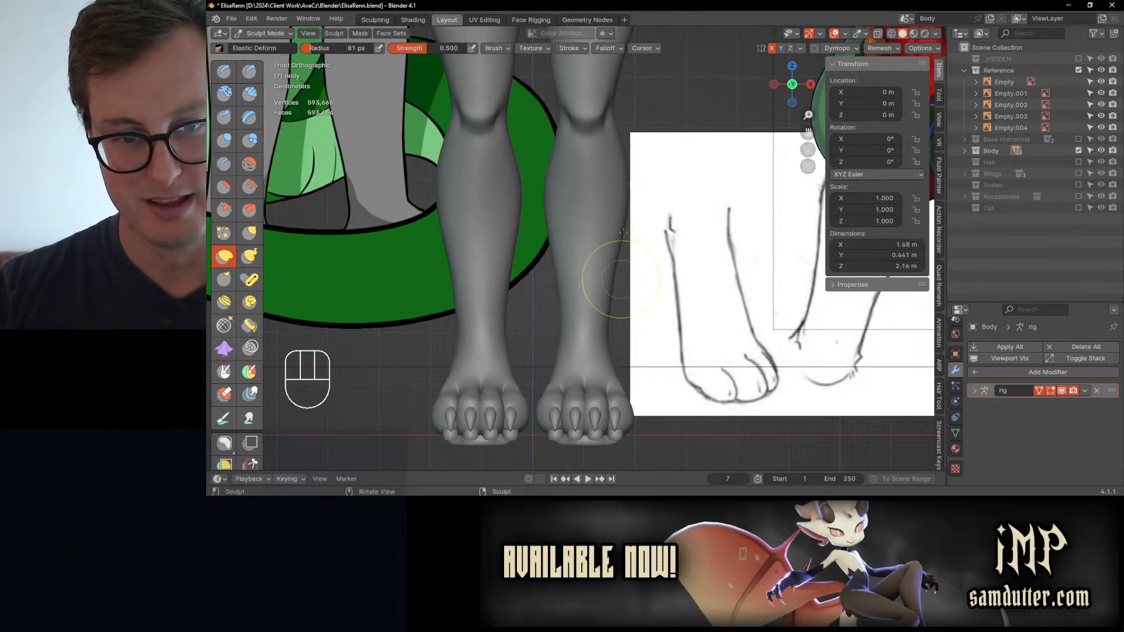
{"action": "key", "text": "alt+h"}
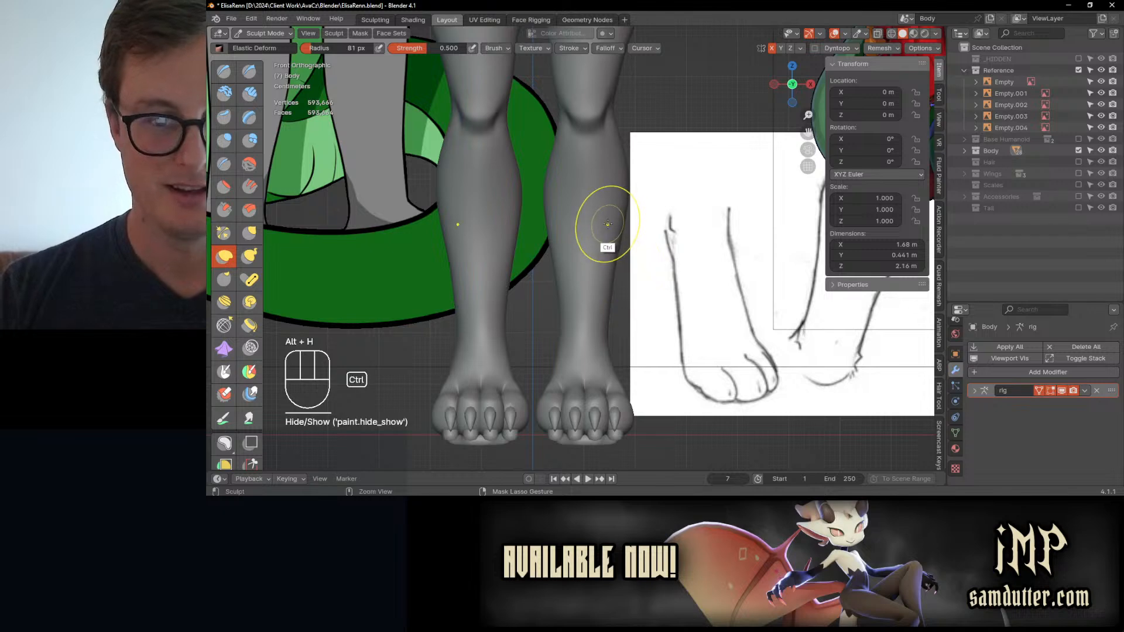
{"action": "middle_click_drag", "start_coordinate": [608, 225], "coordinate": [587, 340], "text": "ctrl"}
{"action": "middle_click_drag", "start_coordinate": [587, 340], "coordinate": [625, 296]}
{"action": "middle_click_drag", "start_coordinate": [625, 296], "coordinate": [627, 334], "text": "ctrl"}
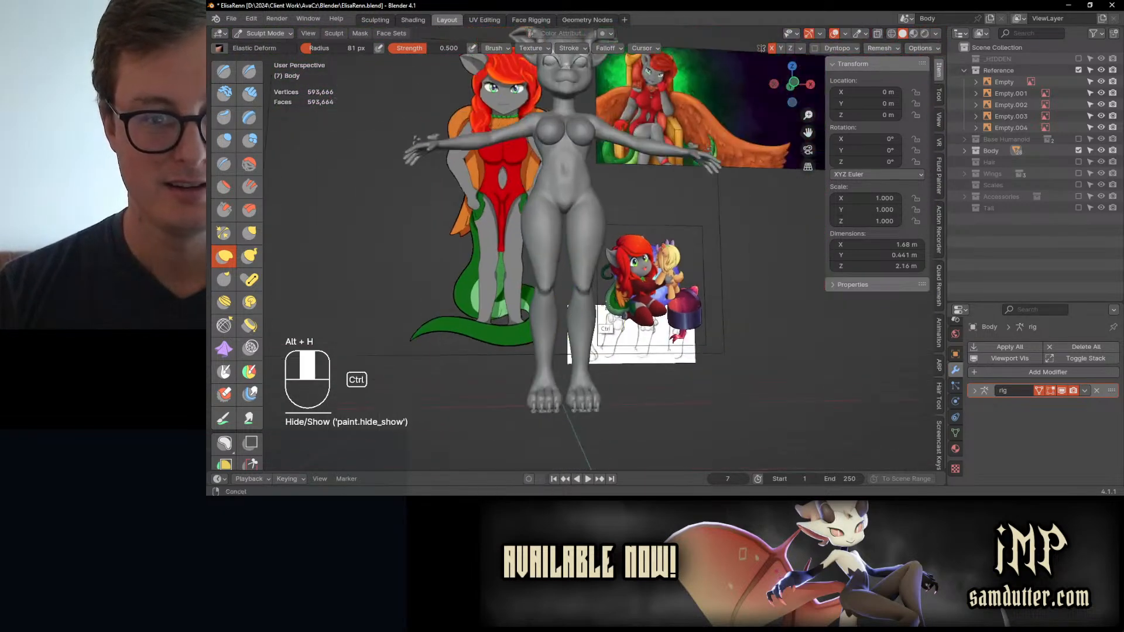
{"action": "middle_click_drag", "start_coordinate": [597, 258], "coordinate": [629, 292]}
{"action": "middle_click_drag", "start_coordinate": [630, 292], "coordinate": [630, 233], "text": "ctrl"}
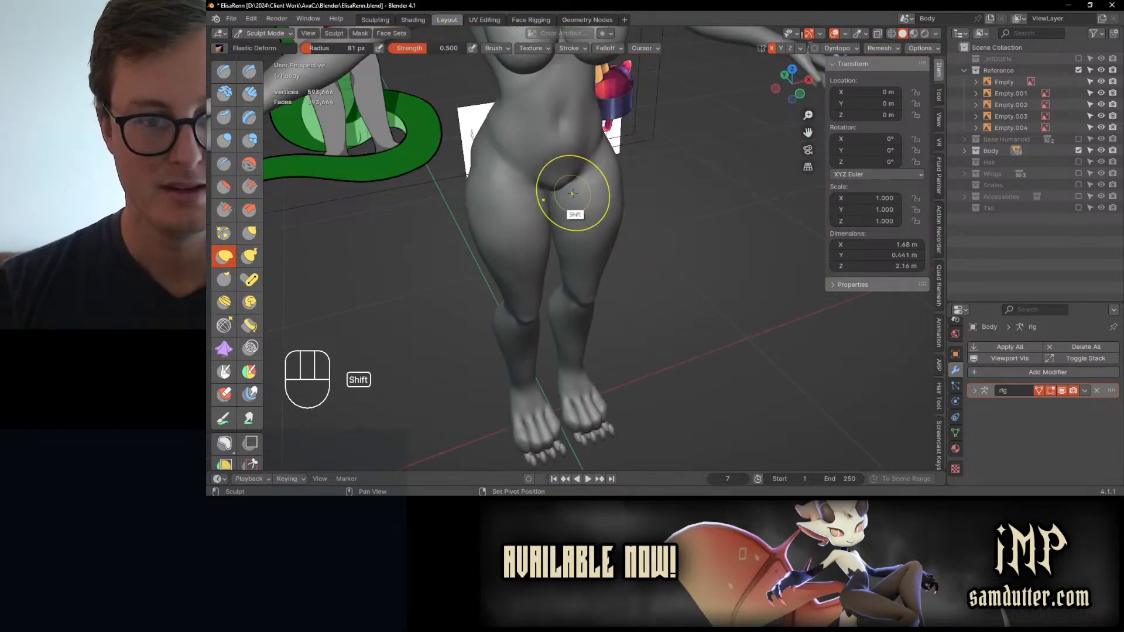
Step: Relax the surface of the outer thighs above the knees with the Slide Relax brush
{"action": "left_click_drag", "start_coordinate": [572, 192], "coordinate": [621, 146], "text": "shift"}
{"action": "left_click_drag", "start_coordinate": [569, 192], "coordinate": [589, 205], "text": "shift"}
{"action": "middle_click_drag", "start_coordinate": [581, 218], "coordinate": [590, 206]}
{"action": "middle_click_drag", "start_coordinate": [551, 272], "coordinate": [580, 254]}
{"action": "left_click_drag", "start_coordinate": [512, 275], "coordinate": [550, 293], "text": "shift"}
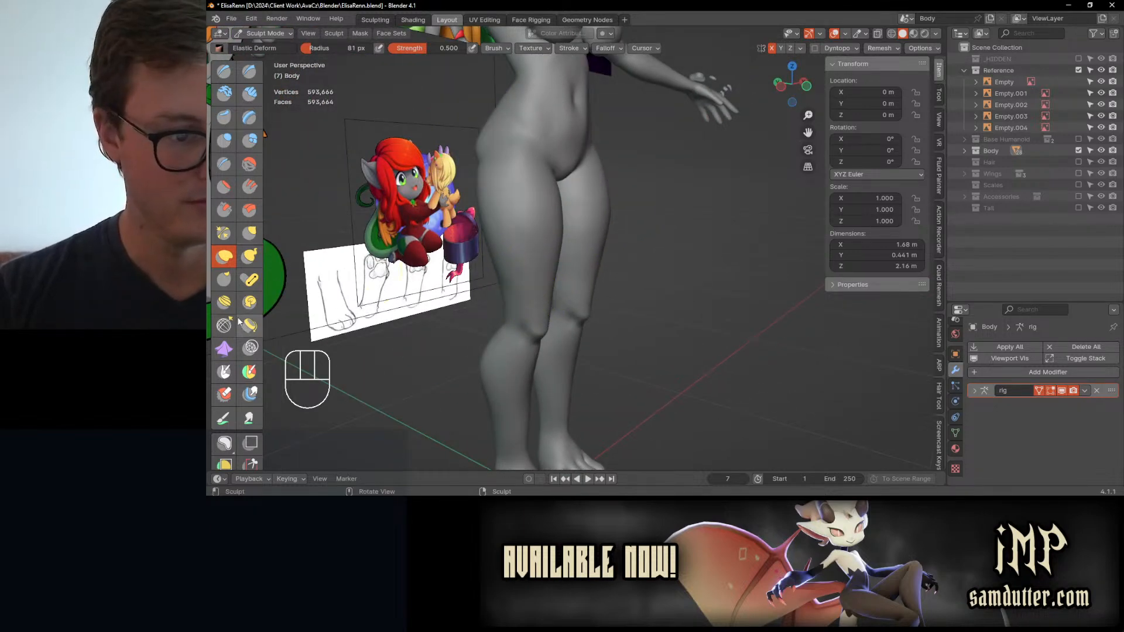
{"action": "left_click", "coordinate": [223, 325]}
{"action": "left_click_drag", "start_coordinate": [503, 257], "coordinate": [505, 256], "text": "shift"}
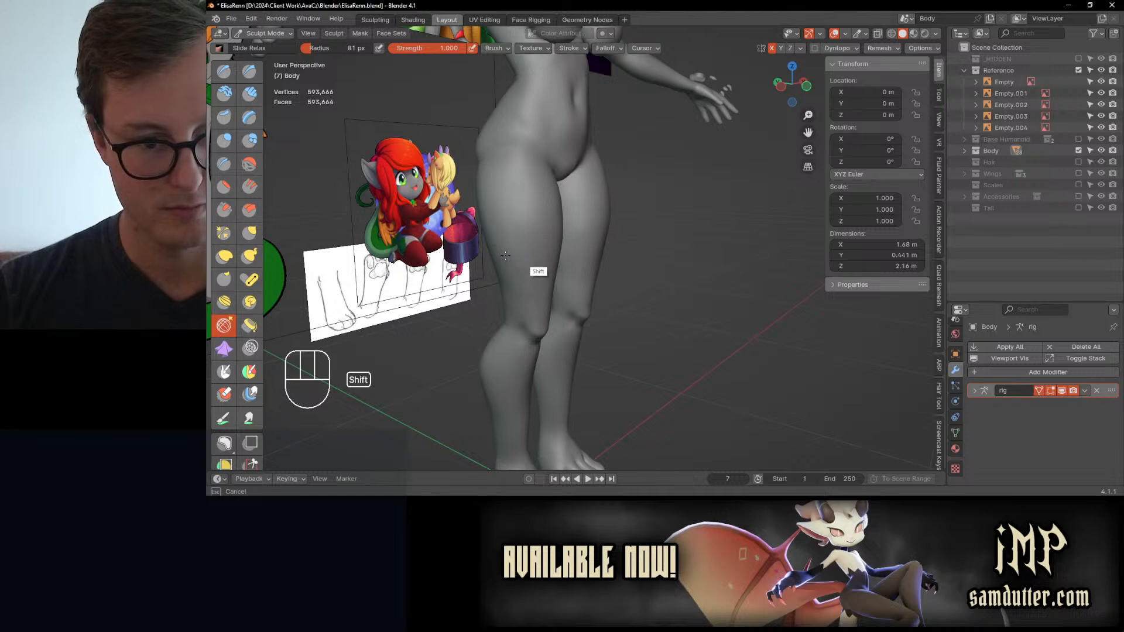
{"action": "middle_click_drag", "start_coordinate": [534, 251], "coordinate": [484, 261]}
Step: Switch to the Inflate/Deflate brush and set its radius to 123 px
{"action": "key", "text": "i"}
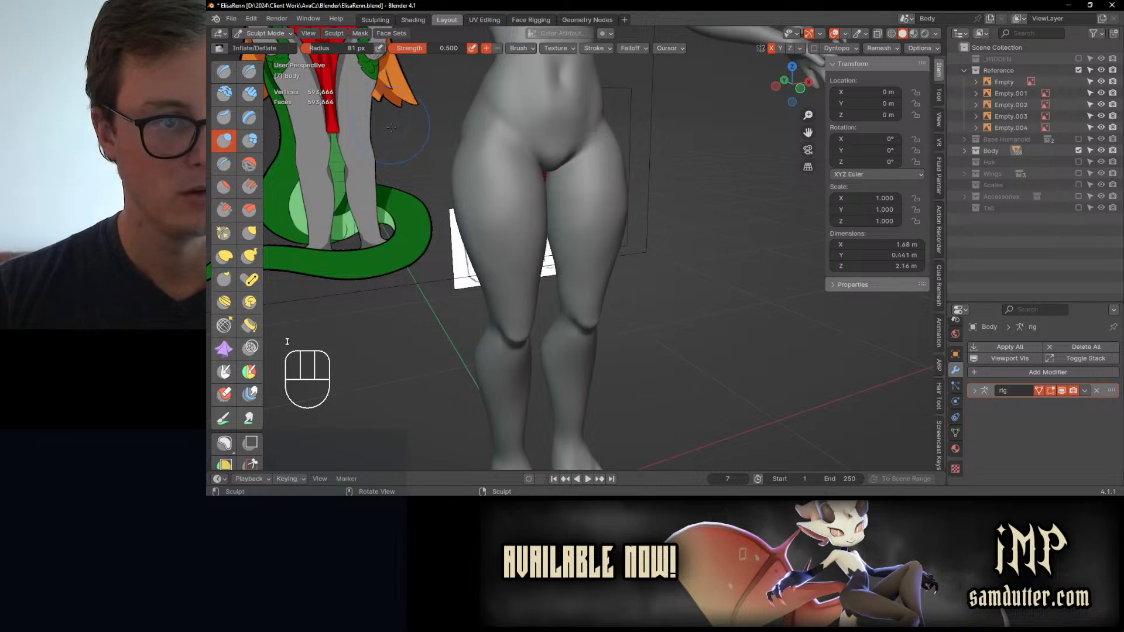
{"action": "key", "text": "bracketright"}
{"action": "key", "text": "bracketright"}
{"action": "key", "text": "bracketright"}
{"action": "key", "text": "bracketright"}
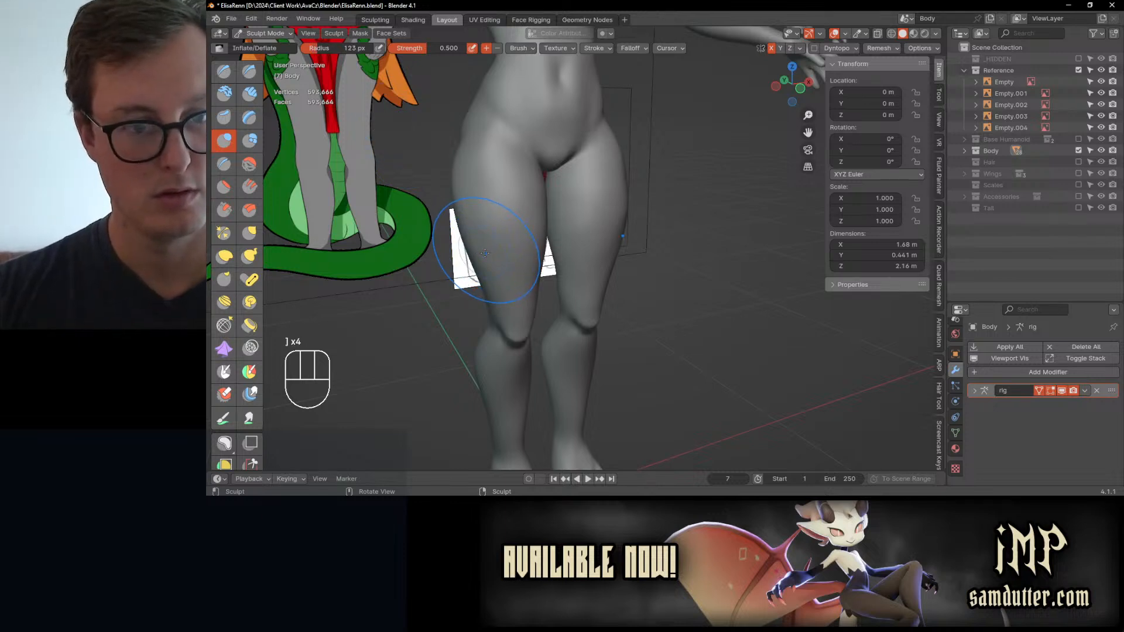
{"action": "key", "text": "f"}
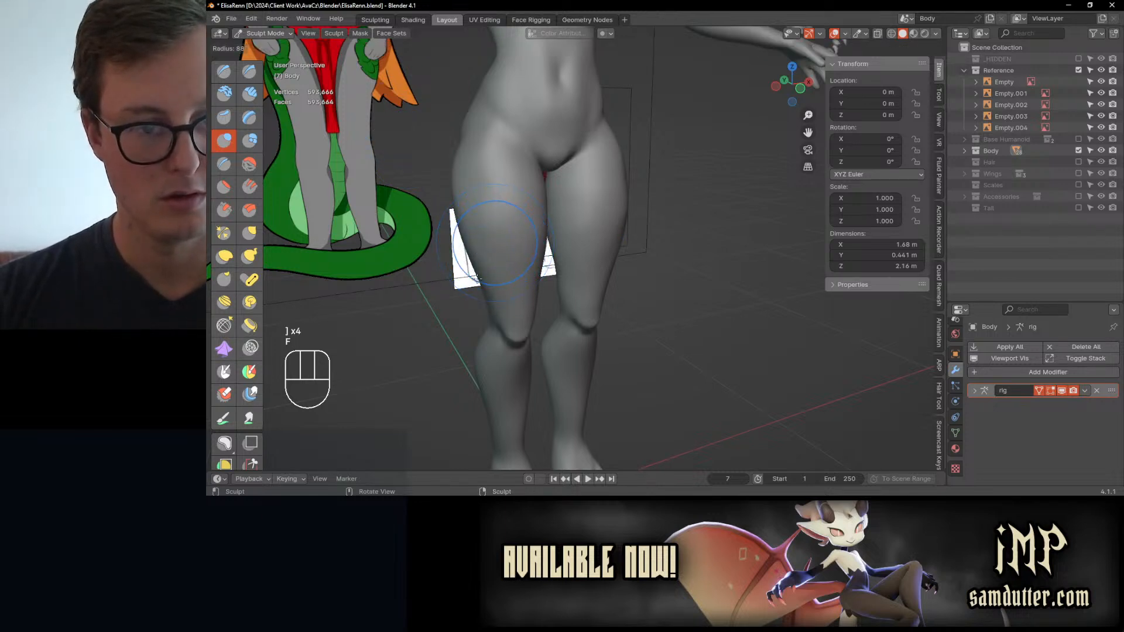
{"action": "left_click", "coordinate": [460, 294]}
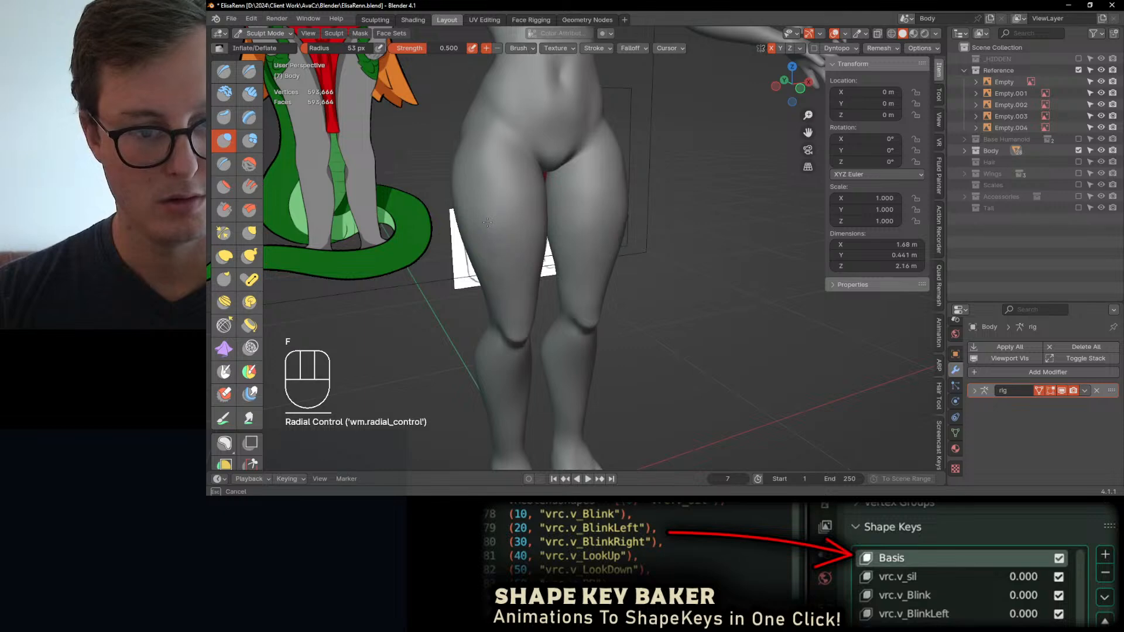
{"action": "key", "text": "ctrl+z"}
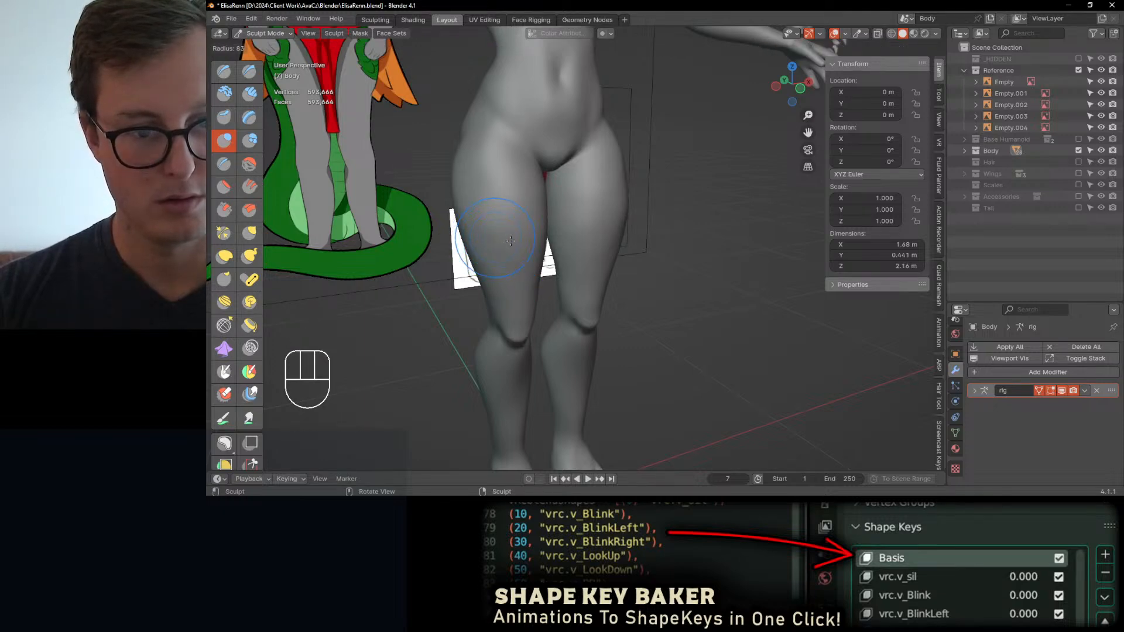
{"action": "left_click", "coordinate": [496, 245]}
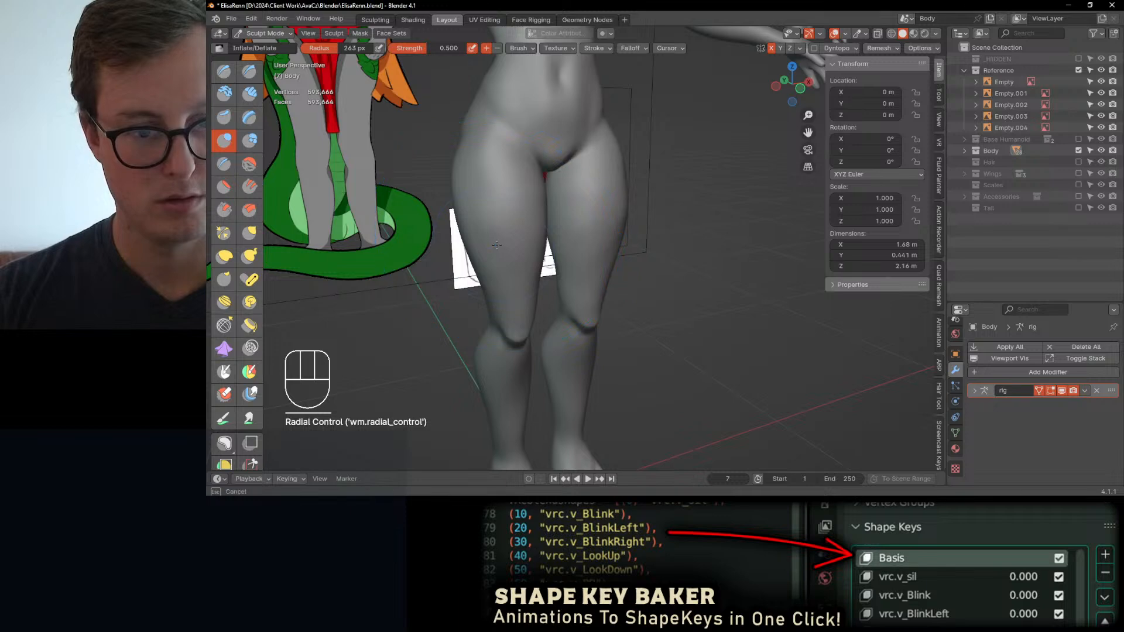
{"action": "key", "text": "ctrl+z"}
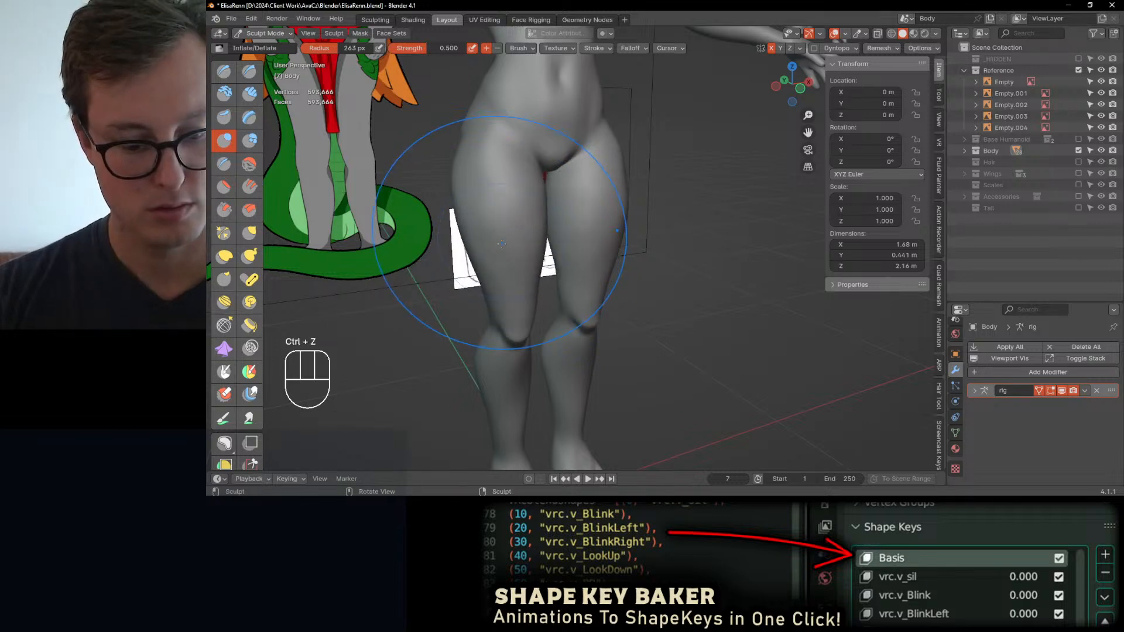
{"action": "key", "text": "bracketleft"}
{"action": "key", "text": "bracketleft"}
{"action": "key", "text": "bracketleft"}
{"action": "key", "text": "bracketleft"}
{"action": "key", "text": "bracketleft"}
{"action": "key", "text": "bracketleft"}
{"action": "key", "text": "bracketleft"}
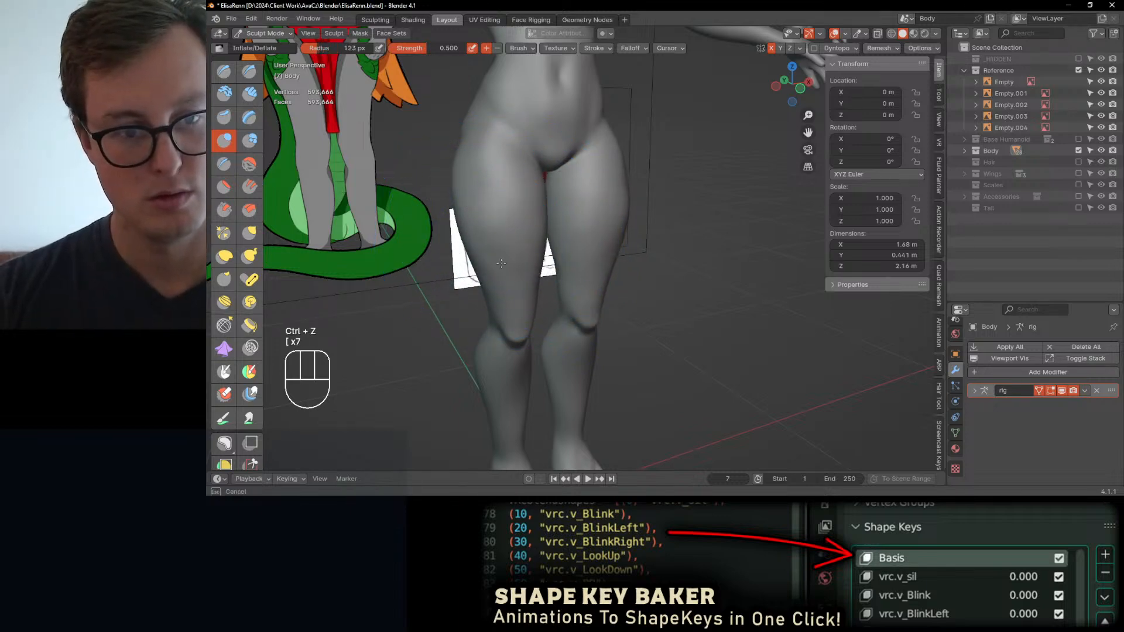
Step: Add volume to the front of the thighs with the Inflate/Deflate brush
{"action": "mouse_move", "coordinate": [485, 212]}
{"action": "middle_mouse_down", "text": "shift"}
{"action": "mouse_move", "coordinate": [508, 243]}
{"action": "mouse_move", "coordinate": [510, 276]}
{"action": "middle_mouse_up", "text": "shift"}
{"action": "left_click_drag", "start_coordinate": [519, 173], "coordinate": [520, 196], "text": "shift"}
{"action": "mouse_move", "coordinate": [520, 196]}
{"action": "middle_mouse_down"}
{"action": "mouse_move", "coordinate": [596, 210]}
{"action": "mouse_move", "coordinate": [597, 172]}
{"action": "mouse_move", "coordinate": [672, 144]}
{"action": "mouse_move", "coordinate": [621, 231]}
{"action": "middle_mouse_up"}
{"action": "middle_click_drag", "start_coordinate": [620, 232], "coordinate": [536, 71], "text": "ctrl"}
Step: Reshape the lower back, buttocks and rear thigh profile with Elastic Deform in the right side view
{"action": "key", "text": "KP_3"}
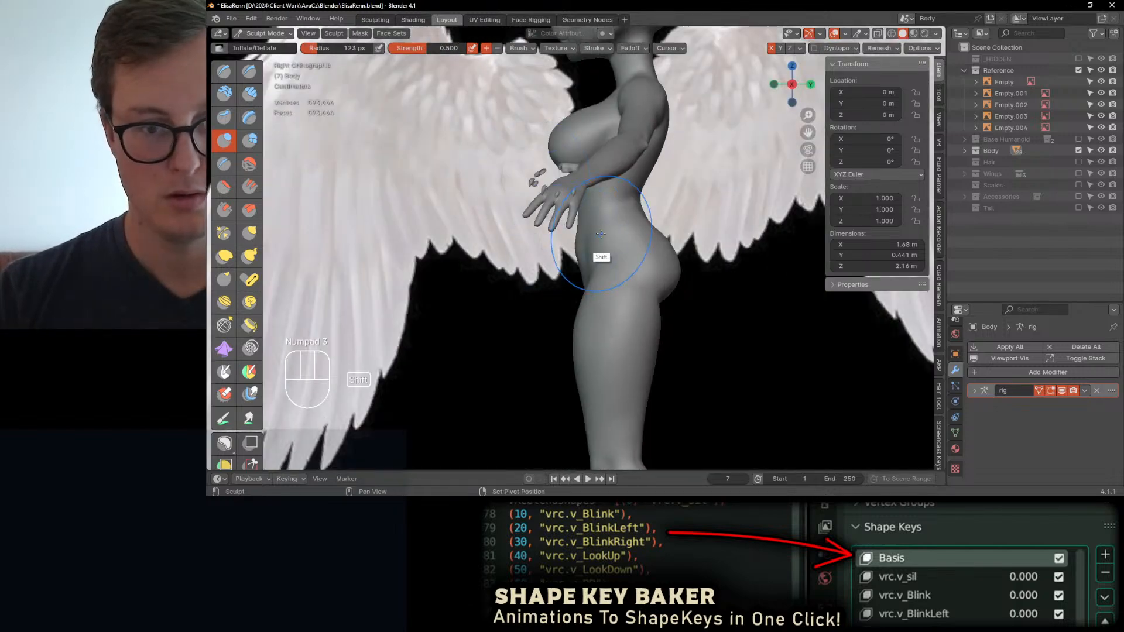
{"action": "middle_click_drag", "start_coordinate": [600, 256], "coordinate": [557, 261], "text": "shift"}
{"action": "mouse_move", "coordinate": [558, 261]}
{"action": "middle_mouse_down", "text": "ctrl"}
{"action": "mouse_move", "coordinate": [589, 236]}
{"action": "mouse_move", "coordinate": [616, 249]}
{"action": "middle_mouse_up", "text": "ctrl"}
{"action": "key", "text": "j"}
{"action": "left_click_drag", "start_coordinate": [608, 196], "coordinate": [605, 193]}
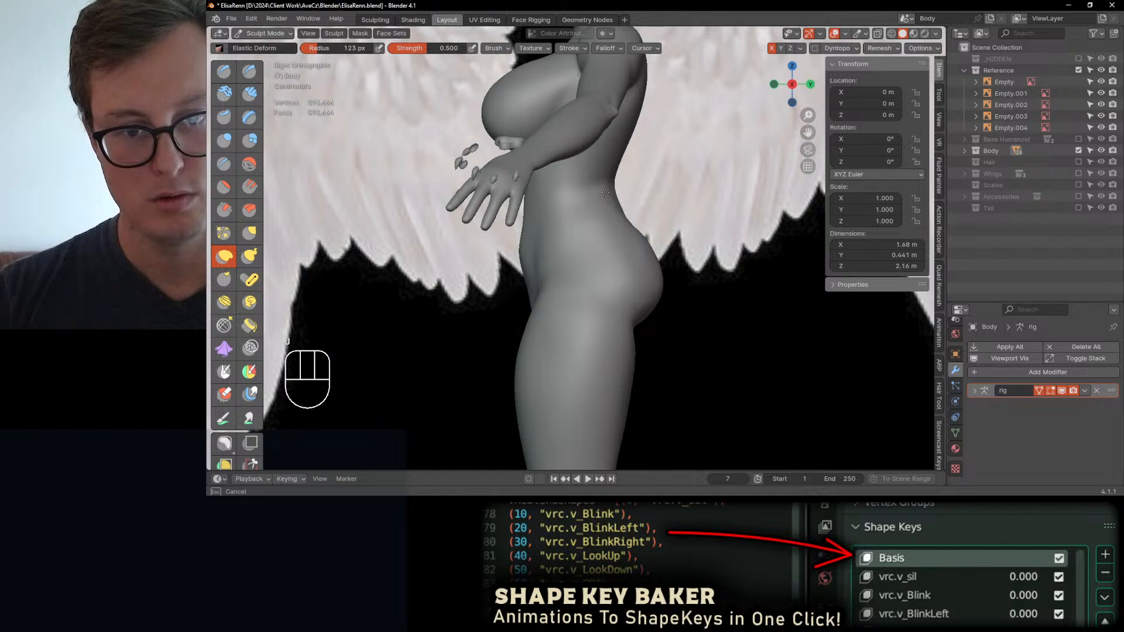
{"action": "mouse_move", "coordinate": [650, 241]}
{"action": "left_mouse_down"}
{"action": "mouse_move", "coordinate": [659, 274]}
{"action": "mouse_move", "coordinate": [636, 281]}
{"action": "left_mouse_up"}
{"action": "middle_click_drag", "start_coordinate": [636, 261], "coordinate": [622, 326], "text": "ctrl"}
{"action": "middle_click_drag", "start_coordinate": [617, 332], "coordinate": [579, 258], "text": "shift"}
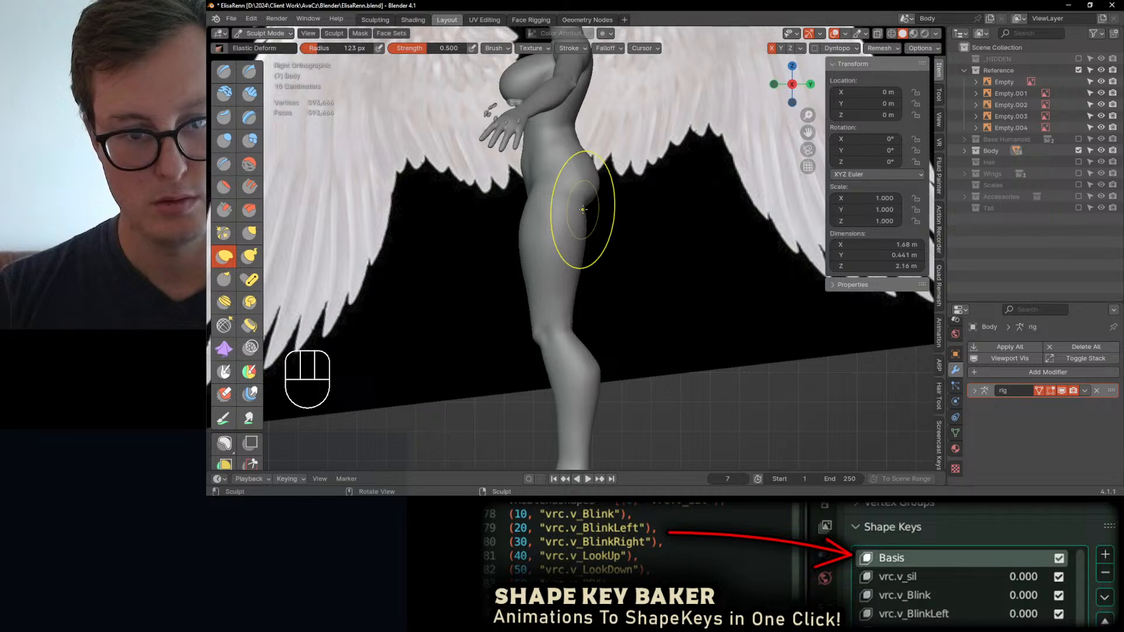
Step: Return the body to Object Mode and save the file
{"action": "mouse_move", "coordinate": [583, 209]}
{"action": "middle_mouse_down"}
{"action": "mouse_move", "coordinate": [615, 251]}
{"action": "mouse_move", "coordinate": [577, 271]}
{"action": "mouse_move", "coordinate": [657, 259]}
{"action": "mouse_move", "coordinate": [605, 289]}
{"action": "mouse_move", "coordinate": [583, 258]}
{"action": "mouse_move", "coordinate": [499, 250]}
{"action": "middle_mouse_up"}
{"action": "key", "text": "ctrl+Tab"}
{"action": "key", "text": "ctrl+s"}
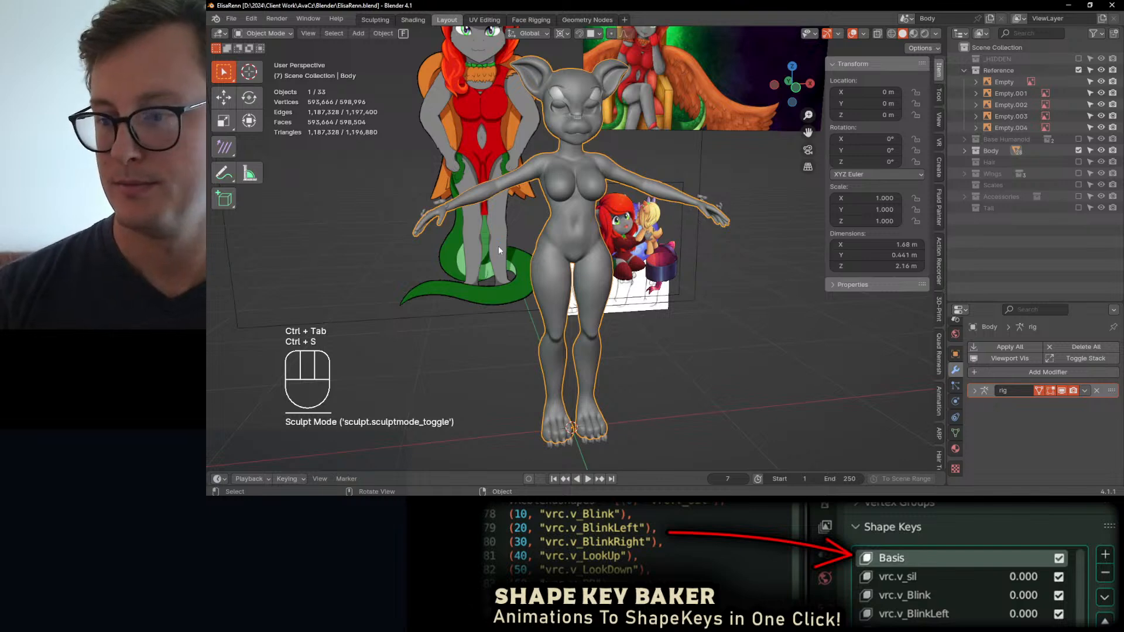
Step: Scale the Body object uniformly to about 1.035 so the head lines up with the eyes, and apply its scale
{"action": "scroll", "coordinate": [497, 246], "scroll_direction": "up", "scroll_amount": 8}
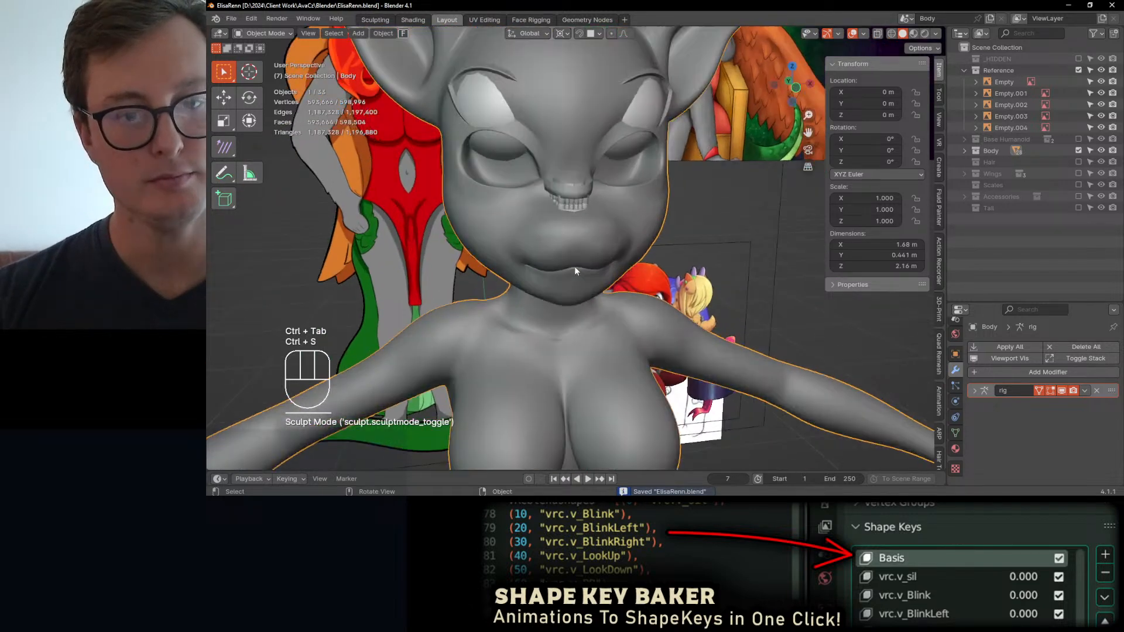
{"action": "left_click", "coordinate": [628, 150]}
{"action": "scroll", "coordinate": [649, 145], "scroll_direction": "down", "scroll_amount": 8}
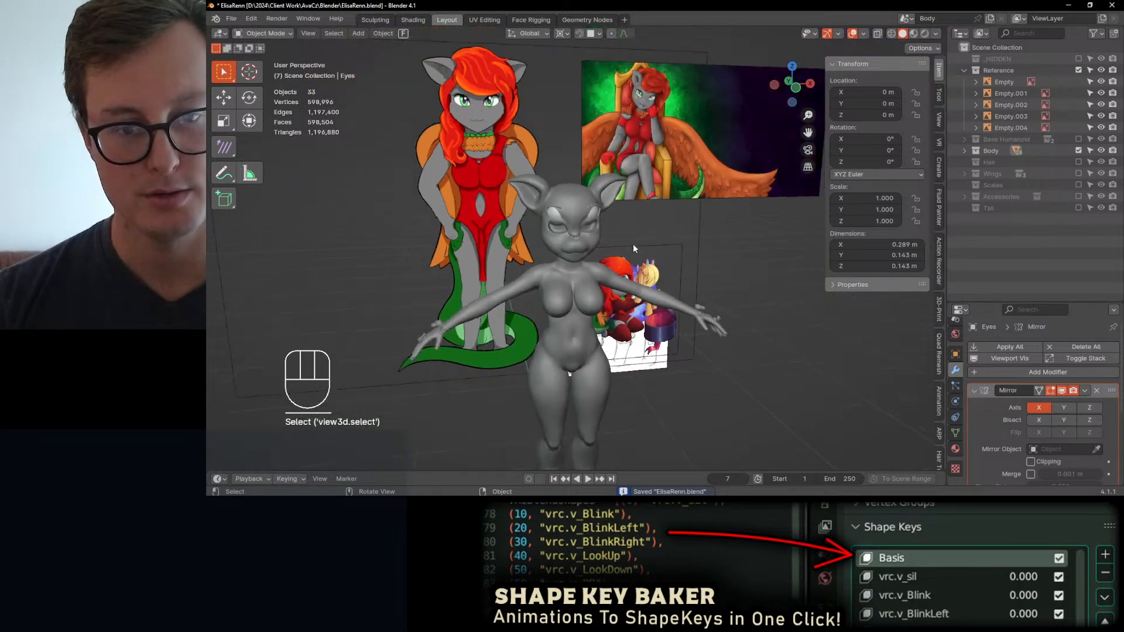
{"action": "scroll", "coordinate": [561, 216], "scroll_direction": "up", "scroll_amount": 2}
{"action": "left_click", "coordinate": [570, 160]}
{"action": "key", "text": "s"}
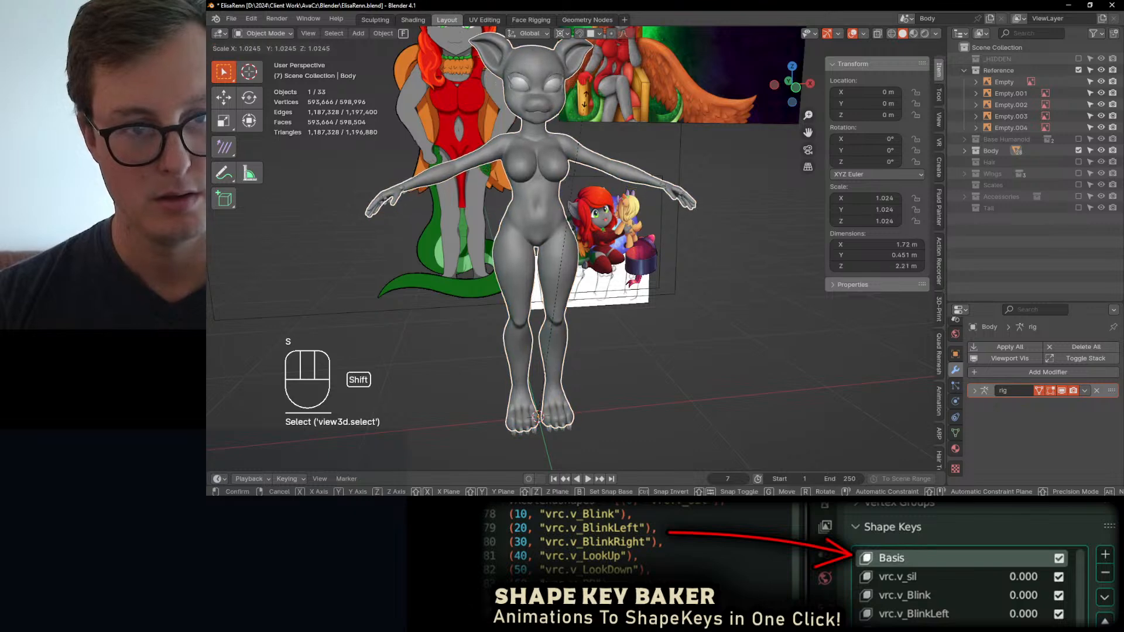
{"action": "left_click", "coordinate": [592, 69]}
{"action": "key", "text": "ctrl+a"}
{"action": "left_click", "coordinate": [648, 196]}
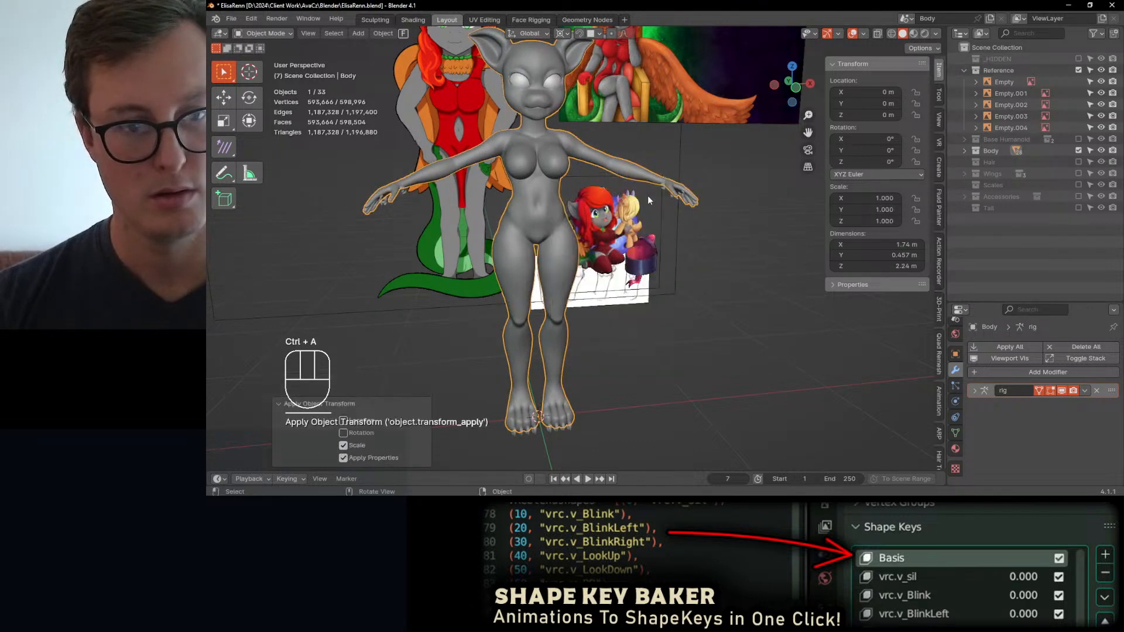
Step: Deselect the Body object and save the file again
{"action": "middle_click_drag", "start_coordinate": [648, 196], "coordinate": [522, 261]}
{"action": "left_click", "coordinate": [608, 256]}
{"action": "middle_click_drag", "start_coordinate": [608, 256], "coordinate": [595, 229]}
{"action": "key", "text": "ctrl+s"}
Step: Compare the rescaled body and its legs with the reference images in perspective and from the front
{"action": "scroll", "coordinate": [592, 255], "scroll_direction": "up", "scroll_amount": 4}
{"action": "scroll", "coordinate": [609, 207], "scroll_direction": "down", "scroll_amount": 5}
{"action": "scroll", "coordinate": [595, 234], "scroll_direction": "up", "scroll_amount": 2}
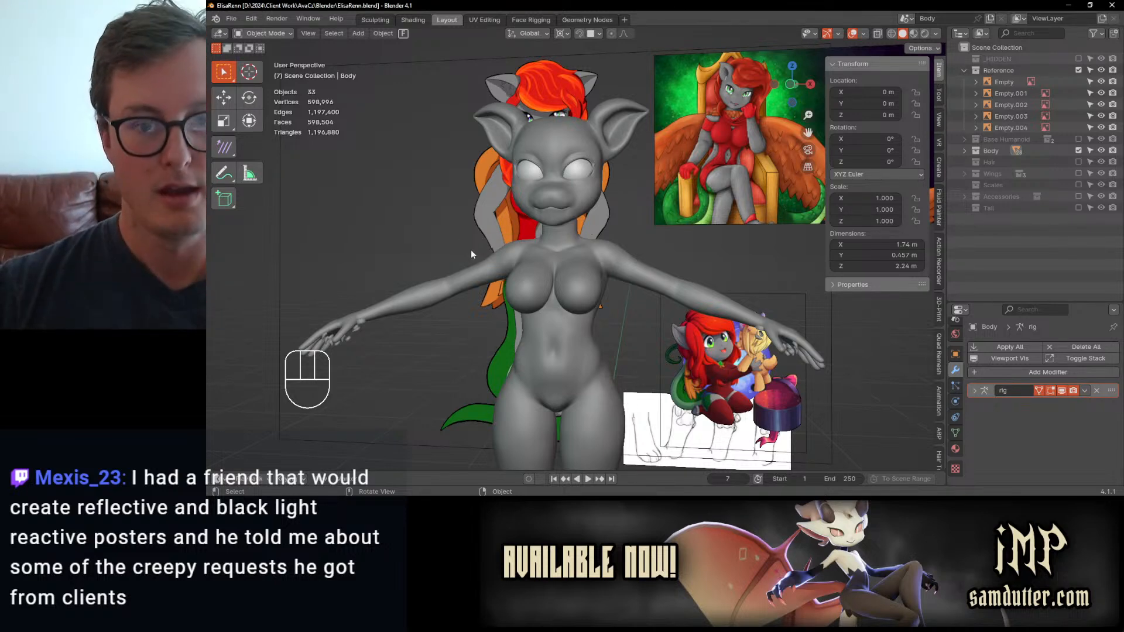
{"action": "scroll", "coordinate": [575, 309], "scroll_direction": "up", "scroll_amount": 4}
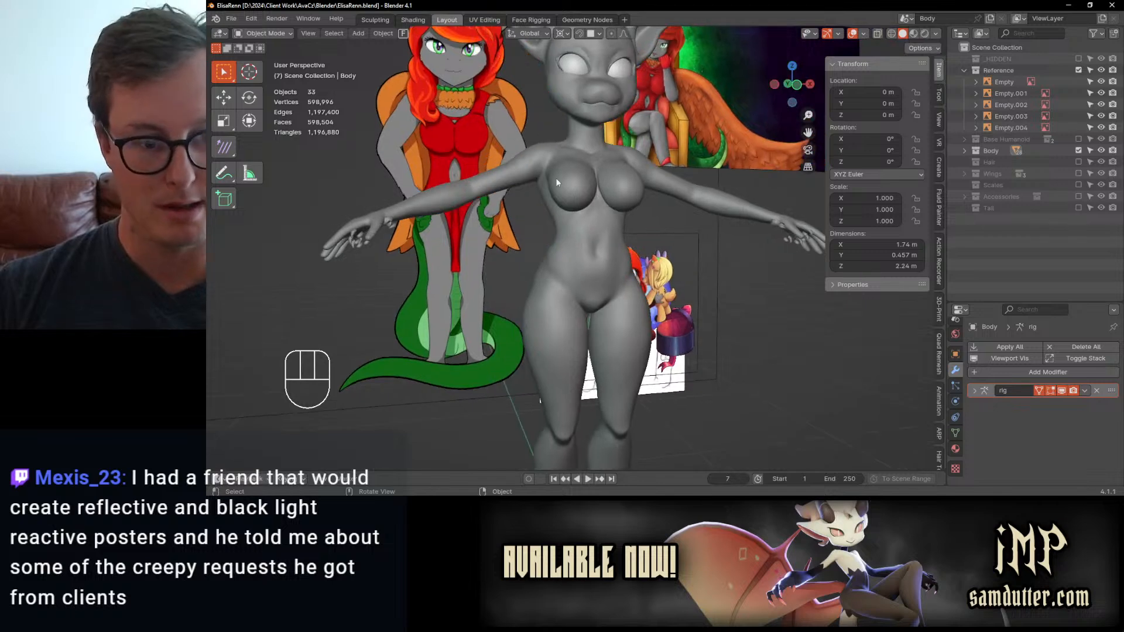
{"action": "key", "text": "KP_1"}
{"action": "middle_click_drag", "start_coordinate": [577, 351], "coordinate": [615, 253], "text": "shift"}
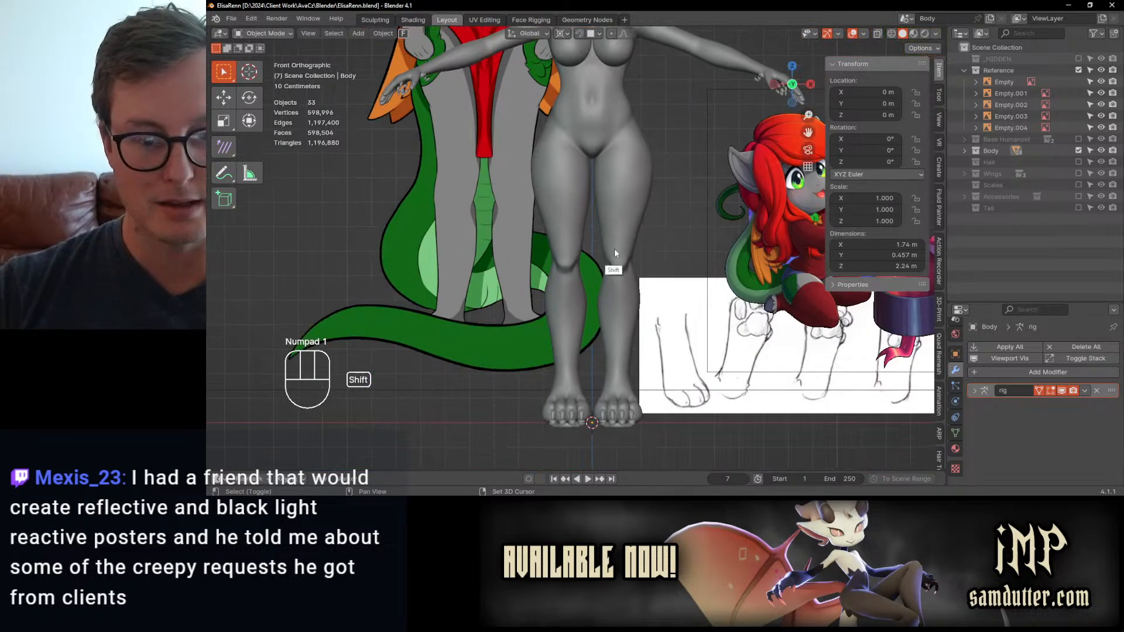
{"action": "middle_click_drag", "start_coordinate": [618, 304], "coordinate": [597, 314]}
Step: Select the Body object and put it back into Sculpt Mode
{"action": "left_click", "coordinate": [600, 313]}
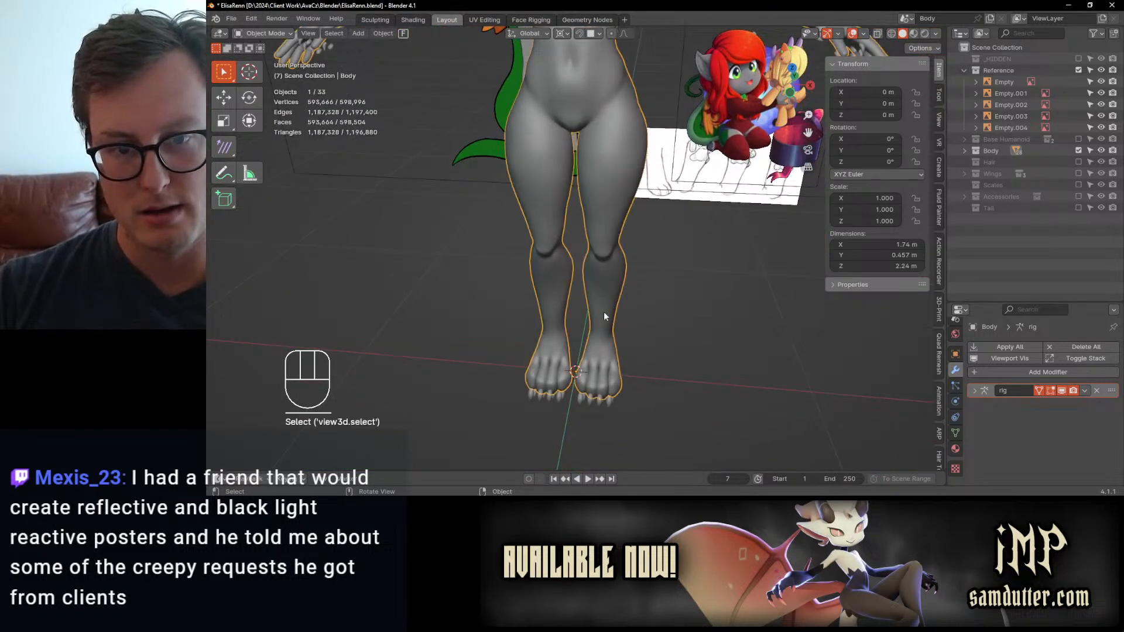
{"action": "key", "text": "ctrl+Tab"}
{"action": "left_click", "coordinate": [637, 404]}
Step: Refine the tops of the toes and the creases between them with the Elastic Deform brush
{"action": "scroll", "coordinate": [615, 364], "scroll_direction": "up", "scroll_amount": 5}
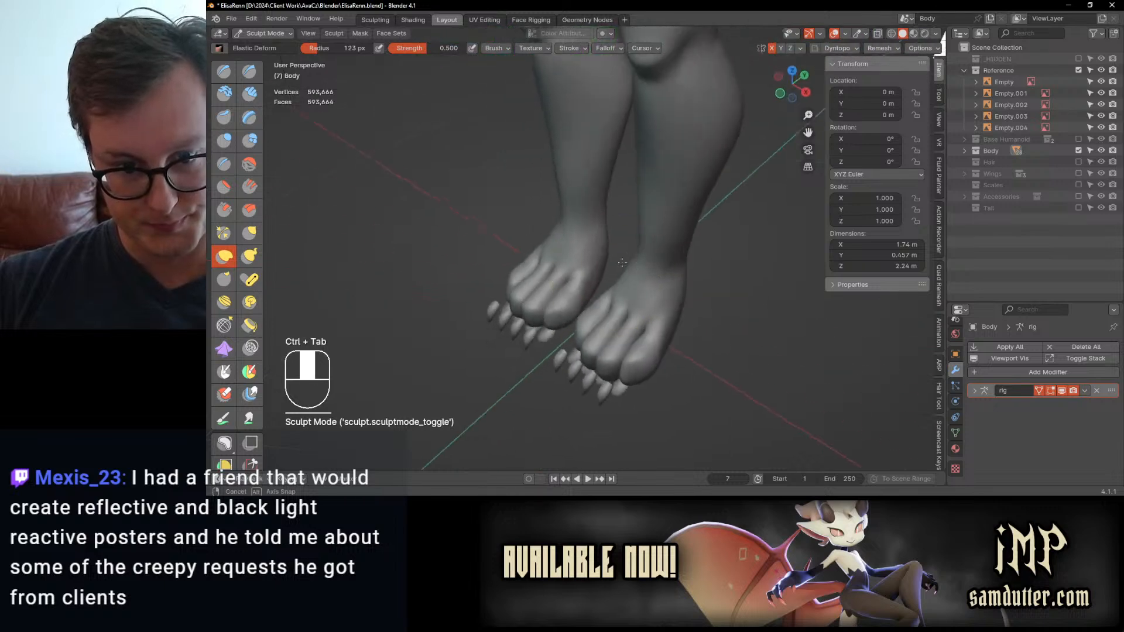
{"action": "scroll", "coordinate": [588, 297], "scroll_direction": "up", "scroll_amount": 2}
{"action": "middle_click_drag", "start_coordinate": [590, 294], "coordinate": [570, 271]}
{"action": "scroll", "coordinate": [602, 307], "scroll_direction": "up", "scroll_amount": 1}
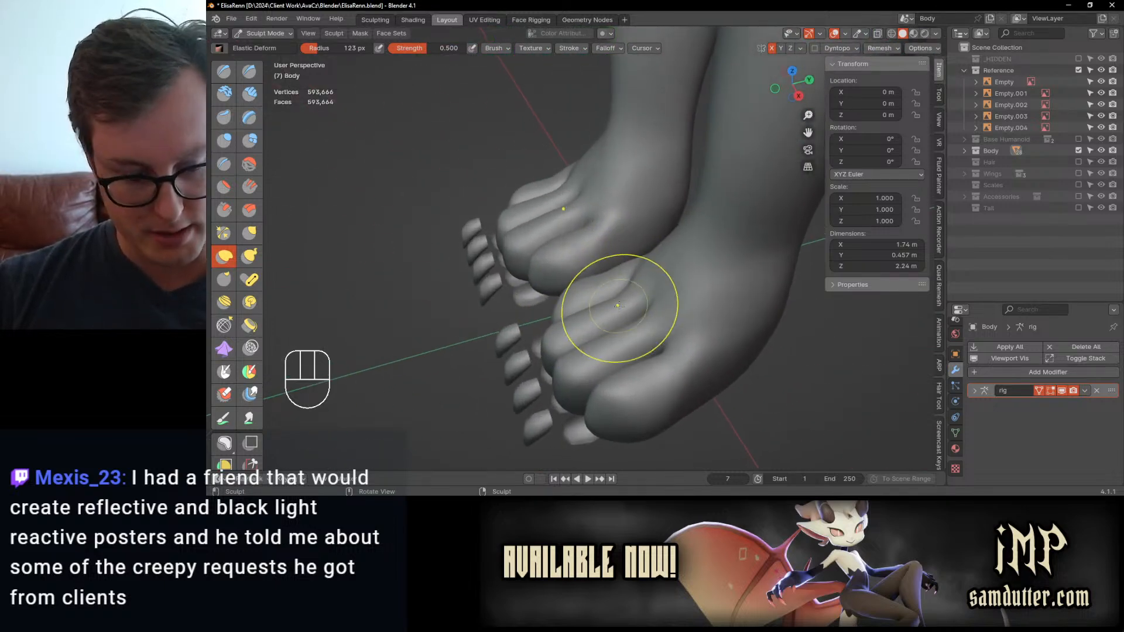
{"action": "mouse_move", "coordinate": [624, 310]}
{"action": "middle_mouse_down"}
{"action": "mouse_move", "coordinate": [614, 333]}
{"action": "mouse_move", "coordinate": [625, 339]}
{"action": "mouse_move", "coordinate": [639, 324]}
{"action": "middle_mouse_up"}
{"action": "key", "text": "j"}
{"action": "left_click_drag", "start_coordinate": [645, 322], "coordinate": [594, 328]}
{"action": "middle_click_drag", "start_coordinate": [624, 326], "coordinate": [589, 251]}
{"action": "middle_click_drag", "start_coordinate": [619, 287], "coordinate": [690, 318]}
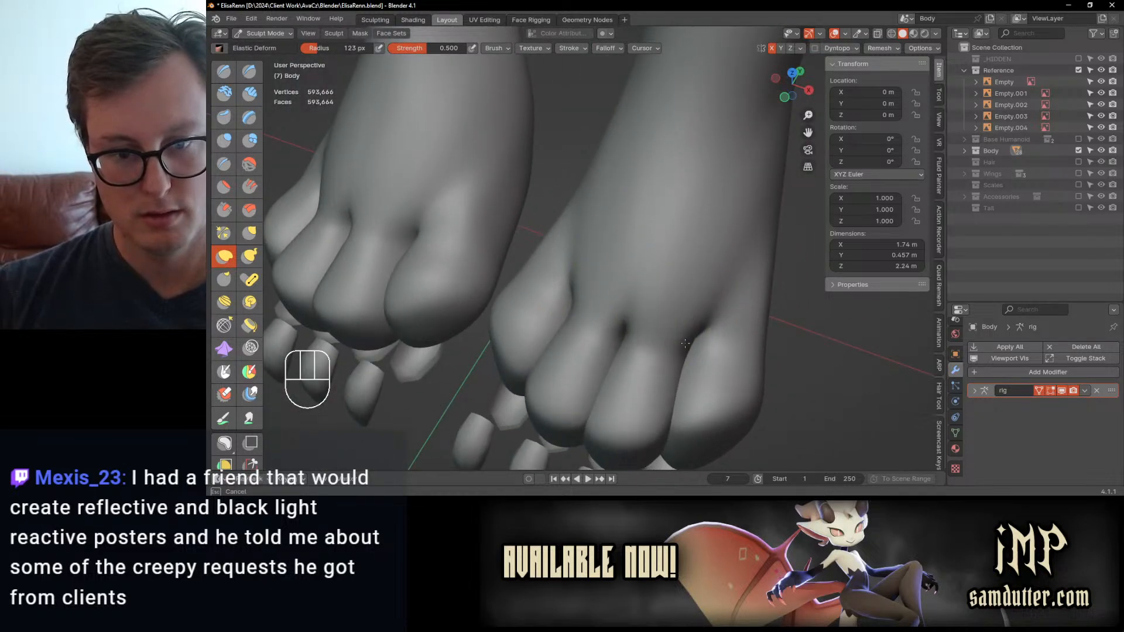
{"action": "left_click_drag", "start_coordinate": [695, 333], "coordinate": [659, 341]}
{"action": "middle_click_drag", "start_coordinate": [574, 287], "coordinate": [592, 213]}
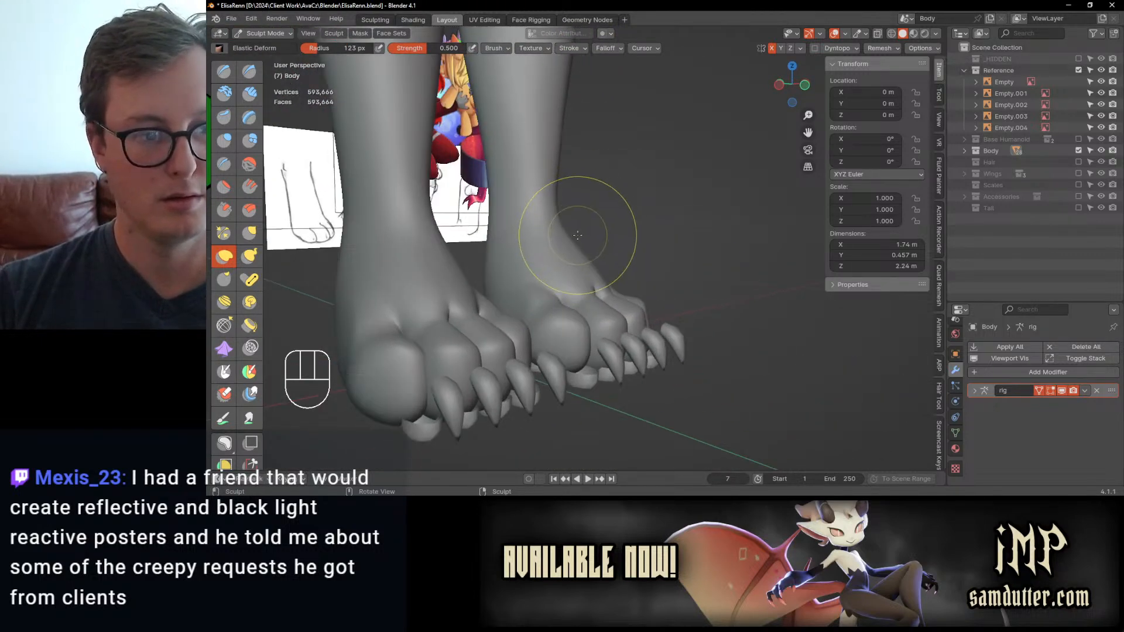
Step: Adjust the inner and outer contours of the ankles and lower shins with Elastic Deform from the front
{"action": "middle_click_drag", "start_coordinate": [496, 230], "coordinate": [632, 288]}
{"action": "mouse_move", "coordinate": [631, 288]}
{"action": "middle_mouse_down", "text": "ctrl"}
{"action": "mouse_move", "coordinate": [642, 278]}
{"action": "mouse_move", "coordinate": [623, 274]}
{"action": "middle_mouse_up", "text": "ctrl"}
{"action": "key", "text": "ctrl+z"}
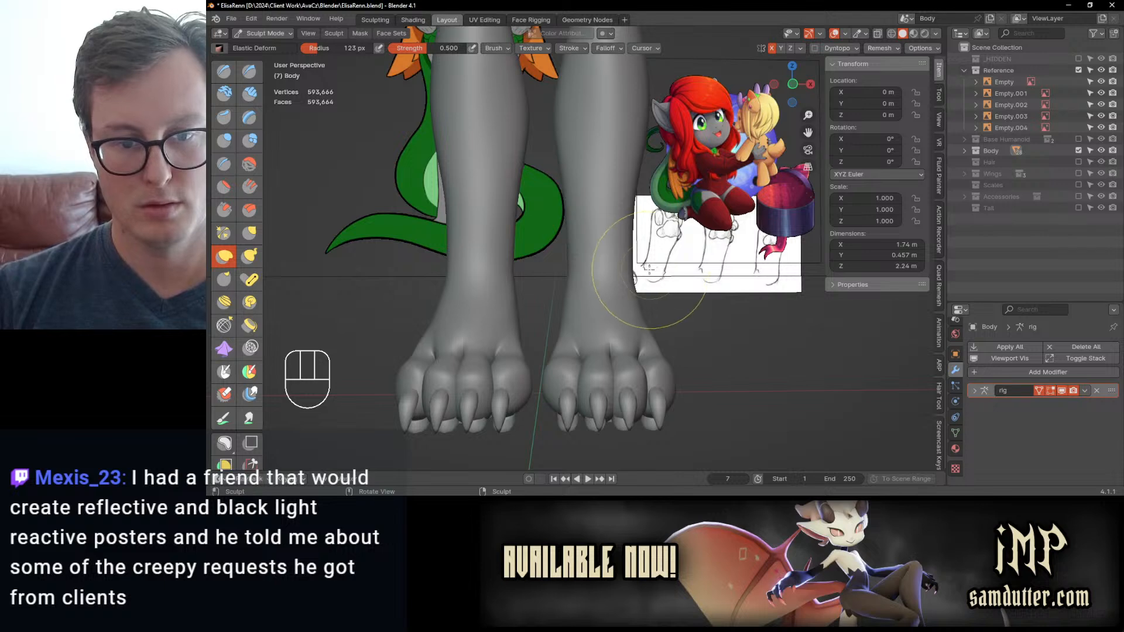
{"action": "left_click_drag", "start_coordinate": [624, 289], "coordinate": [631, 289]}
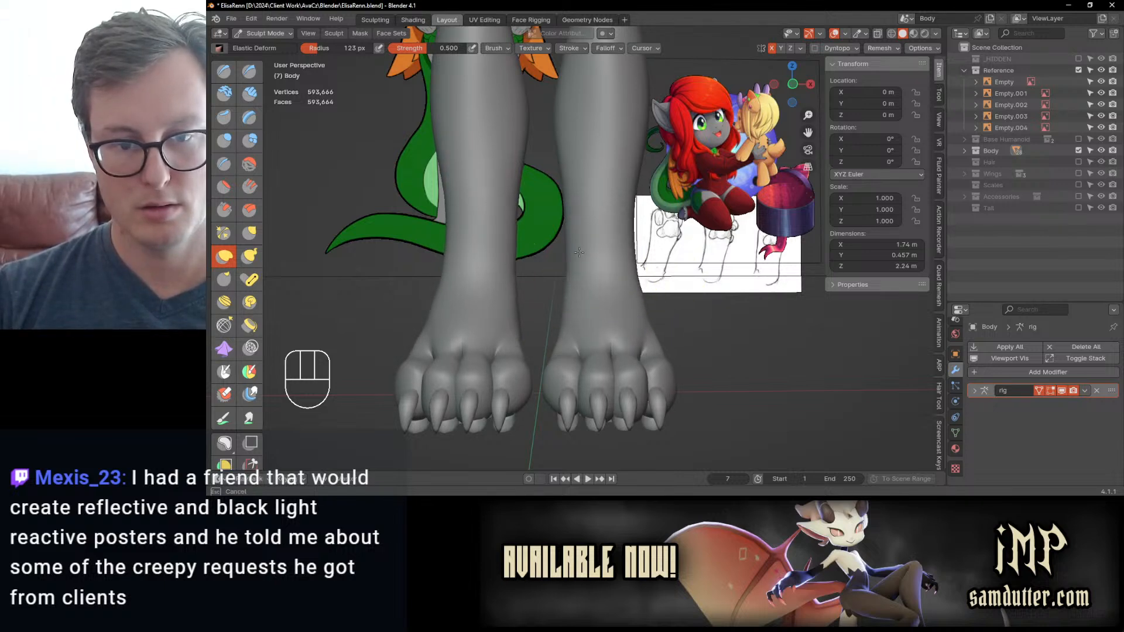
{"action": "middle_click_drag", "start_coordinate": [634, 272], "coordinate": [585, 293]}
{"action": "middle_click_drag", "start_coordinate": [679, 267], "coordinate": [683, 264]}
{"action": "scroll", "coordinate": [595, 266], "scroll_direction": "up", "scroll_amount": 2}
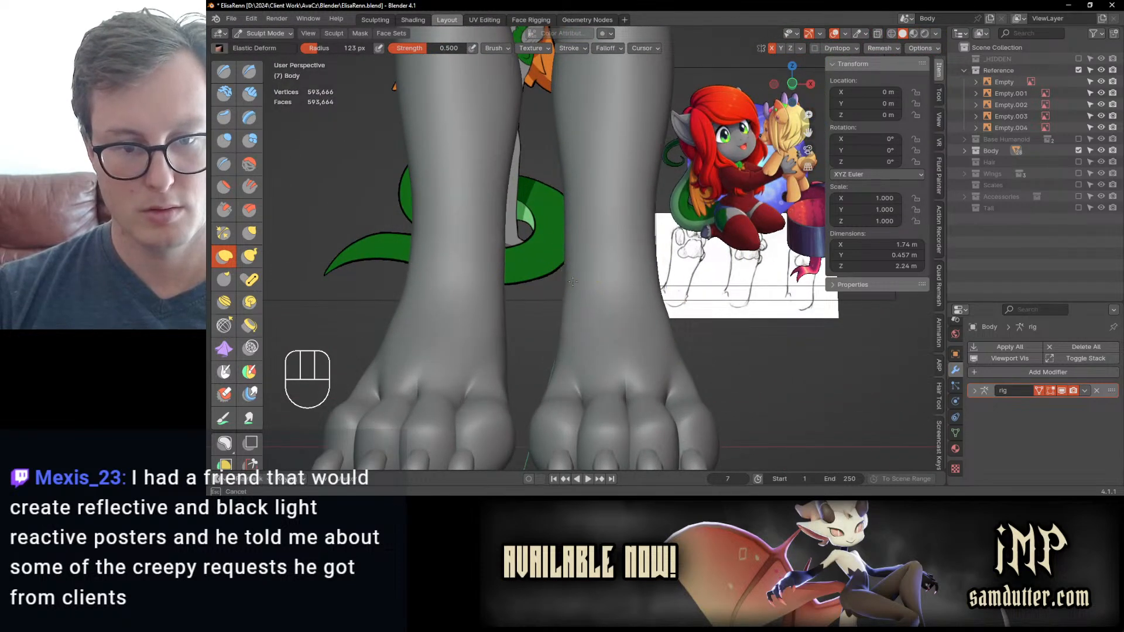
{"action": "mouse_move", "coordinate": [573, 282]}
{"action": "middle_mouse_down"}
{"action": "mouse_move", "coordinate": [662, 266]}
{"action": "mouse_move", "coordinate": [576, 270]}
{"action": "middle_mouse_up"}
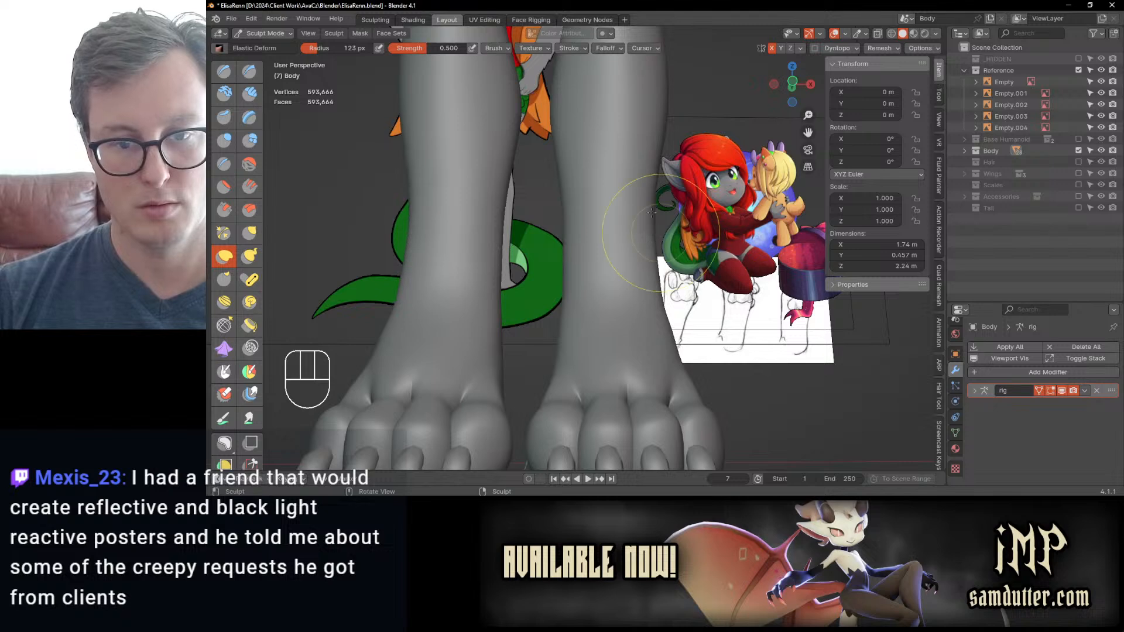
{"action": "left_click_drag", "start_coordinate": [658, 214], "coordinate": [661, 213]}
{"action": "mouse_move", "coordinate": [610, 251]}
{"action": "middle_mouse_down"}
{"action": "mouse_move", "coordinate": [635, 268]}
{"action": "mouse_move", "coordinate": [635, 286]}
{"action": "mouse_move", "coordinate": [607, 291]}
{"action": "mouse_move", "coordinate": [597, 281]}
{"action": "mouse_move", "coordinate": [617, 276]}
{"action": "mouse_move", "coordinate": [589, 257]}
{"action": "middle_mouse_up"}
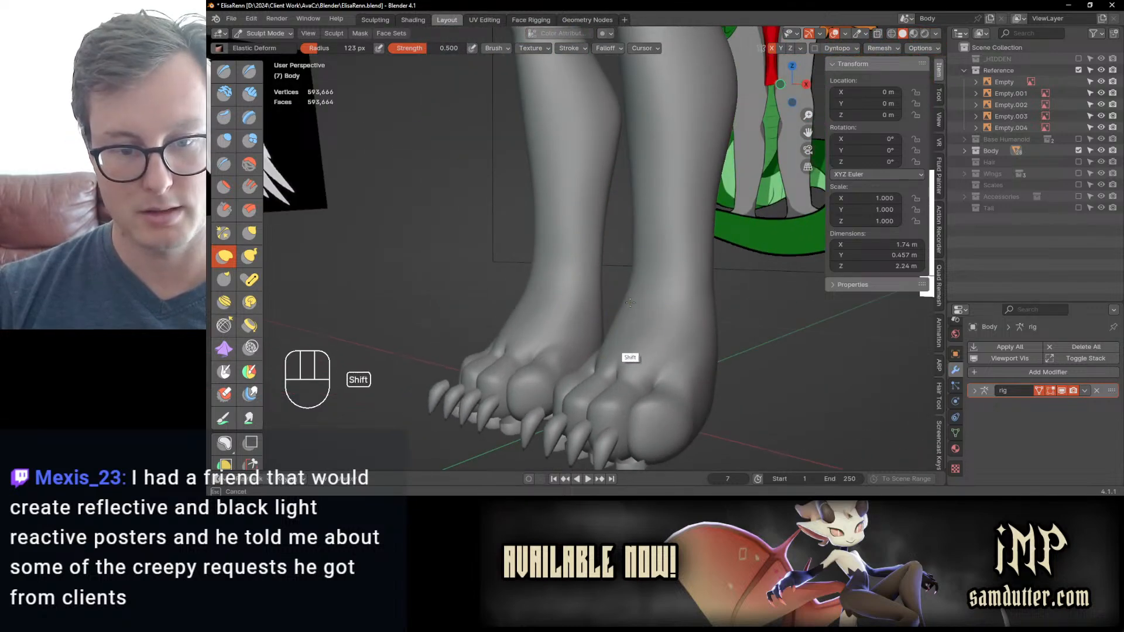
Step: Smooth the front of the ankles and reshape the back of the lower legs from the side with the Elastic Deform brush
{"action": "middle_click_drag", "start_coordinate": [622, 290], "coordinate": [615, 394], "text": "shift"}
{"action": "key", "text": "KP_3"}
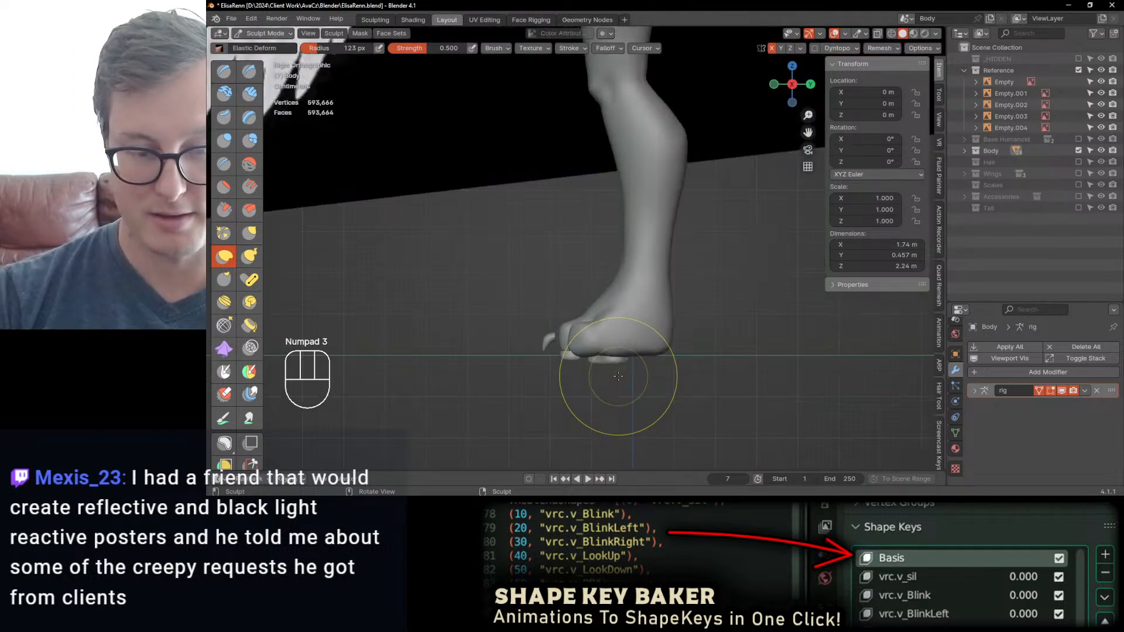
{"action": "scroll", "coordinate": [697, 267], "scroll_direction": "up", "scroll_amount": 1}
{"action": "middle_click_drag", "start_coordinate": [667, 270], "coordinate": [607, 271], "text": "shift"}
{"action": "scroll", "coordinate": [610, 278], "scroll_direction": "up", "scroll_amount": 1}
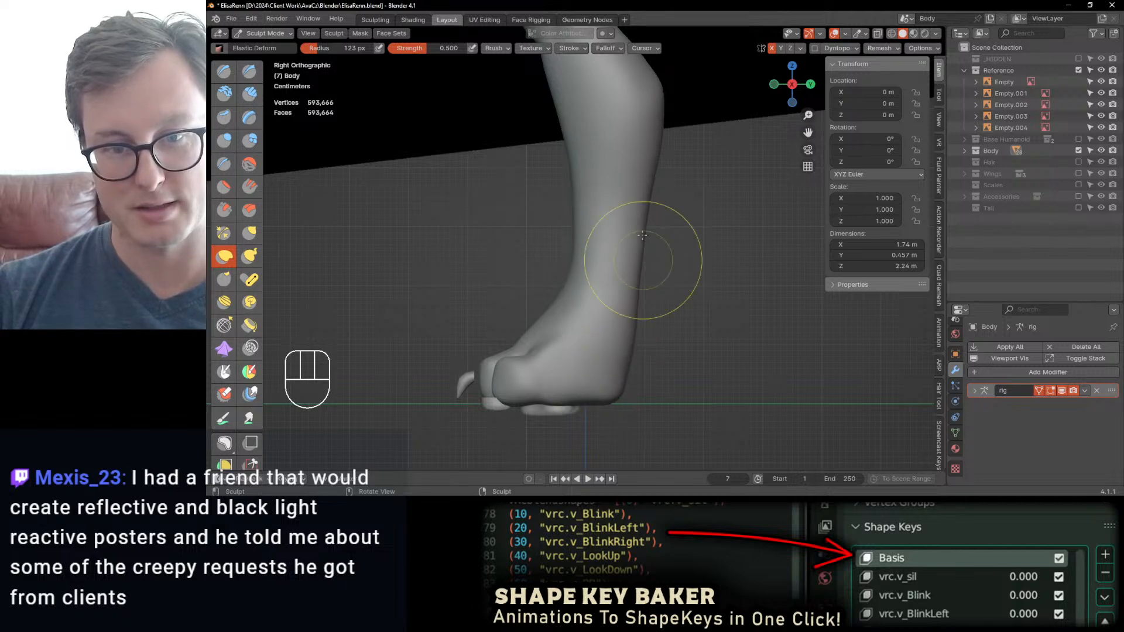
{"action": "mouse_move", "coordinate": [640, 204]}
{"action": "middle_mouse_down"}
{"action": "mouse_move", "coordinate": [640, 259]}
{"action": "mouse_move", "coordinate": [627, 222]}
{"action": "middle_mouse_up"}
{"action": "scroll", "coordinate": [629, 235], "scroll_direction": "down", "scroll_amount": 4}
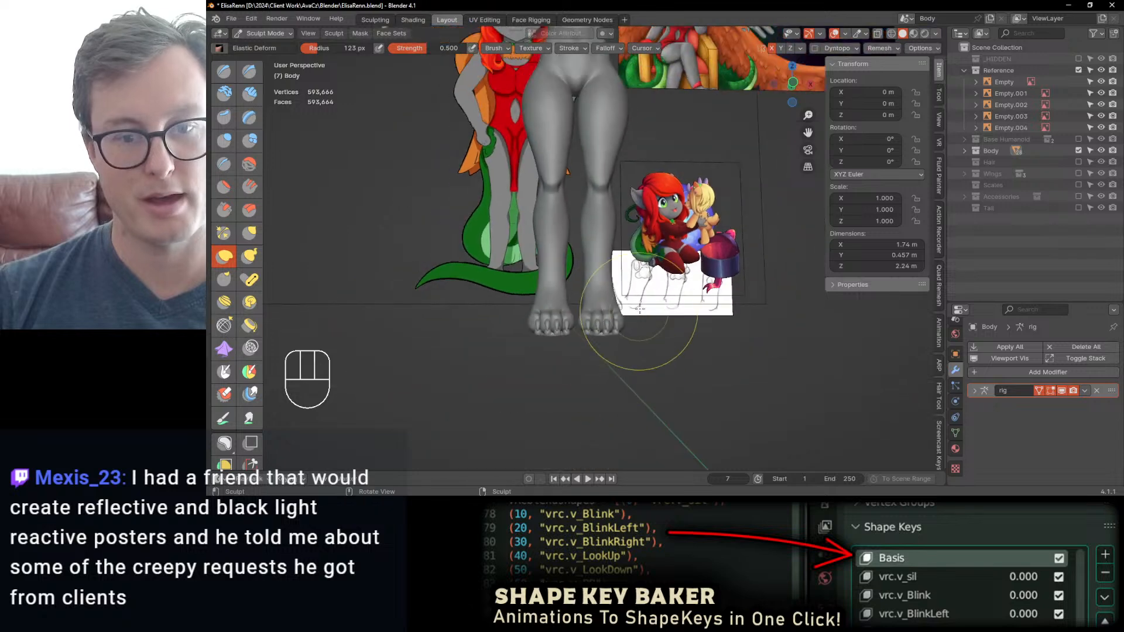
Step: Reduce the Elastic Deform radius to 99 px and soften the tops of the feet around the toe bases
{"action": "mouse_move", "coordinate": [642, 328]}
{"action": "middle_mouse_down"}
{"action": "mouse_move", "coordinate": [614, 342]}
{"action": "mouse_move", "coordinate": [638, 347]}
{"action": "mouse_move", "coordinate": [614, 326]}
{"action": "mouse_move", "coordinate": [624, 241]}
{"action": "mouse_move", "coordinate": [615, 296]}
{"action": "middle_mouse_up"}
{"action": "scroll", "coordinate": [603, 304], "scroll_direction": "up", "scroll_amount": 6}
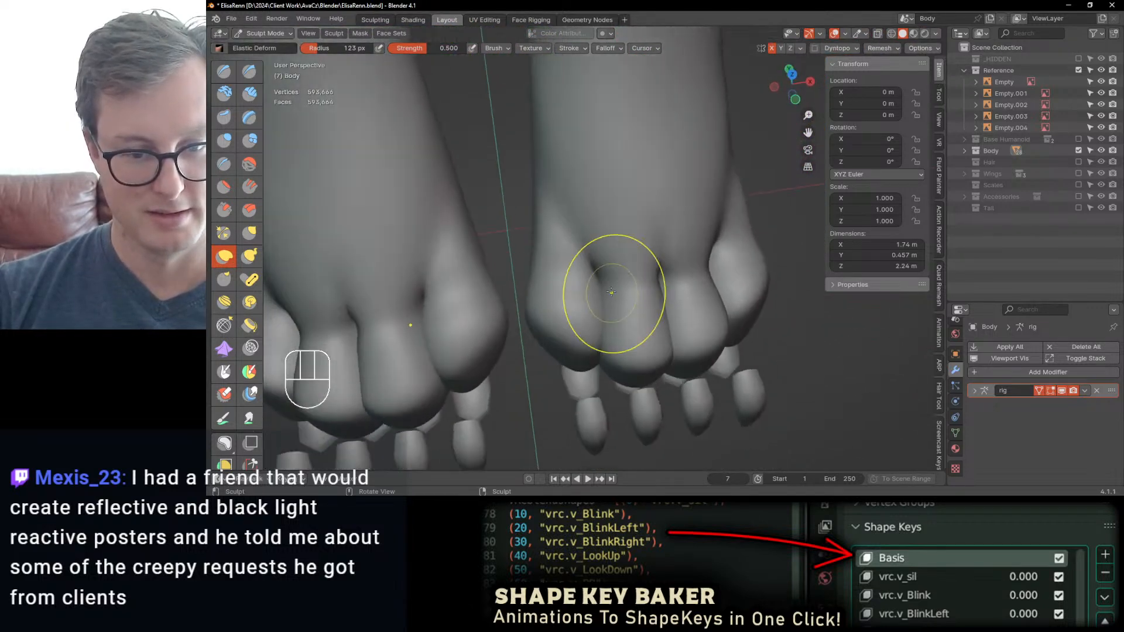
{"action": "scroll", "coordinate": [597, 284], "scroll_direction": "up", "scroll_amount": 1}
{"action": "key", "text": "bracketleft"}
{"action": "key", "text": "bracketleft"}
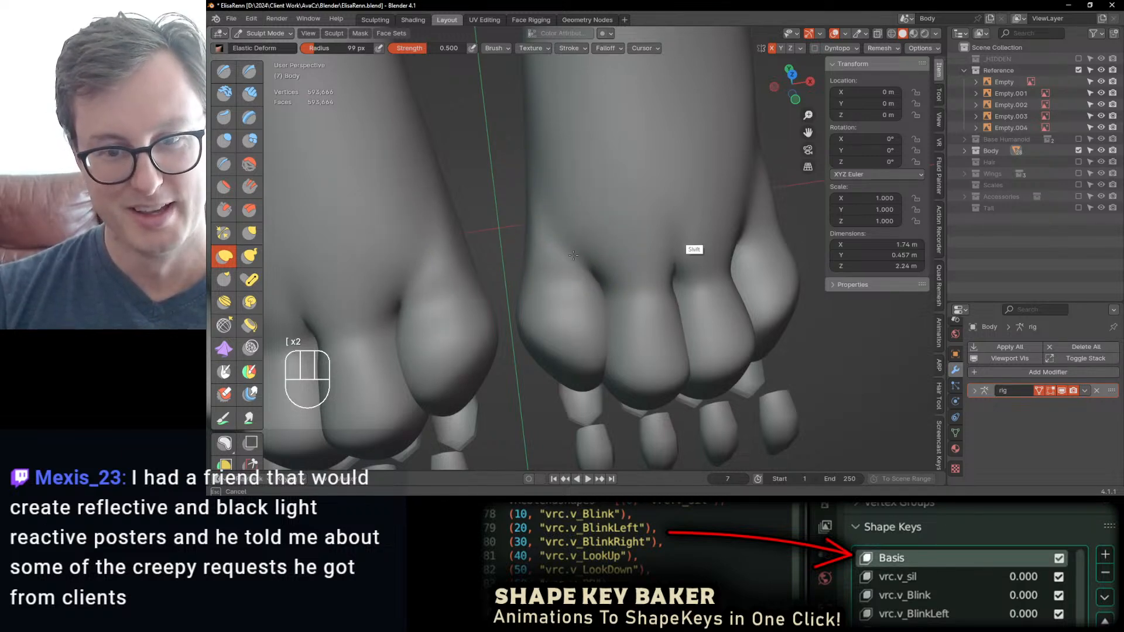
{"action": "left_click_drag", "start_coordinate": [573, 256], "coordinate": [576, 253]}
{"action": "scroll", "coordinate": [712, 199], "scroll_direction": "down", "scroll_amount": 1}
{"action": "left_click_drag", "start_coordinate": [716, 197], "coordinate": [718, 197]}
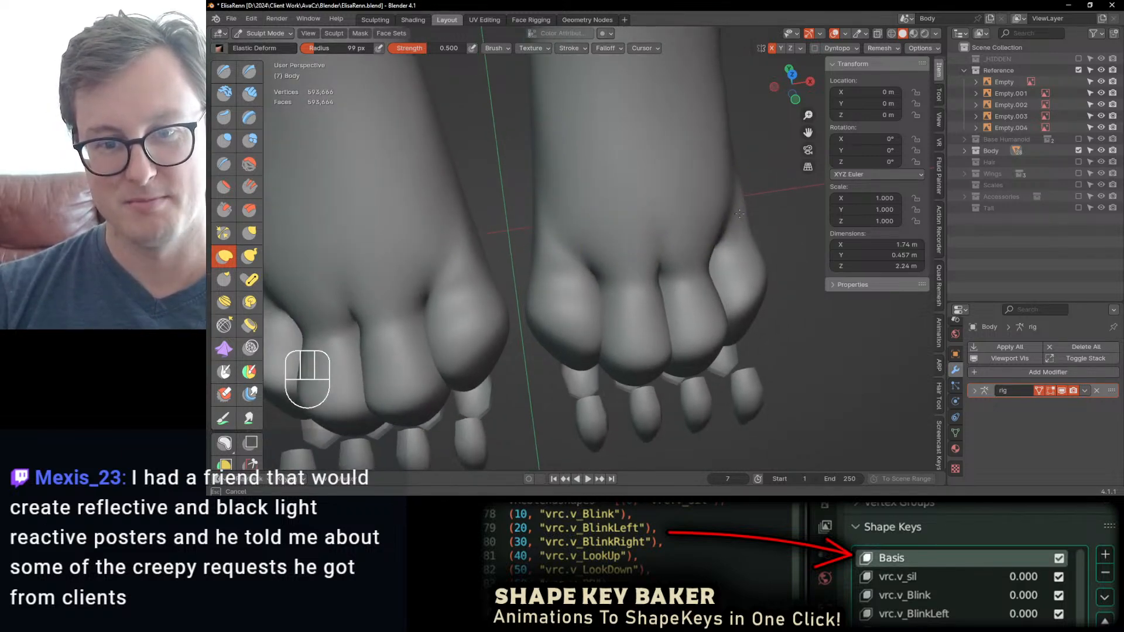
Step: Refine the bases of the innermost and outermost toes where they blend into the top of the foot
{"action": "key", "text": "q"}
{"action": "left_click", "coordinate": [724, 225]}
{"action": "key", "text": "q"}
{"action": "left_click", "coordinate": [726, 222]}
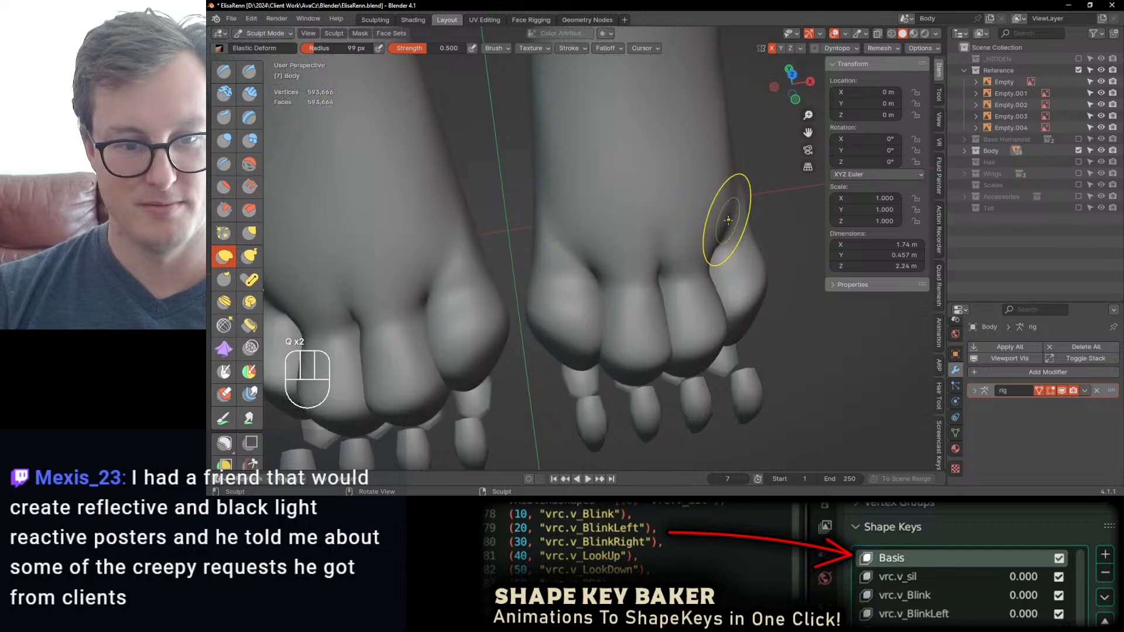
{"action": "left_click_drag", "start_coordinate": [546, 249], "coordinate": [544, 229]}
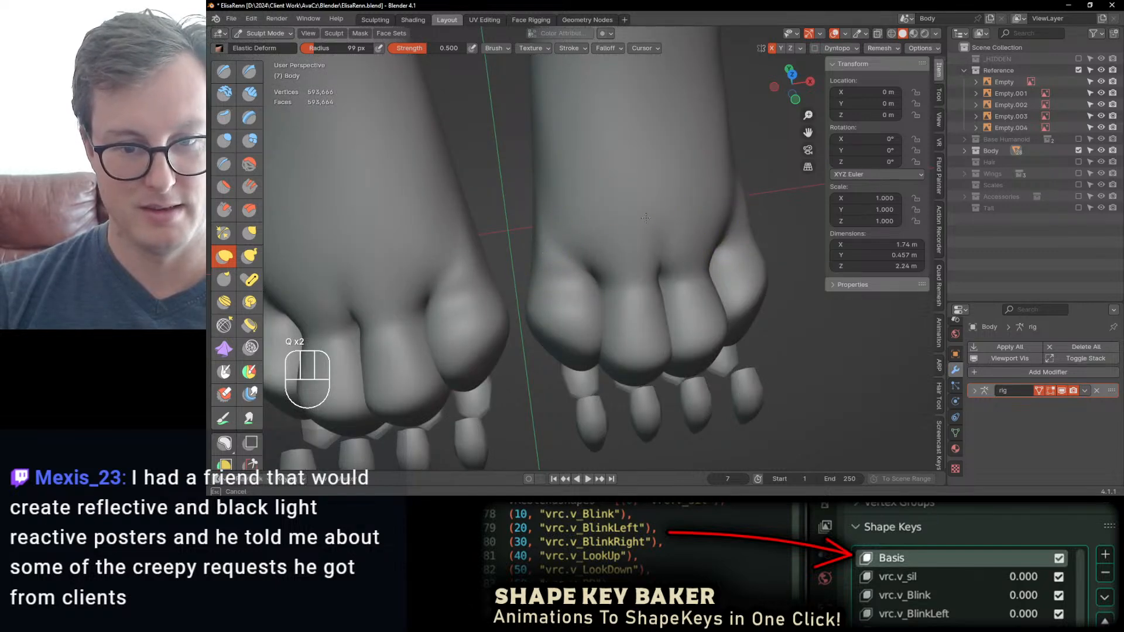
{"action": "left_click_drag", "start_coordinate": [645, 218], "coordinate": [532, 252]}
{"action": "mouse_move", "coordinate": [732, 238]}
{"action": "left_mouse_down"}
{"action": "mouse_move", "coordinate": [748, 220]}
{"action": "mouse_move", "coordinate": [685, 216]}
{"action": "mouse_move", "coordinate": [643, 246]}
{"action": "mouse_move", "coordinate": [562, 260]}
{"action": "mouse_move", "coordinate": [665, 268]}
{"action": "mouse_move", "coordinate": [572, 283]}
{"action": "mouse_move", "coordinate": [577, 306]}
{"action": "mouse_move", "coordinate": [593, 278]}
{"action": "left_mouse_up"}
{"action": "scroll", "coordinate": [721, 216], "scroll_direction": "down", "scroll_amount": 2}
{"action": "mouse_move", "coordinate": [592, 279]}
{"action": "middle_mouse_down"}
{"action": "mouse_move", "coordinate": [652, 239]}
{"action": "mouse_move", "coordinate": [595, 288]}
{"action": "mouse_move", "coordinate": [604, 283]}
{"action": "middle_mouse_up"}
{"action": "scroll", "coordinate": [606, 279], "scroll_direction": "up", "scroll_amount": 3}
{"action": "scroll", "coordinate": [542, 318], "scroll_direction": "down", "scroll_amount": 1}
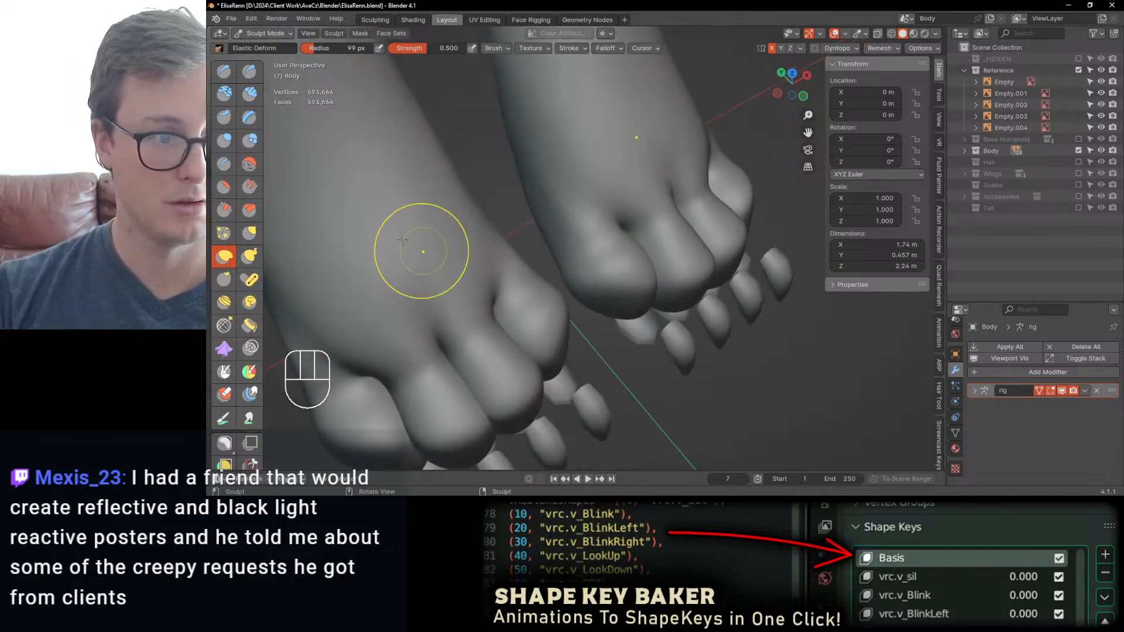
Step: Build up and smooth the tops of the toes and the ridges behind them with the Draw brush
{"action": "left_click", "coordinate": [224, 72]}
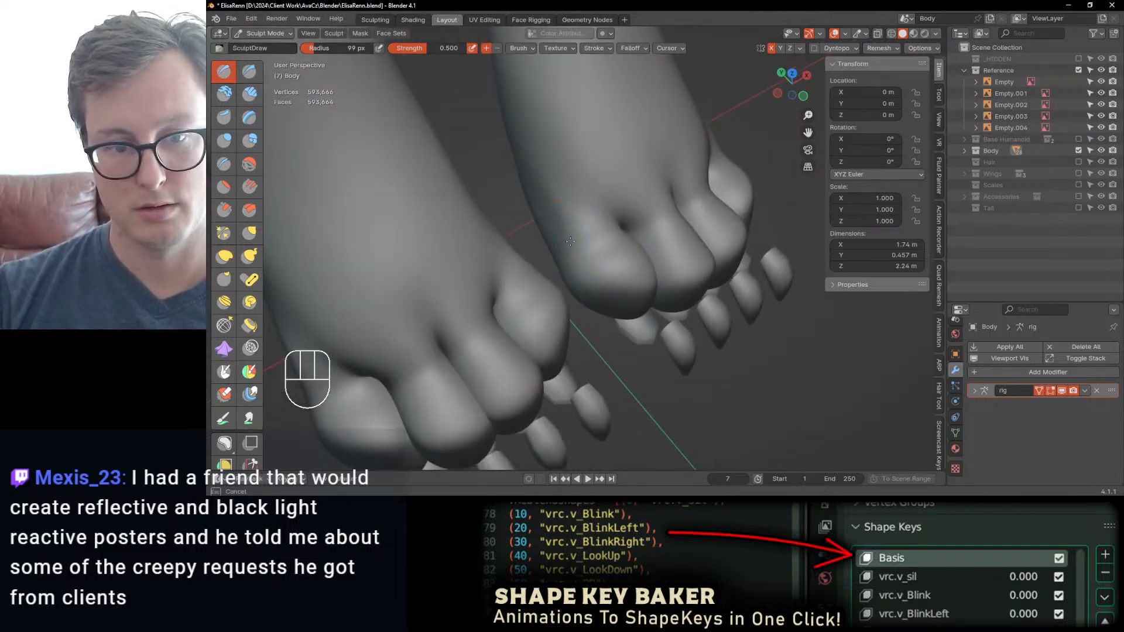
{"action": "left_click_drag", "start_coordinate": [605, 272], "coordinate": [603, 235]}
{"action": "middle_click_drag", "start_coordinate": [603, 235], "coordinate": [681, 249]}
{"action": "mouse_move", "coordinate": [681, 249]}
{"action": "left_mouse_down"}
{"action": "mouse_move", "coordinate": [704, 281]}
{"action": "mouse_move", "coordinate": [711, 266]}
{"action": "left_mouse_up"}
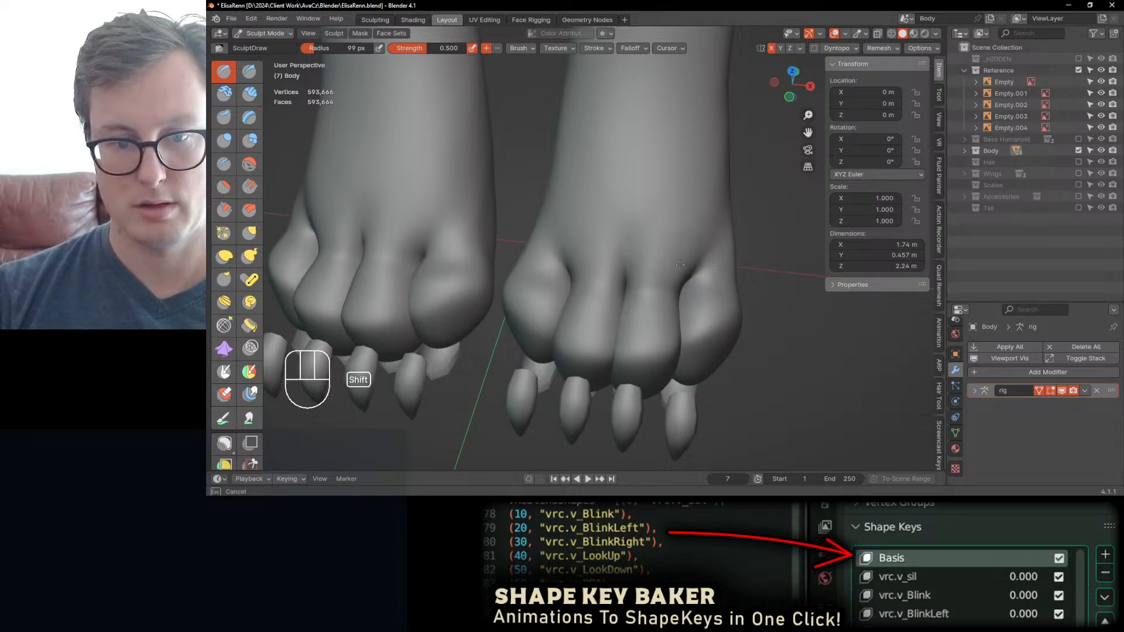
{"action": "mouse_move", "coordinate": [711, 266]}
{"action": "middle_mouse_down"}
{"action": "mouse_move", "coordinate": [647, 252]}
{"action": "mouse_move", "coordinate": [674, 307]}
{"action": "mouse_move", "coordinate": [656, 312]}
{"action": "mouse_move", "coordinate": [635, 245]}
{"action": "mouse_move", "coordinate": [618, 286]}
{"action": "mouse_move", "coordinate": [643, 301]}
{"action": "mouse_move", "coordinate": [578, 263]}
{"action": "mouse_move", "coordinate": [651, 246]}
{"action": "mouse_move", "coordinate": [648, 279]}
{"action": "middle_mouse_up"}
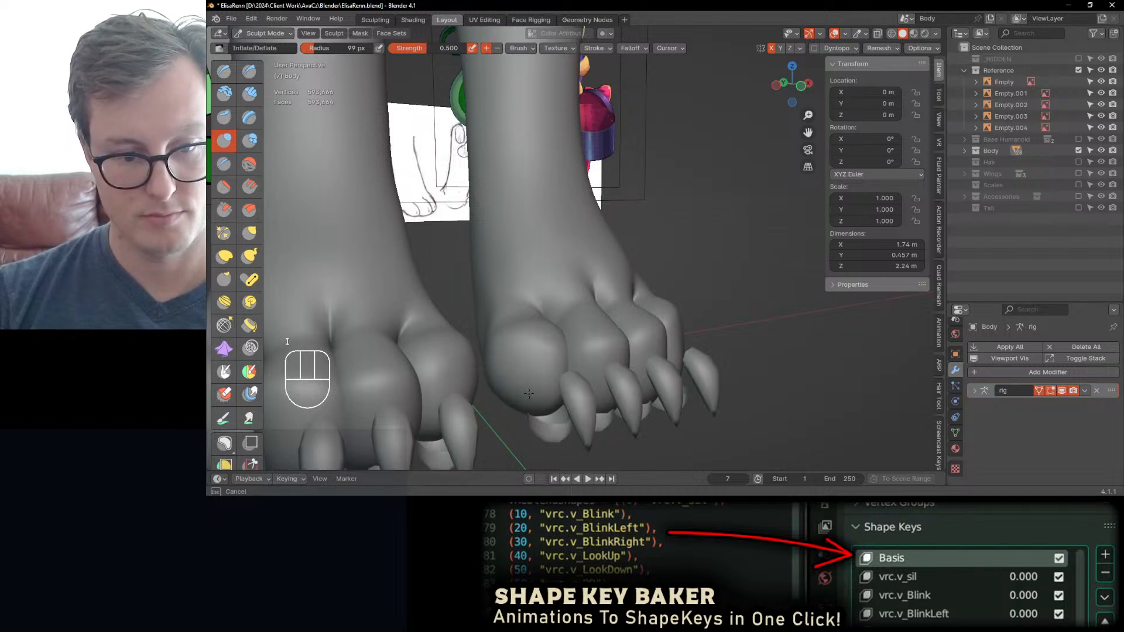
Step: Round out the big toes with the Inflate/Deflate brush and check the feet's mesh density in Edit Mode
{"action": "mouse_move", "coordinate": [529, 394]}
{"action": "middle_mouse_down"}
{"action": "mouse_move", "coordinate": [544, 273]}
{"action": "mouse_move", "coordinate": [575, 274]}
{"action": "mouse_move", "coordinate": [513, 373]}
{"action": "middle_mouse_up"}
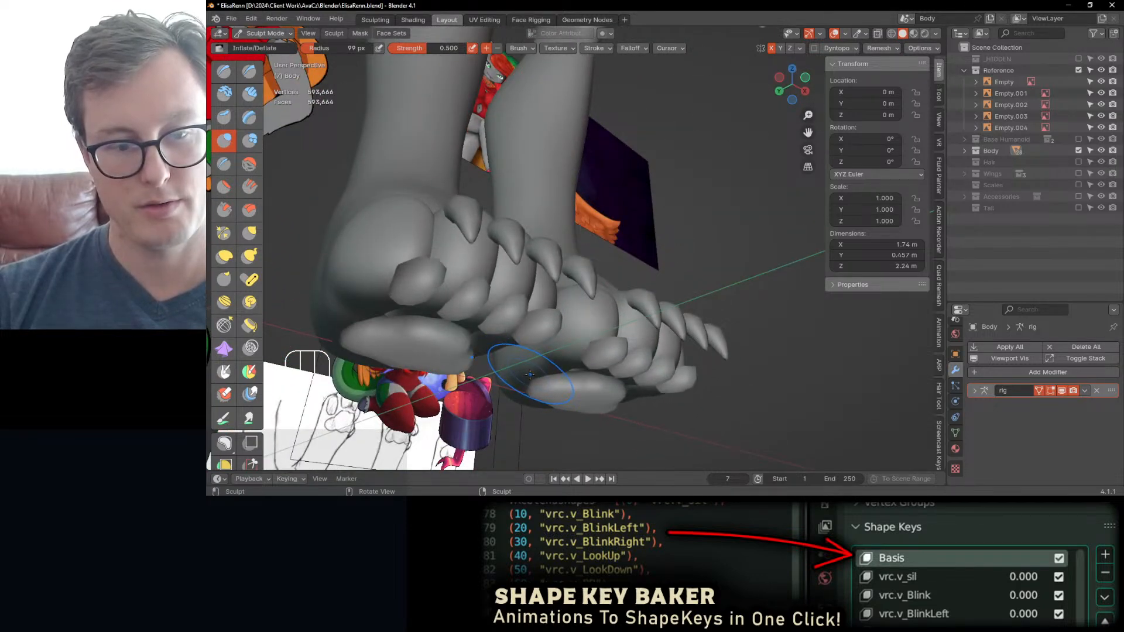
{"action": "middle_click_drag", "start_coordinate": [574, 312], "coordinate": [550, 370]}
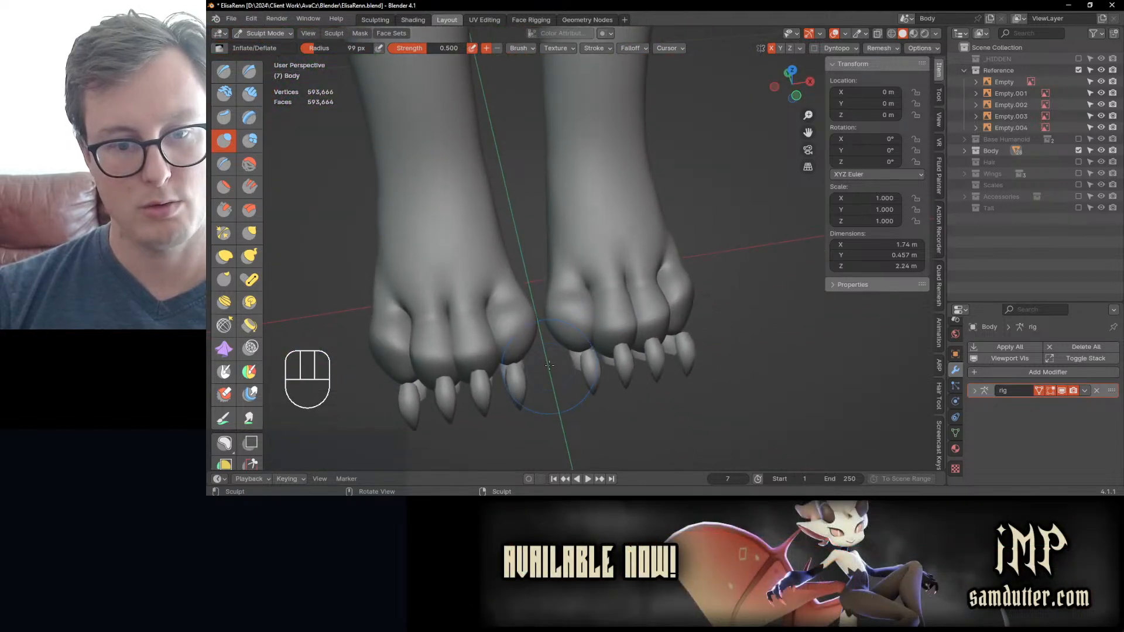
{"action": "key", "text": "Tab"}
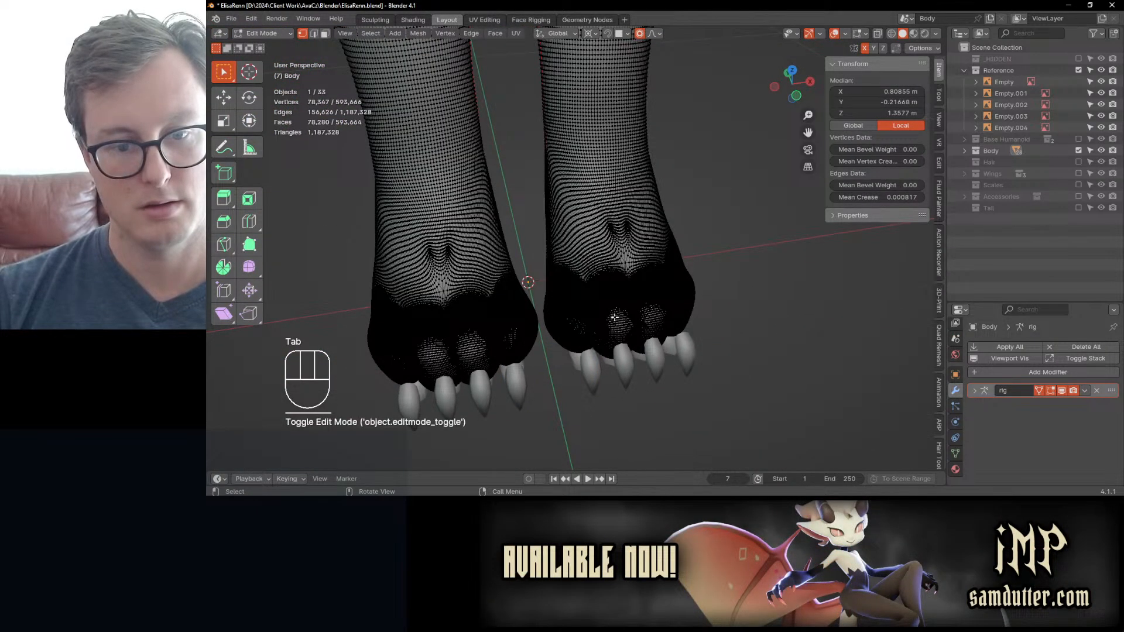
{"action": "key", "text": "Tab"}
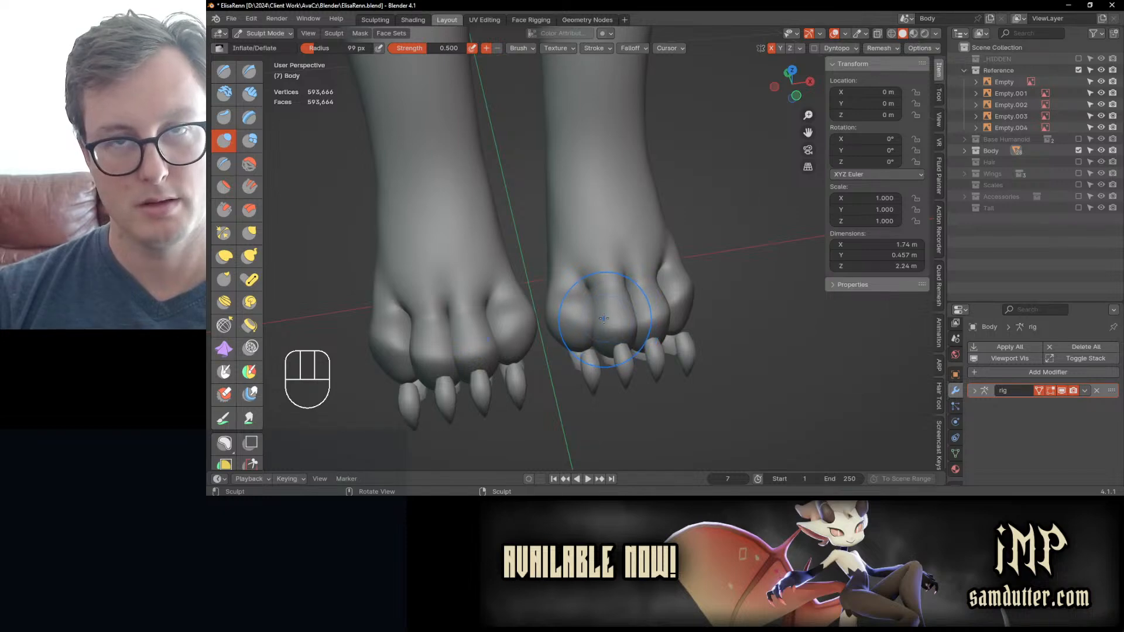
{"action": "middle_click_drag", "start_coordinate": [602, 316], "coordinate": [596, 238]}
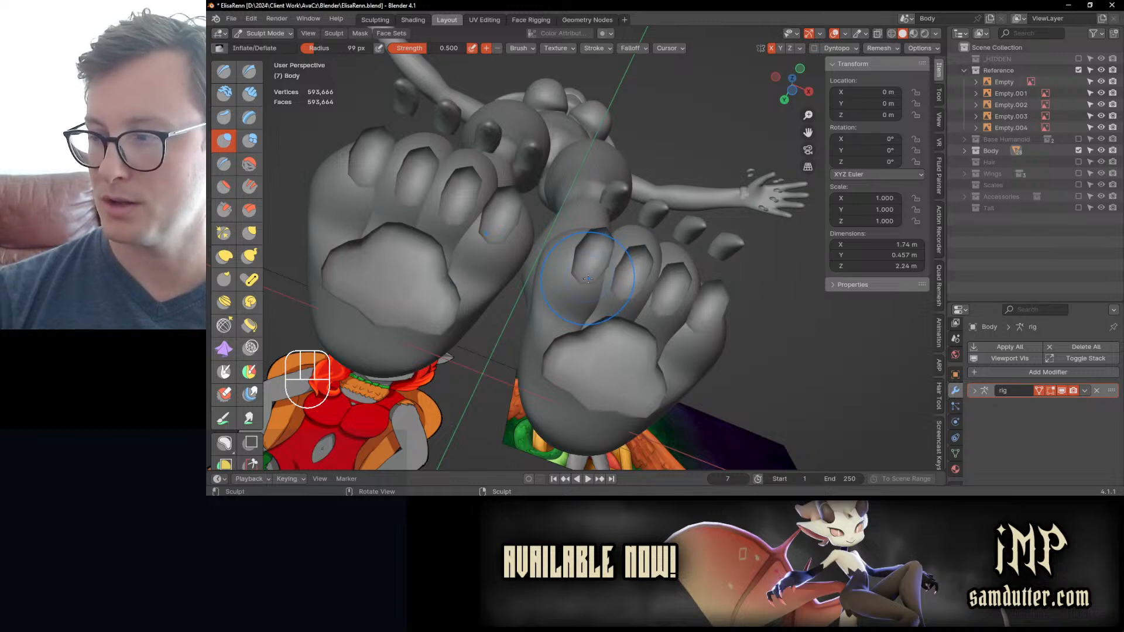
Step: Isolate the Body in local view, switch to the Draw Sharp brush and smooth the soles behind the toes
{"action": "key", "text": "/"}
{"action": "middle_click_drag", "start_coordinate": [587, 276], "coordinate": [558, 318]}
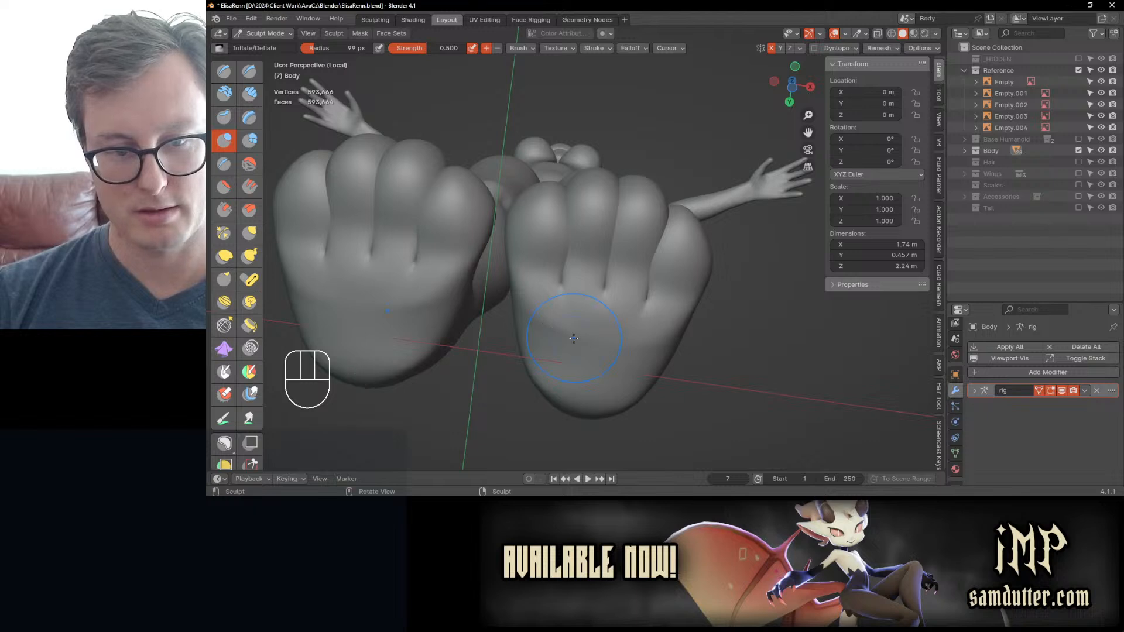
{"action": "key", "text": "shift+d"}
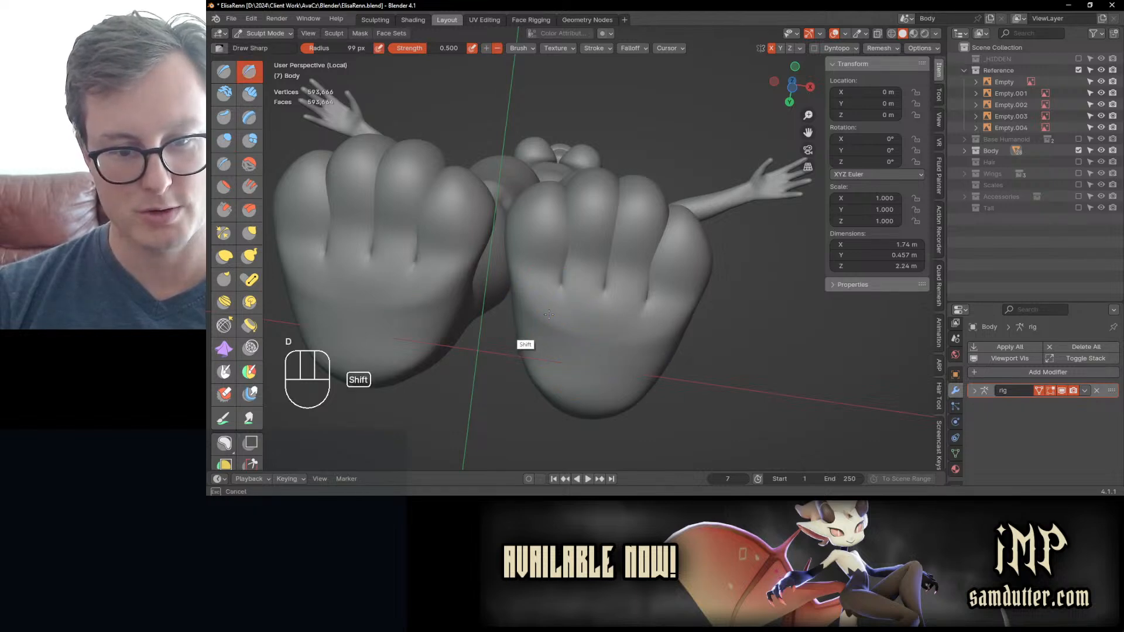
{"action": "left_click_drag", "start_coordinate": [637, 336], "coordinate": [637, 334], "text": "shift"}
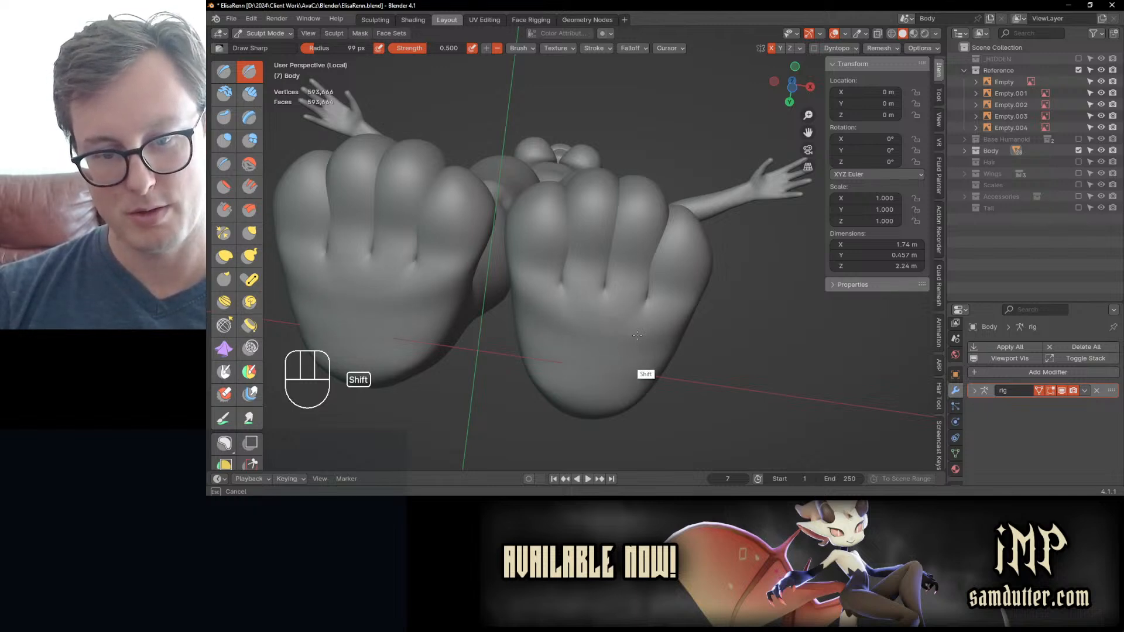
{"action": "middle_click_drag", "start_coordinate": [600, 341], "coordinate": [556, 363]}
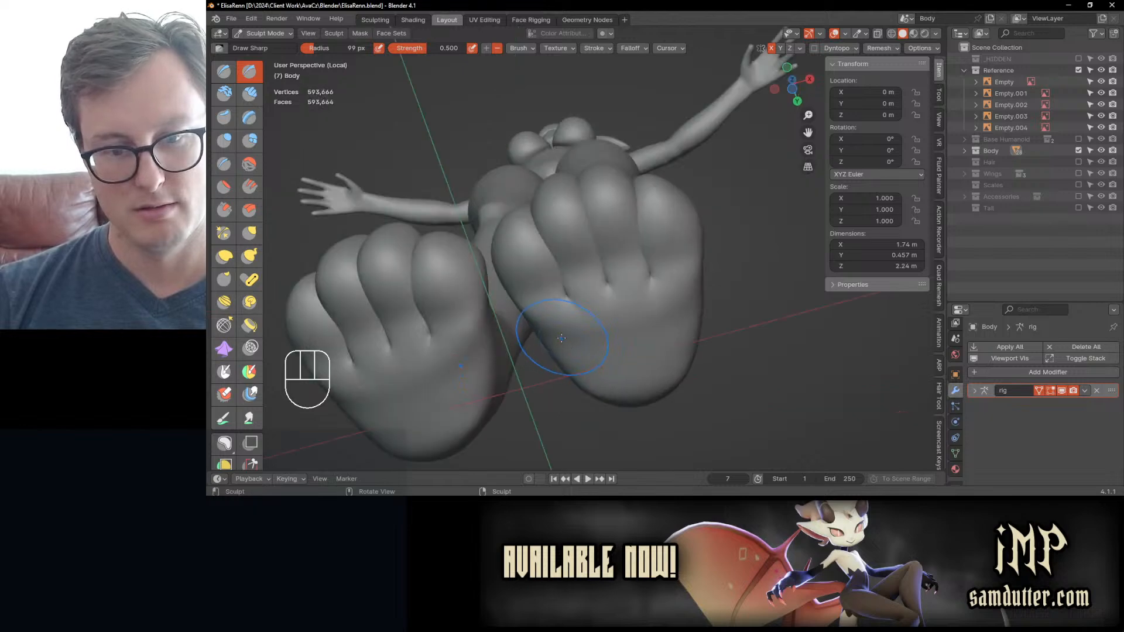
Step: Reposition the creases between the toes on the soles with Elastic Deform from the bottom view
{"action": "key", "text": "ctrl+KP_7"}
{"action": "scroll", "coordinate": [584, 269], "scroll_direction": "up", "scroll_amount": 2}
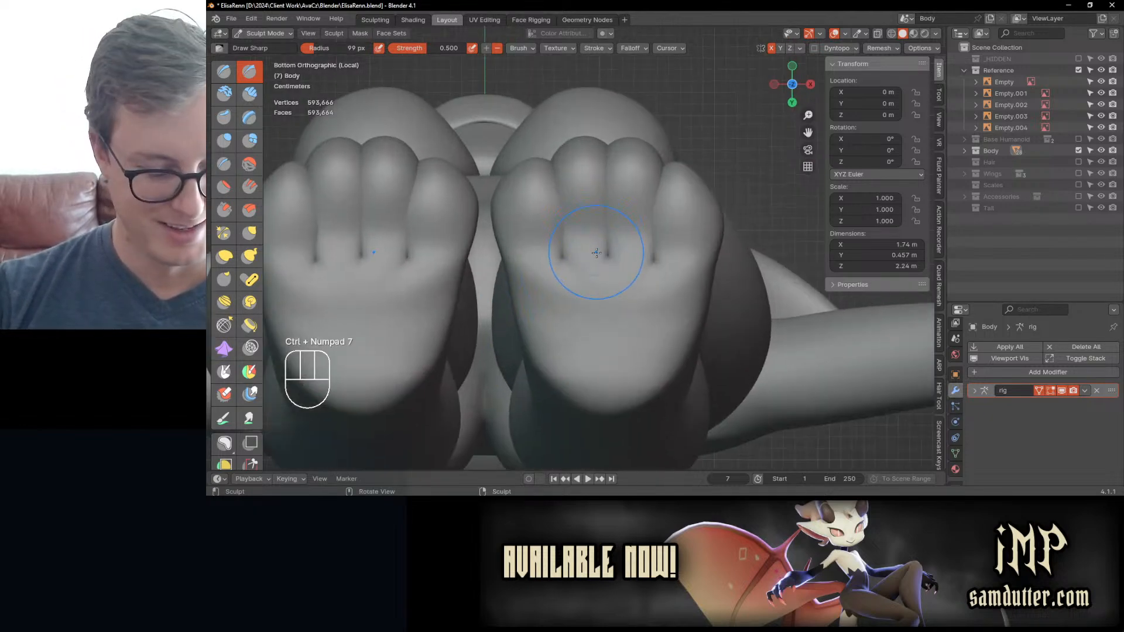
{"action": "key", "text": "j"}
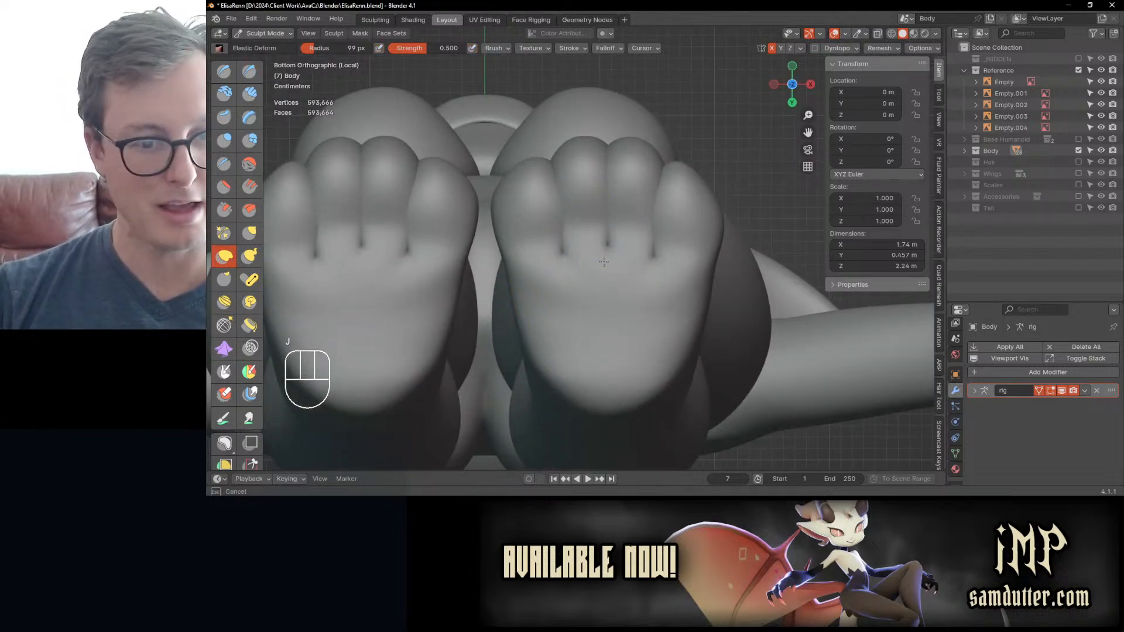
{"action": "mouse_move", "coordinate": [603, 226]}
{"action": "left_mouse_down"}
{"action": "mouse_move", "coordinate": [610, 264]}
{"action": "mouse_move", "coordinate": [561, 247]}
{"action": "mouse_move", "coordinate": [583, 225]}
{"action": "left_mouse_up"}
{"action": "scroll", "coordinate": [668, 234], "scroll_direction": "up", "scroll_amount": 1}
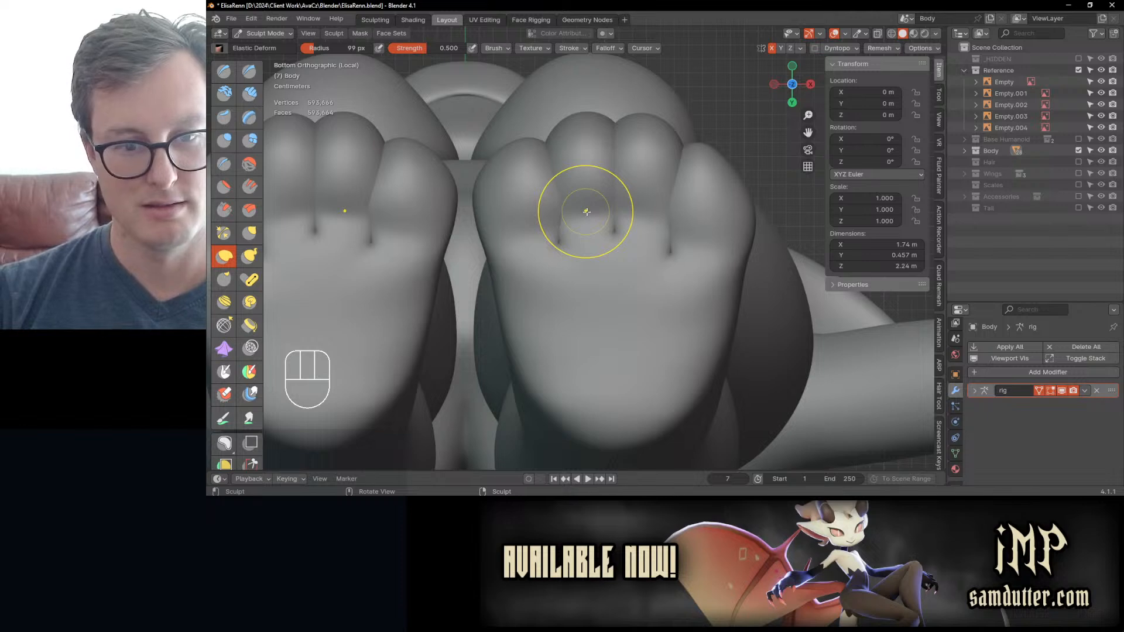
{"action": "key", "text": "Tab"}
{"action": "key", "text": "Tab"}
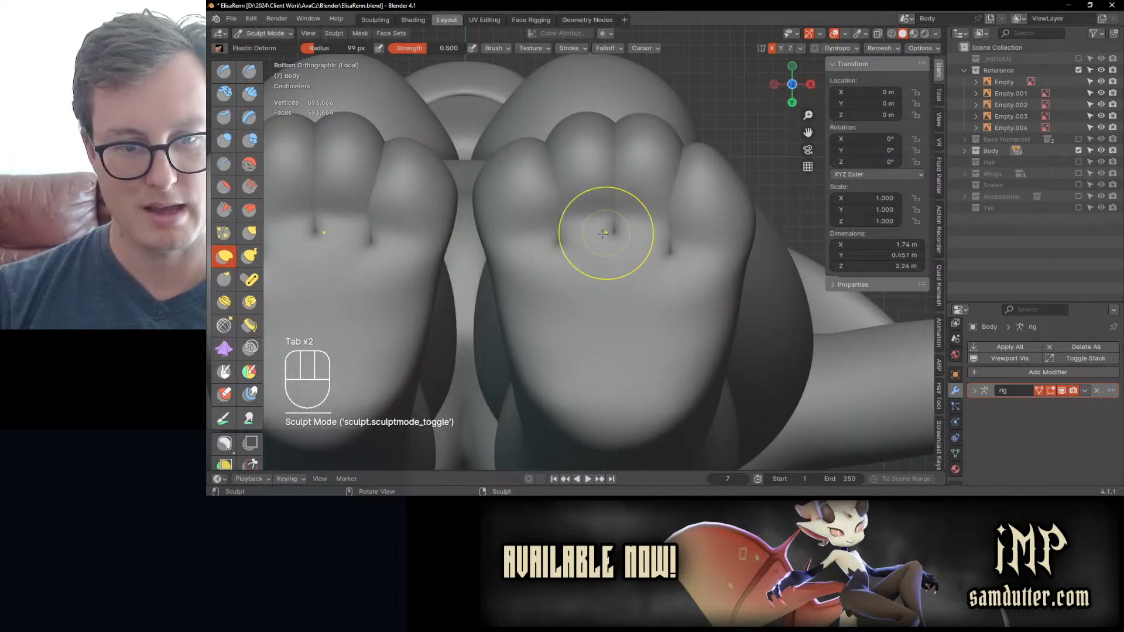
Step: Adjust the shape and spacing of the toes from above with the Elastic Deform brush
{"action": "mouse_move", "coordinate": [629, 223]}
{"action": "middle_mouse_down"}
{"action": "mouse_move", "coordinate": [625, 328]}
{"action": "mouse_move", "coordinate": [584, 318]}
{"action": "mouse_move", "coordinate": [637, 350]}
{"action": "mouse_move", "coordinate": [643, 331]}
{"action": "middle_mouse_up"}
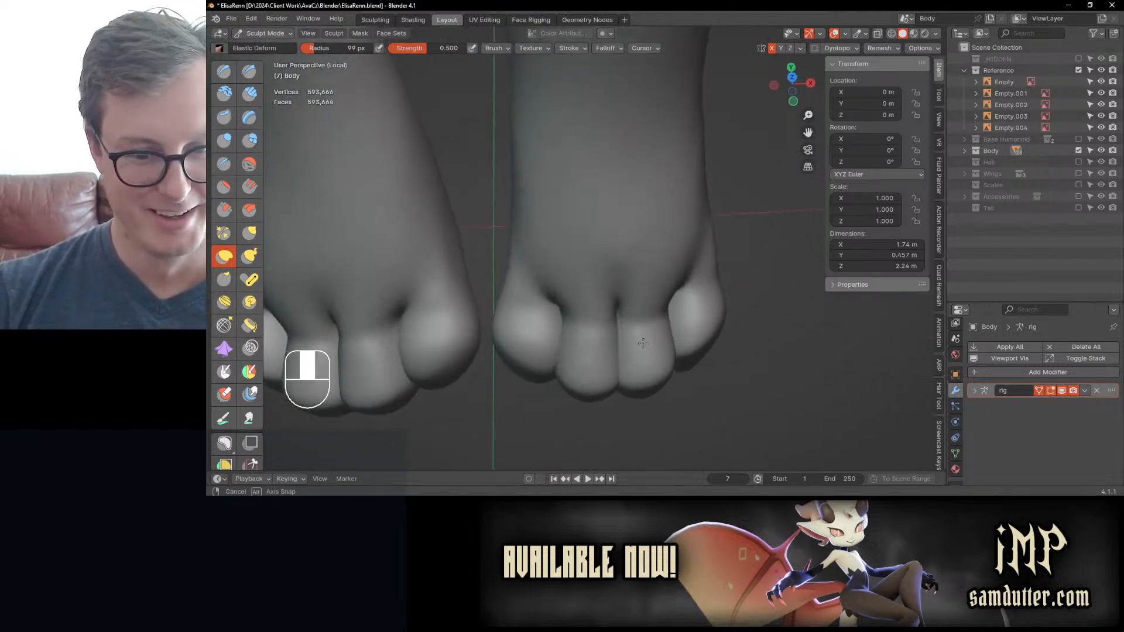
{"action": "mouse_move", "coordinate": [527, 326]}
{"action": "left_mouse_down"}
{"action": "mouse_move", "coordinate": [517, 316]}
{"action": "mouse_move", "coordinate": [520, 339]}
{"action": "mouse_move", "coordinate": [575, 341]}
{"action": "mouse_move", "coordinate": [570, 326]}
{"action": "left_mouse_up"}
{"action": "scroll", "coordinate": [573, 322], "scroll_direction": "up", "scroll_amount": 1}
{"action": "left_click_drag", "start_coordinate": [658, 313], "coordinate": [676, 318]}
{"action": "middle_click_drag", "start_coordinate": [609, 363], "coordinate": [605, 340]}
Step: Fill out the tops and fronts of the toes with the Inflate/Deflate brush
{"action": "key", "text": "i"}
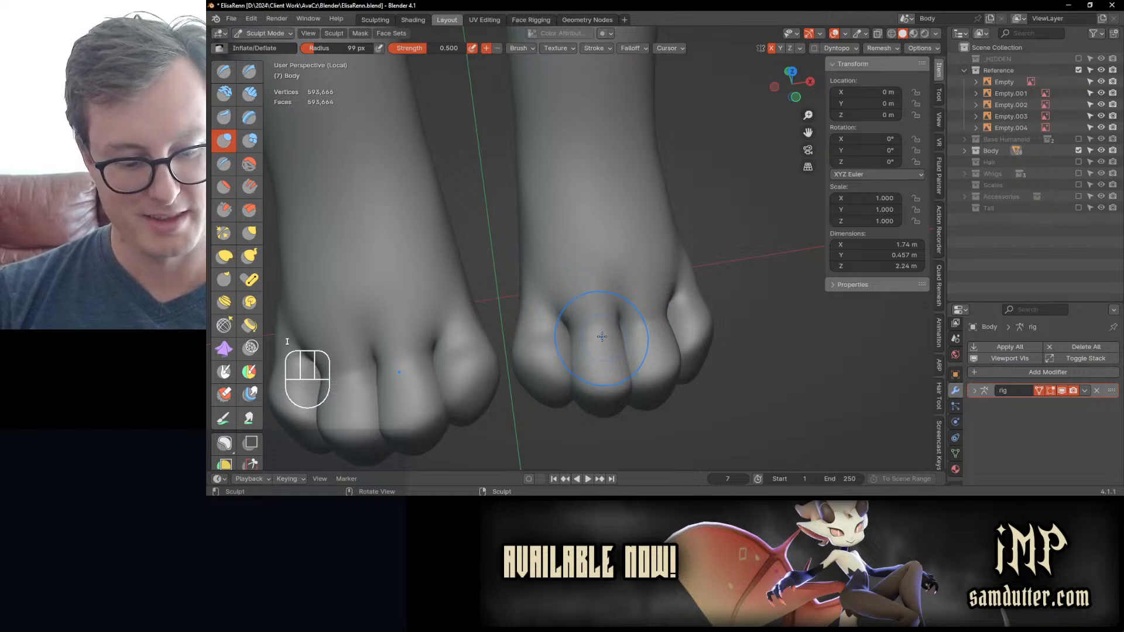
{"action": "middle_click_drag", "start_coordinate": [613, 389], "coordinate": [598, 319]}
{"action": "scroll", "coordinate": [598, 321], "scroll_direction": "down", "scroll_amount": 1}
{"action": "left_click_drag", "start_coordinate": [598, 321], "coordinate": [635, 329]}
{"action": "mouse_move", "coordinate": [655, 334]}
{"action": "middle_mouse_down"}
{"action": "mouse_move", "coordinate": [656, 362]}
{"action": "mouse_move", "coordinate": [631, 339]}
{"action": "middle_mouse_up"}
{"action": "left_click_drag", "start_coordinate": [658, 344], "coordinate": [661, 342]}
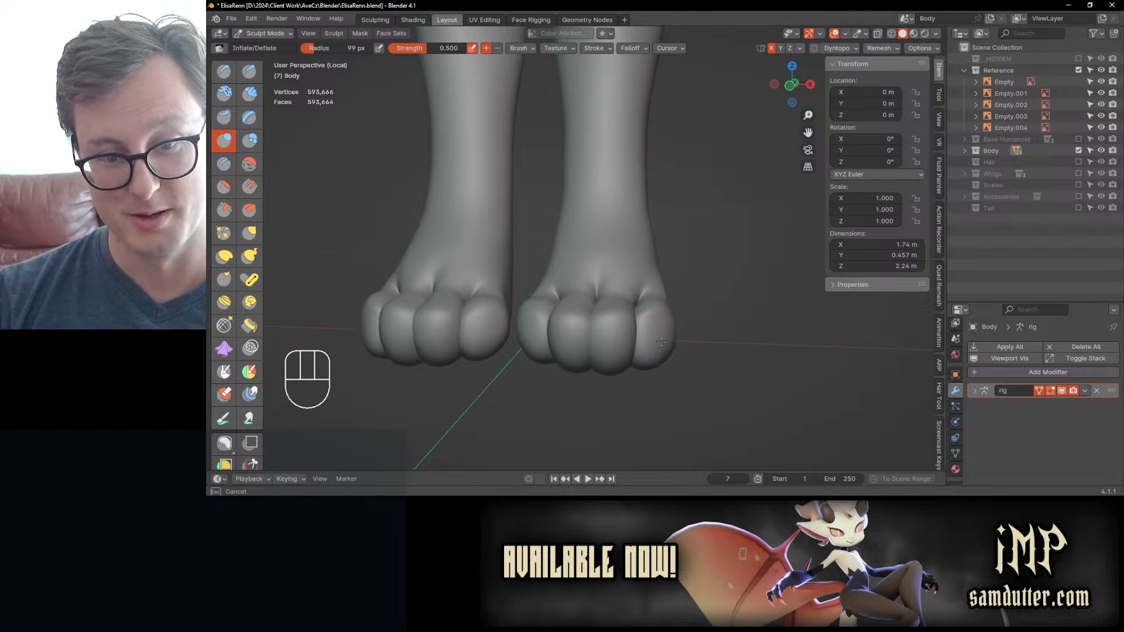
Step: Switch to the Draw Sharp brush for creasing the undersides of the toes
{"action": "middle_click_drag", "start_coordinate": [619, 310], "coordinate": [615, 258]}
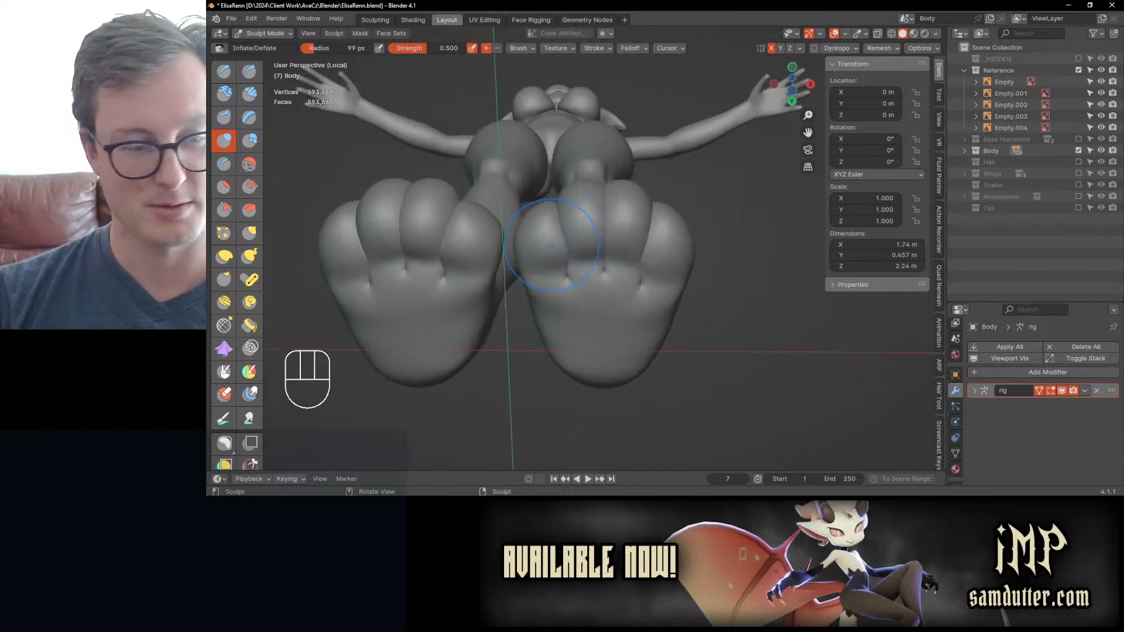
{"action": "left_click", "coordinate": [249, 70]}
{"action": "middle_click_drag", "start_coordinate": [562, 205], "coordinate": [579, 241]}
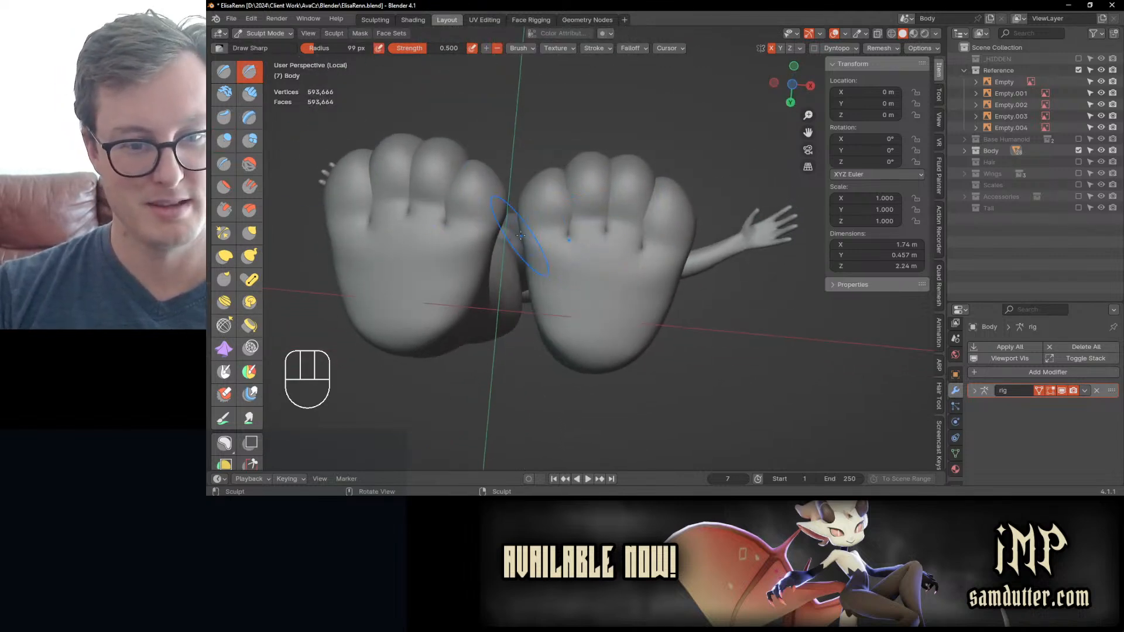
{"action": "left_click_drag", "start_coordinate": [520, 235], "coordinate": [527, 241]}
{"action": "key", "text": "ctrl+z"}
{"action": "key", "text": "bracketleft"}
{"action": "key", "text": "bracketleft"}
{"action": "key", "text": "bracketleft"}
{"action": "key", "text": "bracketleft"}
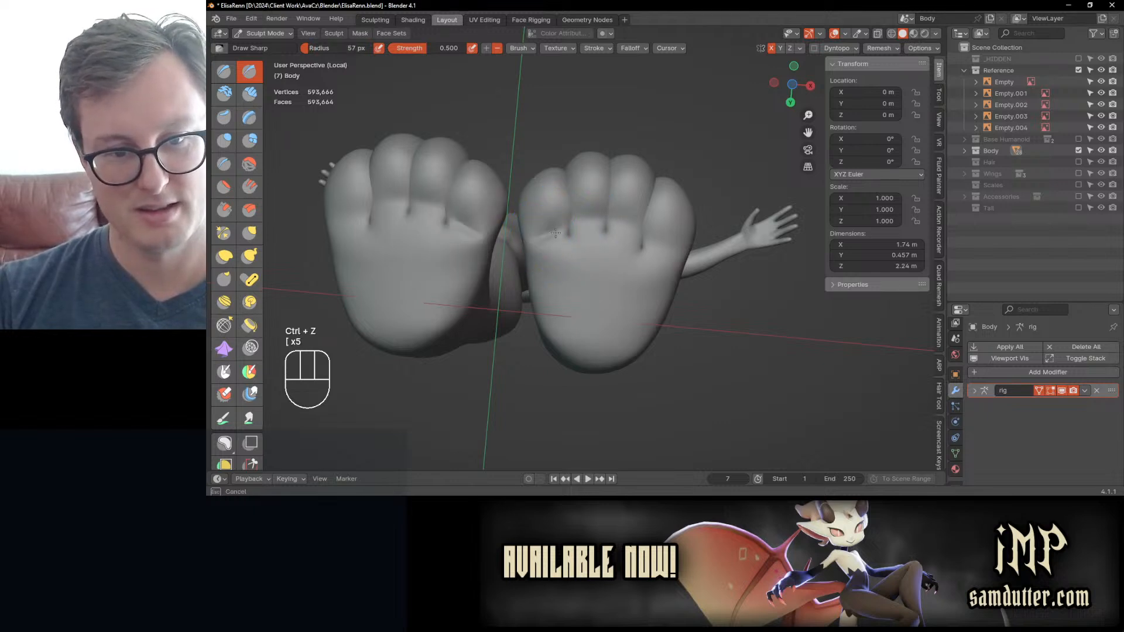
{"action": "mouse_move", "coordinate": [555, 233]}
{"action": "middle_mouse_down"}
{"action": "mouse_move", "coordinate": [571, 265]}
{"action": "mouse_move", "coordinate": [626, 276]}
{"action": "middle_mouse_up"}
{"action": "key", "text": "ctrl+z"}
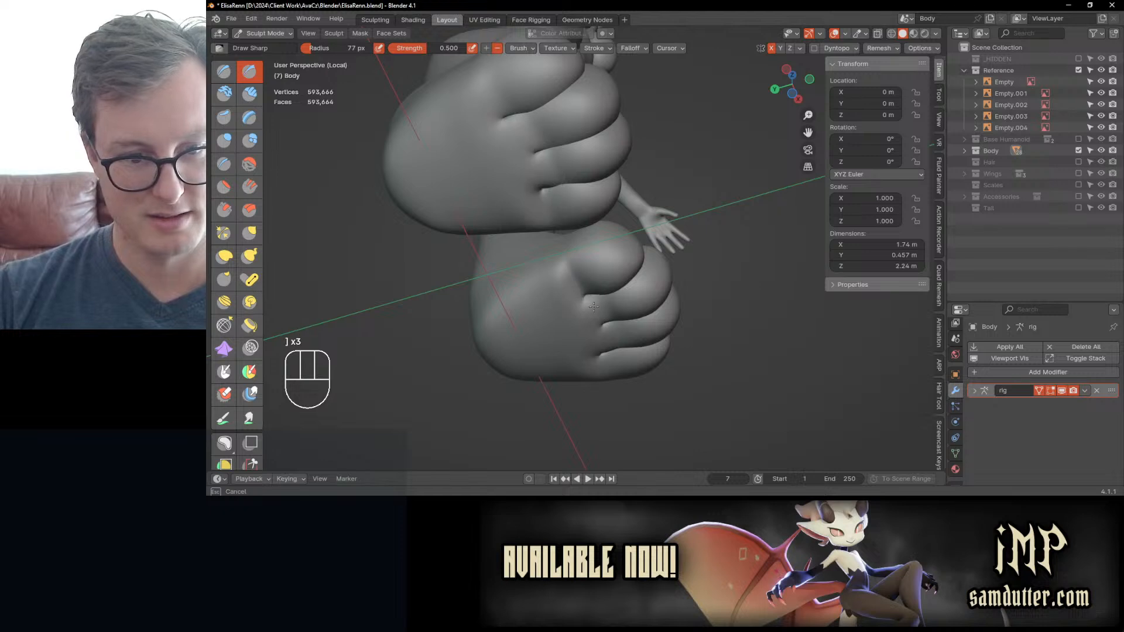
Step: Carve creases across the undersides of the toes where they meet the soles, using Draw Sharp with a 77 px radius
{"action": "middle_click_drag", "start_coordinate": [567, 261], "coordinate": [593, 272]}
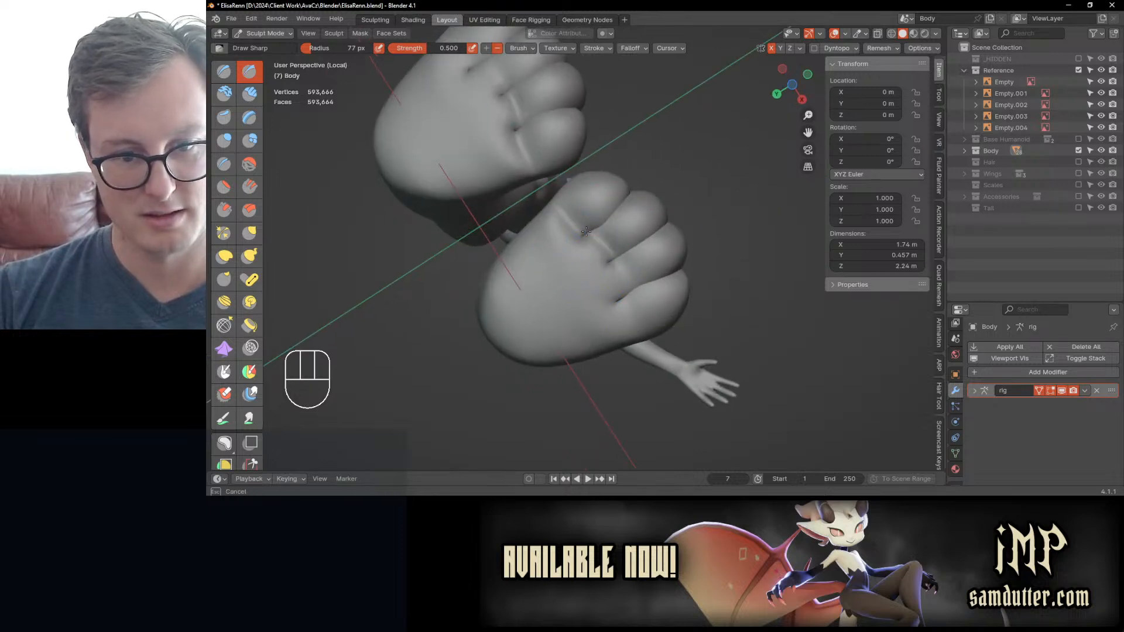
{"action": "middle_click_drag", "start_coordinate": [586, 231], "coordinate": [625, 229]}
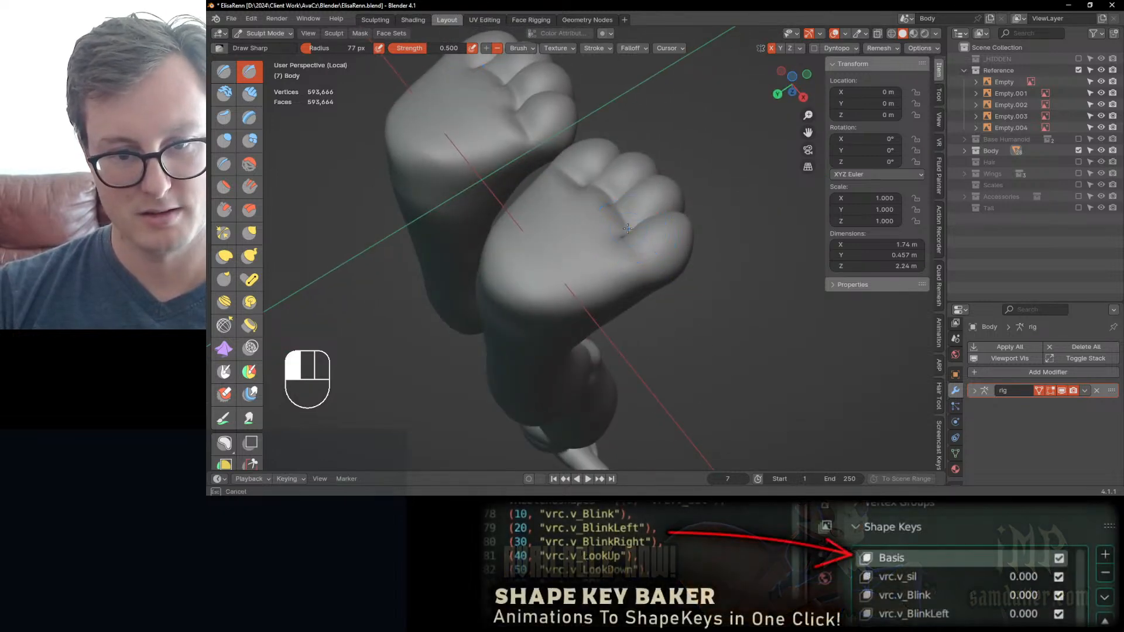
{"action": "mouse_move", "coordinate": [646, 281]}
{"action": "middle_mouse_down"}
{"action": "mouse_move", "coordinate": [644, 326]}
{"action": "mouse_move", "coordinate": [586, 283]}
{"action": "middle_mouse_up"}
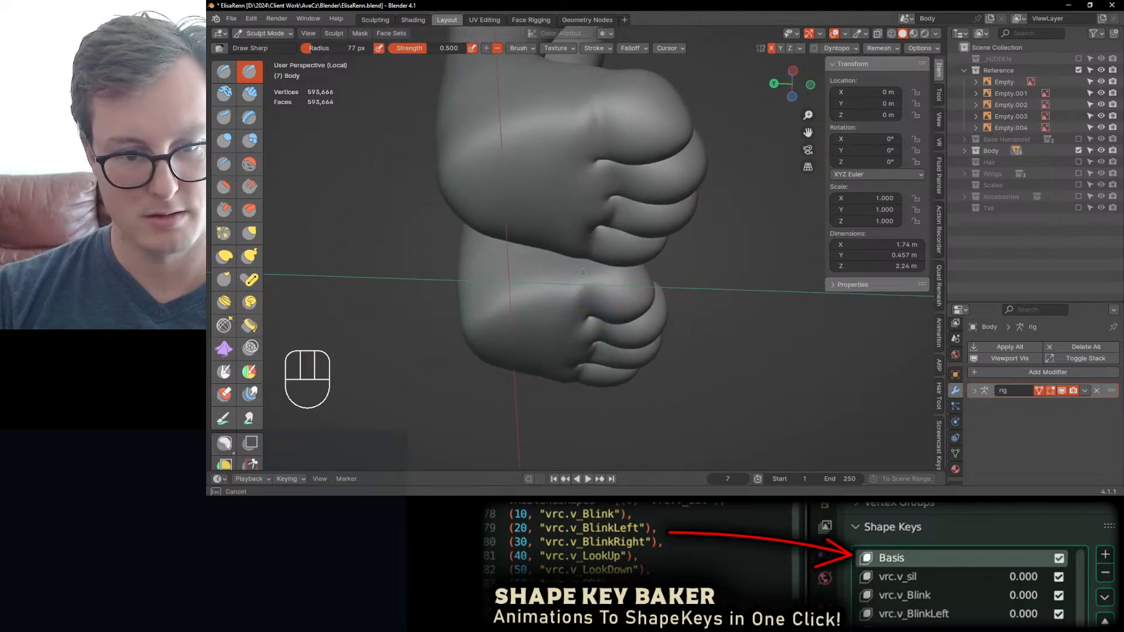
Step: Finish creasing under the toes, and refine the backs of the heels with the Draw brush at a 77 px radius
{"action": "left_click_drag", "start_coordinate": [576, 316], "coordinate": [571, 324], "text": "shift"}
{"action": "mouse_move", "coordinate": [661, 293]}
{"action": "middle_mouse_down"}
{"action": "mouse_move", "coordinate": [551, 287]}
{"action": "mouse_move", "coordinate": [620, 326]}
{"action": "mouse_move", "coordinate": [572, 298]}
{"action": "mouse_move", "coordinate": [515, 301]}
{"action": "mouse_move", "coordinate": [547, 332]}
{"action": "mouse_move", "coordinate": [523, 300]}
{"action": "mouse_move", "coordinate": [487, 301]}
{"action": "middle_mouse_up"}
{"action": "left_click", "coordinate": [223, 71]}
{"action": "left_click_drag", "start_coordinate": [509, 301], "coordinate": [503, 302]}
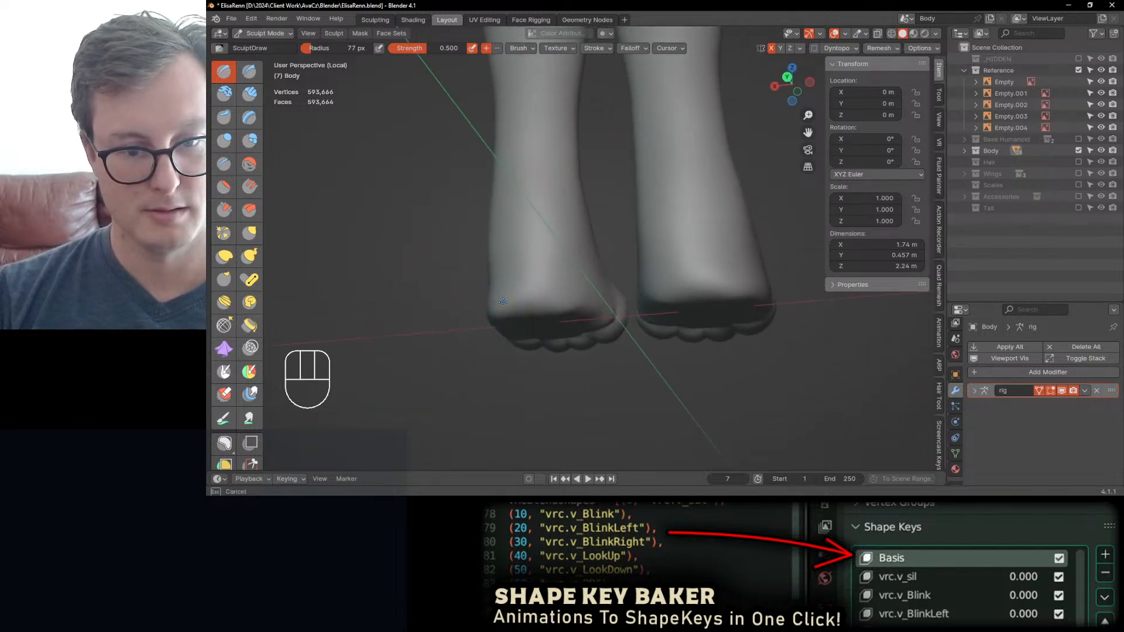
{"action": "middle_click_drag", "start_coordinate": [604, 319], "coordinate": [575, 226]}
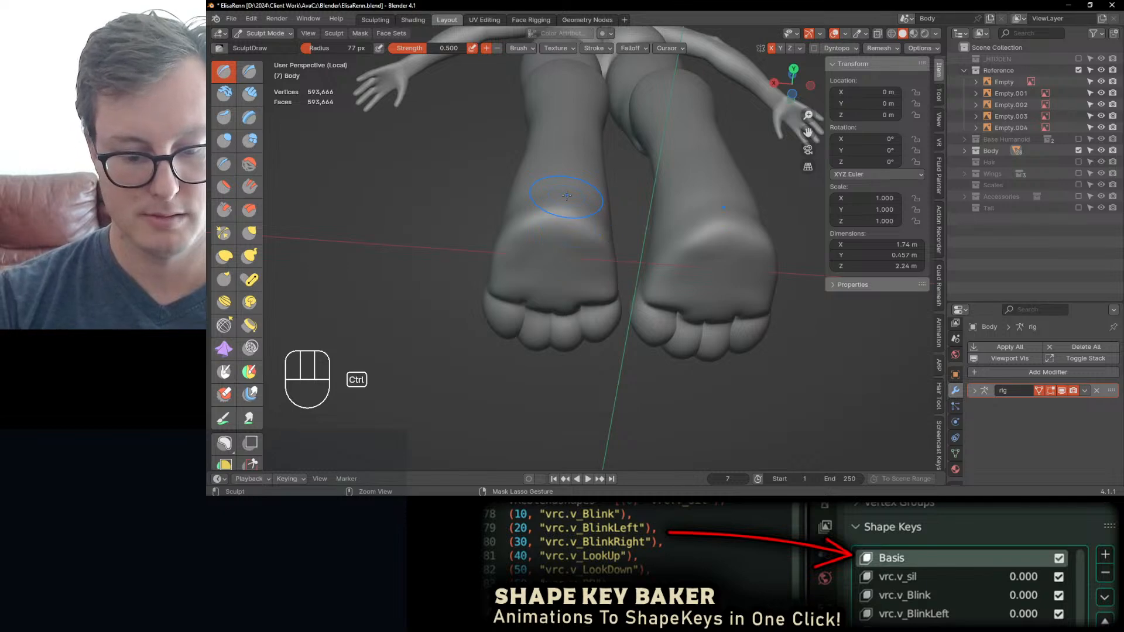
Step: Reshape the outline of the soles and heels from below using Elastic Deform with a 104 px radius
{"action": "key", "text": "ctrl+KP_7"}
{"action": "scroll", "coordinate": [579, 242], "scroll_direction": "up", "scroll_amount": 3}
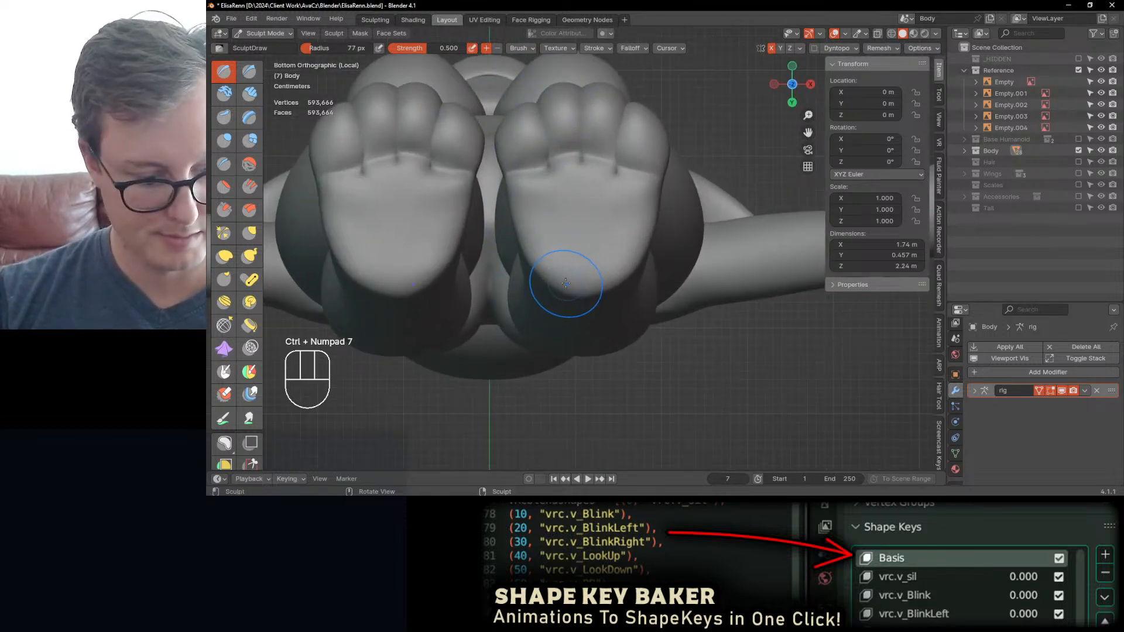
{"action": "key", "text": "j"}
{"action": "key", "text": "bracketright"}
{"action": "key", "text": "bracketright"}
{"action": "key", "text": "bracketright"}
{"action": "mouse_move", "coordinate": [563, 270]}
{"action": "left_mouse_down"}
{"action": "mouse_move", "coordinate": [609, 263]}
{"action": "mouse_move", "coordinate": [645, 227]}
{"action": "left_mouse_up"}
{"action": "left_click_drag", "start_coordinate": [514, 220], "coordinate": [519, 221]}
{"action": "mouse_move", "coordinate": [554, 229]}
{"action": "middle_mouse_down", "text": "shift"}
{"action": "mouse_move", "coordinate": [572, 304]}
{"action": "mouse_move", "coordinate": [615, 289]}
{"action": "mouse_move", "coordinate": [675, 302]}
{"action": "middle_mouse_up", "text": "shift"}
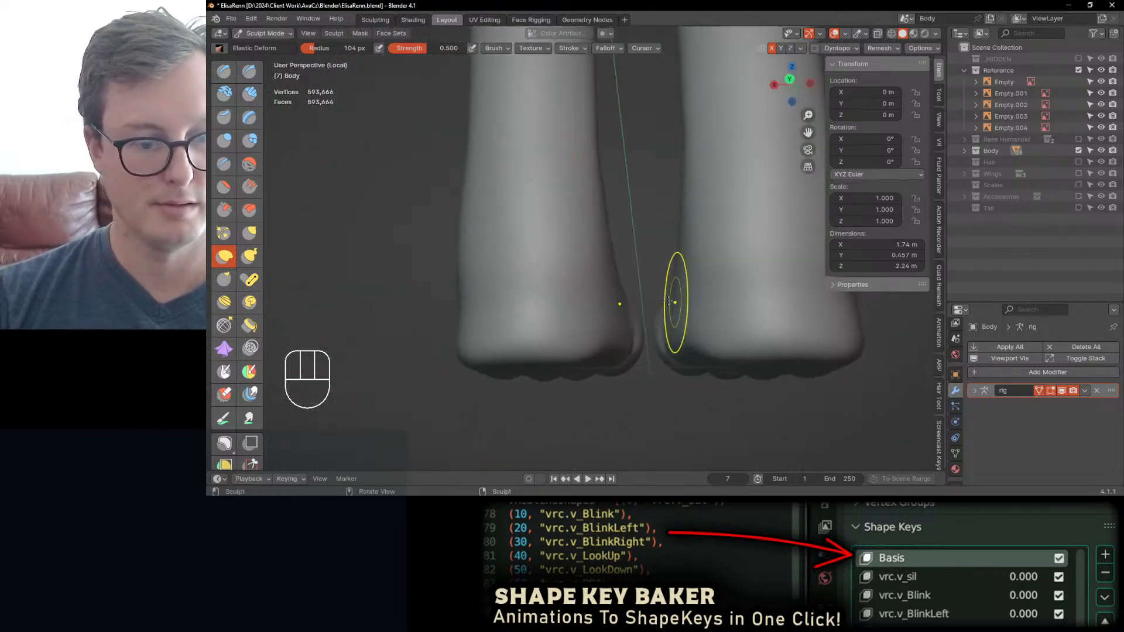
Step: Refine the heel's side profile and the foot's lower edge with the Elastic Deform brush
{"action": "key", "text": "KP_Decimal"}
{"action": "key", "text": "KP_3"}
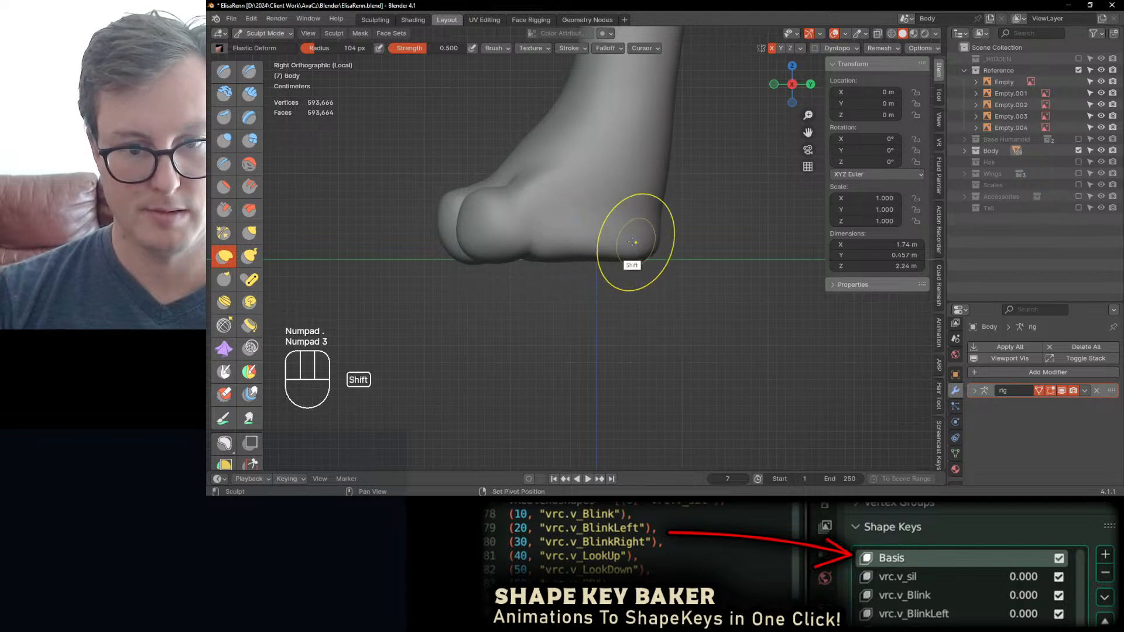
{"action": "middle_click_drag", "start_coordinate": [632, 242], "coordinate": [602, 283], "text": "shift"}
{"action": "scroll", "coordinate": [585, 310], "scroll_direction": "up", "scroll_amount": 2}
{"action": "left_click_drag", "start_coordinate": [656, 260], "coordinate": [651, 259]}
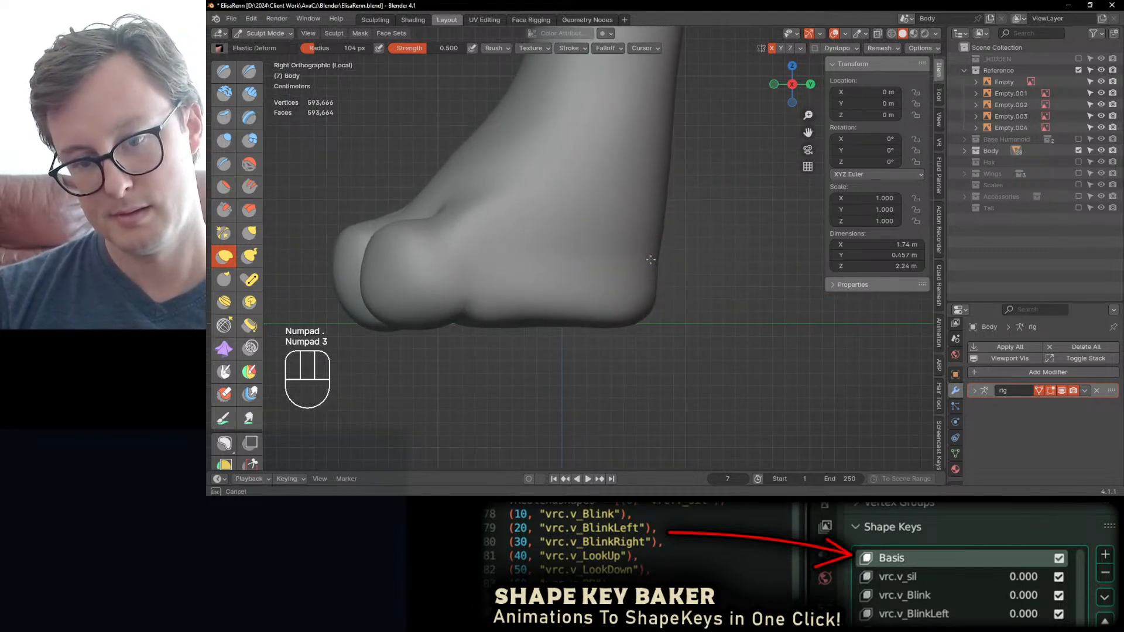
{"action": "scroll", "coordinate": [669, 264], "scroll_direction": "down", "scroll_amount": 4}
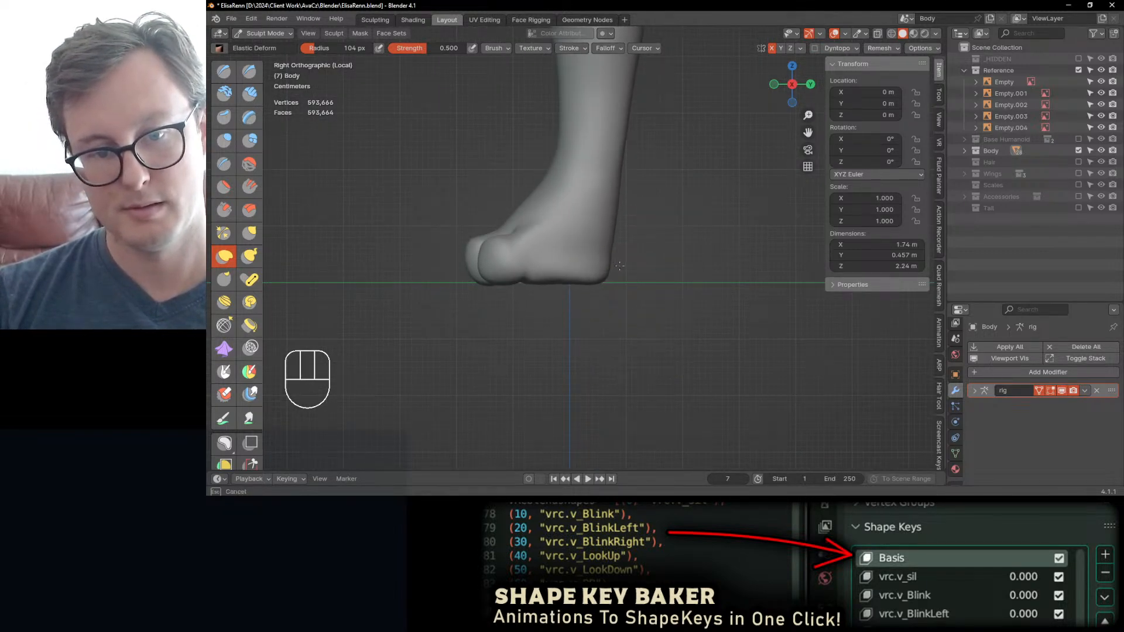
{"action": "mouse_move", "coordinate": [611, 280]}
{"action": "middle_mouse_down"}
{"action": "mouse_move", "coordinate": [501, 251]}
{"action": "mouse_move", "coordinate": [529, 226]}
{"action": "mouse_move", "coordinate": [464, 264]}
{"action": "middle_mouse_up"}
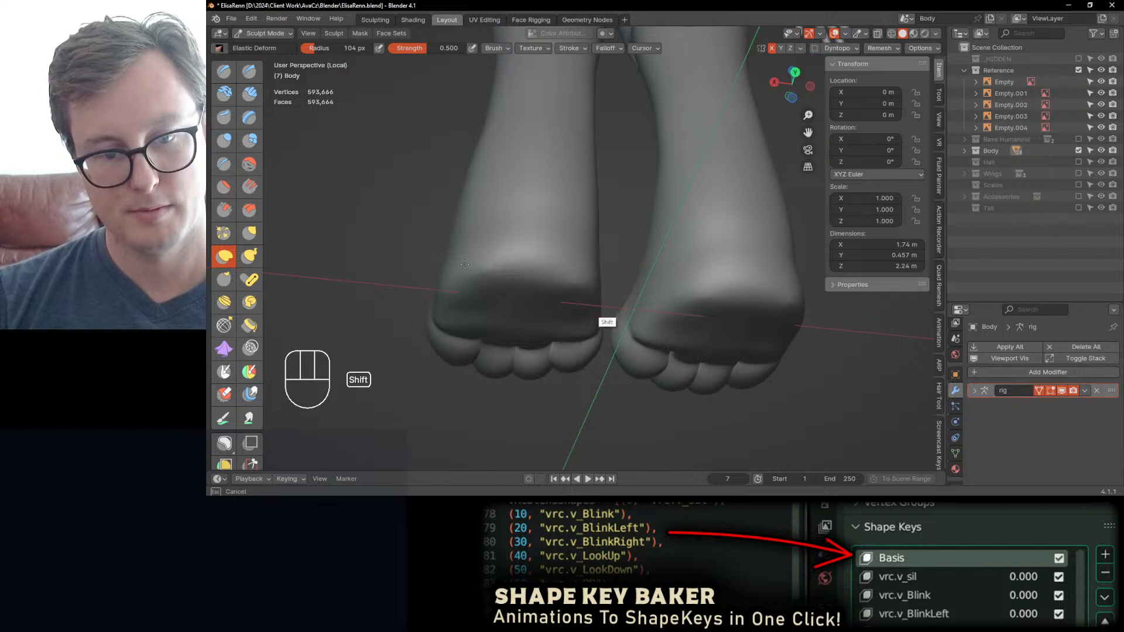
{"action": "middle_click_drag", "start_coordinate": [572, 289], "coordinate": [638, 310]}
{"action": "middle_click_drag", "start_coordinate": [642, 206], "coordinate": [609, 233]}
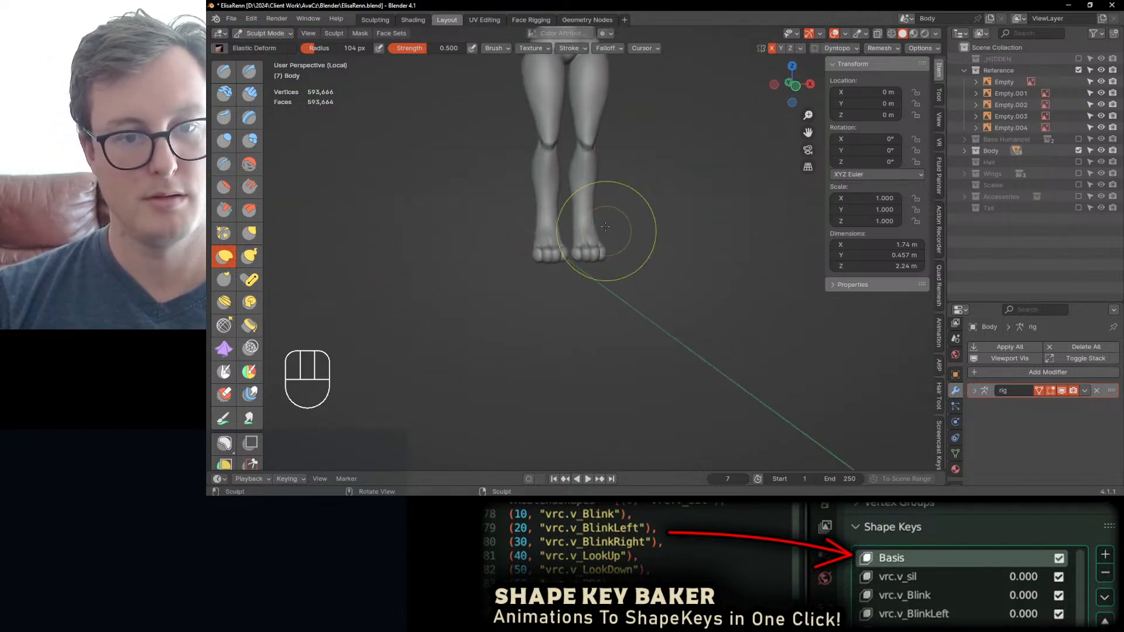
Step: Refine the side of the torso around the waist with the Inflate/Deflate and Elastic Deform brushes at a 104 px radius
{"action": "middle_click_drag", "start_coordinate": [608, 152], "coordinate": [592, 302], "text": "shift"}
{"action": "middle_click_drag", "start_coordinate": [586, 240], "coordinate": [580, 259]}
{"action": "mouse_move", "coordinate": [553, 224]}
{"action": "middle_mouse_down", "text": "shift"}
{"action": "mouse_move", "coordinate": [564, 278]}
{"action": "mouse_move", "coordinate": [556, 274]}
{"action": "mouse_move", "coordinate": [600, 267]}
{"action": "mouse_move", "coordinate": [602, 318]}
{"action": "mouse_move", "coordinate": [526, 266]}
{"action": "mouse_move", "coordinate": [556, 240]}
{"action": "mouse_move", "coordinate": [588, 243]}
{"action": "mouse_move", "coordinate": [504, 258]}
{"action": "mouse_move", "coordinate": [504, 211]}
{"action": "mouse_move", "coordinate": [483, 202]}
{"action": "middle_mouse_up", "text": "shift"}
{"action": "key", "text": "i"}
{"action": "mouse_move", "coordinate": [556, 193]}
{"action": "middle_mouse_down"}
{"action": "mouse_move", "coordinate": [591, 202]}
{"action": "mouse_move", "coordinate": [553, 190]}
{"action": "middle_mouse_up"}
{"action": "middle_click_drag", "start_coordinate": [565, 178], "coordinate": [580, 261], "text": "shift"}
{"action": "mouse_move", "coordinate": [584, 257]}
{"action": "middle_mouse_down"}
{"action": "mouse_move", "coordinate": [587, 230]}
{"action": "mouse_move", "coordinate": [596, 292]}
{"action": "mouse_move", "coordinate": [513, 316]}
{"action": "mouse_move", "coordinate": [588, 275]}
{"action": "middle_mouse_up"}
{"action": "scroll", "coordinate": [591, 263], "scroll_direction": "up", "scroll_amount": 5}
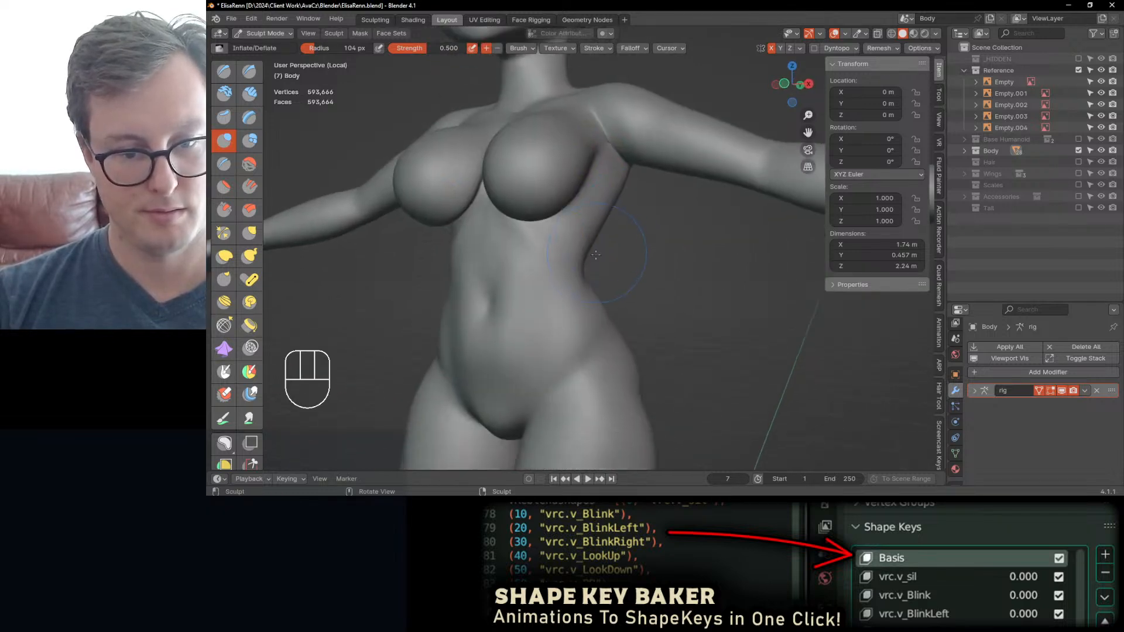
{"action": "key", "text": "j"}
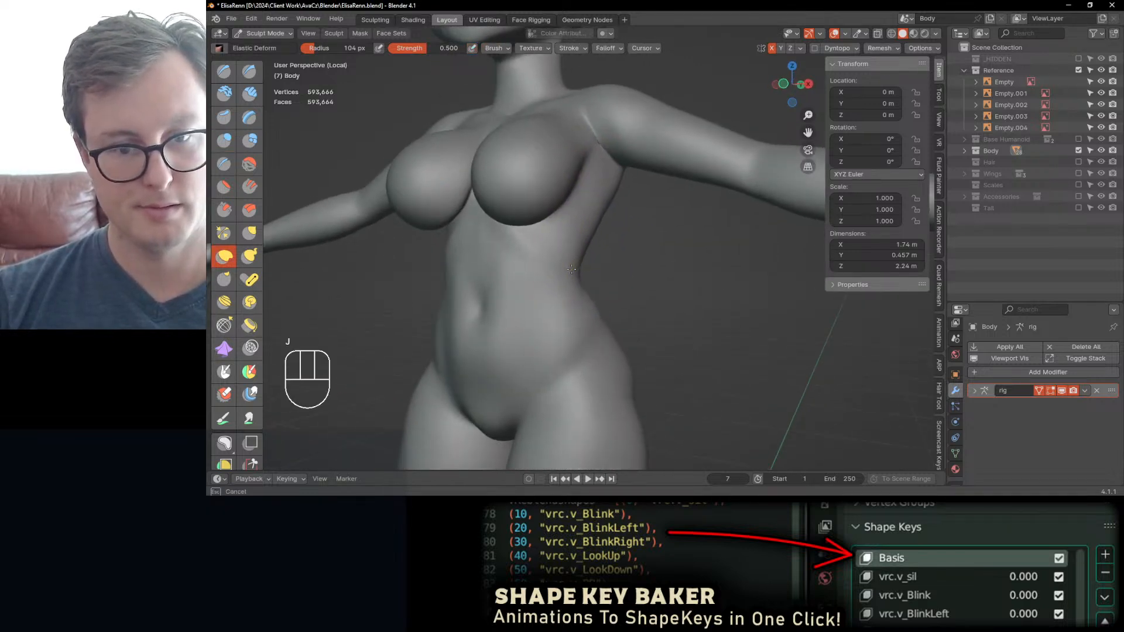
{"action": "mouse_move", "coordinate": [592, 248]}
{"action": "middle_mouse_down"}
{"action": "mouse_move", "coordinate": [464, 243]}
{"action": "mouse_move", "coordinate": [586, 245]}
{"action": "middle_mouse_up"}
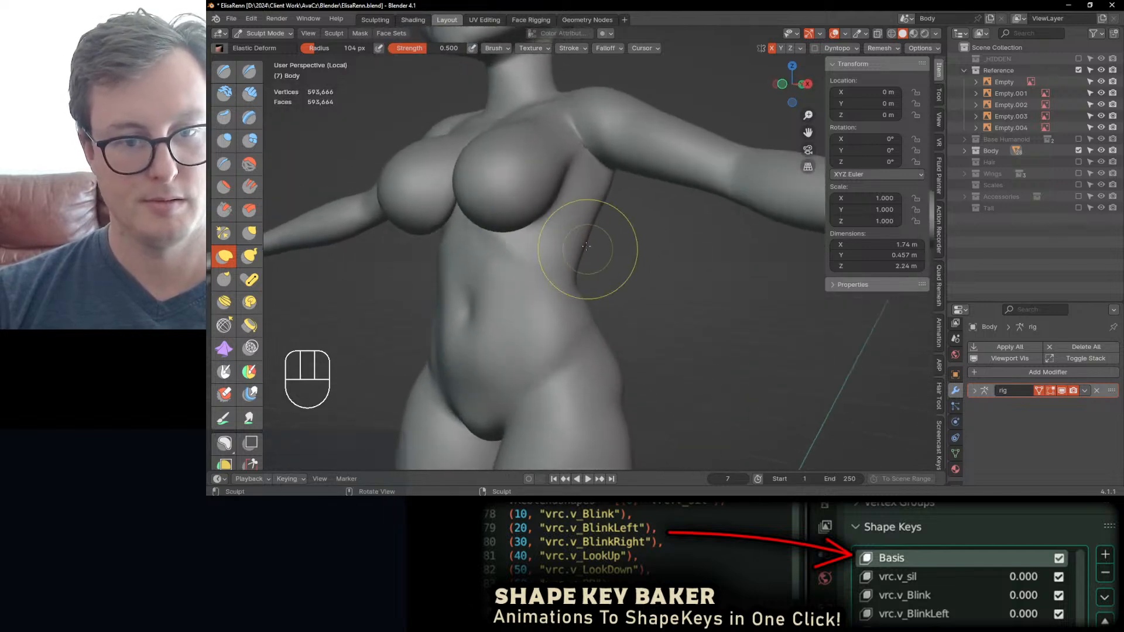
Step: Fill out and smooth the armpits, front of the shoulders and upper chest with the Inflate/Deflate brush
{"action": "key", "text": "i"}
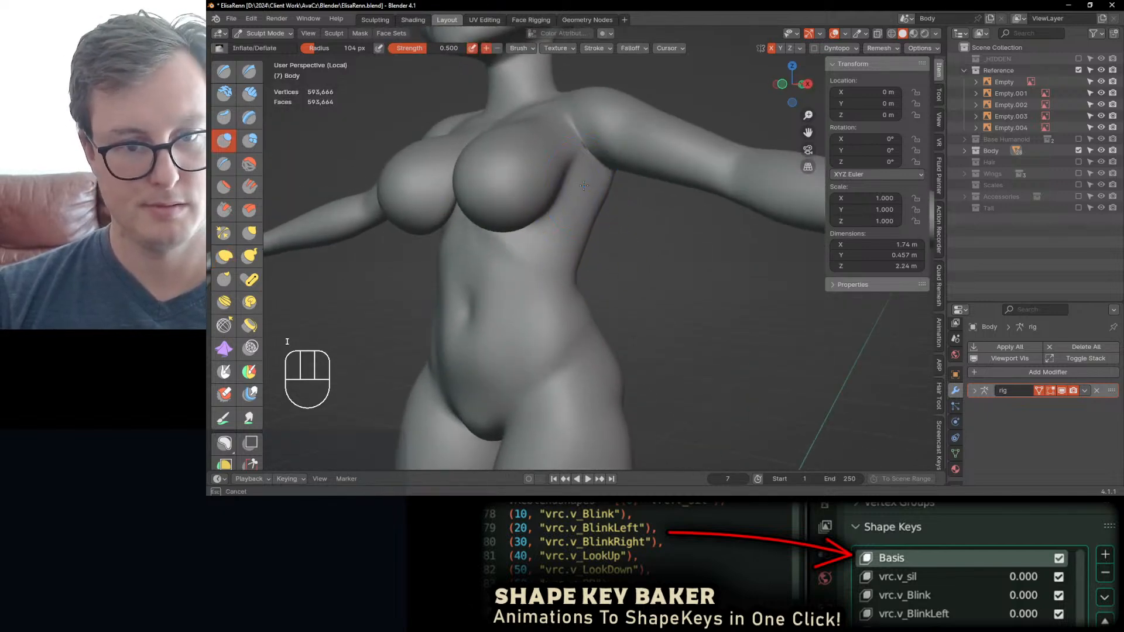
{"action": "left_click_drag", "start_coordinate": [589, 155], "coordinate": [589, 154], "text": "shift"}
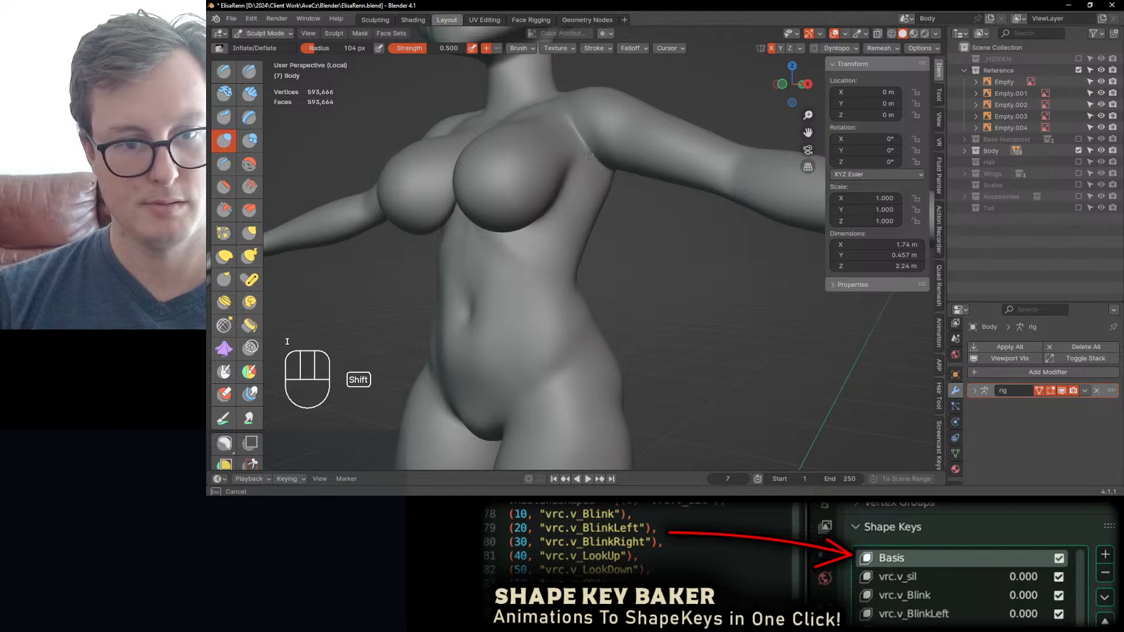
{"action": "mouse_move", "coordinate": [589, 155]}
{"action": "middle_mouse_down"}
{"action": "mouse_move", "coordinate": [619, 213]}
{"action": "mouse_move", "coordinate": [574, 204]}
{"action": "middle_mouse_up"}
{"action": "left_click_drag", "start_coordinate": [618, 297], "coordinate": [620, 305], "text": "shift"}
{"action": "mouse_move", "coordinate": [619, 304]}
{"action": "middle_mouse_down"}
{"action": "mouse_move", "coordinate": [564, 265]}
{"action": "mouse_move", "coordinate": [514, 312]}
{"action": "mouse_move", "coordinate": [532, 250]}
{"action": "middle_mouse_up"}
{"action": "left_click_drag", "start_coordinate": [536, 224], "coordinate": [537, 221], "text": "shift"}
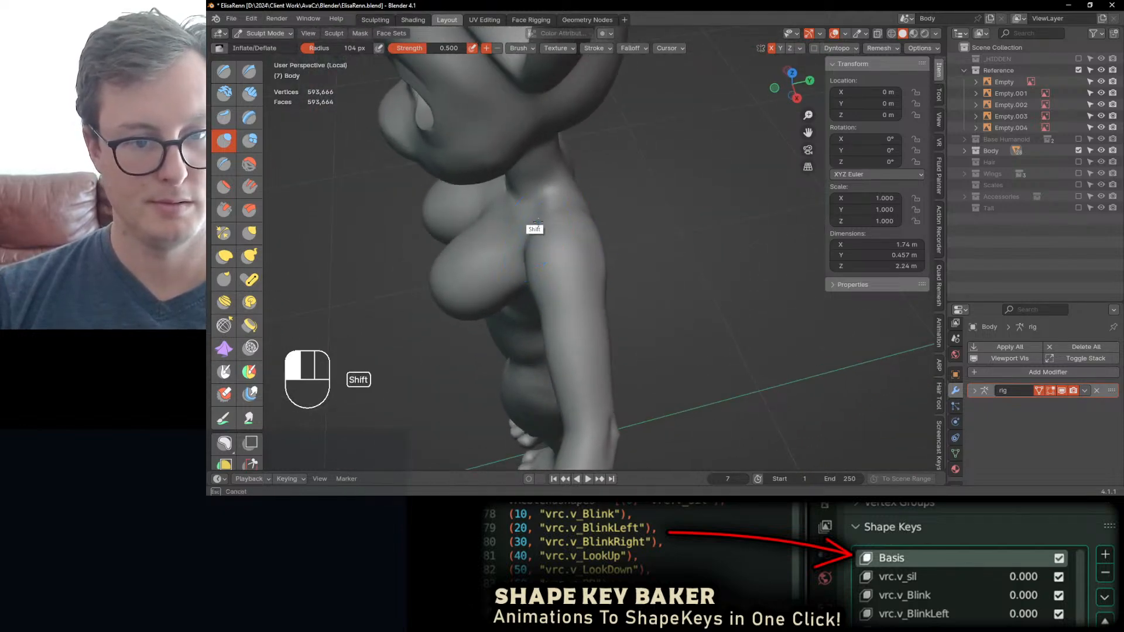
{"action": "middle_click_drag", "start_coordinate": [538, 222], "coordinate": [612, 174]}
{"action": "left_click_drag", "start_coordinate": [614, 162], "coordinate": [615, 161], "text": "shift"}
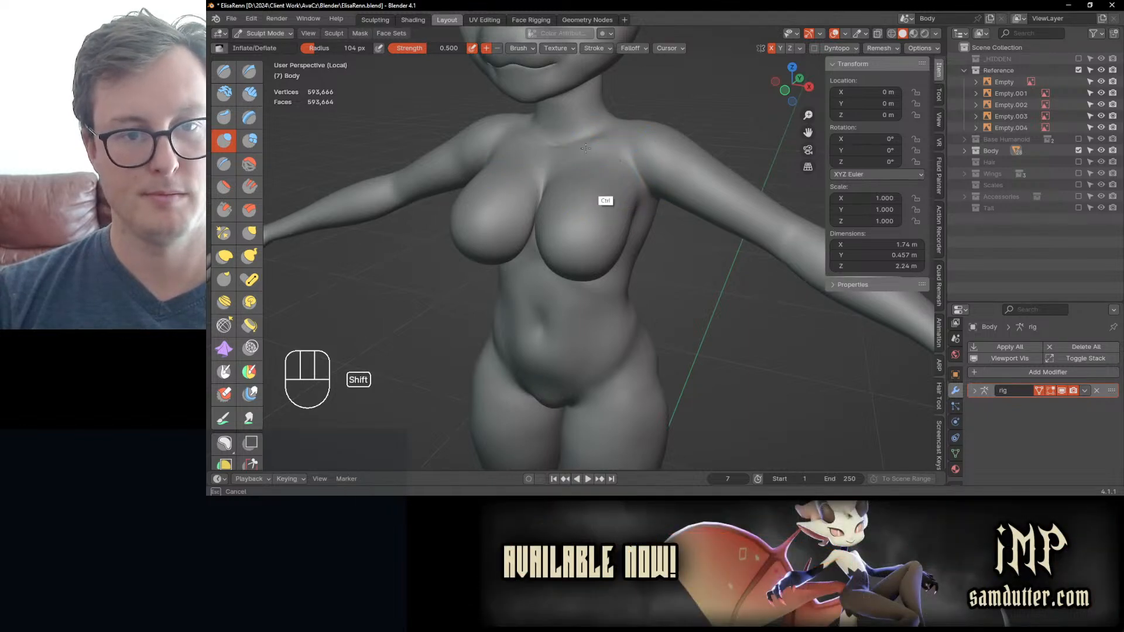
{"action": "middle_click_drag", "start_coordinate": [586, 147], "coordinate": [562, 257], "text": "ctrl"}
{"action": "mouse_move", "coordinate": [562, 257]}
{"action": "middle_mouse_down"}
{"action": "mouse_move", "coordinate": [588, 243]}
{"action": "mouse_move", "coordinate": [596, 215]}
{"action": "mouse_move", "coordinate": [582, 293]}
{"action": "mouse_move", "coordinate": [510, 304]}
{"action": "mouse_move", "coordinate": [544, 274]}
{"action": "mouse_move", "coordinate": [578, 298]}
{"action": "mouse_move", "coordinate": [574, 280]}
{"action": "mouse_move", "coordinate": [582, 304]}
{"action": "mouse_move", "coordinate": [608, 219]}
{"action": "mouse_move", "coordinate": [581, 289]}
{"action": "middle_mouse_up"}
Step: Reshape the buttocks in profile and the back beneath the arms with the Elastic Deform brush
{"action": "key", "text": "KP_3"}
{"action": "key", "text": "j"}
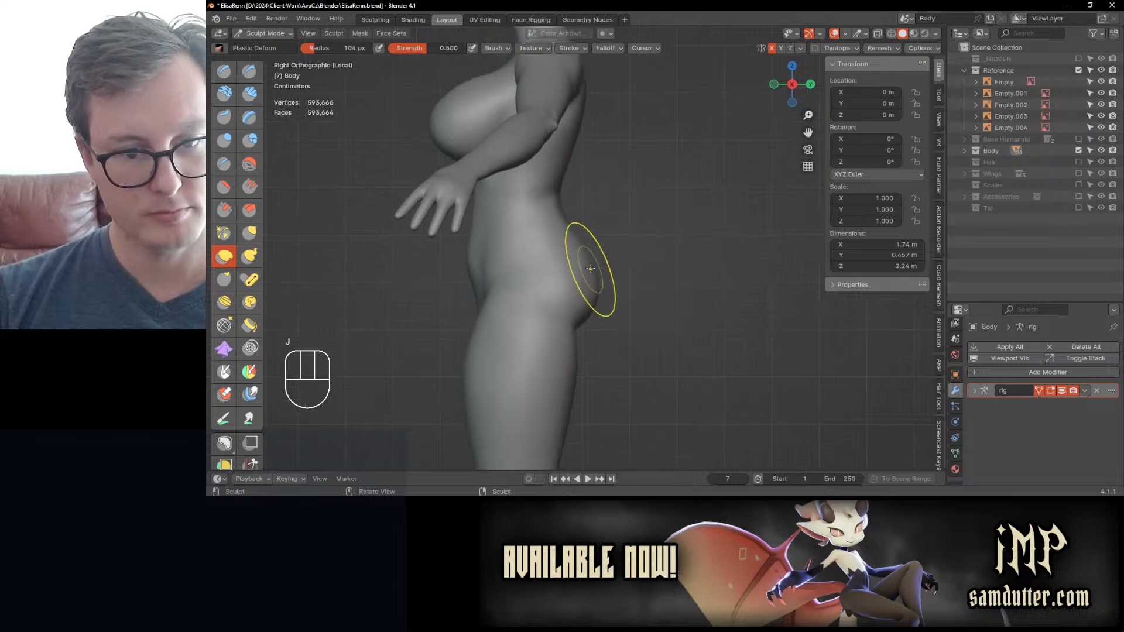
{"action": "left_click_drag", "start_coordinate": [590, 268], "coordinate": [596, 269]}
{"action": "middle_click_drag", "start_coordinate": [536, 241], "coordinate": [564, 288]}
{"action": "mouse_move", "coordinate": [564, 289]}
{"action": "left_mouse_down"}
{"action": "mouse_move", "coordinate": [531, 256]}
{"action": "mouse_move", "coordinate": [497, 252]}
{"action": "left_mouse_up"}
{"action": "mouse_move", "coordinate": [498, 252]}
{"action": "middle_mouse_down"}
{"action": "mouse_move", "coordinate": [577, 326]}
{"action": "mouse_move", "coordinate": [552, 313]}
{"action": "mouse_move", "coordinate": [535, 275]}
{"action": "mouse_move", "coordinate": [541, 242]}
{"action": "middle_mouse_up"}
{"action": "mouse_move", "coordinate": [521, 263]}
{"action": "left_mouse_down"}
{"action": "mouse_move", "coordinate": [530, 288]}
{"action": "mouse_move", "coordinate": [514, 243]}
{"action": "left_mouse_up"}
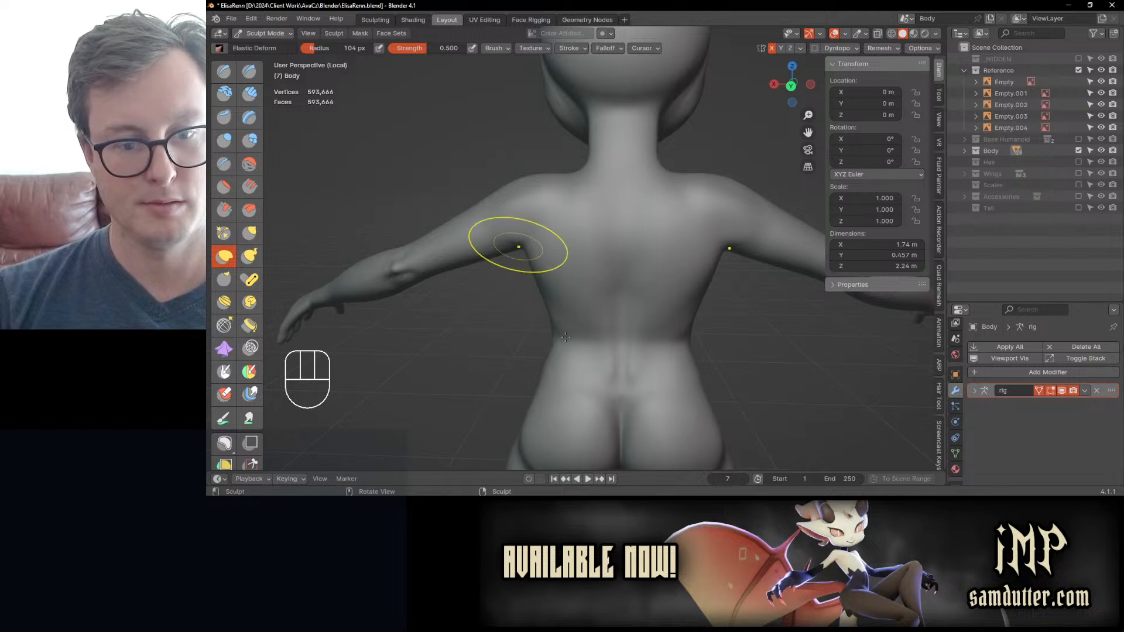
{"action": "middle_click_drag", "start_coordinate": [540, 371], "coordinate": [559, 409], "text": "ctrl"}
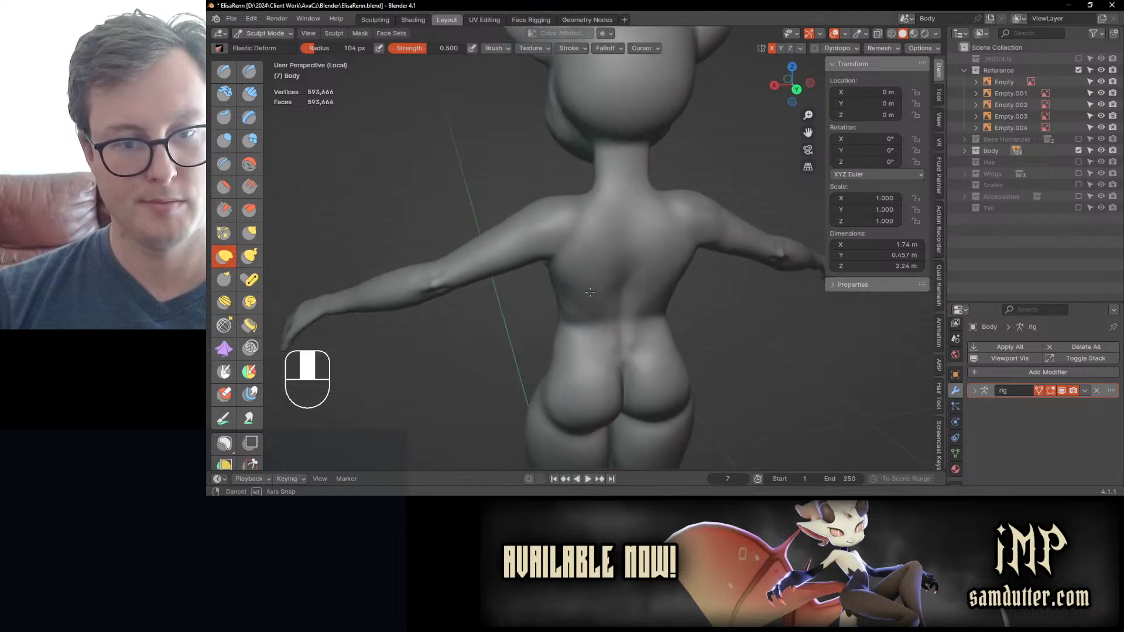
{"action": "mouse_move", "coordinate": [614, 251]}
{"action": "middle_mouse_down"}
{"action": "mouse_move", "coordinate": [605, 314]}
{"action": "mouse_move", "coordinate": [559, 313]}
{"action": "middle_mouse_up"}
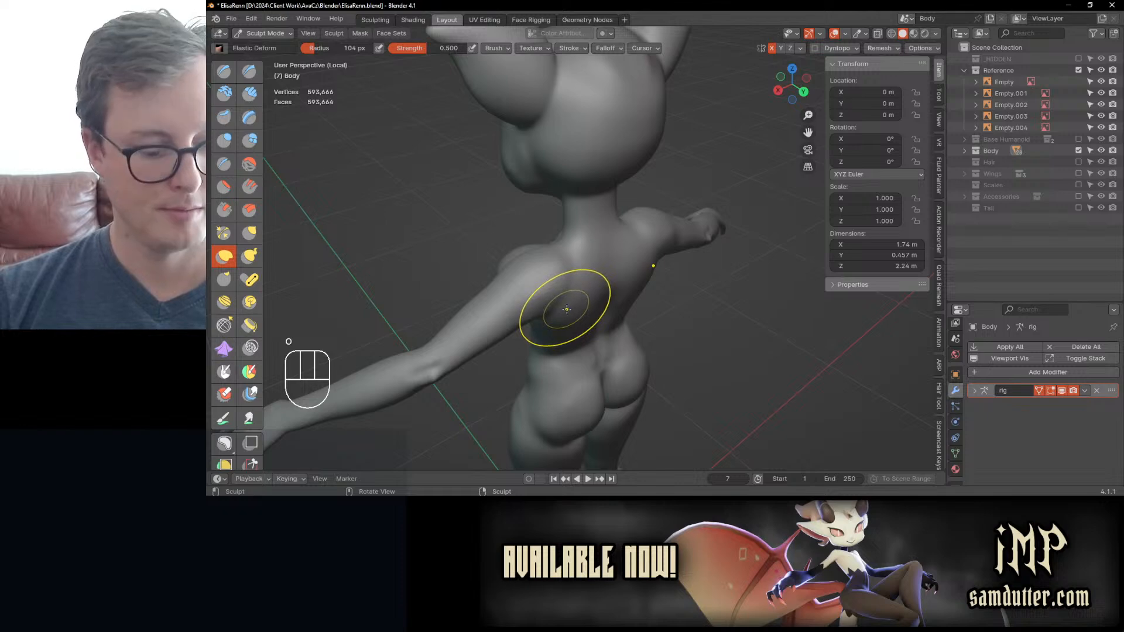
Step: Build up the upper back, shoulder blades and base of the neck with the Inflate/Deflate brush
{"action": "key", "text": "i"}
{"action": "middle_click_drag", "start_coordinate": [567, 310], "coordinate": [567, 332]}
{"action": "left_click_drag", "start_coordinate": [566, 332], "coordinate": [562, 273], "text": "ctrl"}
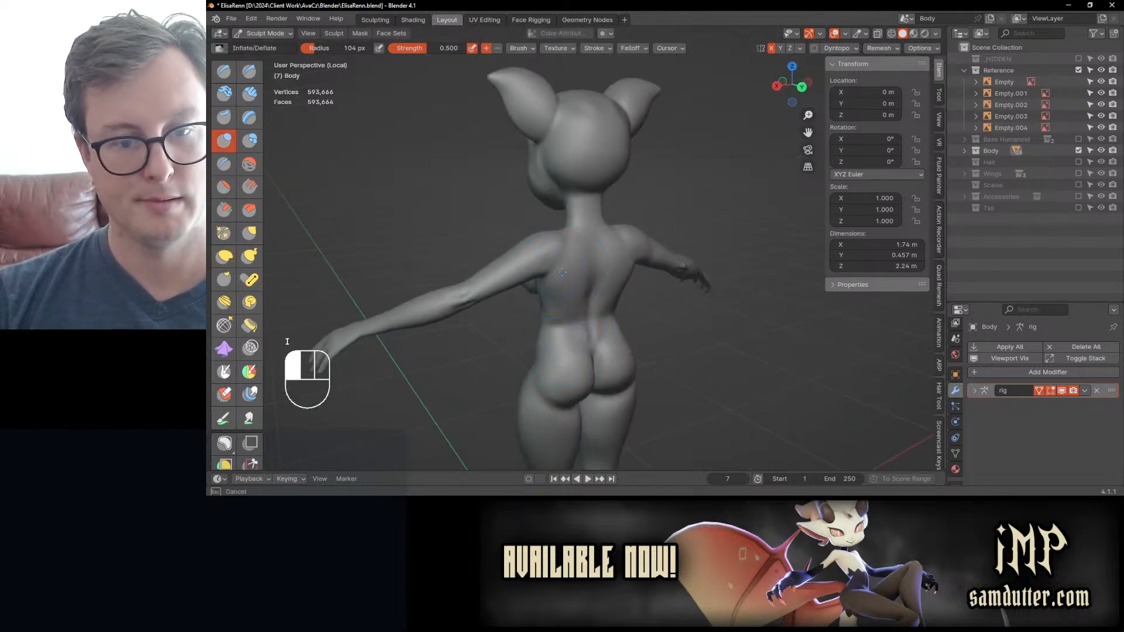
{"action": "mouse_move", "coordinate": [562, 272]}
{"action": "middle_mouse_down"}
{"action": "mouse_move", "coordinate": [615, 261]}
{"action": "mouse_move", "coordinate": [602, 283]}
{"action": "mouse_move", "coordinate": [560, 301]}
{"action": "mouse_move", "coordinate": [550, 258]}
{"action": "mouse_move", "coordinate": [611, 246]}
{"action": "mouse_move", "coordinate": [576, 251]}
{"action": "middle_mouse_up"}
{"action": "mouse_move", "coordinate": [576, 252]}
{"action": "middle_mouse_down", "text": "ctrl"}
{"action": "mouse_move", "coordinate": [588, 167]}
{"action": "mouse_move", "coordinate": [503, 181]}
{"action": "mouse_move", "coordinate": [614, 205]}
{"action": "middle_mouse_up", "text": "ctrl"}
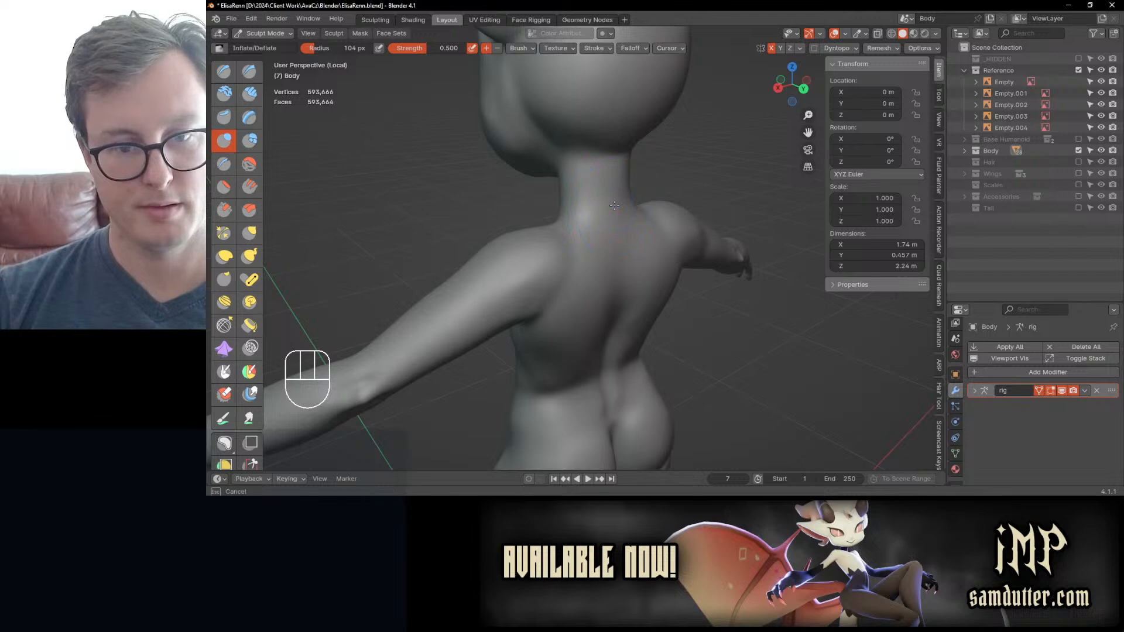
{"action": "middle_click_drag", "start_coordinate": [617, 297], "coordinate": [656, 221]}
Step: Return the body to Object Mode, check its full side profile, and save the file
{"action": "key", "text": "ctrl+Tab"}
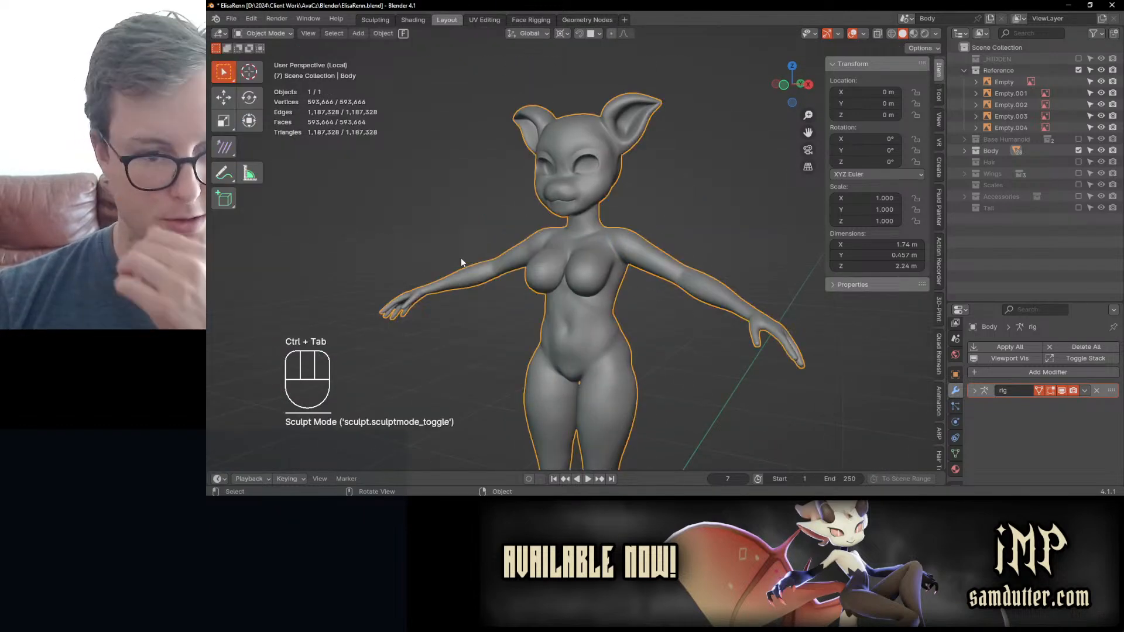
{"action": "key", "text": "KP_3"}
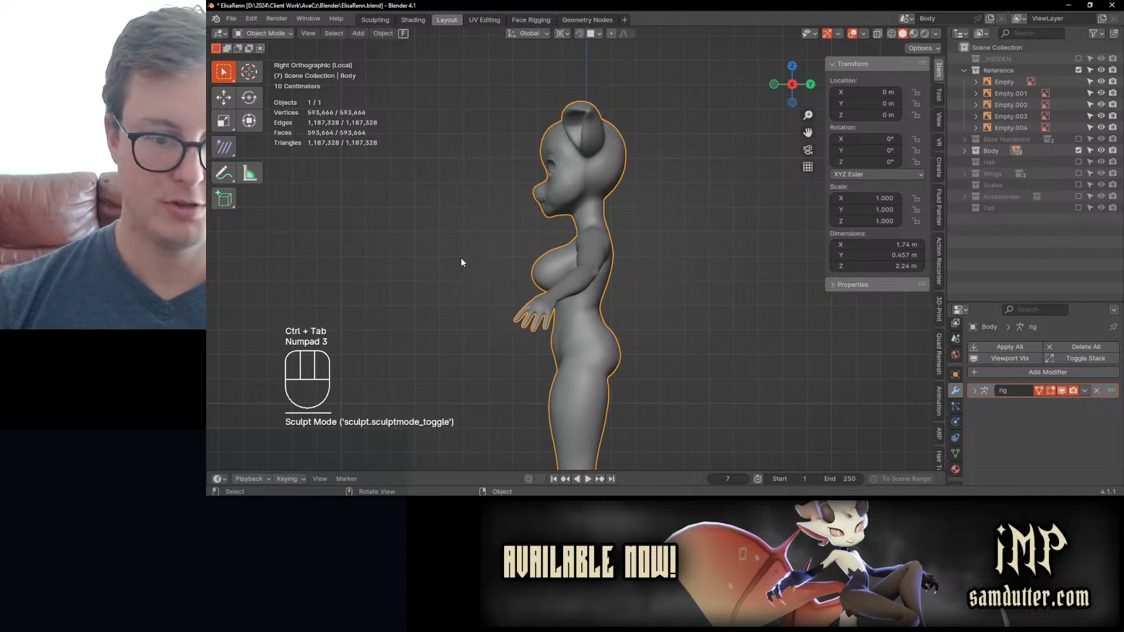
{"action": "scroll", "coordinate": [462, 260], "scroll_direction": "down", "scroll_amount": 5}
{"action": "middle_click_drag", "start_coordinate": [626, 358], "coordinate": [629, 332], "text": "shift"}
{"action": "key", "text": "ctrl+s"}
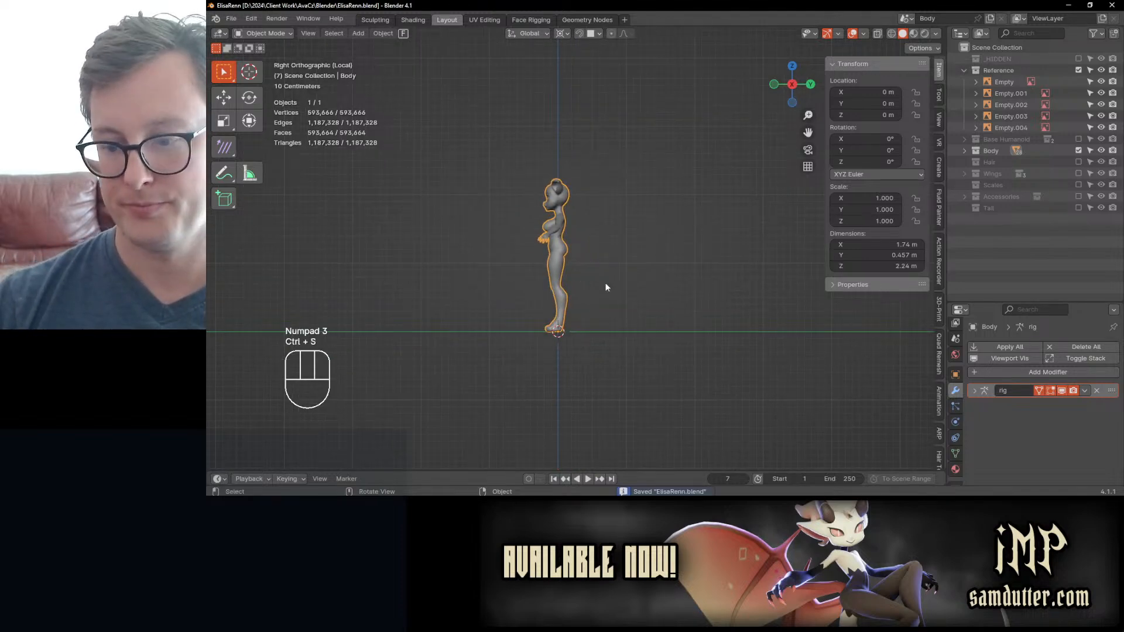
Step: Enable the Wings collection, select the short feather mesh on the wing, and expand the collection's contents
{"action": "middle_click_drag", "start_coordinate": [609, 286], "coordinate": [592, 196]}
{"action": "left_click", "coordinate": [660, 255]}
{"action": "left_click", "coordinate": [1078, 174]}
{"action": "left_click", "coordinate": [602, 230]}
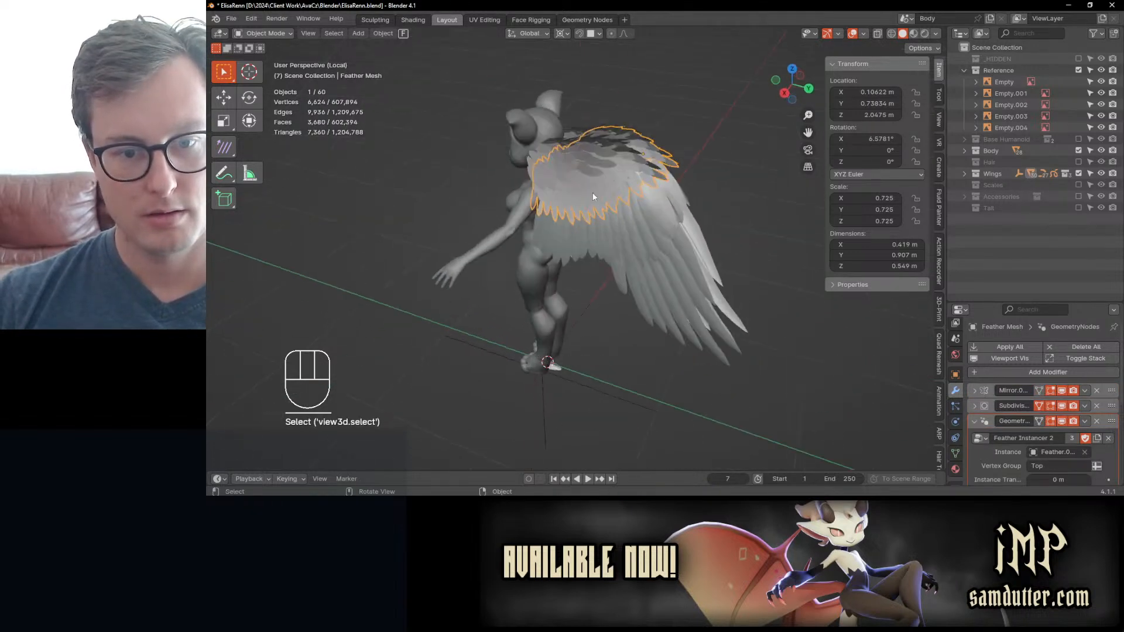
{"action": "left_click", "coordinate": [965, 173]}
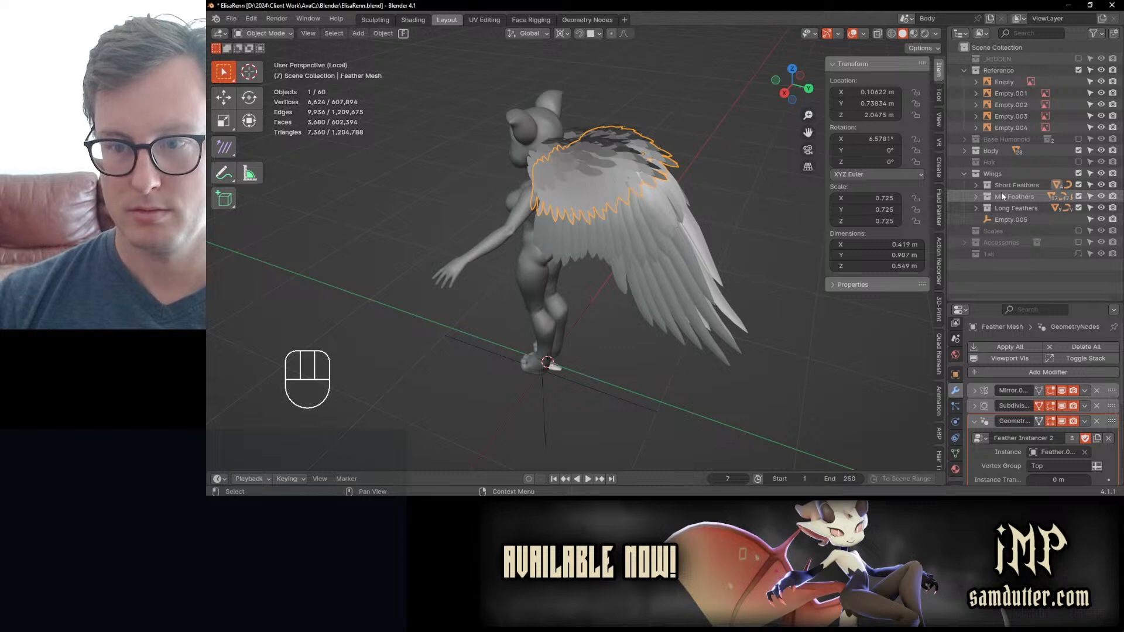
Step: Try applying the transformation to one long wing feather with new object-data users, then undo it
{"action": "left_click", "coordinate": [692, 273]}
{"action": "key", "text": "alt+a"}
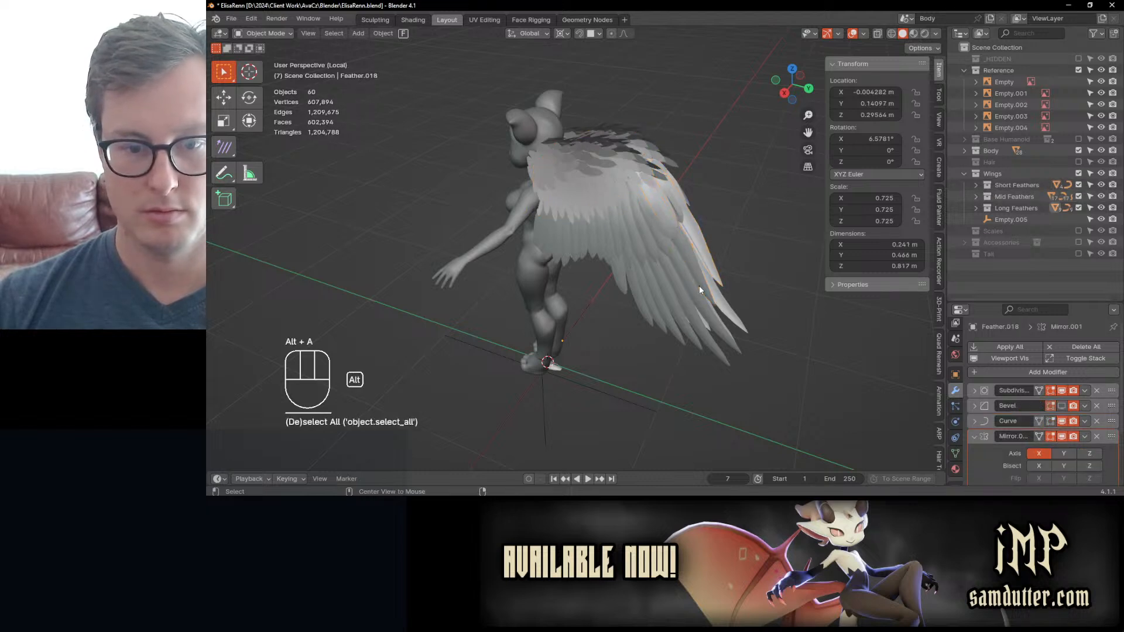
{"action": "key", "text": "ctrl+z"}
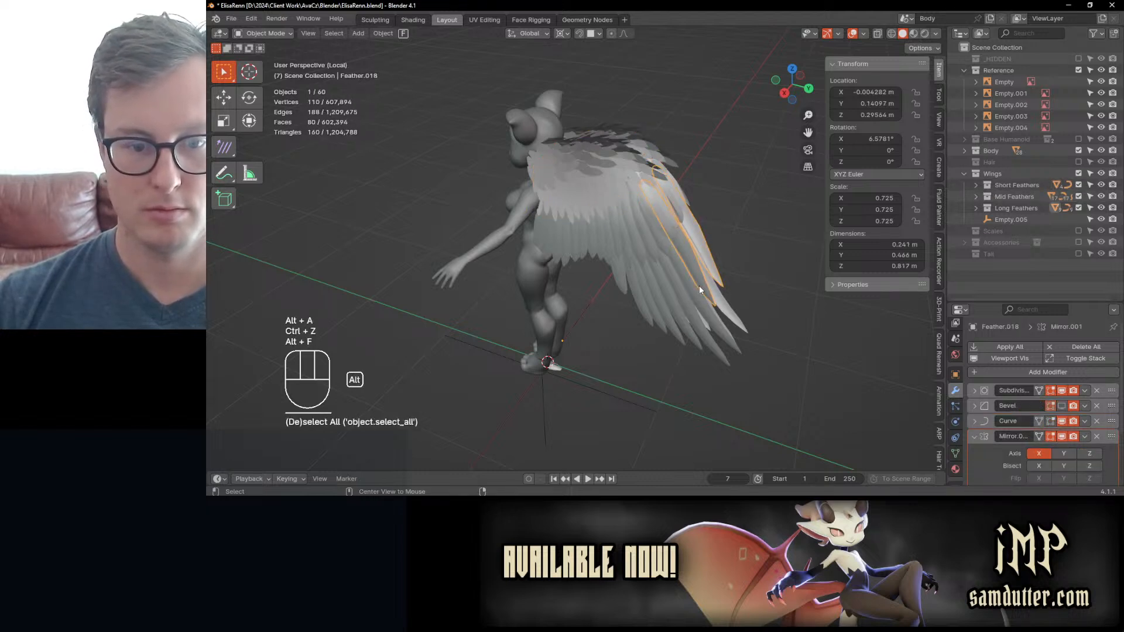
{"action": "key", "text": "ctrl+a"}
{"action": "left_click", "coordinate": [675, 315]}
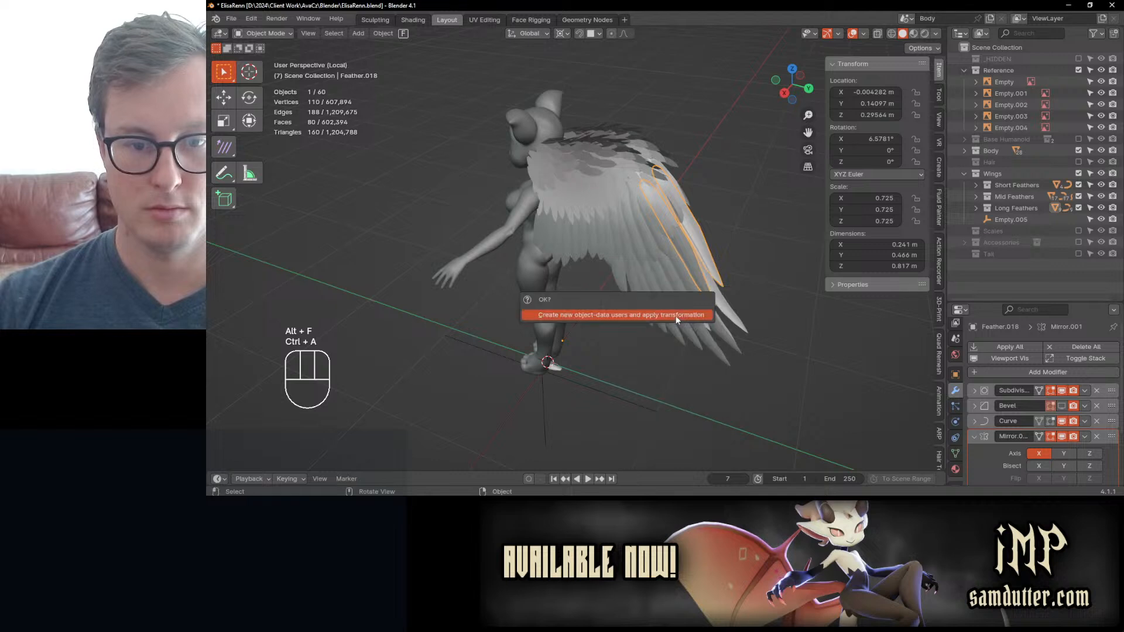
{"action": "left_click", "coordinate": [676, 315]}
{"action": "key", "text": "ctrl+z"}
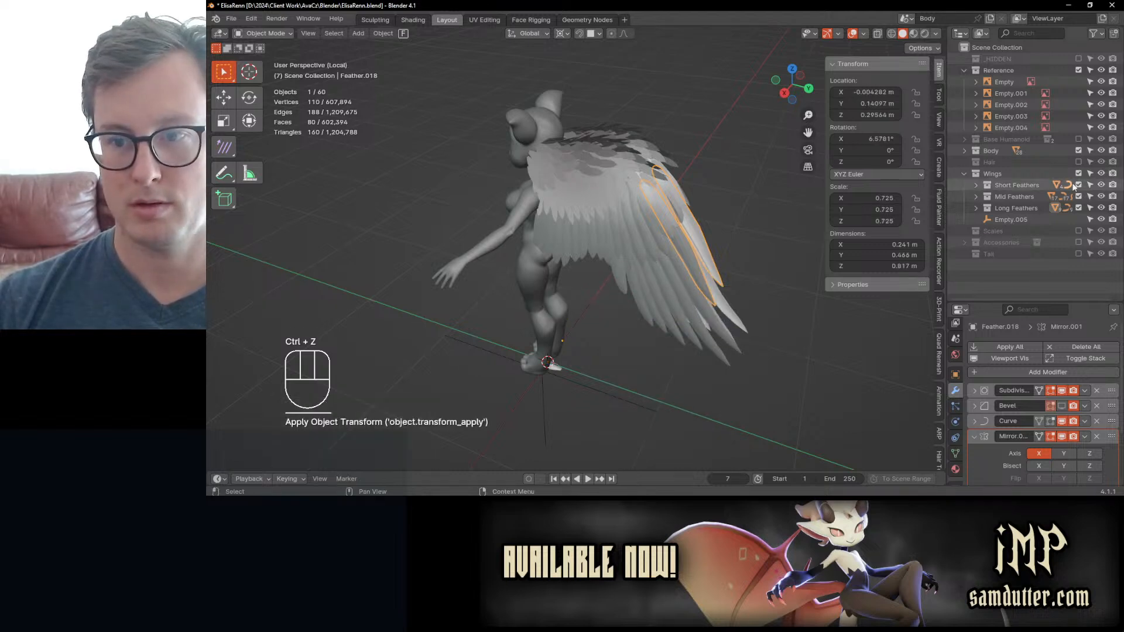
Step: Select Curve_Feathers.027 in the Short Feathers collection and start moving it to test its effect on the feathers
{"action": "left_click", "coordinate": [976, 185]}
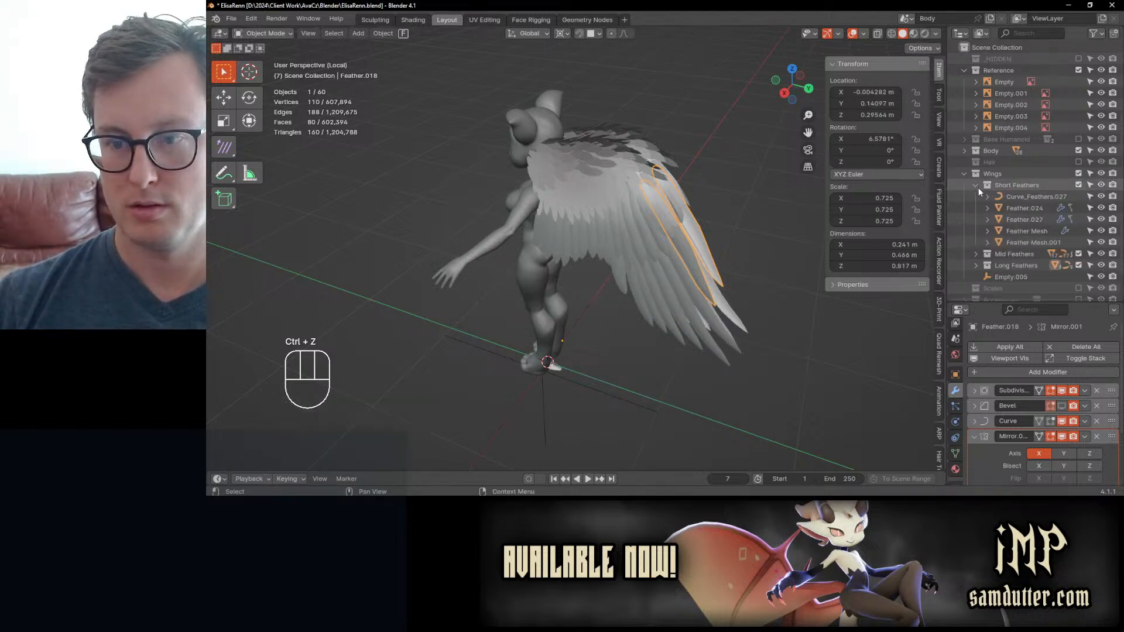
{"action": "left_click", "coordinate": [1031, 198]}
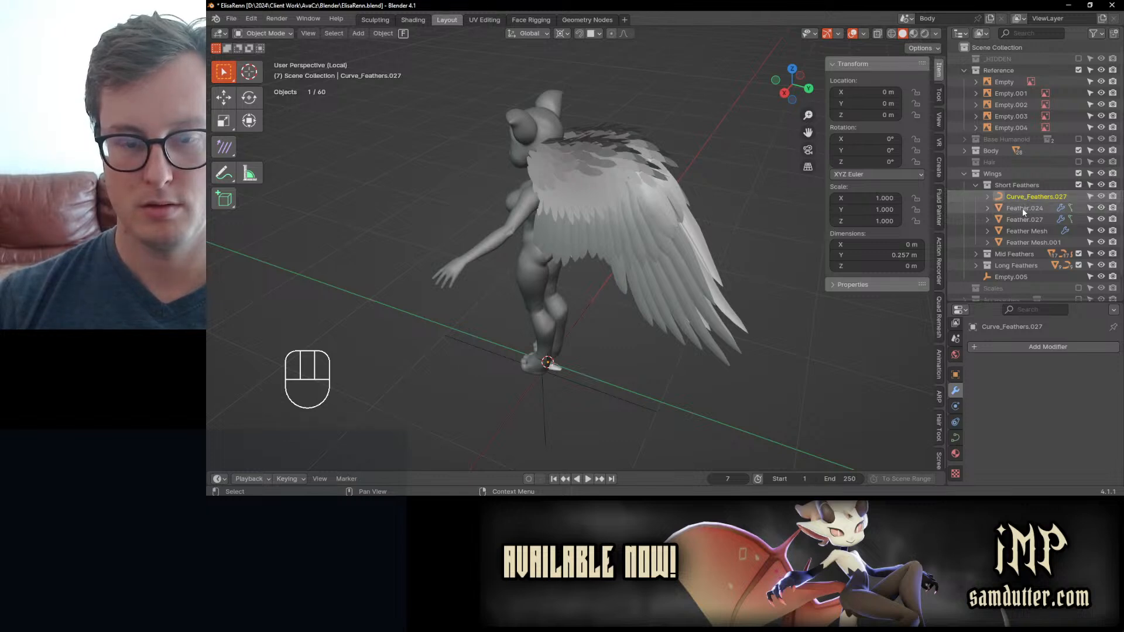
{"action": "left_click", "coordinate": [975, 186]}
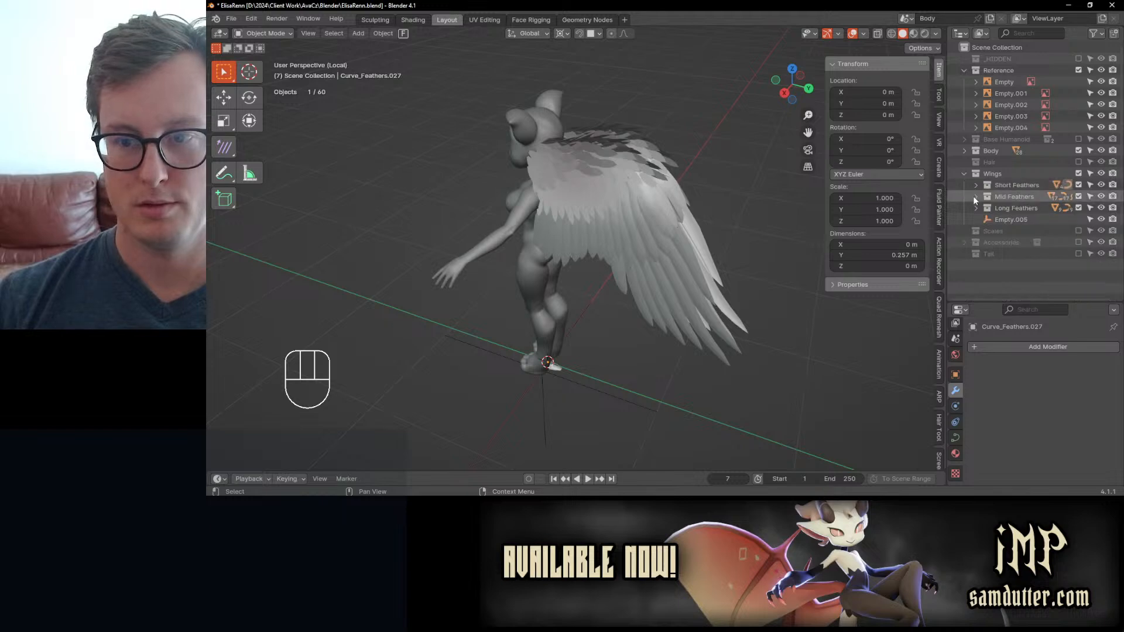
{"action": "left_click", "coordinate": [975, 186]}
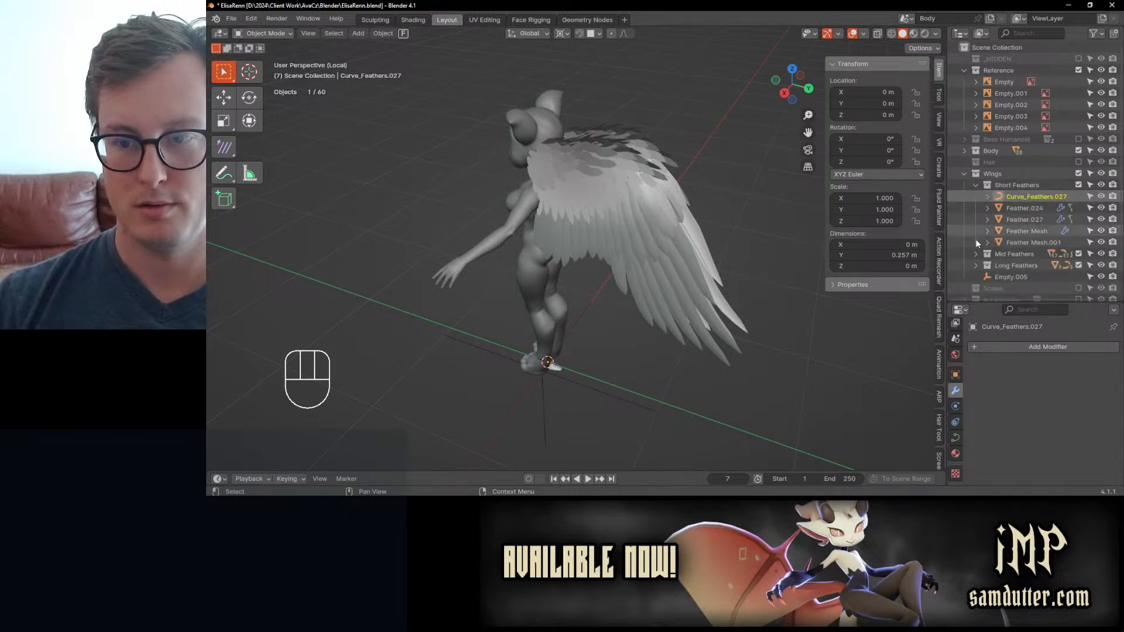
{"action": "key", "text": "g"}
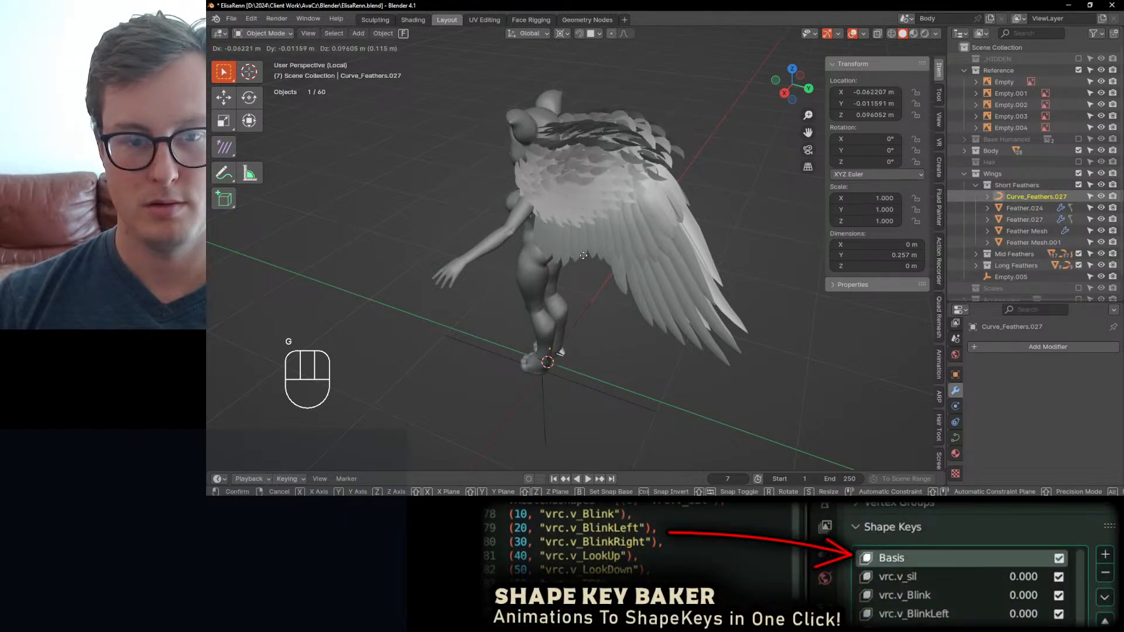
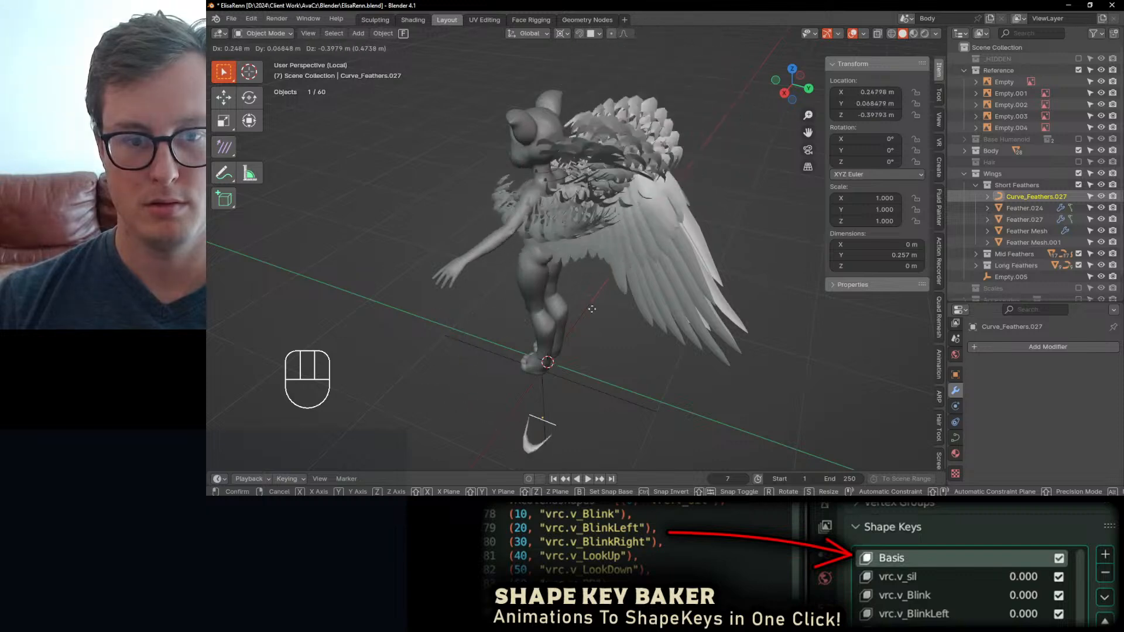
Step: Cancel the pending move, expand the Mid Feathers and Long Feathers collections, and select the curves Curve_Feathers.017 to Curve_Feathers.026
{"action": "key", "text": "Escape"}
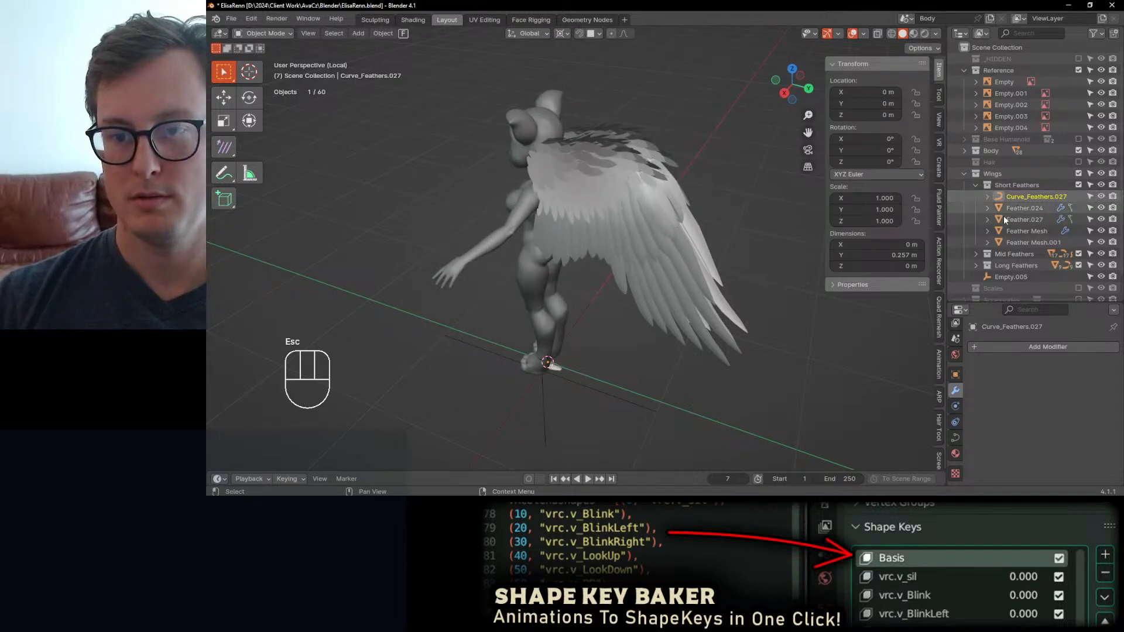
{"action": "scroll", "coordinate": [1005, 229], "scroll_direction": "down", "scroll_amount": 2}
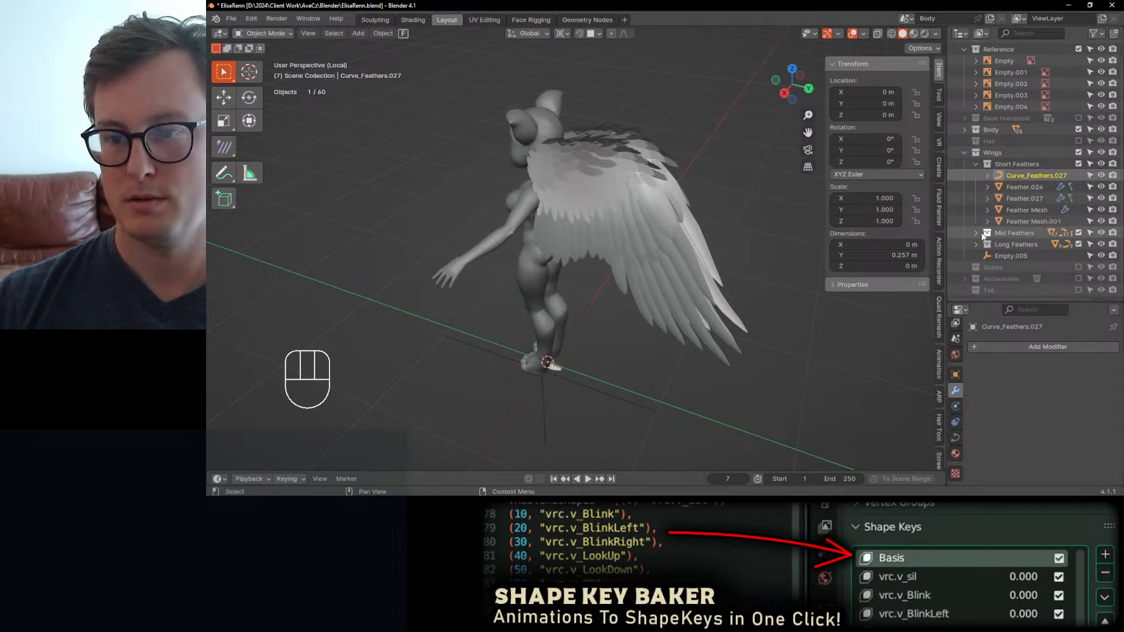
{"action": "left_click", "coordinate": [1007, 256]}
{"action": "scroll", "coordinate": [1027, 232], "scroll_direction": "down", "scroll_amount": 10}
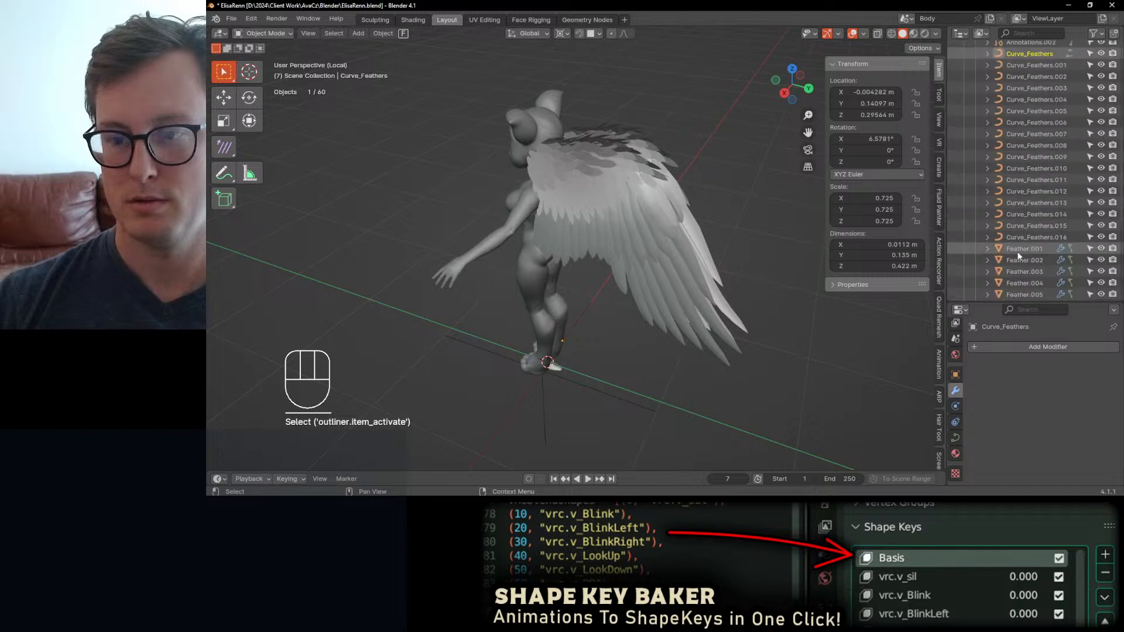
{"action": "left_click", "coordinate": [1025, 104], "text": "shift"}
{"action": "scroll", "coordinate": [1020, 161], "scroll_direction": "down", "scroll_amount": 3}
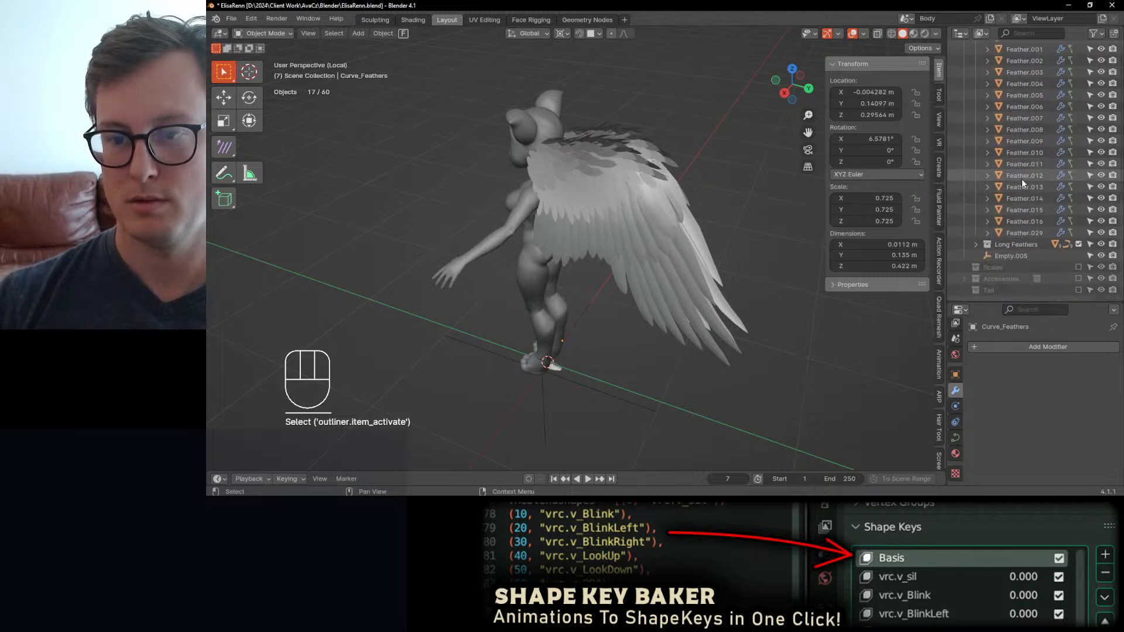
{"action": "left_click", "coordinate": [976, 245]}
{"action": "scroll", "coordinate": [1007, 240], "scroll_direction": "down", "scroll_amount": 2}
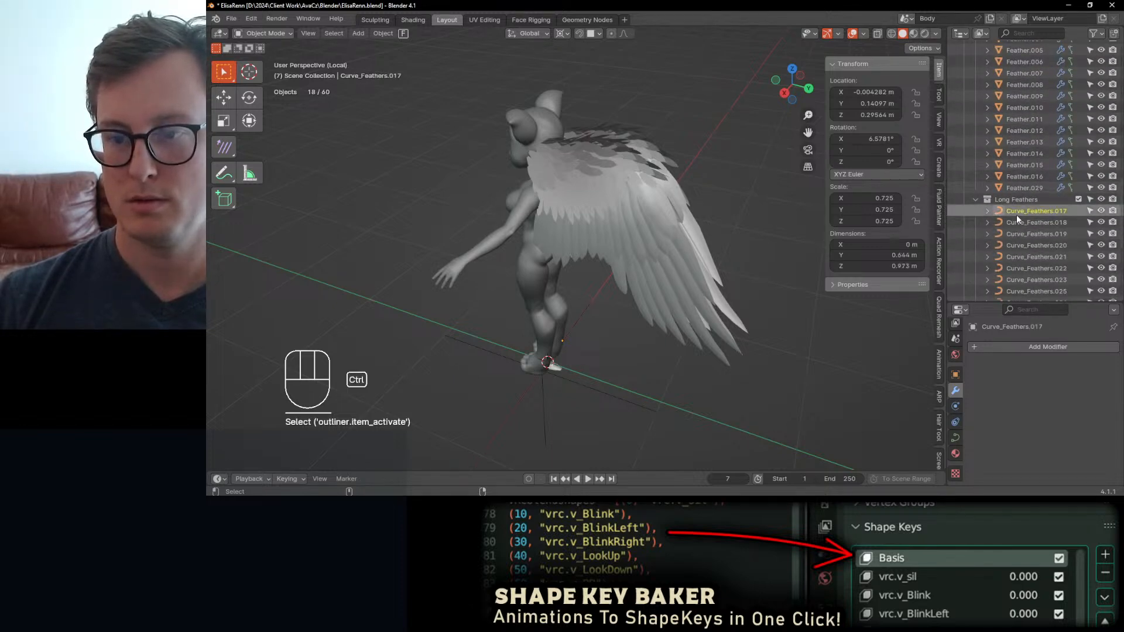
{"action": "scroll", "coordinate": [1024, 227], "scroll_direction": "down", "scroll_amount": 6}
{"action": "left_click", "coordinate": [1020, 163], "text": "shift"}
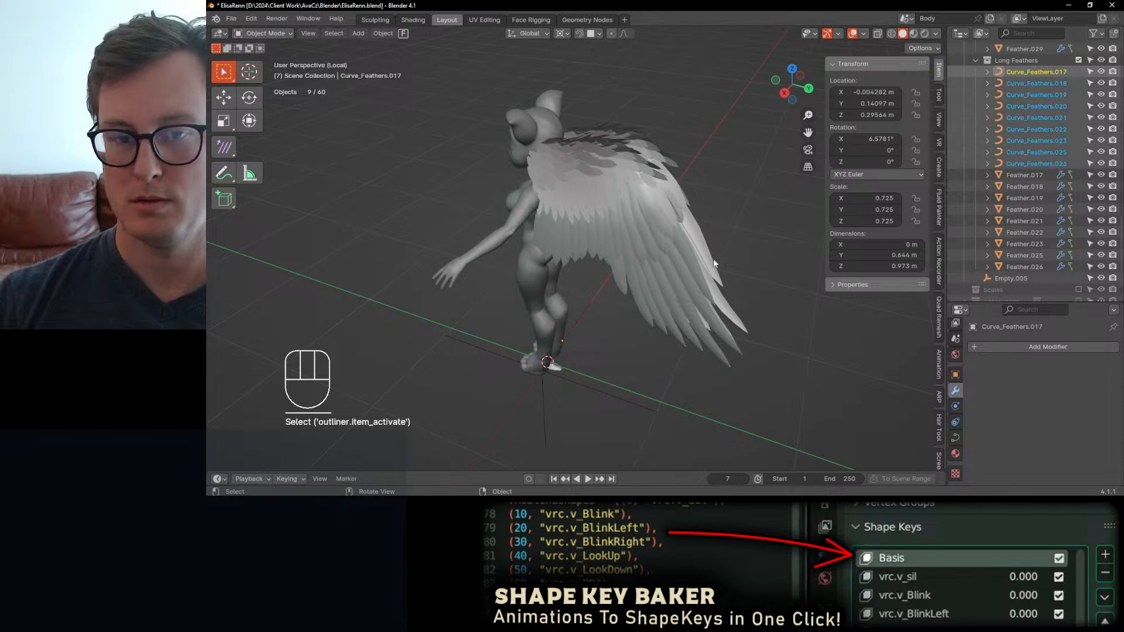
Step: Select the Short Feathers objects from Feather.024 to Feather Mesh.001, undoing the range selection that took in the mid feathers
{"action": "scroll", "coordinate": [1048, 167], "scroll_direction": "up", "scroll_amount": 10}
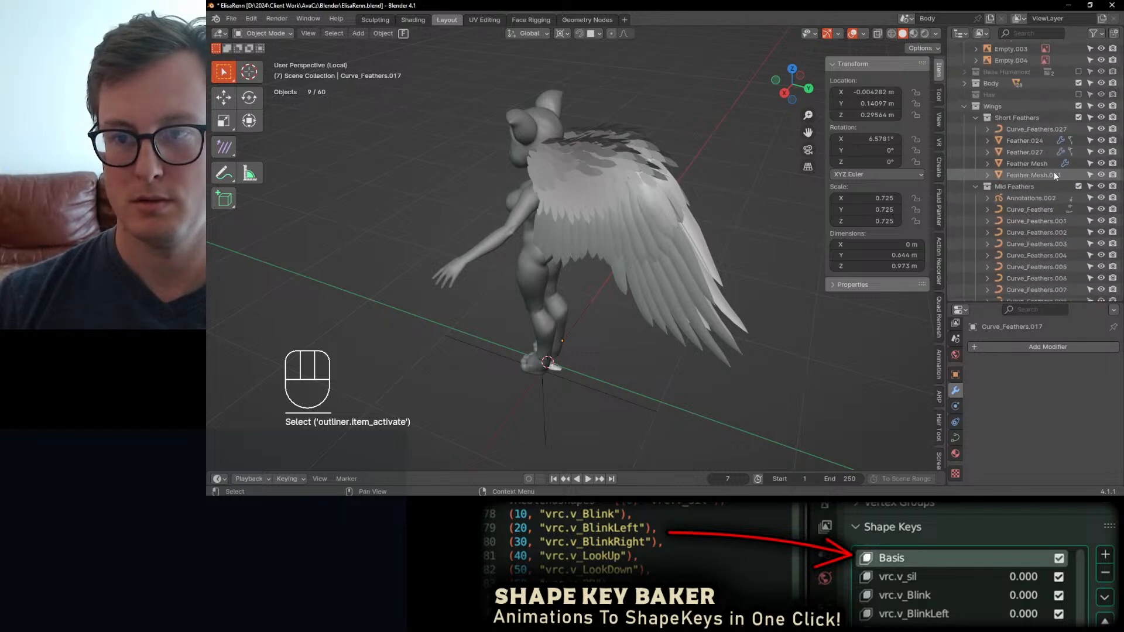
{"action": "left_click", "coordinate": [1022, 141], "text": "ctrl"}
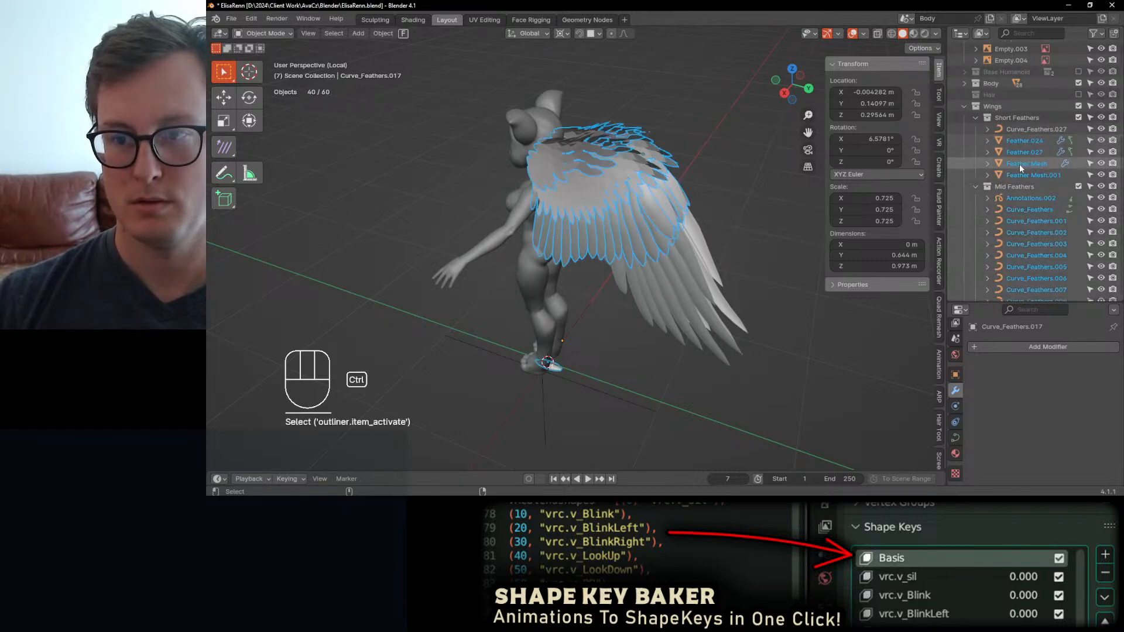
{"action": "key", "text": "ctrl+z"}
{"action": "left_click", "coordinate": [1019, 170], "text": "shift"}
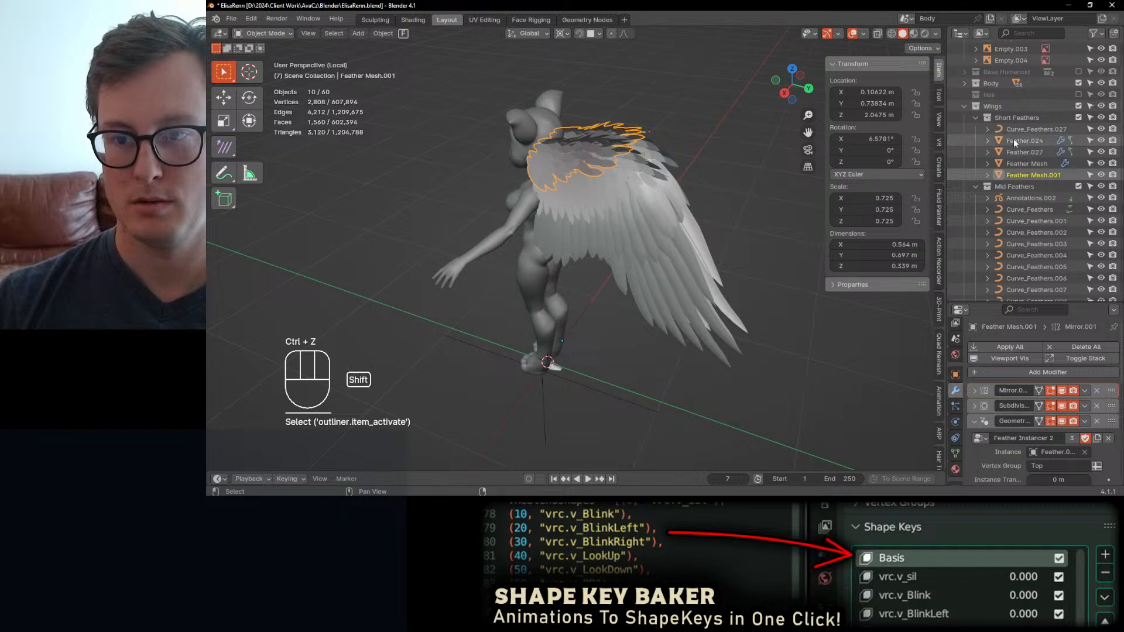
{"action": "left_click", "coordinate": [1014, 140], "text": "shift"}
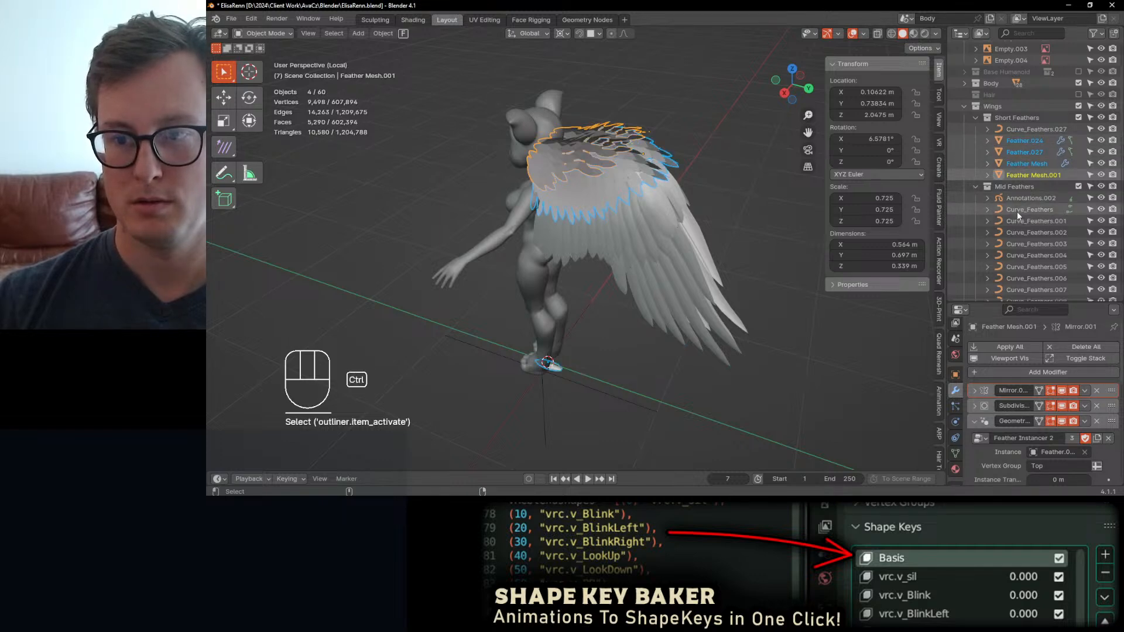
Step: Try to add the Mid Feathers curves and the Long Feathers curves Curve_Feathers.017 to Curve_Feathers.026 to the selection
{"action": "left_click", "coordinate": [1018, 211], "text": "ctrl"}
{"action": "scroll", "coordinate": [1020, 218], "scroll_direction": "down", "scroll_amount": 7}
{"action": "scroll", "coordinate": [1020, 222], "scroll_direction": "down", "scroll_amount": 3}
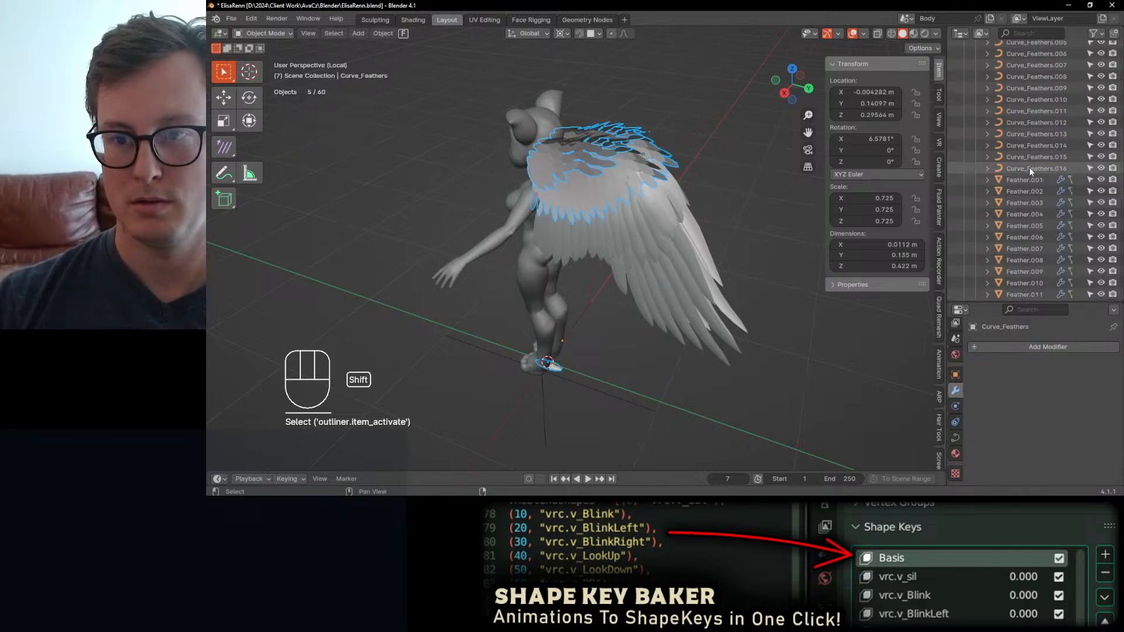
{"action": "scroll", "coordinate": [1036, 176], "scroll_direction": "down", "scroll_amount": 8}
{"action": "left_click", "coordinate": [1018, 187], "text": "shift"}
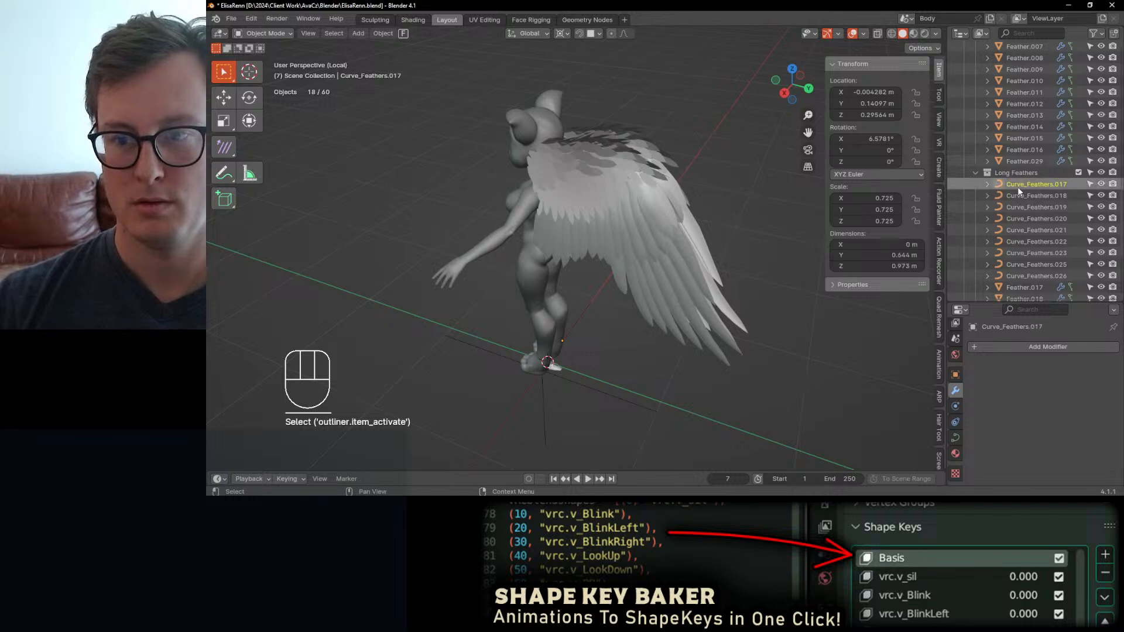
{"action": "scroll", "coordinate": [1018, 188], "scroll_direction": "down", "scroll_amount": 6}
{"action": "left_click", "coordinate": [1035, 145], "text": "shift"}
Step: Switch to the right orthographic view with Feather.024, Feather.027, Feather Mesh and Feather Mesh.001 selected in Short Feathers
{"action": "scroll", "coordinate": [1036, 146], "scroll_direction": "up", "scroll_amount": 14}
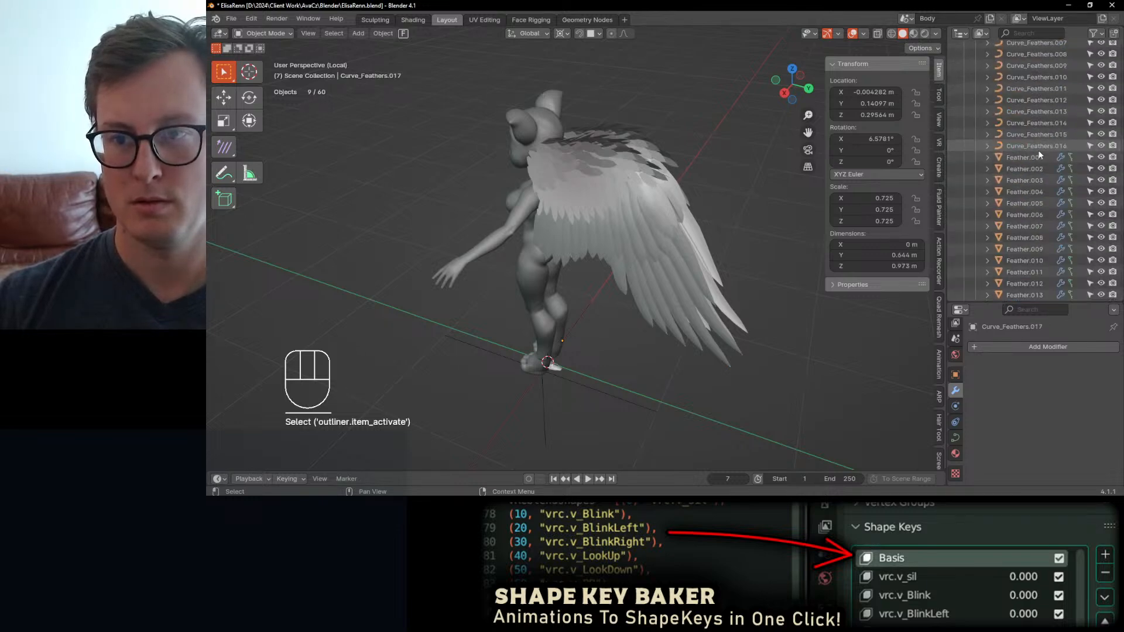
{"action": "scroll", "coordinate": [1038, 154], "scroll_direction": "up", "scroll_amount": 10}
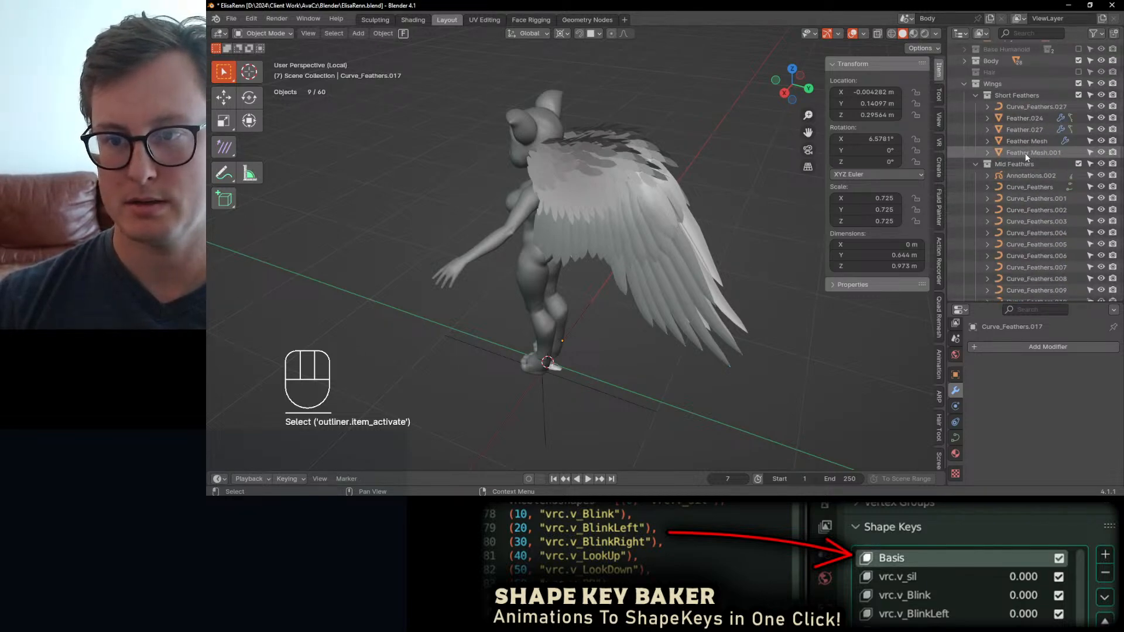
{"action": "left_click", "coordinate": [1018, 119]}
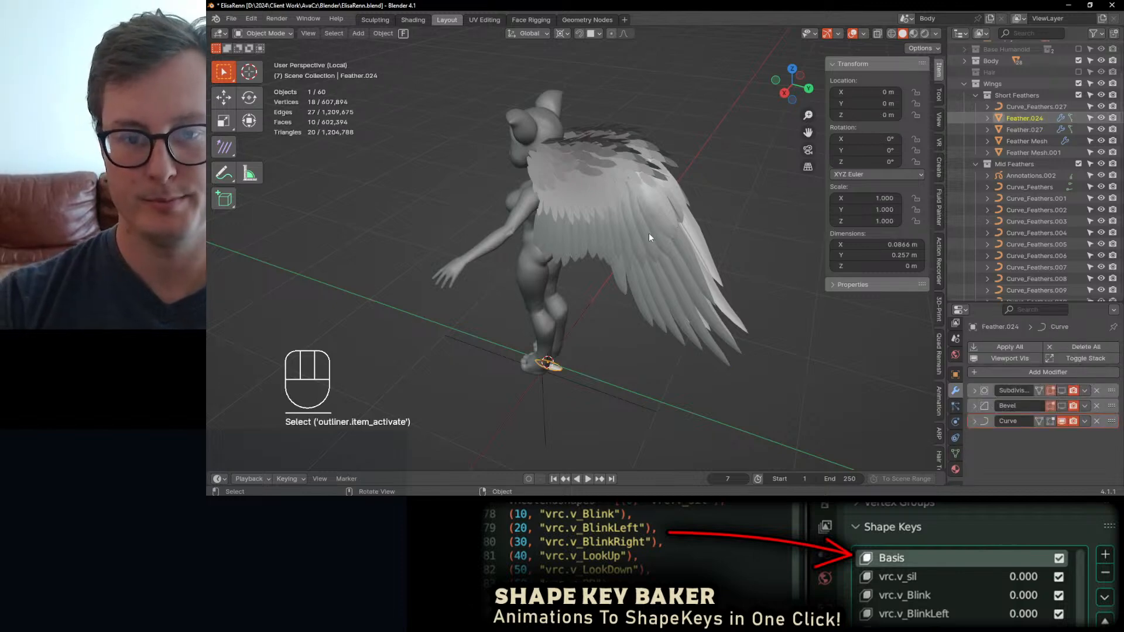
{"action": "key", "text": "KP_3"}
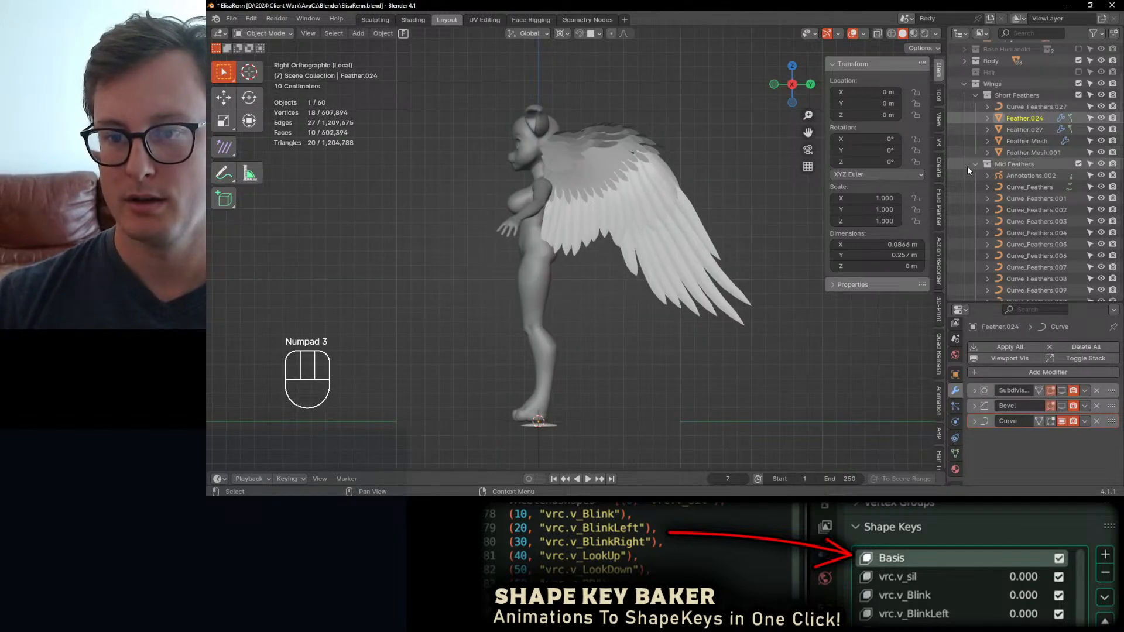
{"action": "left_click", "coordinate": [1022, 153], "text": "ctrl"}
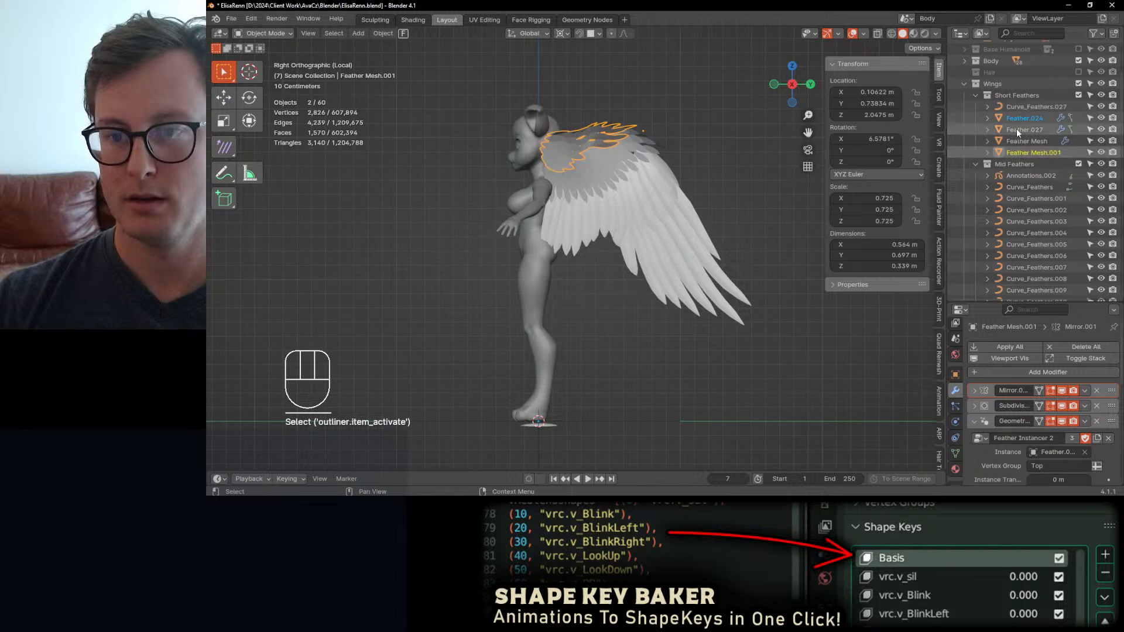
{"action": "left_click", "coordinate": [1019, 130], "text": "ctrl+shift"}
Step: Add the mid feather curves Curve_Feathers to Curve_Feathers.016 and the long feather curves Curve_Feathers.017 to Curve_Feathers.026 to the selection
{"action": "left_click", "coordinate": [1023, 188], "text": "ctrl+shift"}
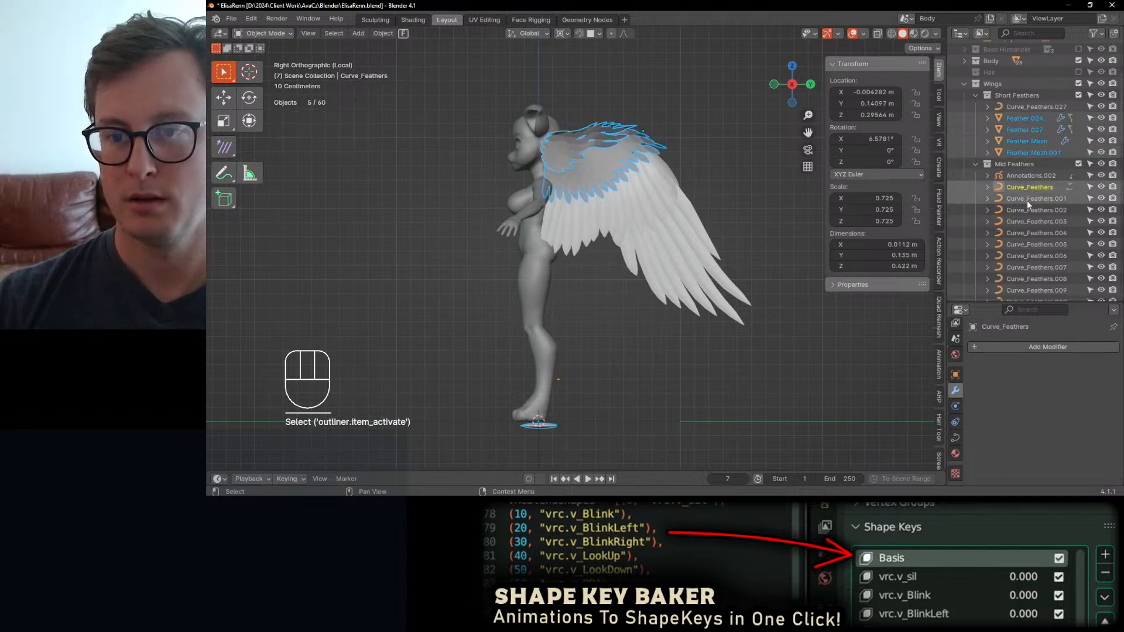
{"action": "scroll", "coordinate": [1030, 211], "scroll_direction": "down", "scroll_amount": 8}
{"action": "left_click", "coordinate": [1041, 146], "text": "ctrl+shift"}
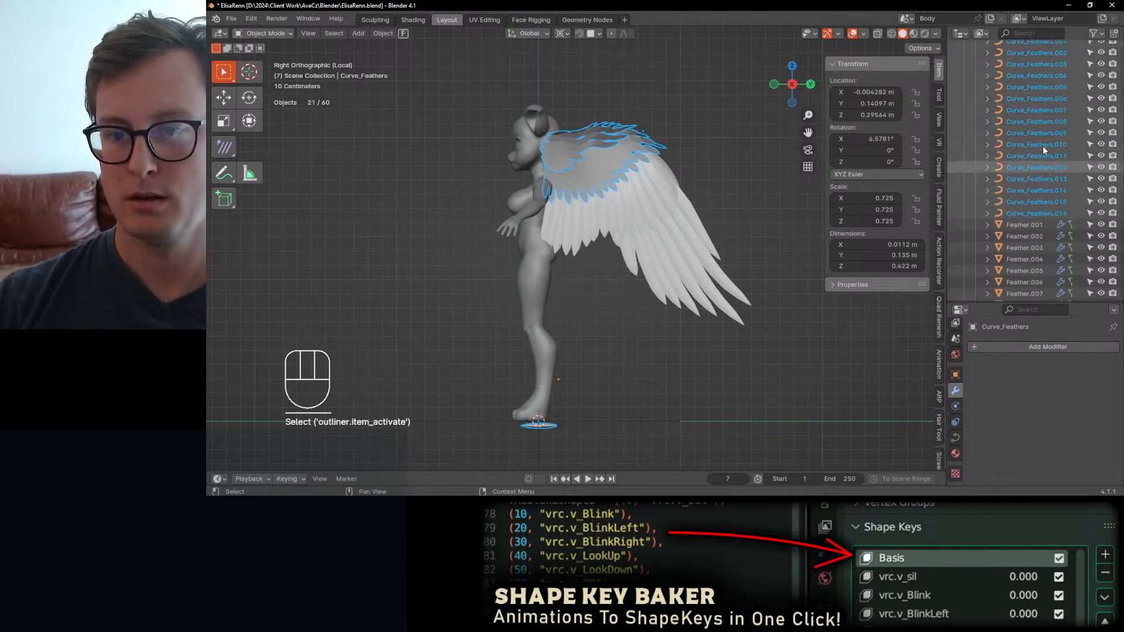
{"action": "scroll", "coordinate": [1041, 152], "scroll_direction": "down", "scroll_amount": 3}
{"action": "scroll", "coordinate": [1040, 160], "scroll_direction": "down", "scroll_amount": 3}
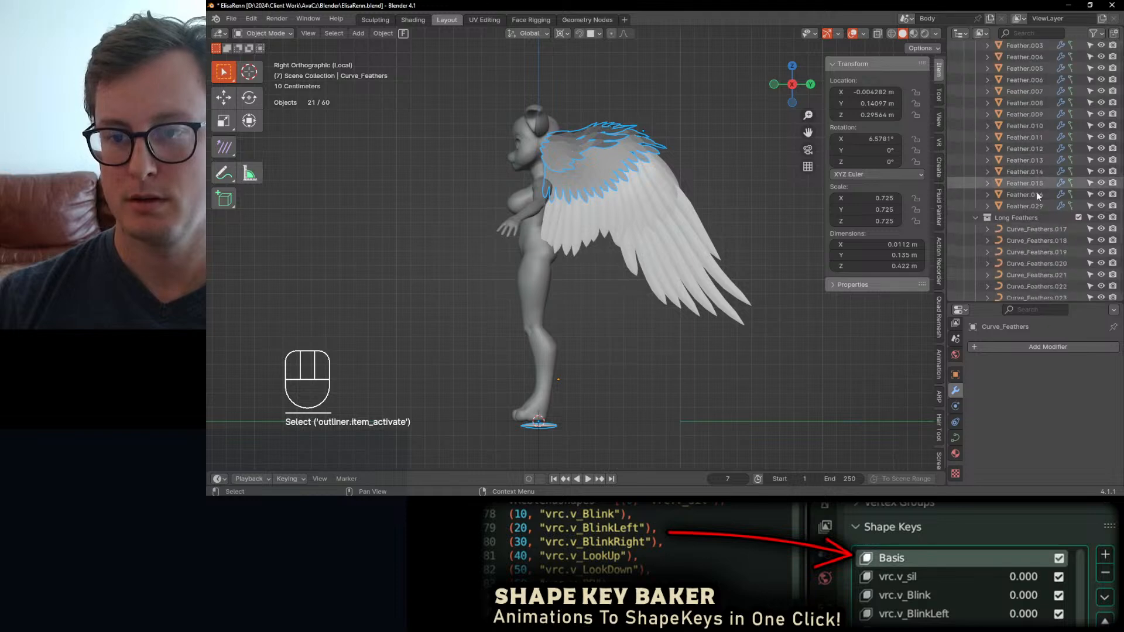
{"action": "left_click", "coordinate": [1023, 226], "text": "ctrl"}
{"action": "scroll", "coordinate": [1036, 221], "scroll_direction": "down", "scroll_amount": 8}
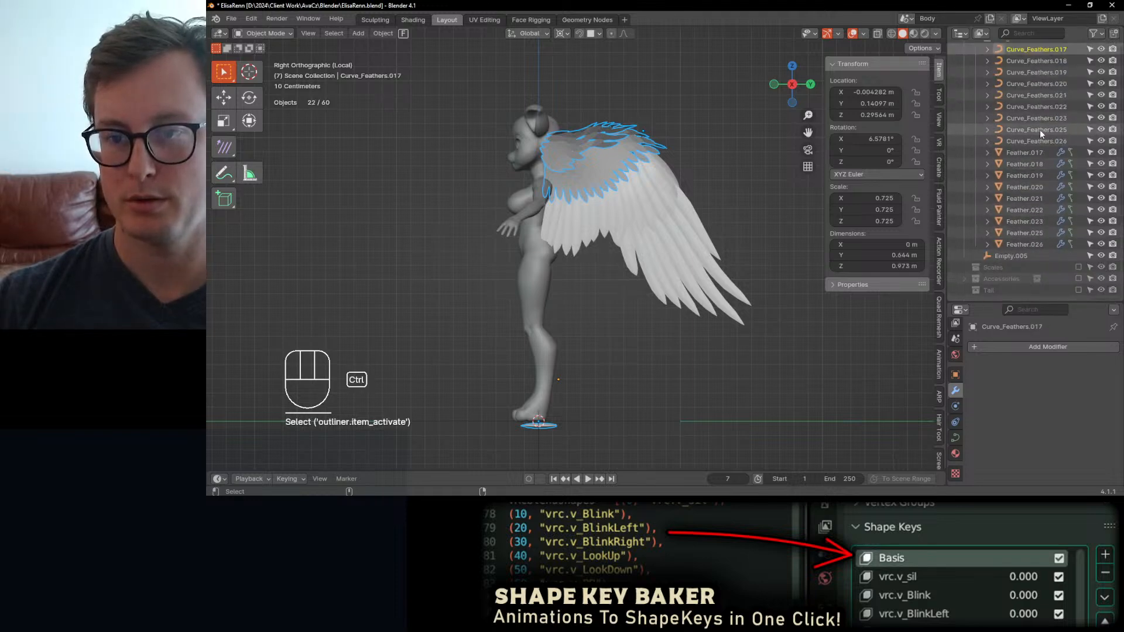
{"action": "left_click", "coordinate": [1034, 141], "text": "ctrl+shift"}
Step: Try moving all the selected feather meshes and curves together in the side view, and cancel the move
{"action": "scroll", "coordinate": [1049, 130], "scroll_direction": "up", "scroll_amount": 10}
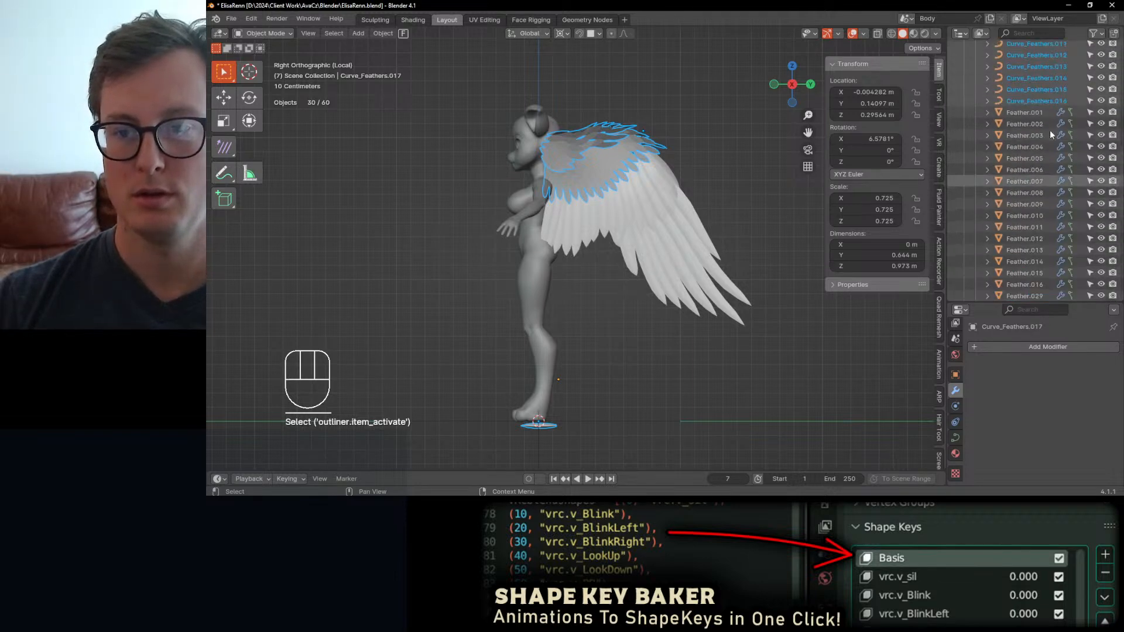
{"action": "key", "text": "g"}
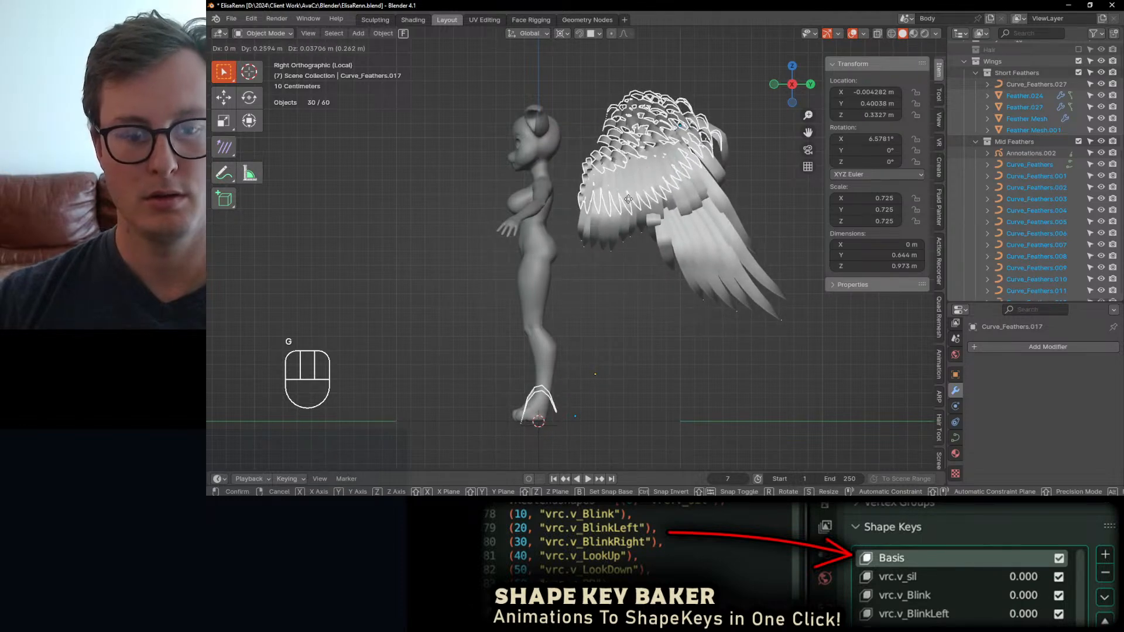
{"action": "key", "text": "Escape"}
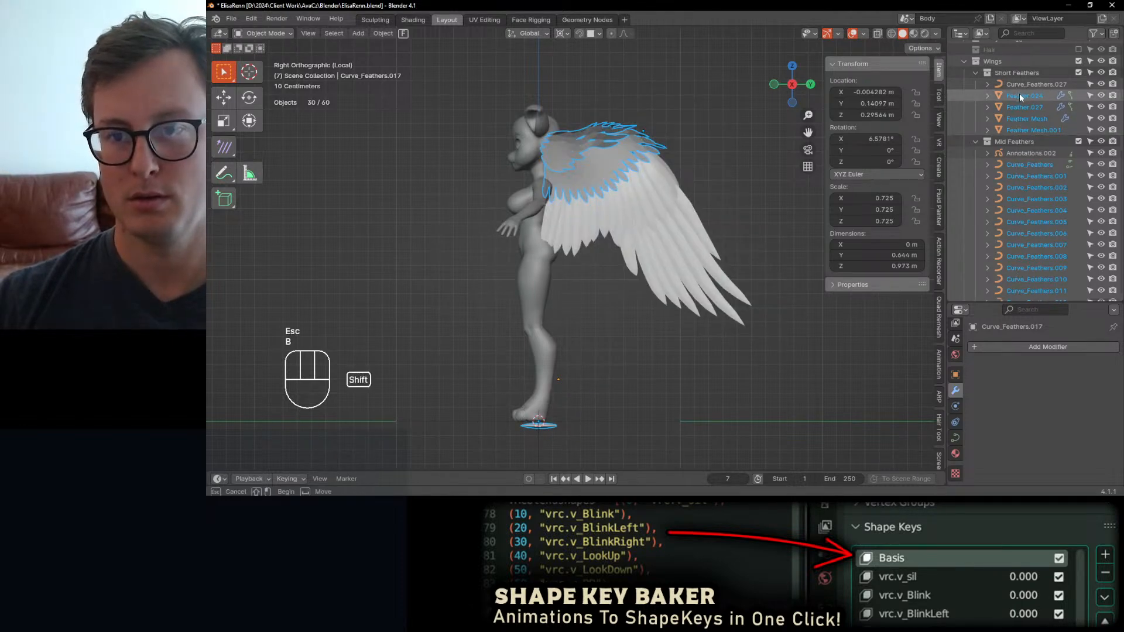
Step: Remove Feather.024 and Feather.027 from the selection, test-moving the remaining objects after each removal and cancelling the moves
{"action": "left_click", "coordinate": [1021, 98], "text": "shift"}
{"action": "key", "text": "g"}
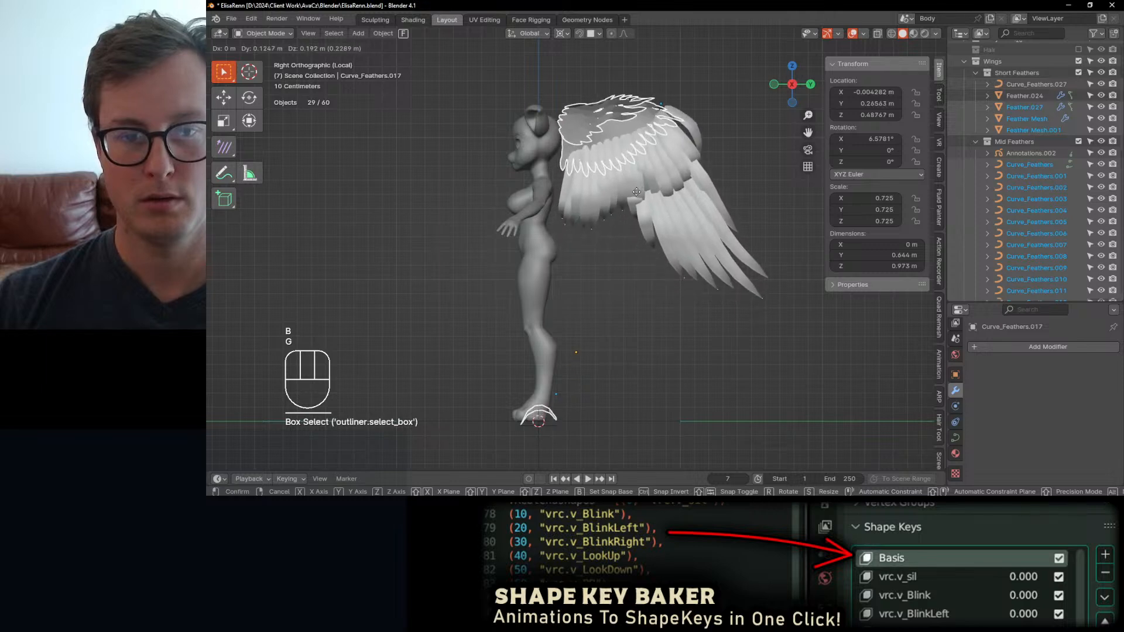
{"action": "key", "text": "Escape"}
{"action": "left_click", "coordinate": [1028, 105], "text": "ctrl"}
{"action": "key", "text": "g"}
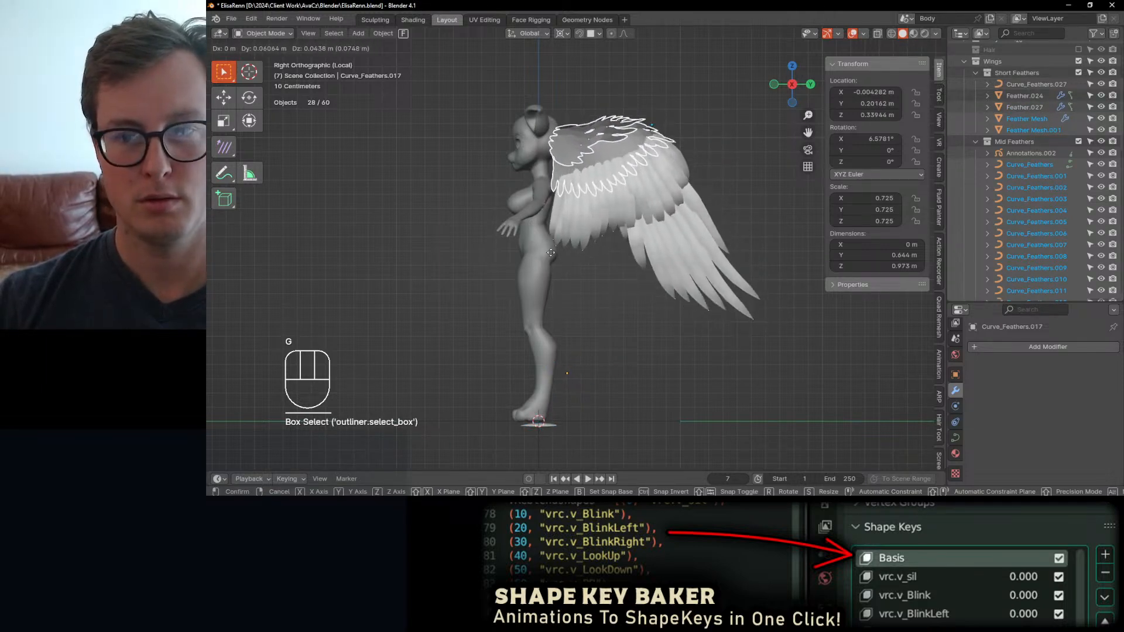
{"action": "key", "text": "Escape"}
Step: Deselect Feather Mesh and Feather Mesh.001, test-move the remaining feather curves, and cancel the move
{"action": "key", "text": "b"}
{"action": "left_click_drag", "start_coordinate": [1029, 113], "coordinate": [1021, 132], "text": "shift"}
{"action": "key", "text": "g"}
{"action": "key", "text": "Escape"}
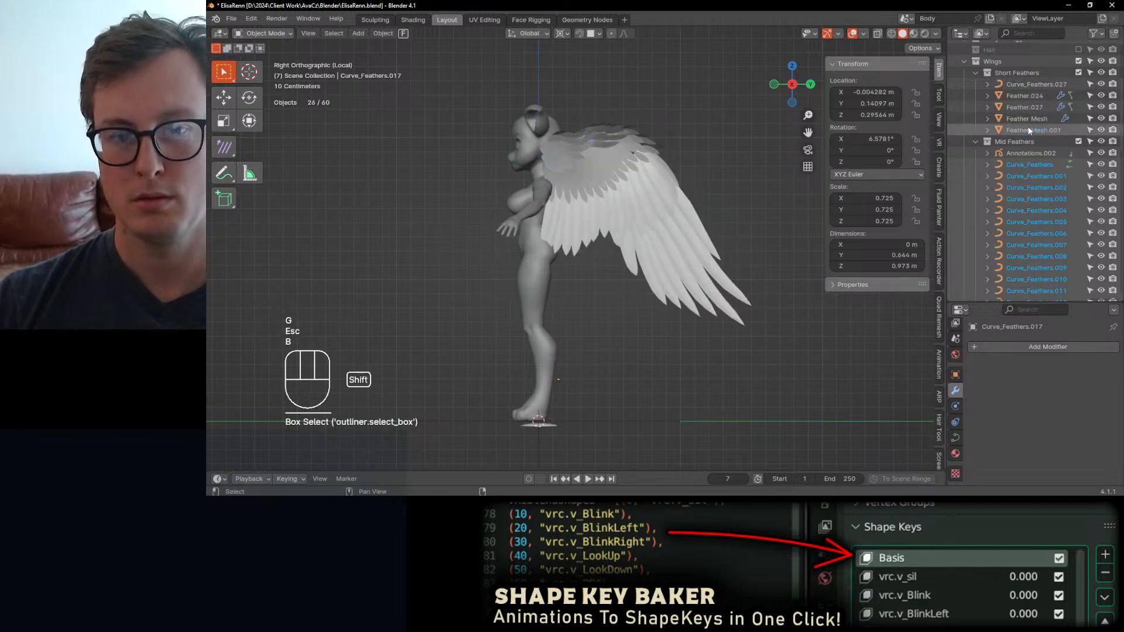
{"action": "key", "text": "g"}
{"action": "key", "text": "Escape"}
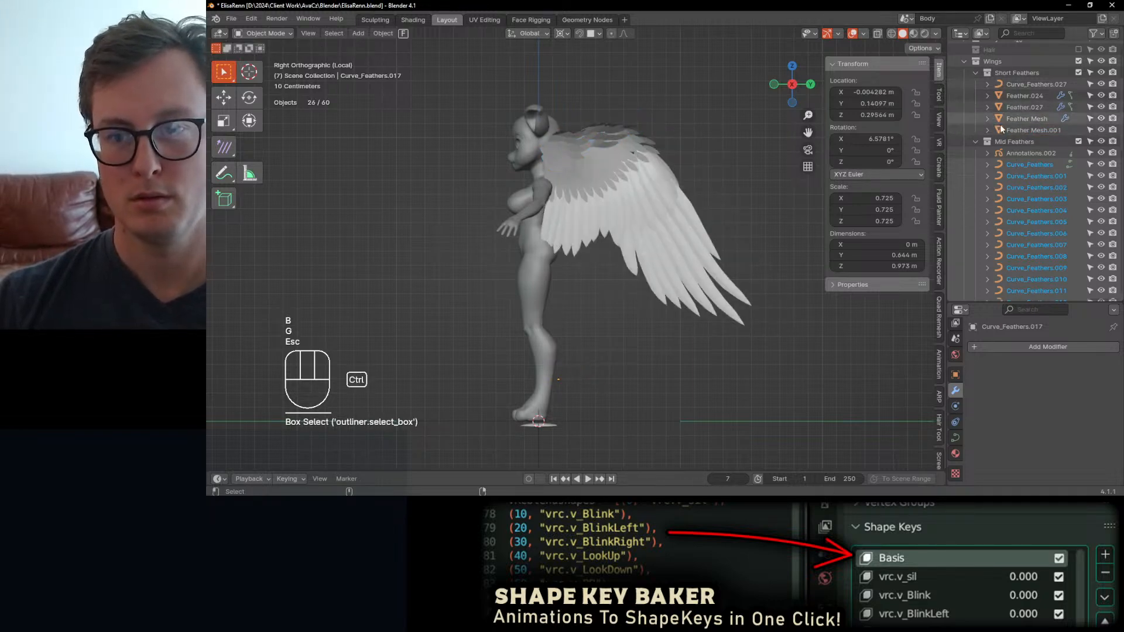
Step: Add Feather Mesh.001 and Feather Mesh back to the selection of feather curves, with a cancelled test move in between
{"action": "left_click", "coordinate": [1000, 127], "text": "ctrl"}
{"action": "key", "text": "g"}
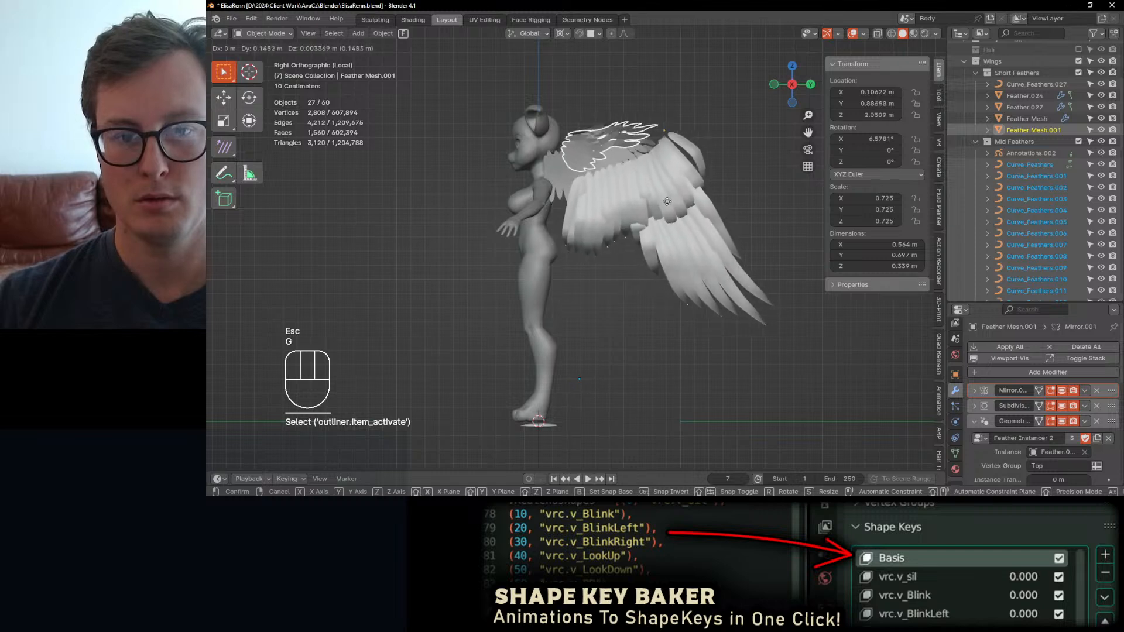
{"action": "key", "text": "Escape"}
{"action": "left_click", "coordinate": [627, 156], "text": "shift"}
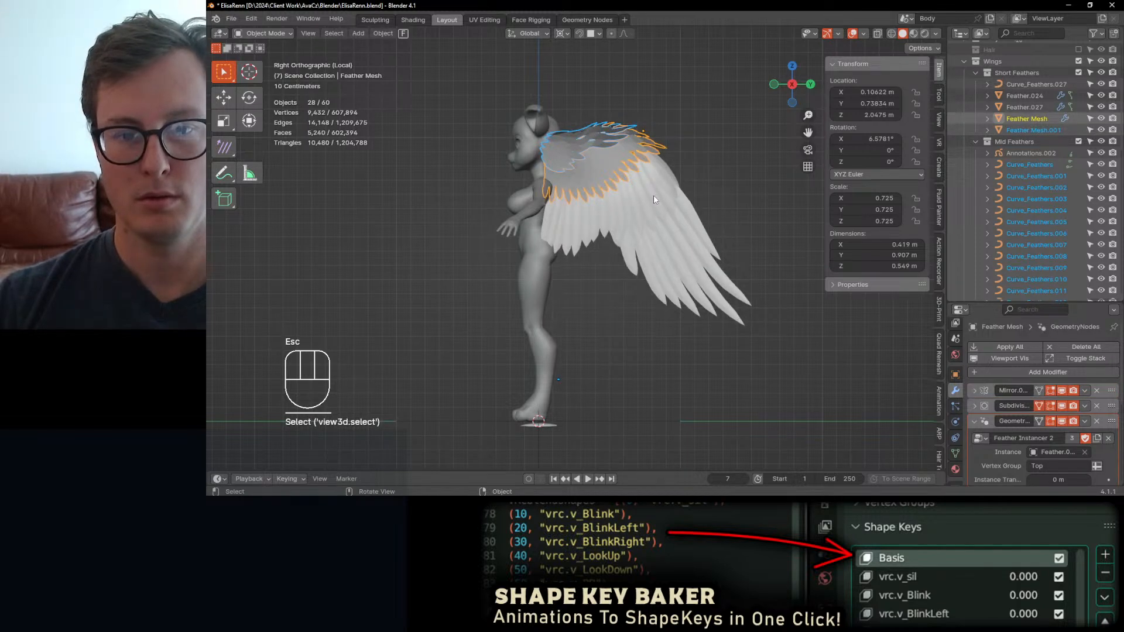
Step: Deselect only the Curve_Feathers object in Mid Feathers, test-move the remaining selection, and cancel the move
{"action": "middle_click_drag", "start_coordinate": [555, 389], "coordinate": [941, 165]}
{"action": "scroll", "coordinate": [1015, 153], "scroll_direction": "down", "scroll_amount": 4}
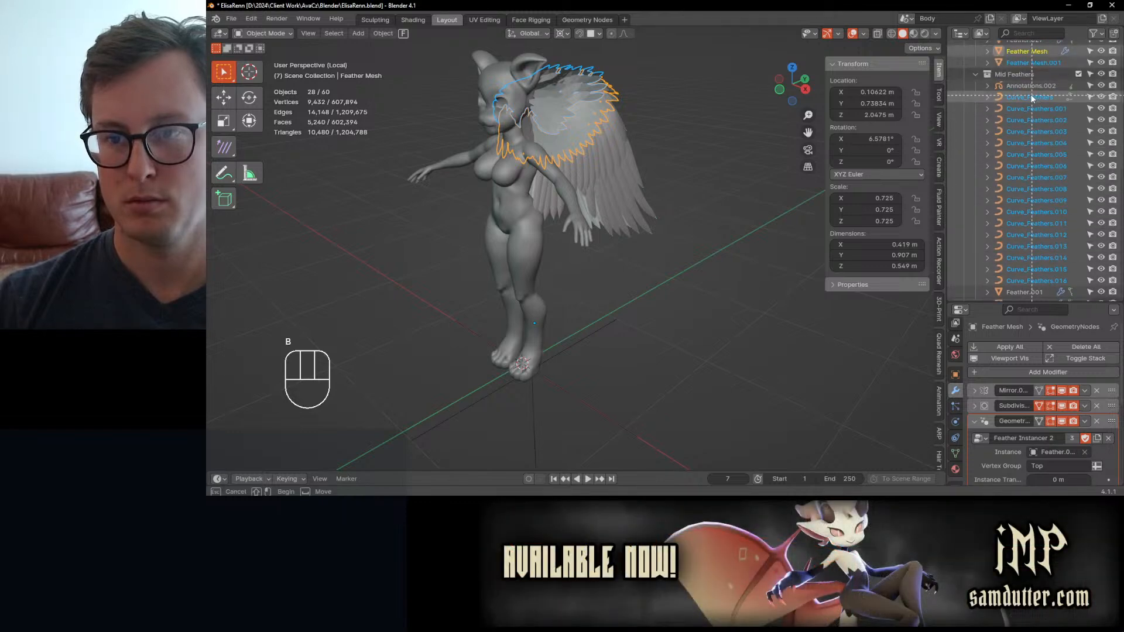
{"action": "middle_click_drag", "start_coordinate": [995, 93], "coordinate": [999, 98]}
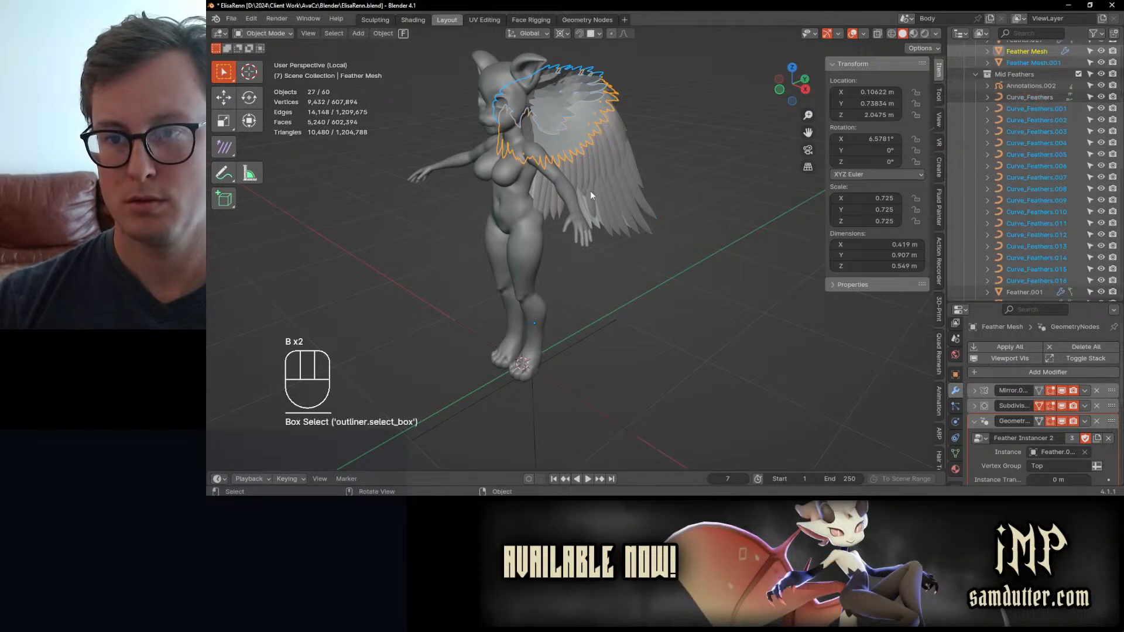
{"action": "key", "text": "g"}
{"action": "key", "text": "Escape"}
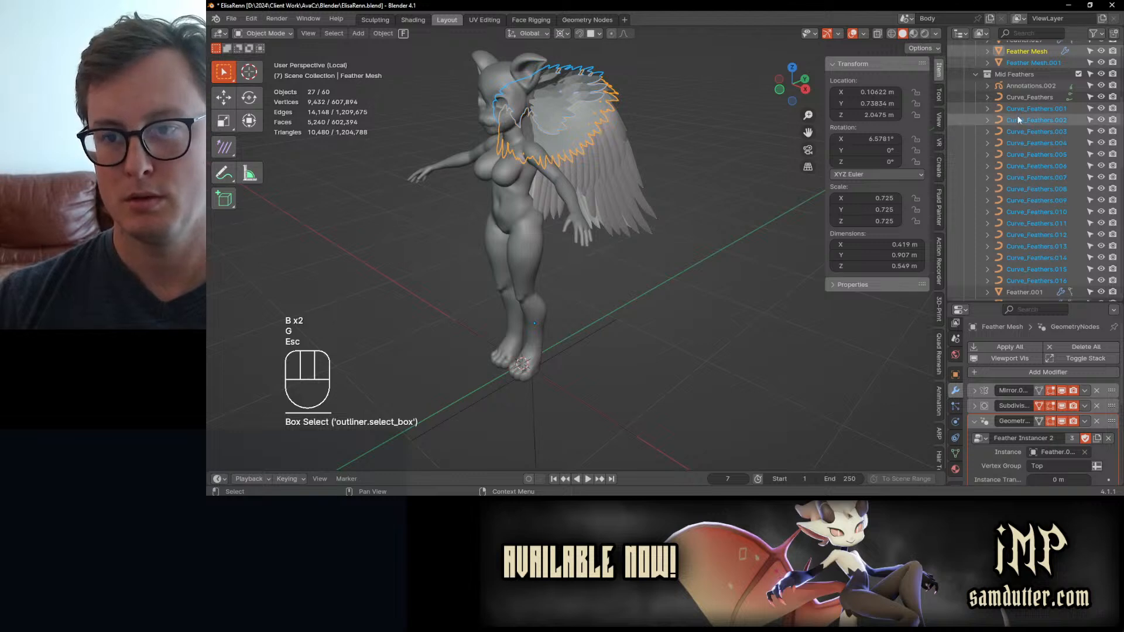
Step: Add Curve_Feathers back to the selection and check the selected wing objects from the side
{"action": "left_click", "coordinate": [1020, 98], "text": "ctrl"}
{"action": "scroll", "coordinate": [1024, 176], "scroll_direction": "down", "scroll_amount": 5}
{"action": "scroll", "coordinate": [1028, 182], "scroll_direction": "down", "scroll_amount": 8}
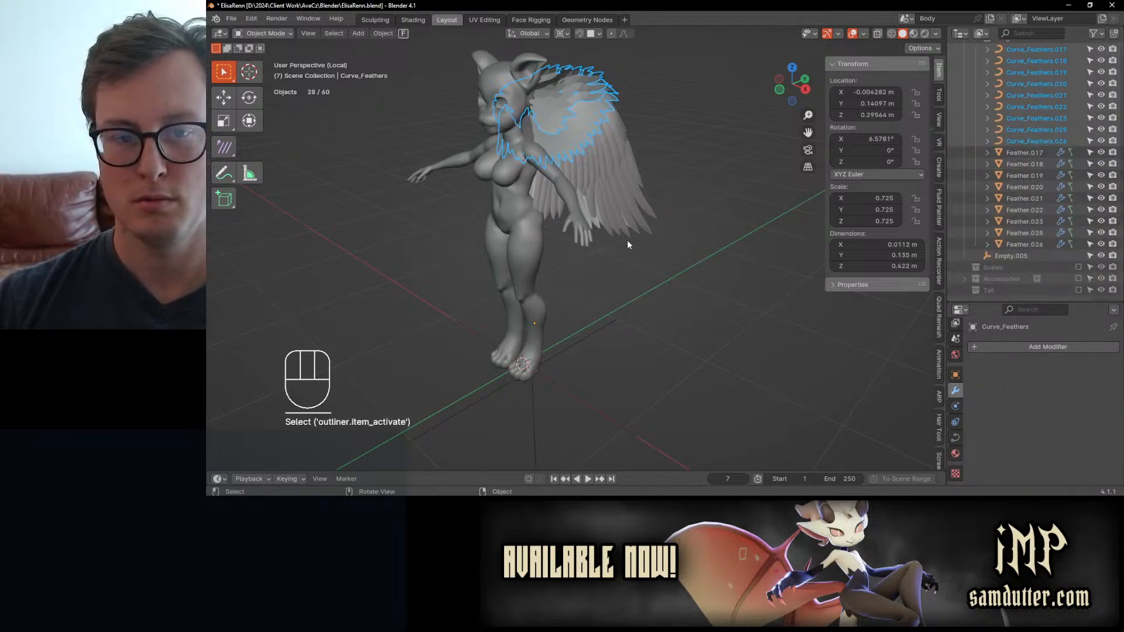
{"action": "middle_click_drag", "start_coordinate": [669, 154], "coordinate": [590, 157]}
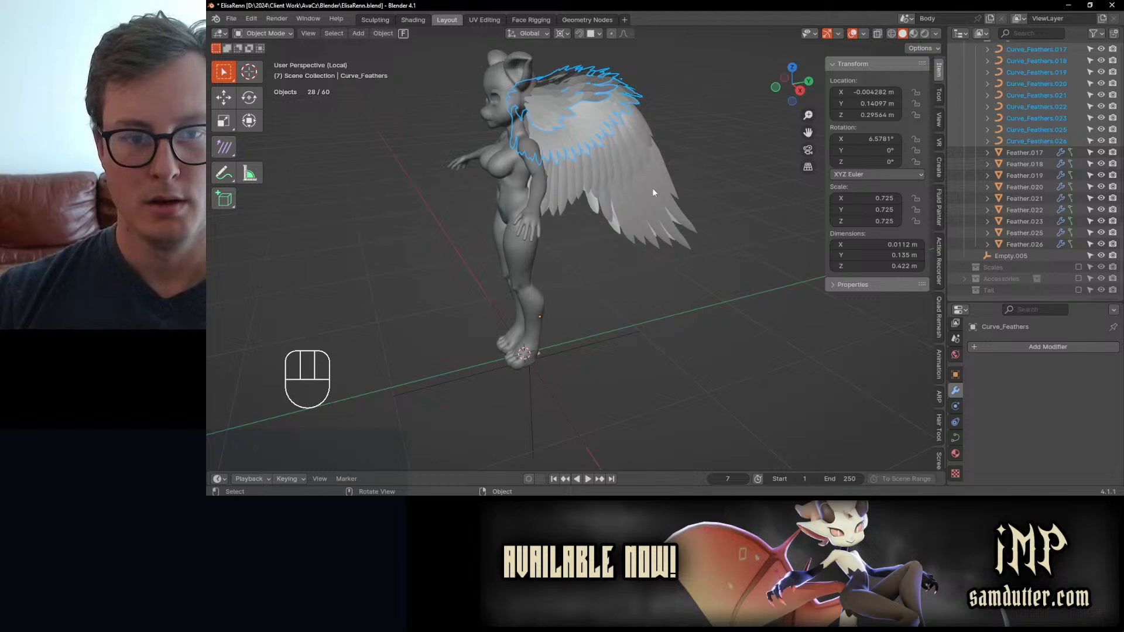
Step: Pick Feather.010 on the wing, select its guide curve Curve_Feathers.010, then test-move the curve and cancel
{"action": "middle_click_drag", "start_coordinate": [652, 188], "coordinate": [602, 170]}
{"action": "left_click", "coordinate": [602, 169]}
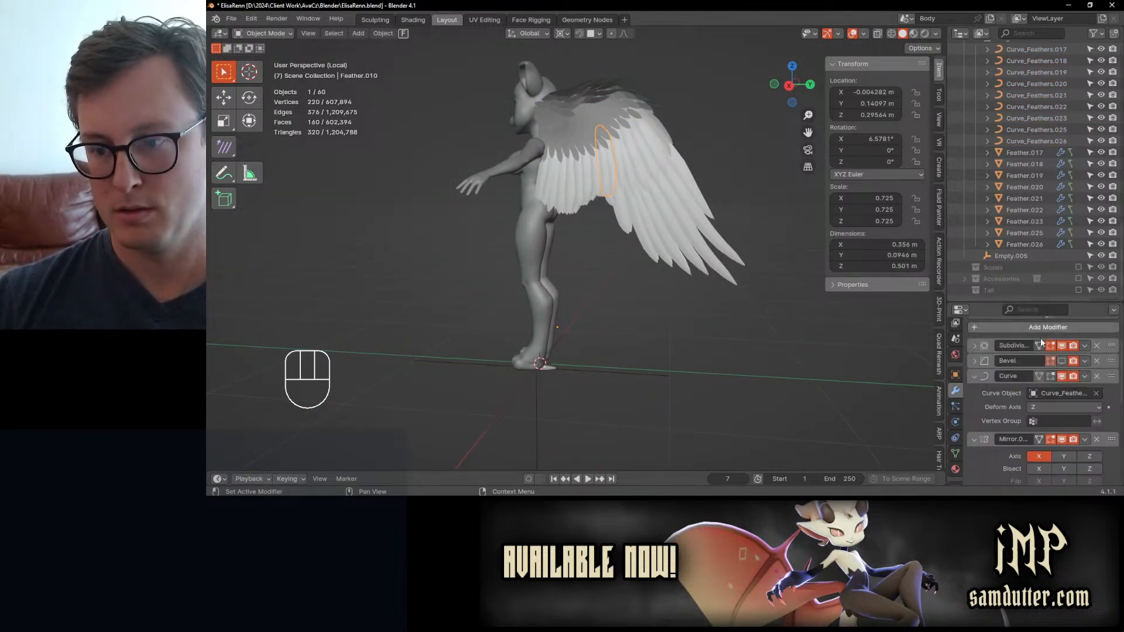
{"action": "scroll", "coordinate": [1058, 242], "scroll_direction": "up", "scroll_amount": 5}
{"action": "scroll", "coordinate": [1054, 199], "scroll_direction": "up", "scroll_amount": 7}
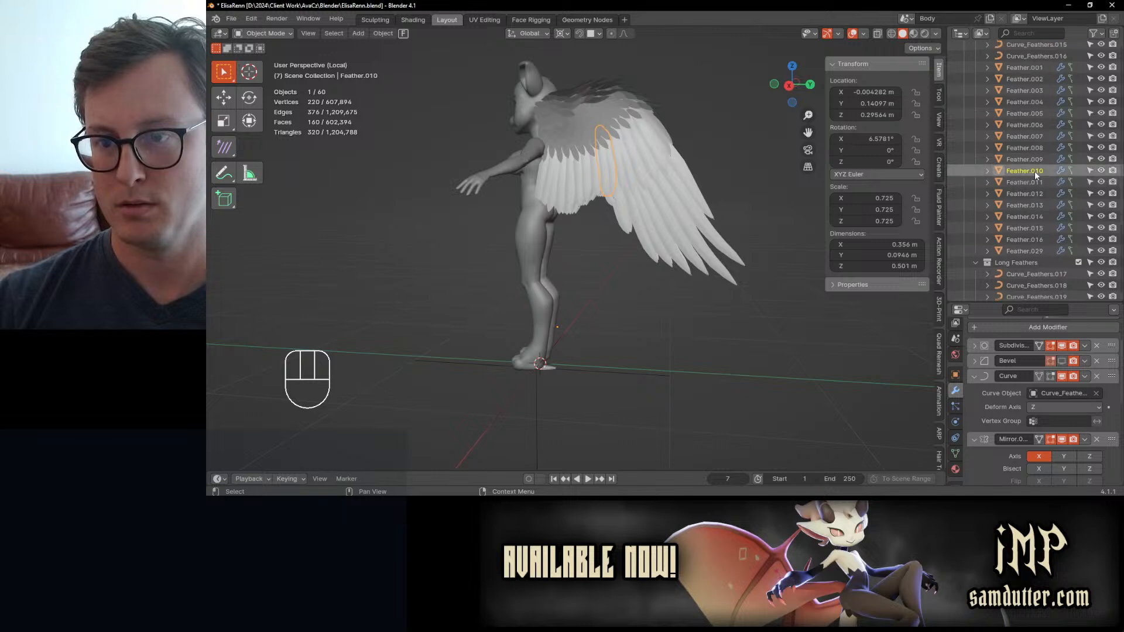
{"action": "scroll", "coordinate": [1034, 164], "scroll_direction": "up", "scroll_amount": 4}
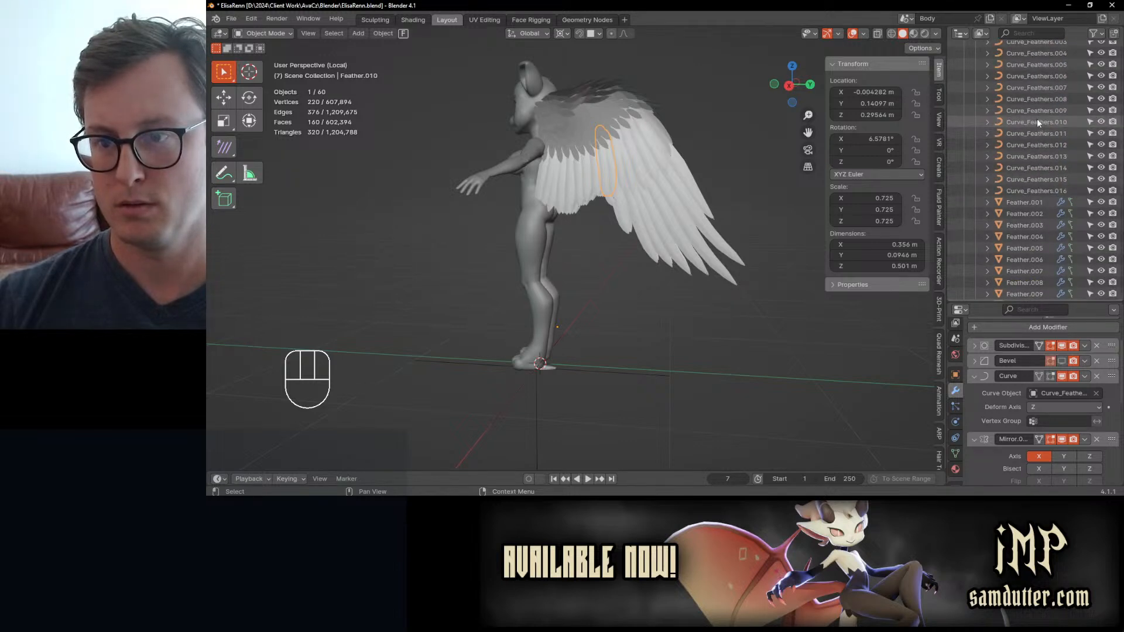
{"action": "left_click", "coordinate": [1036, 122]}
{"action": "key", "text": "g"}
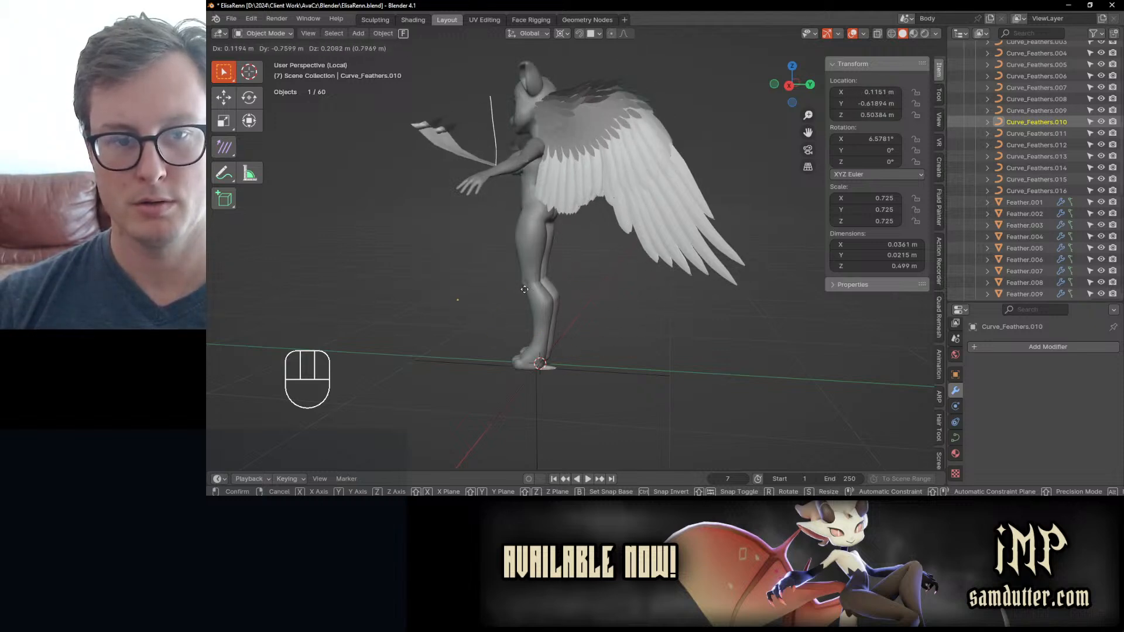
{"action": "key", "text": "Escape"}
Step: Test-move all control points of Curve_Feathers.010 in Edit Mode, cancel the move, return to Object Mode, and save the file
{"action": "key", "text": "Tab"}
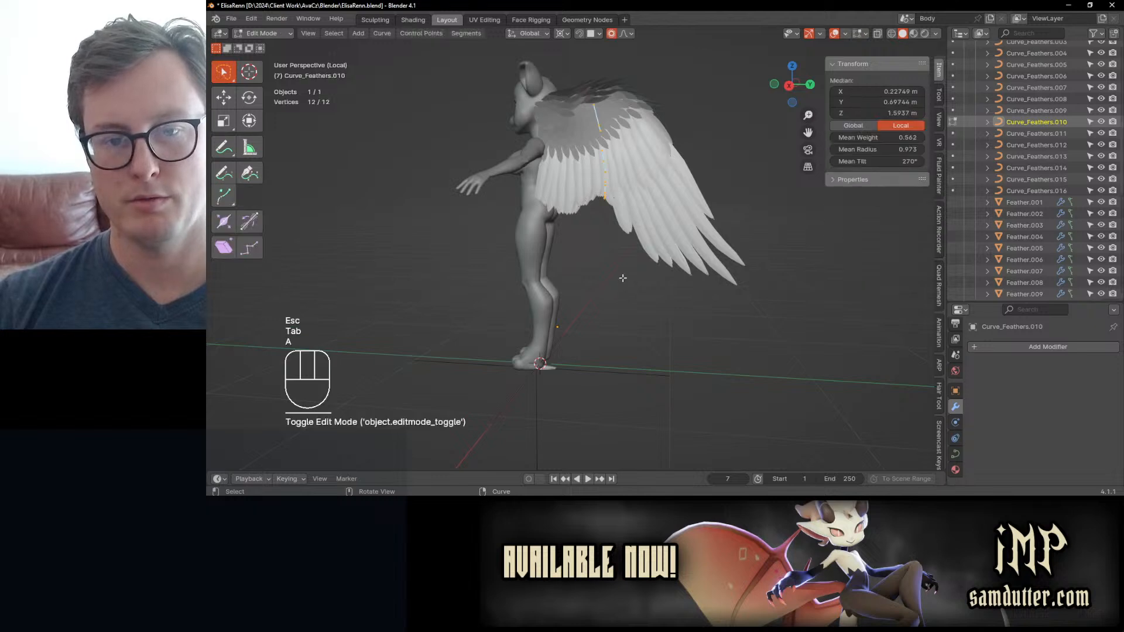
{"action": "key", "text": "a"}
{"action": "key", "text": "g"}
{"action": "key", "text": "Escape"}
{"action": "key", "text": "Tab"}
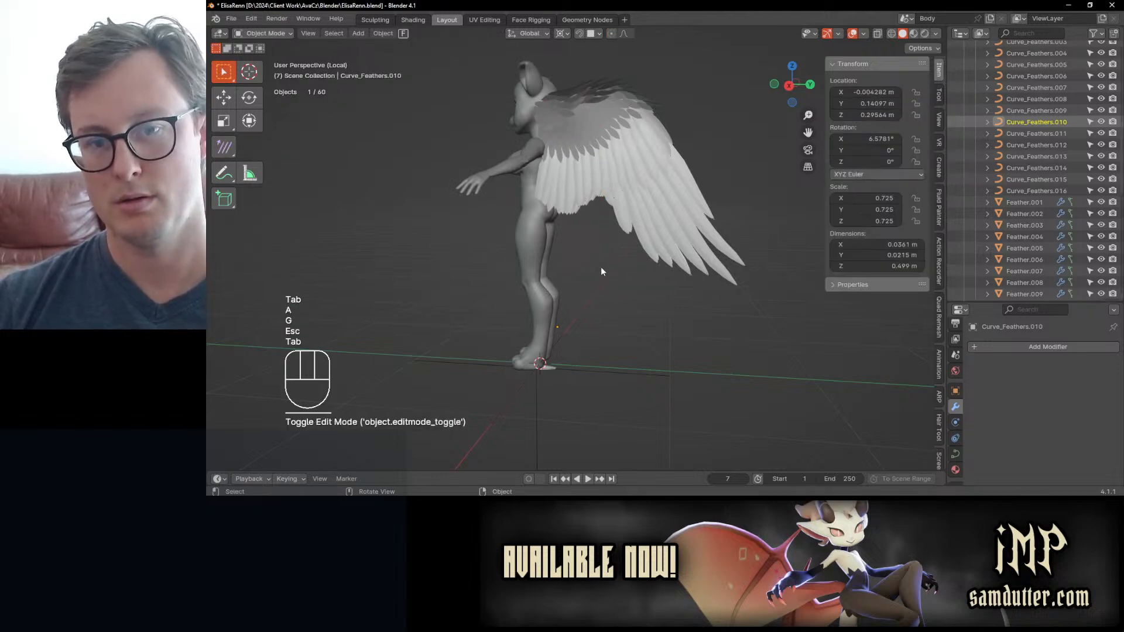
{"action": "key", "text": "ctrl+s"}
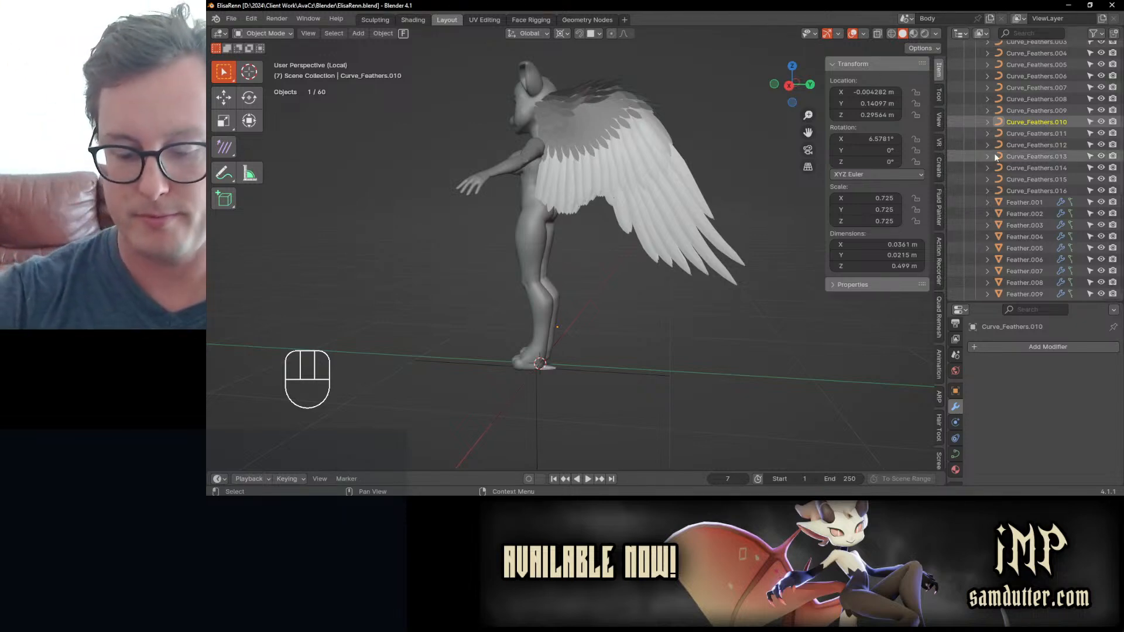
Step: Select Feather Mesh and Feather Mesh.001, and add Curve_Feathers through Curve_Feathers.016 from Mid Feathers
{"action": "scroll", "coordinate": [995, 155], "scroll_direction": "up", "scroll_amount": 10}
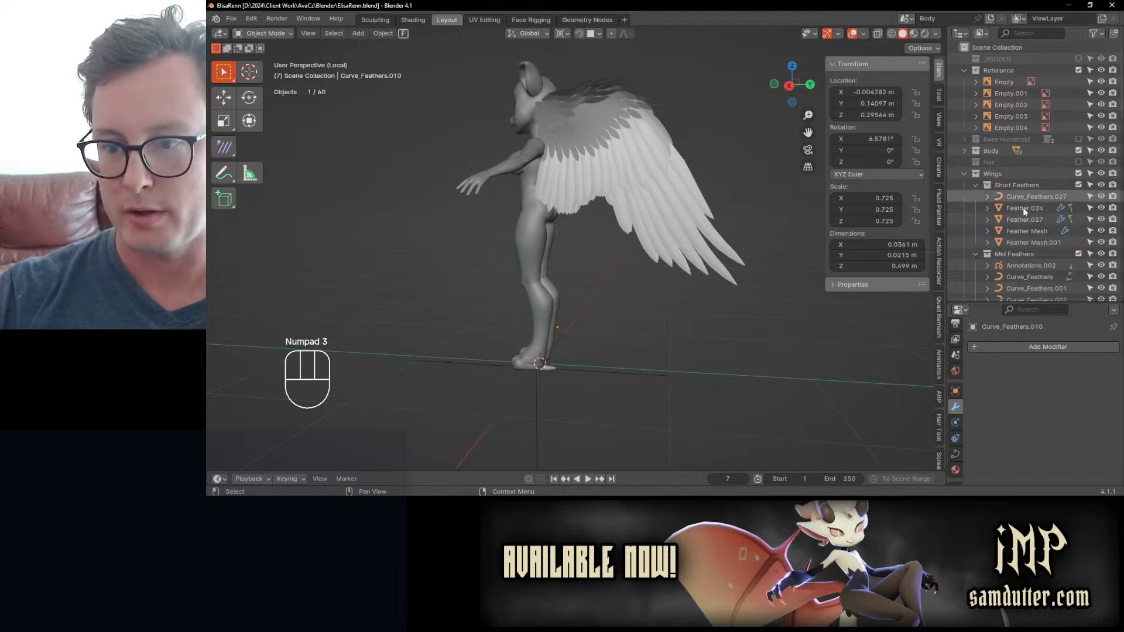
{"action": "left_click", "coordinate": [1024, 230]}
{"action": "left_click", "coordinate": [616, 122], "text": "shift"}
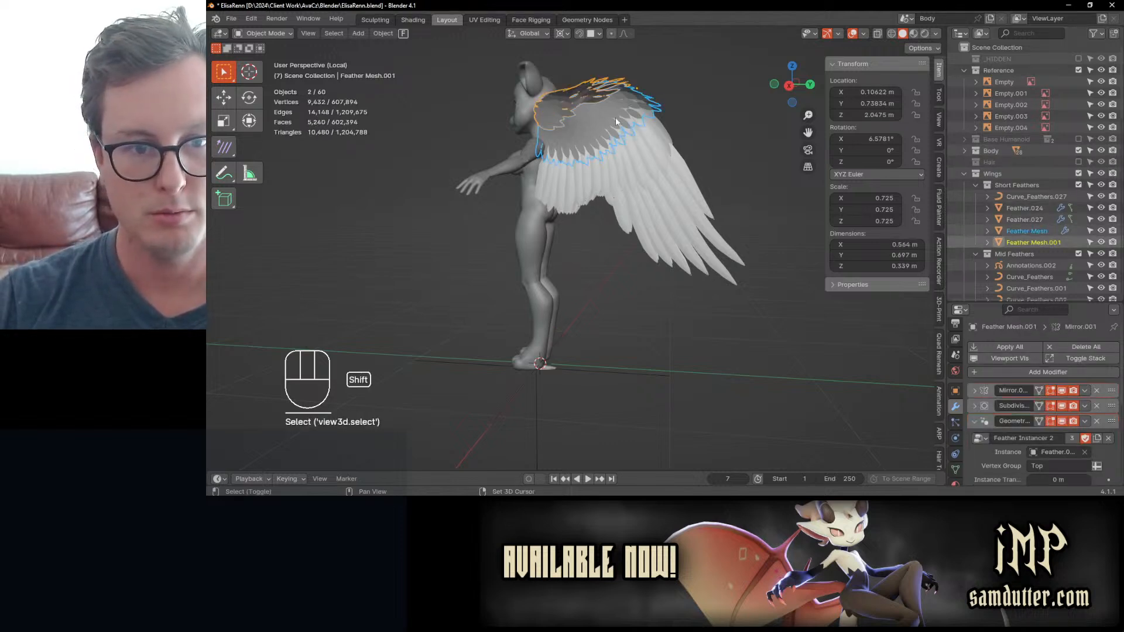
{"action": "scroll", "coordinate": [1023, 267], "scroll_direction": "down", "scroll_amount": 4}
{"action": "left_click", "coordinate": [1015, 184], "text": "ctrl"}
{"action": "scroll", "coordinate": [1030, 220], "scroll_direction": "down", "scroll_amount": 10}
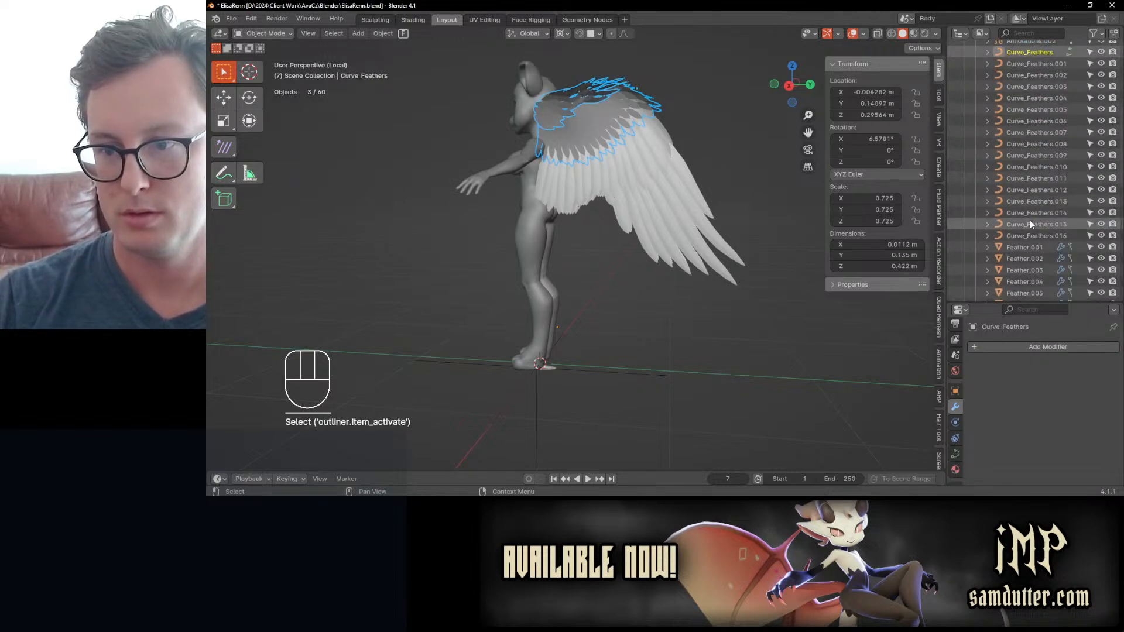
{"action": "left_click", "coordinate": [1014, 165], "text": "ctrl+shift"}
Step: Add Curve_Feathers.017 through Curve_Feathers.026 from Long Feathers to the selection
{"action": "scroll", "coordinate": [1003, 132], "scroll_direction": "down", "scroll_amount": 8}
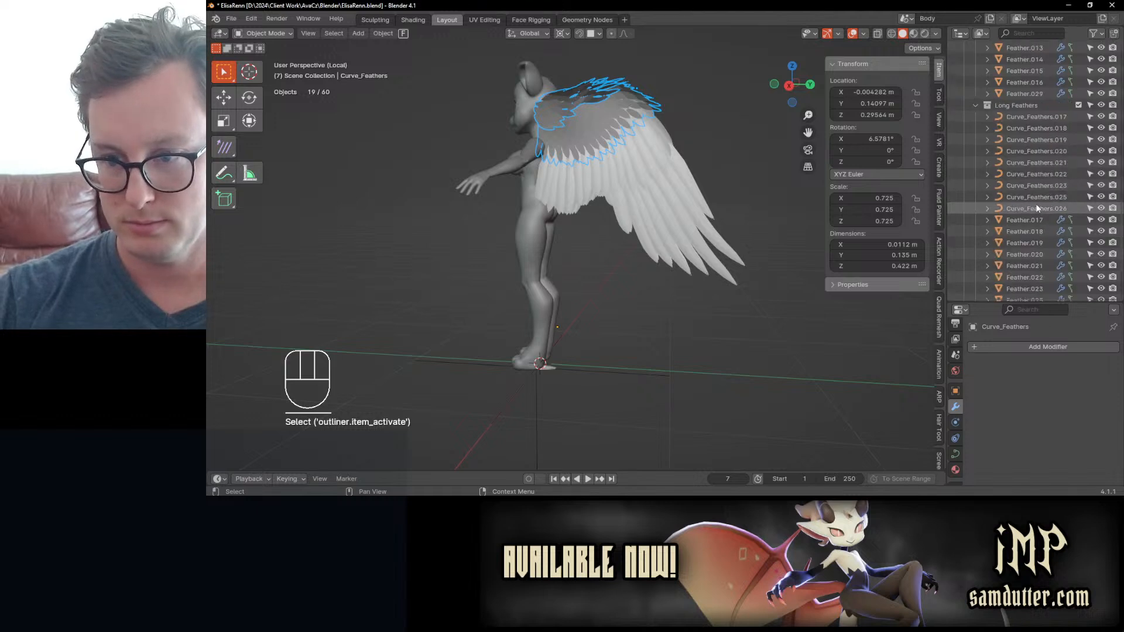
{"action": "left_click", "coordinate": [1006, 118], "text": "ctrl"}
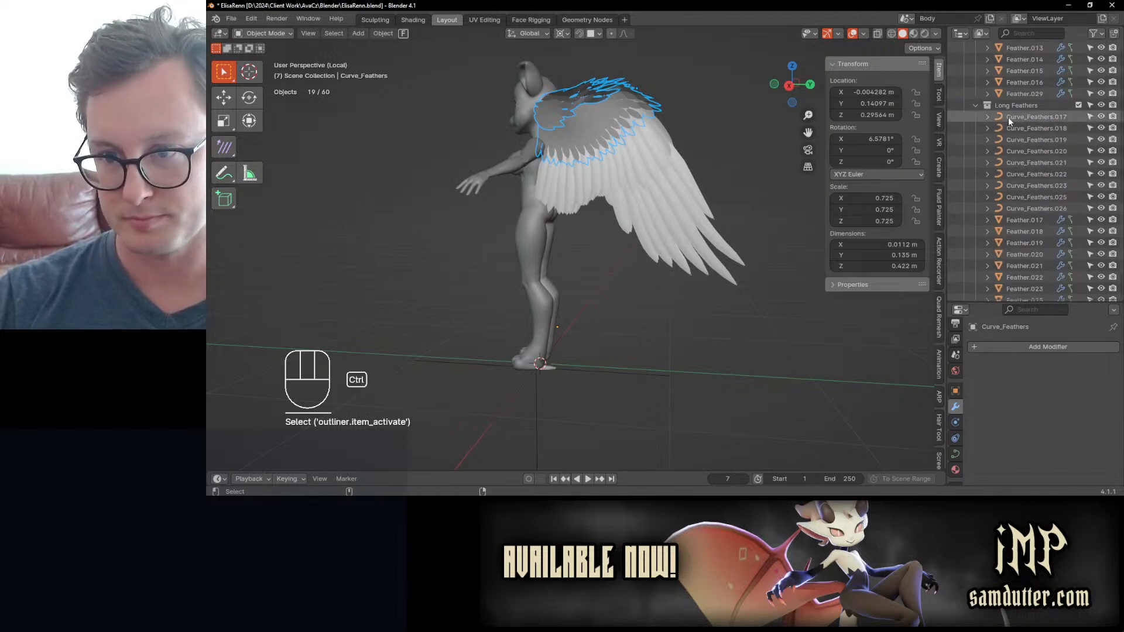
{"action": "left_click", "coordinate": [1046, 209], "text": "ctrl+shift"}
{"action": "scroll", "coordinate": [1033, 170], "scroll_direction": "up", "scroll_amount": 10}
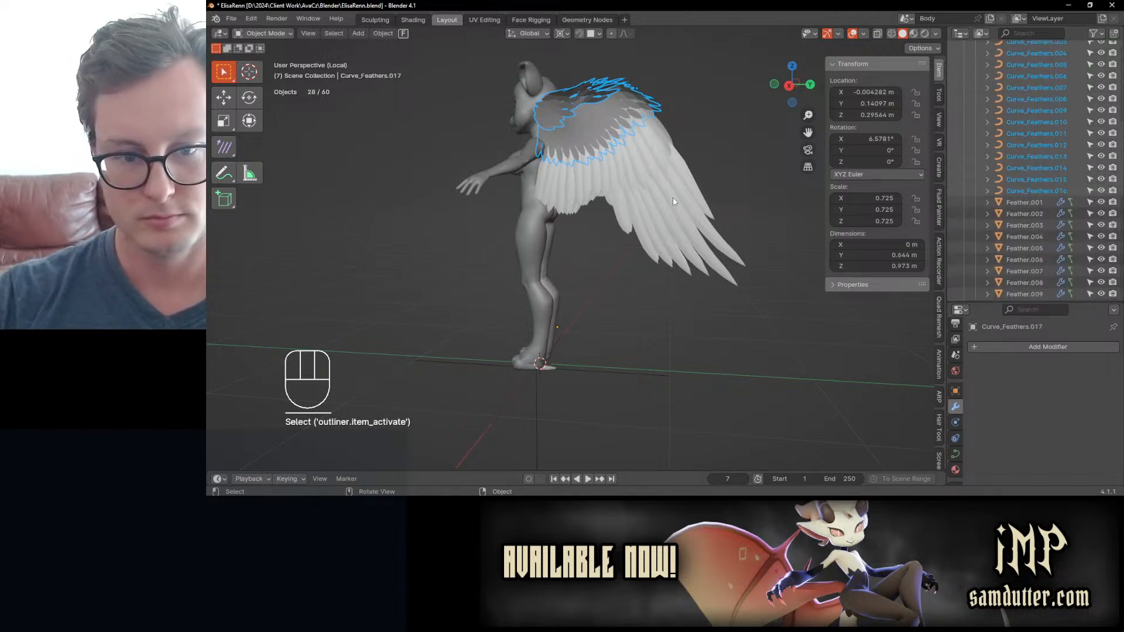
Step: In the right orthographic view, move the selected wing objects, rotate them by about -8.85°, and switch to wireframe shading
{"action": "key", "text": "KP_3"}
{"action": "key", "text": "g"}
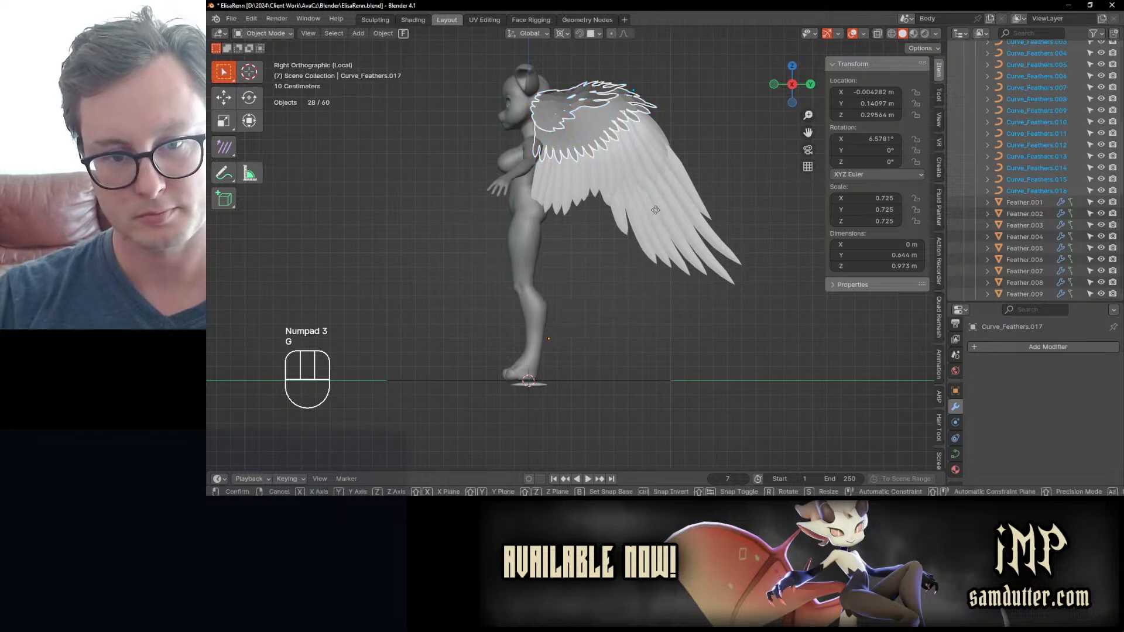
{"action": "left_click", "coordinate": [673, 223]}
{"action": "key", "text": "r"}
{"action": "left_click", "coordinate": [714, 125]}
{"action": "key", "text": "z"}
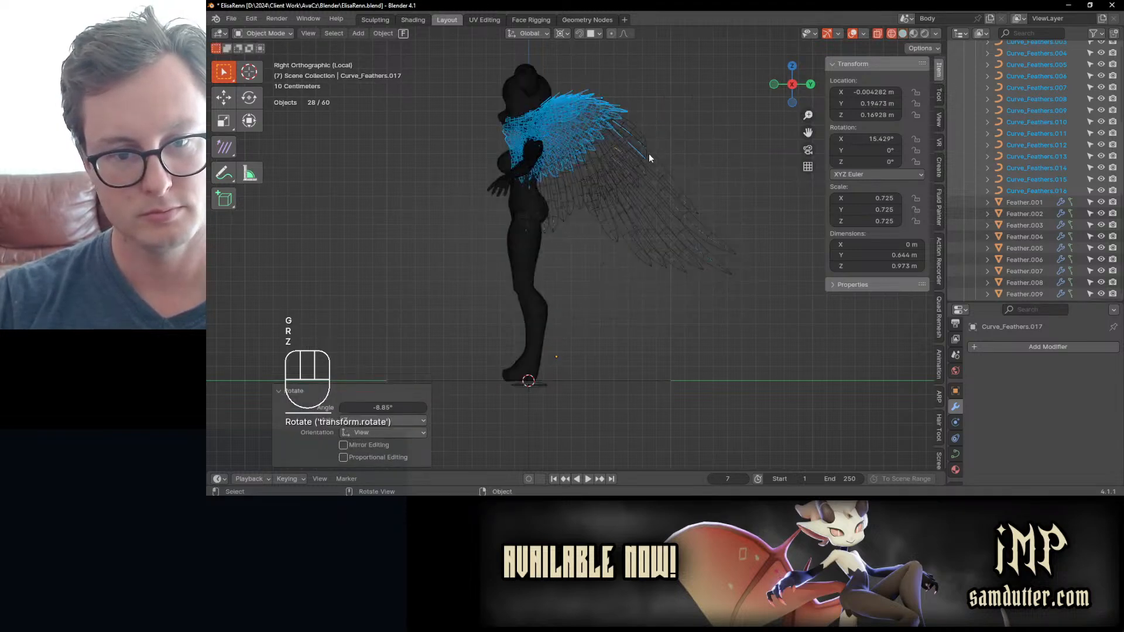
Step: Shift the wing behind the character's back and rotate it in two passes of about -4.25° and -5.75°
{"action": "key", "text": "g"}
{"action": "left_click", "coordinate": [691, 157]}
{"action": "key", "text": "r"}
{"action": "left_click", "coordinate": [700, 113]}
{"action": "key", "text": "g"}
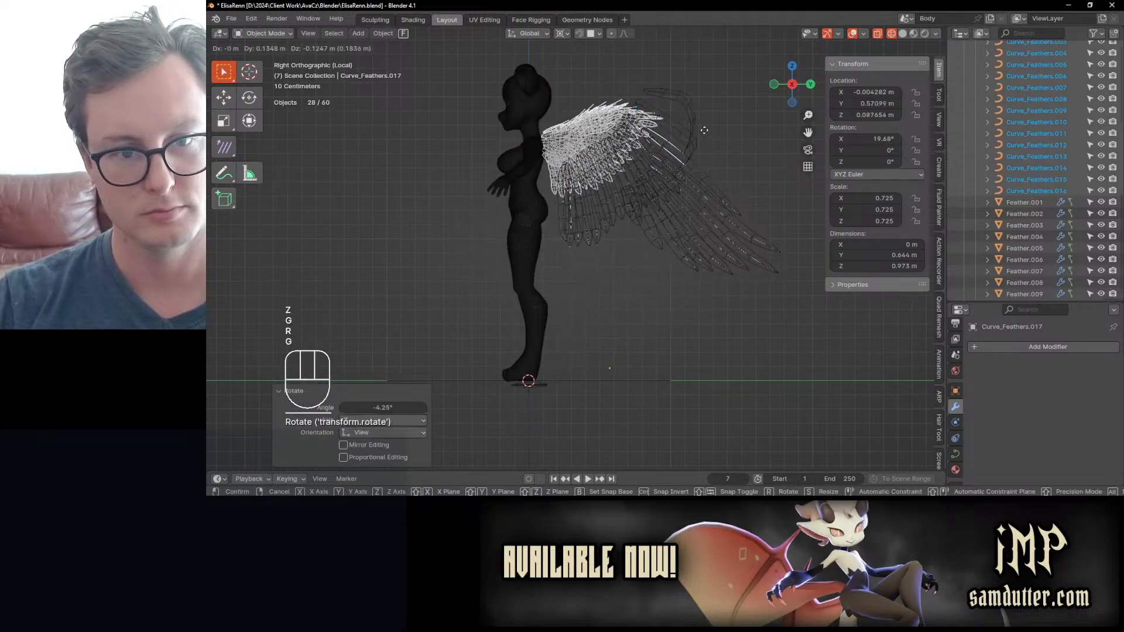
{"action": "left_click", "coordinate": [718, 123]}
{"action": "key", "text": "r"}
{"action": "left_click", "coordinate": [682, 125]}
Step: Reposition the wing at the upper back, rotate it by about 0.73°, and scale it down slightly
{"action": "key", "text": "g"}
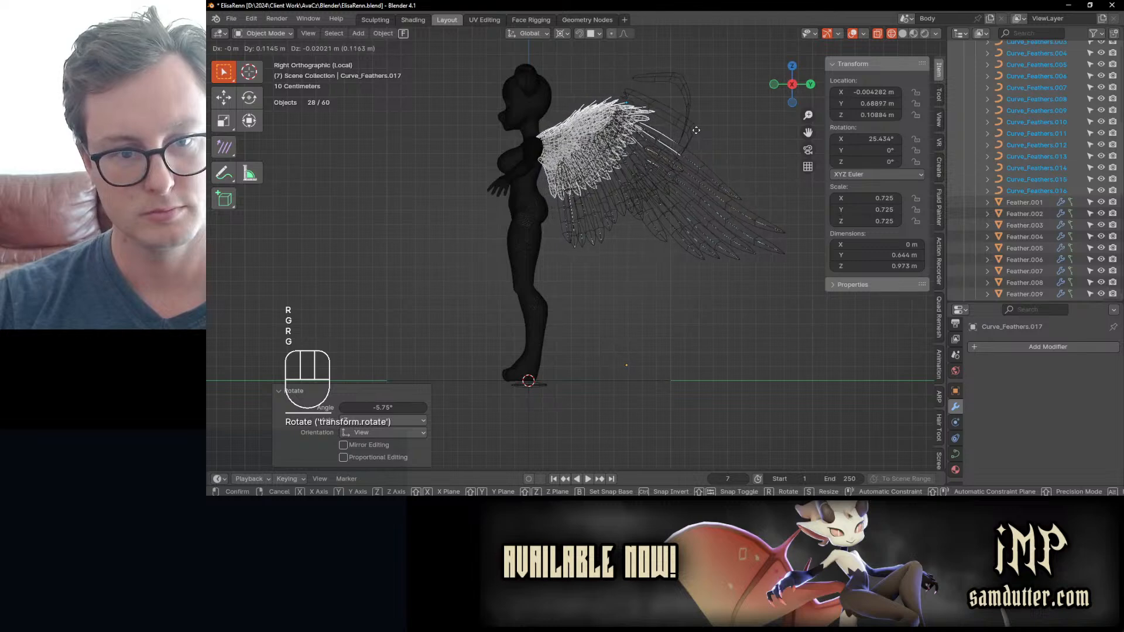
{"action": "left_click", "coordinate": [701, 129]}
{"action": "key", "text": "r"}
{"action": "left_click", "coordinate": [728, 140]}
{"action": "key", "text": "s"}
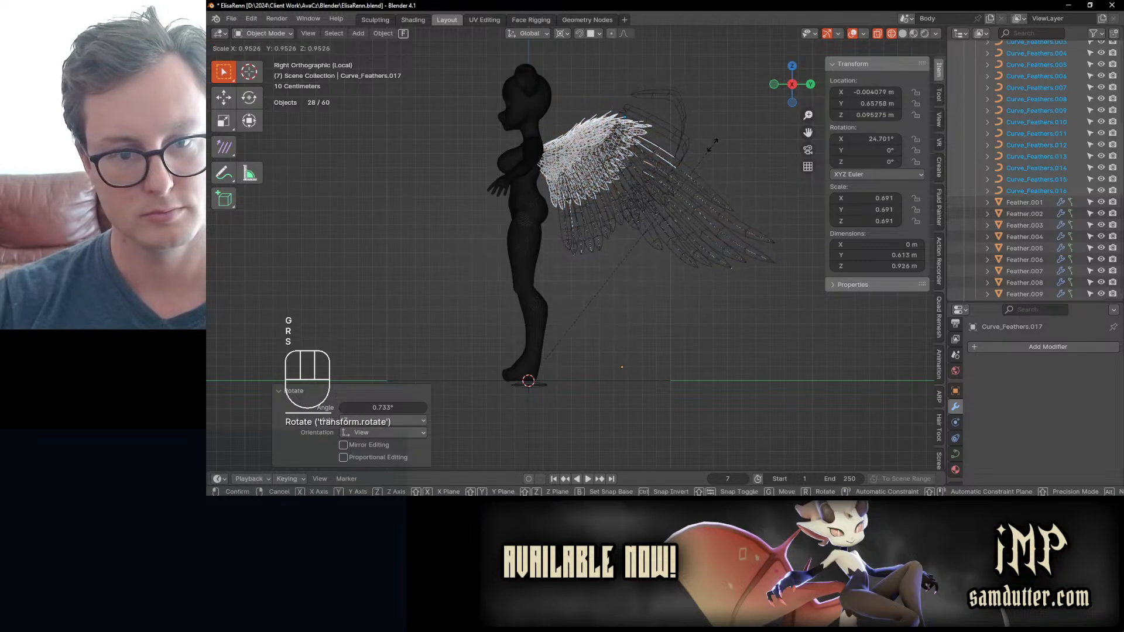
{"action": "left_click", "coordinate": [712, 157]}
Step: Move the wing closer to the shoulder blades, rotate it by about 1.57°, and scale it down to about 0.630
{"action": "key", "text": "g"}
{"action": "left_click", "coordinate": [695, 129]}
{"action": "key", "text": "r"}
{"action": "left_click", "coordinate": [720, 123]}
{"action": "key", "text": "s"}
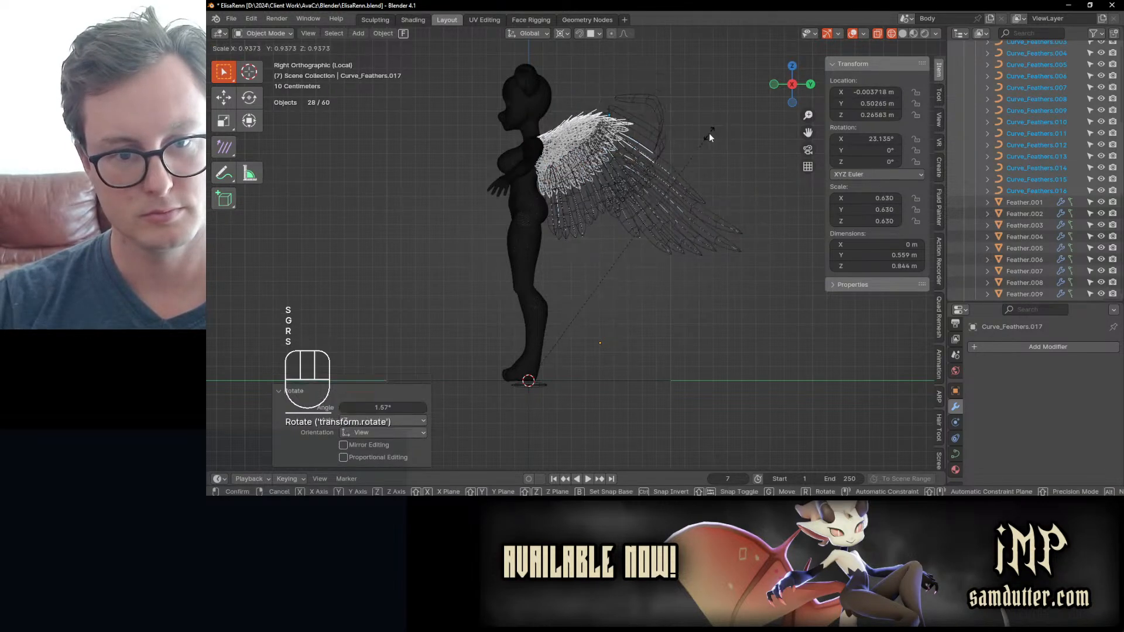
{"action": "left_click", "coordinate": [708, 132]}
Step: Fine-tune the wing's attachment to the back with small moves and a rotation of about 1.38°
{"action": "key", "text": "g"}
{"action": "left_click", "coordinate": [714, 132]}
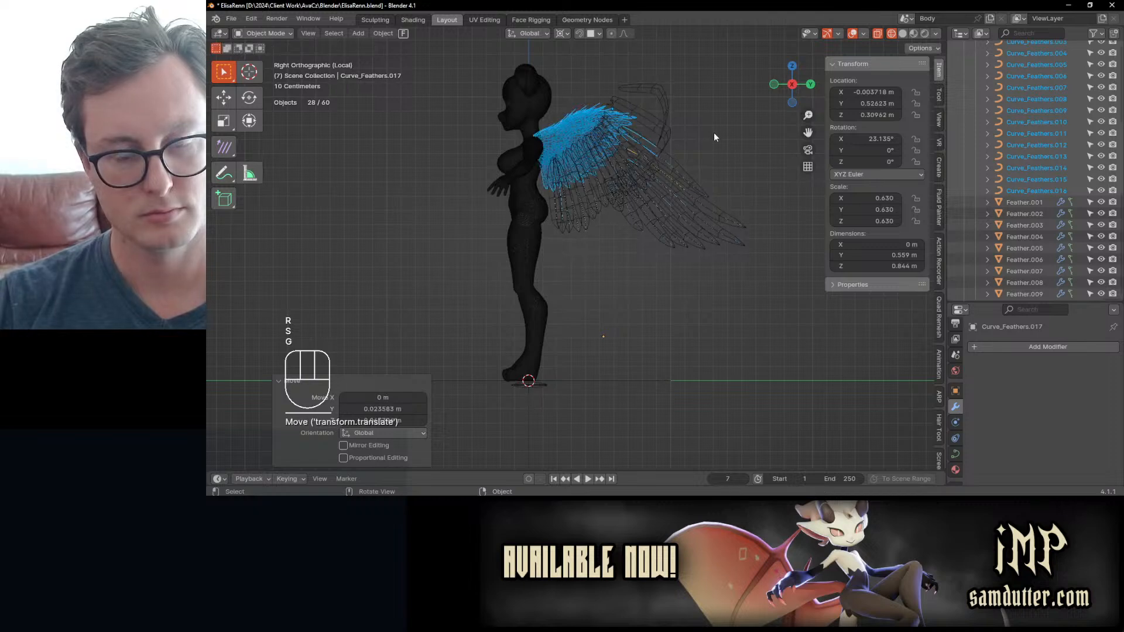
{"action": "key", "text": "r"}
{"action": "left_click", "coordinate": [699, 144]}
{"action": "key", "text": "g"}
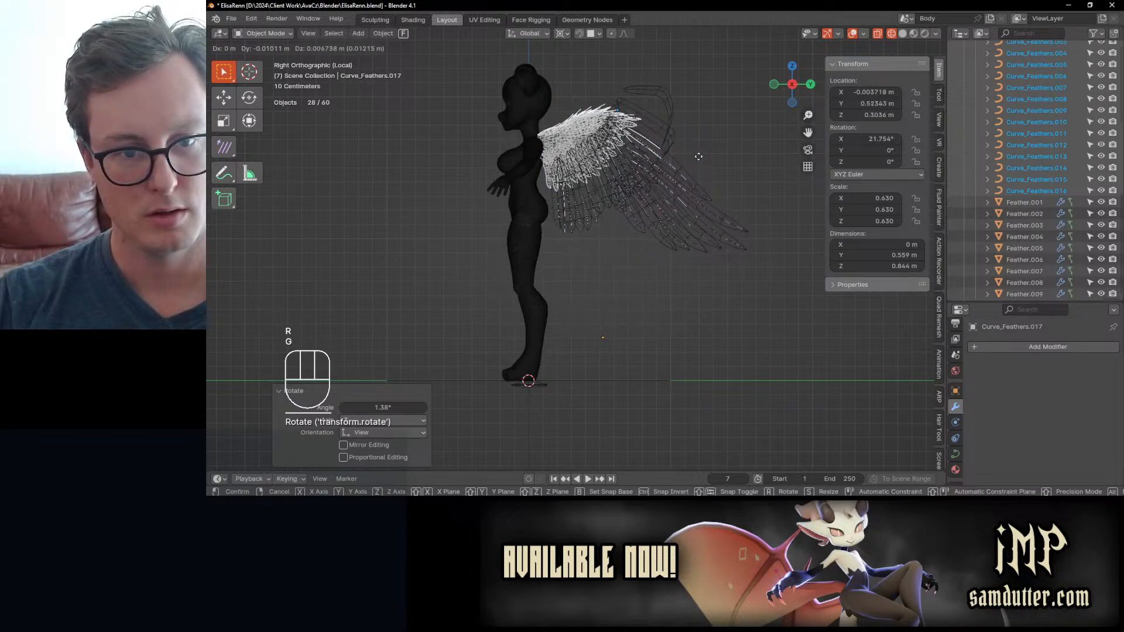
{"action": "left_click", "coordinate": [701, 213]}
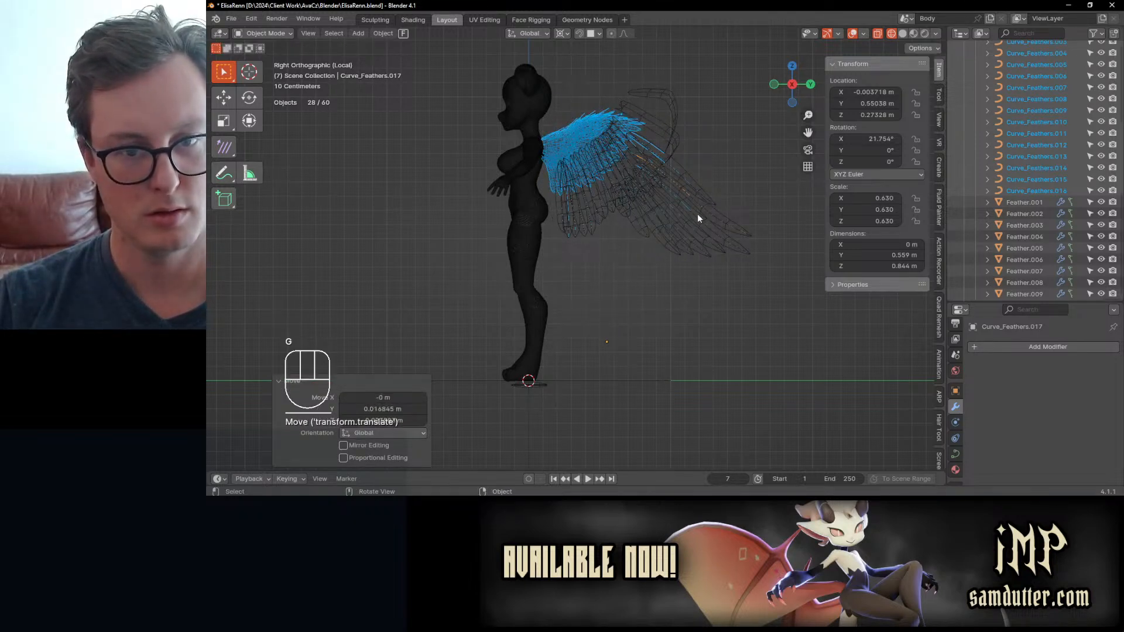
Step: Apply all transforms to the selected wing objects, and deselect the two short feather meshes
{"action": "key", "text": "ctrl+a"}
{"action": "left_click", "coordinate": [698, 204]}
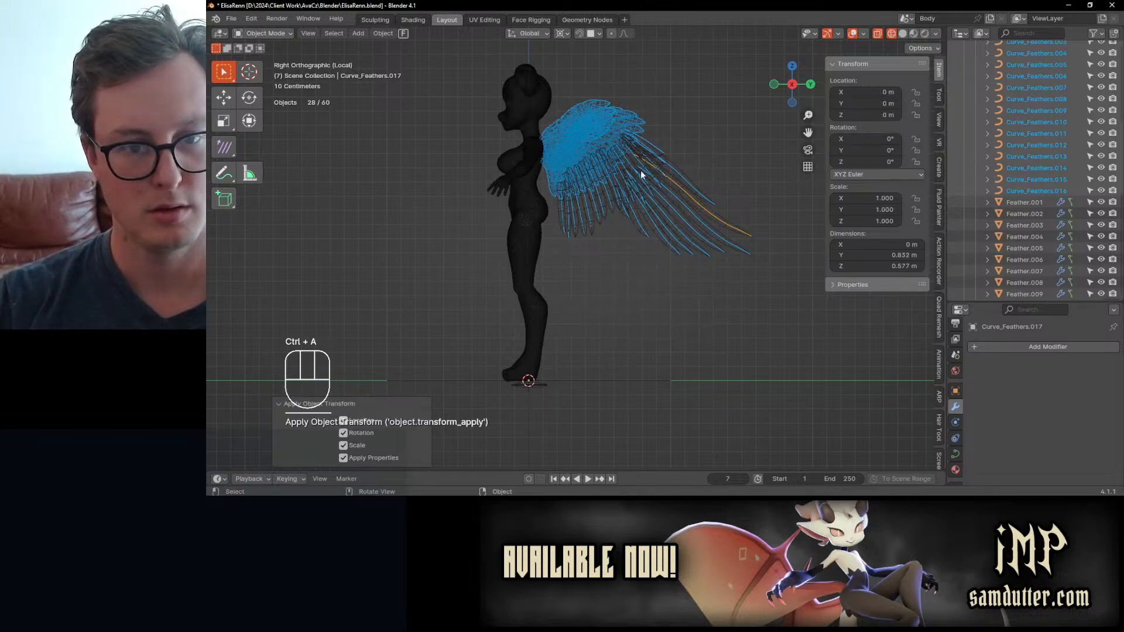
{"action": "key", "text": "b"}
{"action": "left_click_drag", "start_coordinate": [566, 104], "coordinate": [582, 137], "text": "shift"}
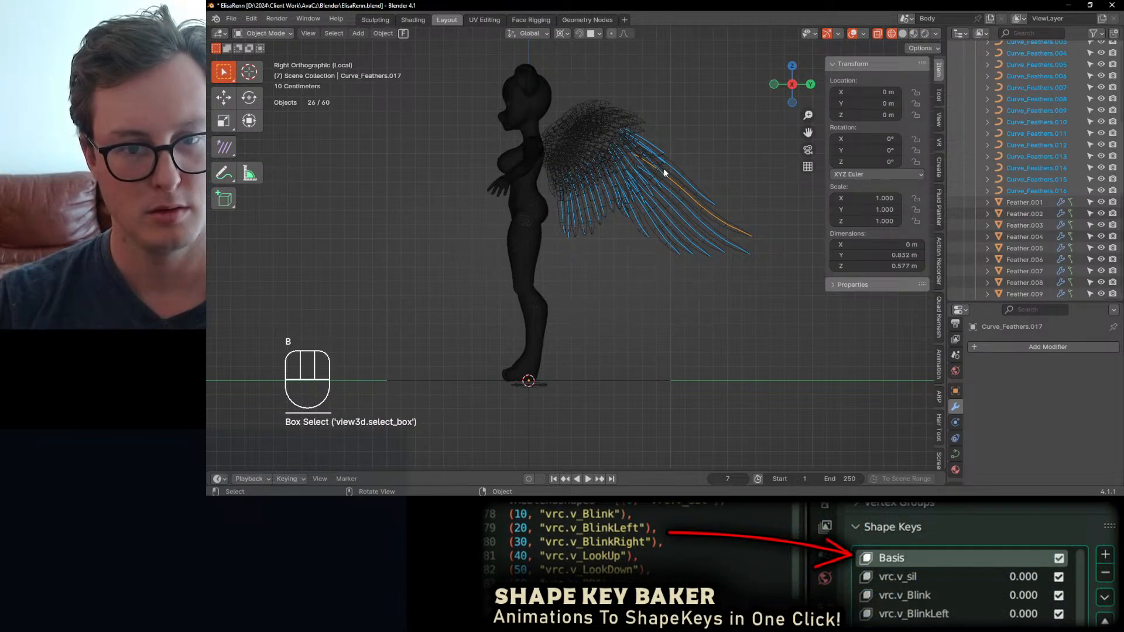
Step: Move all control points of the selected feather curves together in Edit Mode, and view the wing in solid shading from behind
{"action": "key", "text": "Tab"}
{"action": "key", "text": "a"}
{"action": "key", "text": "g"}
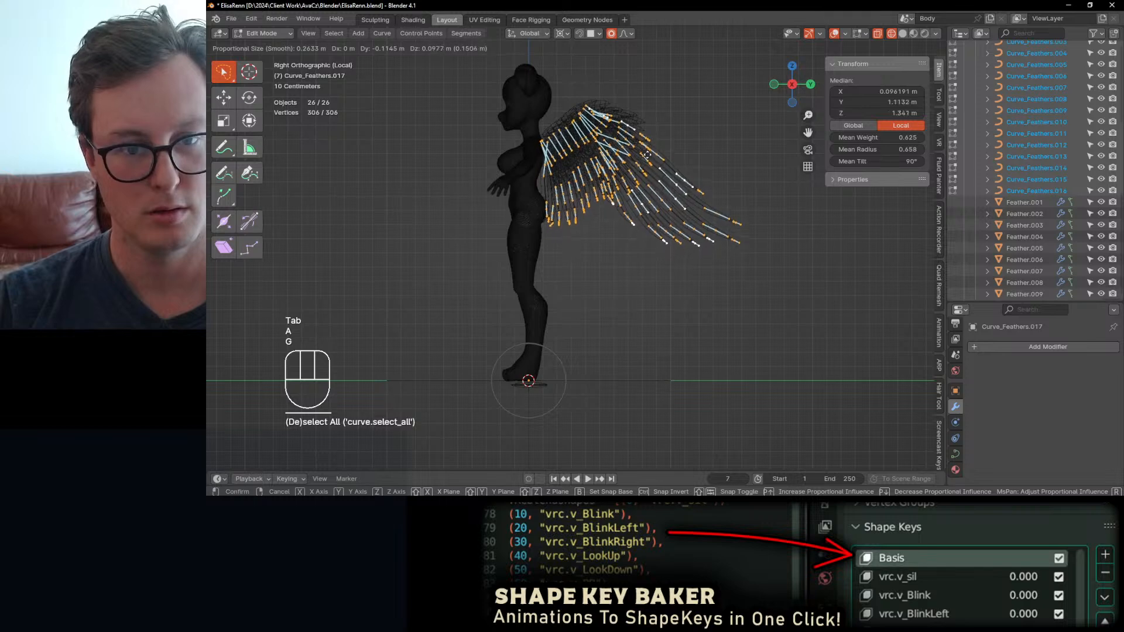
{"action": "left_click", "coordinate": [641, 166]}
{"action": "key", "text": "z"}
{"action": "mouse_move", "coordinate": [627, 165]}
{"action": "middle_mouse_down"}
{"action": "mouse_move", "coordinate": [635, 169]}
{"action": "mouse_move", "coordinate": [607, 191]}
{"action": "mouse_move", "coordinate": [616, 204]}
{"action": "mouse_move", "coordinate": [589, 219]}
{"action": "mouse_move", "coordinate": [620, 193]}
{"action": "middle_mouse_up"}
Step: Try to move the feather curves' control points along the X axis, and undo the move
{"action": "key", "text": "g"}
{"action": "key", "text": "x"}
{"action": "left_click", "coordinate": [615, 221]}
{"action": "key", "text": "ctrl+z"}
Step: Return to Object Mode and apply all transforms to the selected feather curves again
{"action": "key", "text": "Tab"}
{"action": "key", "text": "ctrl+a"}
{"action": "left_click", "coordinate": [624, 203]}
{"action": "key", "text": "Tab"}
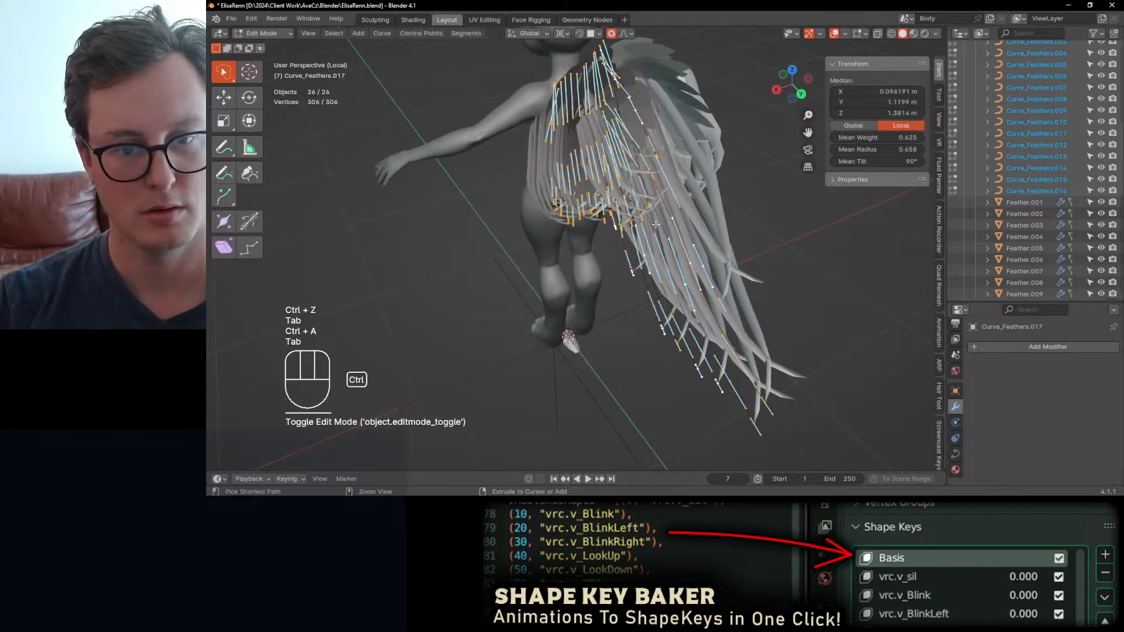
{"action": "key", "text": "Tab"}
{"action": "key", "text": "ctrl+a"}
{"action": "left_click", "coordinate": [658, 234]}
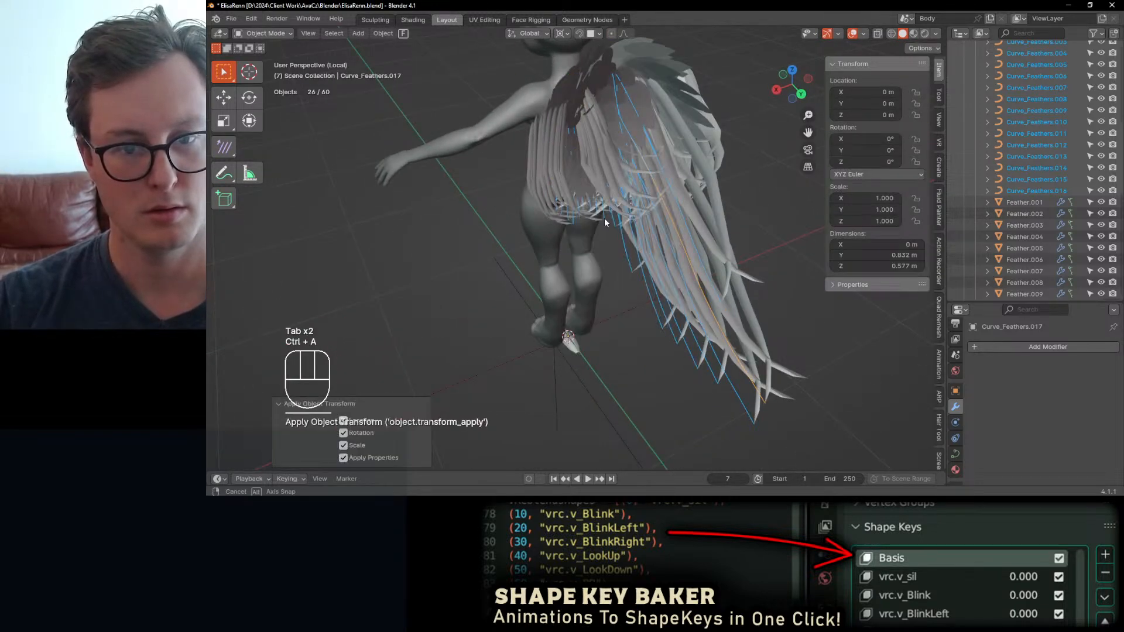
Step: Inspect the wing from the side, test-scale the curves' control points in Edit Mode, and cancel the scaling
{"action": "middle_click_drag", "start_coordinate": [604, 217], "coordinate": [679, 172]}
{"action": "key", "text": "Tab"}
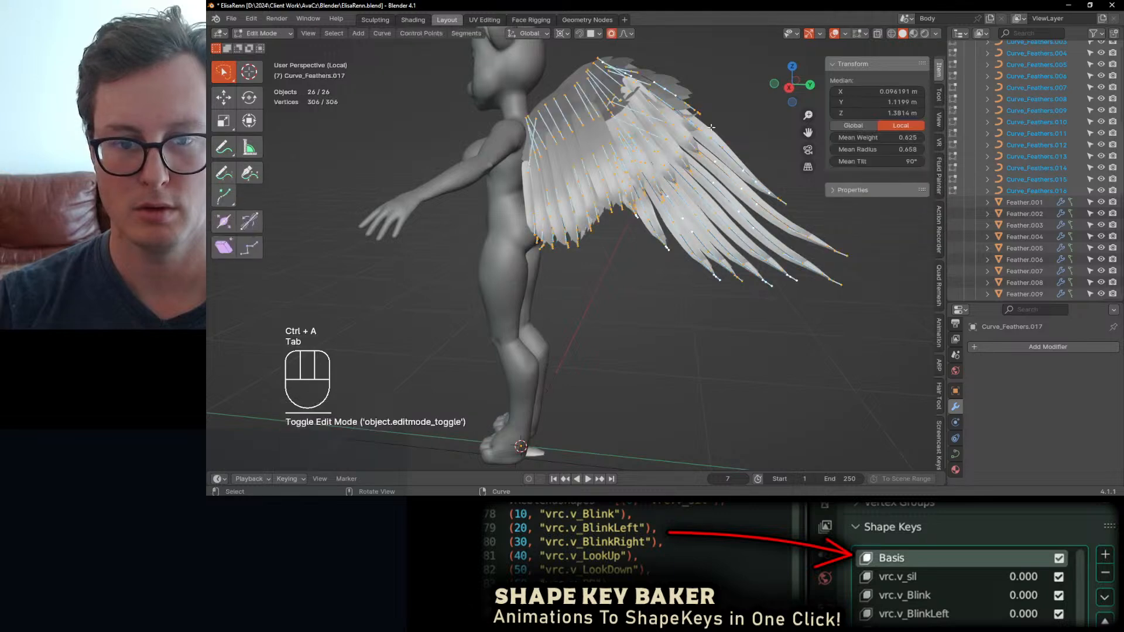
{"action": "key", "text": "s"}
{"action": "key", "text": "Escape"}
{"action": "key", "text": "Tab"}
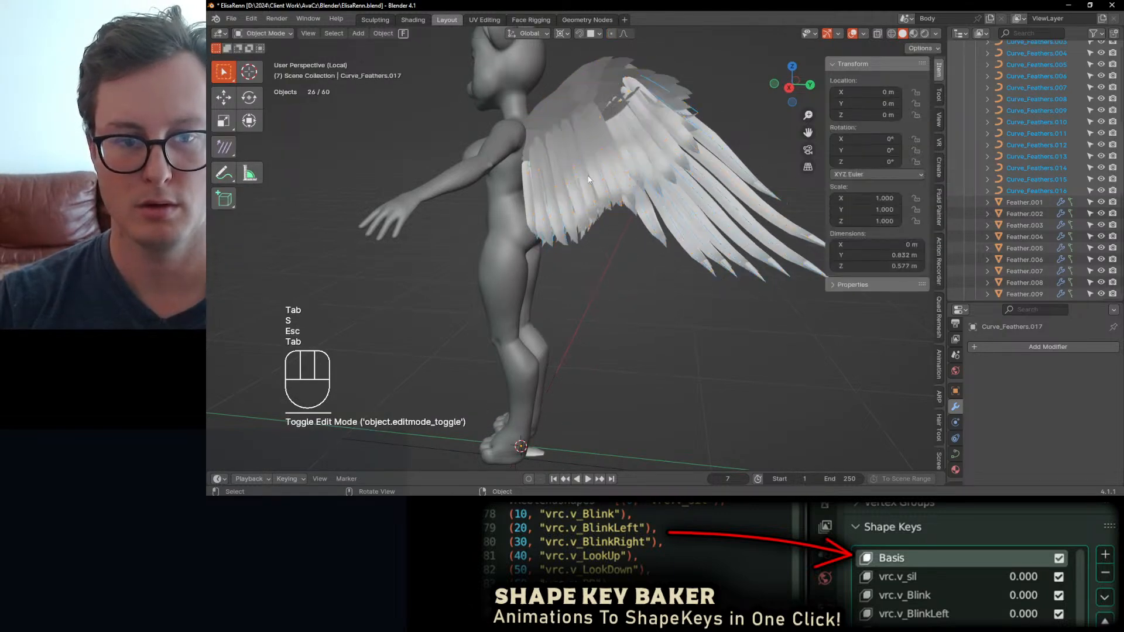
Step: Select Feather.024 in Short Feathers and apply all its transforms
{"action": "scroll", "coordinate": [989, 126], "scroll_direction": "up", "scroll_amount": 6}
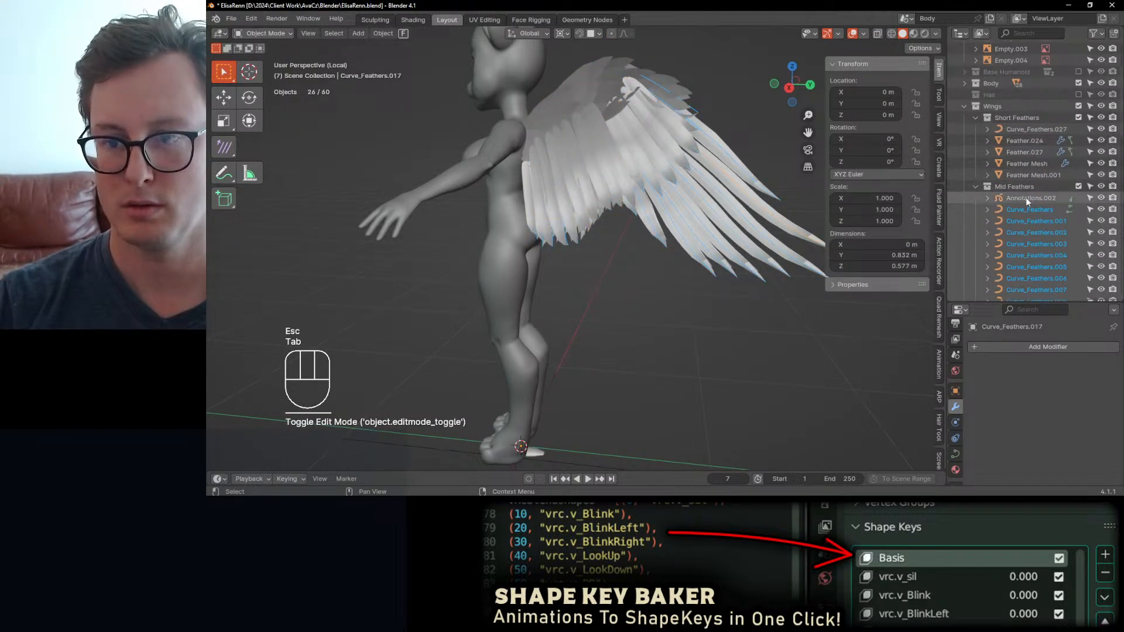
{"action": "left_click", "coordinate": [1021, 130]}
{"action": "left_click", "coordinate": [1022, 144]}
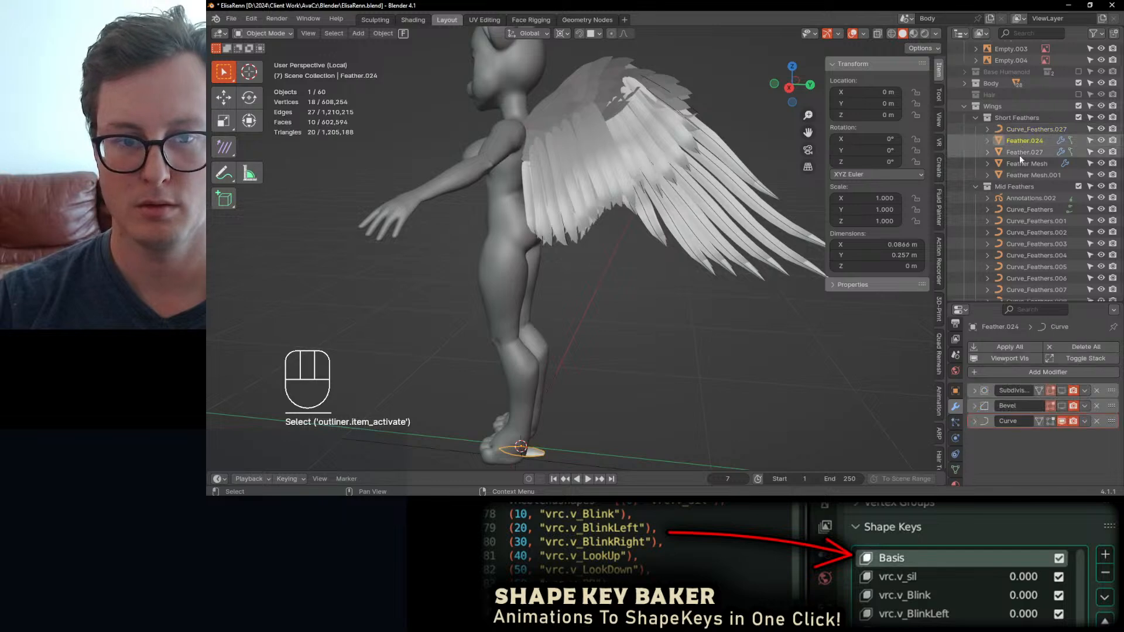
{"action": "key", "text": "ctrl+a"}
{"action": "left_click", "coordinate": [809, 234]}
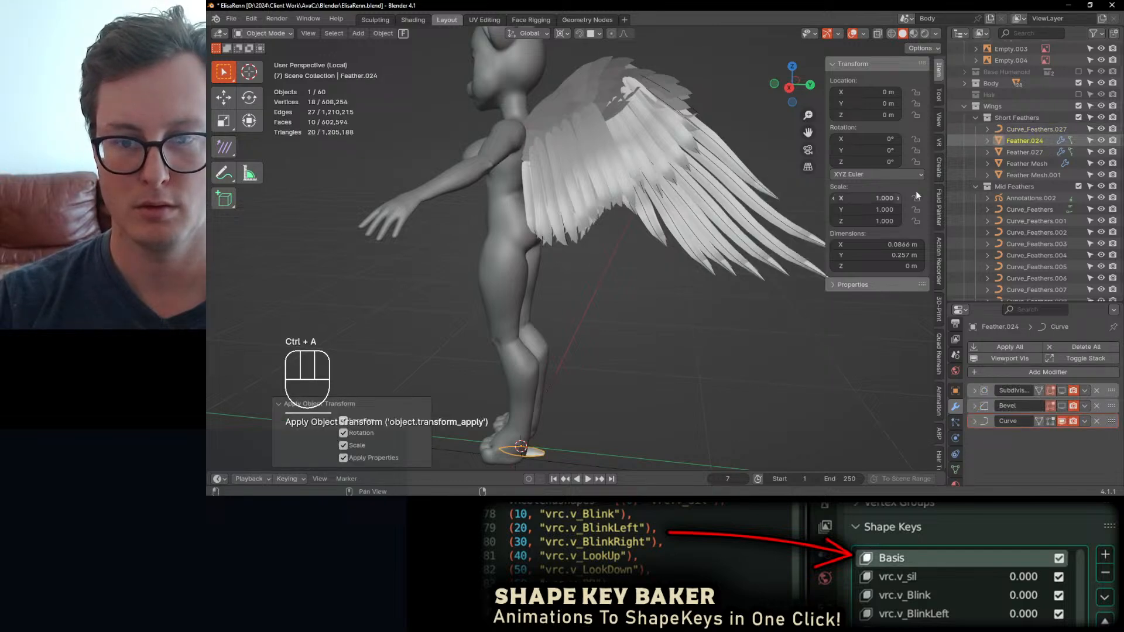
Step: Select Feather.011 on the wing, check the feather deformation from behind, and review its modifier stack
{"action": "left_click", "coordinate": [1024, 153]}
{"action": "left_click", "coordinate": [634, 196]}
{"action": "middle_click_drag", "start_coordinate": [634, 195], "coordinate": [560, 215]}
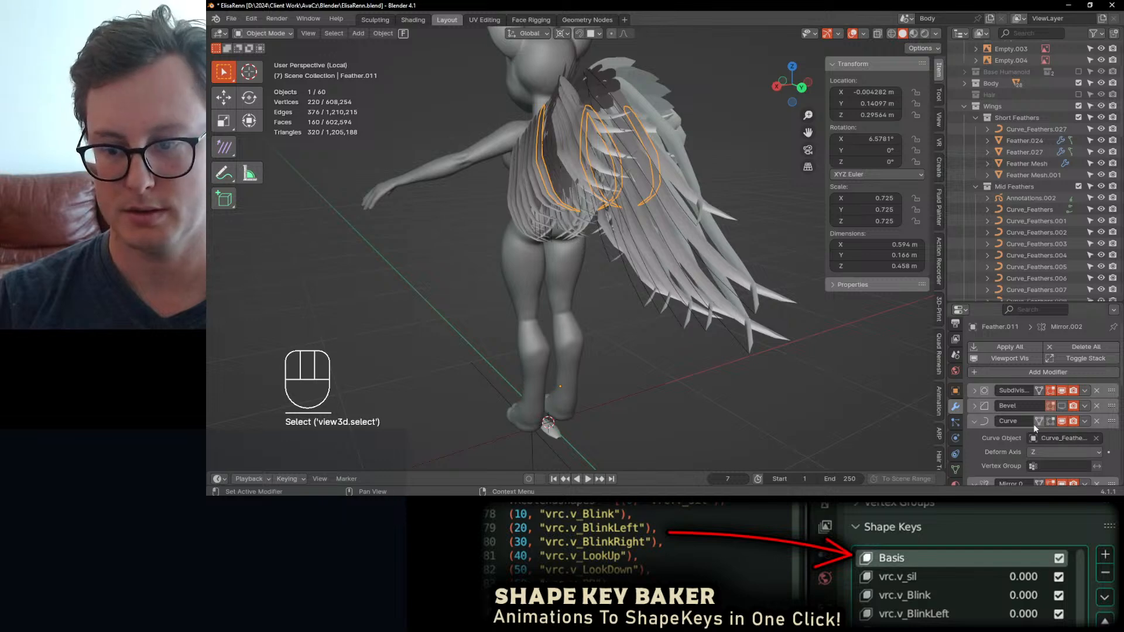
{"action": "scroll", "coordinate": [1034, 424], "scroll_direction": "down", "scroll_amount": 4}
{"action": "scroll", "coordinate": [1026, 356], "scroll_direction": "up", "scroll_amount": 3}
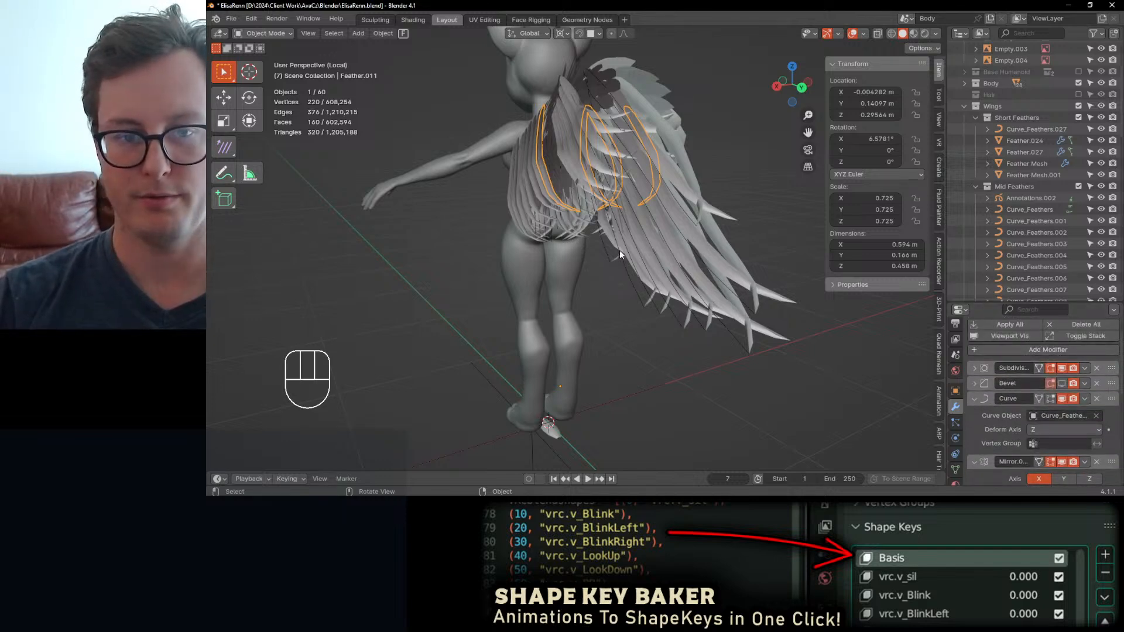
Step: Box-select the wing feathers from the side and try to apply all transforms to the selection
{"action": "middle_click_drag", "start_coordinate": [619, 251], "coordinate": [665, 241]}
{"action": "left_click", "coordinate": [568, 189]}
{"action": "key", "text": "b"}
{"action": "left_click_drag", "start_coordinate": [541, 168], "coordinate": [726, 250]}
{"action": "key", "text": "ctrl+a"}
{"action": "left_click", "coordinate": [713, 221]}
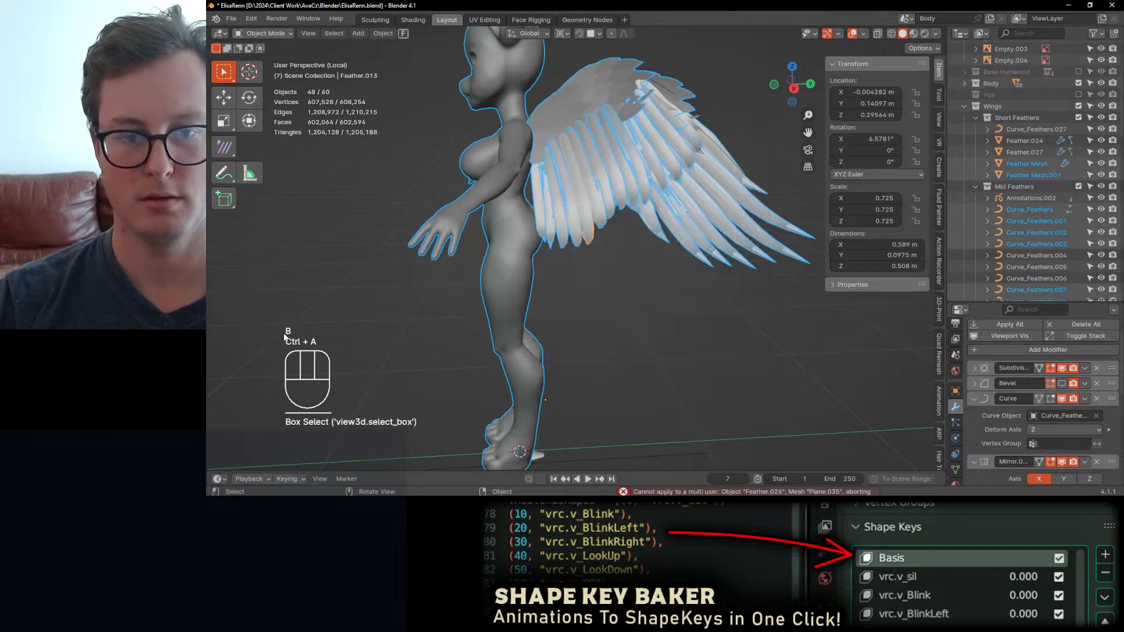
Step: Try applying Feather.013's transforms with new object-data users created, check the wing, and undo the application
{"action": "left_click", "coordinate": [566, 198]}
{"action": "key", "text": "ctrl+a"}
{"action": "left_click", "coordinate": [630, 227]}
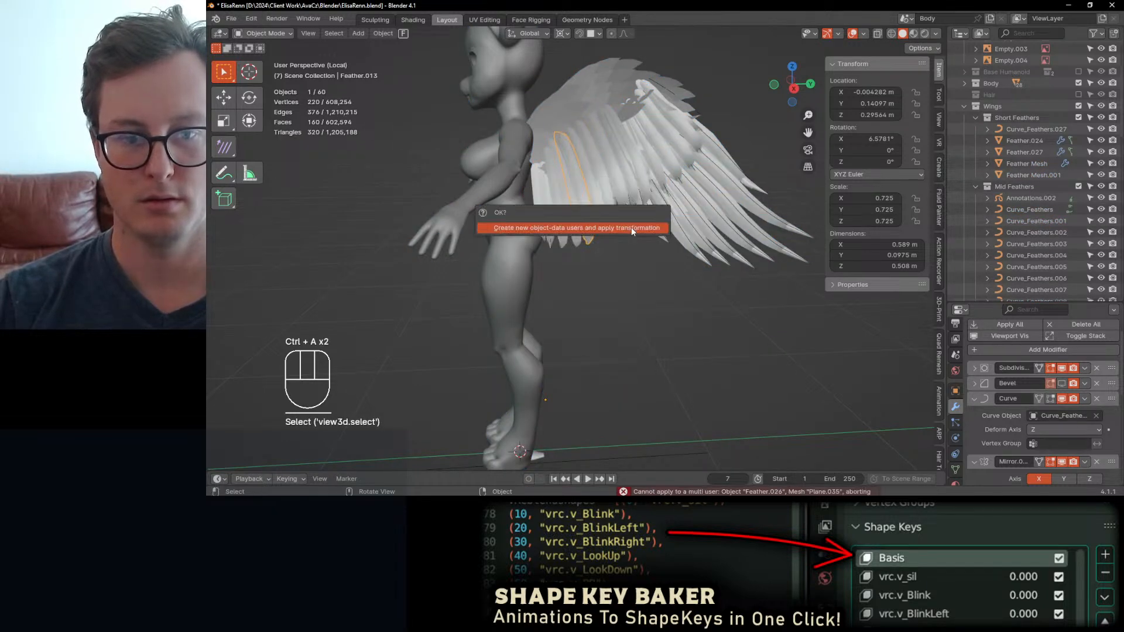
{"action": "left_click", "coordinate": [627, 230]}
{"action": "middle_click_drag", "start_coordinate": [636, 213], "coordinate": [613, 210]}
{"action": "key", "text": "ctrl+z"}
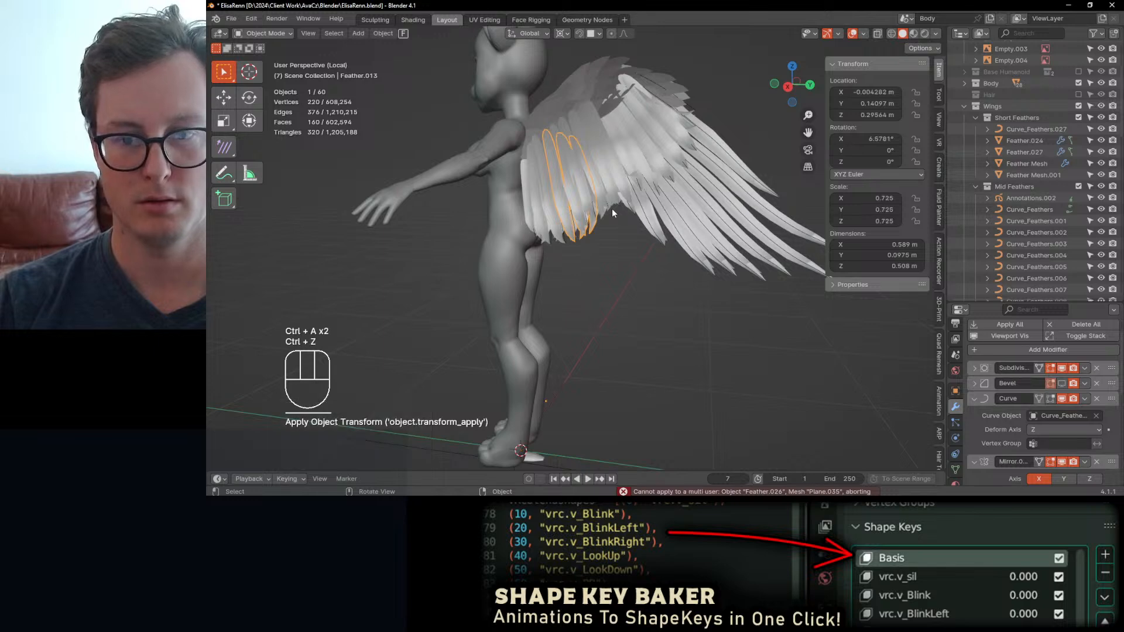
Step: Test clearing the scale of Feather.013, undo it, and locate the feather in the Outliner
{"action": "key", "text": "alt+s"}
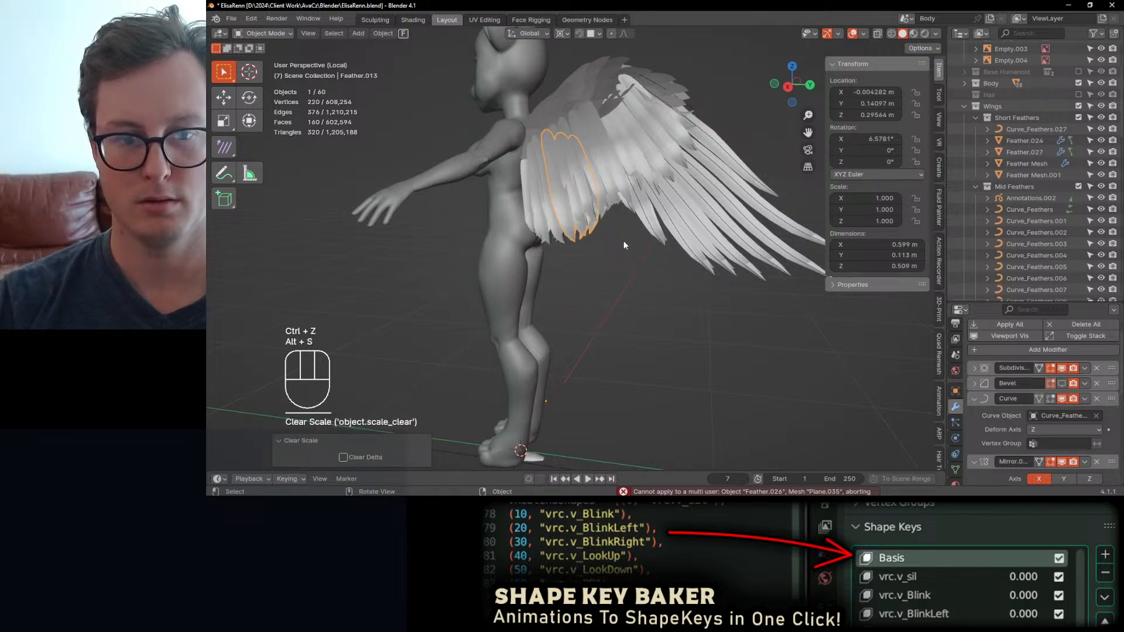
{"action": "middle_click_drag", "start_coordinate": [619, 245], "coordinate": [651, 199]}
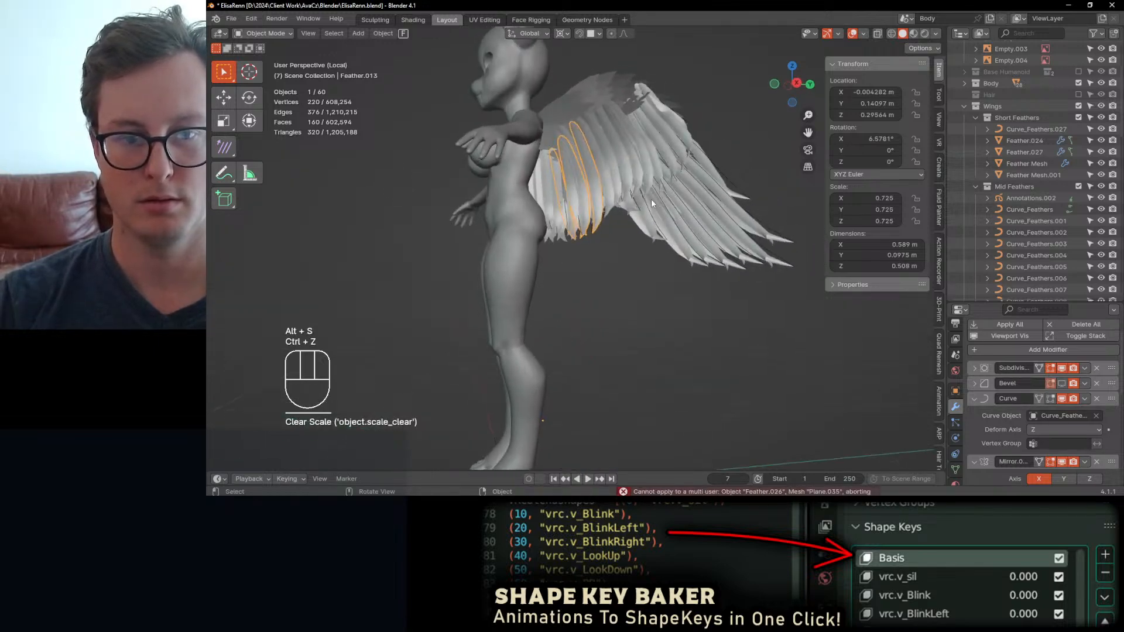
{"action": "key", "text": "ctrl+z"}
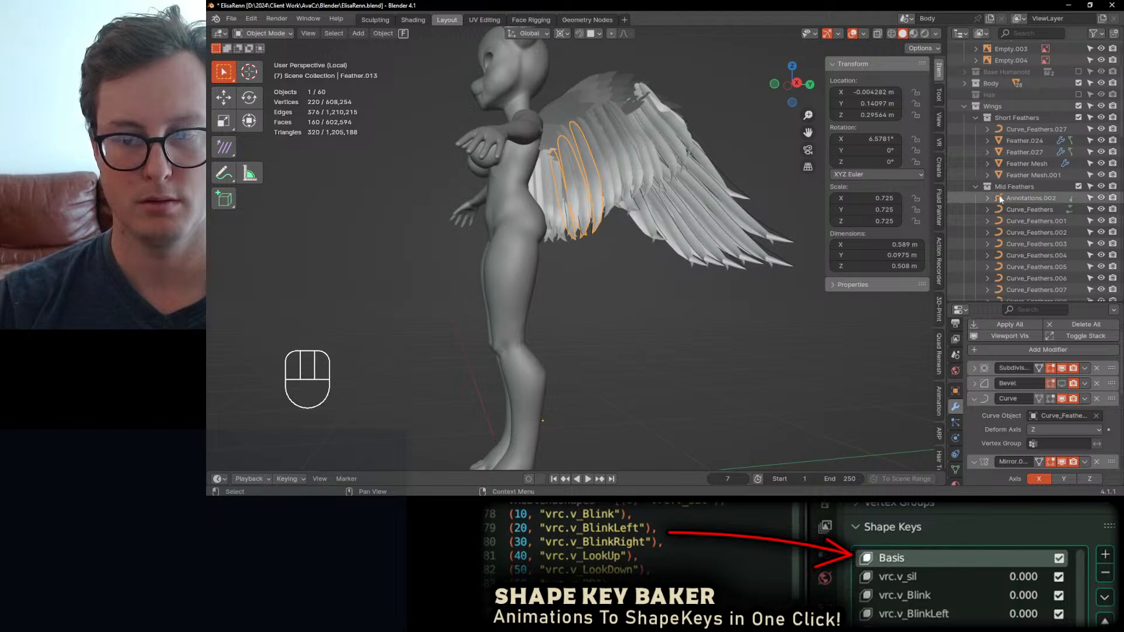
{"action": "key", "text": "KP_Decimal"}
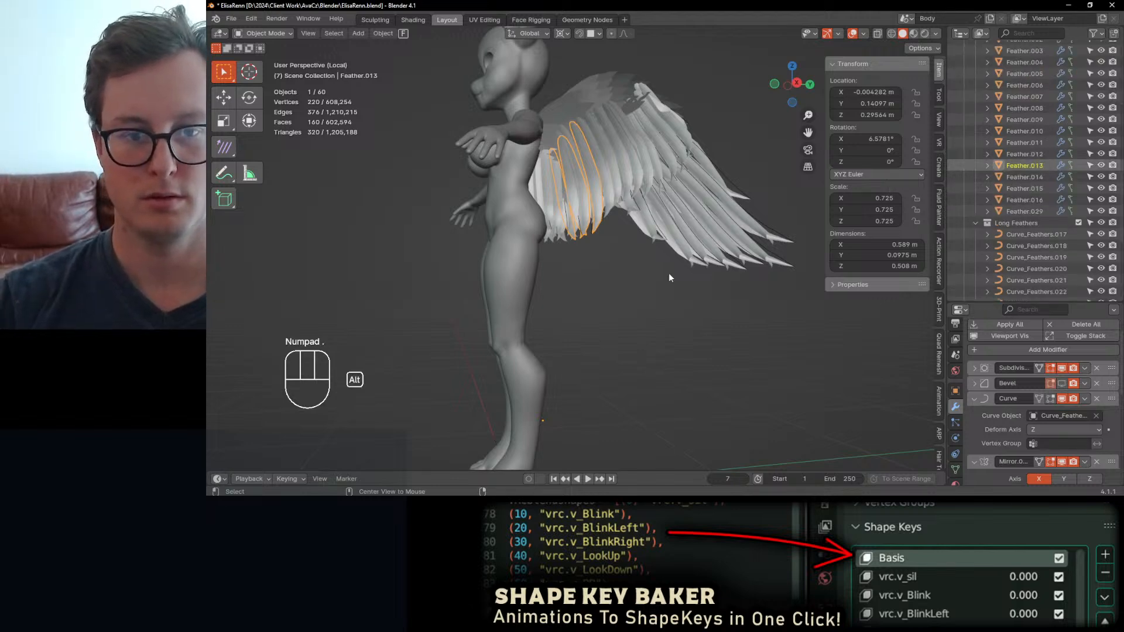
{"action": "key", "text": "alt+s"}
{"action": "middle_click_drag", "start_coordinate": [605, 227], "coordinate": [595, 249]}
{"action": "left_click", "coordinate": [597, 240]}
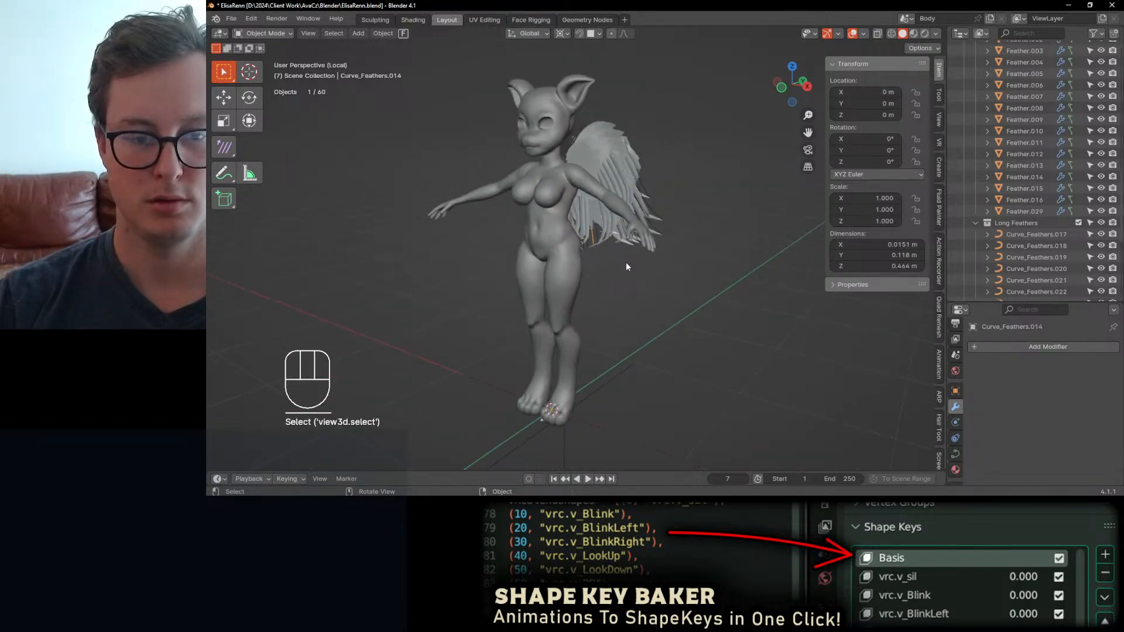
Step: Select Feather.014, test clearing its location while checking the wing's placement, and undo the change
{"action": "scroll", "coordinate": [626, 262], "scroll_direction": "up", "scroll_amount": 3}
{"action": "left_click", "coordinate": [626, 241]}
{"action": "scroll", "coordinate": [655, 271], "scroll_direction": "down", "scroll_amount": 3, "text": "alt"}
{"action": "key", "text": "alt+g"}
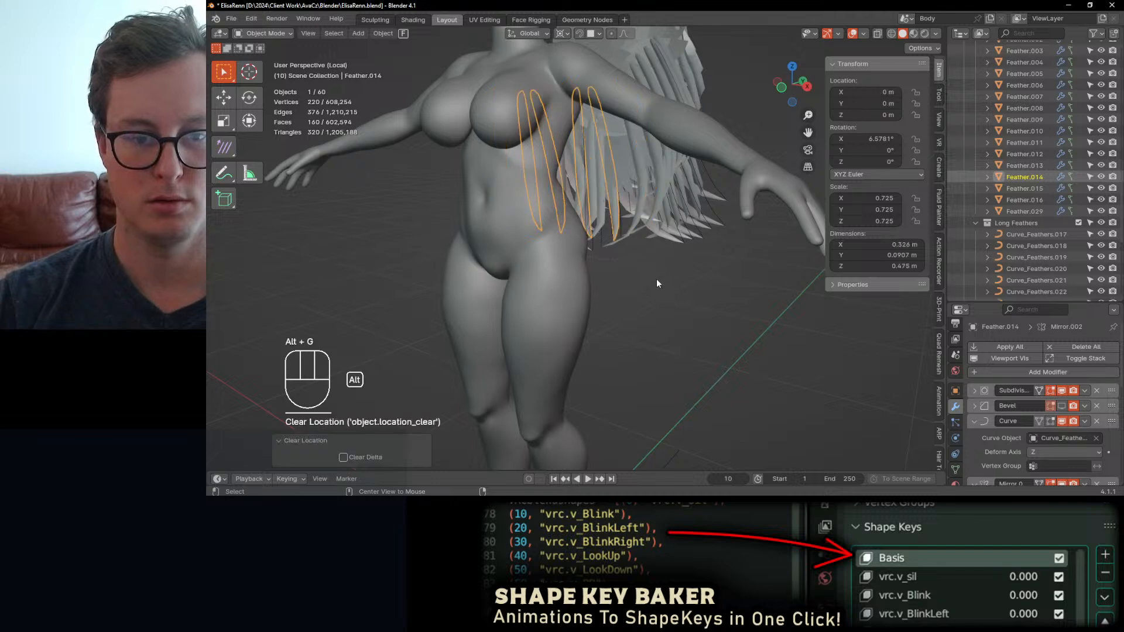
{"action": "scroll", "coordinate": [656, 278], "scroll_direction": "down", "scroll_amount": 3}
{"action": "middle_click_drag", "start_coordinate": [631, 261], "coordinate": [591, 276]}
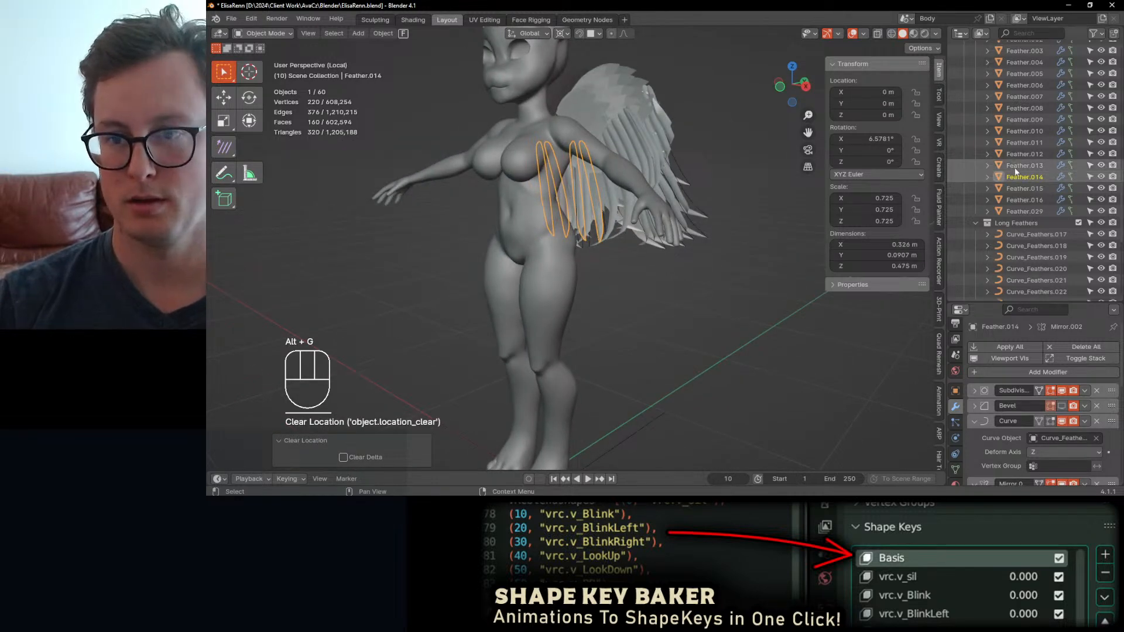
{"action": "key", "text": "ctrl+z"}
Step: Select Feather.001 through Feather.016 and Feather.029 in Mid Feathers and clear their locations
{"action": "left_click", "coordinate": [1030, 209]}
{"action": "scroll", "coordinate": [1019, 121], "scroll_direction": "up", "scroll_amount": 3}
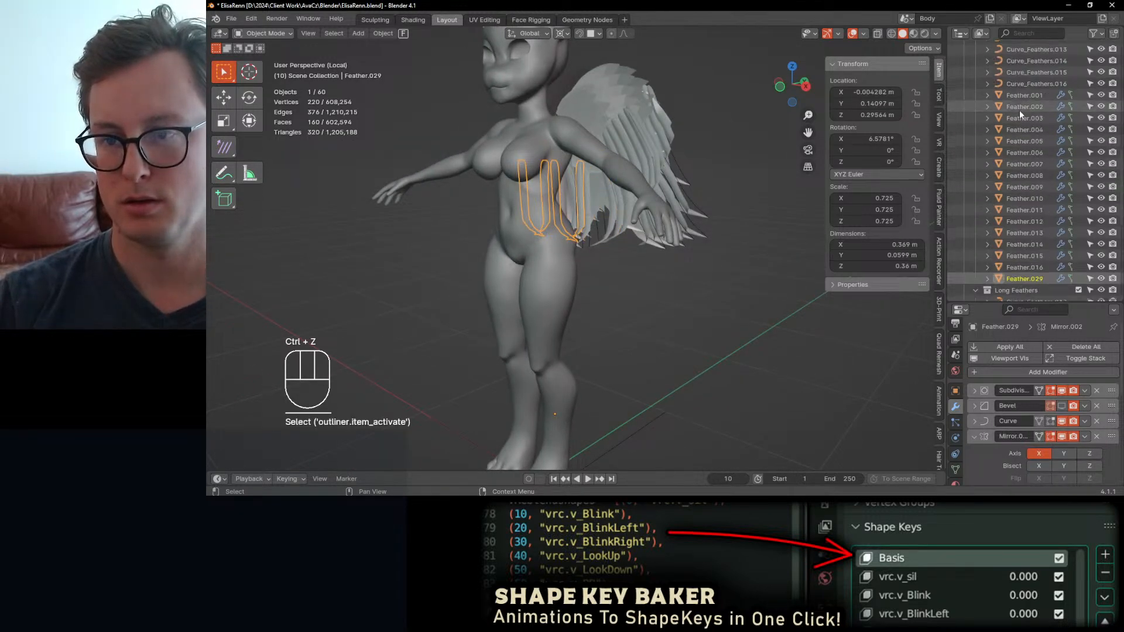
{"action": "left_click", "coordinate": [1023, 95], "text": "shift"}
{"action": "key", "text": "alt+g"}
{"action": "scroll", "coordinate": [996, 186], "scroll_direction": "down", "scroll_amount": 8}
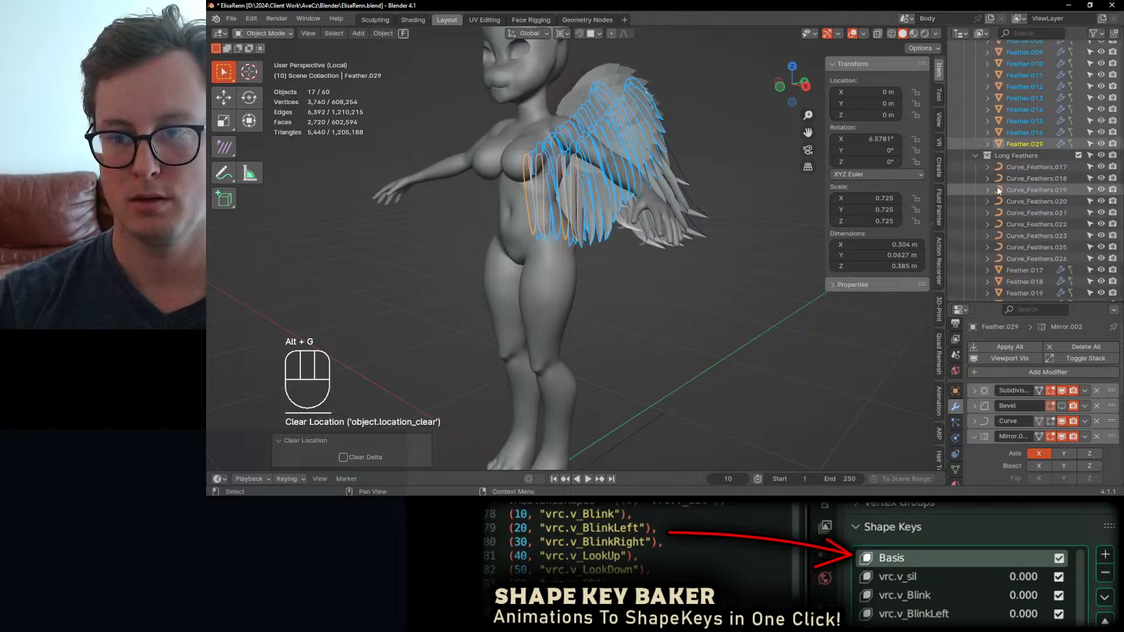
Step: Clear the locations of meshes Feather.017 through Feather.026 in Long Feathers, deselect everything, and save the file
{"action": "left_click", "coordinate": [1025, 205]}
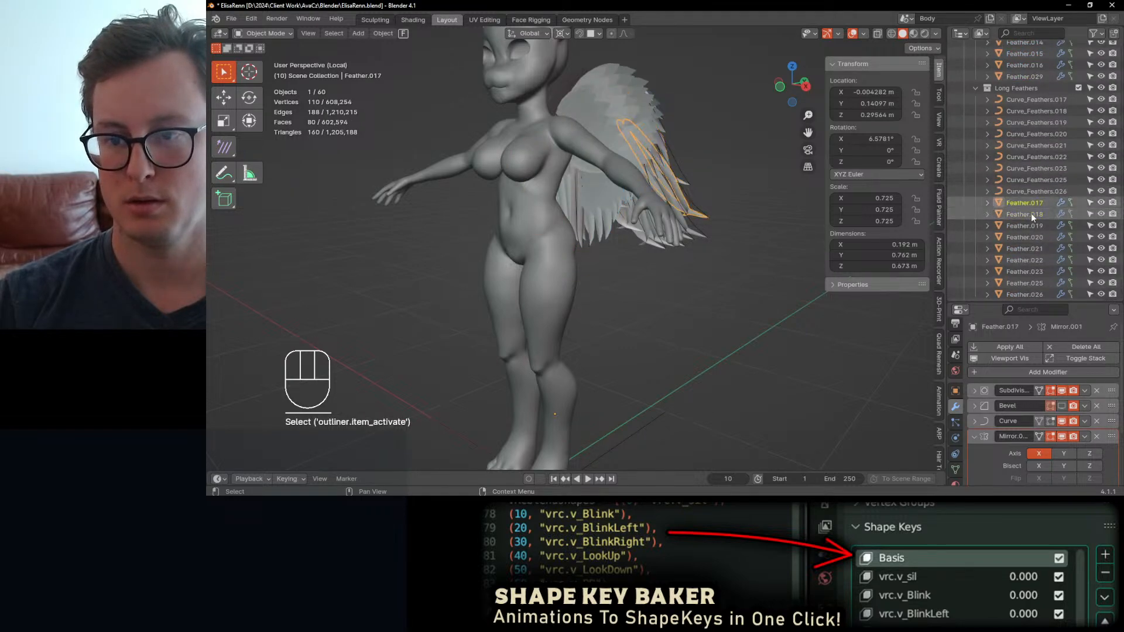
{"action": "scroll", "coordinate": [1030, 213], "scroll_direction": "down", "scroll_amount": 2}
{"action": "left_click", "coordinate": [1029, 245], "text": "ctrl"}
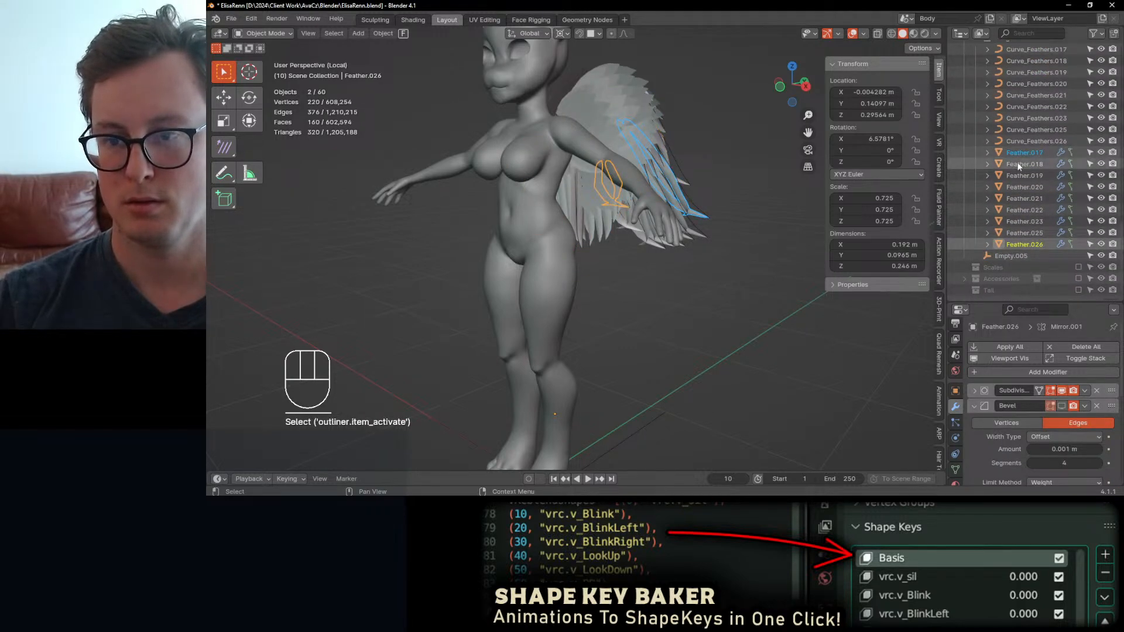
{"action": "key", "text": "b"}
{"action": "key", "text": "alt+g"}
{"action": "left_click", "coordinate": [705, 282]}
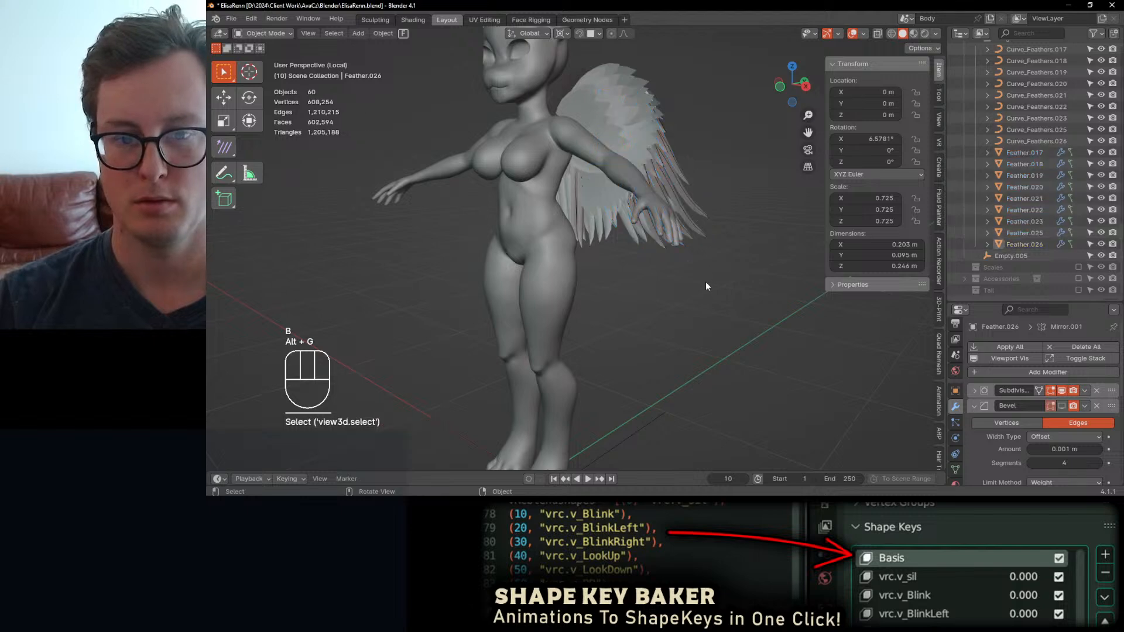
{"action": "middle_click_drag", "start_coordinate": [705, 282], "coordinate": [571, 148]}
{"action": "key", "text": "ctrl+s"}
Step: Test-move all vertices of Feather Mesh in Edit Mode from the side view, and undo the move
{"action": "left_click", "coordinate": [563, 131]}
{"action": "key", "text": "KP_3"}
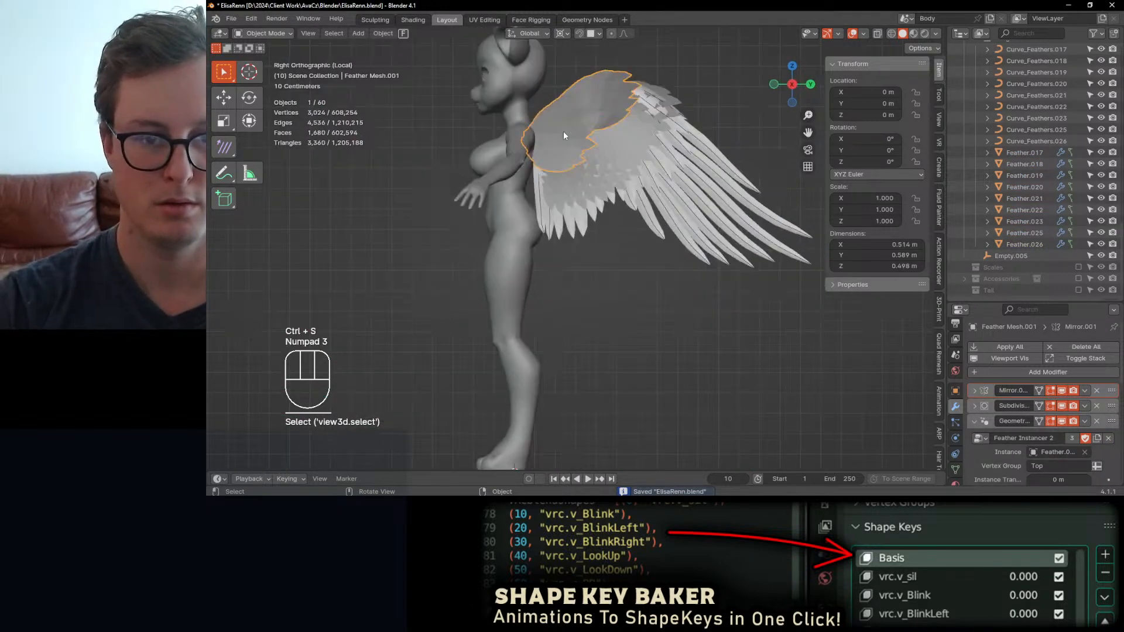
{"action": "left_click", "coordinate": [612, 181]}
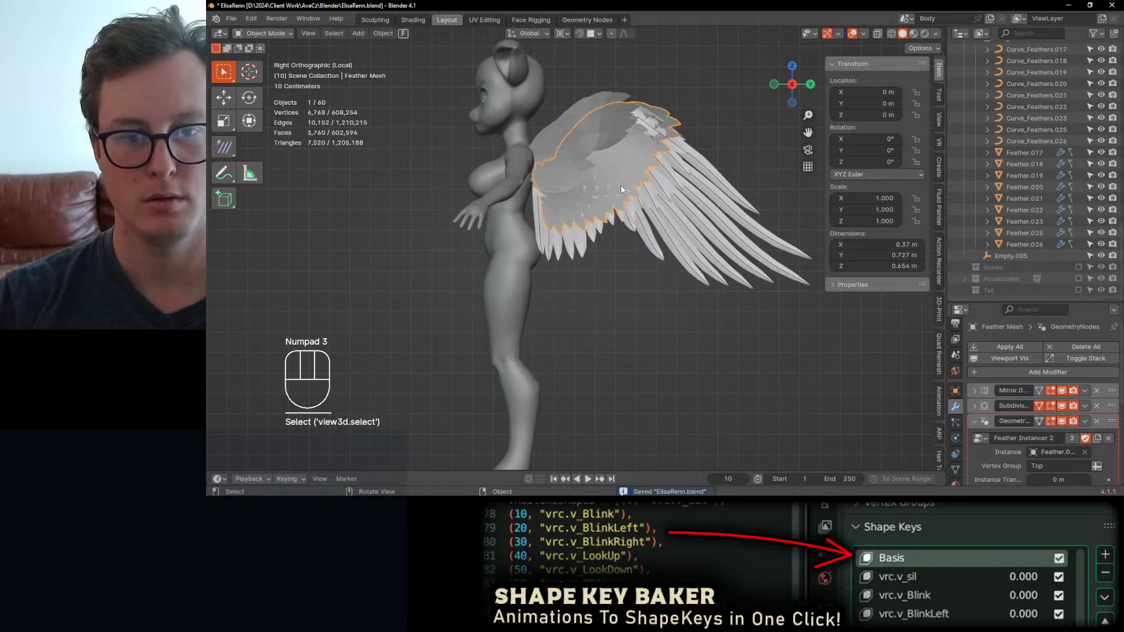
{"action": "key", "text": "Tab"}
{"action": "key", "text": "a"}
{"action": "key", "text": "g"}
{"action": "key", "text": "ctrl+z"}
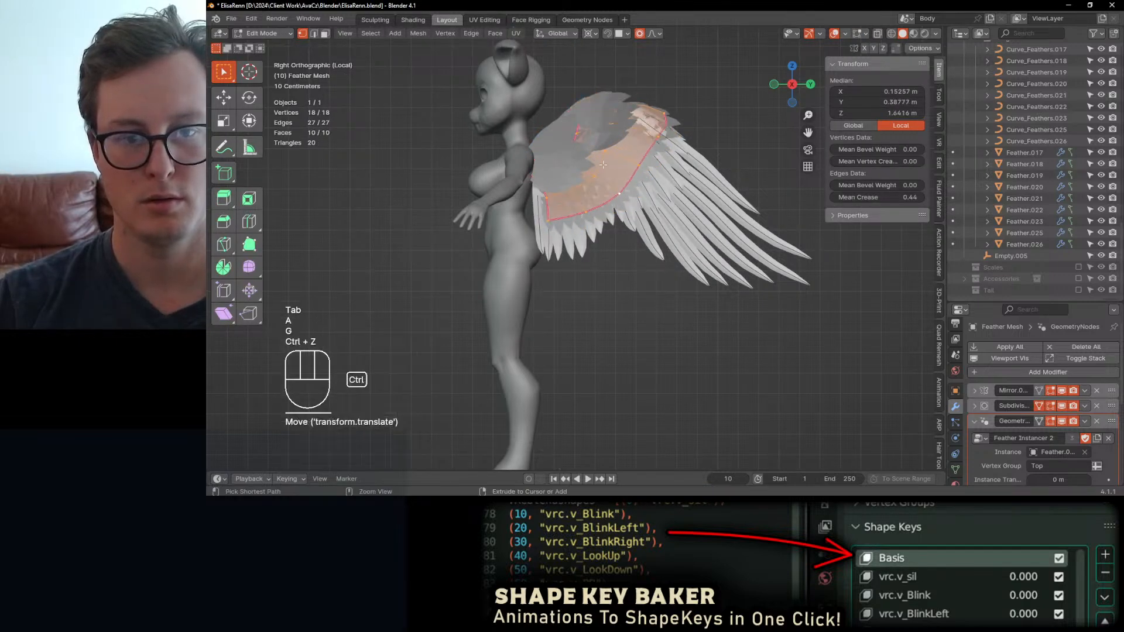
{"action": "key", "text": "Tab"}
Step: Test-scale all vertices of Feather Mesh and Feather Mesh.001 together in Edit Mode, and undo the scaling
{"action": "left_click", "coordinate": [646, 124], "text": "shift"}
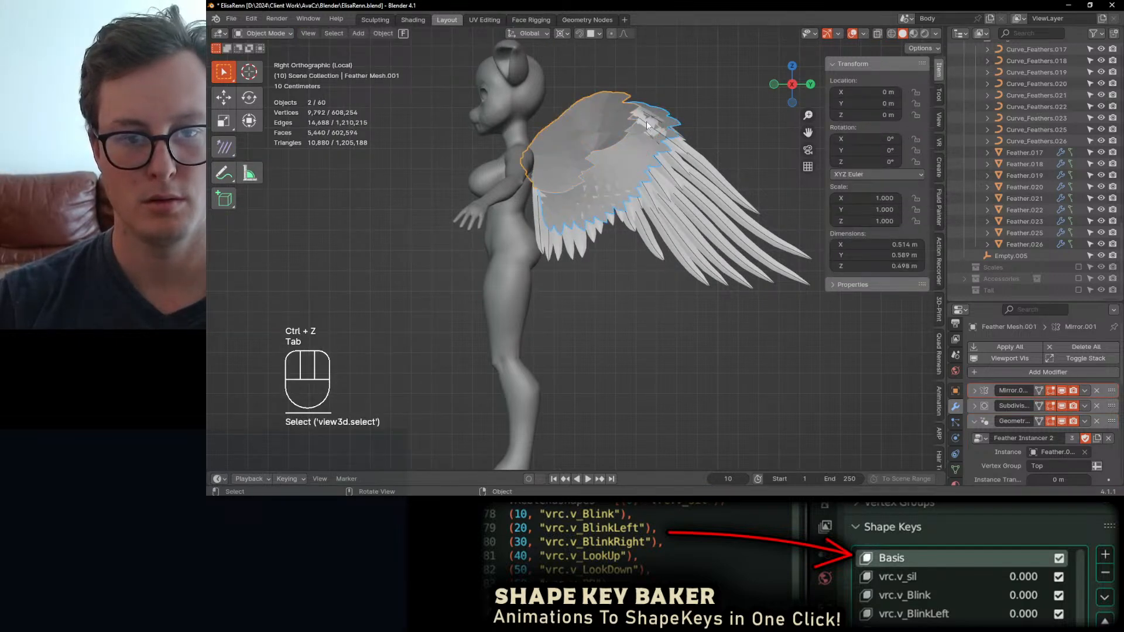
{"action": "key", "text": "Tab"}
{"action": "key", "text": "a"}
{"action": "key", "text": "s"}
{"action": "left_click", "coordinate": [667, 120]}
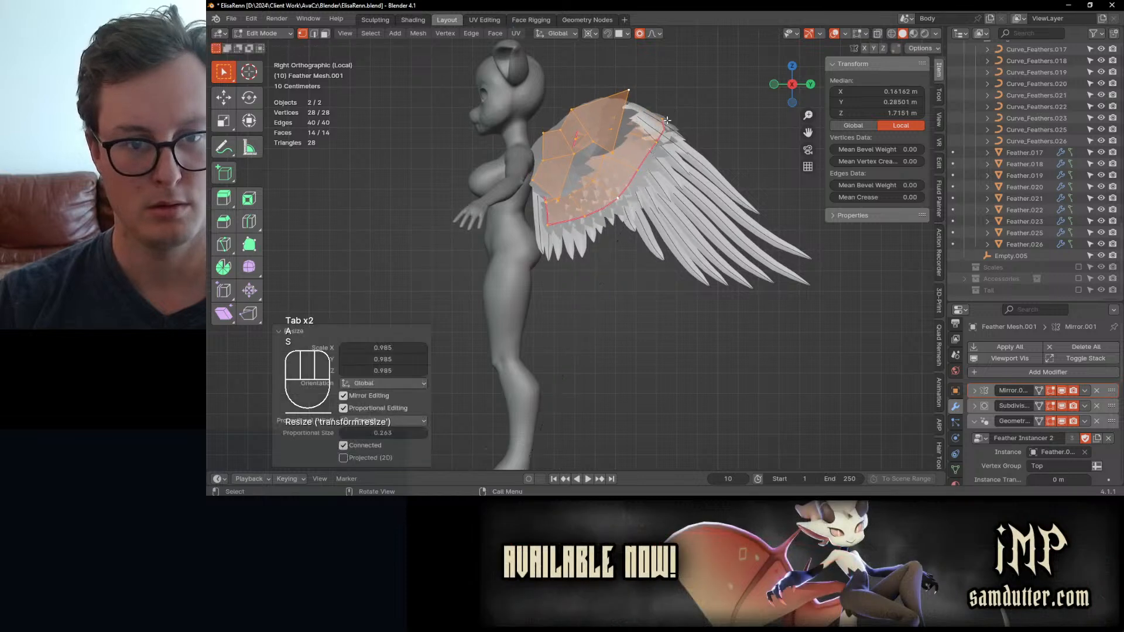
{"action": "key", "text": "ctrl+z"}
{"action": "middle_click_drag", "start_coordinate": [668, 120], "coordinate": [561, 211]}
{"action": "key", "text": "Tab"}
Step: Select Feather Mesh, expand its Mirror modifier, and toggle the mirror's viewport display off and on to compare both wings
{"action": "left_click", "coordinate": [556, 206]}
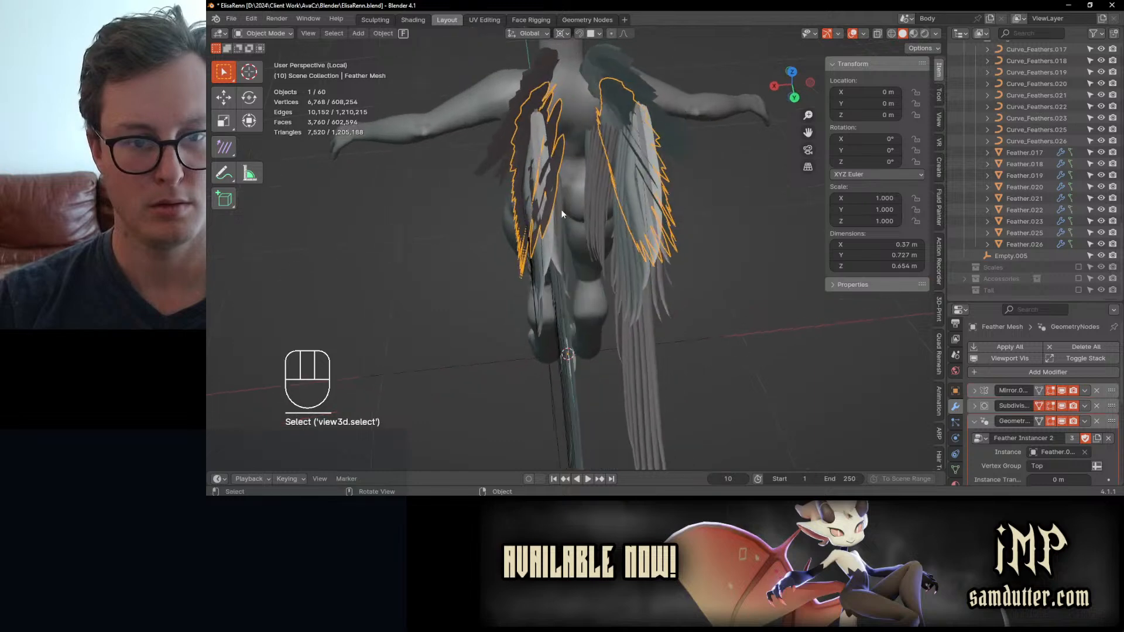
{"action": "left_click", "coordinate": [975, 391]}
{"action": "left_click", "coordinate": [1031, 474]}
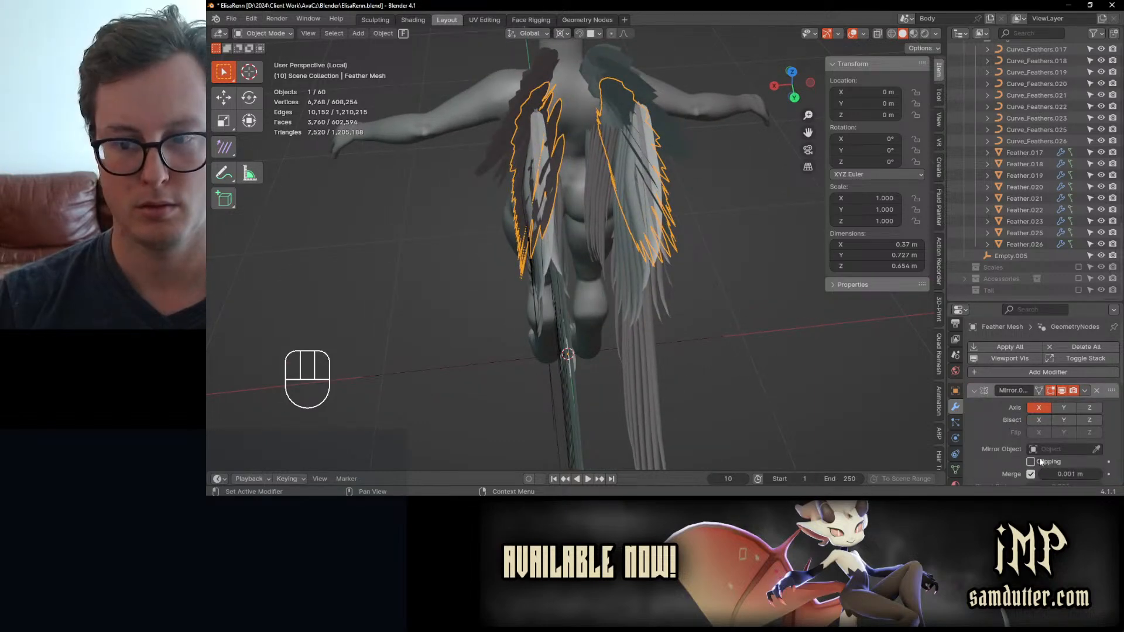
{"action": "left_click", "coordinate": [1062, 391]}
{"action": "left_click", "coordinate": [1062, 391]}
{"action": "scroll", "coordinate": [573, 230], "scroll_direction": "down", "scroll_amount": 2}
{"action": "middle_click_drag", "start_coordinate": [572, 230], "coordinate": [573, 237]}
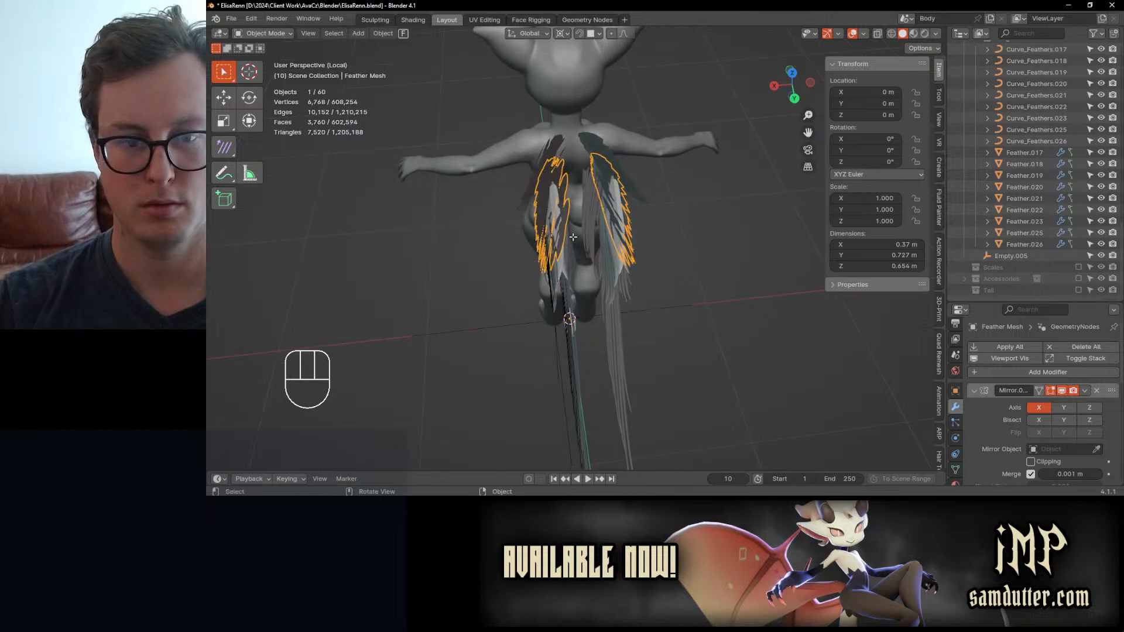
Step: Test-move Feather Mesh's vertices along the X axis in Edit Mode to check the mirroring, and undo the move
{"action": "key", "text": "Tab"}
{"action": "scroll", "coordinate": [573, 237], "scroll_direction": "up", "scroll_amount": 1}
{"action": "key", "text": "g"}
{"action": "key", "text": "x"}
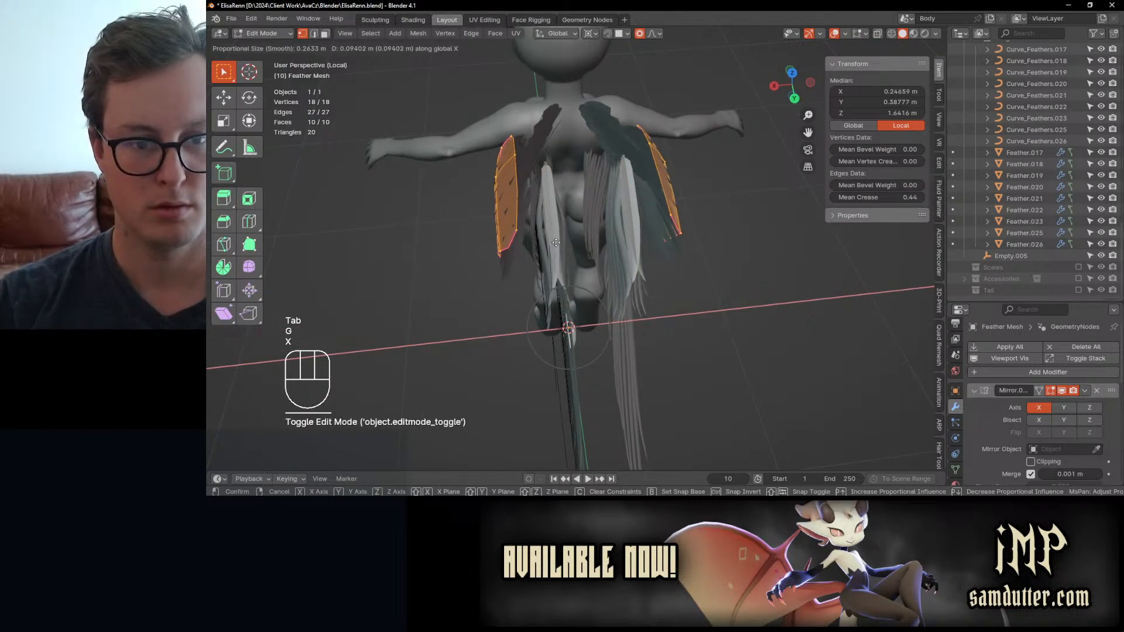
{"action": "left_click", "coordinate": [566, 244]}
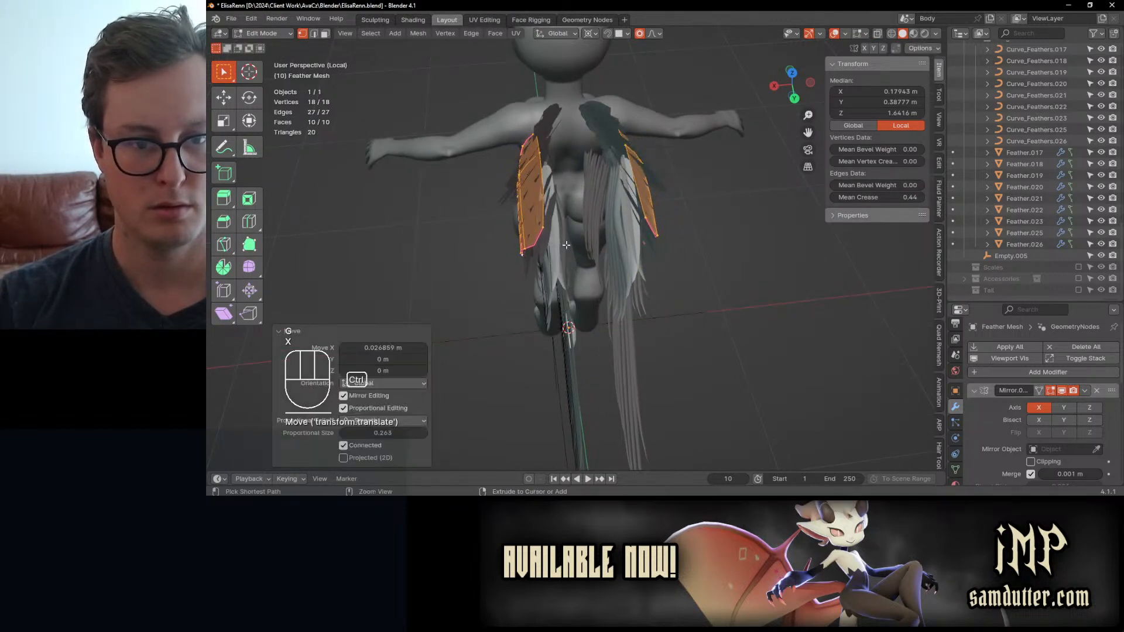
{"action": "key", "text": "ctrl+z"}
{"action": "key", "text": "Tab"}
Step: Deselect everything, inspect the character and wings from the front, and save the file
{"action": "scroll", "coordinate": [566, 240], "scroll_direction": "down", "scroll_amount": 5}
{"action": "middle_click_drag", "start_coordinate": [566, 240], "coordinate": [628, 206]}
{"action": "left_click", "coordinate": [625, 309]}
{"action": "middle_click_drag", "start_coordinate": [626, 309], "coordinate": [651, 292]}
{"action": "key", "text": "ctrl+s"}
{"action": "scroll", "coordinate": [651, 289], "scroll_direction": "up", "scroll_amount": 4}
{"action": "middle_click_drag", "start_coordinate": [588, 244], "coordinate": [611, 199]}
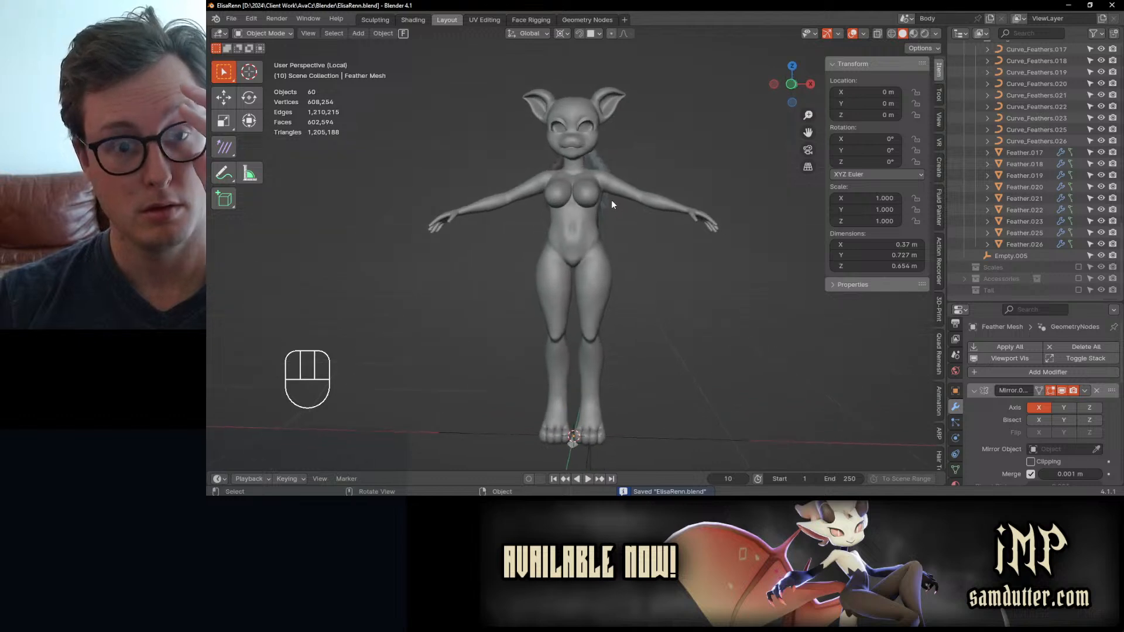
{"action": "middle_click_drag", "start_coordinate": [599, 156], "coordinate": [589, 148]}
{"action": "middle_click_drag", "start_coordinate": [603, 141], "coordinate": [607, 183], "text": "shift"}
{"action": "scroll", "coordinate": [644, 158], "scroll_direction": "up", "scroll_amount": 4}
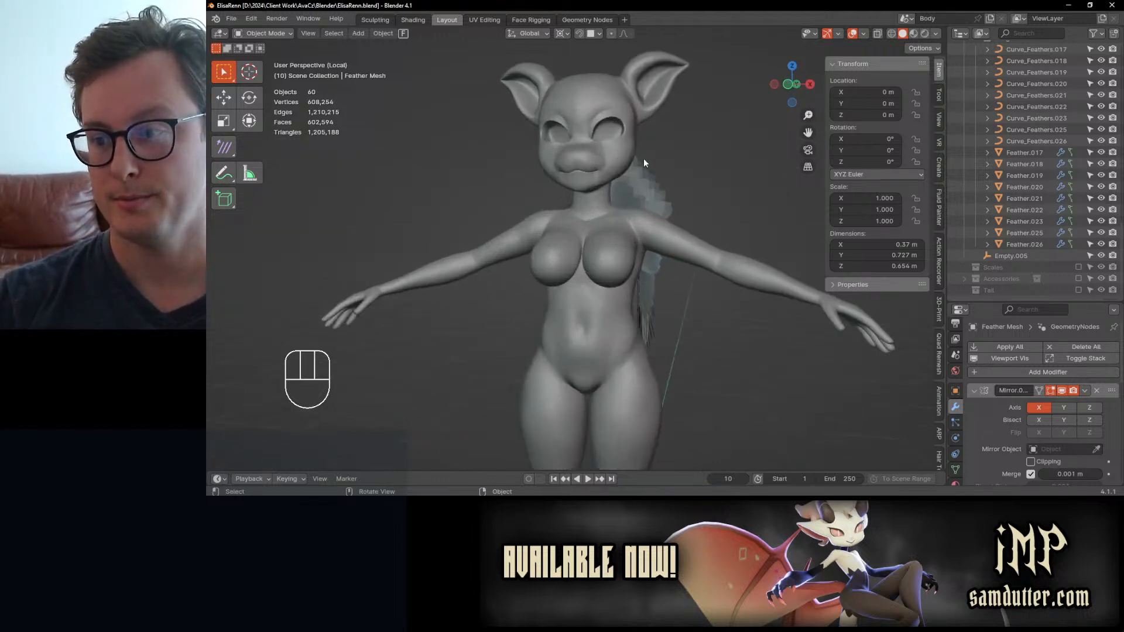
{"action": "key", "text": "ctrl+s"}
Step: Collapse the Short Feathers, Mid Feathers, Long Feathers and Wings collections in the Outliner, and save the file
{"action": "scroll", "coordinate": [1038, 114], "scroll_direction": "up", "scroll_amount": 5}
{"action": "scroll", "coordinate": [1038, 114], "scroll_direction": "up", "scroll_amount": 10}
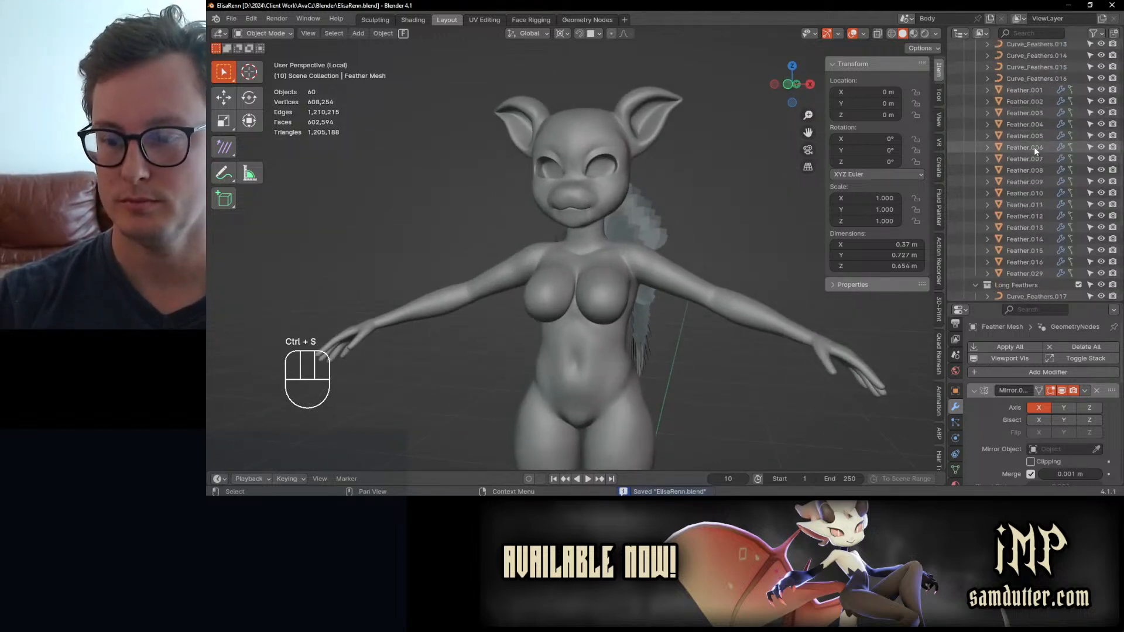
{"action": "left_click", "coordinate": [975, 96]}
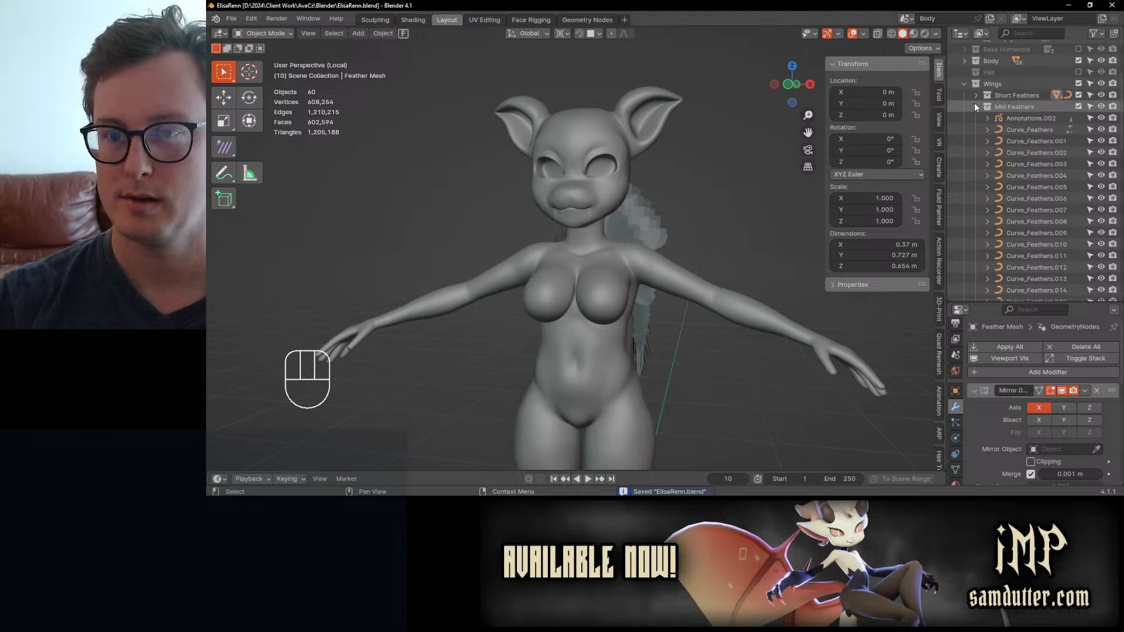
{"action": "left_click", "coordinate": [975, 106]}
{"action": "left_click", "coordinate": [976, 118]}
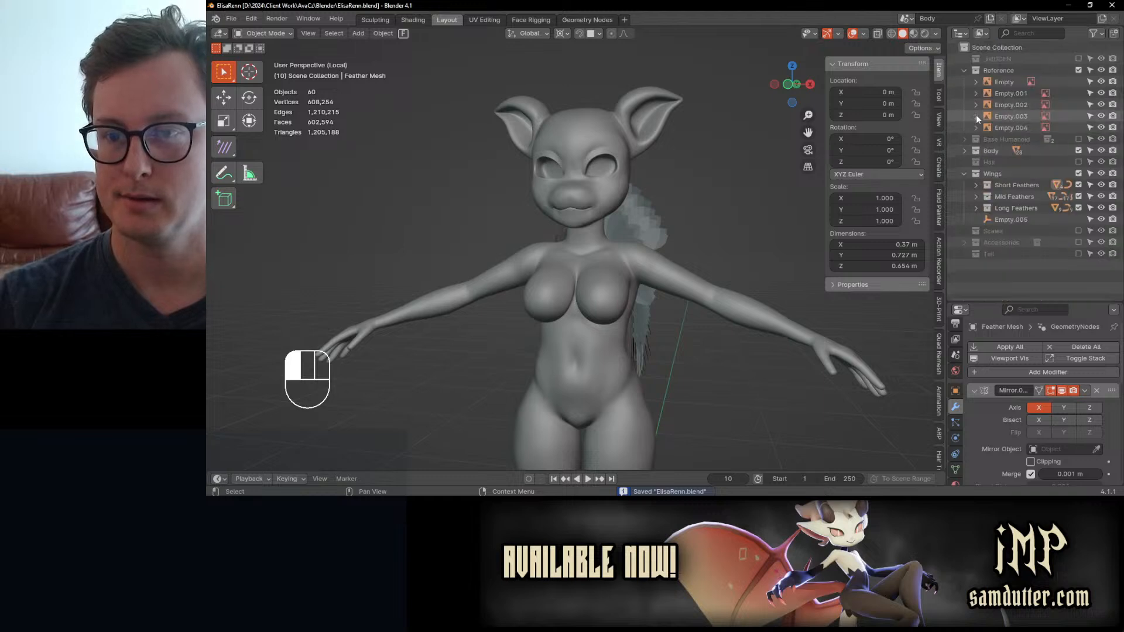
{"action": "left_click", "coordinate": [964, 173]}
{"action": "middle_click_drag", "start_coordinate": [723, 222], "coordinate": [663, 202]}
{"action": "key", "text": "ctrl+s"}
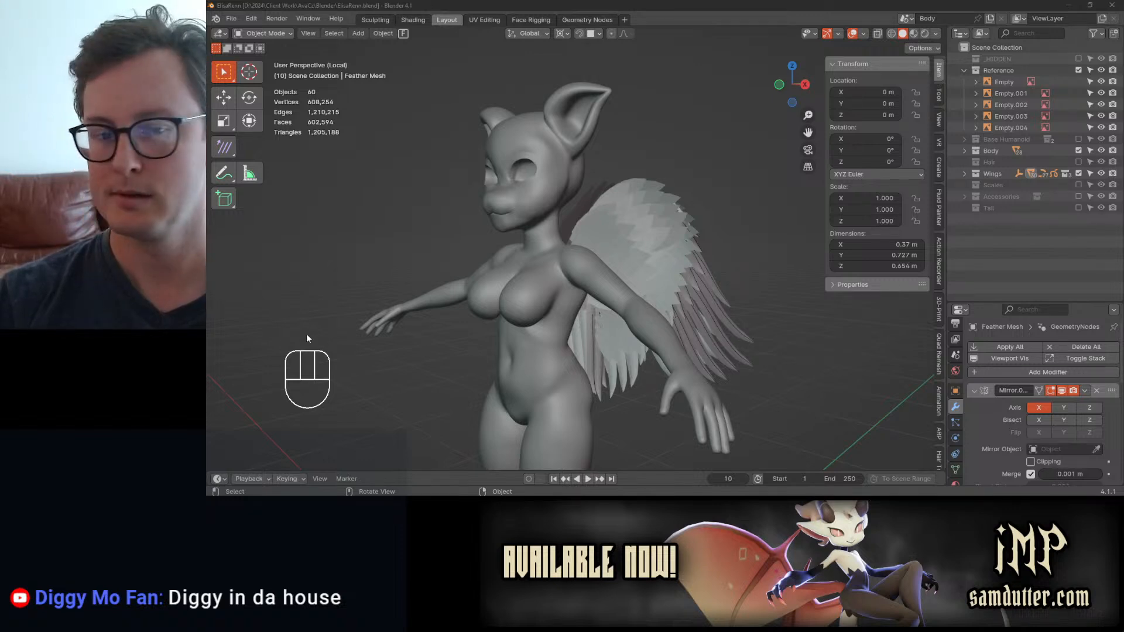
Step: Check the wing from the front side, hide the viewport's transform sidebar, and save the file
{"action": "middle_click_drag", "start_coordinate": [673, 172], "coordinate": [650, 176]}
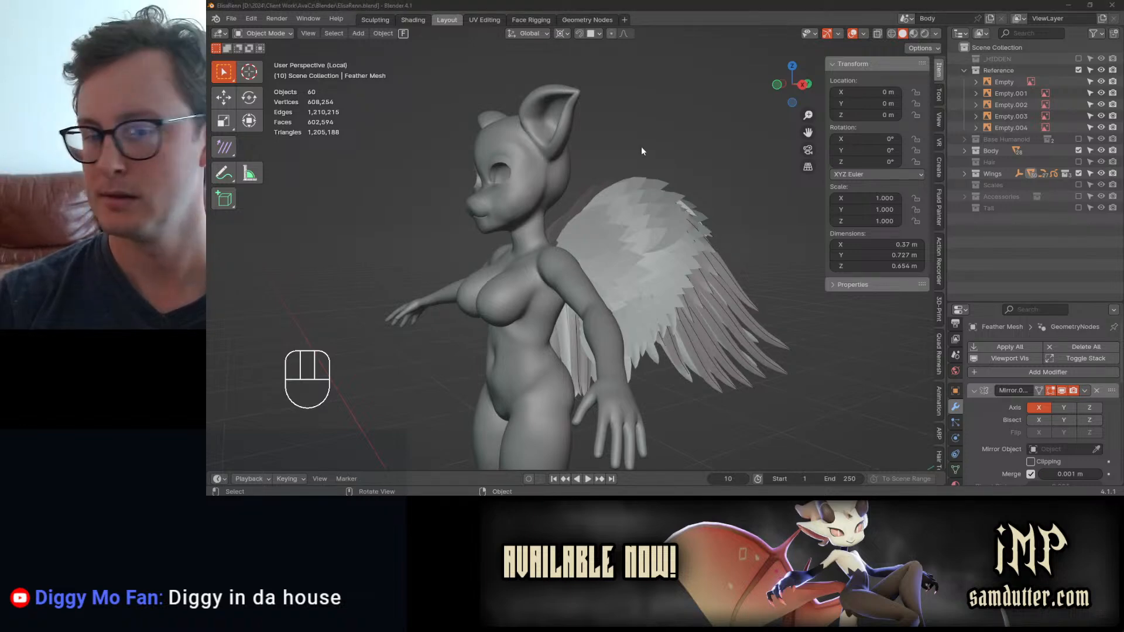
{"action": "middle_click_drag", "start_coordinate": [638, 153], "coordinate": [670, 184]}
{"action": "key", "text": "ctrl+s"}
{"action": "key", "text": "n"}
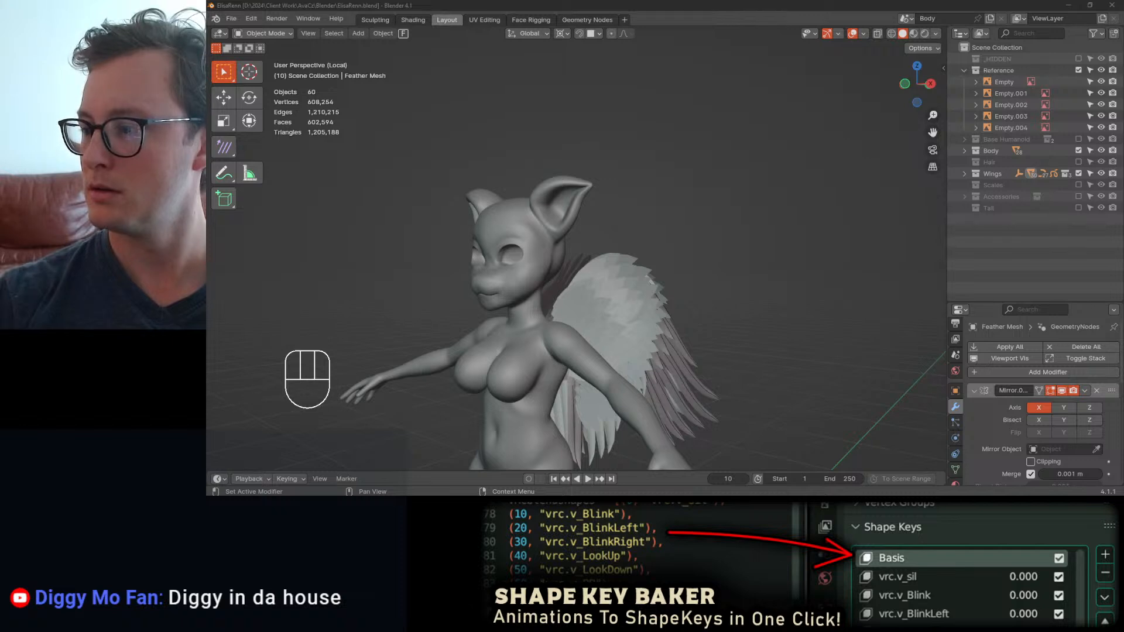
{"action": "middle_click_drag", "start_coordinate": [619, 195], "coordinate": [641, 221]}
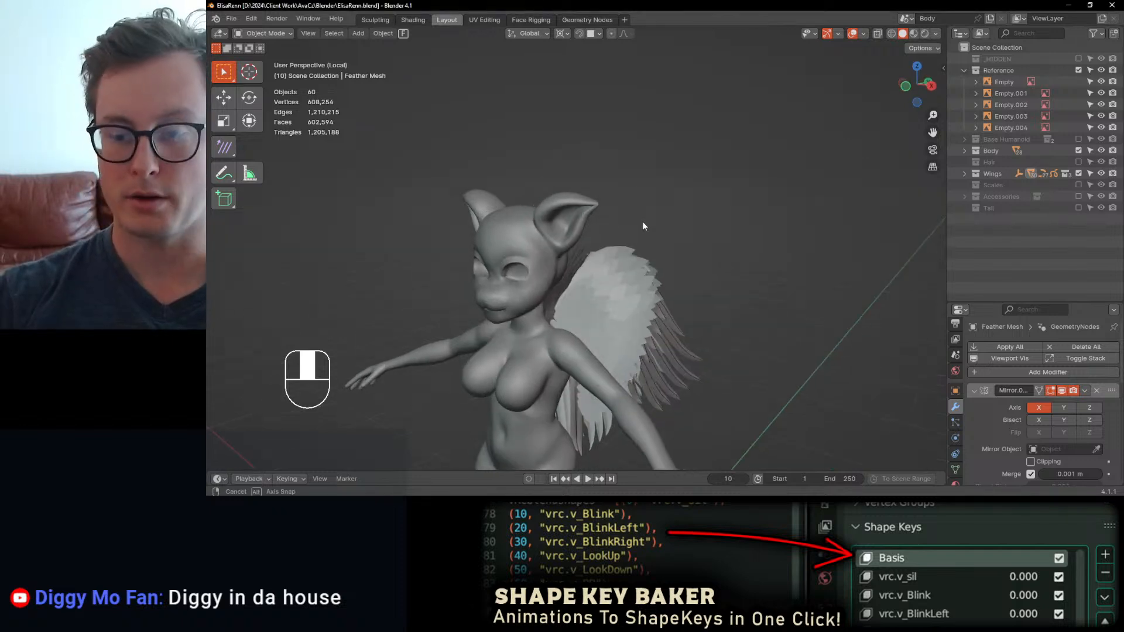
{"action": "key", "text": "ctrl+s"}
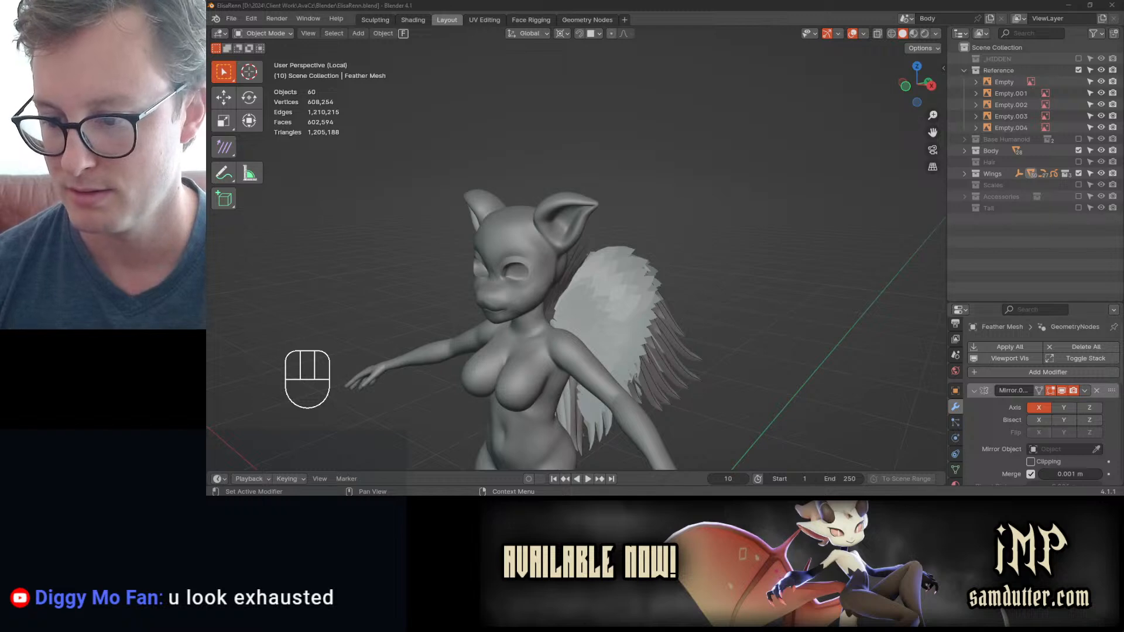
{"action": "left_click", "coordinate": [1093, 506]}
{"action": "key", "text": "Escape"}
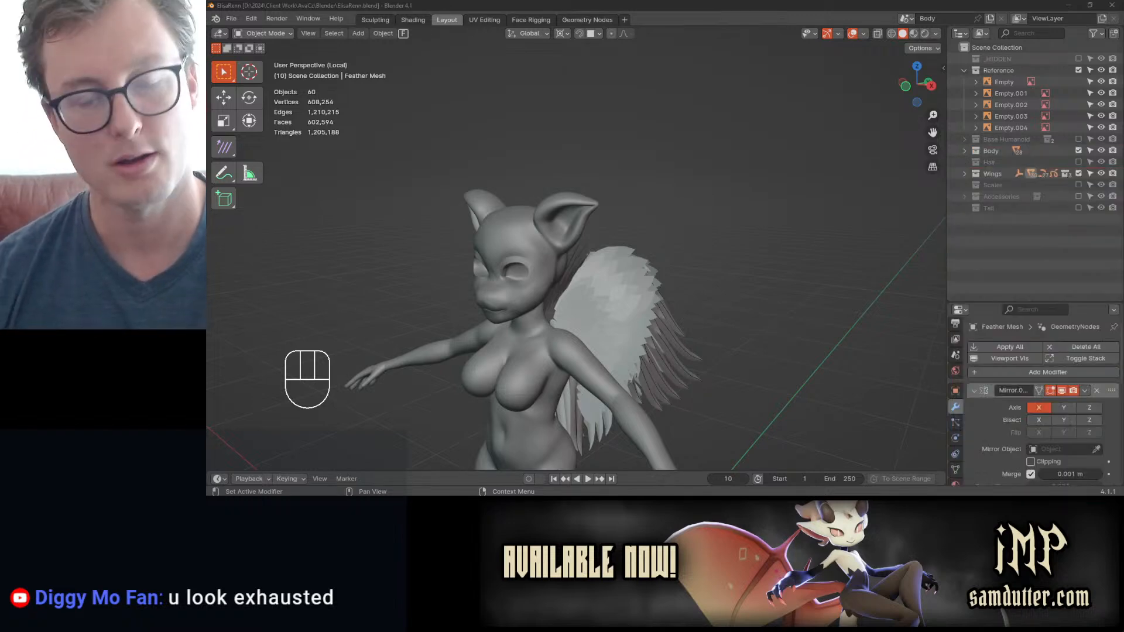